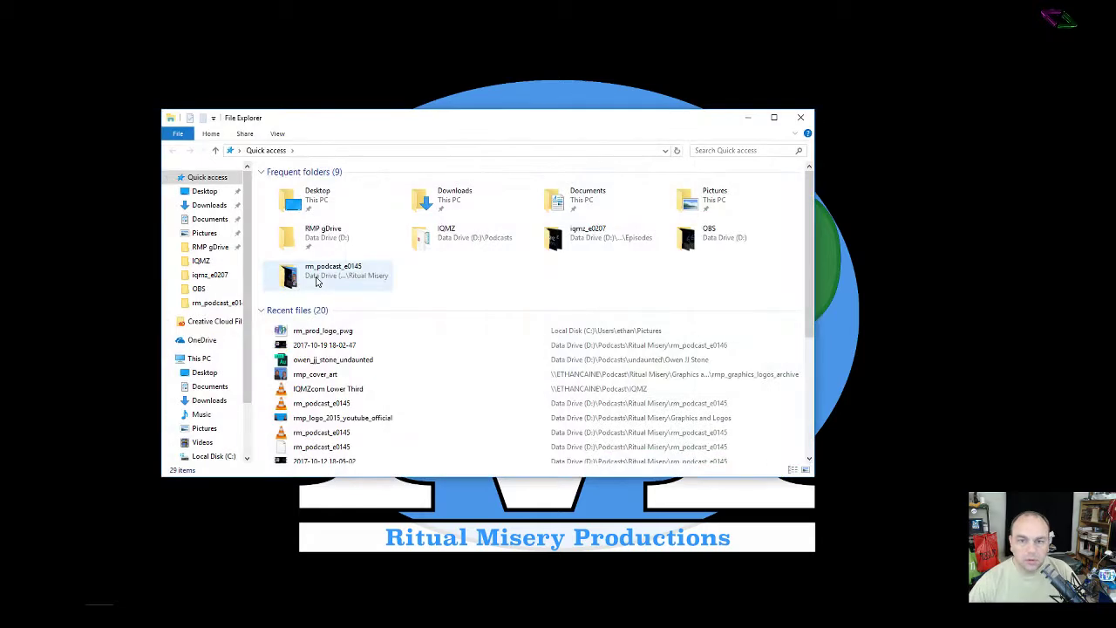
click(203, 291)
click(299, 216)
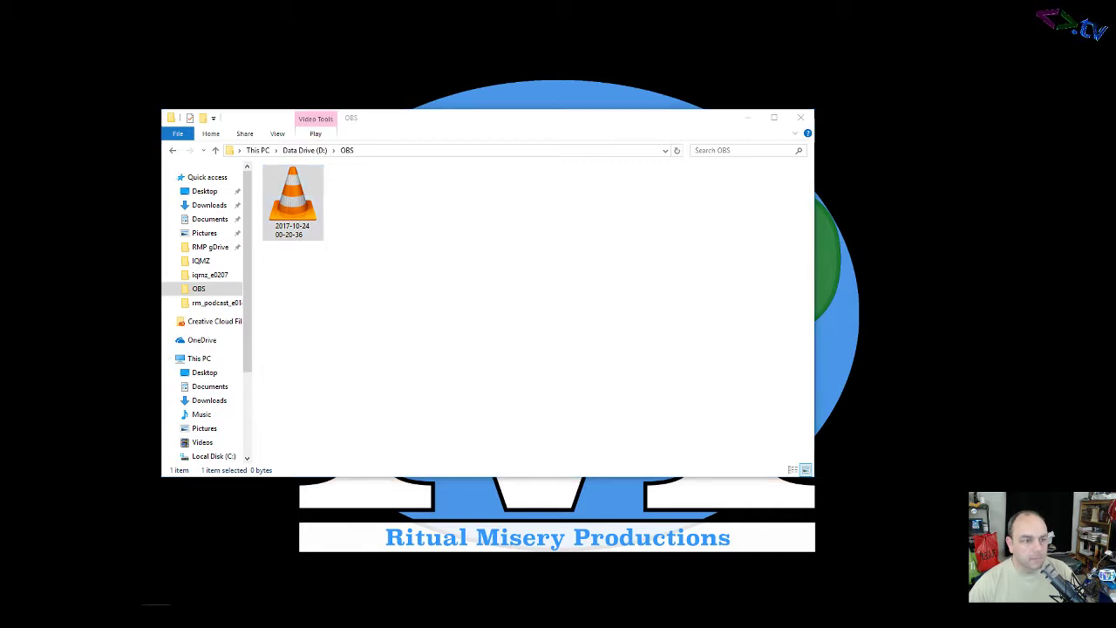
drag(175, 299, 579, 213)
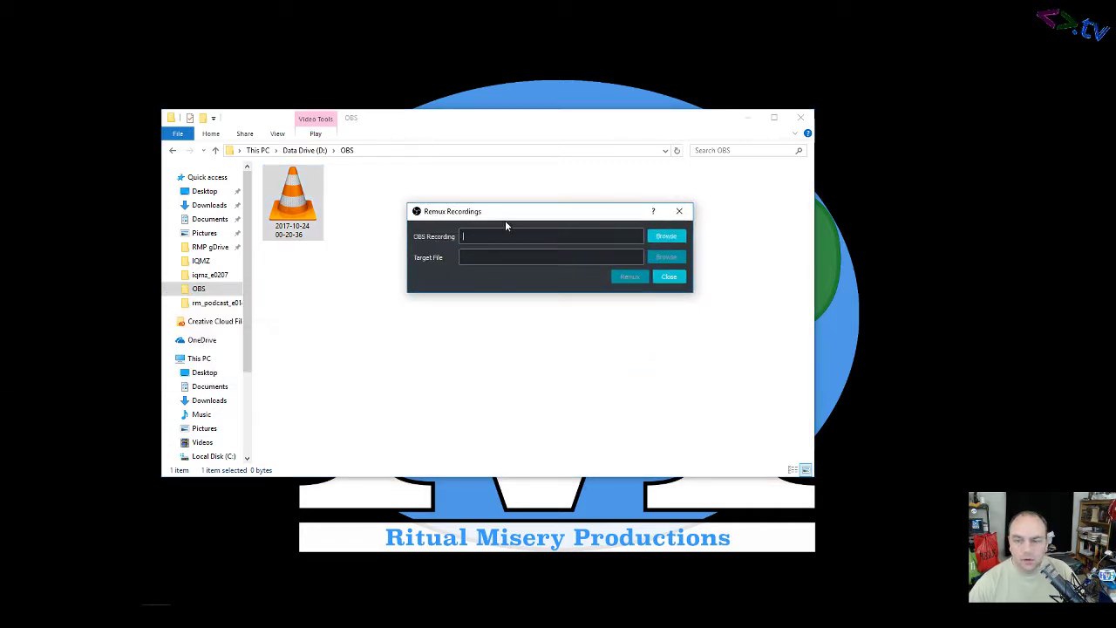
click(666, 236)
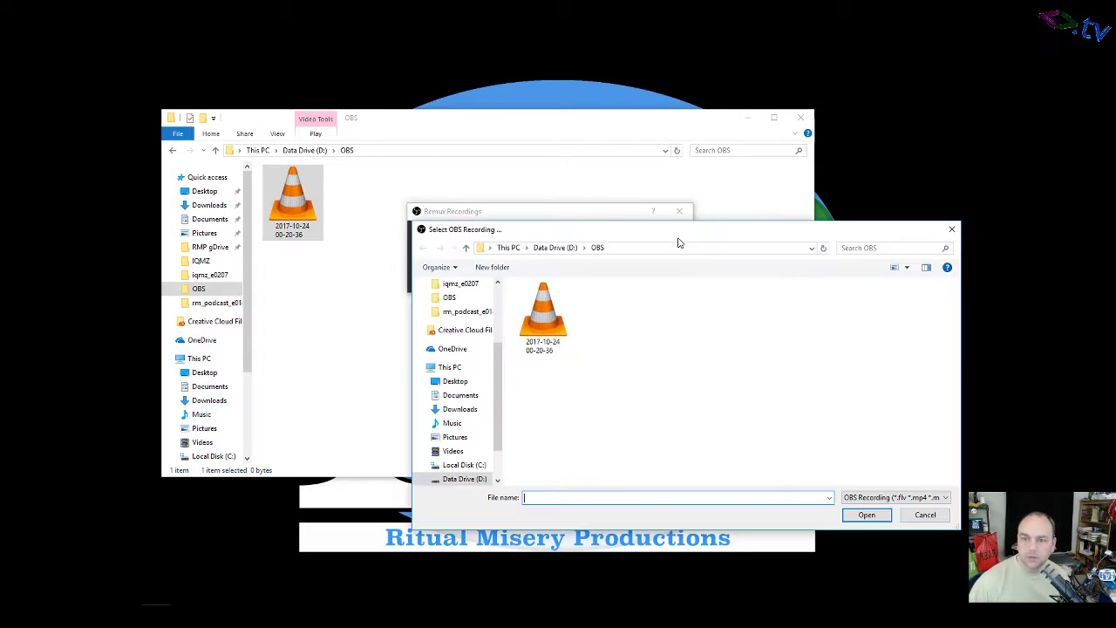
double_click(538, 319)
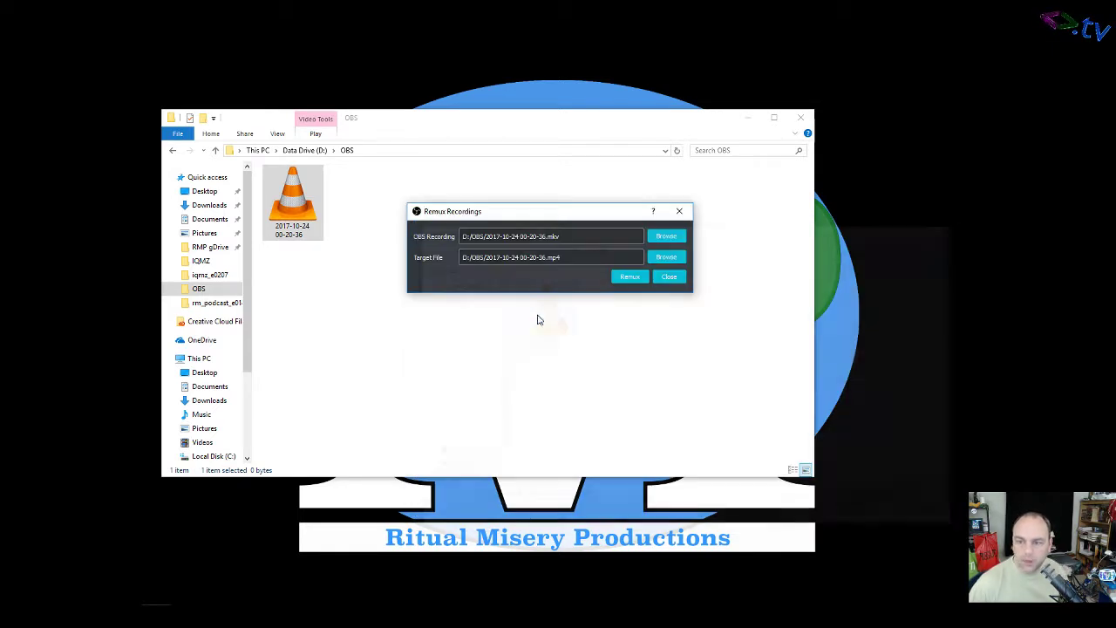
click(629, 276)
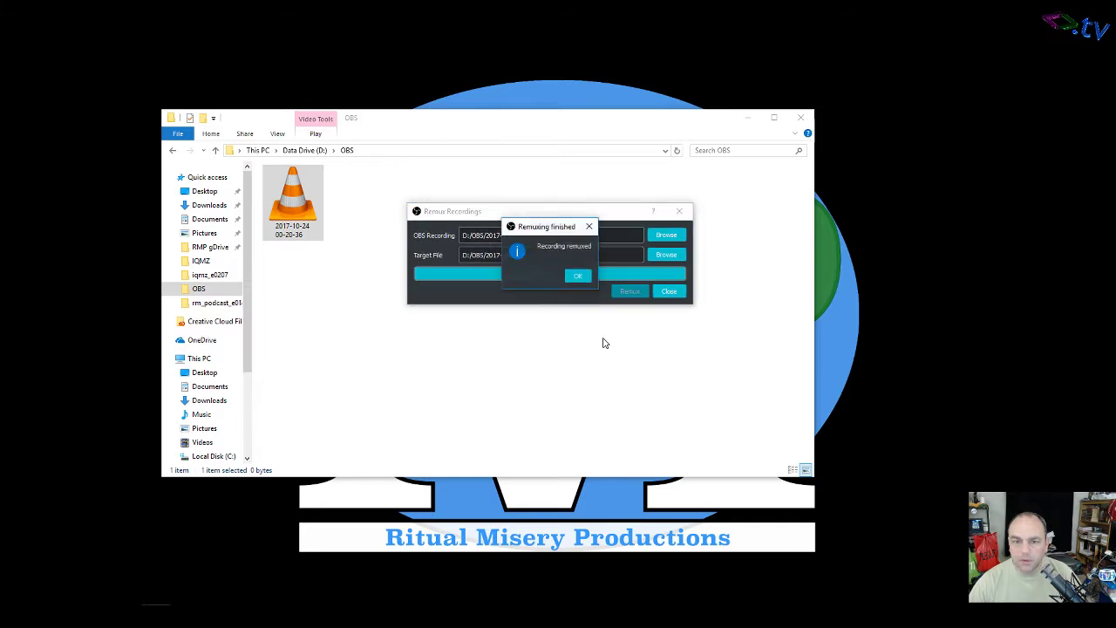
click(579, 277)
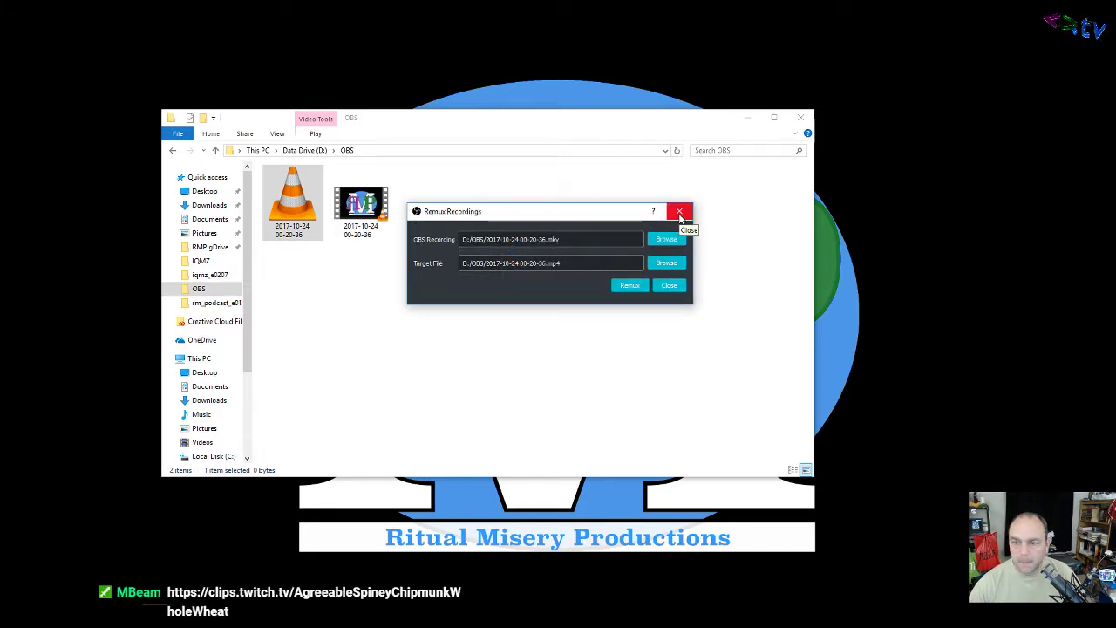
click(679, 213)
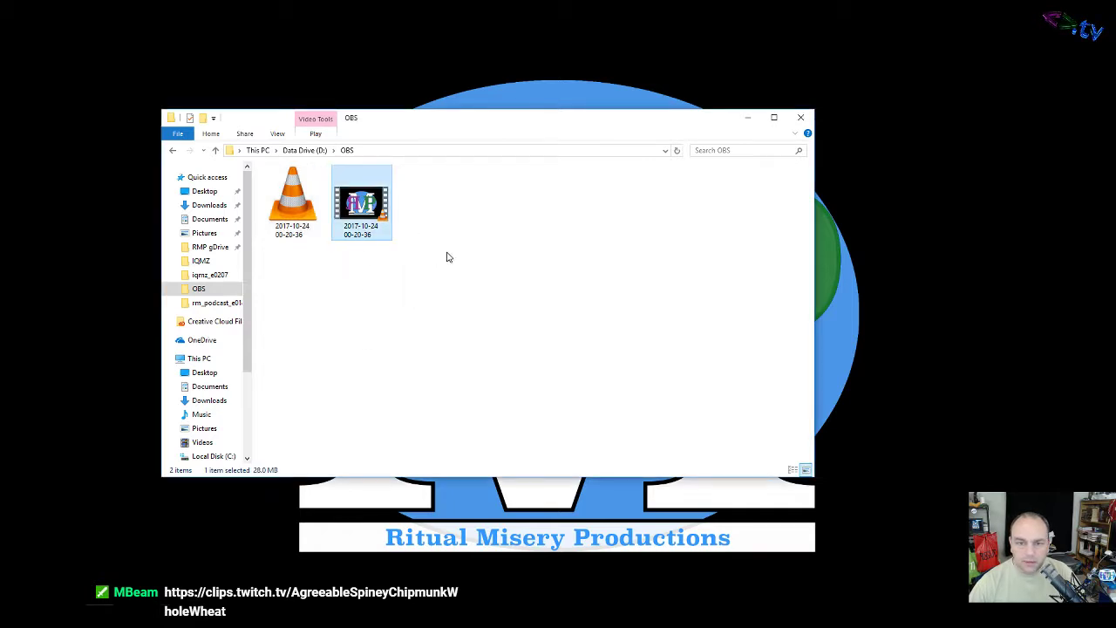
Step: Delete the remuxed mp4 and open the rm_podcast_e0146 folder under Ritual Misery
right_click(385, 230)
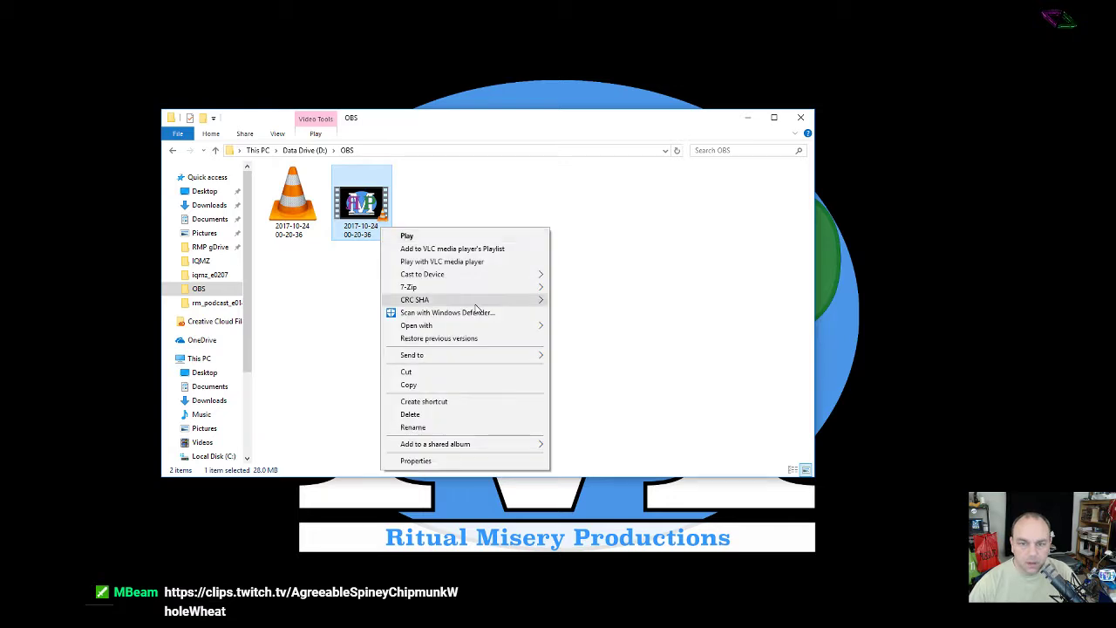
click(452, 415)
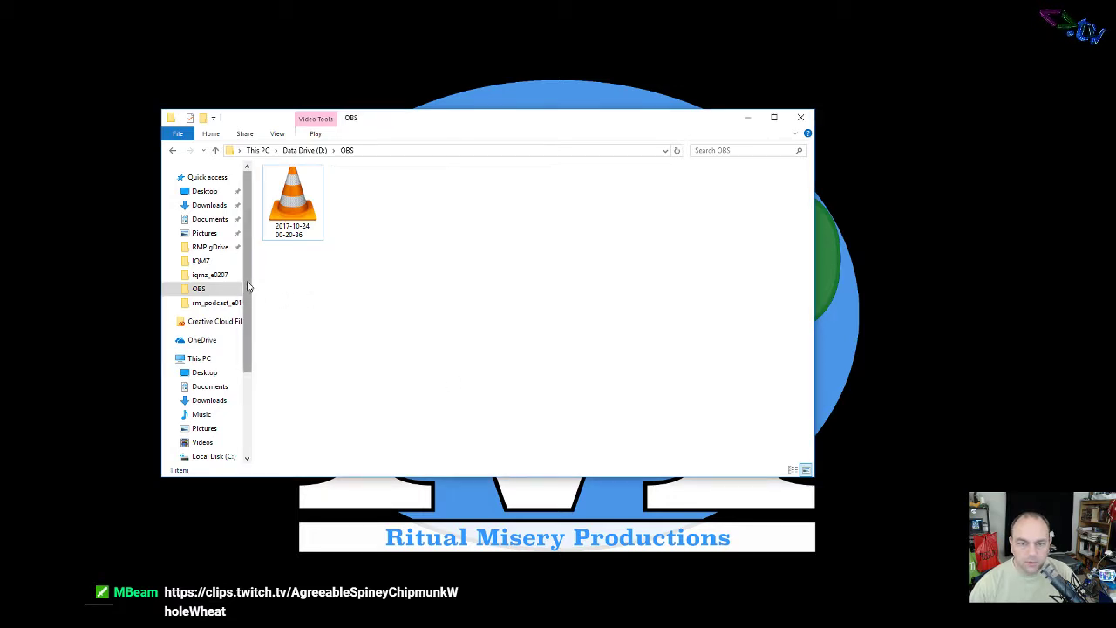
click(225, 304)
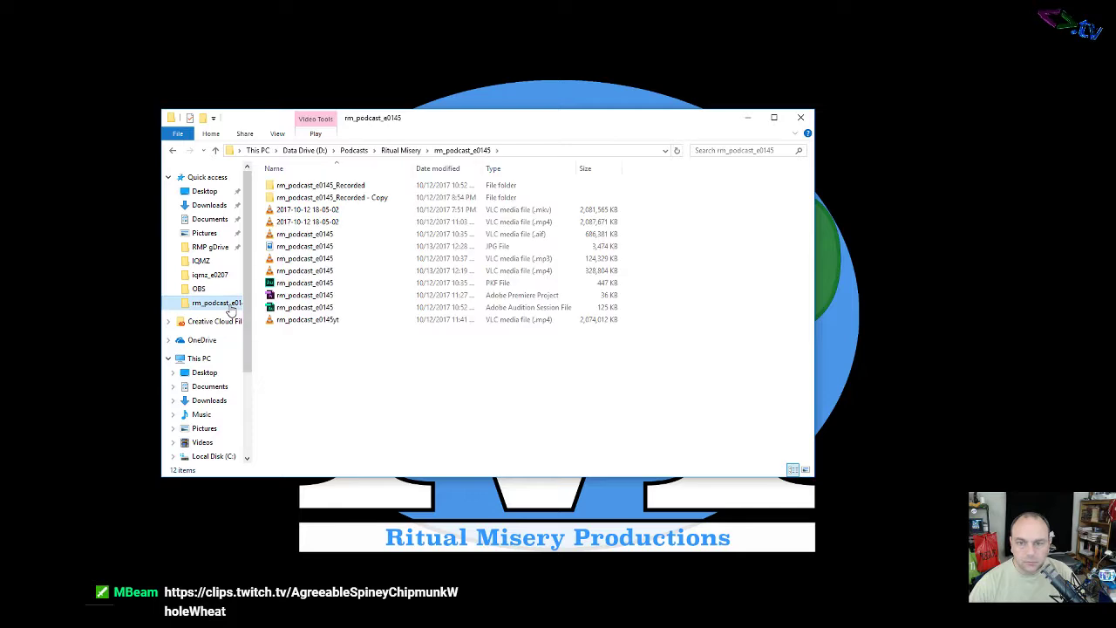
click(398, 151)
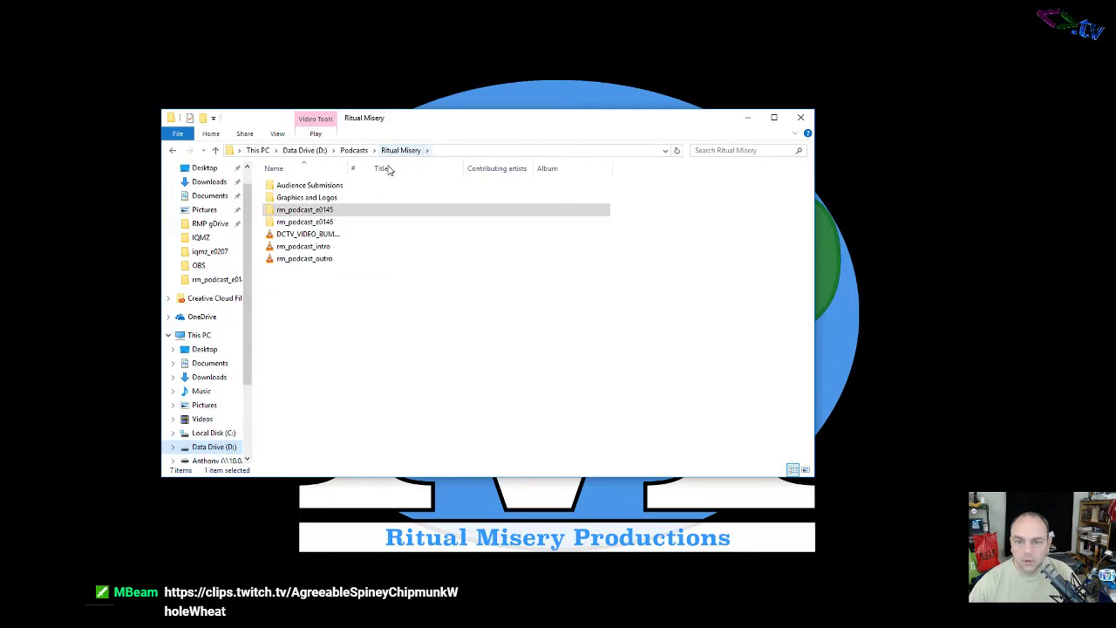
double_click(302, 228)
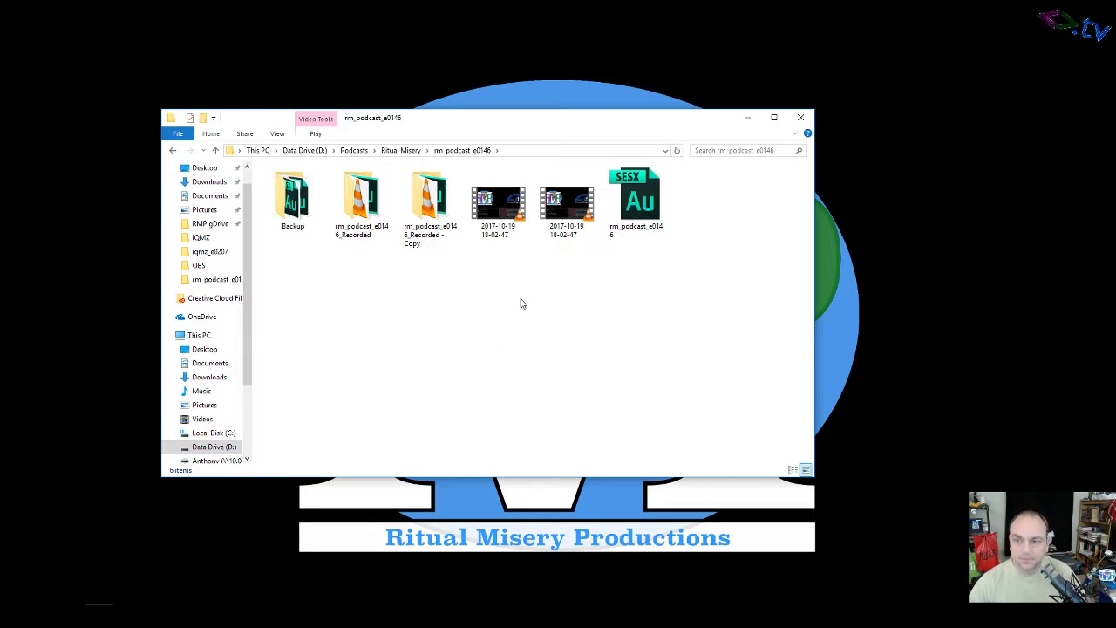
Step: Switch the folder to Details view and widen the Name column to show full file names
click(499, 205)
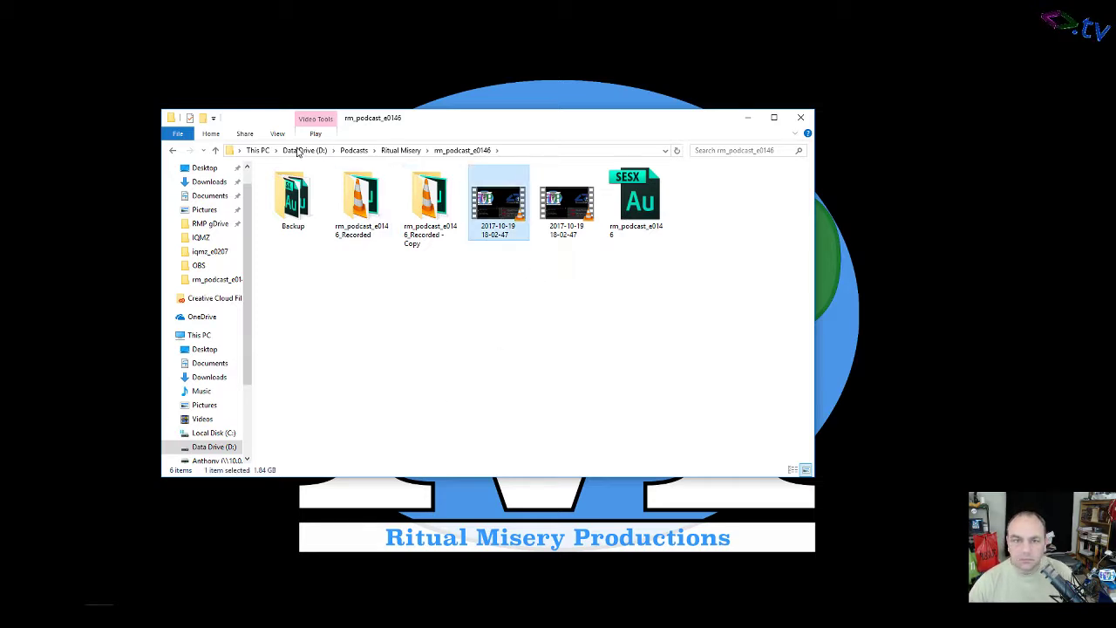
click(277, 133)
click(222, 177)
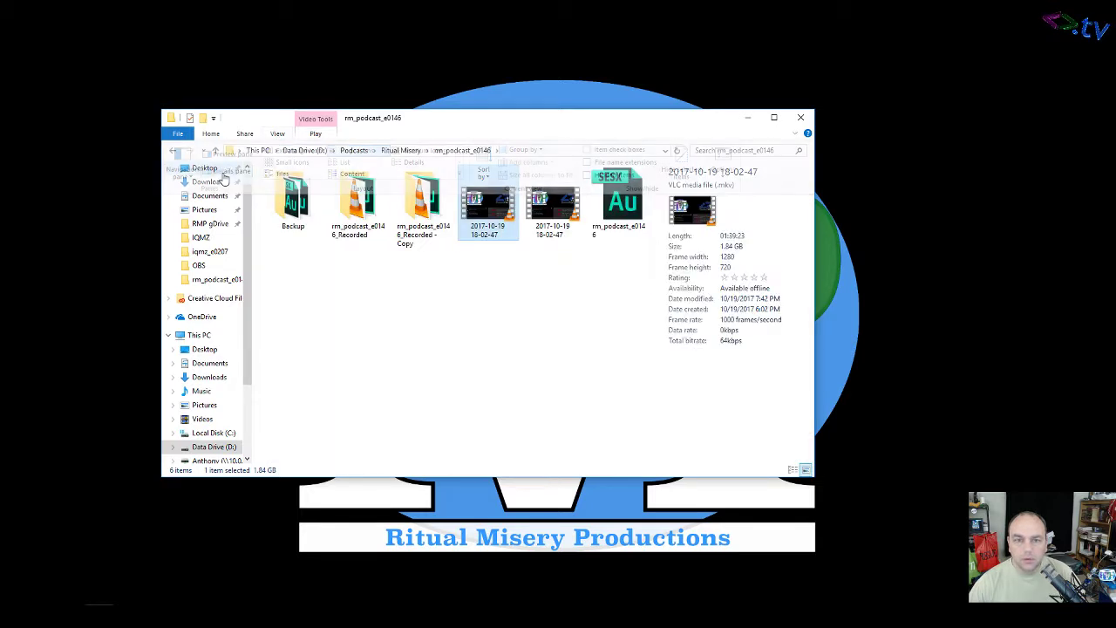
click(275, 135)
click(230, 172)
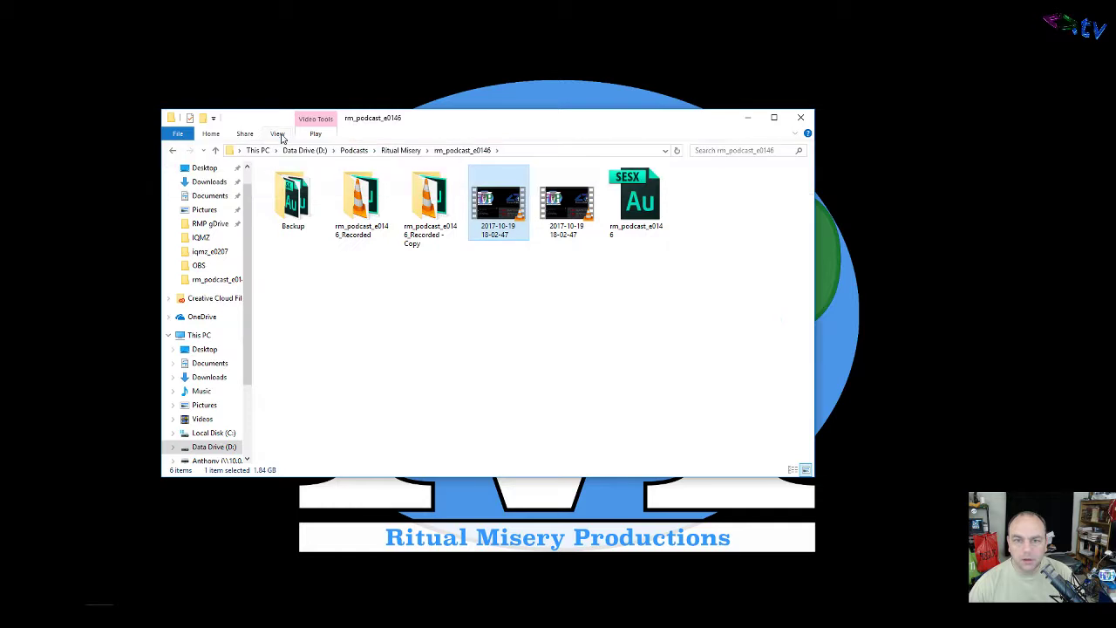
click(277, 133)
click(405, 166)
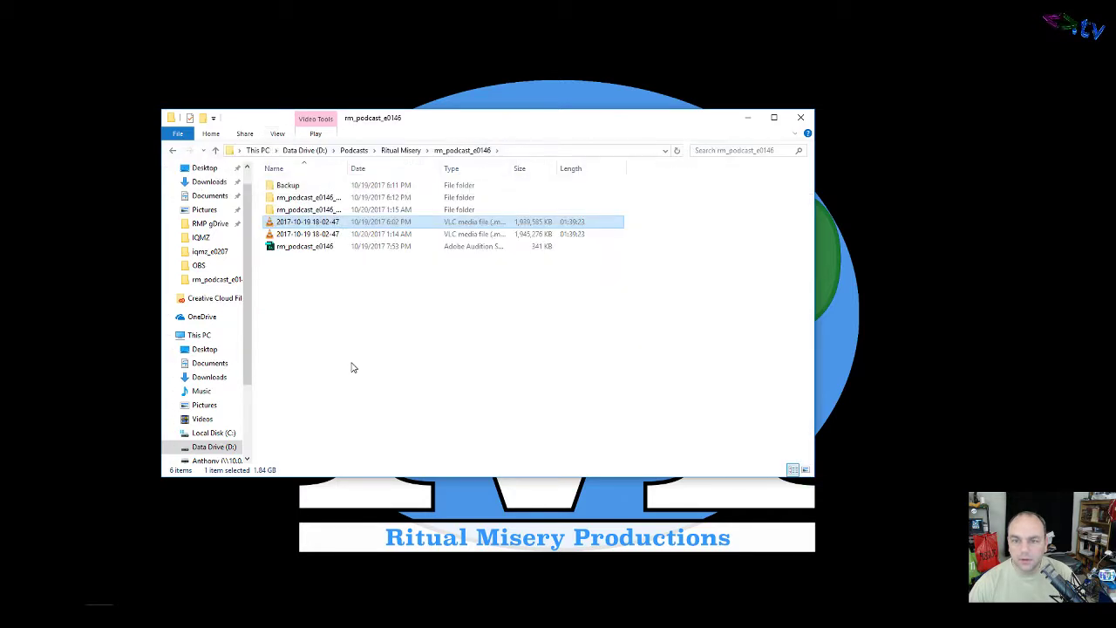
click(352, 366)
double_click(346, 166)
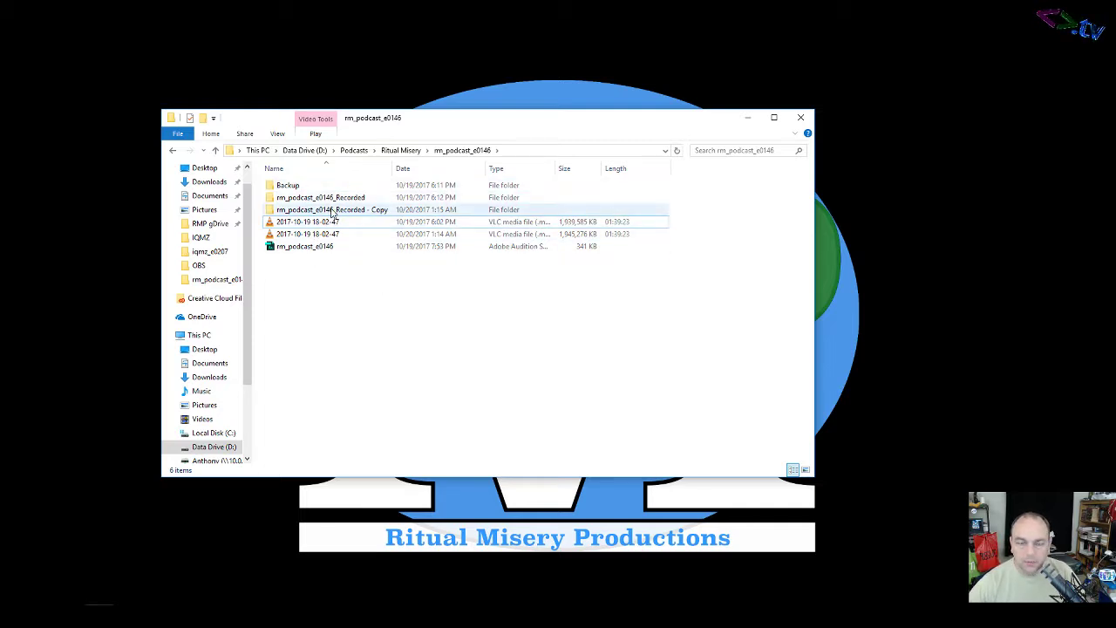
Step: Minimise the File Explorer window, leaving Adobe Audition open
mouse_move(332, 203)
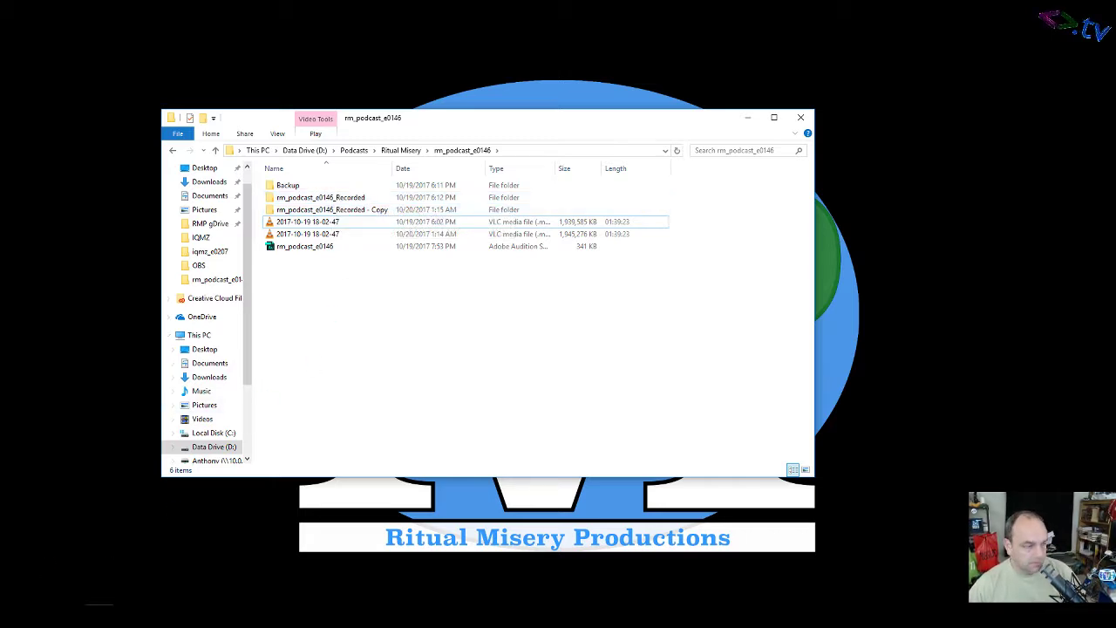
click(99, 615)
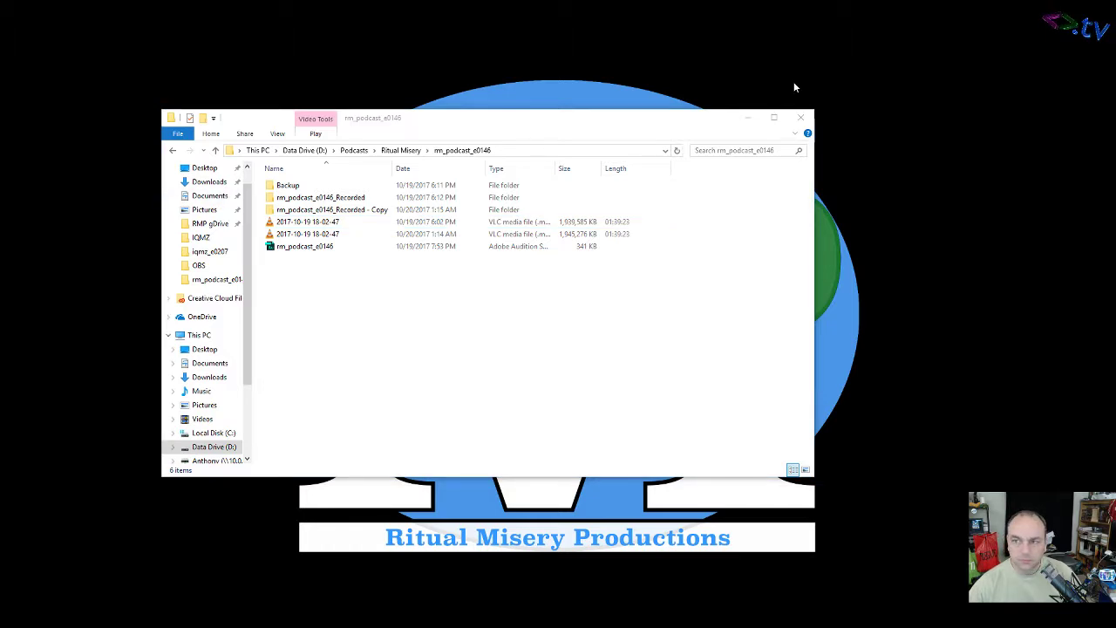
click(747, 119)
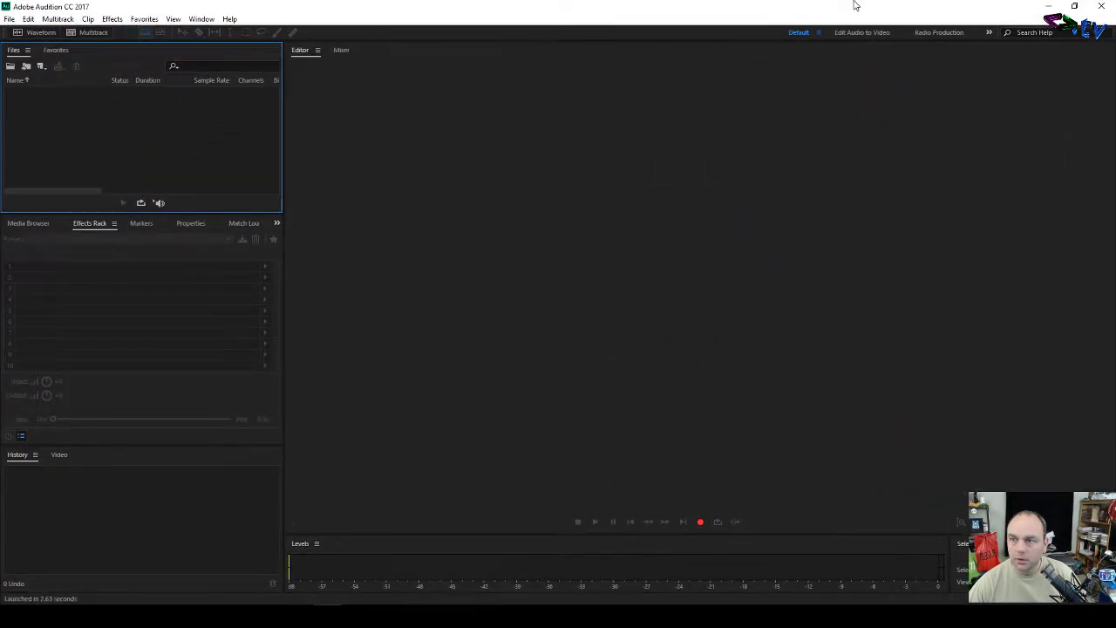
Step: Open rm_podcast_e0146.sesx by browsing to D: > Podcasts > Ritual Misery > rm_podcast_e0146
click(8, 18)
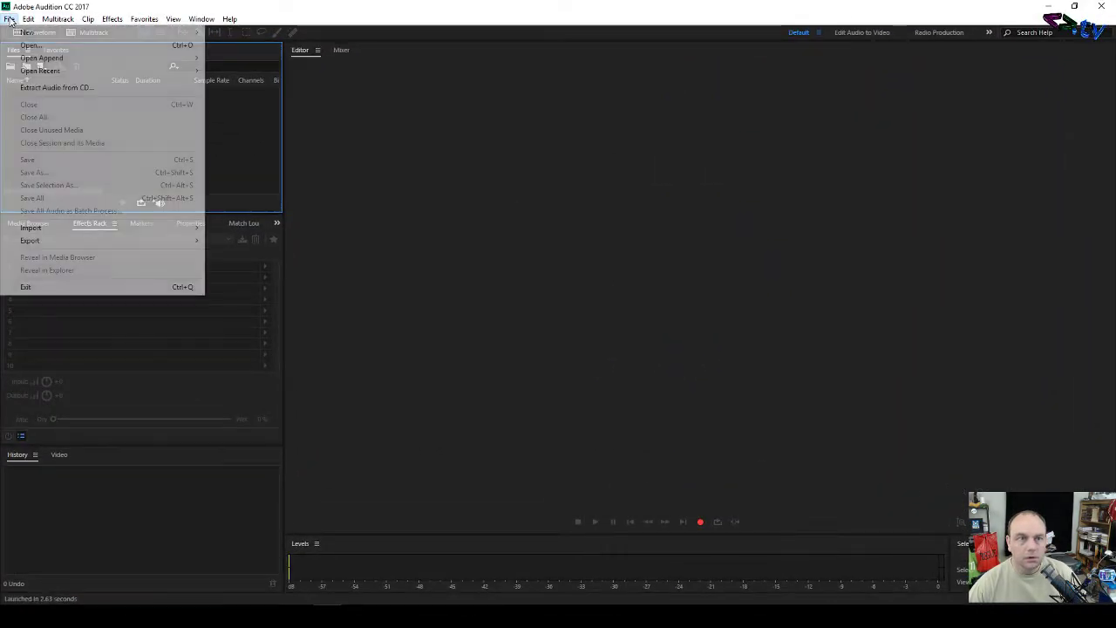
mouse_move(105, 70)
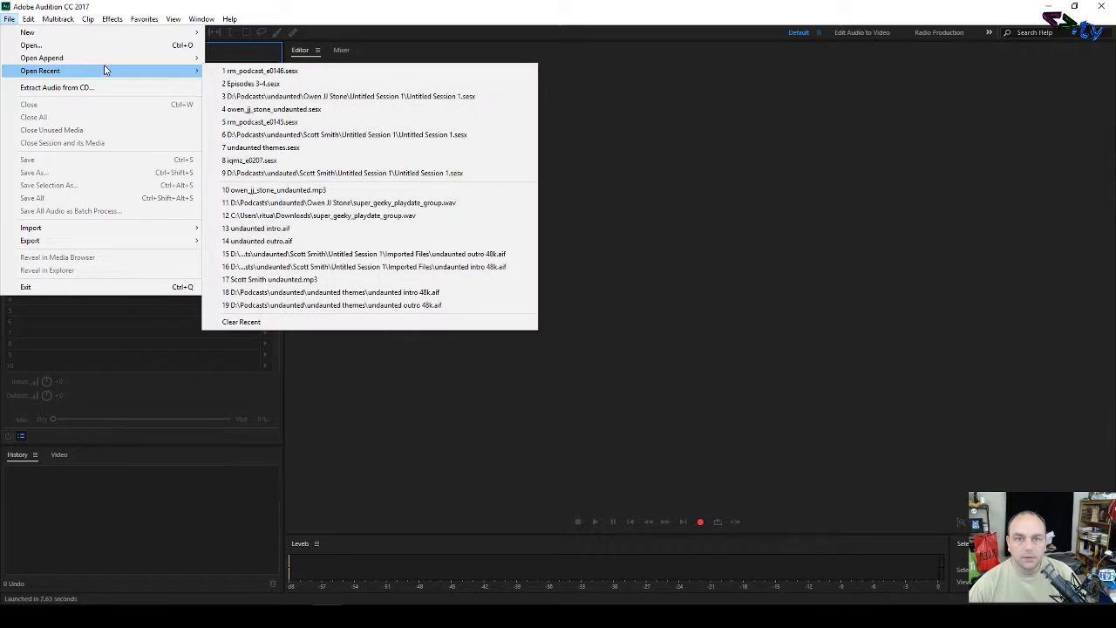
click(253, 69)
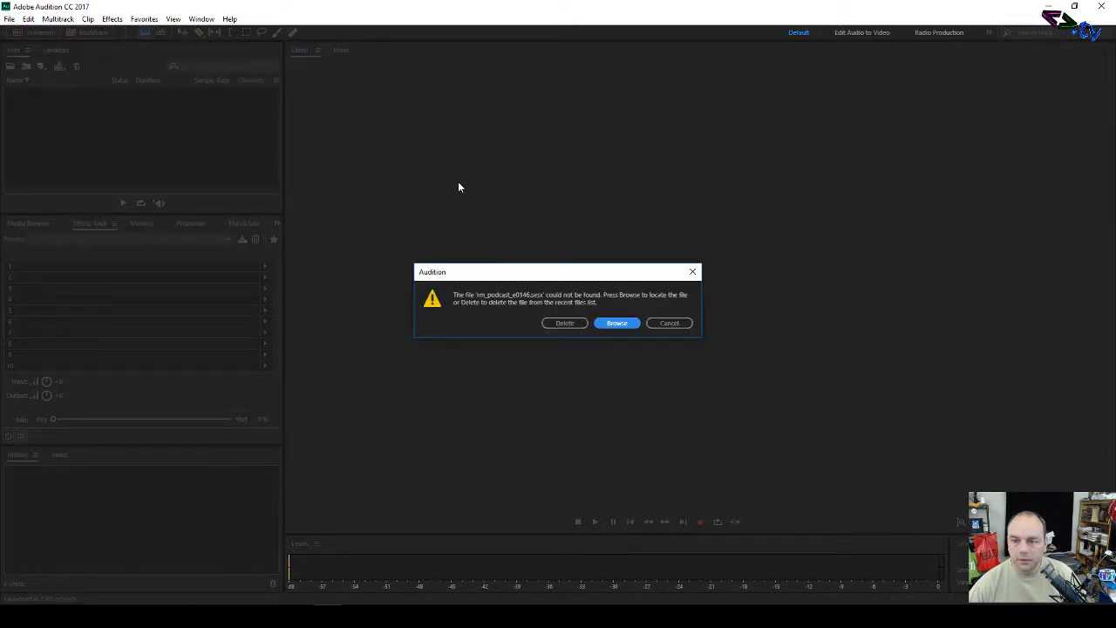
click(618, 323)
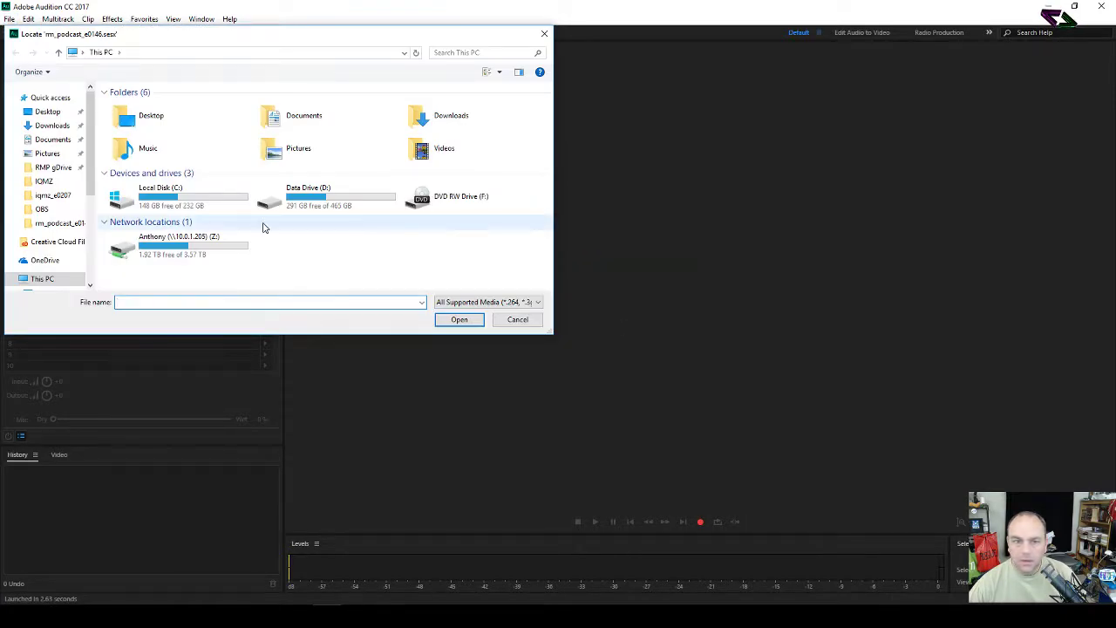
double_click(326, 200)
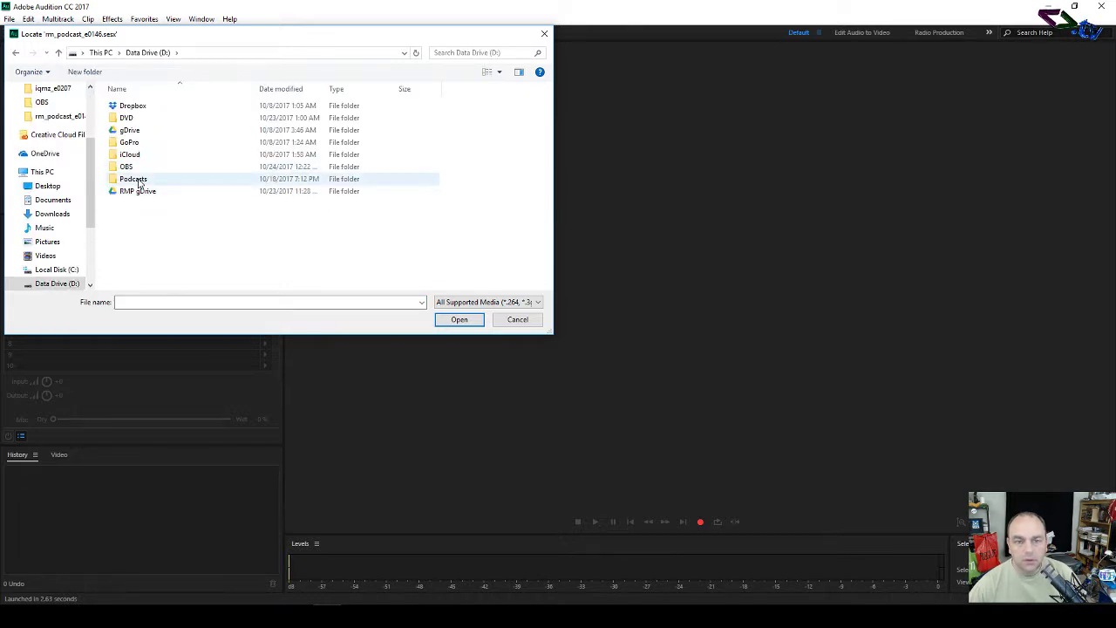
double_click(135, 181)
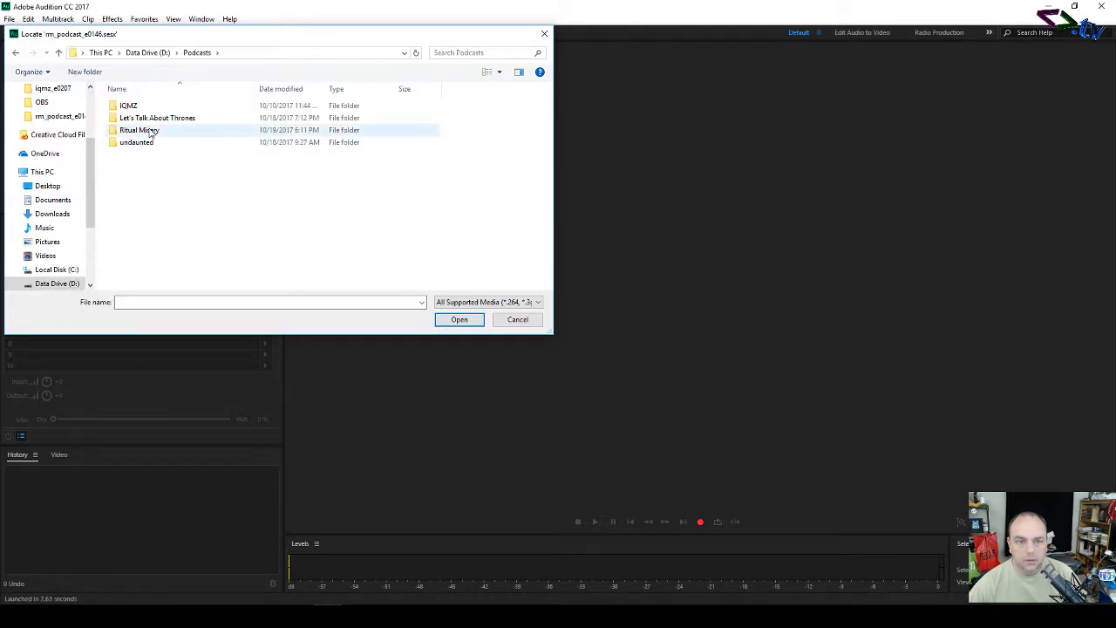
double_click(151, 131)
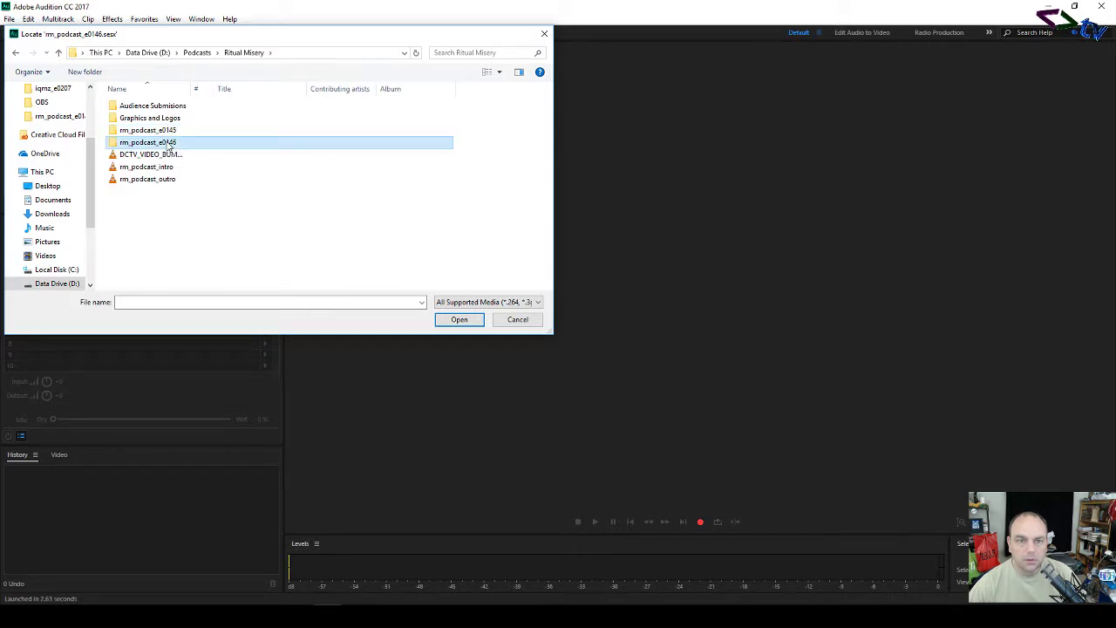
double_click(149, 143)
double_click(457, 120)
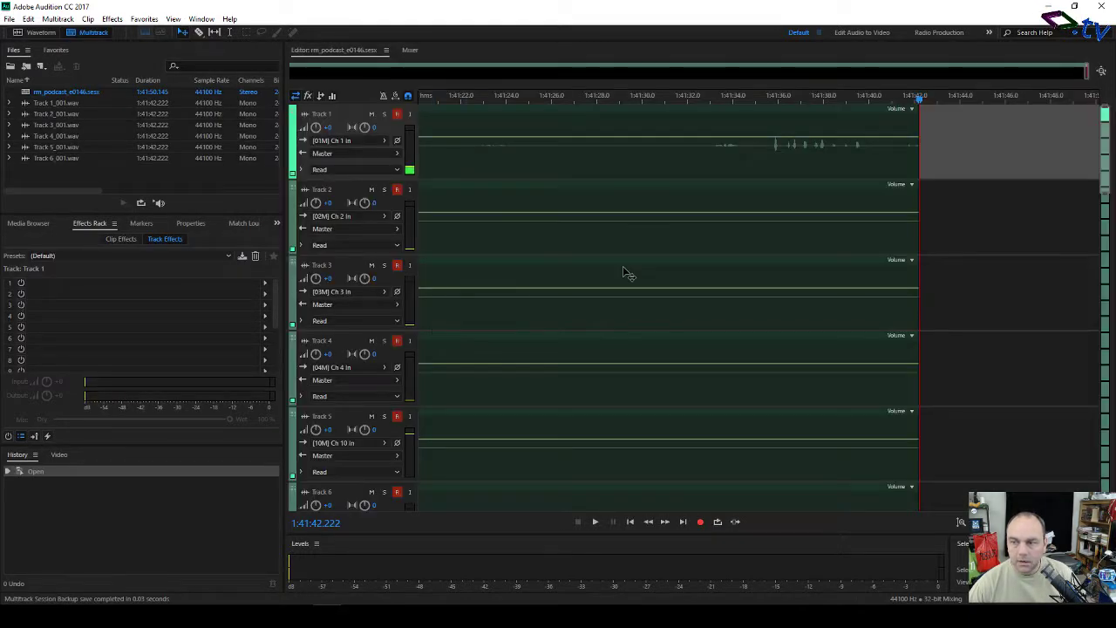
Step: Zoom out full so the entire session length fits in the timeline
scroll(732, 253, down, 3)
scroll(731, 254, up, 3)
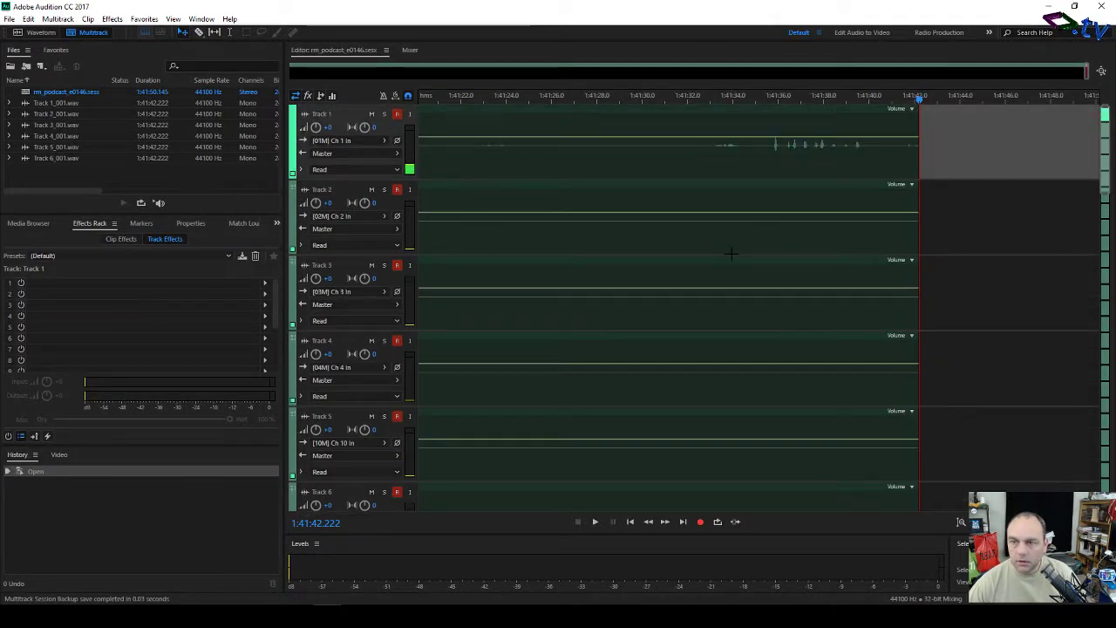
click(1103, 71)
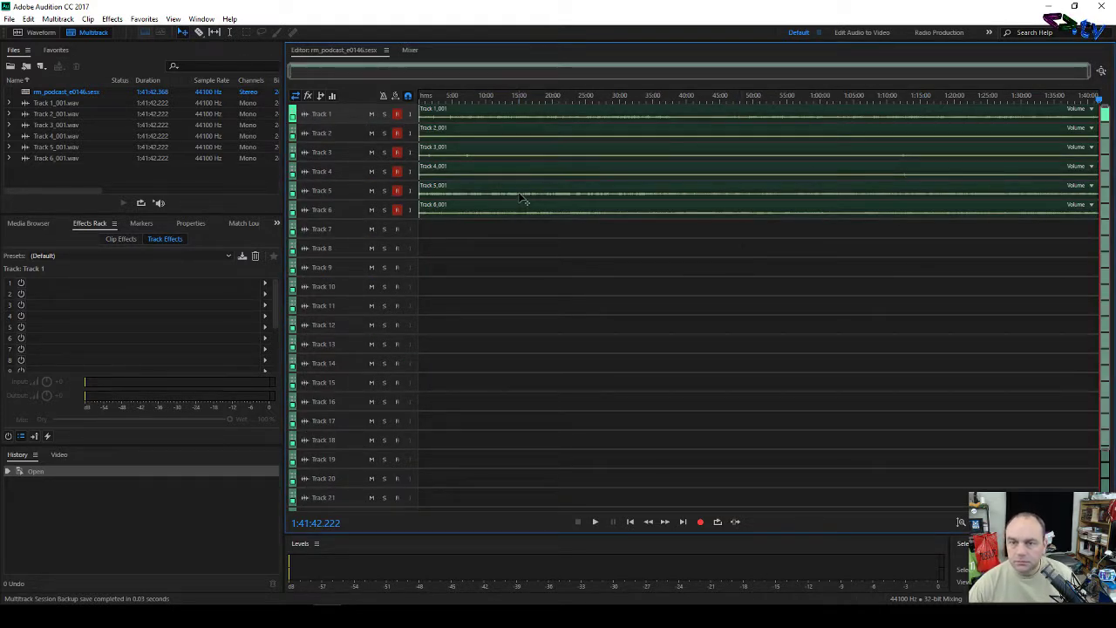
click(520, 196)
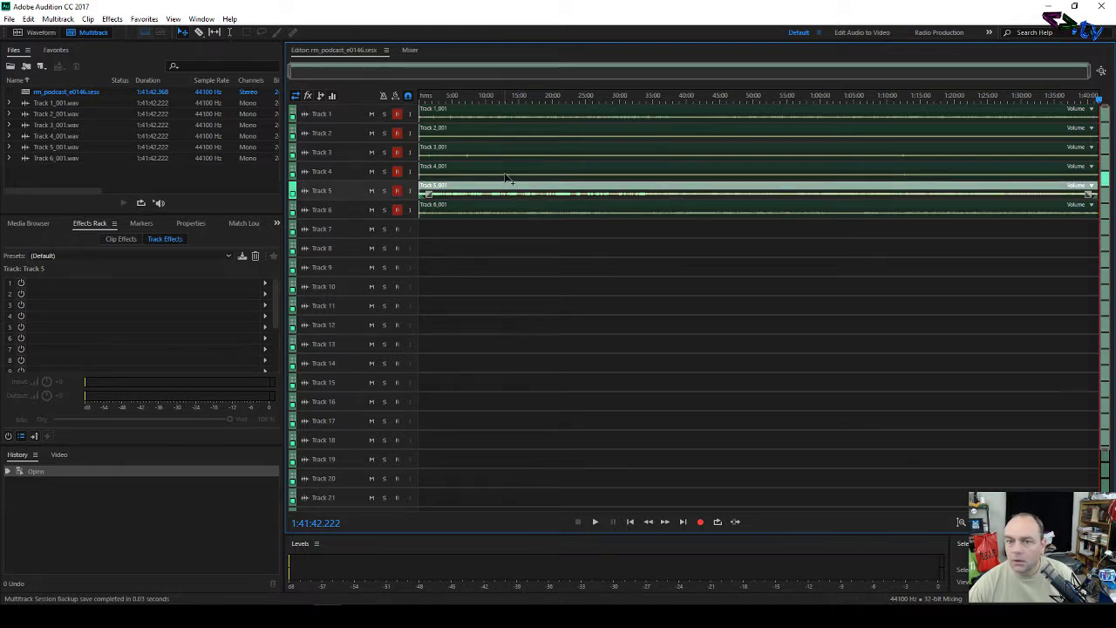
click(491, 243)
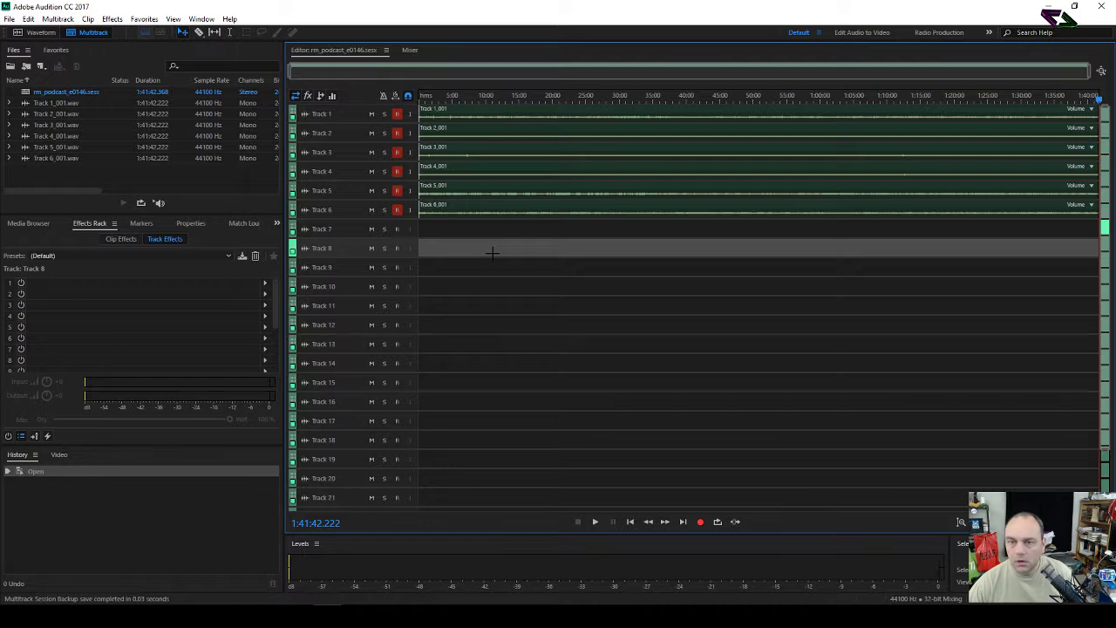
Step: Enlarge the track heights to show the six recorded waveforms, and open Track 7's colour options
scroll(491, 253, down, 1)
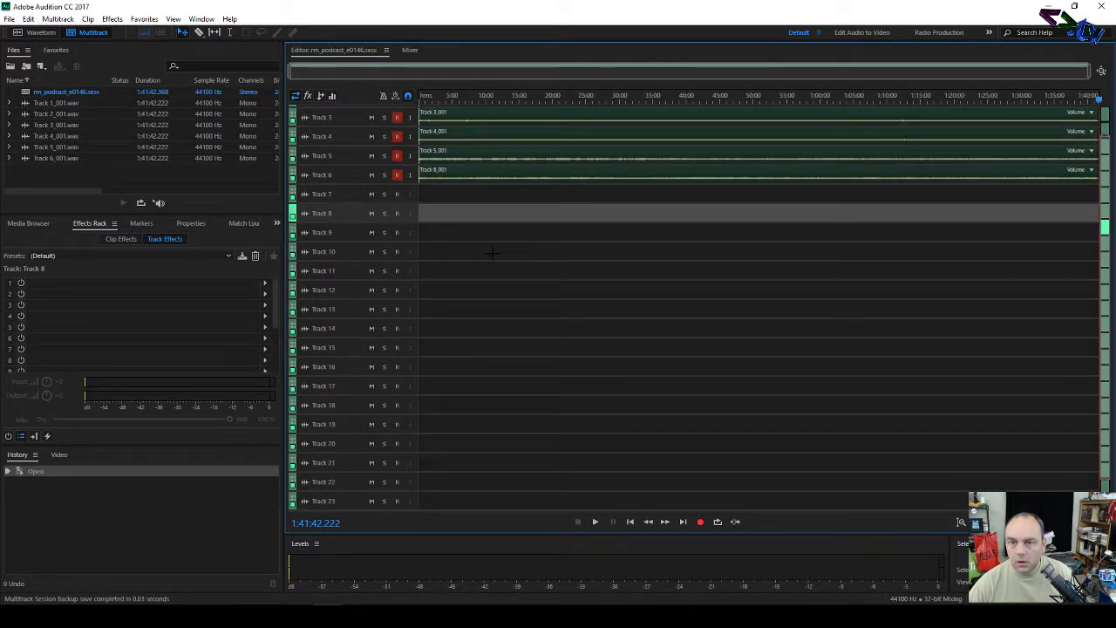
scroll(492, 252, up, 1)
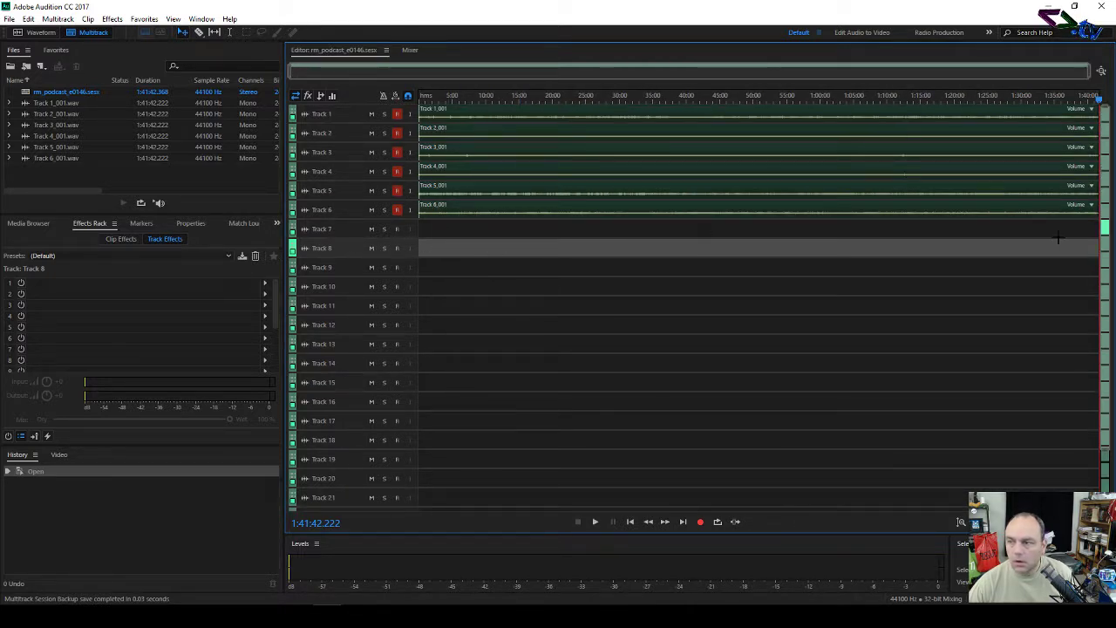
drag(1109, 464, 1113, 201)
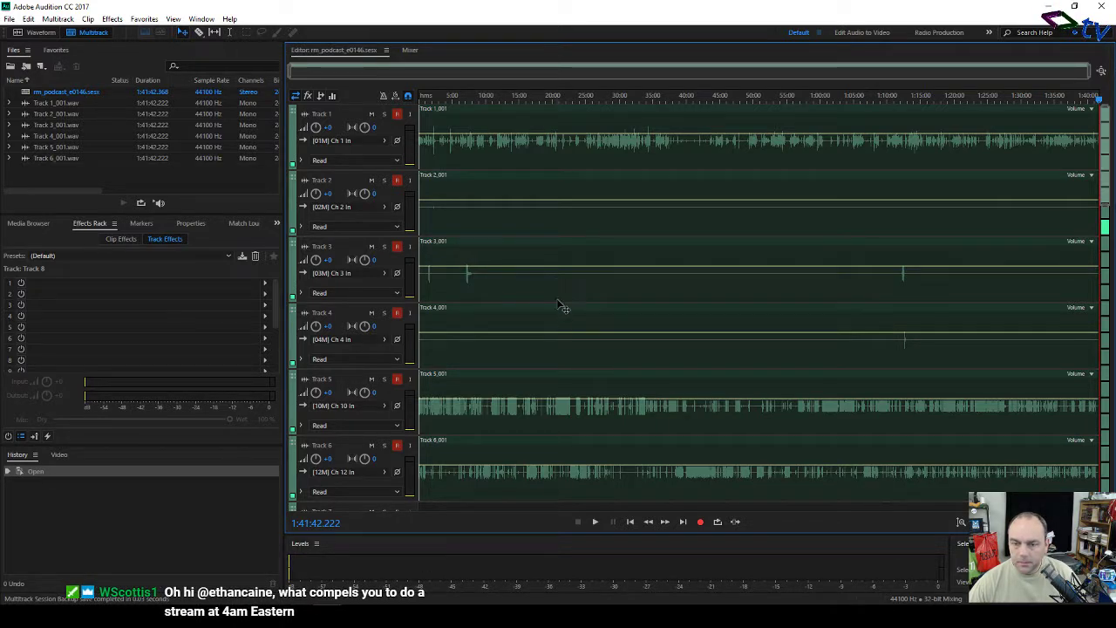
scroll(565, 319, down, 5)
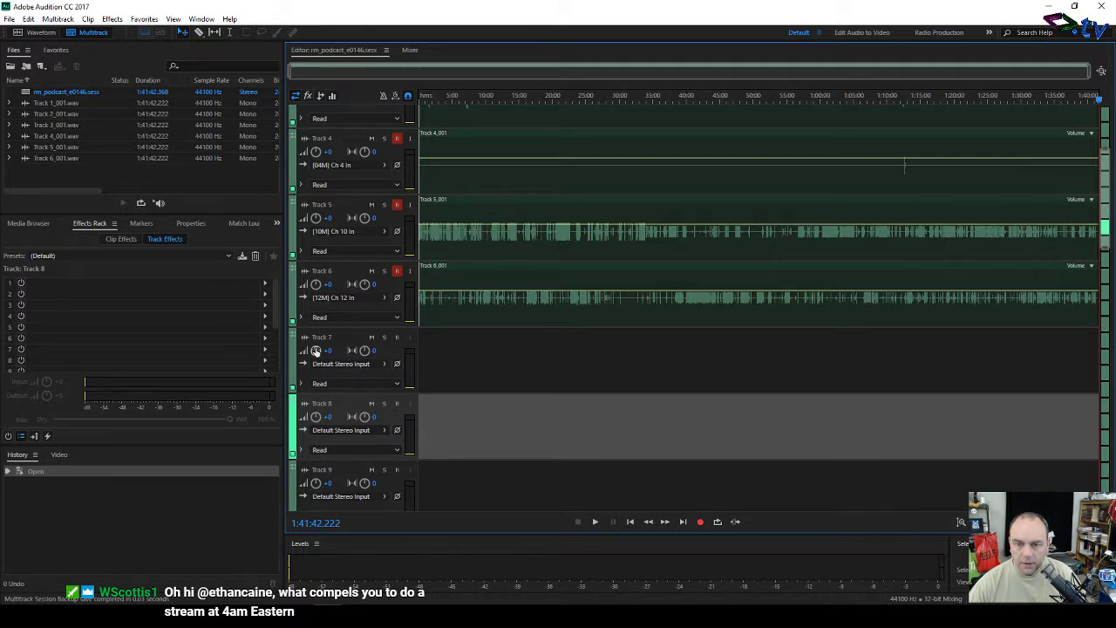
right_click(293, 341)
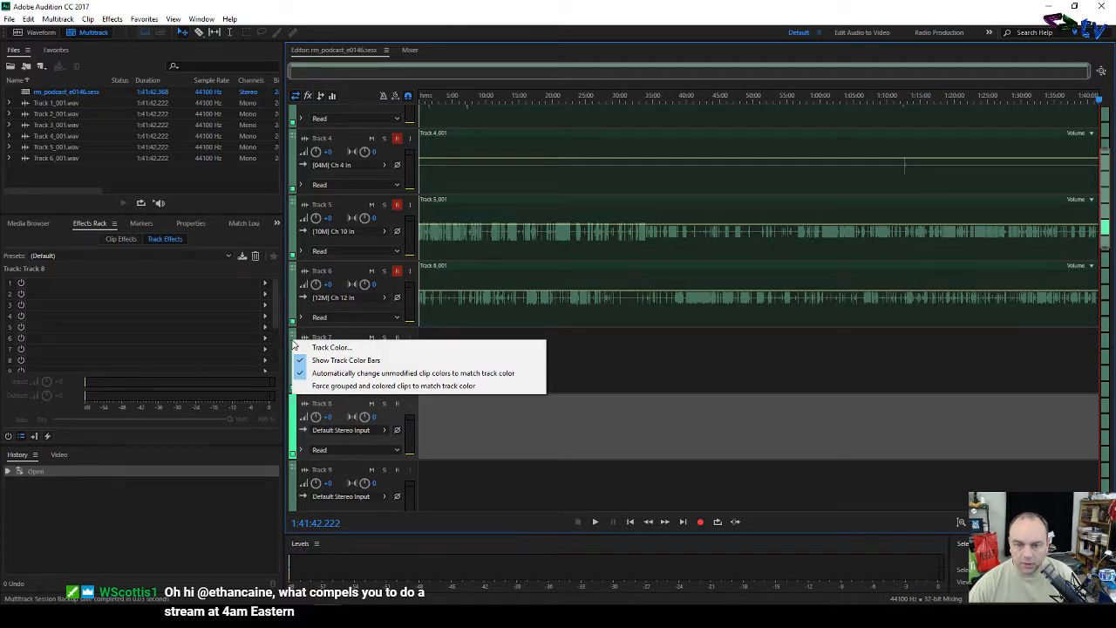
click(559, 343)
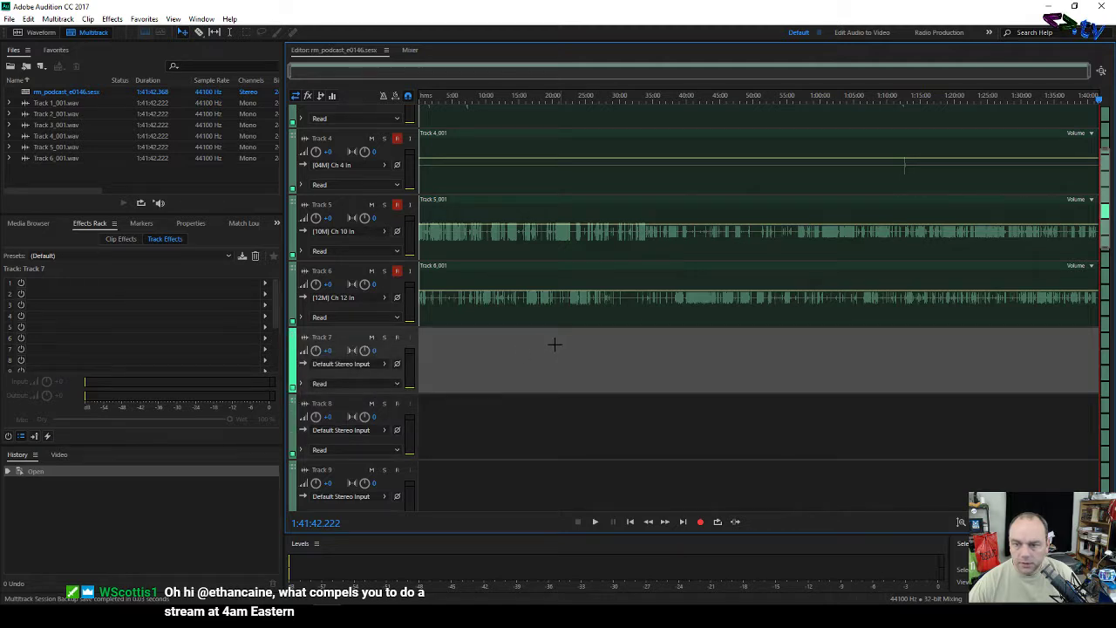
right_click(532, 354)
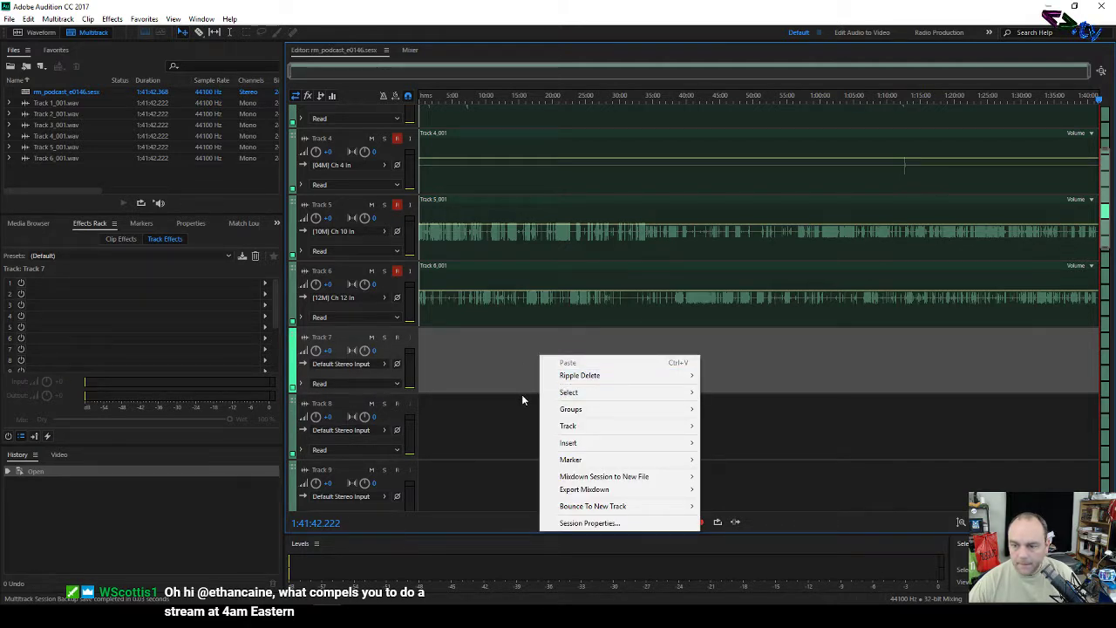
click(520, 390)
scroll(658, 336, up, 4)
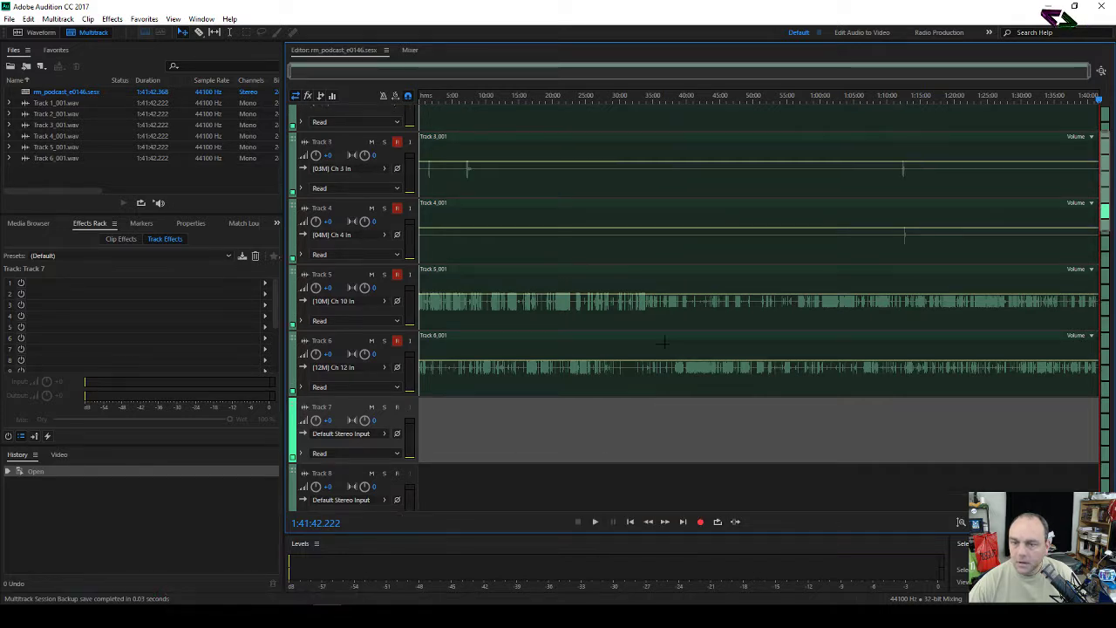
scroll(663, 343, down, 3)
scroll(665, 344, up, 4)
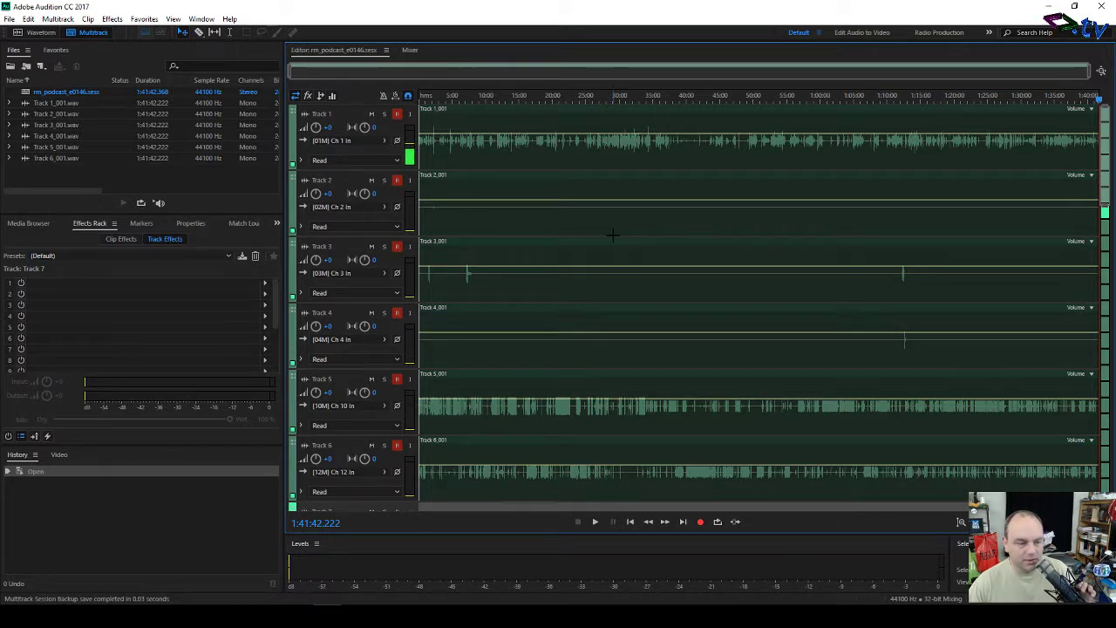
click(398, 115)
Step: Turn off Arm for Record on Tracks 2, 3, 4, 5 and 6
click(397, 180)
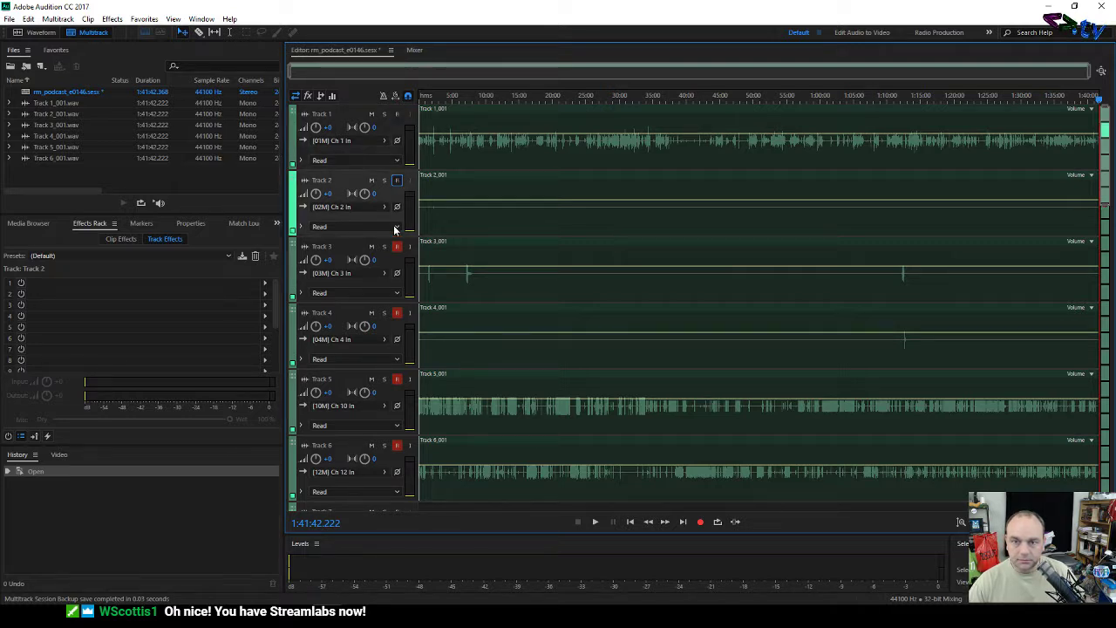
click(395, 249)
click(396, 314)
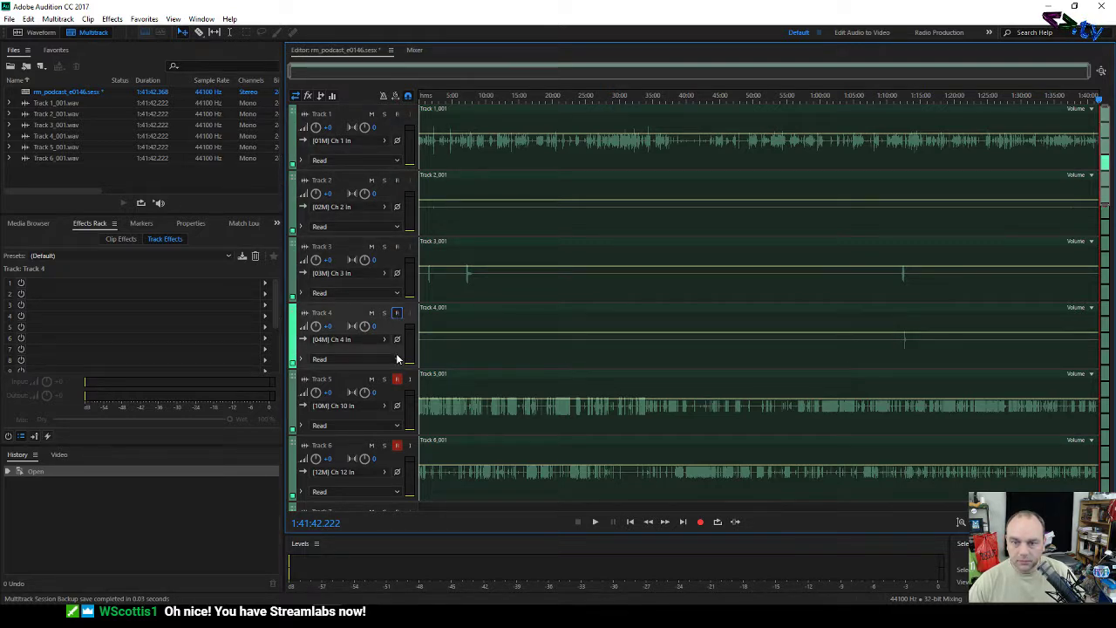
click(396, 380)
click(397, 445)
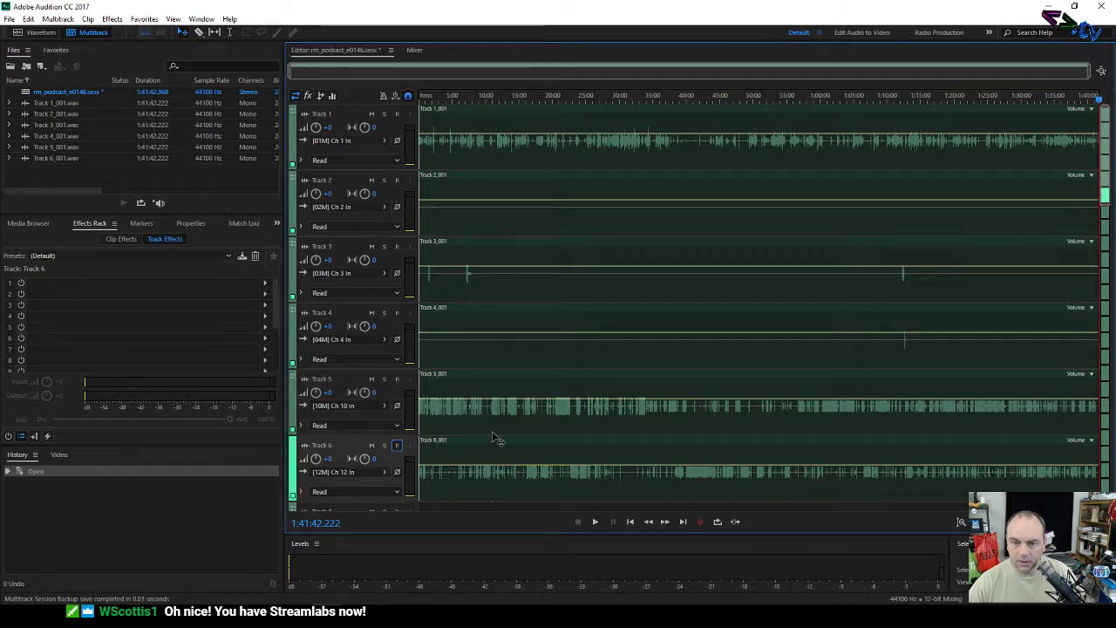
scroll(497, 438, down, 1)
scroll(495, 438, up, 1)
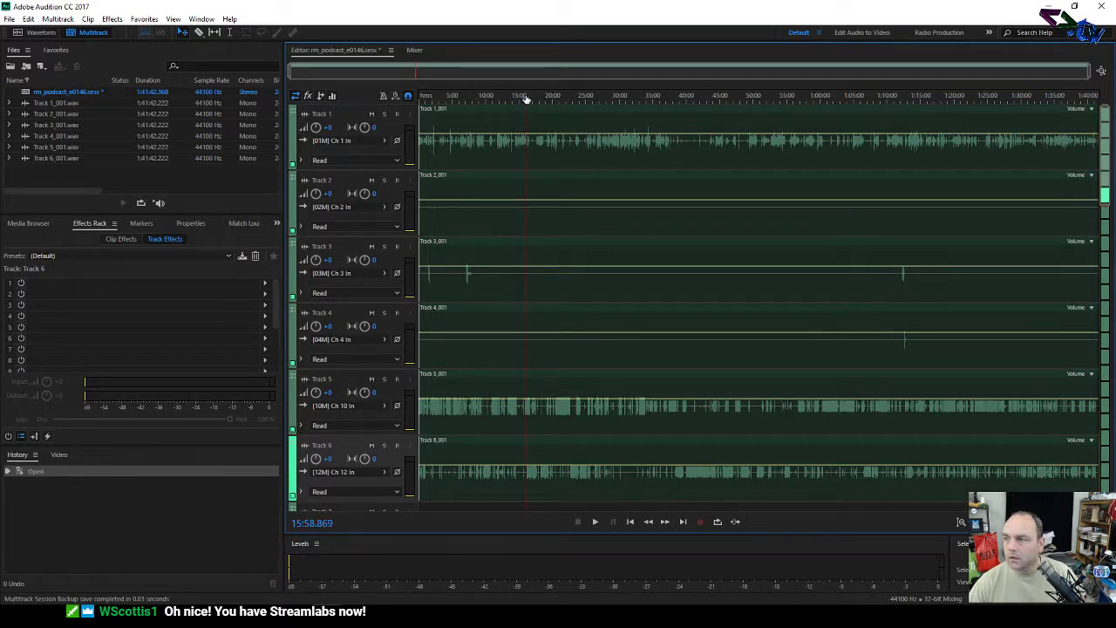
Step: Play the session from about ten minutes in, then jump to around seven minutes
drag(525, 95, 484, 105)
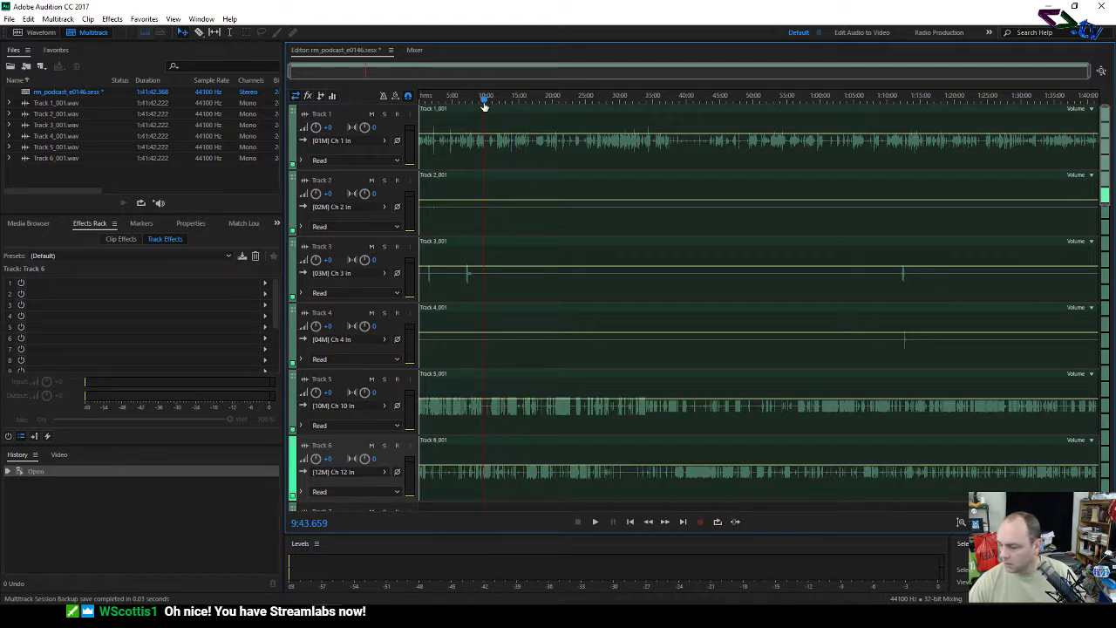
key(space)
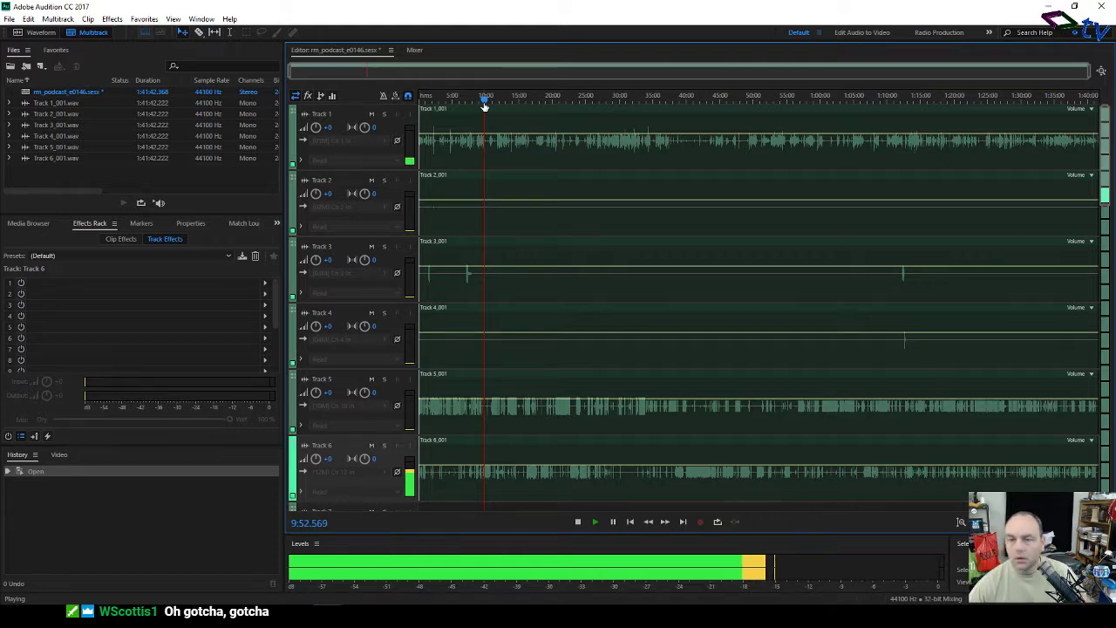
click(466, 101)
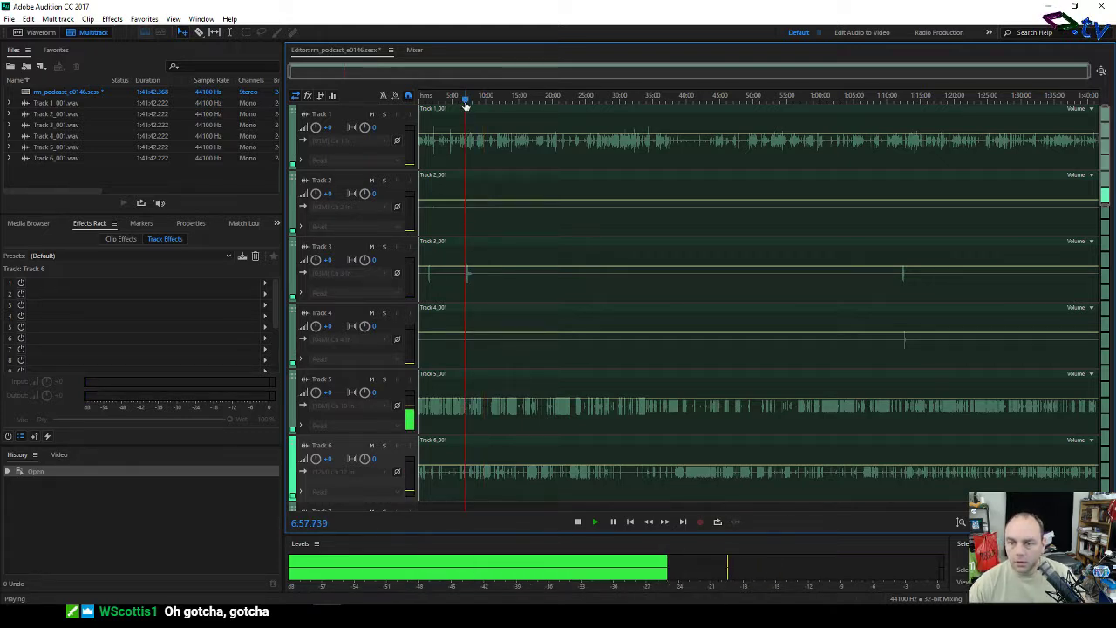
Step: Zoom in around the seven-minute mark and stop playback at 7:14
scroll(467, 104, up, 2)
scroll(466, 104, up, 2)
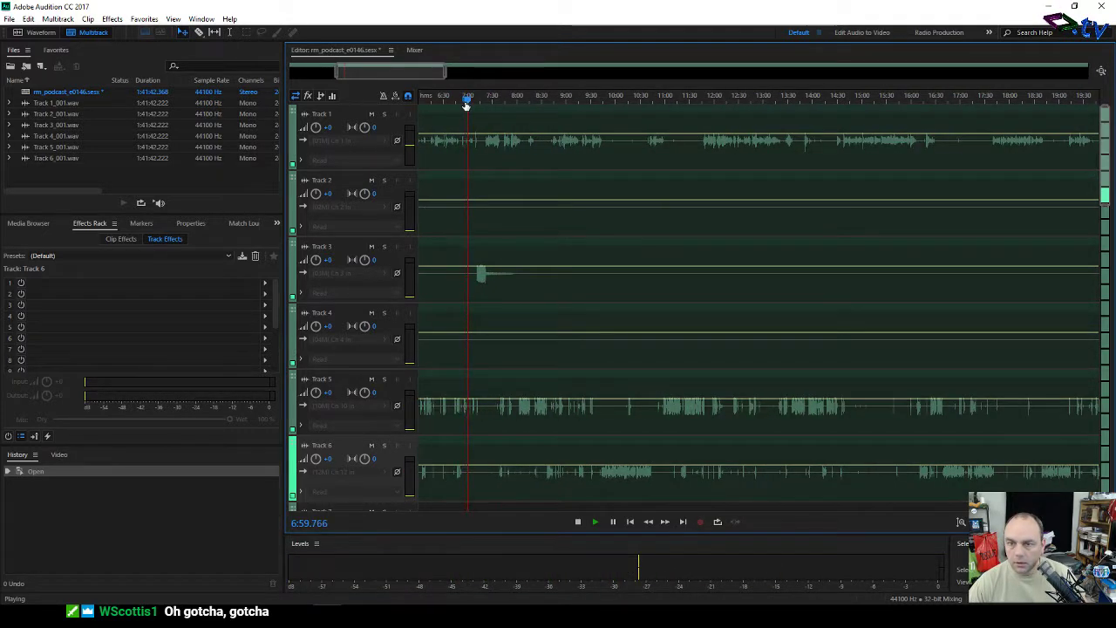
drag(463, 70, 421, 73)
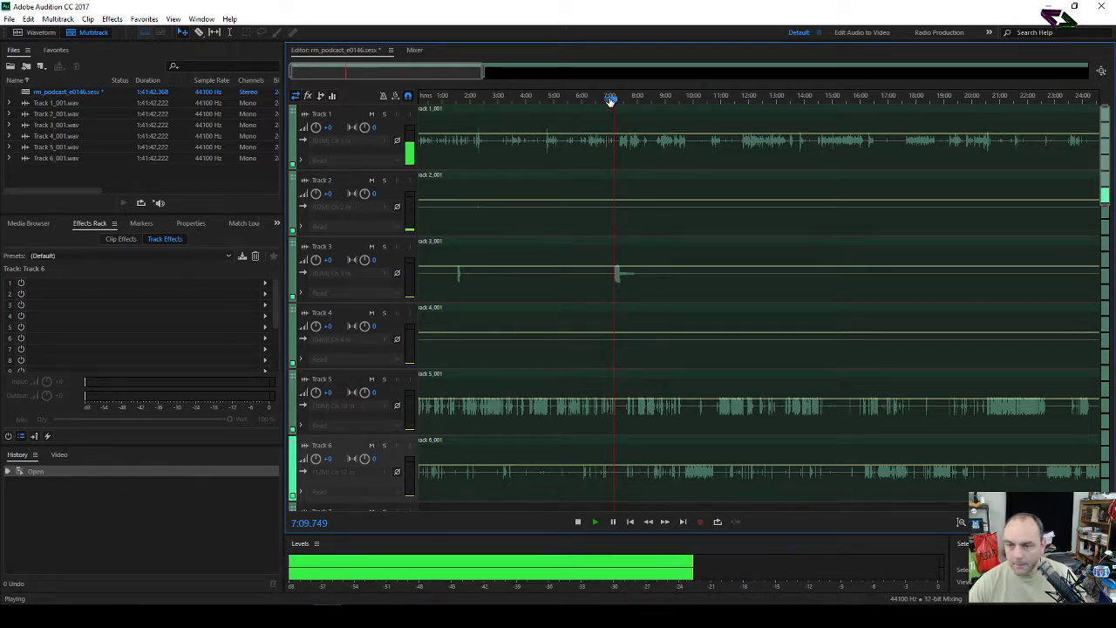
scroll(611, 100, up, 3)
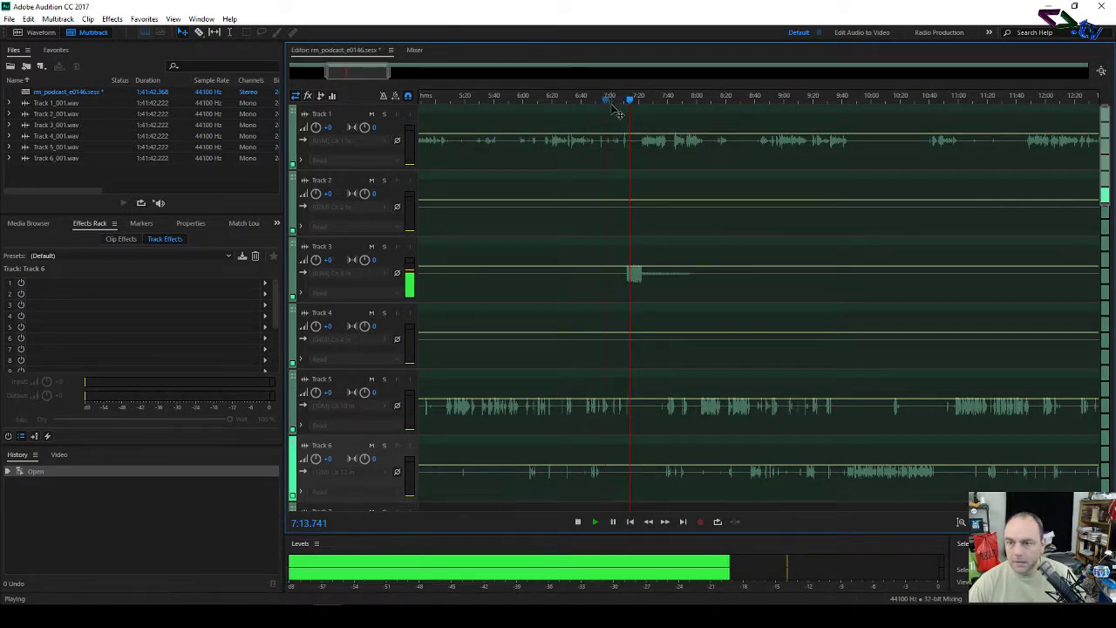
key(space)
scroll(613, 188, down, 1)
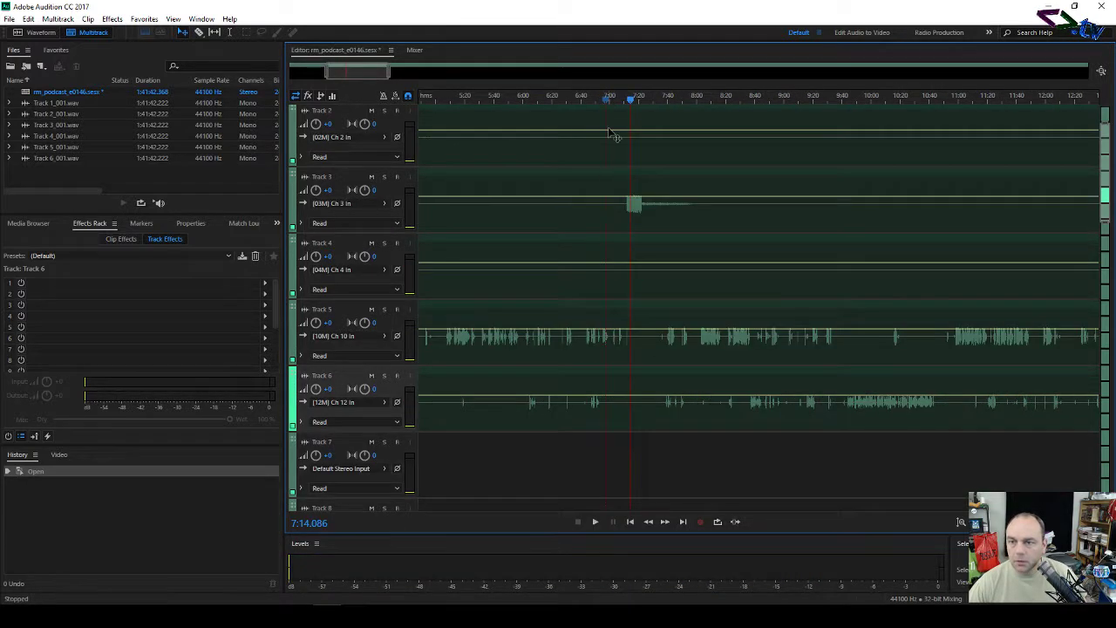
scroll(615, 135, up, 1)
scroll(610, 92, down, 2)
scroll(611, 91, down, 3)
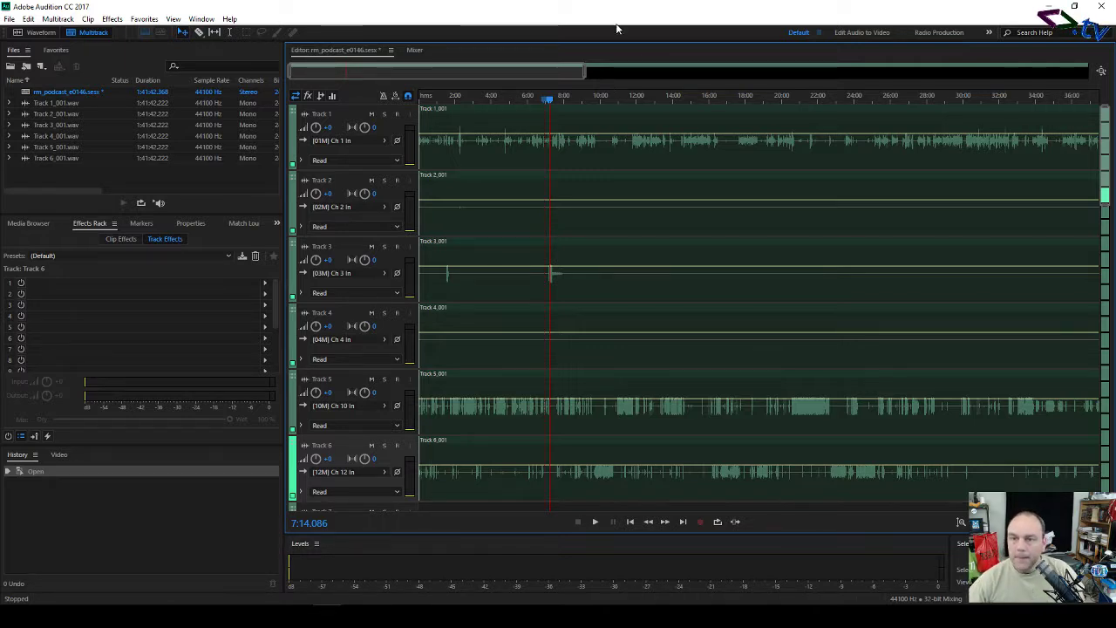
Step: Zoom the timeline out to show the full session, about 1:40:00 long
scroll(546, 101, down, 5)
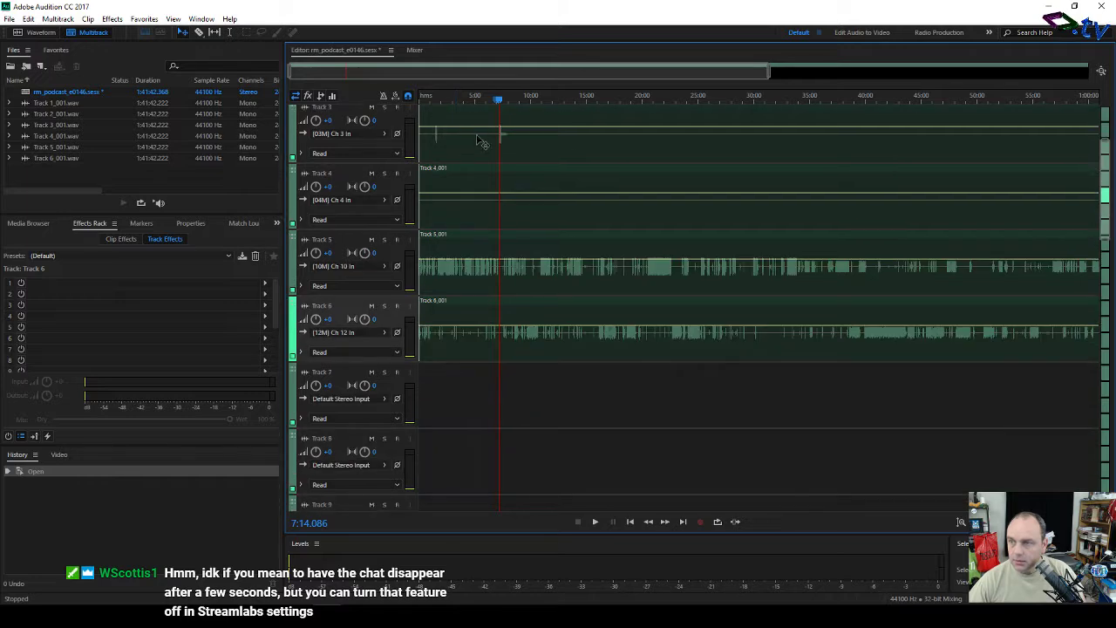
scroll(474, 98, down, 2)
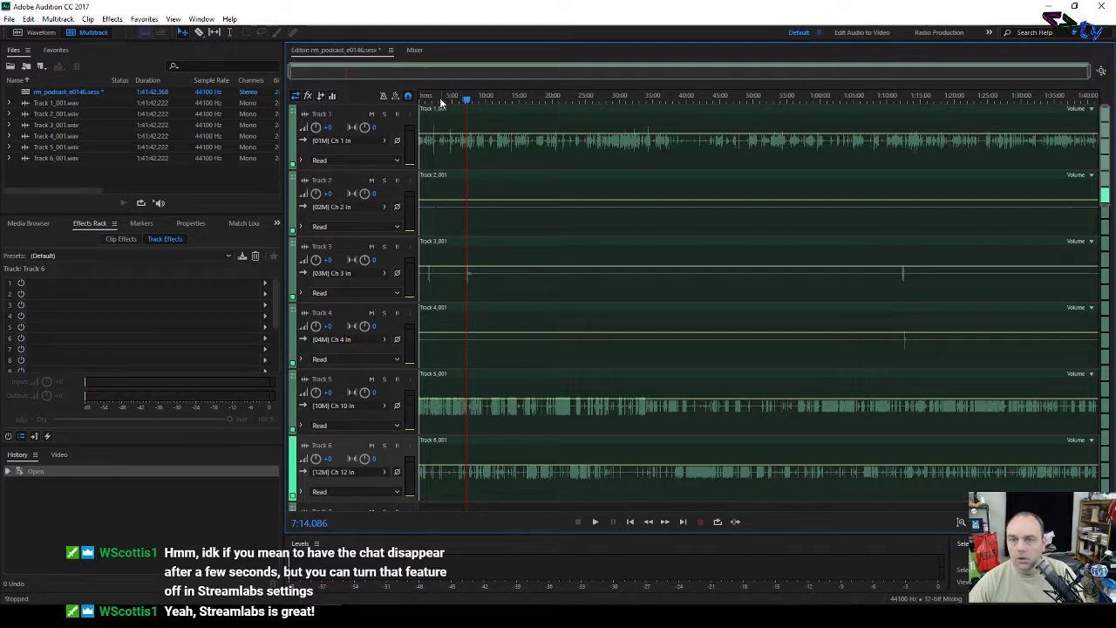
scroll(436, 97, up, 5)
scroll(436, 97, down, 5)
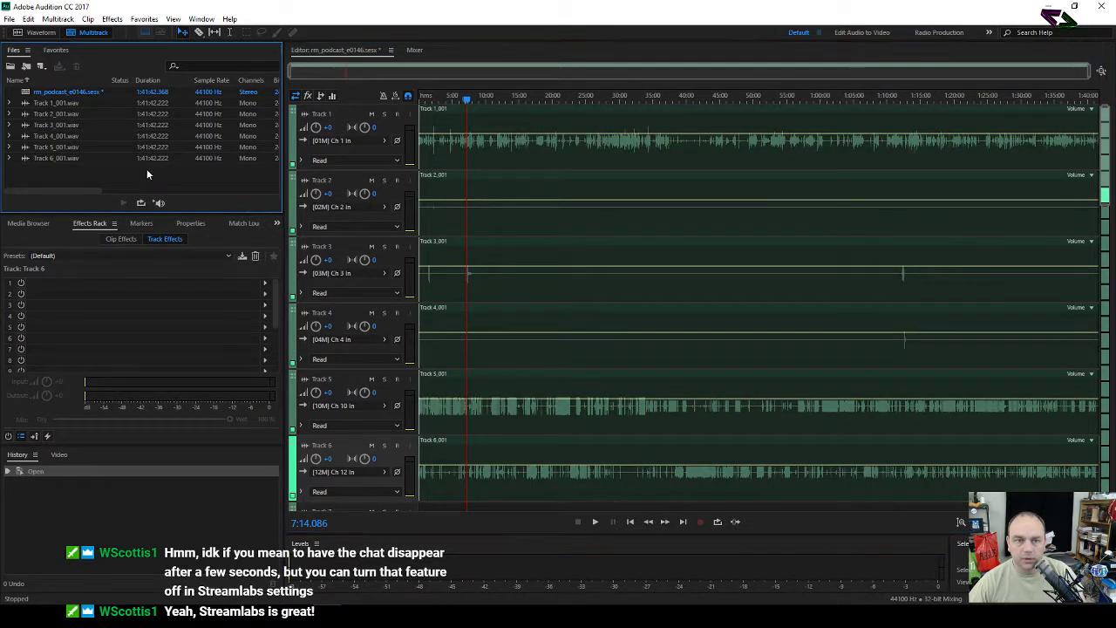
Step: Add the six Track wav files to Match Loudness and run the loudness analysis
drag(147, 169, 68, 99)
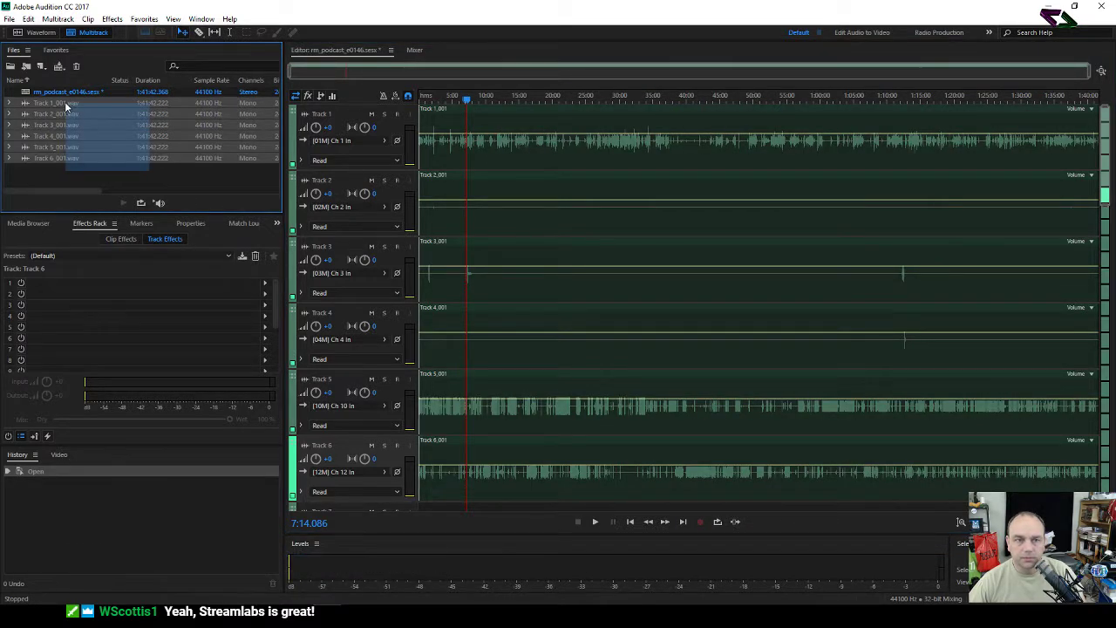
click(244, 223)
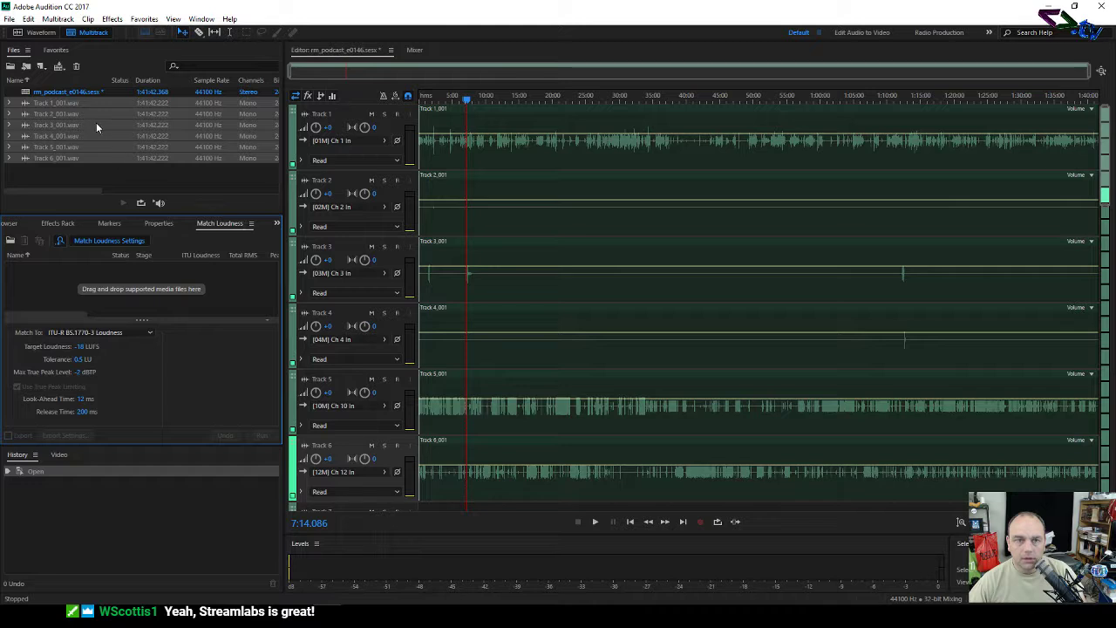
drag(94, 101, 87, 292)
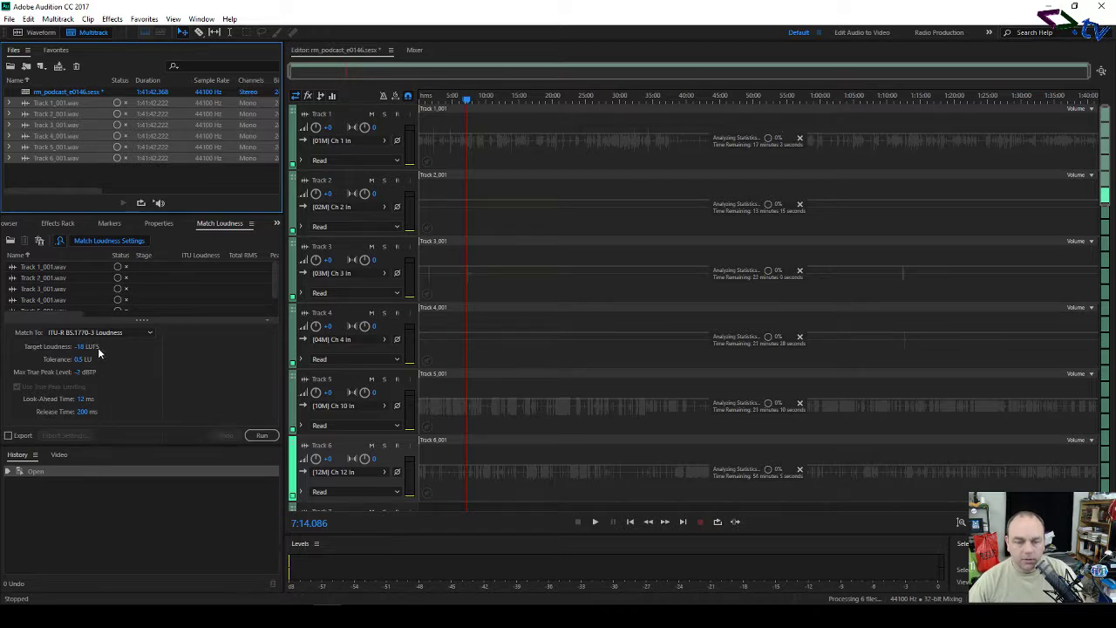
click(264, 435)
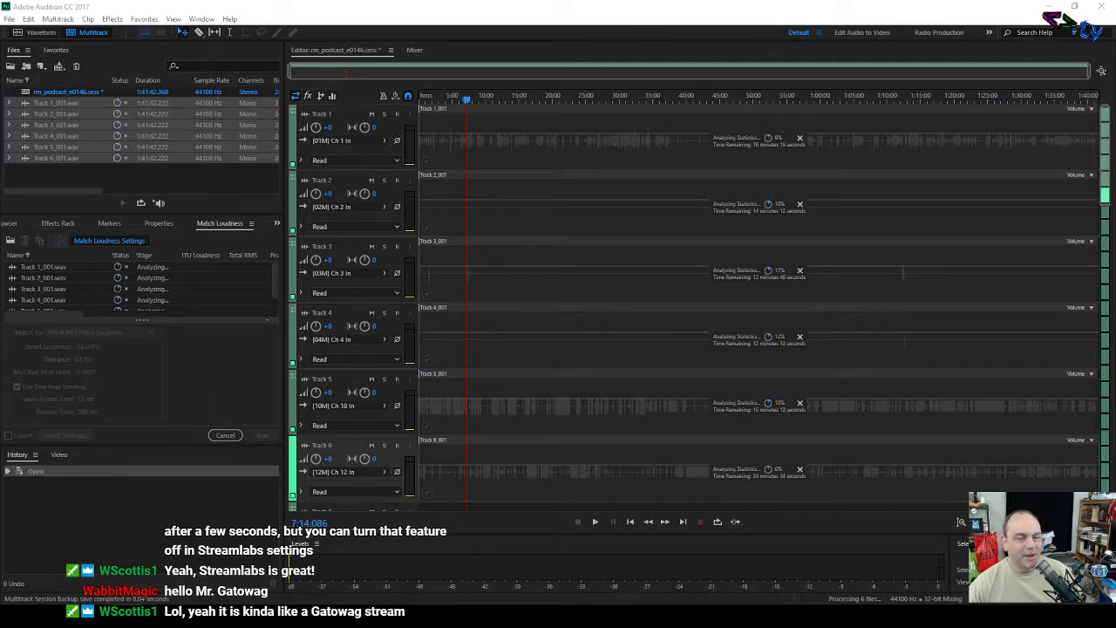
key(alt+Tab)
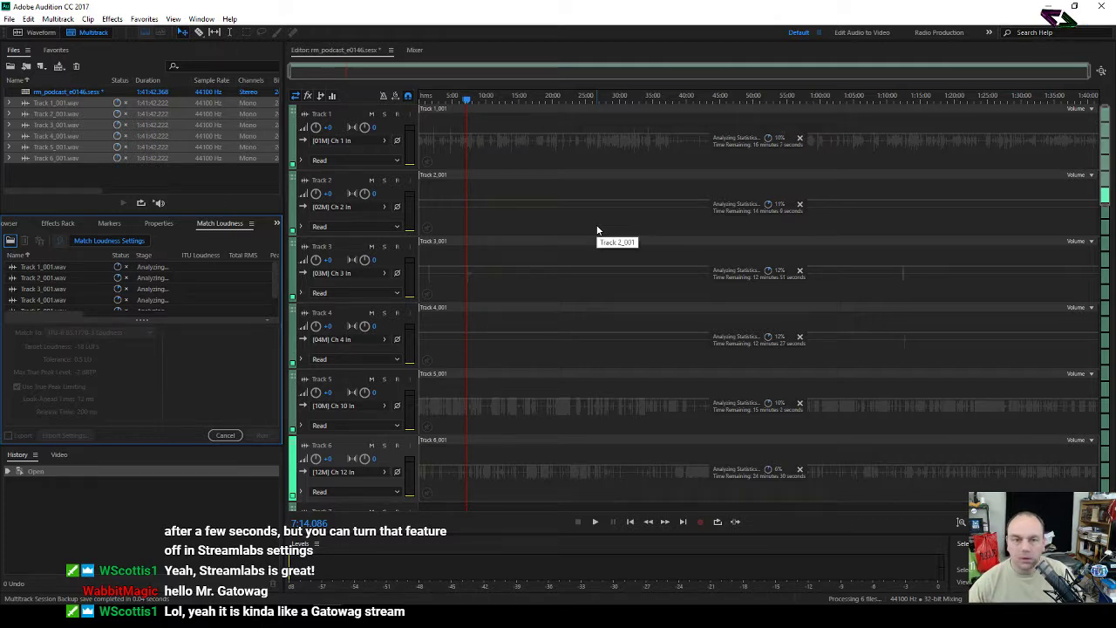
Step: Cancel the loudness analysis and remove all six track files from the Match Loudness list
click(228, 435)
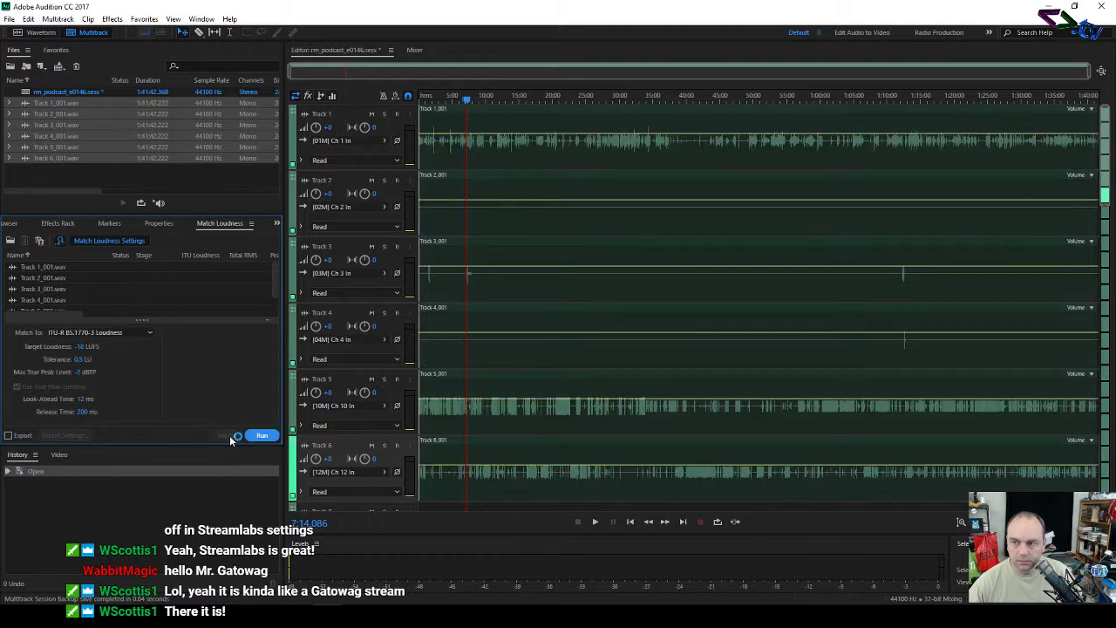
click(111, 174)
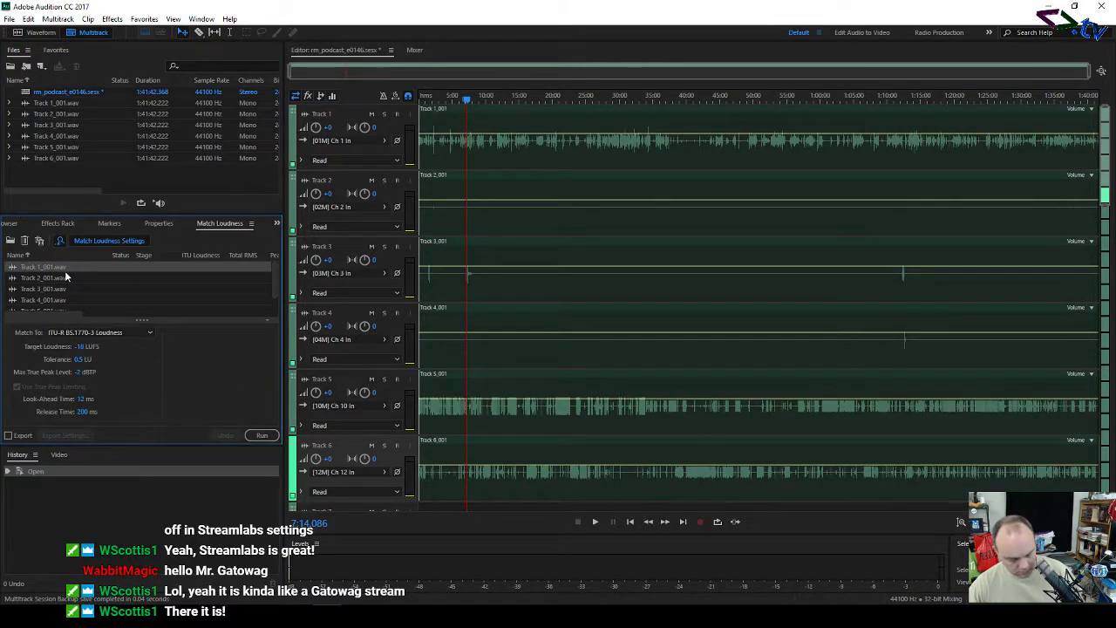
key(ctrl+a)
key(Delete)
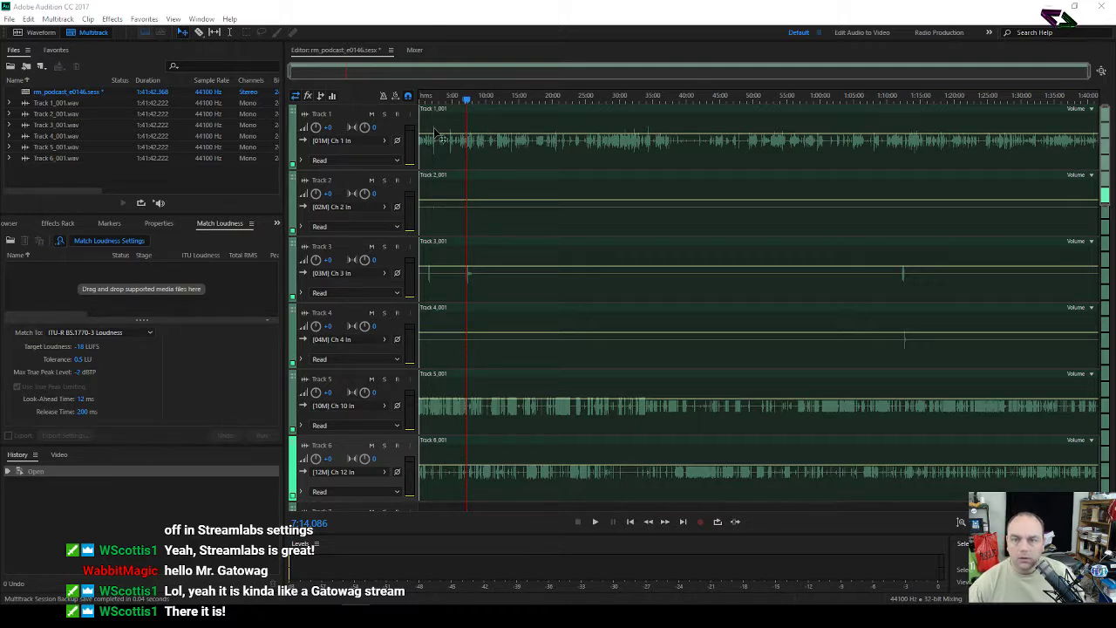
Step: Add Track 1_001.wav through Track 5_001.wav one by one to the Match Loudness list so each analyses
click(77, 172)
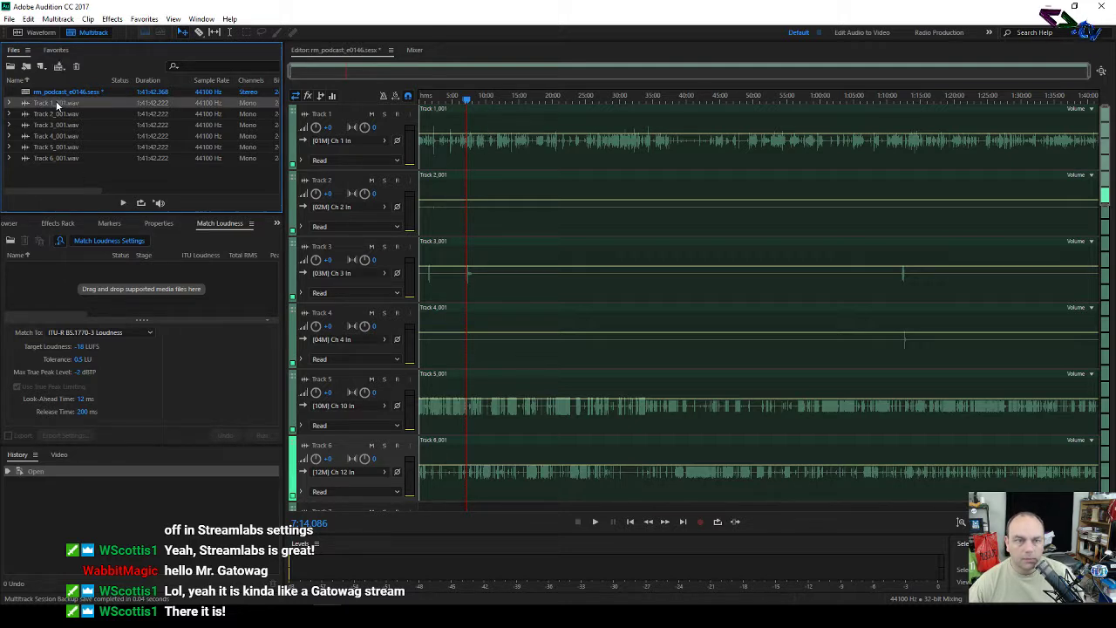
drag(58, 104, 98, 280)
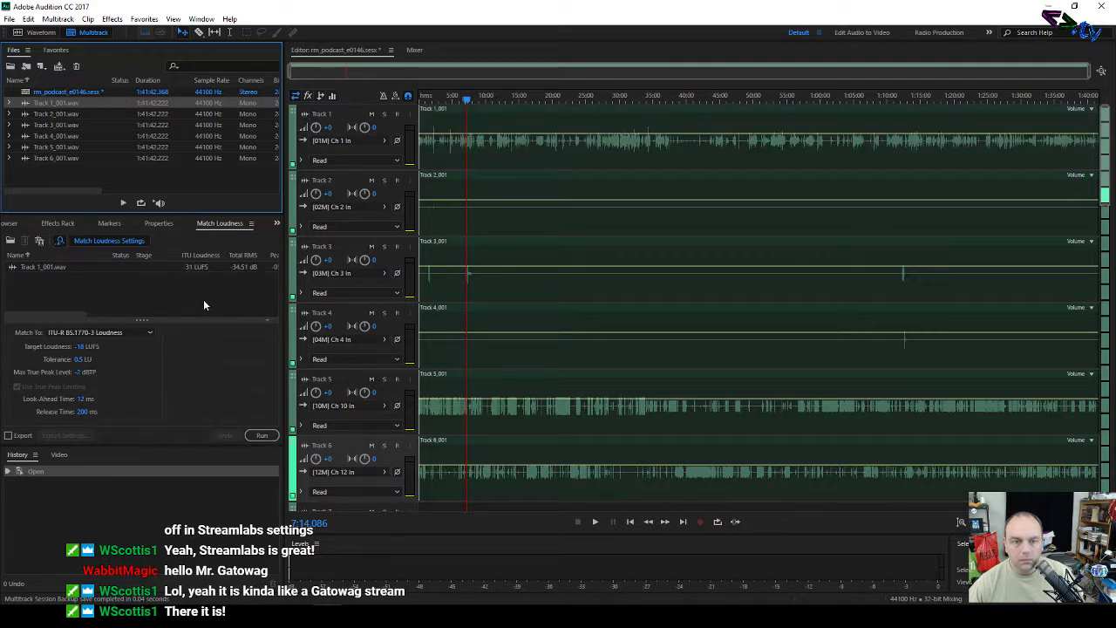
click(74, 115)
drag(74, 115, 120, 284)
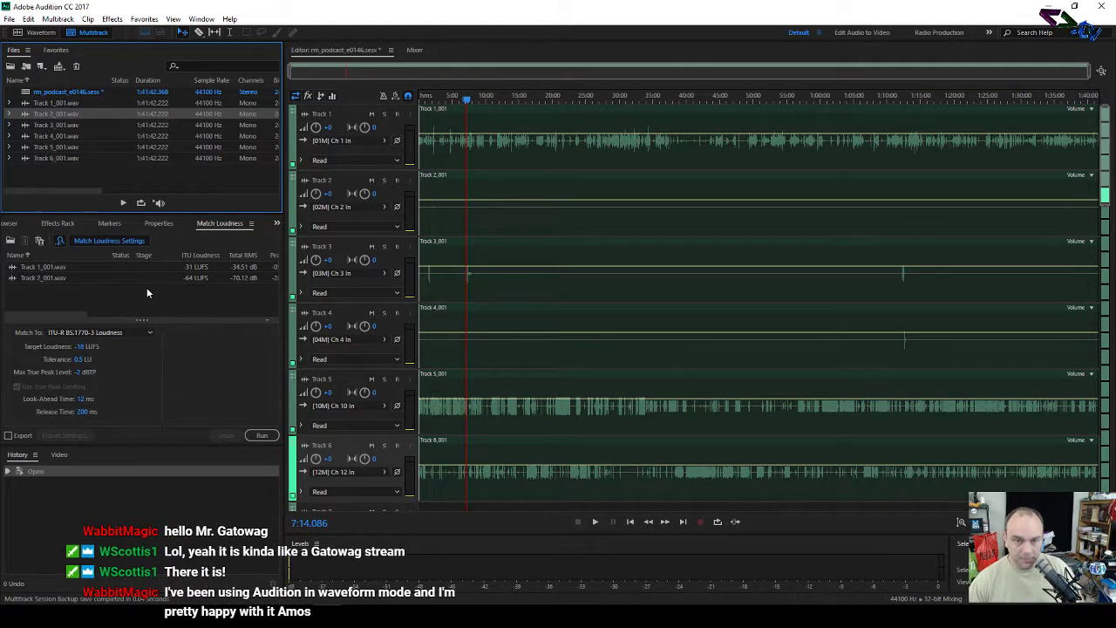
drag(89, 125, 140, 310)
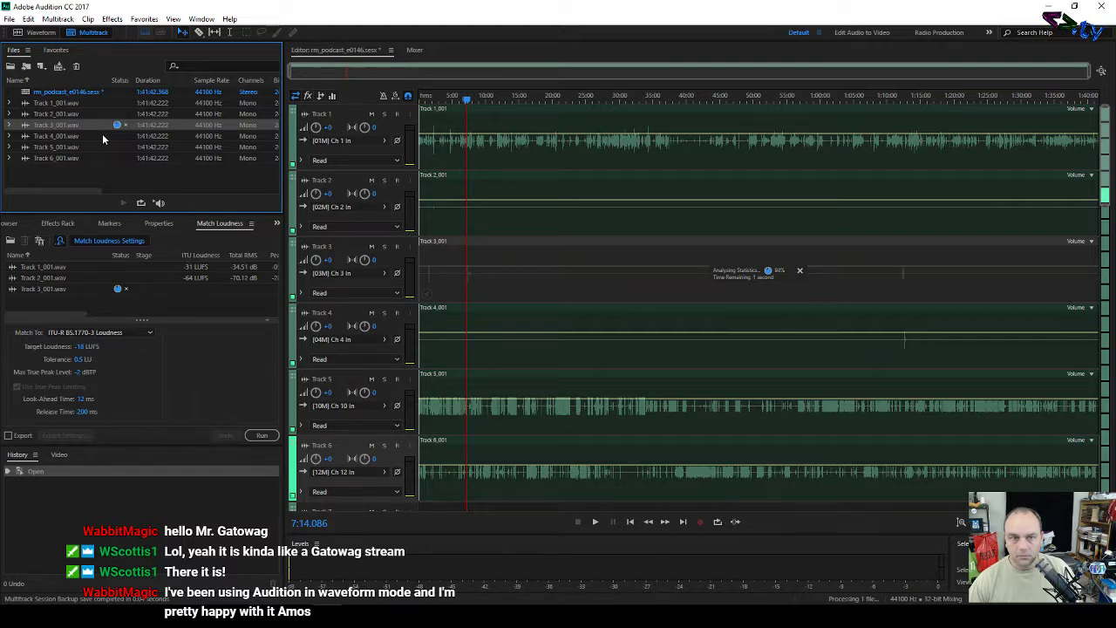
drag(102, 135, 126, 312)
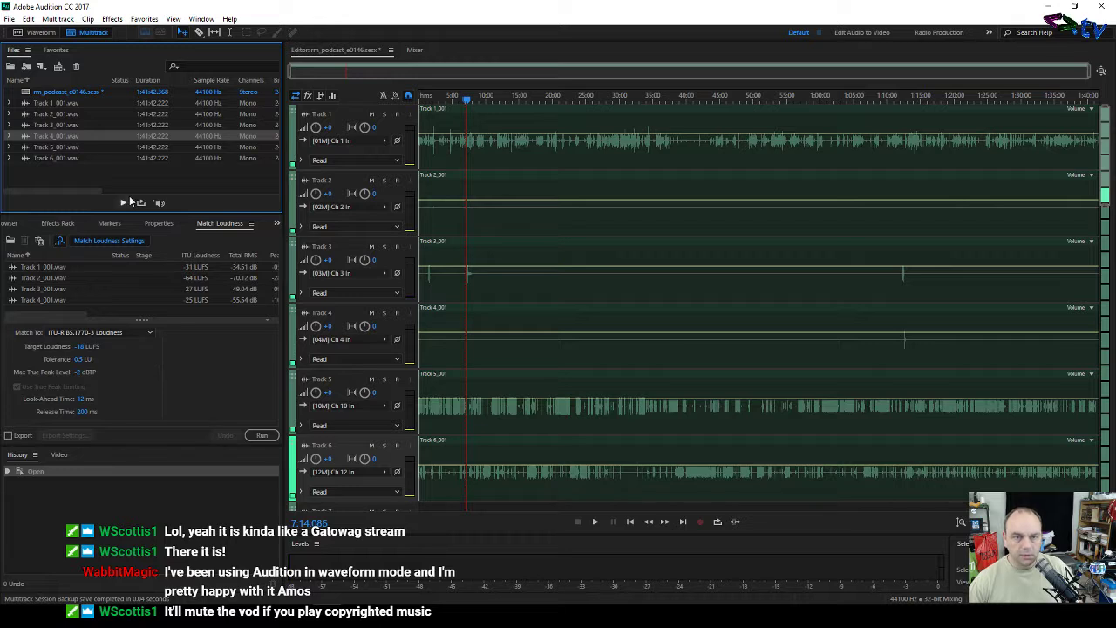
drag(108, 148, 122, 307)
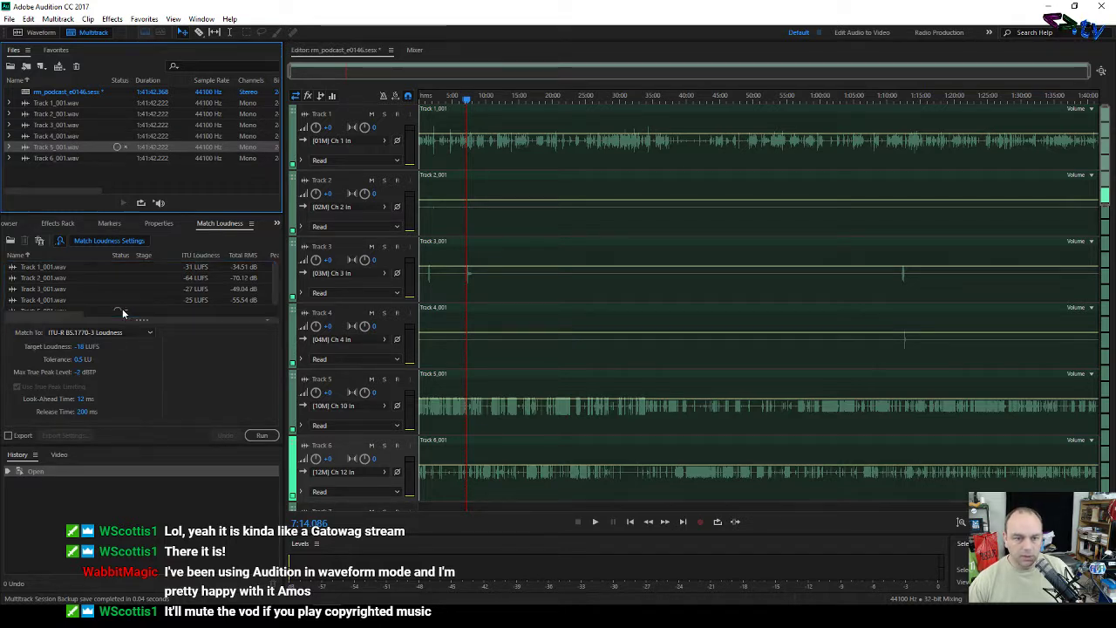
scroll(124, 276, down, 1)
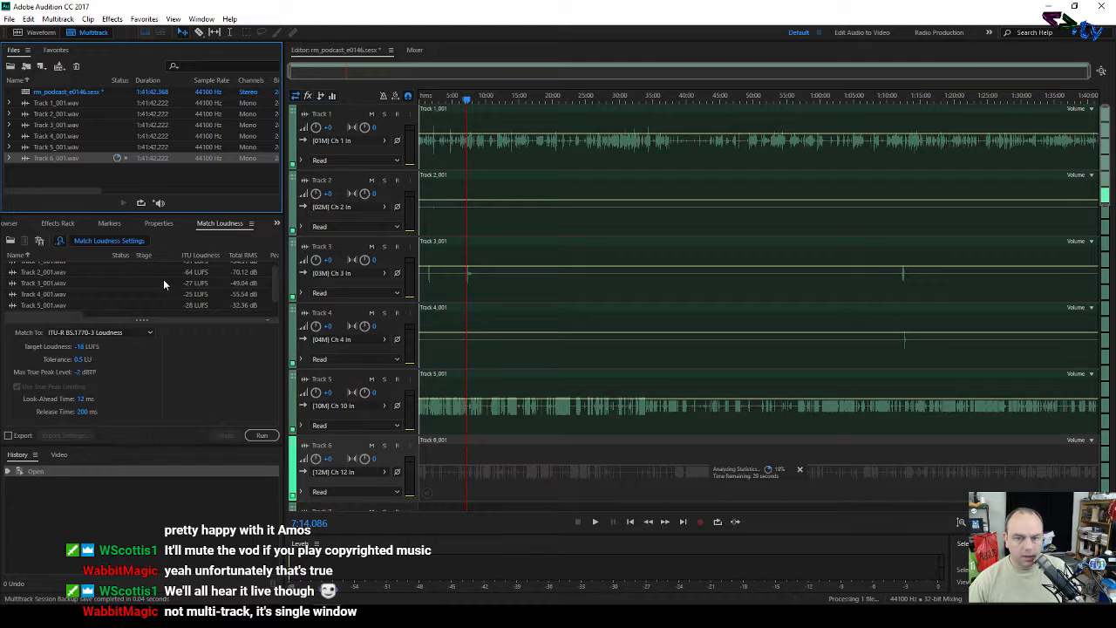
scroll(163, 279, down, 1)
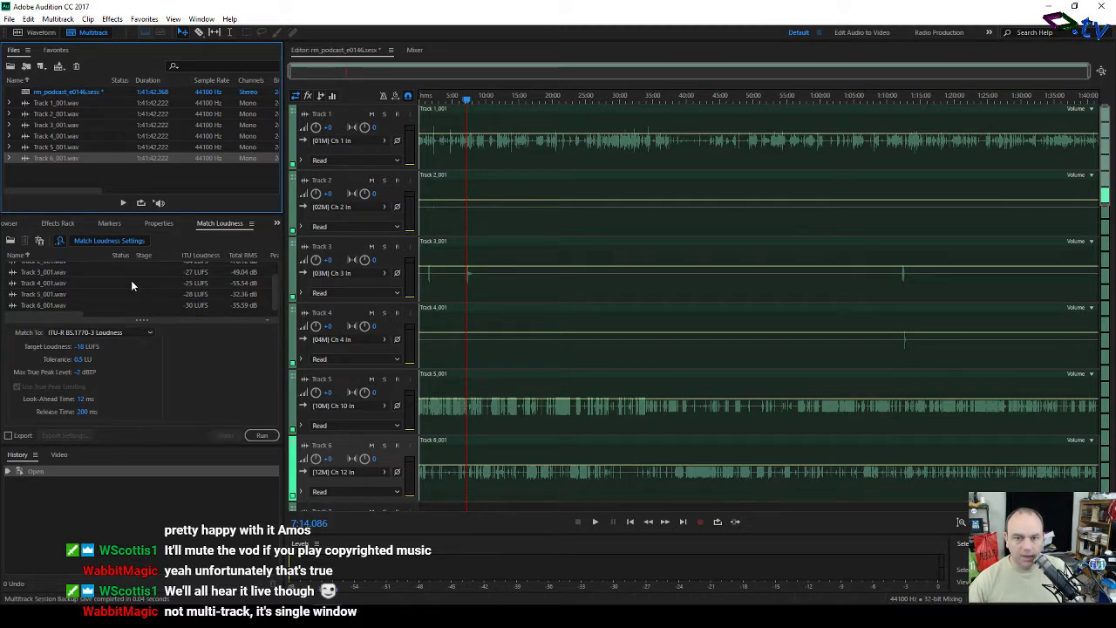
Step: Run Match Loudness so the listed tracks reach the -18 LUFS target
click(263, 434)
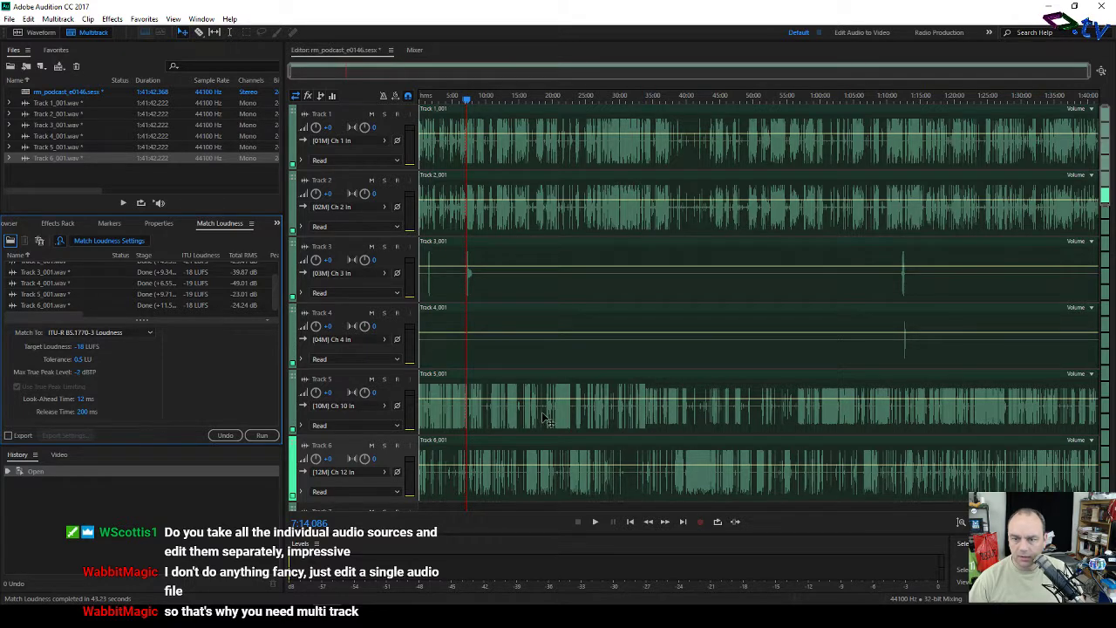
click(383, 380)
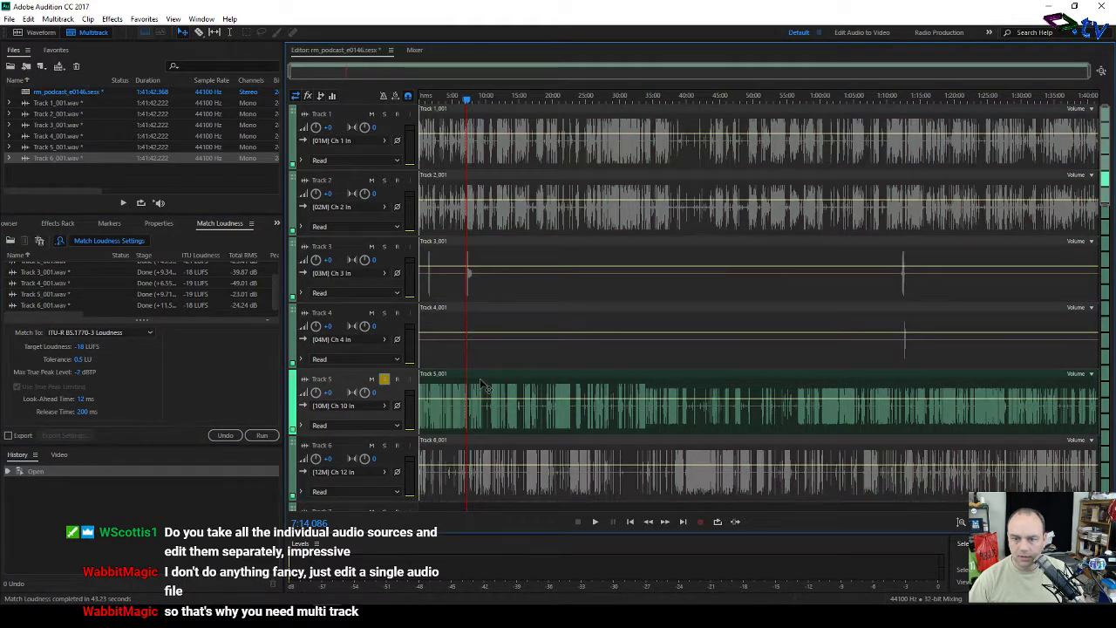
key(space)
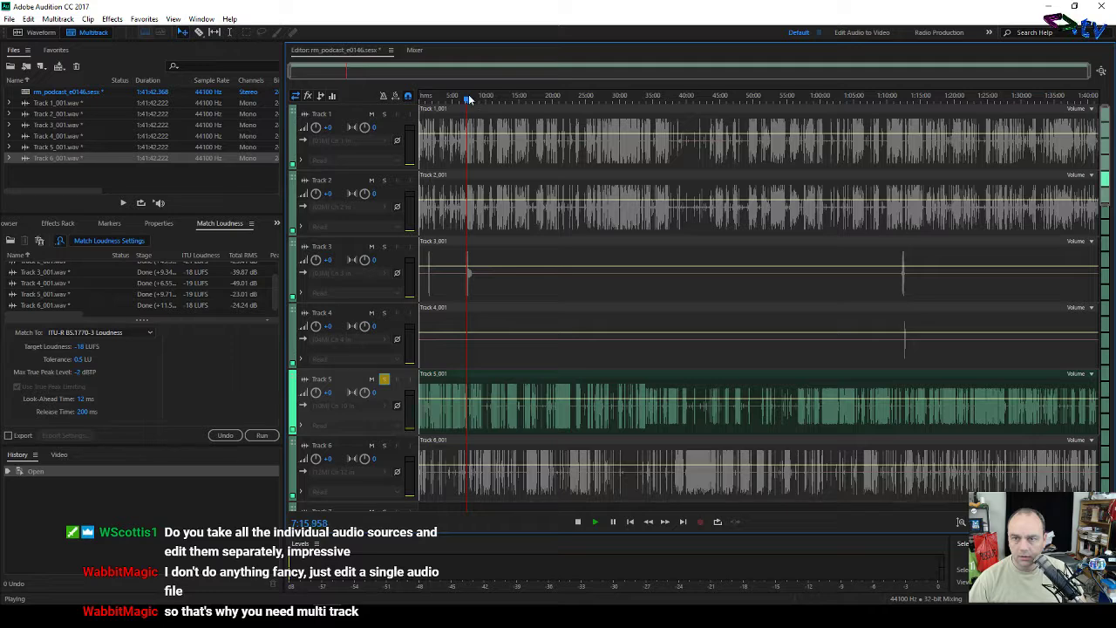
scroll(519, 98, up, 5)
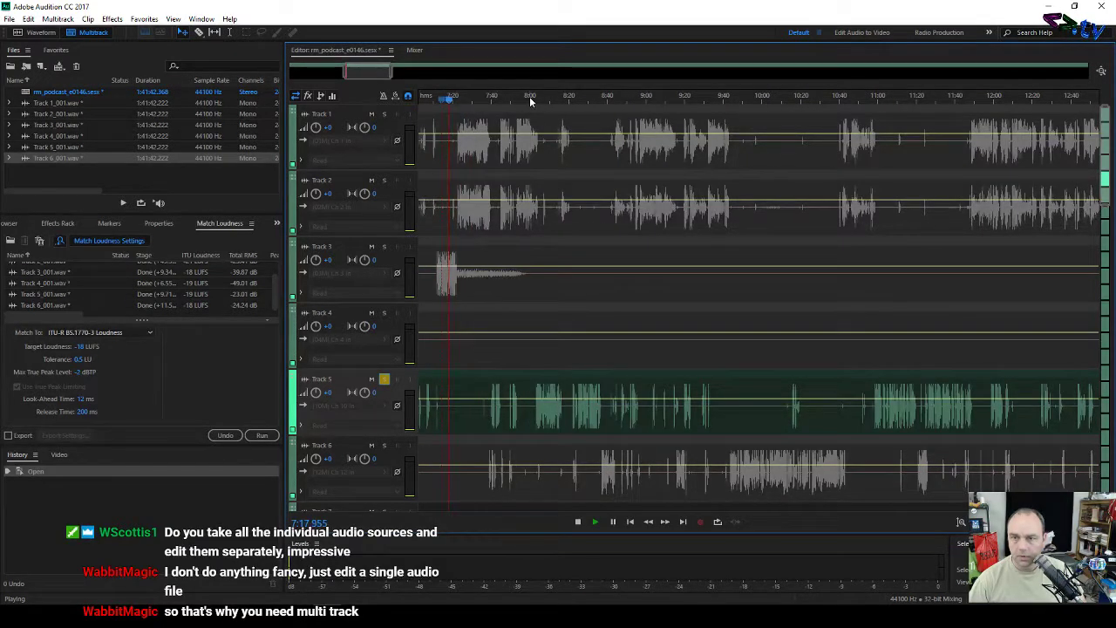
drag(533, 101, 545, 101)
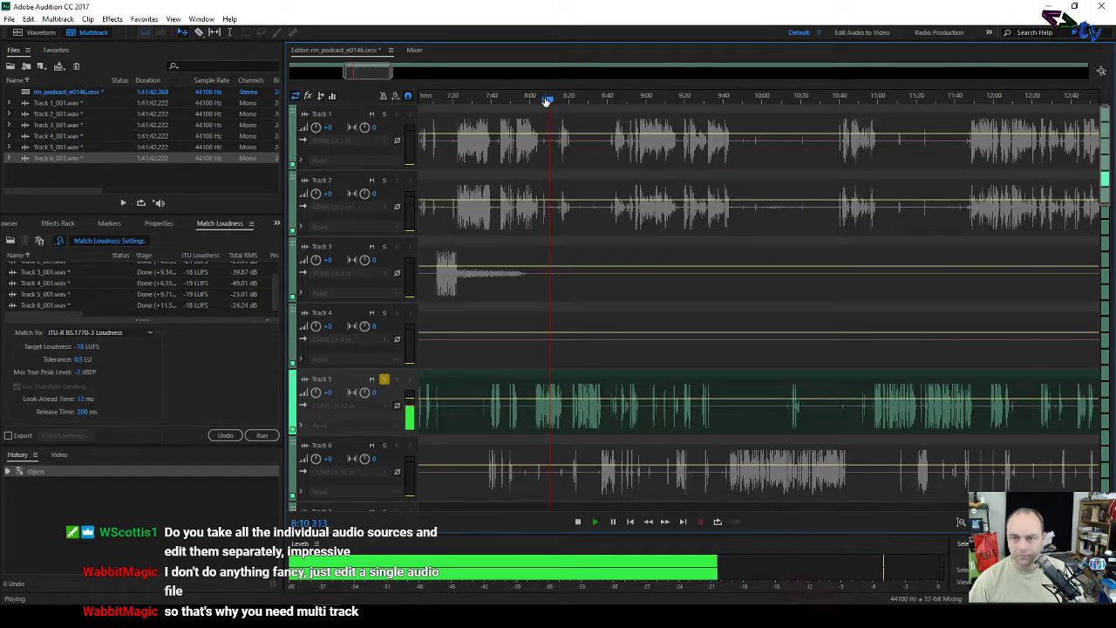
key(space)
scroll(548, 101, down, 2)
scroll(548, 101, down, 5)
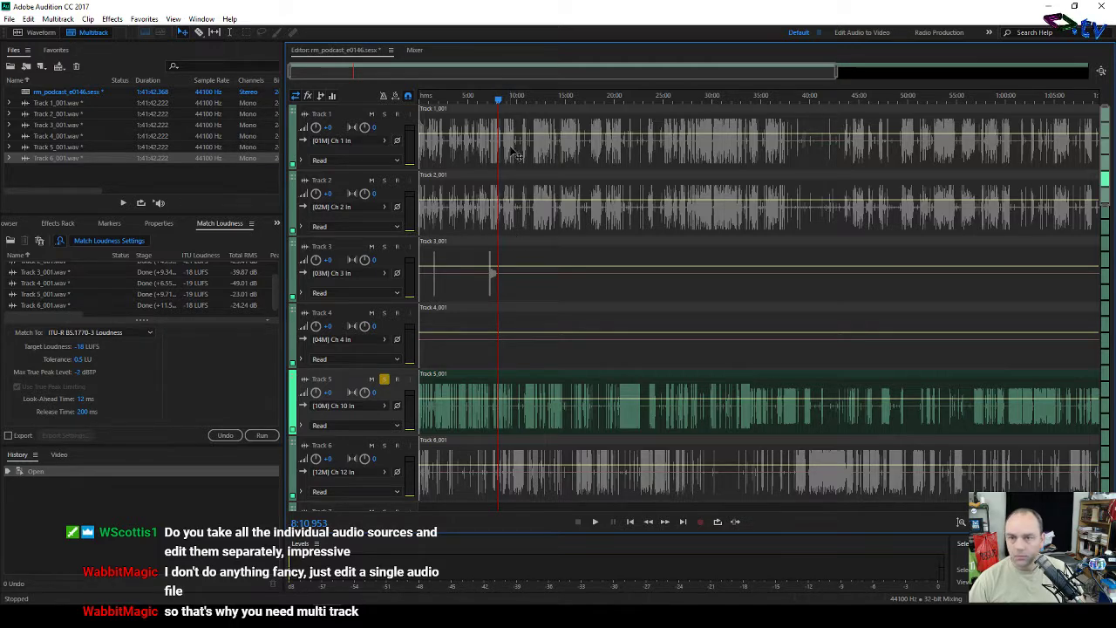
Step: Delete the clip on Track 2 and take Track 5 out of solo
click(465, 181)
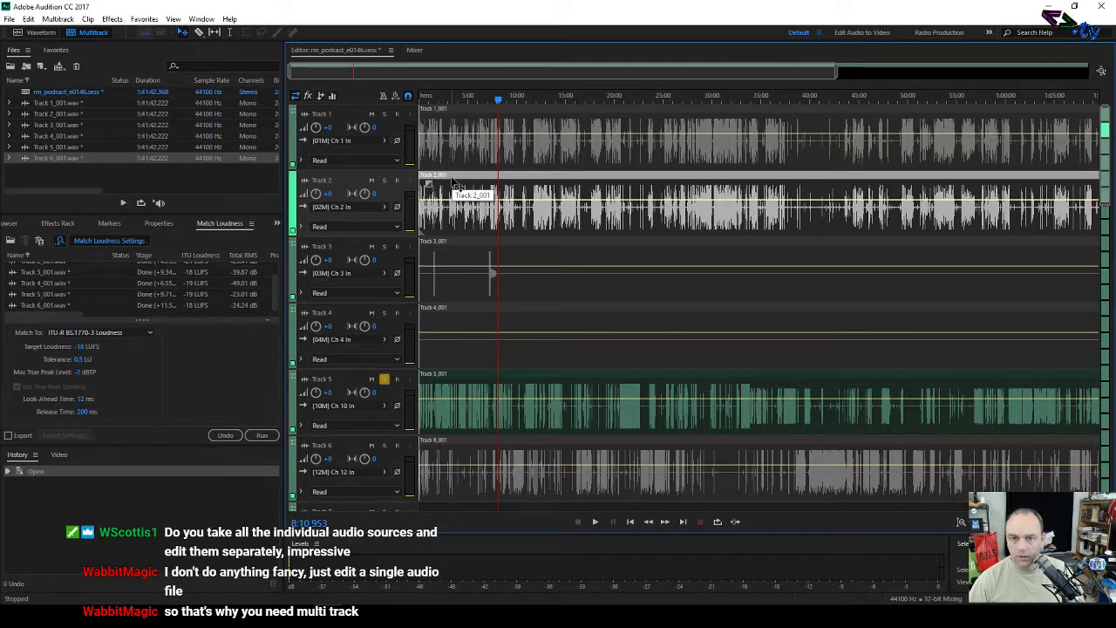
right_click(453, 182)
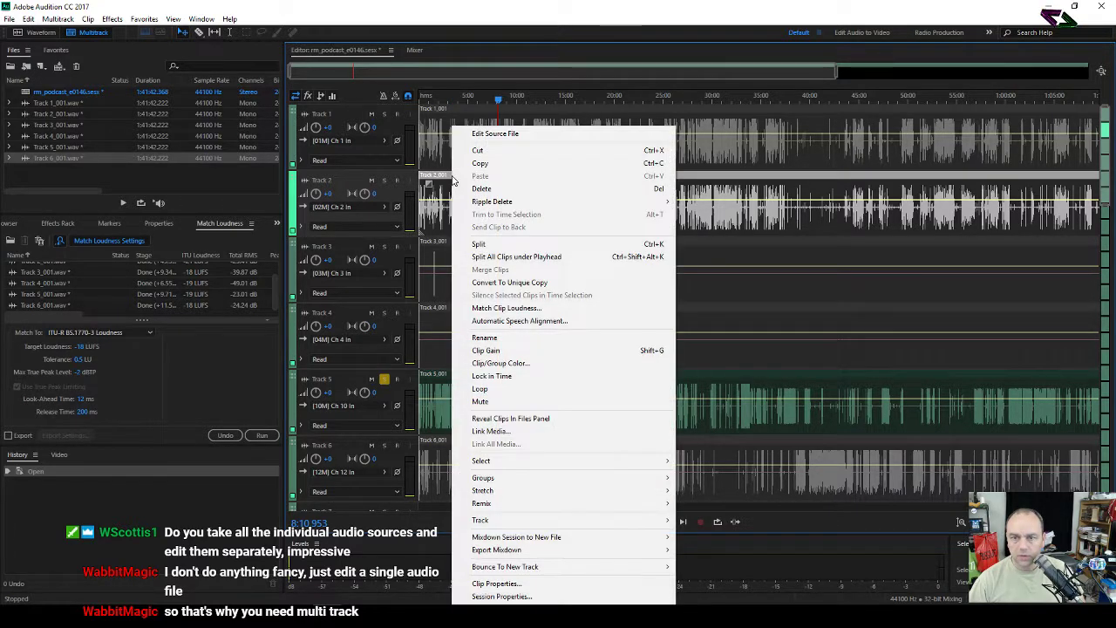
click(481, 190)
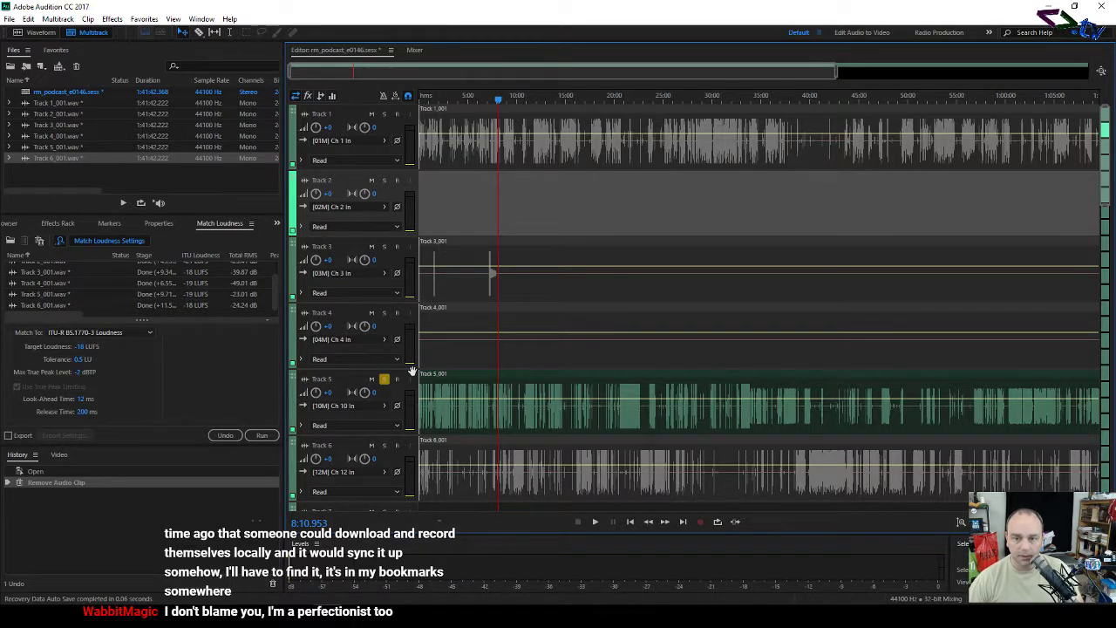
click(383, 380)
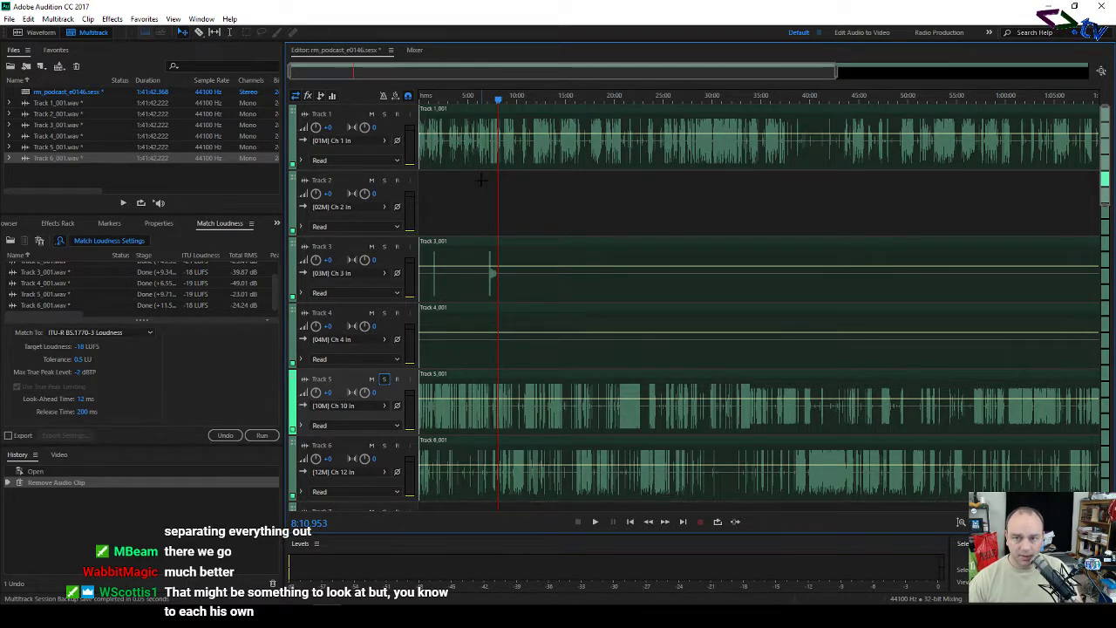
click(752, 404)
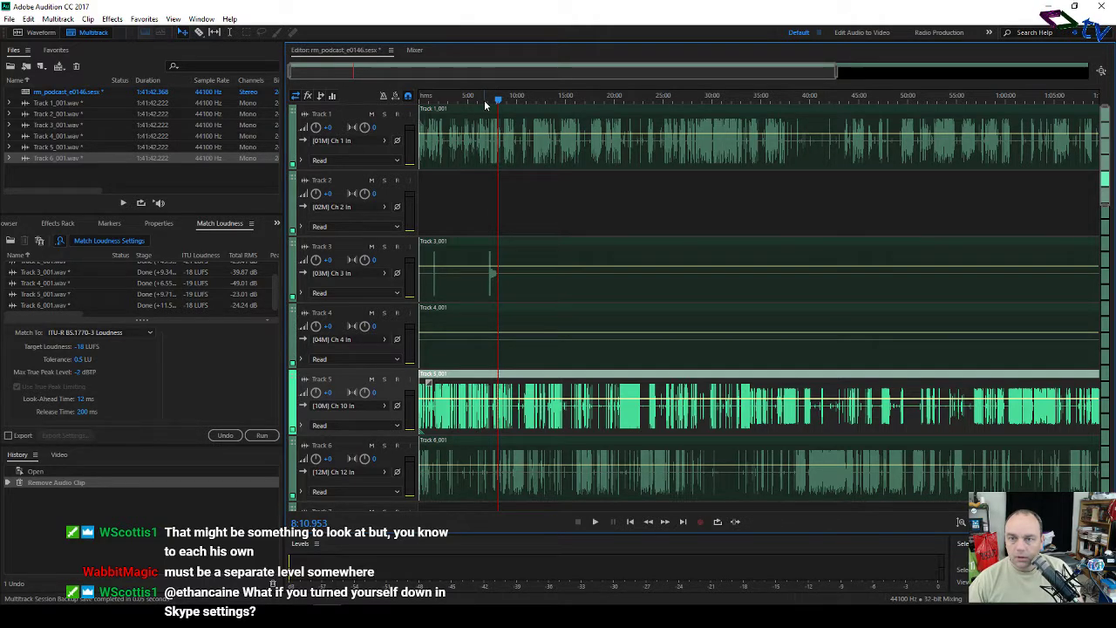
Step: Remove Track 2_001.wav from the Match Loudness list with Remove Selected Files
scroll(488, 104, up, 5)
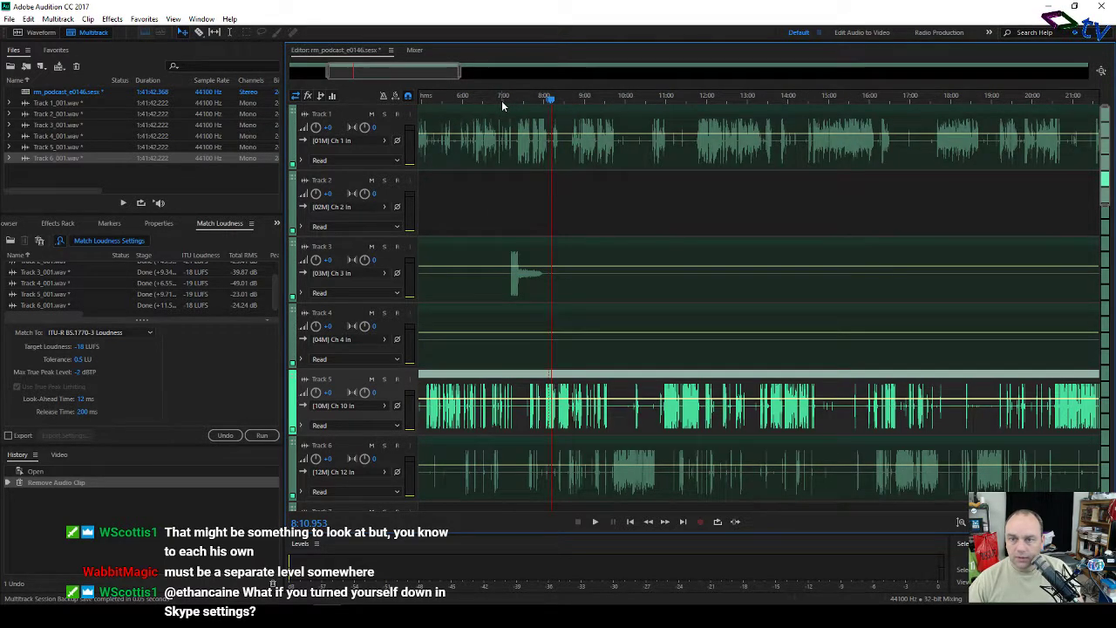
scroll(501, 100, up, 2)
drag(380, 72, 335, 73)
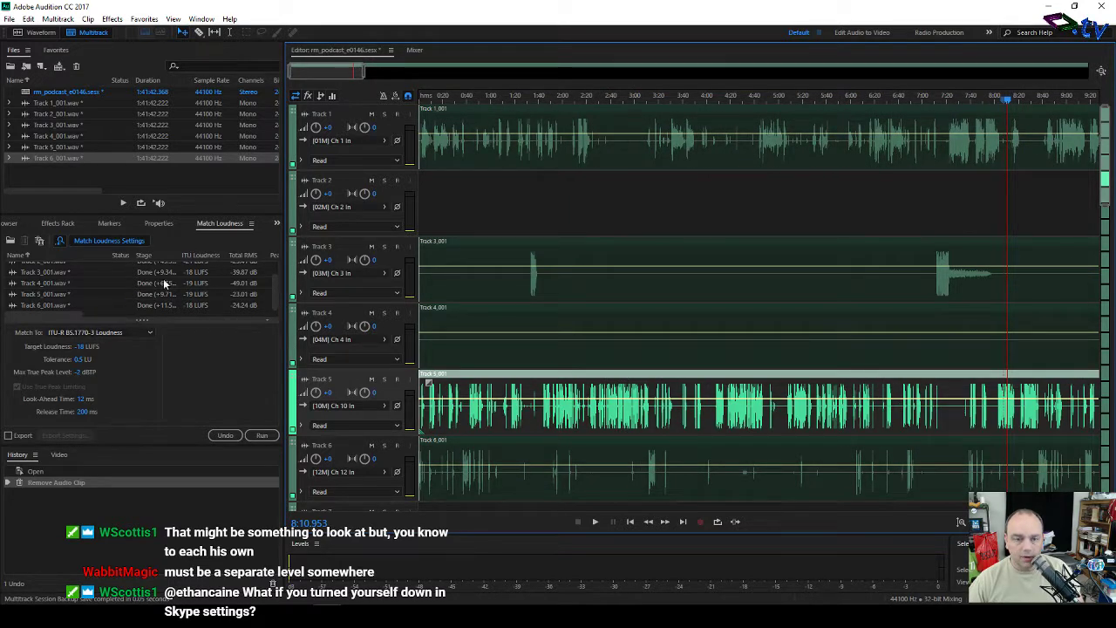
scroll(166, 286, up, 1)
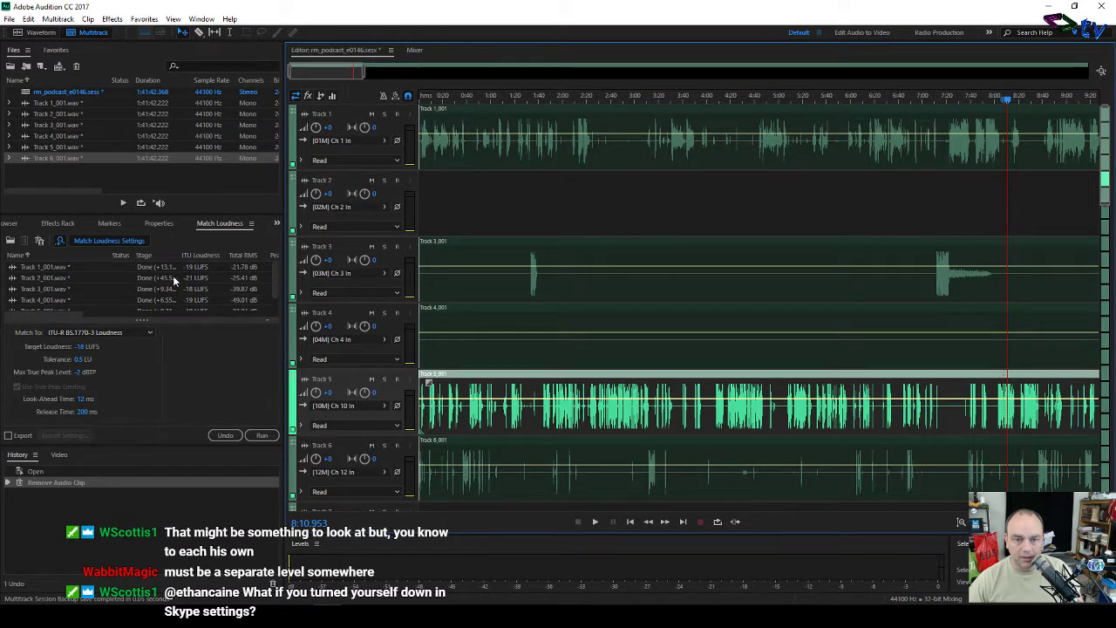
right_click(88, 277)
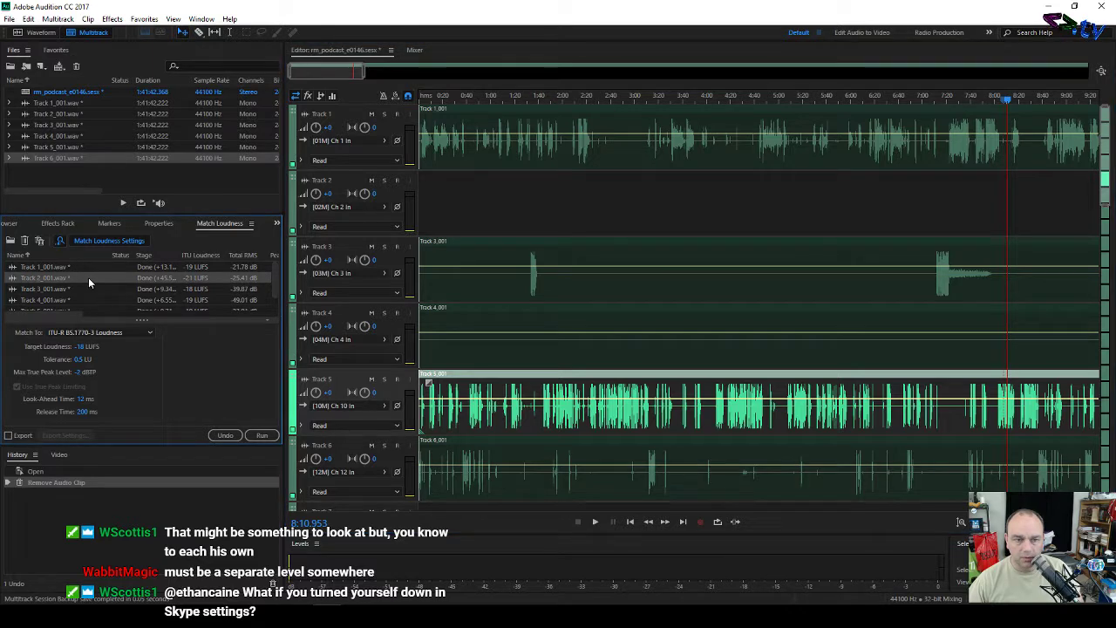
click(136, 286)
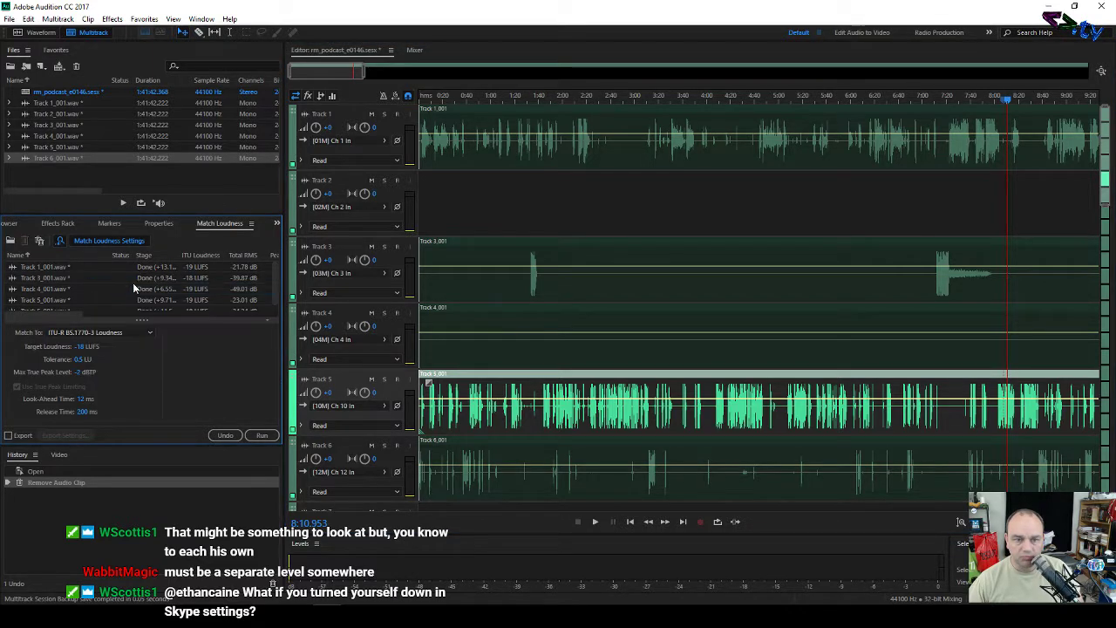
Step: Close Track 2_001.wav in the Files panel without saving changes
right_click(98, 113)
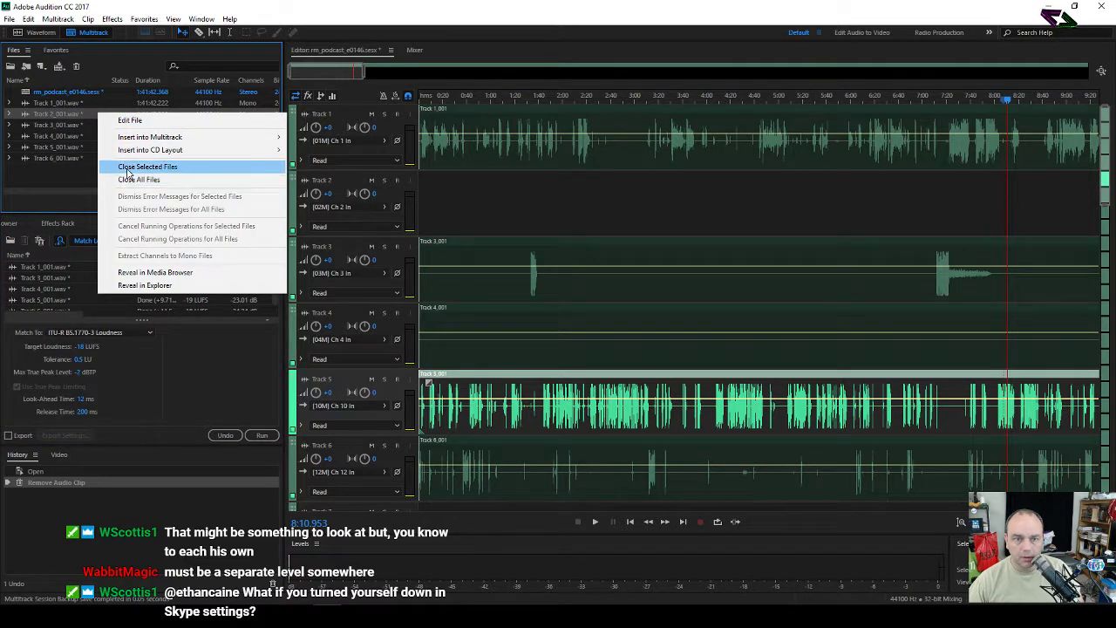
click(127, 168)
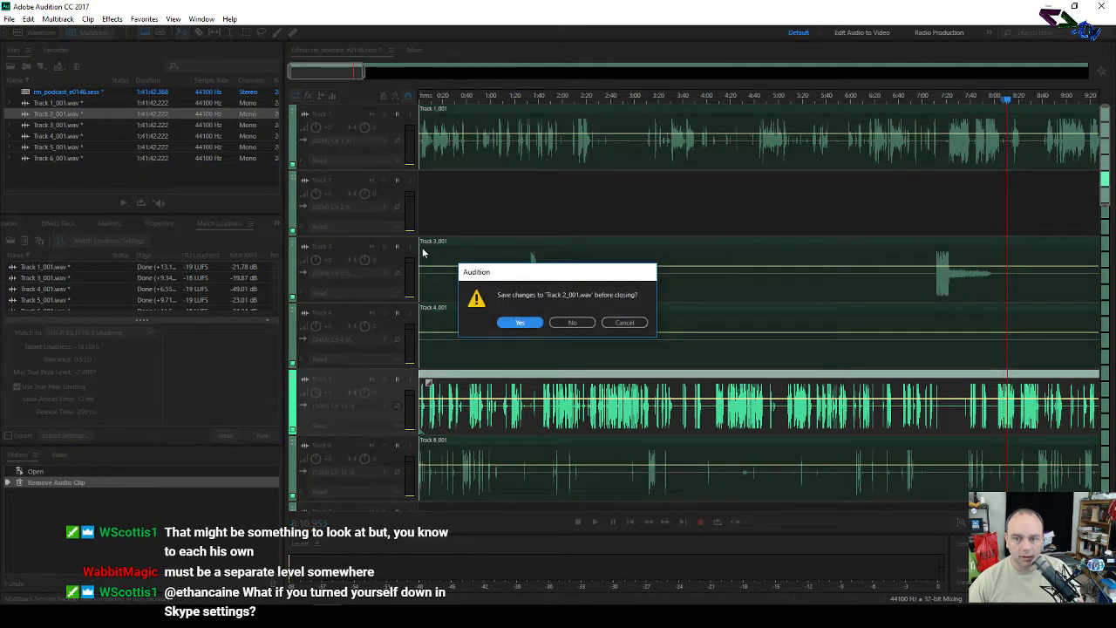
click(575, 320)
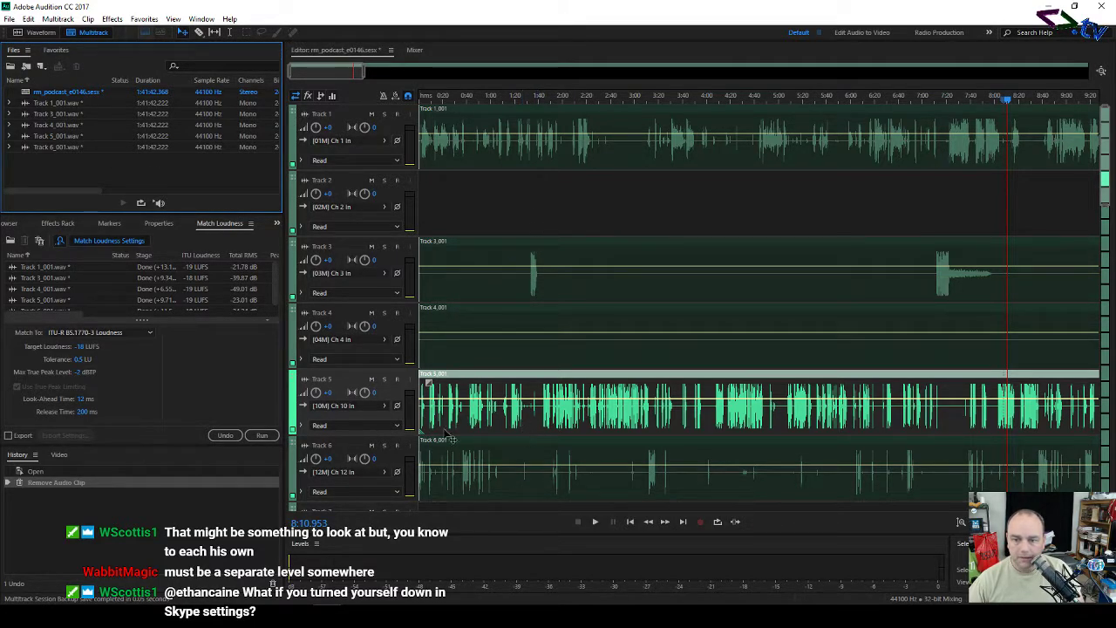
Step: Select the Track 4 clip and pan the timeline back to the session start
click(563, 320)
scroll(567, 235, down, 1)
scroll(567, 250, down, 4)
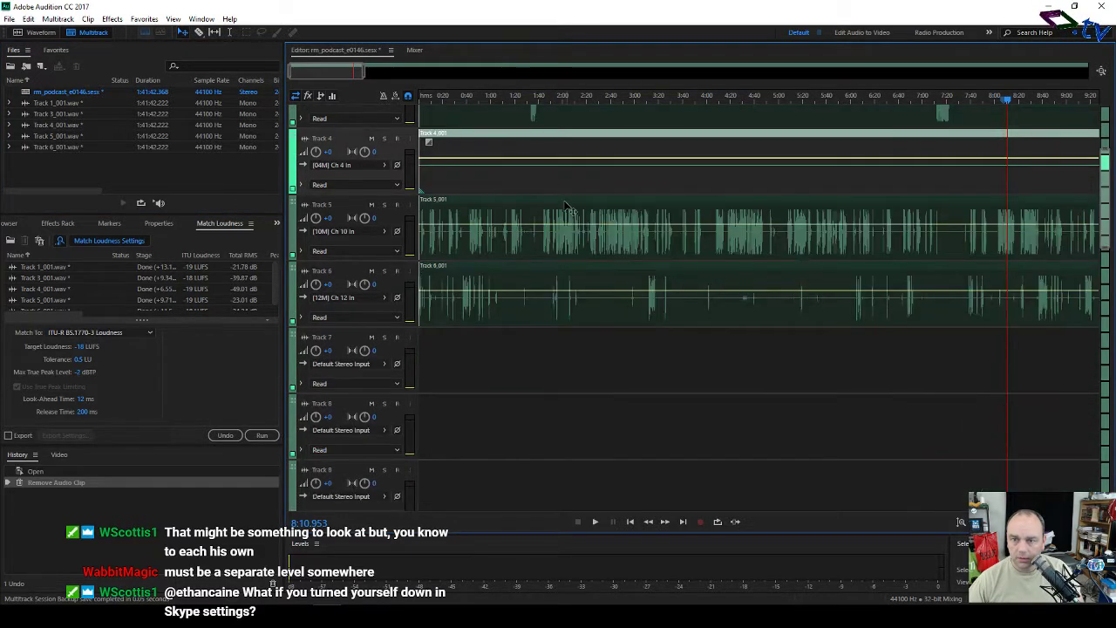
scroll(567, 250, up, 5)
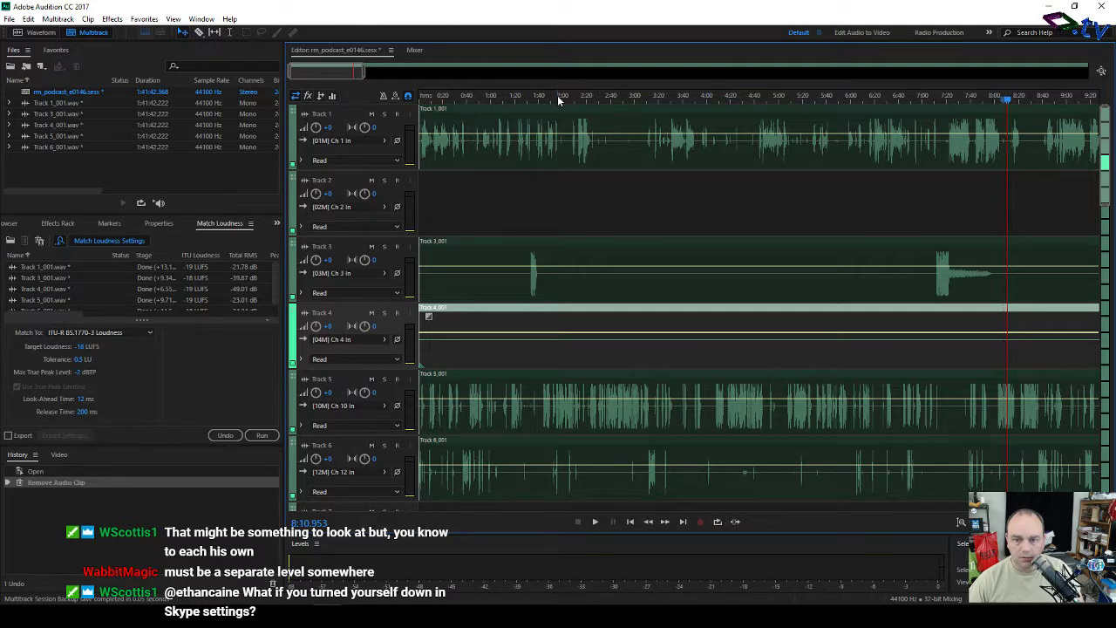
scroll(558, 101, down, 6)
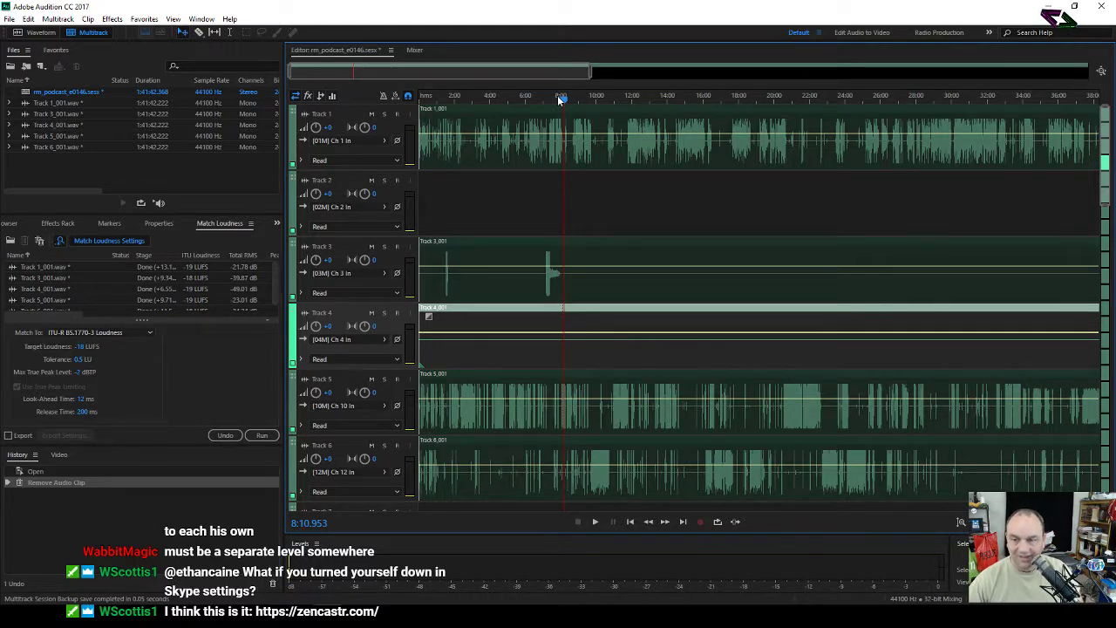
scroll(559, 99, down, 5)
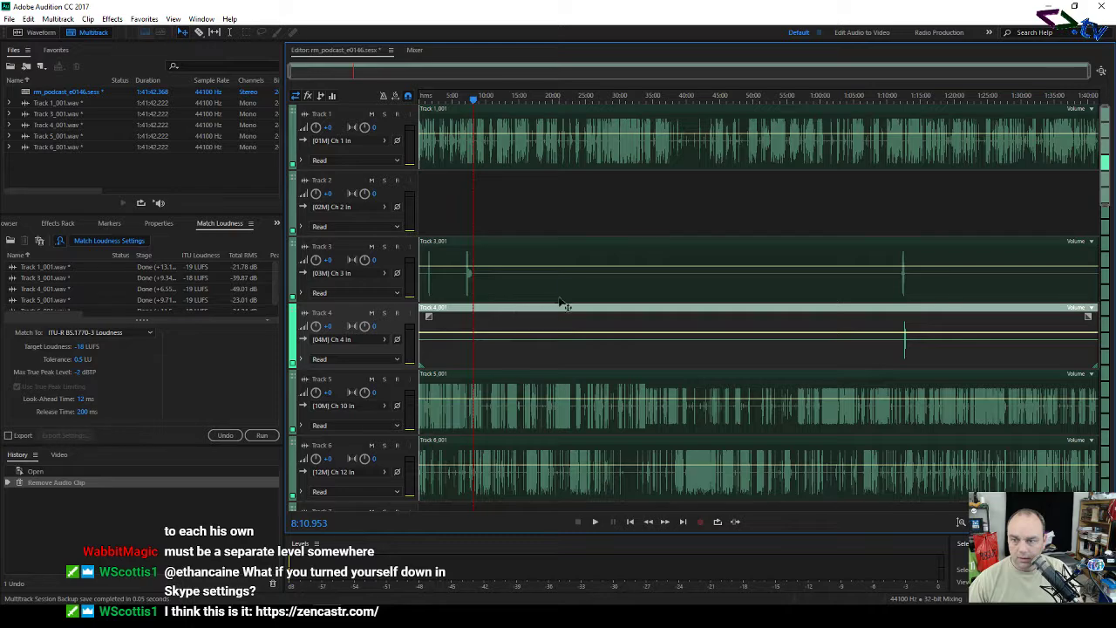
scroll(480, 101, up, 5)
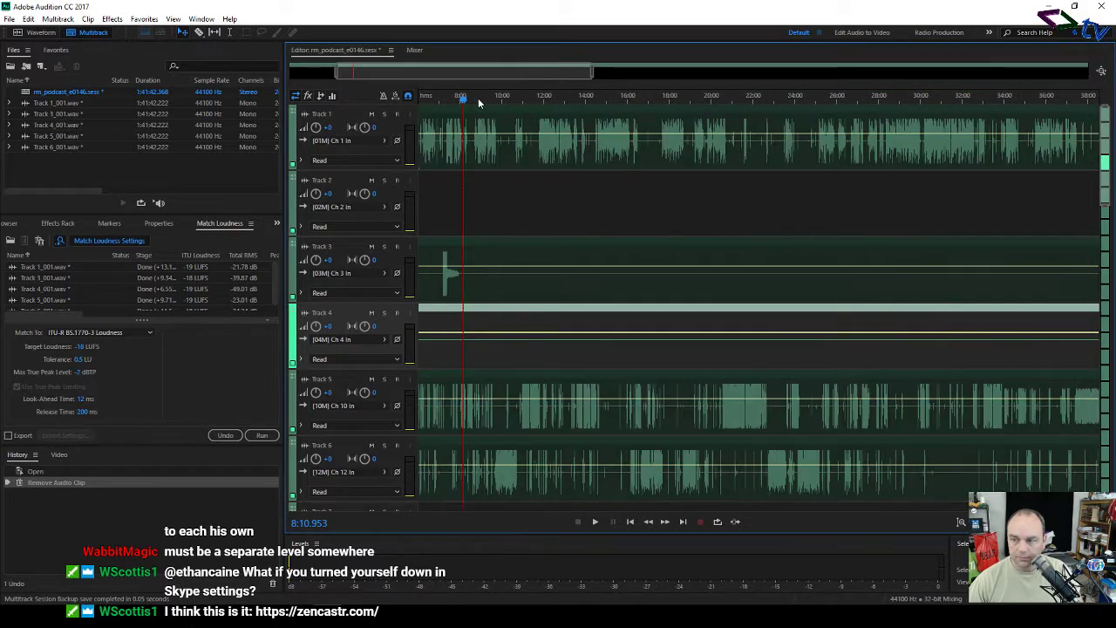
drag(436, 68, 334, 68)
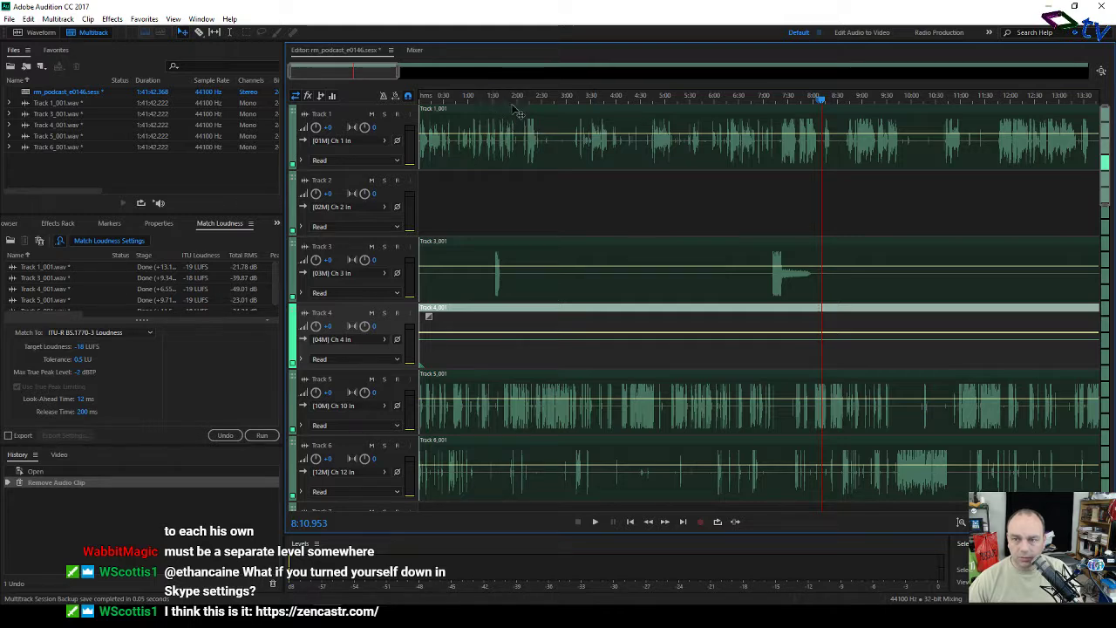
Step: Play the session from about 6:30, then move the playhead back to about 6:29
click(739, 99)
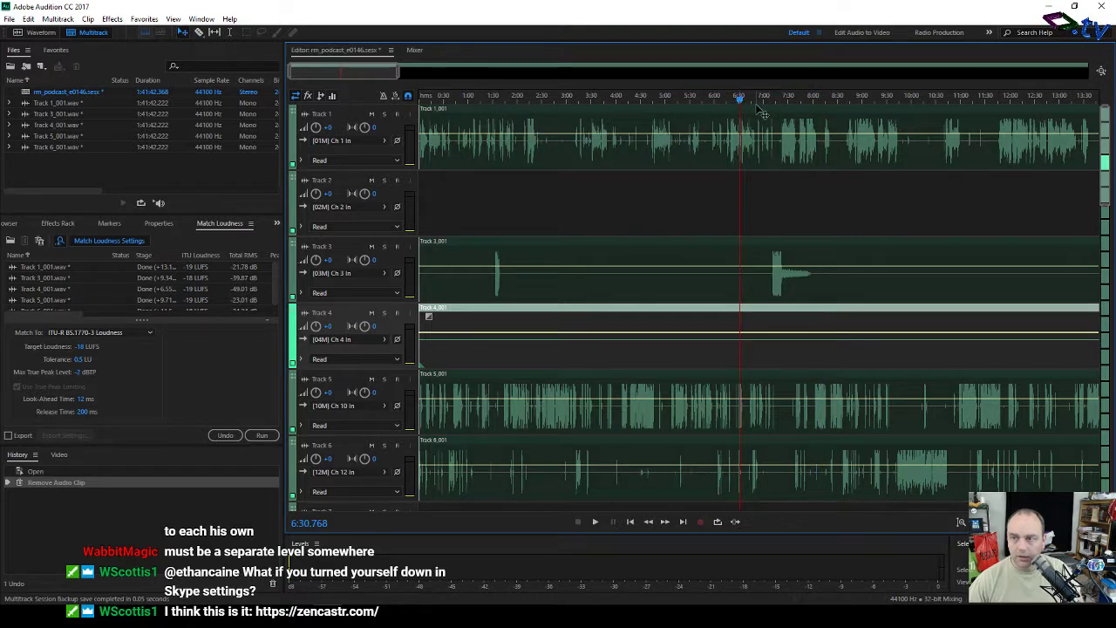
key(space)
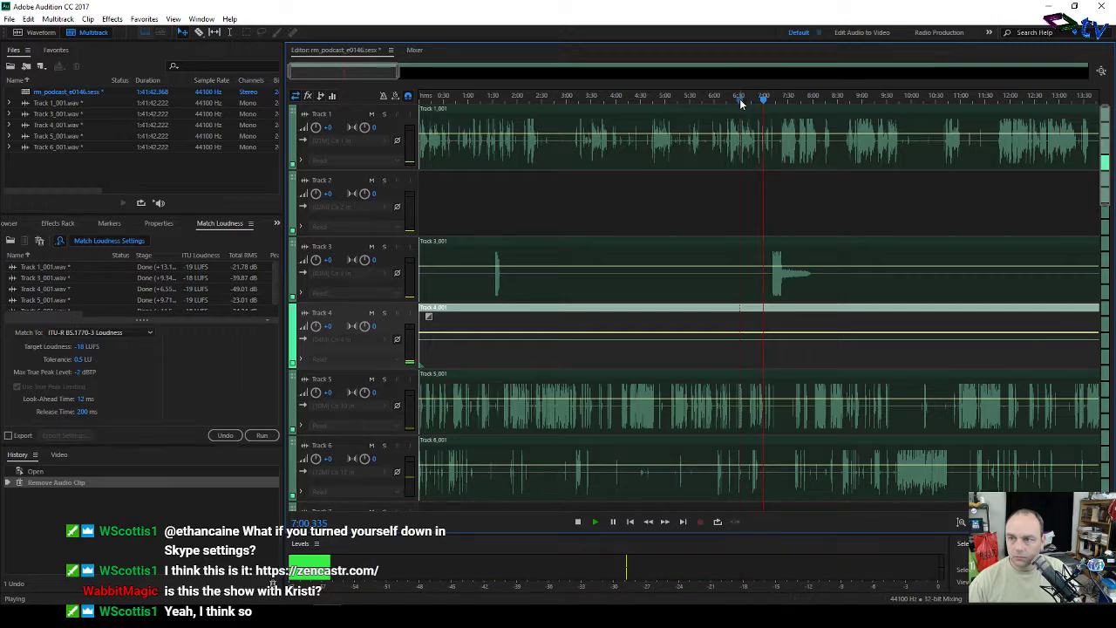
click(739, 102)
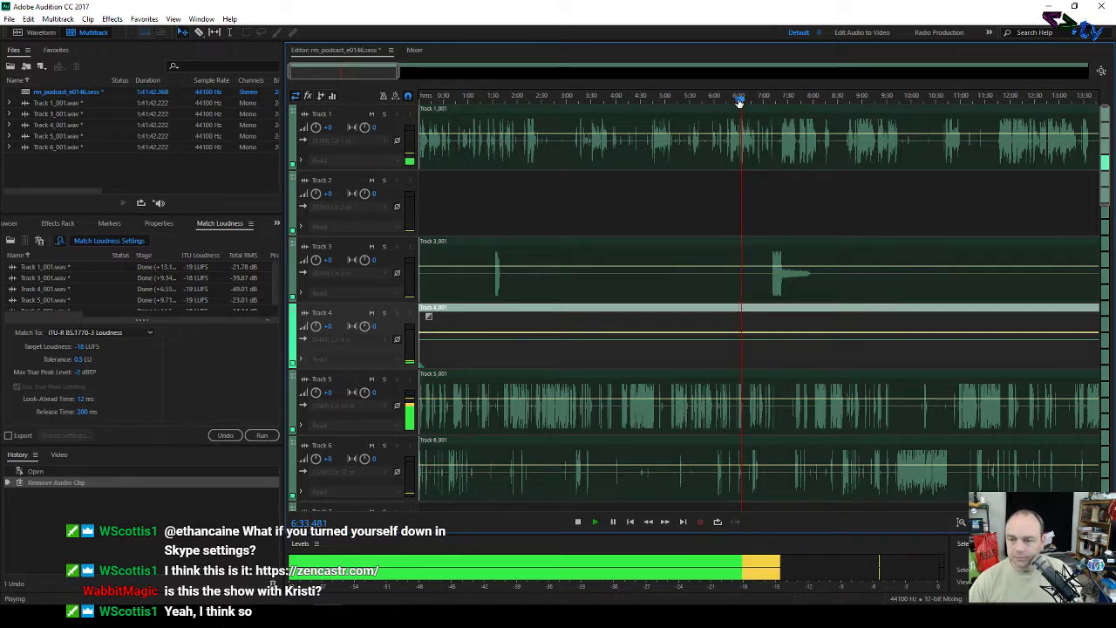
Step: Show the Effects Rack for Track 1 and zoom in on the timeline
click(59, 224)
click(348, 397)
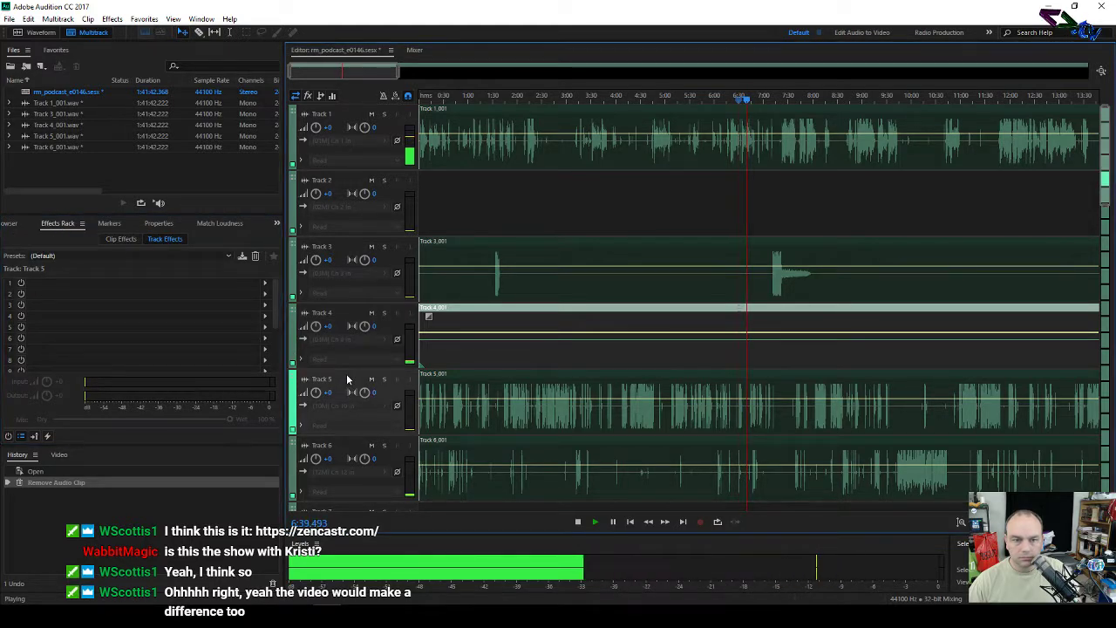
click(348, 129)
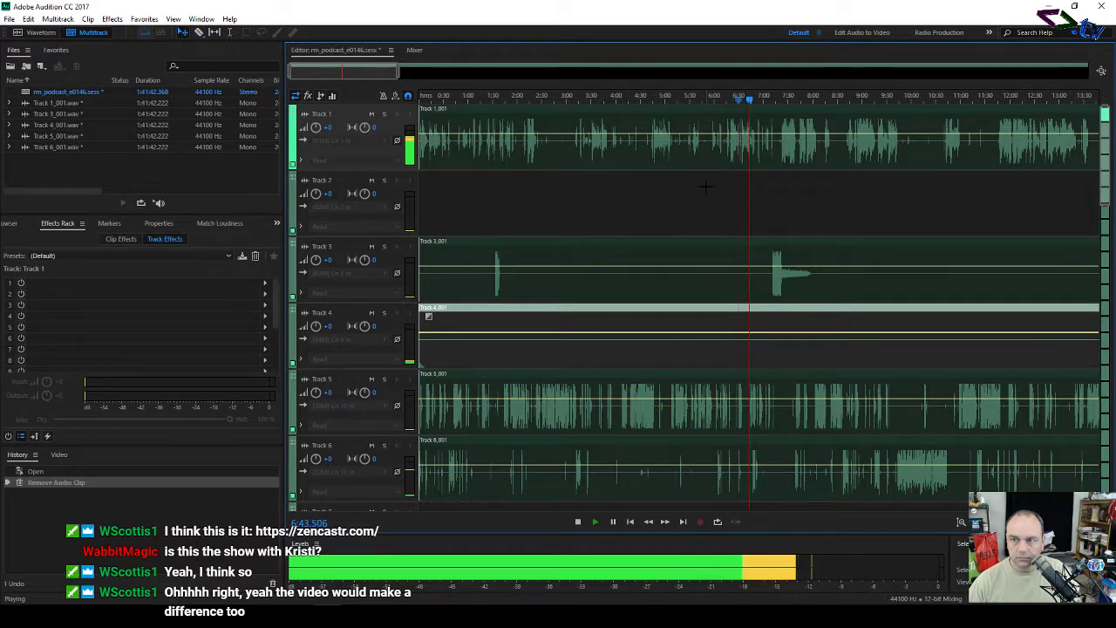
scroll(750, 101, up, 2)
scroll(750, 100, up, 1)
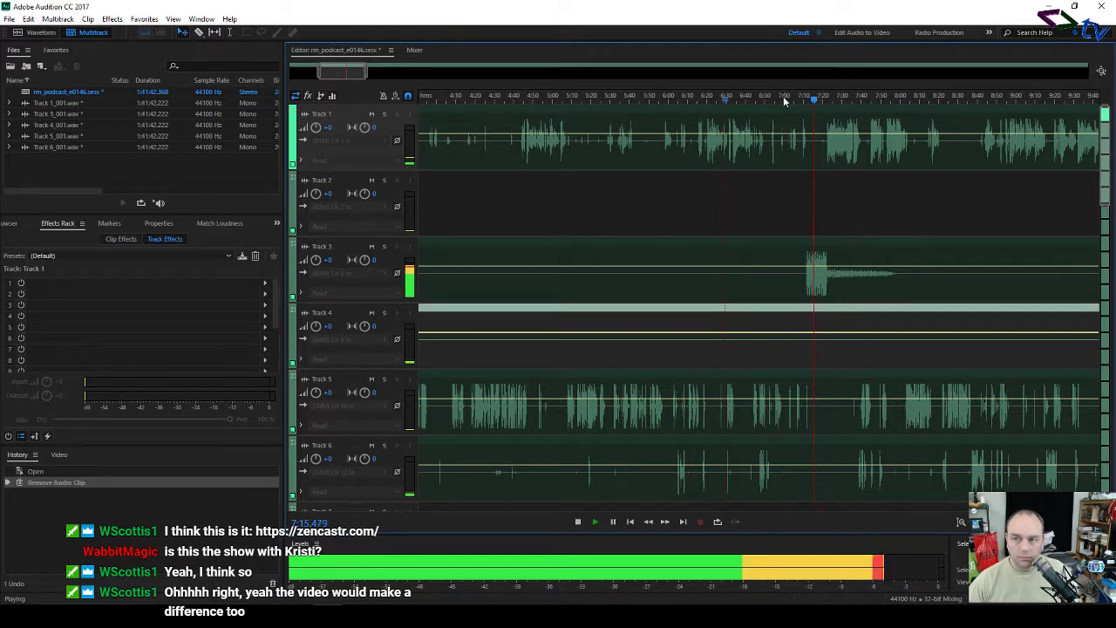
Step: Jump playback back repeatedly on the ruler to replay the passage from about 6:51
click(777, 101)
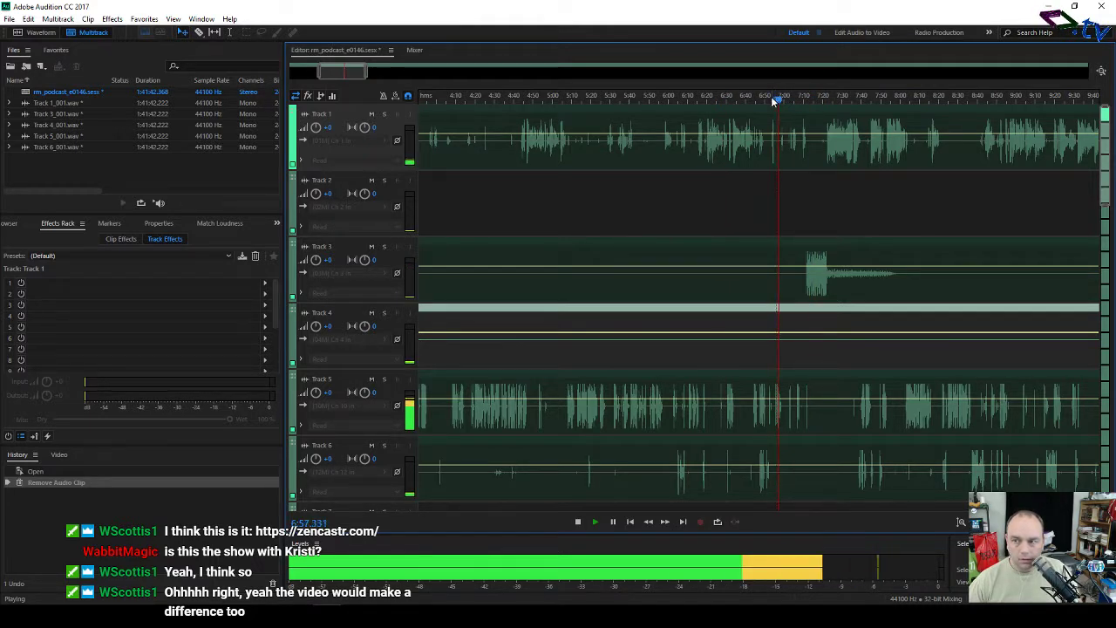
click(772, 101)
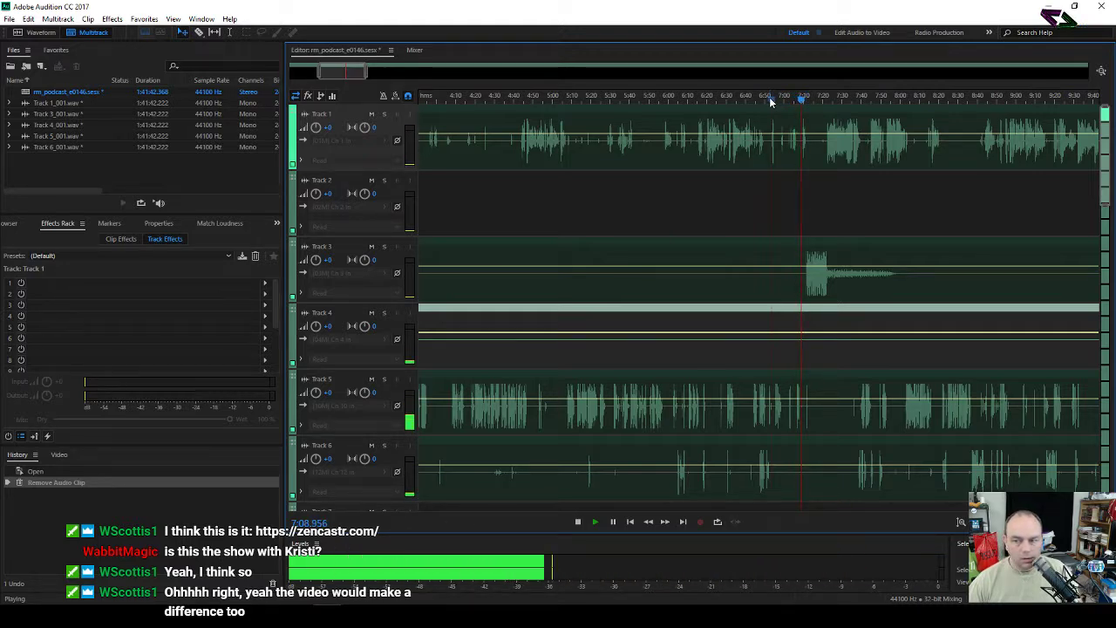
click(765, 101)
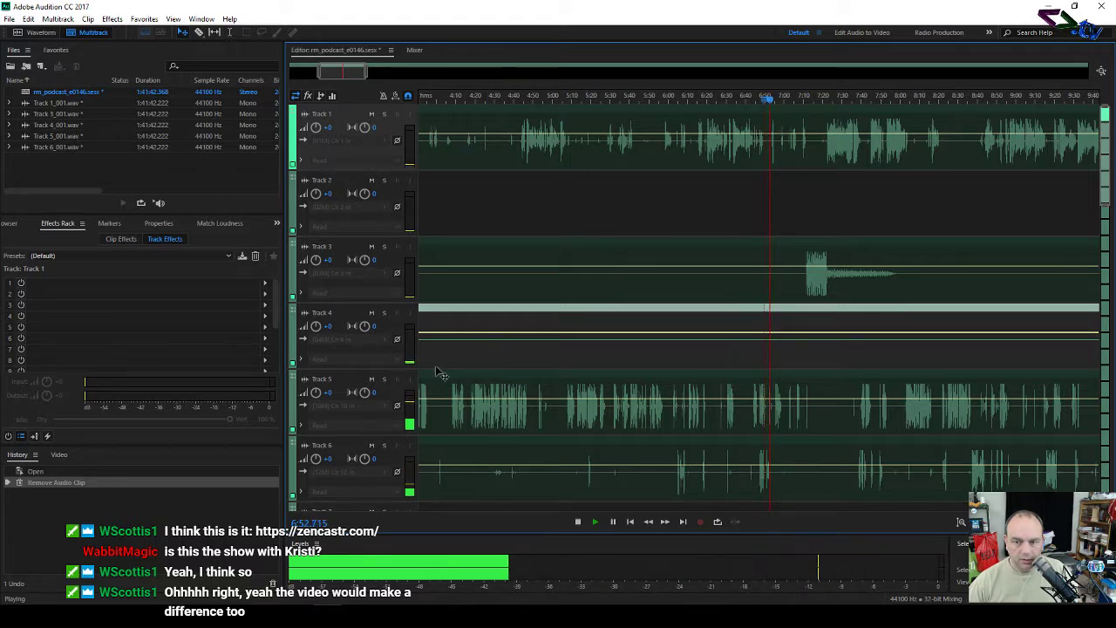
Step: Briefly mute Tracks 5 and 6, mute Track 3, select Track 1 and stop playback
click(371, 379)
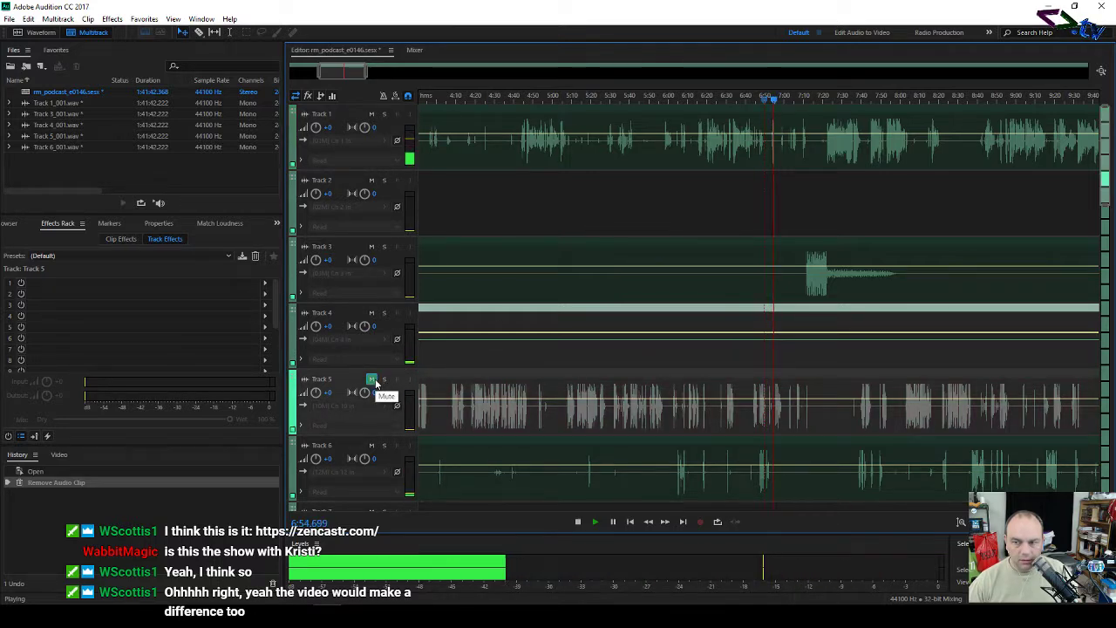
click(372, 380)
click(372, 446)
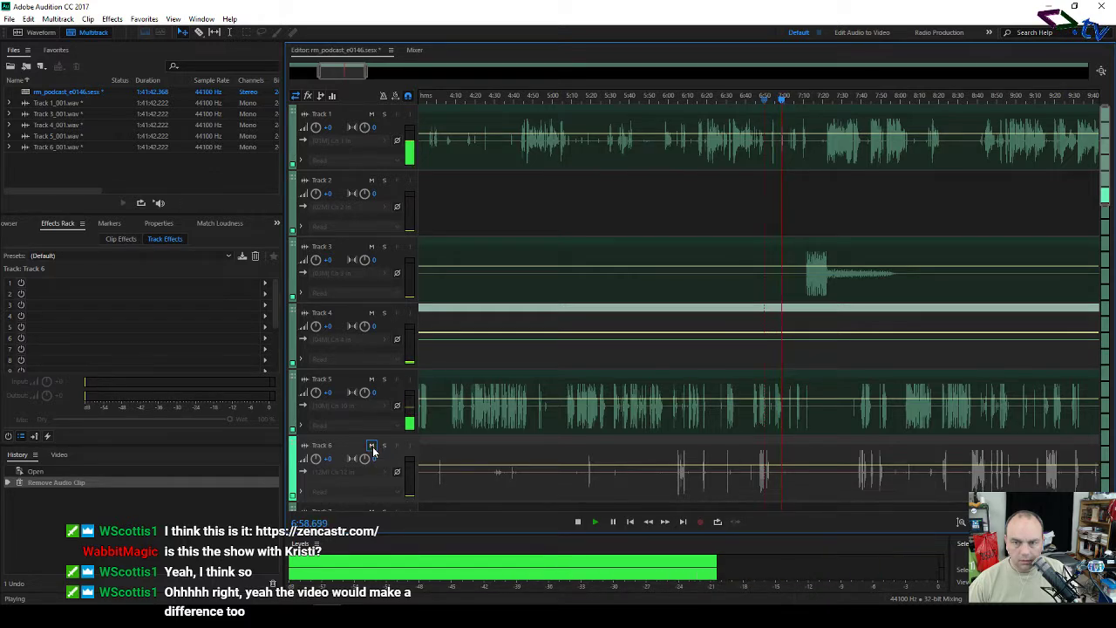
click(371, 445)
click(372, 247)
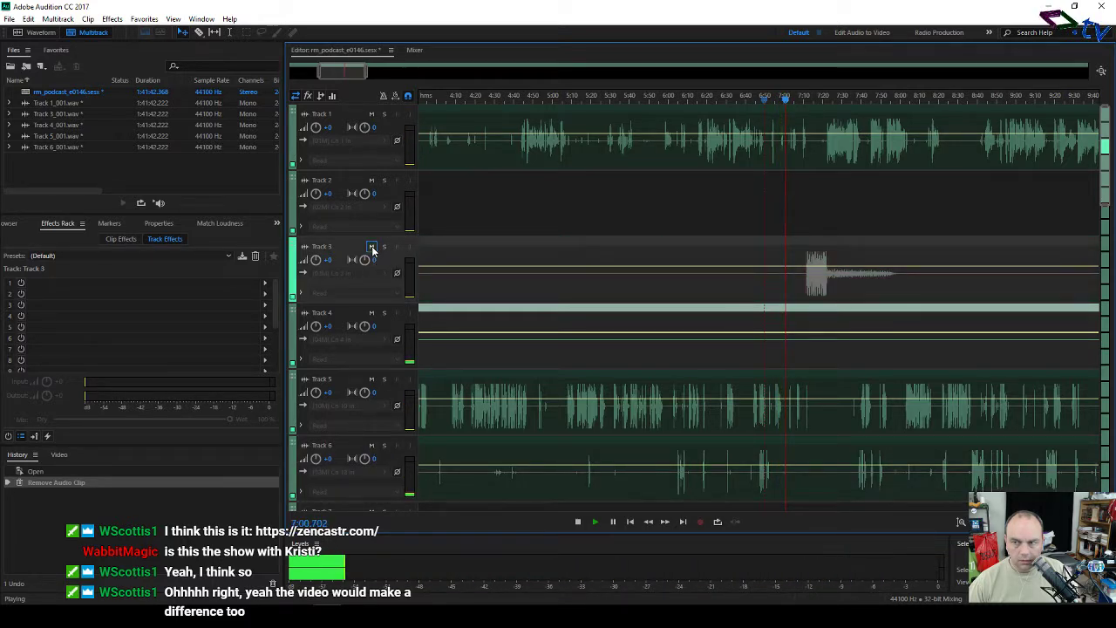
click(371, 114)
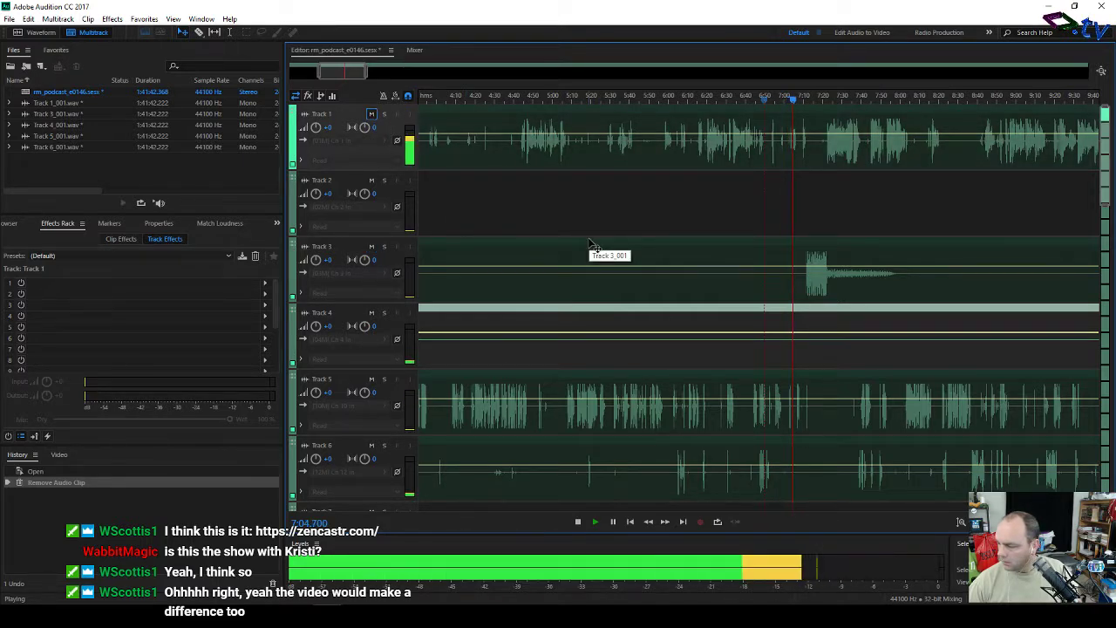
key(space)
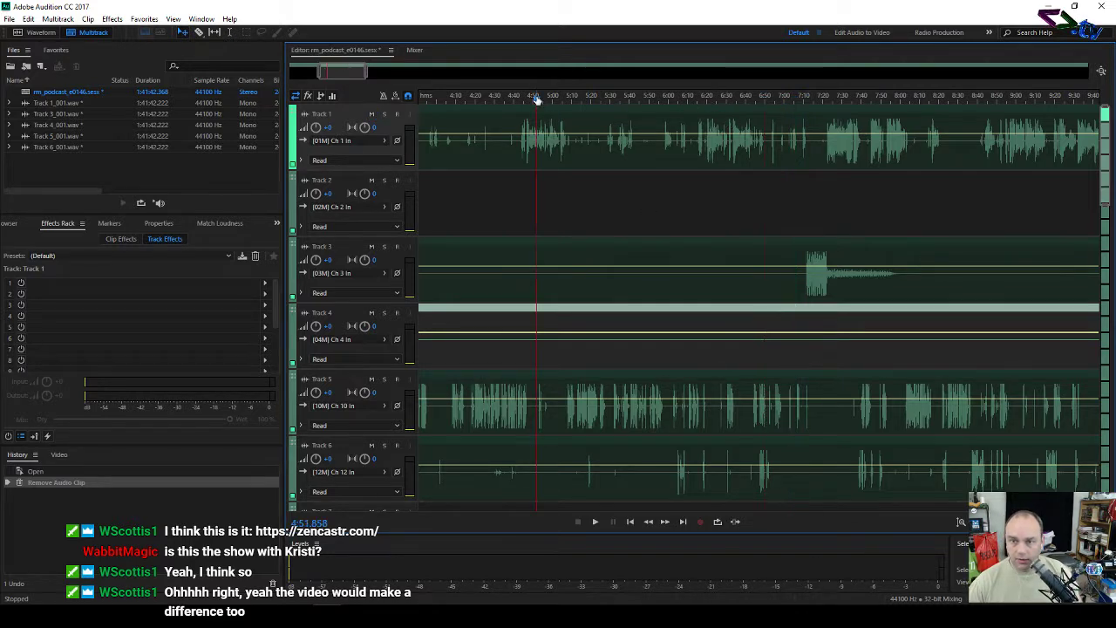
Step: Play the session from about 4:51 and stop it at 5:07
key(space)
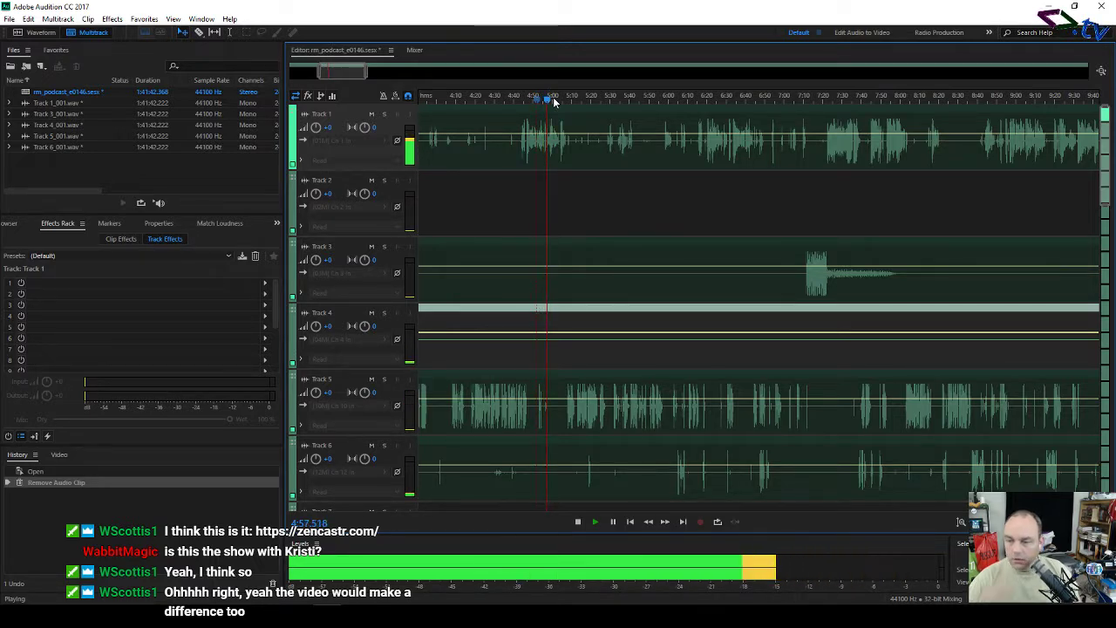
scroll(554, 100, down, 3)
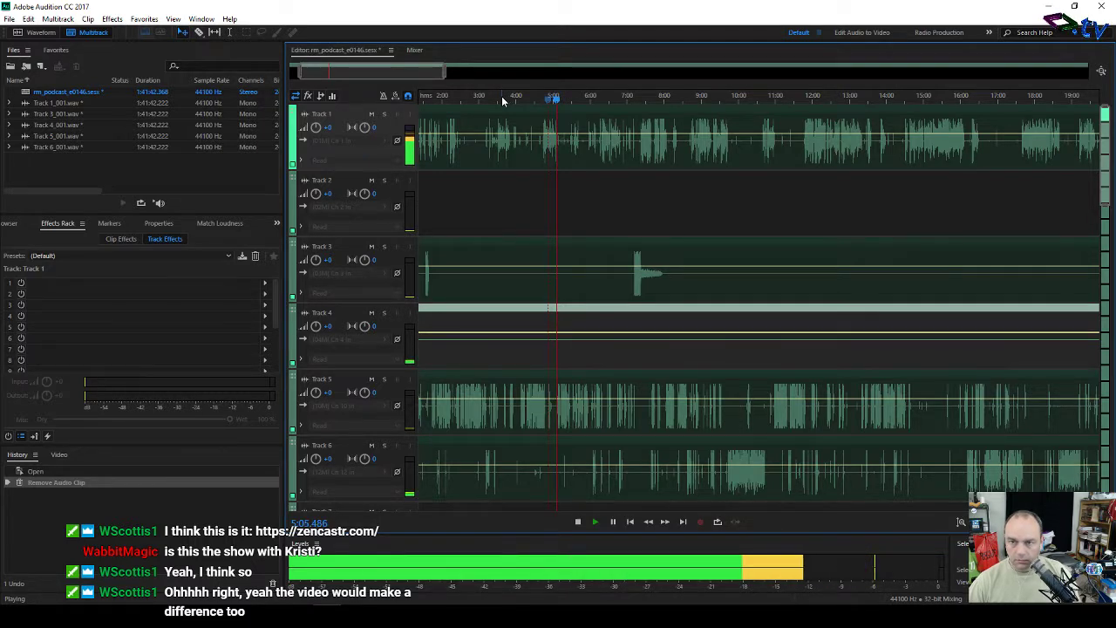
key(space)
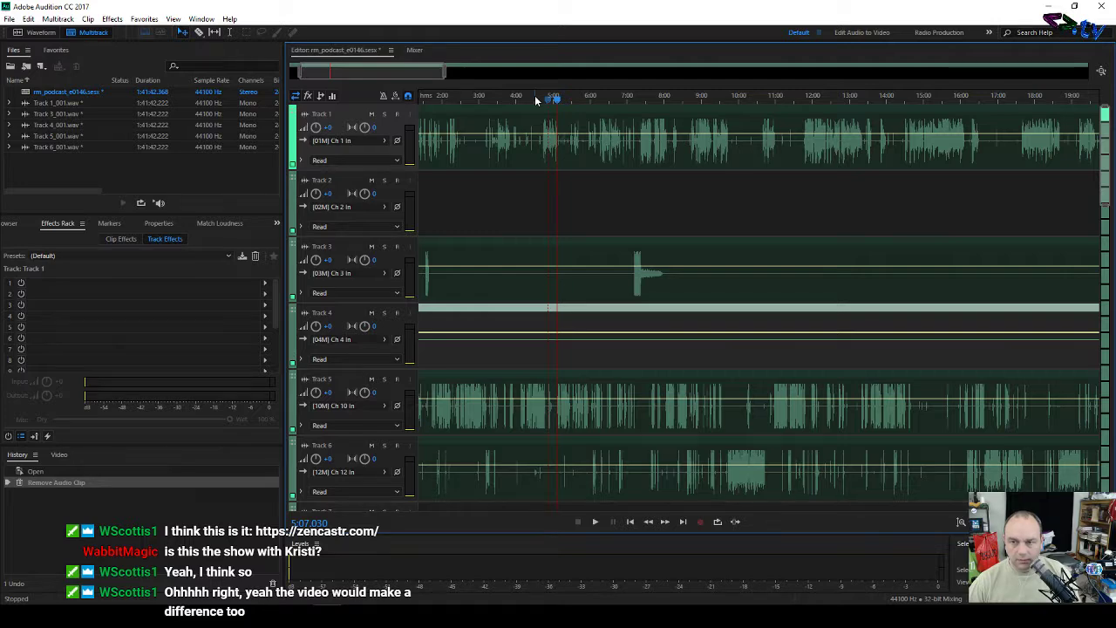
Step: Scrub and listen through the session opening, stopping playback at 0:29.250 where the conversation begins
click(451, 96)
key(space)
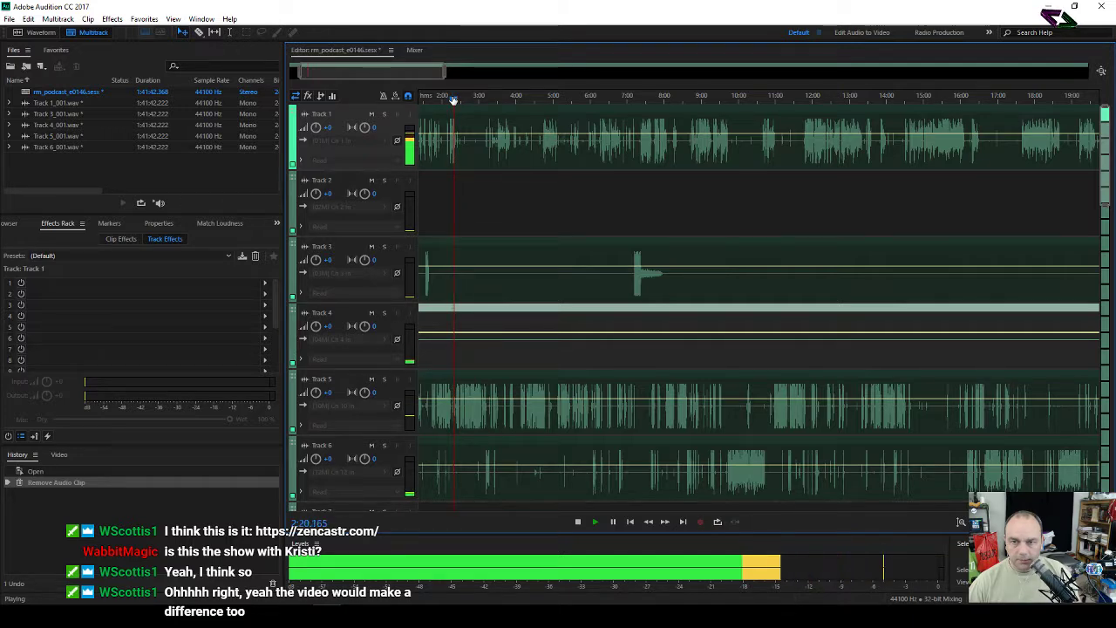
drag(374, 73, 362, 73)
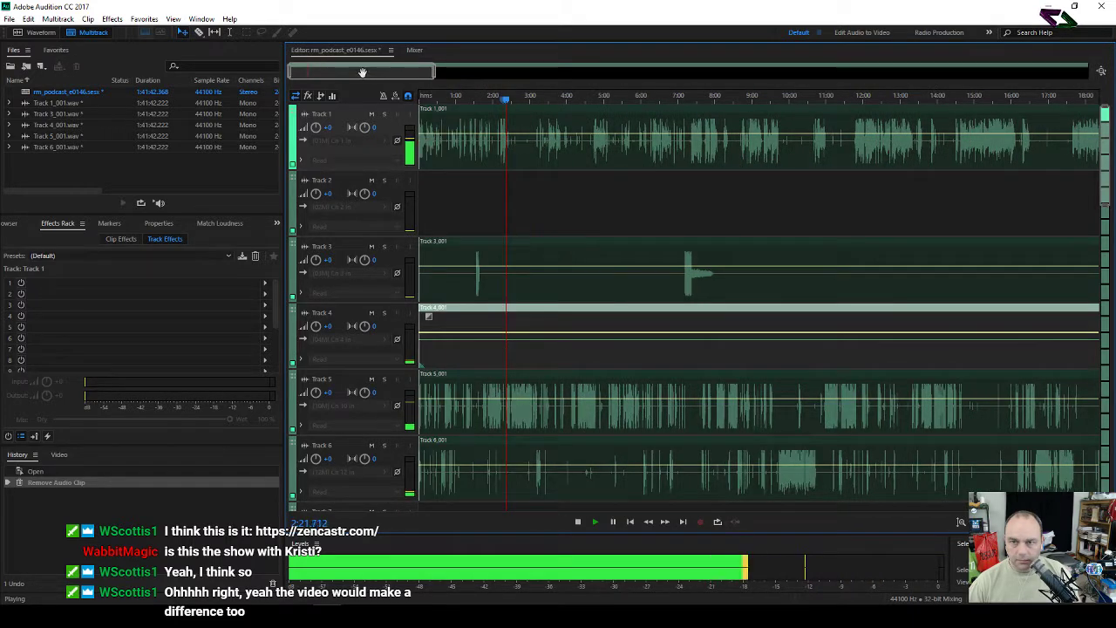
click(426, 97)
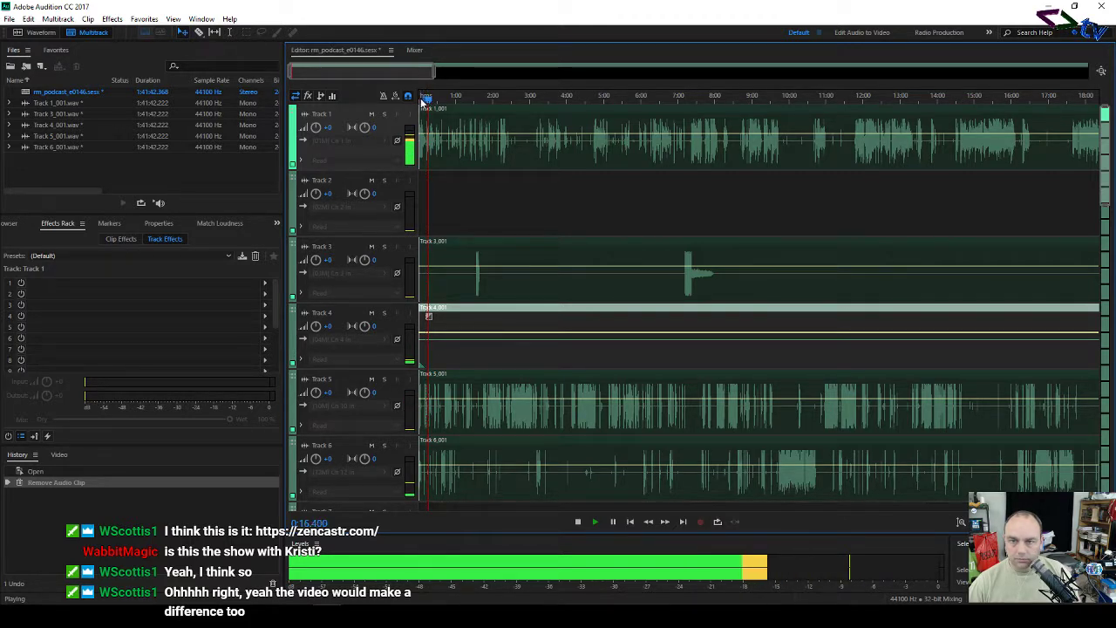
click(420, 98)
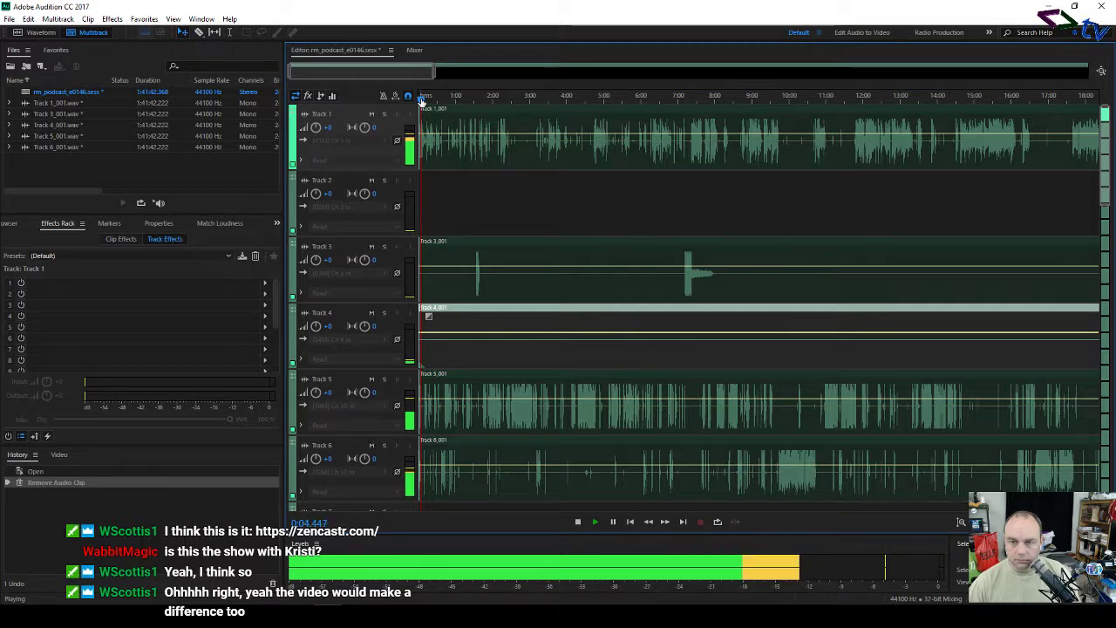
scroll(423, 100, down, 3)
scroll(423, 100, down, 3)
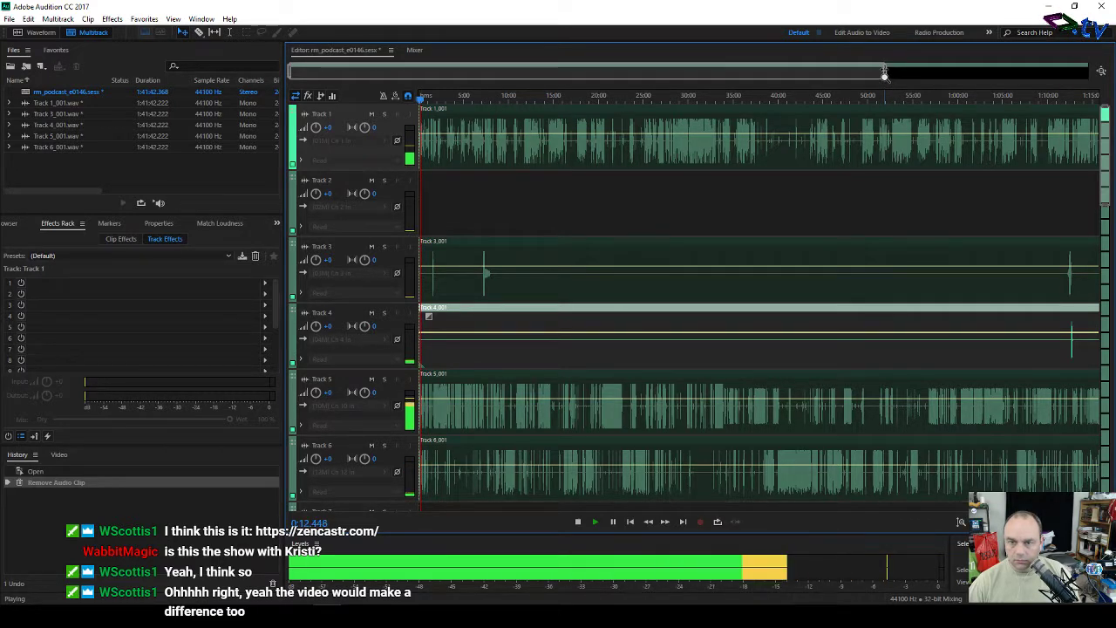
drag(884, 74, 310, 65)
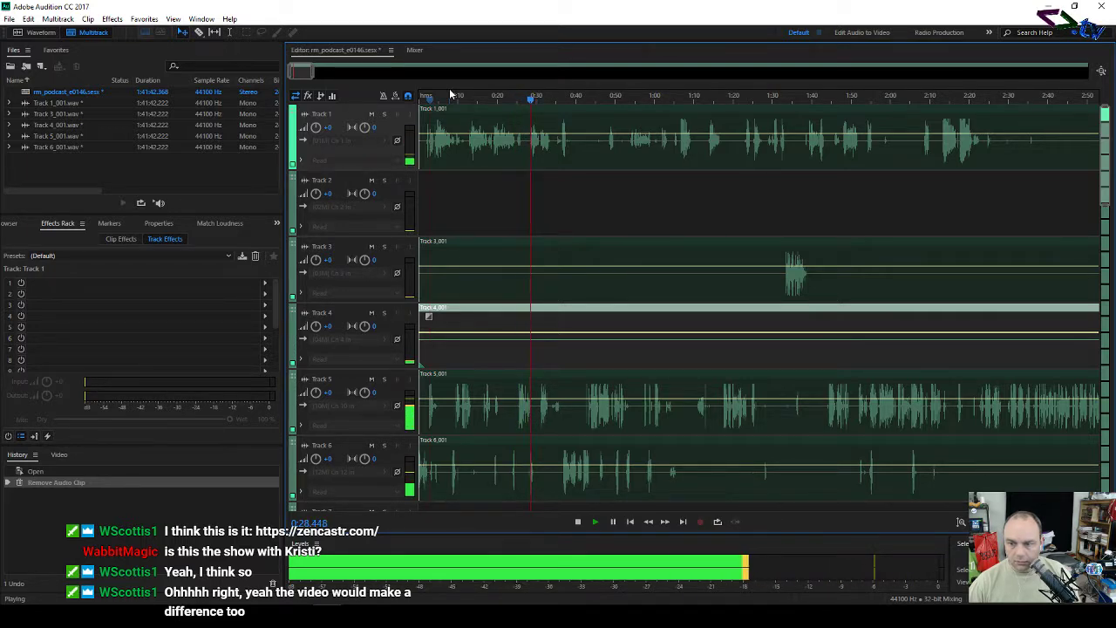
key(space)
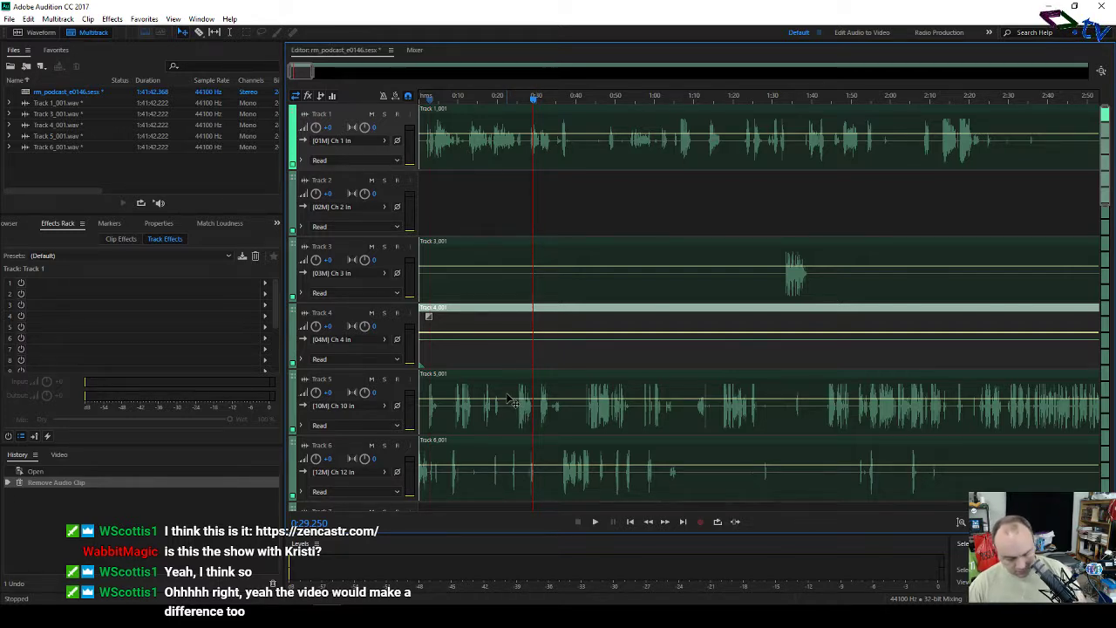
Step: Cut every track's clips with the Razor tool at about 0:29.250
key(r)
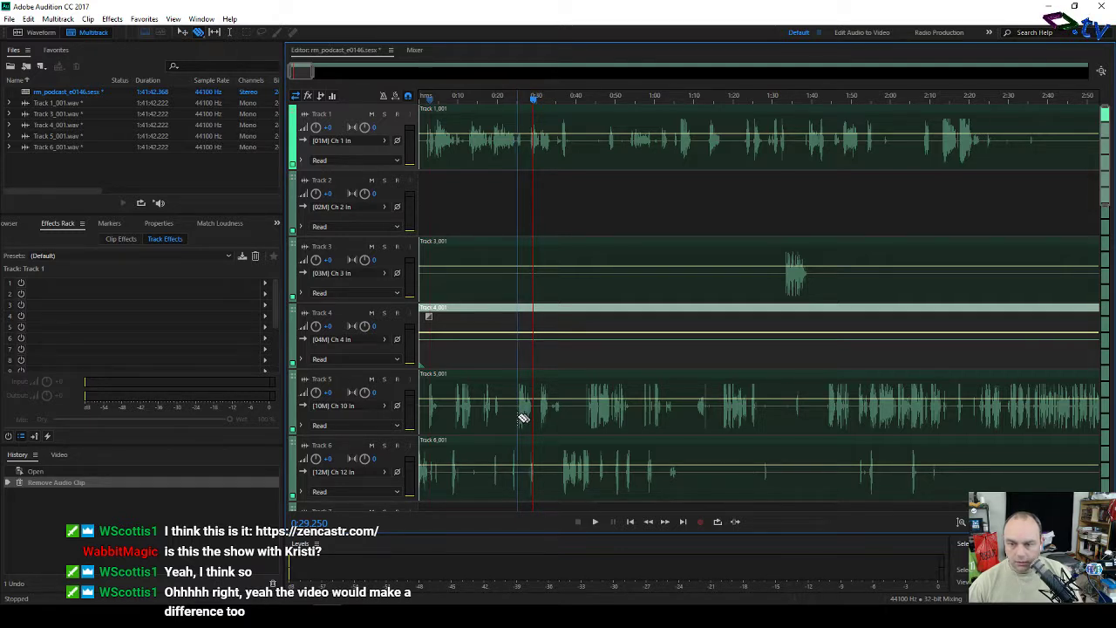
click(517, 416)
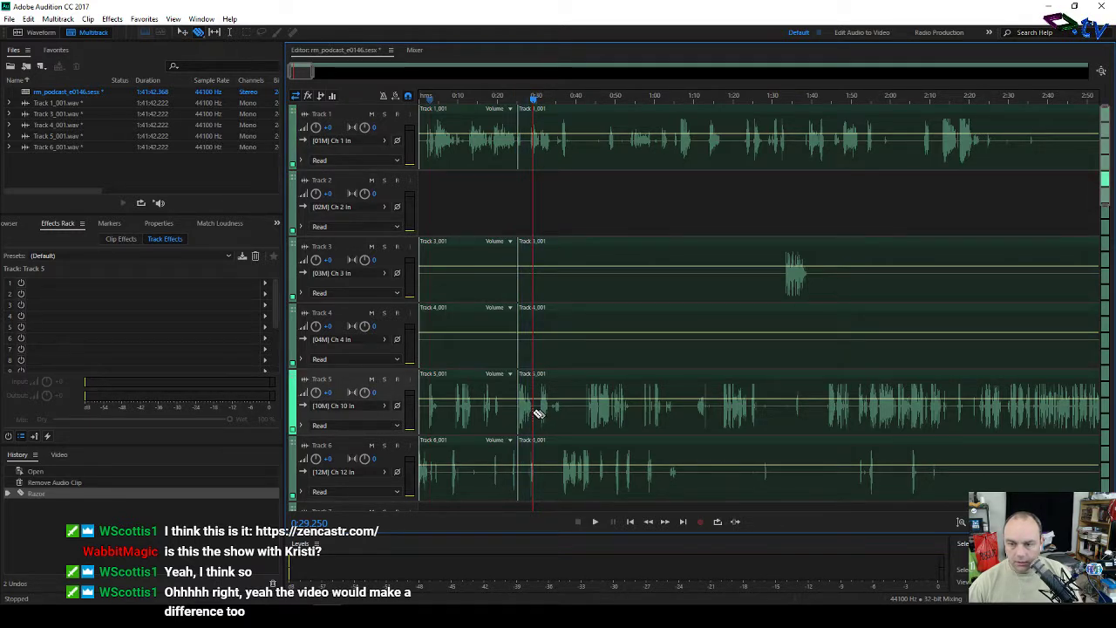
click(534, 412)
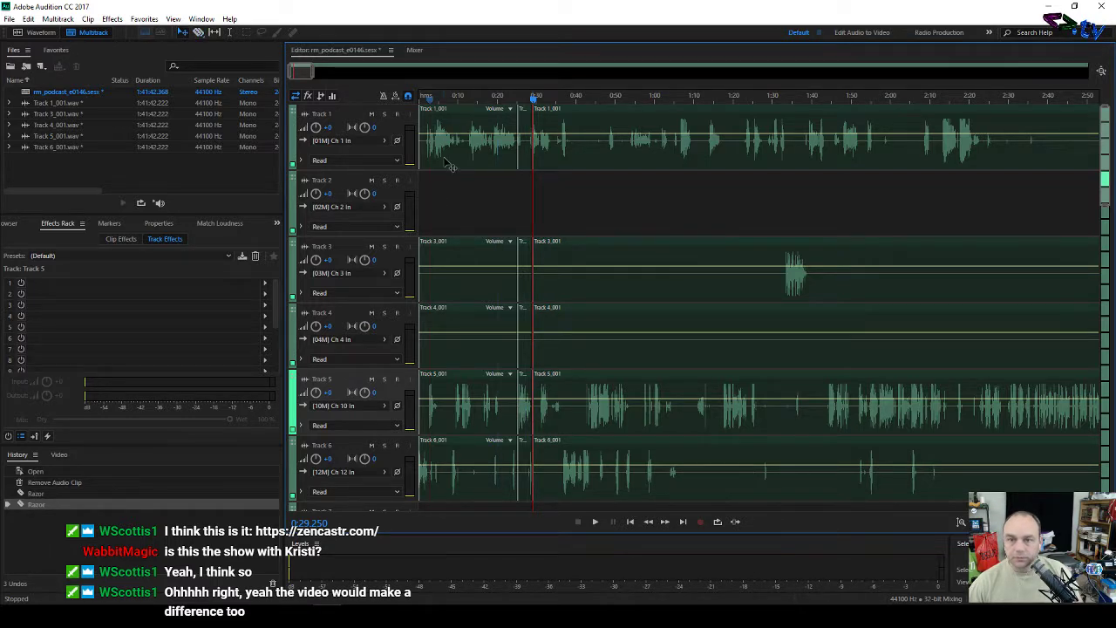
Step: Select the leading clip segments before the cut, delete them, and return the view to the start
scroll(439, 506, down, 1)
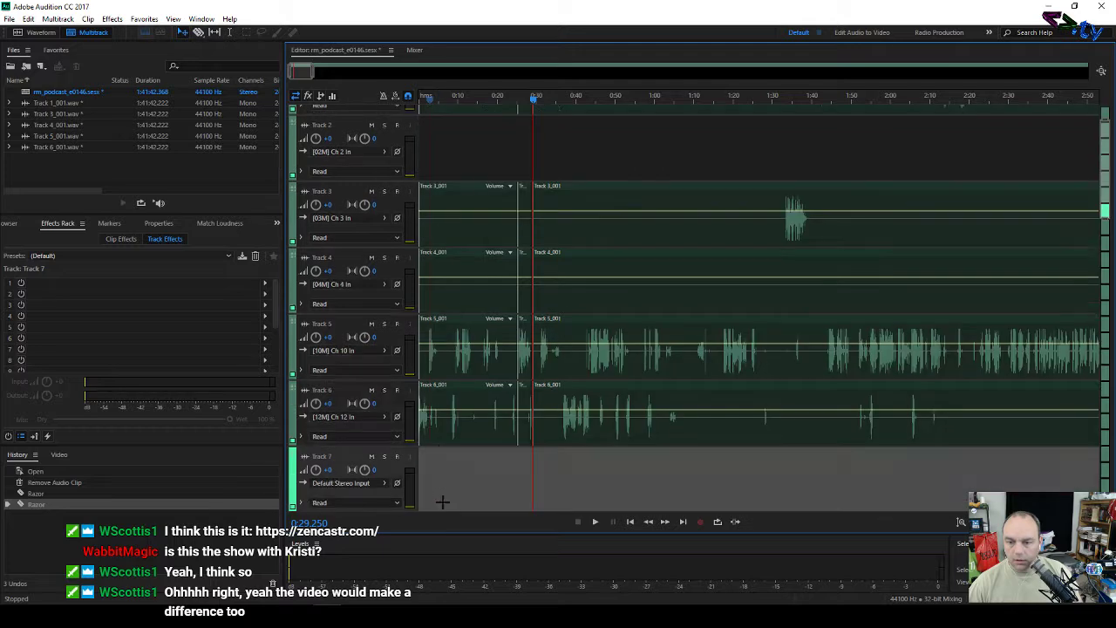
drag(439, 504, 490, 87)
key(Delete)
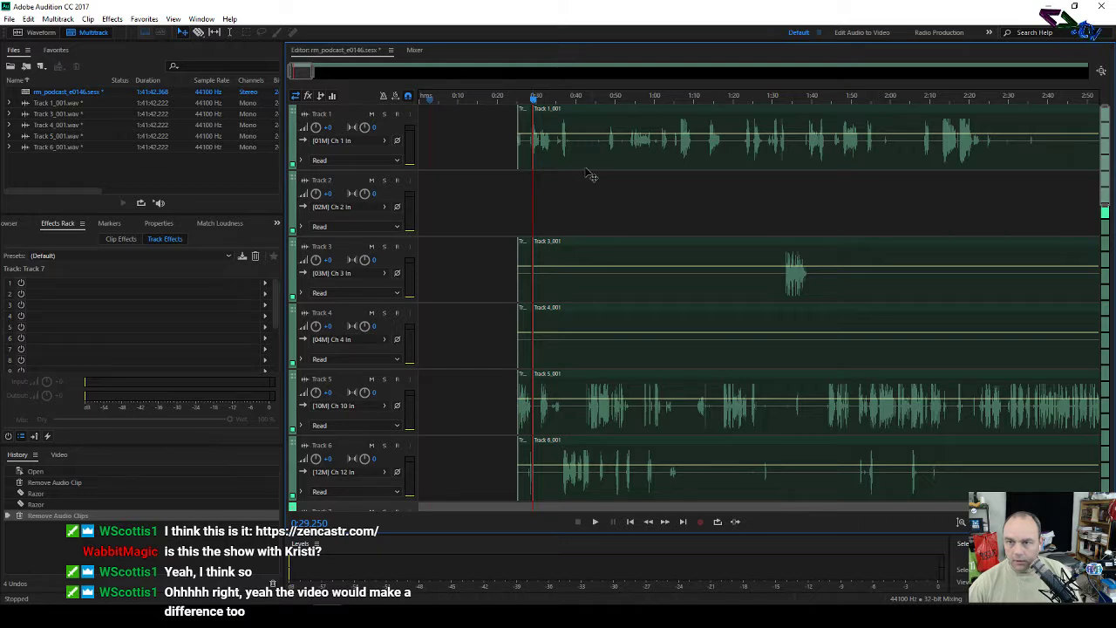
scroll(599, 454, down, 1)
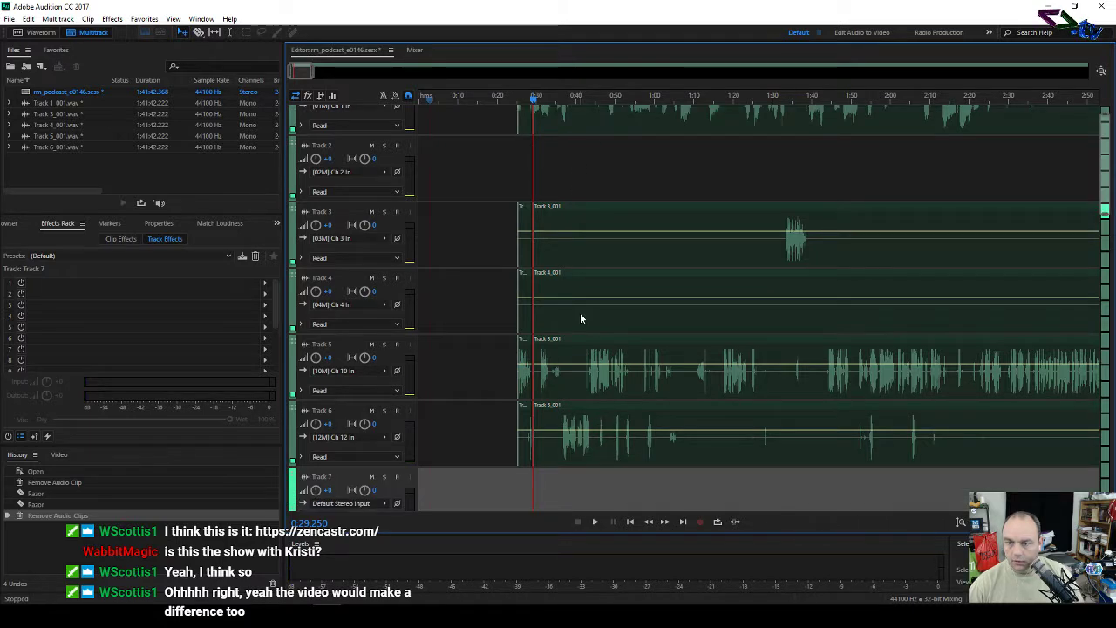
scroll(580, 312, up, 5)
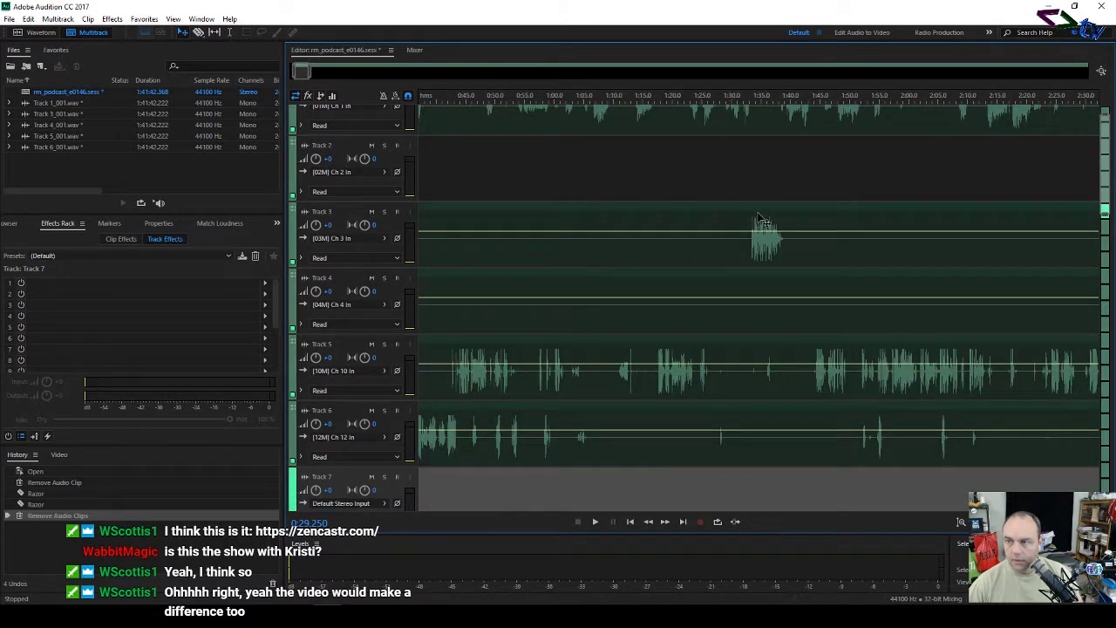
drag(301, 71, 296, 71)
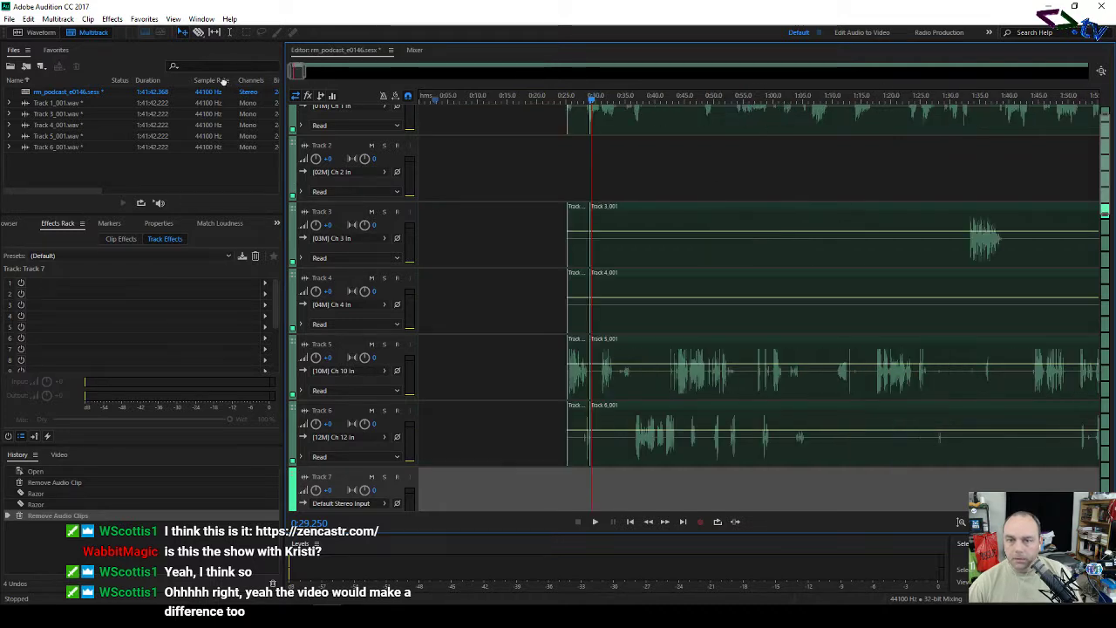
Step: Move the clips on Tracks 3–6 up one track, leaving Track 6 empty
click(340, 141)
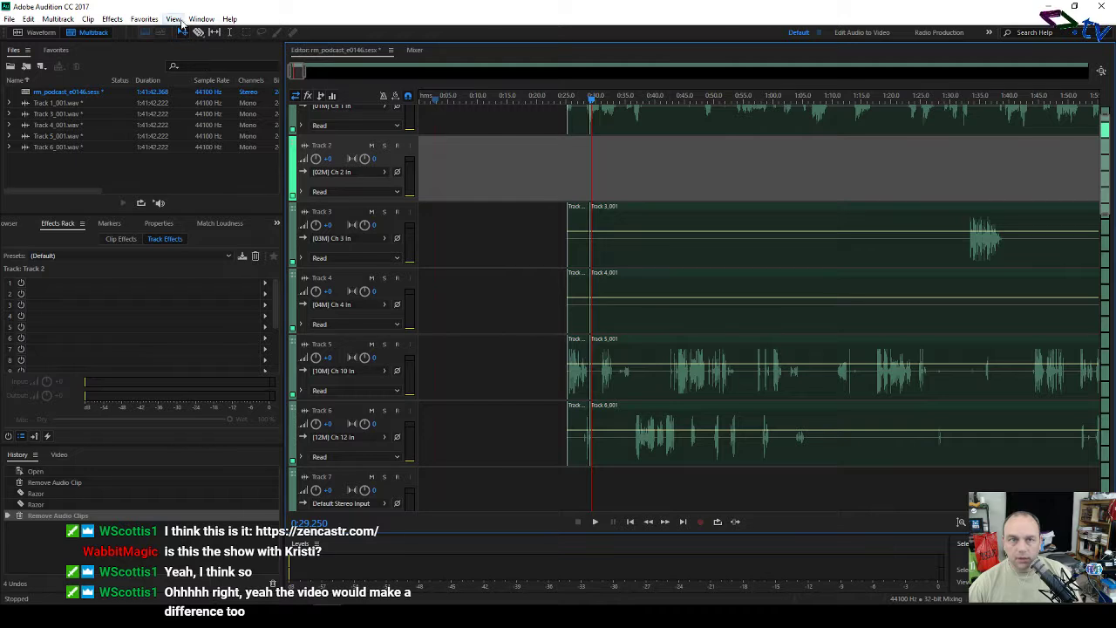
click(29, 19)
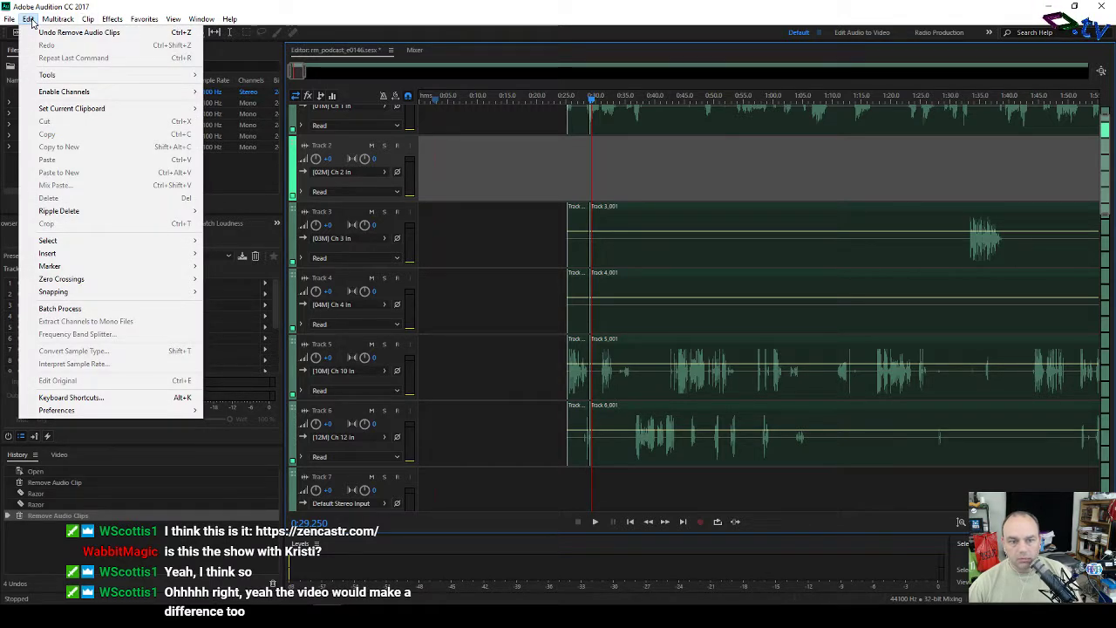
mouse_move(48, 24)
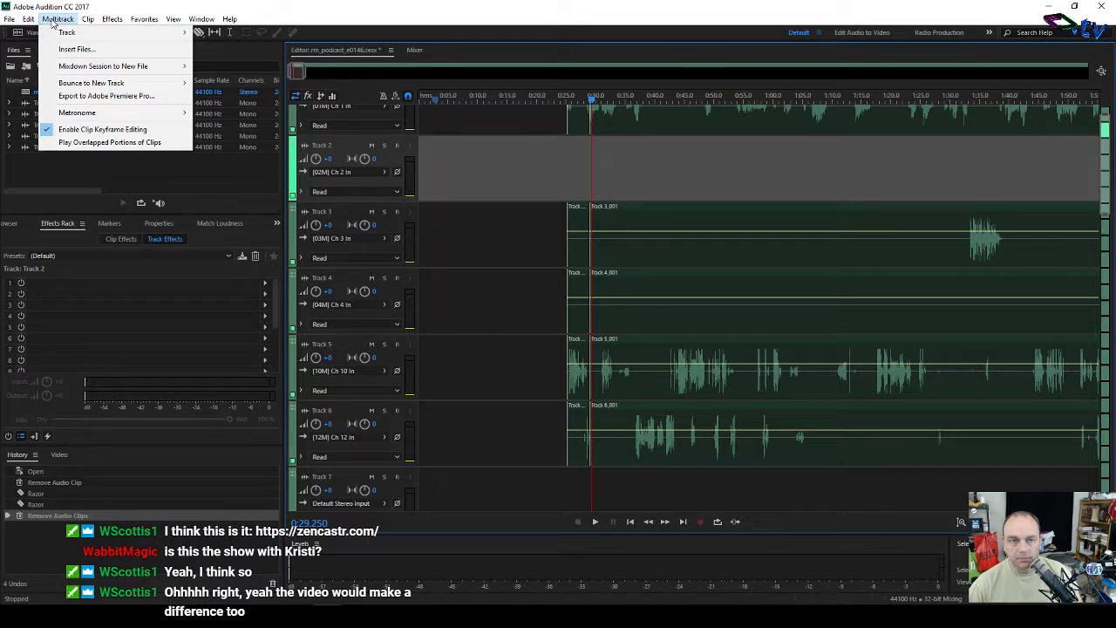
click(482, 164)
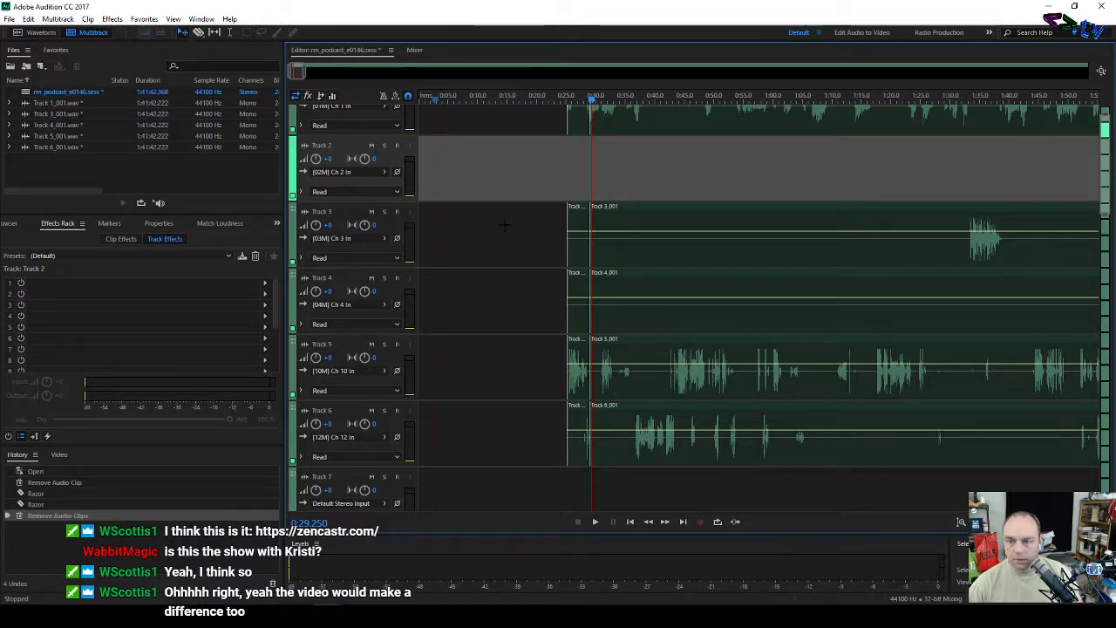
drag(504, 225, 725, 478)
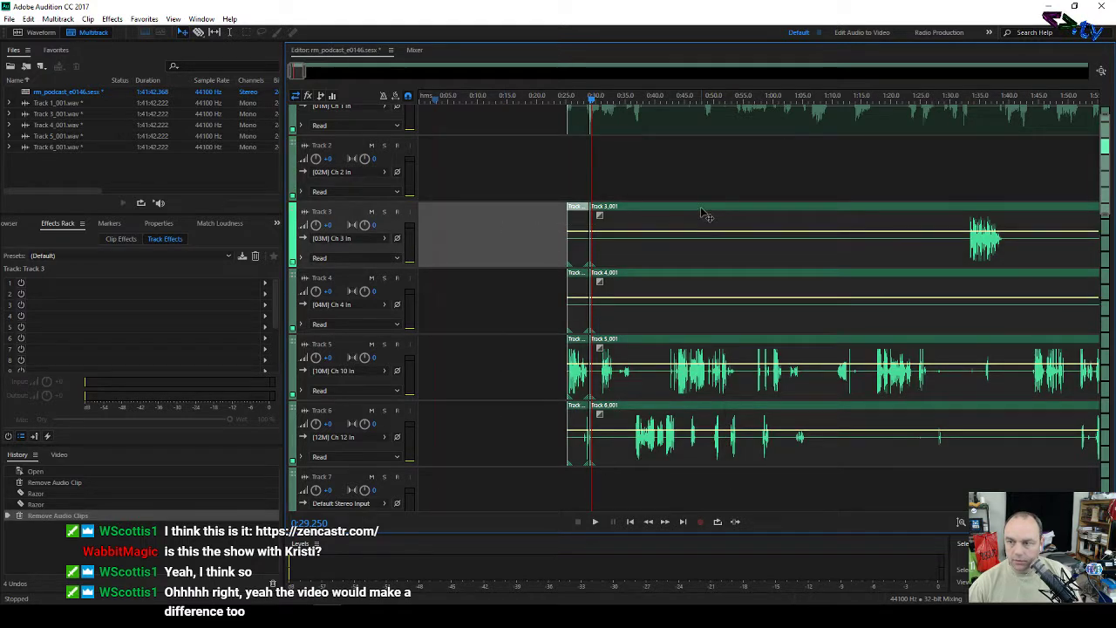
drag(700, 208, 703, 161)
click(515, 179)
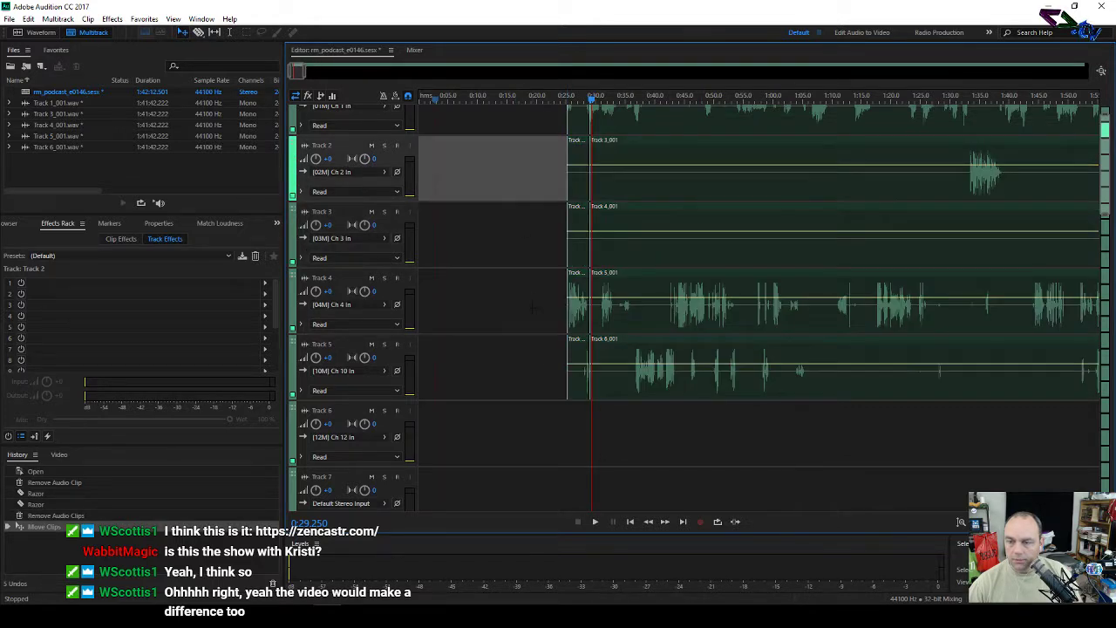
Step: Push all the clips later in the timeline
drag(654, 423, 722, 129)
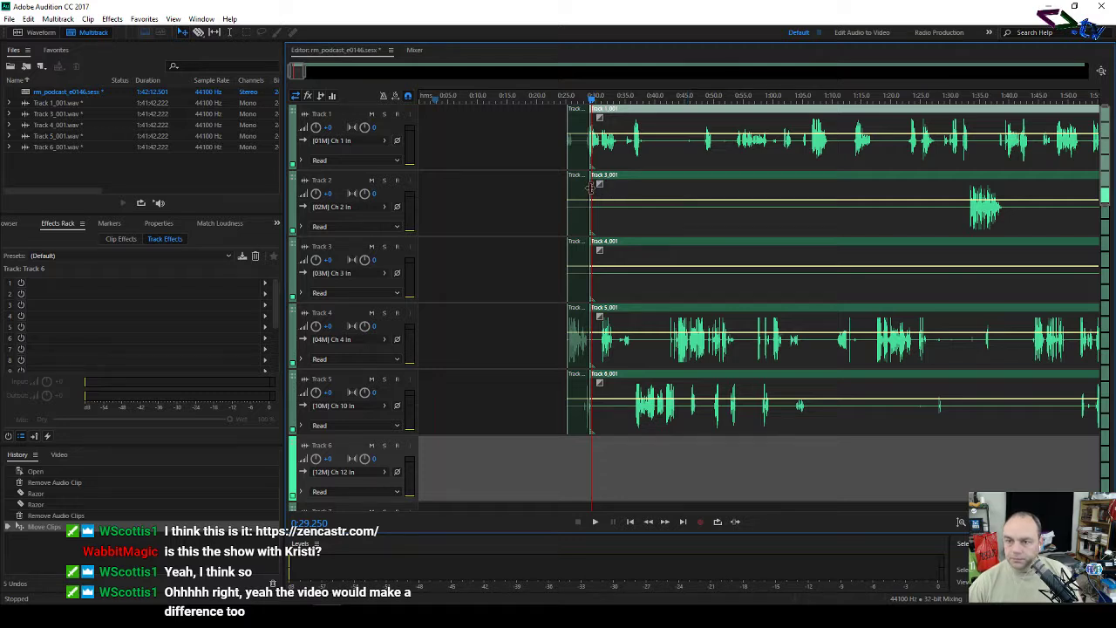
click(592, 187)
drag(591, 187, 970, 234)
click(969, 234)
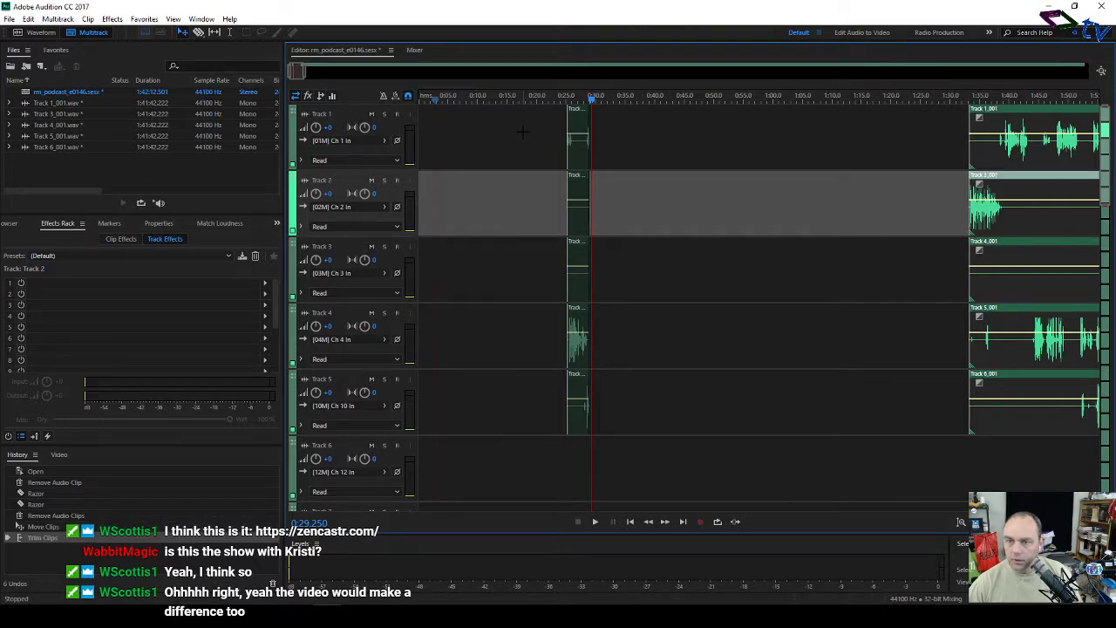
Step: Delete the short leftover fragments on Tracks 1–3 and 5, and move Track 4's fragment to the start
drag(523, 131, 632, 255)
key(Delete)
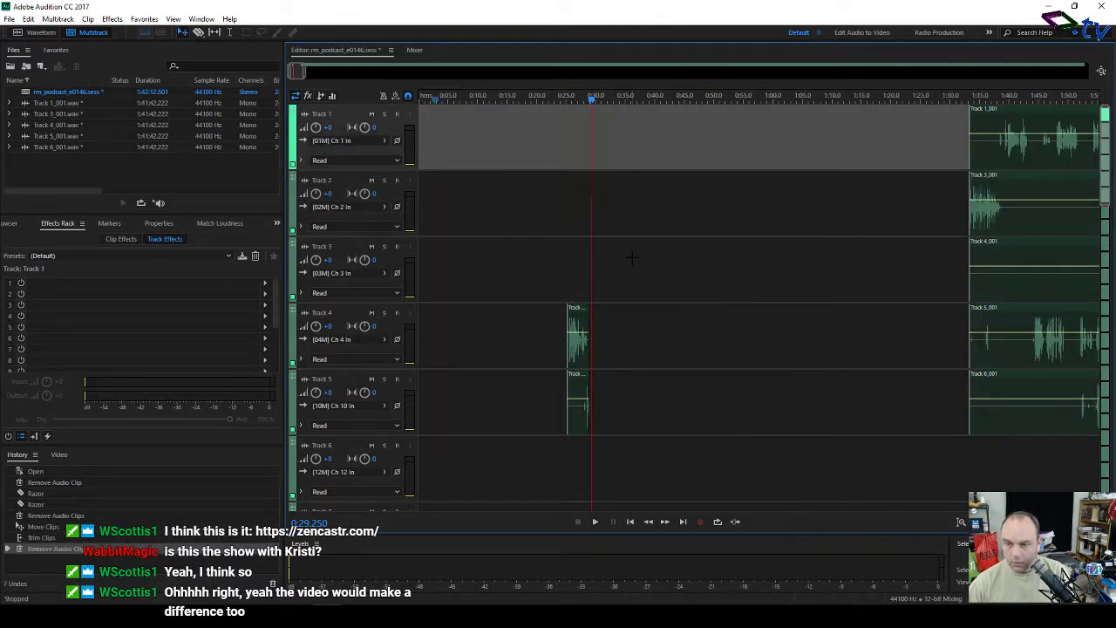
drag(532, 392, 637, 419)
key(Delete)
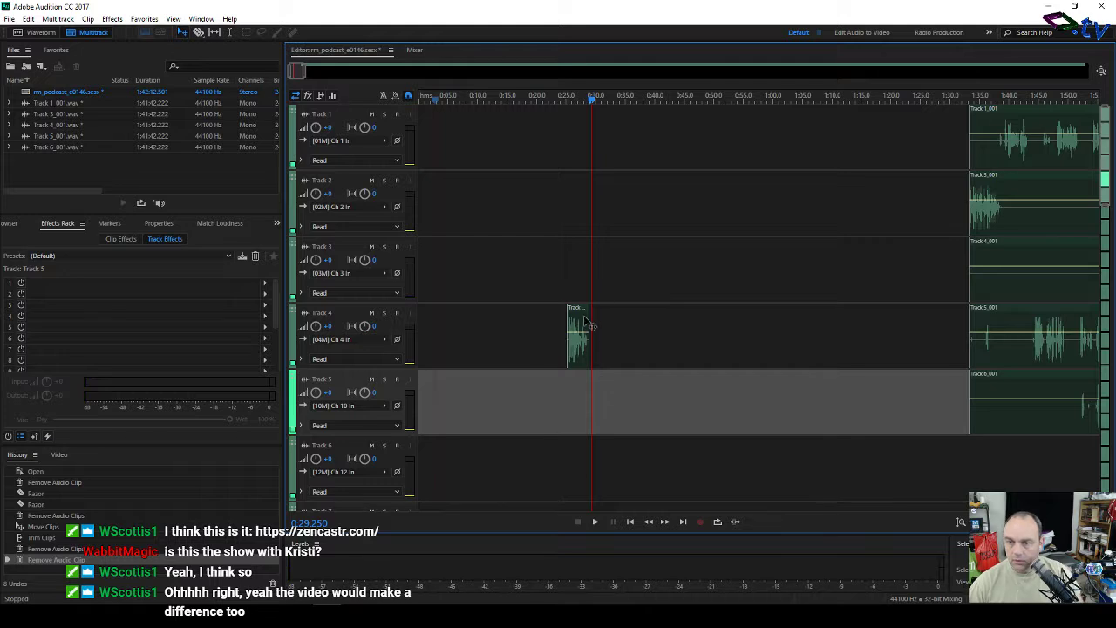
drag(579, 312, 398, 318)
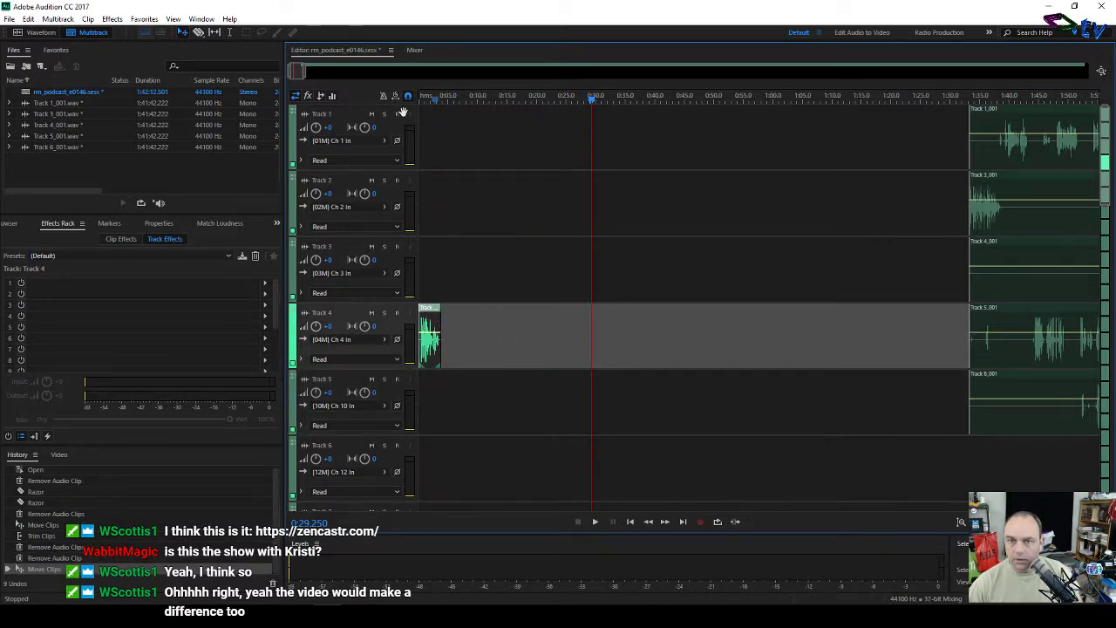
Step: Select the five main clips on Tracks 1–5 and slide them back to just after Track 4's fragment
click(366, 73)
scroll(363, 75, down, 2)
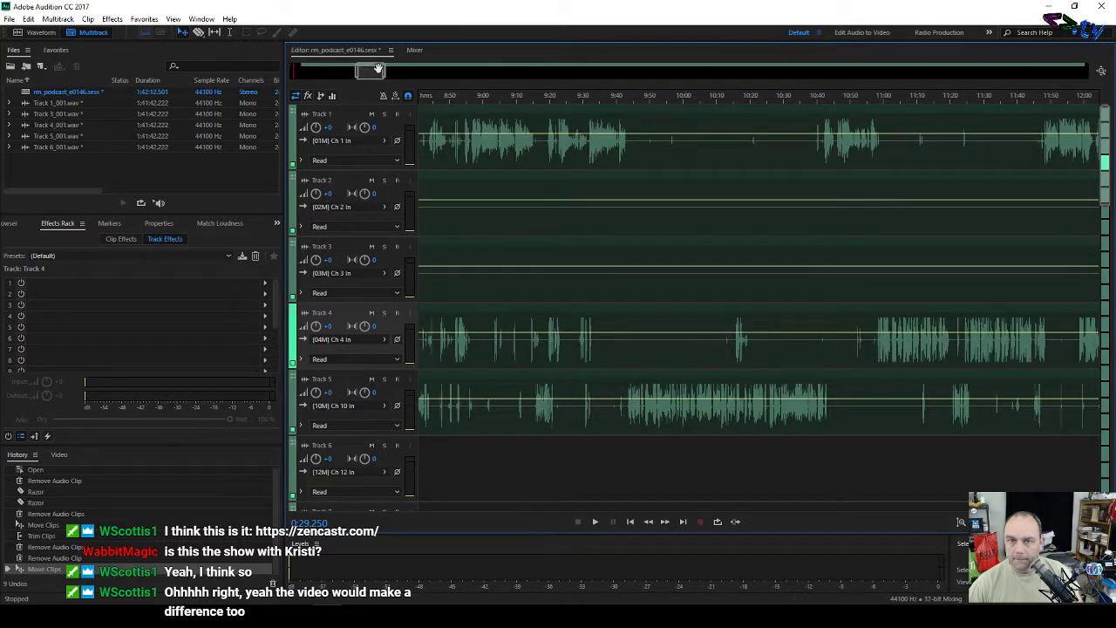
scroll(378, 69, down, 2)
drag(359, 77, 255, 79)
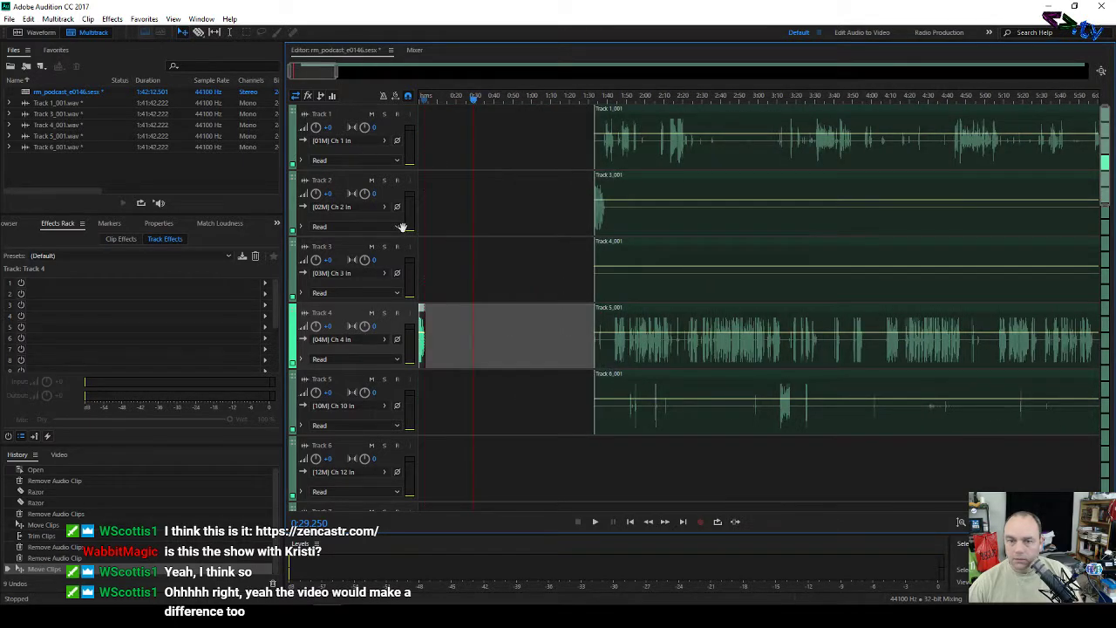
drag(550, 123, 731, 423)
drag(630, 154, 473, 172)
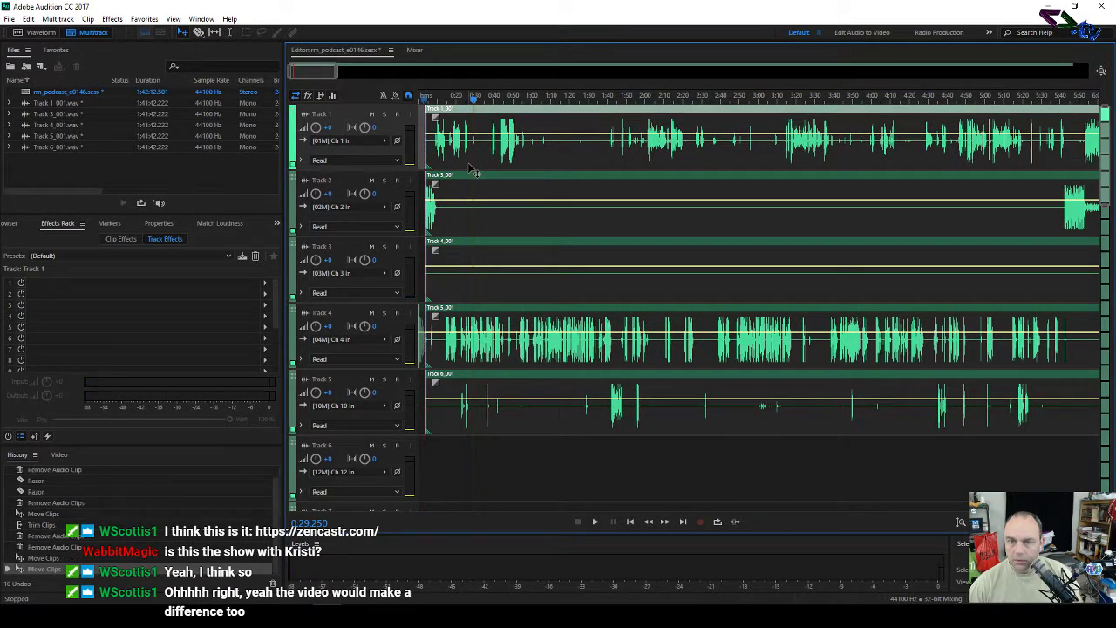
drag(336, 73, 300, 75)
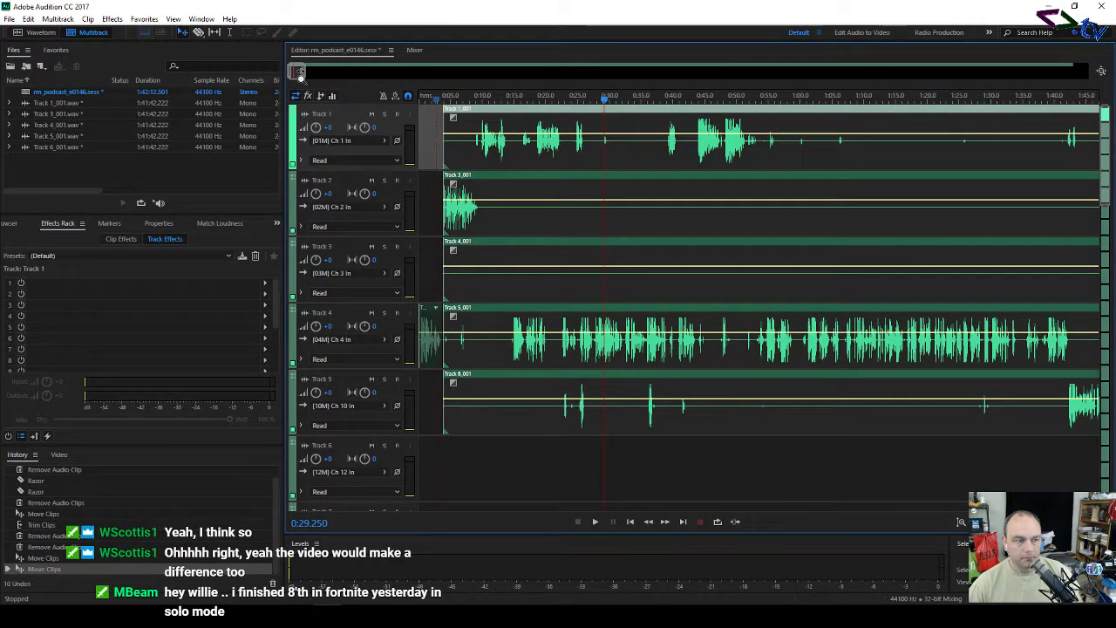
drag(299, 73, 291, 74)
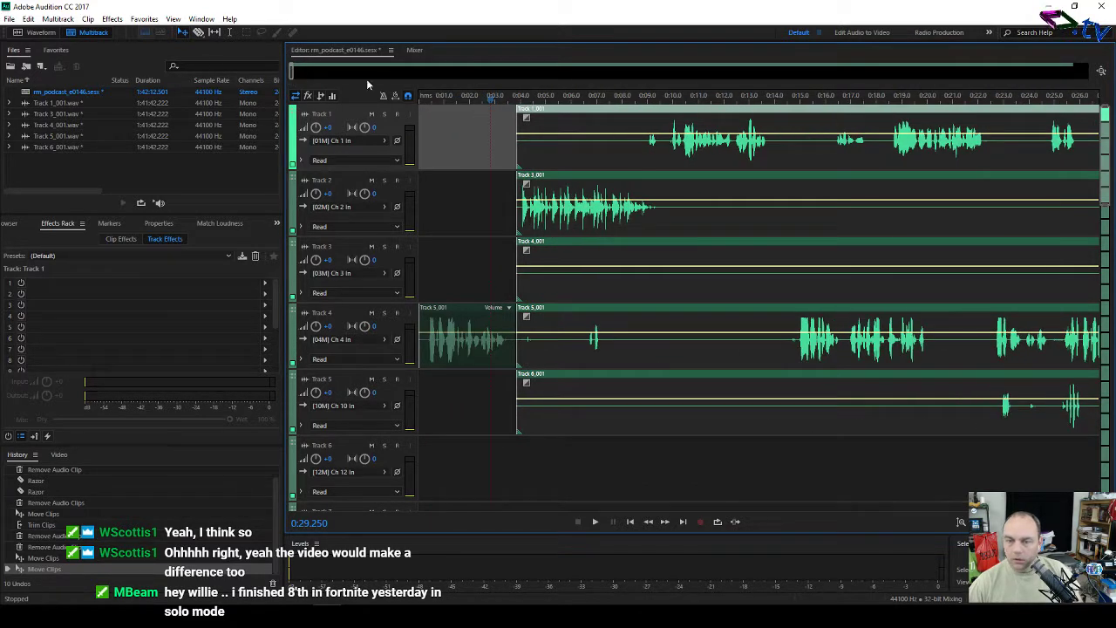
Step: Listen to the opening and trim the end of the early Track 4 clip slightly
drag(444, 100, 402, 100)
key(space)
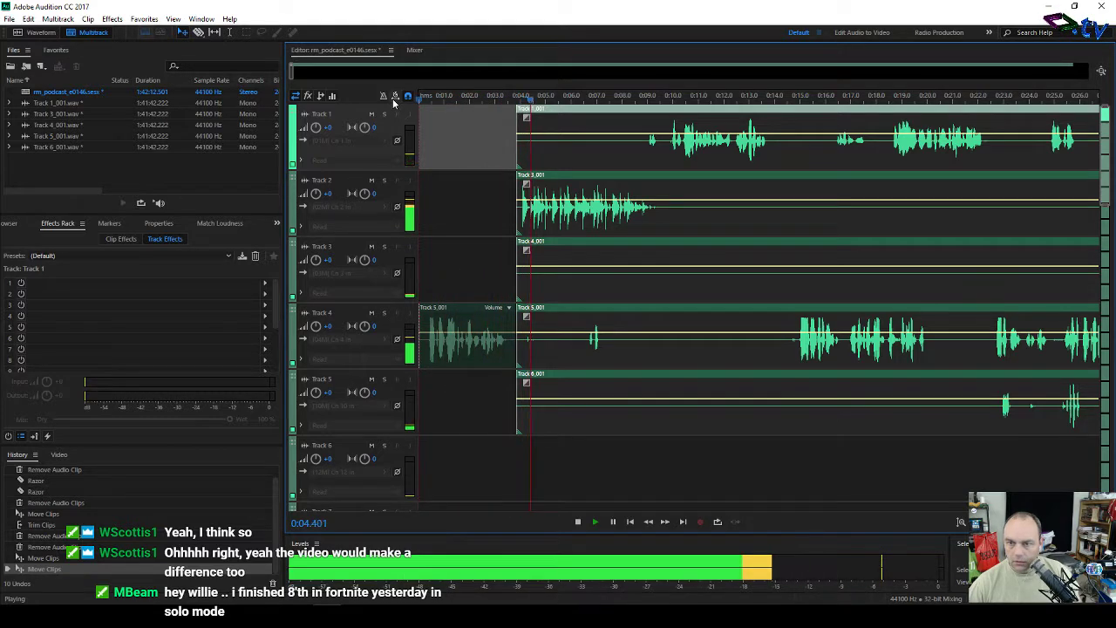
key(space)
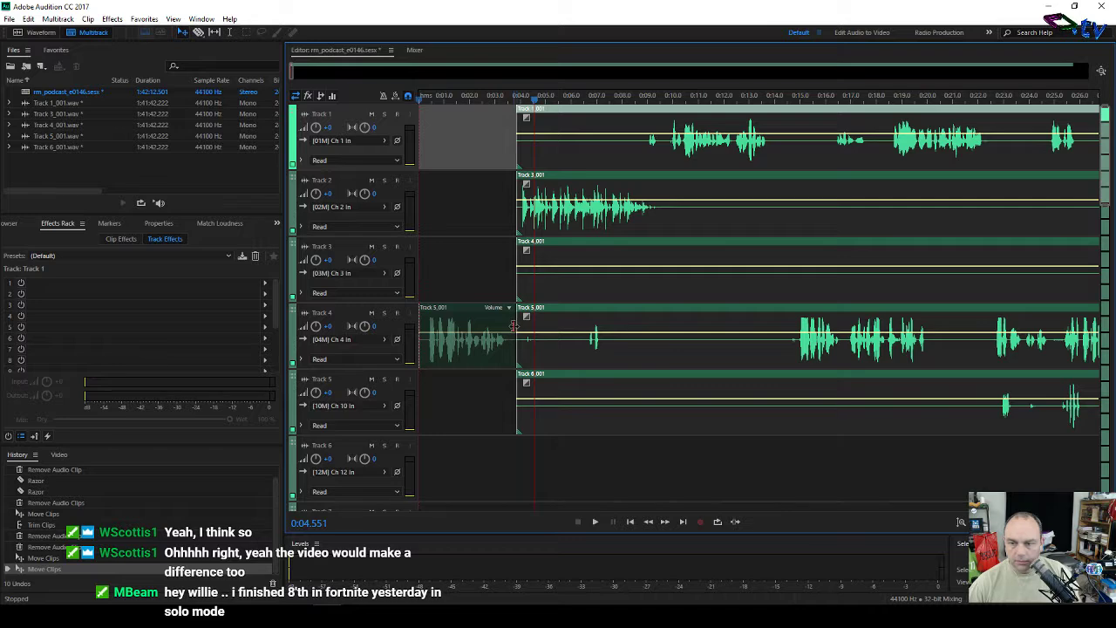
click(513, 327)
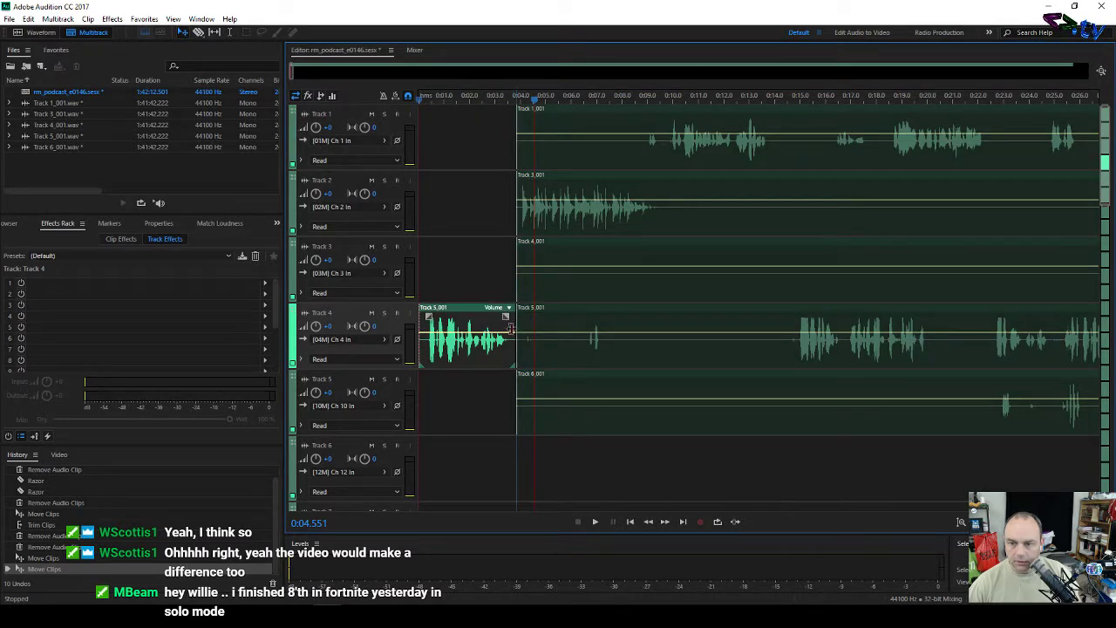
drag(511, 327, 507, 328)
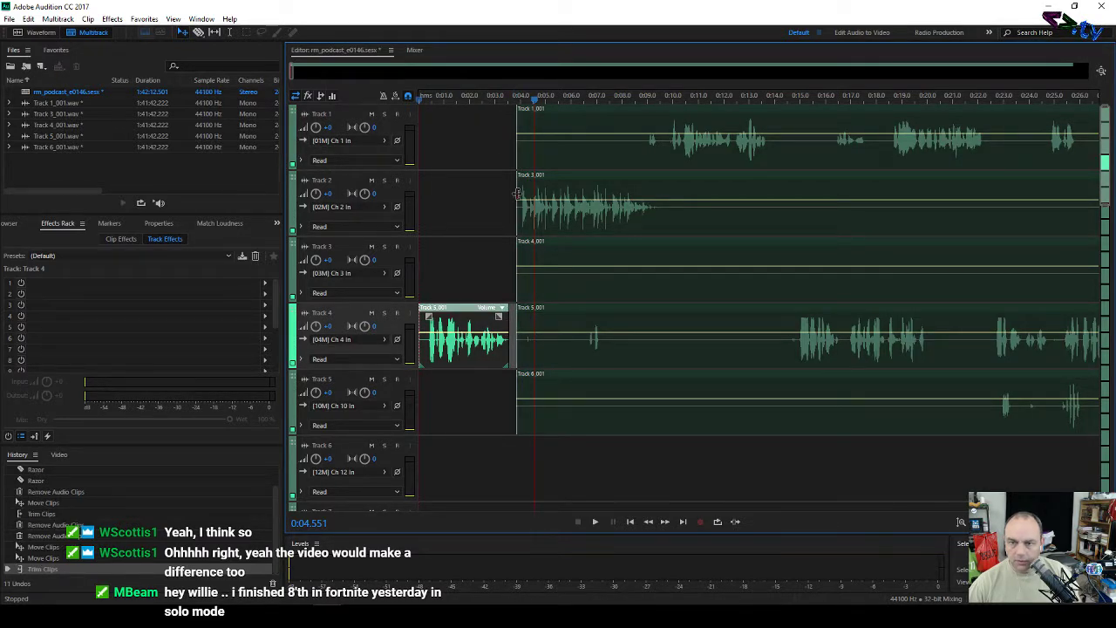
Step: Nudge the Tracks 1–5 clips so they butt against the fragment's end, at about 0:03.6
drag(503, 142, 588, 291)
drag(573, 453, 620, 166)
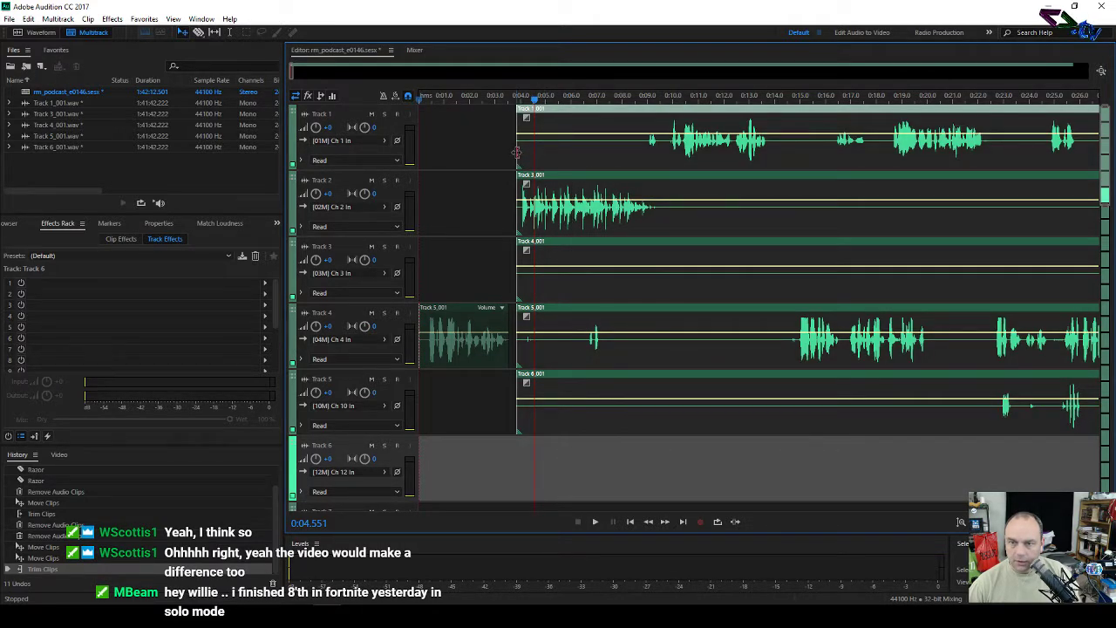
drag(516, 152, 521, 154)
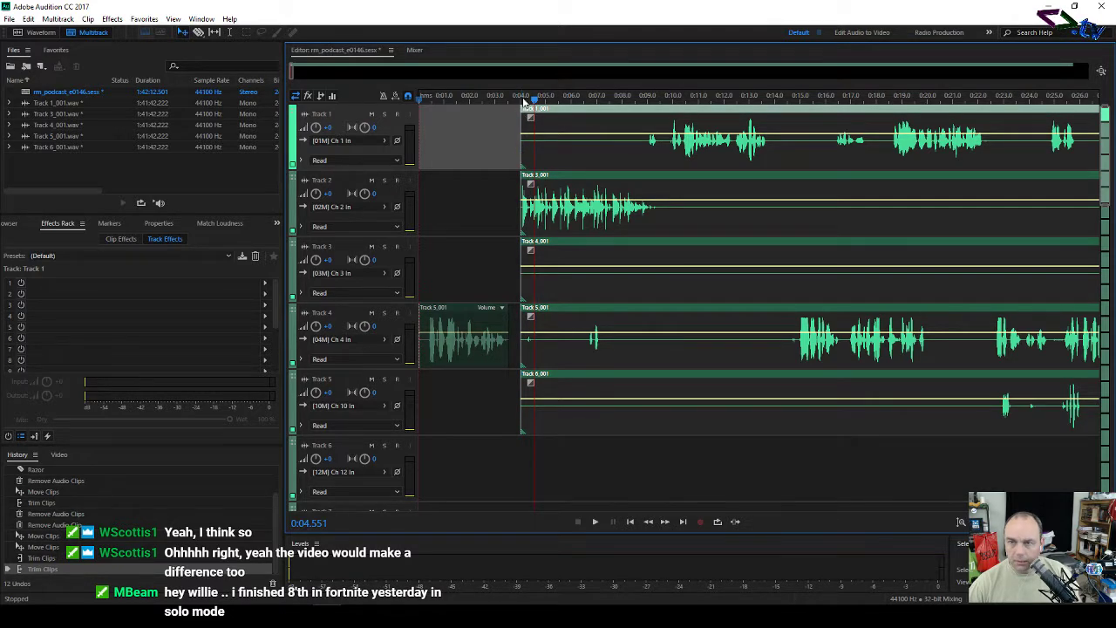
scroll(523, 102, up, 8)
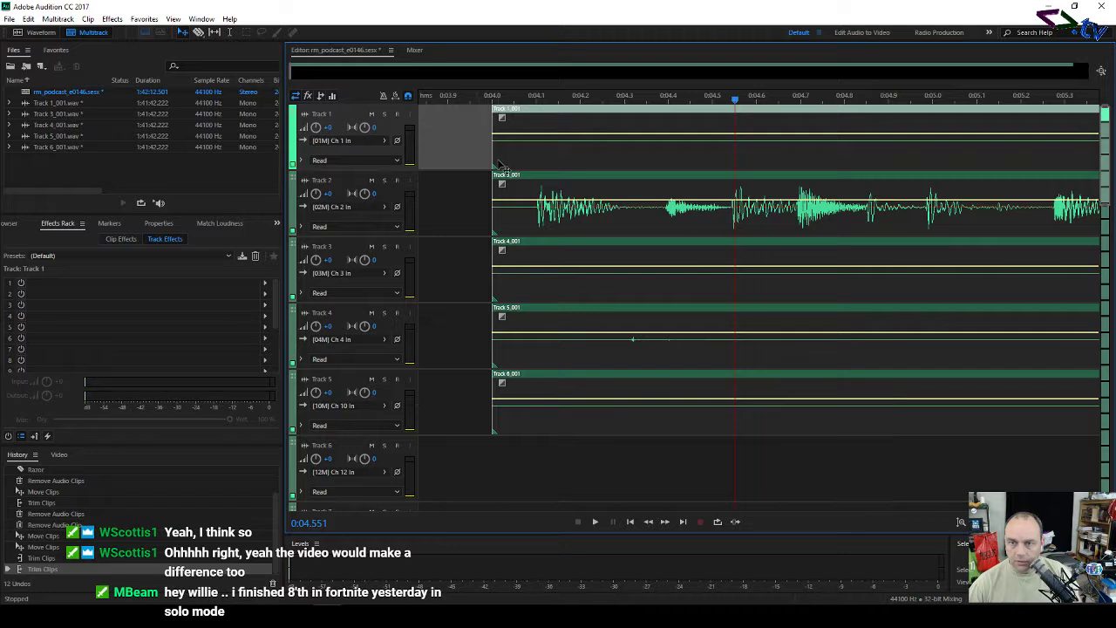
drag(493, 153, 536, 164)
scroll(528, 155, down, 3)
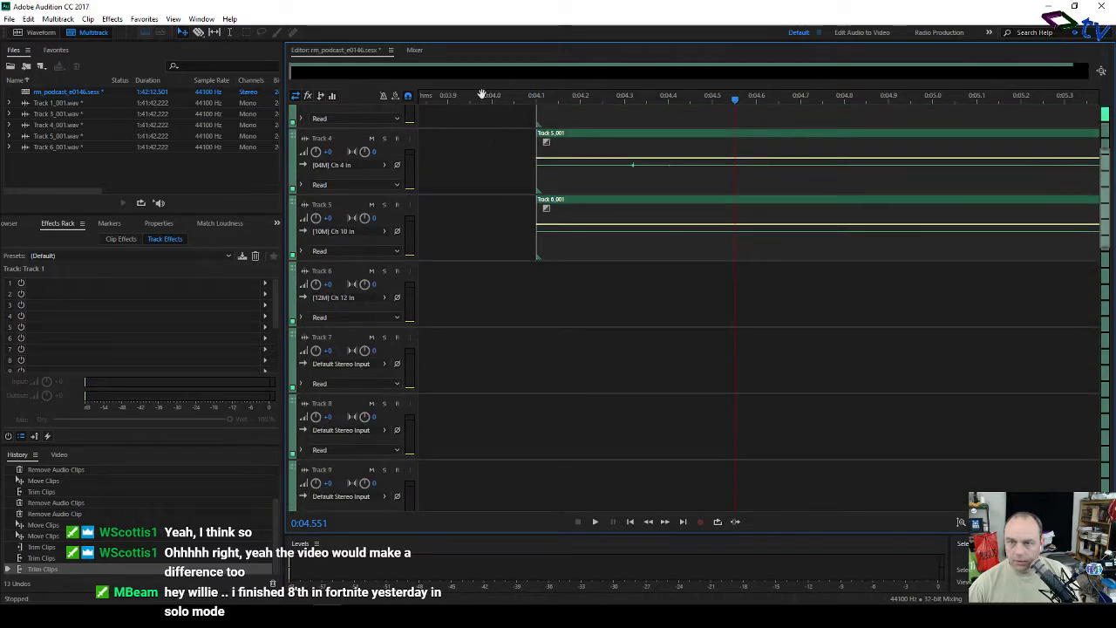
scroll(494, 141, up, 3)
scroll(500, 103, down, 7)
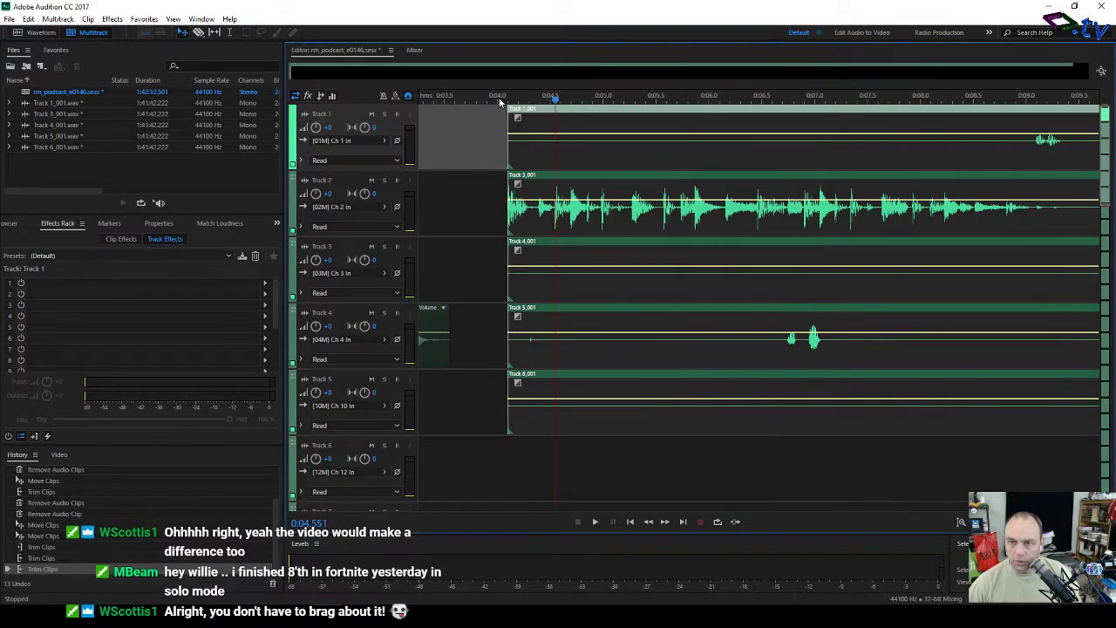
scroll(462, 94, down, 2)
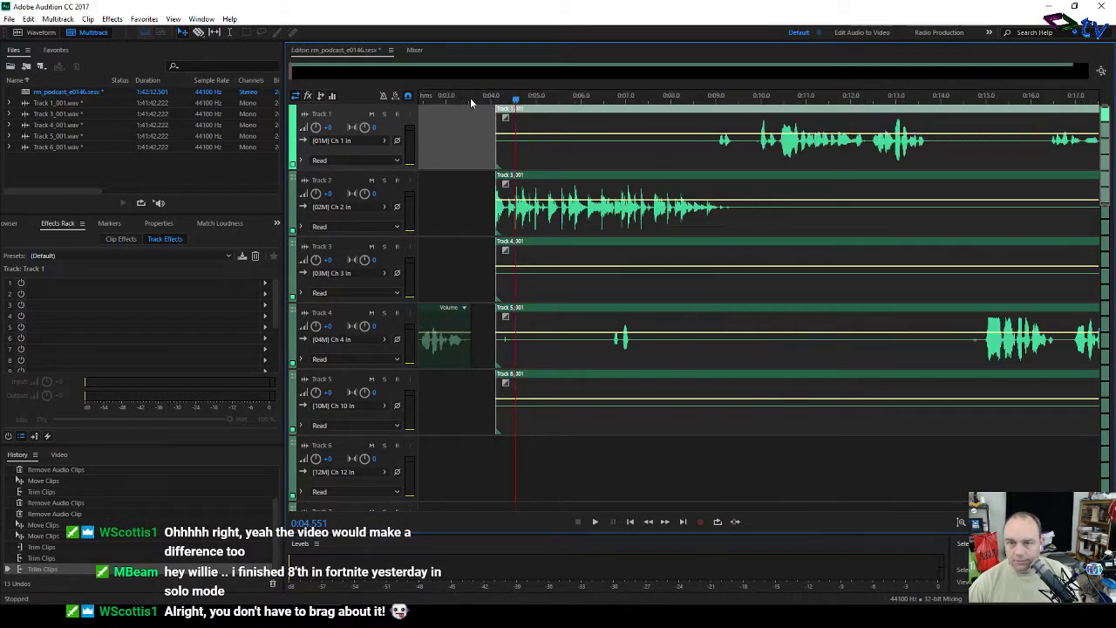
drag(465, 92, 667, 116)
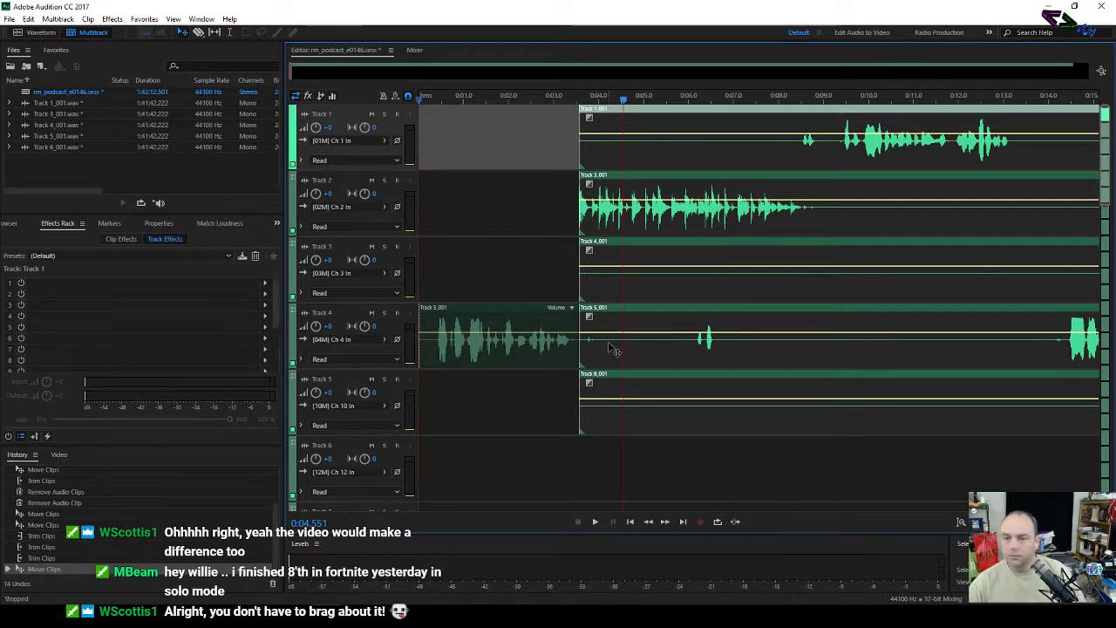
Step: Audition Track 4 soloed, then trim the silent starts off the Track 3–5 clips
click(565, 267)
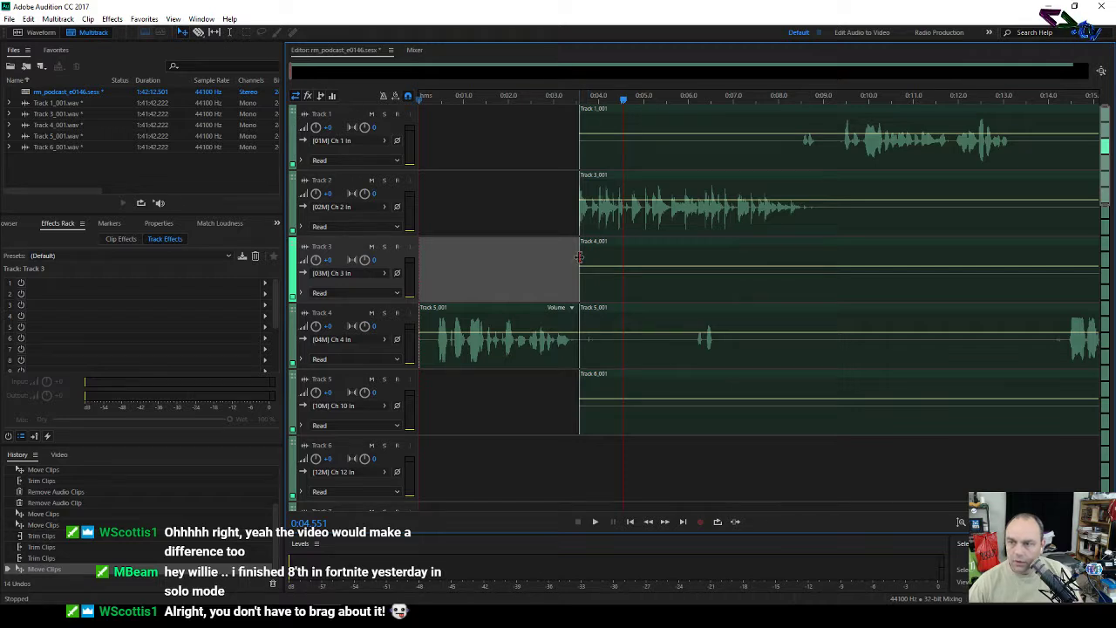
drag(691, 448, 742, 253)
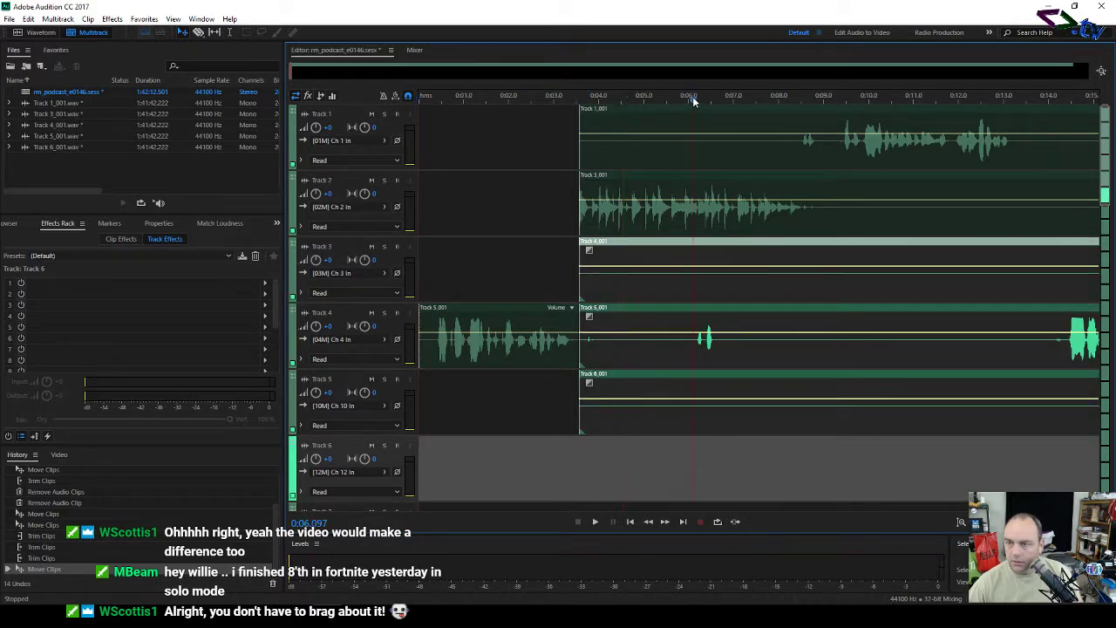
click(384, 312)
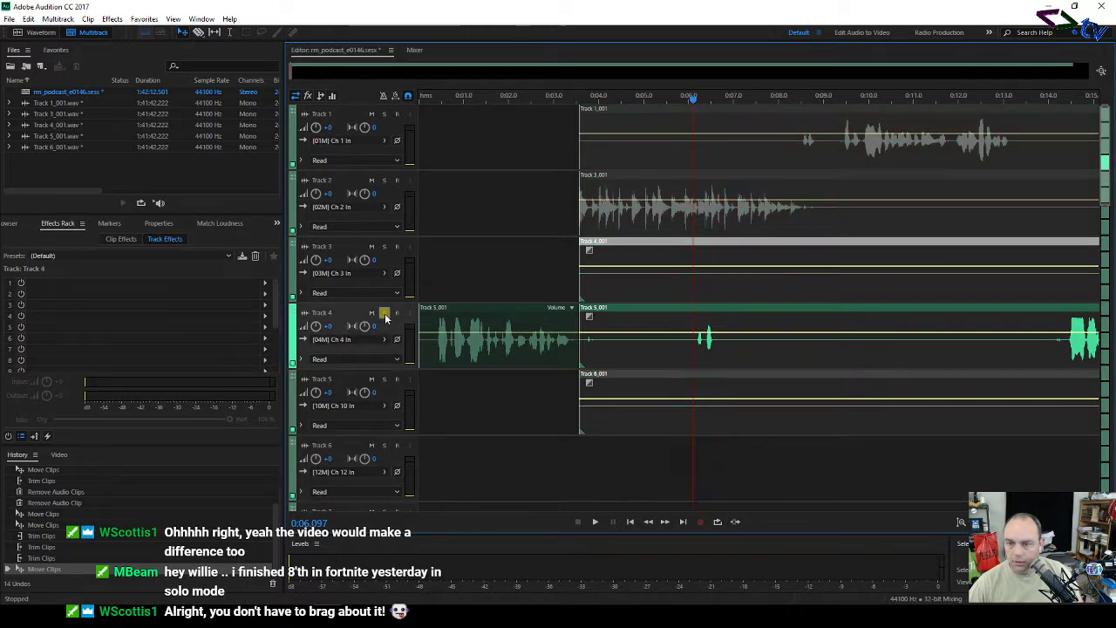
key(space)
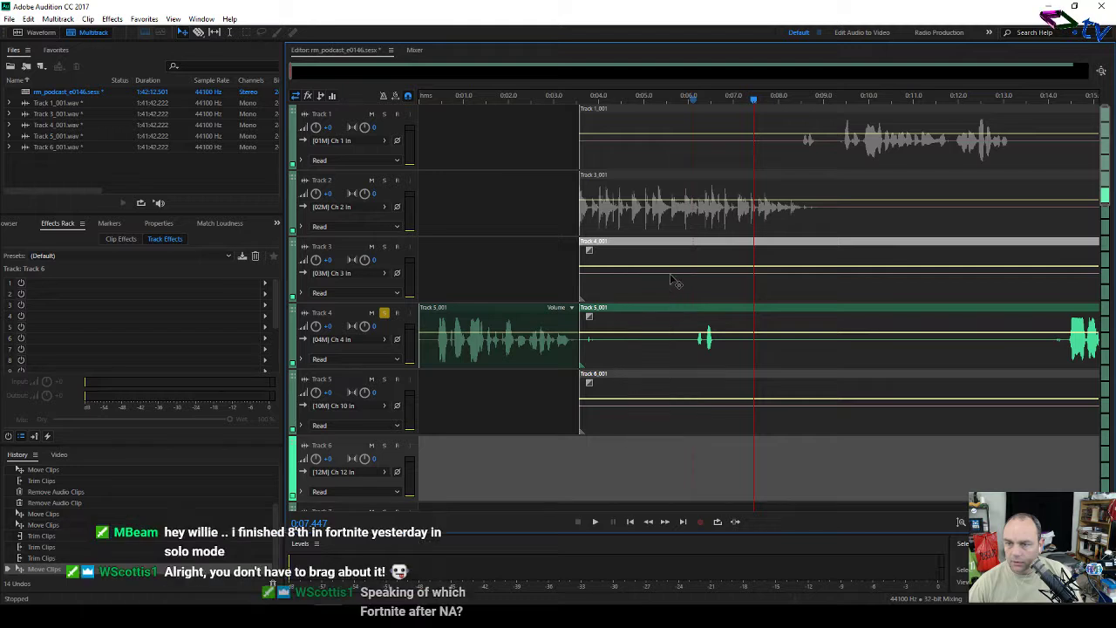
click(384, 313)
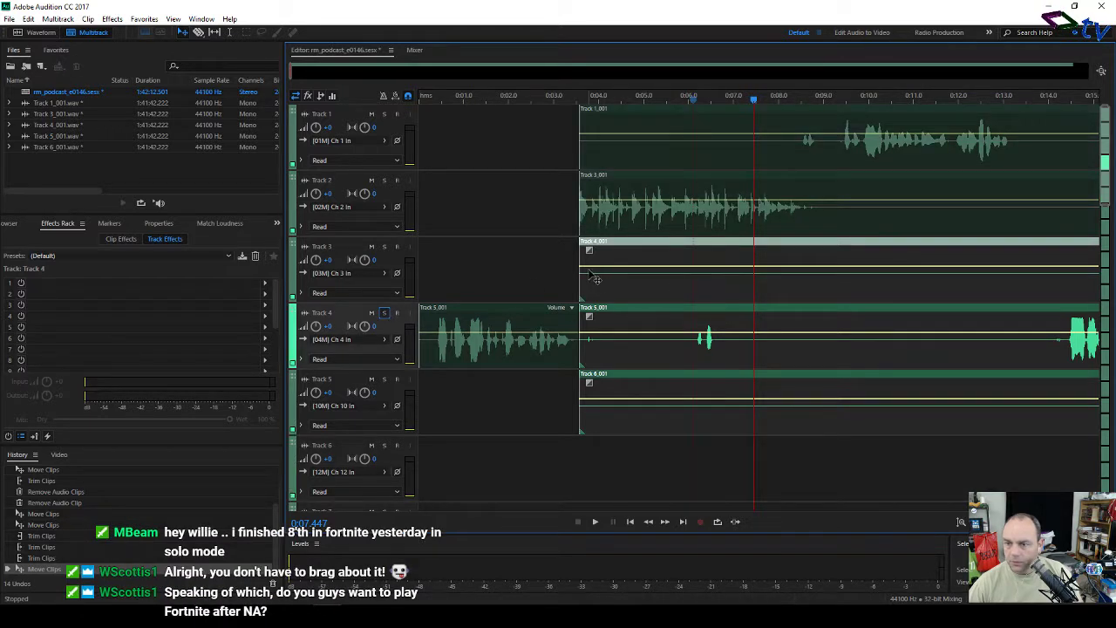
drag(580, 274, 1066, 374)
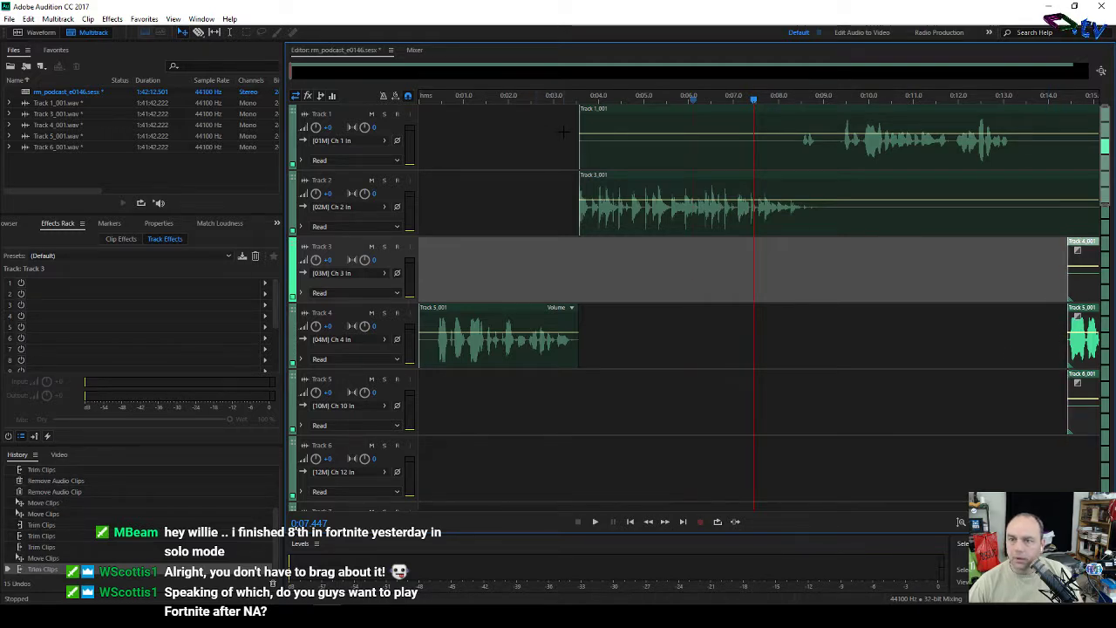
Step: Trim the silent openings off the Track 1 clip and, further, the Track 5 clip
click(563, 131)
click(600, 118)
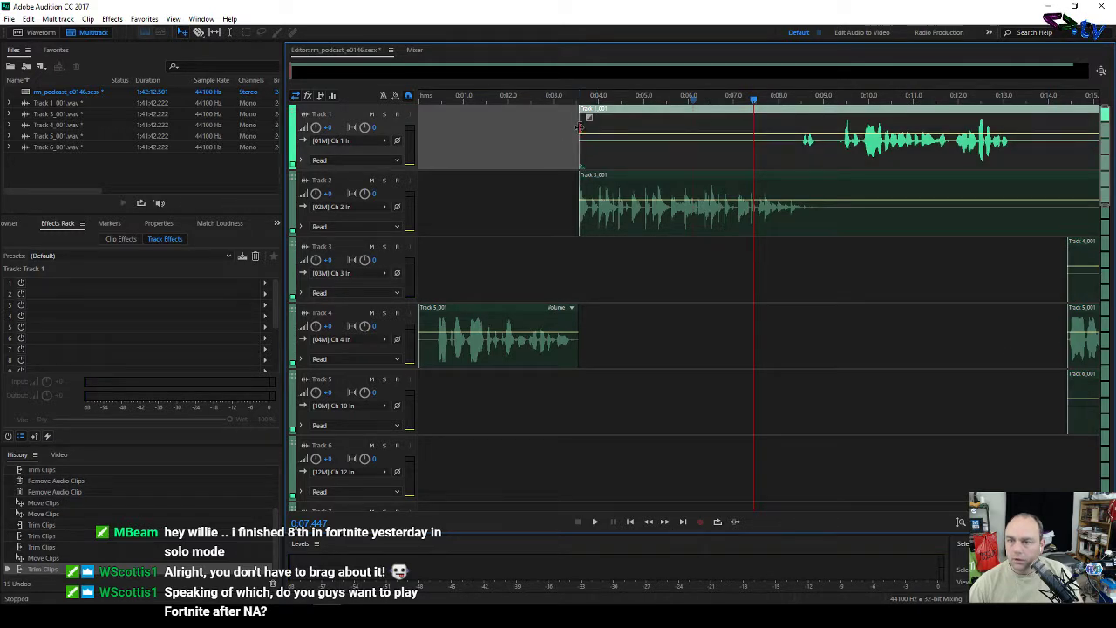
drag(580, 139, 801, 183)
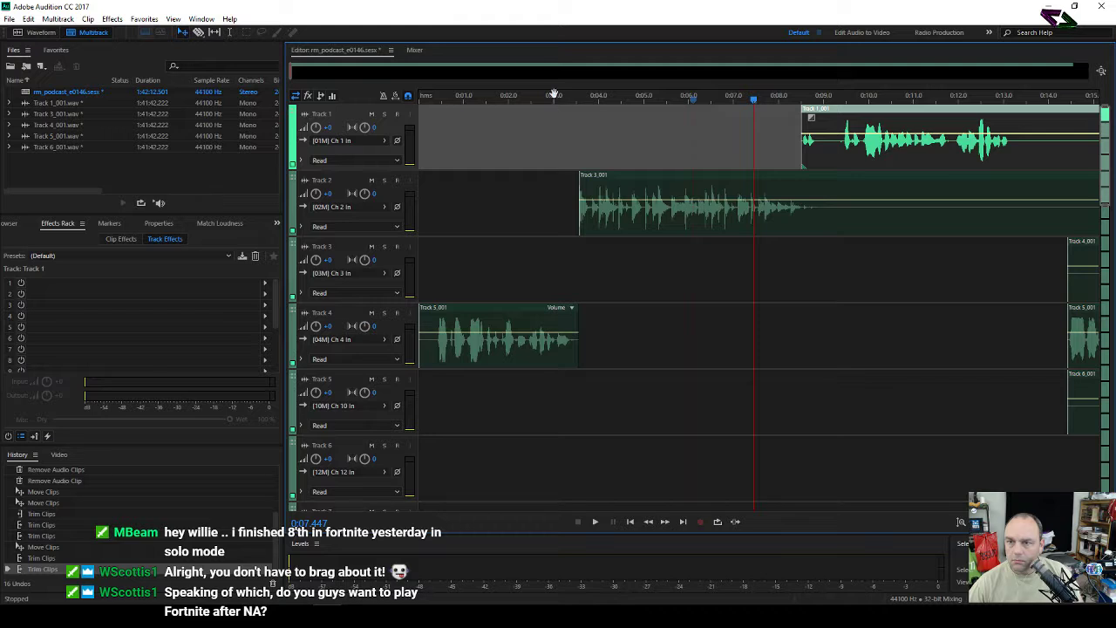
drag(532, 95, 1115, 98)
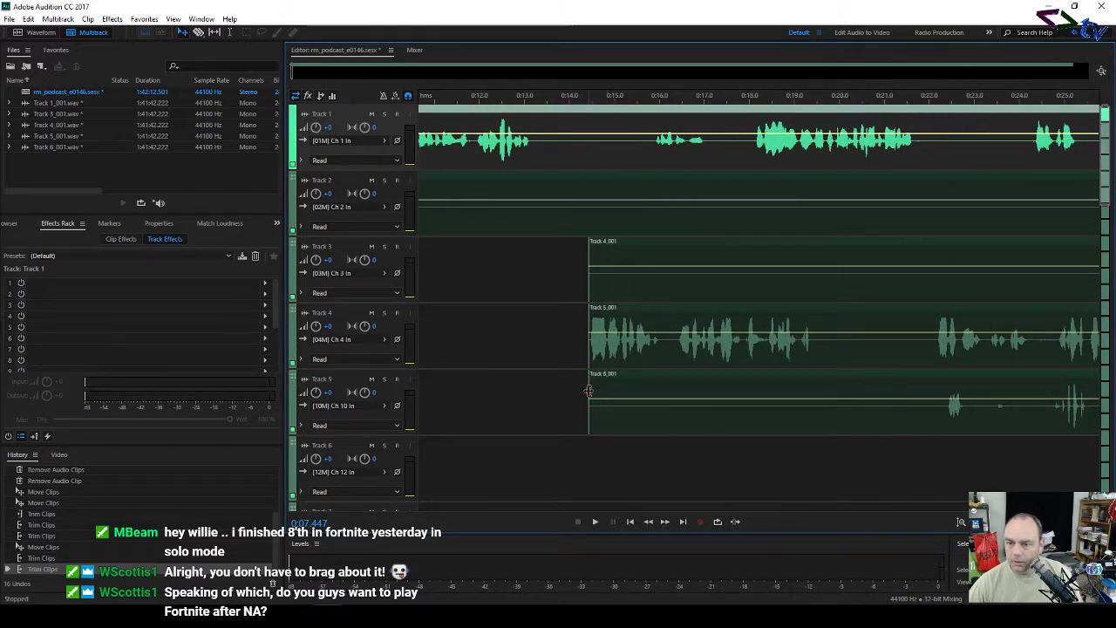
drag(589, 392, 947, 435)
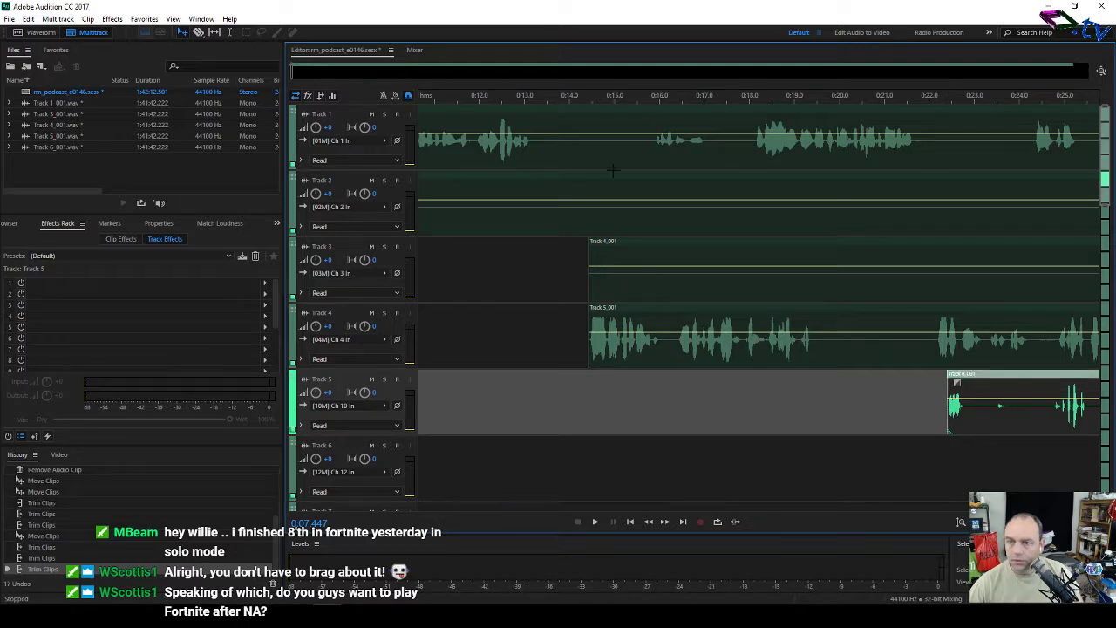
click(514, 220)
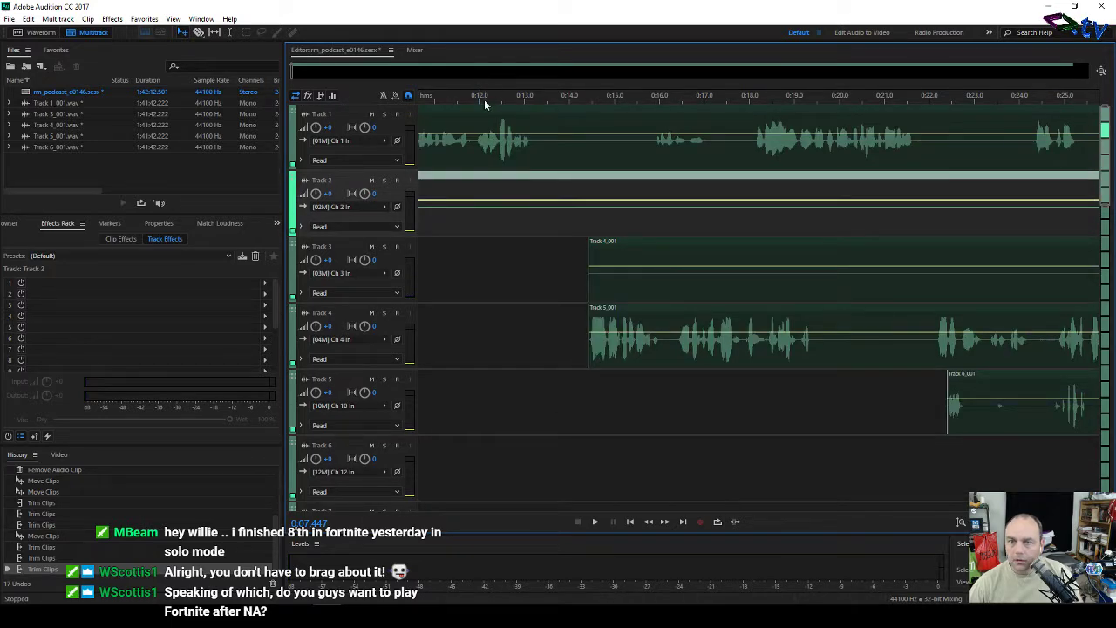
Step: Play the session from about 5 seconds, then stop playback
scroll(483, 93, down, 5)
scroll(483, 92, down, 2)
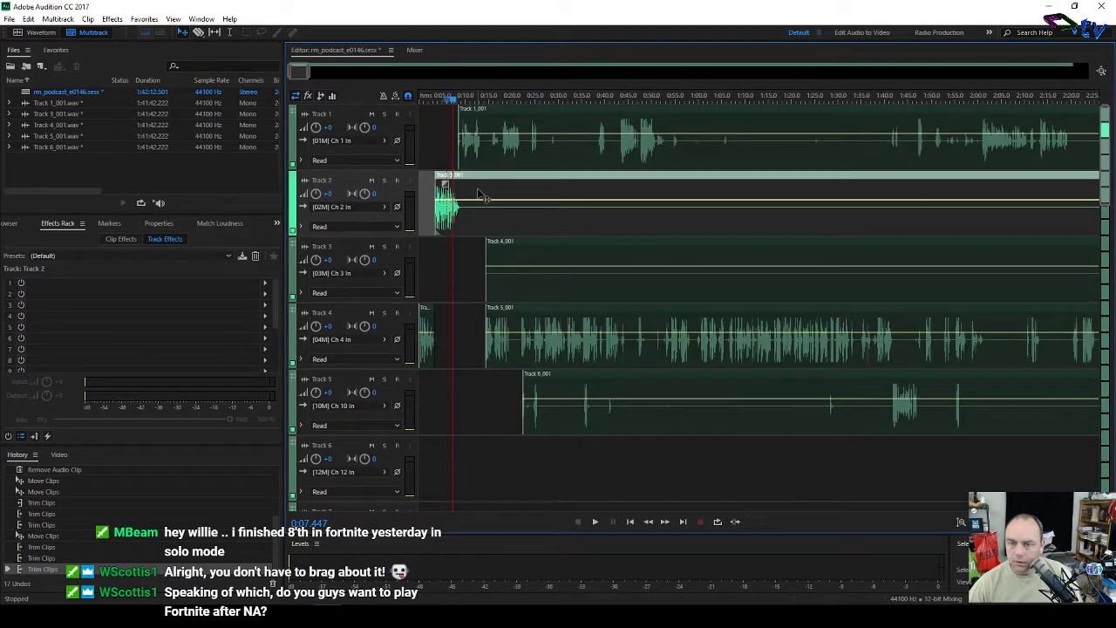
key(r)
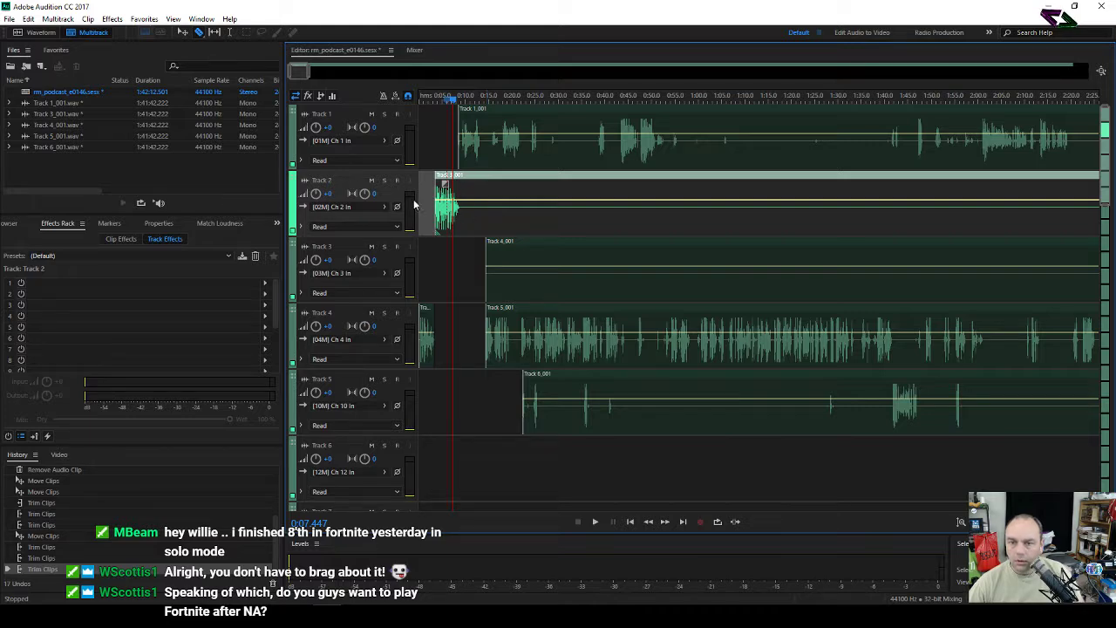
scroll(413, 206, up, 4)
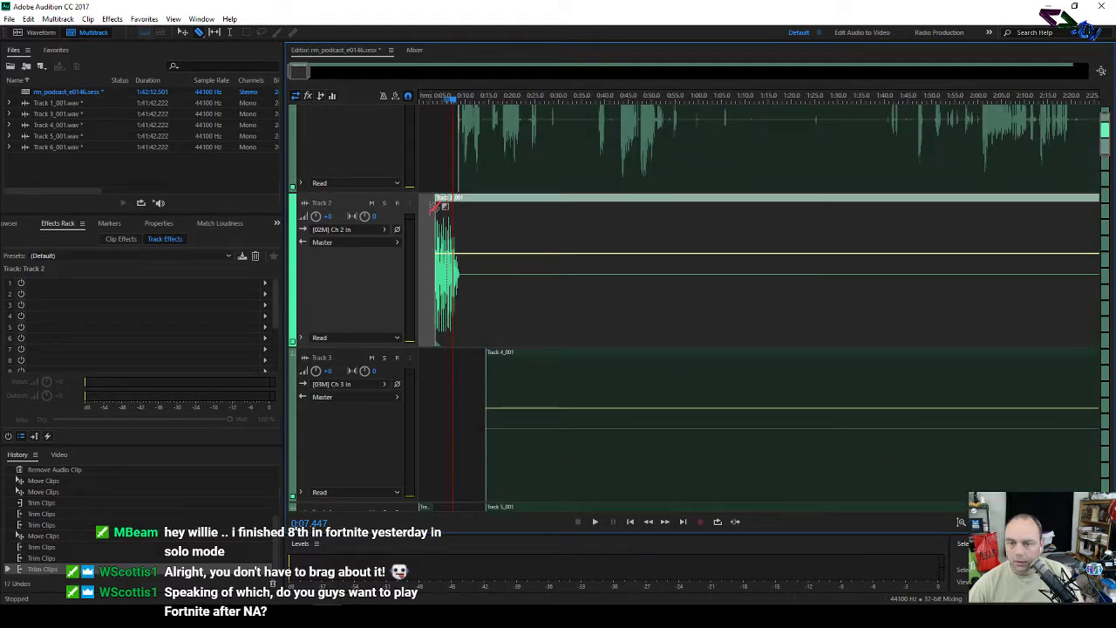
scroll(431, 218, down, 4)
scroll(431, 218, up, 4)
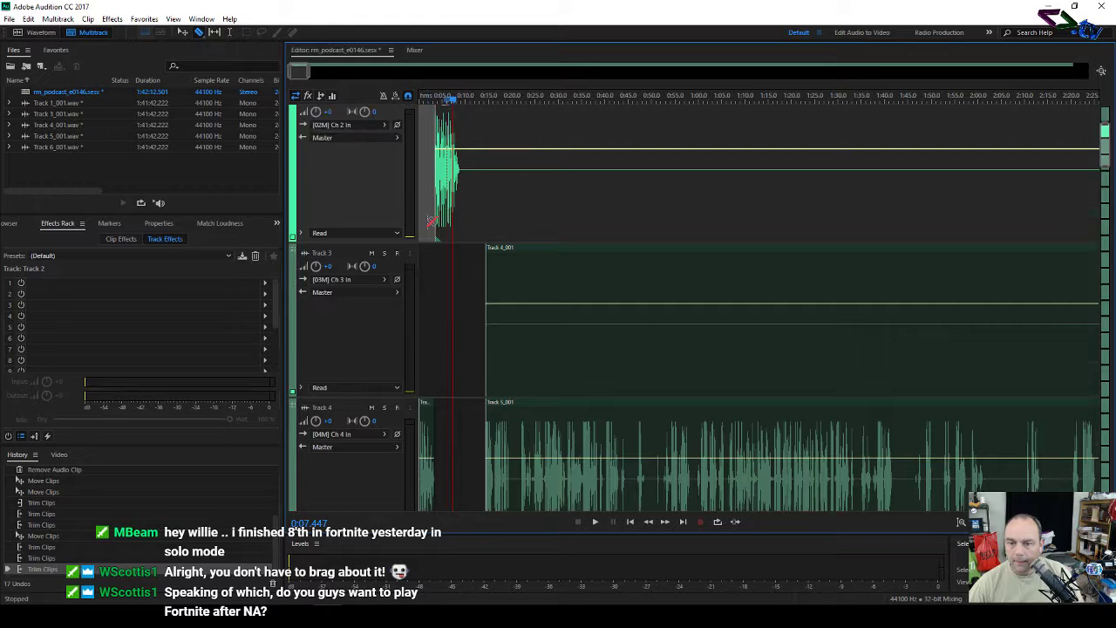
click(438, 101)
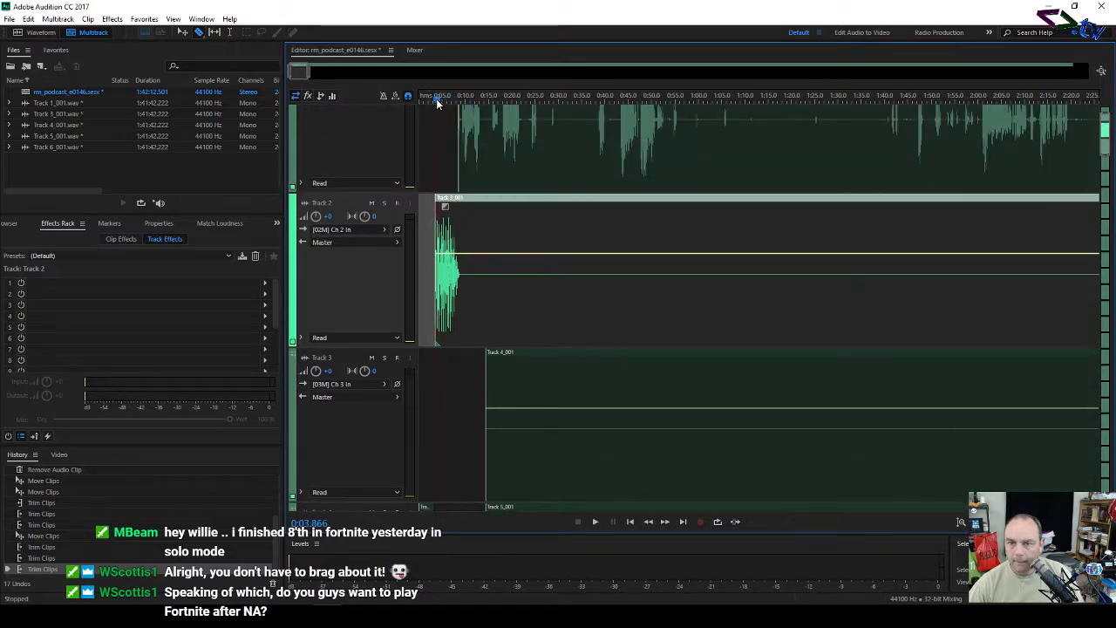
key(space)
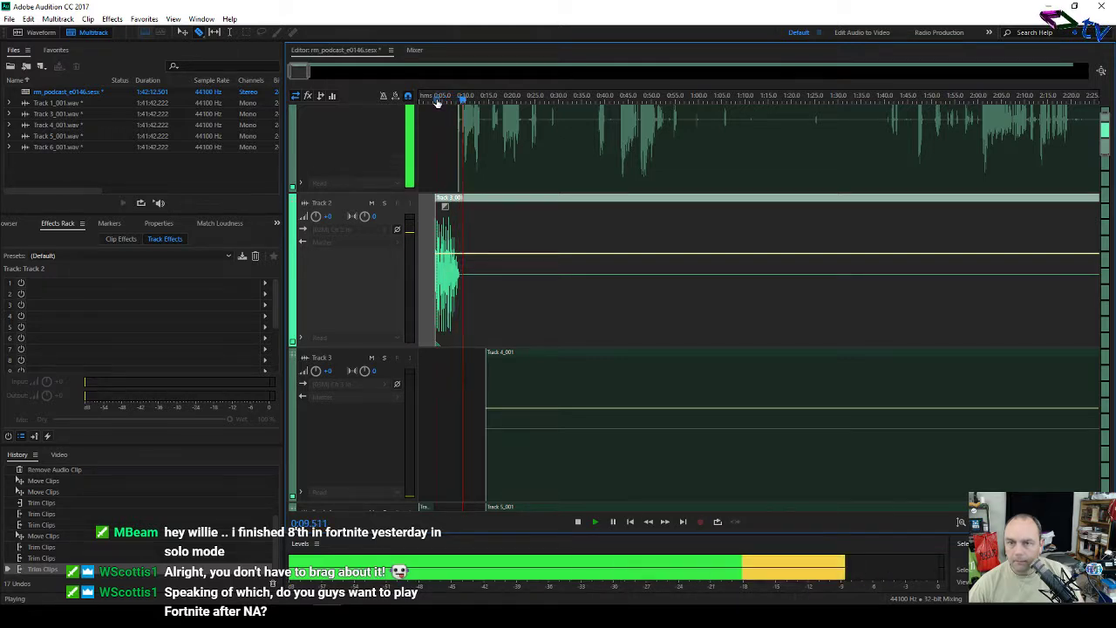
key(space)
Step: Zoom into the first minutes, switch to the Move tool, and shrink track heights so all tracks fit
scroll(443, 140, down, 3)
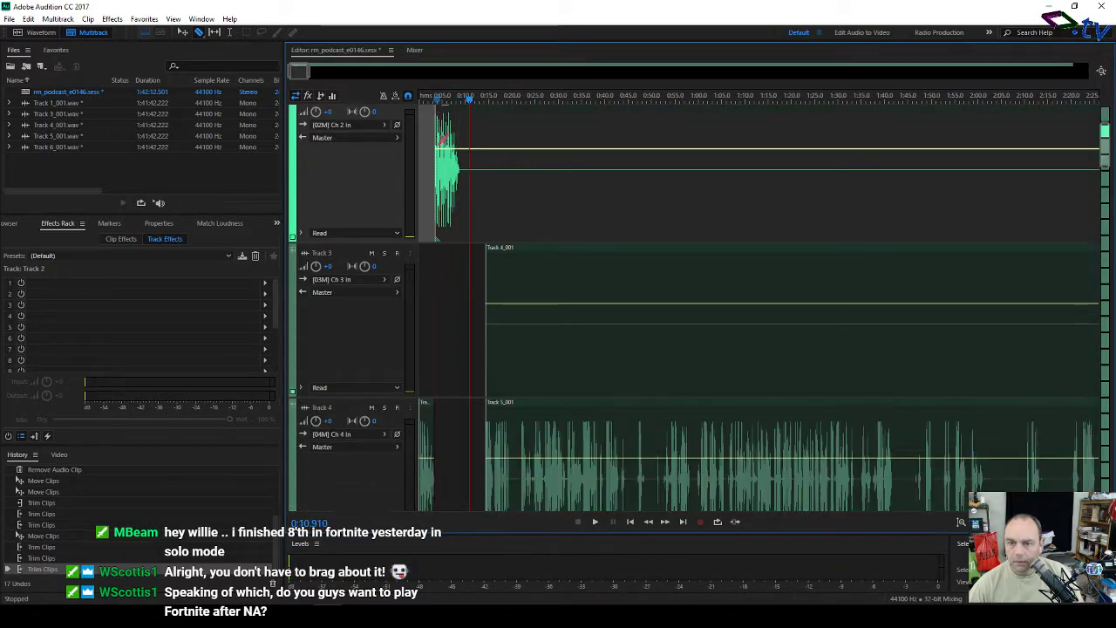
scroll(442, 130, up, 5)
scroll(447, 104, down, 5)
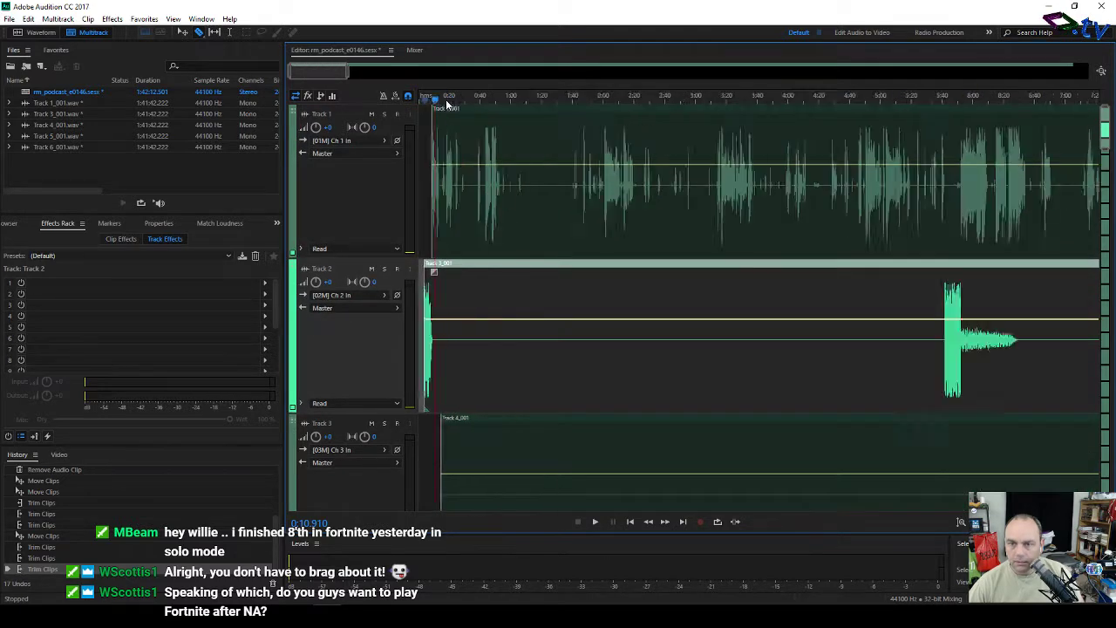
scroll(447, 105, down, 5)
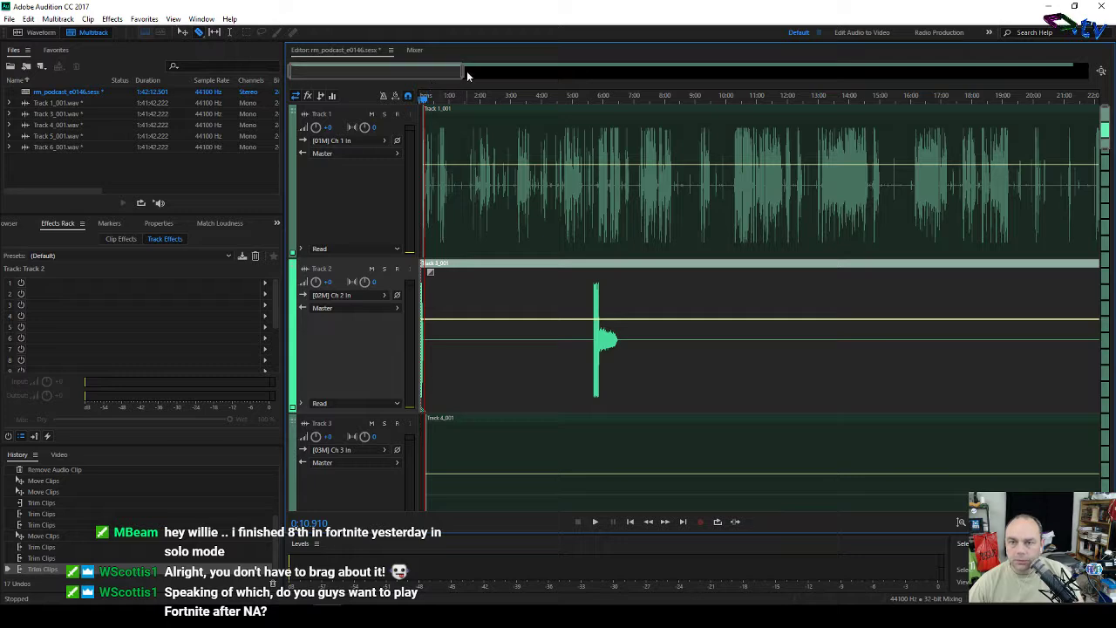
drag(463, 75, 341, 77)
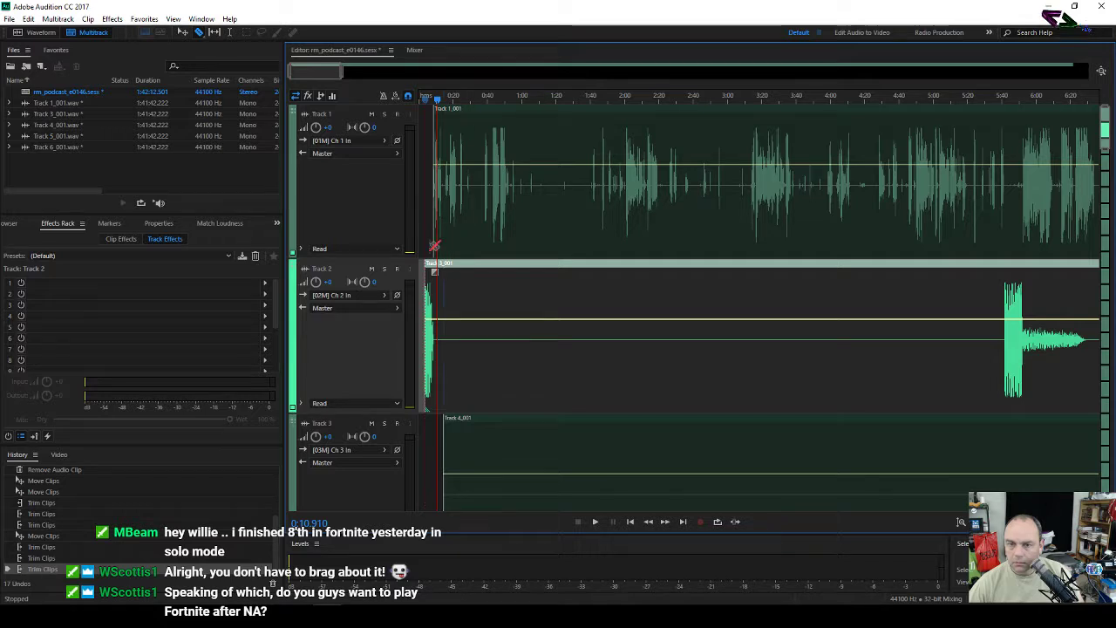
key(v)
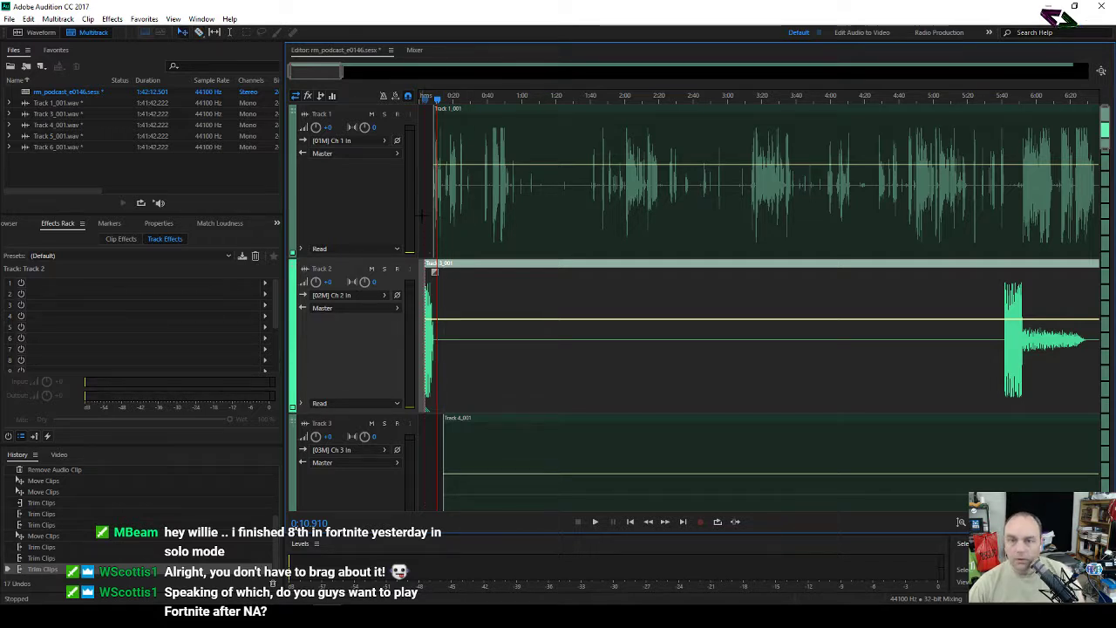
drag(423, 203, 526, 432)
scroll(509, 330, down, 3)
scroll(509, 331, up, 3)
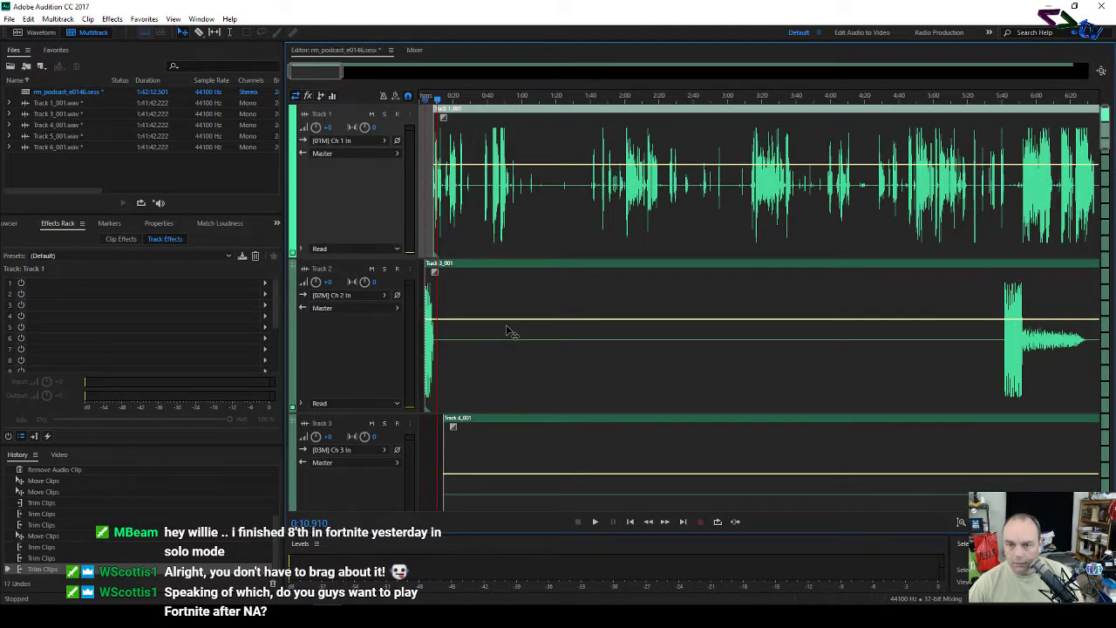
scroll(355, 344, down, 6)
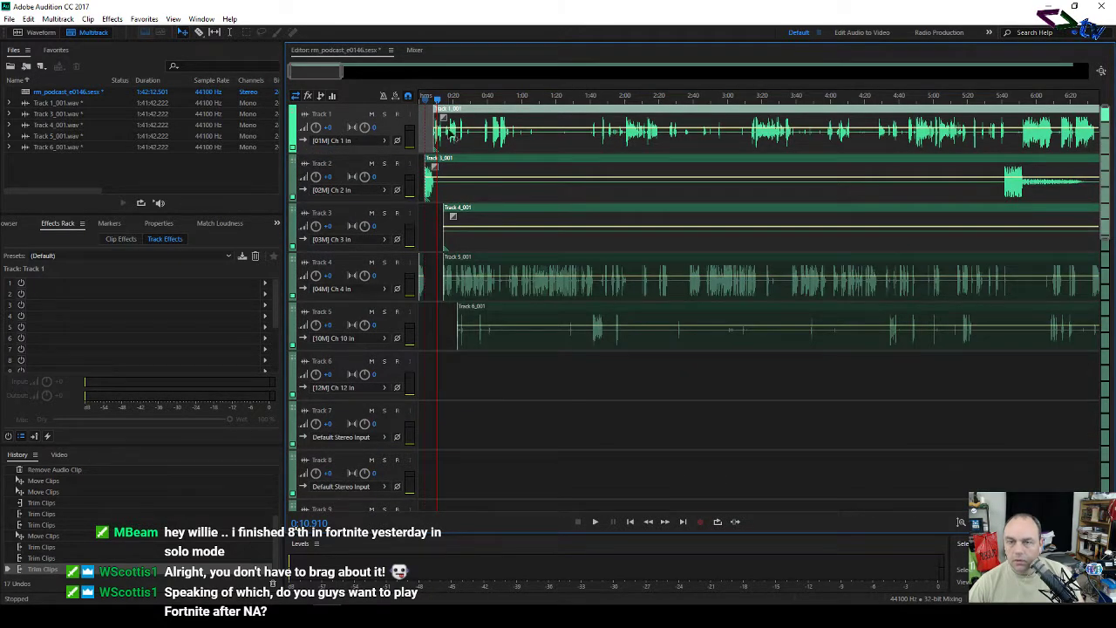
Step: Trim the opening off the Tracks 1–5 clips together and slide them back toward 0:00
drag(457, 381, 524, 131)
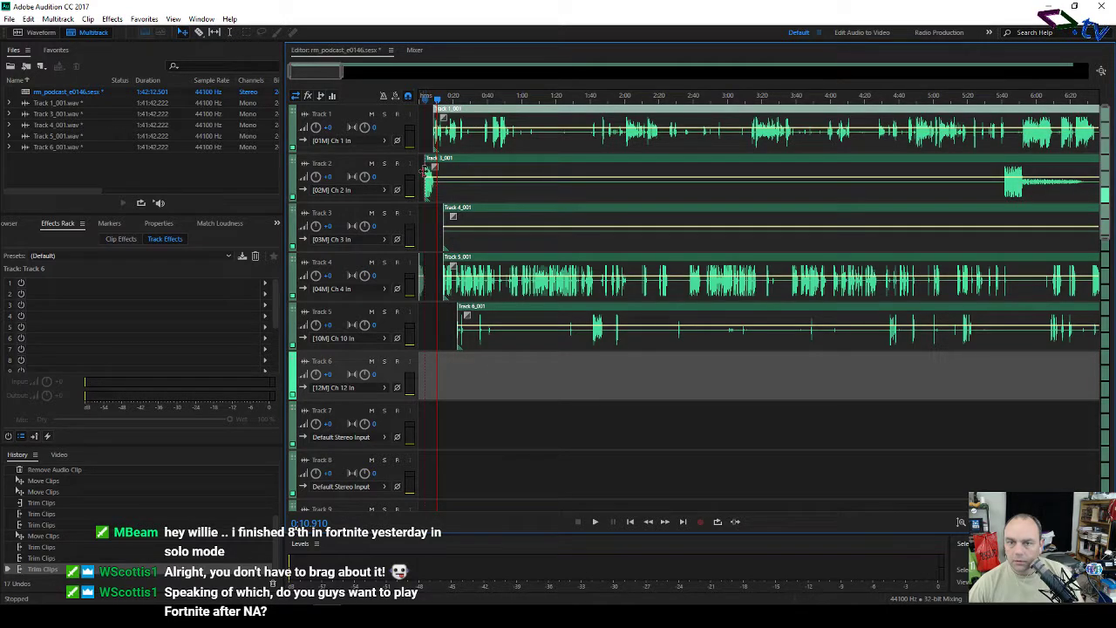
drag(427, 172, 1001, 266)
click(966, 136)
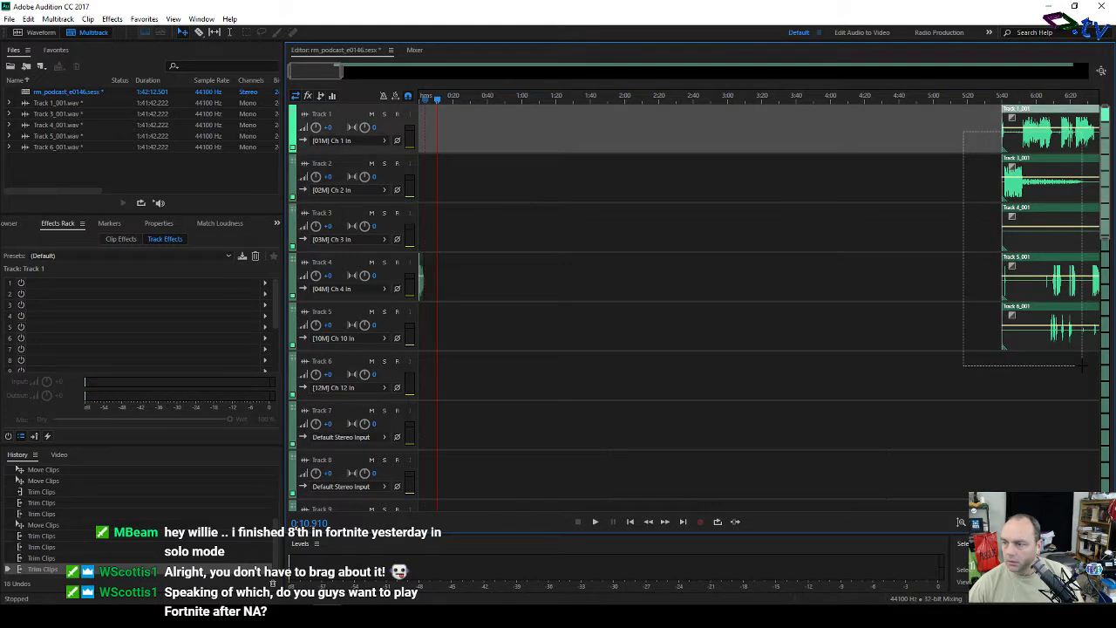
drag(1062, 131, 497, 146)
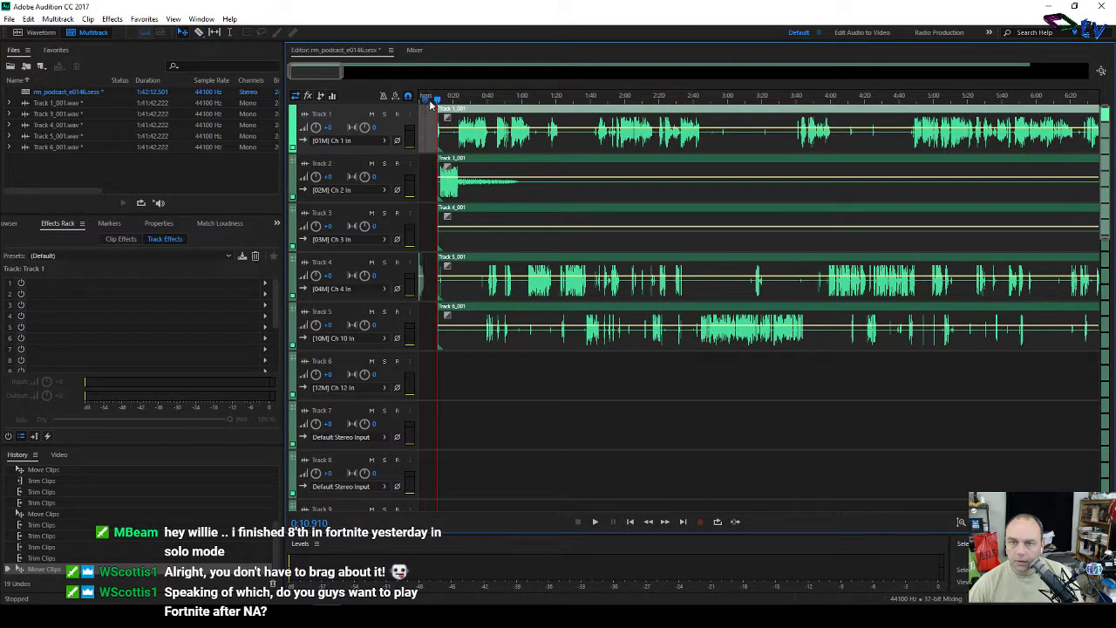
scroll(436, 98, up, 10)
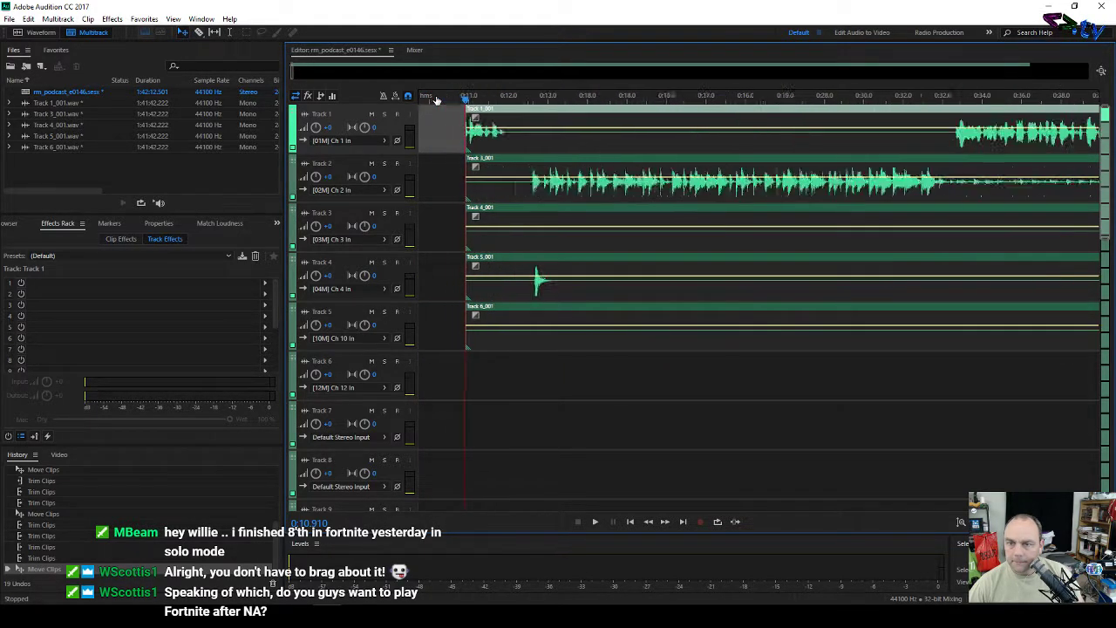
Step: Trim the clip starts further and make Track 1's clip begin near 0:23
drag(477, 191, 508, 197)
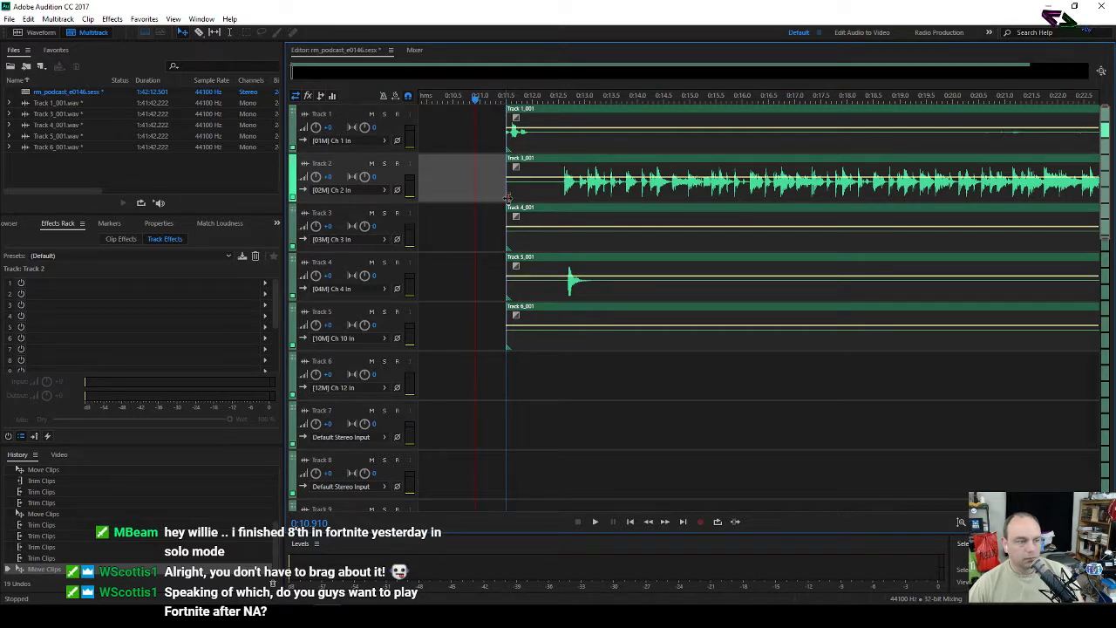
drag(509, 197, 561, 200)
scroll(567, 103, up, 5)
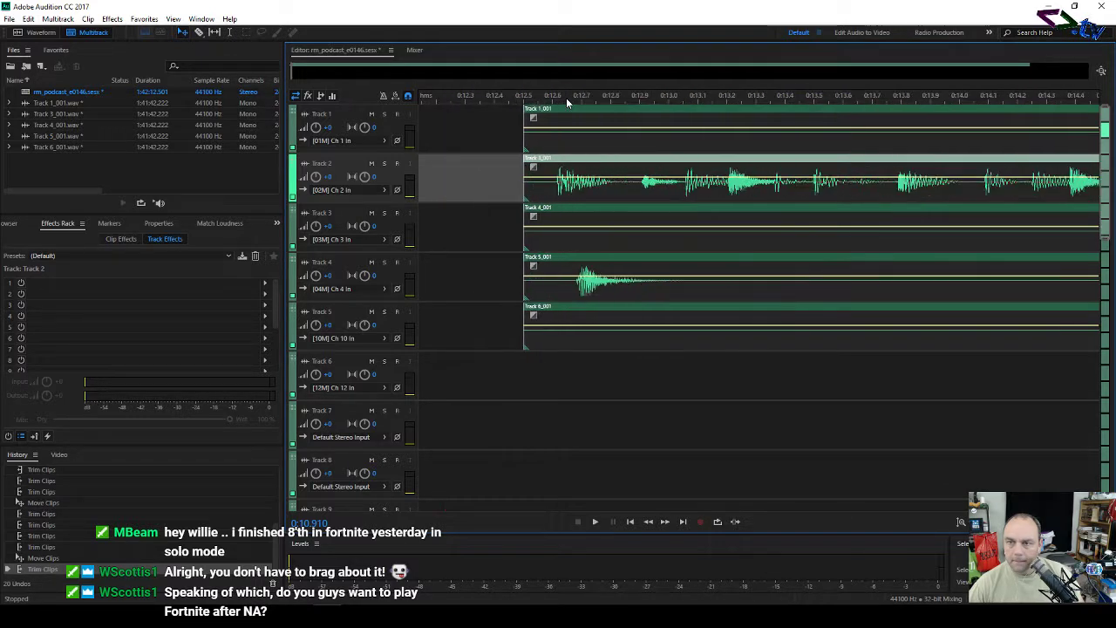
drag(542, 194, 551, 197)
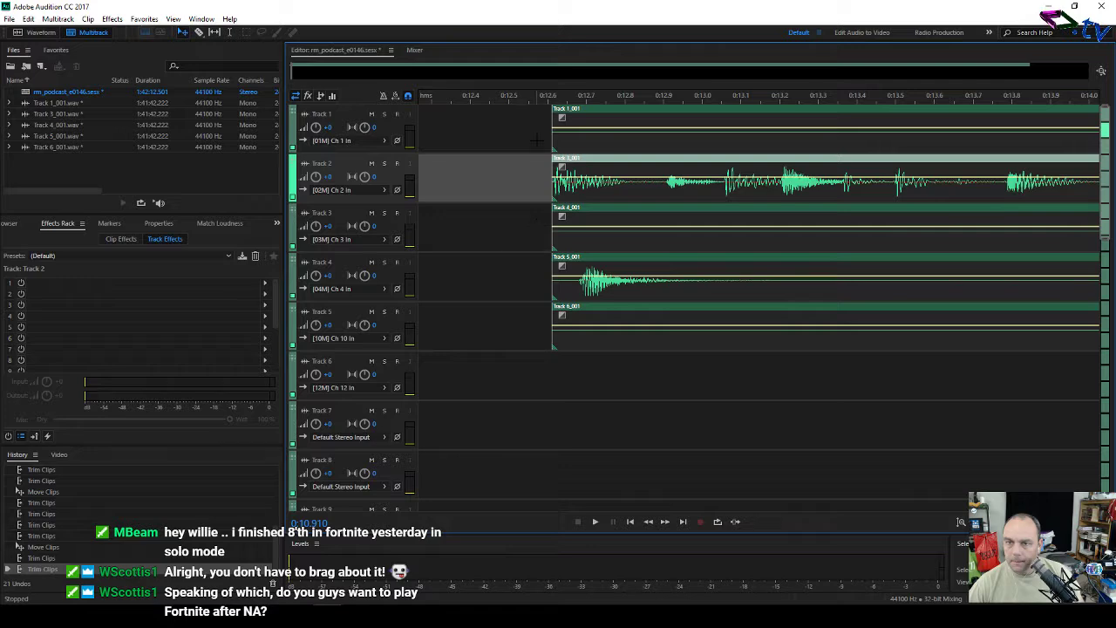
scroll(538, 94, down, 8)
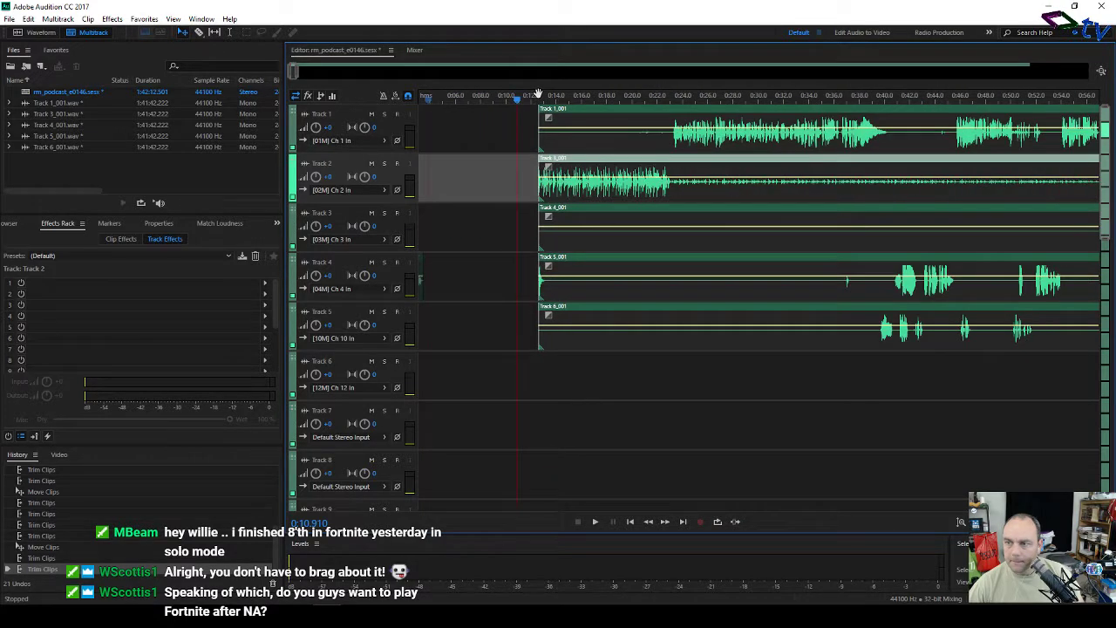
scroll(538, 93, up, 2)
click(530, 135)
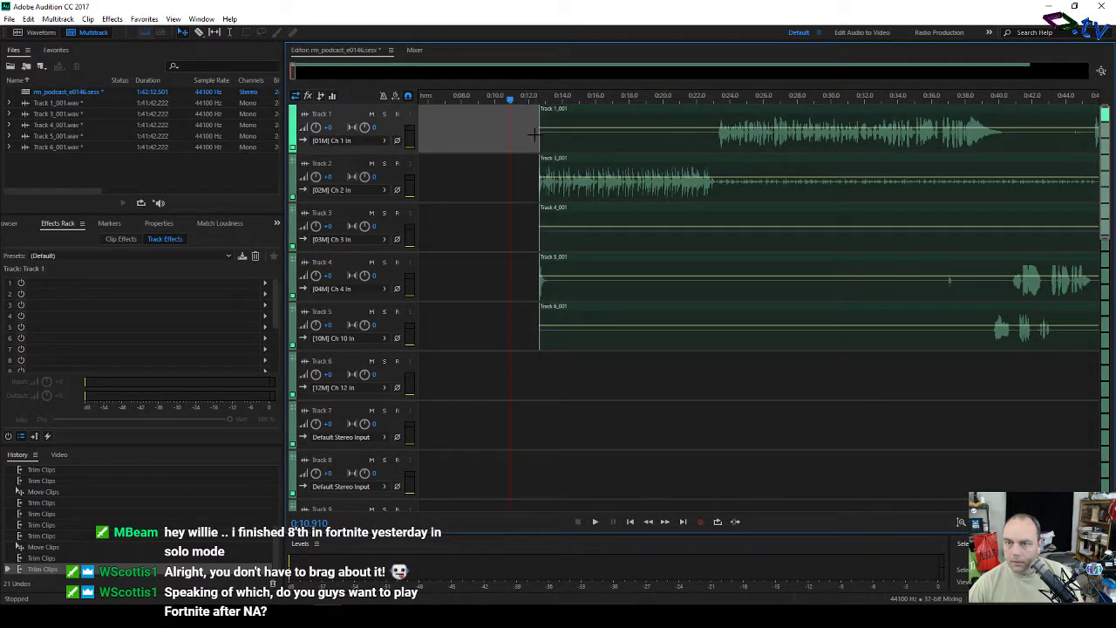
drag(541, 139, 719, 153)
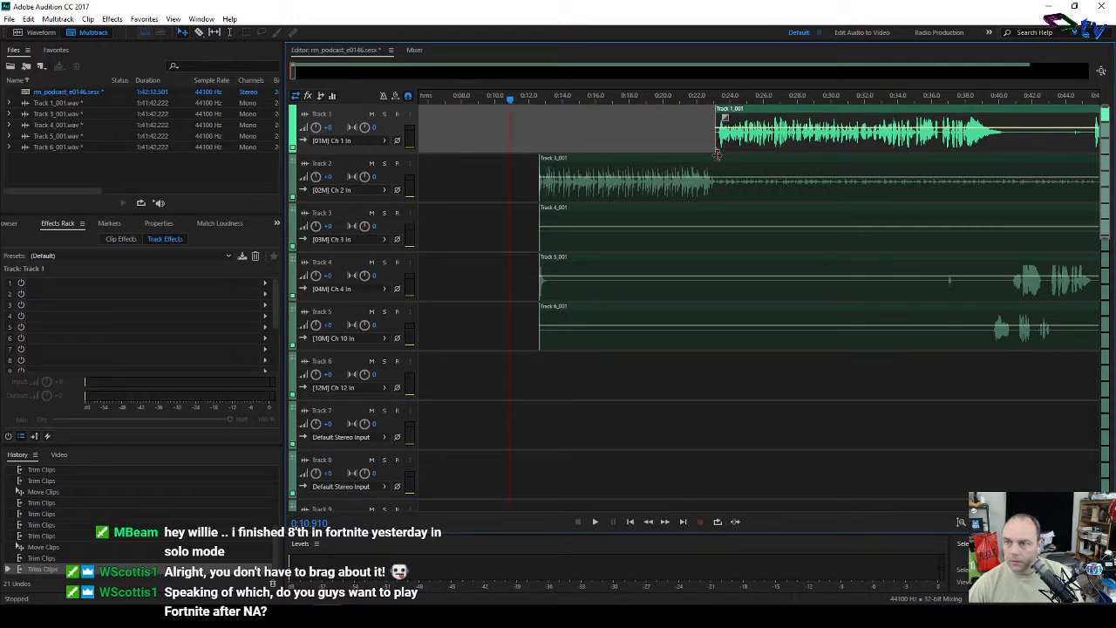
drag(719, 154, 721, 157)
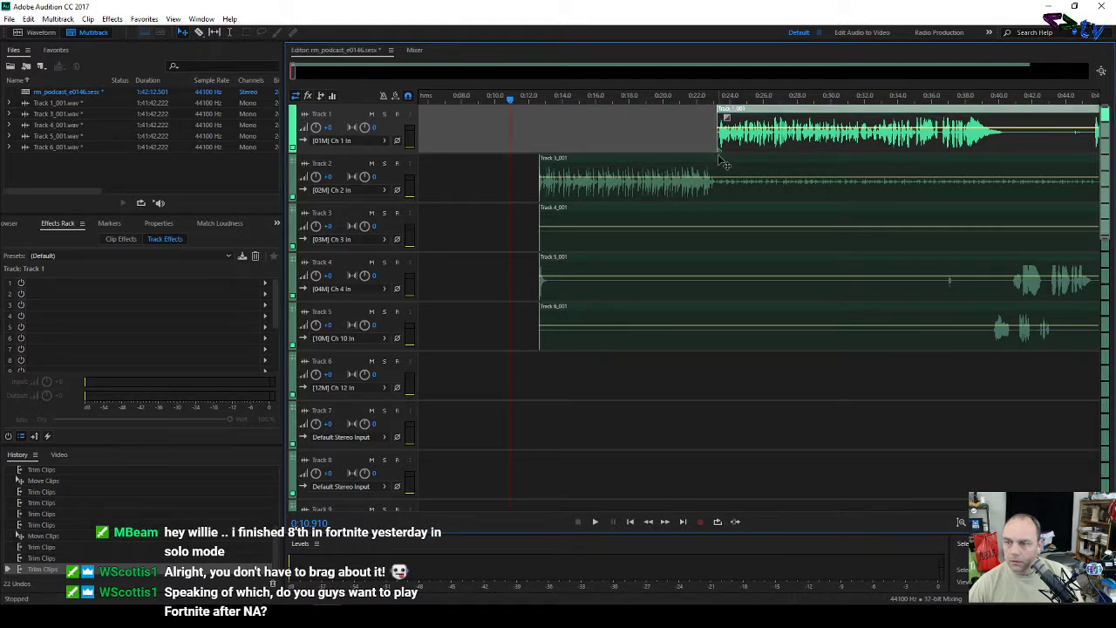
Step: Shift the Track 3–5 clips later, to about 0:38 (Tracks 3–4) and 0:41 (Track 5)
drag(533, 224, 644, 351)
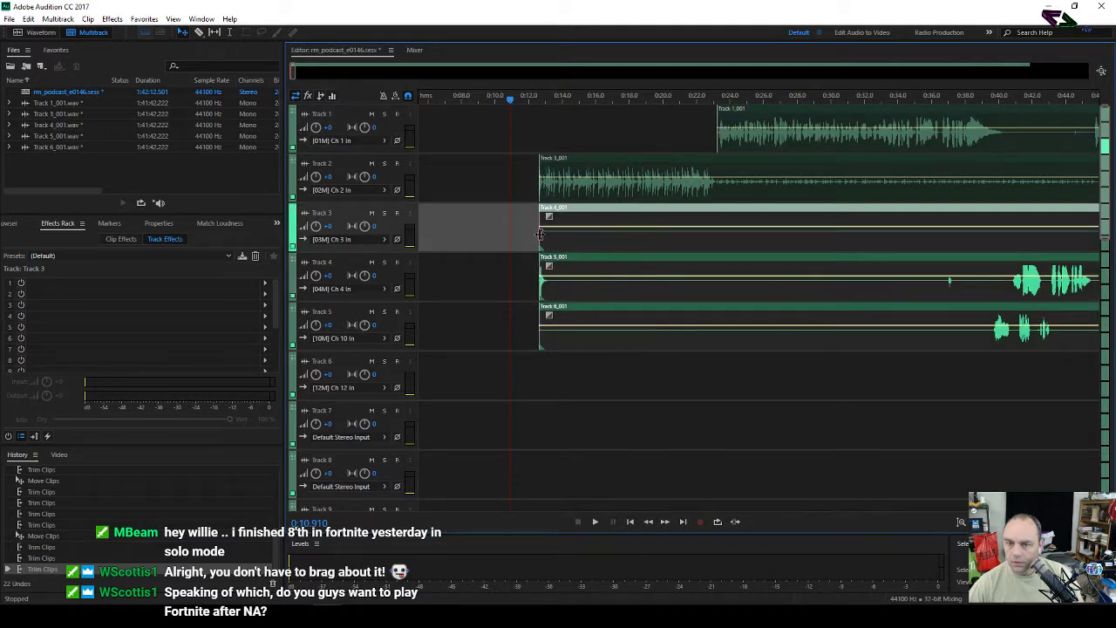
drag(540, 234, 933, 234)
drag(935, 321, 989, 344)
click(926, 339)
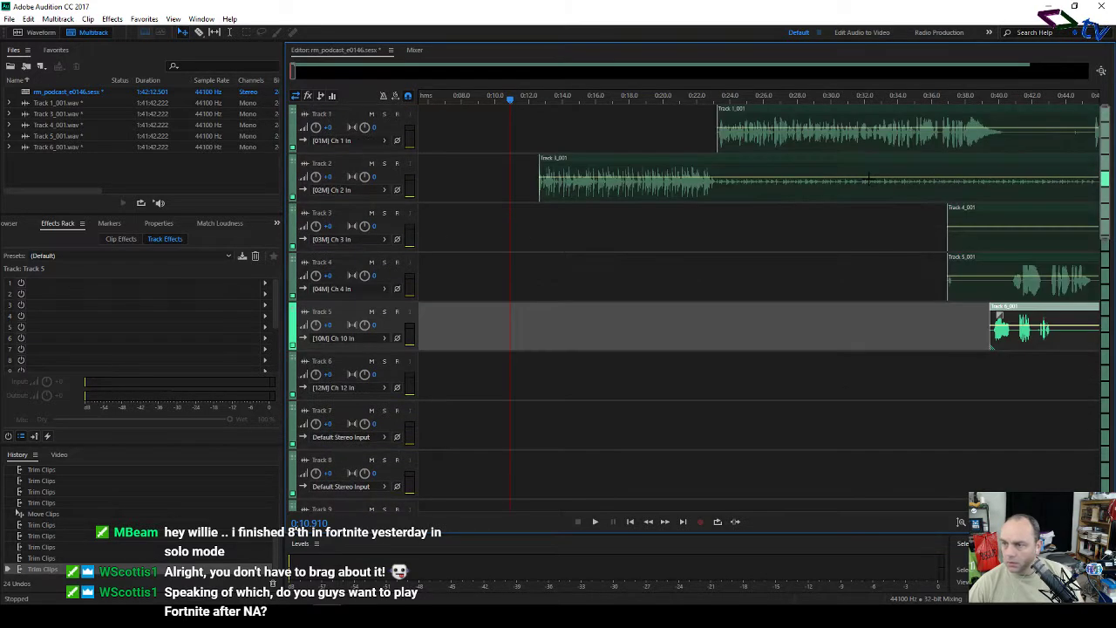
Step: Select all clips with Ctrl+A, shift them slightly earlier, and play from the session start
scroll(850, 95, down, 1)
scroll(850, 94, down, 2)
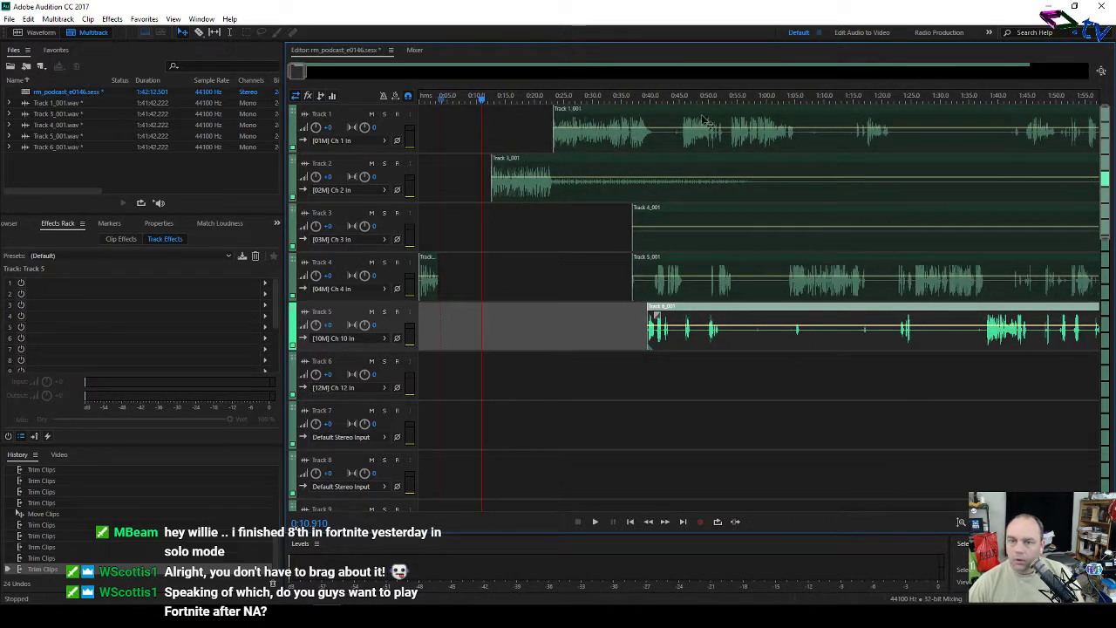
click(502, 122)
key(ctrl+a)
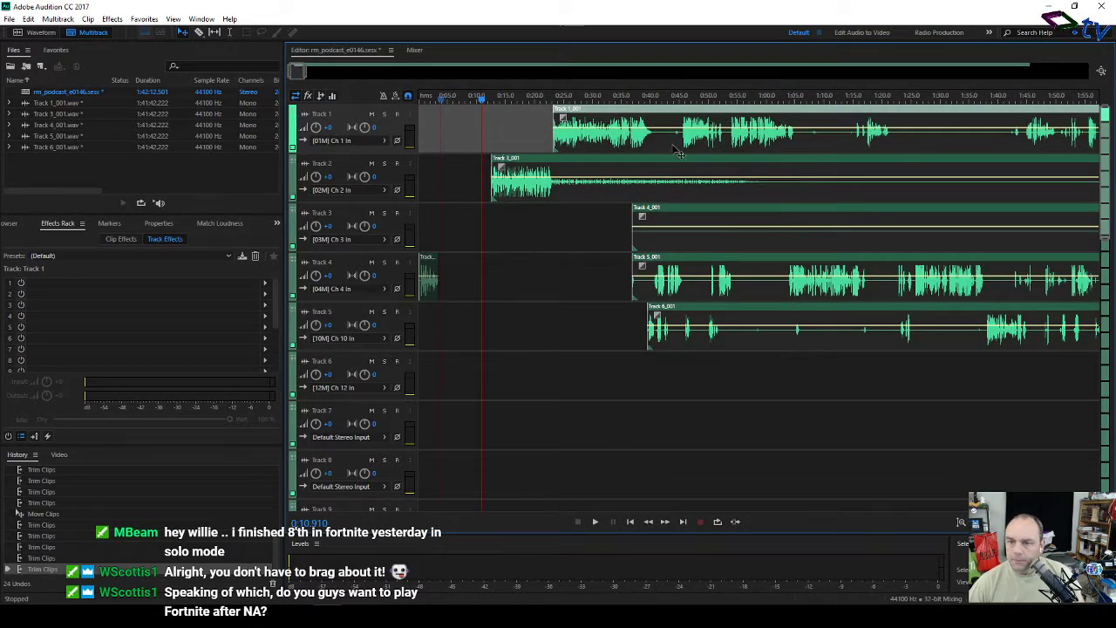
drag(641, 113, 588, 123)
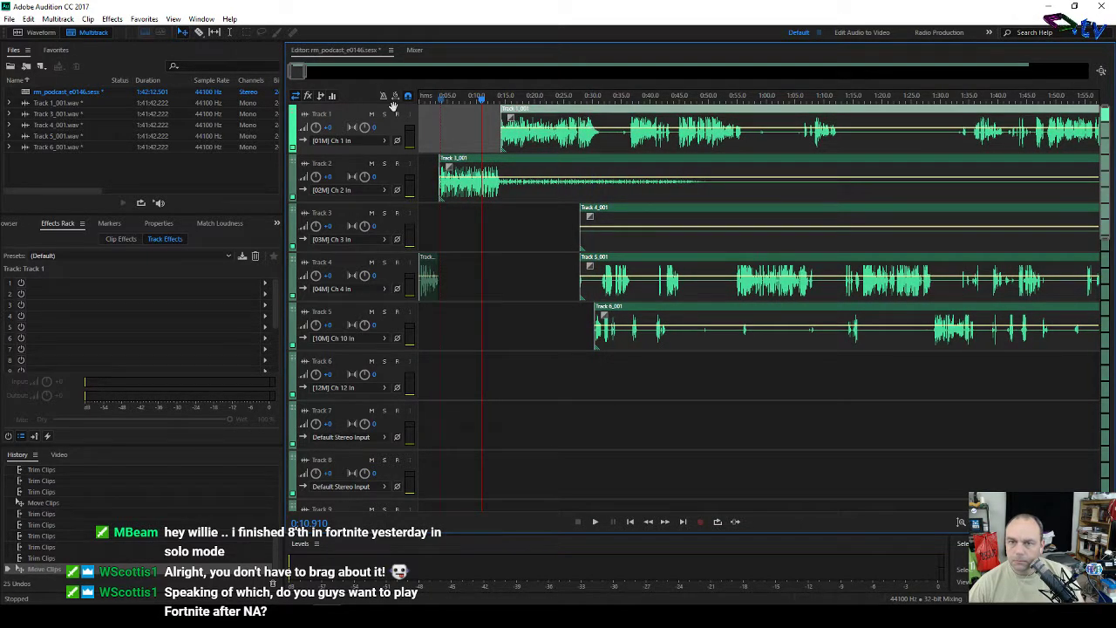
key(Home)
key(space)
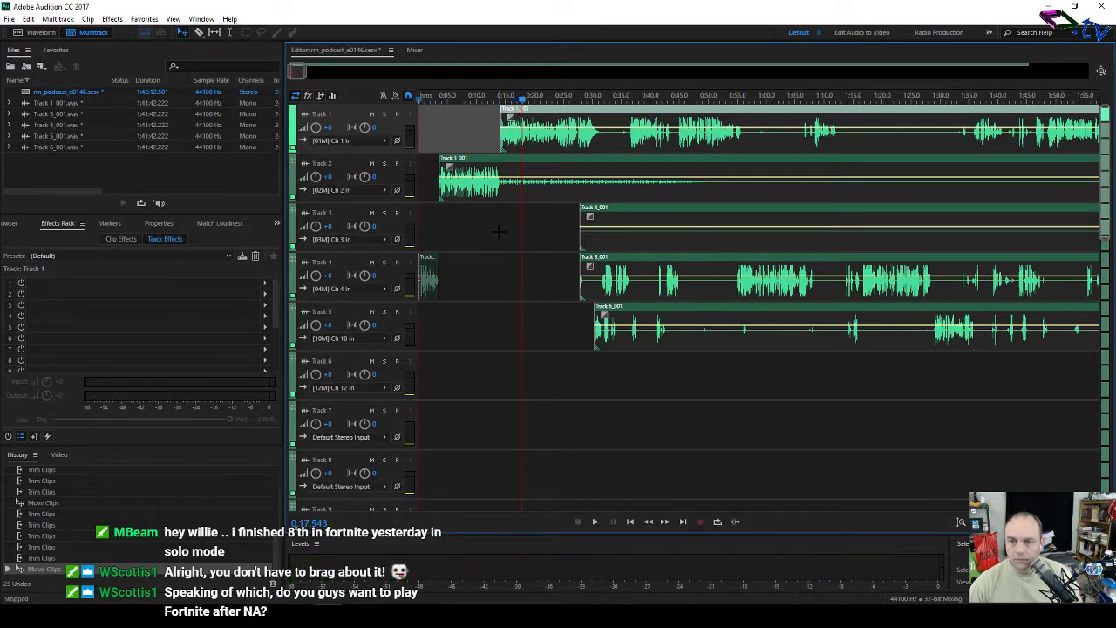
click(574, 99)
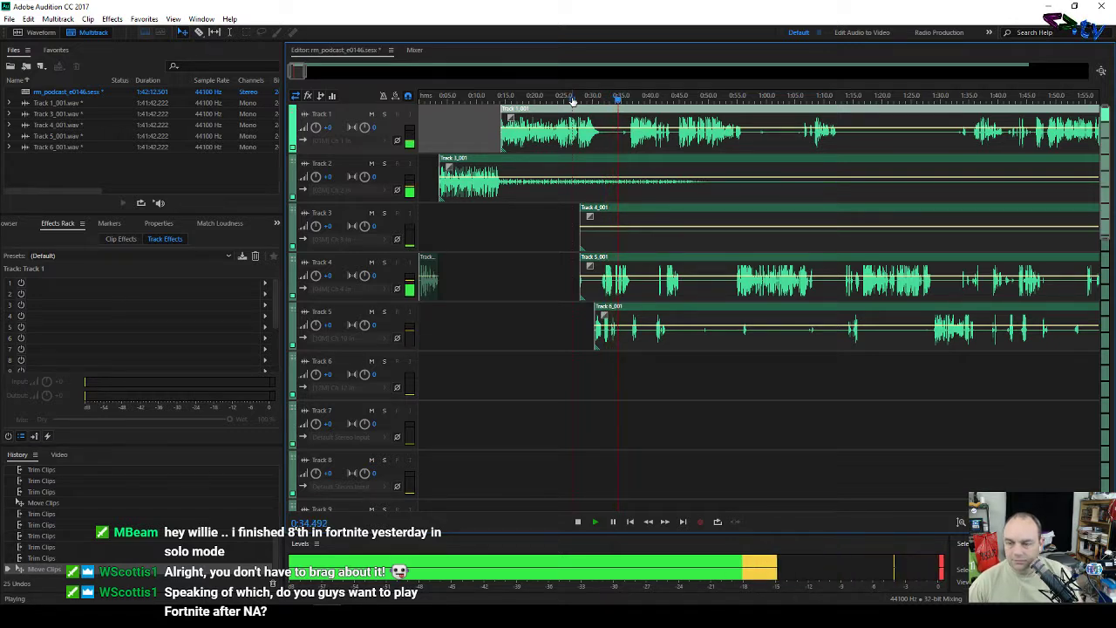
key(space)
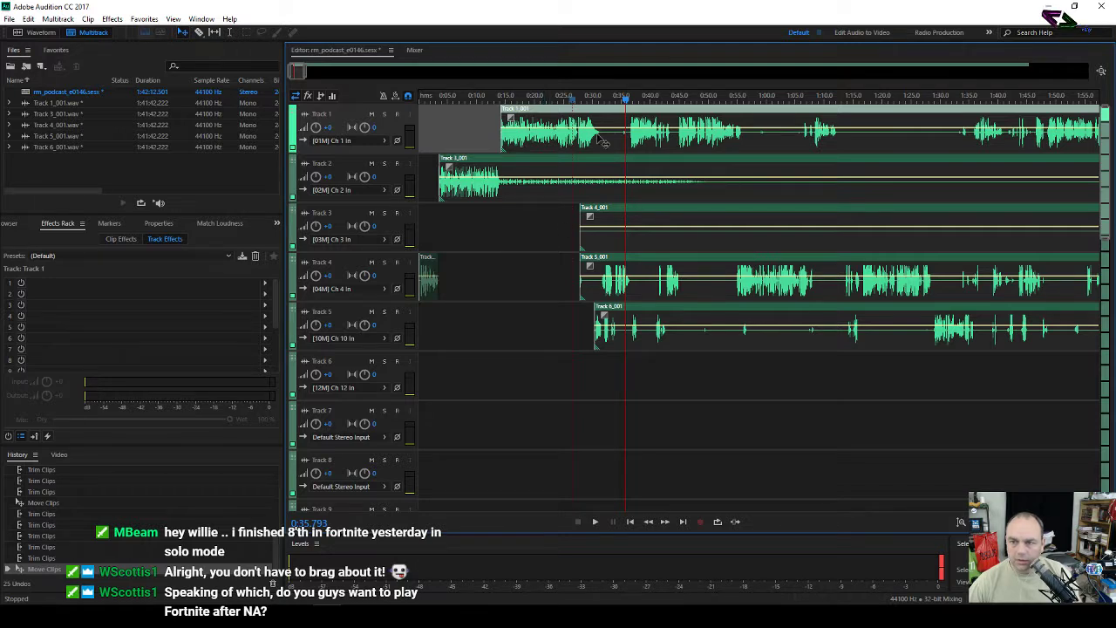
click(595, 98)
key(space)
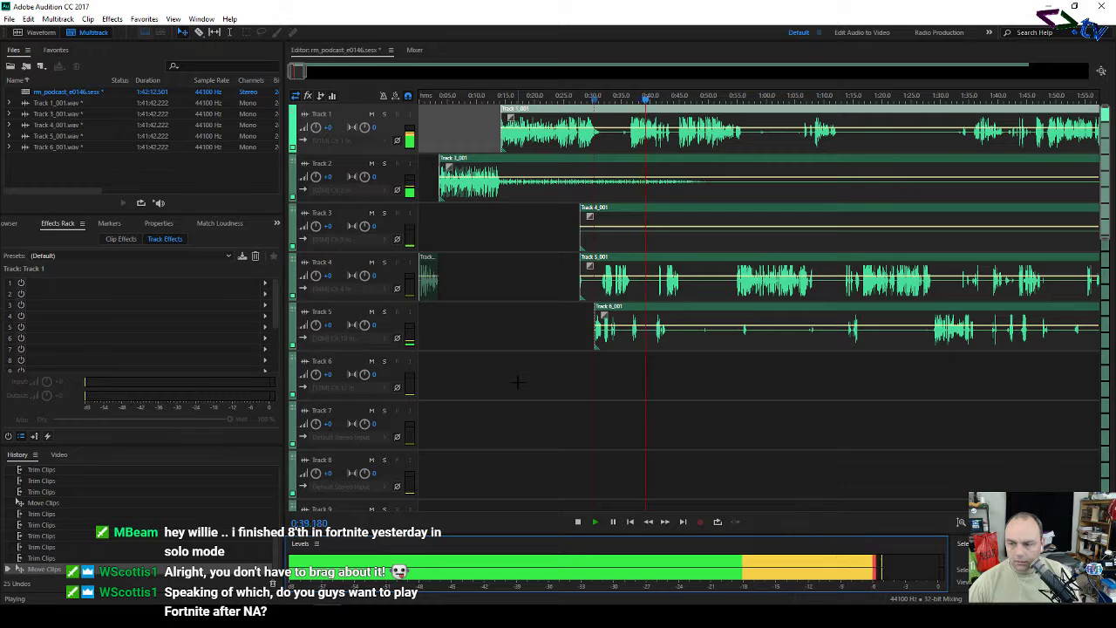
key(space)
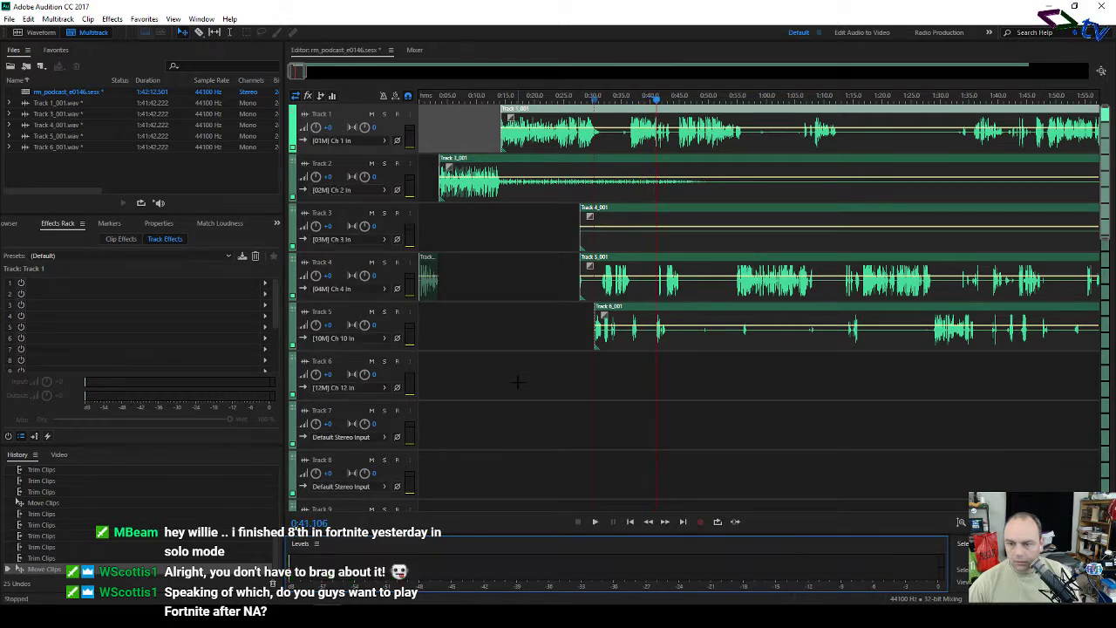
Step: Add a True Peak Hard Limiter to the Master track's effects rack, capping output at -1.0 dB
scroll(455, 365, down, 10)
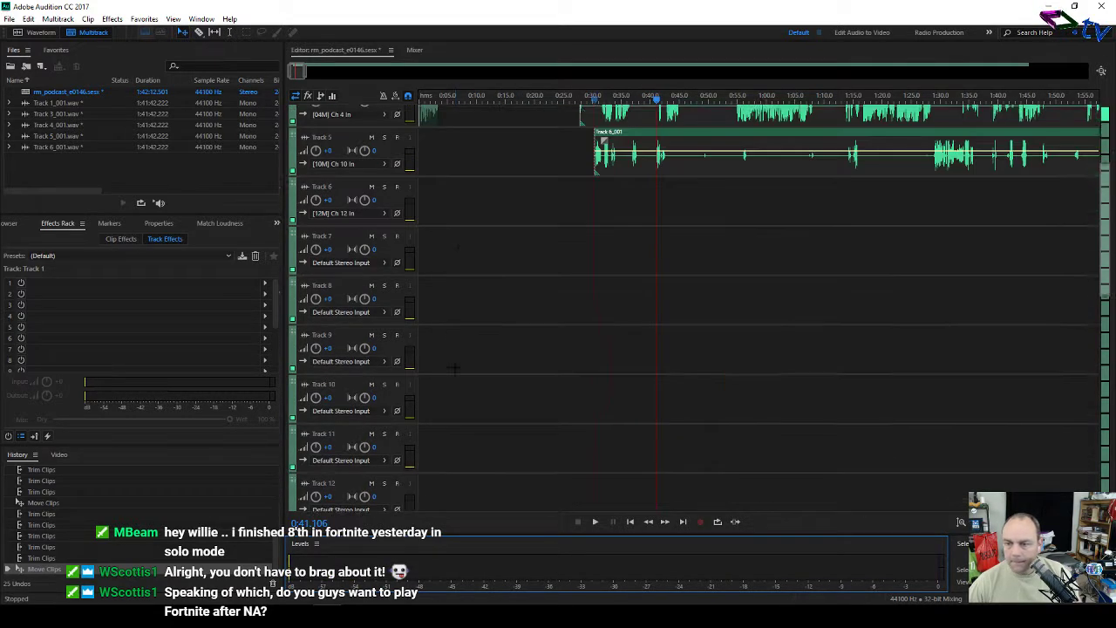
scroll(455, 367, up, 5)
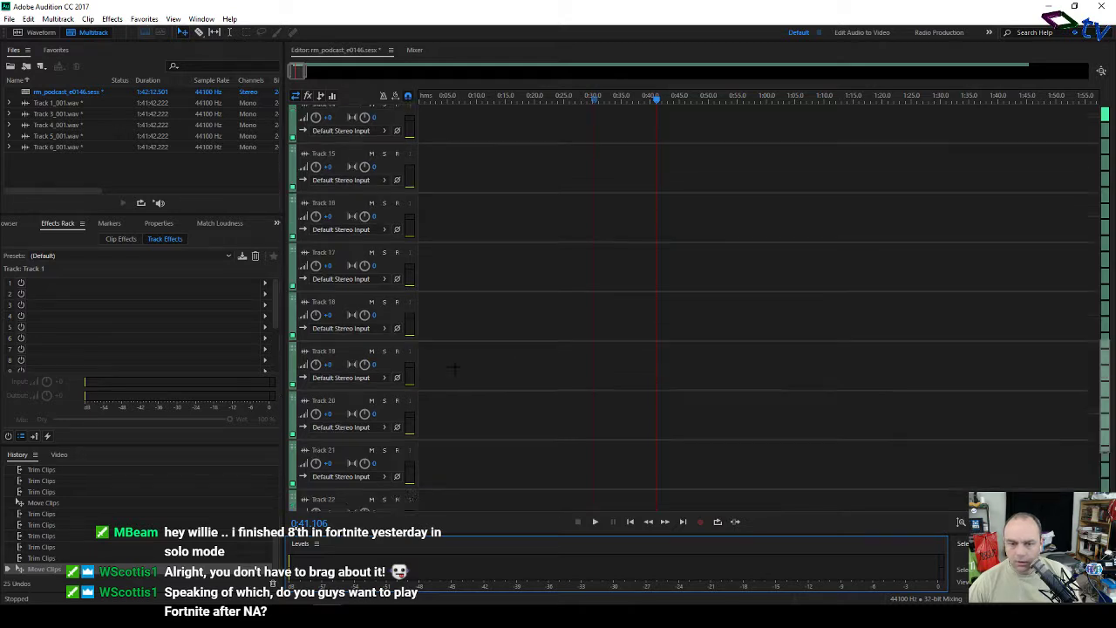
scroll(455, 367, down, 5)
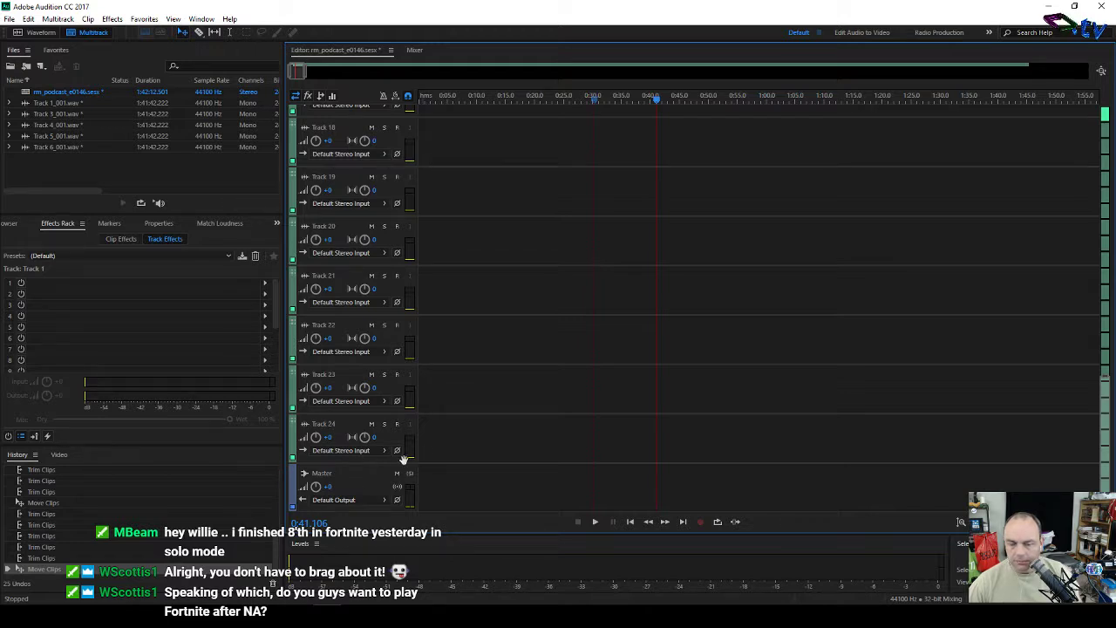
click(345, 476)
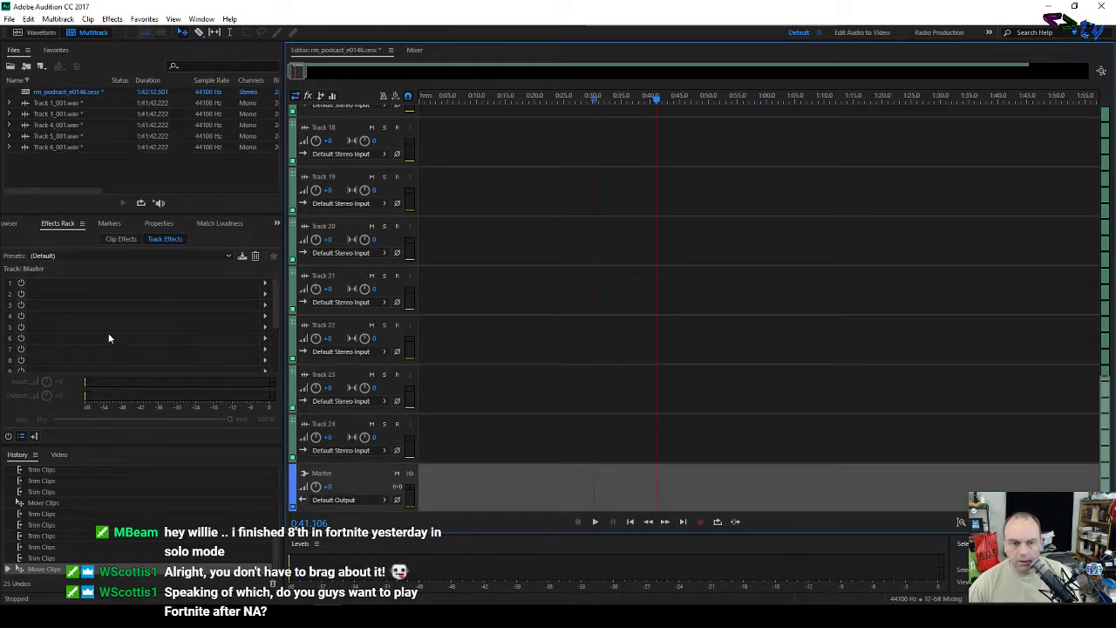
click(264, 284)
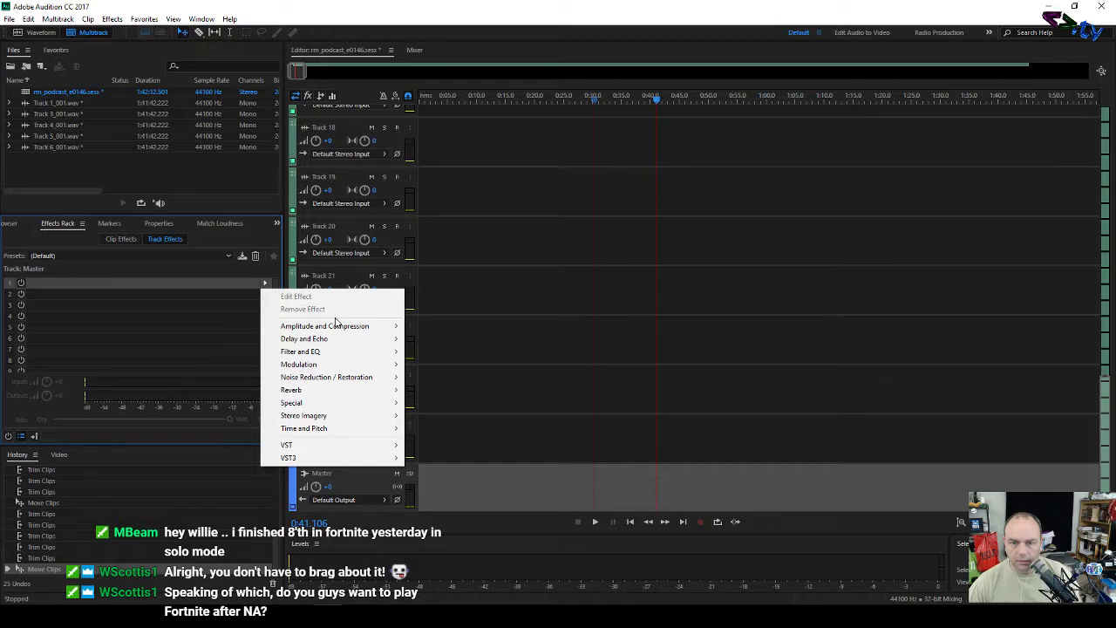
mouse_move(347, 328)
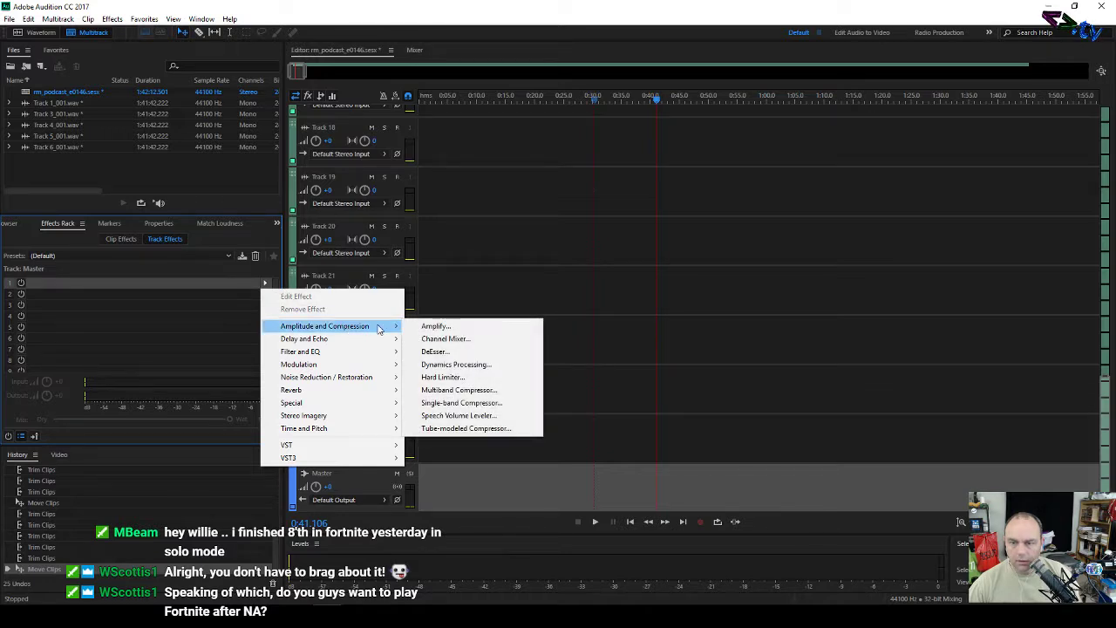
click(452, 377)
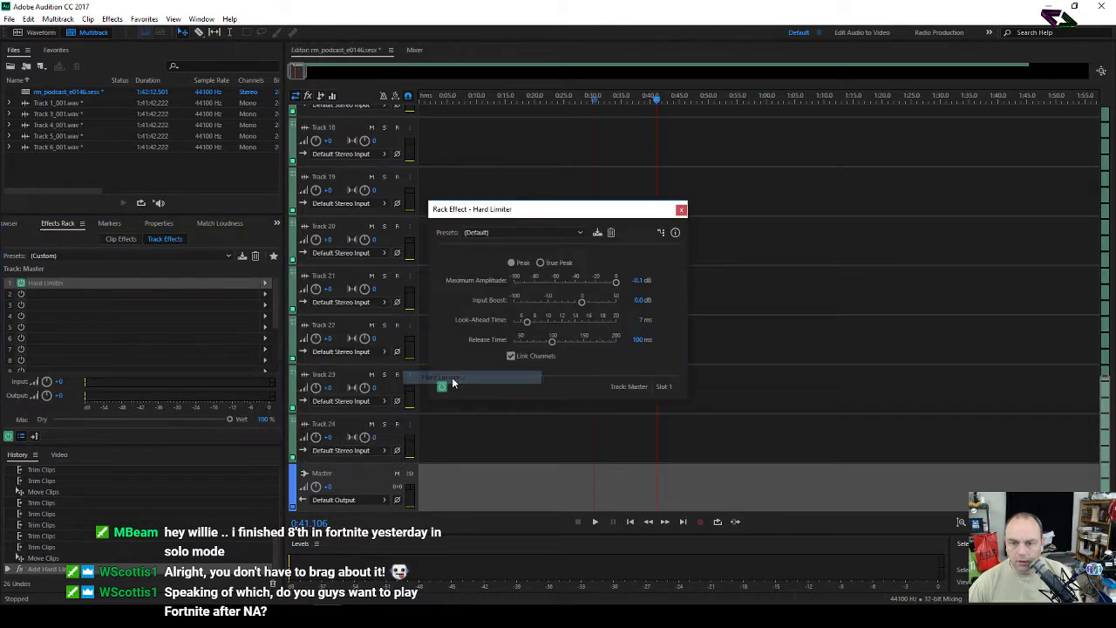
click(537, 232)
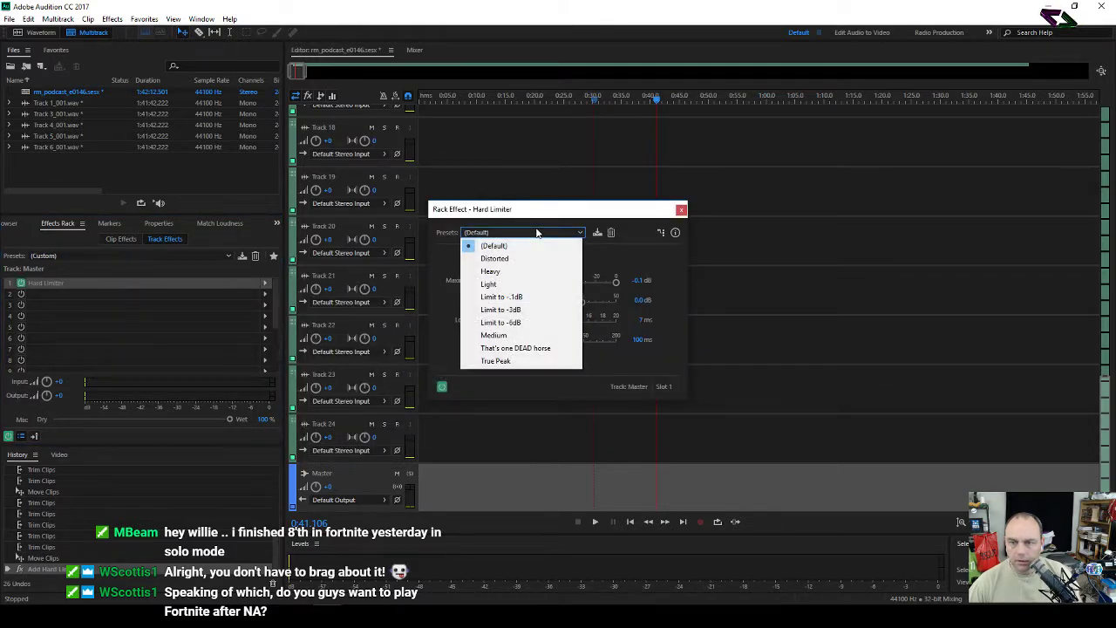
click(515, 361)
click(540, 264)
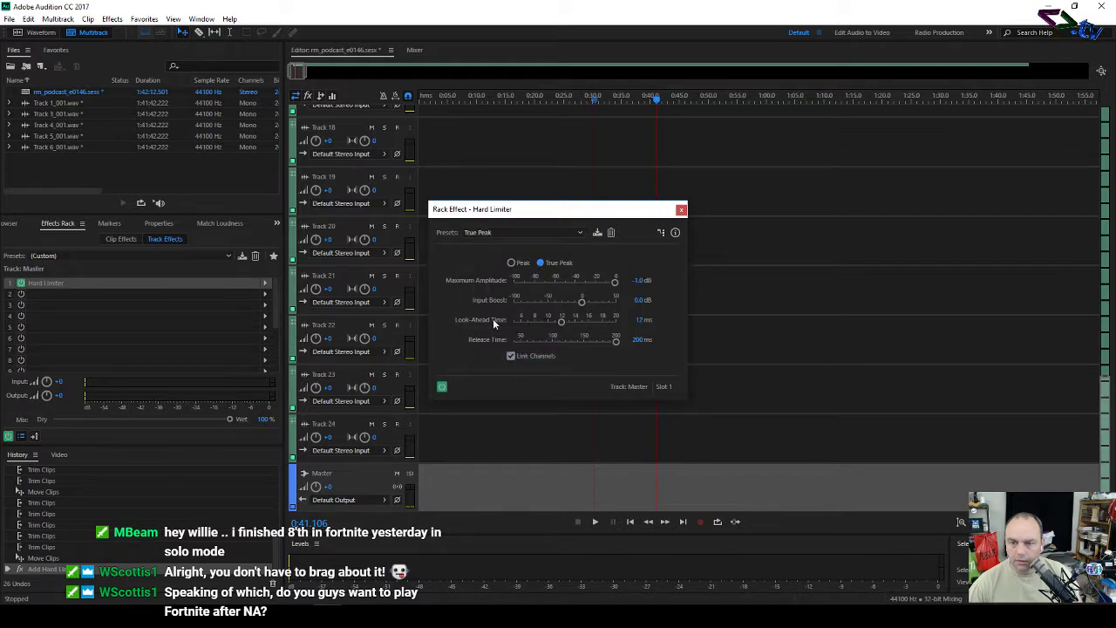
click(681, 210)
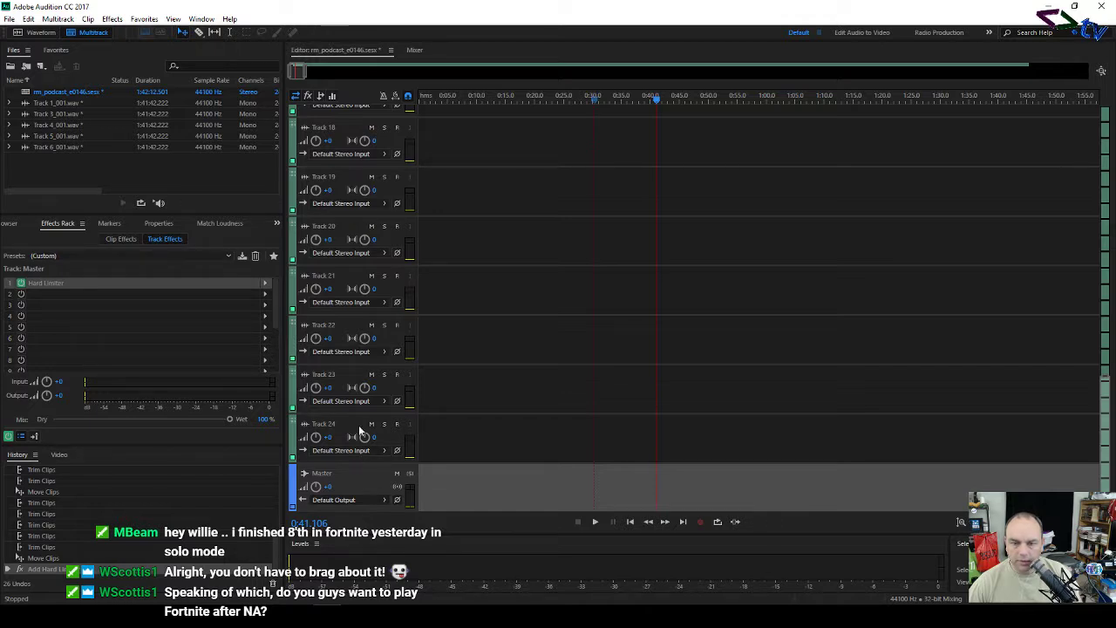
scroll(431, 320, up, 10)
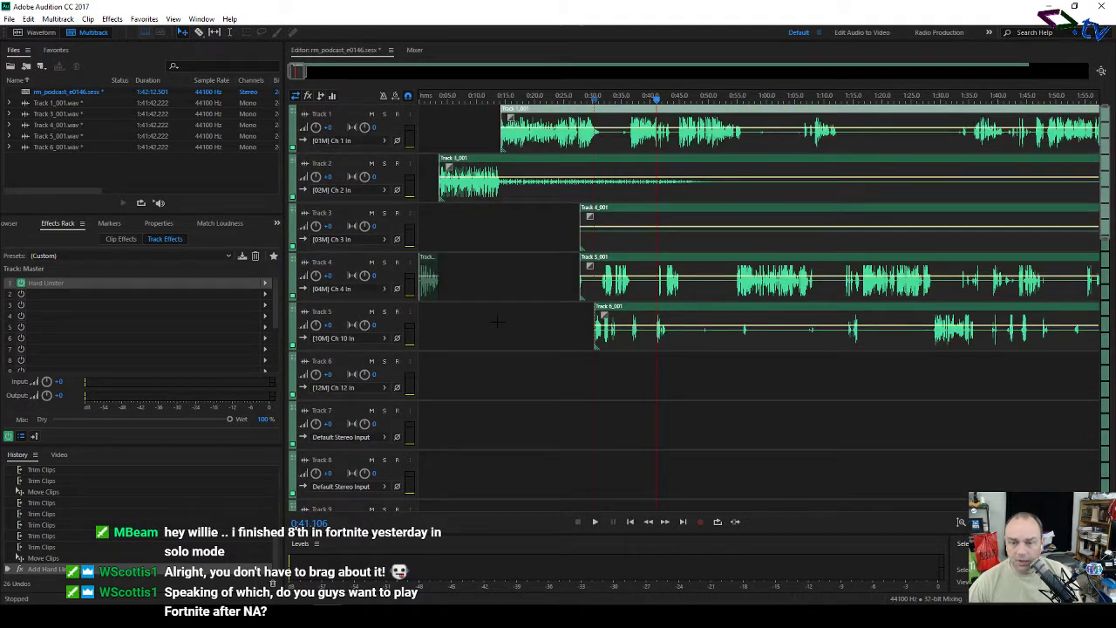
Step: Open the Track 1_001.wav clip in the Waveform editor and add Dynamics Processing using the Podcast preset
click(511, 253)
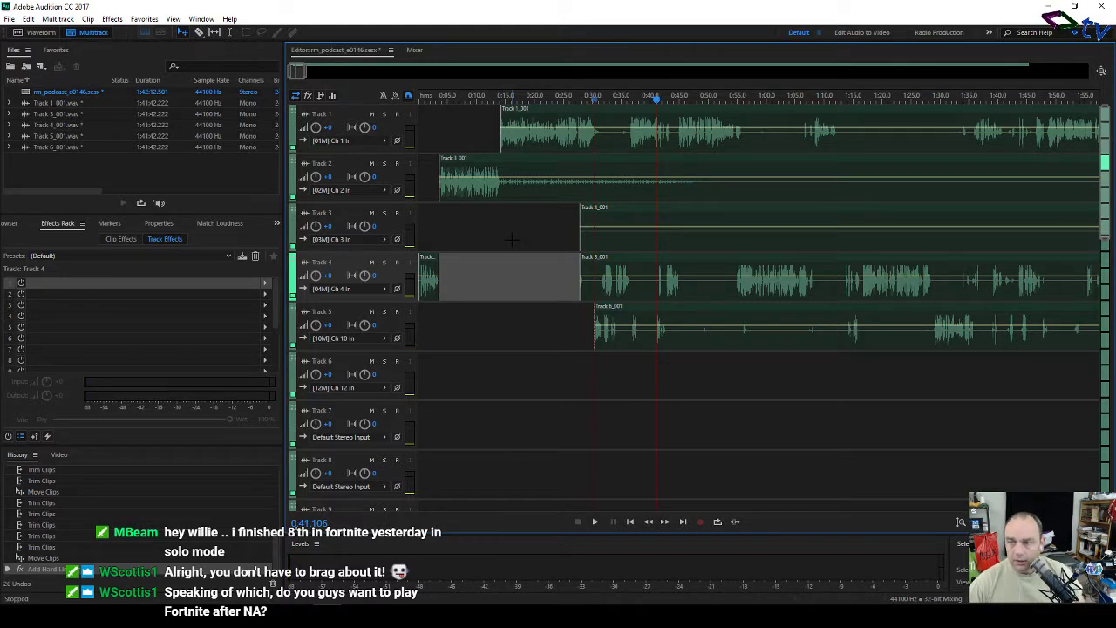
double_click(609, 120)
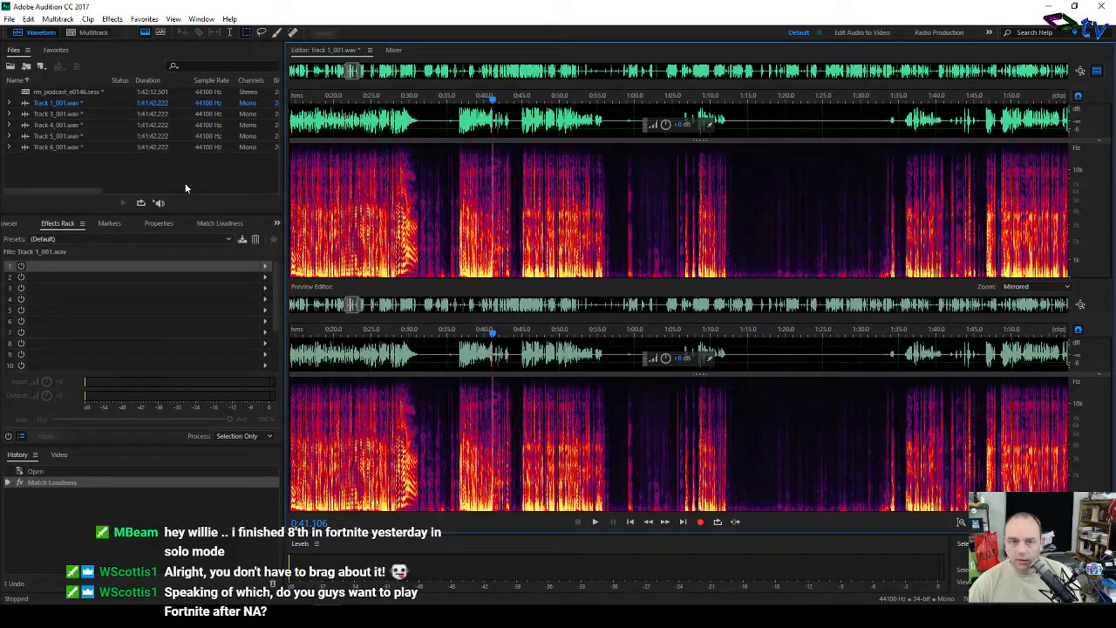
click(265, 269)
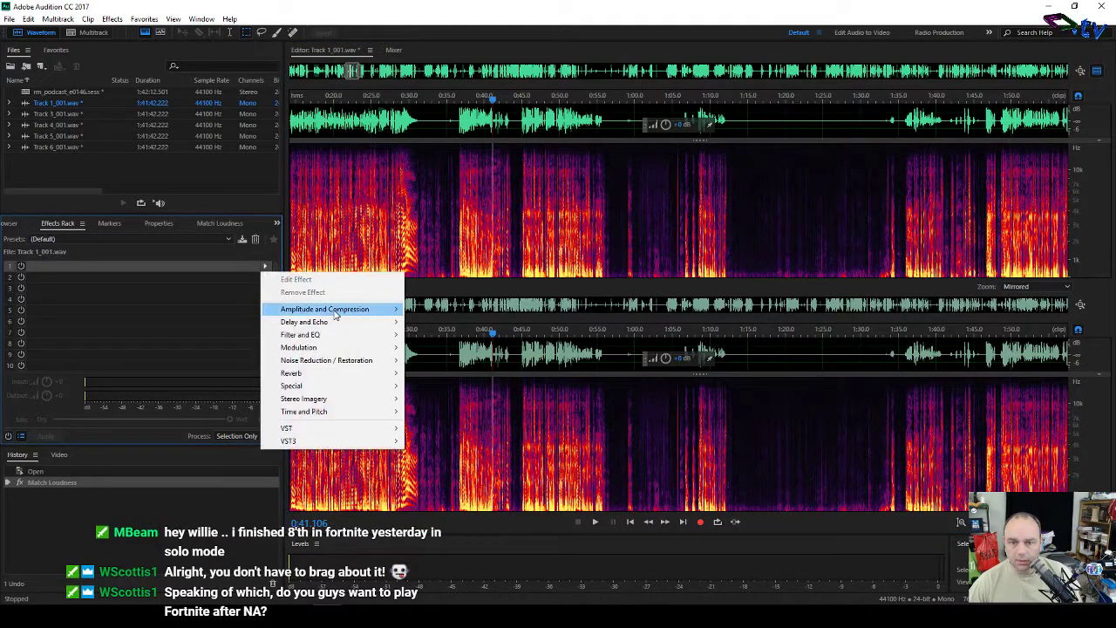
mouse_move(337, 311)
click(469, 347)
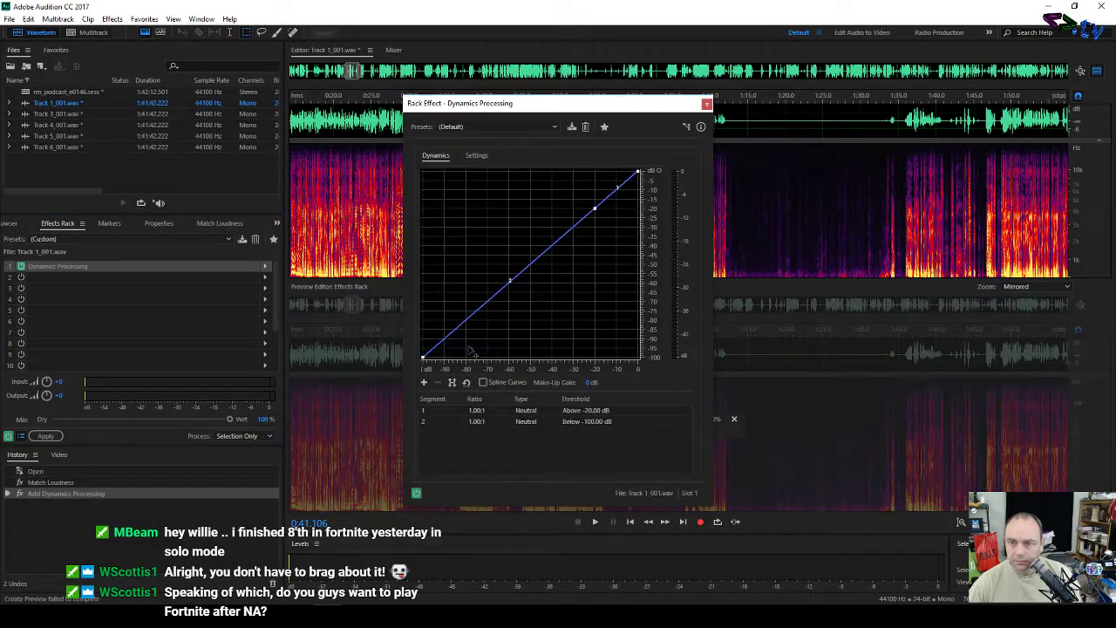
click(535, 128)
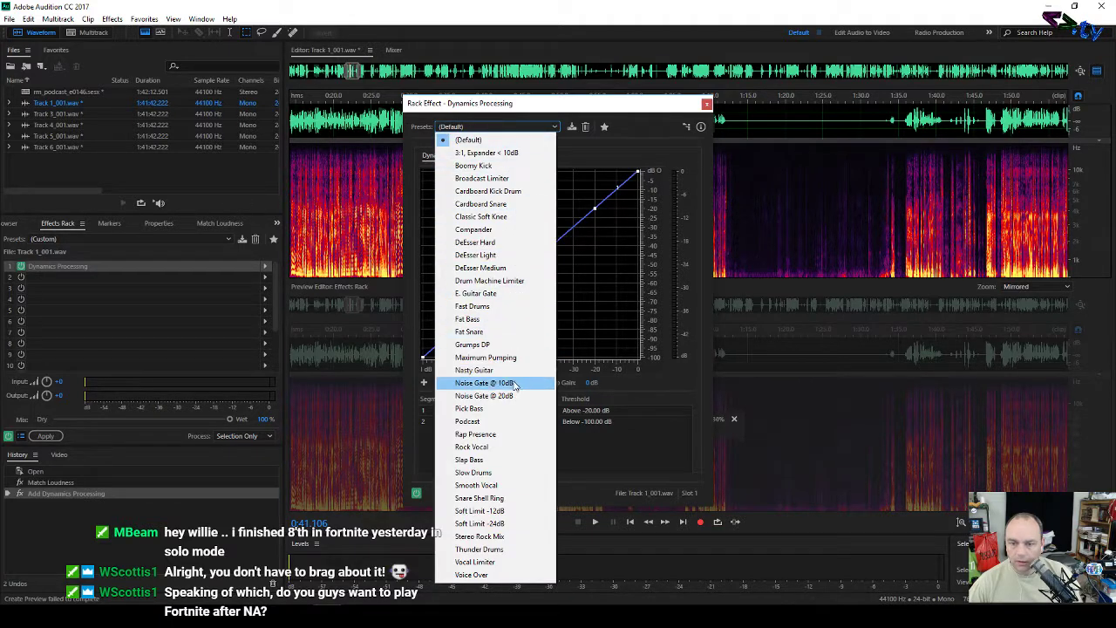
click(493, 422)
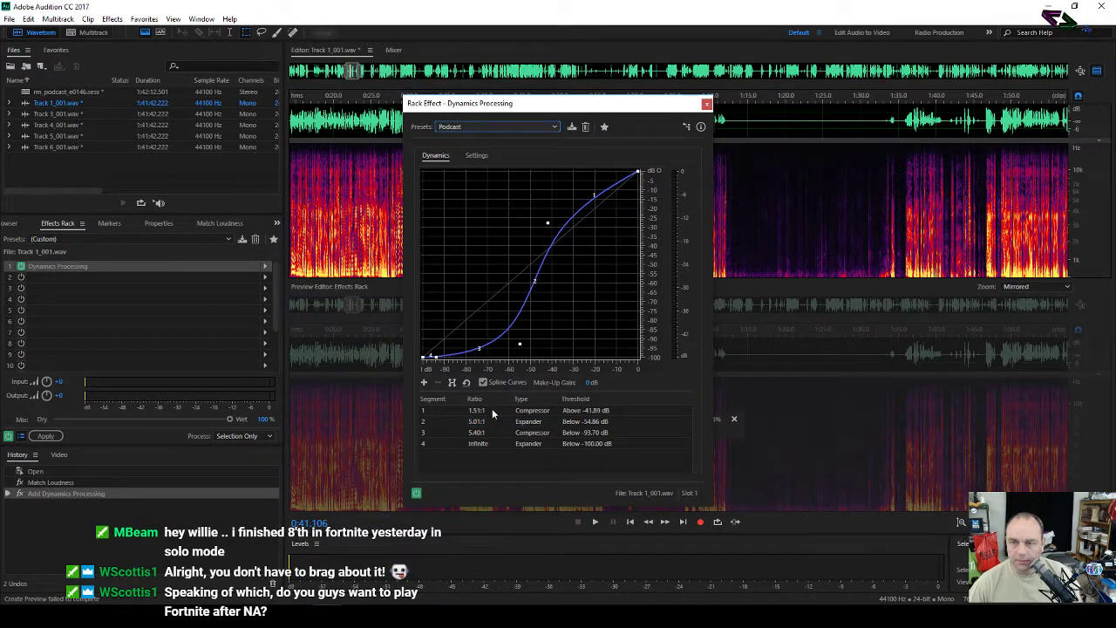
click(706, 105)
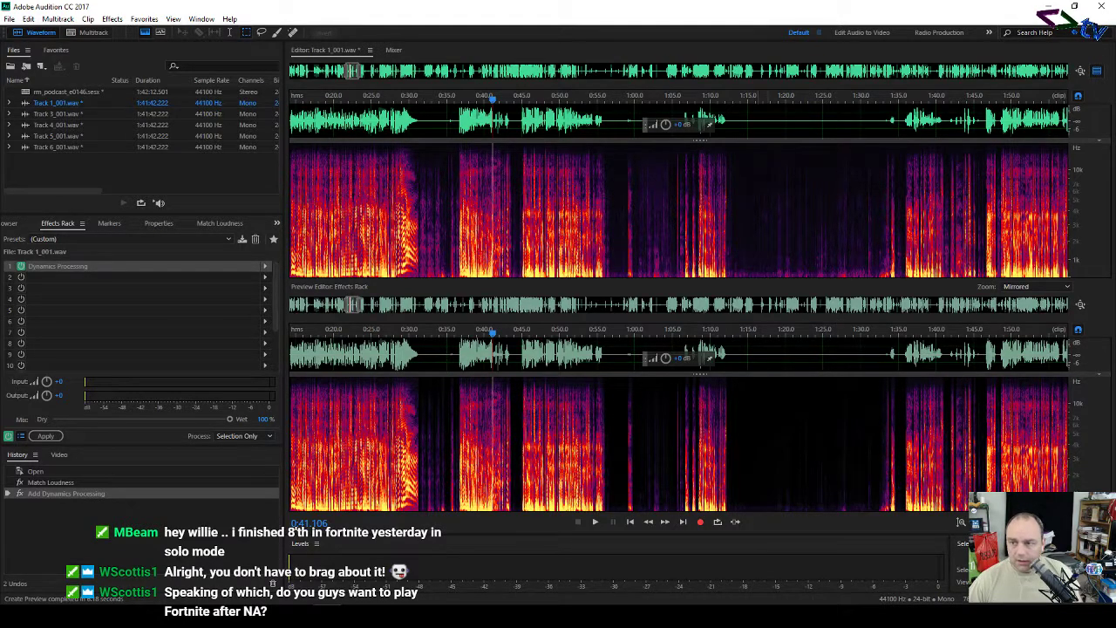
drag(759, 170, 860, 258)
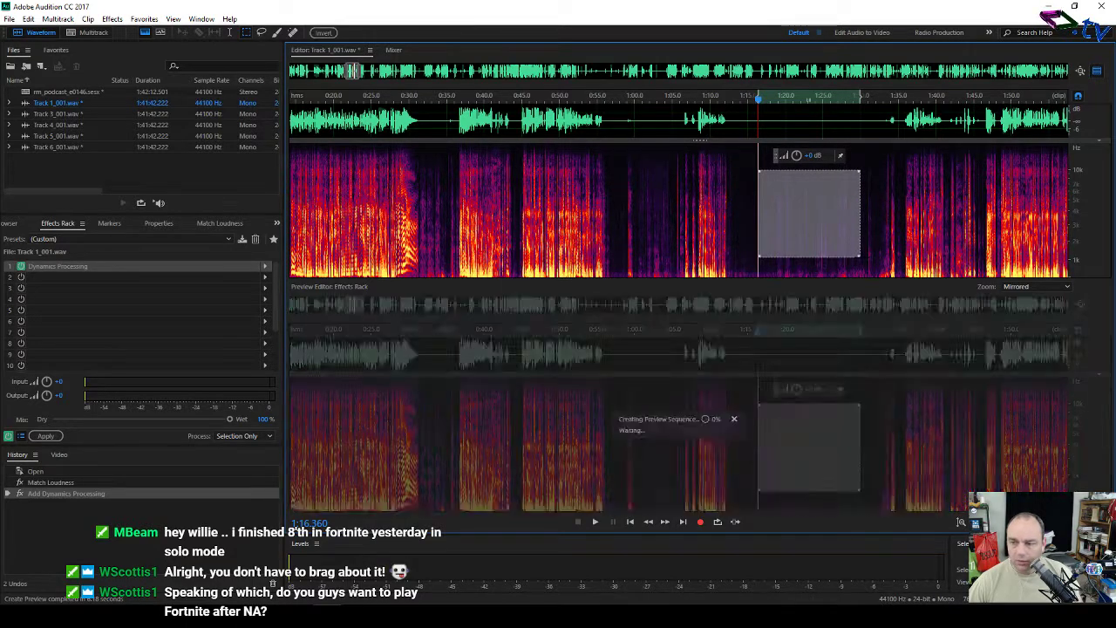
click(823, 218)
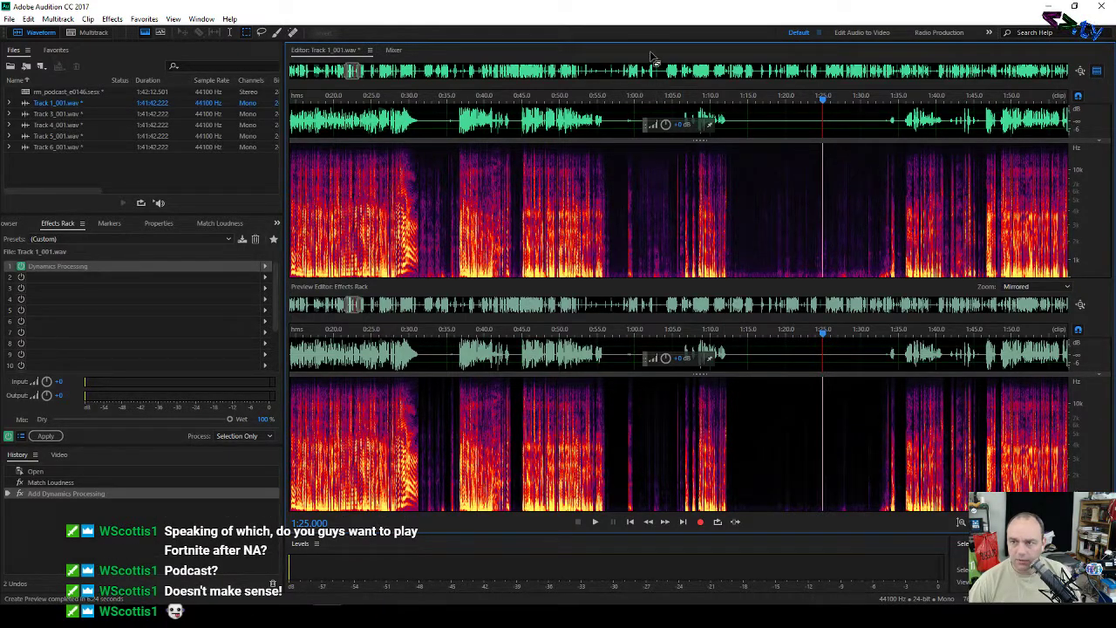
click(646, 100)
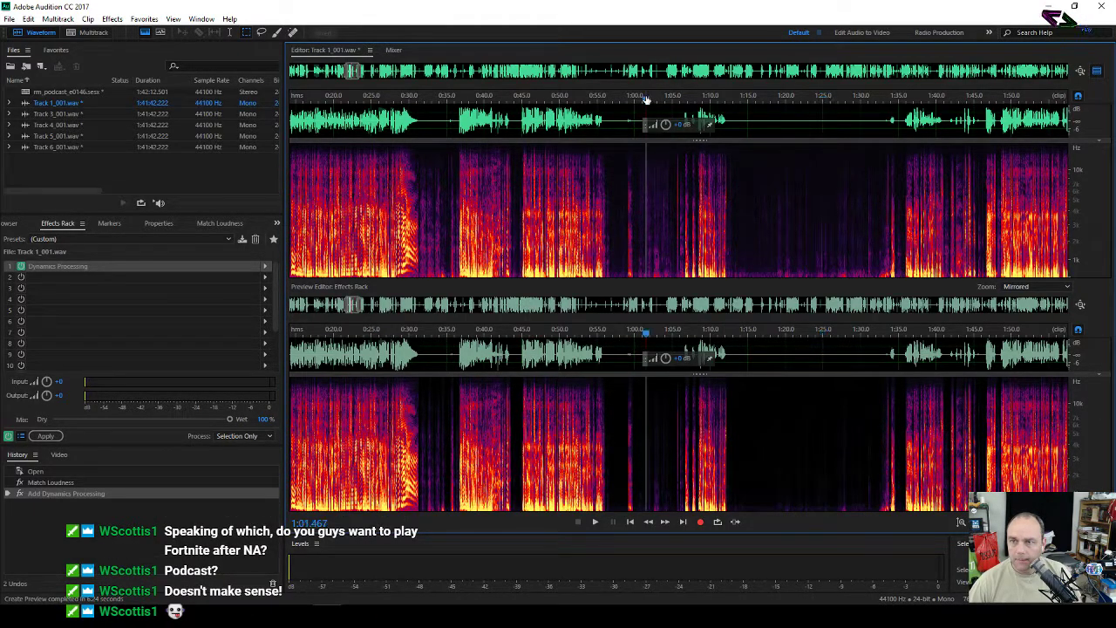
key(space)
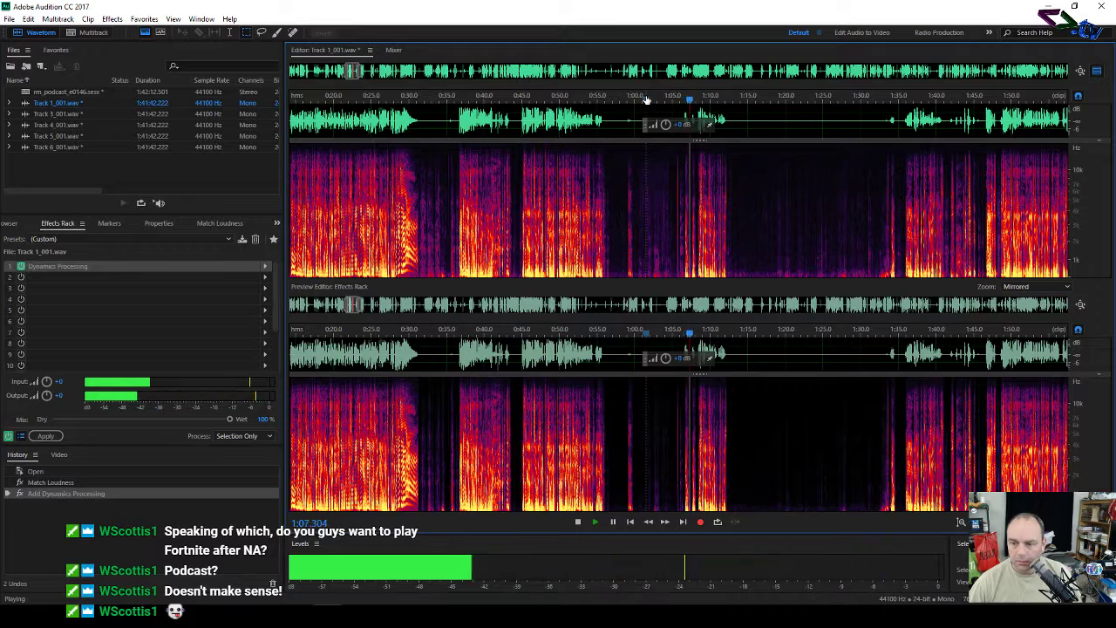
key(space)
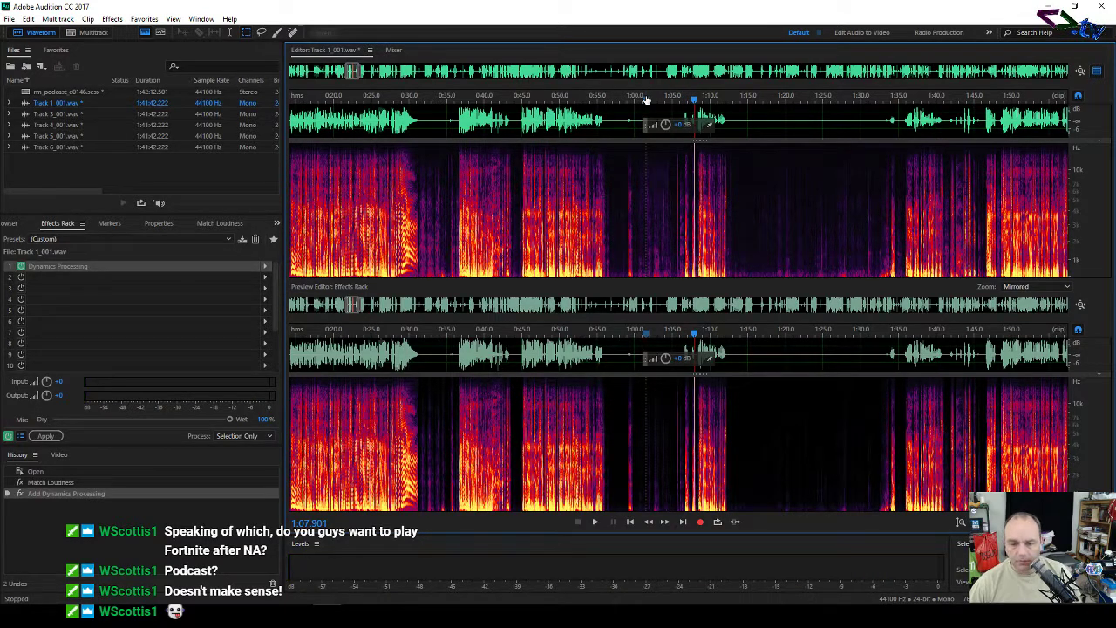
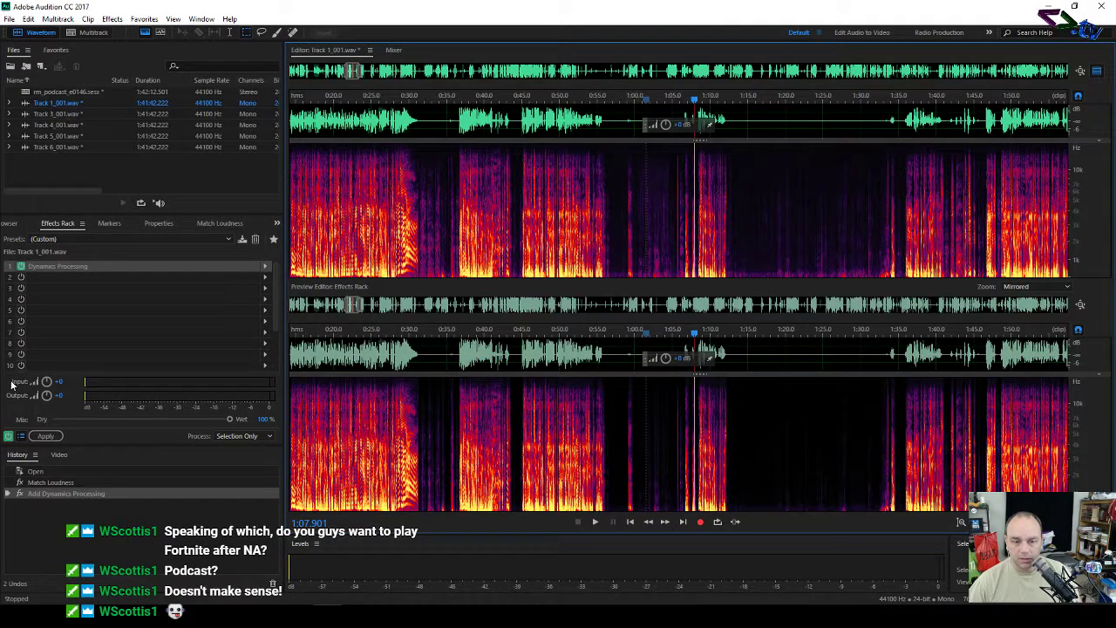
Step: Commit the Podcast Dynamics Processing to Track 1_001.wav and bring up the rm_podcast_e0146 folder
click(47, 436)
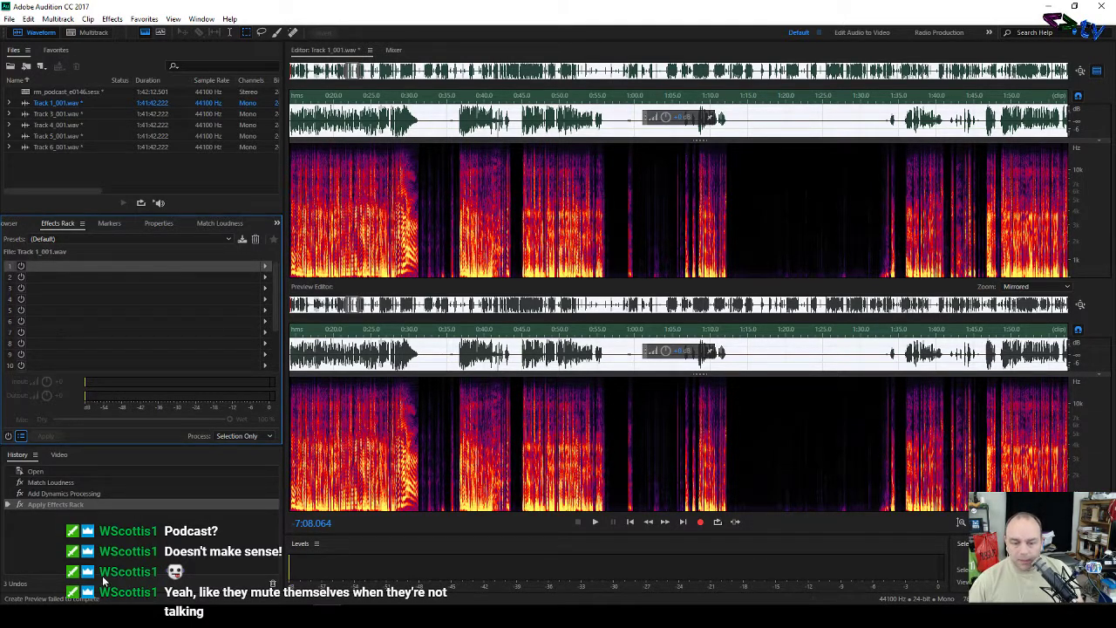
click(108, 615)
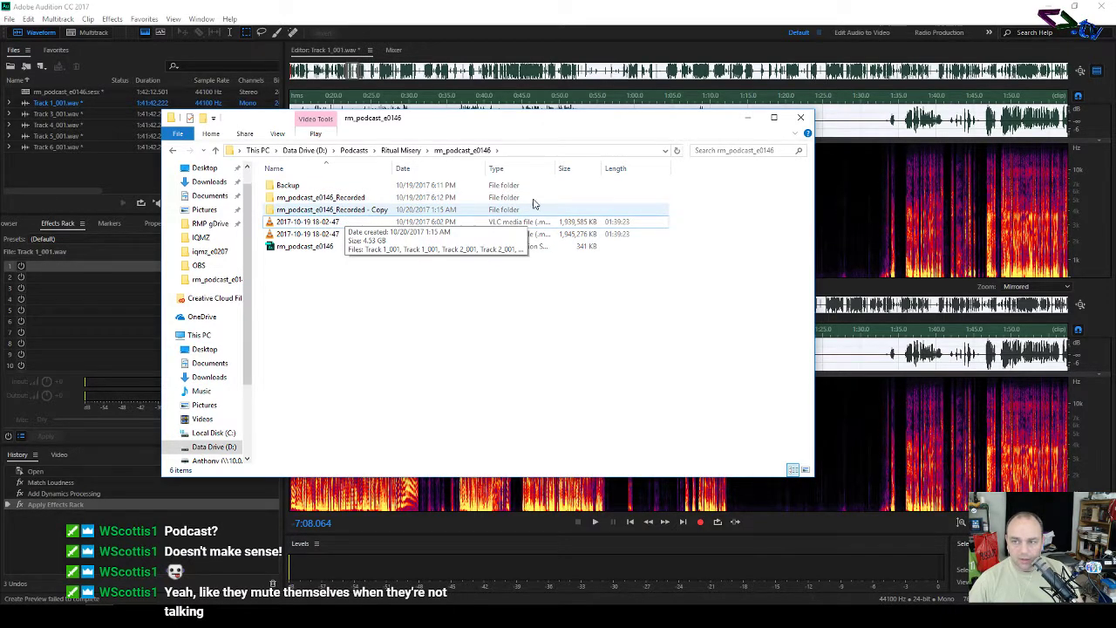
Step: Minimize the rm_podcast_e0146 folder window and select Track 3_001.wav in Audition's Files panel
click(747, 117)
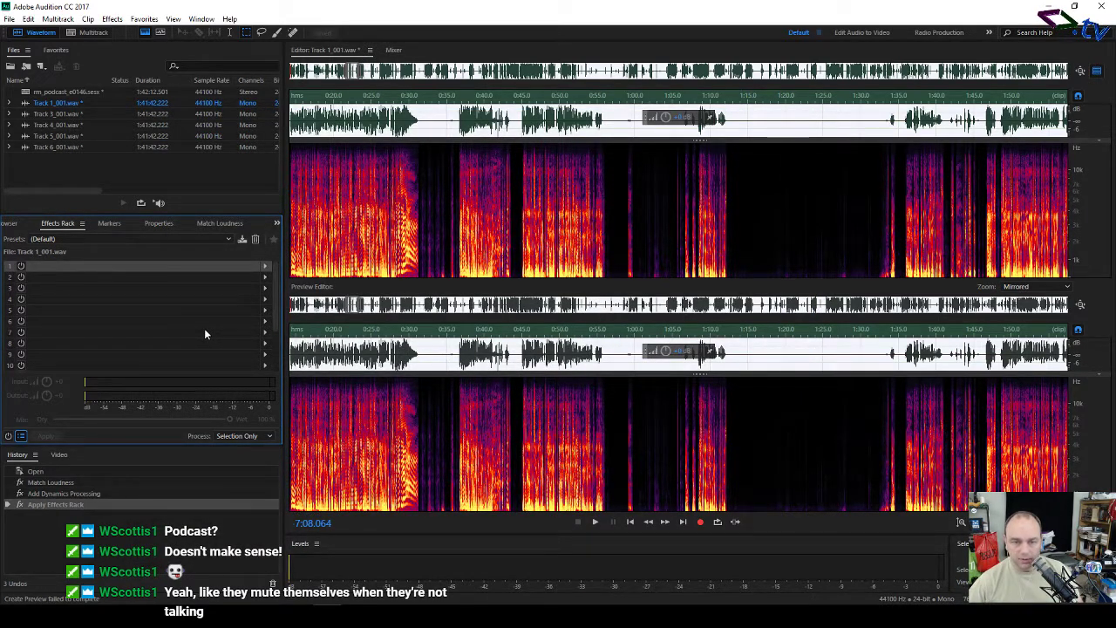
click(74, 117)
Step: Open Track 3_001.wav, then Track 4_001.wav, and listen to Track 4 from around 1:12:00
double_click(74, 117)
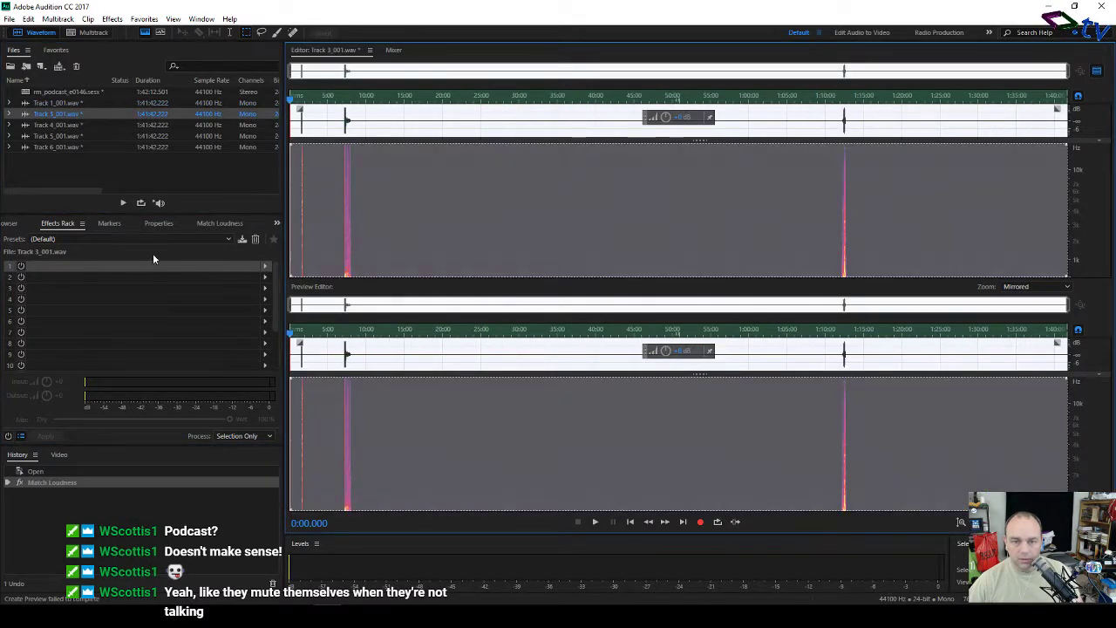
click(429, 166)
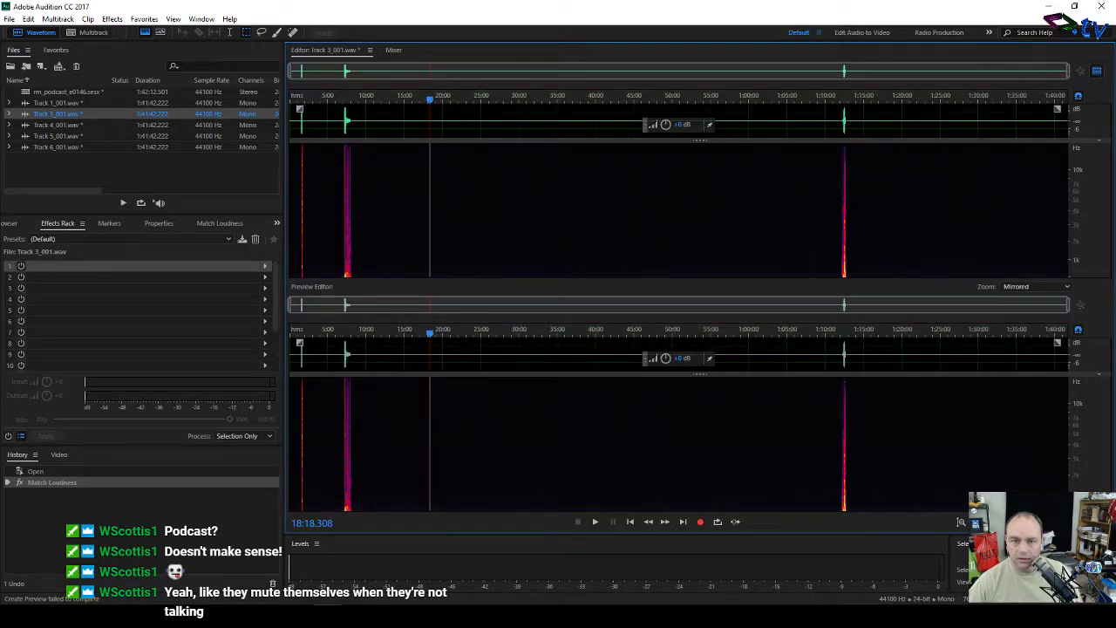
double_click(55, 127)
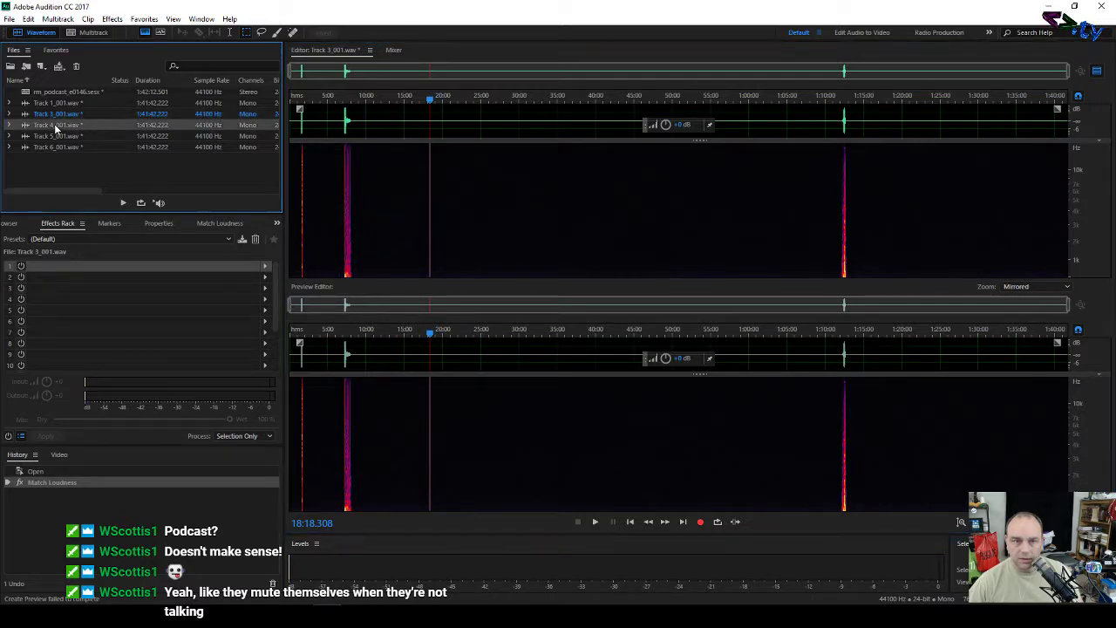
click(382, 178)
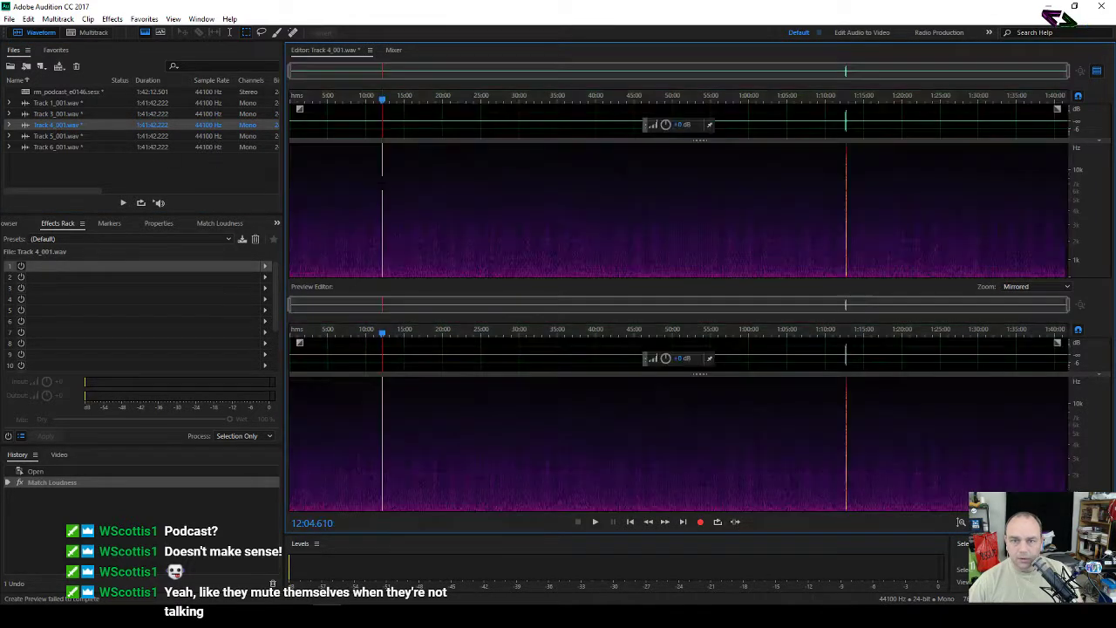
click(844, 99)
key(space)
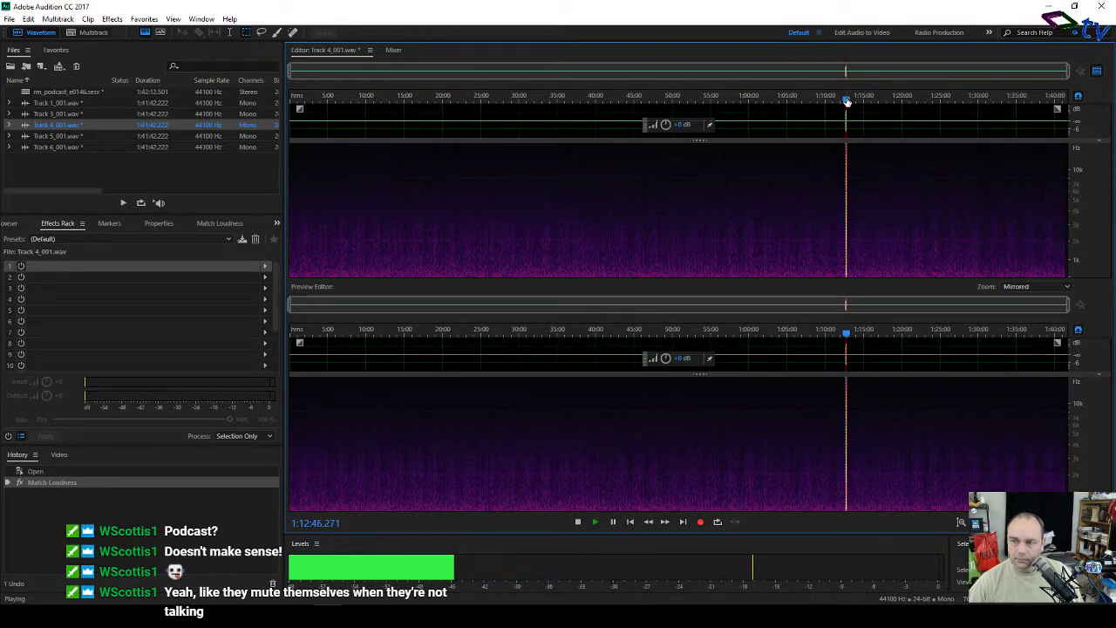
key(space)
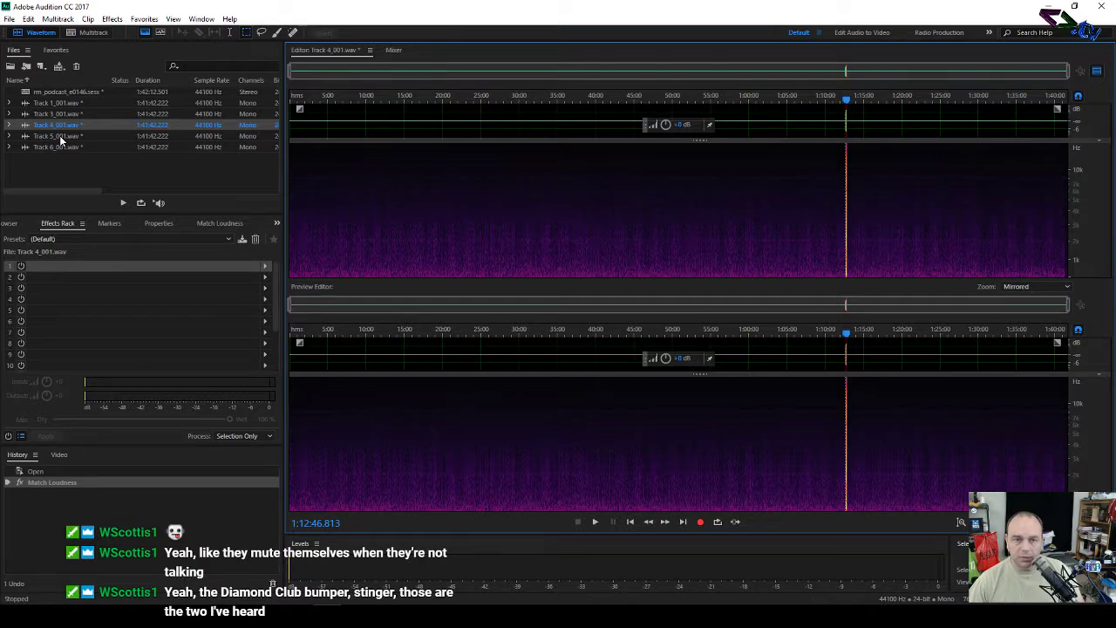
Step: Open Track 5_001.wav, add Dynamics Processing with the Podcast preset in rack slot 1, and apply it
double_click(60, 137)
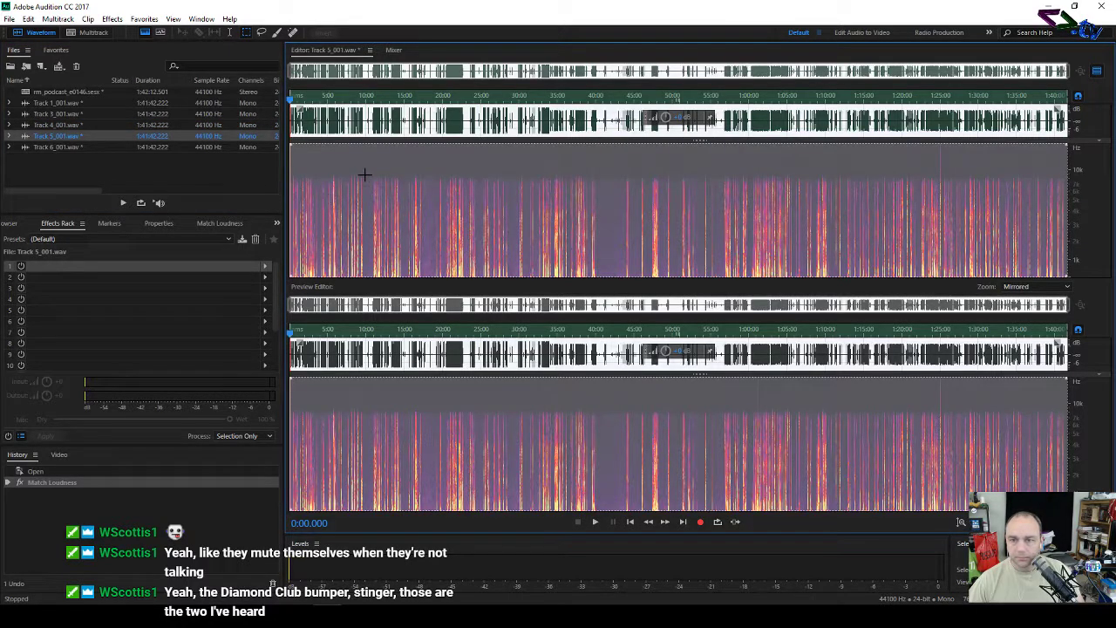
click(370, 154)
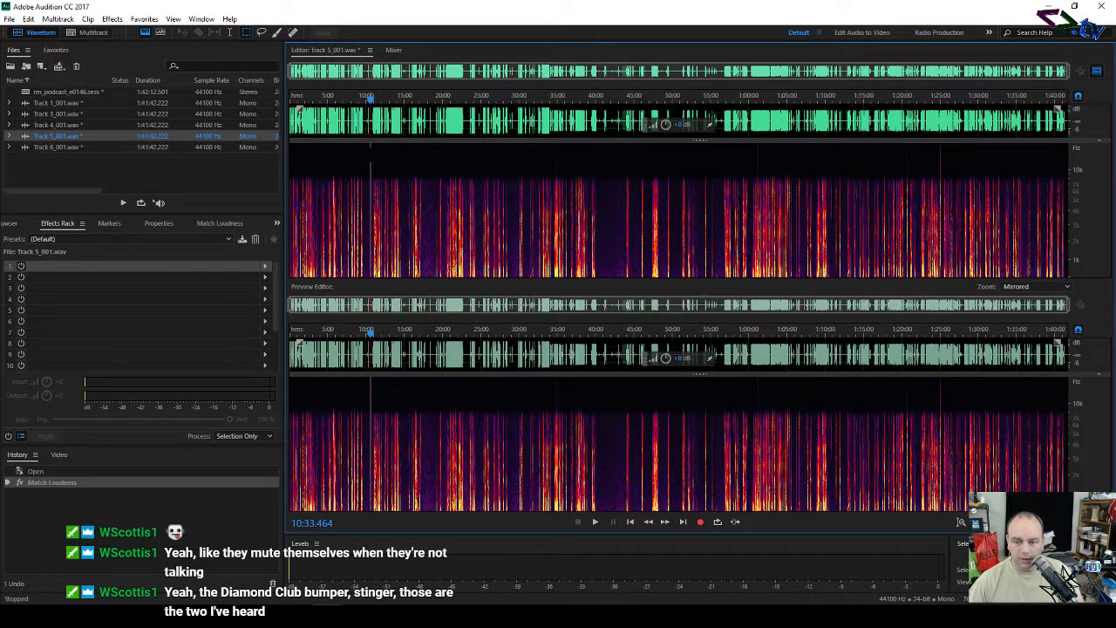
click(266, 266)
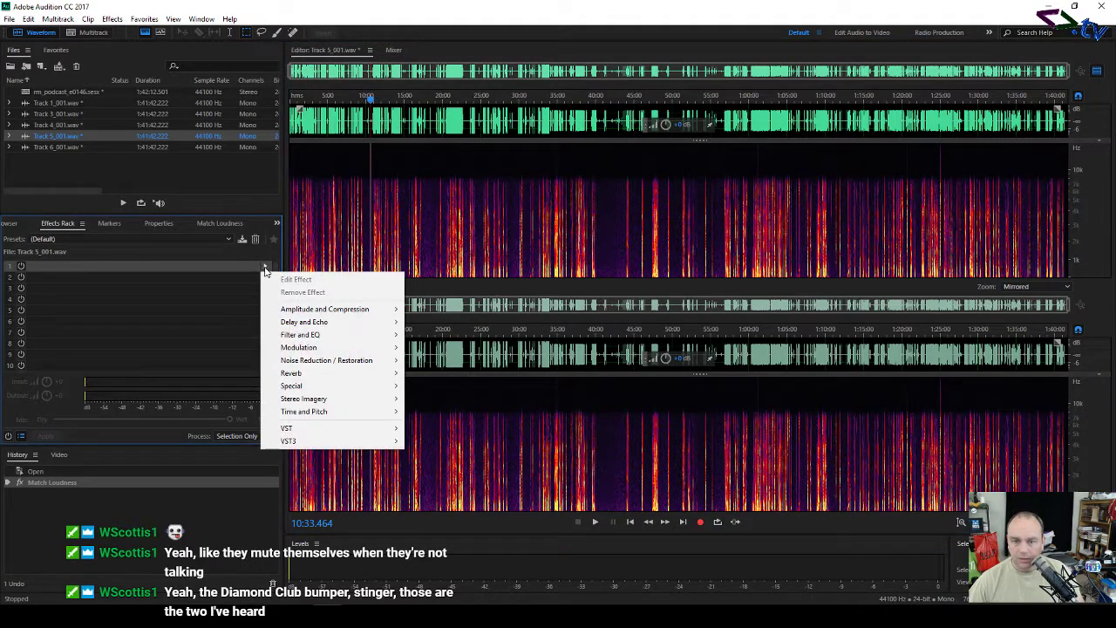
mouse_move(367, 309)
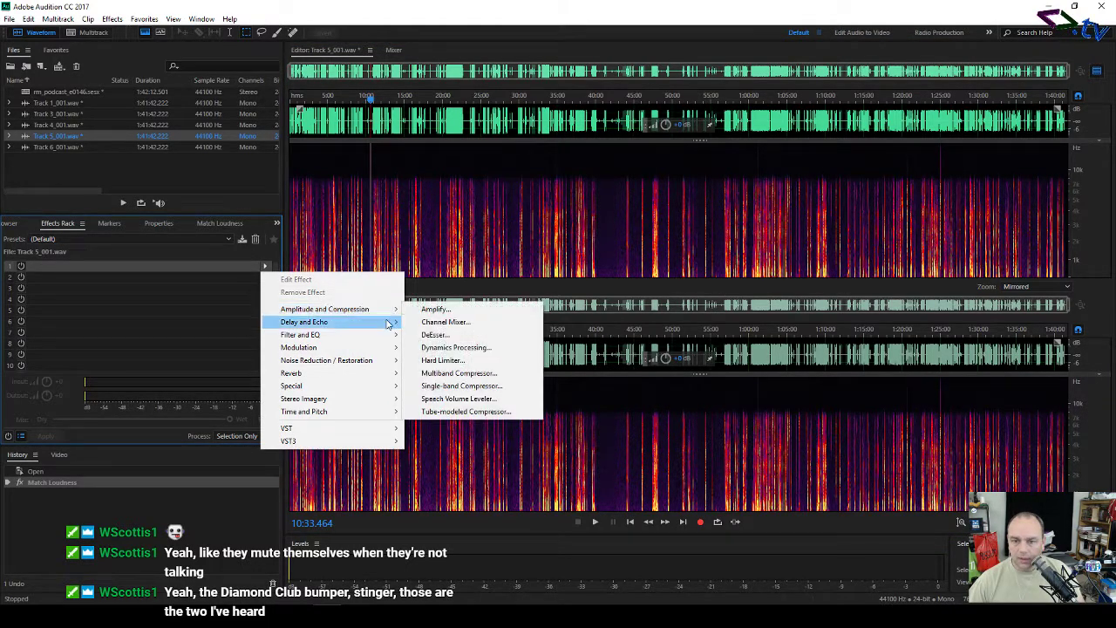
click(458, 348)
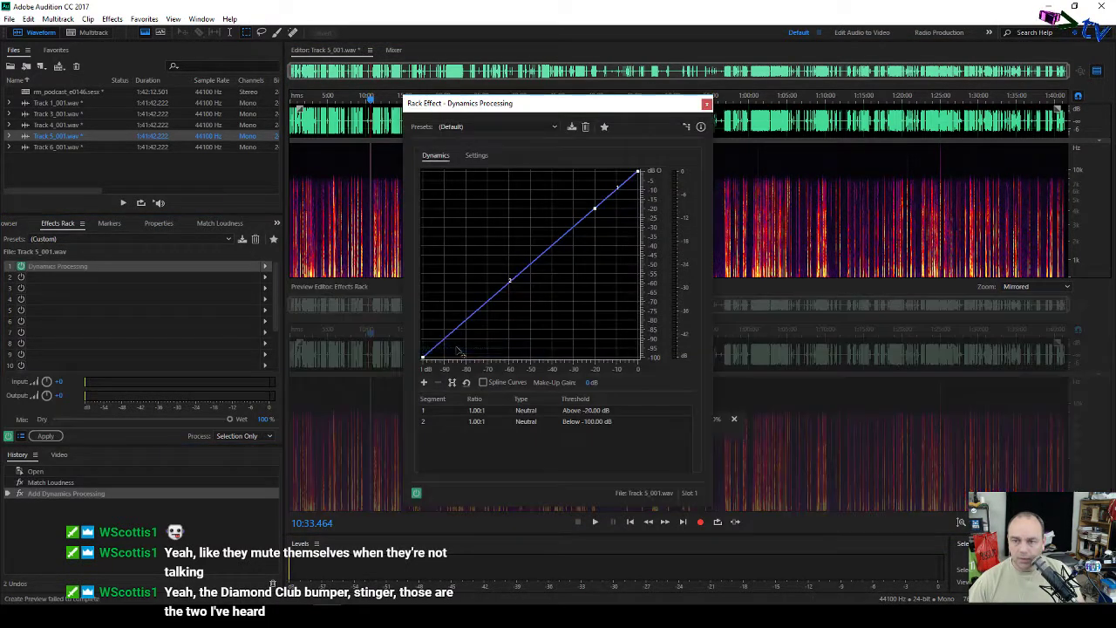
click(505, 124)
click(488, 421)
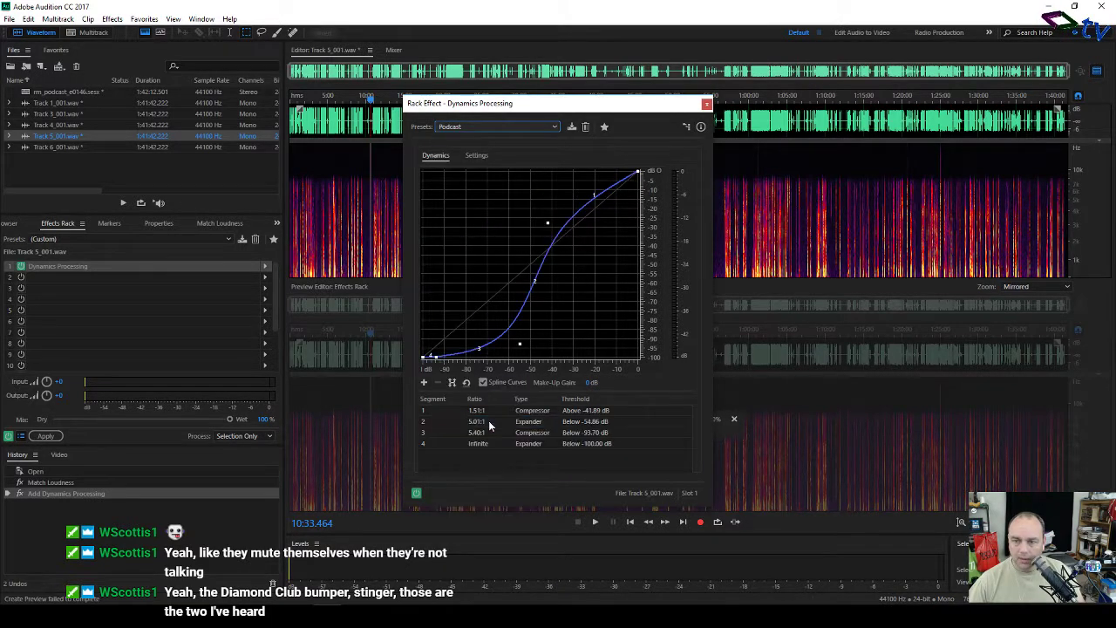
click(707, 104)
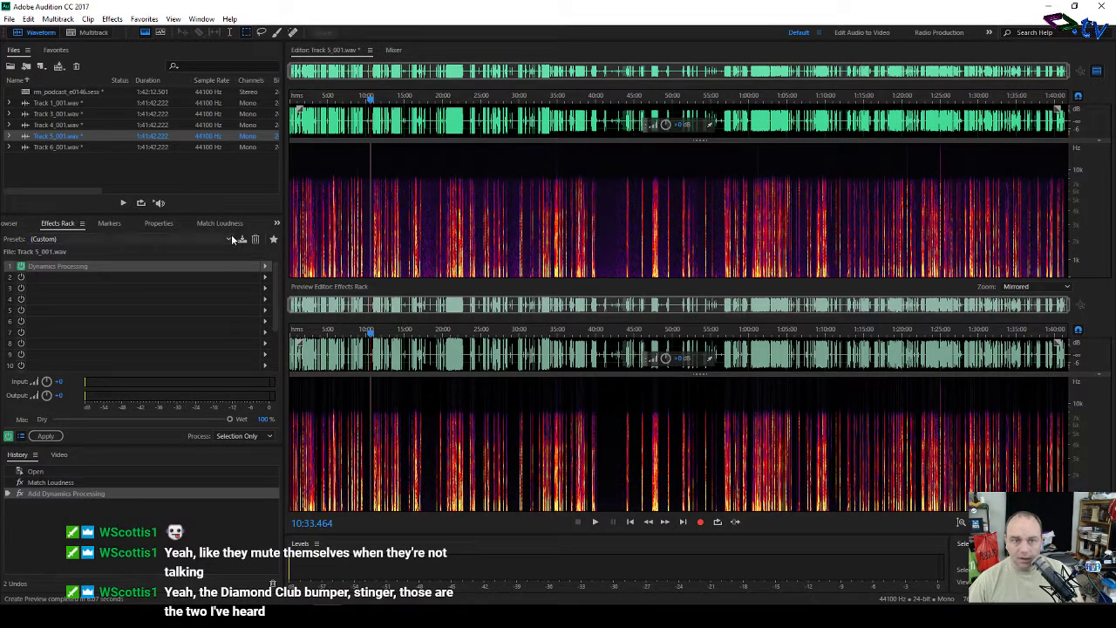
click(45, 436)
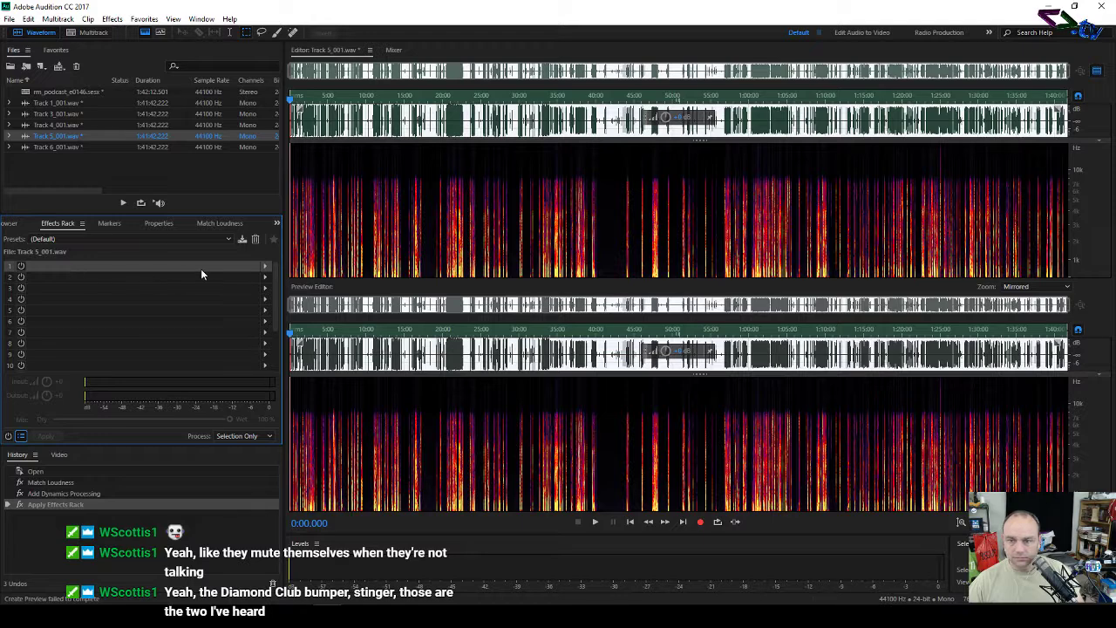
Step: Open Track 6_001.wav and put Dynamics Processing with the Podcast preset in its first rack slot
double_click(91, 146)
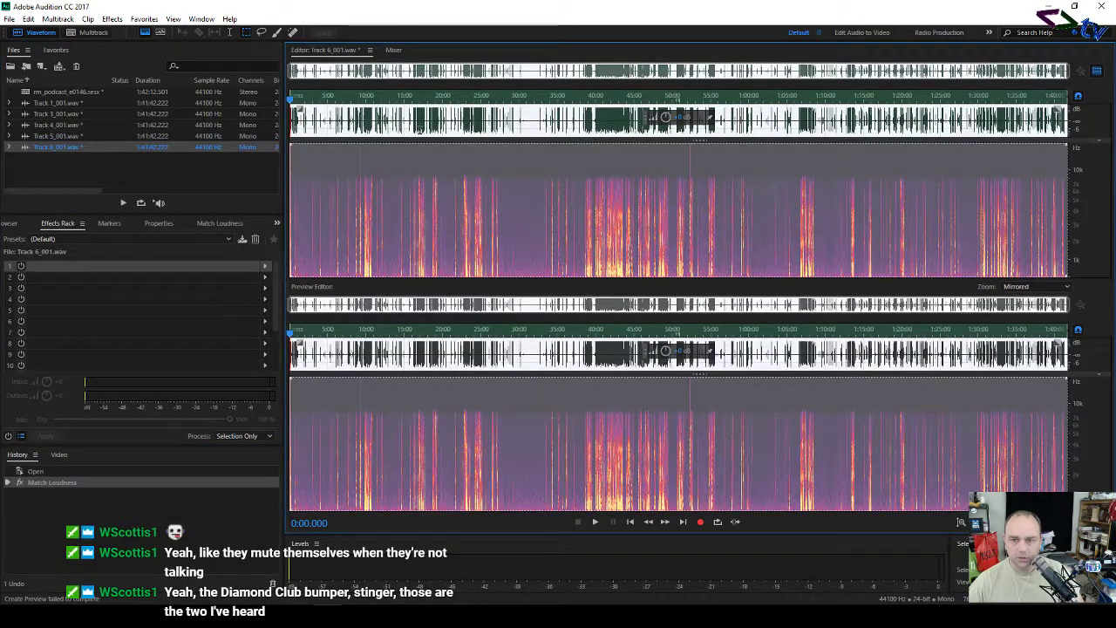
click(394, 174)
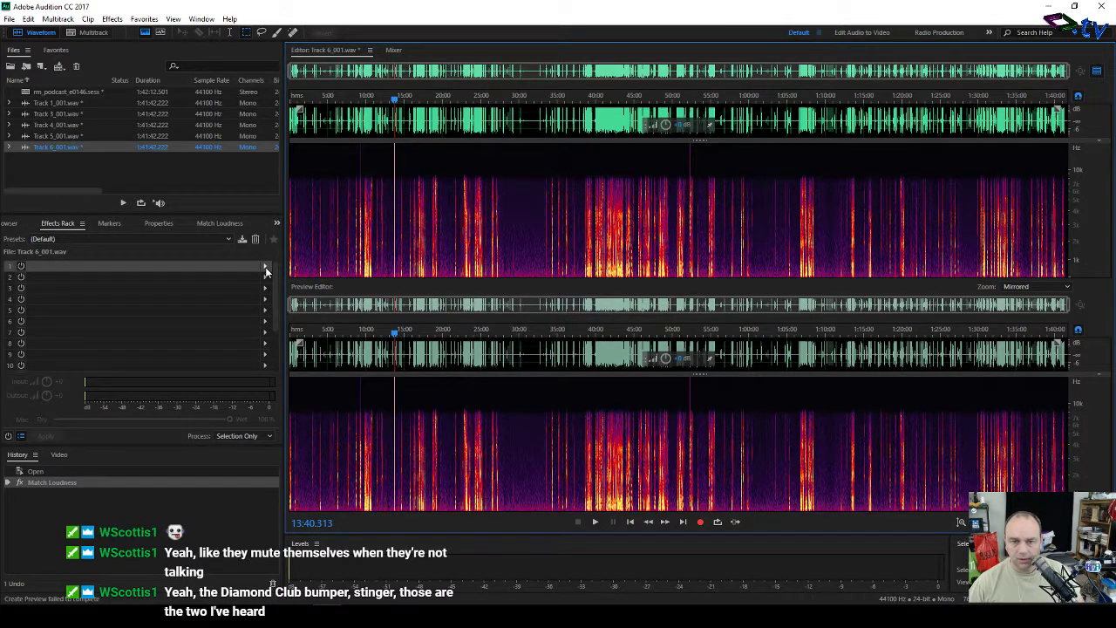
click(266, 271)
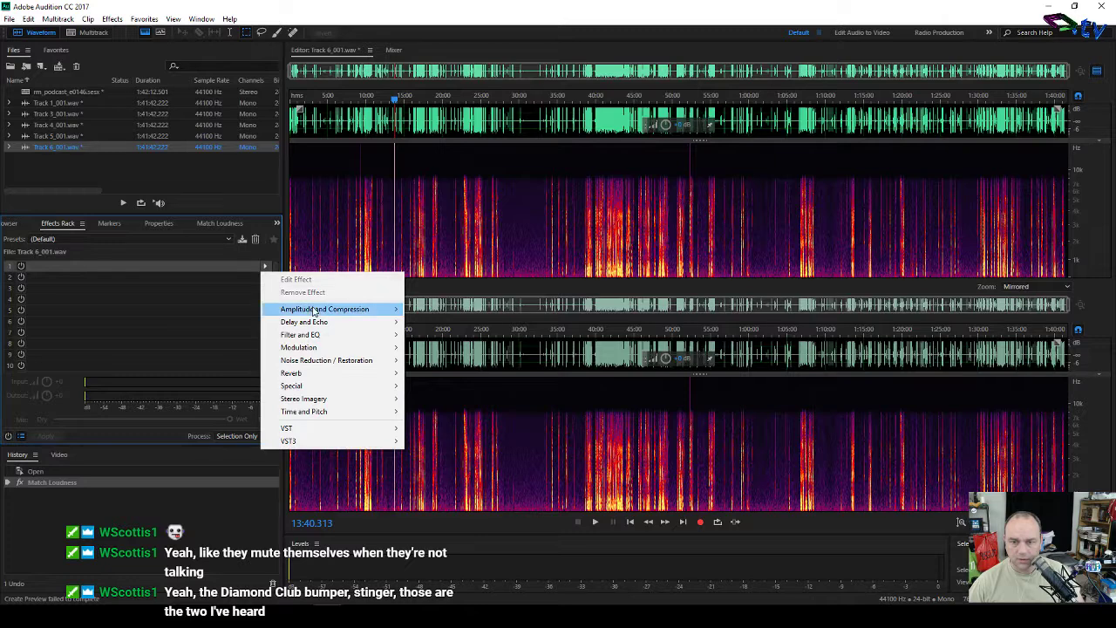
mouse_move(316, 311)
click(455, 348)
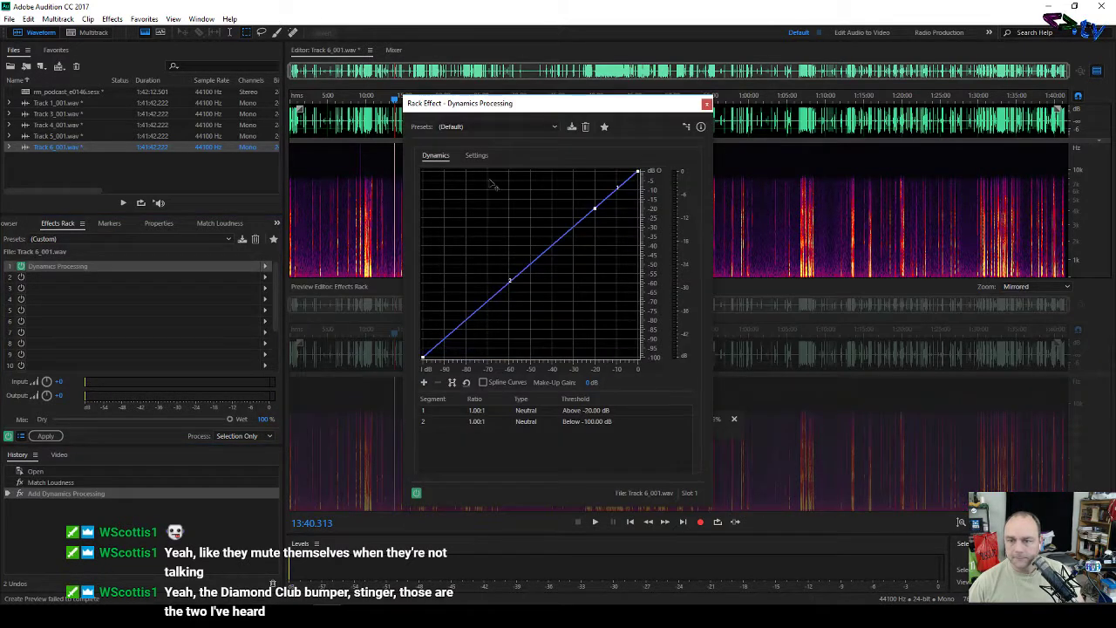
click(493, 127)
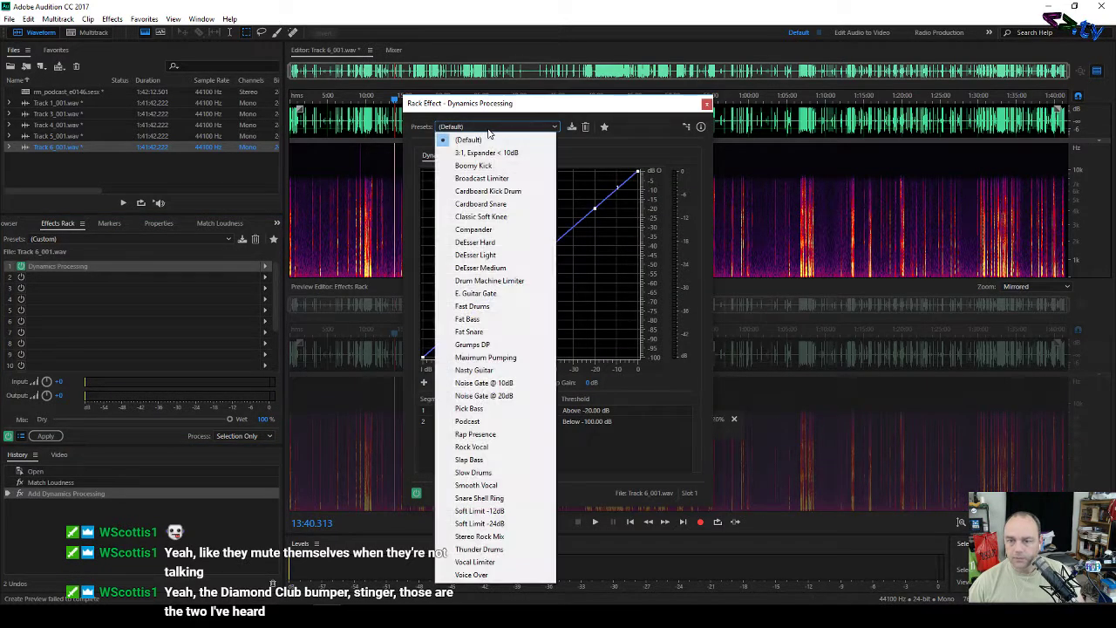
click(494, 421)
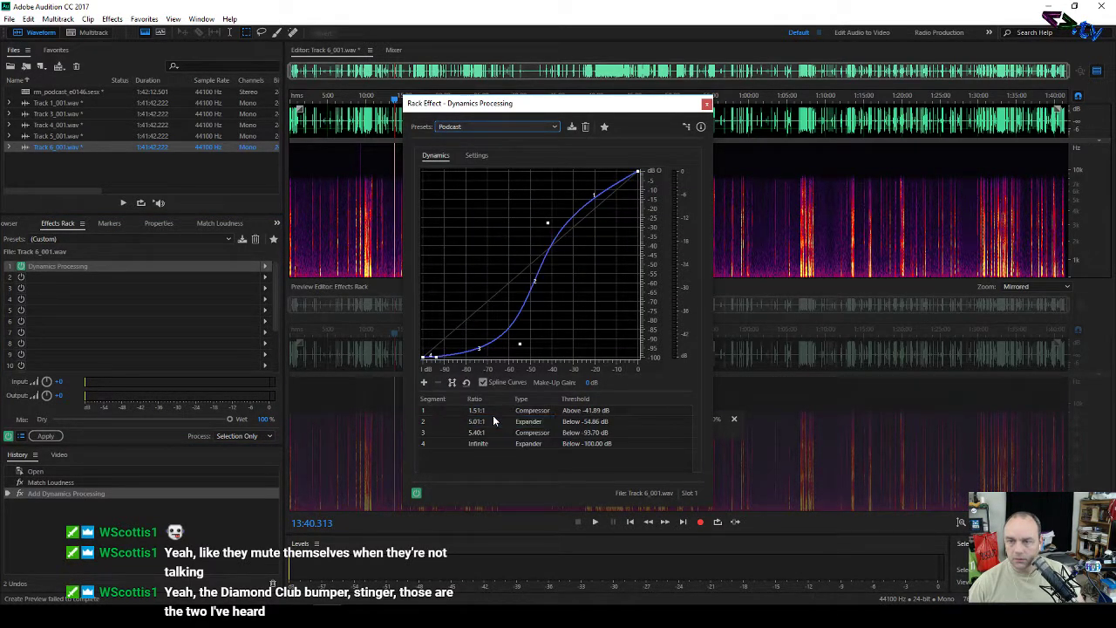
click(707, 105)
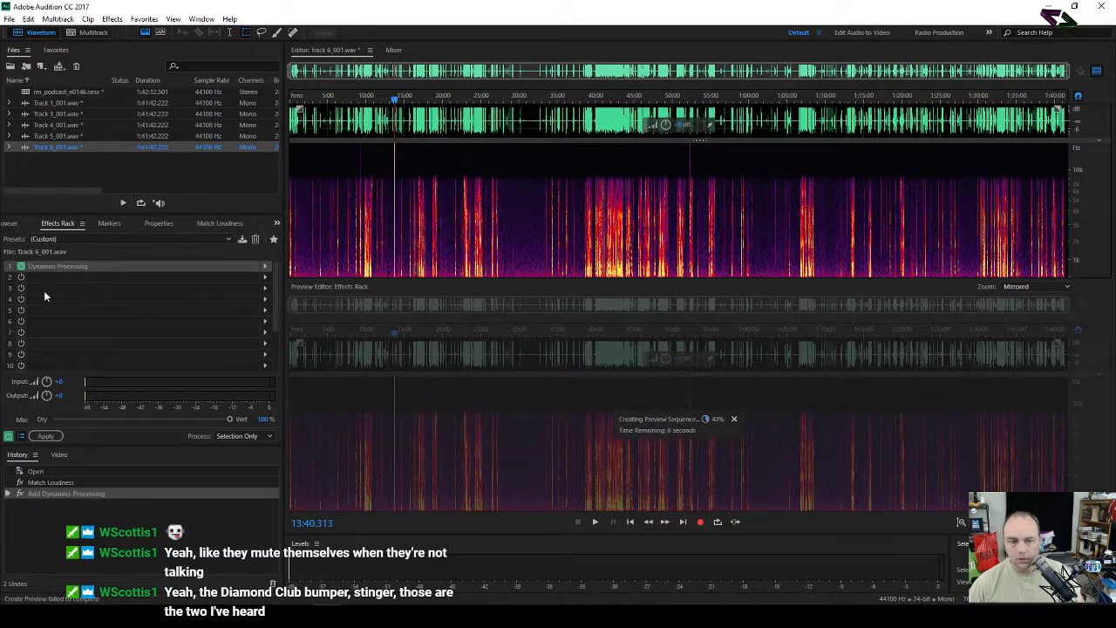
Step: Apply the effects rack to commit the Podcast dynamics to Track 6_001.wav
click(46, 434)
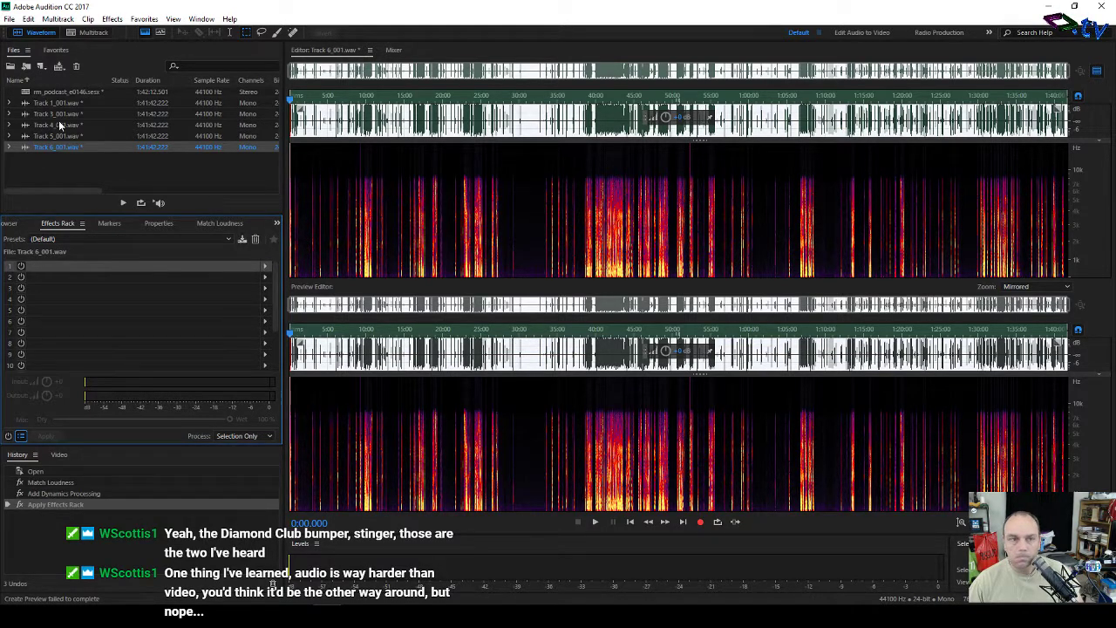
Step: Open the rm_podcast_e0146 multitrack session and zoom the timeline to roughly 1:04–1:08
double_click(70, 94)
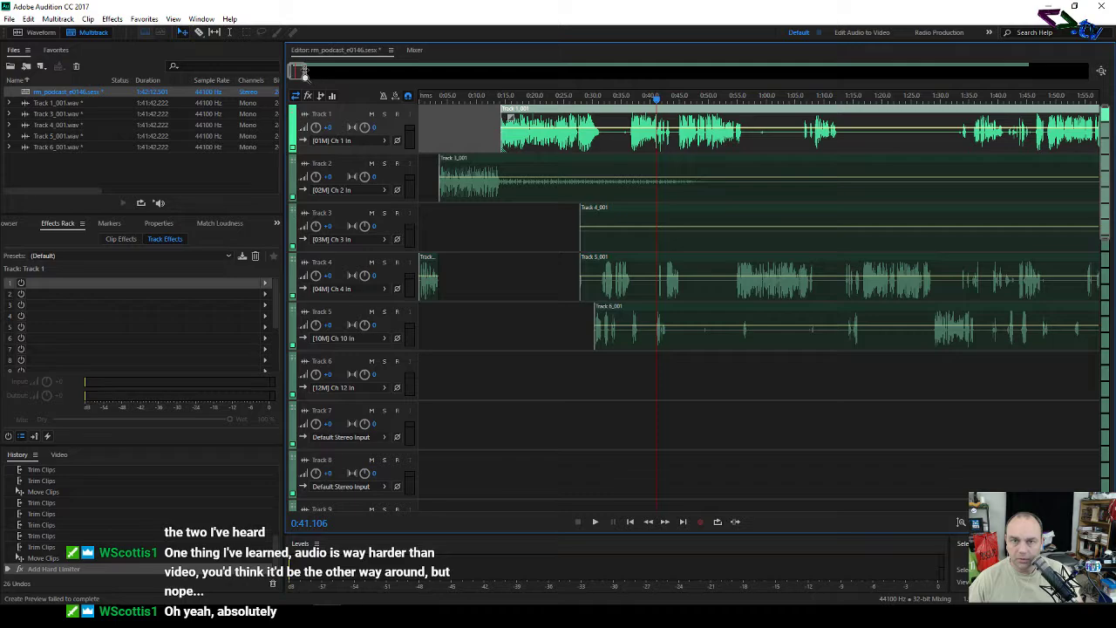
drag(305, 73, 965, 87)
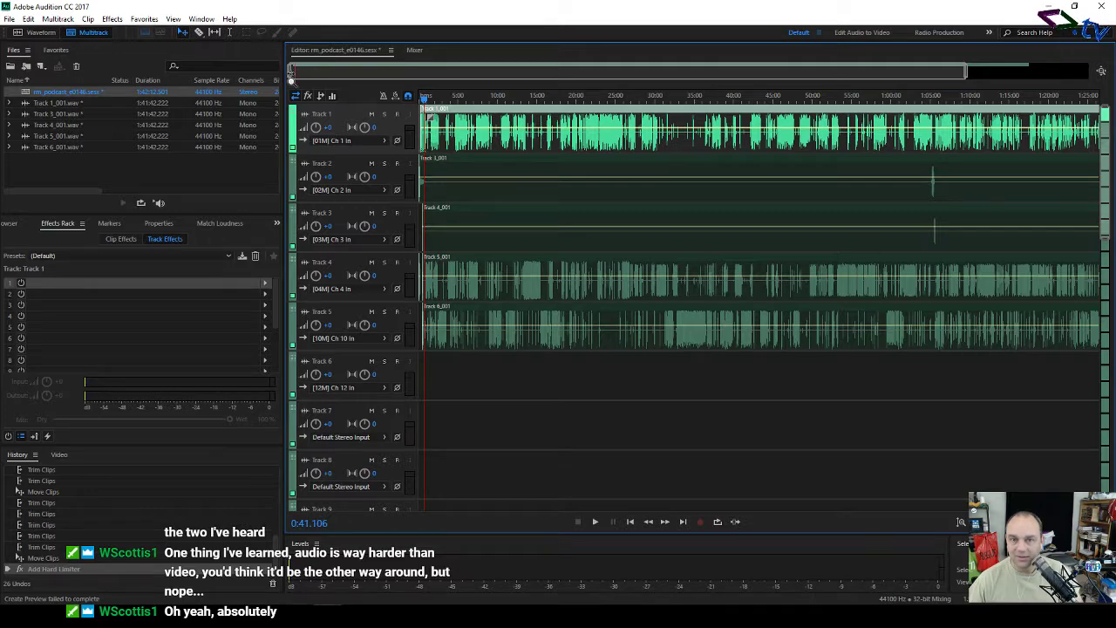
drag(294, 75, 788, 91)
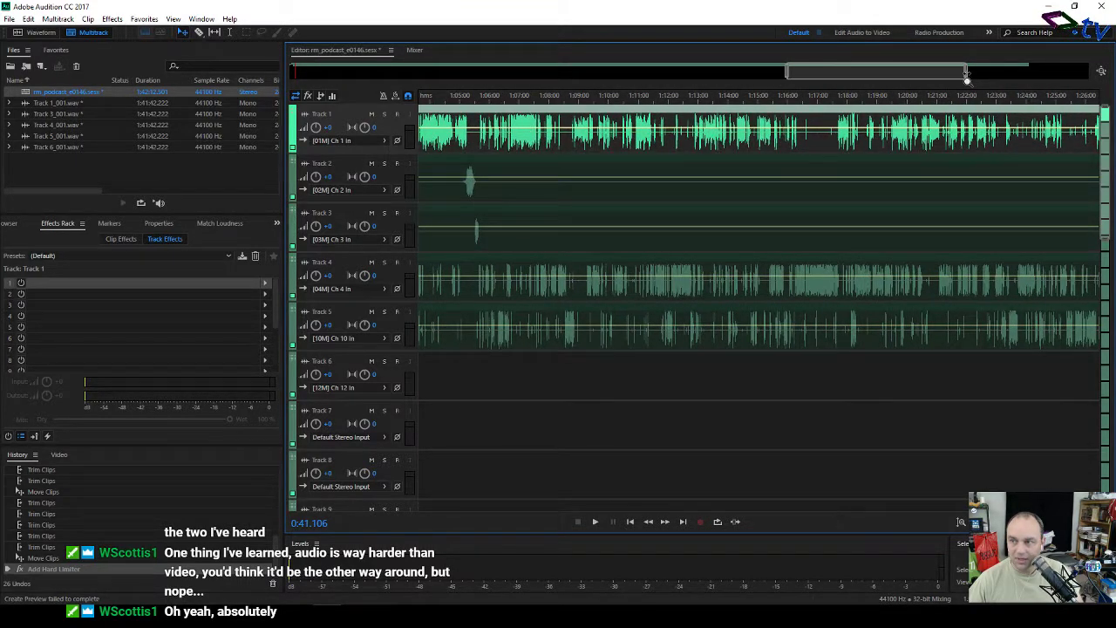
drag(968, 77, 826, 77)
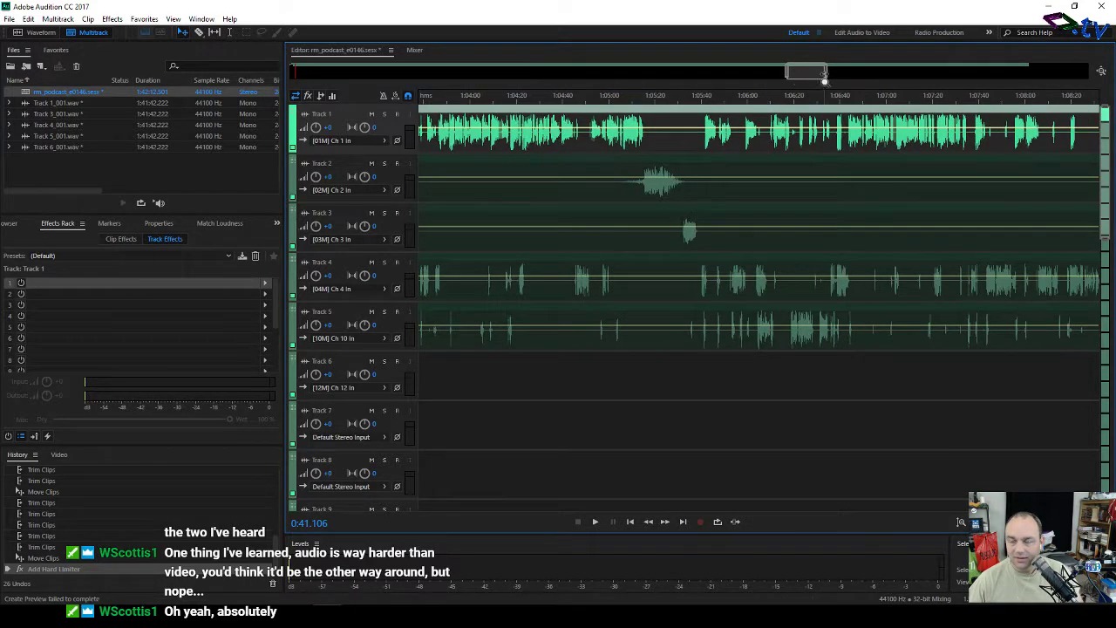
Step: Play the session from about 1:04:58 and again from 1:05:30 to check the join
click(608, 97)
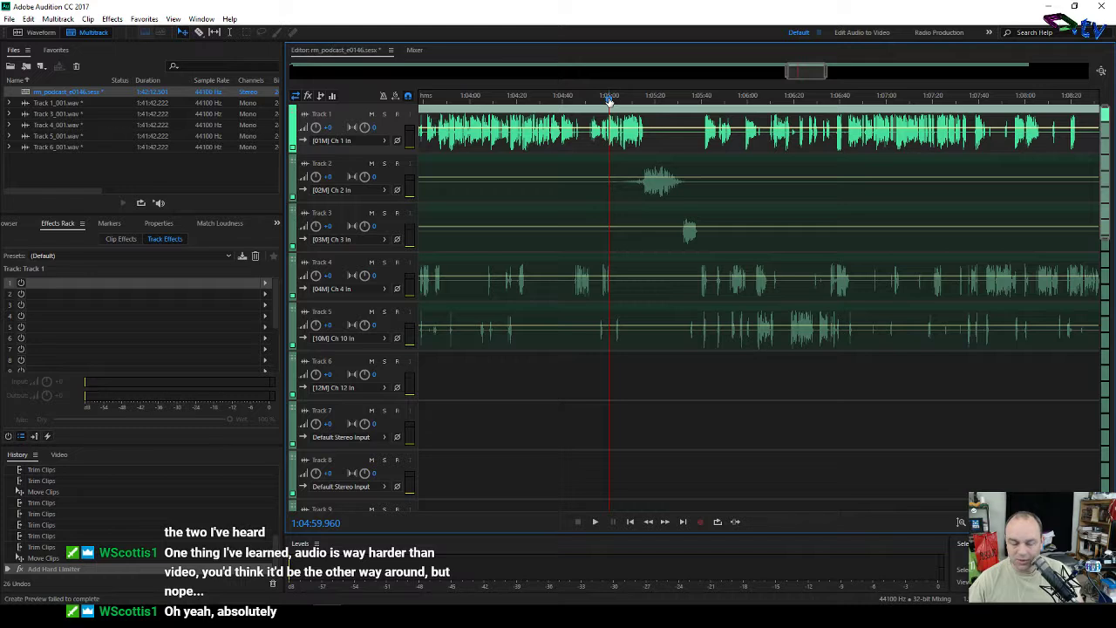
key(space)
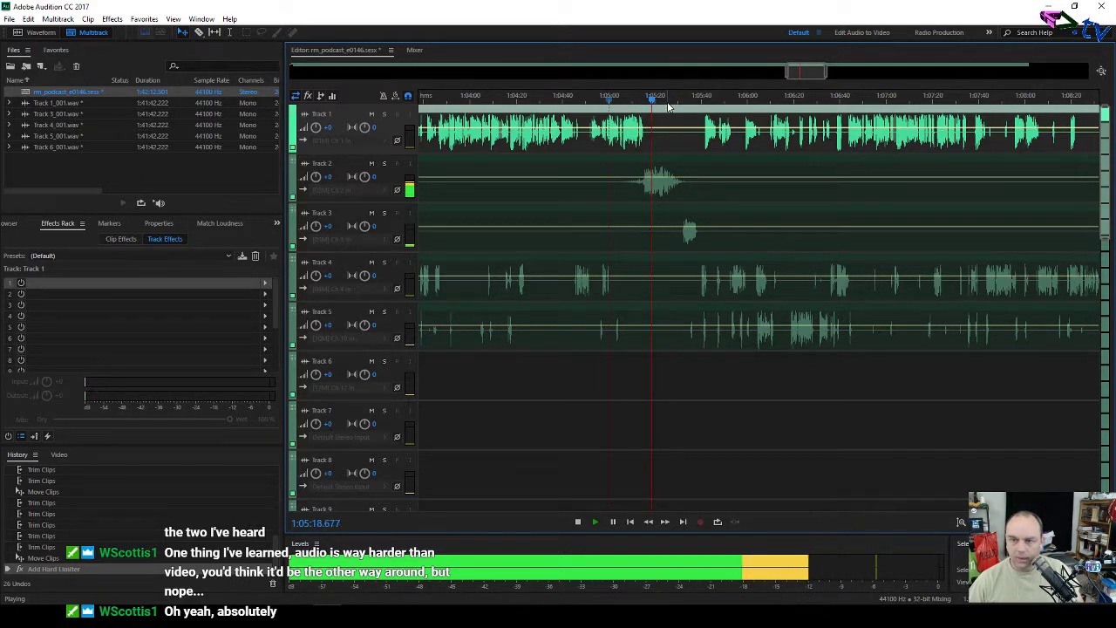
key(space)
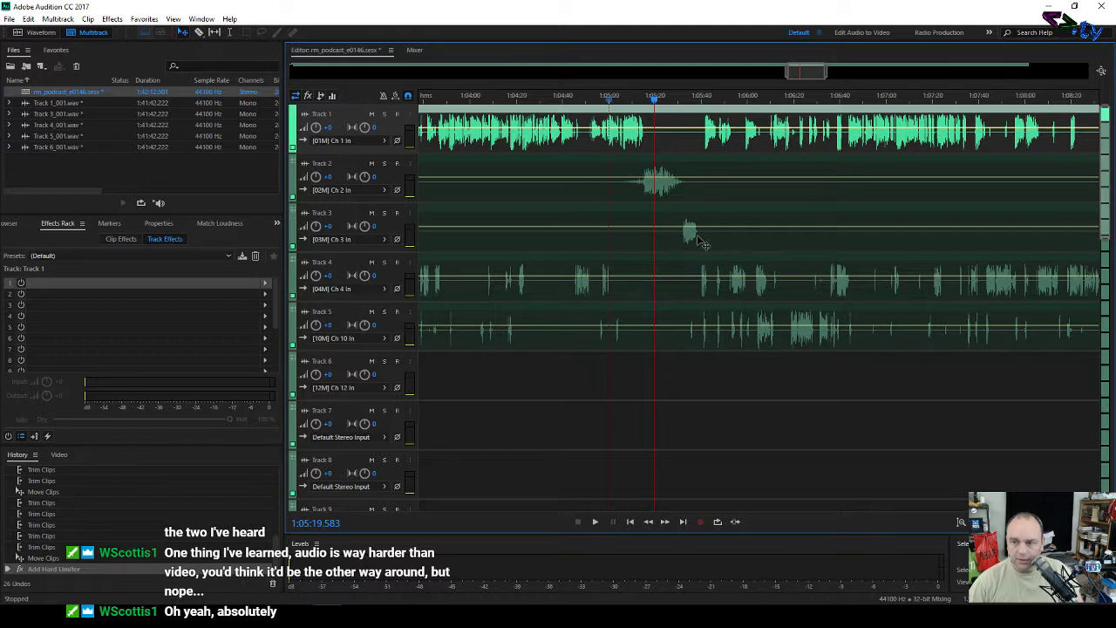
click(681, 101)
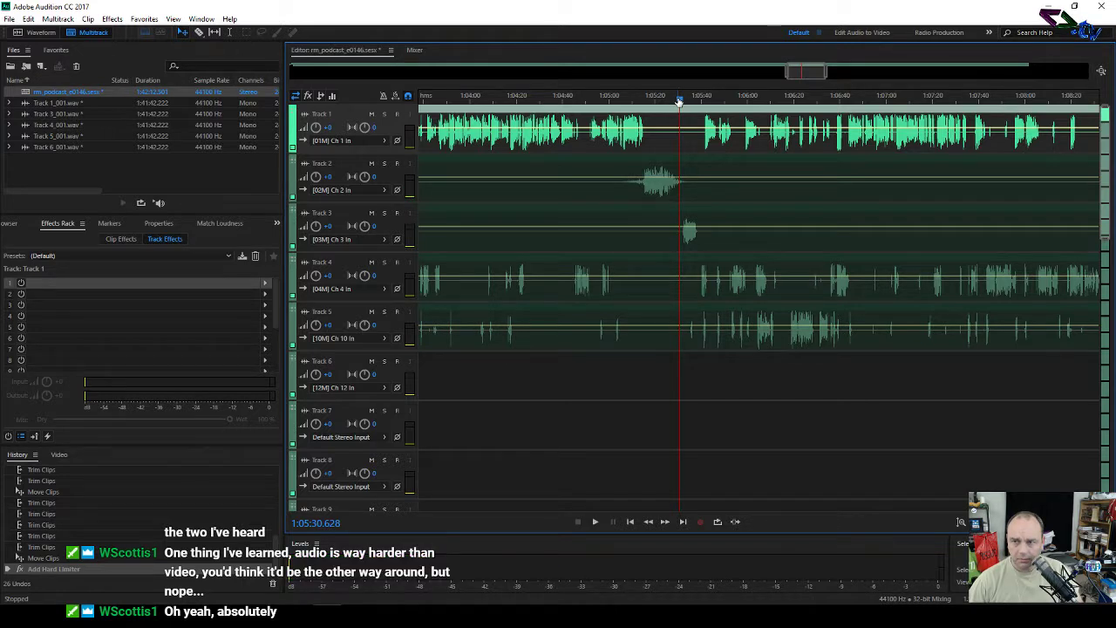
key(space)
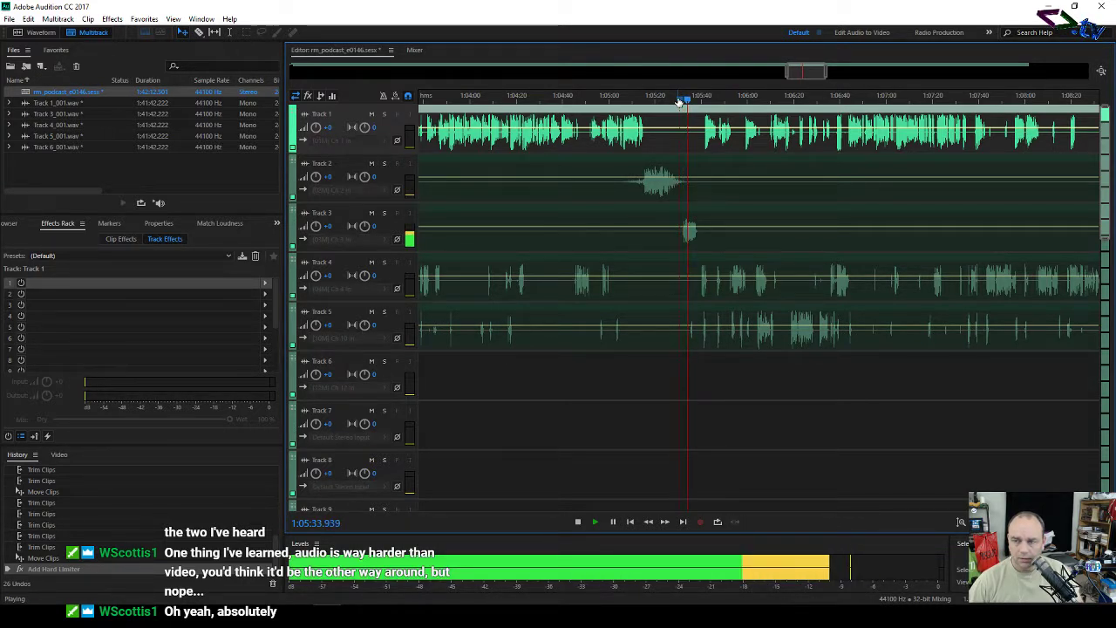
scroll(678, 102, up, 5)
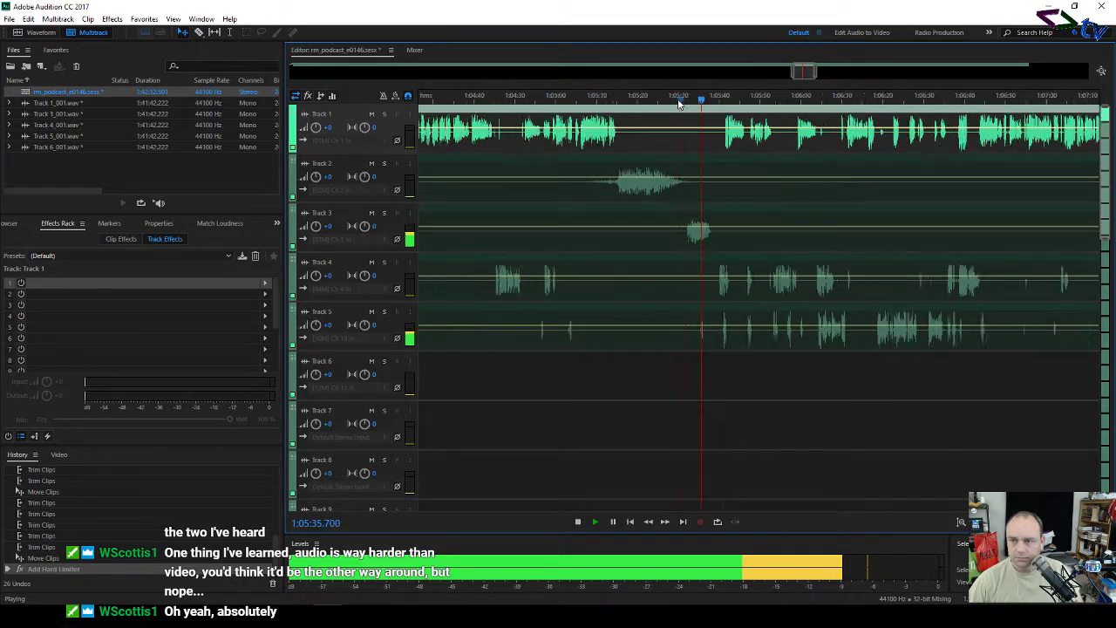
scroll(678, 103, down, 1)
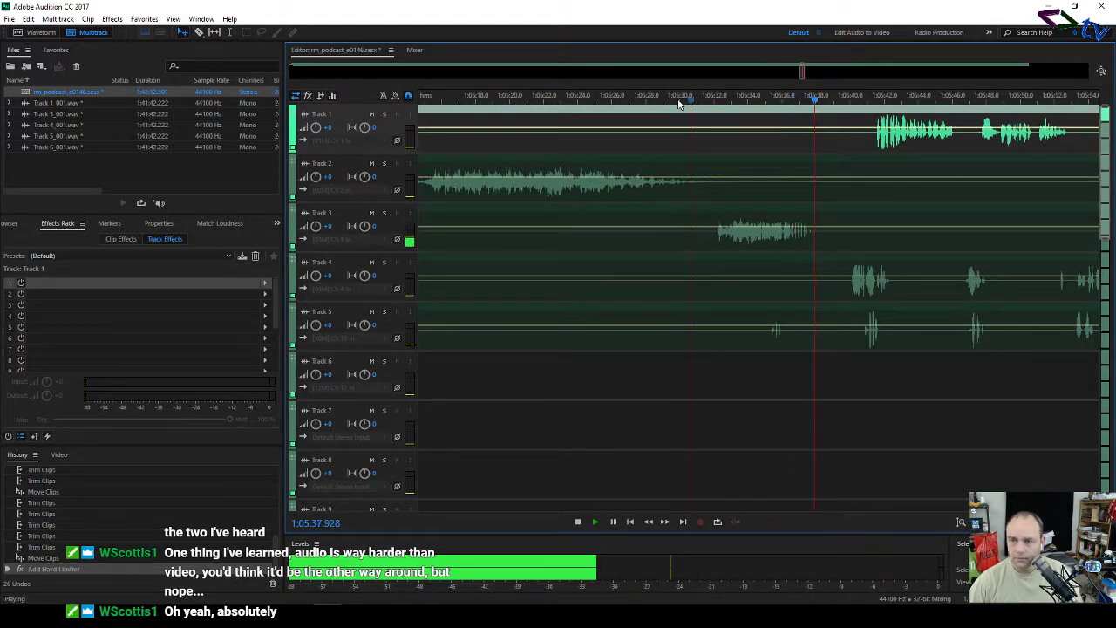
key(space)
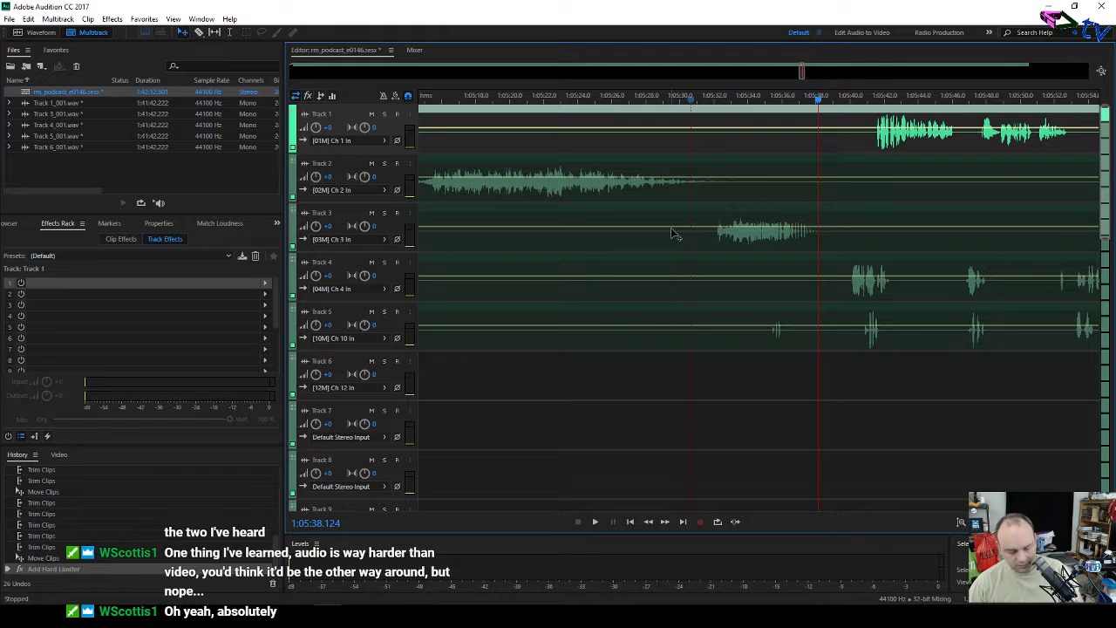
Step: Razor-split the Track 3 clip and slide the Track 4_001 clip slightly earlier, previewing the result
key(r)
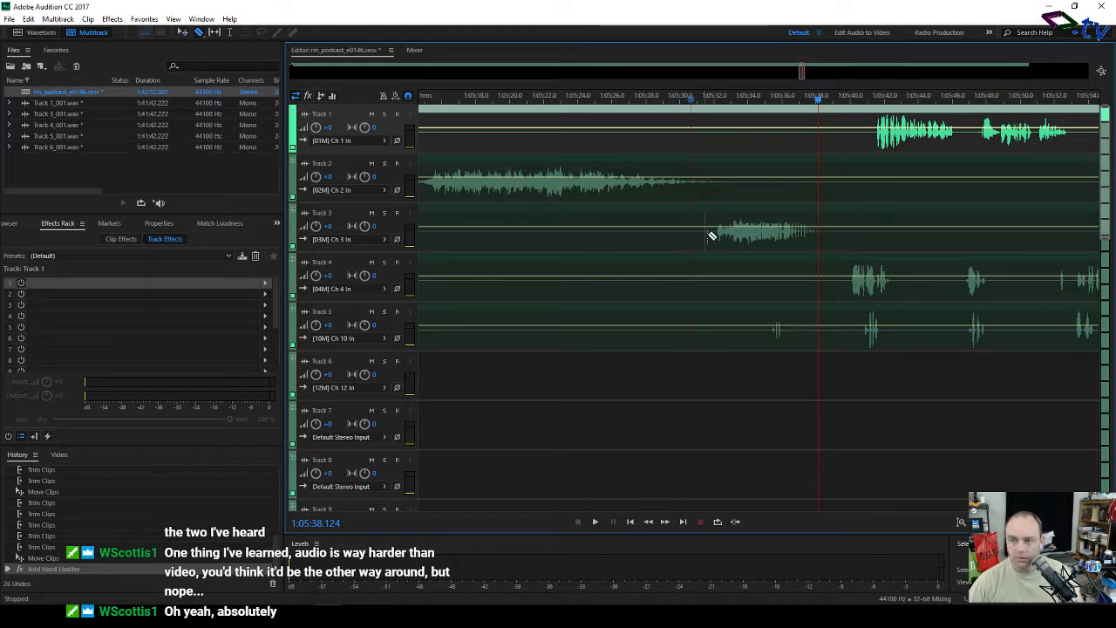
drag(713, 237, 465, 236)
click(712, 234)
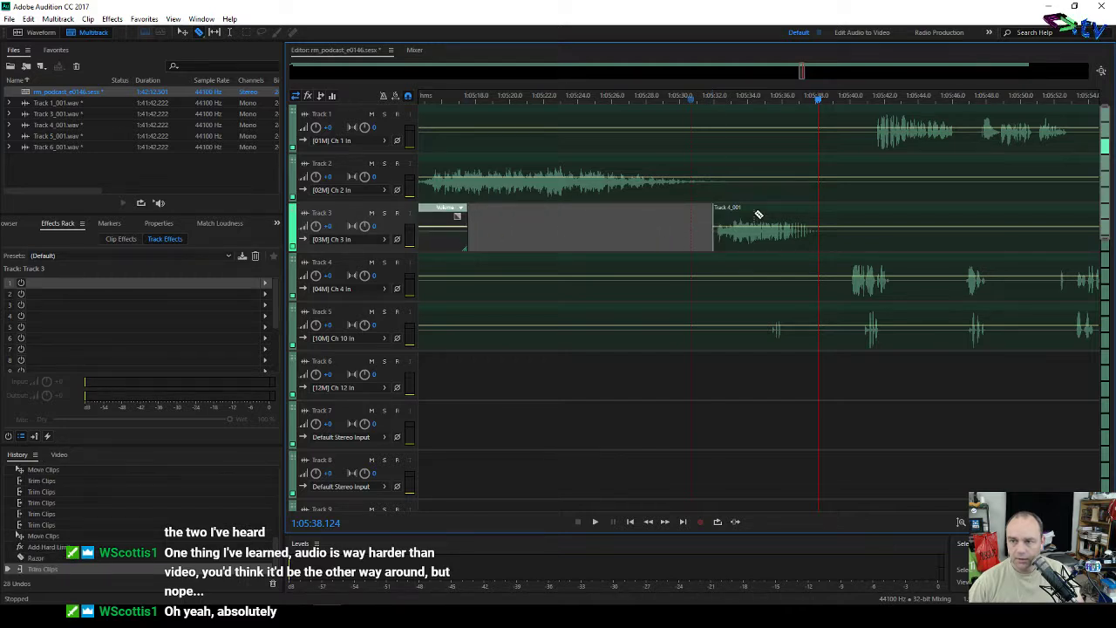
key(v)
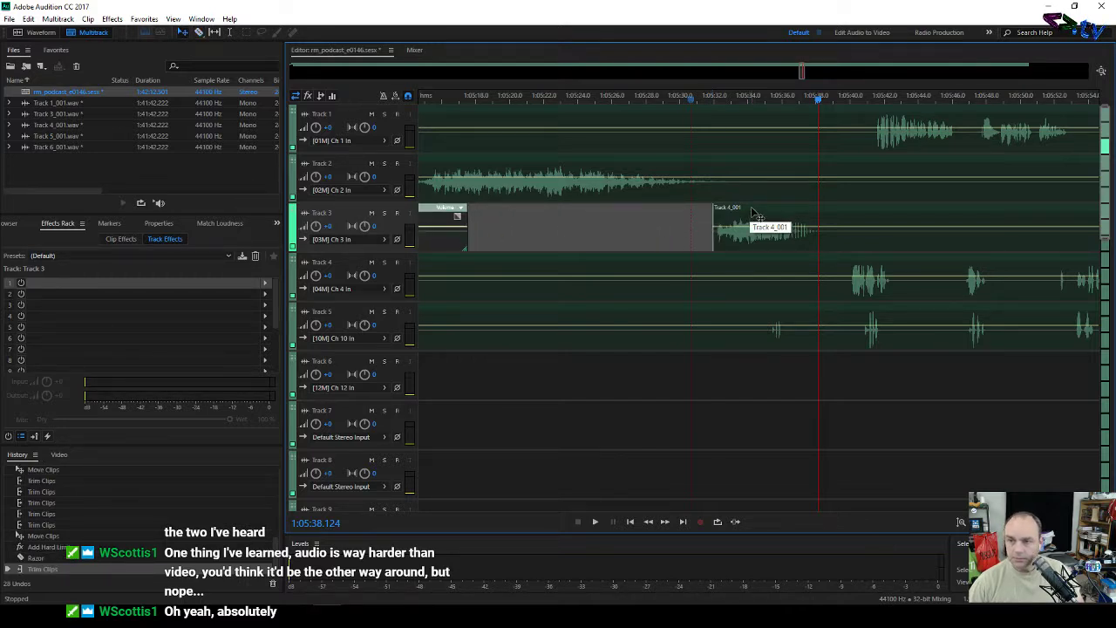
mouse_move(753, 217)
mouse_down()
mouse_move(726, 211)
mouse_move(738, 214)
mouse_up()
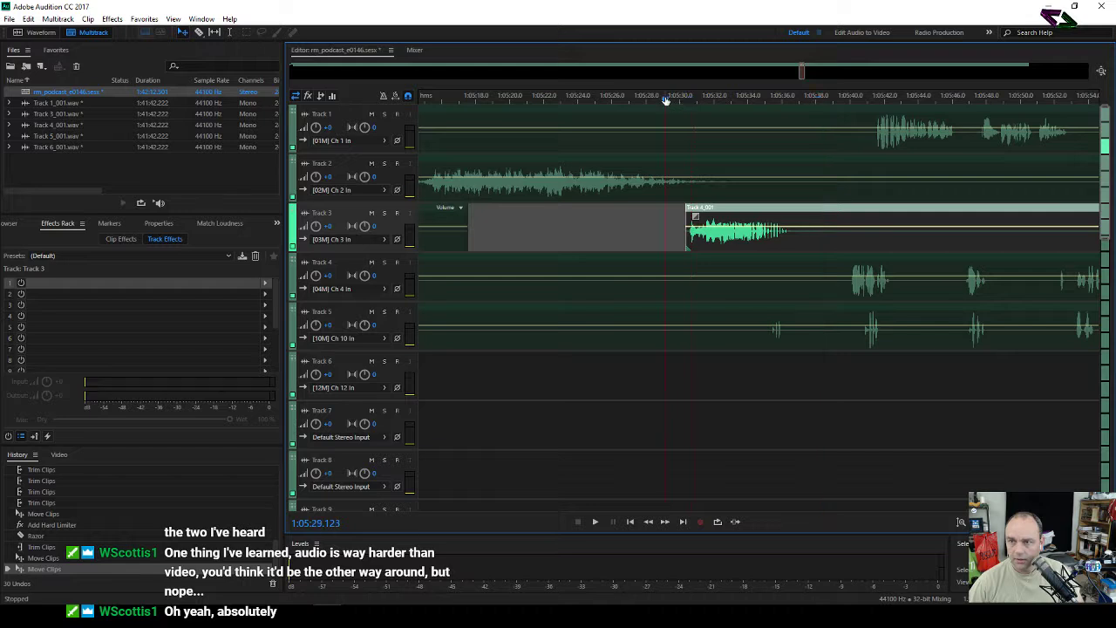
key(space)
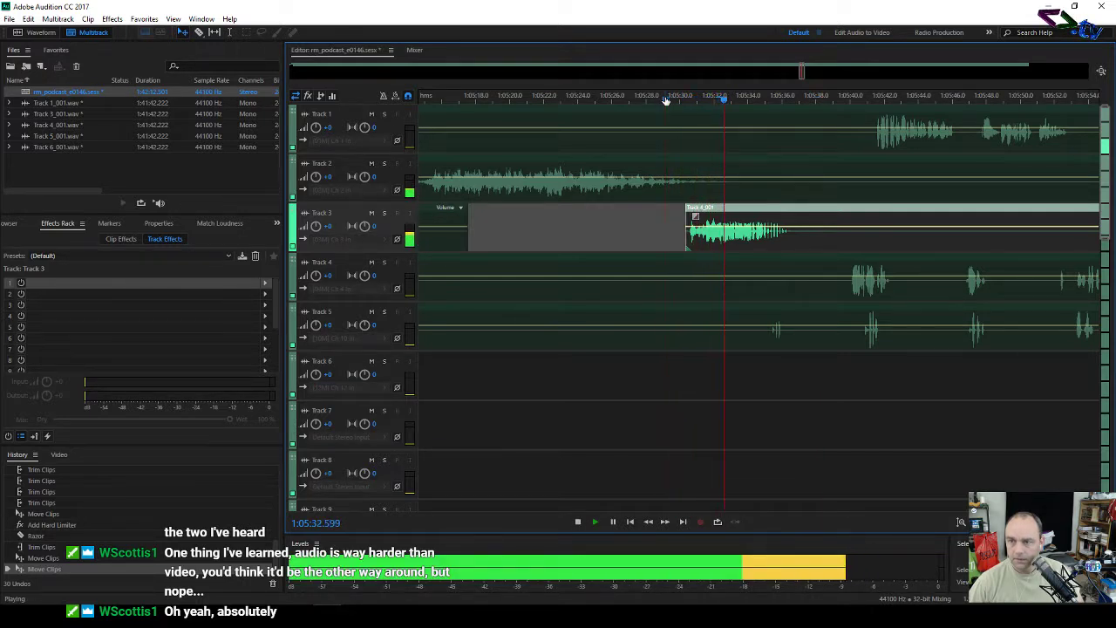
key(space)
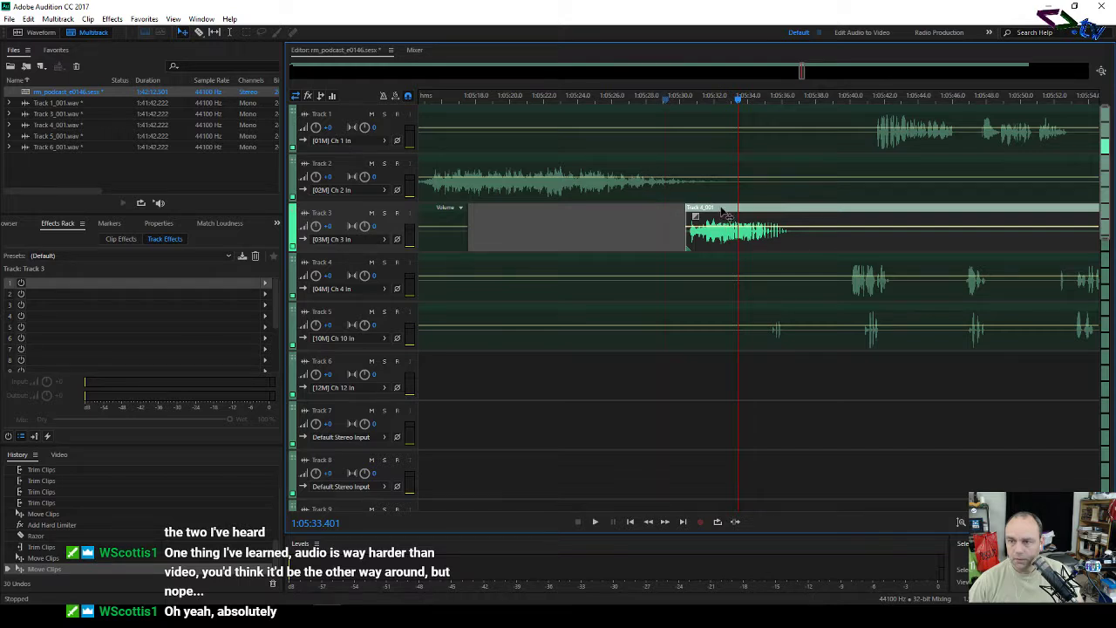
drag(721, 211, 702, 208)
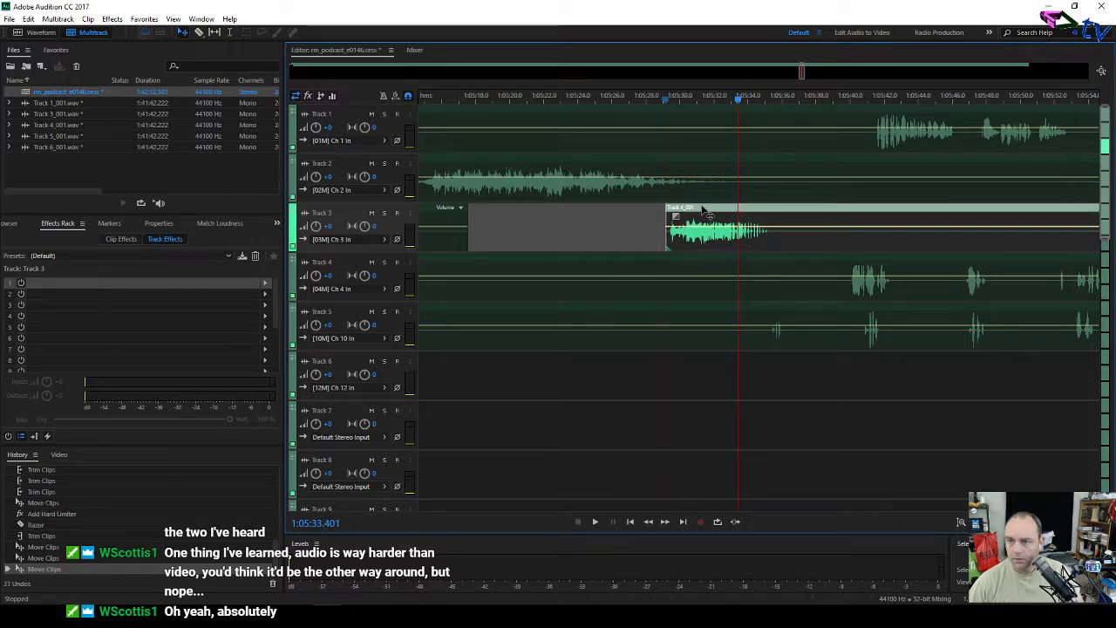
Step: Review playback around 1:05:35, then razor all tracks at about 1:05:46
click(646, 100)
key(space)
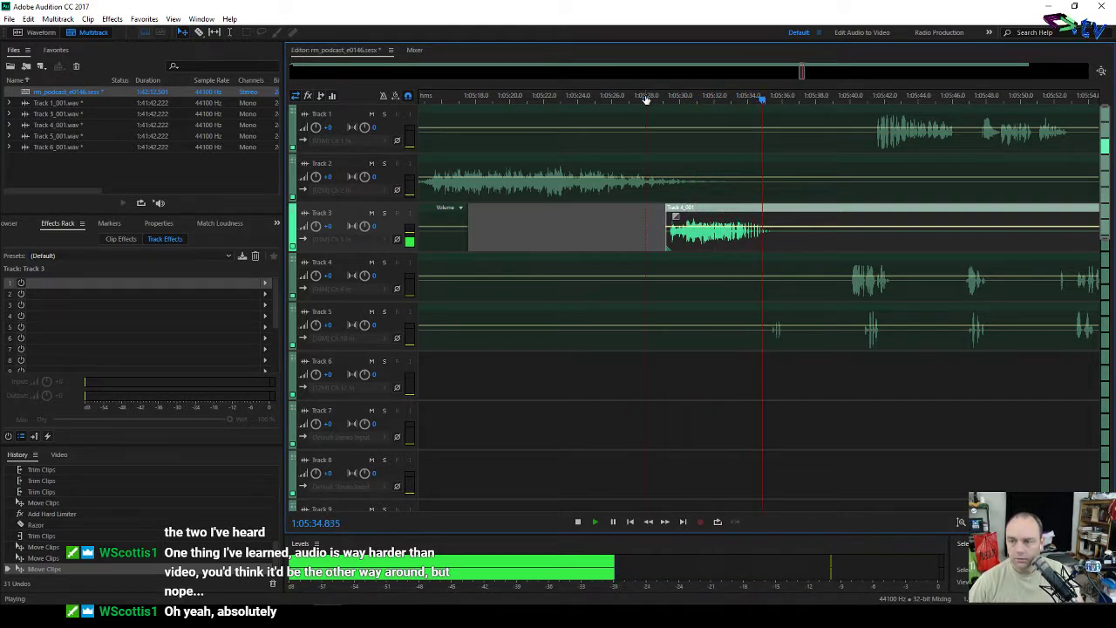
key(space)
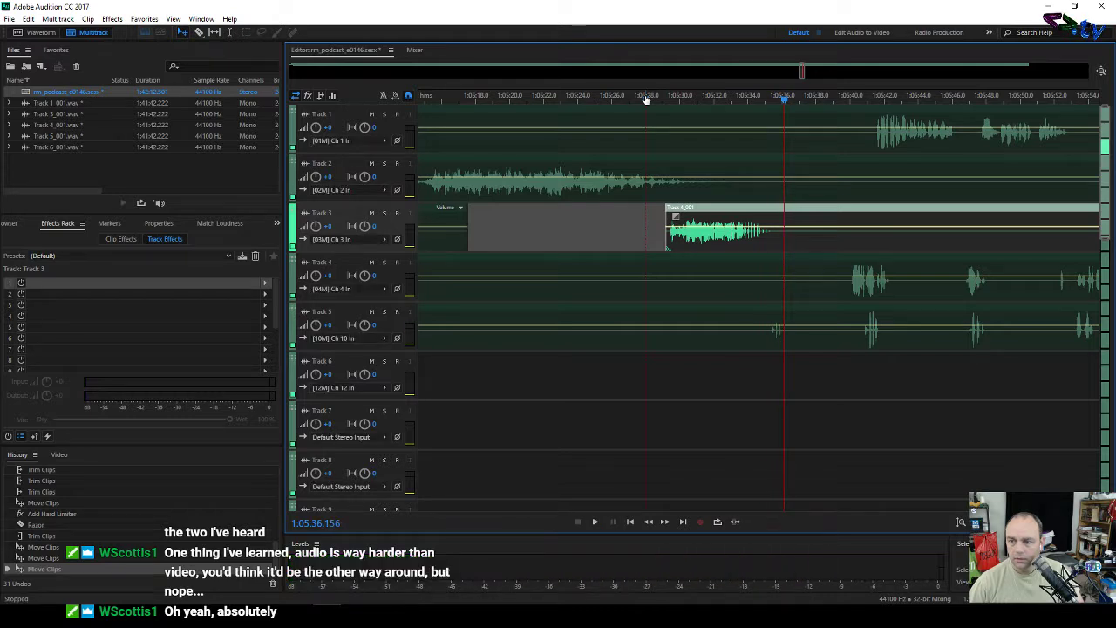
click(758, 103)
key(space)
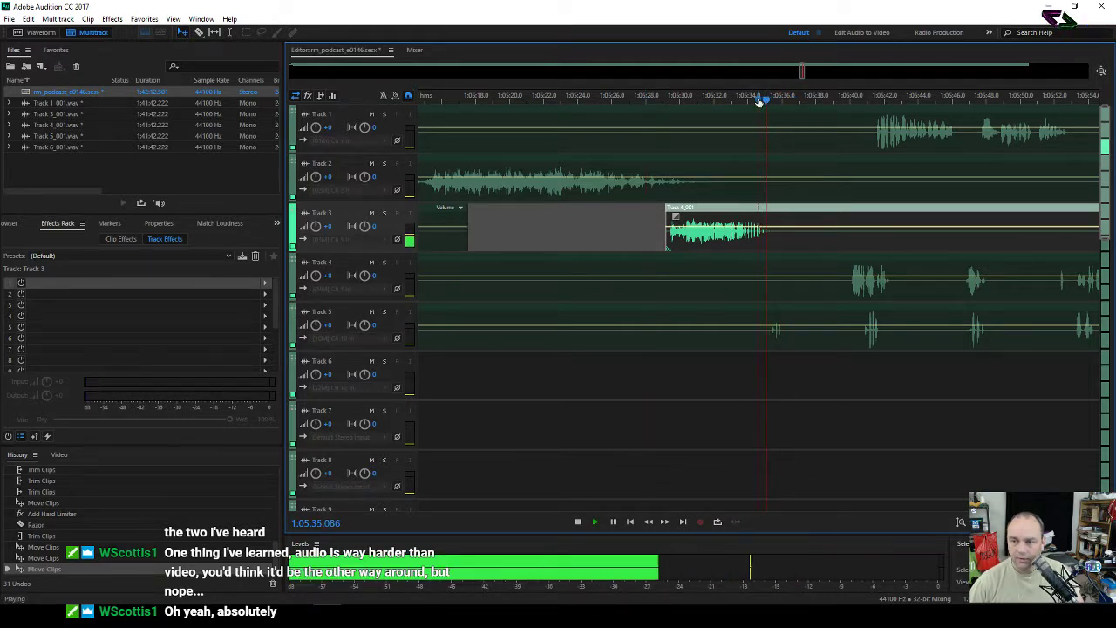
key(space)
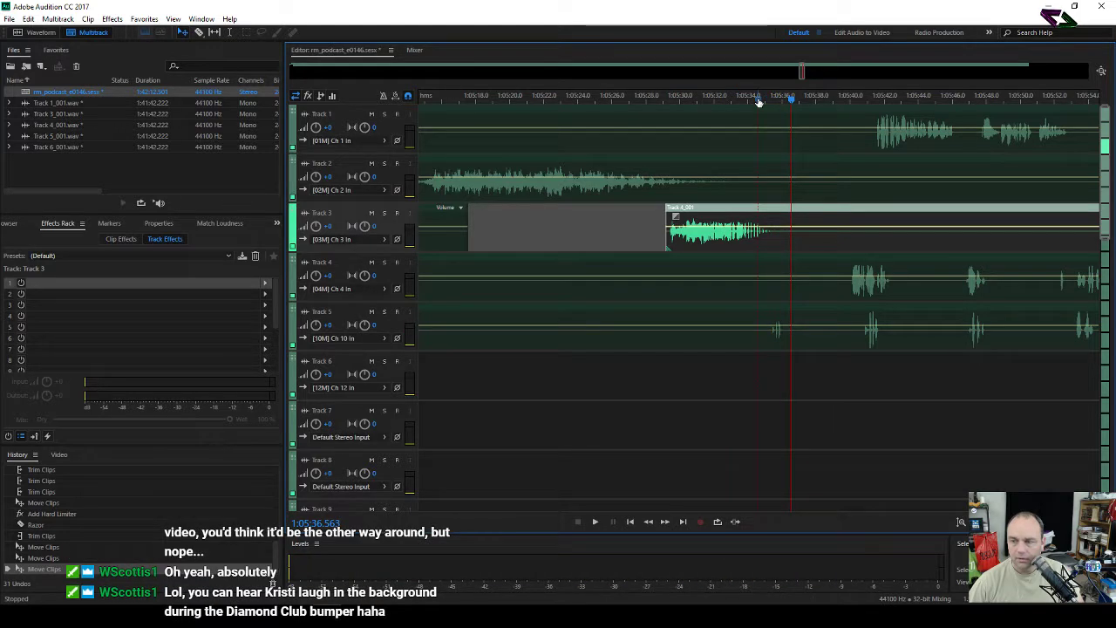
key(space)
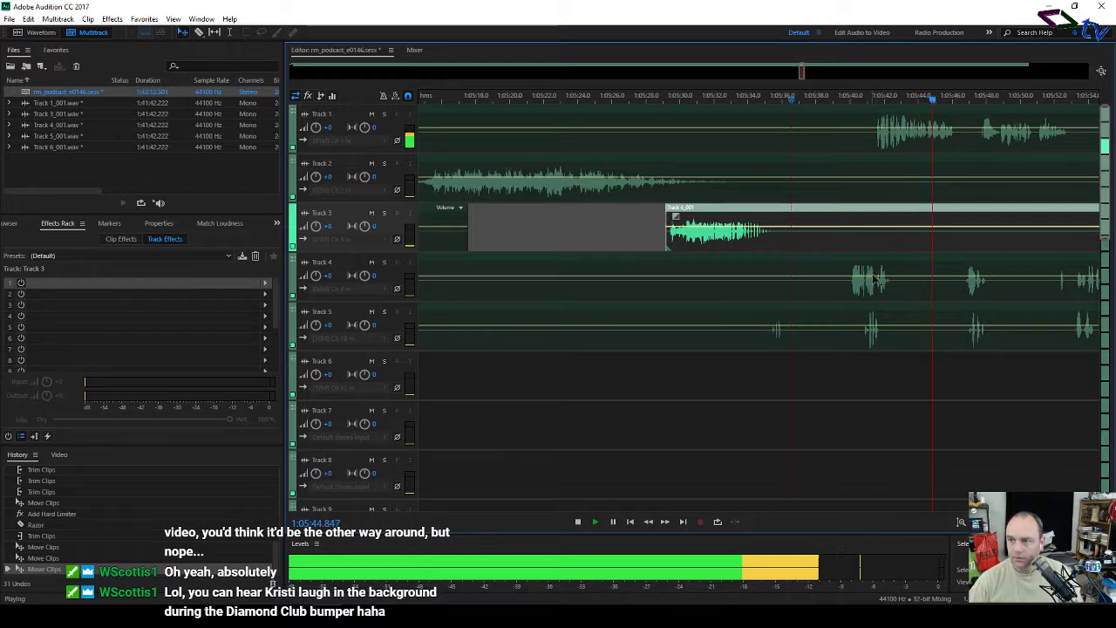
key(space)
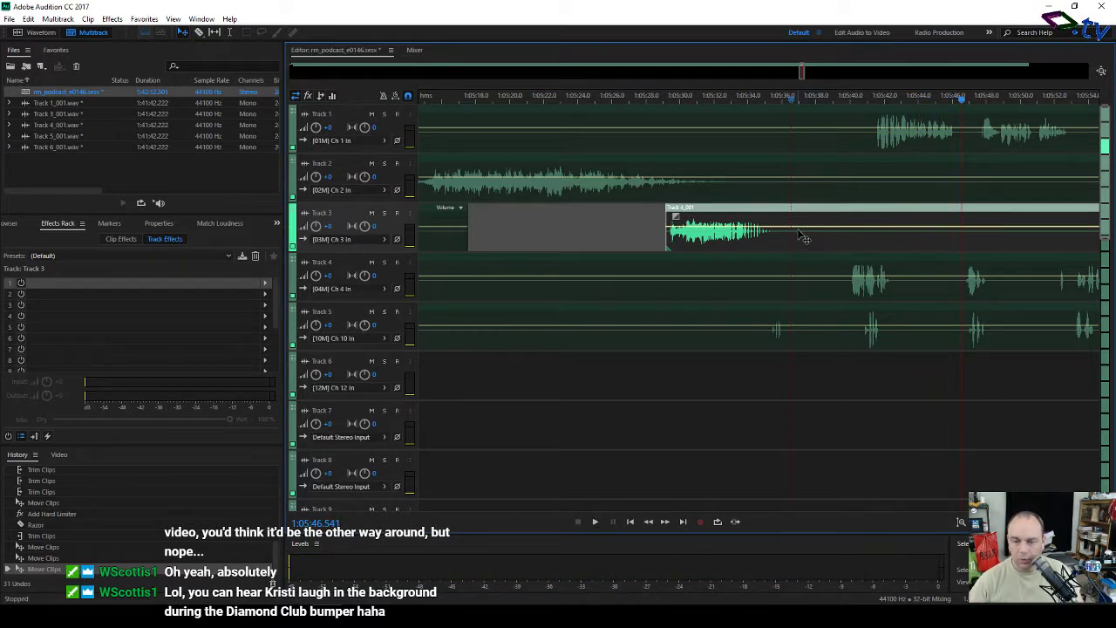
key(space)
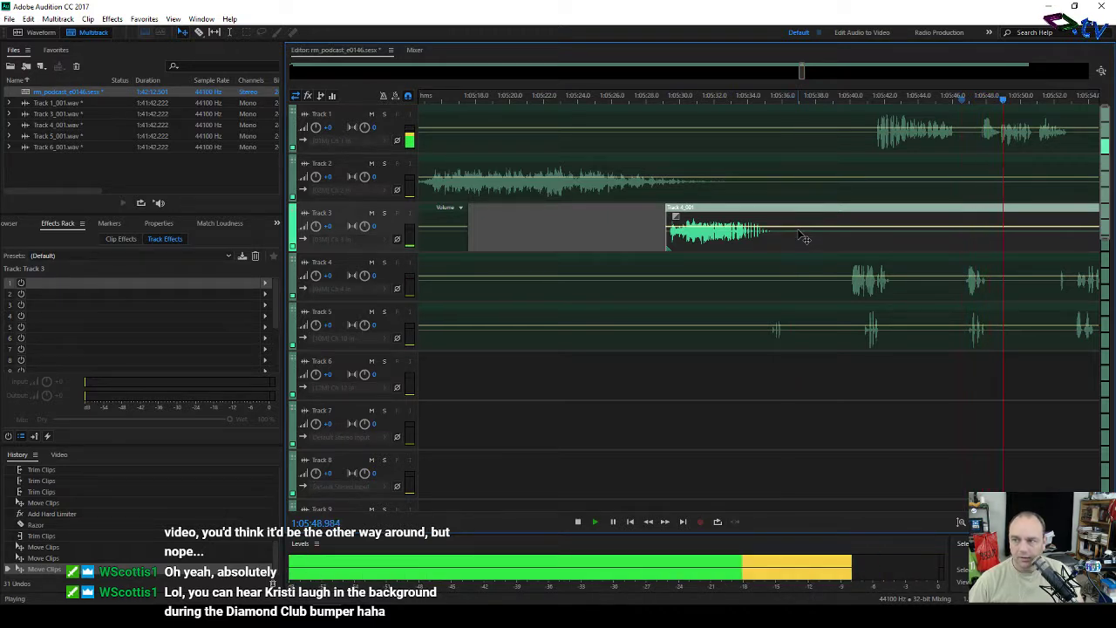
key(space)
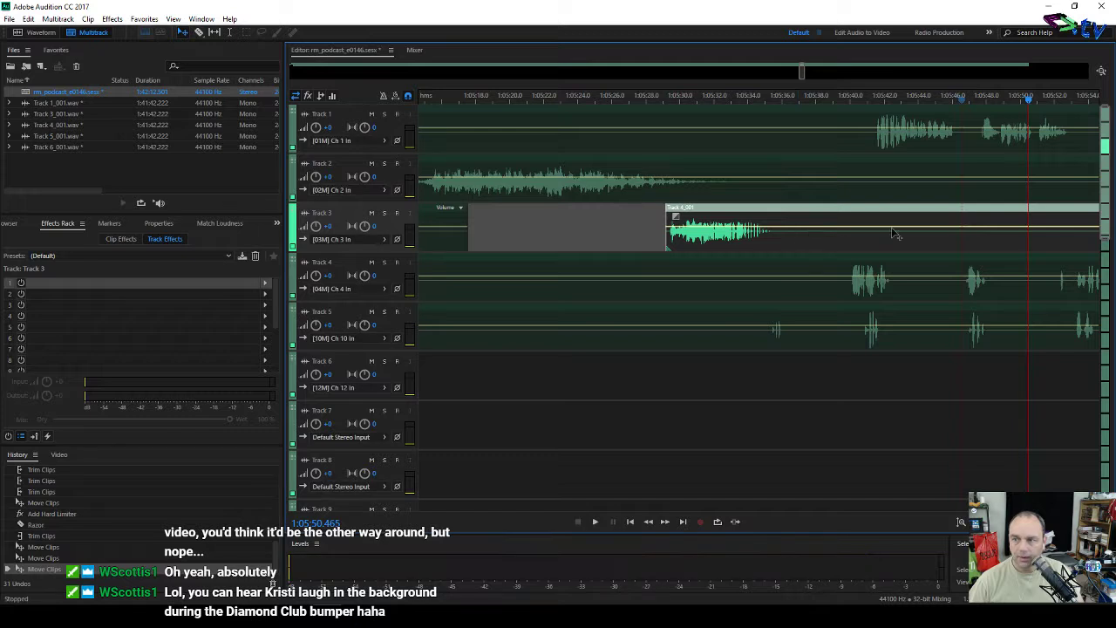
key(r)
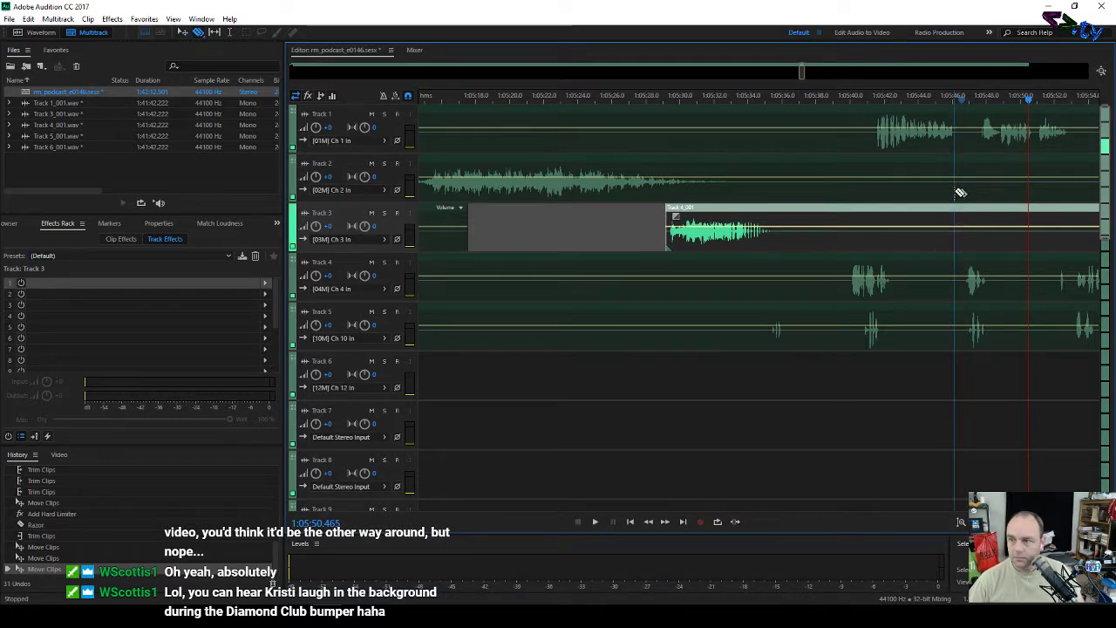
click(959, 190)
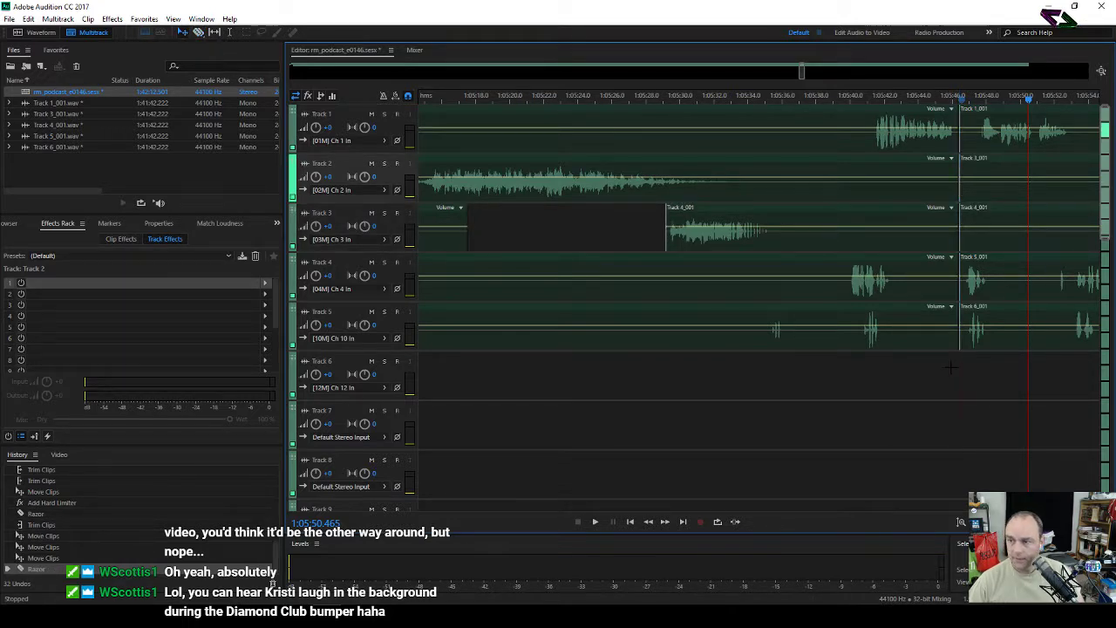
Step: Delete the clip pieces after the 1:05:46 split on tracks 1–5 and view the whole session
drag(963, 364, 1012, 125)
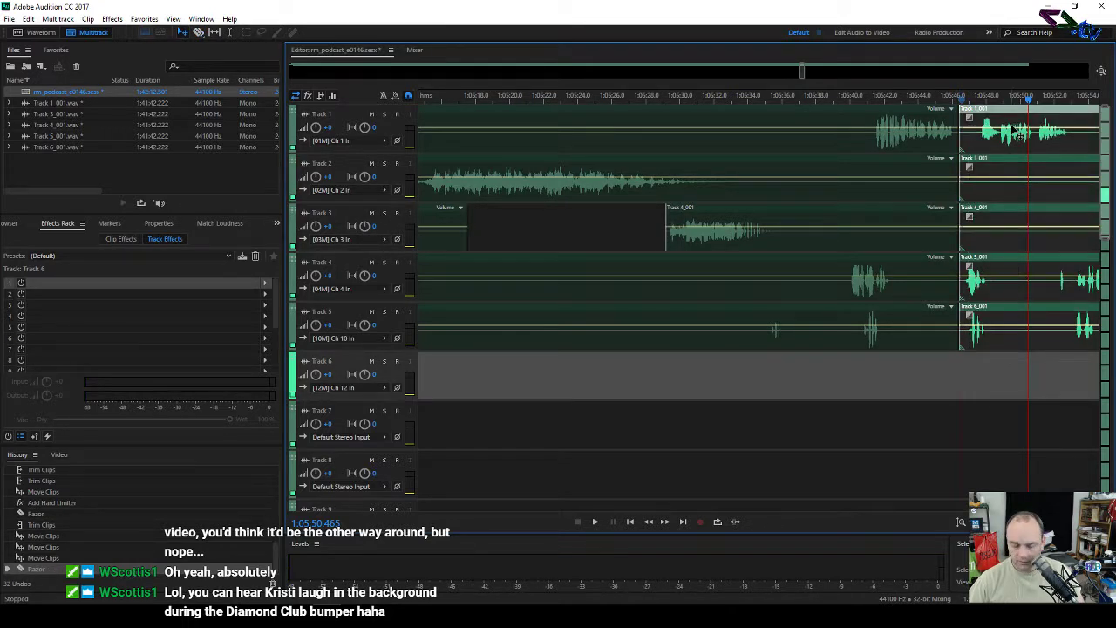
key(Delete)
click(1102, 73)
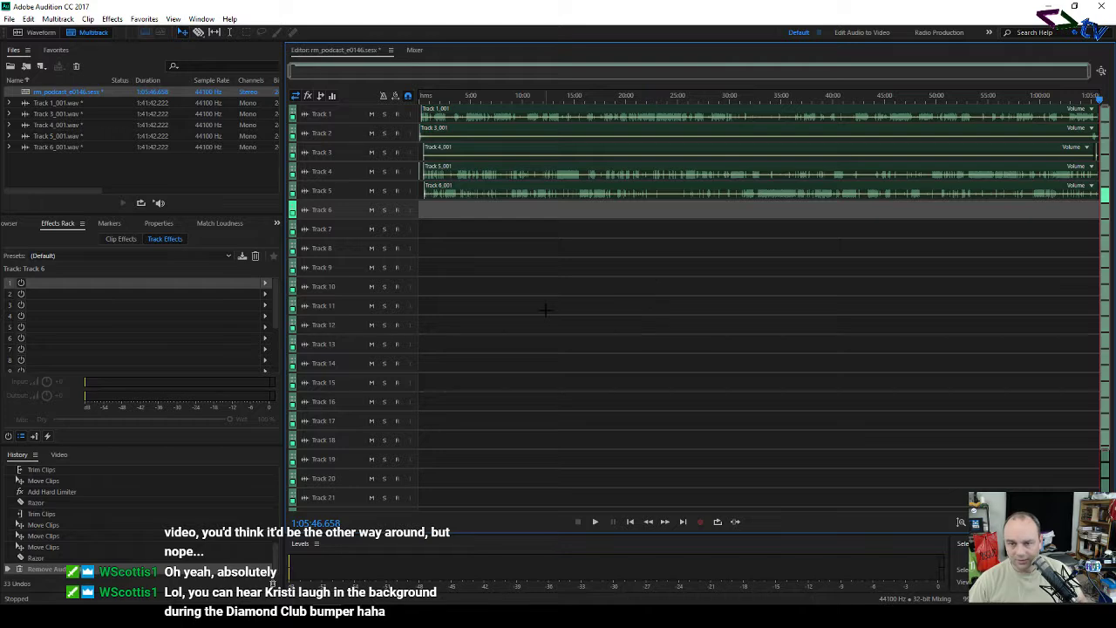
scroll(349, 309, up, 5)
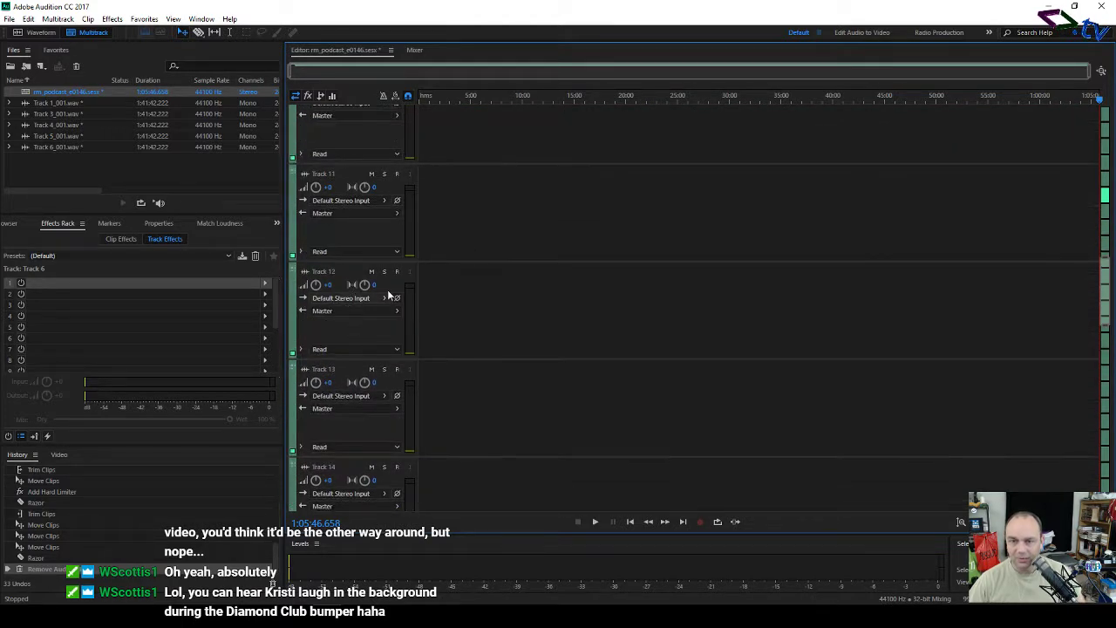
scroll(474, 255, up, 8)
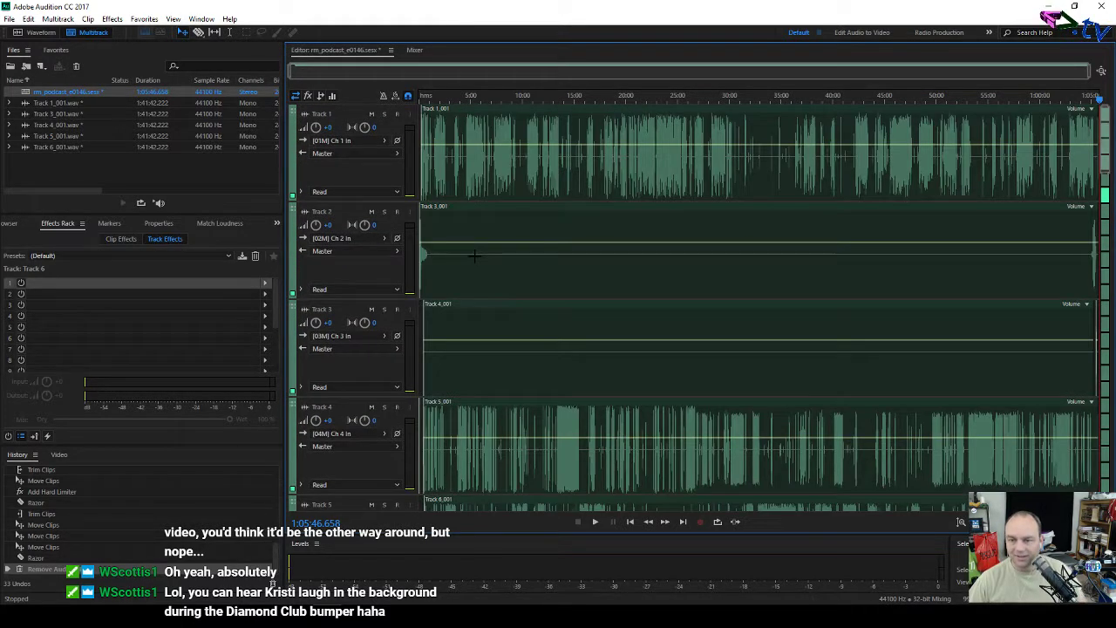
scroll(362, 261, down, 1)
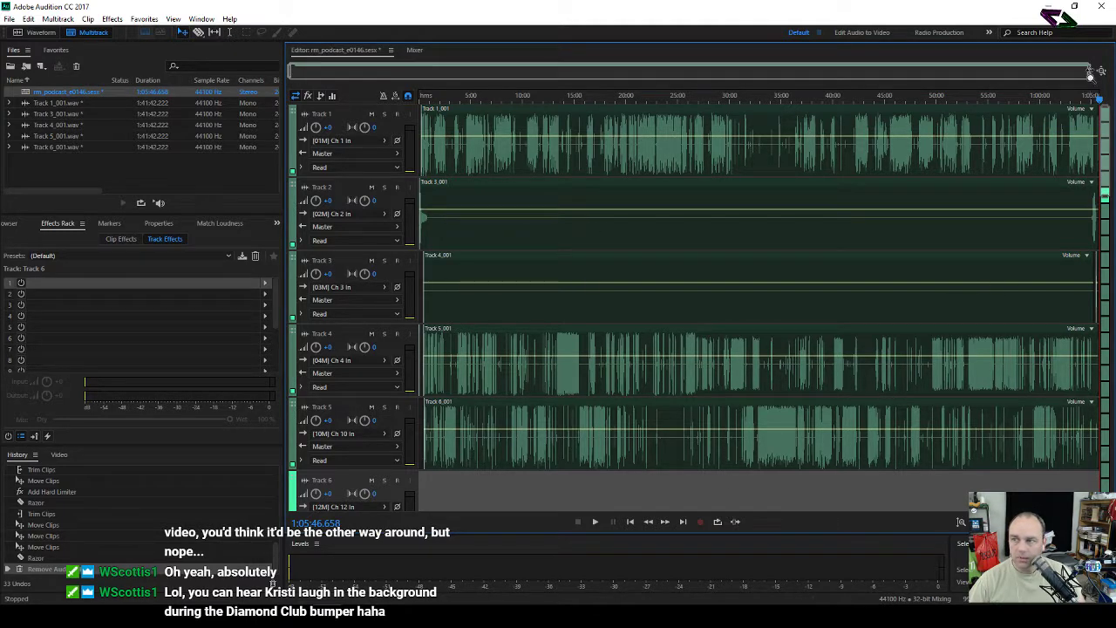
Step: Drag Track 3's clip start to near the session end, then zoom out to the full session
drag(1088, 71, 344, 76)
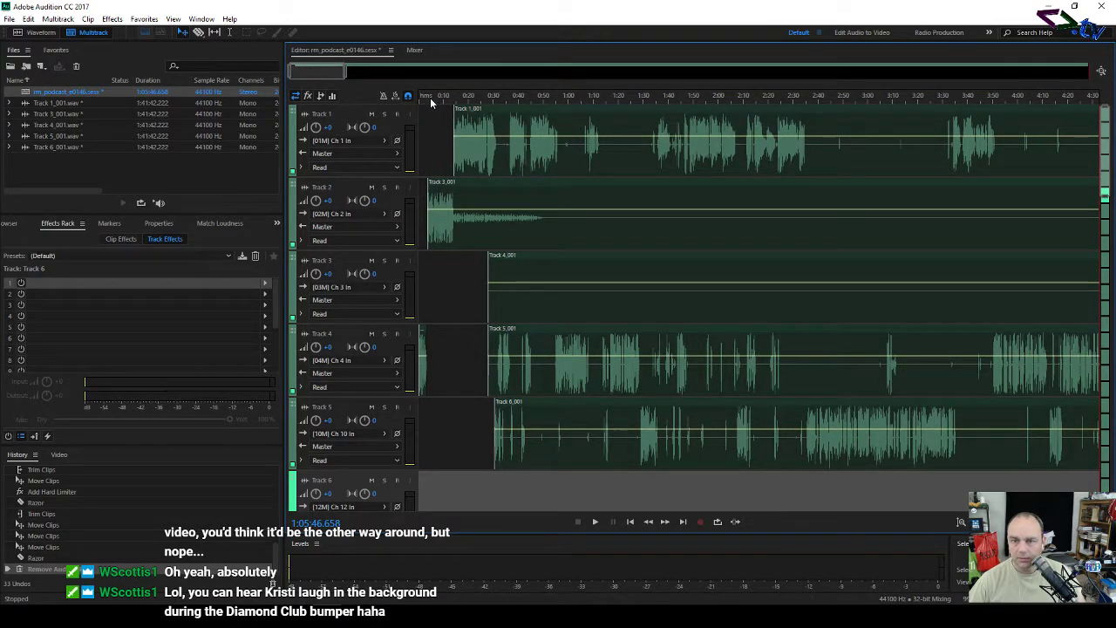
mouse_move(329, 72)
mouse_down()
mouse_move(368, 82)
mouse_move(323, 78)
mouse_up()
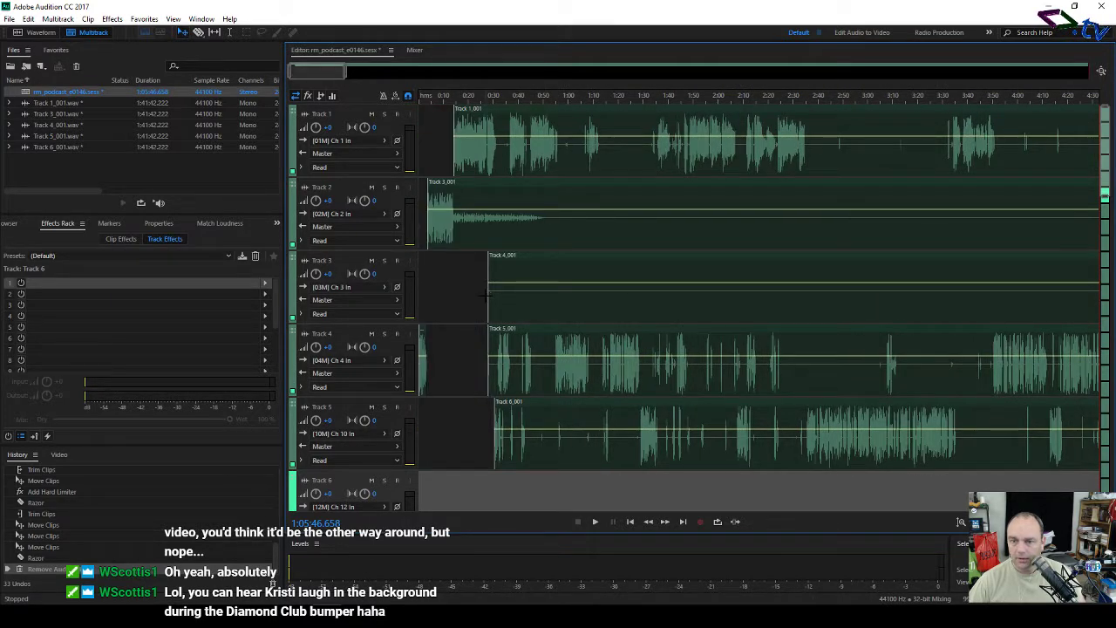
drag(496, 262, 979, 279)
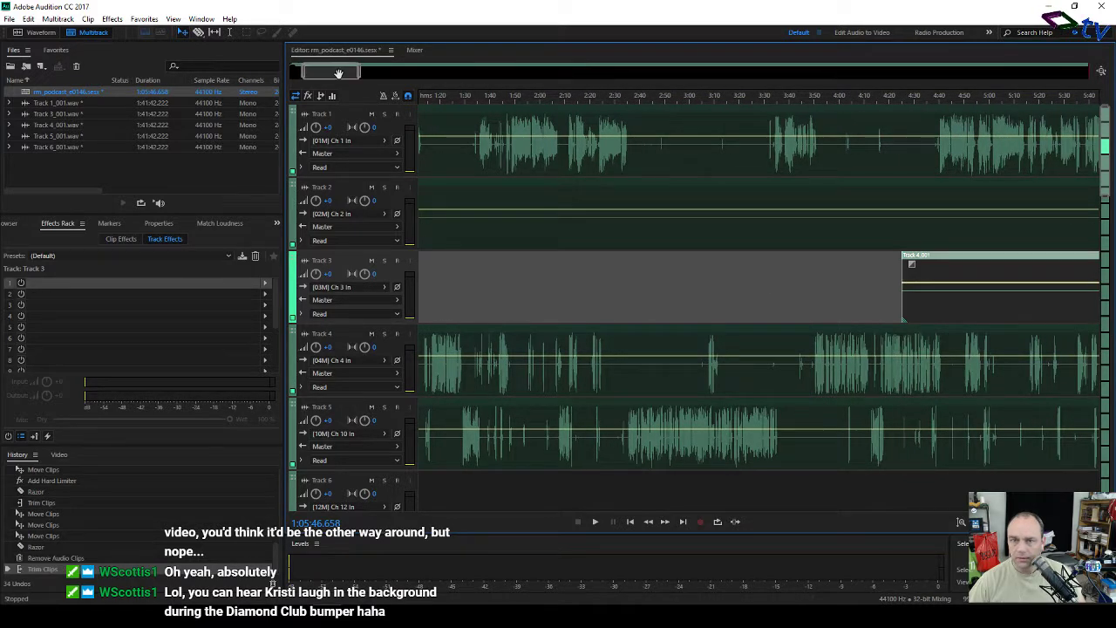
scroll(338, 74, down, 9)
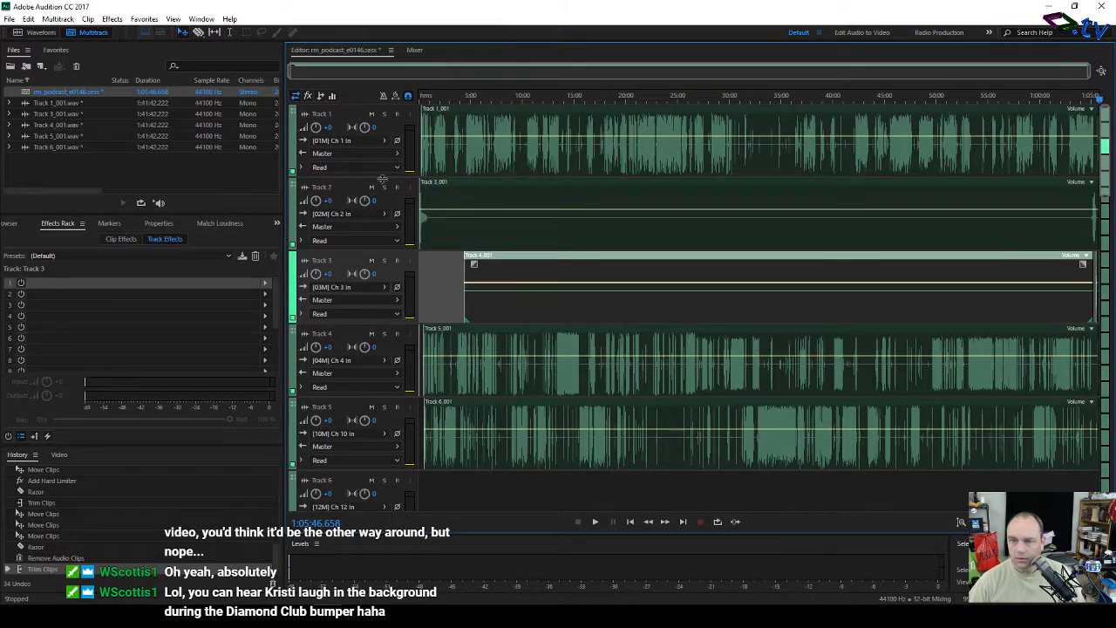
drag(466, 316, 1078, 312)
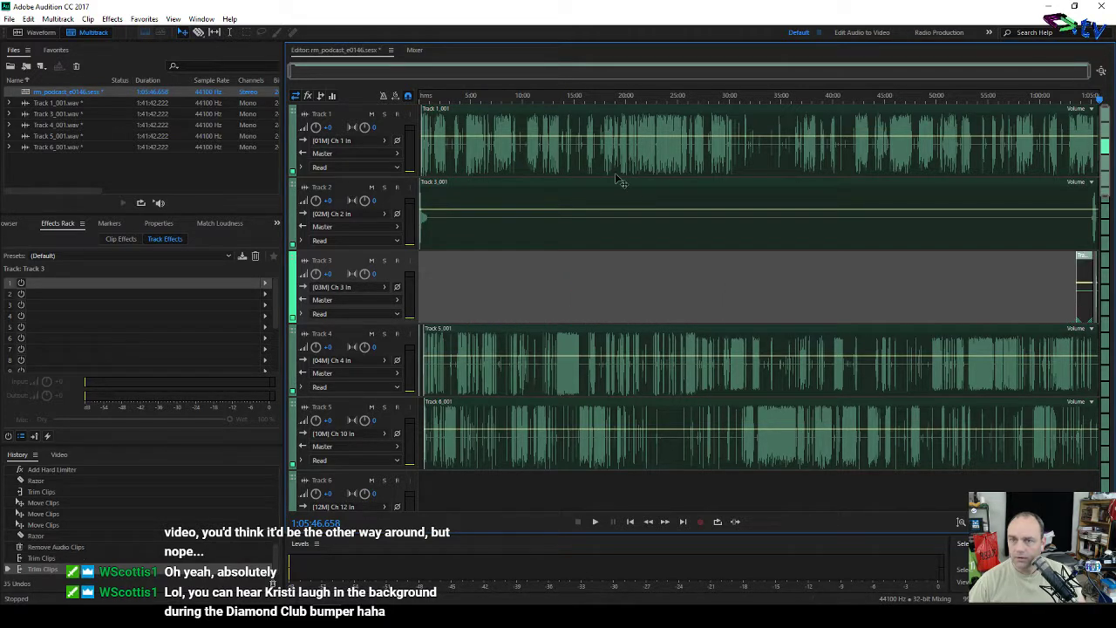
drag(291, 72, 1087, 87)
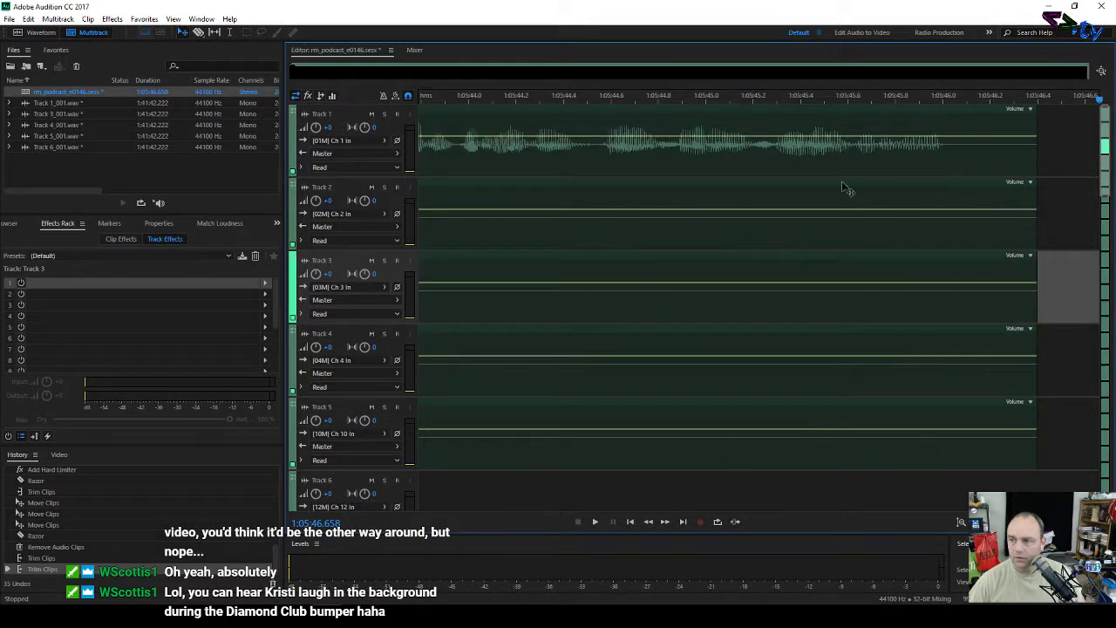
click(1102, 70)
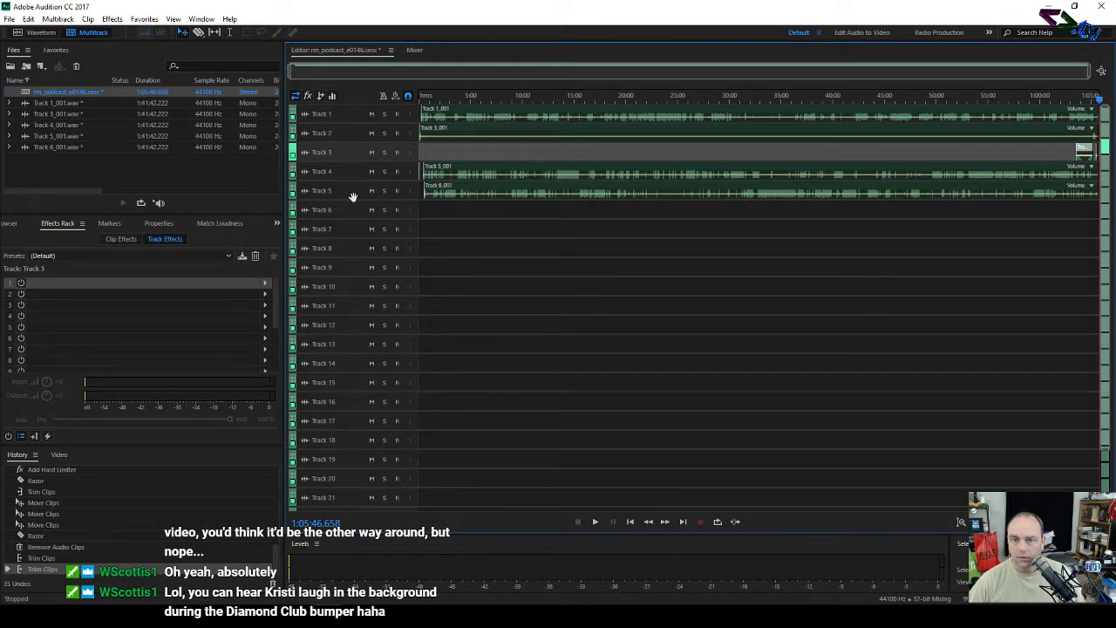
scroll(353, 196, up, 6)
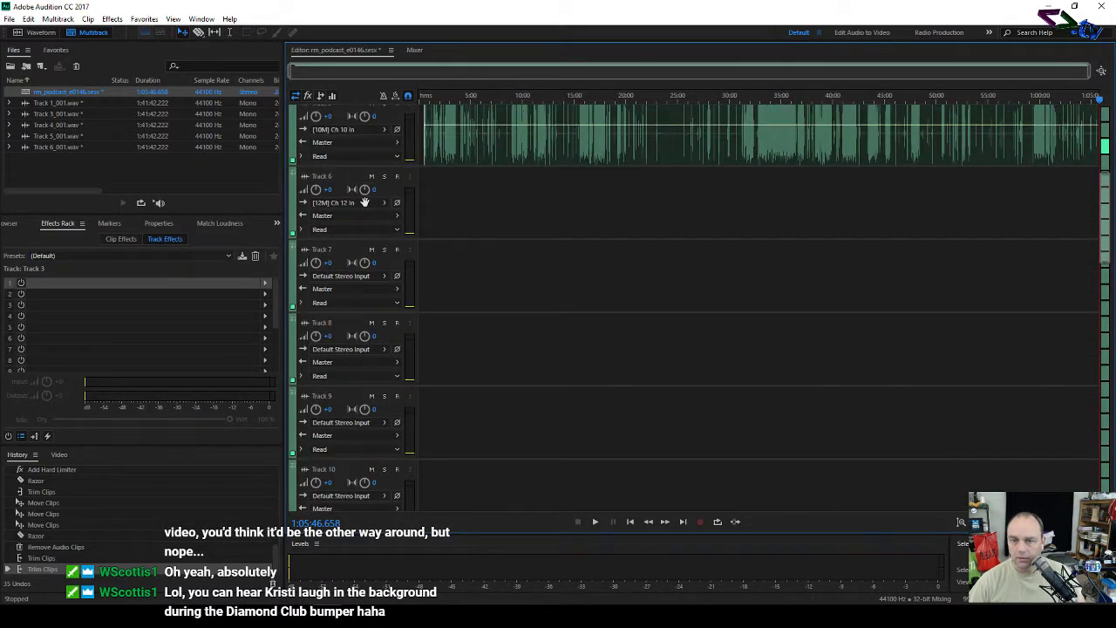
scroll(365, 202, up, 5)
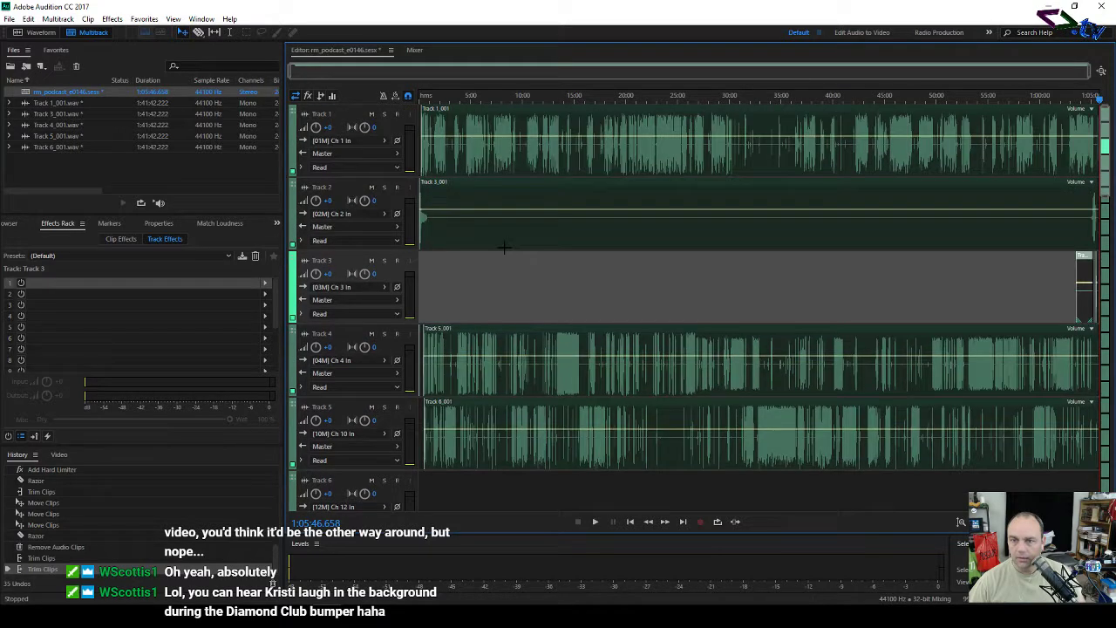
Step: Zoom to the session end, delete the stray Track 4_001 clip piece, and trim the clip ends on Tracks 2 and 3
drag(291, 73, 1060, 73)
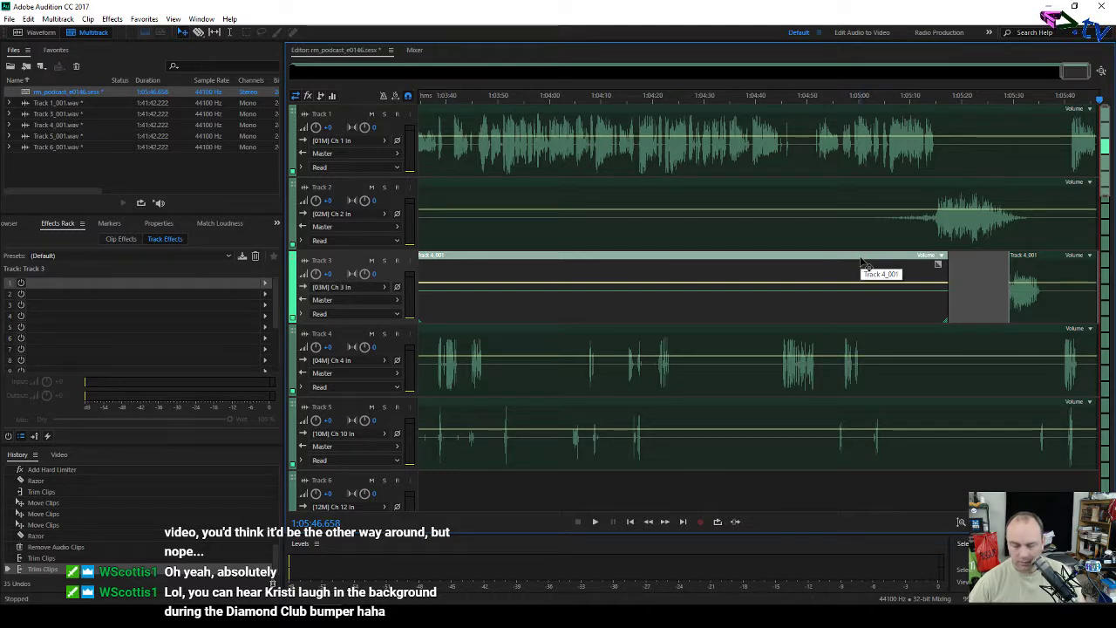
key(Delete)
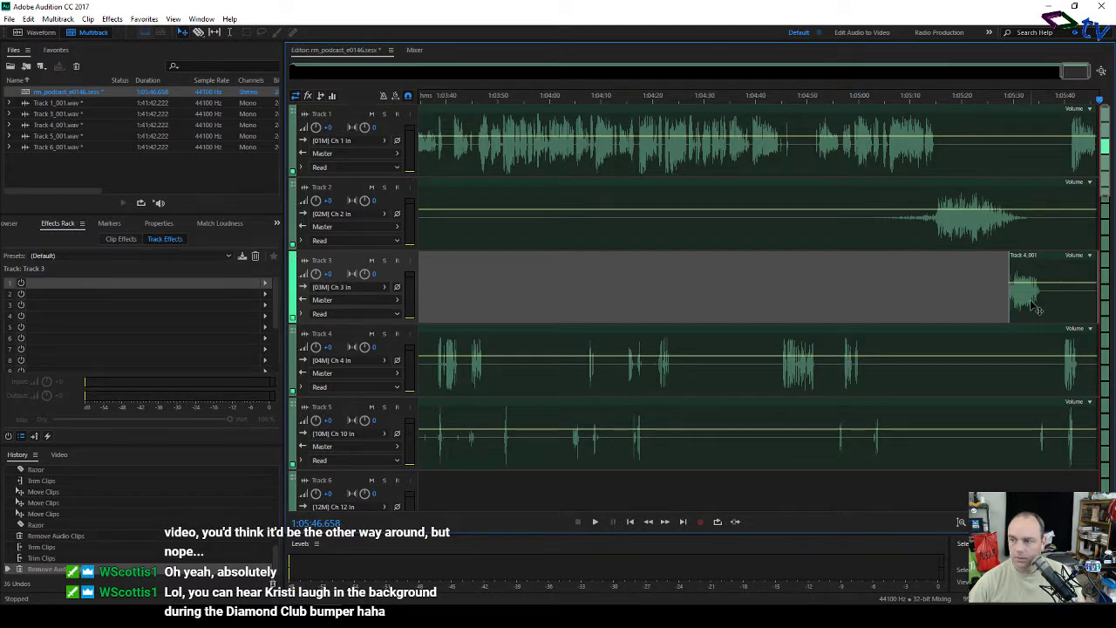
drag(1097, 277, 1053, 275)
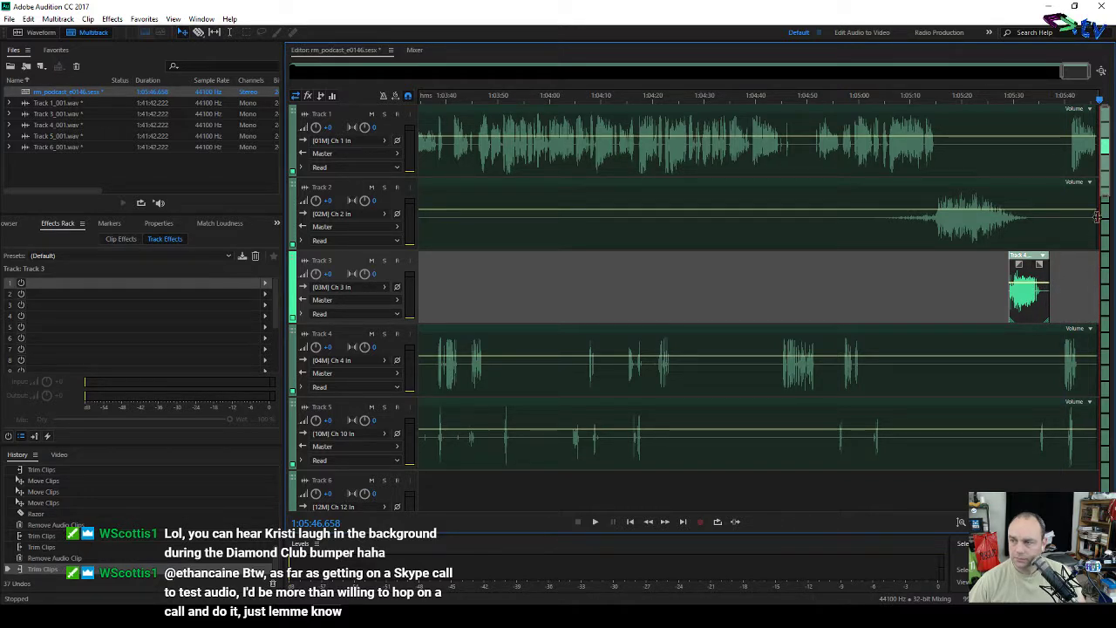
drag(1096, 224, 1049, 227)
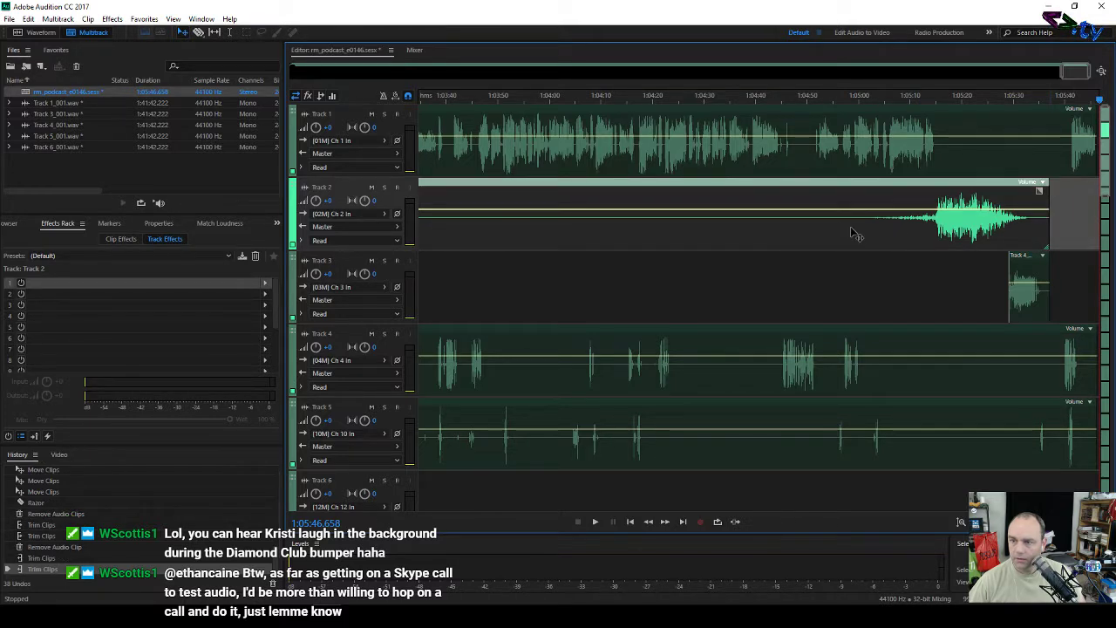
Step: Razor-split Track 2's clip, then trim it back to just its opening seconds
key(r)
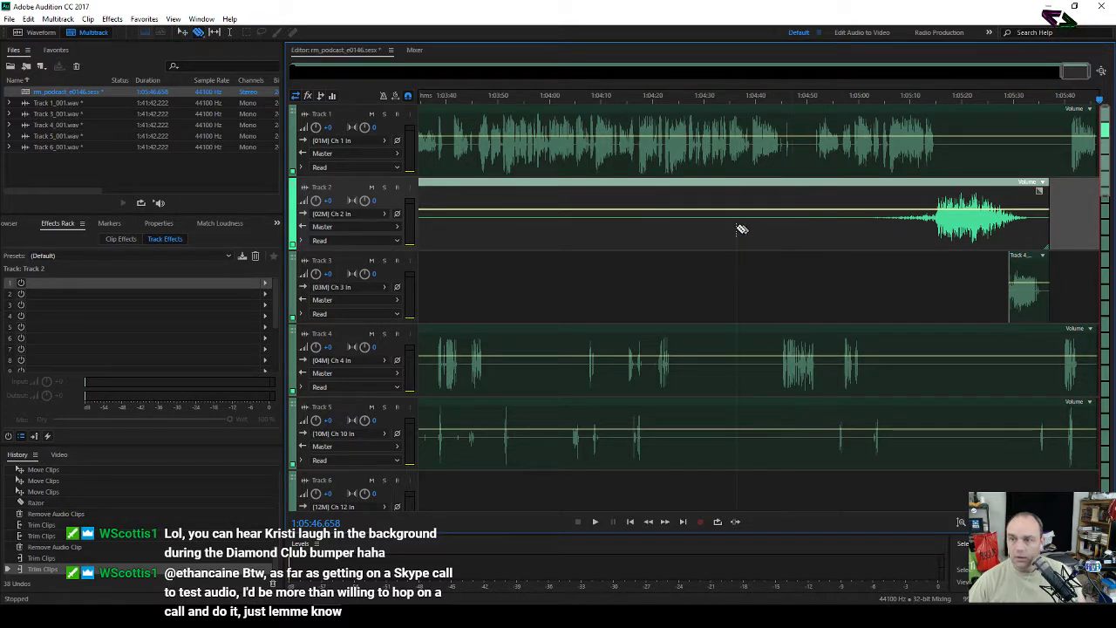
click(738, 230)
drag(737, 230, 801, 239)
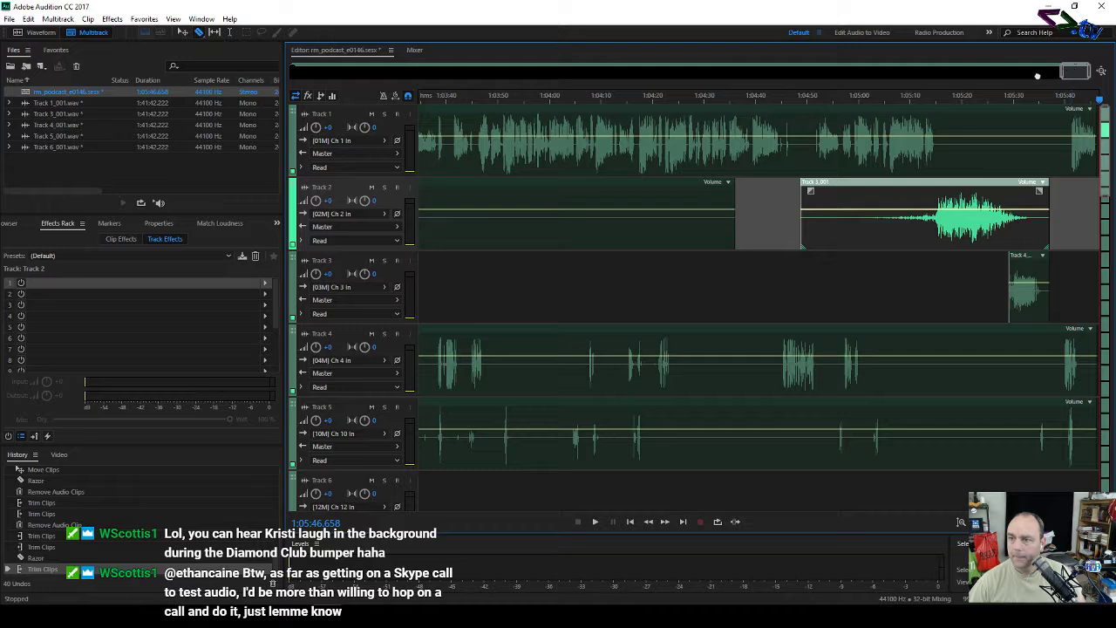
drag(1065, 73, 1016, 75)
scroll(1016, 73, down, 12)
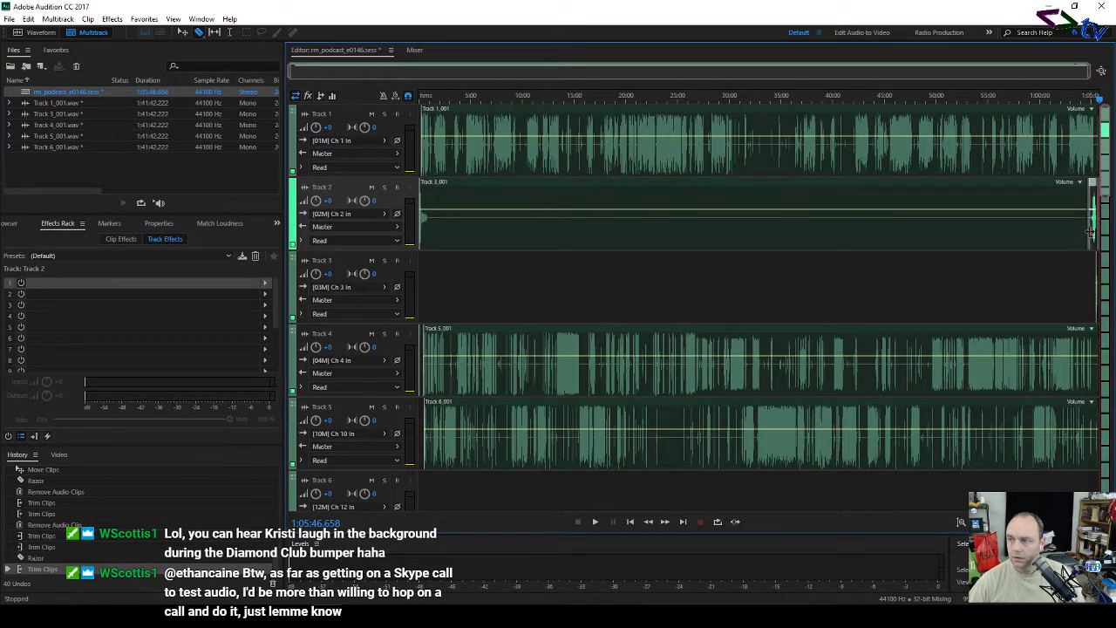
drag(1086, 229, 450, 254)
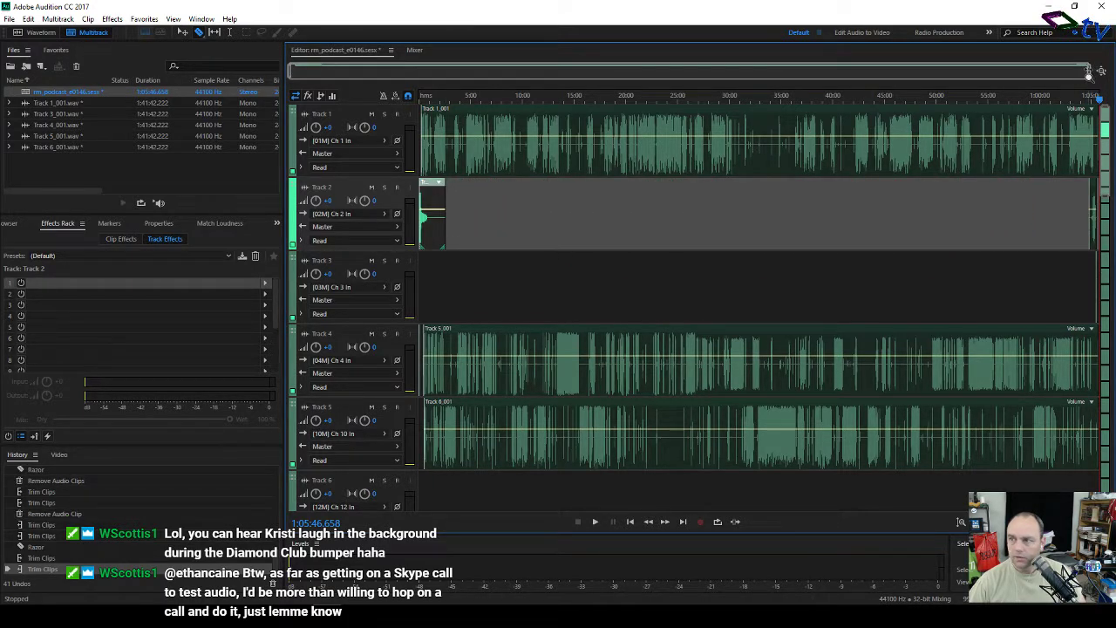
drag(1089, 74, 333, 95)
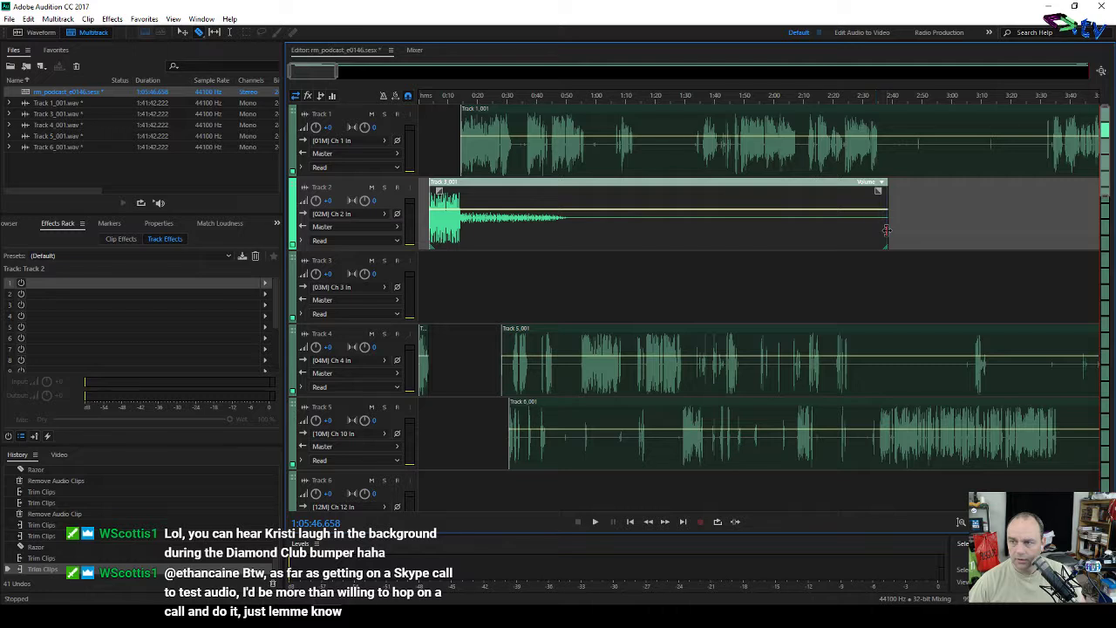
drag(886, 229, 572, 235)
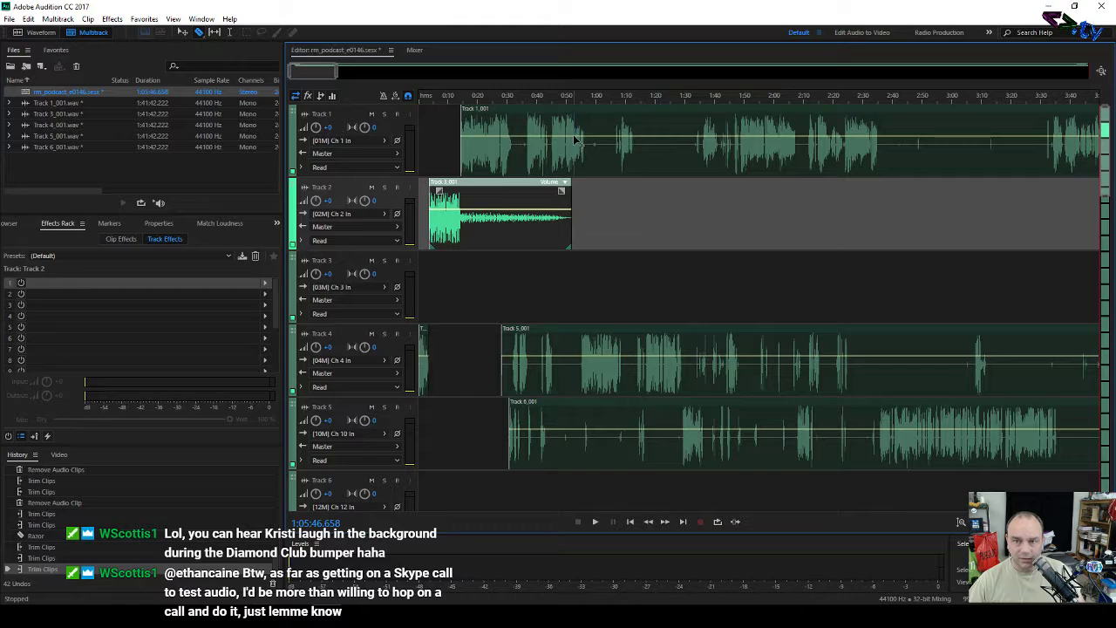
drag(335, 76, 1101, 99)
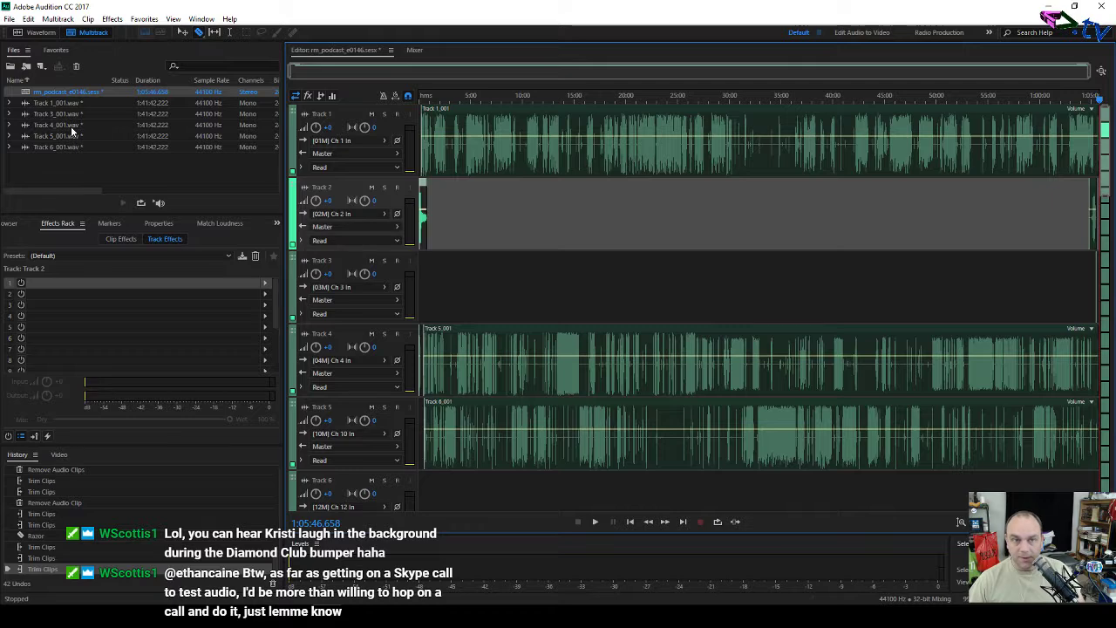
Step: Start an entire-session mixdown export to the Ritual Misery rm_podcast_e0146 folder, with _mixdown dropped from the file name
click(9, 19)
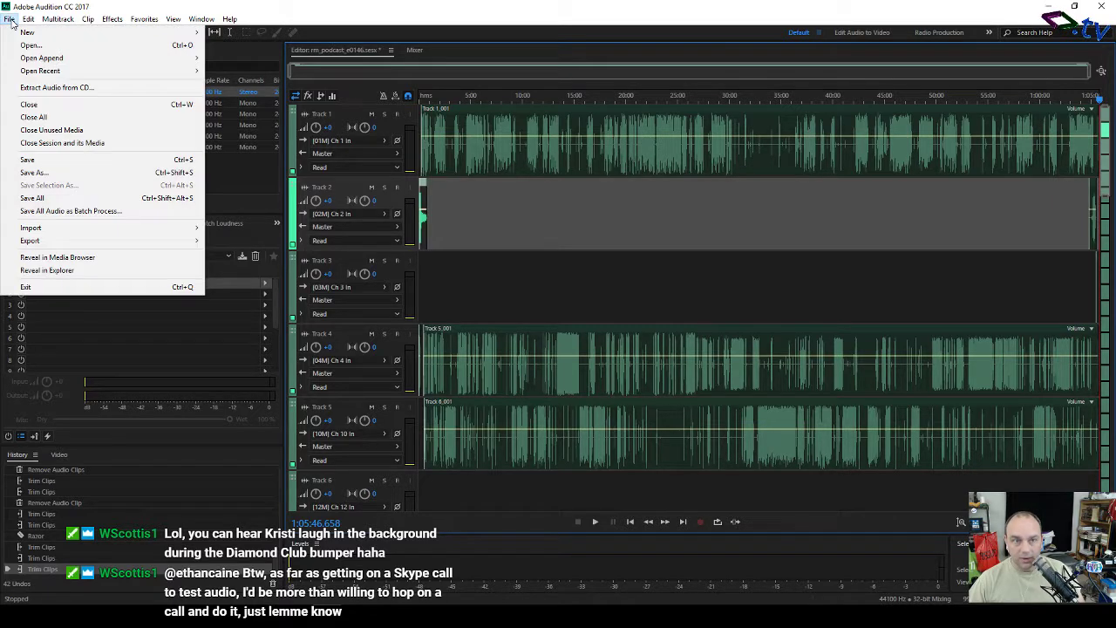
mouse_move(184, 228)
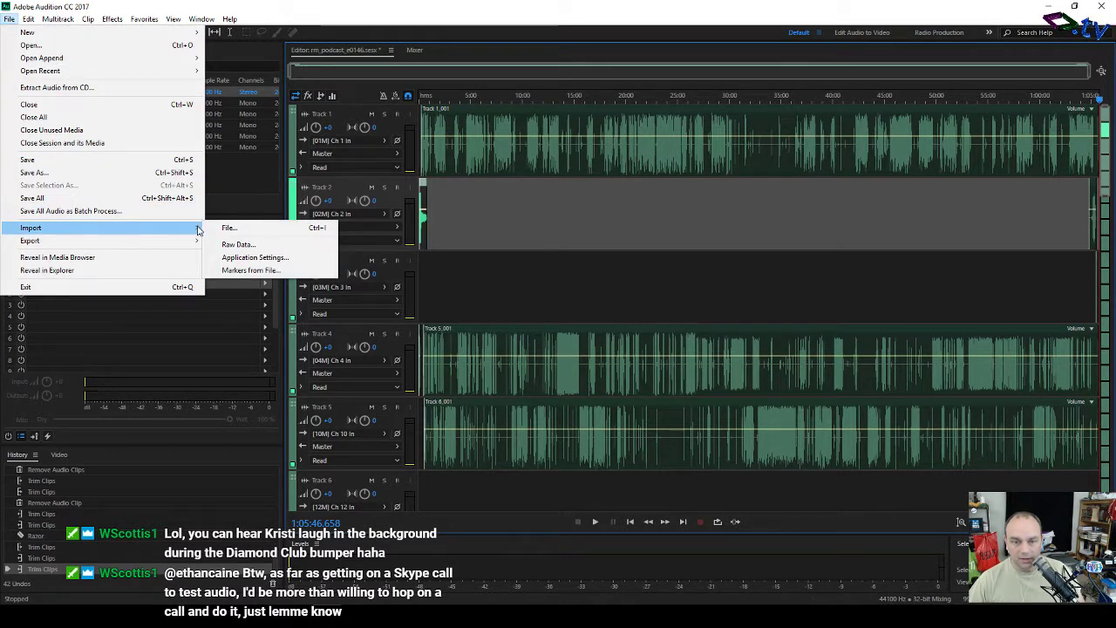
mouse_move(157, 246)
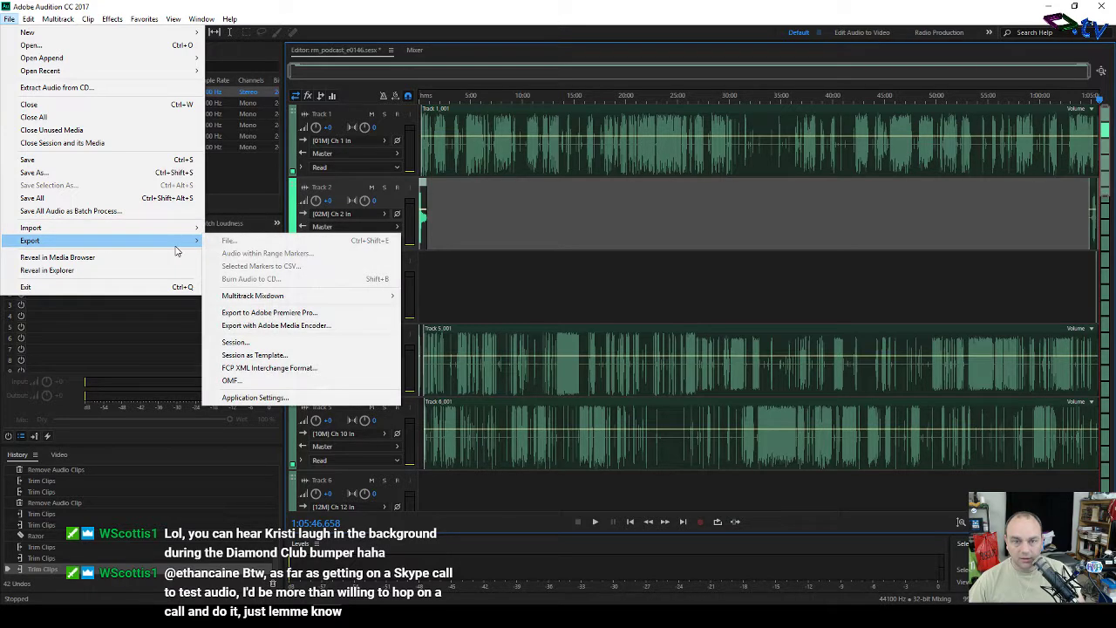
mouse_move(394, 299)
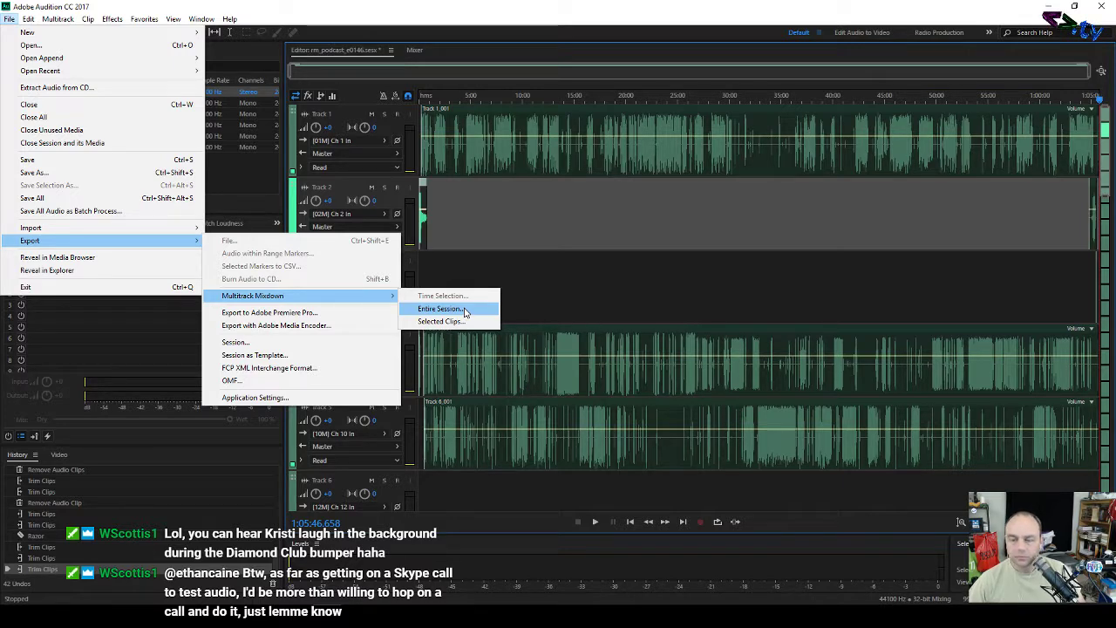
click(441, 309)
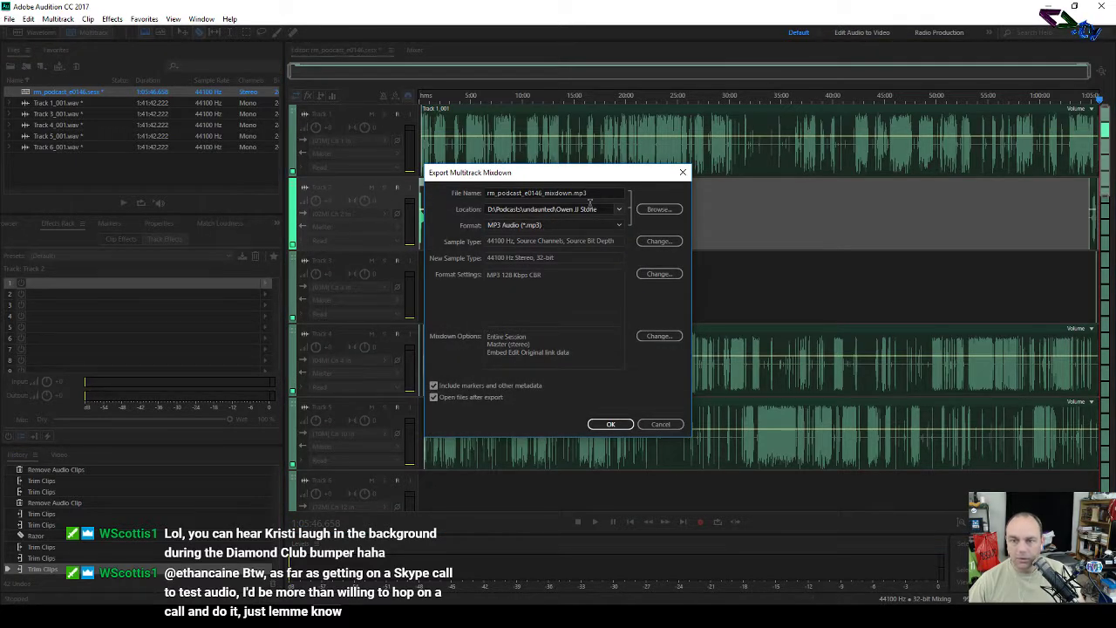
click(619, 212)
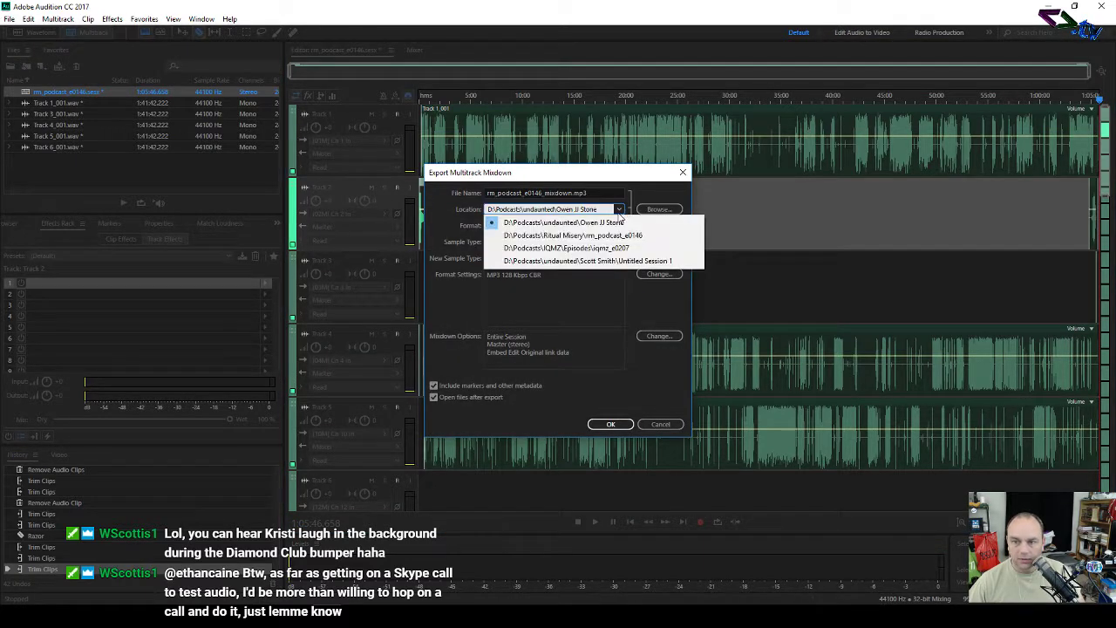
click(563, 236)
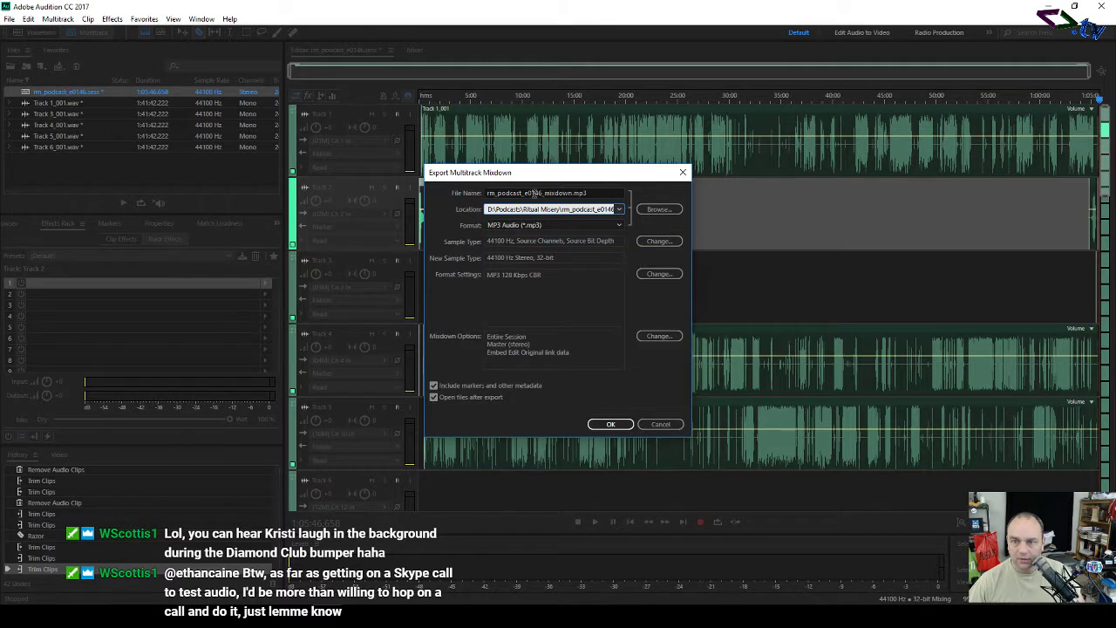
click(572, 193)
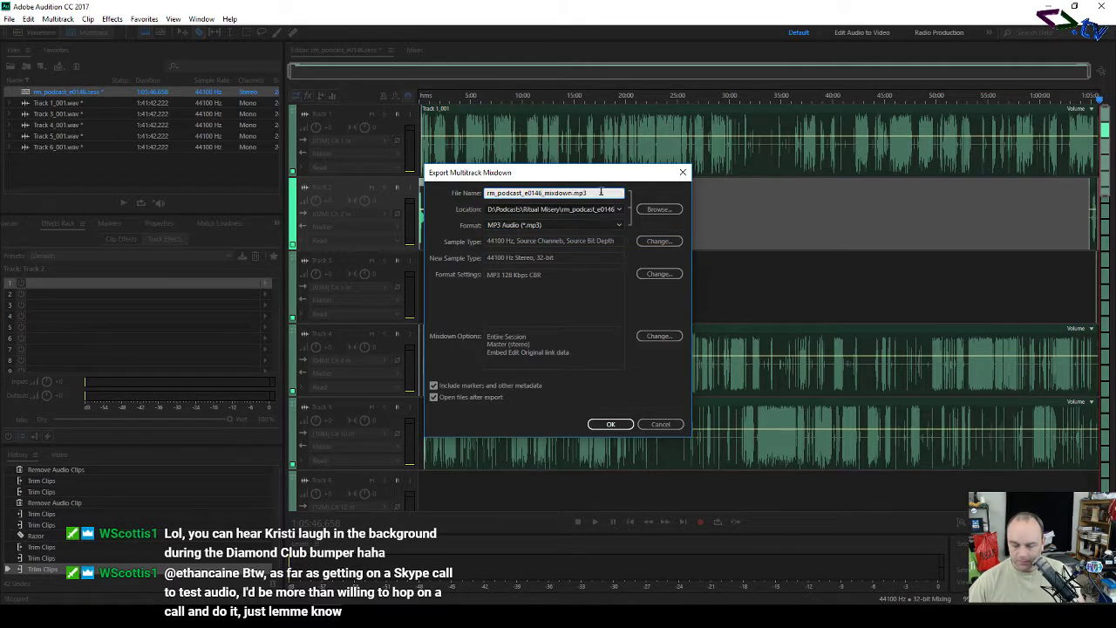
key(BackSpace)
key(BackSpace)
key(BackSpace)
key(BackSpace)
key(BackSpace)
key(BackSpace)
key(BackSpace)
key(BackSpace)
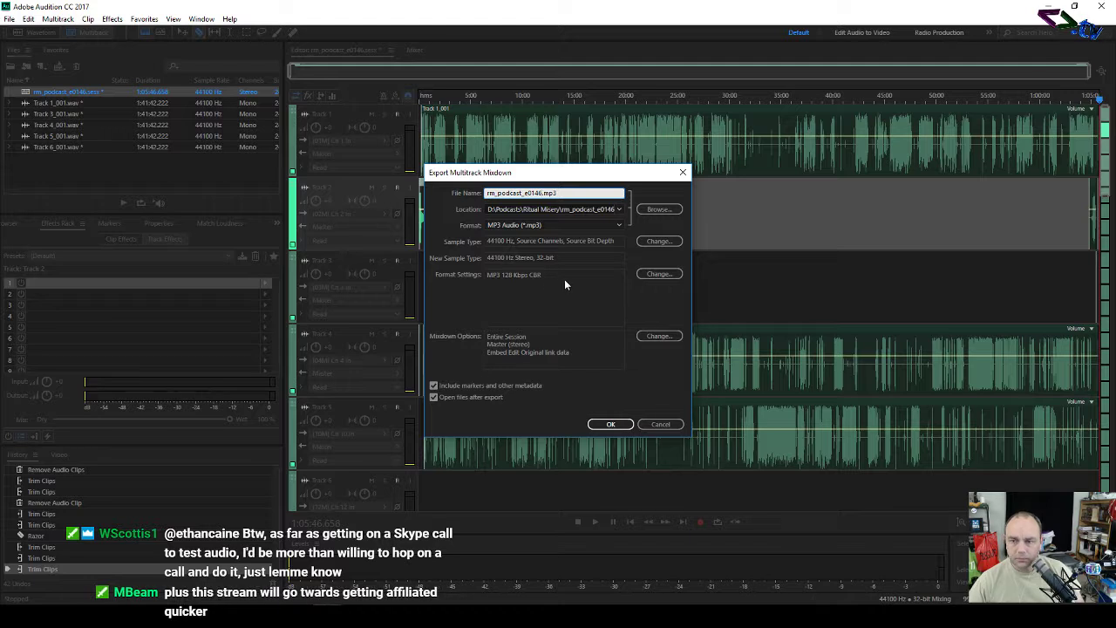
Step: Check the Sample Type settings and the location browser, cancelling both without changes
click(641, 241)
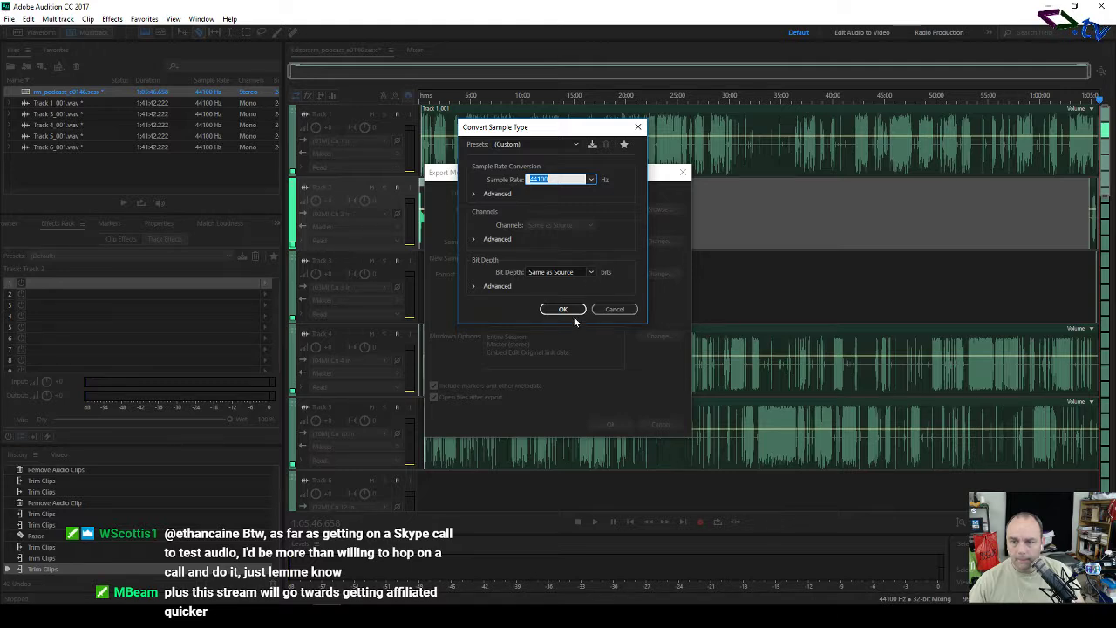
click(604, 309)
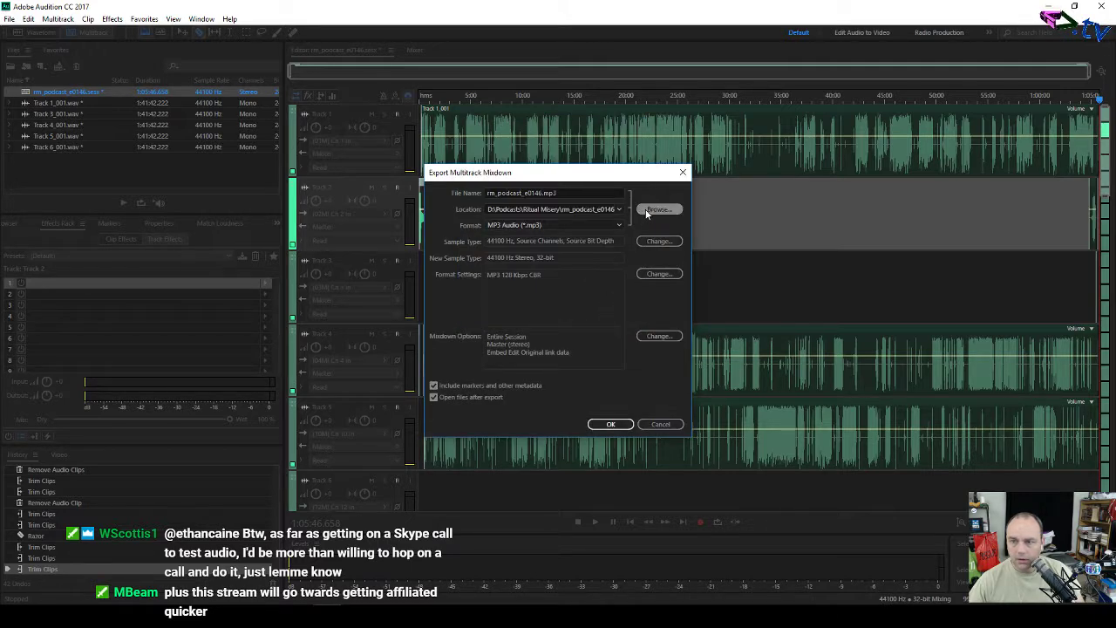
click(647, 213)
click(517, 319)
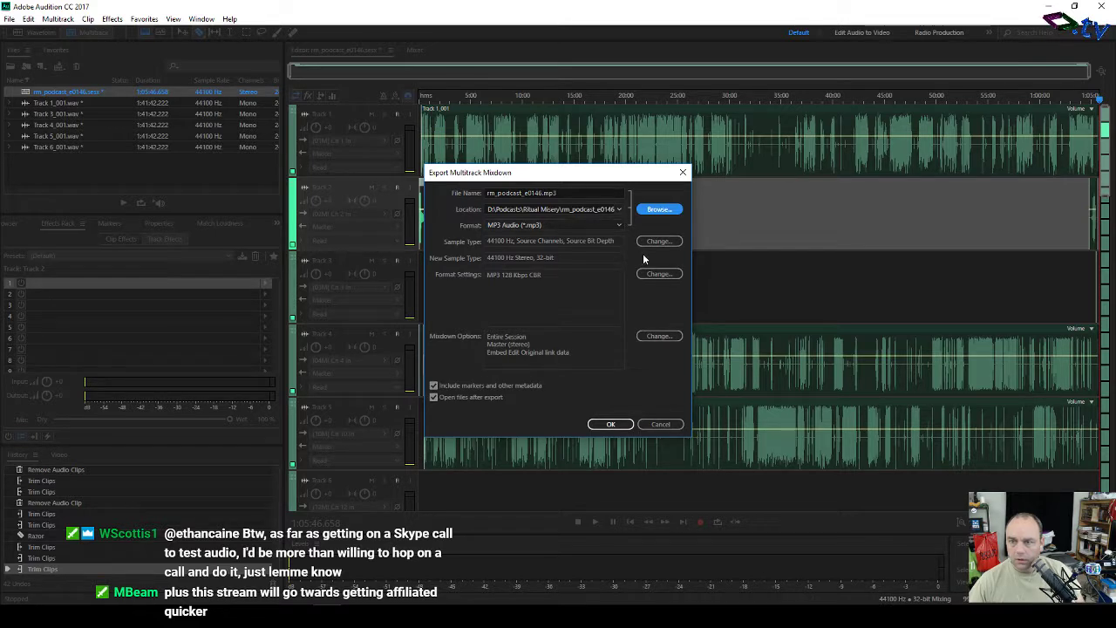
Step: Change the mixdown options so the master is Mono instead of Stereo
click(645, 336)
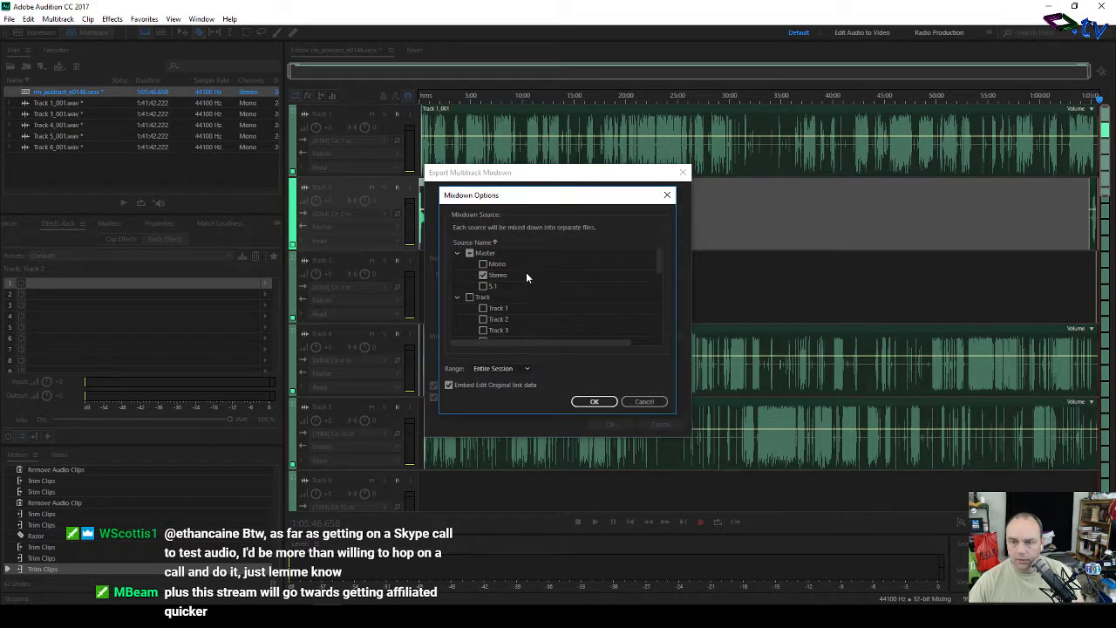
click(484, 264)
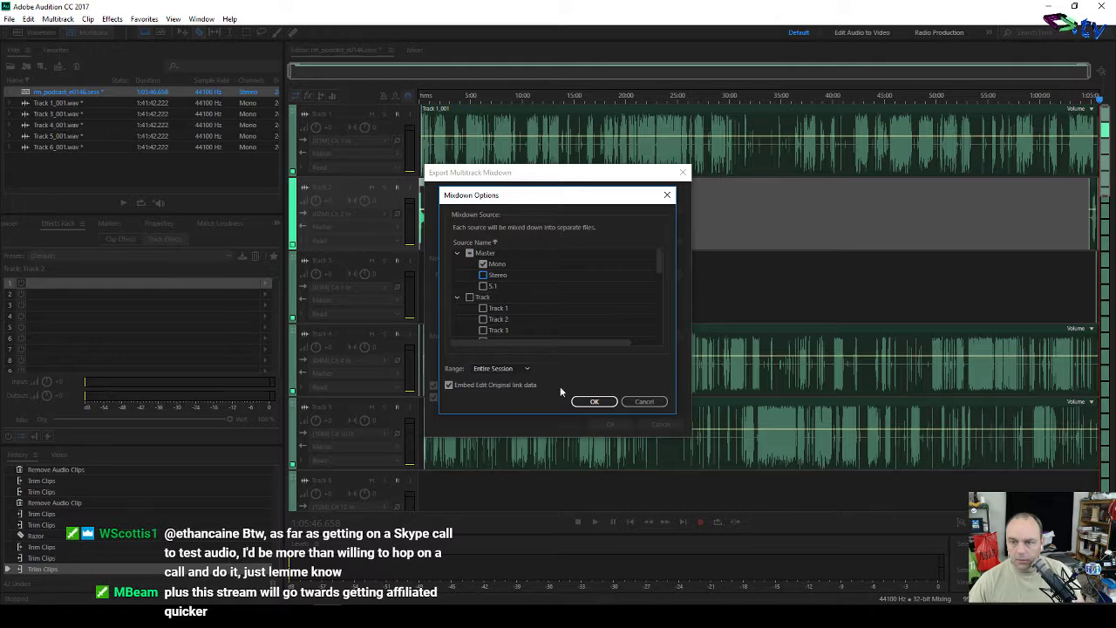
click(589, 402)
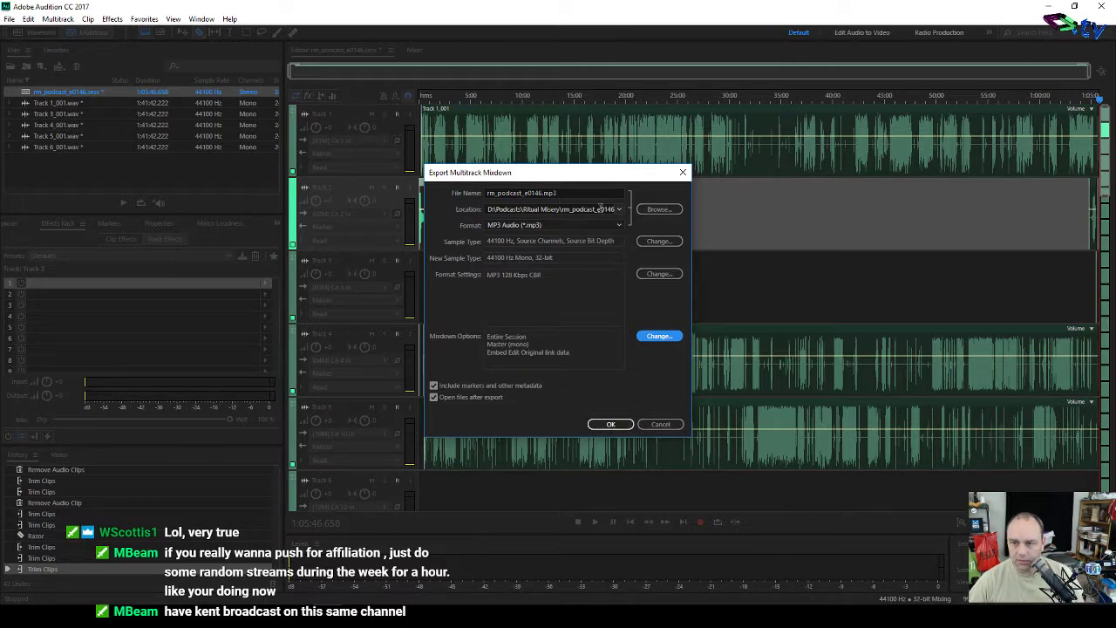
Step: Export the mono rm_podcast_e0146.mp3 mixdown, then bring up the episode folder in File Explorer
click(610, 423)
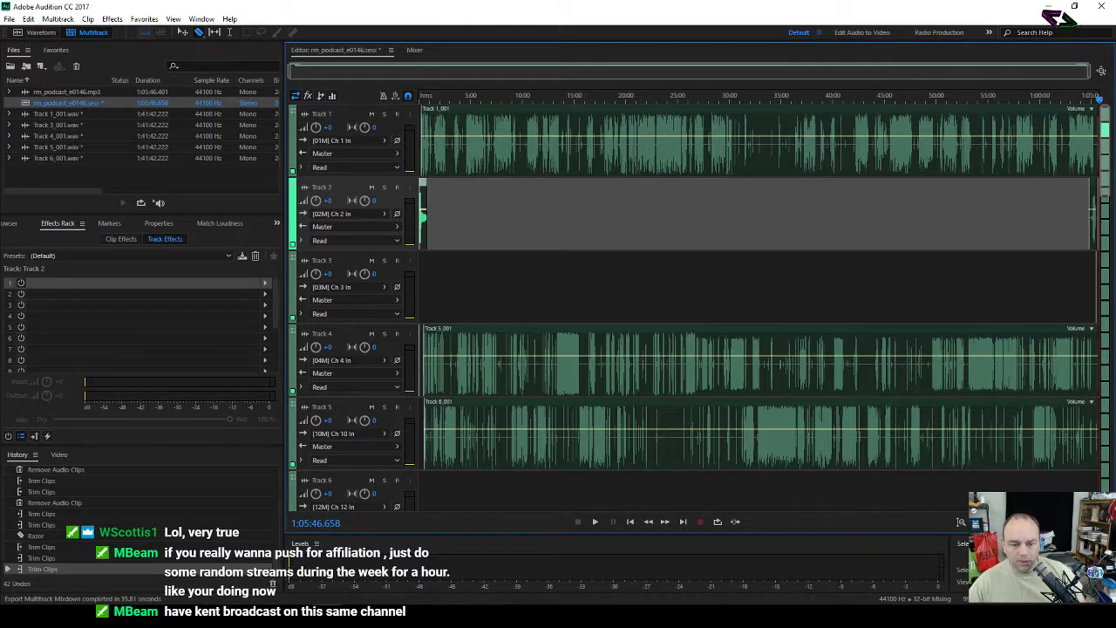
click(209, 616)
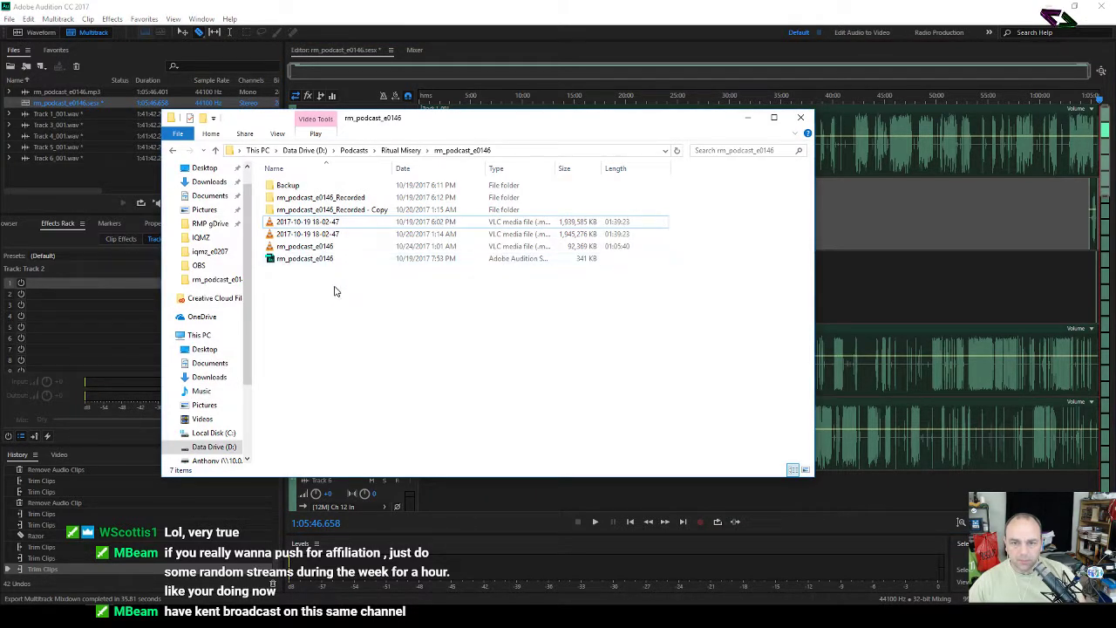
Step: Select the 92,369 KB rm_podcast_e0146.mp3, widen the Type column, and minimize File Explorer
click(325, 248)
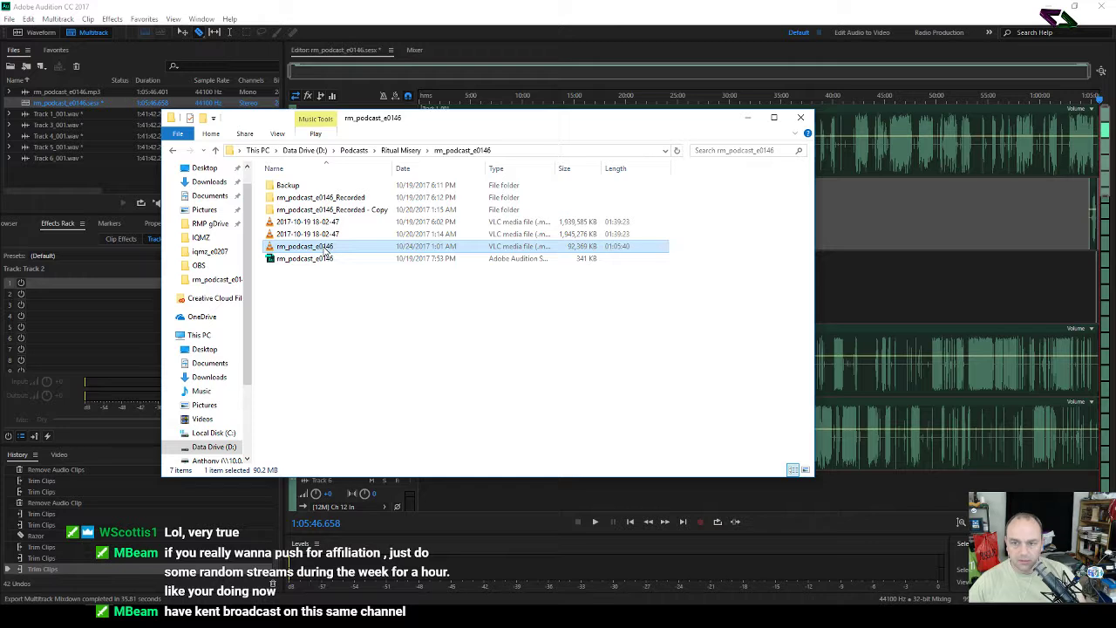
double_click(555, 169)
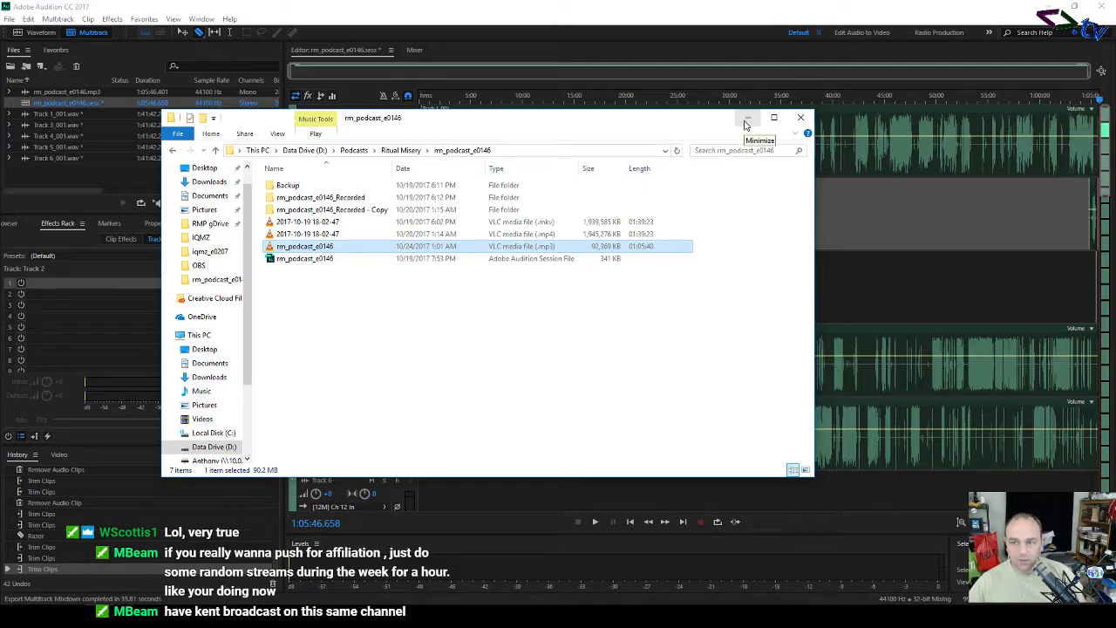
click(746, 120)
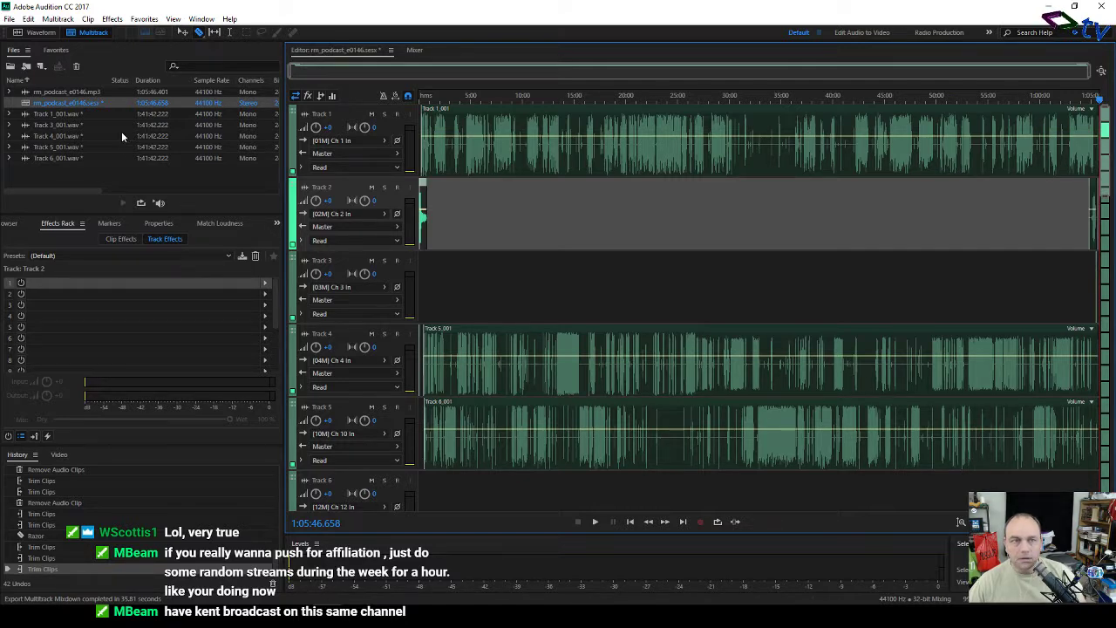
Step: Export the entire session in AIFF format as rm_podcast_e0146_mixdown.aif
click(8, 19)
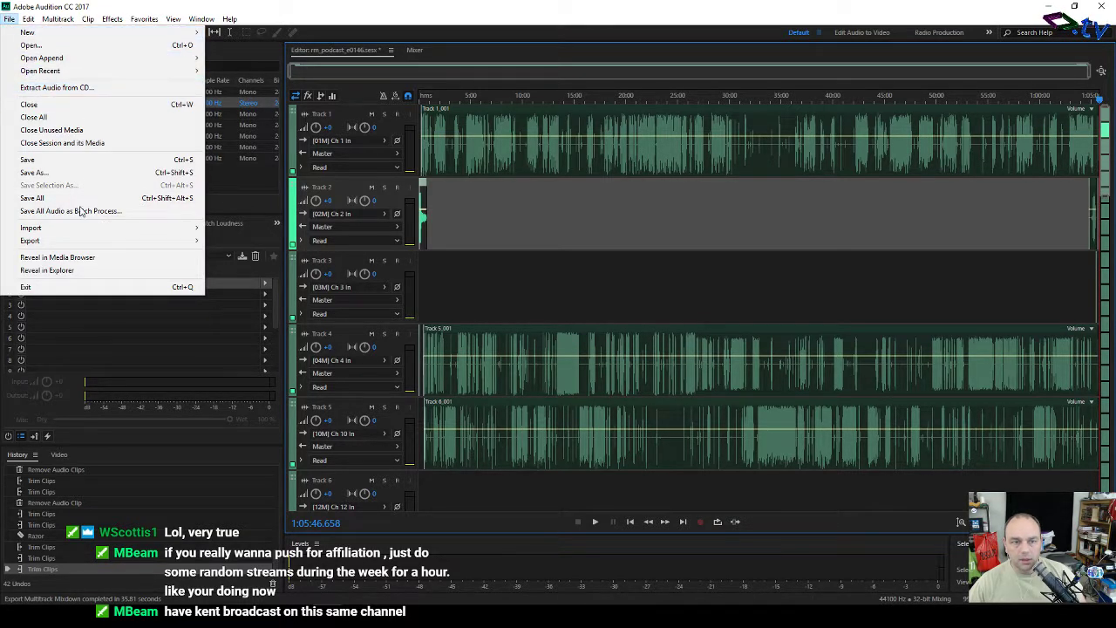
mouse_move(193, 249)
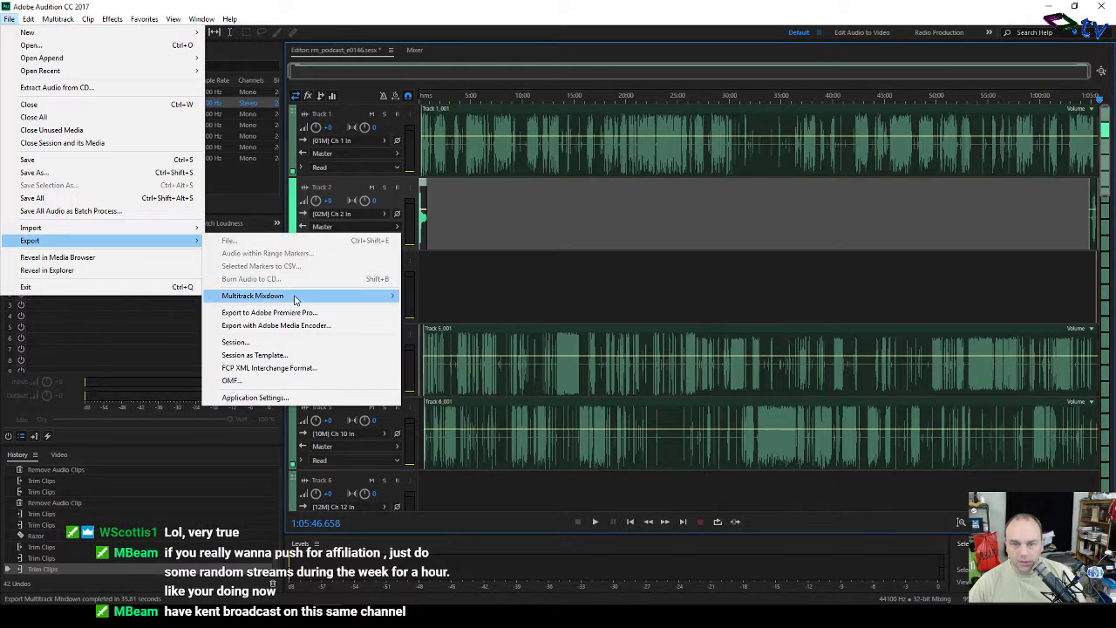
mouse_move(292, 297)
click(436, 310)
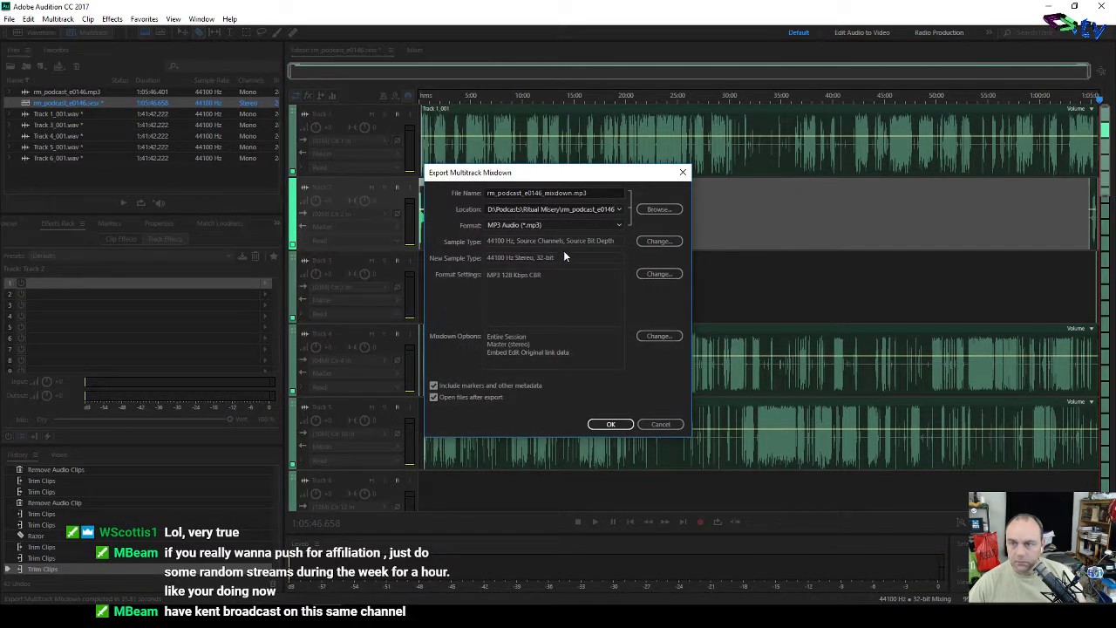
click(617, 225)
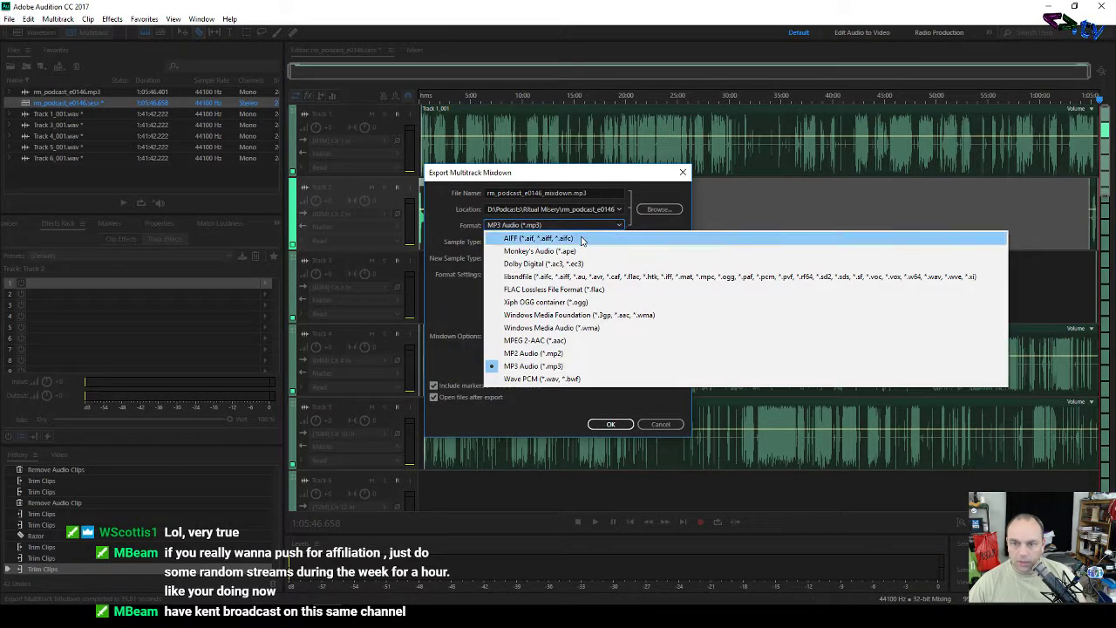
click(579, 235)
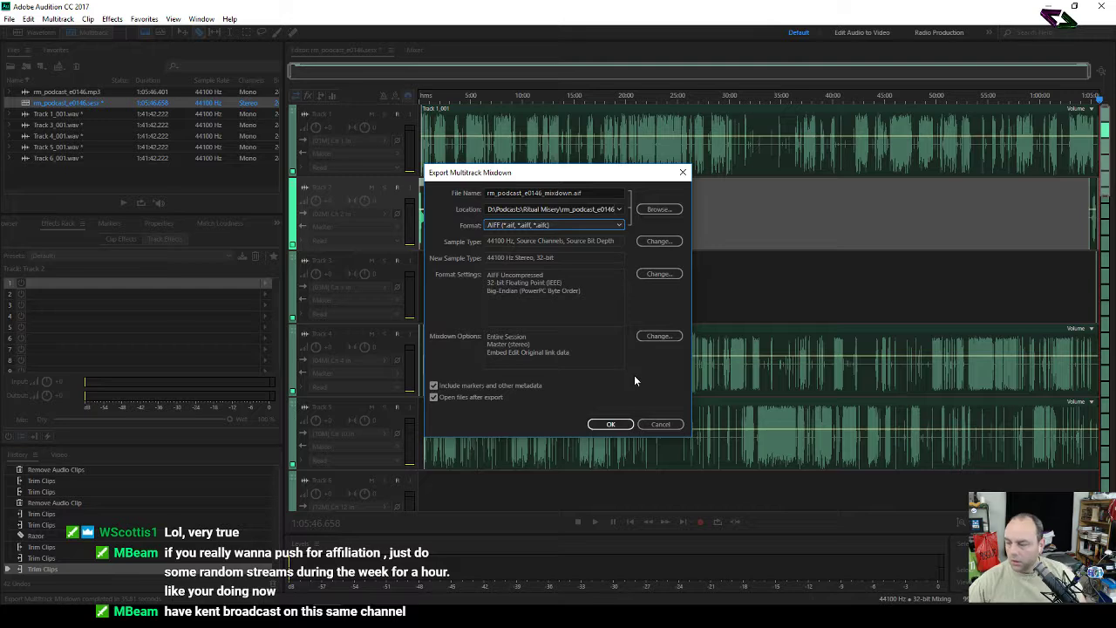
click(613, 424)
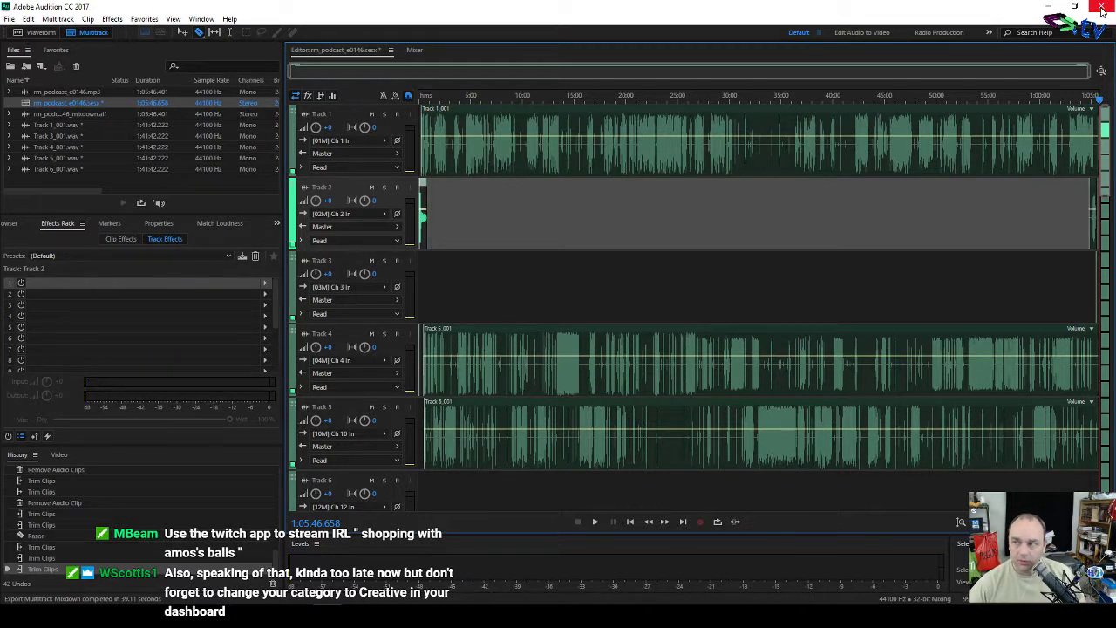
Step: Close Audition once the AIFF mixdown export completes
click(1102, 7)
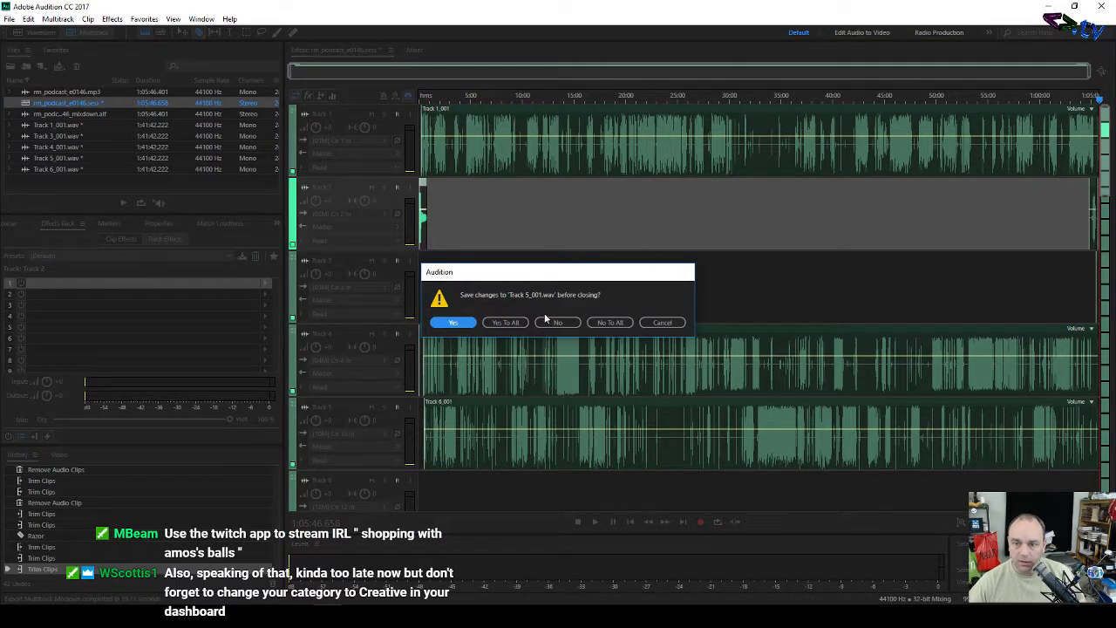
Step: Choose Yes To All to save every changed file before Audition quits
click(506, 321)
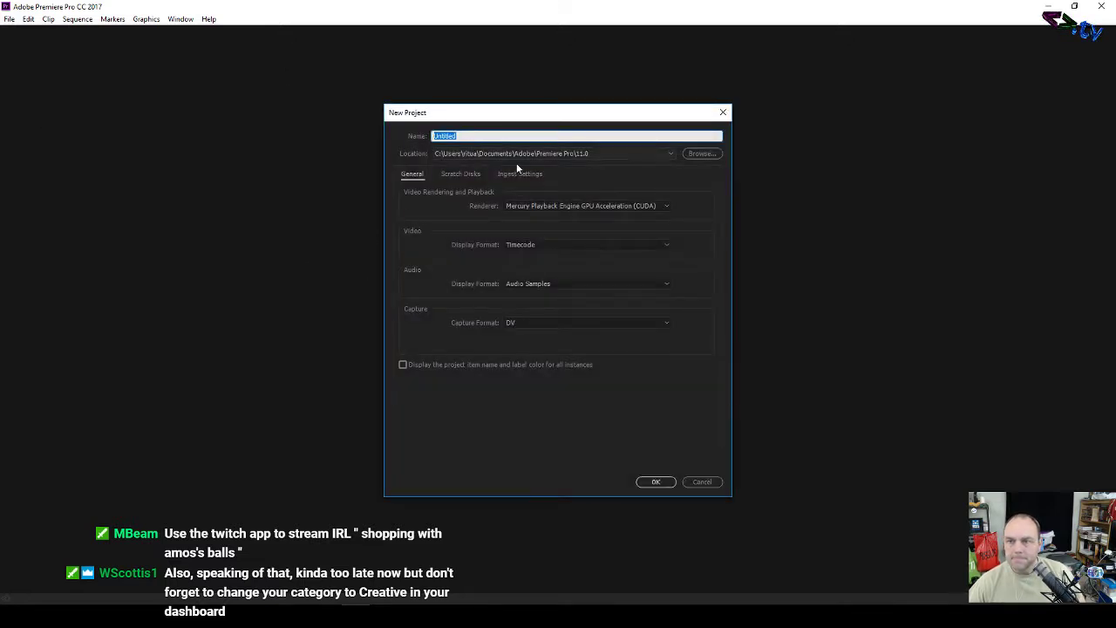
Step: Browse to D:\Podcasts\Ritual Misery\rm_podcast_e0146 as the new project's location
click(673, 153)
click(673, 153)
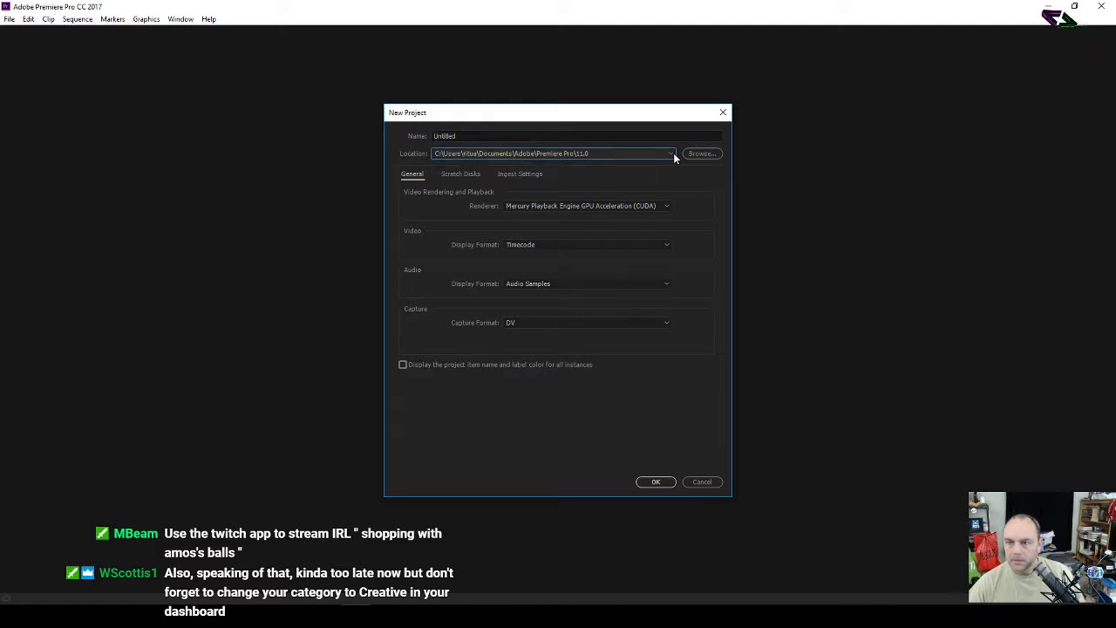
click(702, 153)
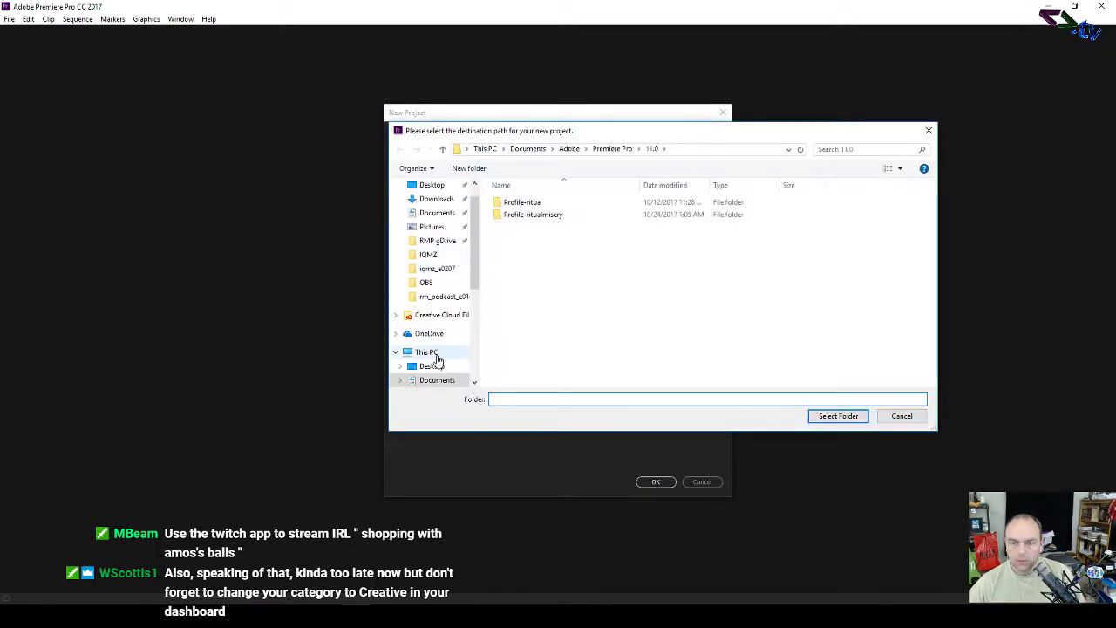
scroll(434, 324, down, 3)
scroll(436, 336, down, 1)
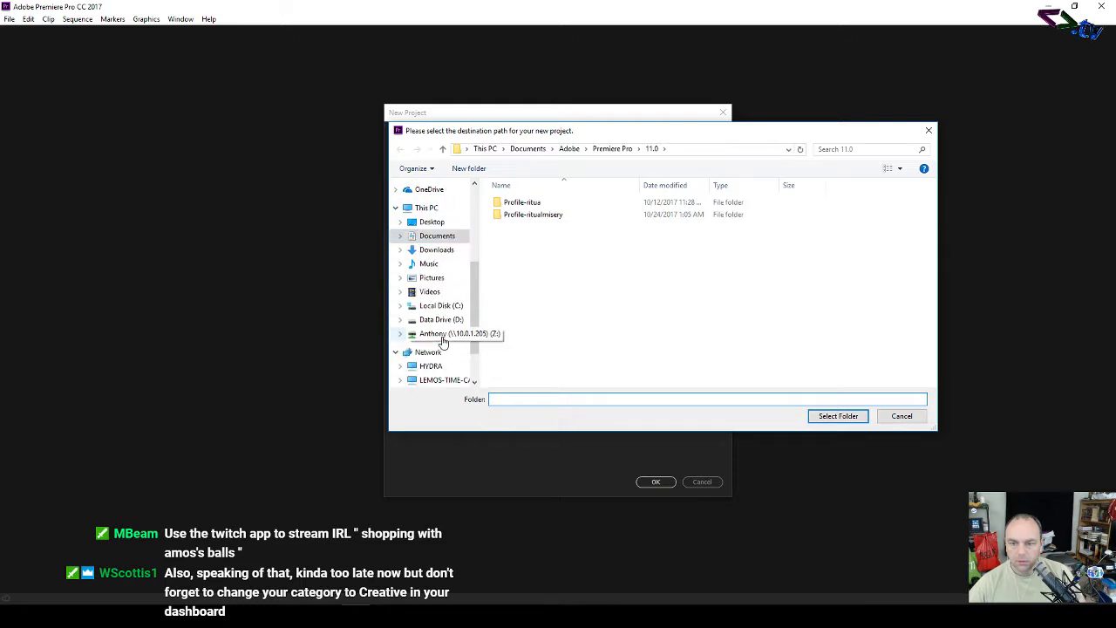
click(432, 319)
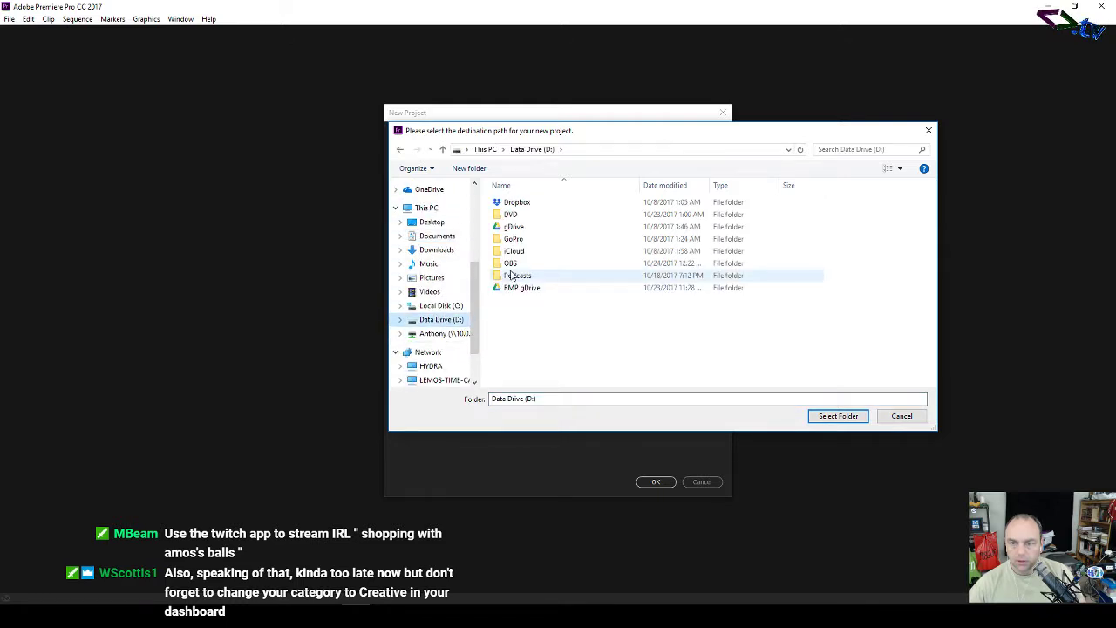
double_click(515, 276)
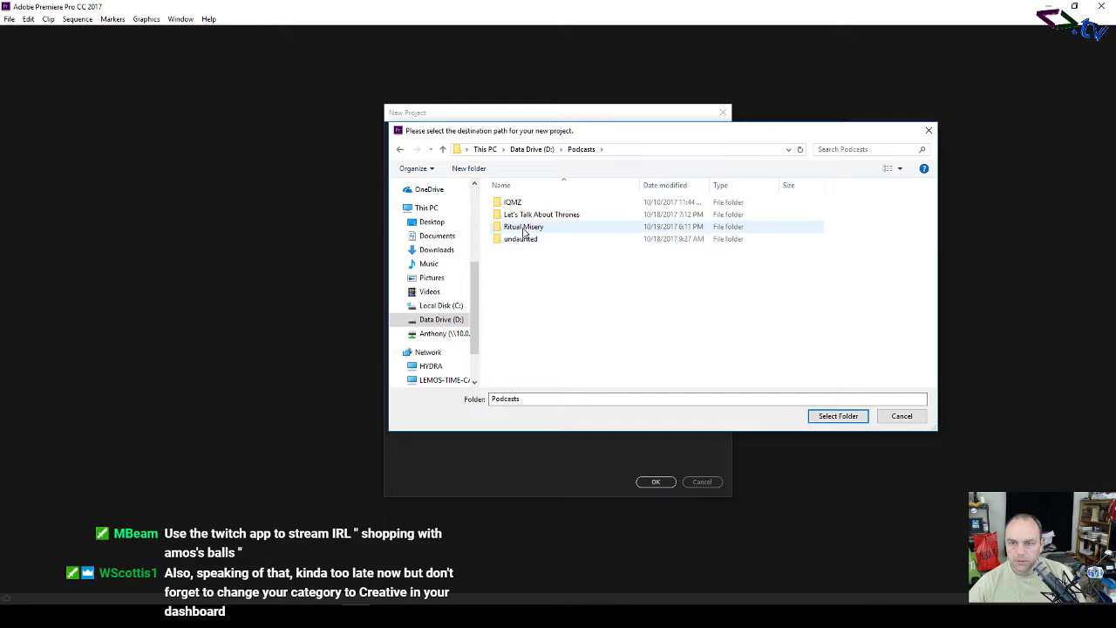
double_click(523, 227)
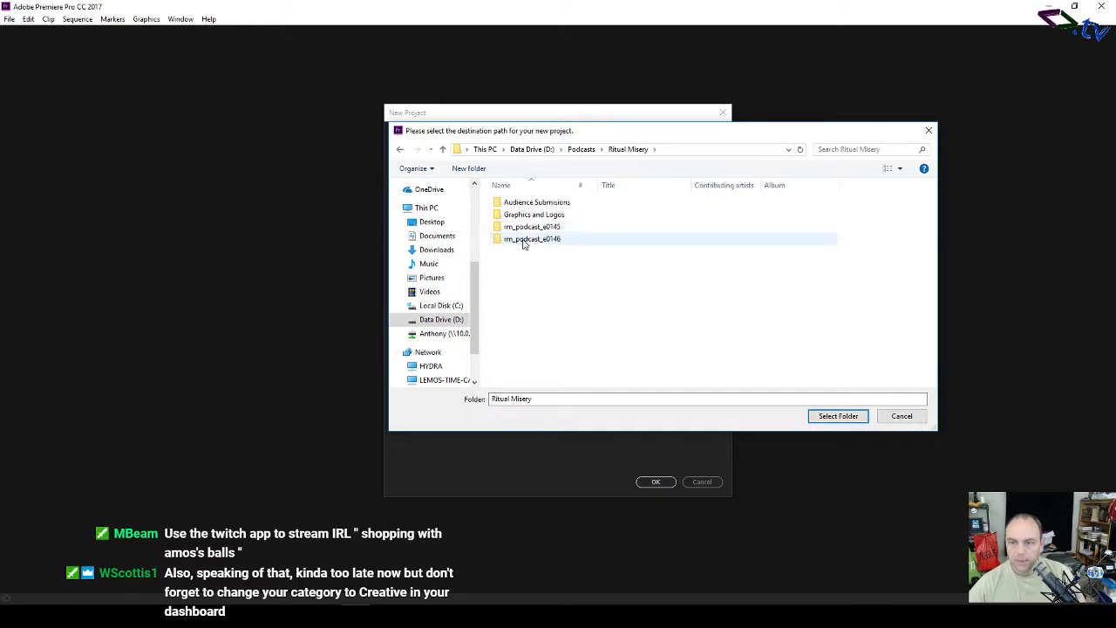
double_click(523, 239)
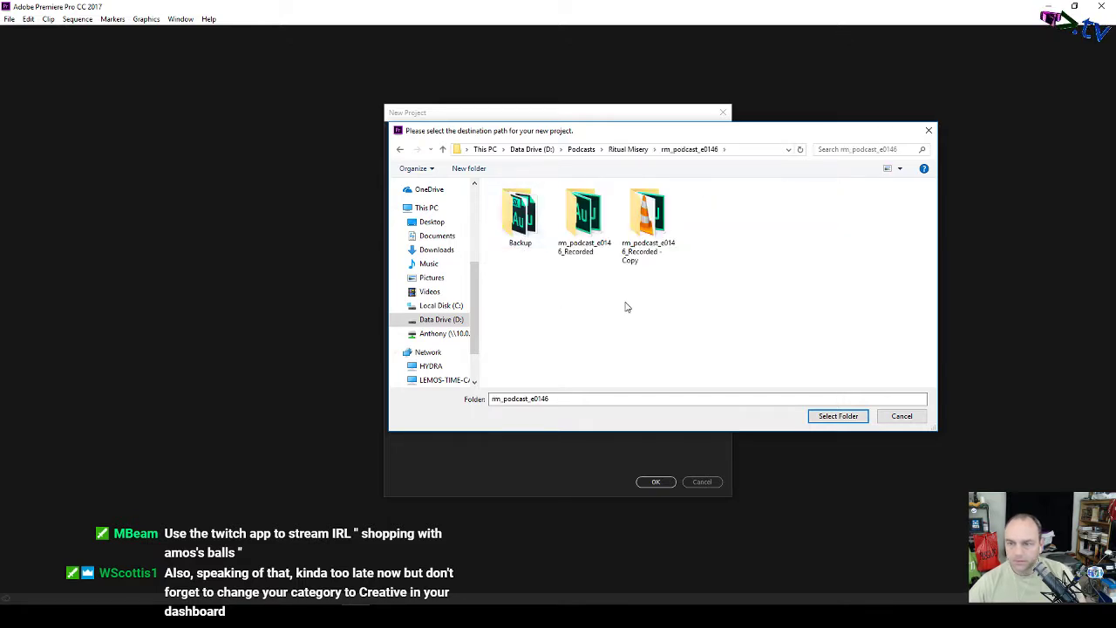
click(838, 417)
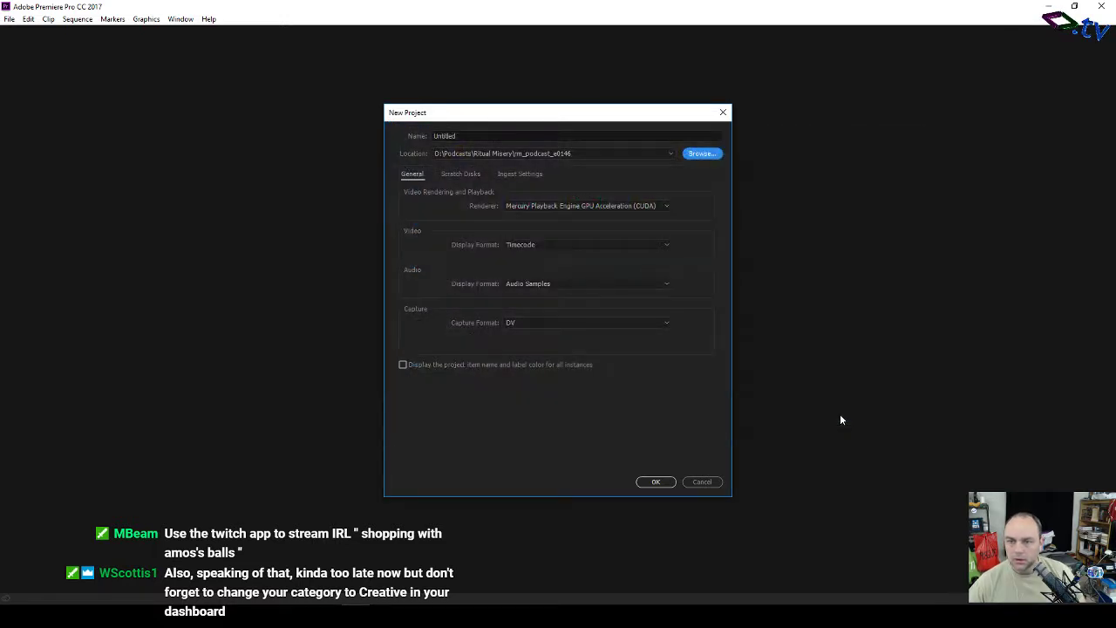
Step: Name the project rm_podcast_e0146 and create it
click(492, 136)
text(rm_podcast_e0146)
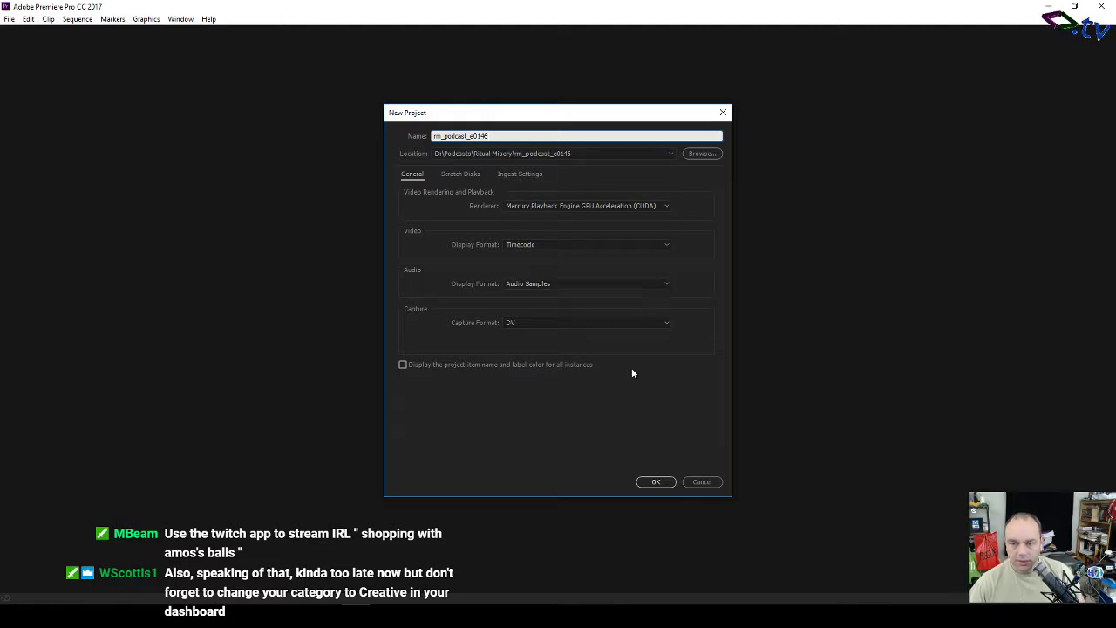
click(656, 482)
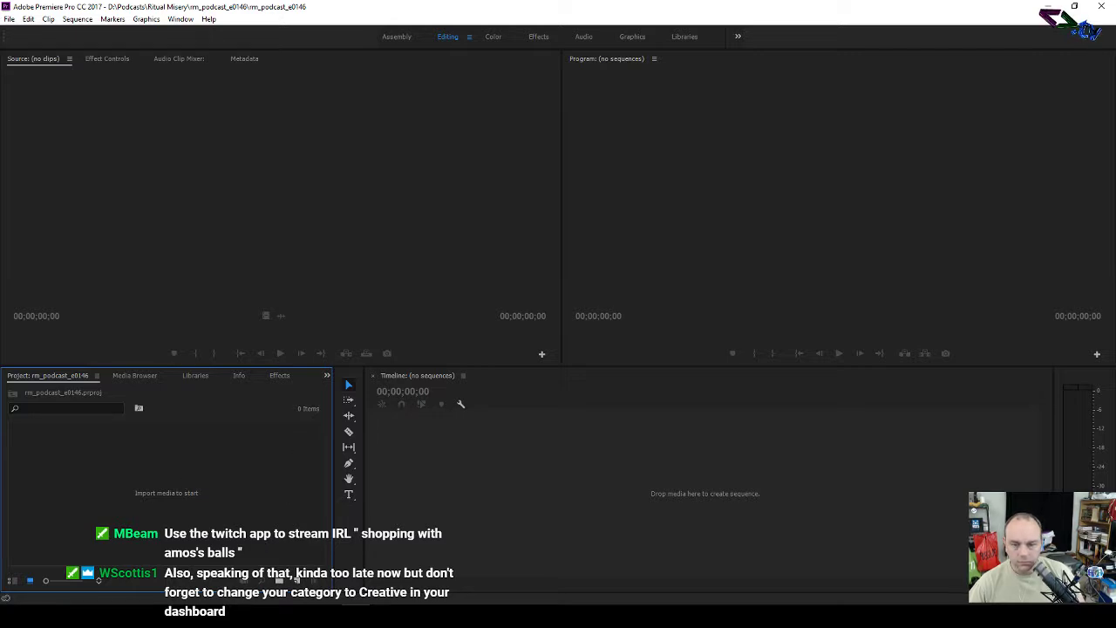
mouse_move(99, 616)
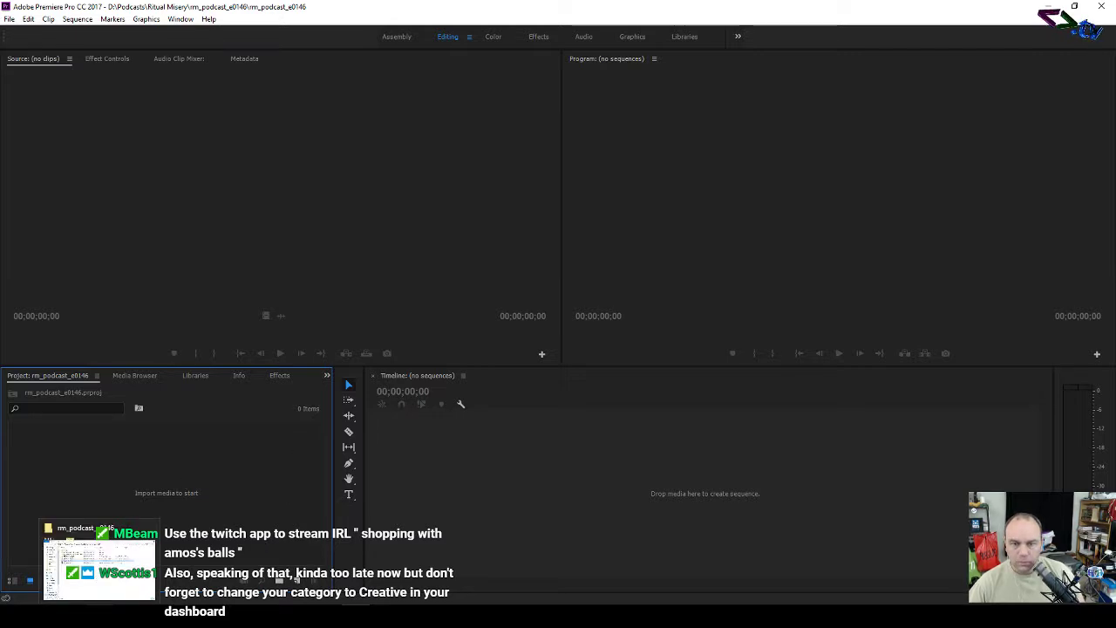
click(100, 567)
drag(509, 121, 767, 158)
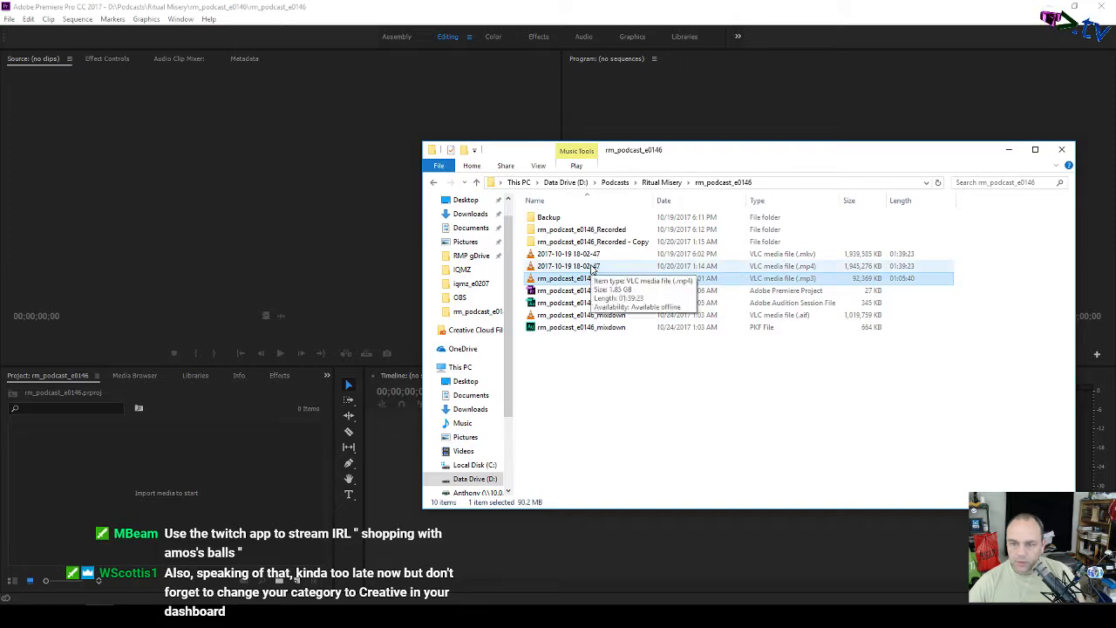
drag(594, 269, 176, 479)
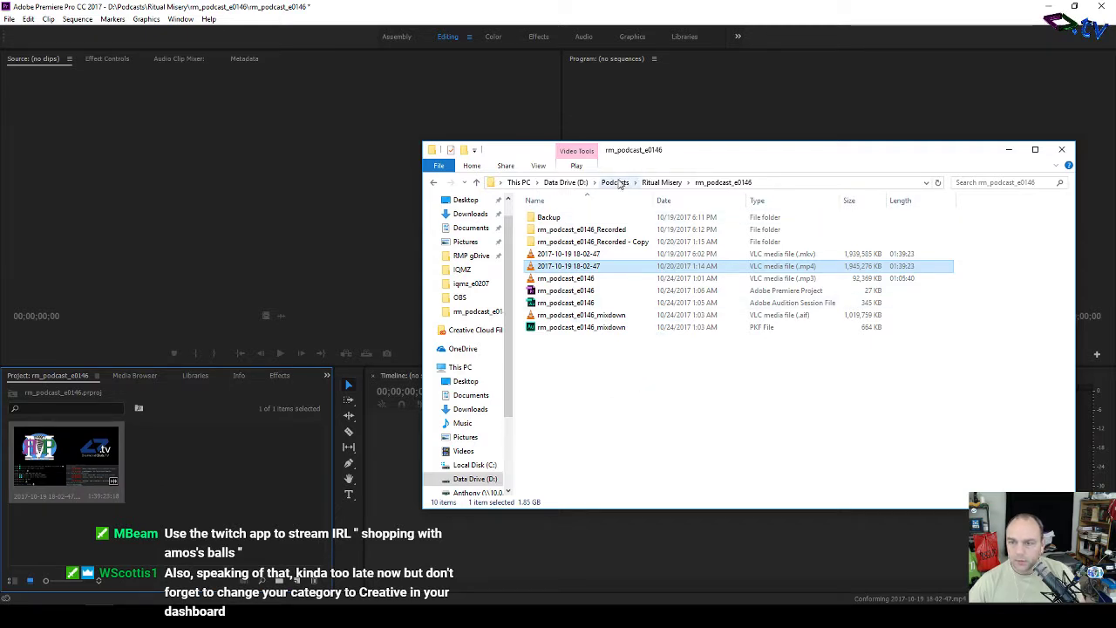
Step: Import four logos from Graphics and Logos, including rmp_logo_2015_youtube_official and rmp_logo_pwg, then close Explorer
click(660, 183)
double_click(575, 231)
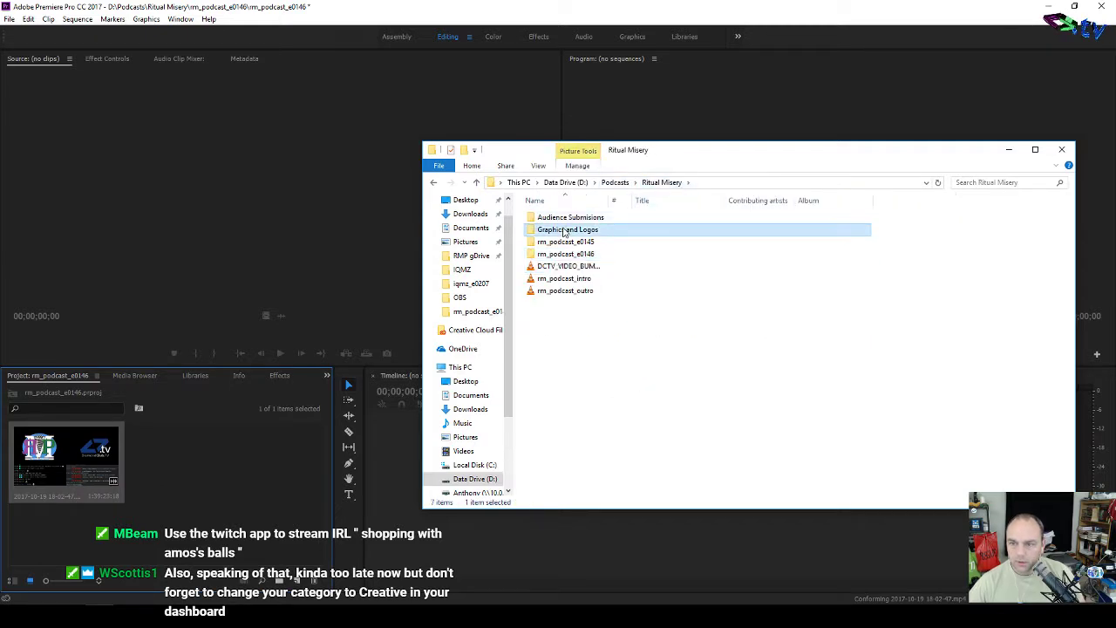
click(965, 316)
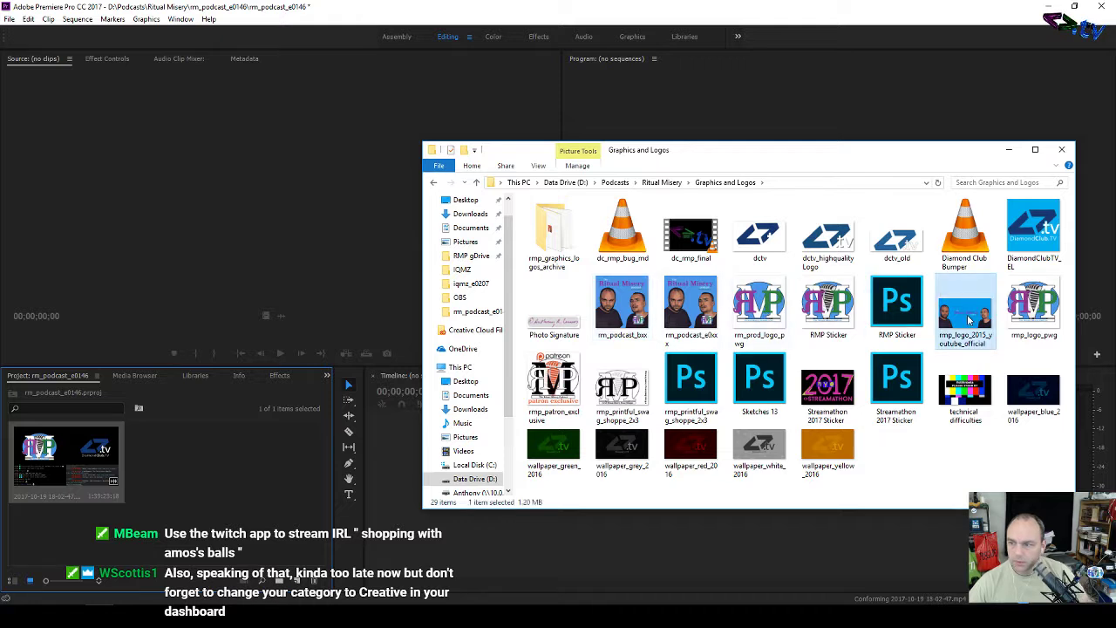
ctrl+click(759, 306)
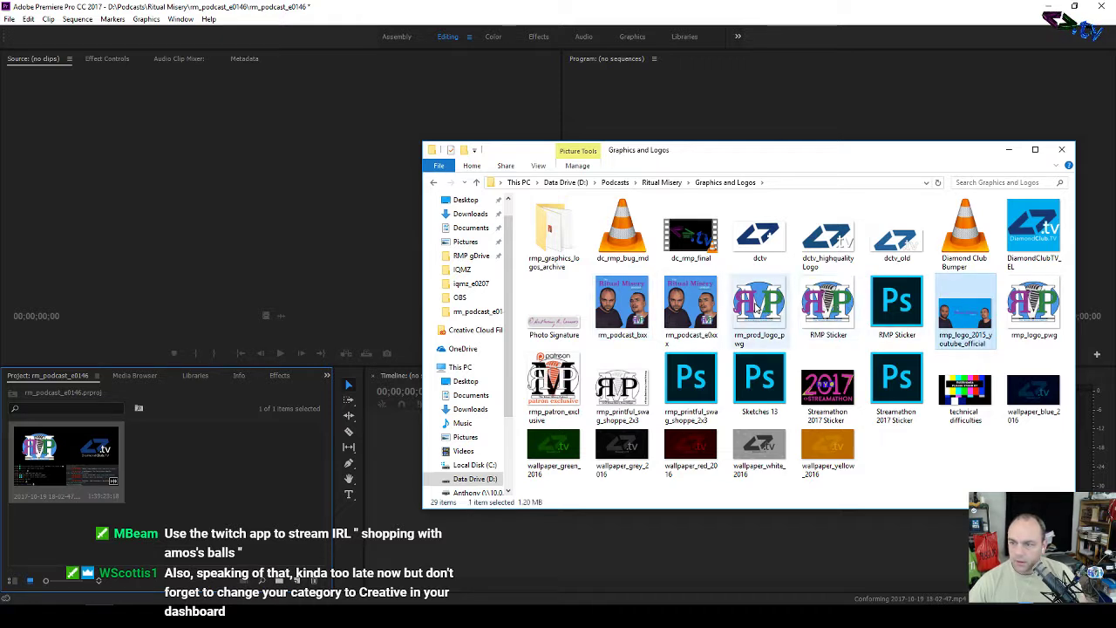
ctrl+click(1034, 305)
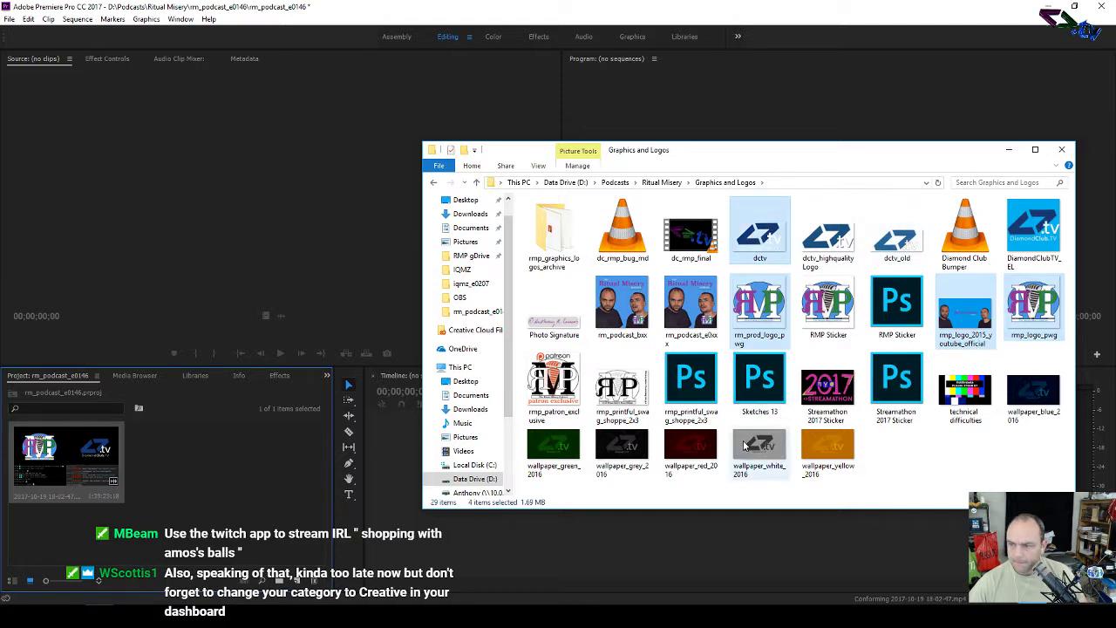
drag(764, 229, 200, 480)
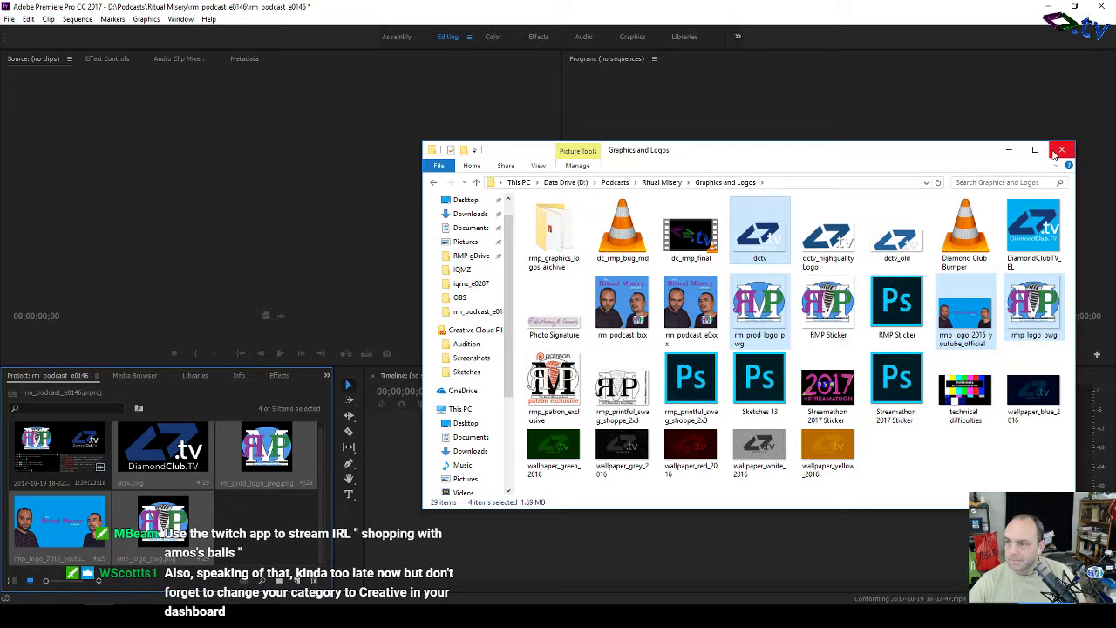
click(1060, 150)
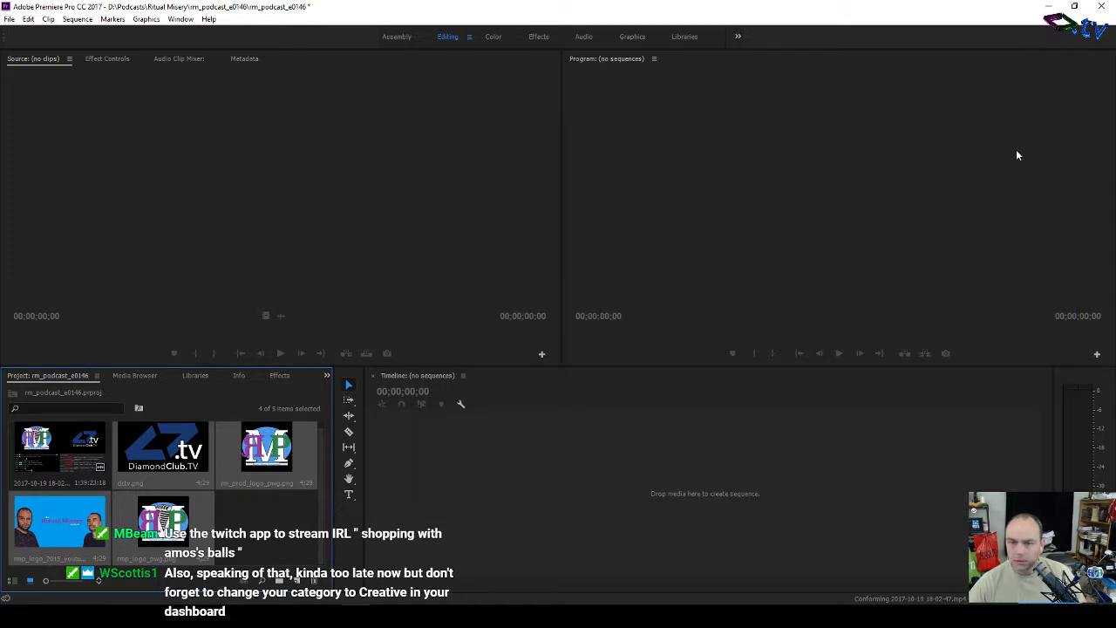
drag(66, 450, 295, 154)
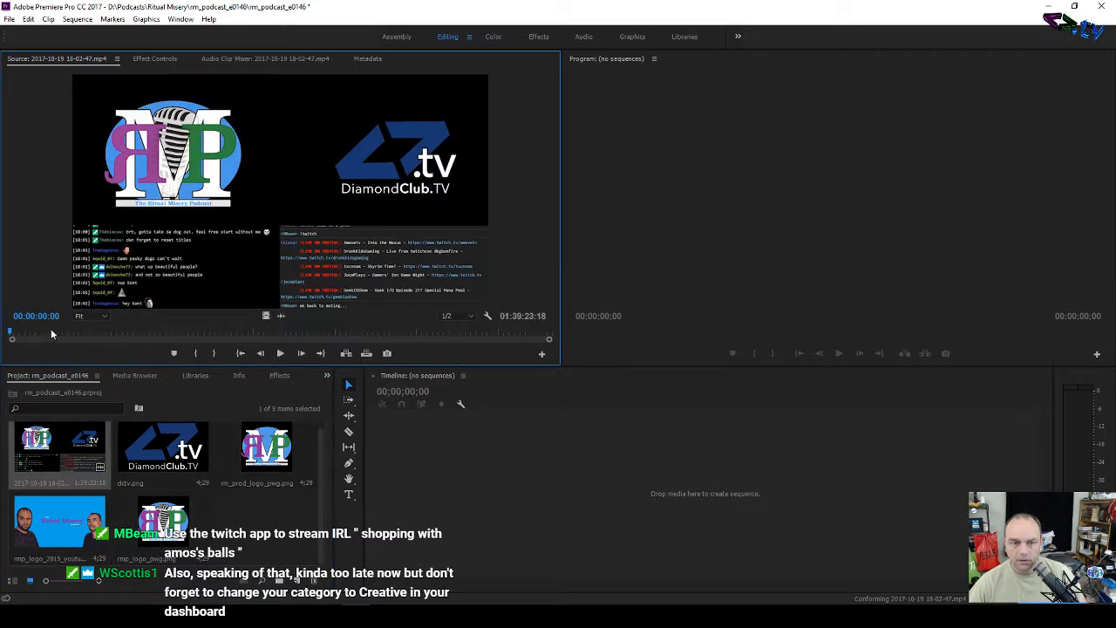
mouse_move(52, 334)
mouse_down()
mouse_move(96, 335)
mouse_move(61, 333)
mouse_move(69, 340)
mouse_up()
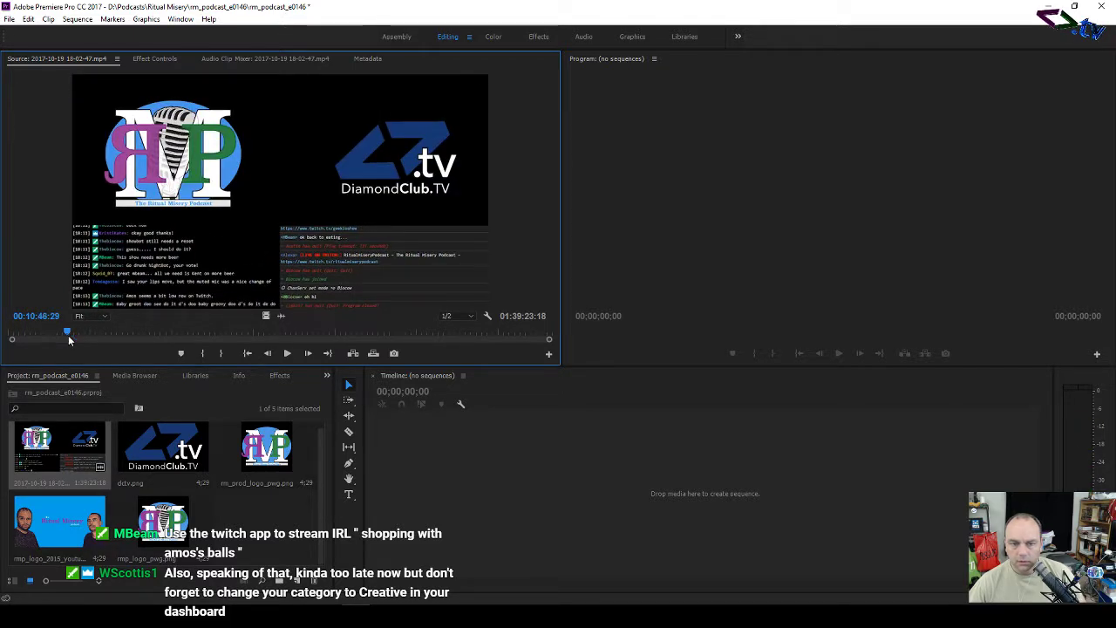
key(space)
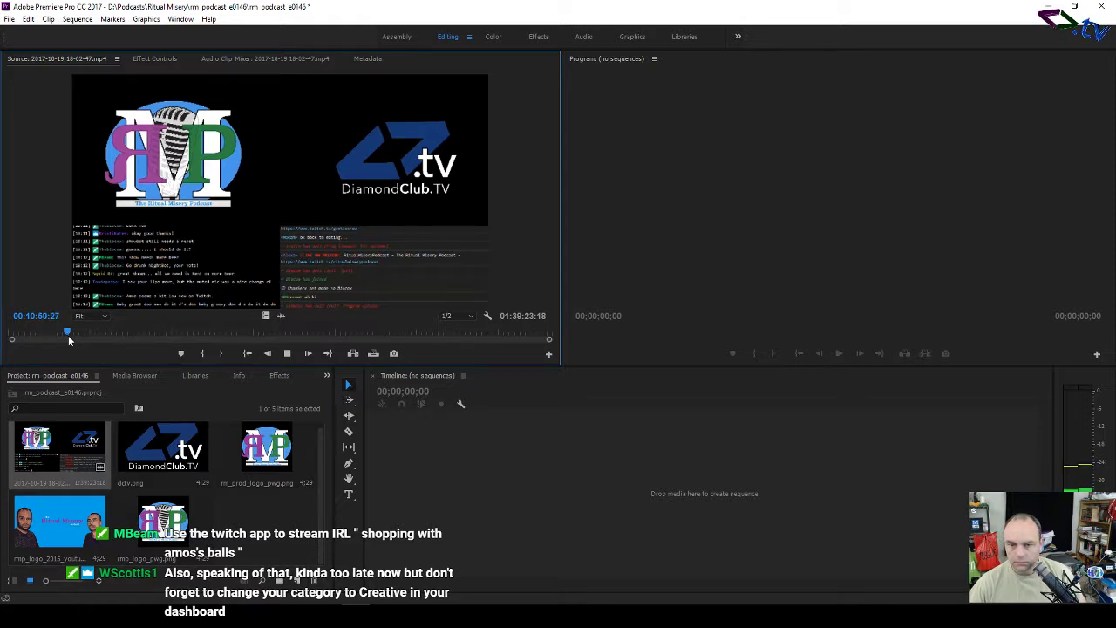
Step: Go to Edit > Preferences
click(11, 19)
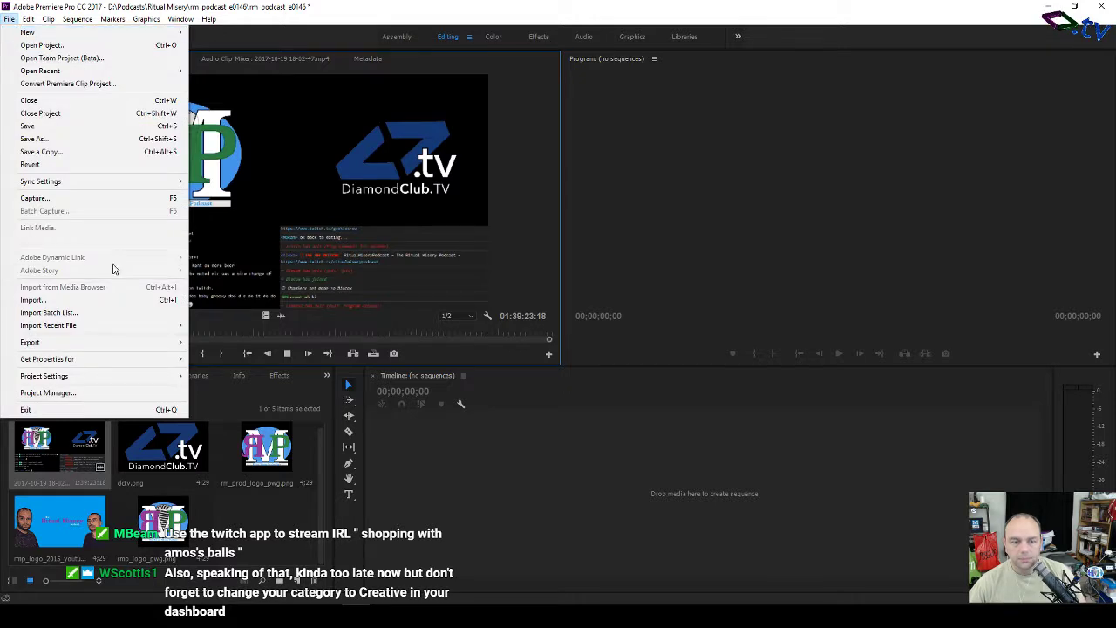
click(53, 138)
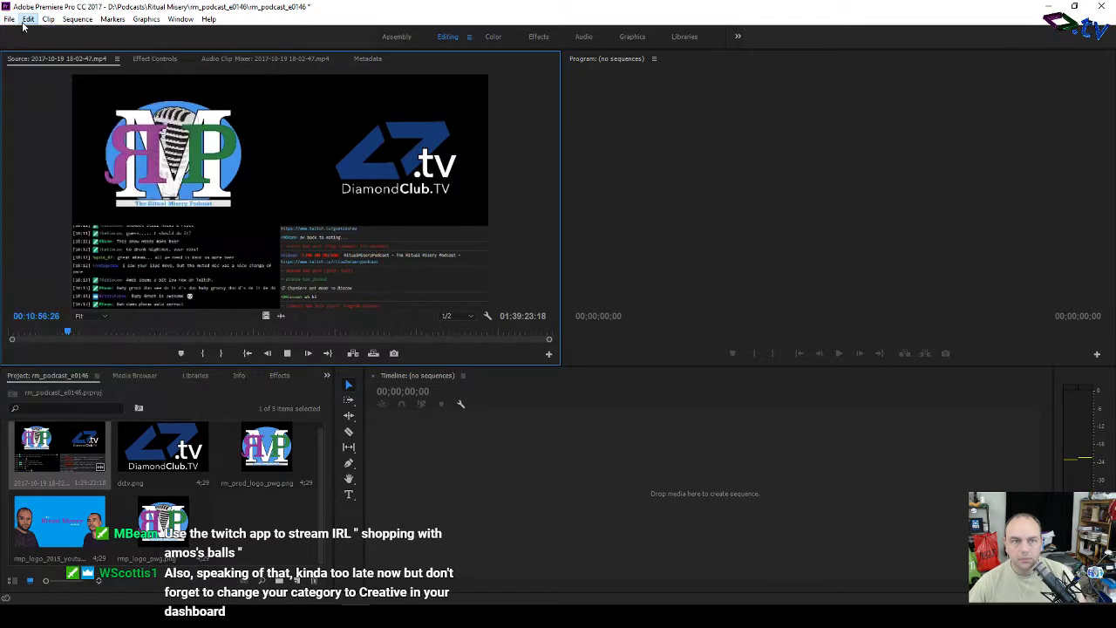
click(28, 19)
Step: Change the Audio Hardware device class from MME to ASIO, keeping 44100 Hz sample rate
mouse_move(98, 361)
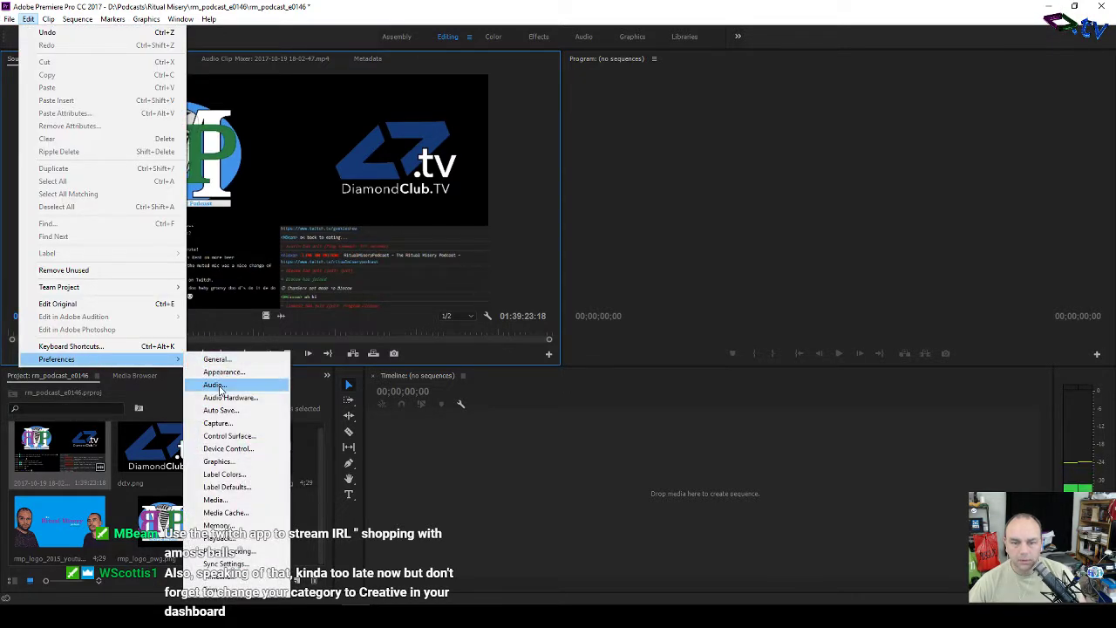
click(216, 384)
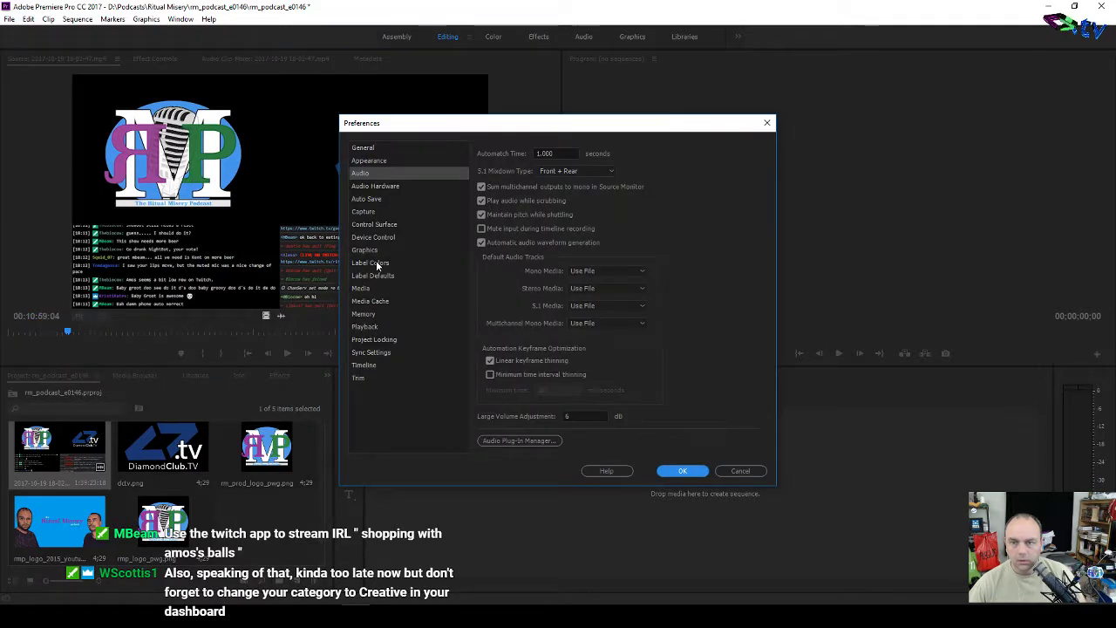
click(395, 187)
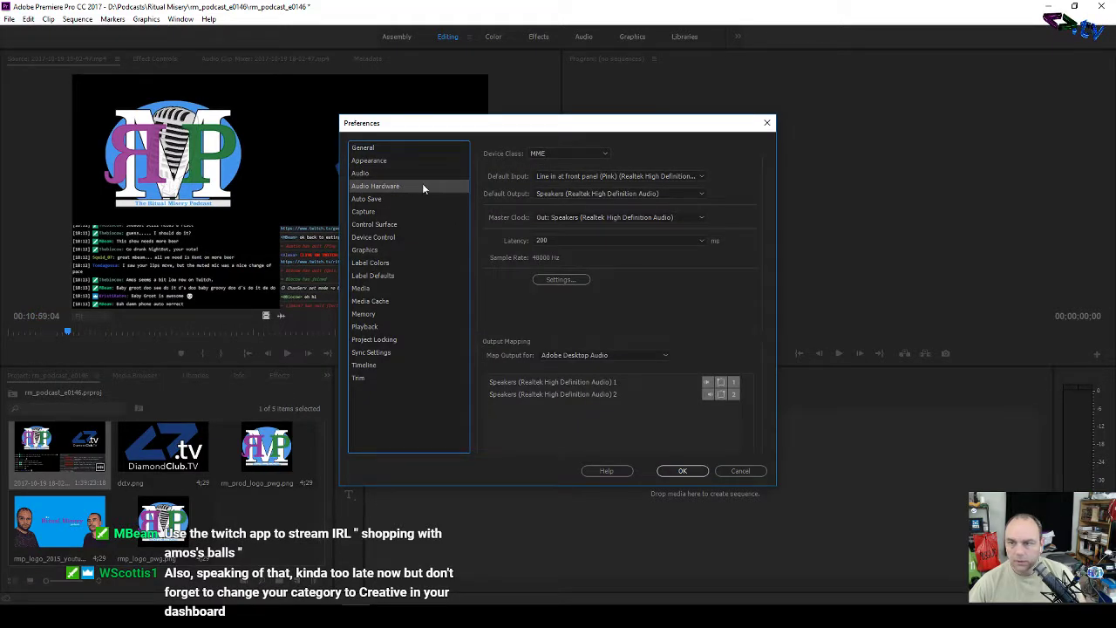
click(583, 152)
click(580, 166)
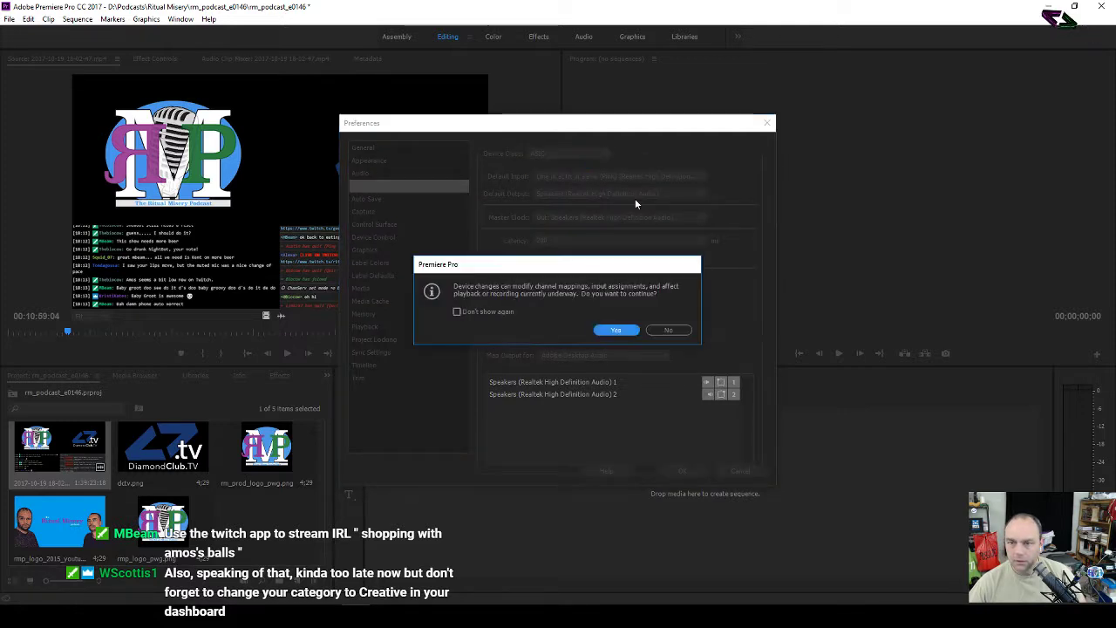
click(618, 327)
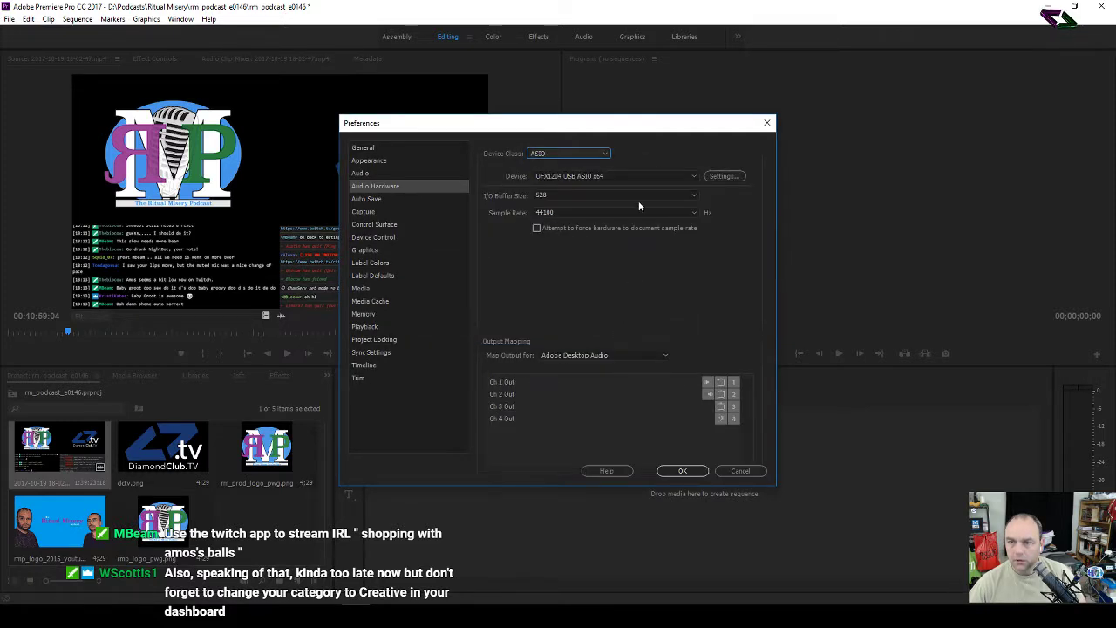
click(697, 213)
click(698, 213)
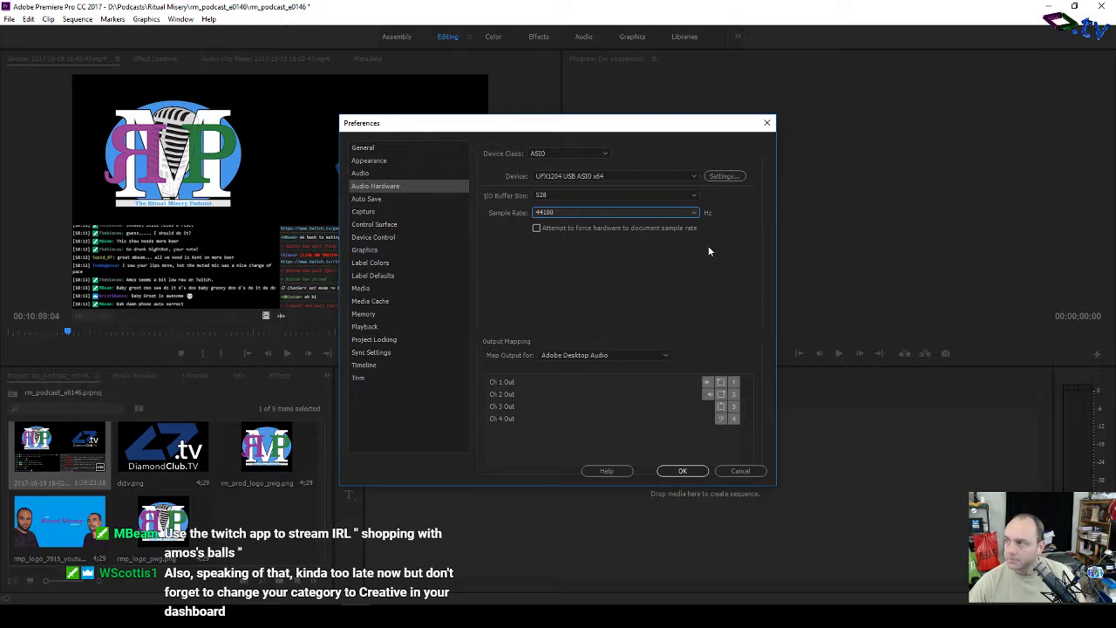
click(683, 471)
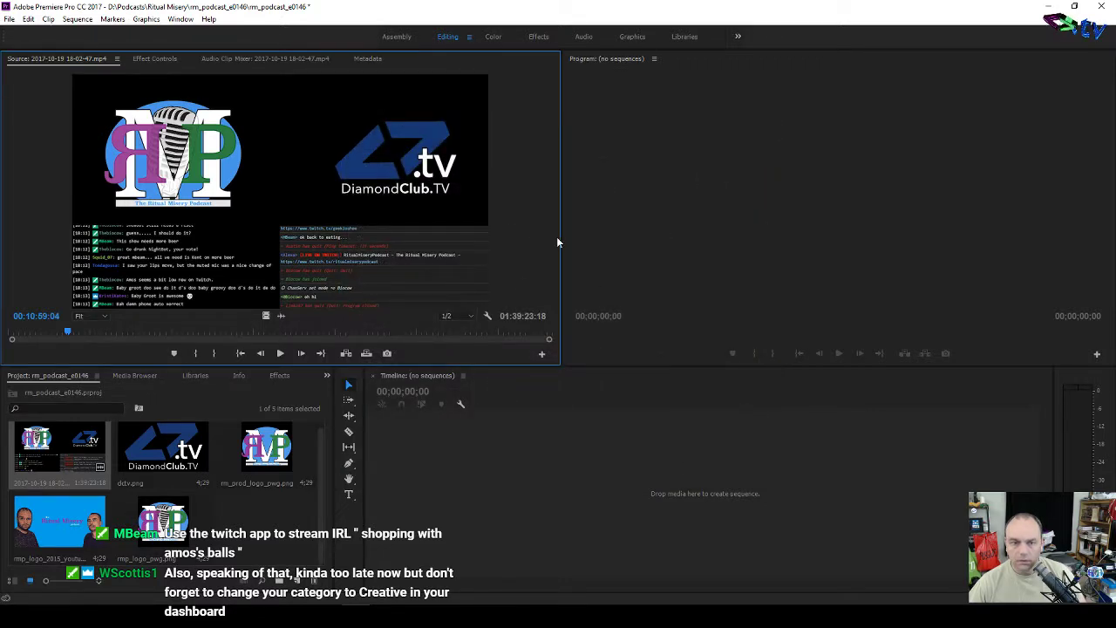
Step: Listen near eleven minutes, then cue the source recording back to 00:09:39:05
key(space)
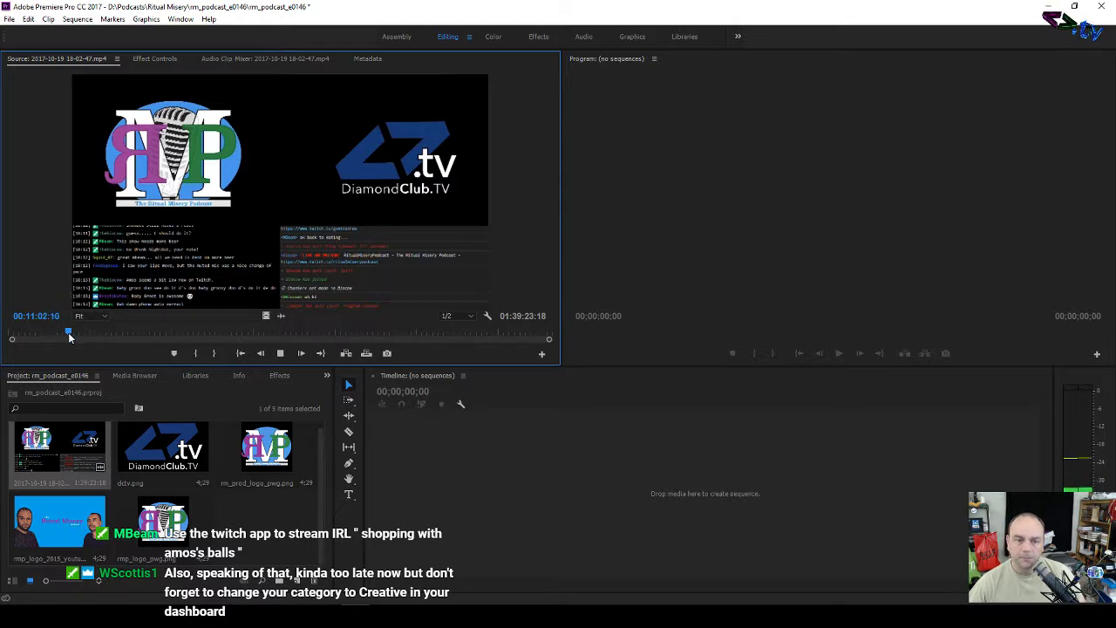
key(space)
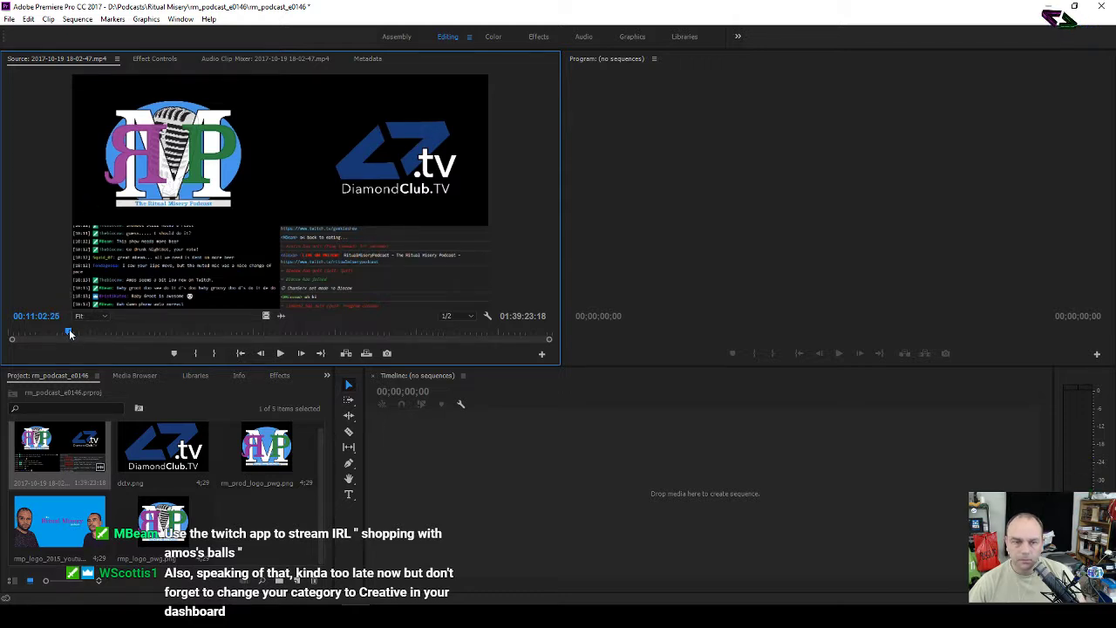
click(70, 332)
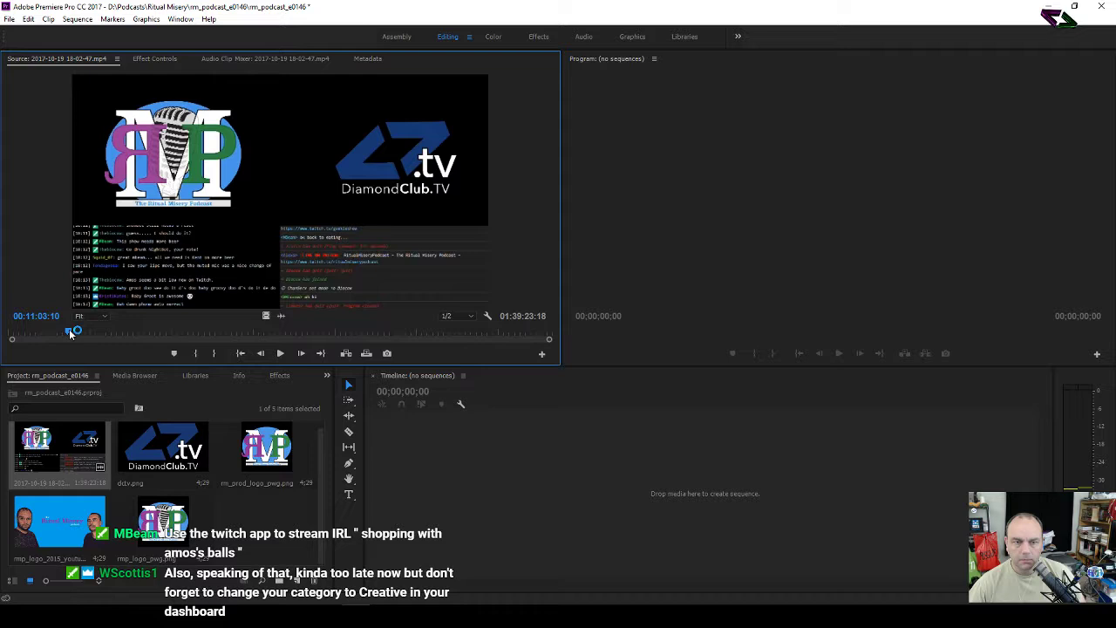
key(Left)
key(Left)
key(Left)
key(Left)
key(Left)
key(Left)
key(Left)
key(Left)
key(Left)
key(Left)
key(Left)
key(Left)
key(Left)
key(Left)
key(Left)
key(Left)
key(Left)
key(Left)
key(Left)
key(Left)
key(Left)
key(Left)
key(Left)
key(Left)
key(Left)
key(Left)
key(Left)
key(Left)
key(Left)
key(Left)
key(Left)
key(Left)
key(Left)
key(Left)
key(Left)
key(Left)
key(Left)
key(Left)
key(Left)
key(Left)
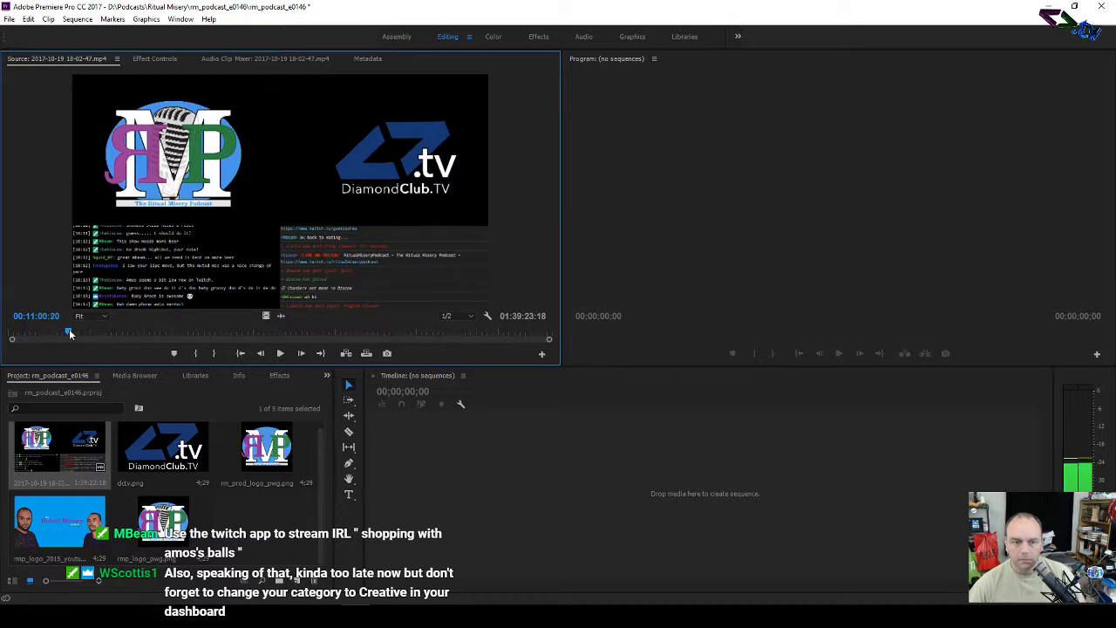
click(62, 334)
key(space)
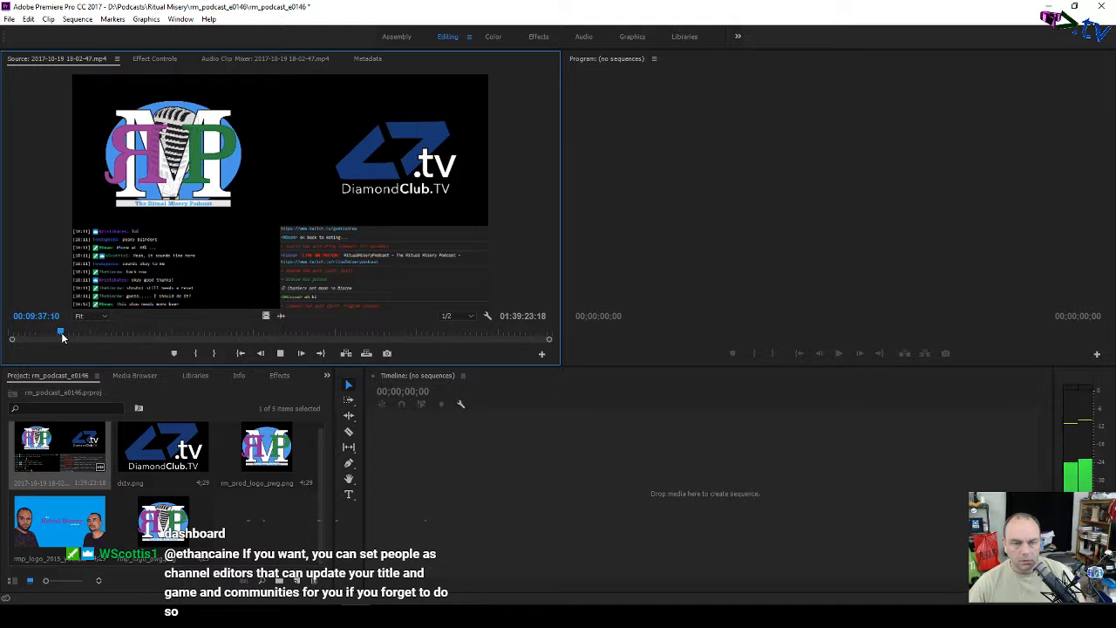
key(space)
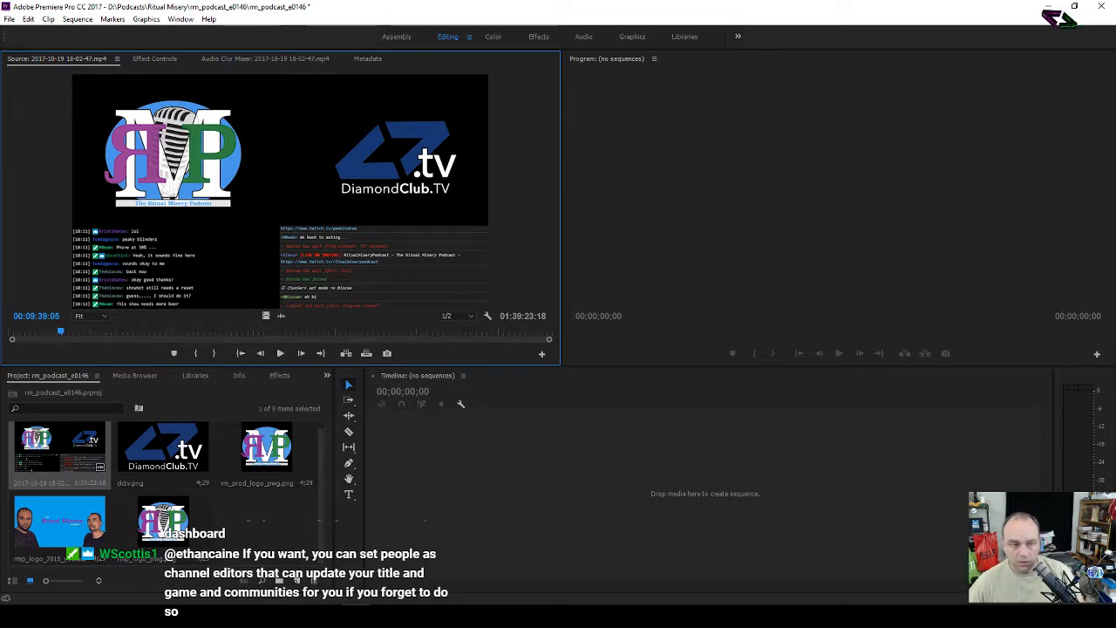
key(alt+Tab)
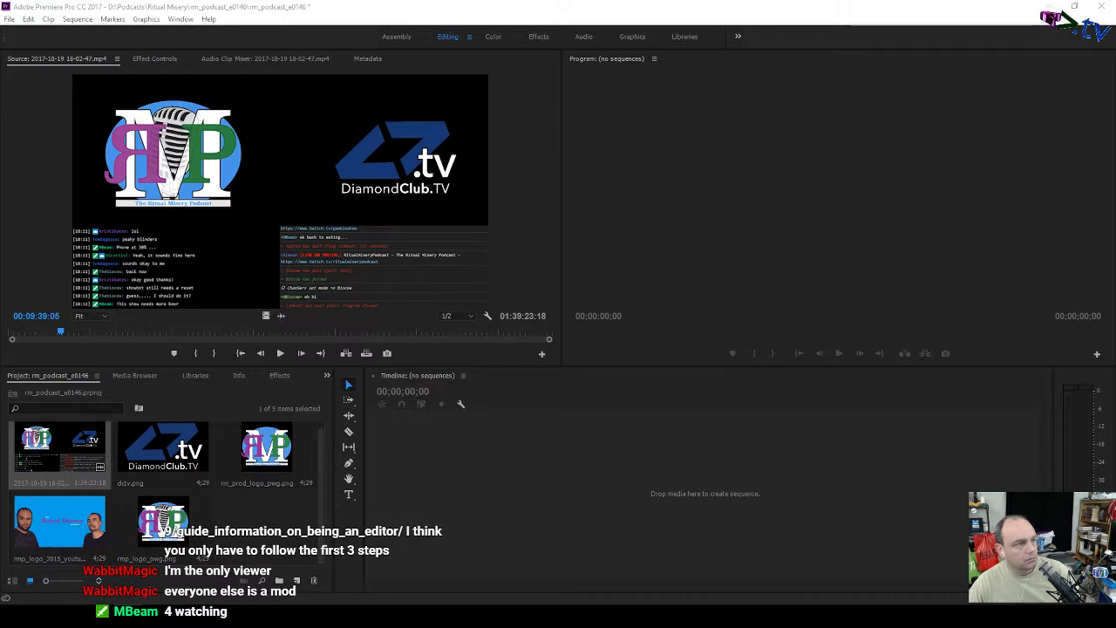
Step: Maximize the Twitch Live dashboard in Chrome and go to the channel's Permissions page
drag(0, 70, 727, 1)
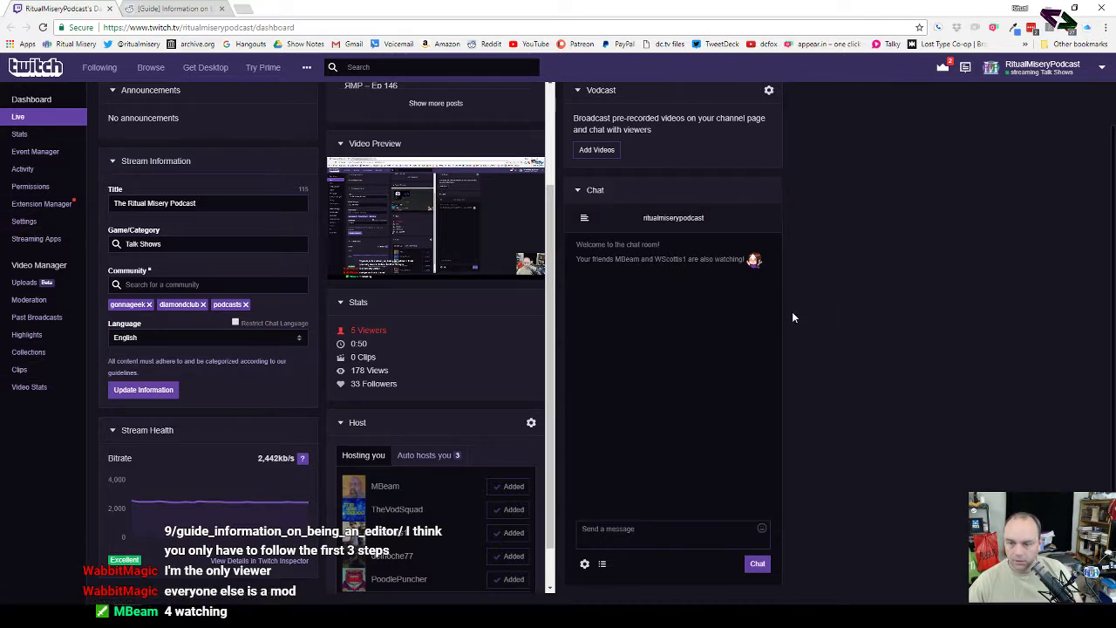
scroll(729, 314, up, 1)
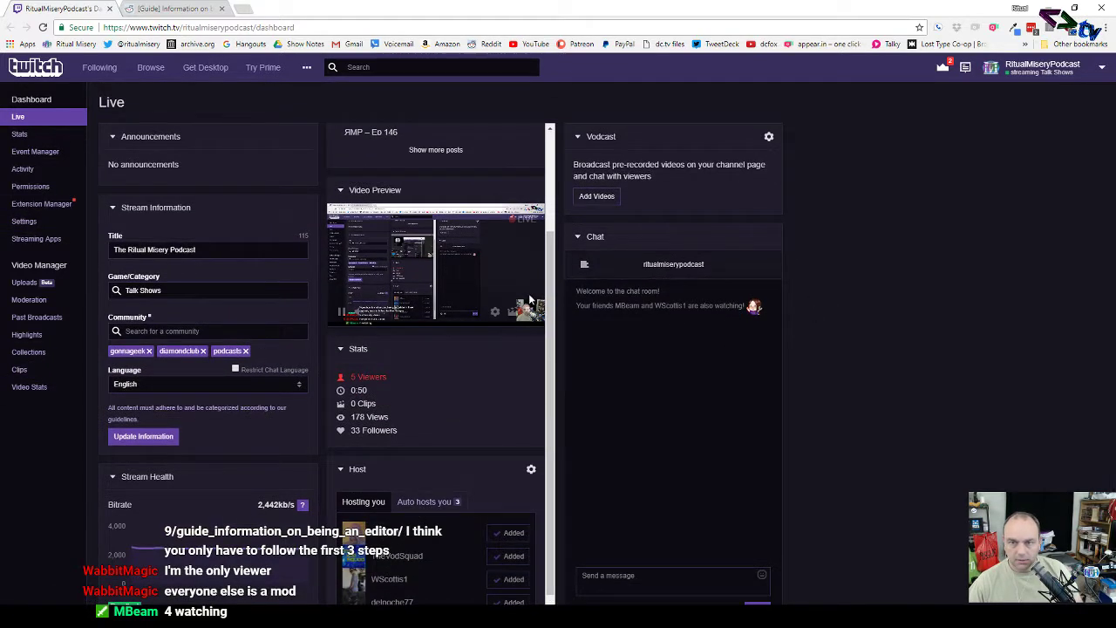
scroll(450, 314, down, 2)
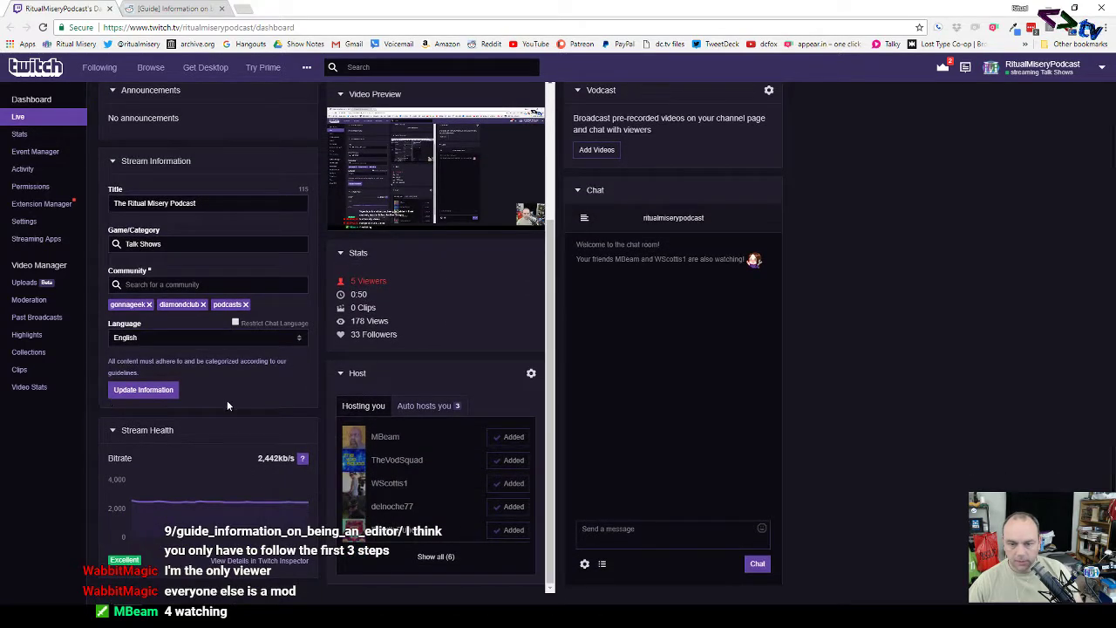
scroll(235, 400, up, 1)
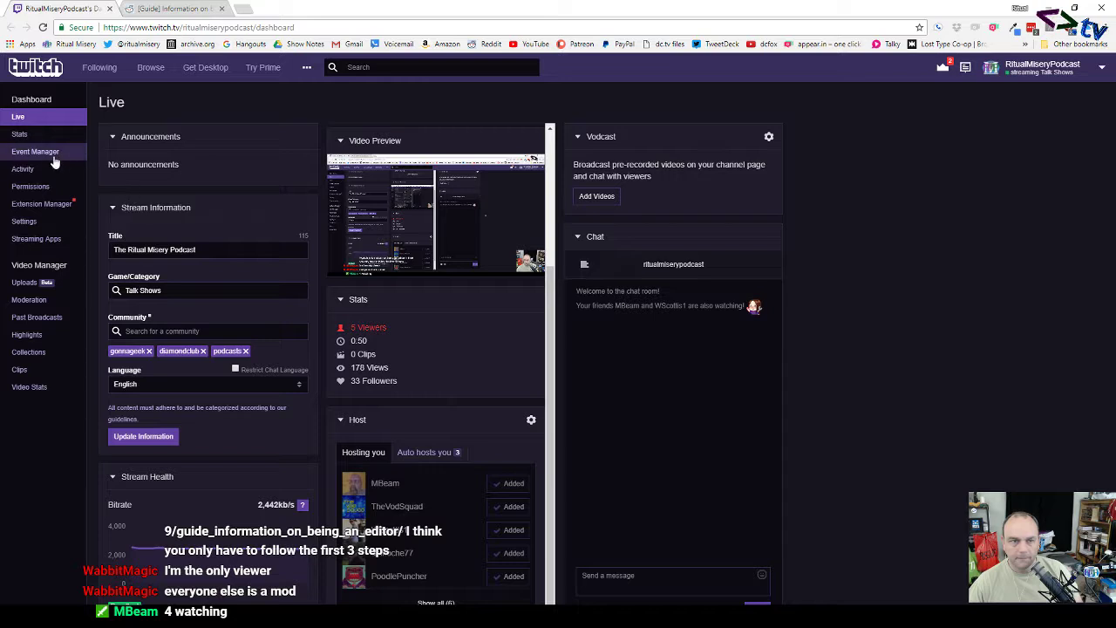
click(31, 186)
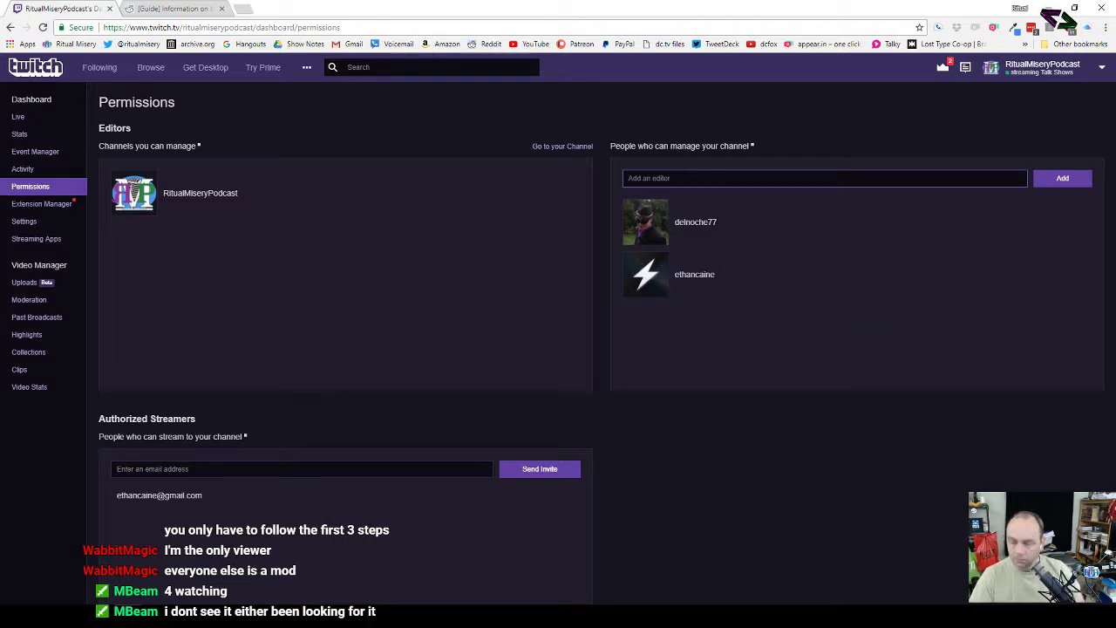
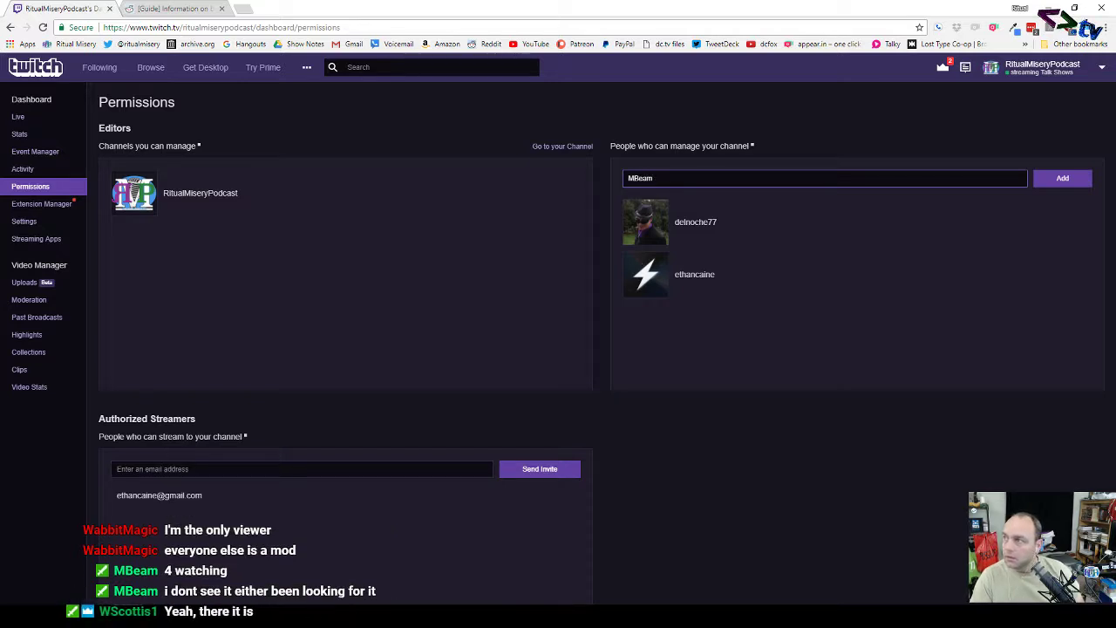
Step: Add two users as channel editors by username, then close the Chrome window
key(Return)
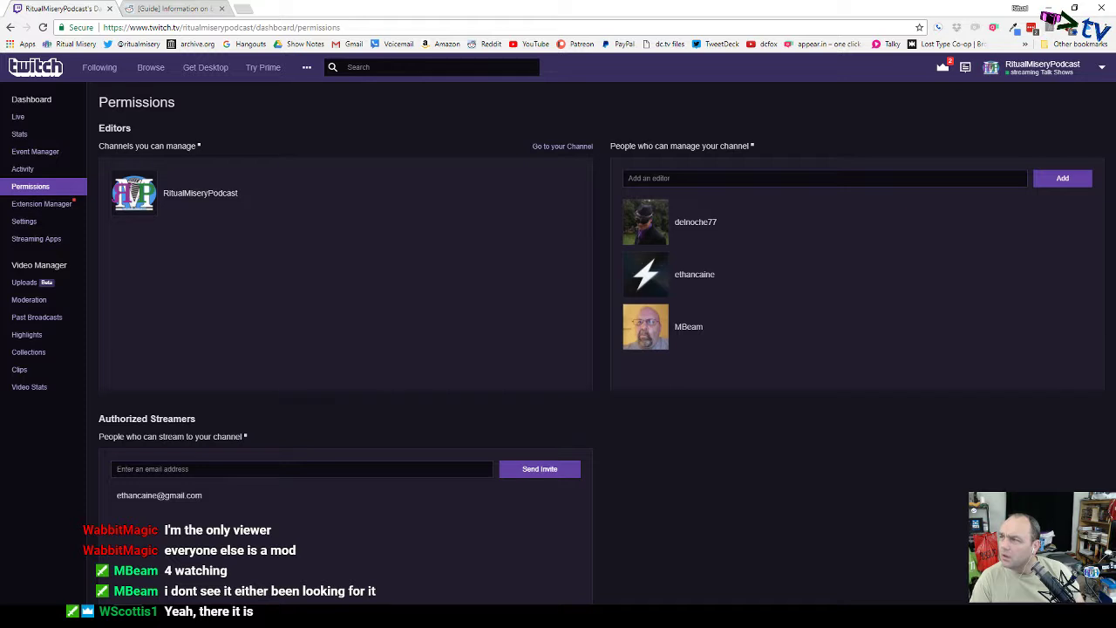
click(824, 177)
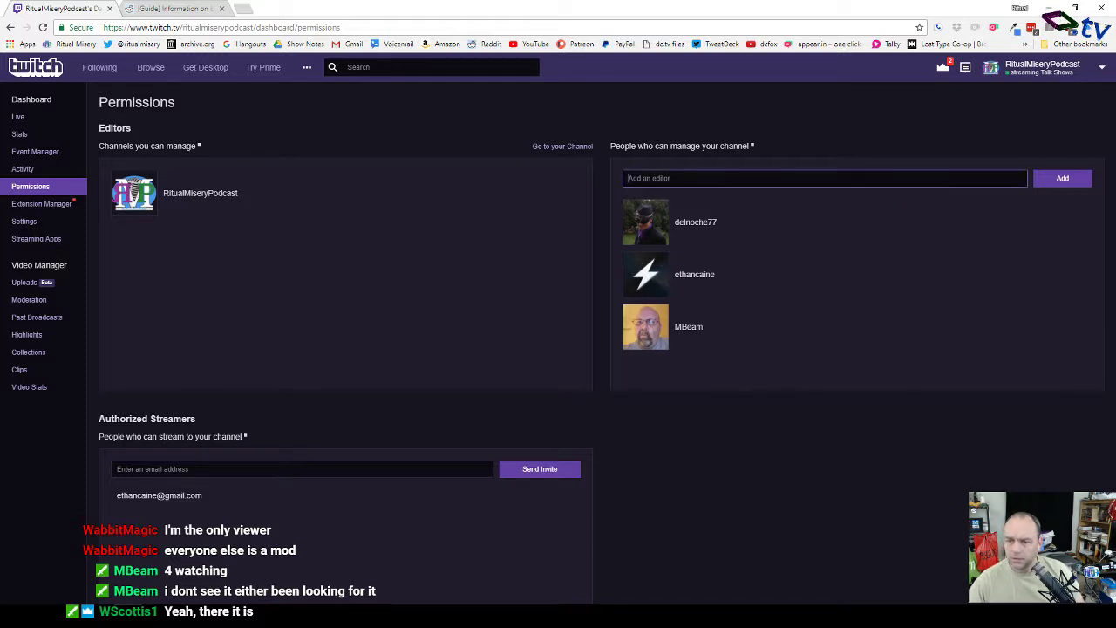
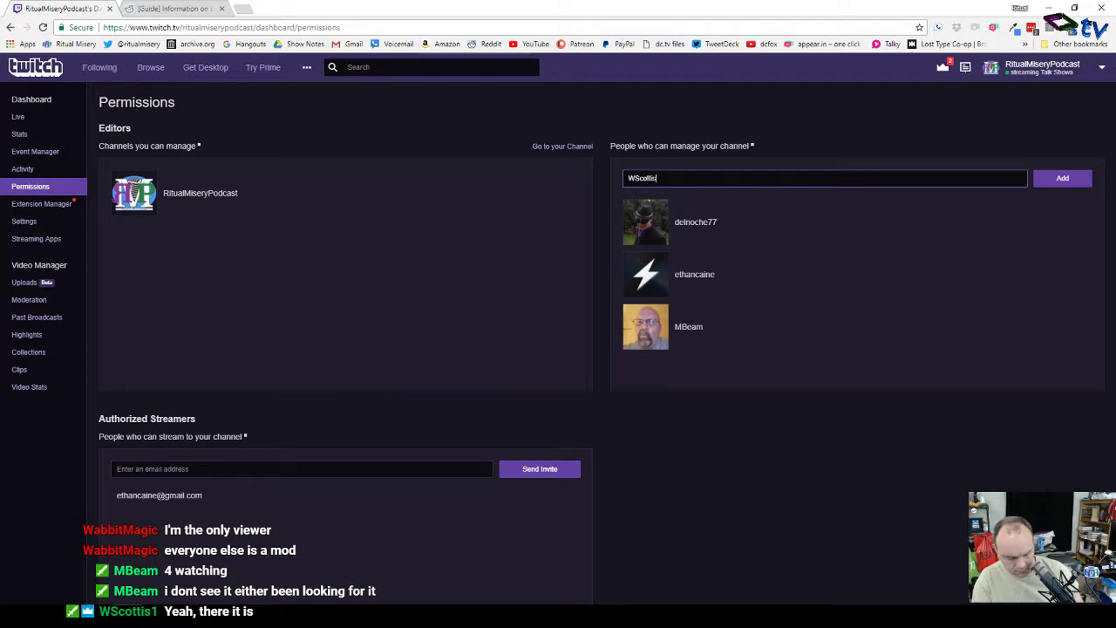
key(Return)
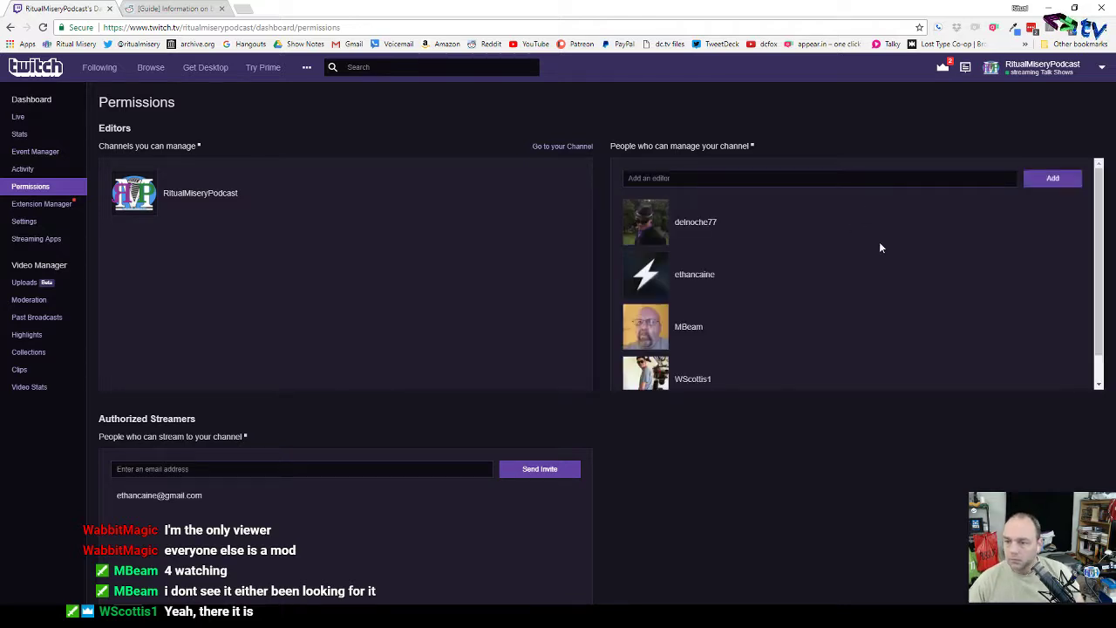
scroll(860, 349, down, 1)
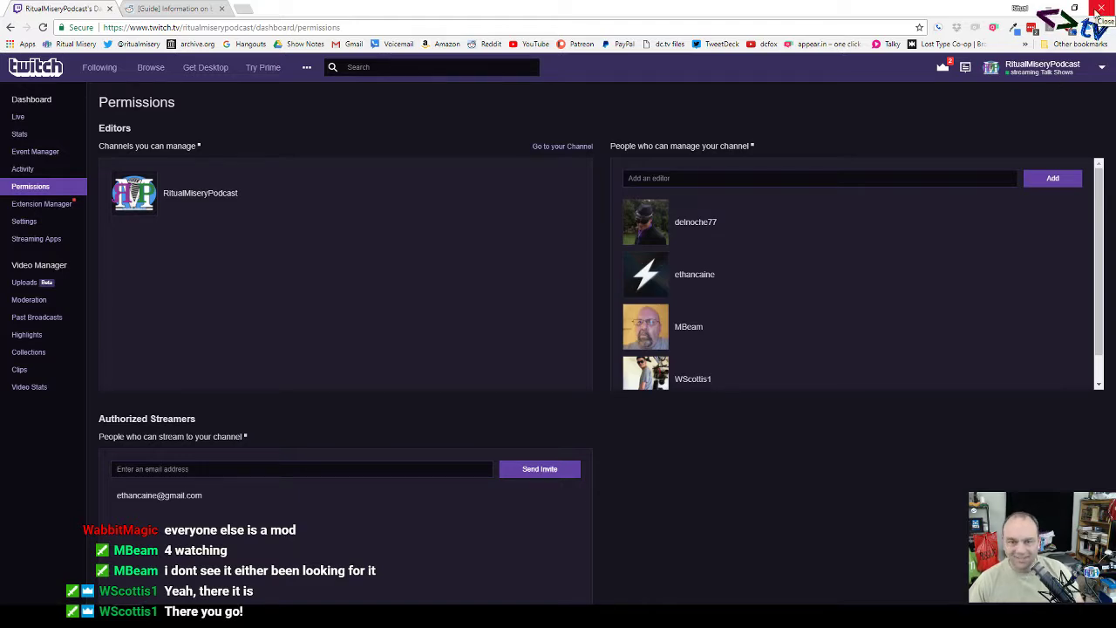
click(1100, 8)
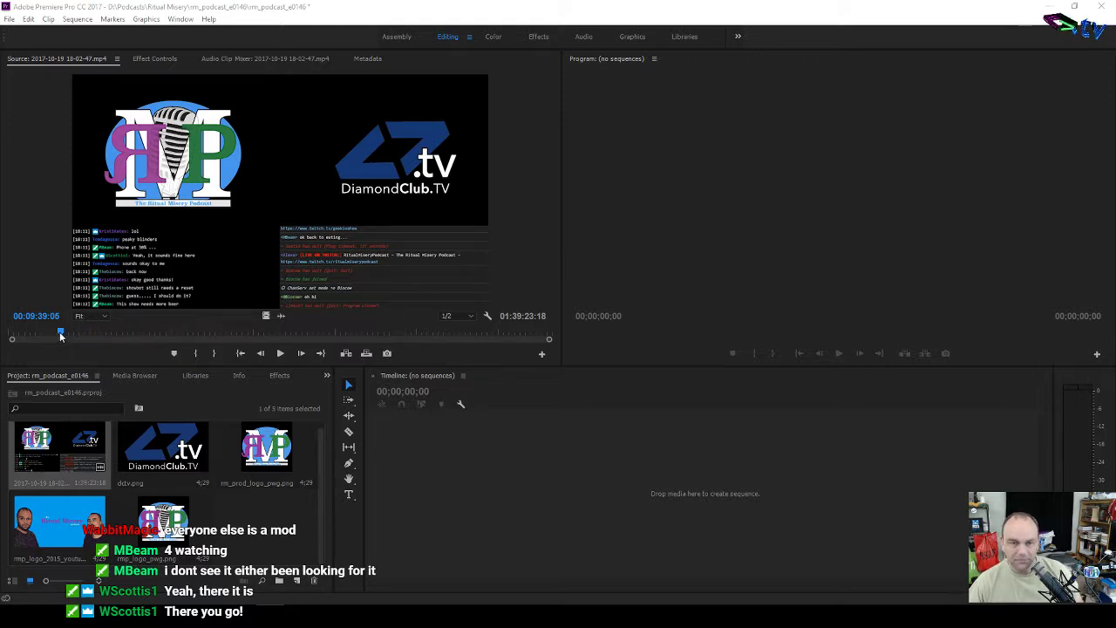
Step: Mark the In point at 00:09:46:11, making the marked duration 01:29:37:07
click(53, 275)
key(space)
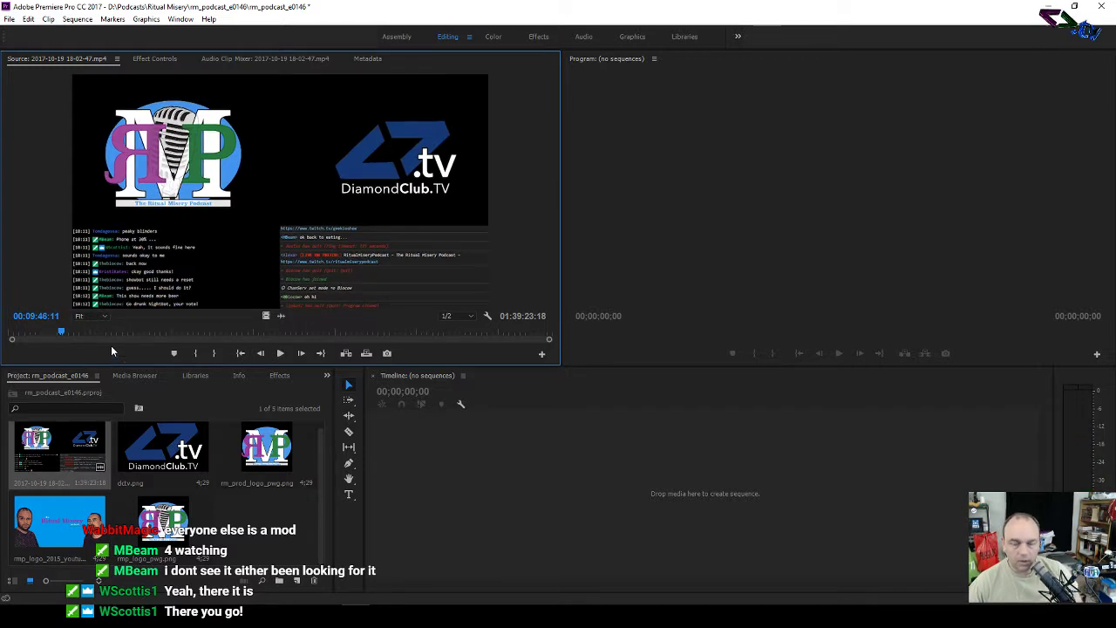
click(58, 327)
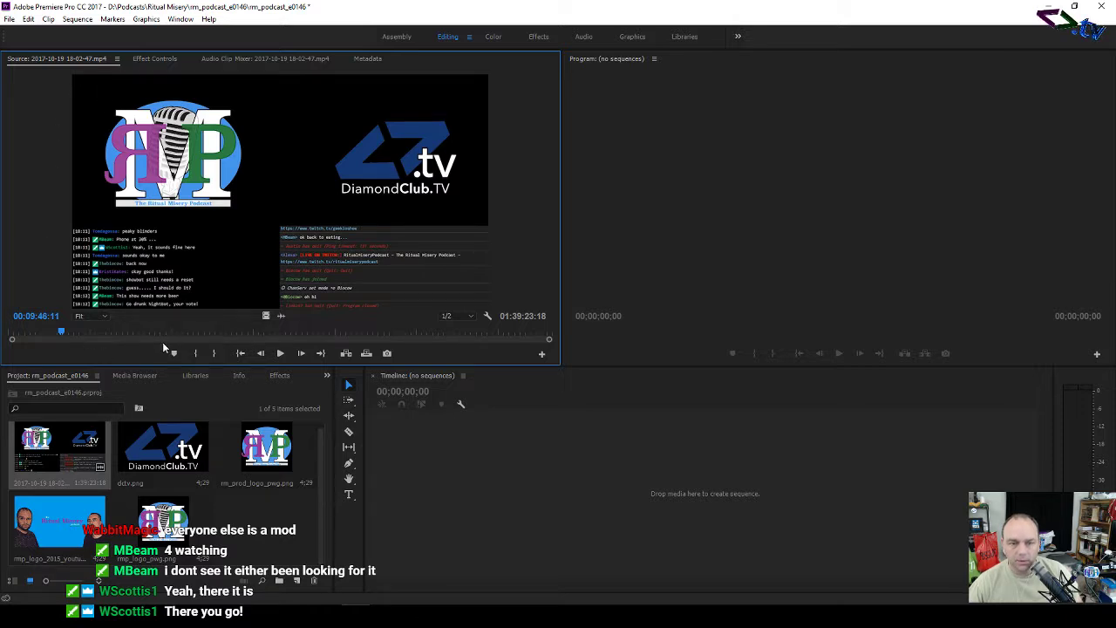
click(198, 353)
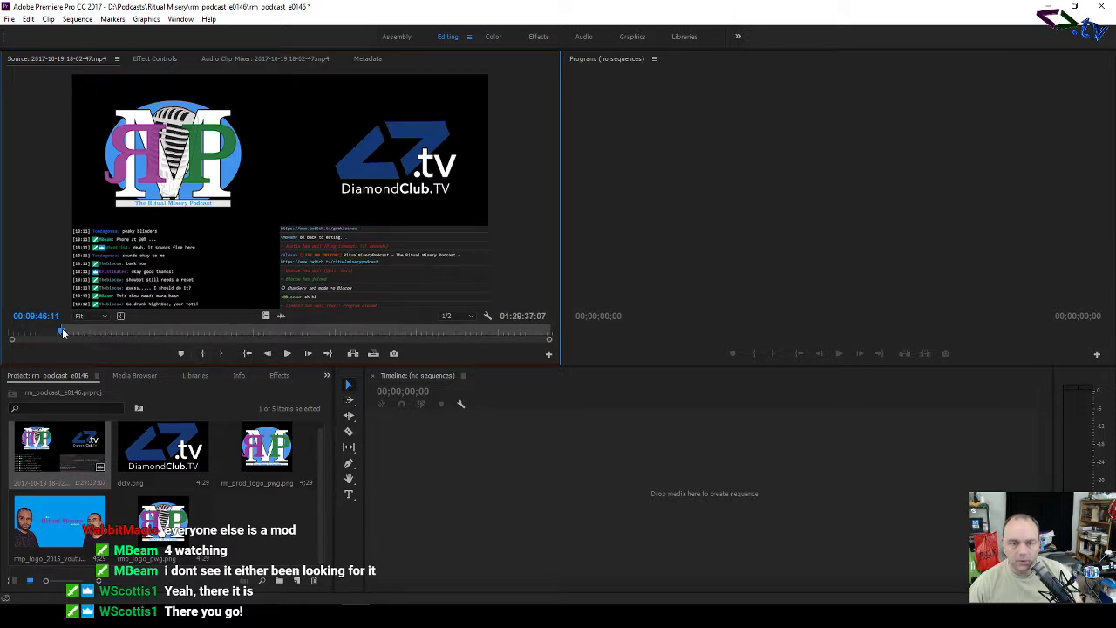
Step: Scrub to around 01:13:52 and play to check the audio
drag(62, 330, 412, 341)
key(space)
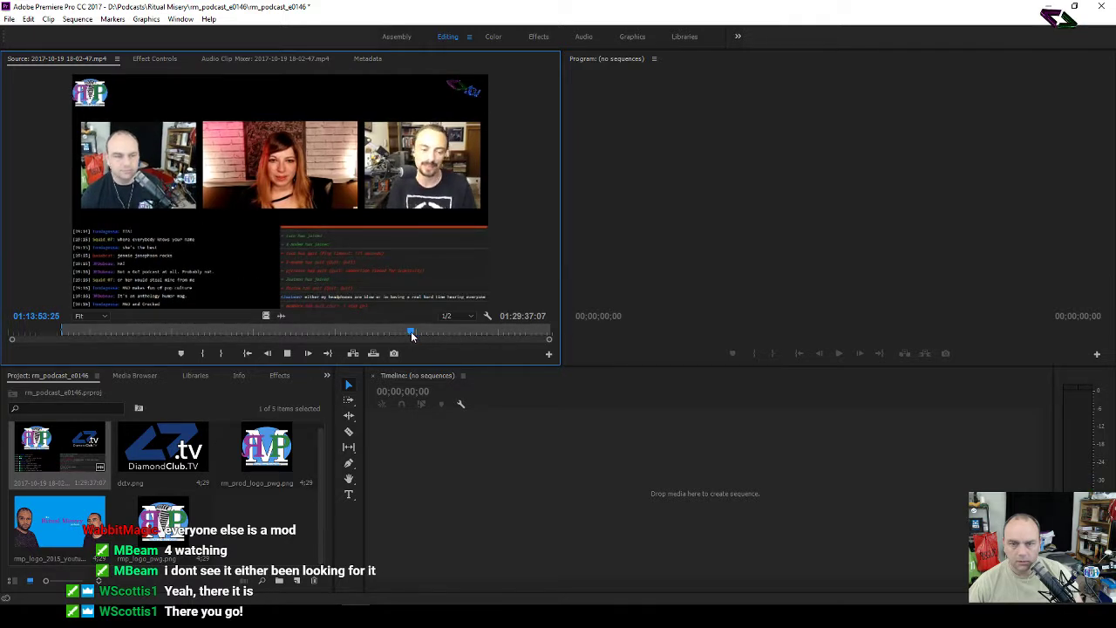
key(space)
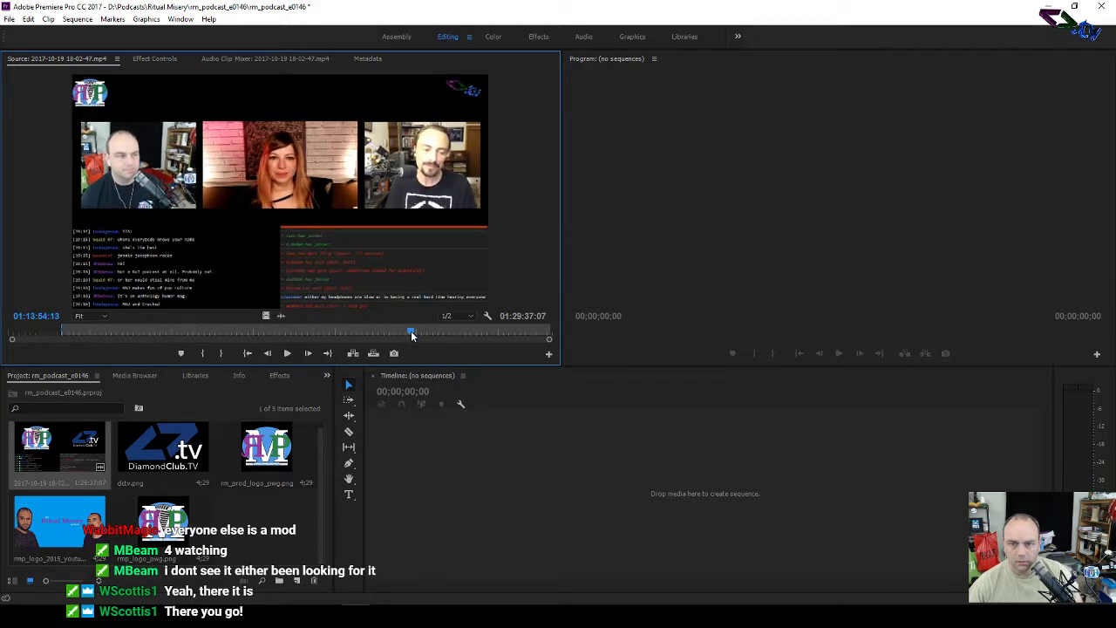
click(287, 353)
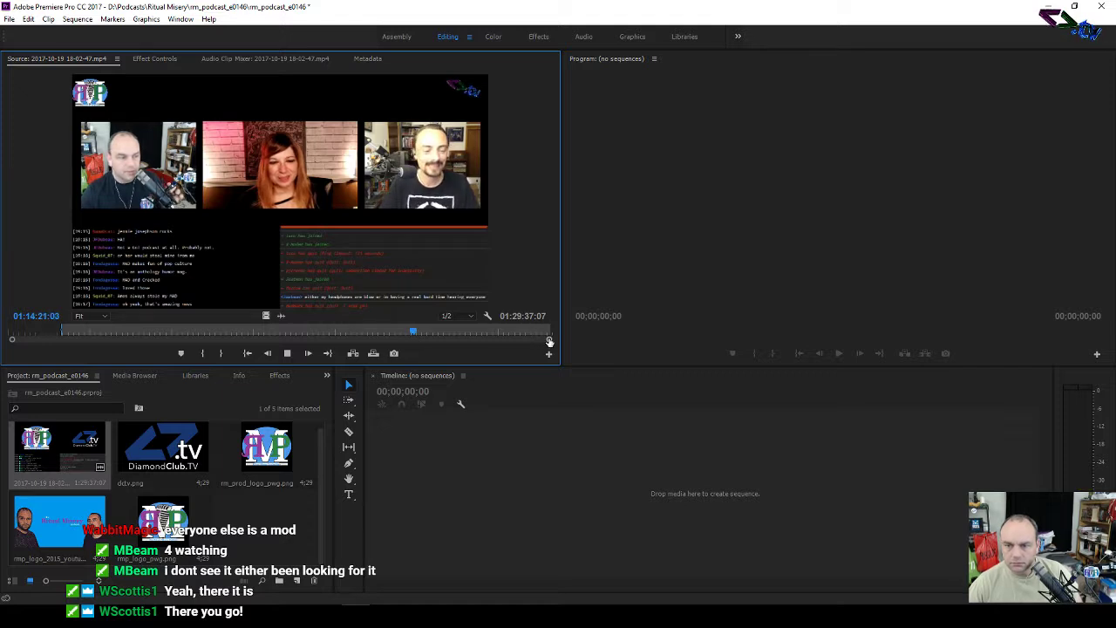
Step: Find 01:22:19:20 near the show's end and mark the Out point there
drag(13, 340, 239, 340)
click(401, 330)
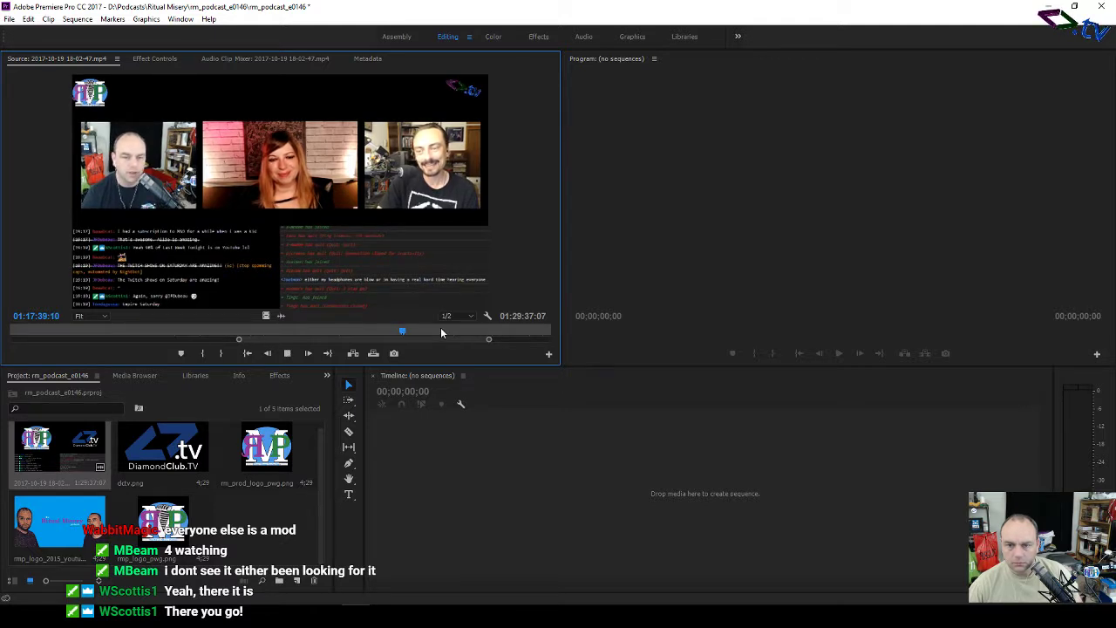
drag(459, 331, 477, 332)
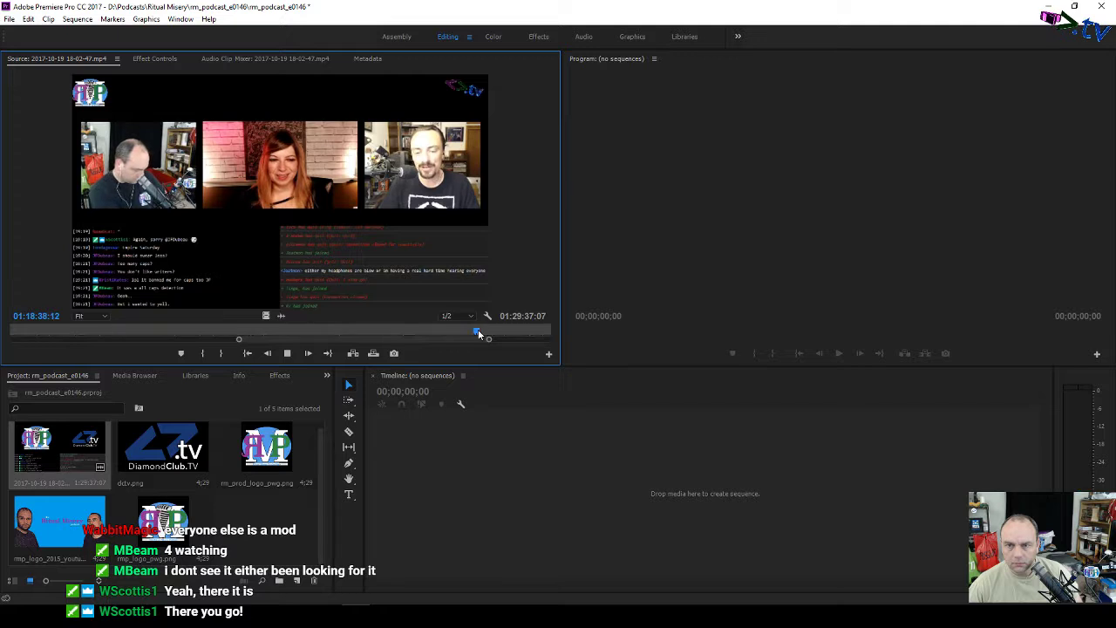
key(space)
drag(407, 340, 429, 342)
click(291, 330)
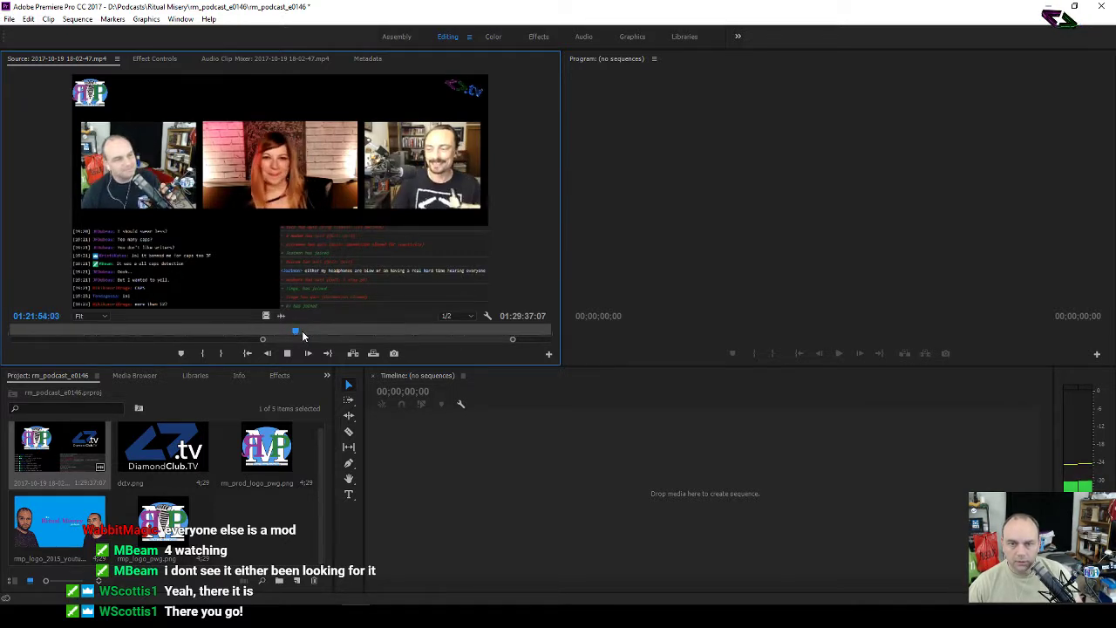
drag(303, 331, 309, 334)
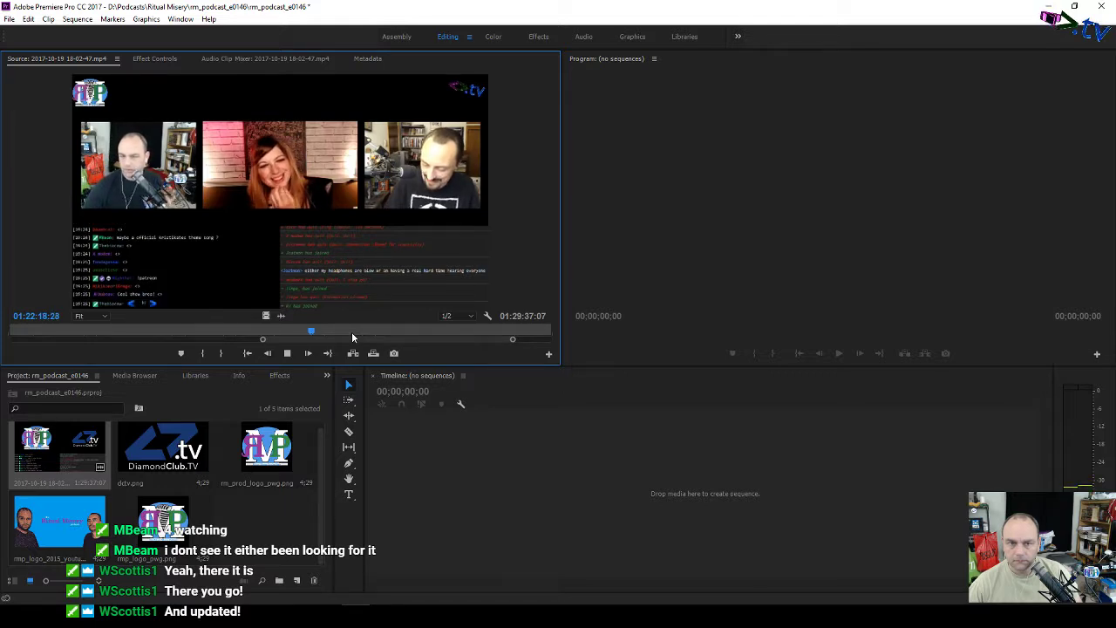
key(space)
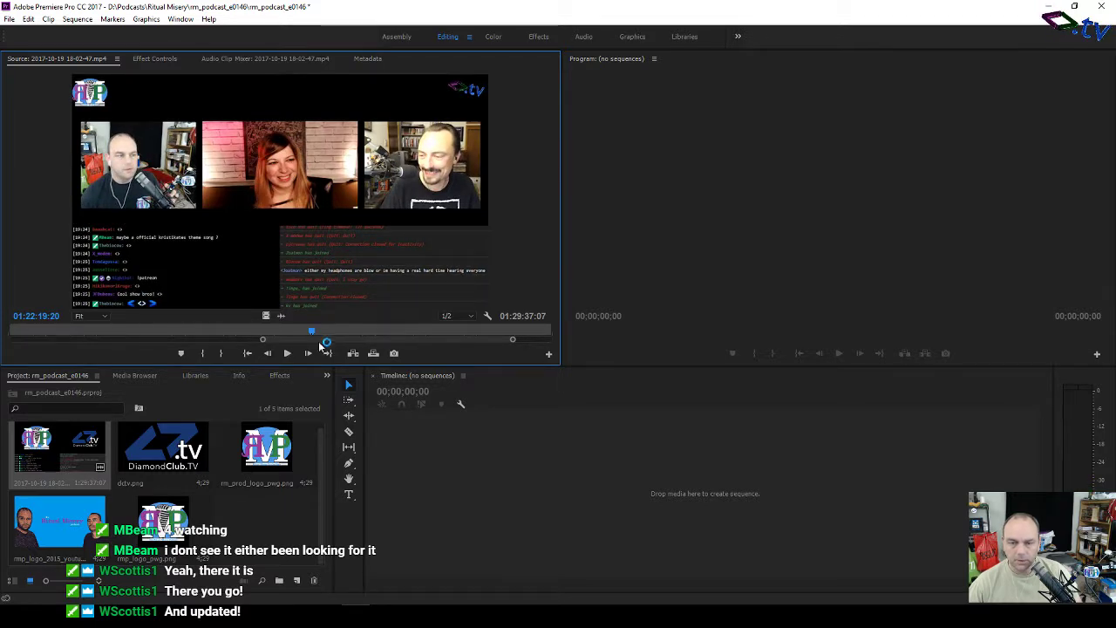
click(221, 353)
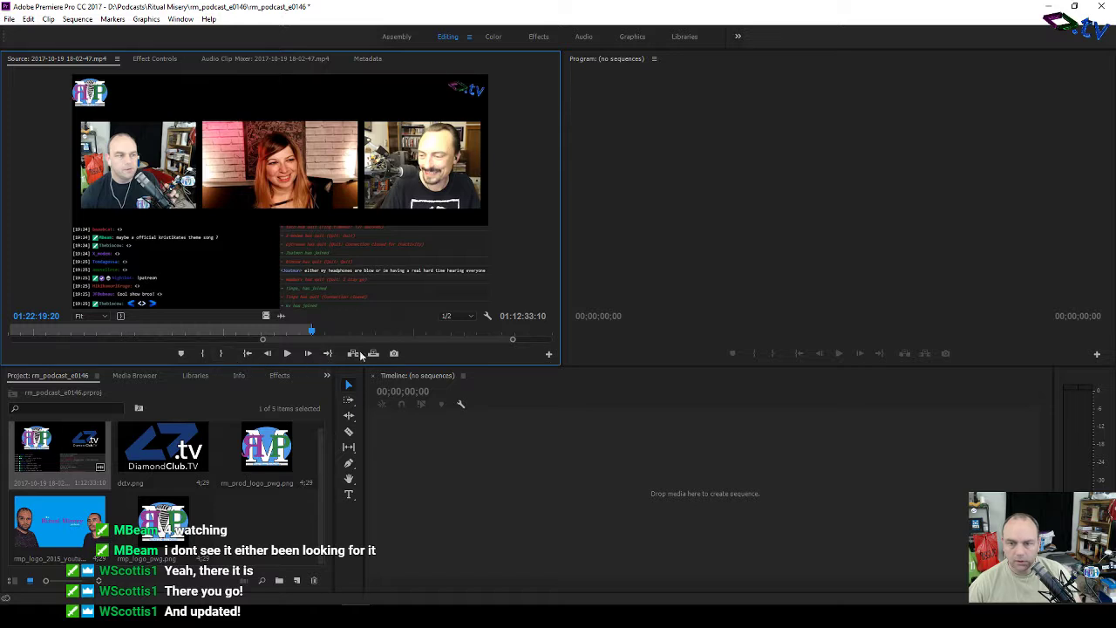
drag(54, 451, 573, 509)
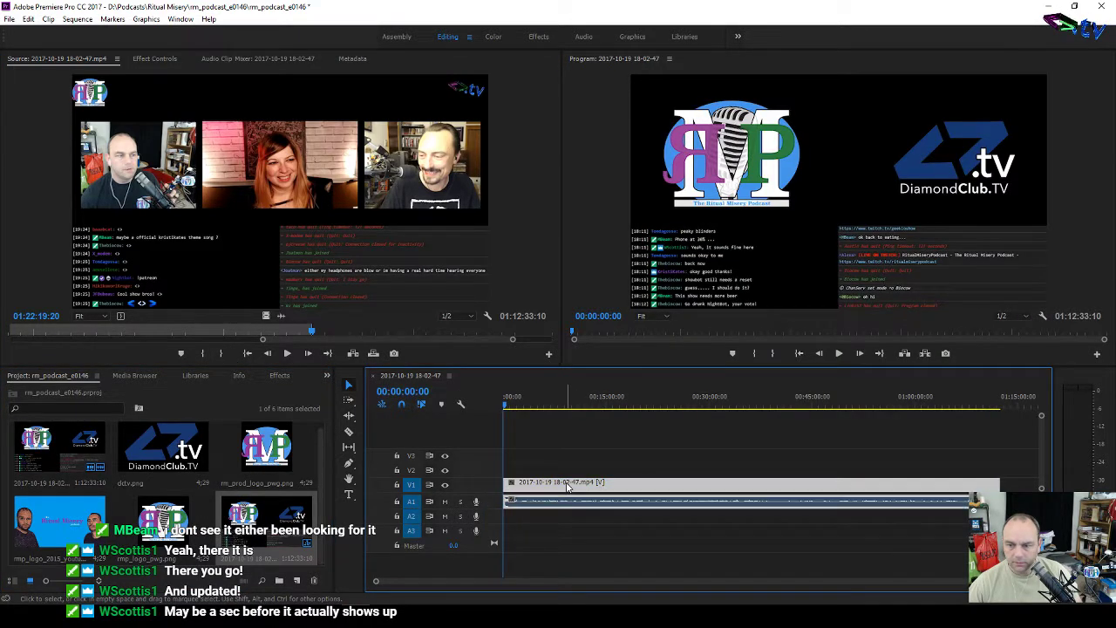
key(Delete)
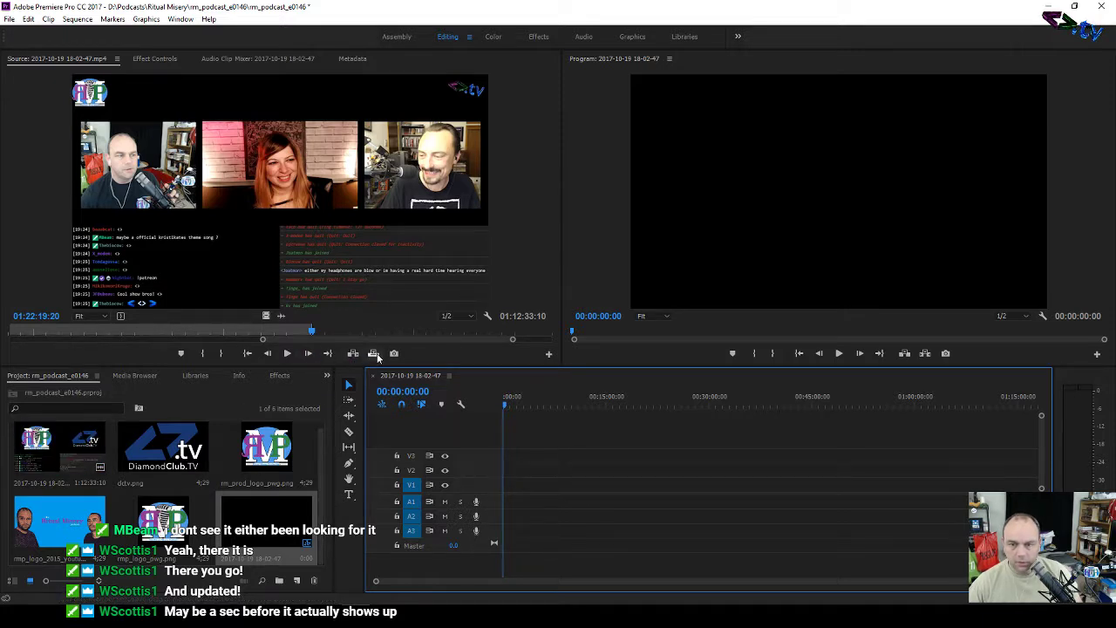
click(374, 354)
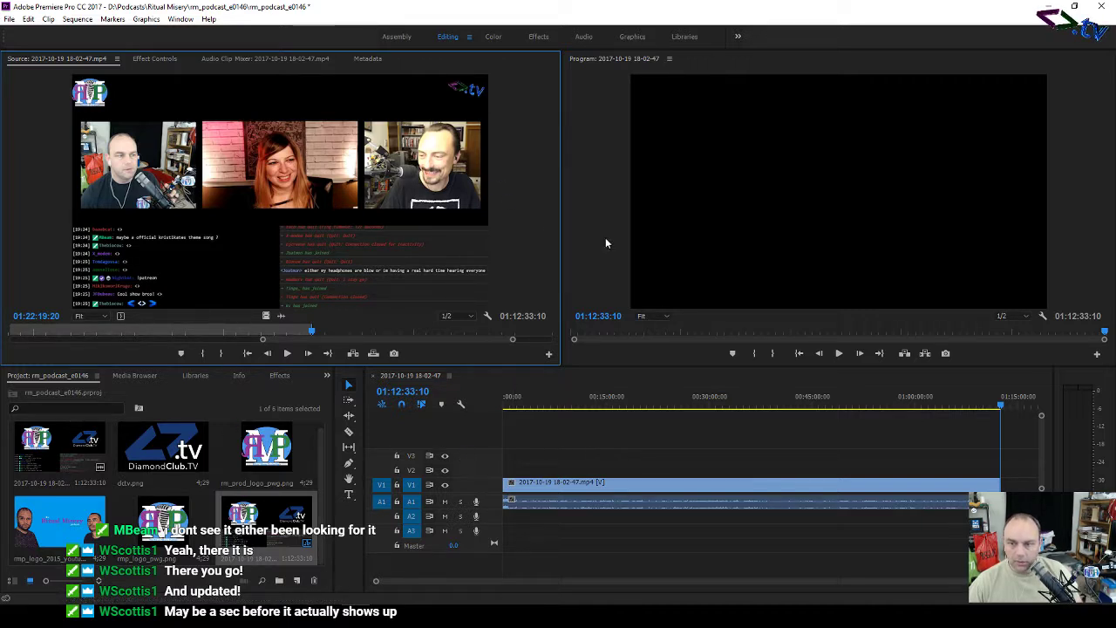
drag(561, 210, 334, 233)
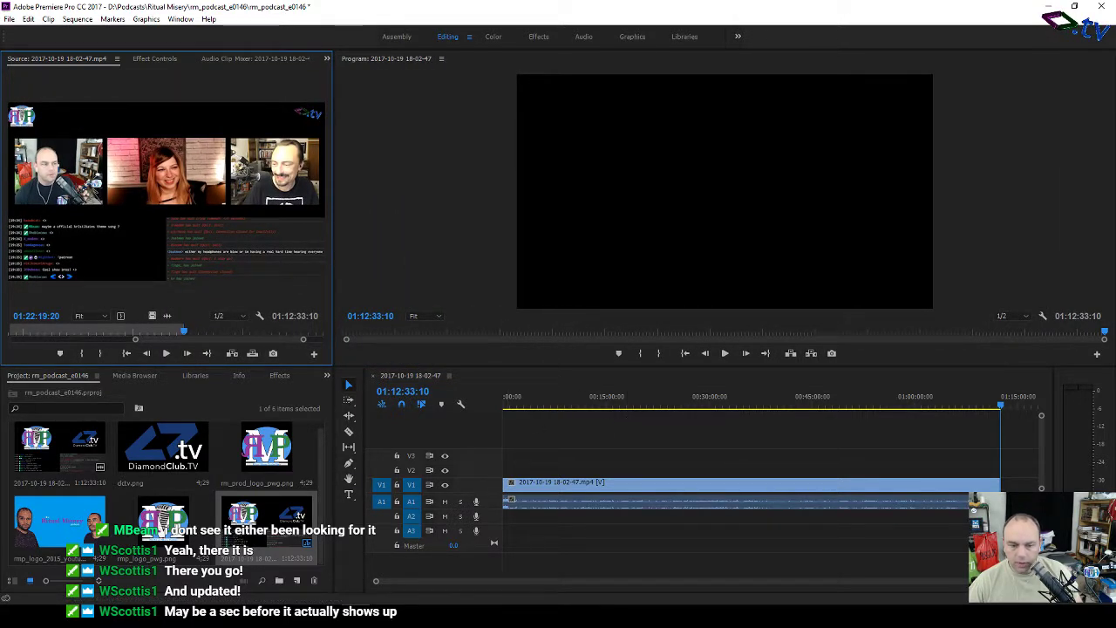
key(alt+Tab)
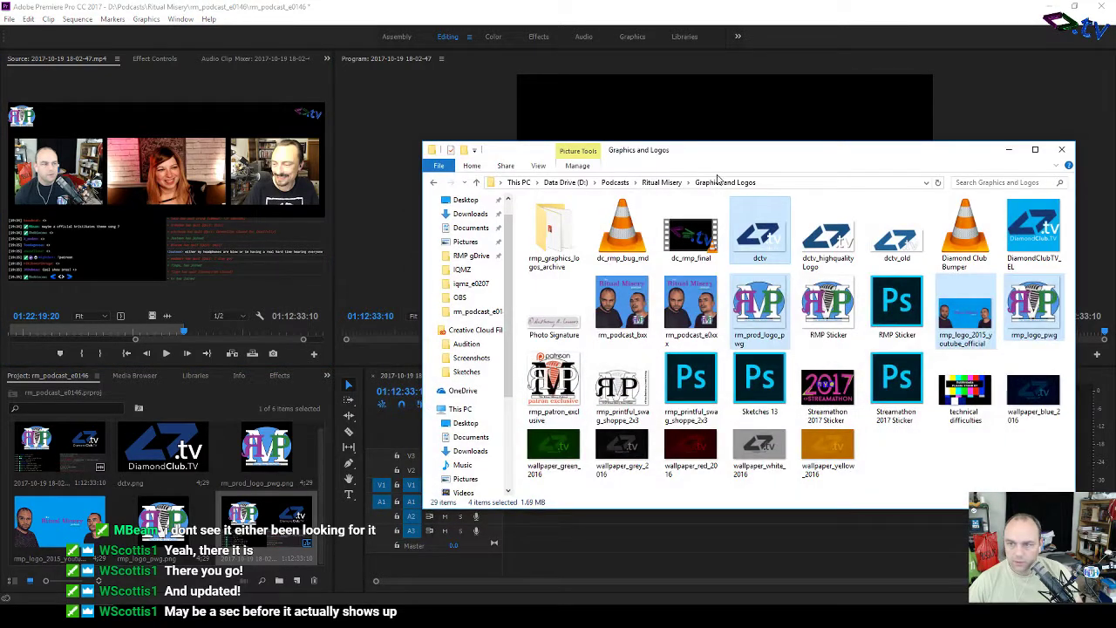
Step: Import rm_podcast_e0146_mixdown.aif from the rm_podcast_e0146 folder into the Premiere project
click(433, 183)
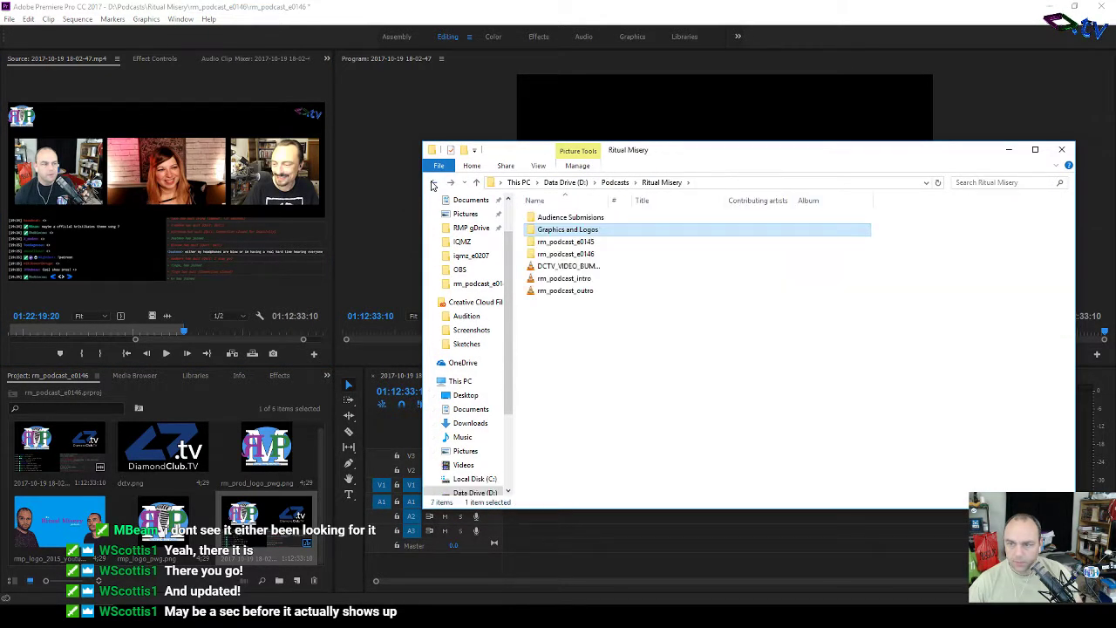
click(433, 184)
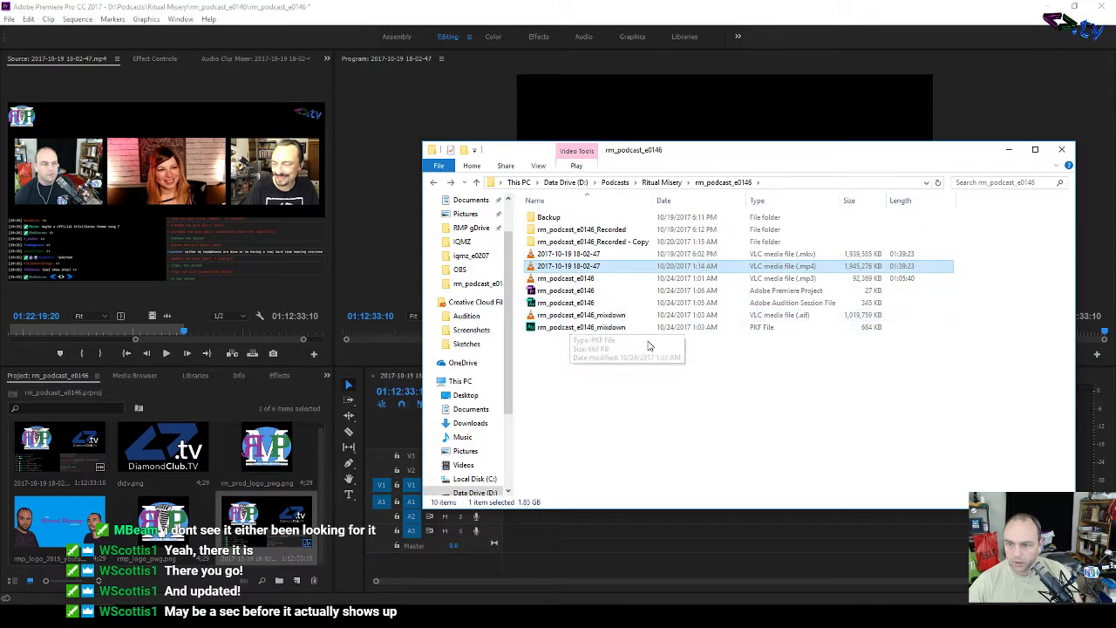
click(587, 318)
drag(587, 318, 288, 489)
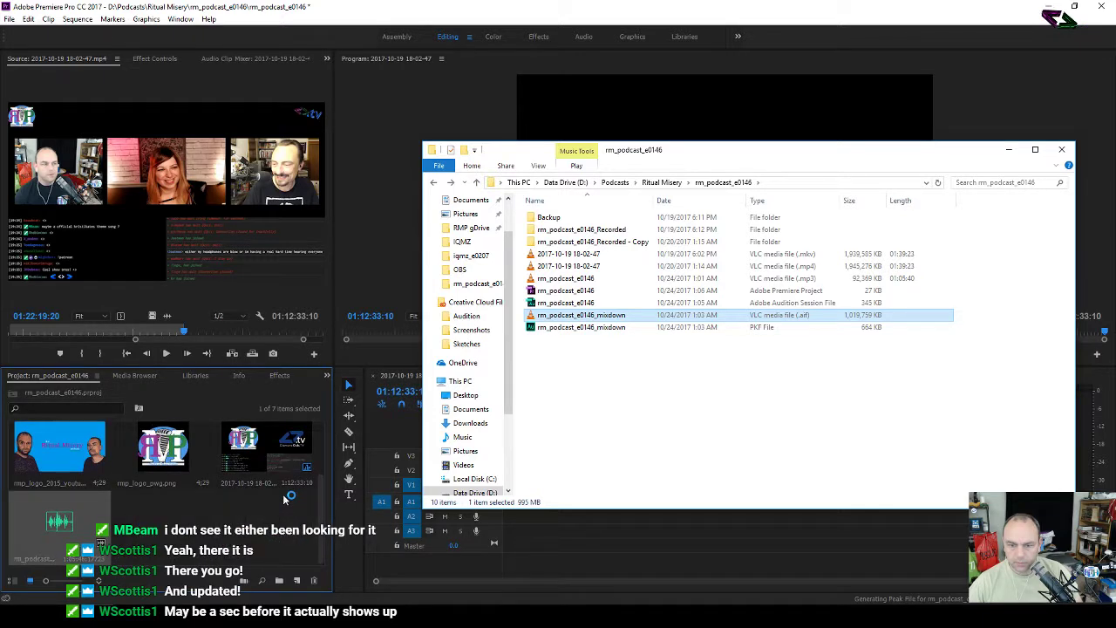
click(408, 115)
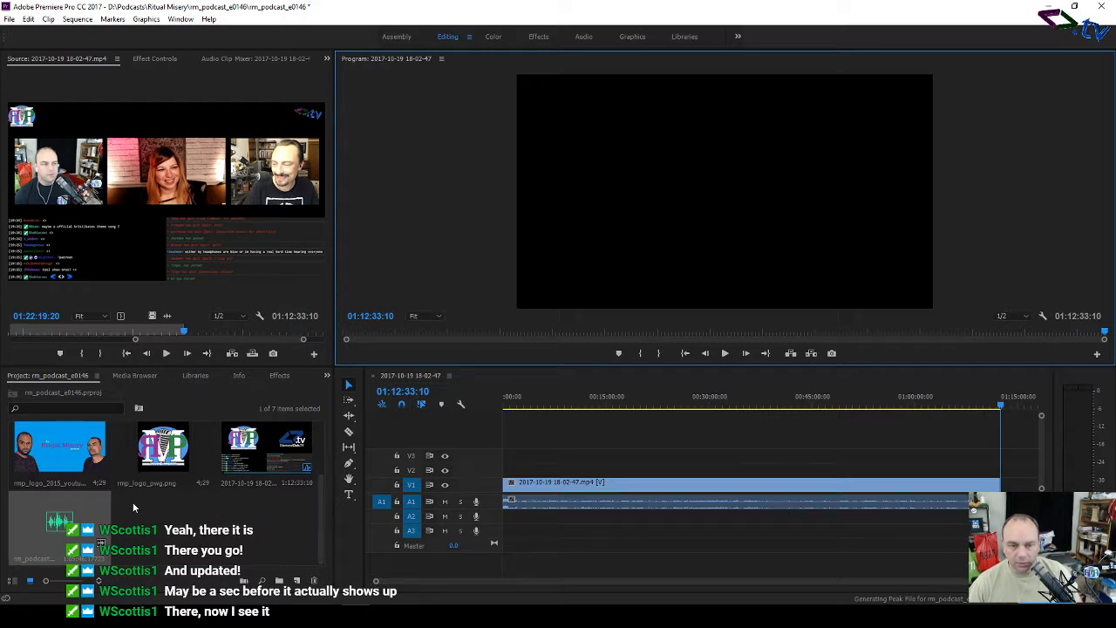
Step: Lay the mixdown audio onto audio track A2 beneath the recording and zoom the timeline in
drag(59, 523, 527, 514)
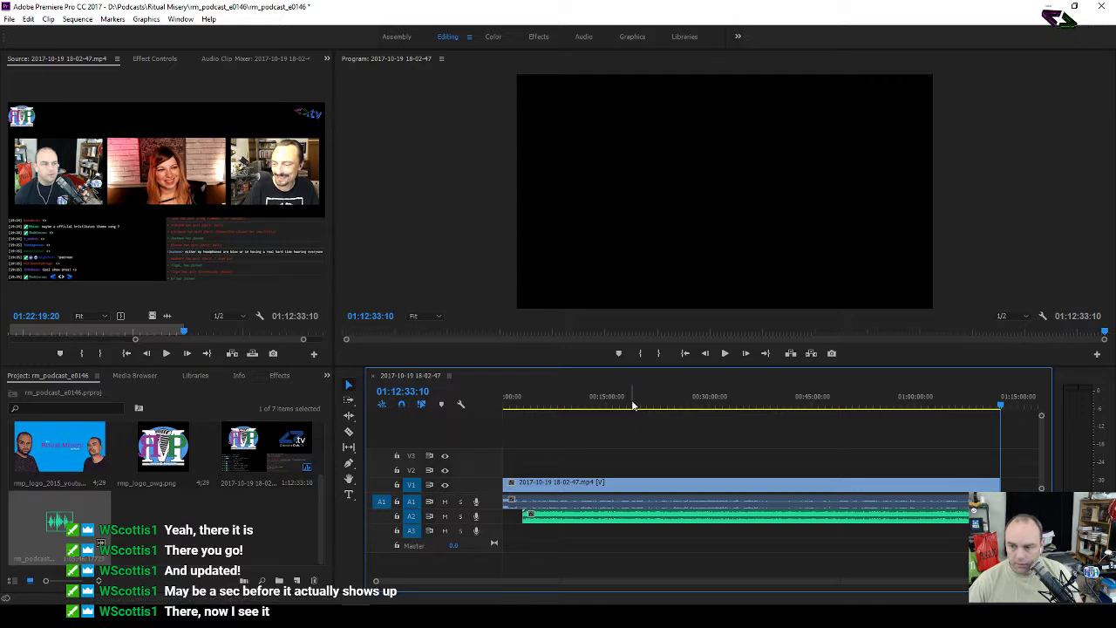
key(equal)
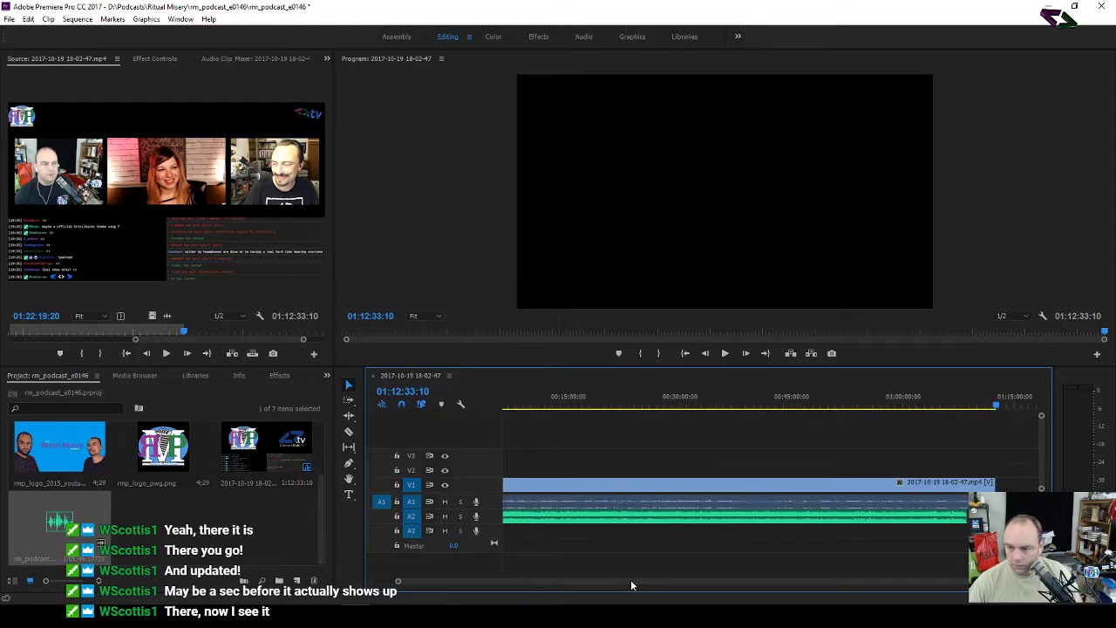
scroll(631, 581, down, 3)
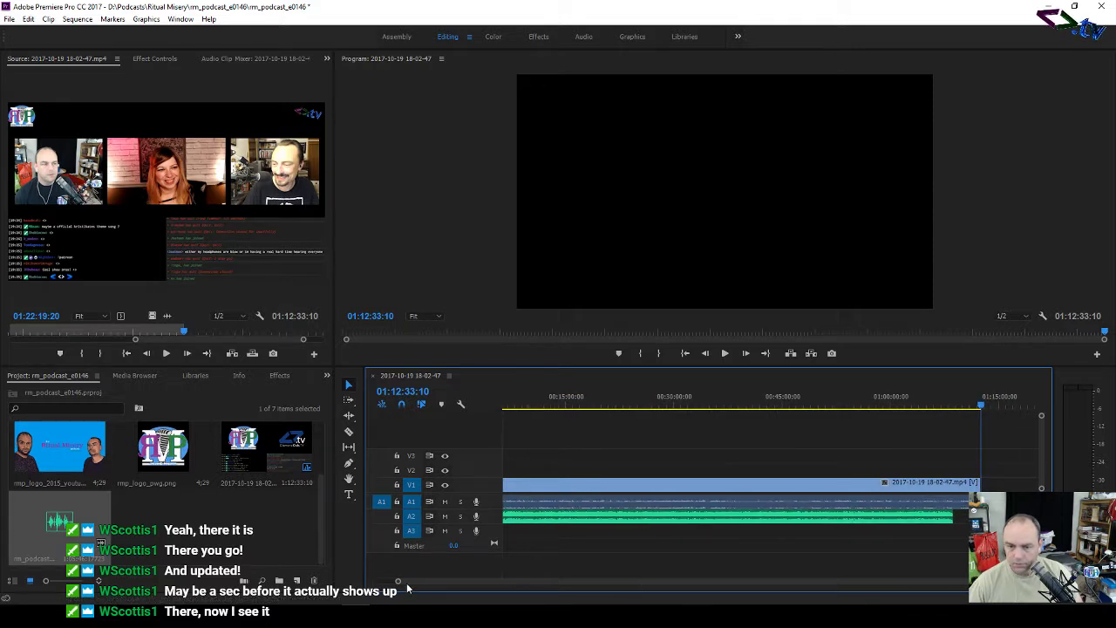
drag(397, 583, 553, 583)
Step: Shift the mixdown clip later in the sequence and make tracks A2 and A1 taller
drag(590, 525, 718, 524)
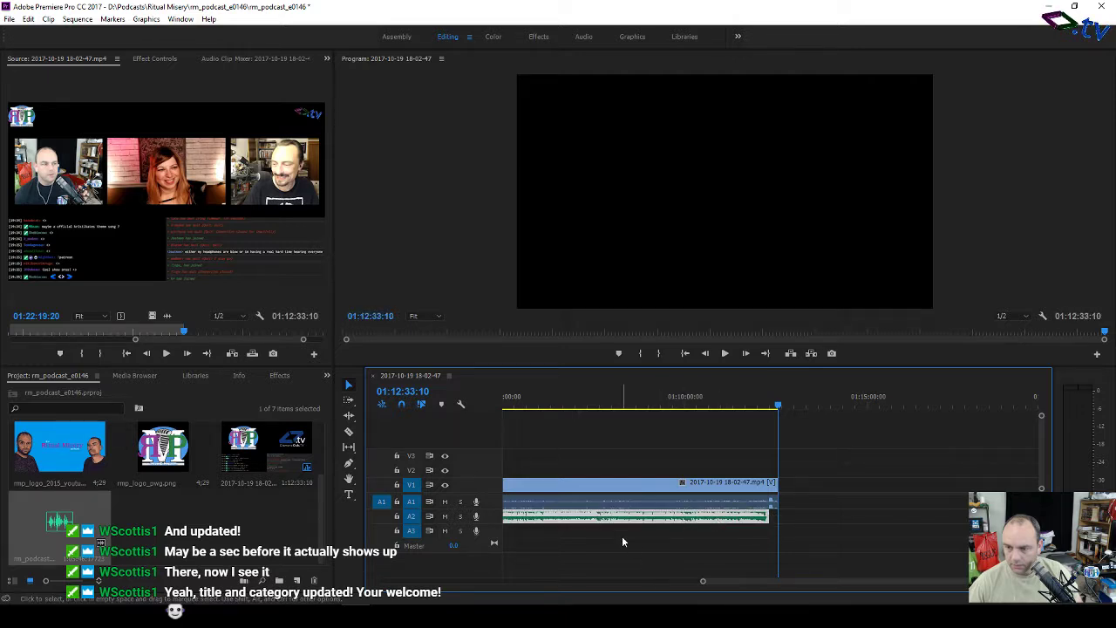
drag(724, 582, 440, 585)
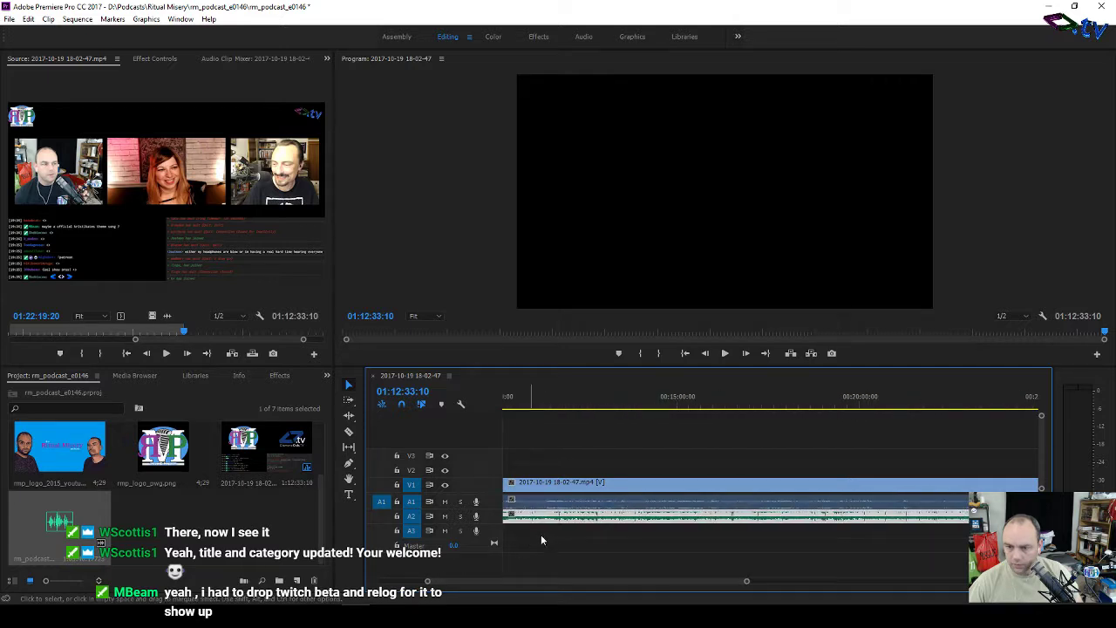
drag(581, 581, 558, 589)
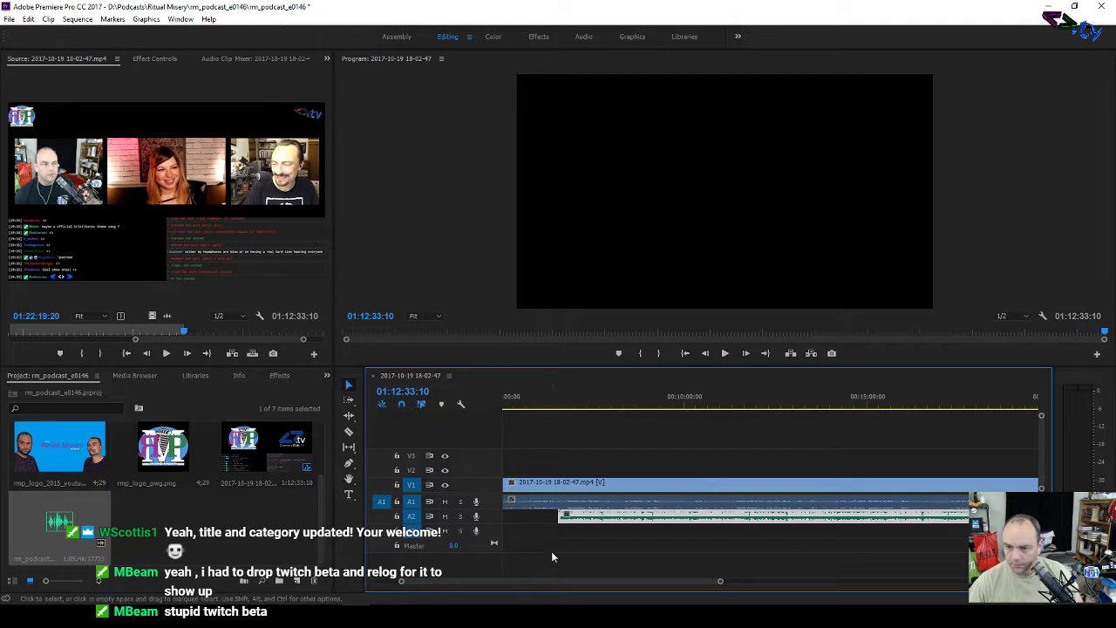
drag(487, 555, 488, 564)
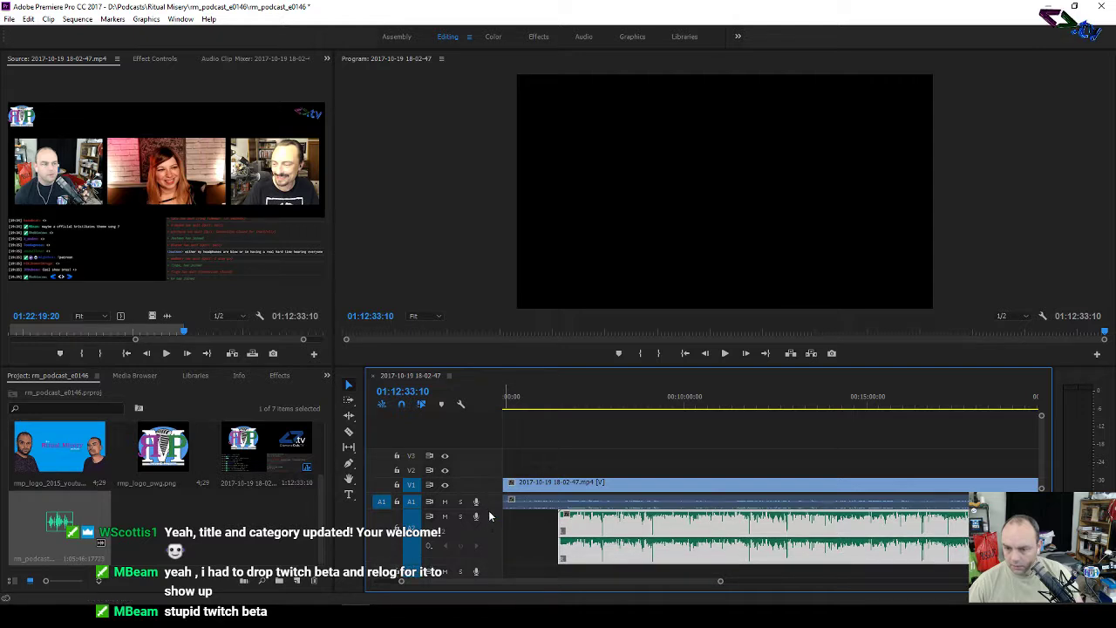
drag(489, 510, 489, 526)
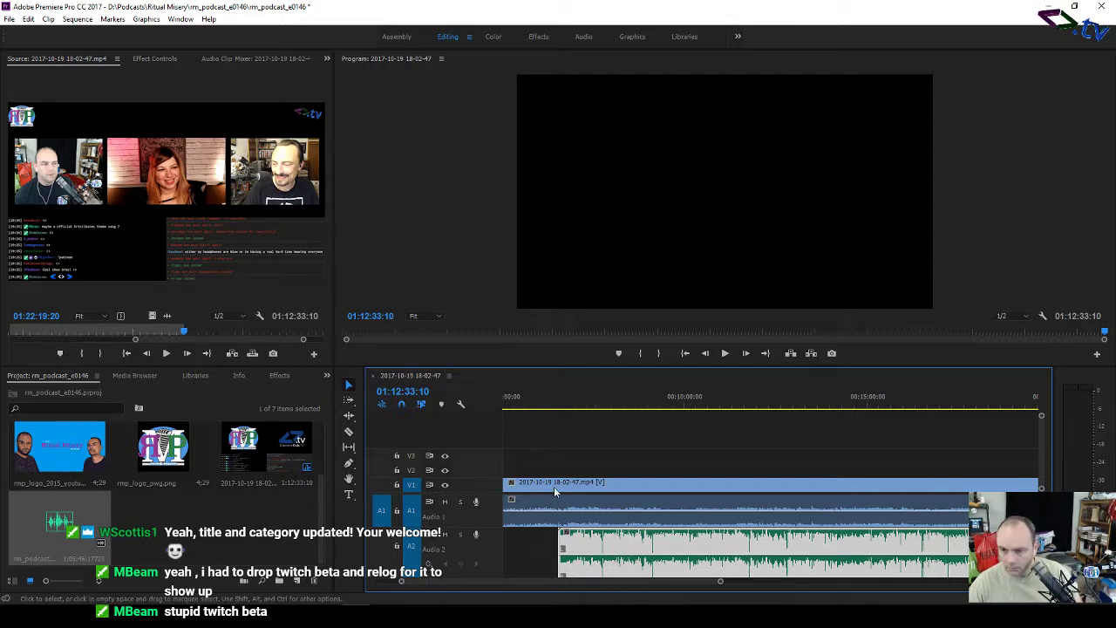
Step: Move the playhead to about 00:07:00 and play back to check the audio sync
drag(544, 407, 735, 424)
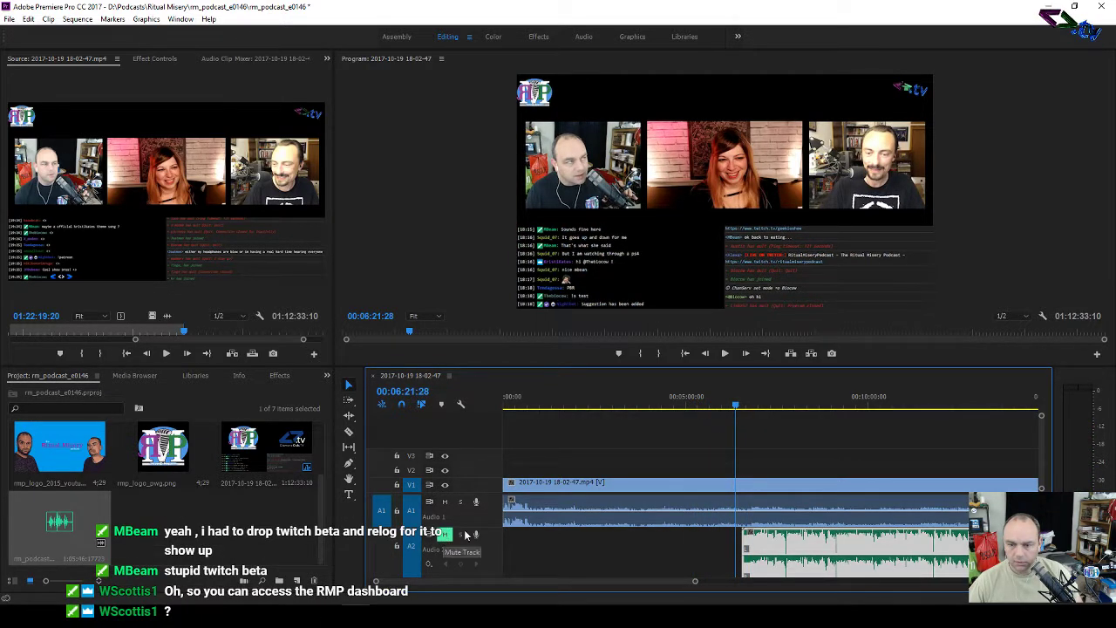
mouse_move(738, 408)
mouse_down()
mouse_move(774, 408)
mouse_move(754, 416)
mouse_move(759, 407)
mouse_up()
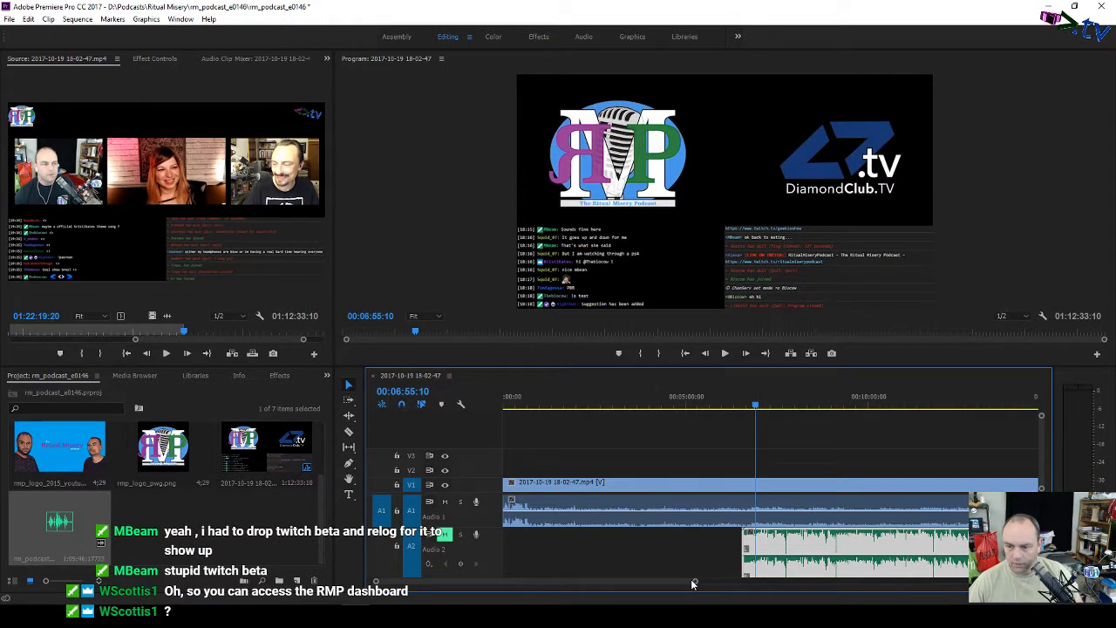
drag(695, 583, 584, 592)
key(space)
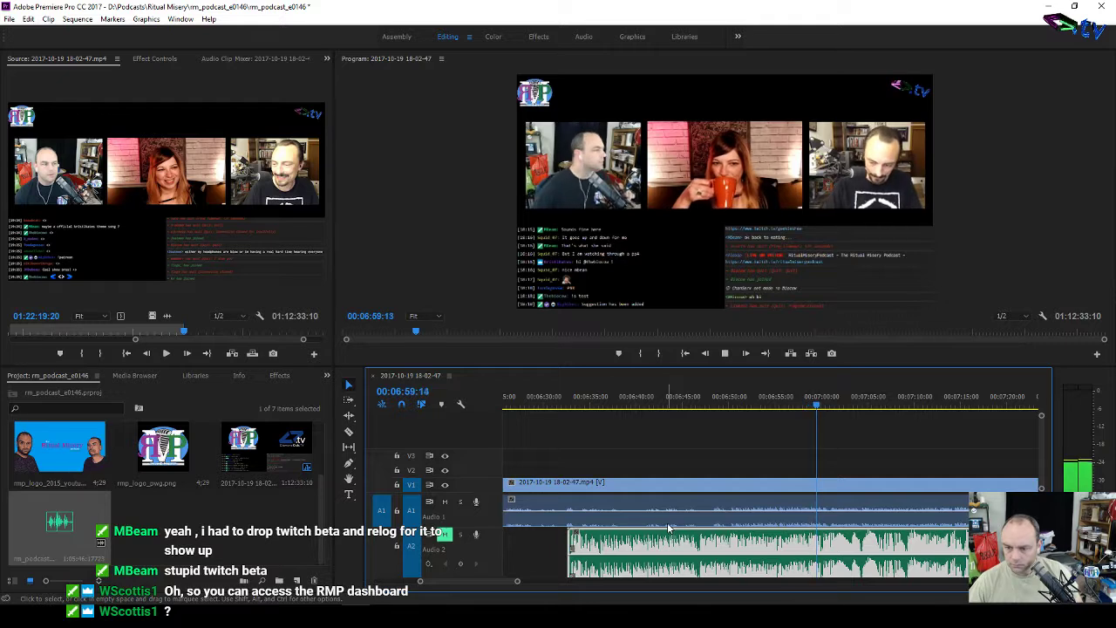
key(space)
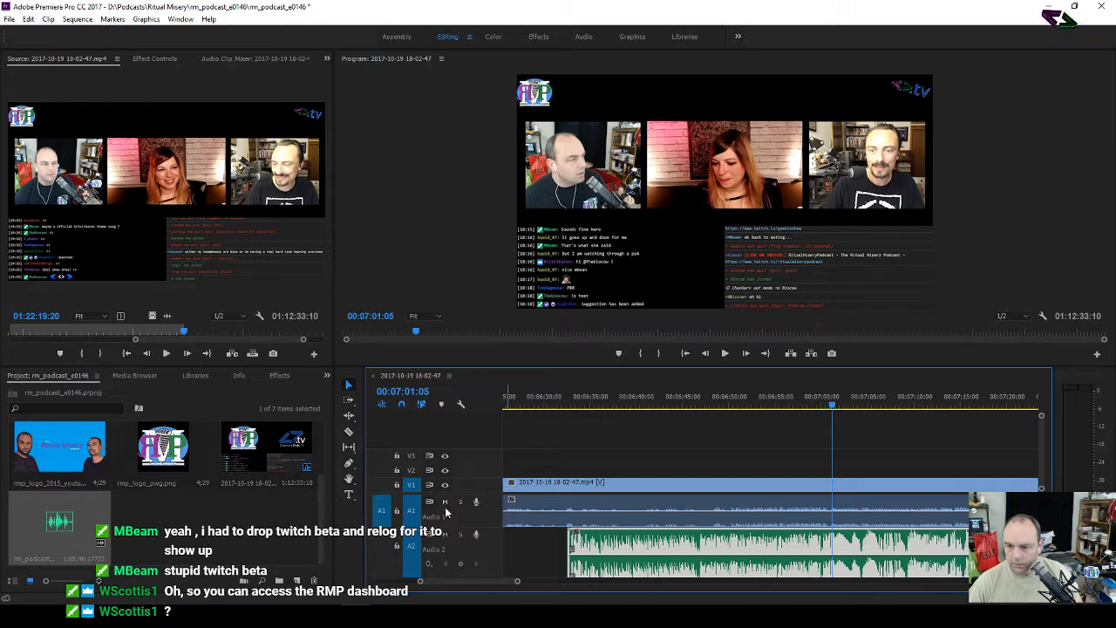
Step: Nudge the mixdown clip later to match the recording, then replay from earlier to verify
key(space)
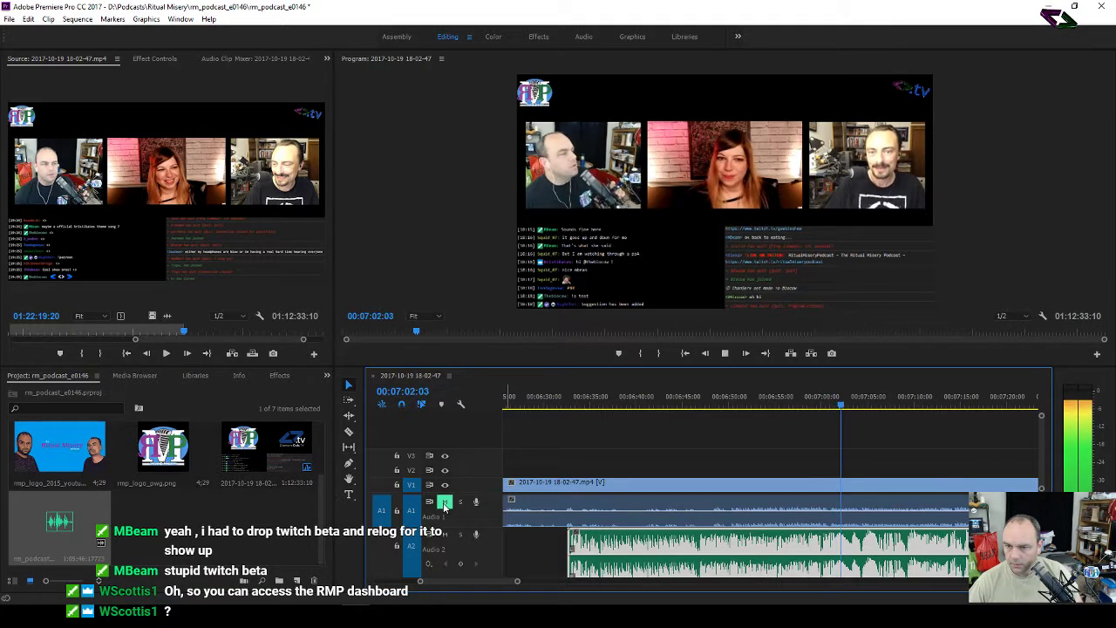
key(space)
drag(804, 535, 881, 538)
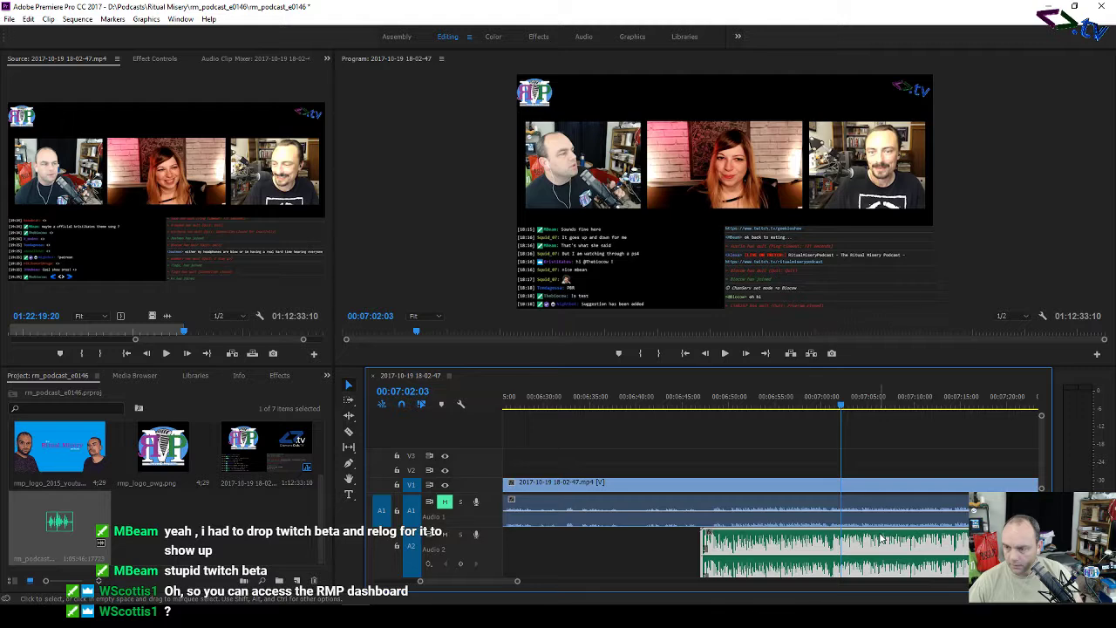
click(800, 404)
key(space)
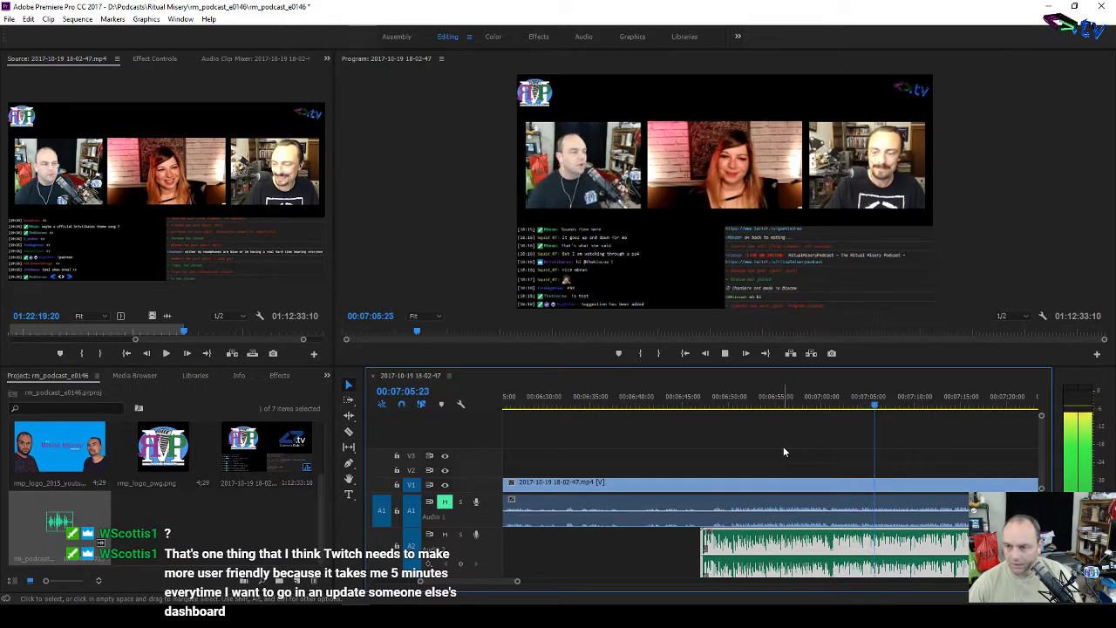
key(space)
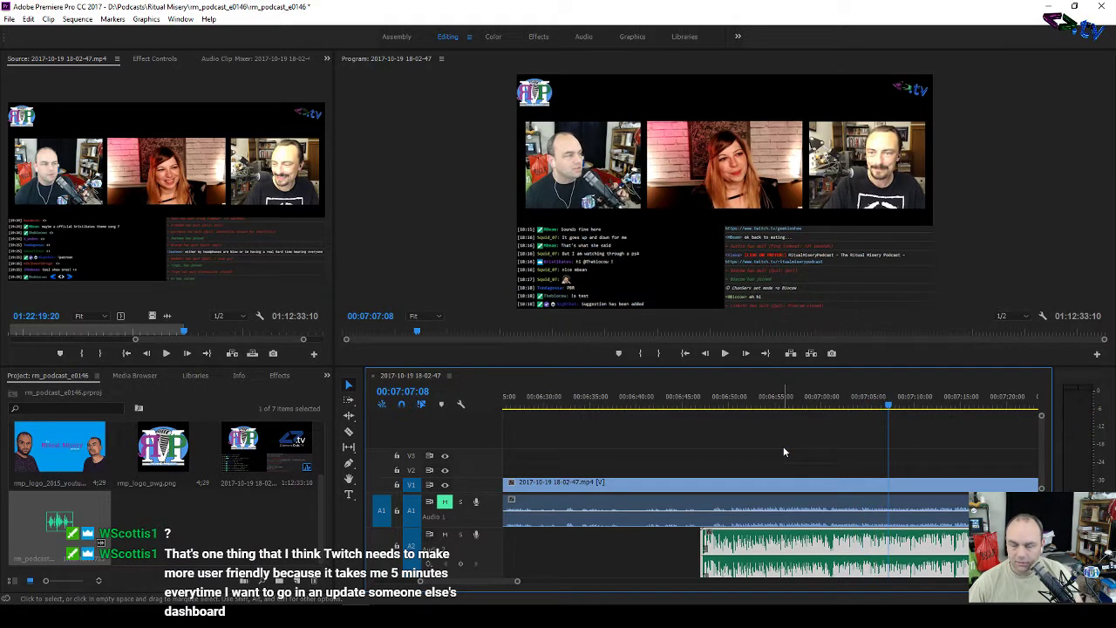
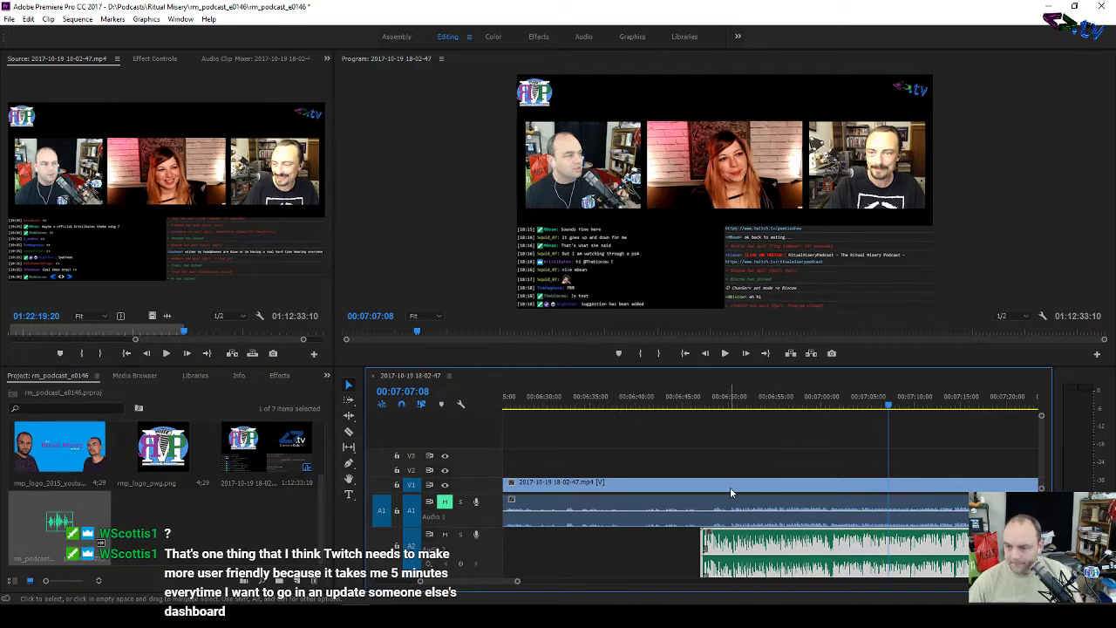
Step: Scroll-zoom the timeline in tightly around the playhead at 00:07:07
scroll(735, 468, up, 2)
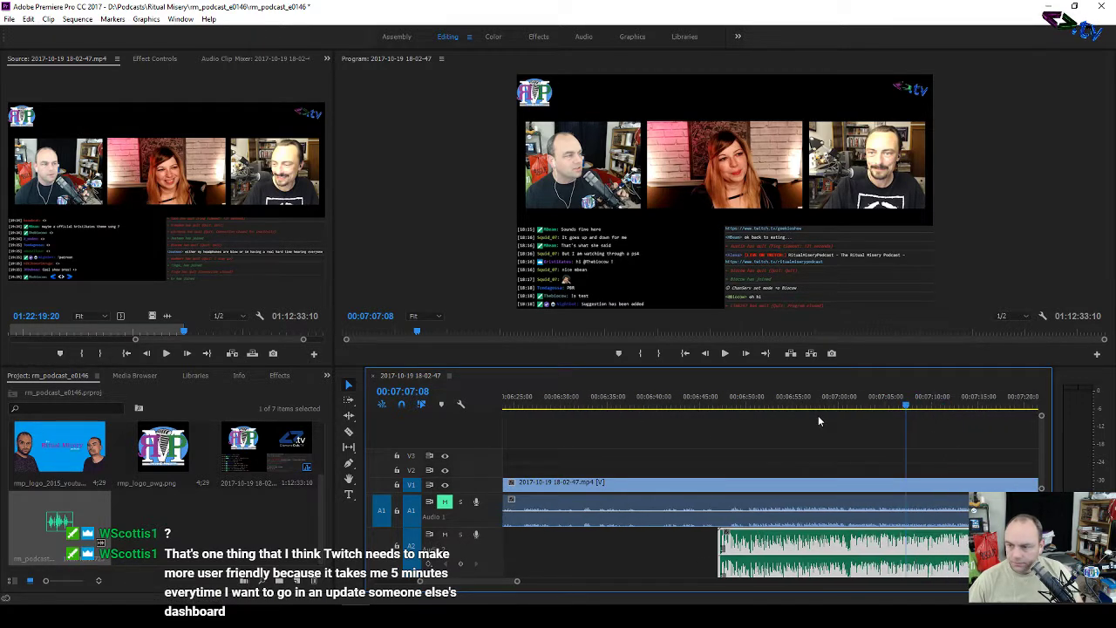
scroll(811, 412, down, 3)
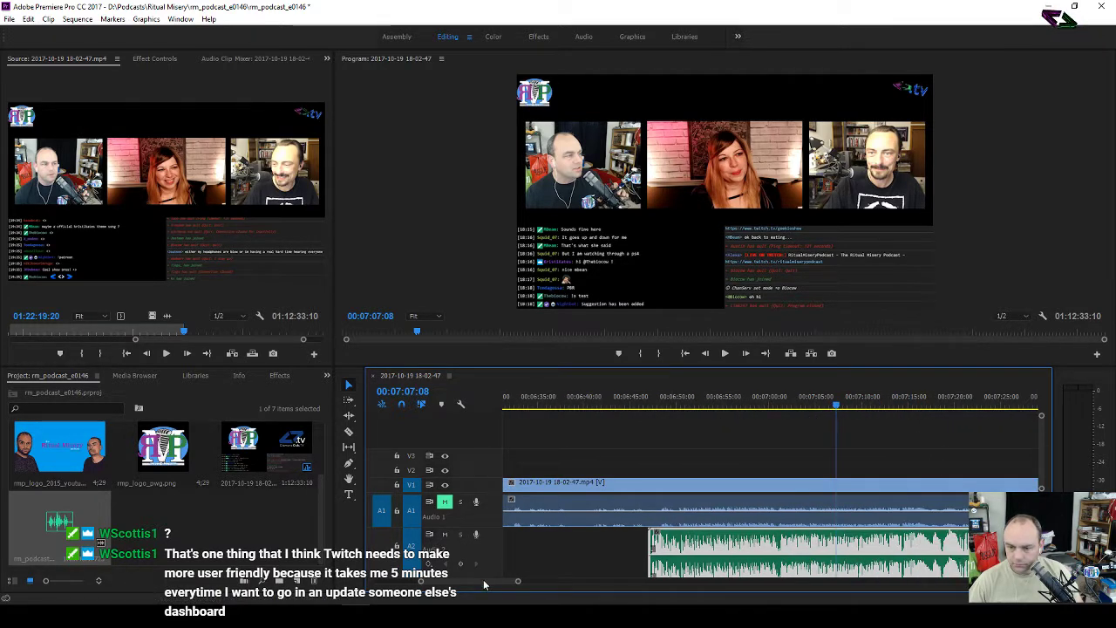
scroll(485, 585, up, 5)
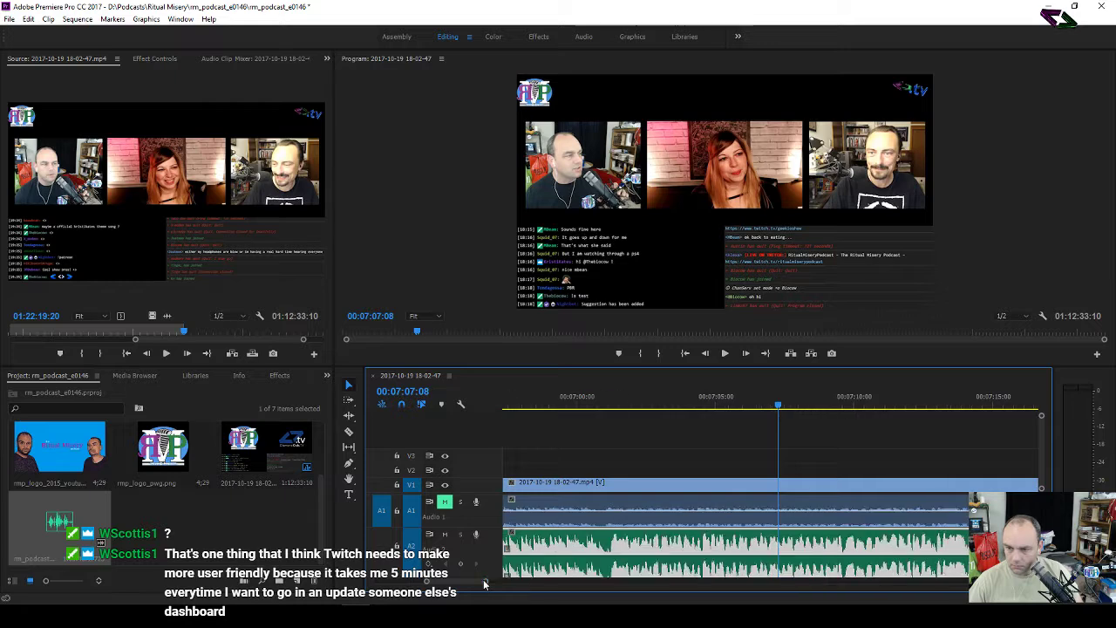
scroll(485, 585, up, 2)
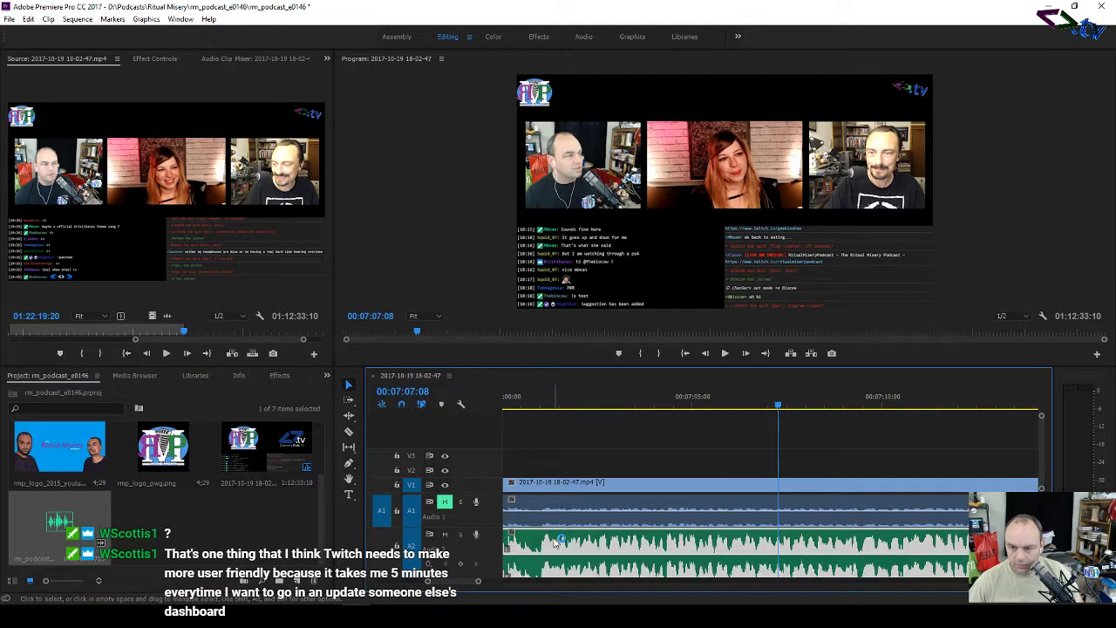
Step: Turn on Show Audio Time Units and adjust the timeline zoom scrollbar around 00:07:07
right_click(589, 399)
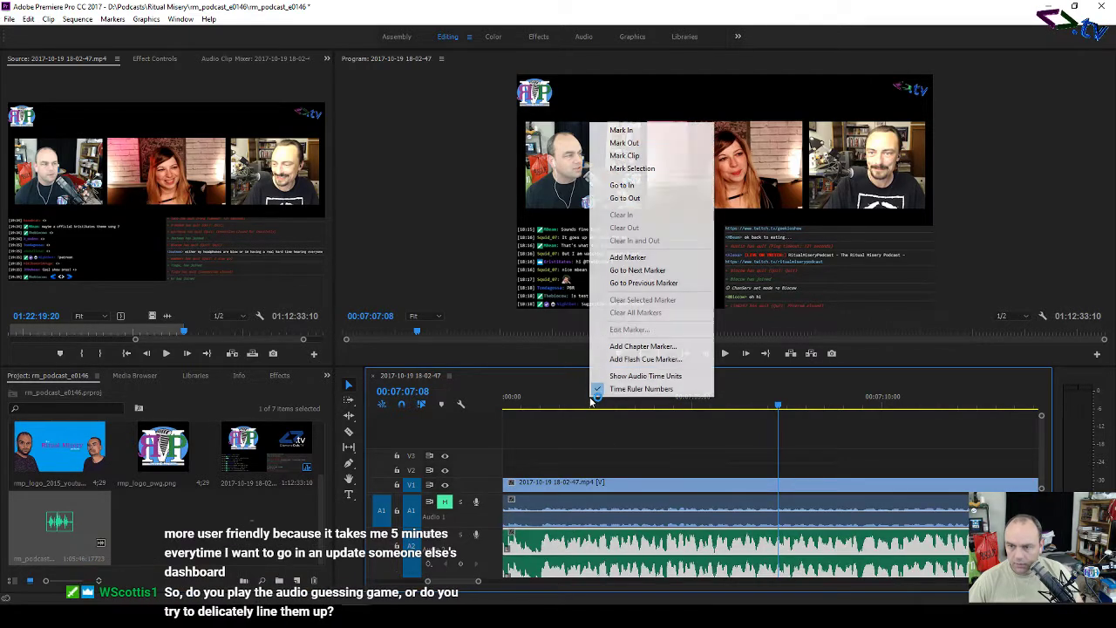
click(616, 376)
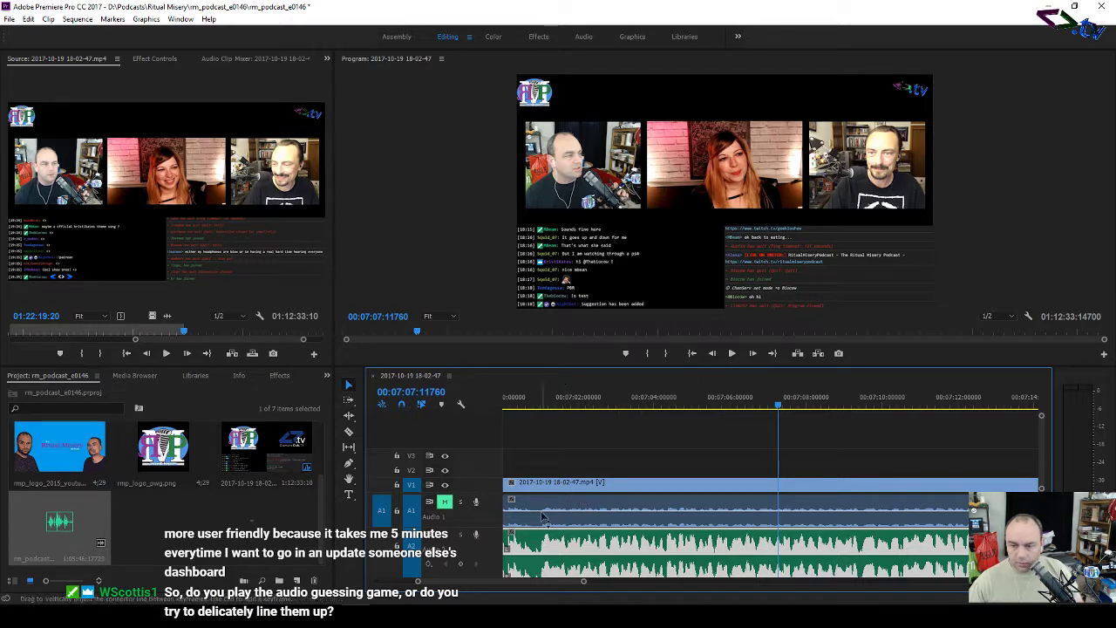
drag(583, 582, 564, 594)
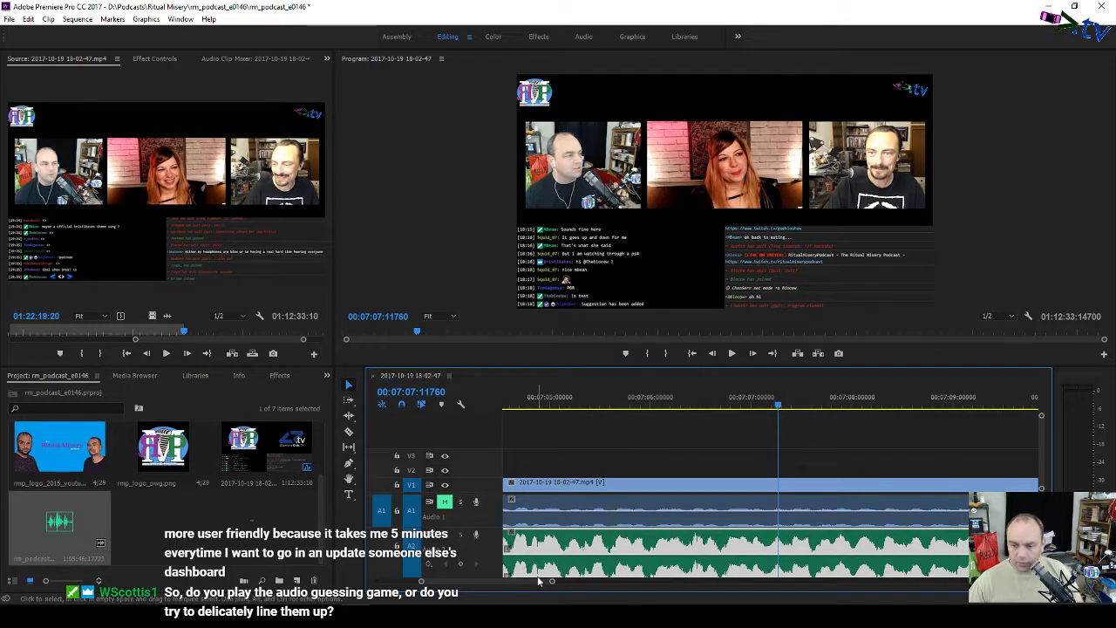
drag(537, 581, 535, 588)
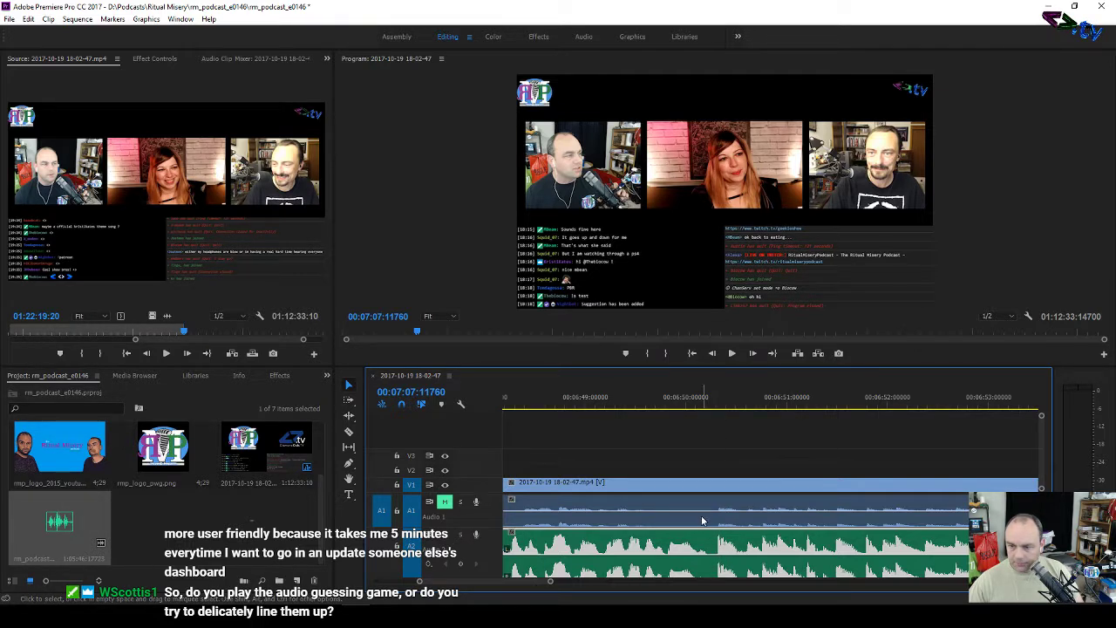
Step: Zoom in with = and place the playhead at the sync point near 00:06:50
click(720, 405)
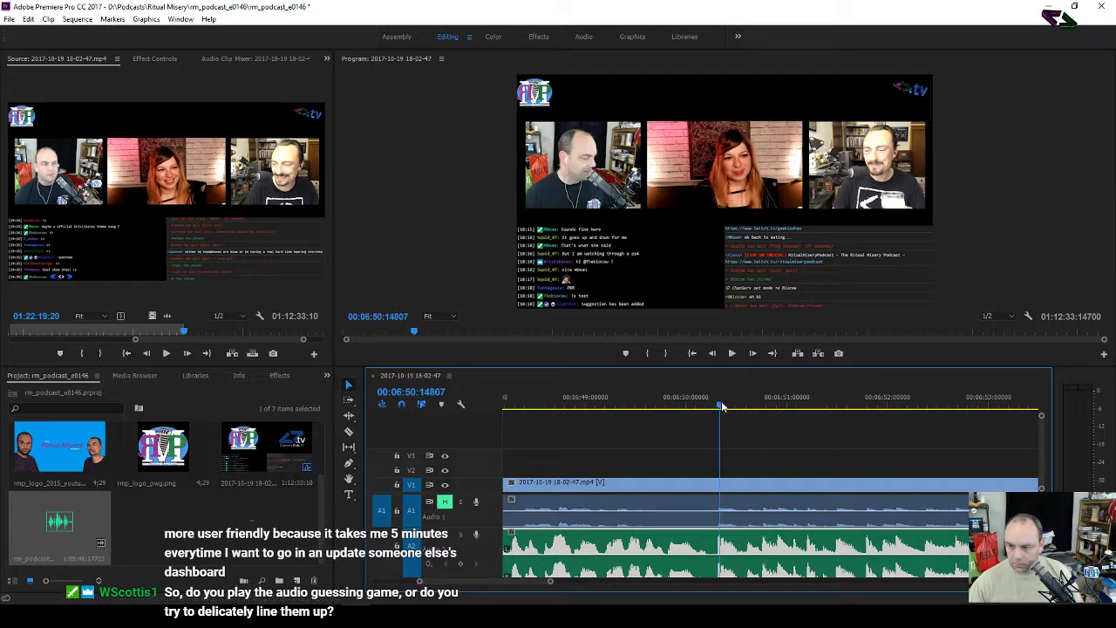
key(equal)
key(equal)
key(equal)
key(equal)
key(equal)
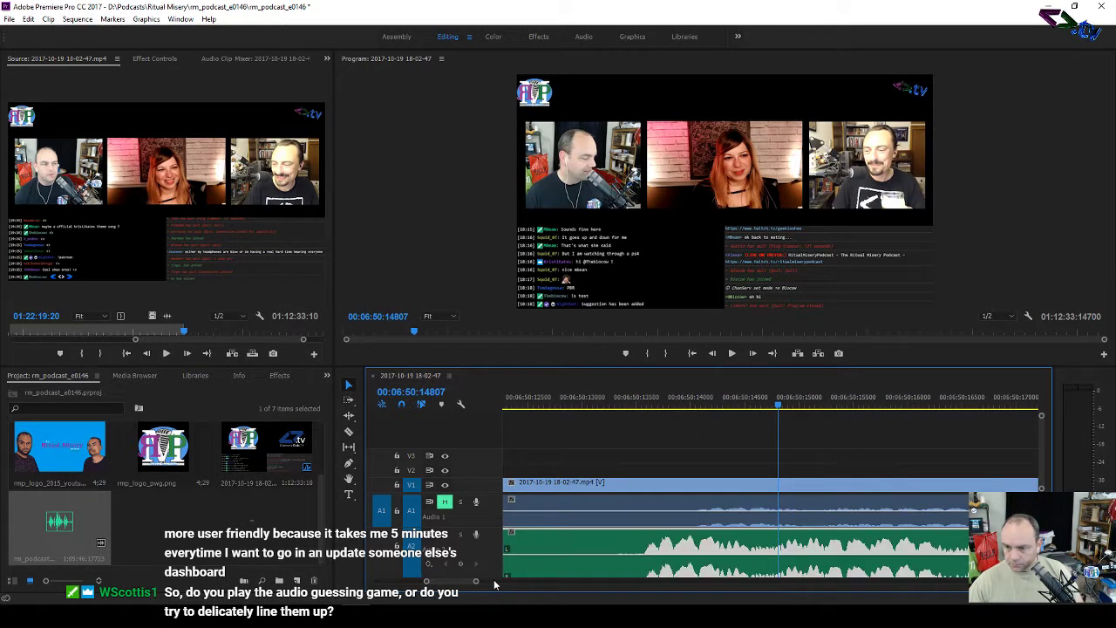
key(equal)
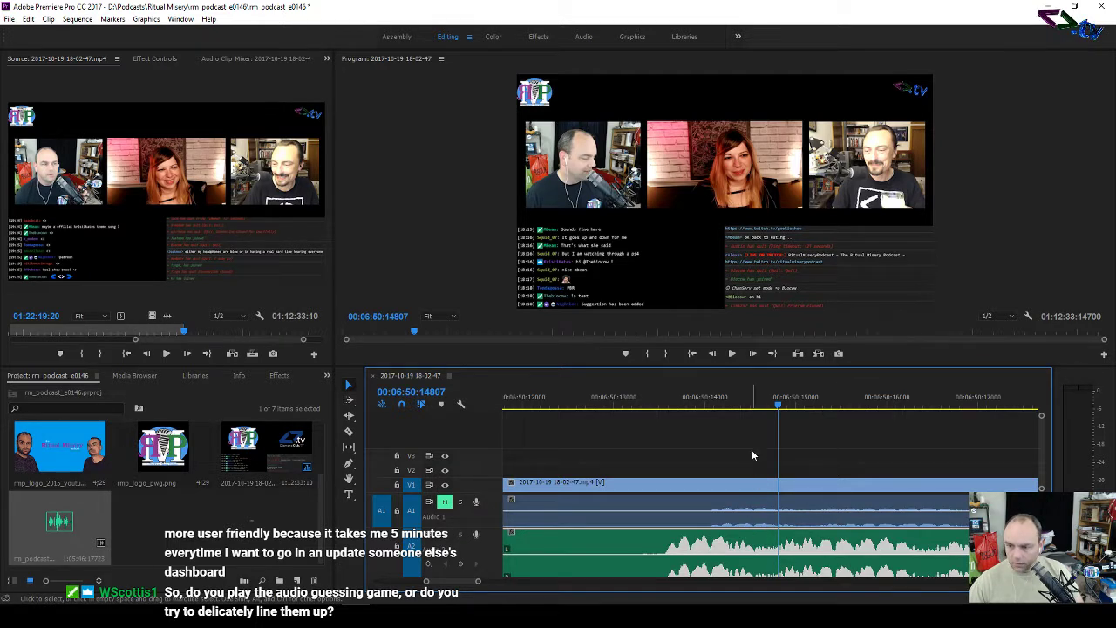
click(753, 403)
drag(754, 403, 755, 403)
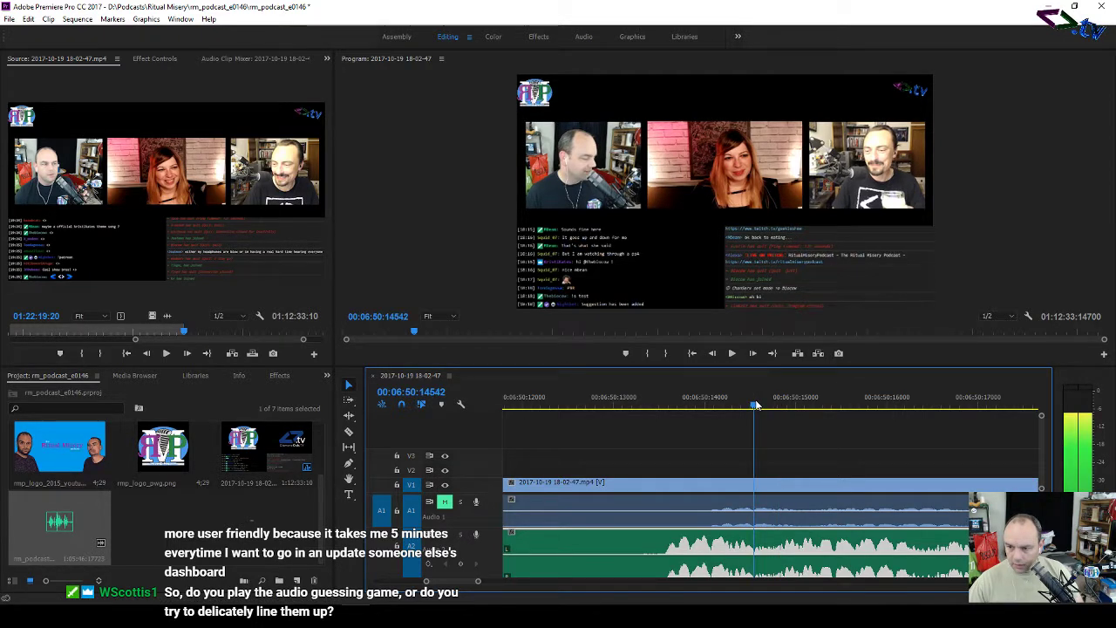
Step: Slide the Audio 2 clip until it syncs with the video's audio at the playhead
drag(697, 541, 743, 541)
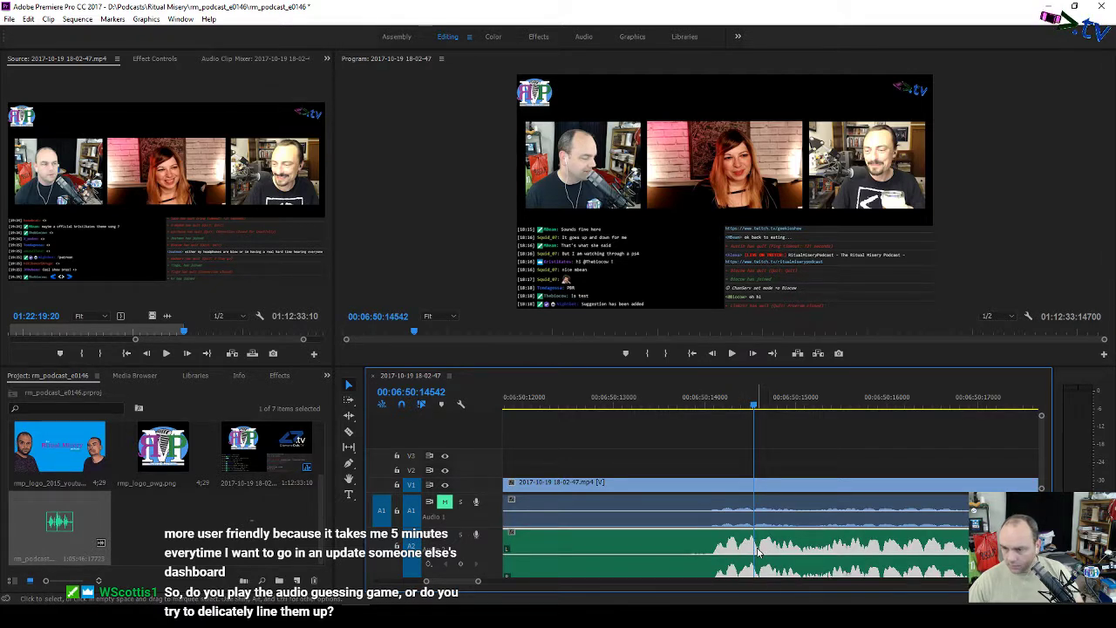
mouse_move(759, 549)
mouse_down()
mouse_move(807, 551)
mouse_move(756, 553)
mouse_up()
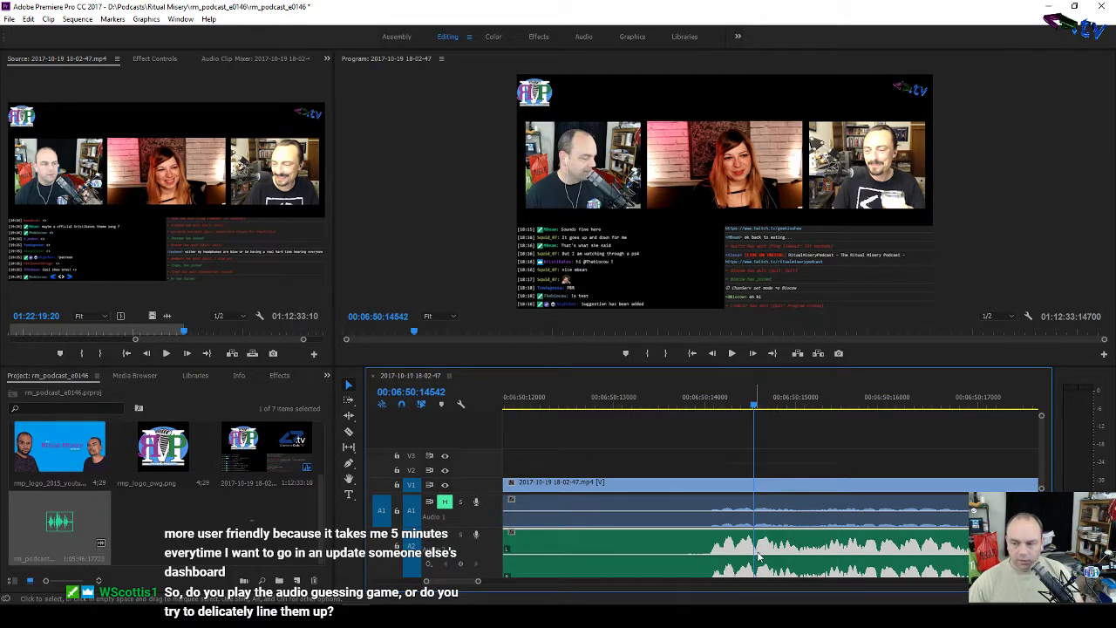
mouse_move(744, 550)
mouse_down()
mouse_move(720, 549)
mouse_move(726, 557)
mouse_up()
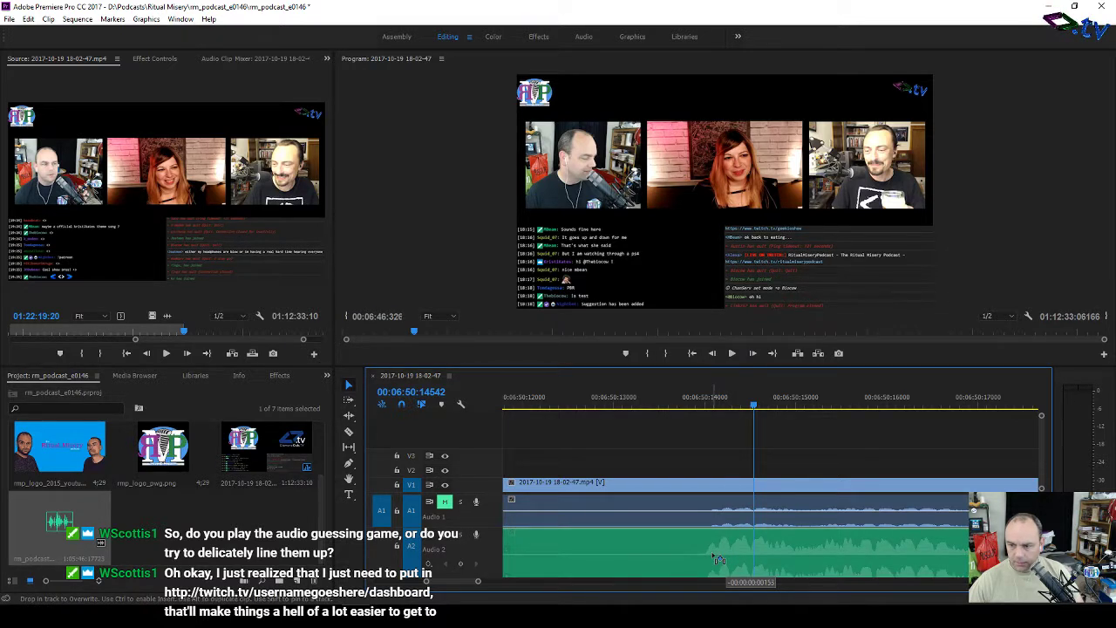
drag(713, 554, 728, 555)
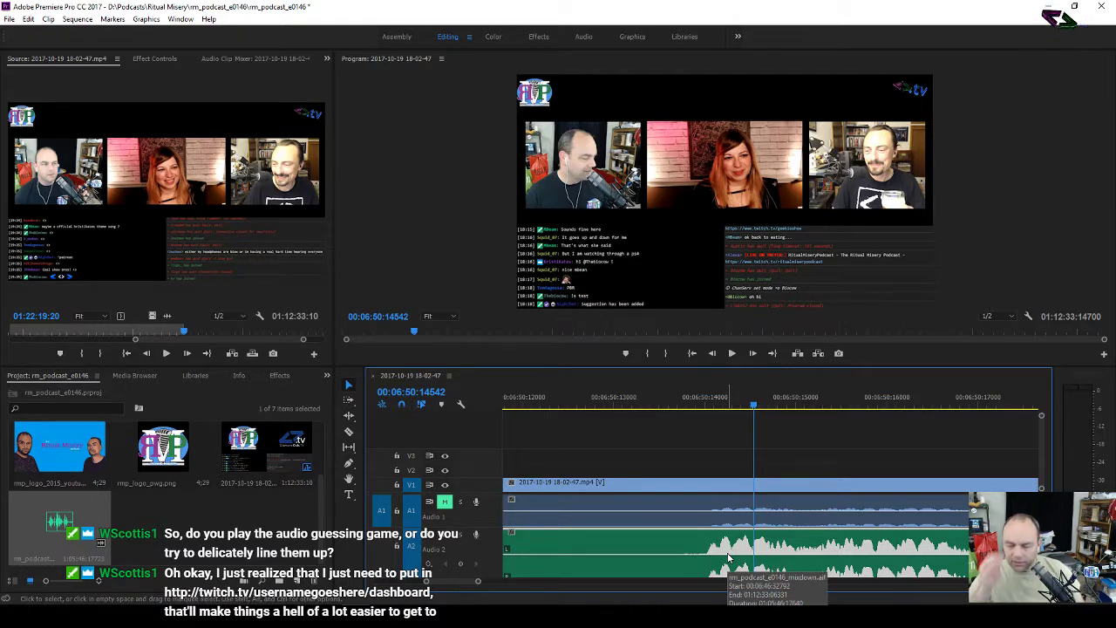
ctrl+click(729, 555)
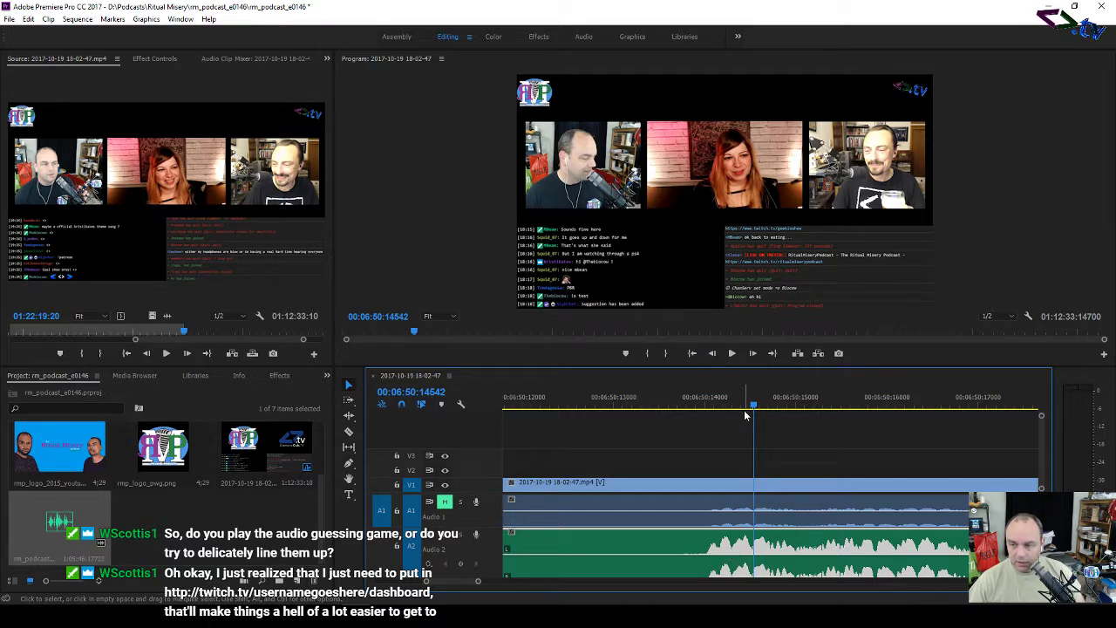
scroll(744, 414, right, 2)
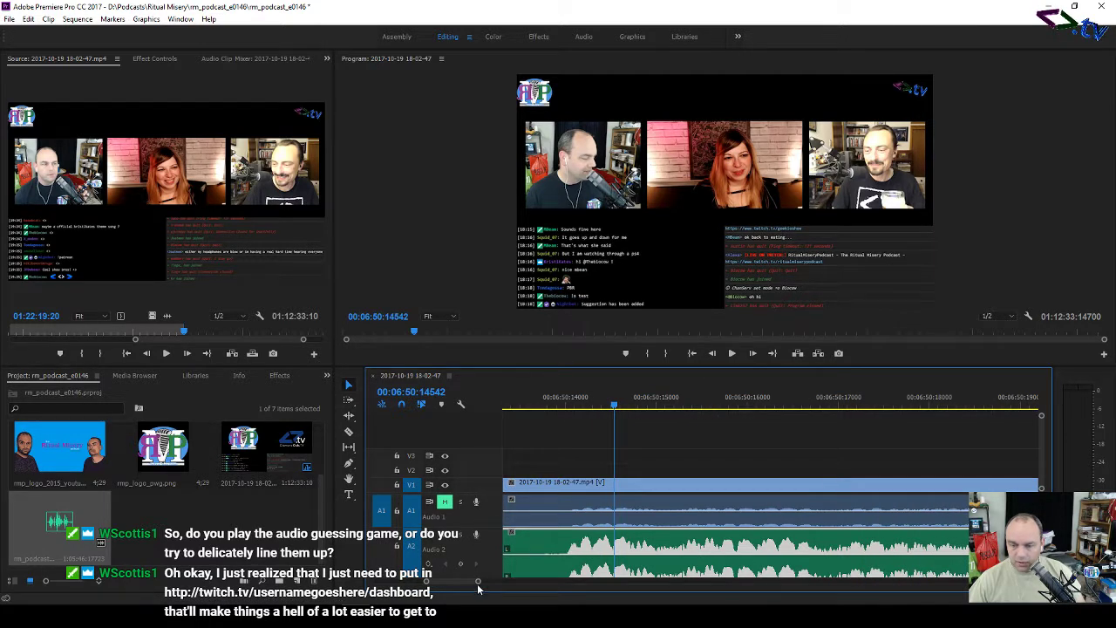
drag(477, 581, 695, 584)
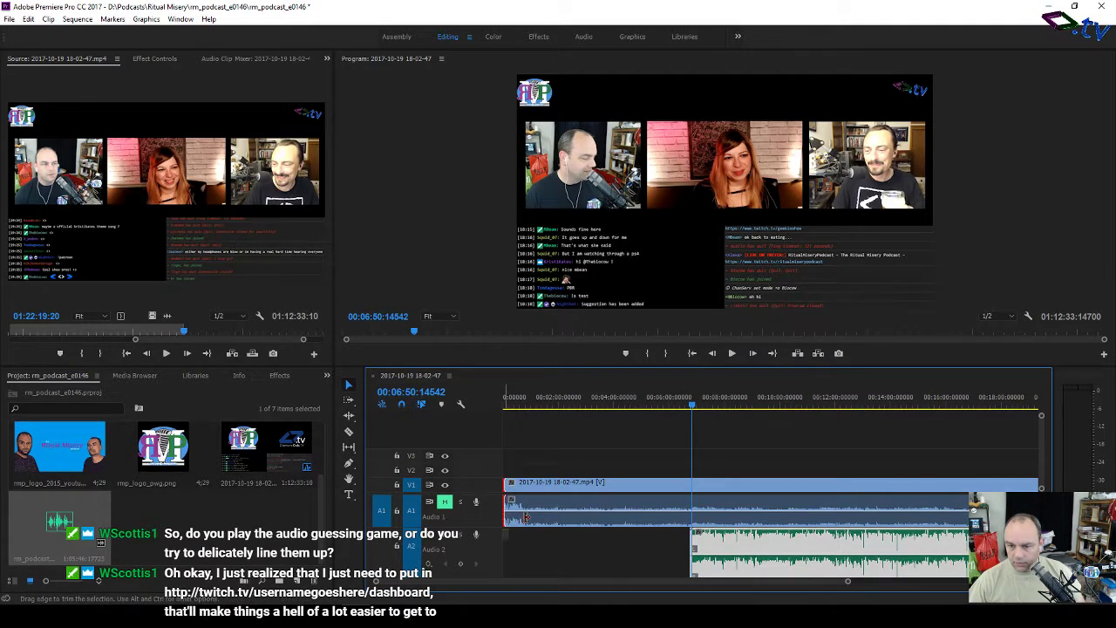
Step: Trim the video clip's start to where Audio 2 begins, then scrub around 58:42–58:51 to check sync
drag(524, 517, 693, 514)
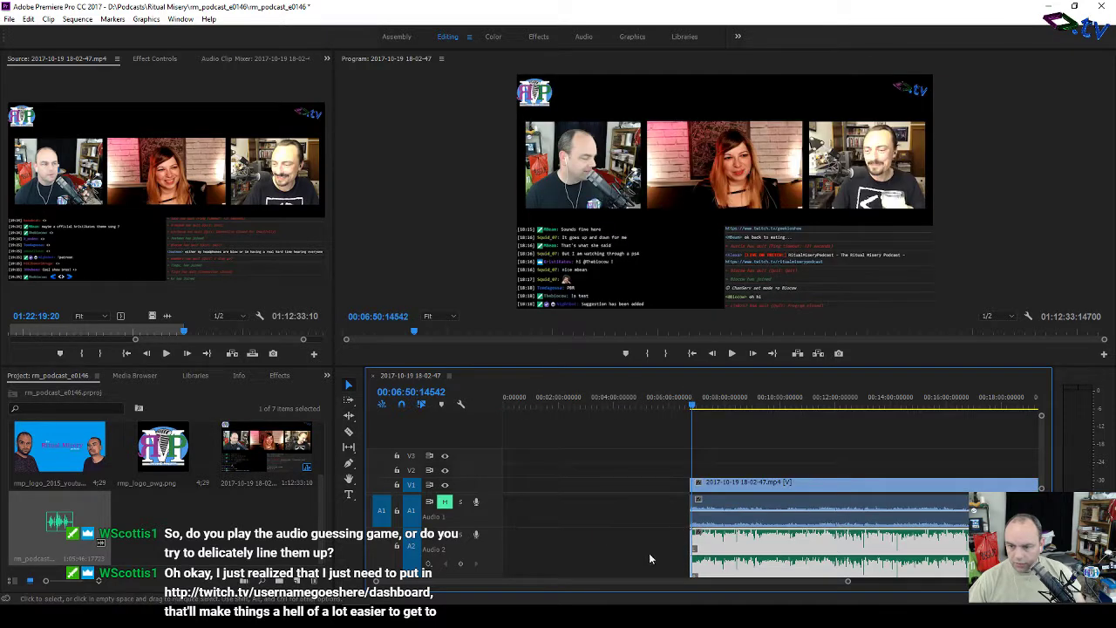
drag(605, 577, 767, 579)
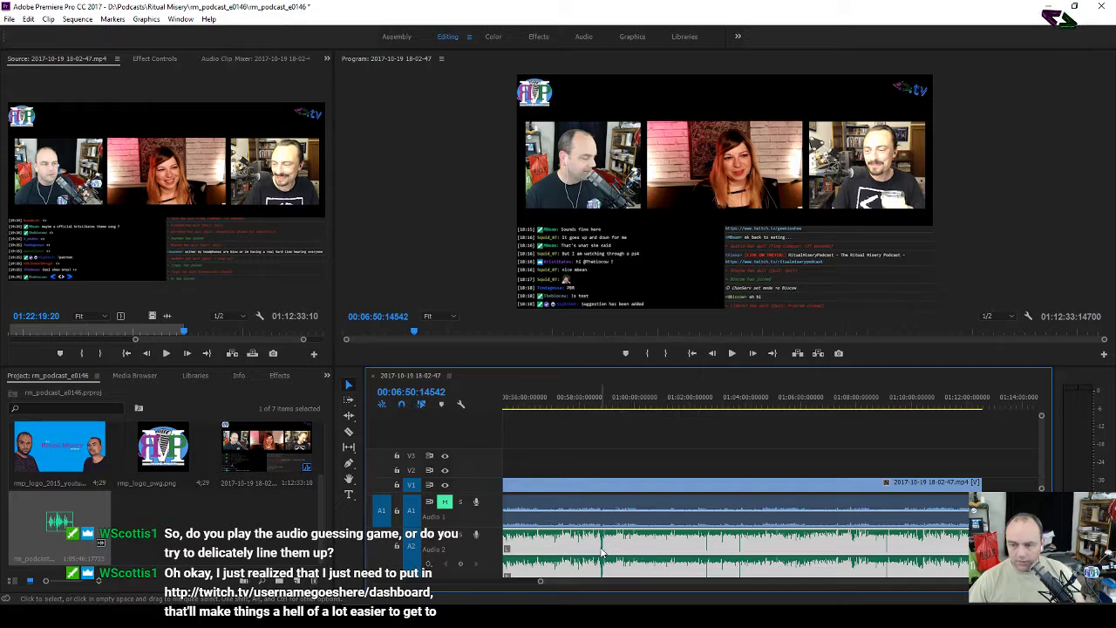
click(598, 403)
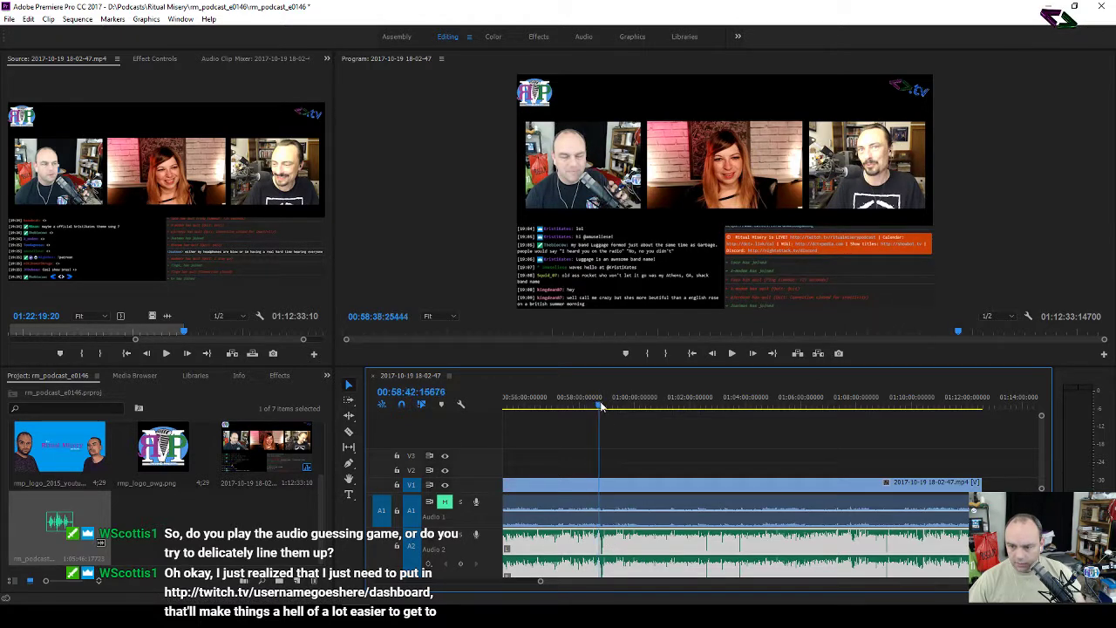
drag(601, 403, 601, 407)
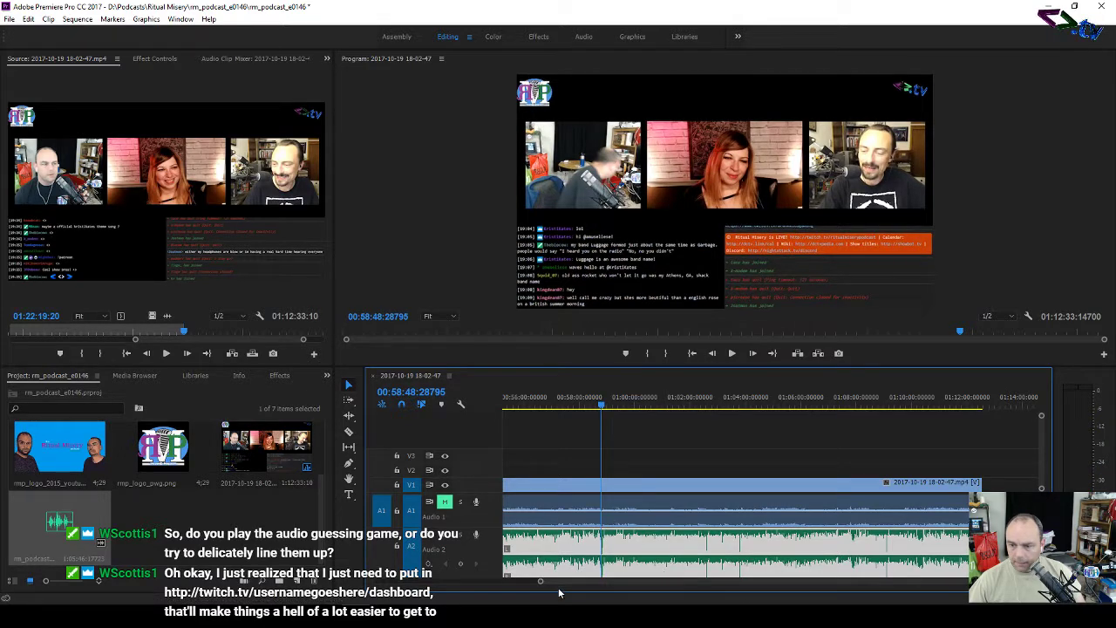
Step: Scroll the timeline to the clips' ending near 01:12:33
drag(541, 583, 664, 587)
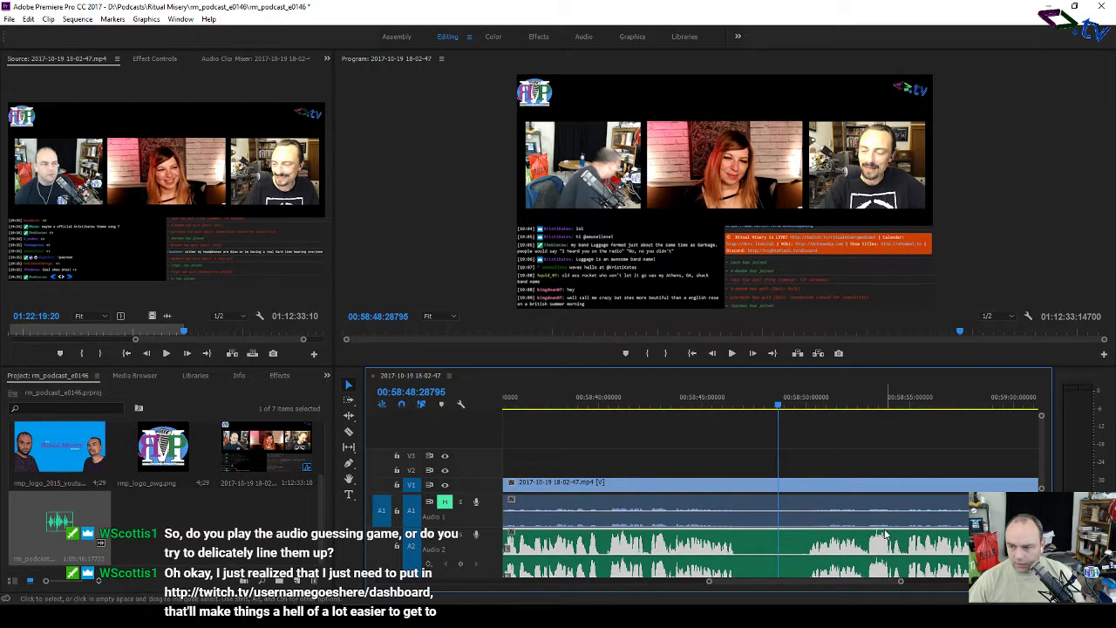
drag(730, 582, 803, 583)
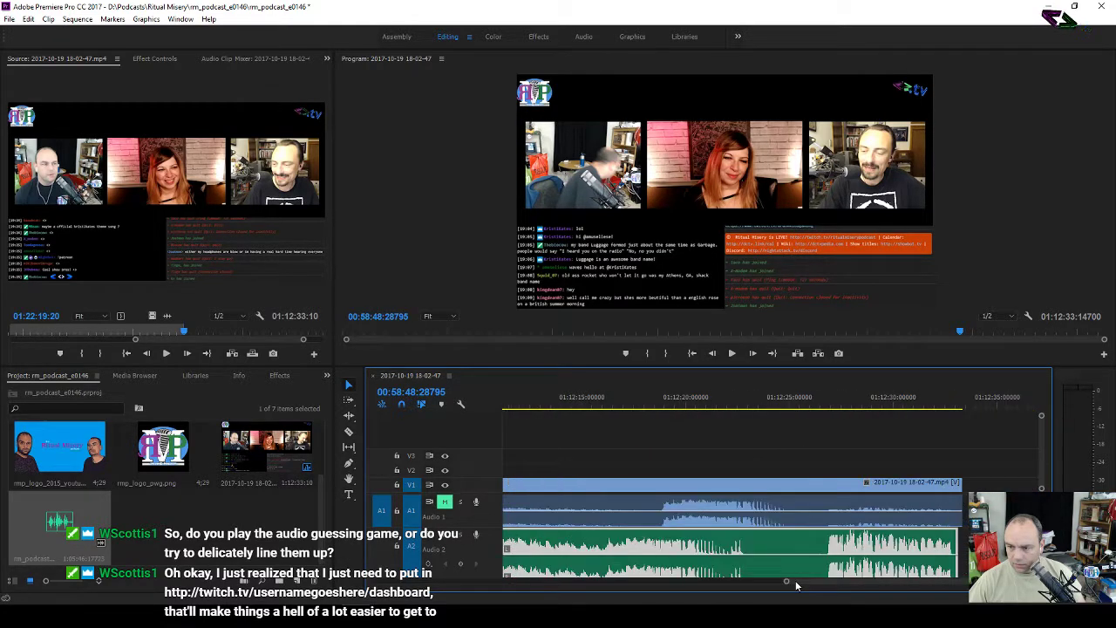
drag(795, 582, 794, 581)
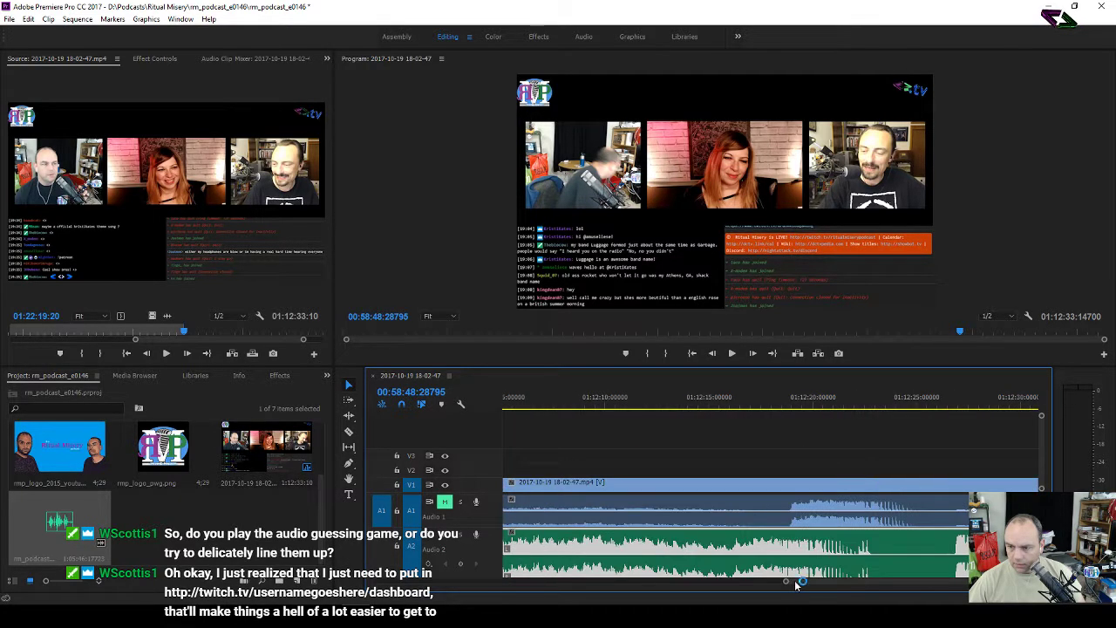
Step: Play the ending from about 01:12:13 to check the sync
click(667, 402)
key(space)
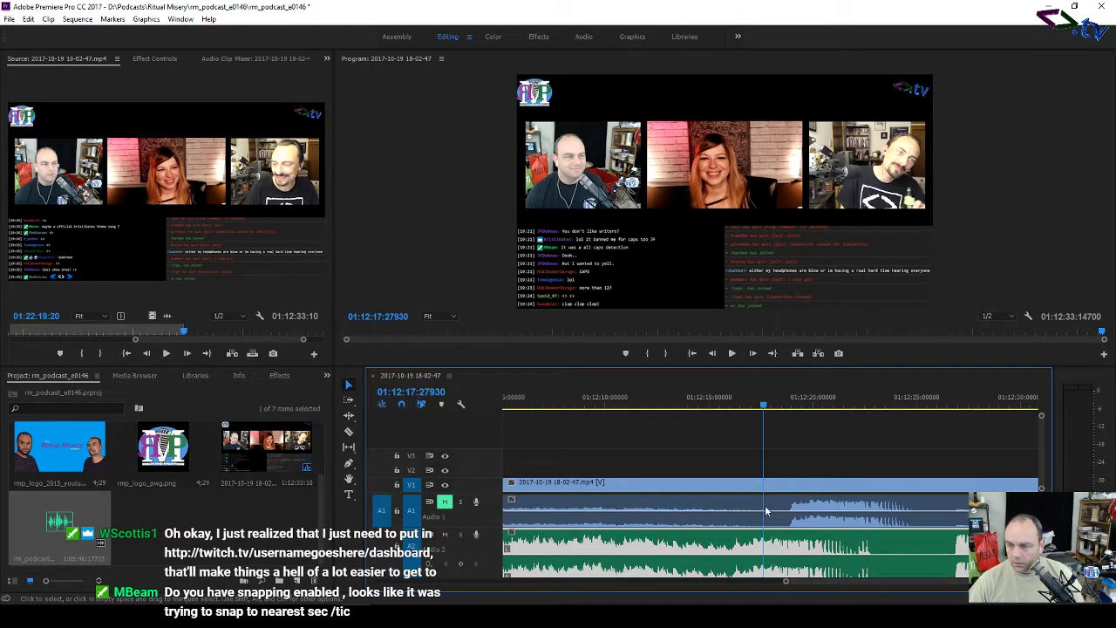
key(space)
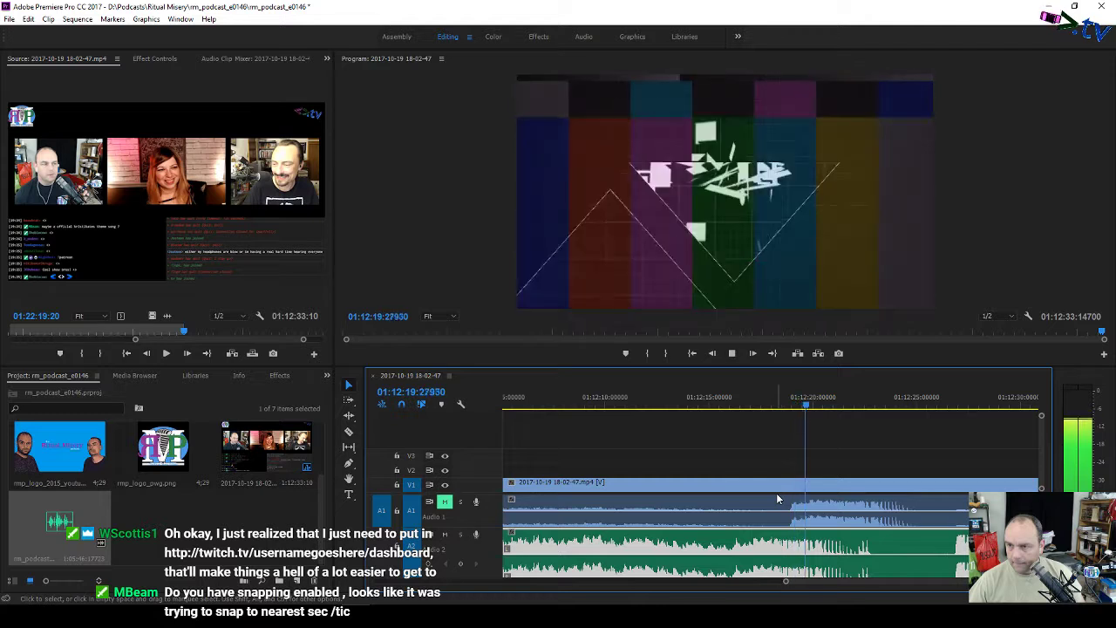
key(space)
Step: Cut the stream clip with the Razor tool at 01:12:16:04505
key(c)
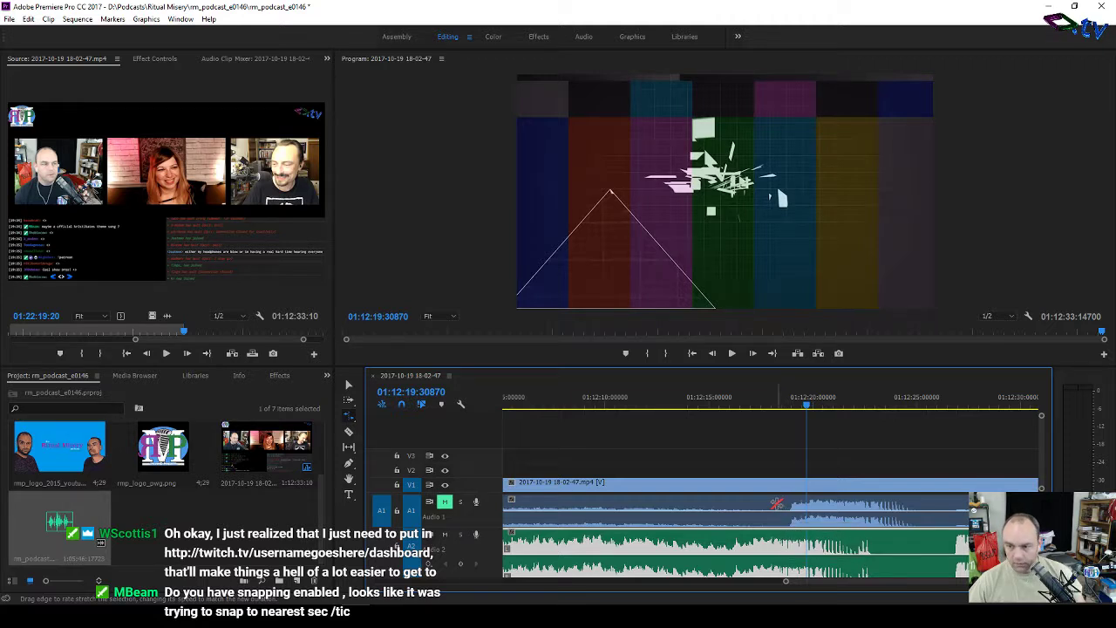
key(c)
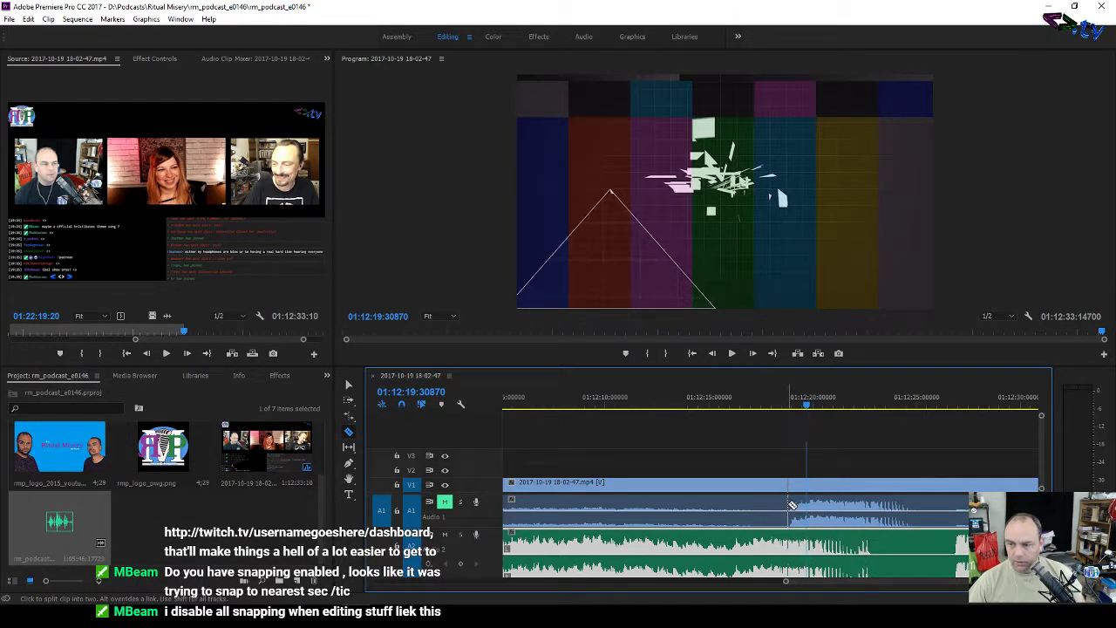
click(719, 406)
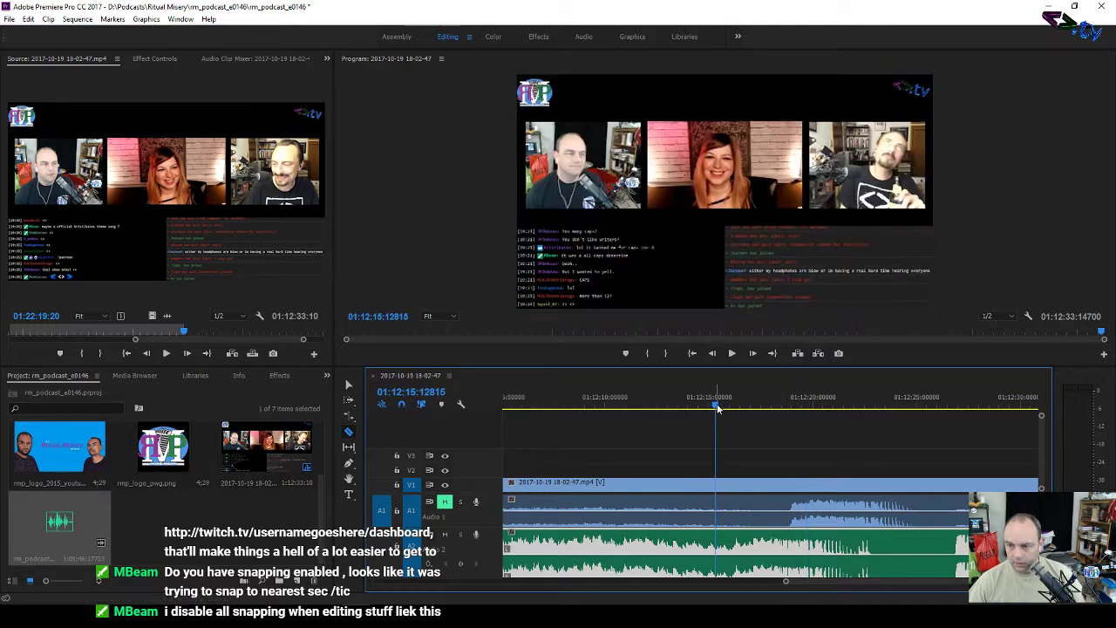
key(space)
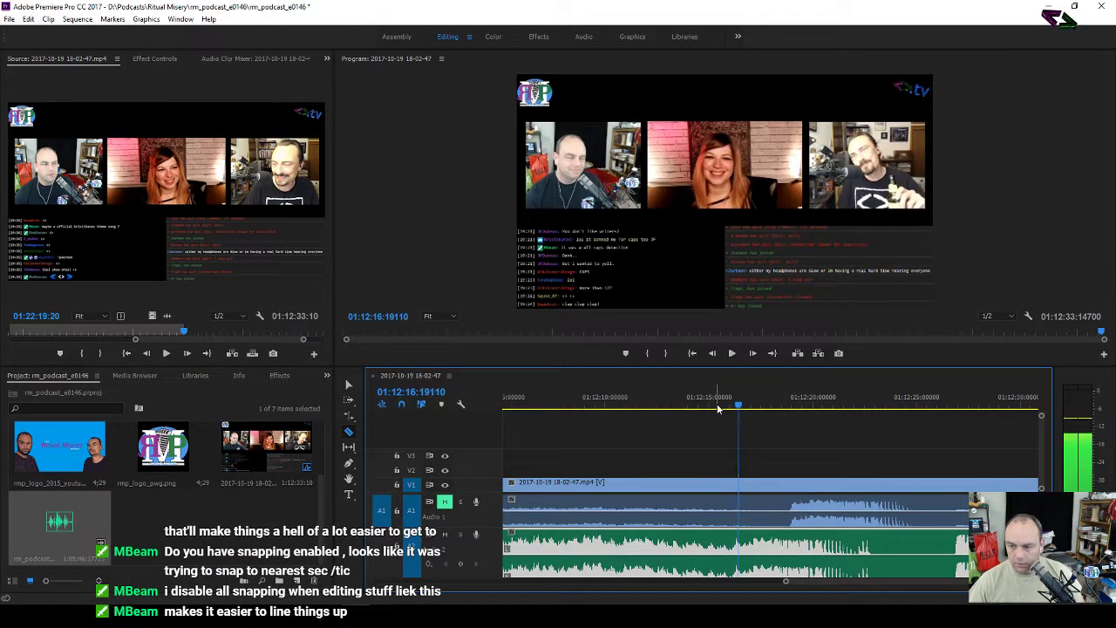
key(space)
click(715, 405)
drag(715, 406, 731, 407)
key(c)
click(735, 509)
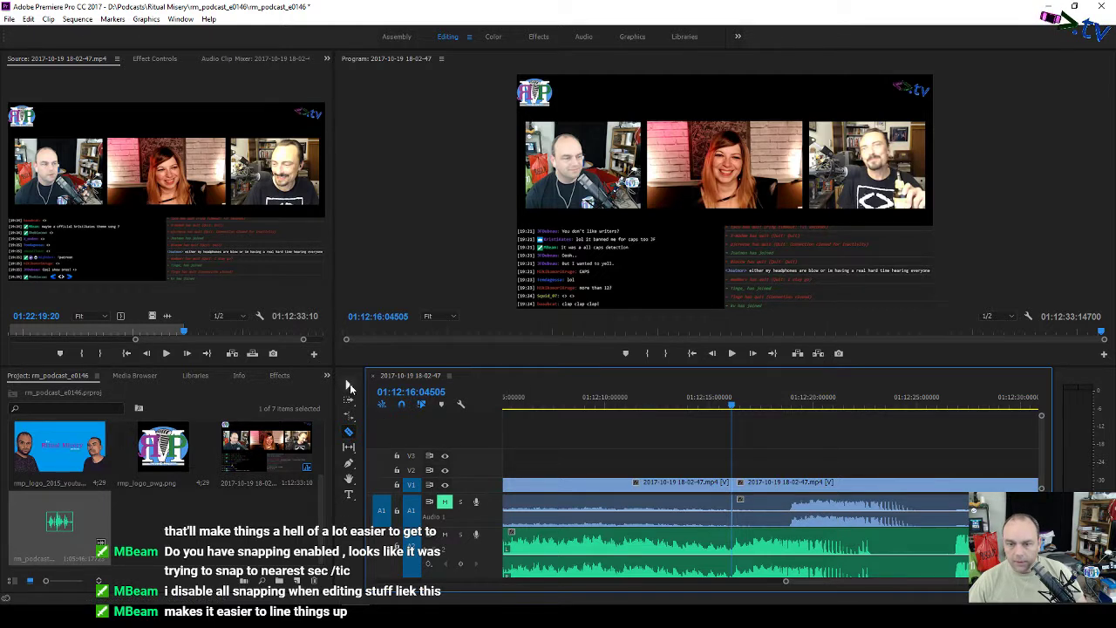
Step: Trim the later piece's start, then delete the trailing clip and its linked audio
click(348, 385)
click(774, 486)
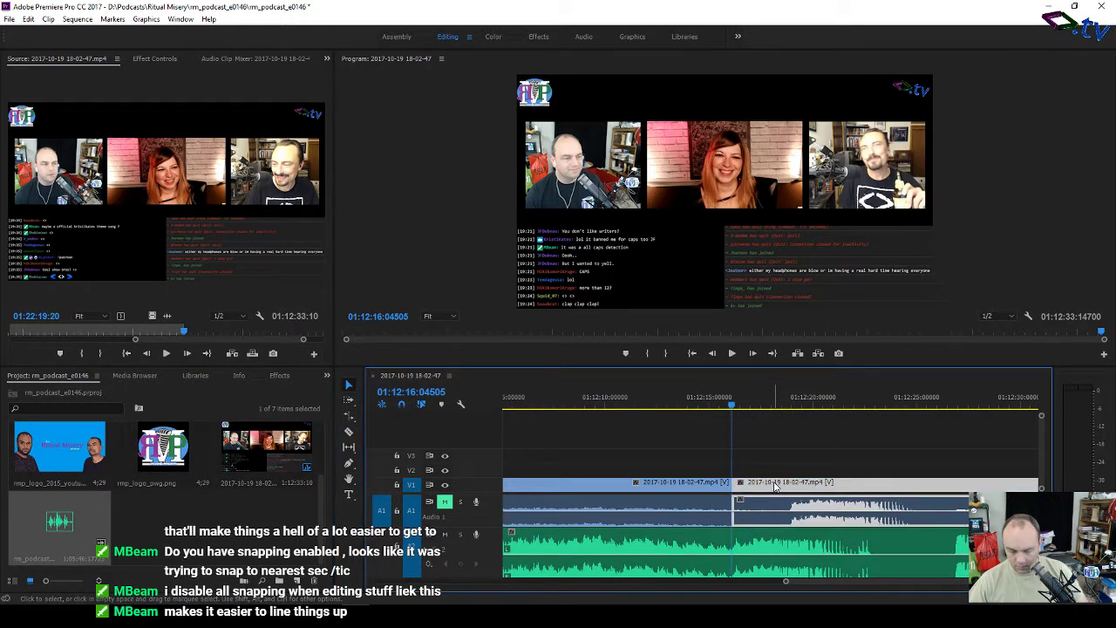
key(Delete)
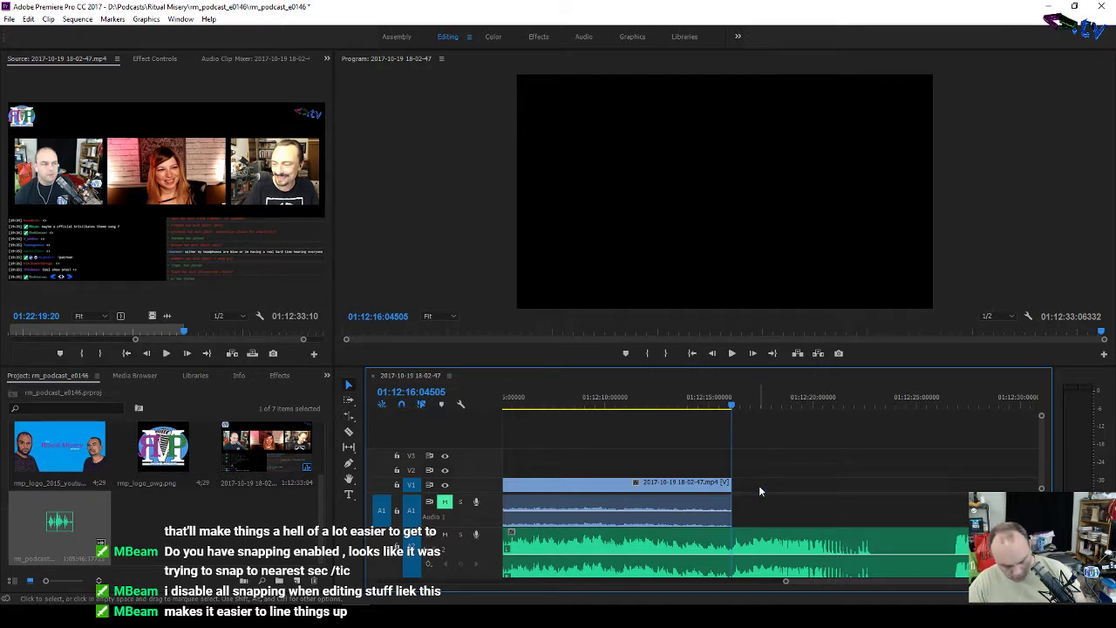
key(ctrl+z)
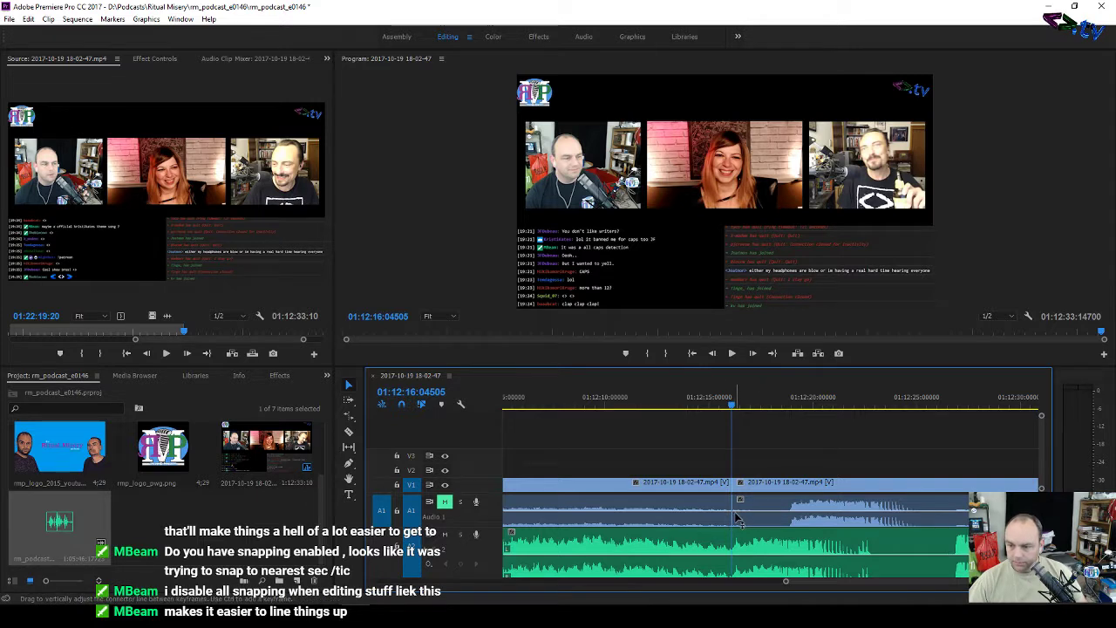
drag(734, 519, 770, 523)
click(781, 491)
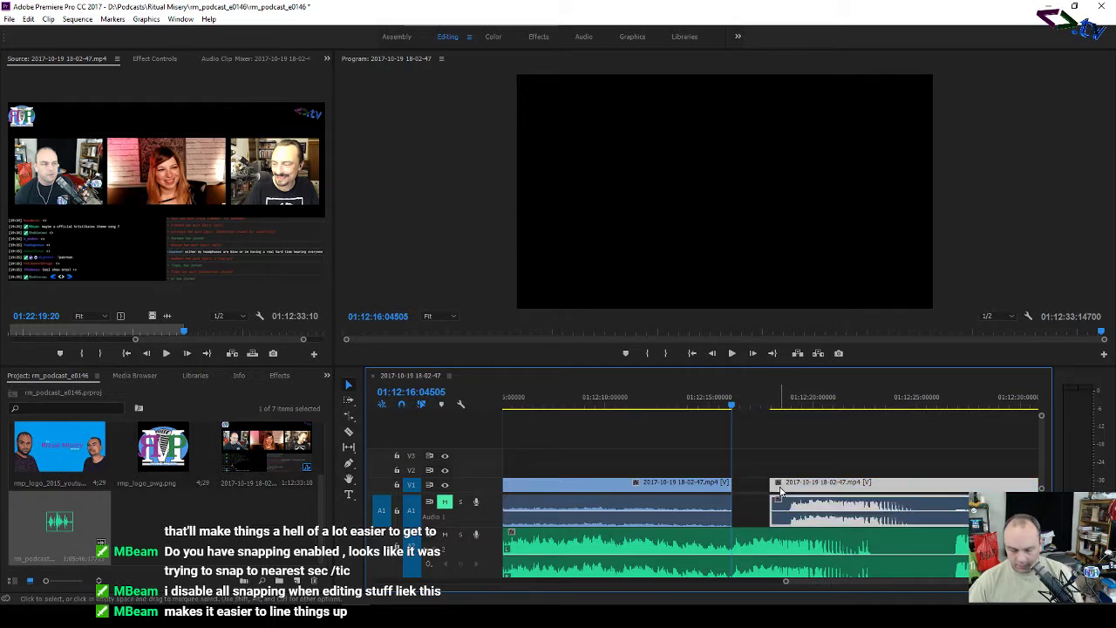
key(Delete)
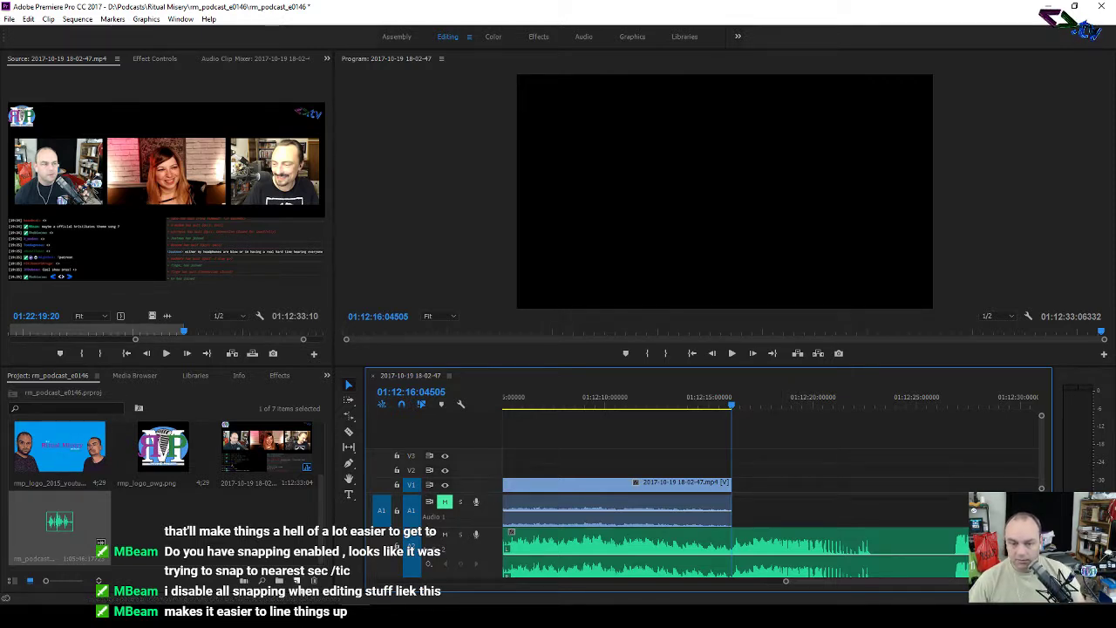
click(454, 616)
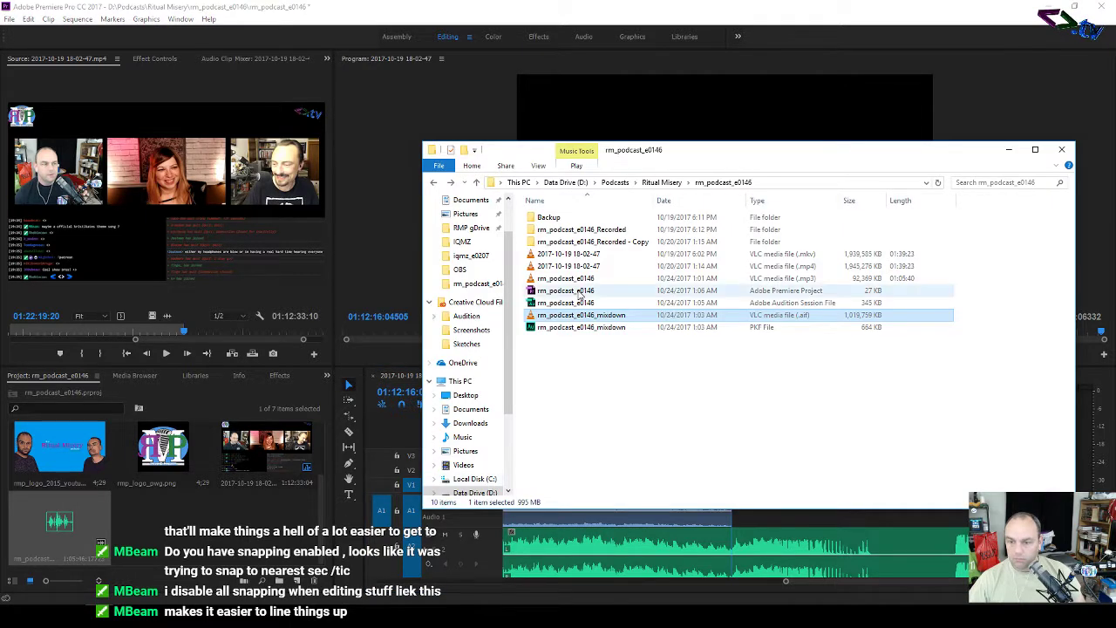
click(454, 615)
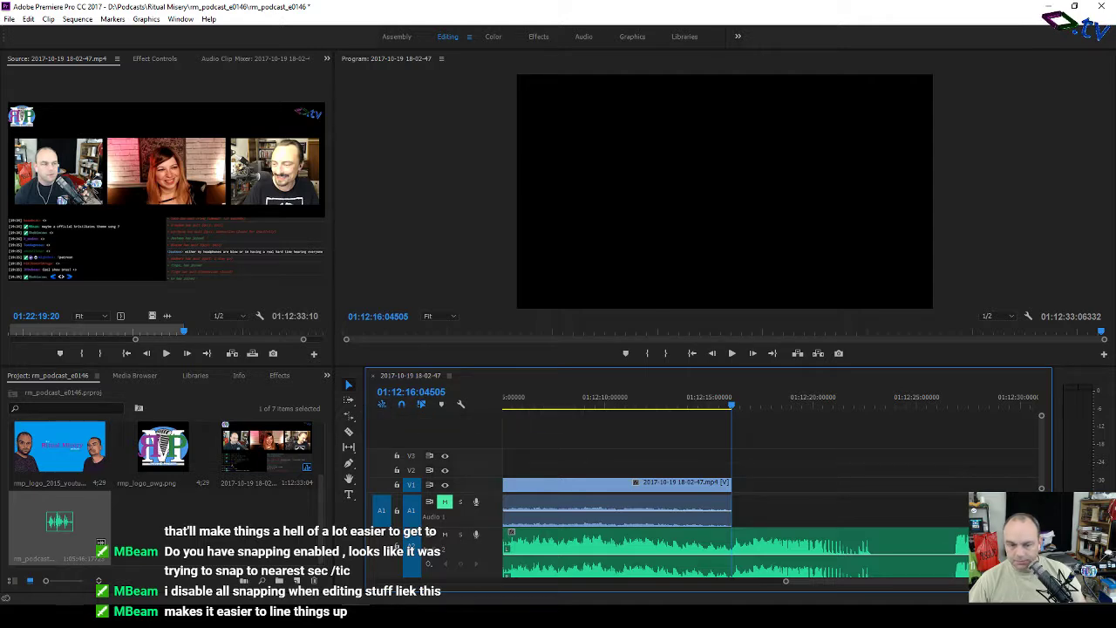
key(alt+Tab)
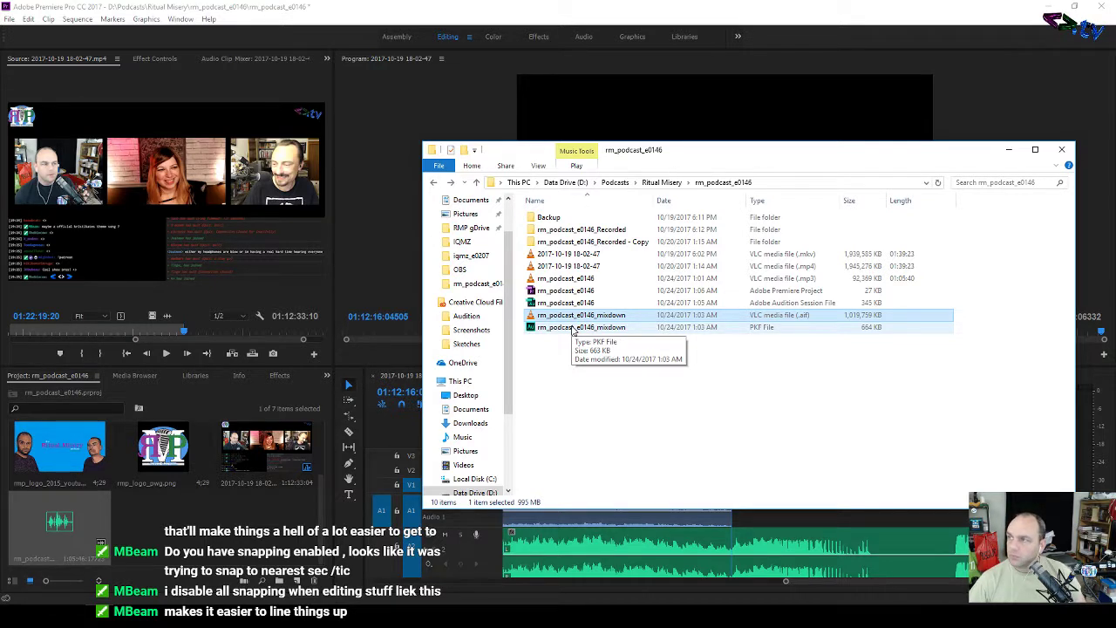
click(661, 183)
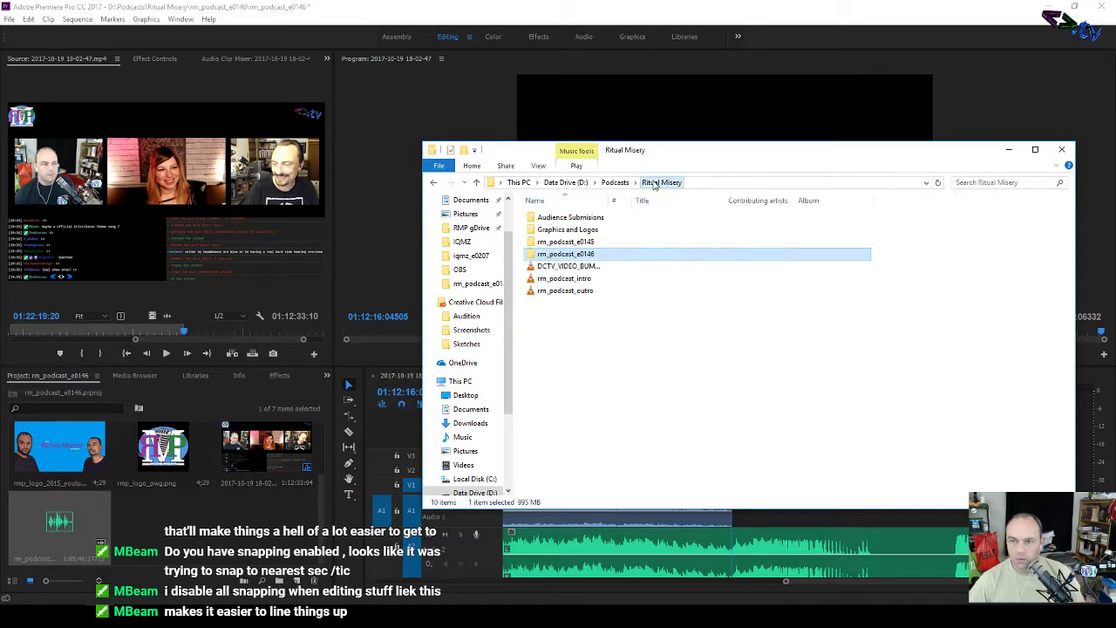
double_click(568, 230)
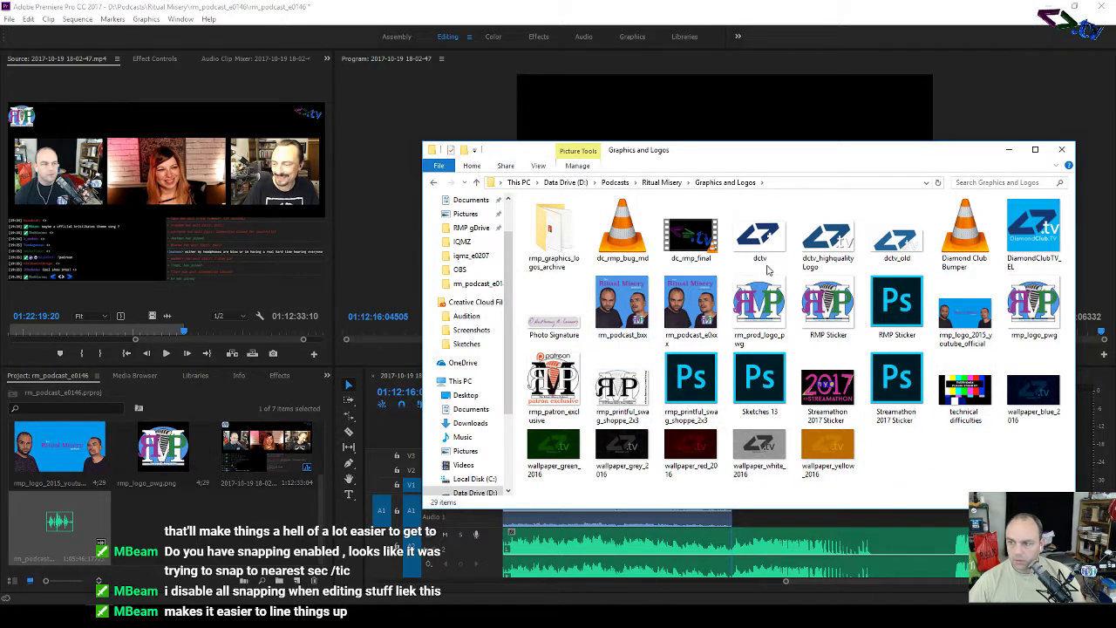
drag(964, 231, 206, 545)
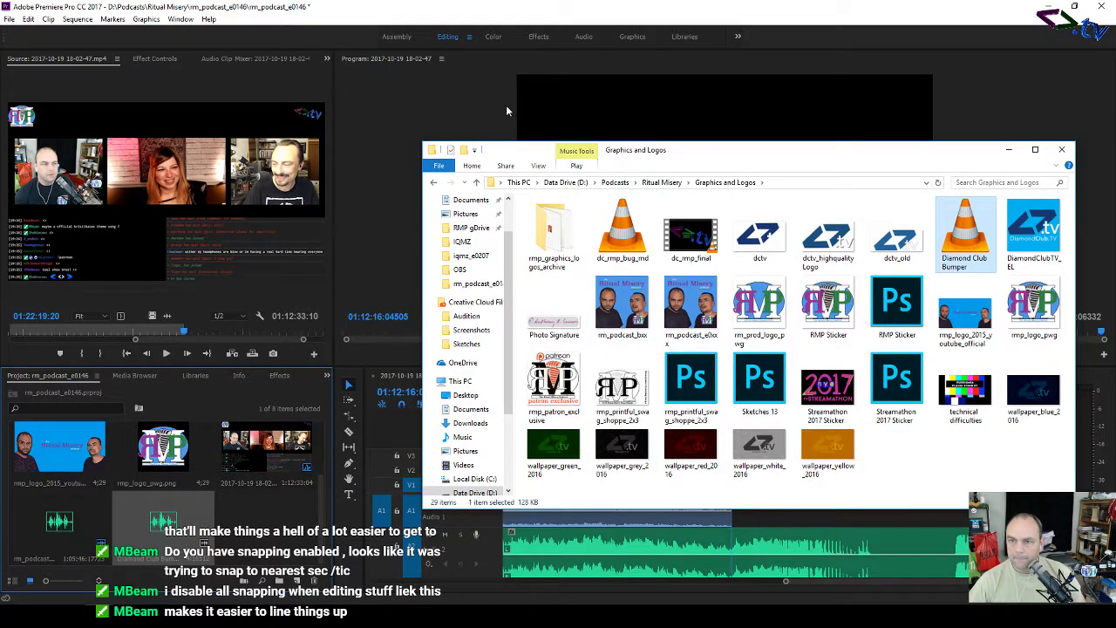
click(486, 112)
click(203, 541)
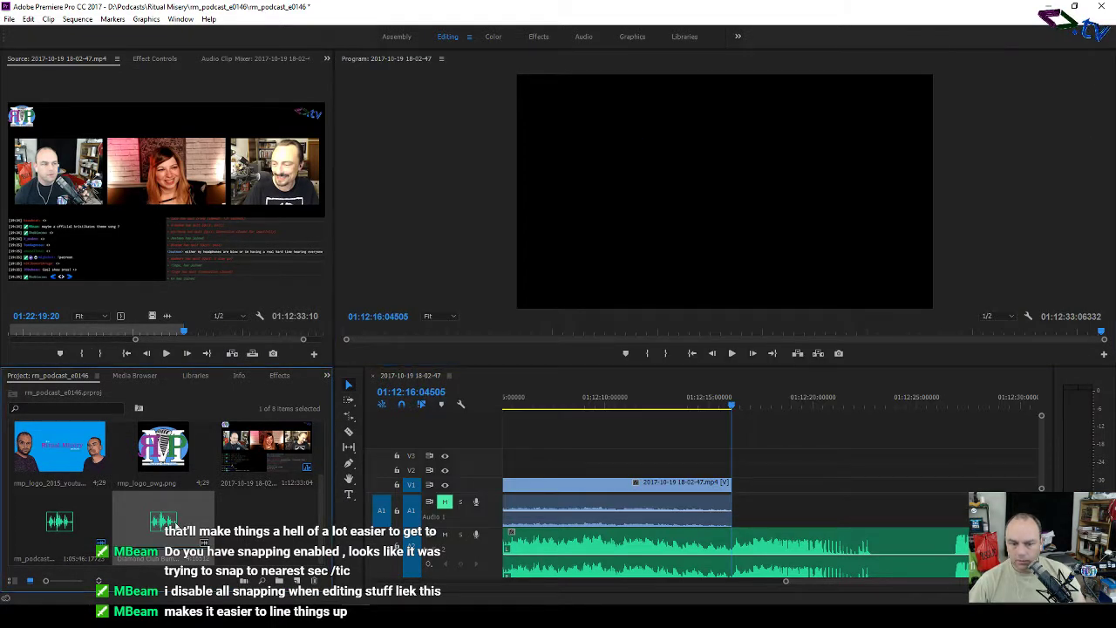
key(Delete)
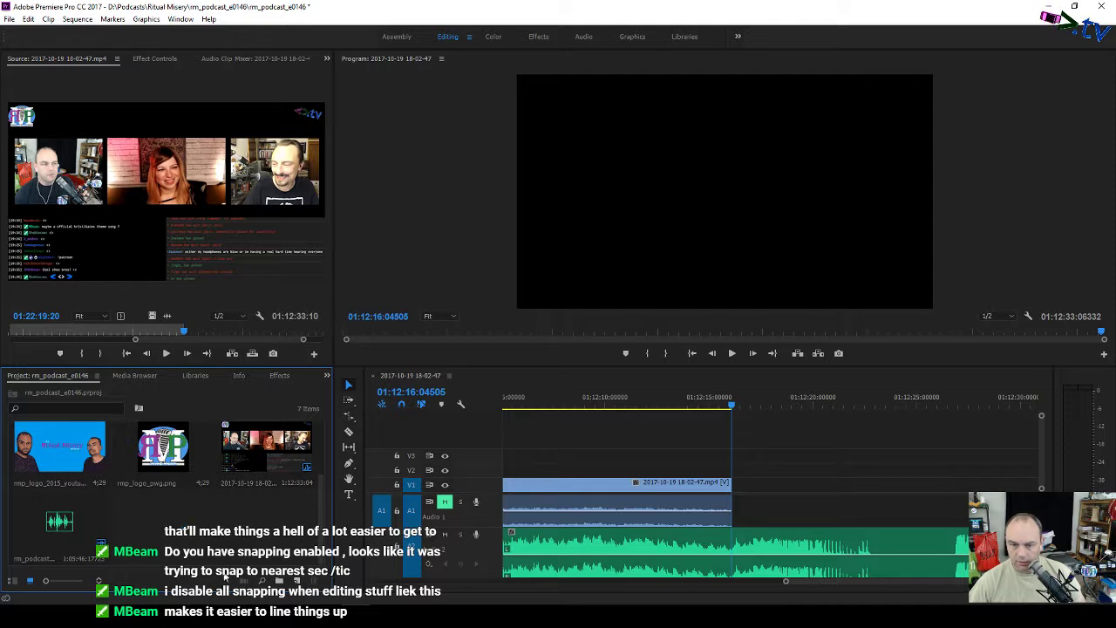
key(alt+Tab)
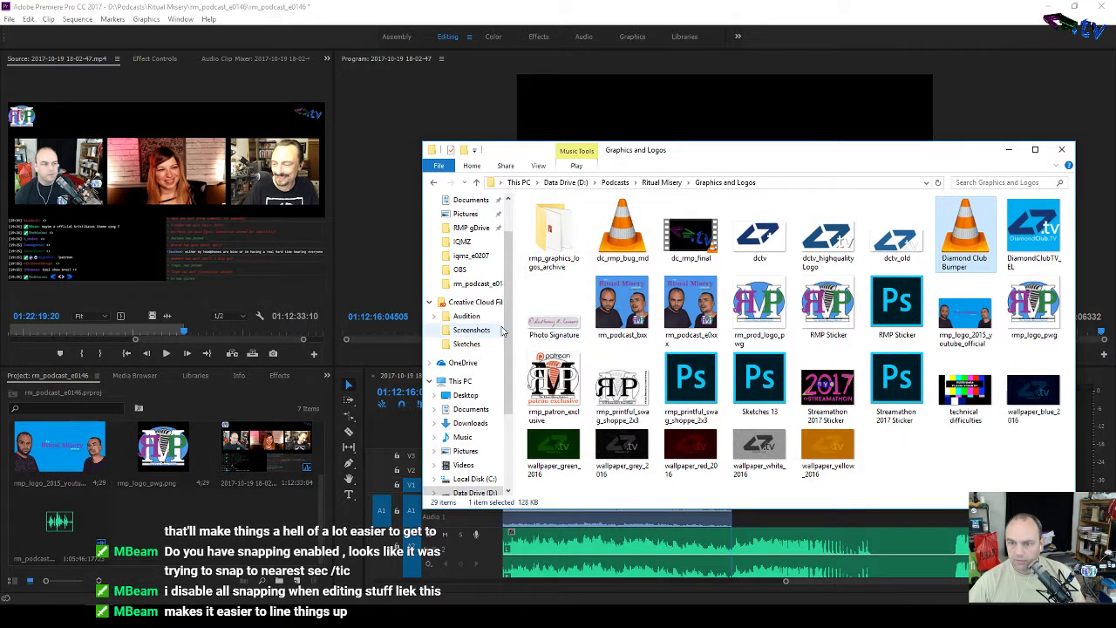
drag(511, 331, 510, 401)
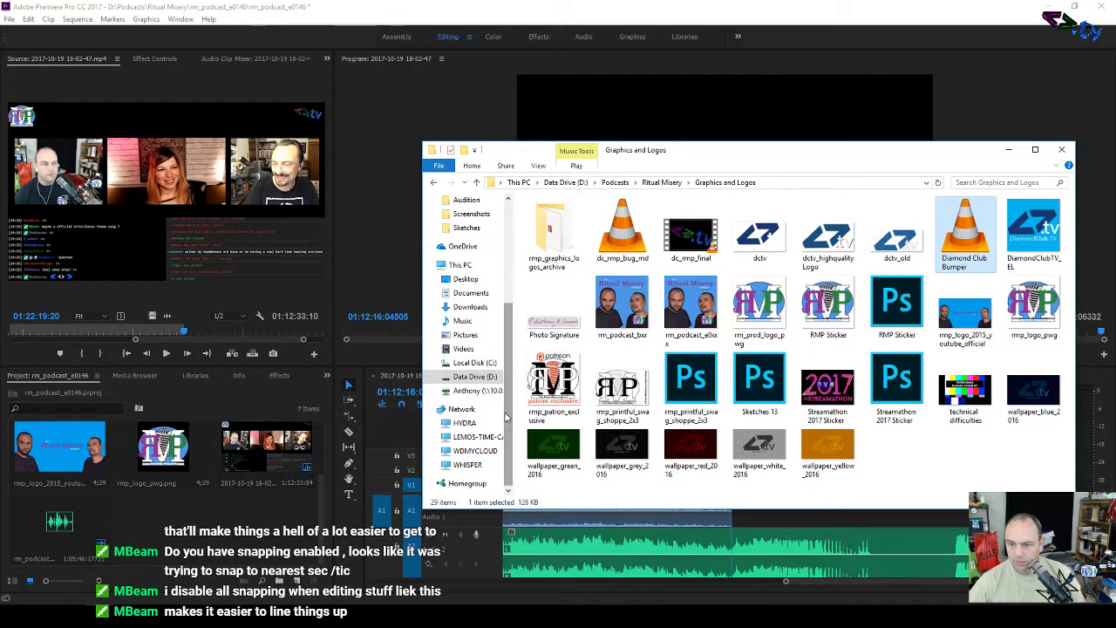
drag(509, 419, 513, 368)
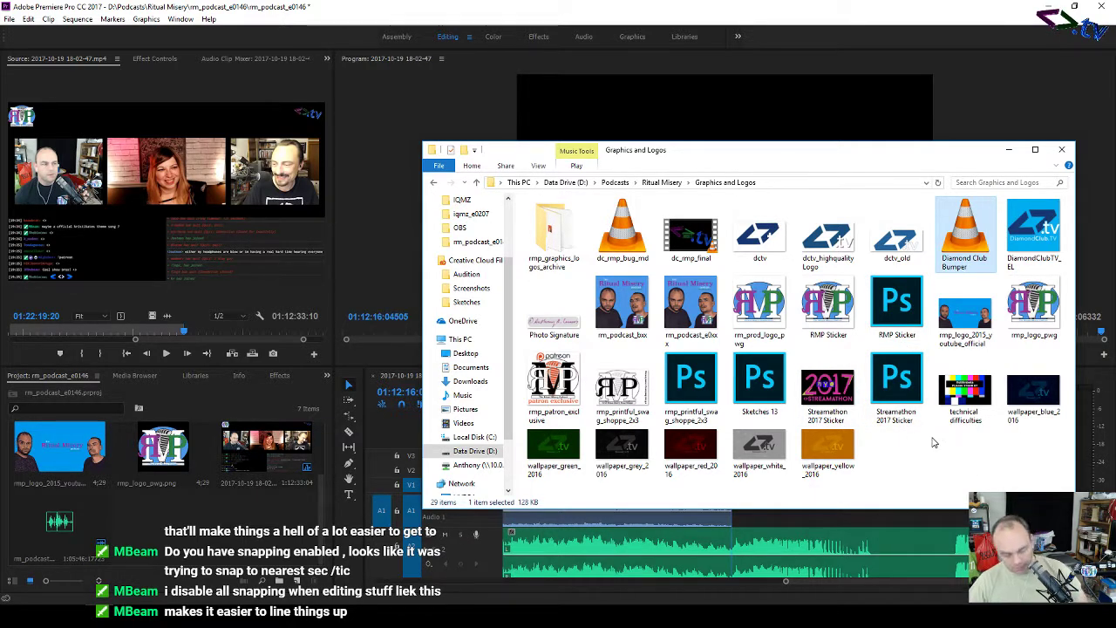
click(1061, 150)
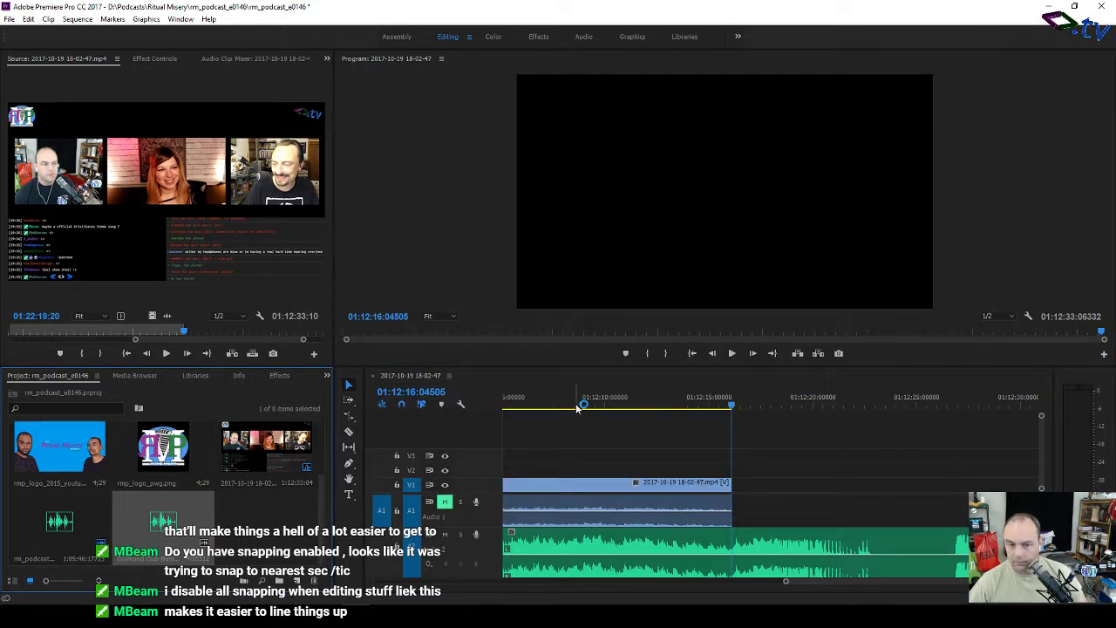
Step: Restore the deleted trailing clip, trim its start later, and play the edit
key(ctrl+z)
key(ctrl+z)
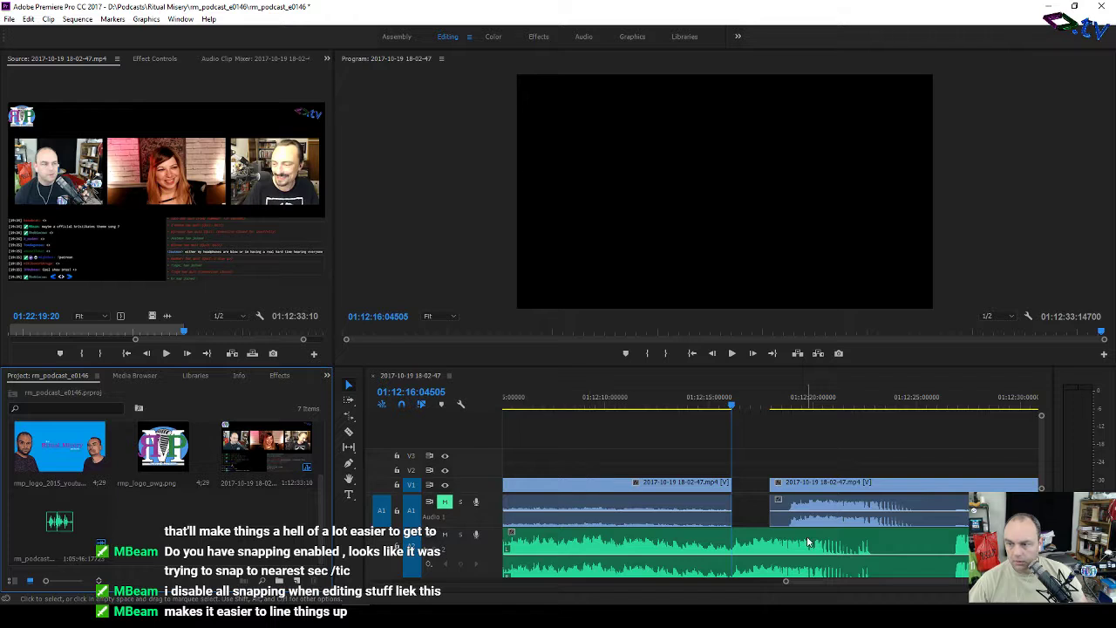
mouse_move(773, 516)
mouse_down()
mouse_move(791, 521)
mouse_move(820, 488)
mouse_move(776, 497)
mouse_up()
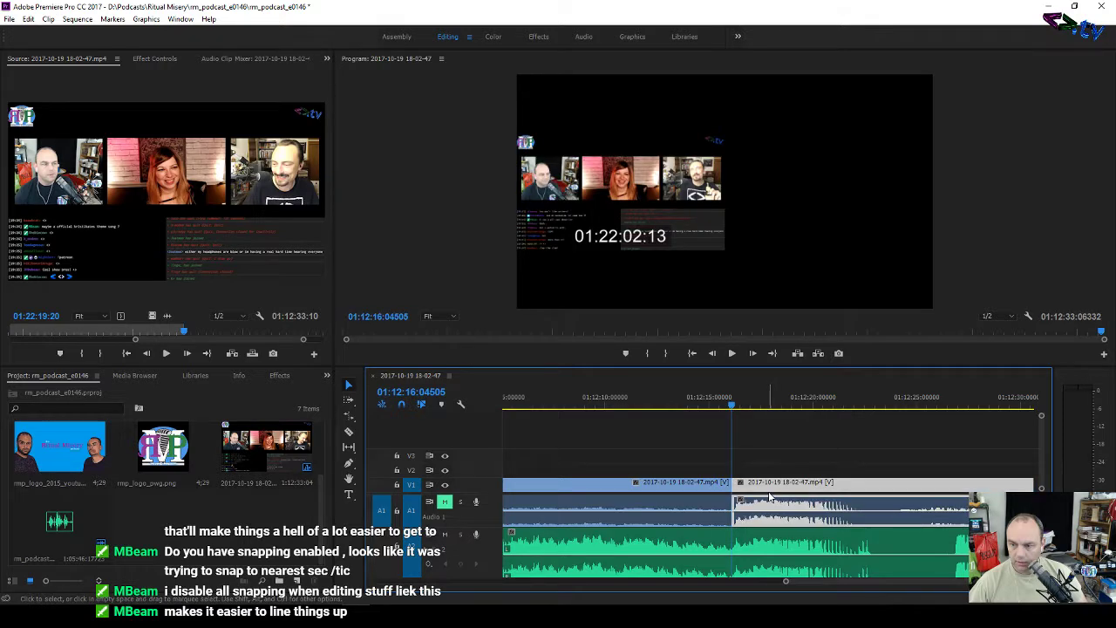
key(space)
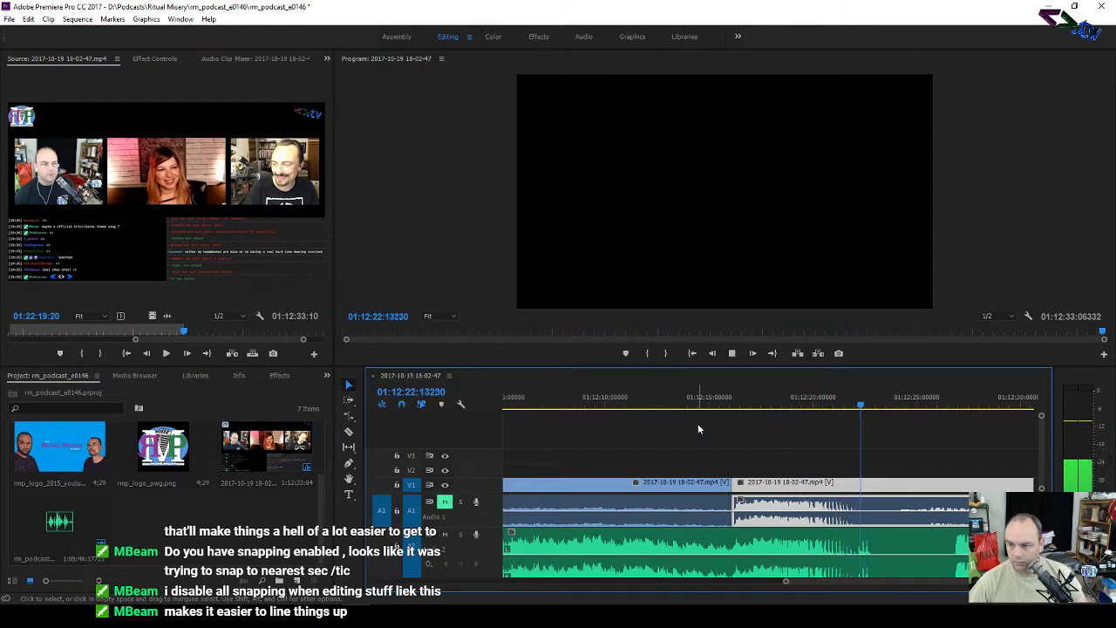
key(space)
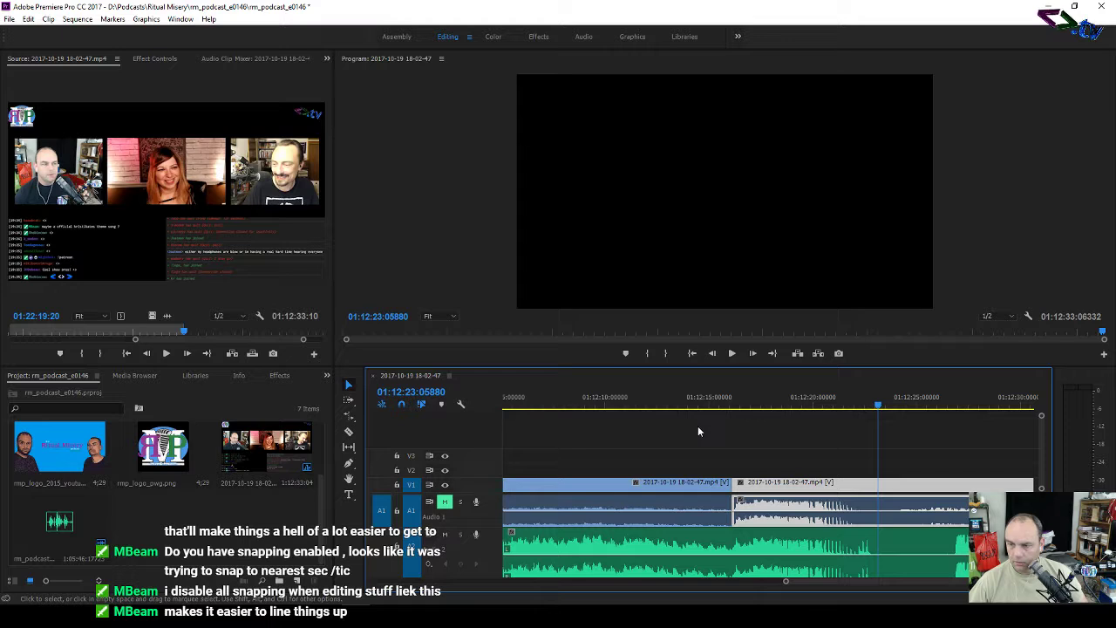
key(space)
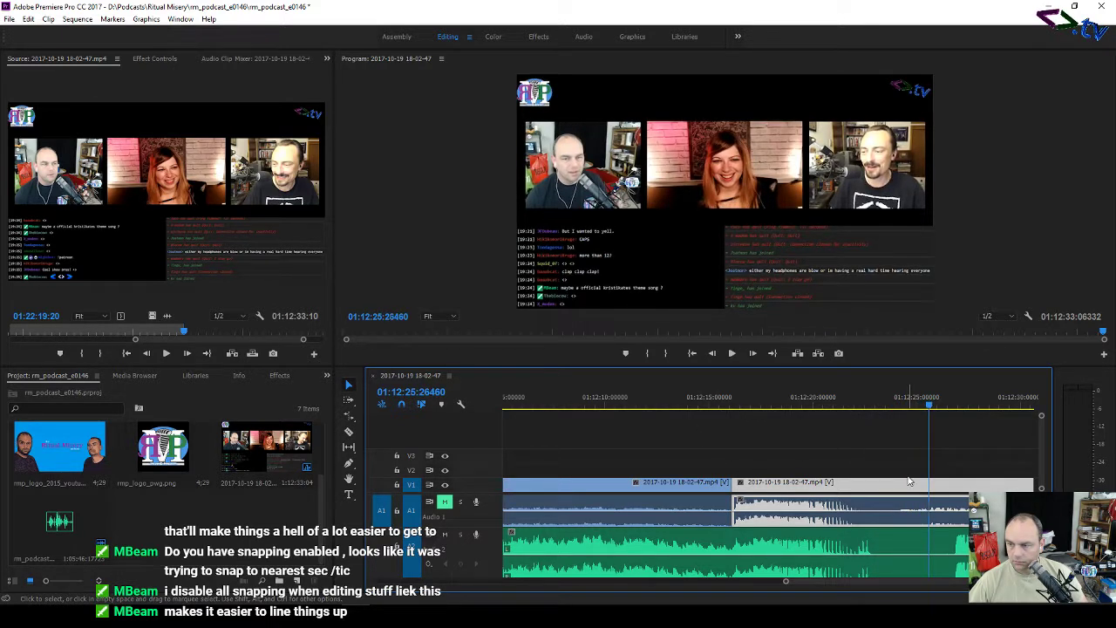
key(space)
Step: Trim the clip's end earlier, replay the edit, and deselect the episode clip
drag(1033, 514, 868, 520)
key(space)
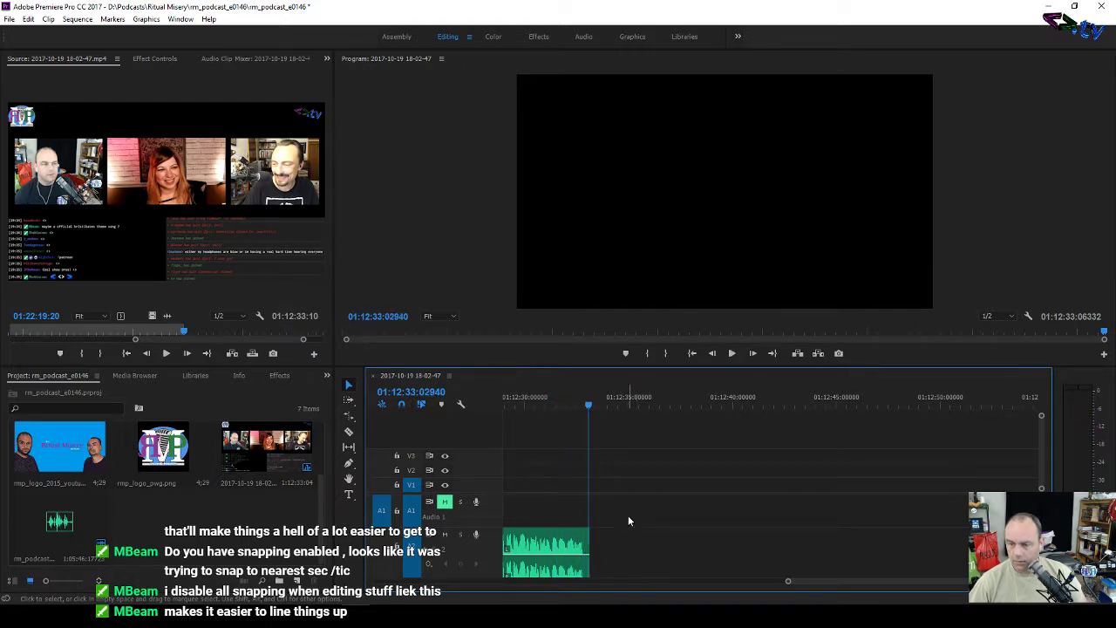
drag(805, 584, 806, 584)
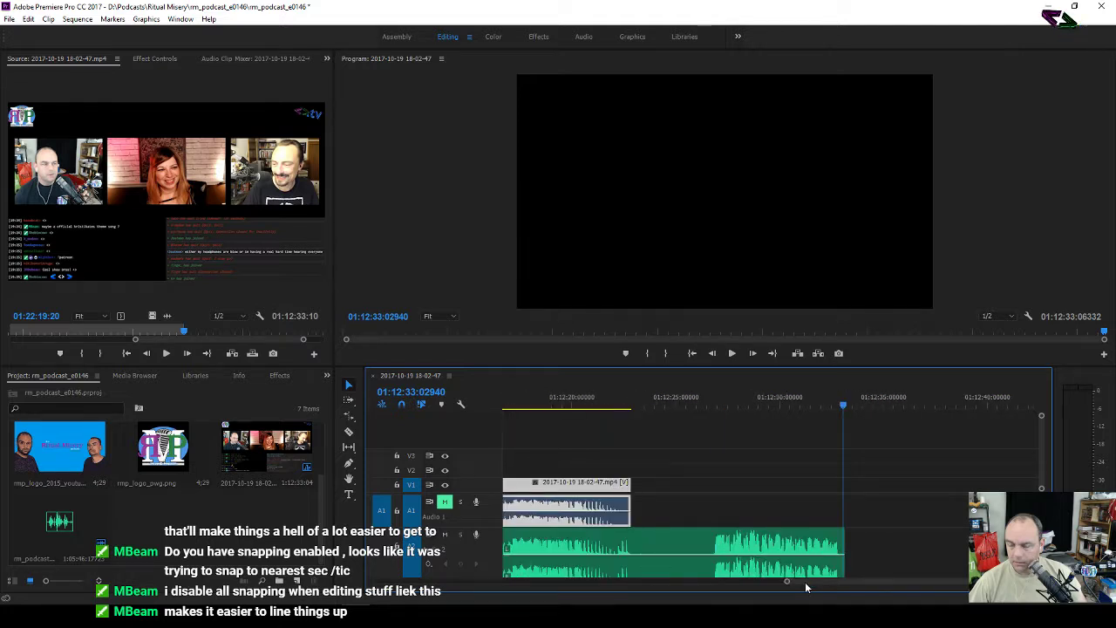
click(650, 509)
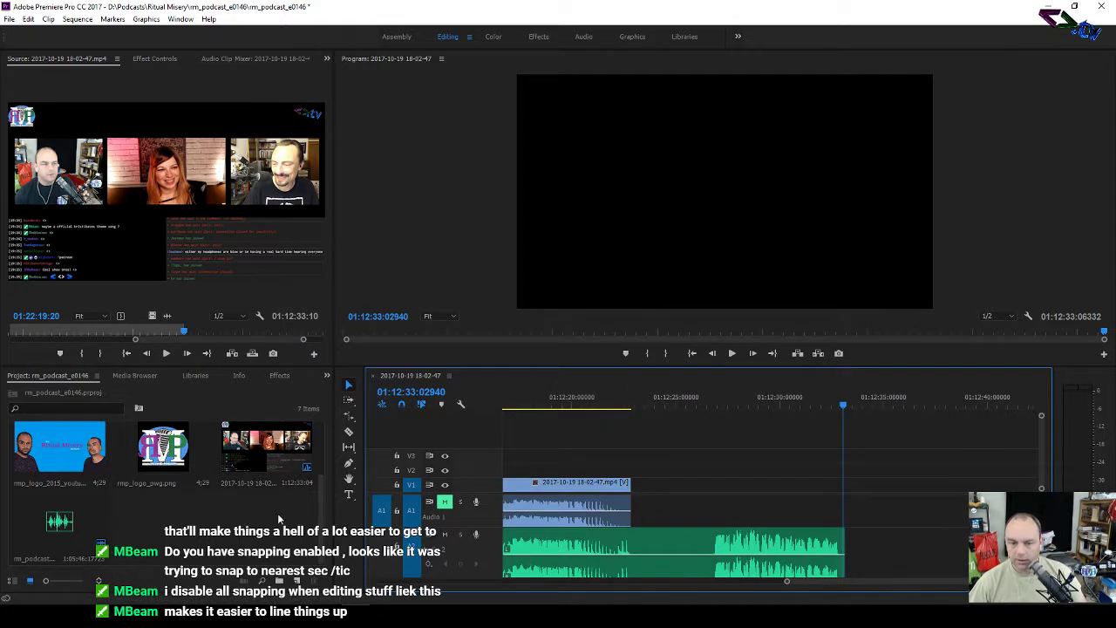
Step: Import dc_rmp_final into the project and place it on V1 after the episode
click(287, 615)
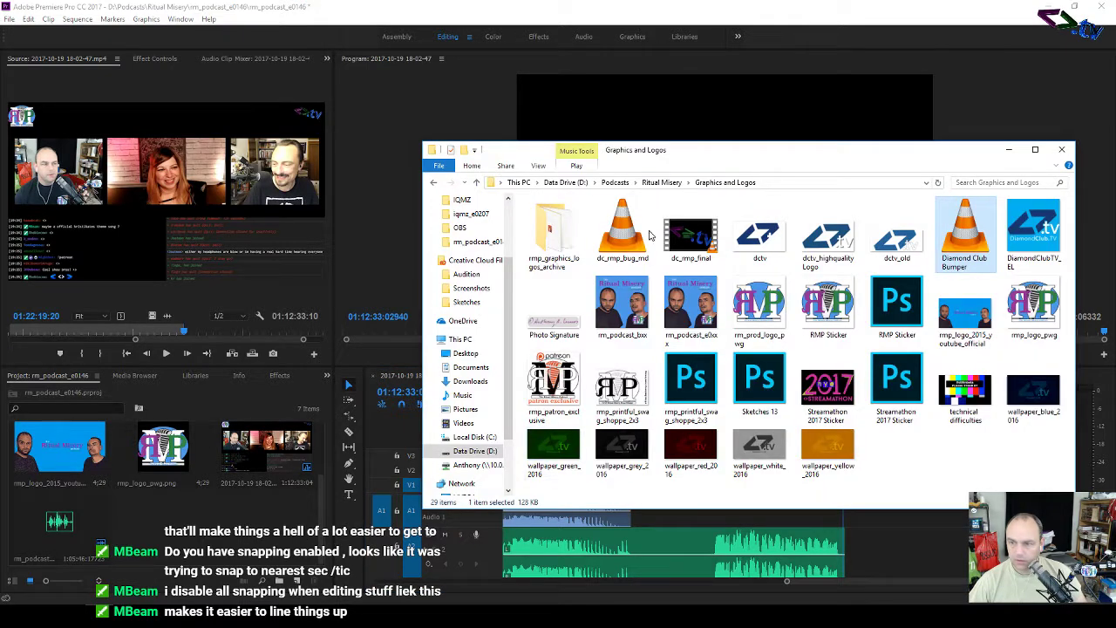
drag(691, 231, 170, 565)
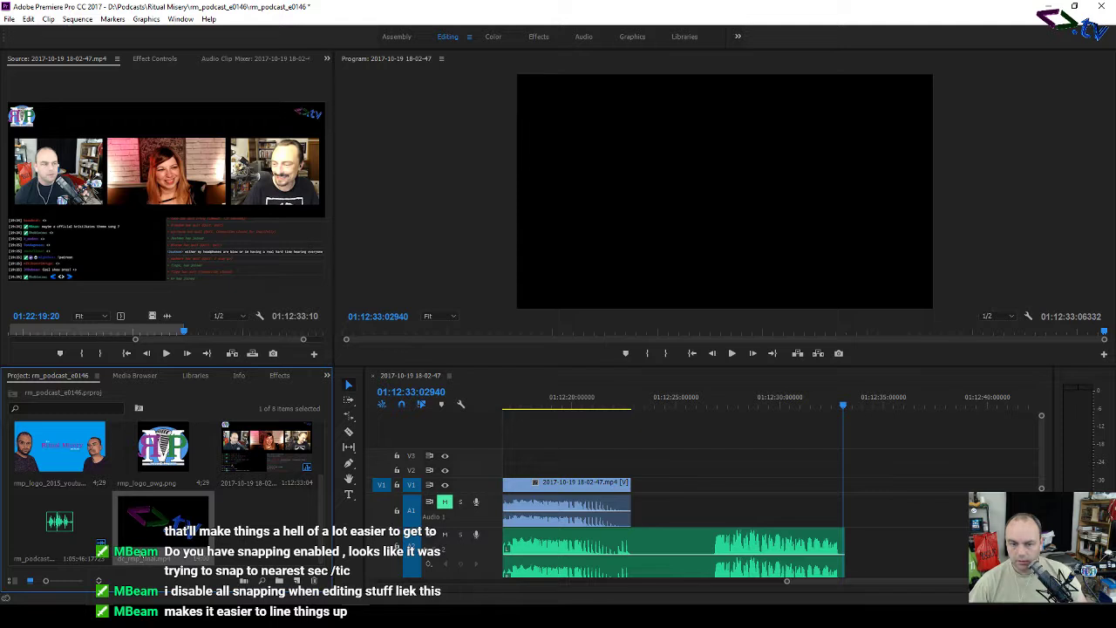
drag(157, 521, 637, 493)
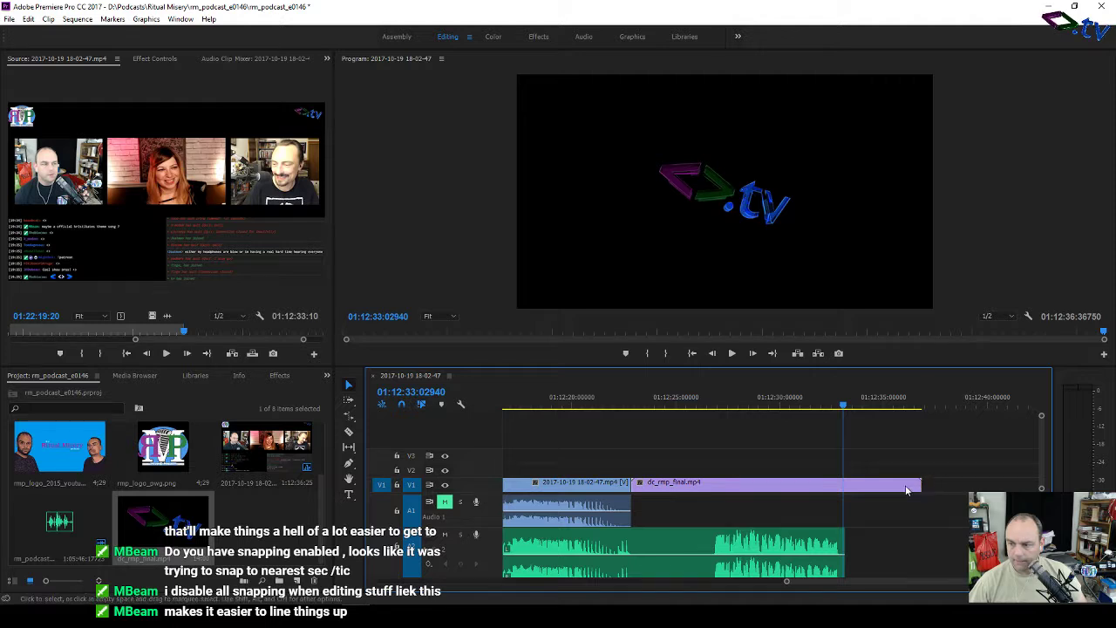
Step: Rate-stretch dc_rmp_final to end with the audio near 01:12:33, then play the new ending
right_click(907, 486)
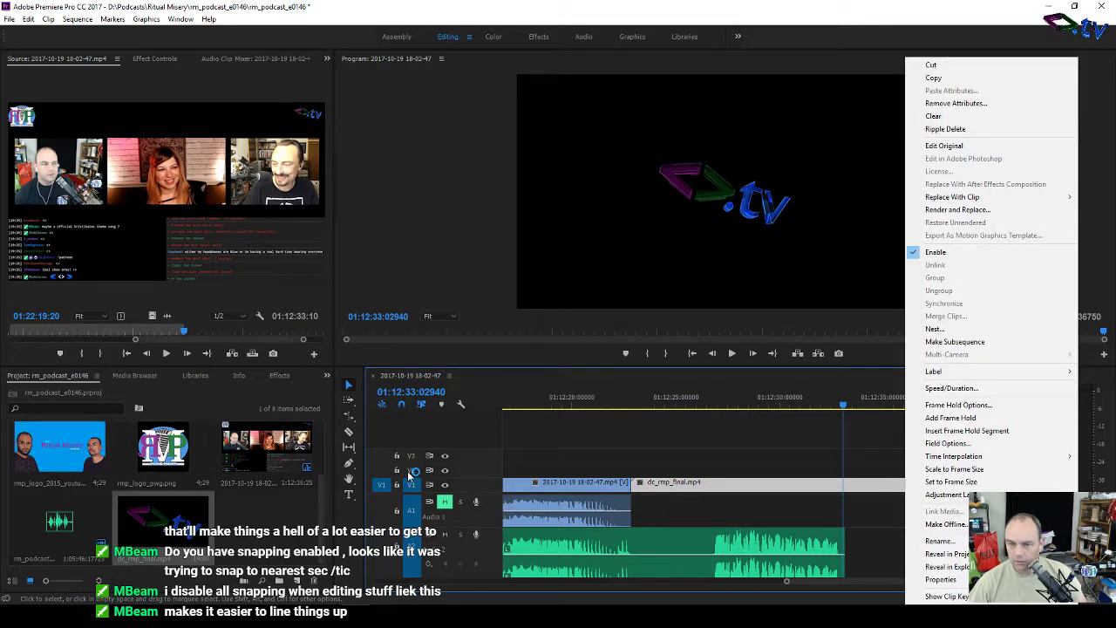
click(372, 426)
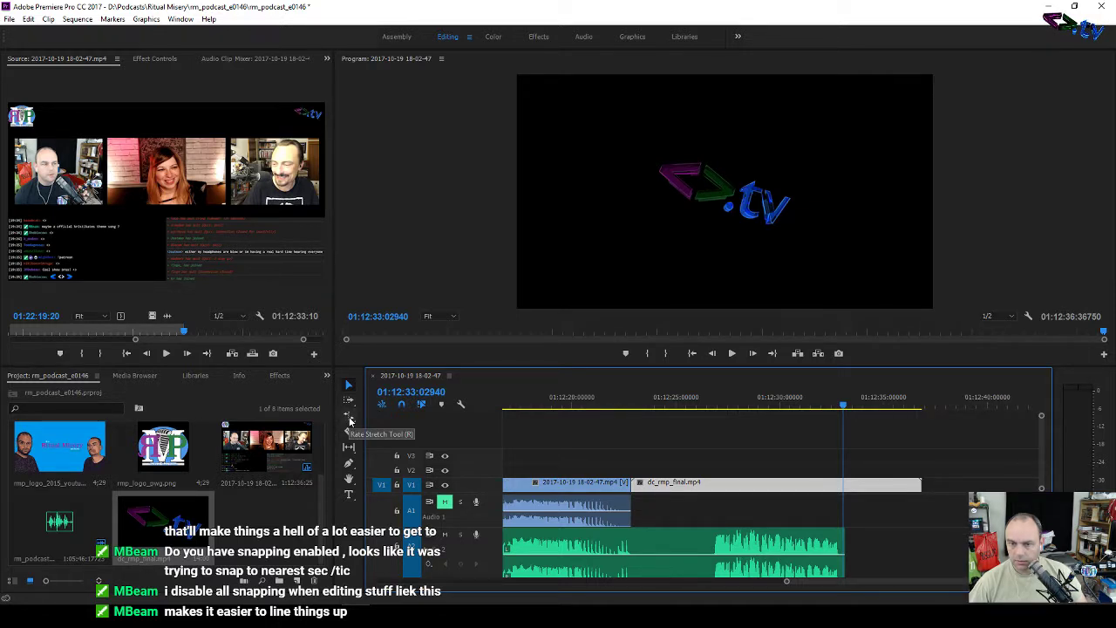
click(350, 421)
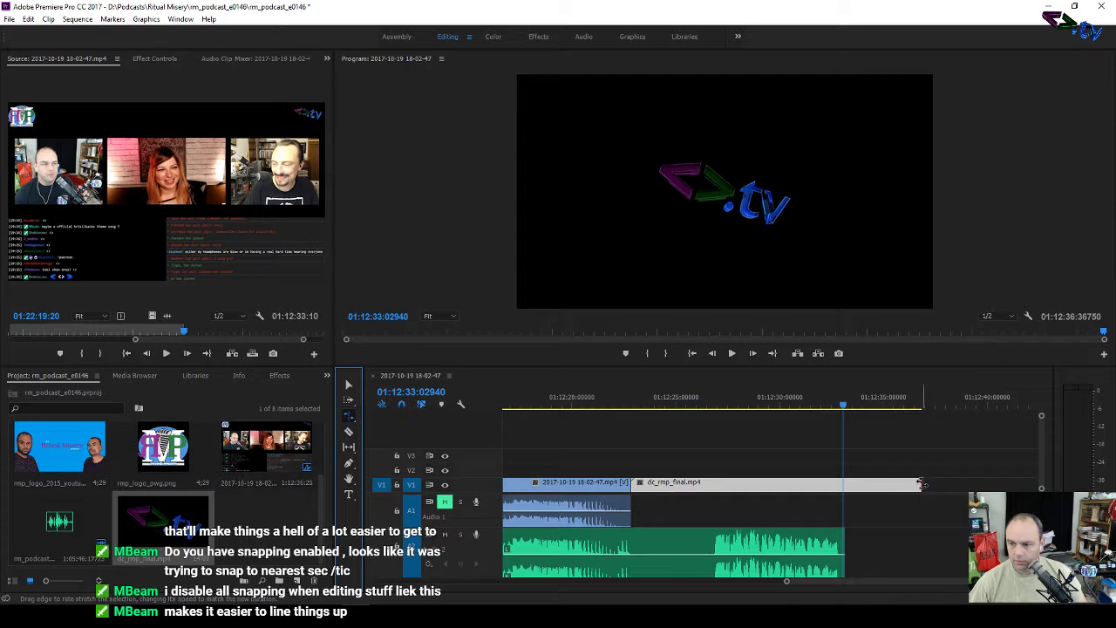
drag(921, 484, 845, 486)
click(643, 404)
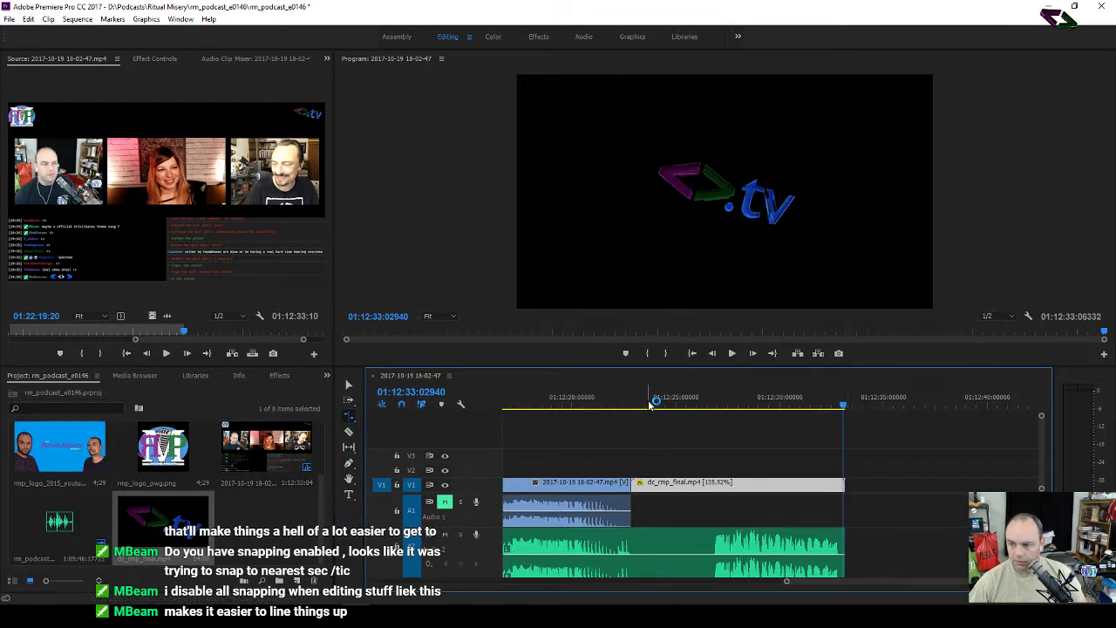
key(space)
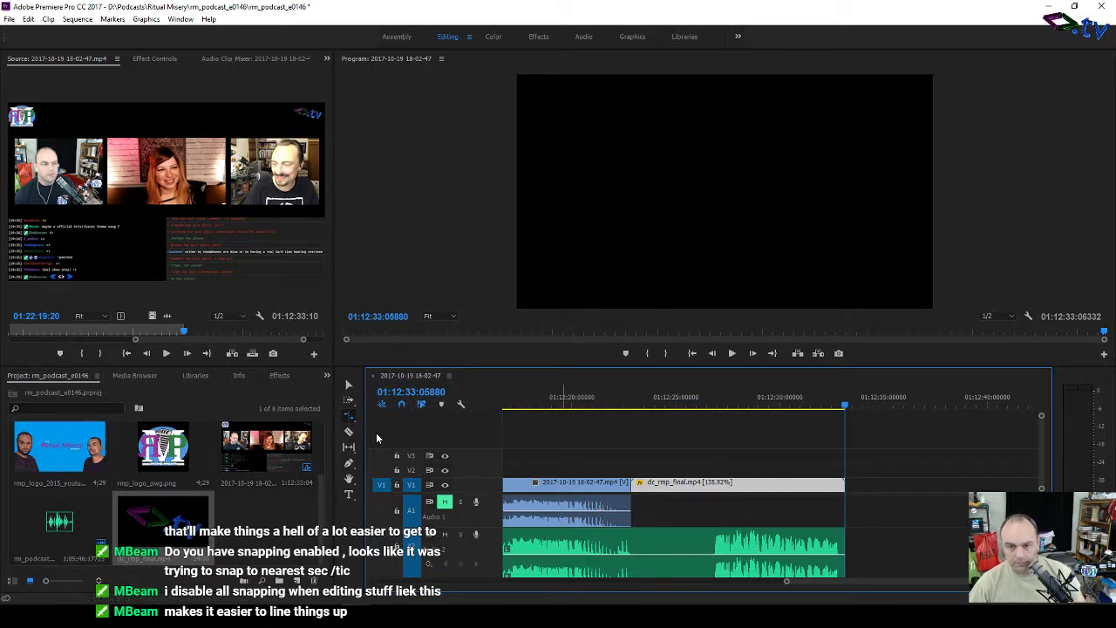
Step: Unlink the episode clip, delete its original audio, and move the mixdown recording up to A1
click(348, 383)
right_click(586, 512)
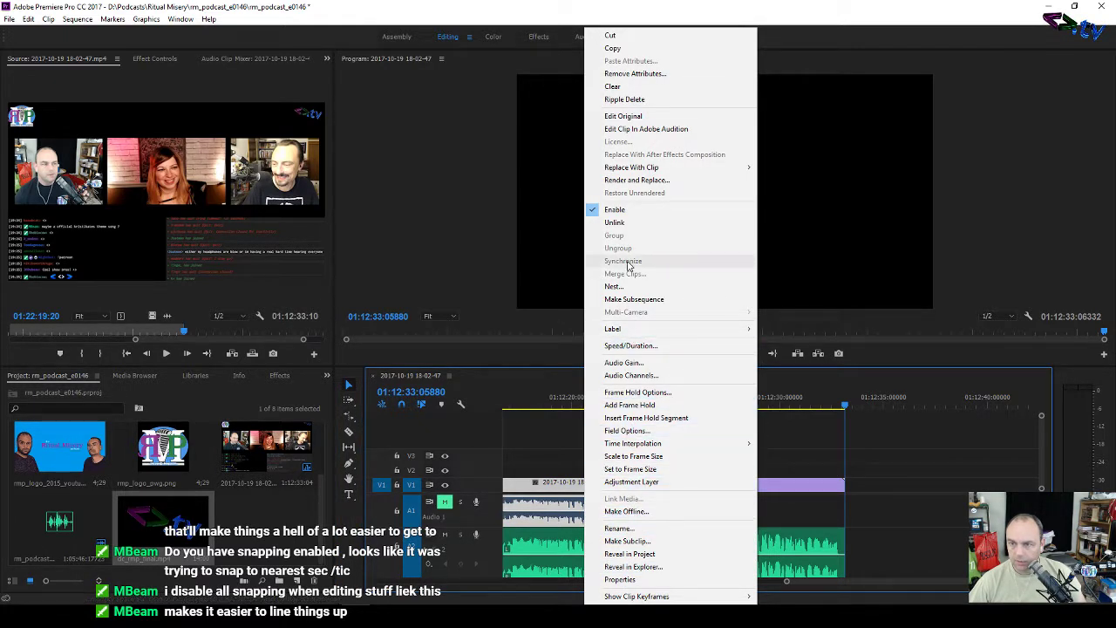
click(616, 222)
click(608, 501)
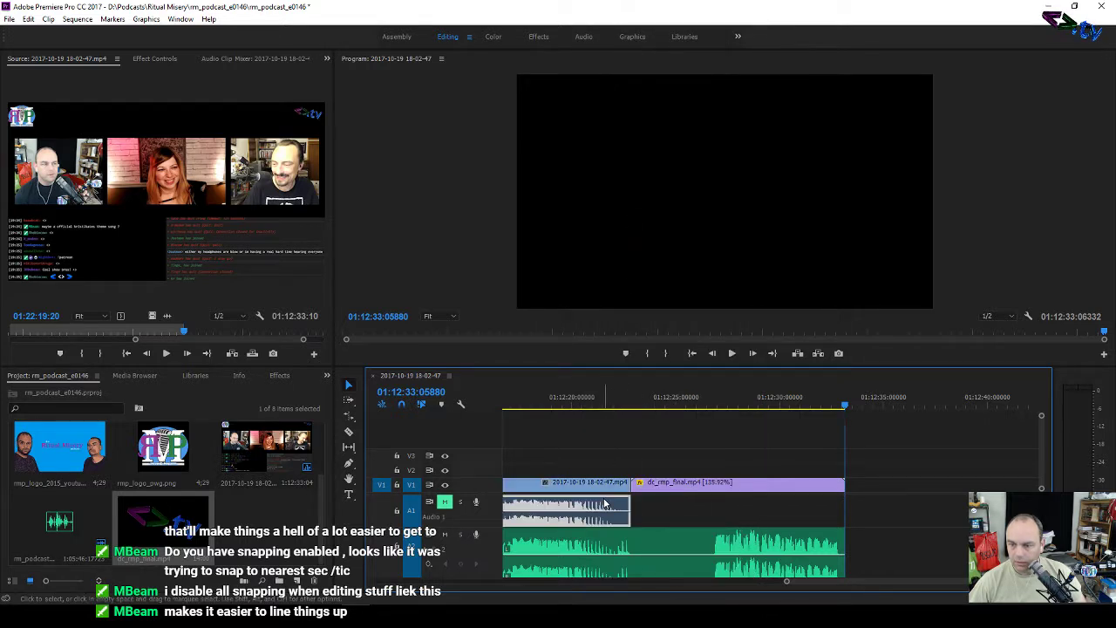
key(Delete)
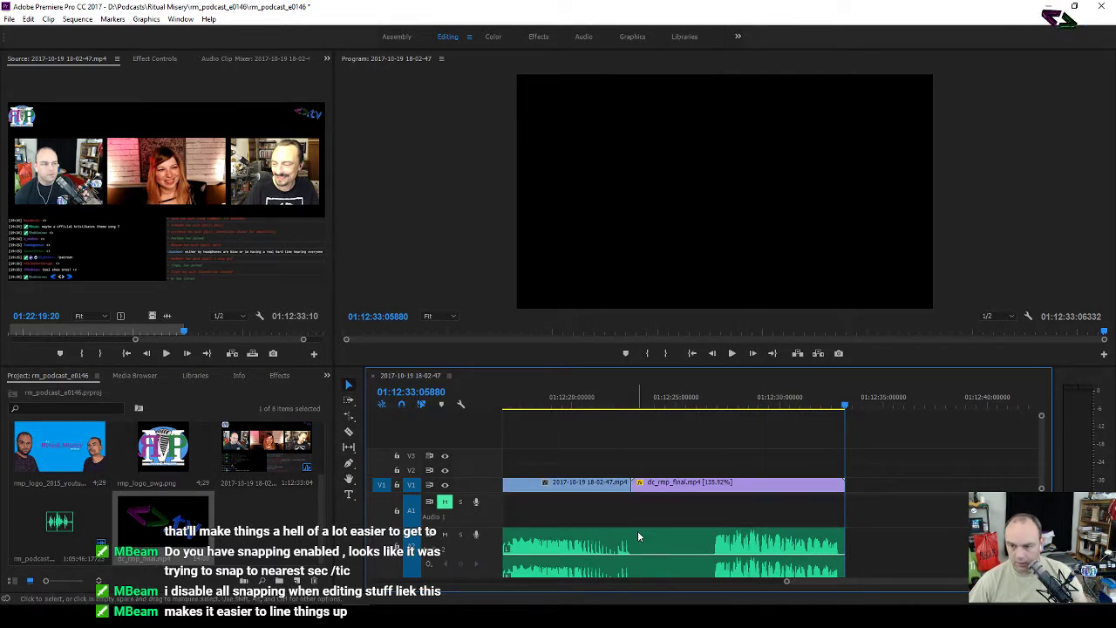
drag(639, 533, 639, 521)
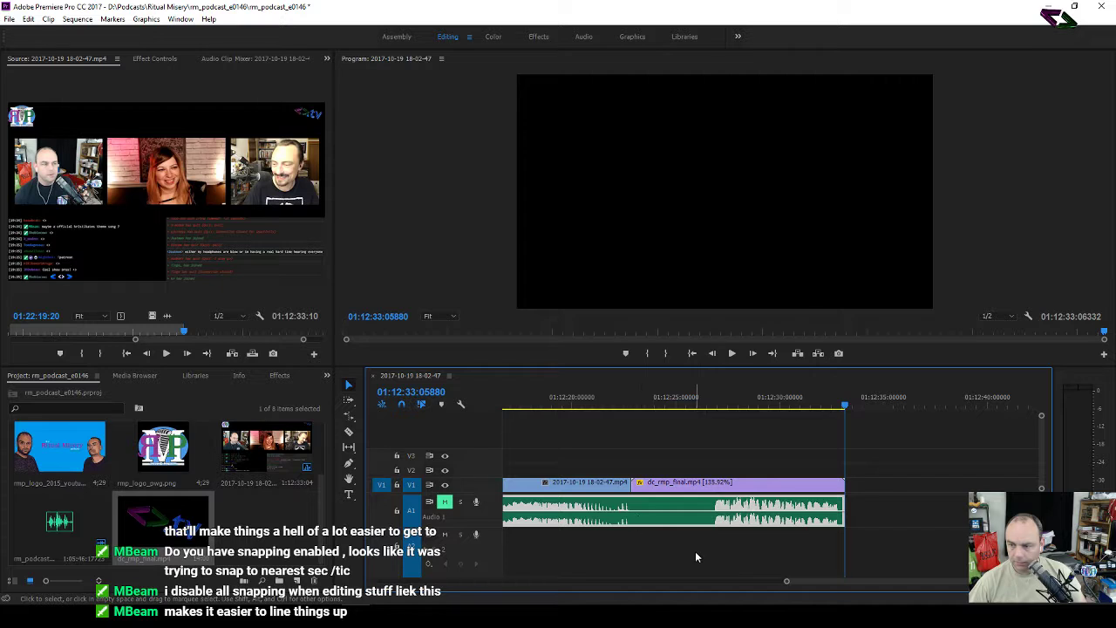
mouse_move(850, 583)
mouse_down()
mouse_move(436, 599)
mouse_move(504, 599)
mouse_up()
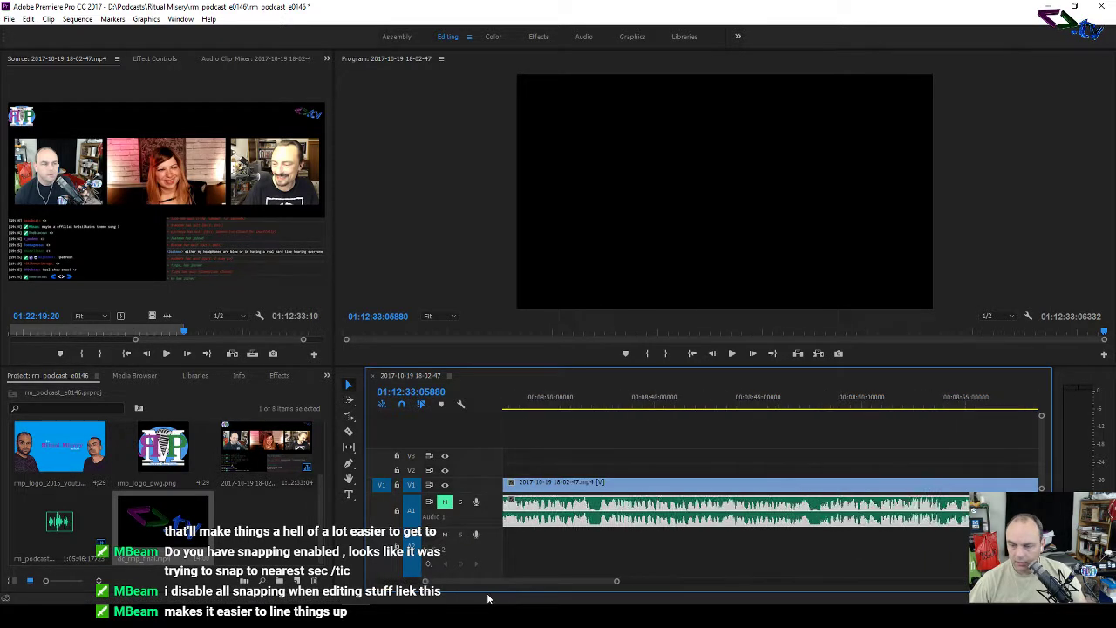
Step: Zoom the timeline out and move the V1 and A1 clips to start at 00:00
drag(440, 581, 346, 588)
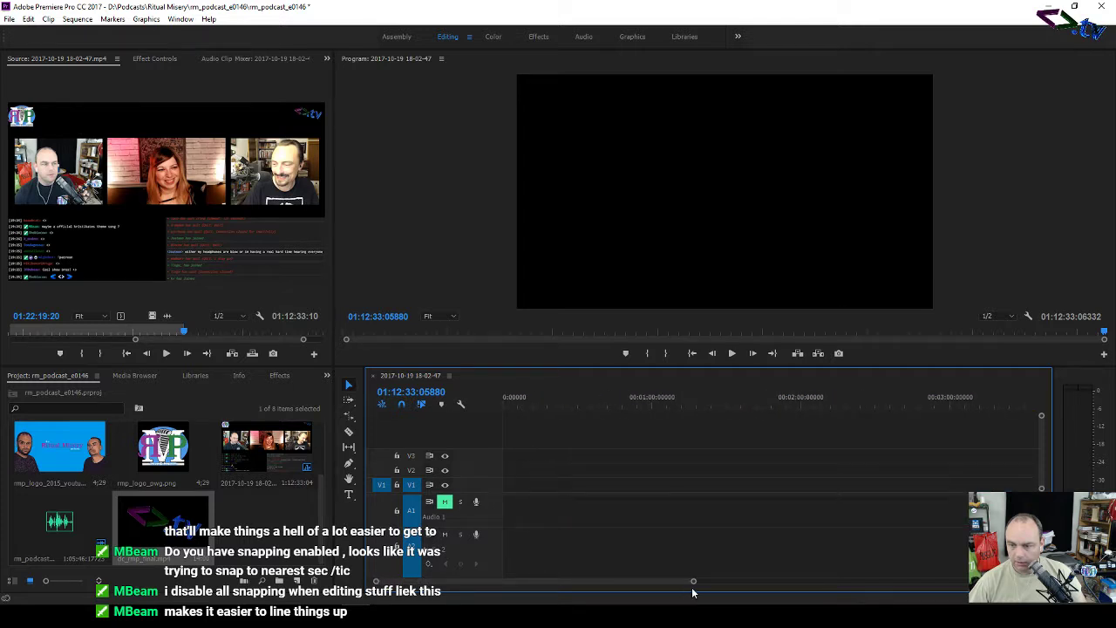
drag(694, 581, 968, 585)
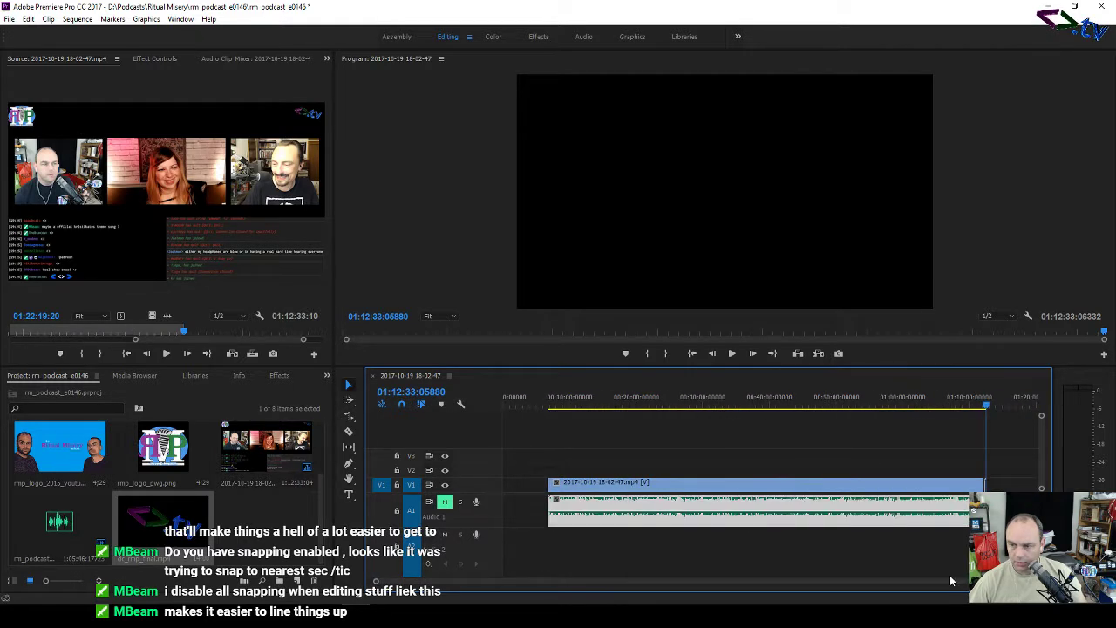
drag(532, 445, 1032, 546)
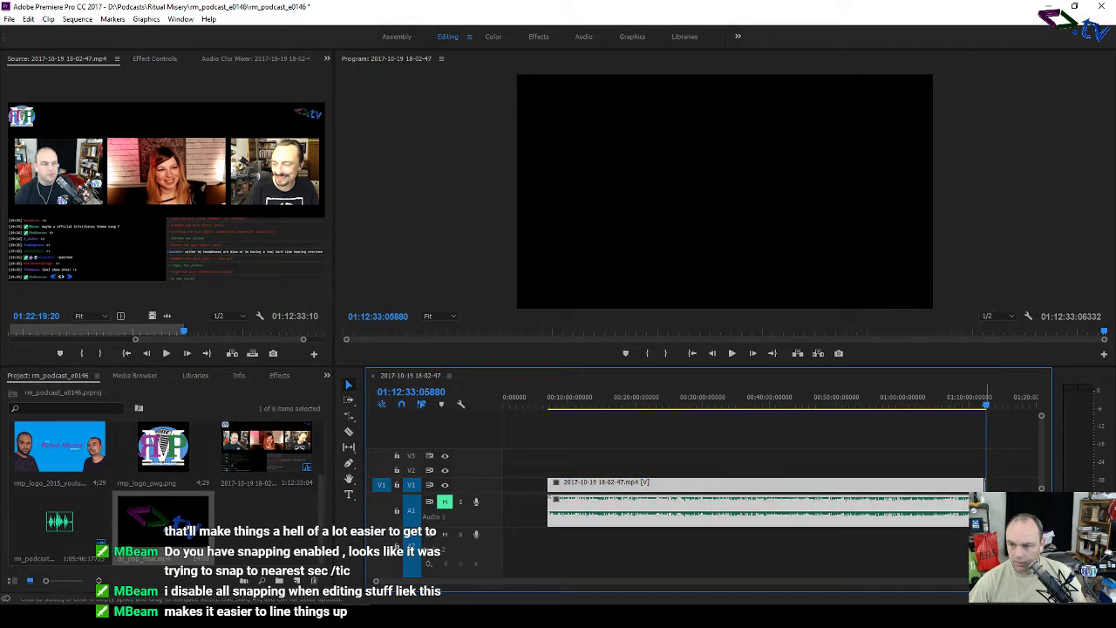
drag(850, 488, 730, 499)
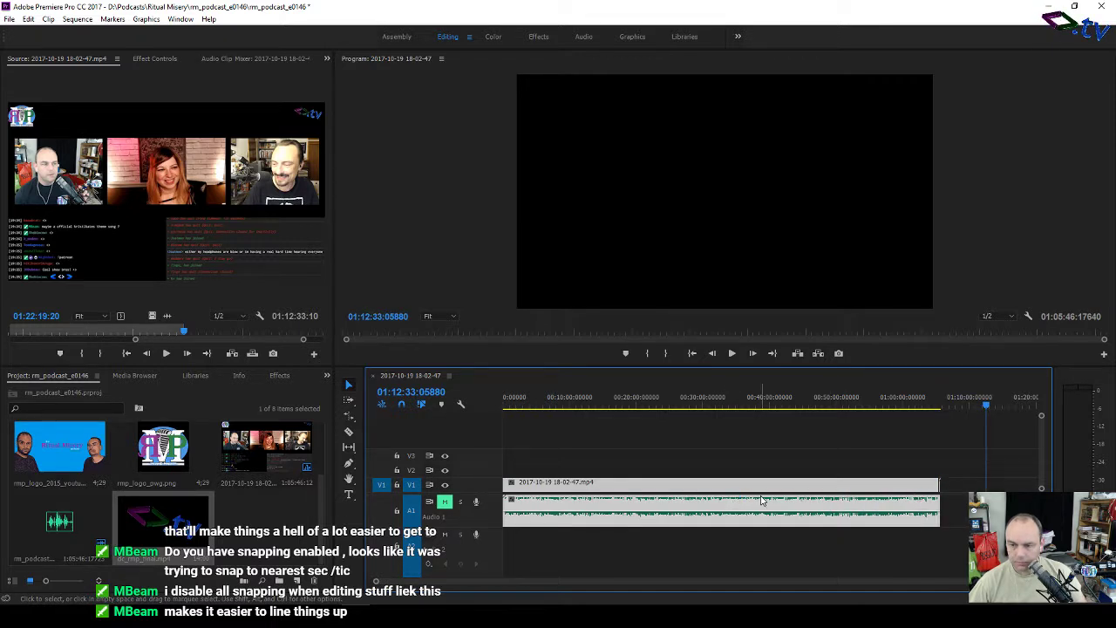
click(728, 463)
Step: Unmute A1 and spot-check playback around 07:56 and 38:18
click(557, 401)
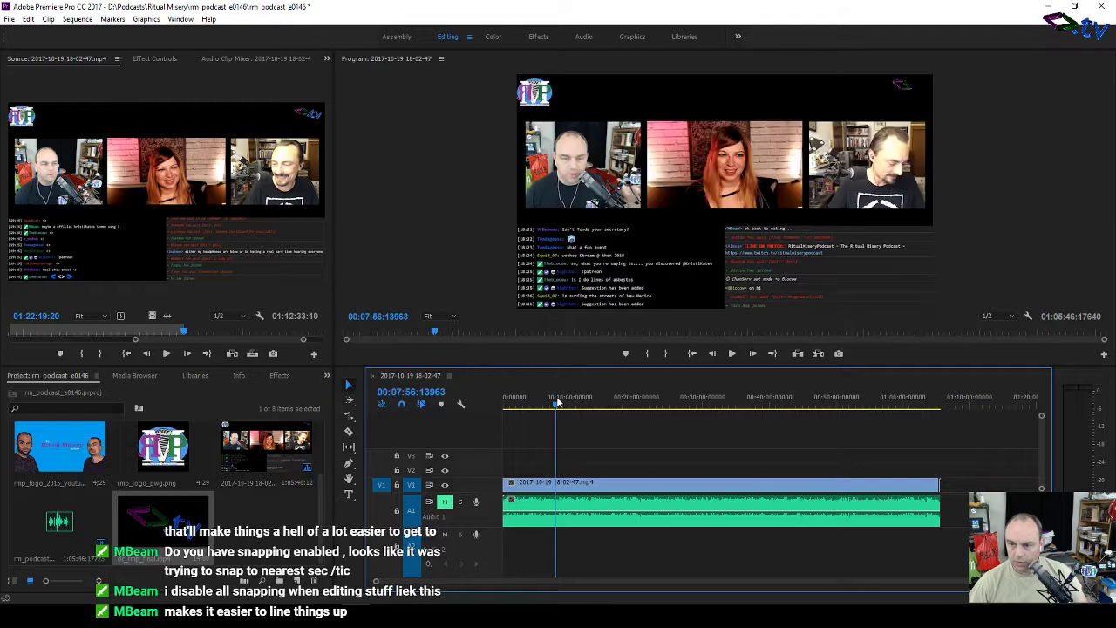
key(space)
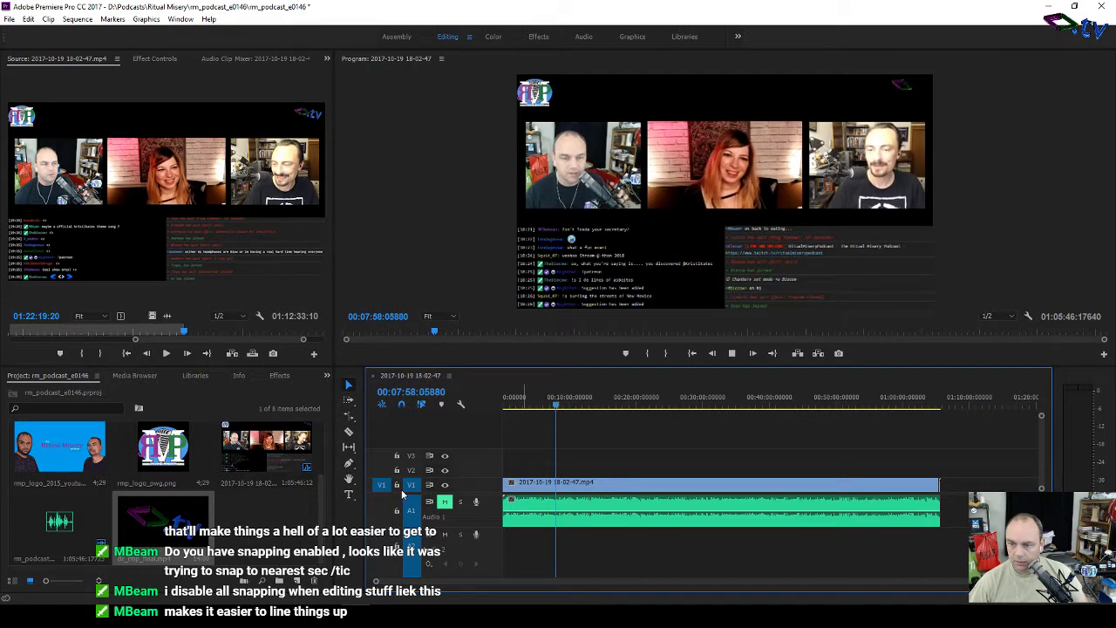
click(445, 501)
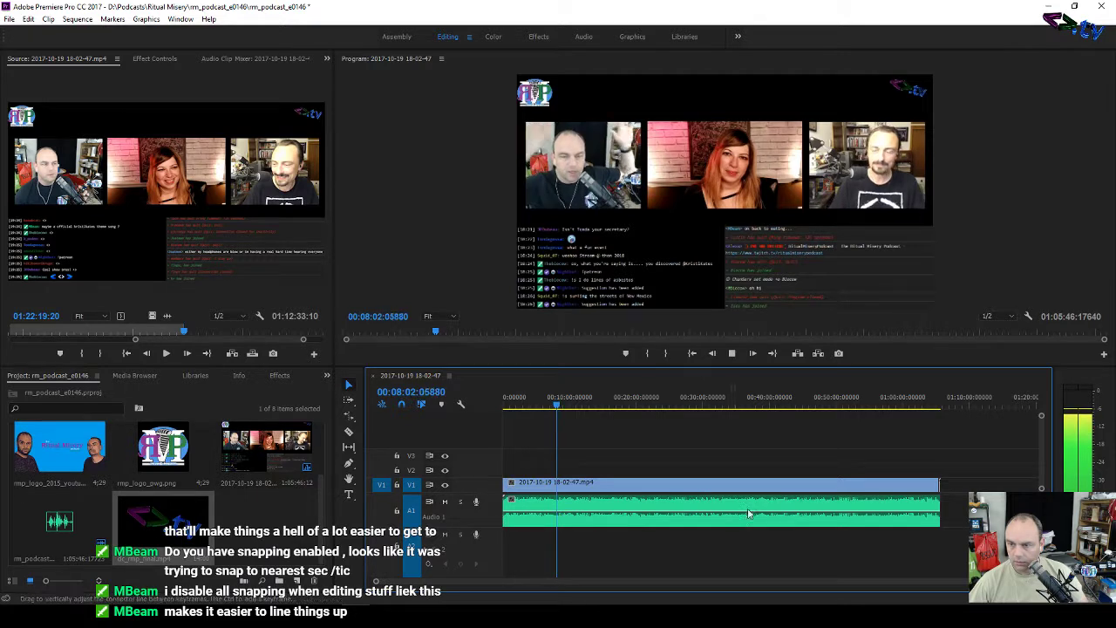
click(759, 406)
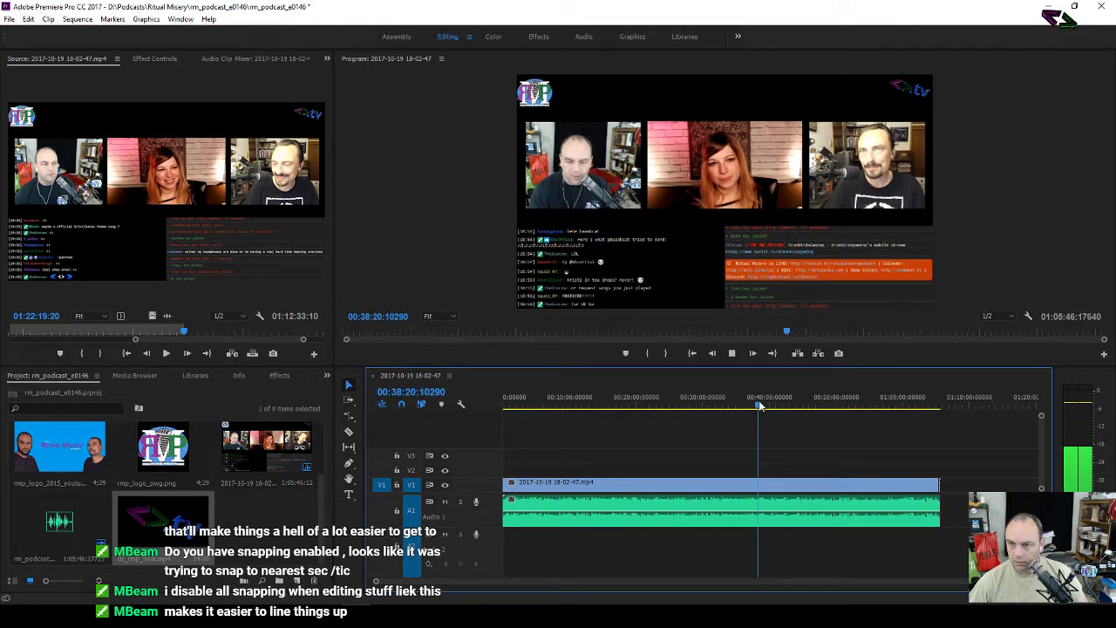
key(space)
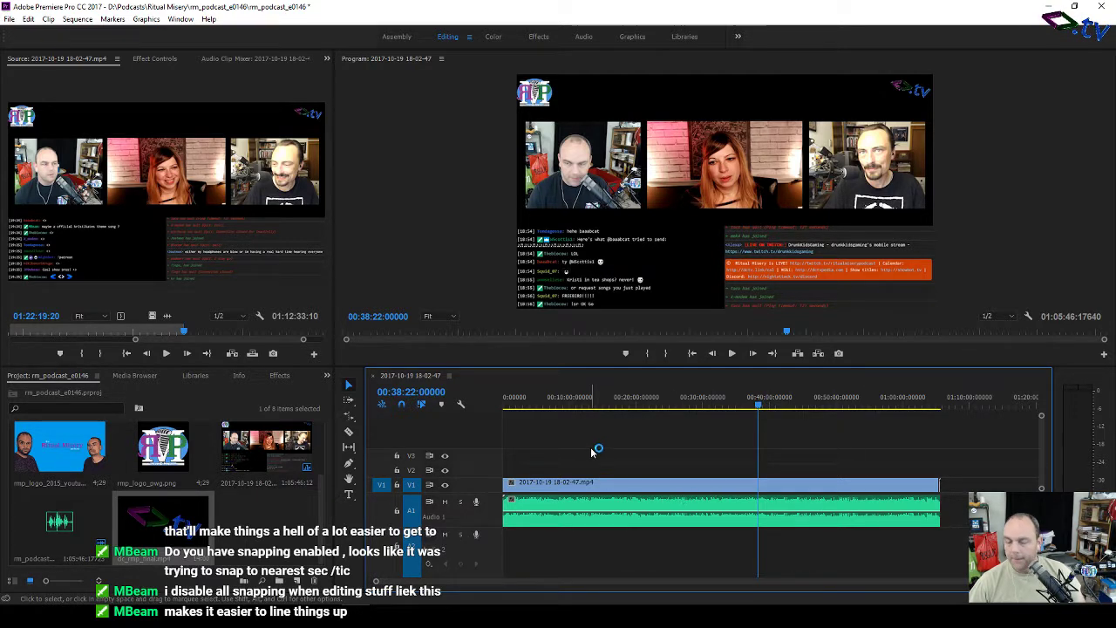
Step: Save the rm_podcast_e0146 project and open the File > Export > Media settings
click(10, 20)
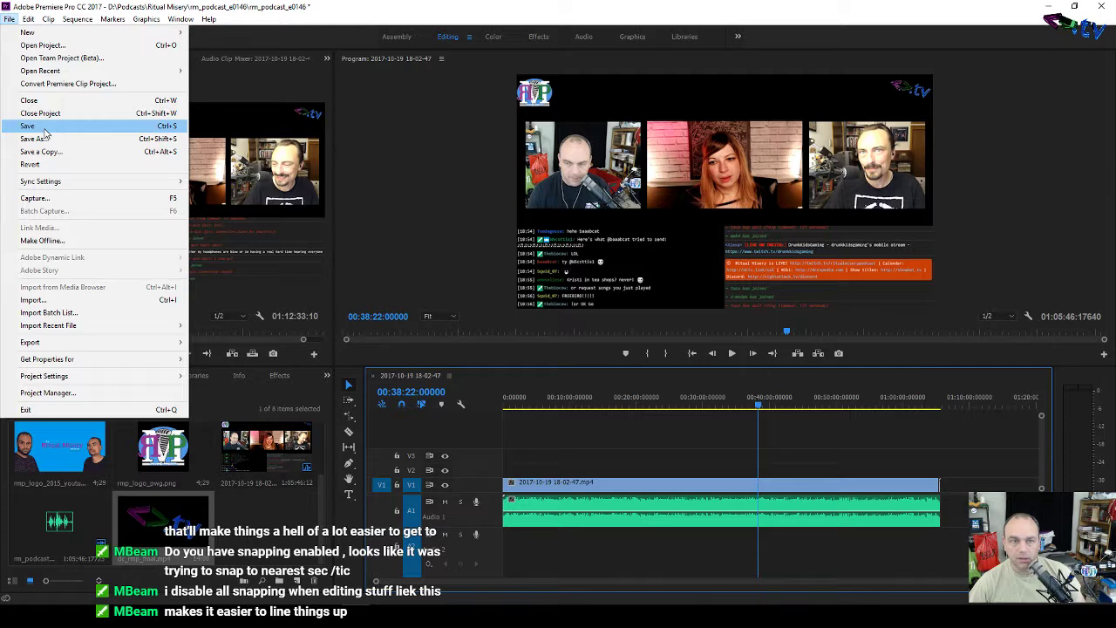
click(47, 128)
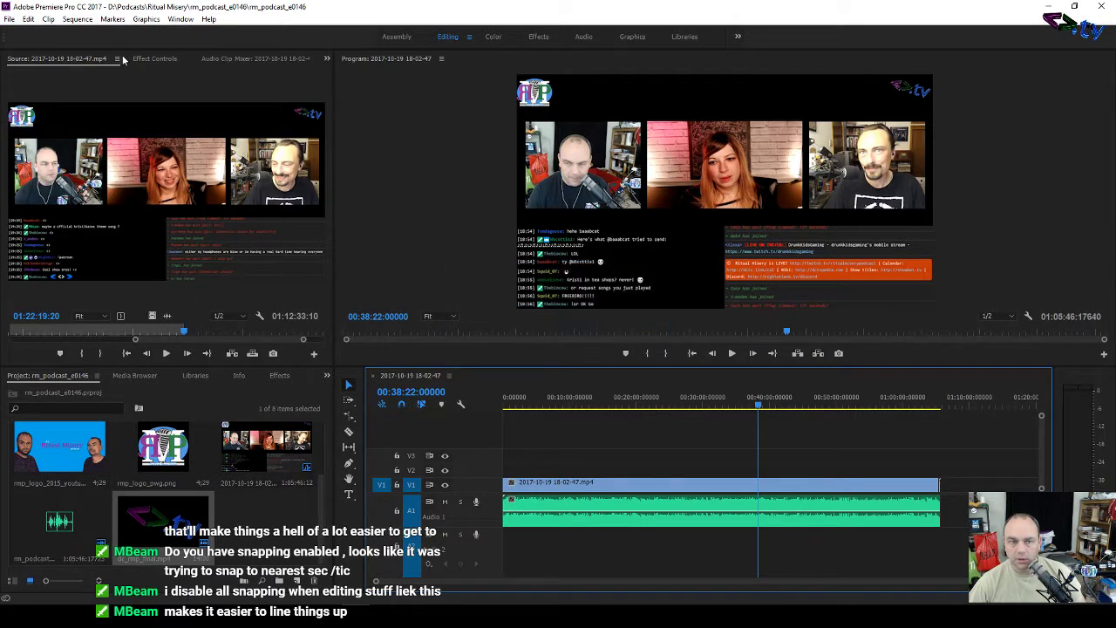
click(13, 20)
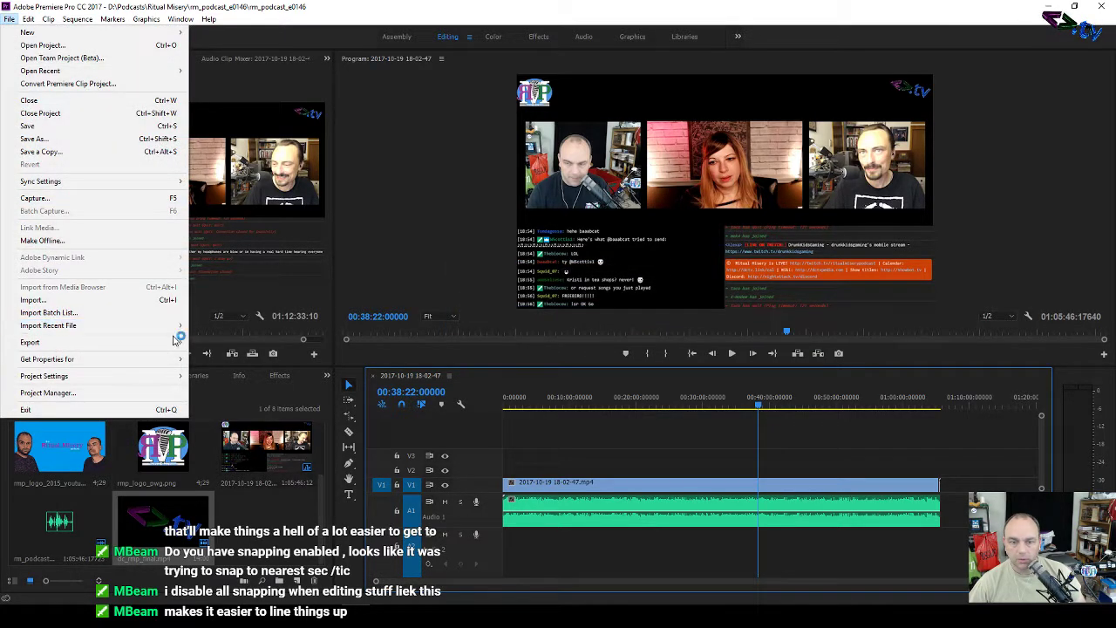
mouse_move(175, 343)
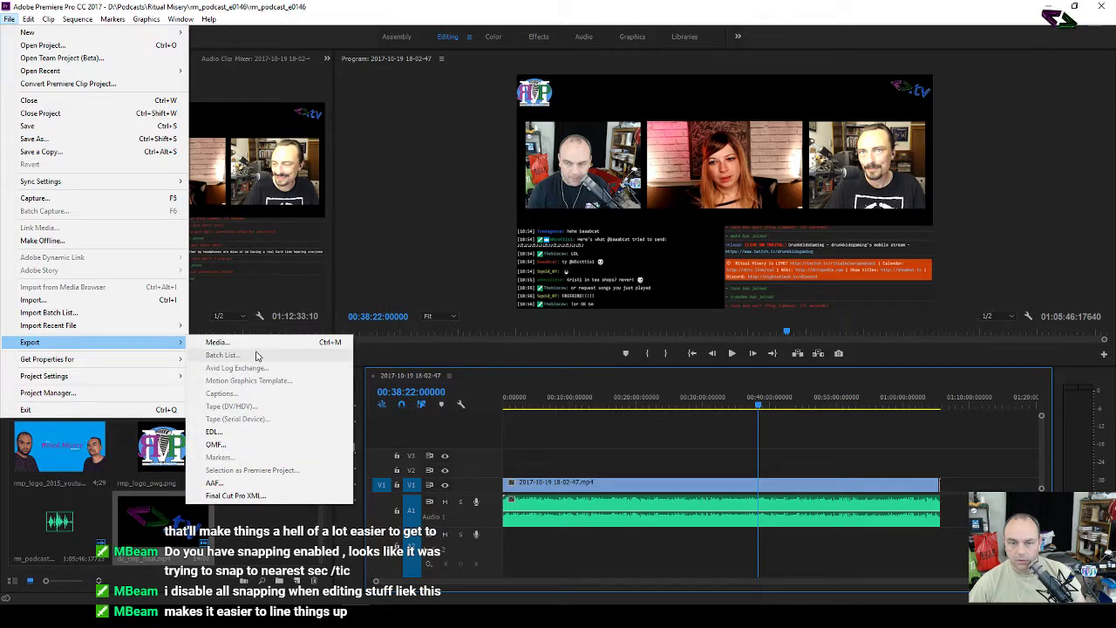
click(256, 344)
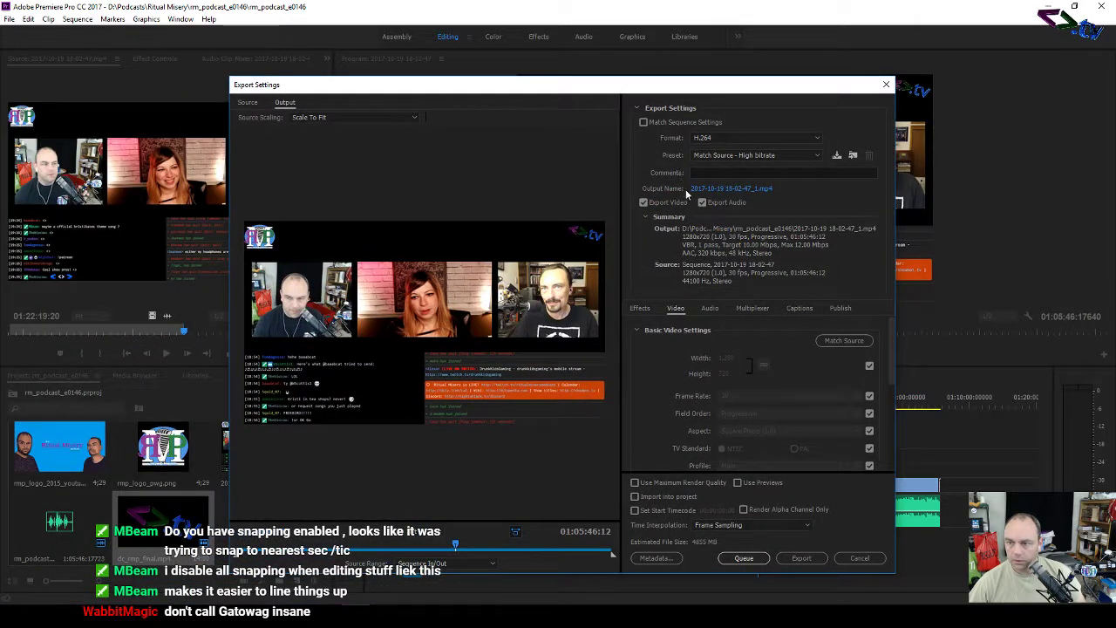
Step: Name the output rm_podcast_e01 and choose the Match Source - Medium bitrate preset
click(728, 189)
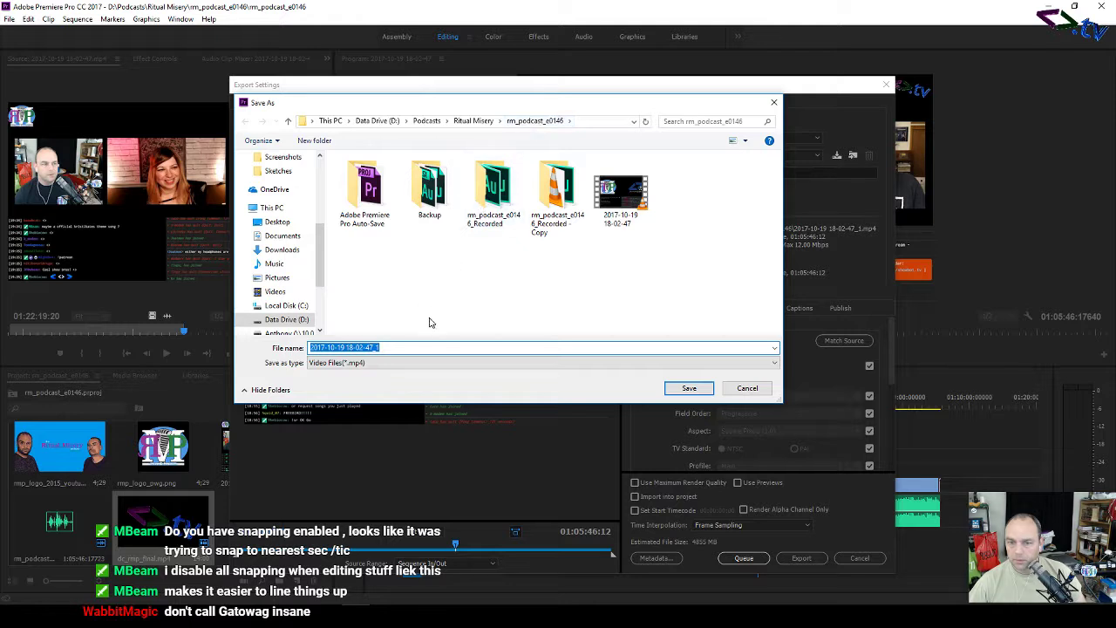
text(rm)
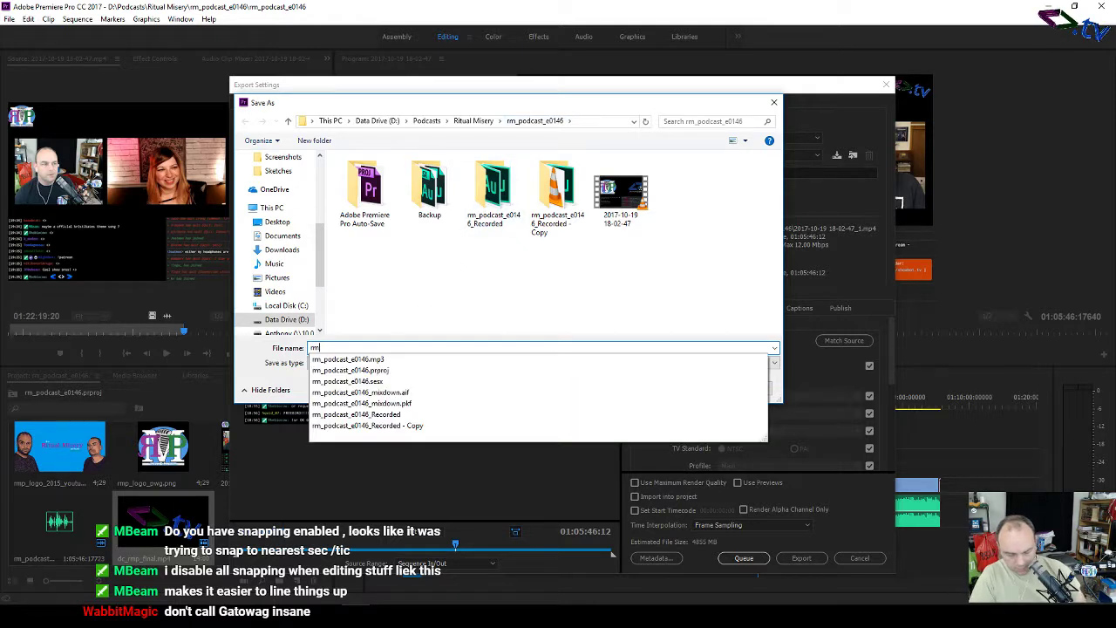
text(_podcast_)
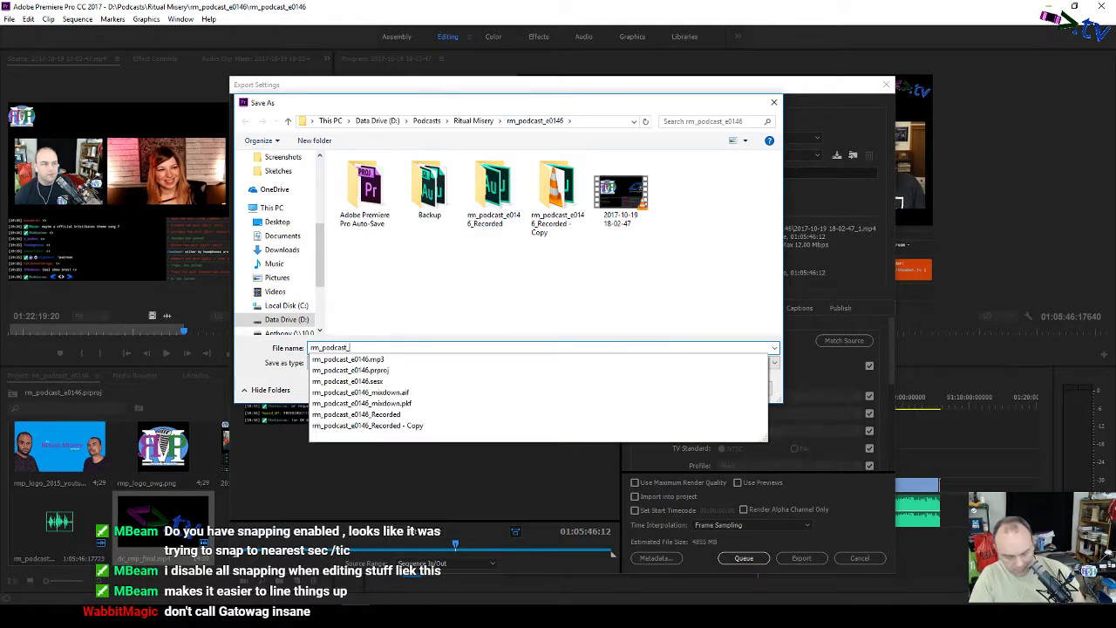
text(e0146)
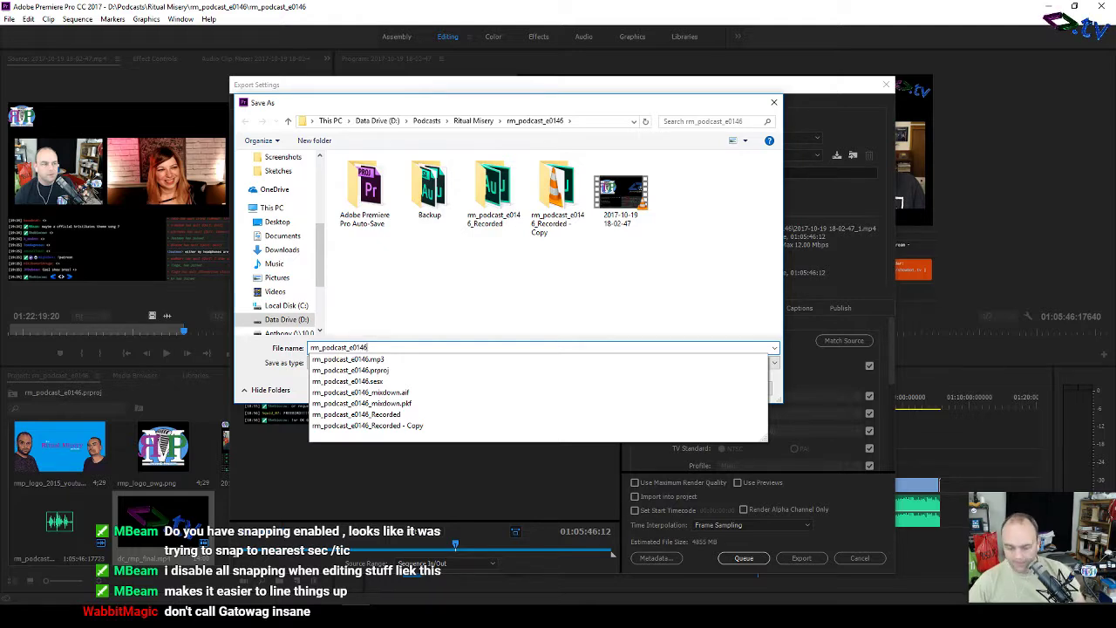
key(Return)
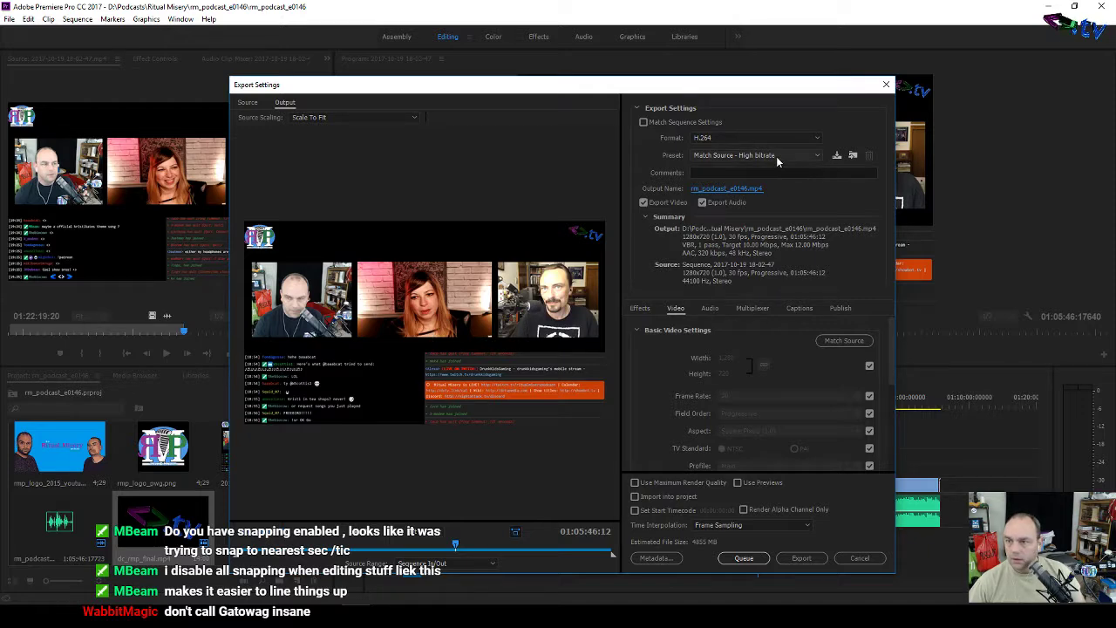
click(777, 155)
click(885, 31)
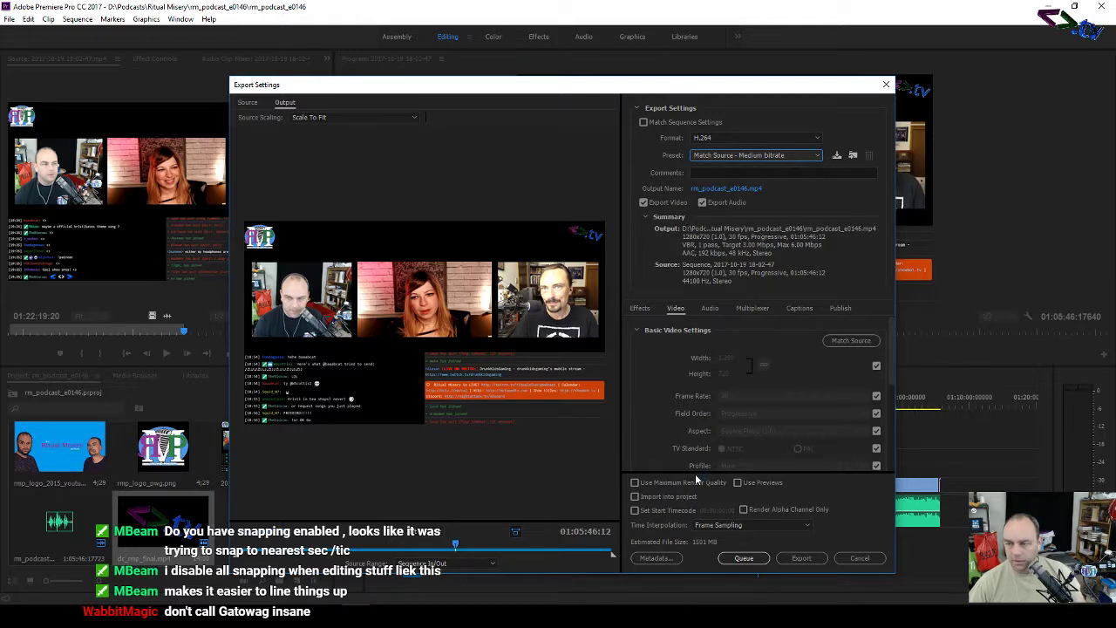
Step: Append 'yt' to the output file name, saving it as rm_podcast_e0146yt.mp4
click(747, 191)
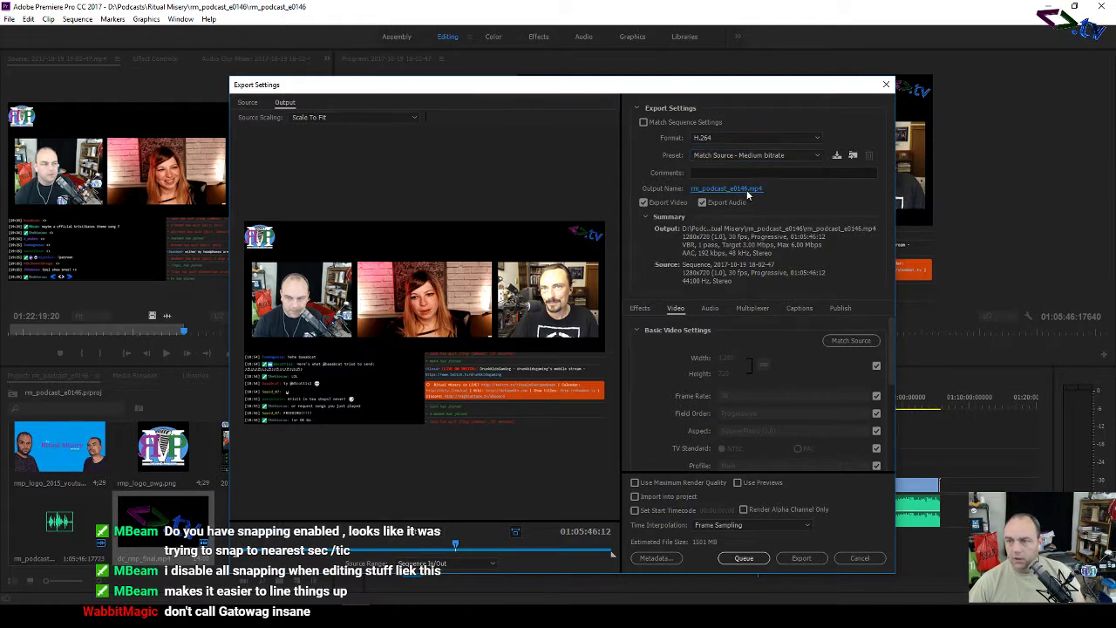
click(389, 347)
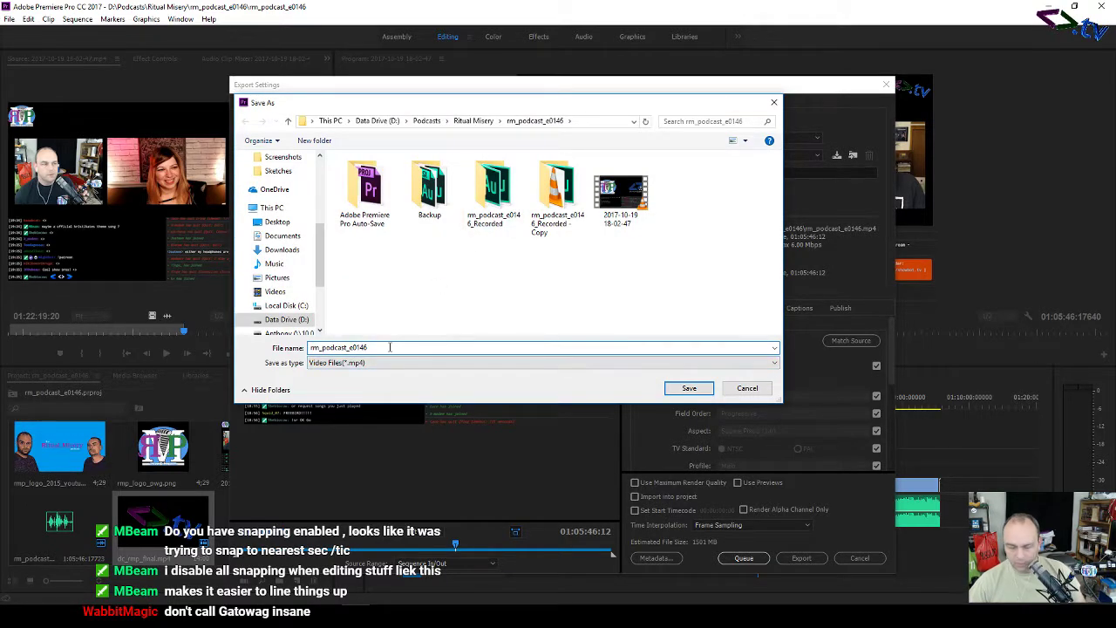
text(yt)
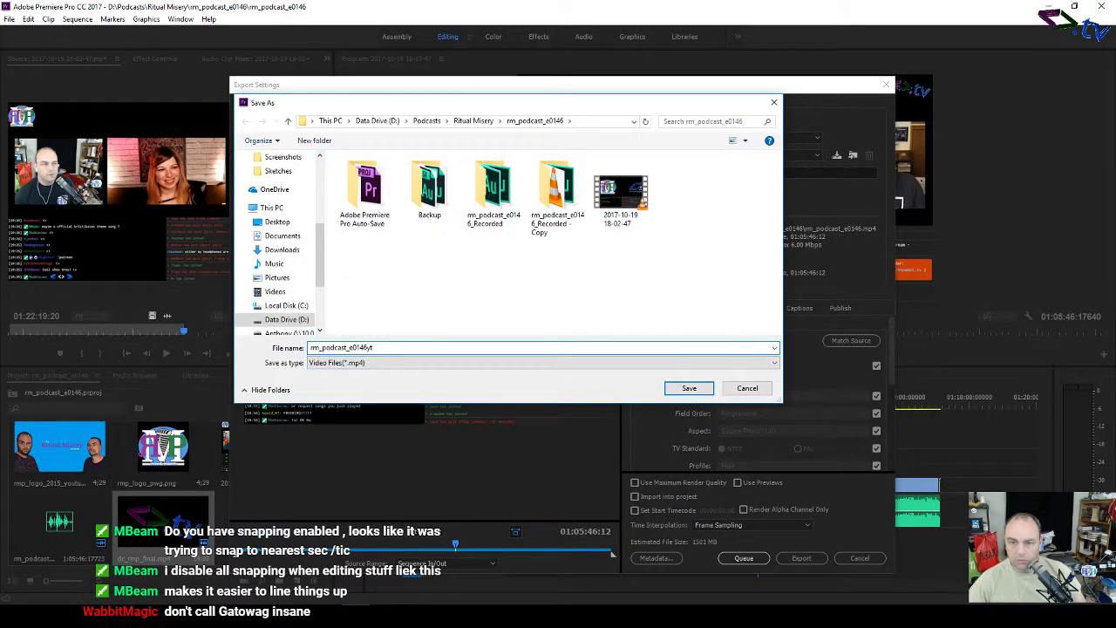
click(689, 388)
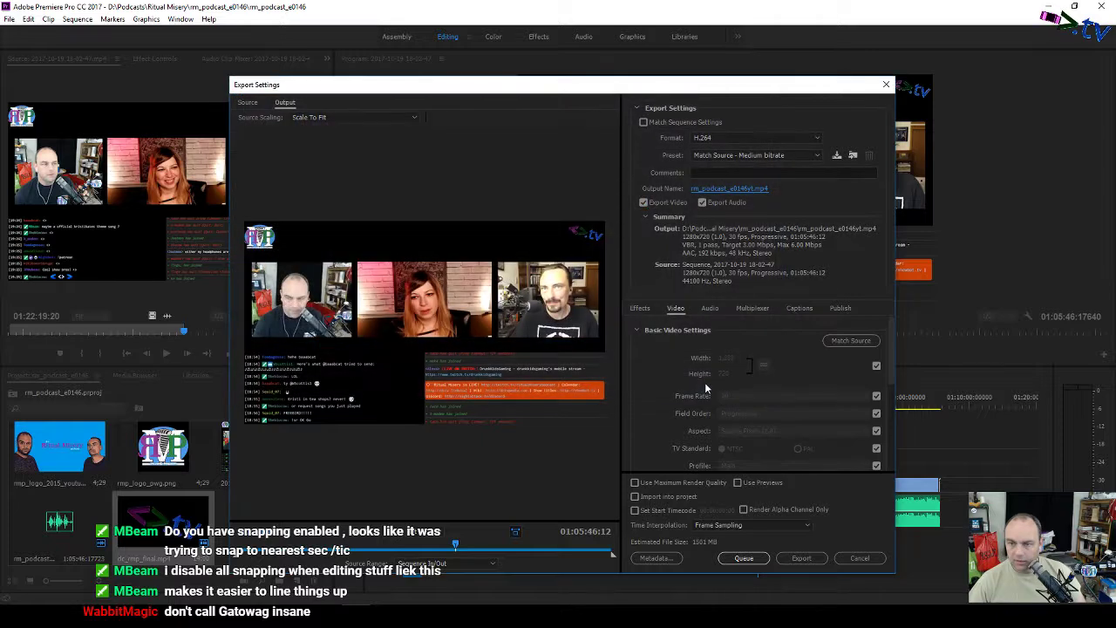
Step: Queue the H.264 episode export in Media Encoder, shift its window aside, then close it
click(818, 559)
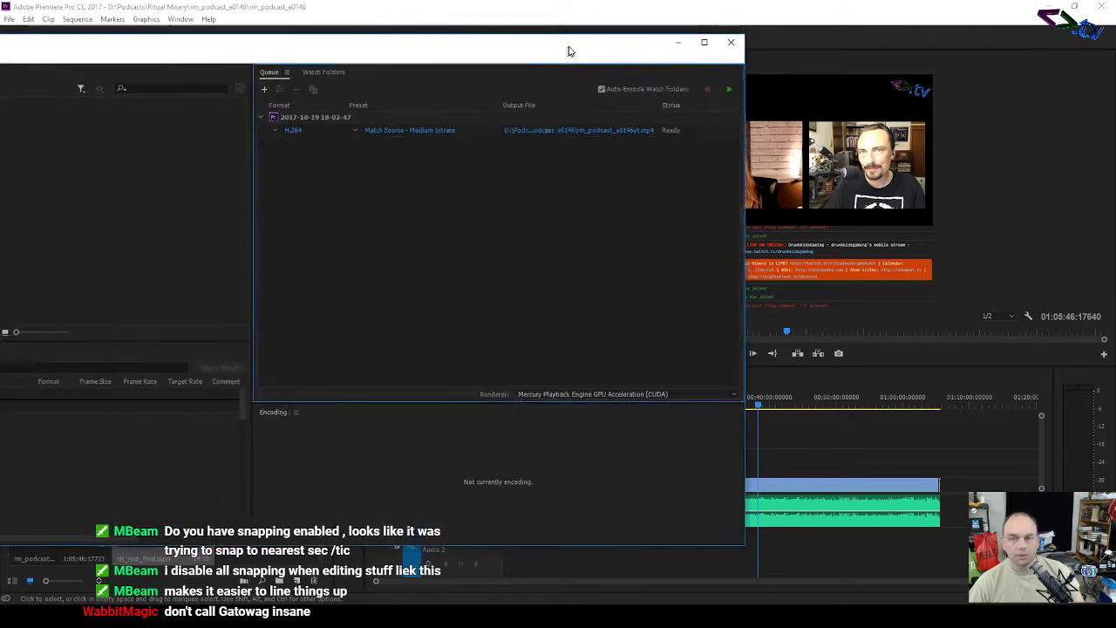
drag(724, 58, 783, 68)
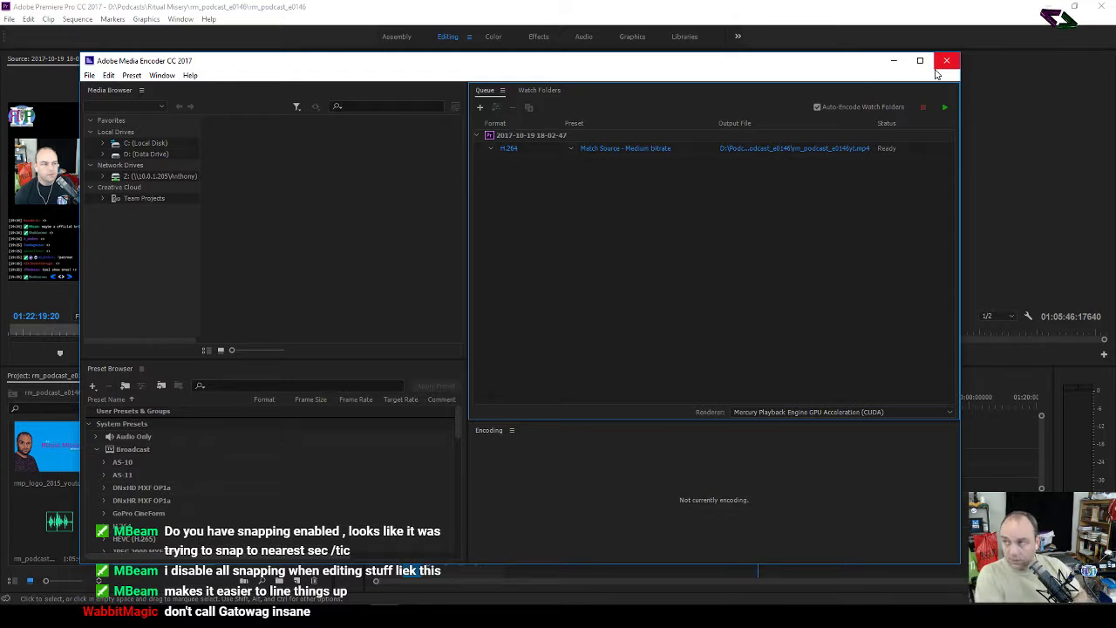
click(936, 74)
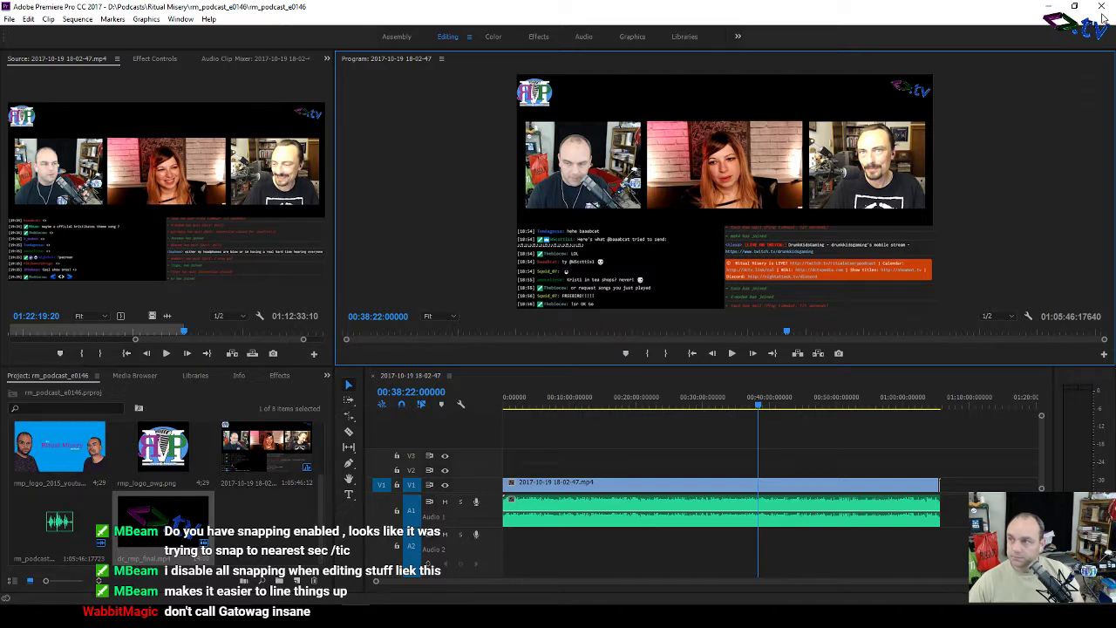
Step: Close Premiere Pro to bring the Media Encoder queue with the Ready job forward
click(1104, 12)
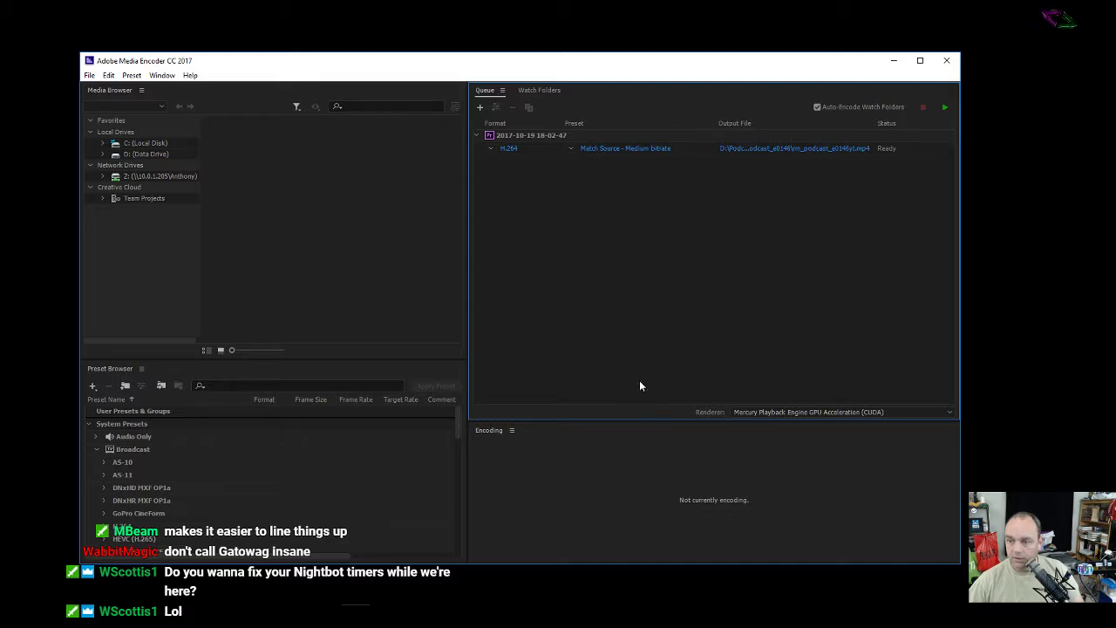
Step: Set the renderer to Mercury Playback Engine Software Only, then close Media Encoder
click(850, 411)
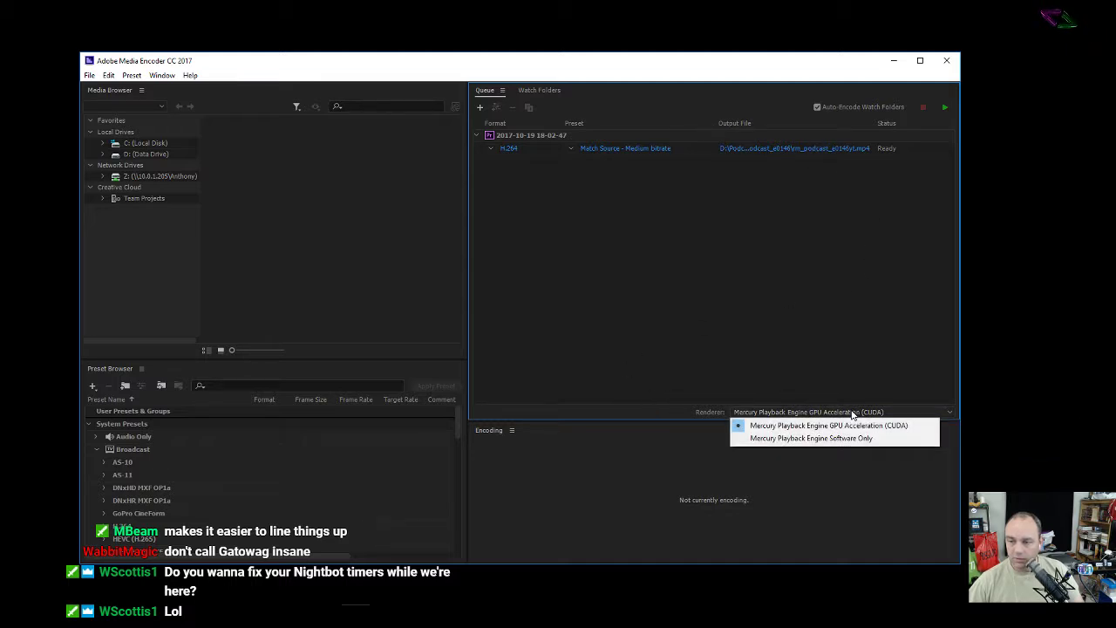
click(848, 438)
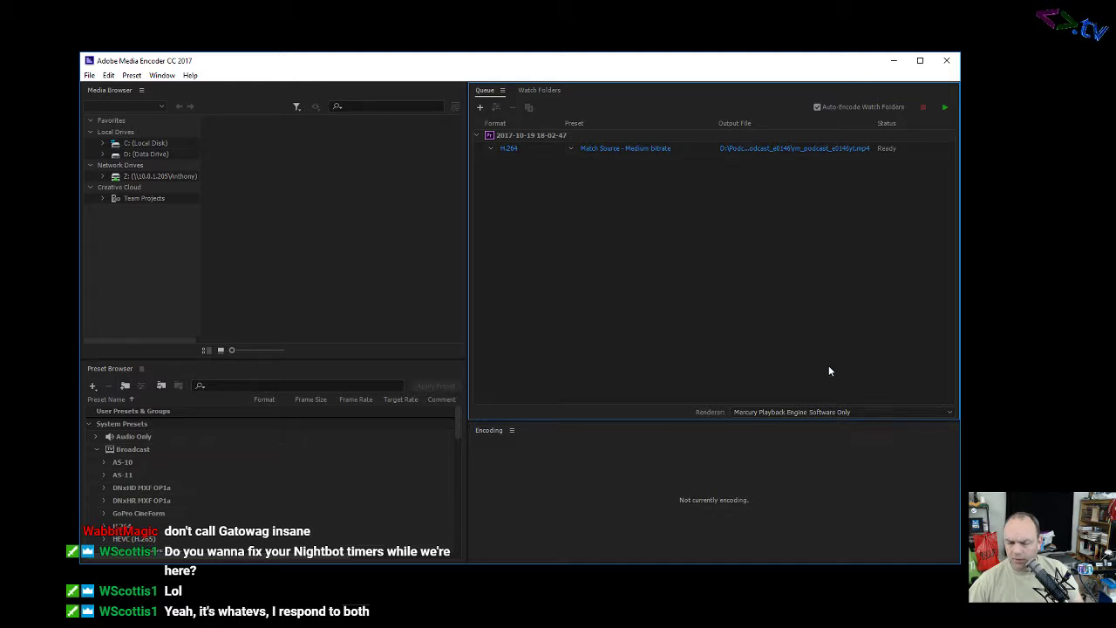
click(946, 61)
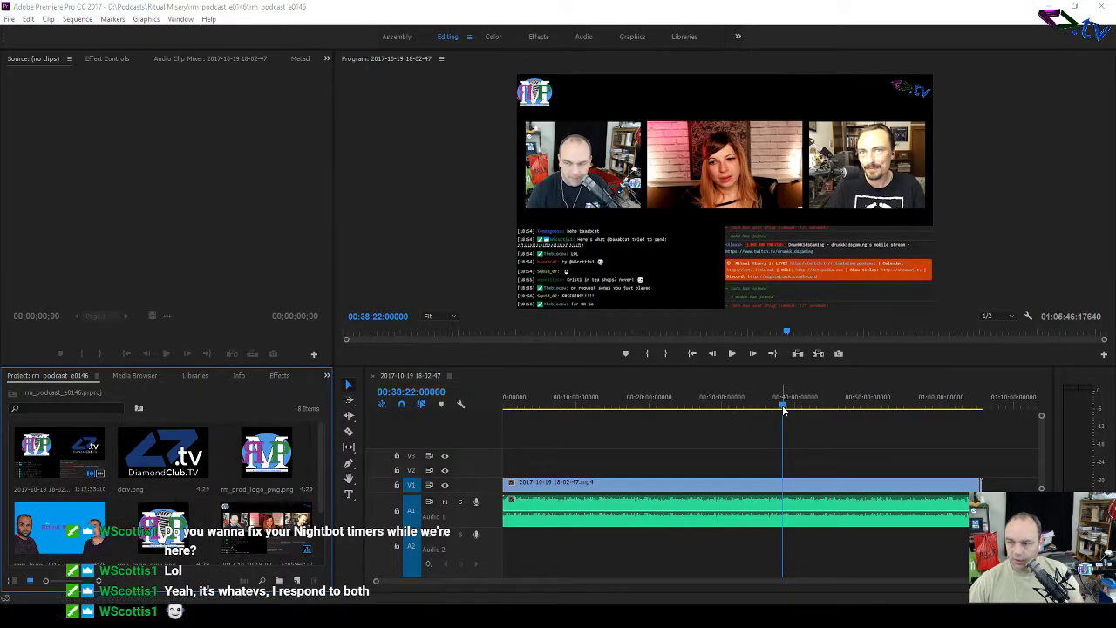
Step: Zoom into the sequence start, play the opening, and stop on the logo frame near 00:00:08
drag(781, 411, 984, 415)
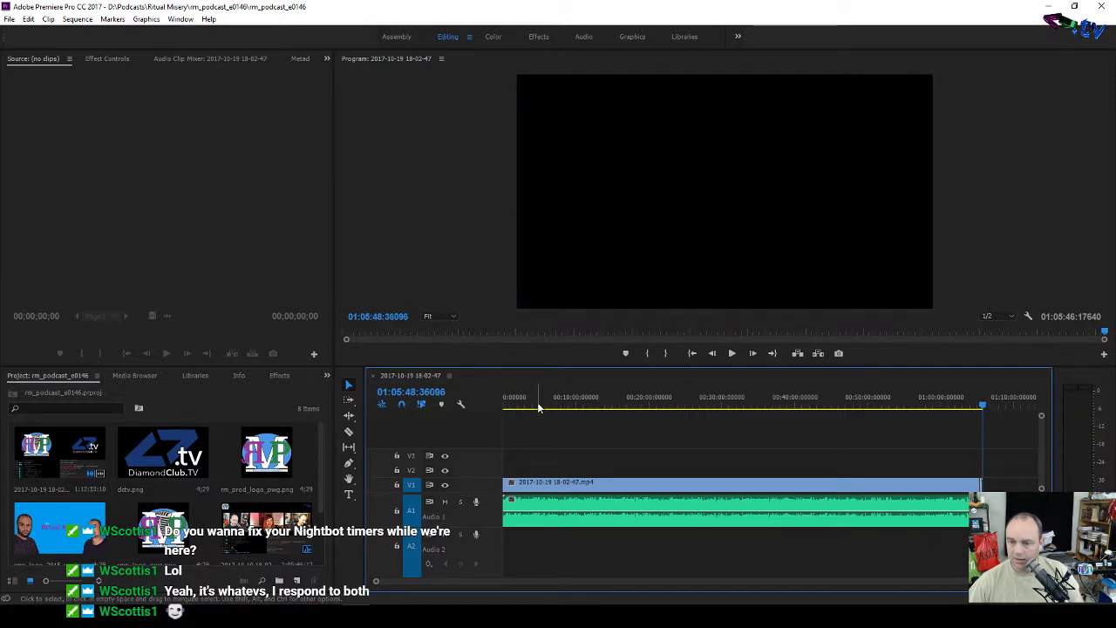
drag(539, 407, 477, 407)
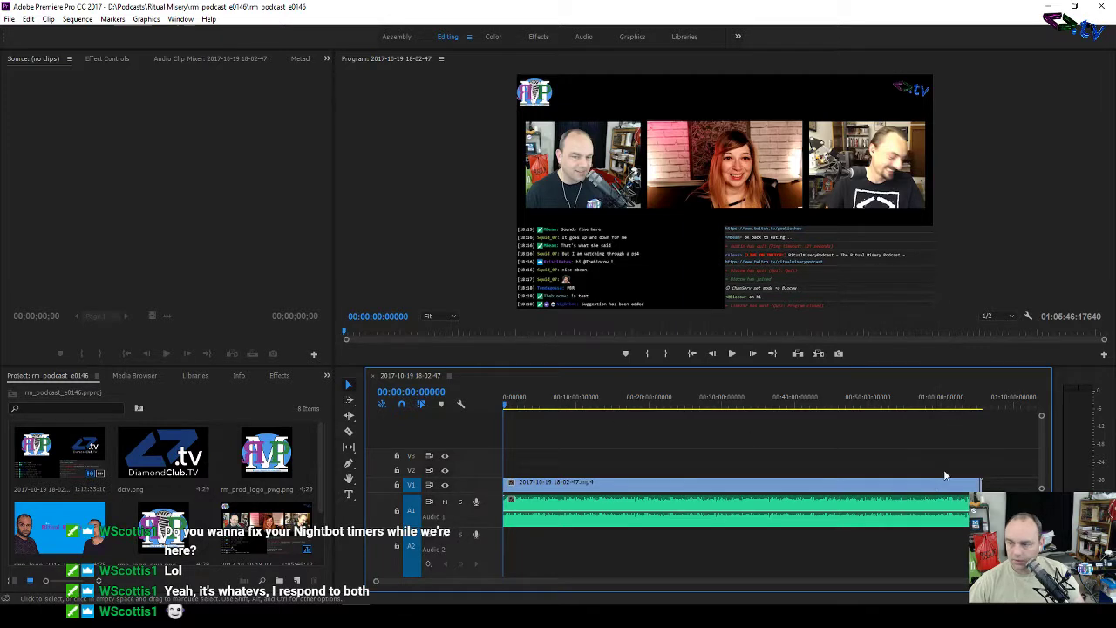
drag(1035, 580, 709, 590)
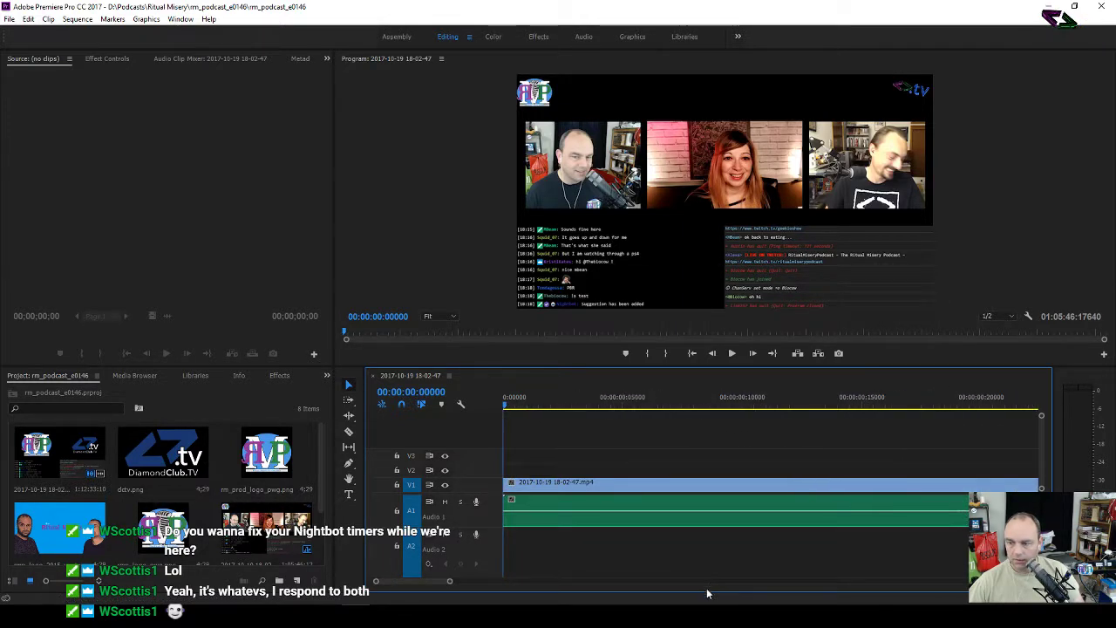
drag(449, 583, 507, 584)
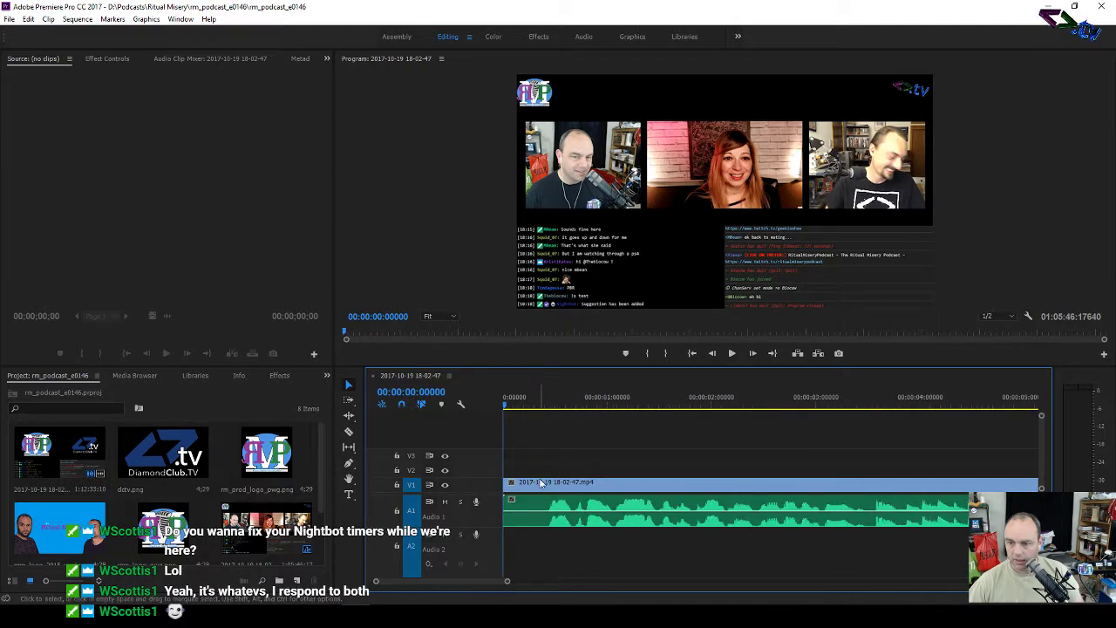
key(space)
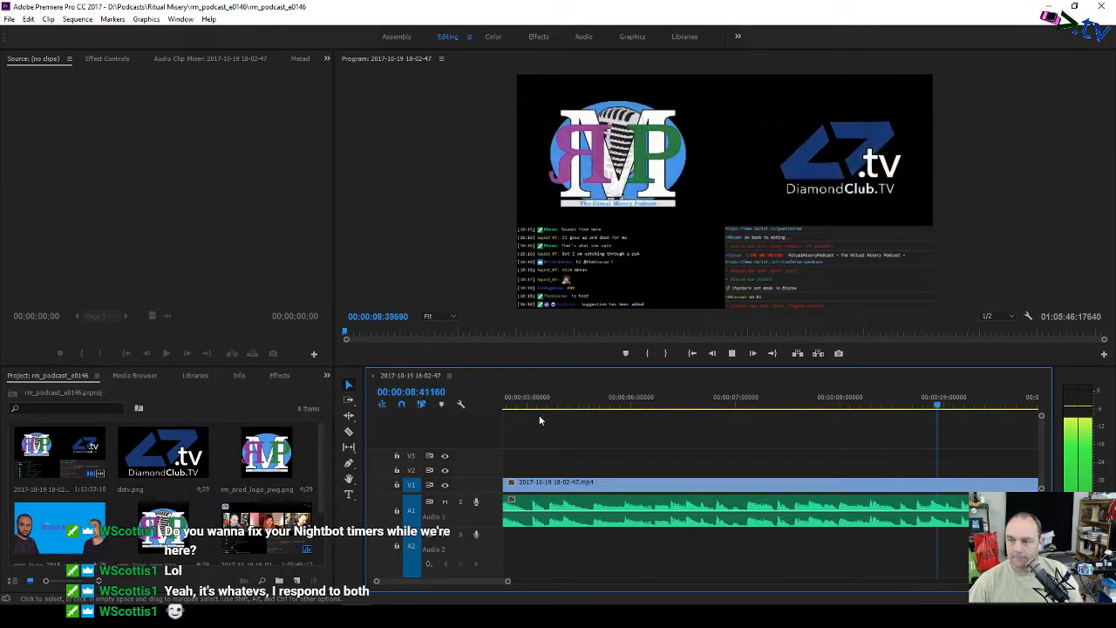
key(space)
mouse_move(886, 404)
mouse_down()
mouse_move(901, 405)
mouse_move(872, 406)
mouse_move(903, 409)
mouse_up()
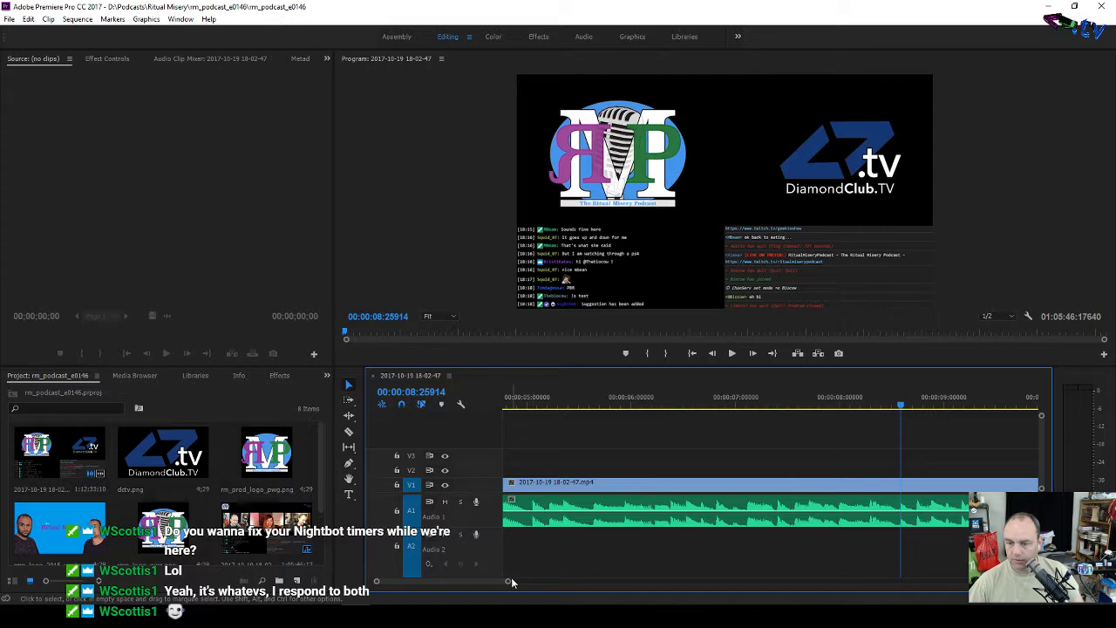
mouse_move(511, 580)
mouse_down()
mouse_move(541, 581)
mouse_move(492, 581)
mouse_up()
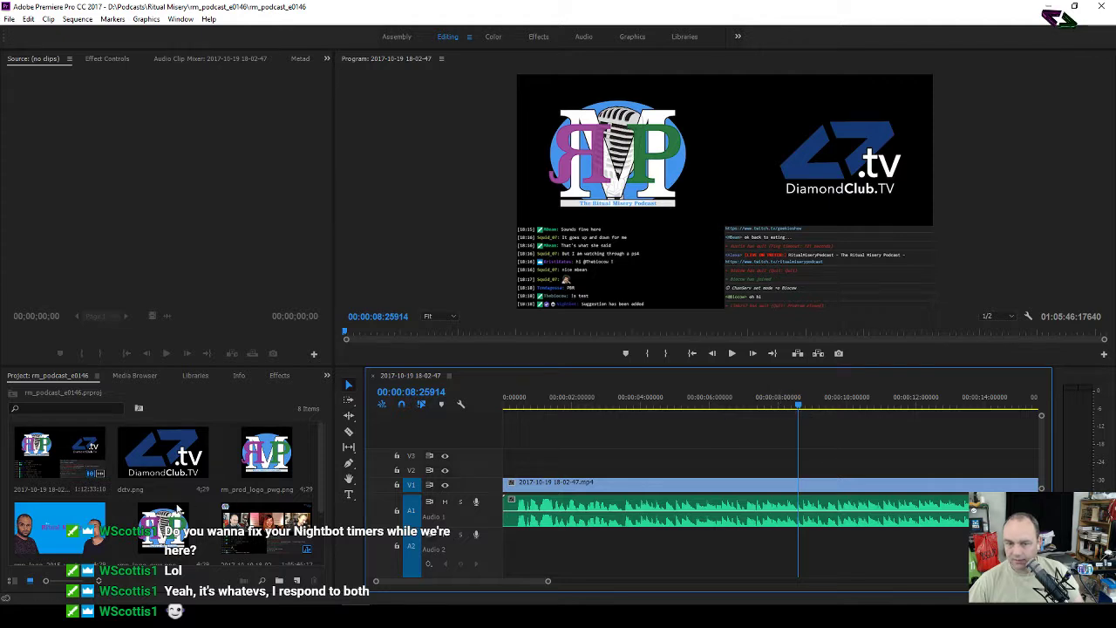
Step: Place the RMP logo and dctv.png stills on V2/V3 and trim the youtube_official logo clip
drag(66, 521, 506, 472)
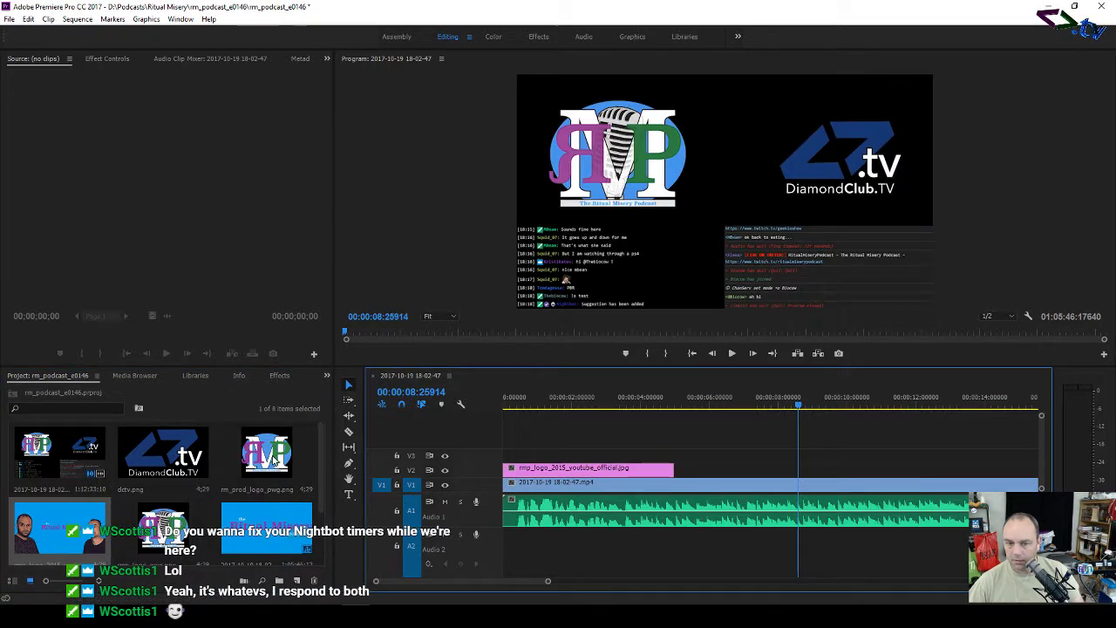
drag(174, 453, 565, 456)
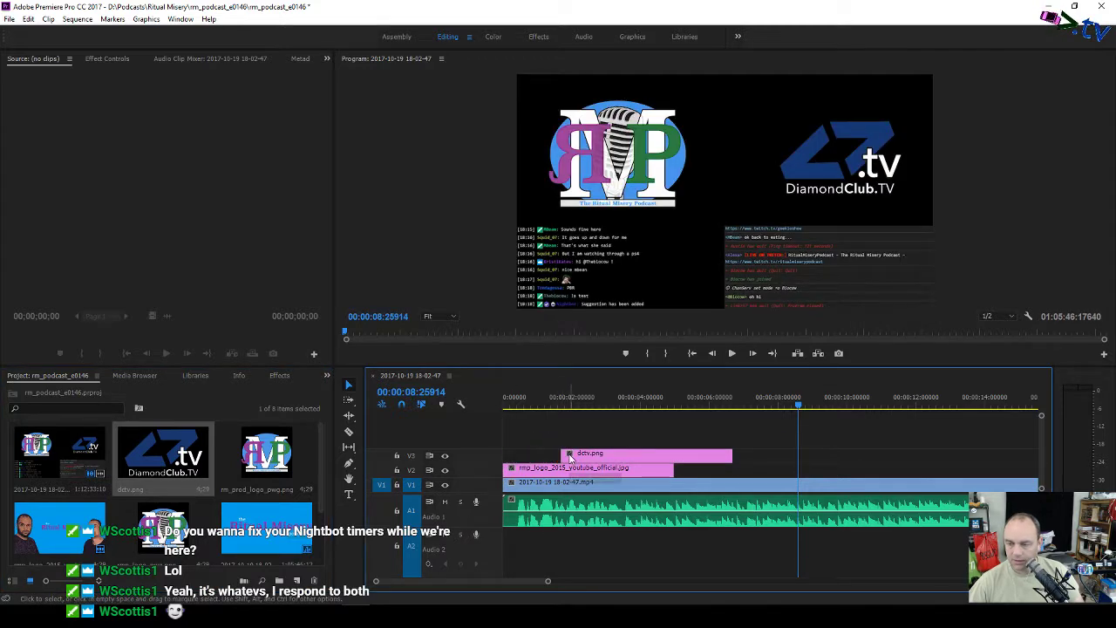
drag(798, 413, 863, 415)
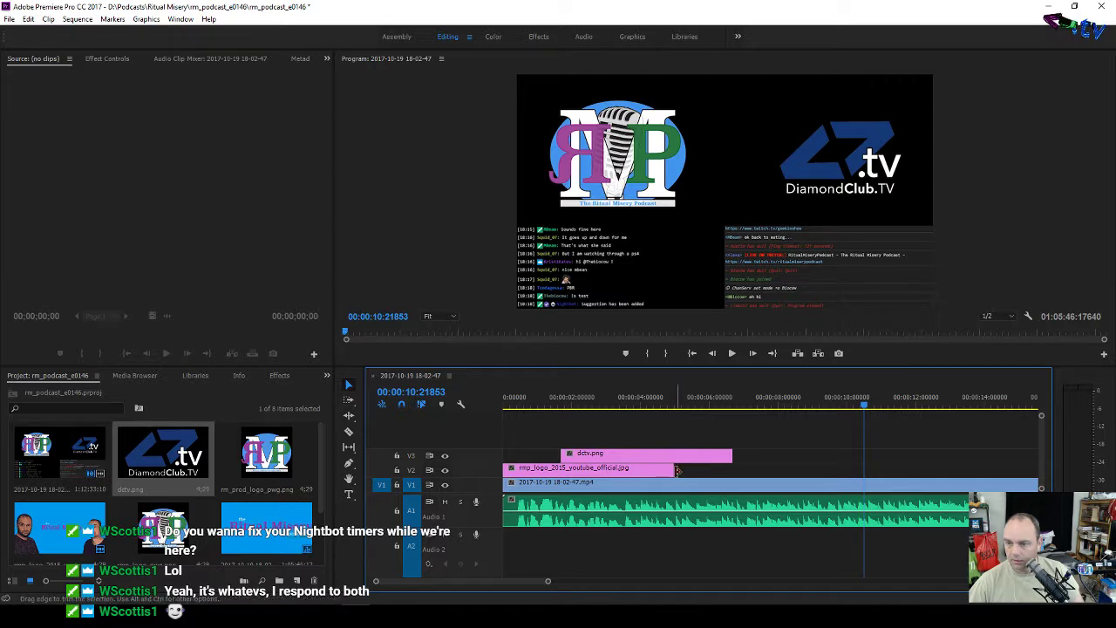
drag(670, 470, 622, 472)
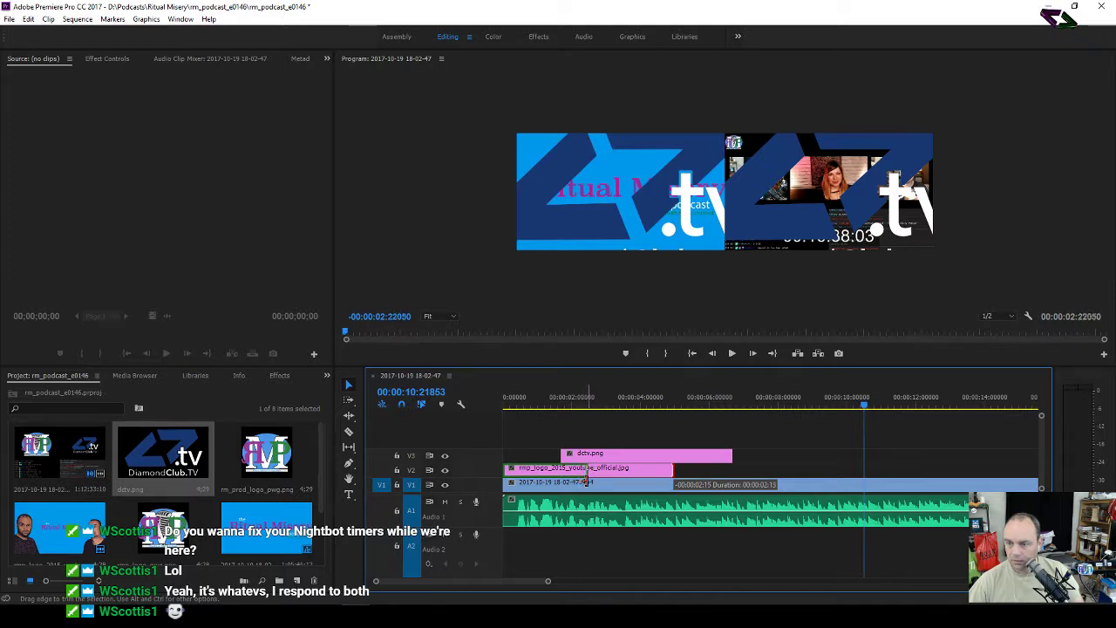
drag(589, 480, 619, 478)
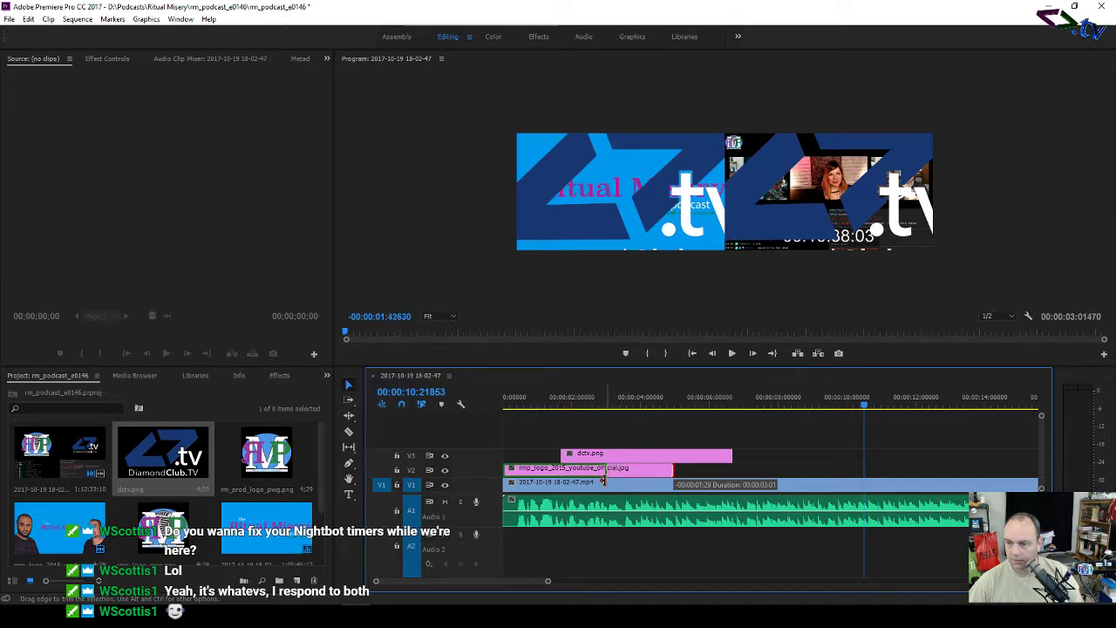
drag(602, 480, 658, 470)
click(622, 463)
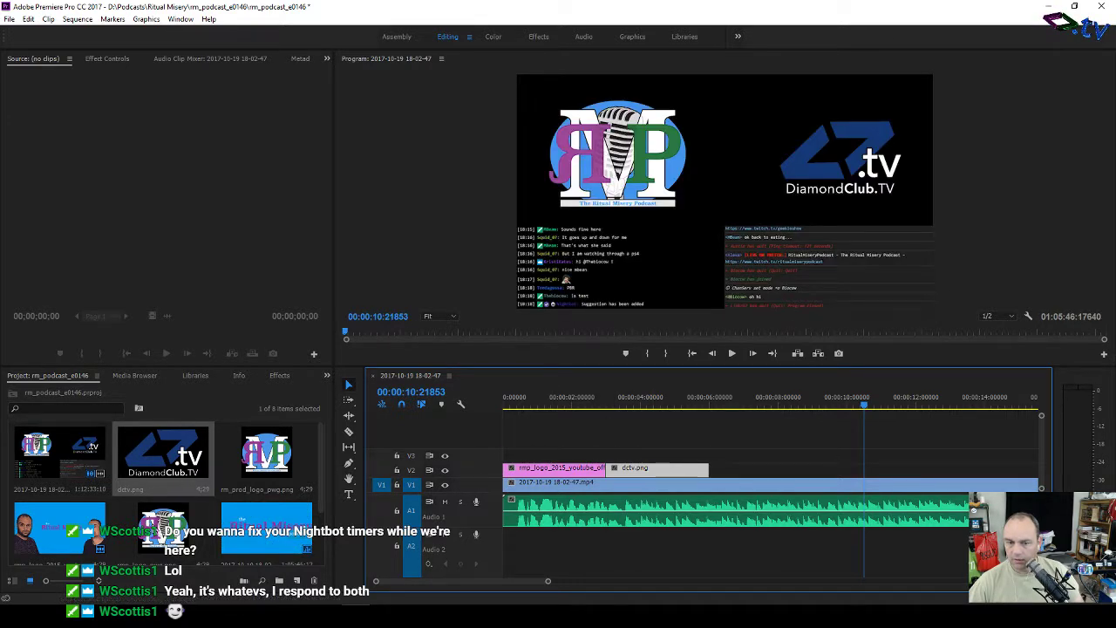
Step: Add and shorten rmp_logo_pwg.png and the rm_prod logo, slotting rm_prod into the gap
drag(159, 529, 501, 462)
drag(678, 454, 847, 473)
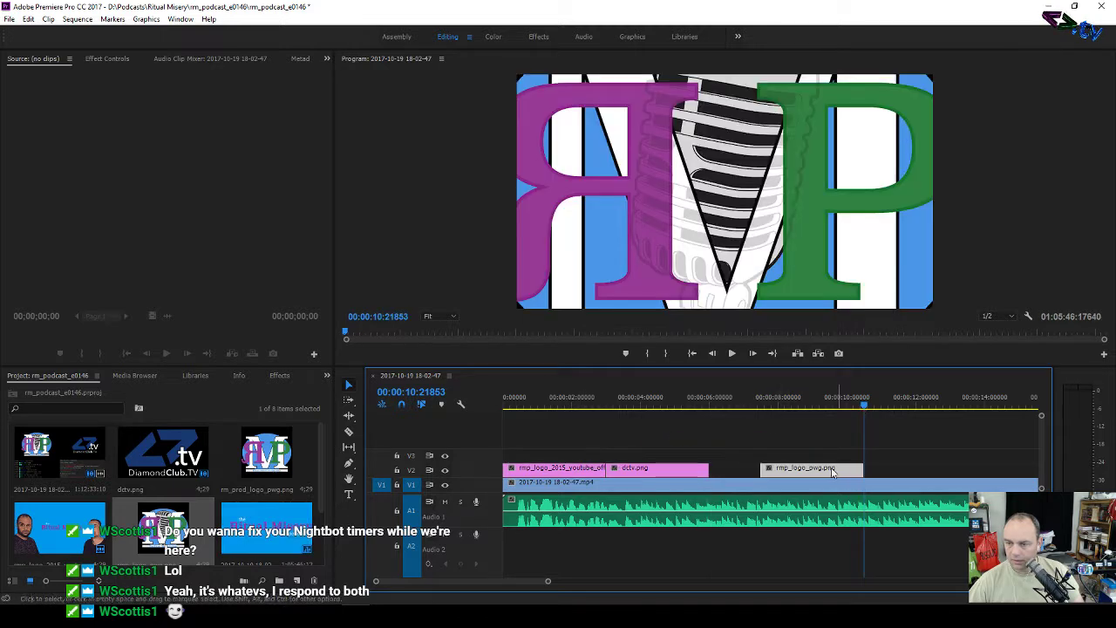
drag(266, 456, 521, 454)
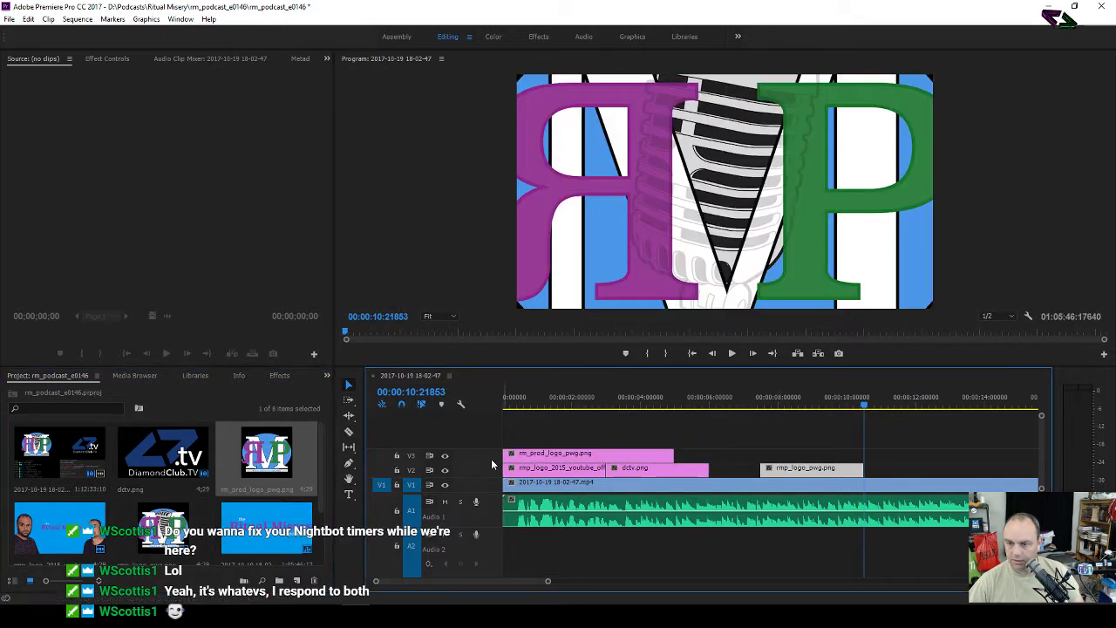
mouse_move(671, 455)
mouse_down()
mouse_move(611, 456)
mouse_move(806, 456)
mouse_move(760, 455)
mouse_move(729, 472)
mouse_up()
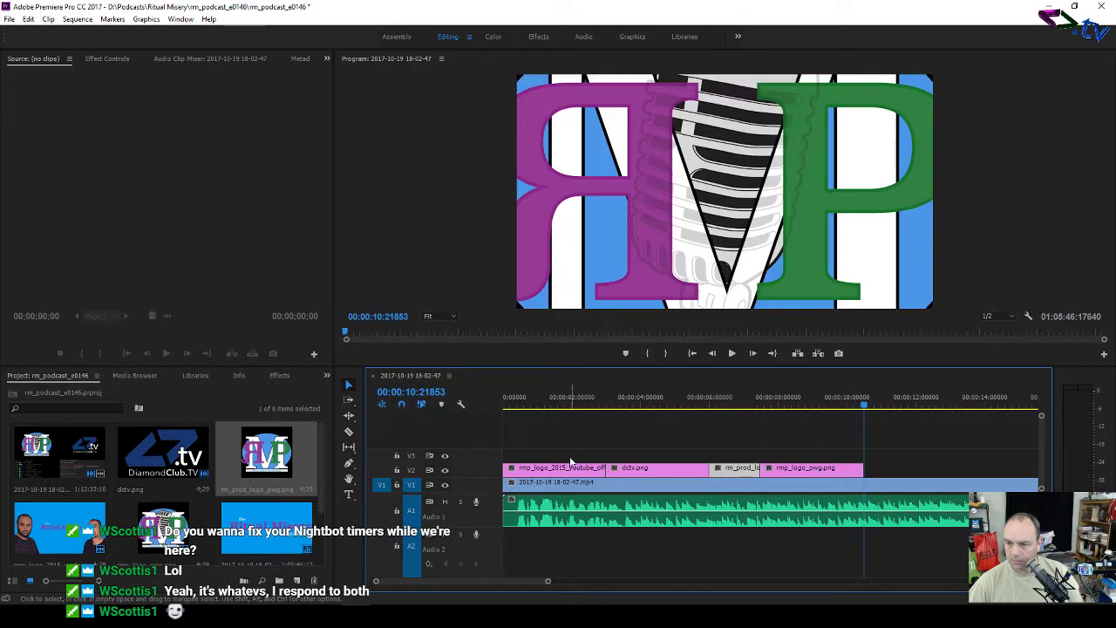
drag(570, 454, 803, 472)
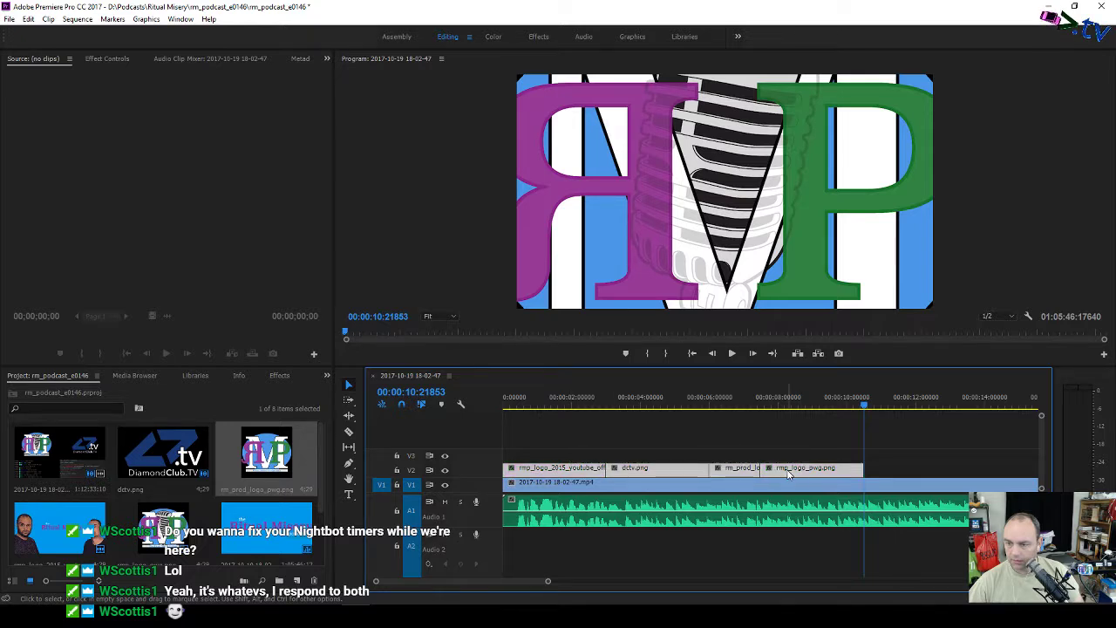
Step: Set the logo stills to frame size and move all four ahead of the recording
right_click(789, 473)
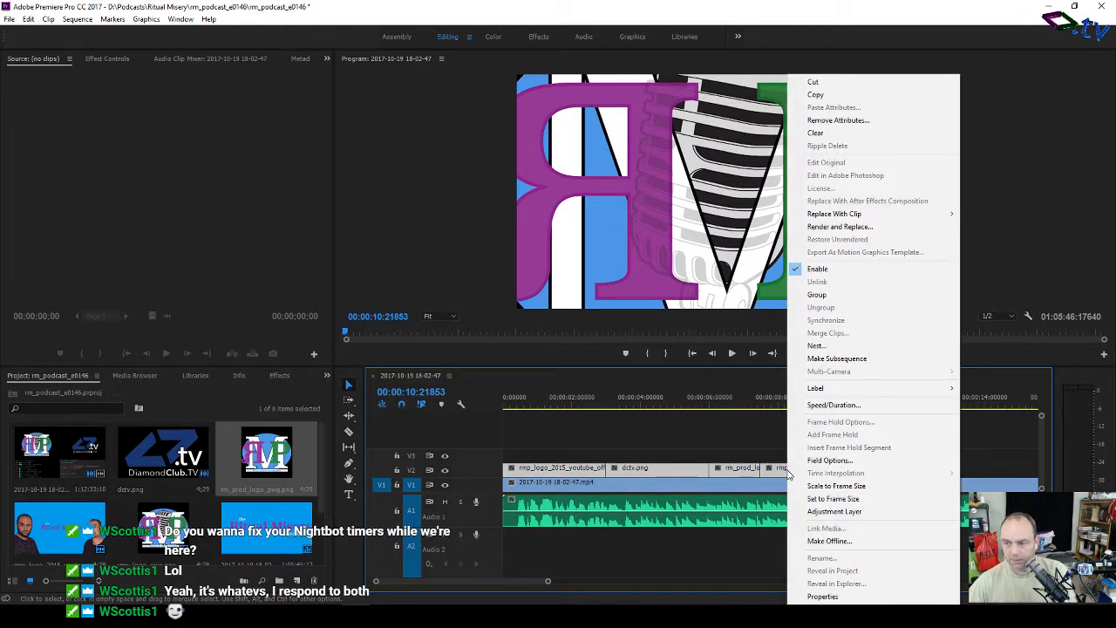
click(824, 499)
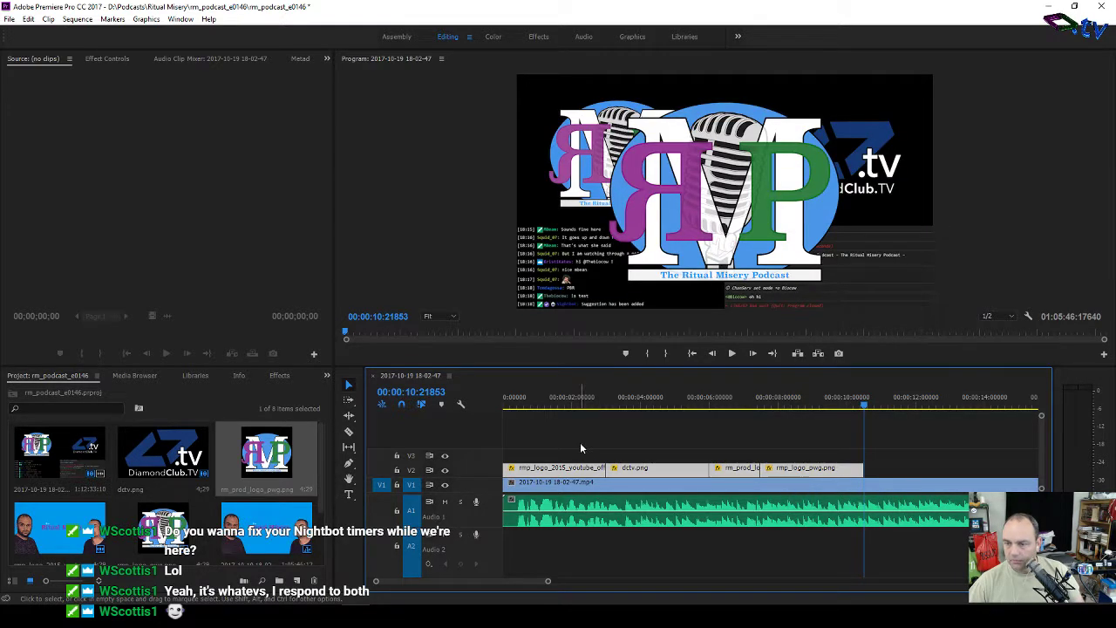
drag(573, 458, 803, 484)
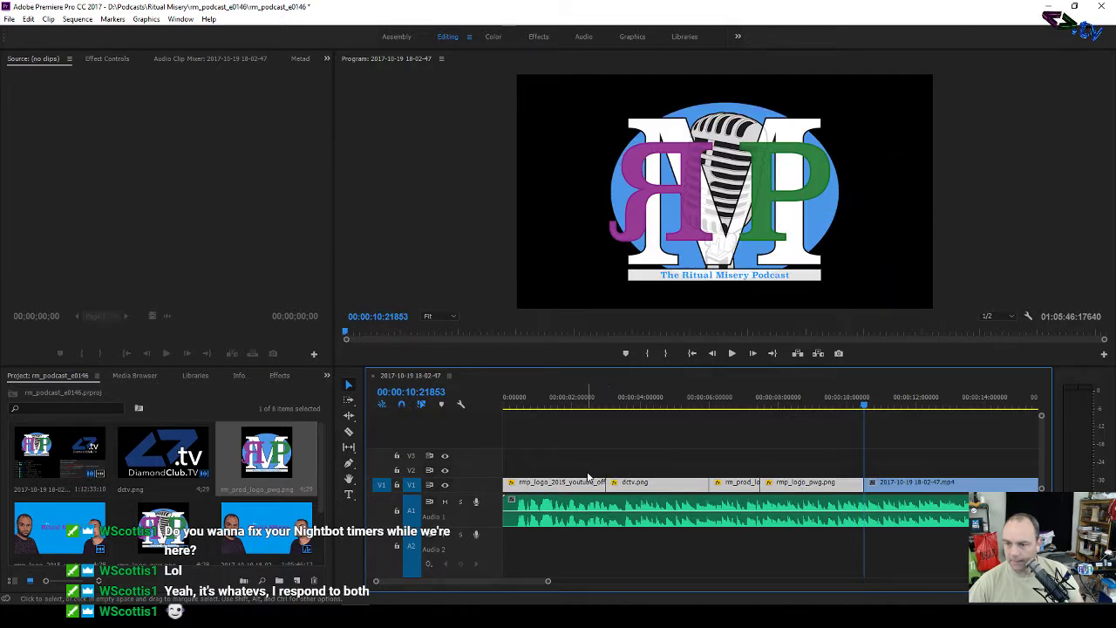
drag(587, 472, 872, 484)
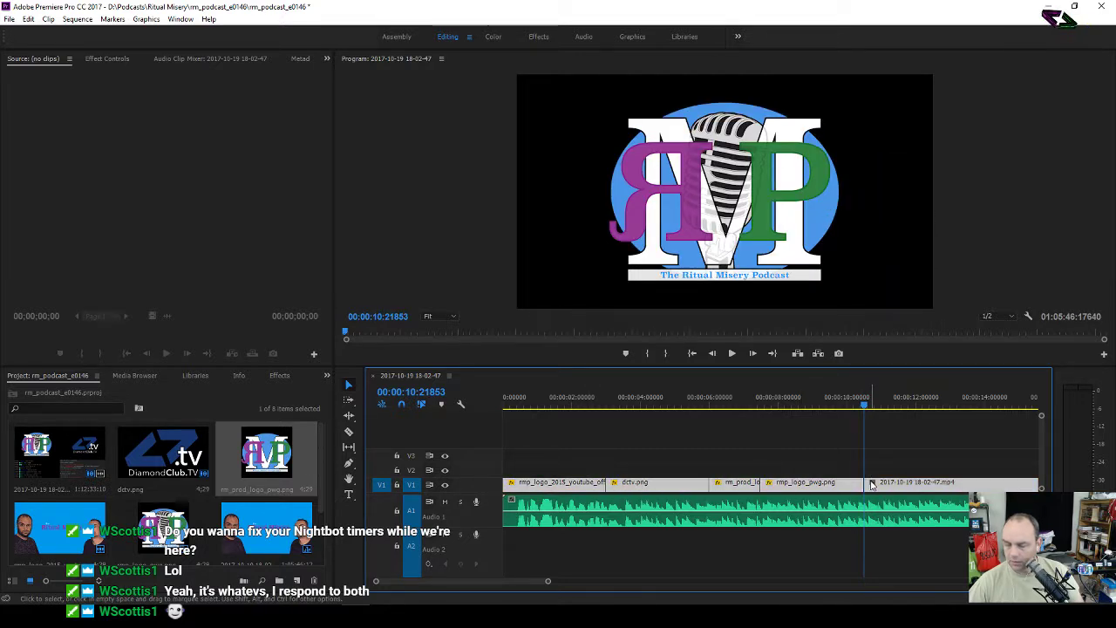
Step: Add cross dissolves between all V1 clips, delete the one at the start, and preview them
key(ctrl+shift+d)
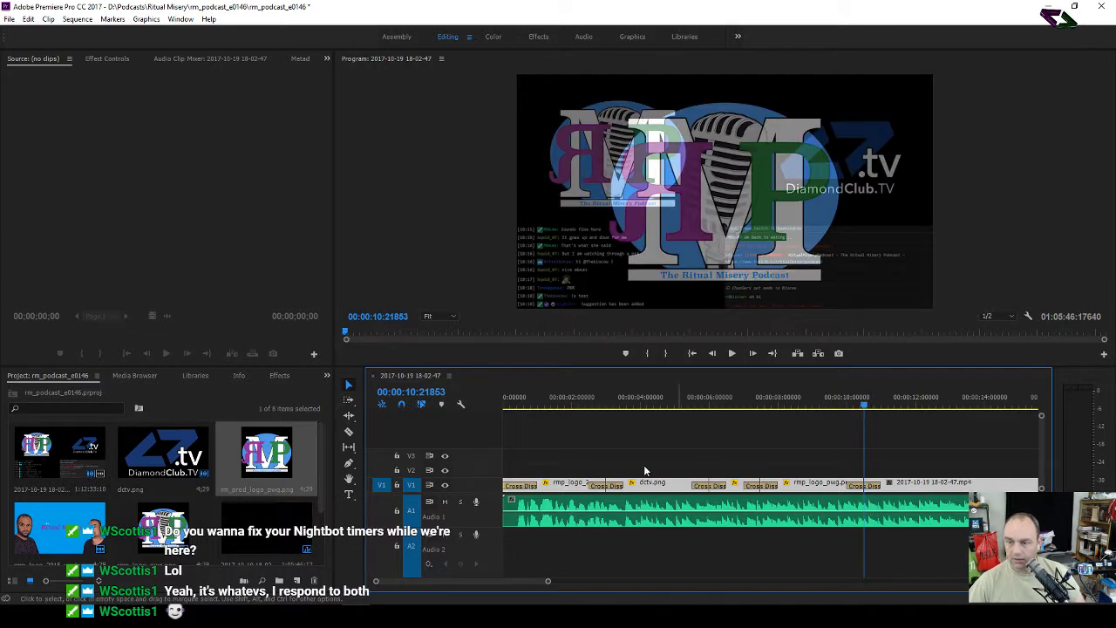
click(522, 484)
key(Delete)
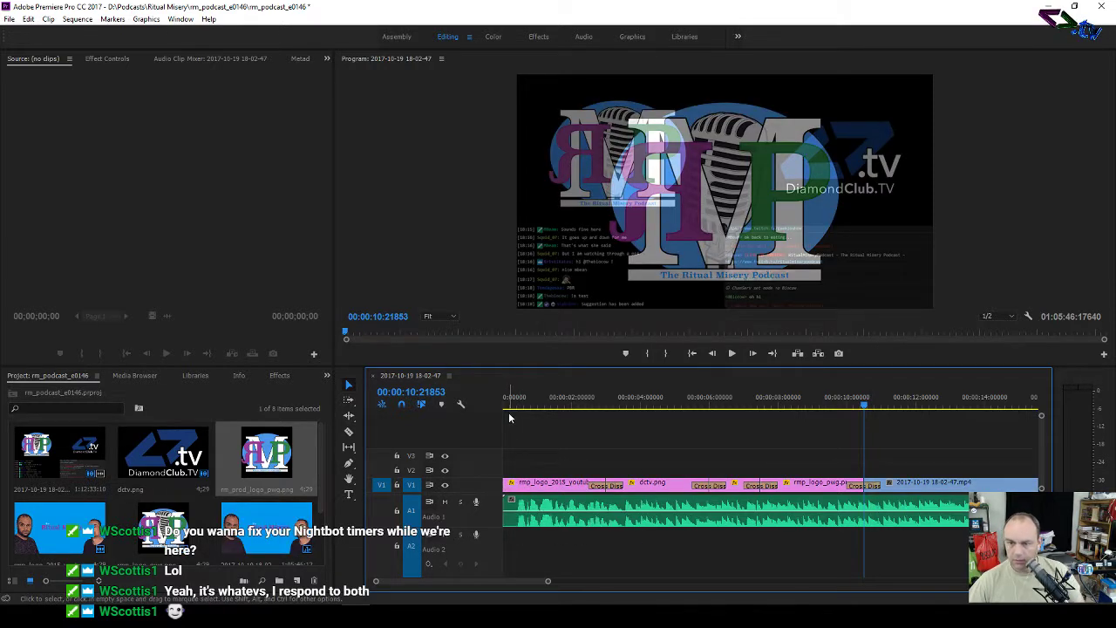
drag(510, 419, 905, 423)
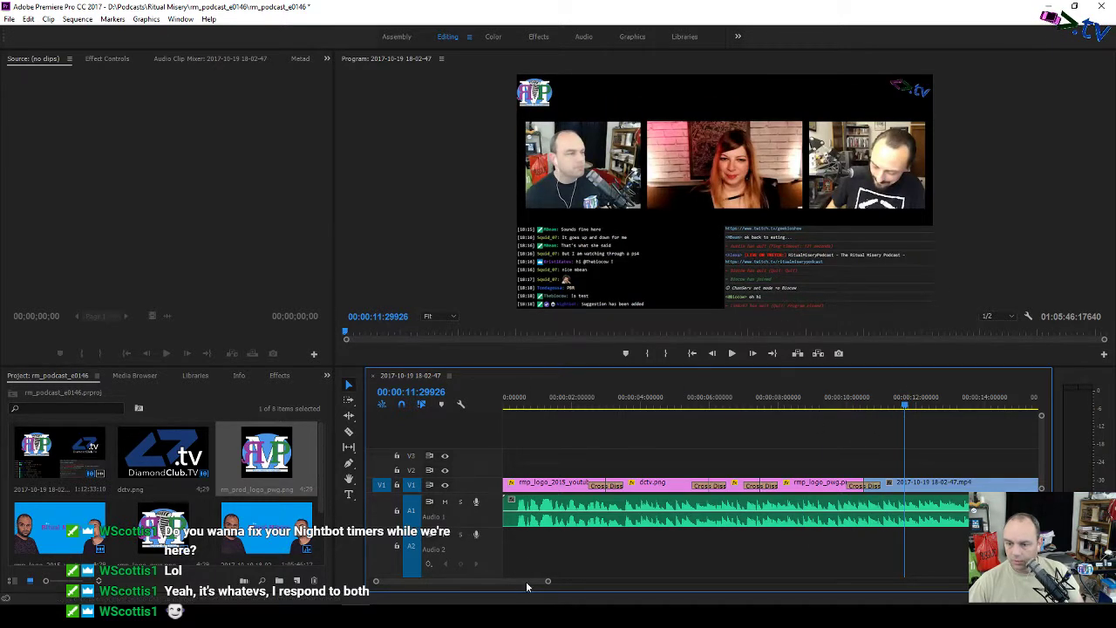
drag(526, 579, 947, 574)
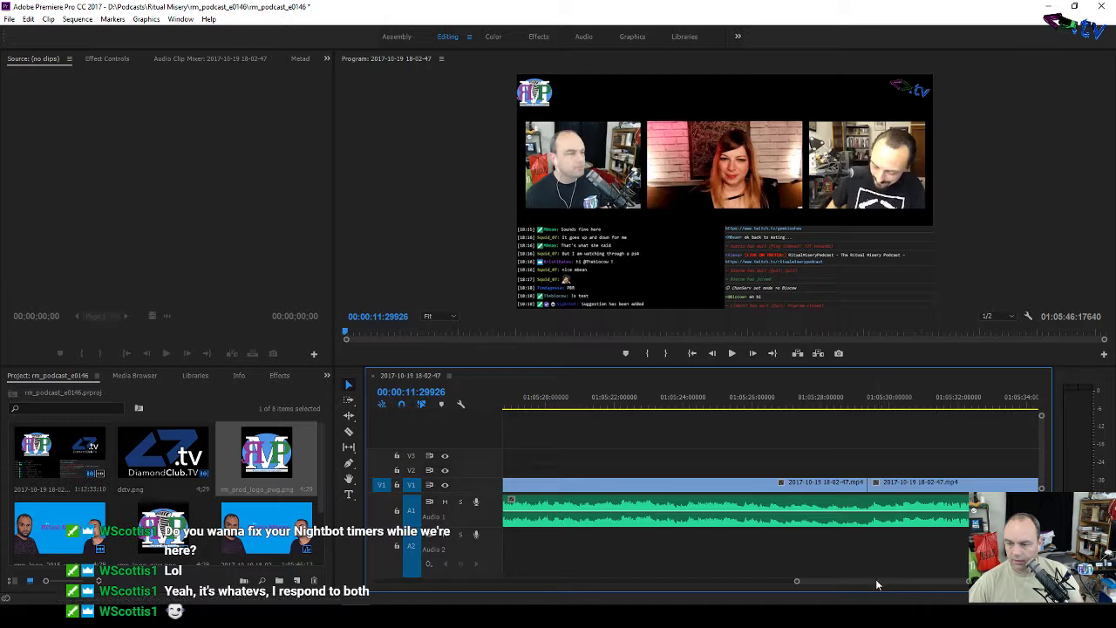
drag(876, 579, 874, 582)
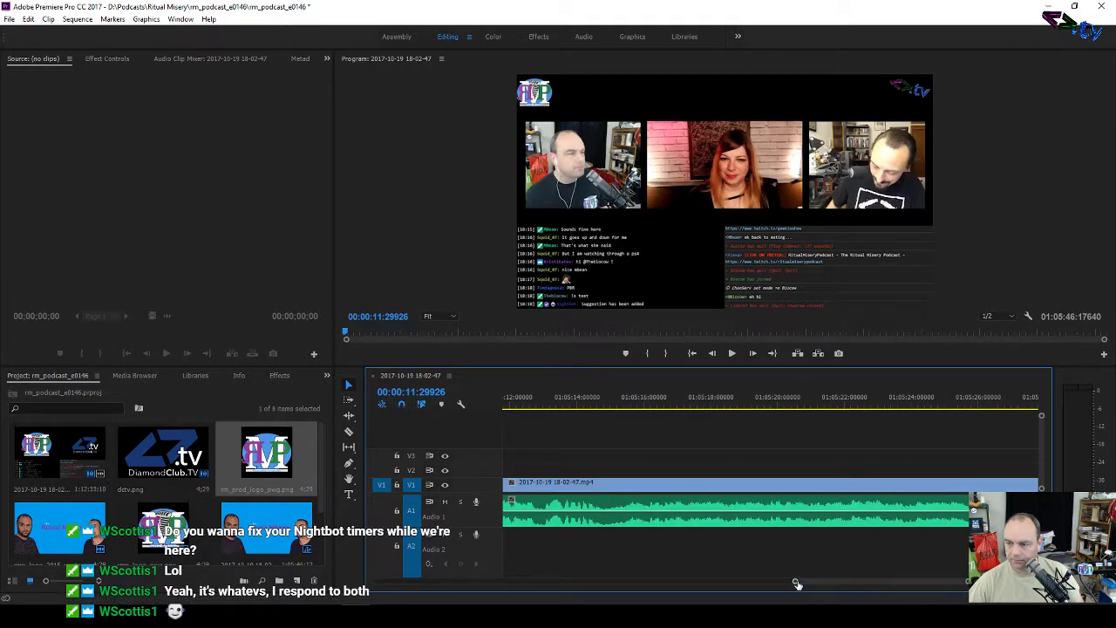
mouse_move(797, 584)
mouse_down()
mouse_move(679, 596)
mouse_move(376, 582)
mouse_up()
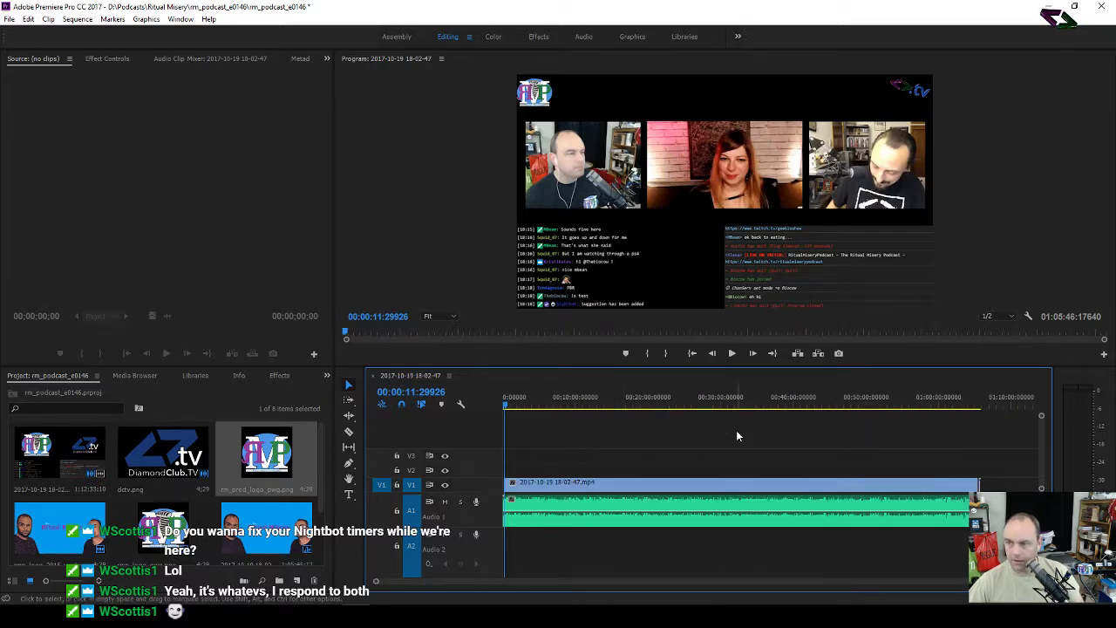
Step: Open Export Settings and choose the Match Source - Medium bitrate preset
click(8, 20)
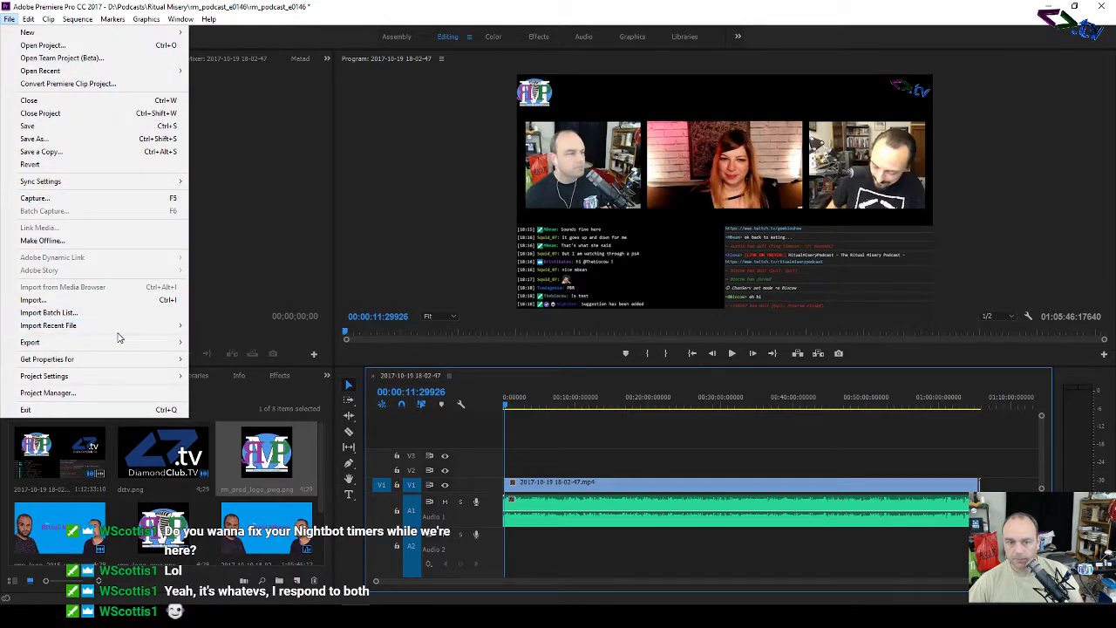
mouse_move(128, 342)
click(235, 346)
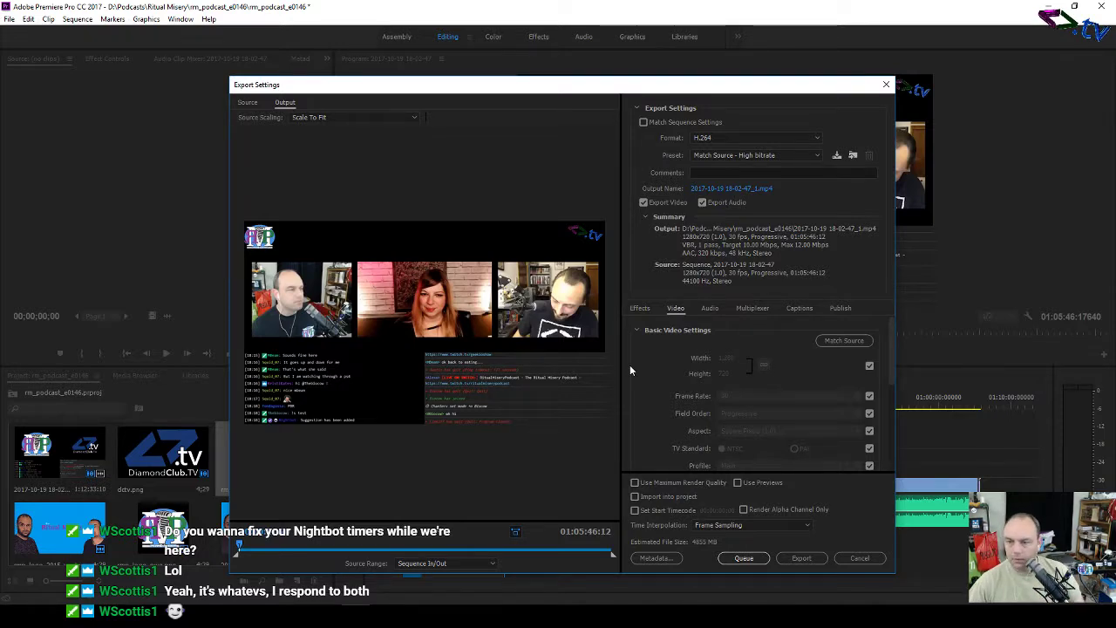
click(795, 159)
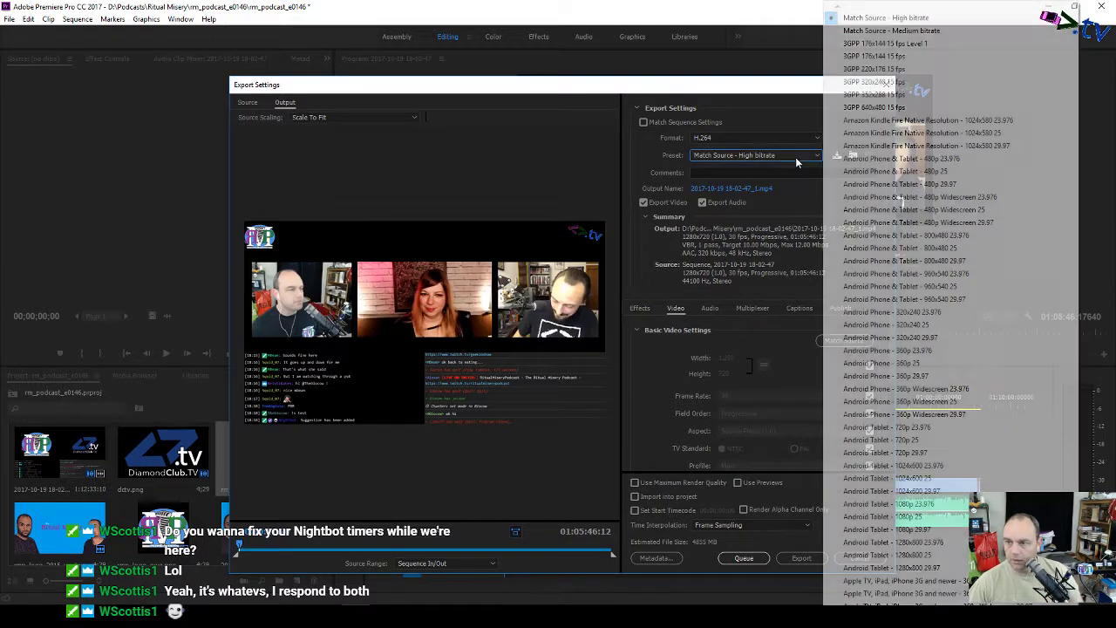
click(869, 31)
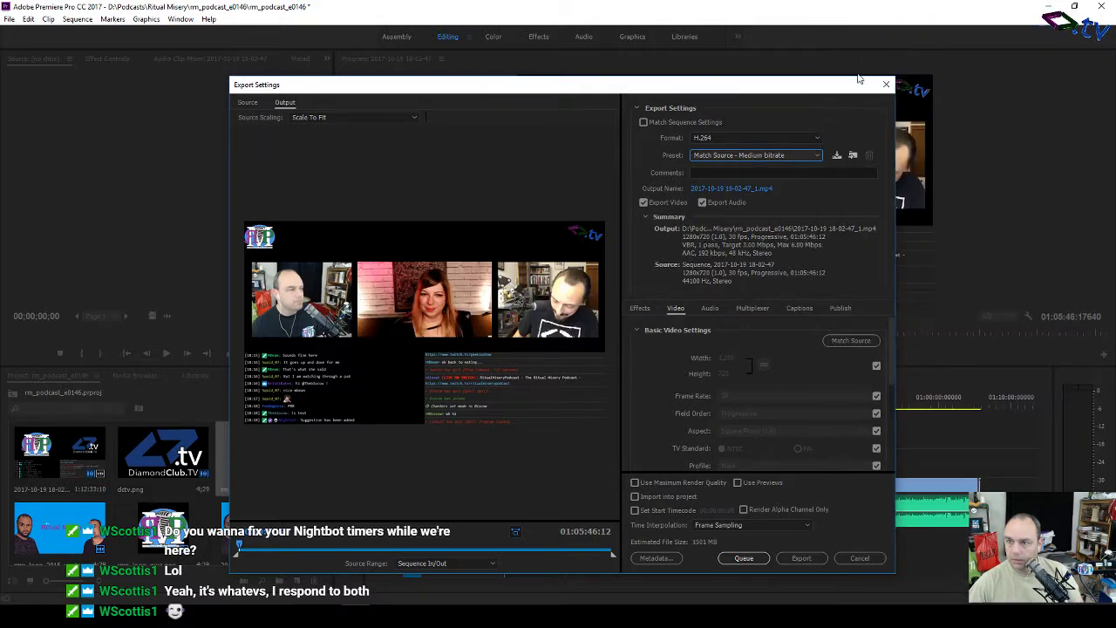
Step: Name the output rm_podcast_e0146yt.mp4 and queue the export in Media Encoder
click(747, 190)
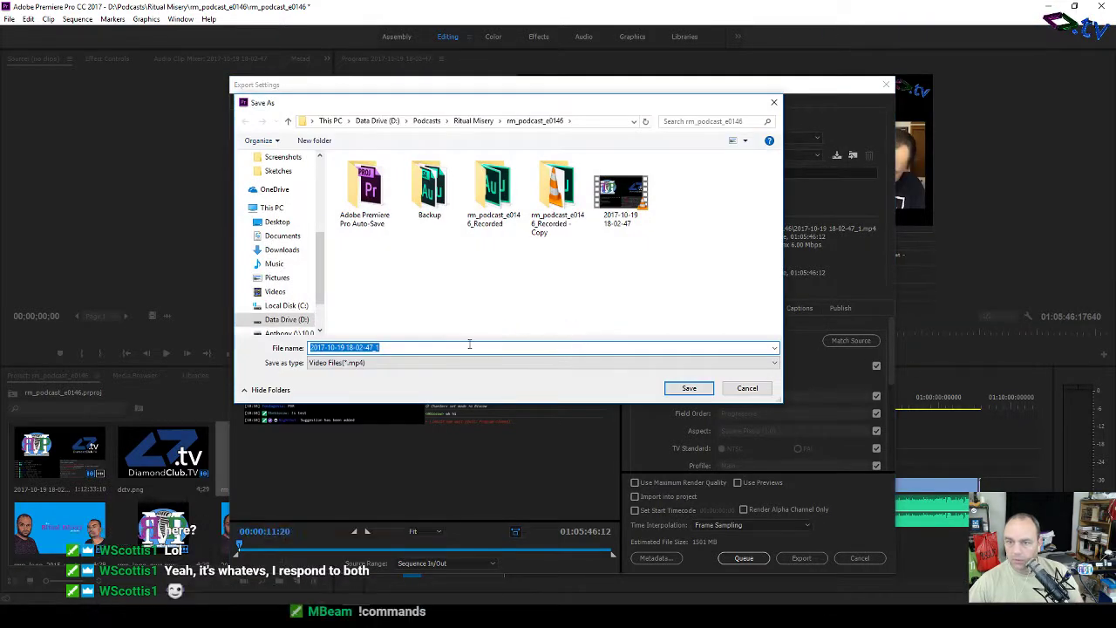
text(rm_)
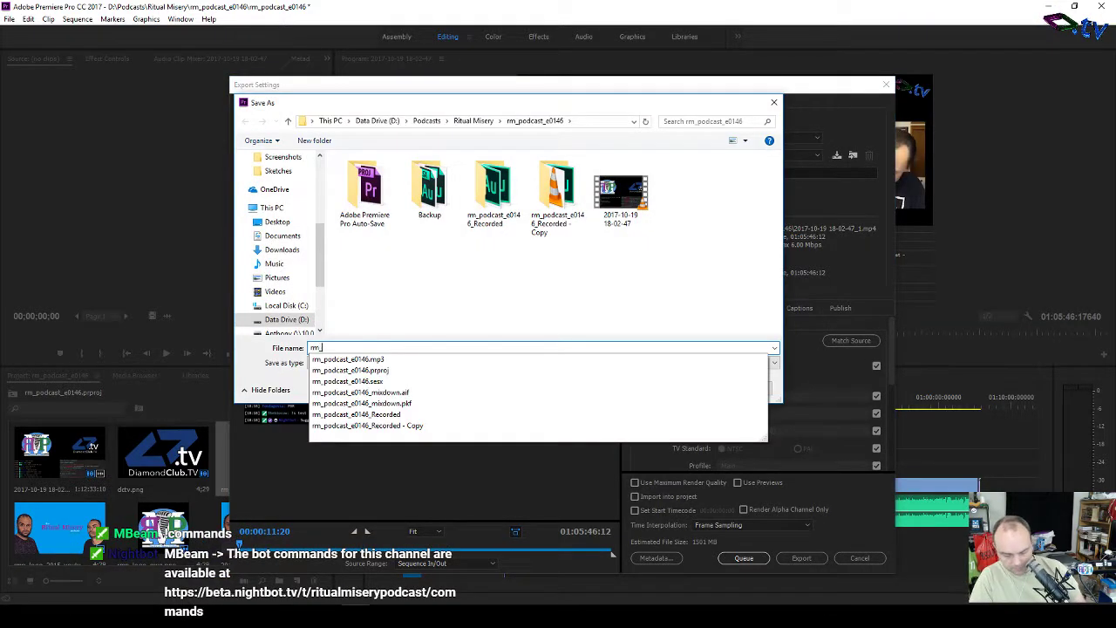
text(podcast_)
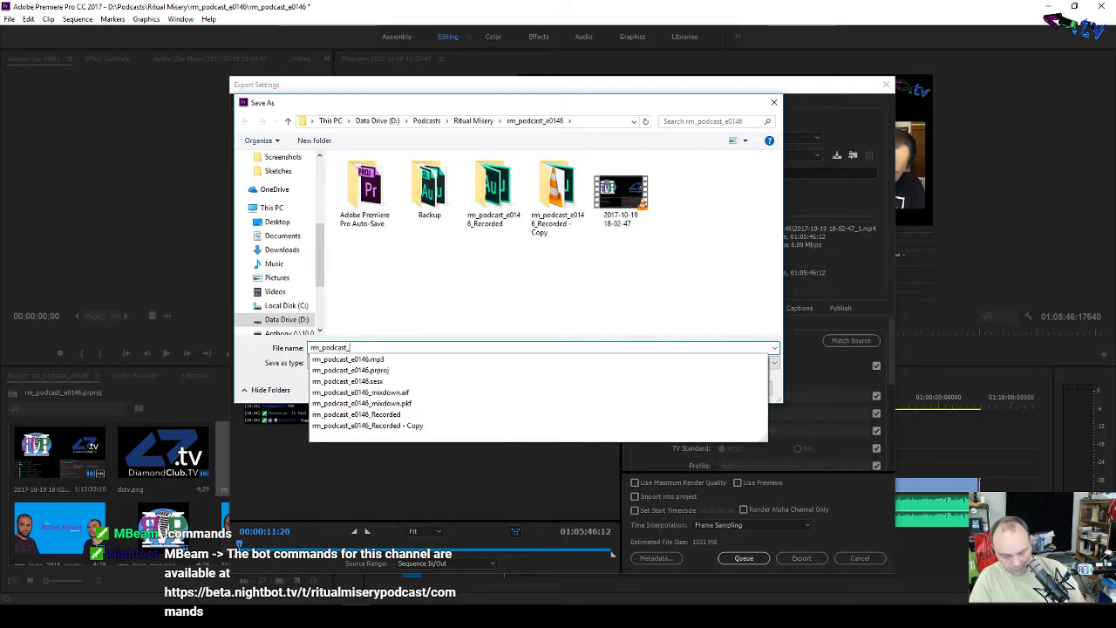
text(e01)
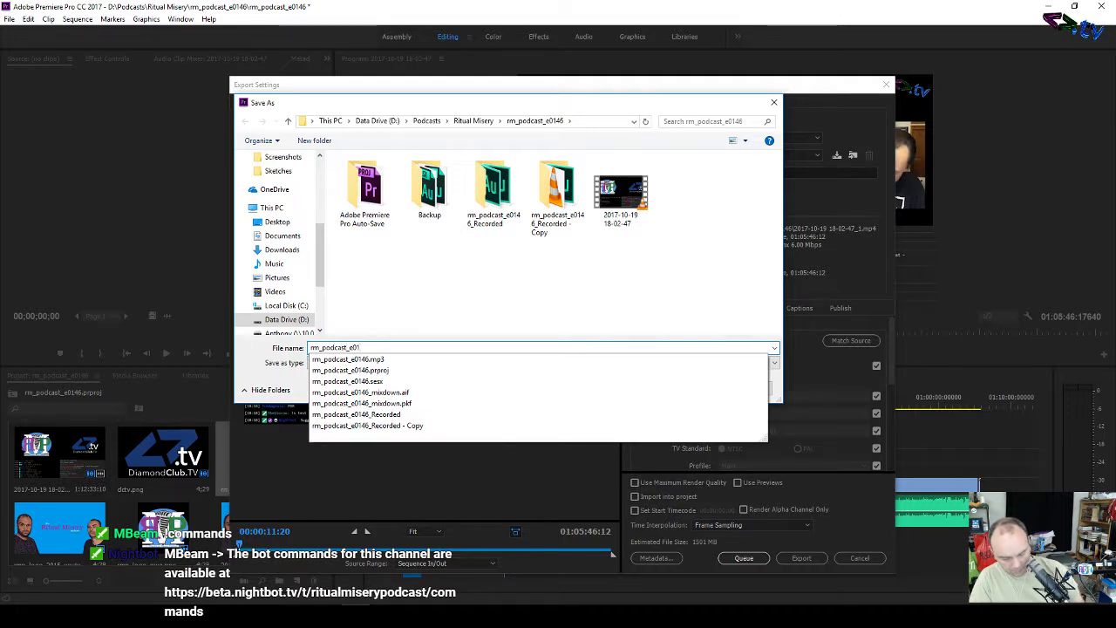
text(5)
key(BackSpace)
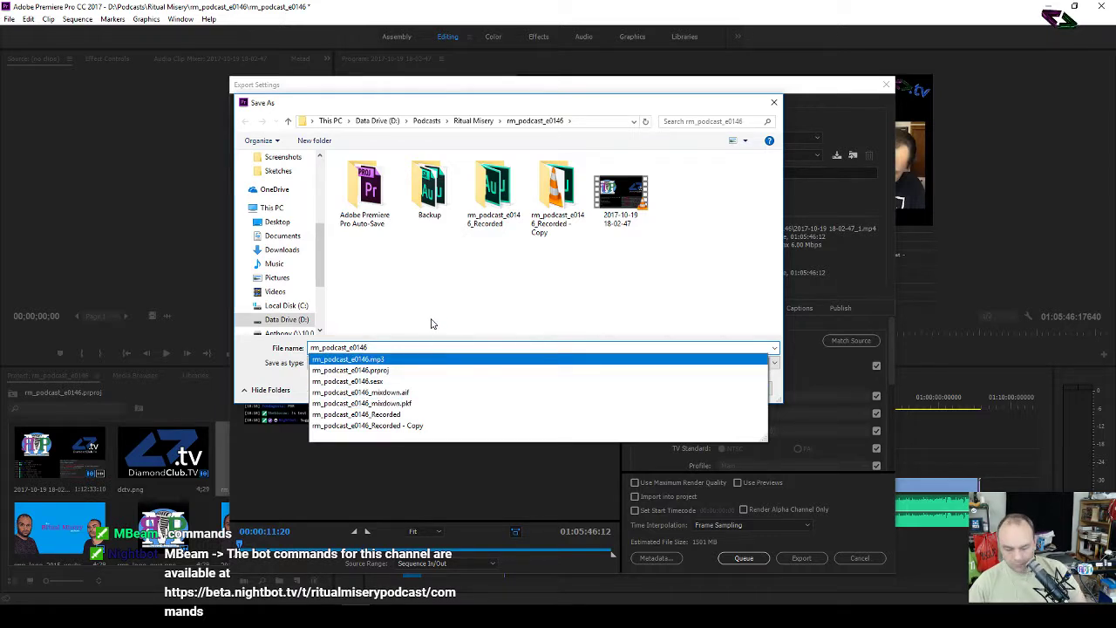
text(46yt)
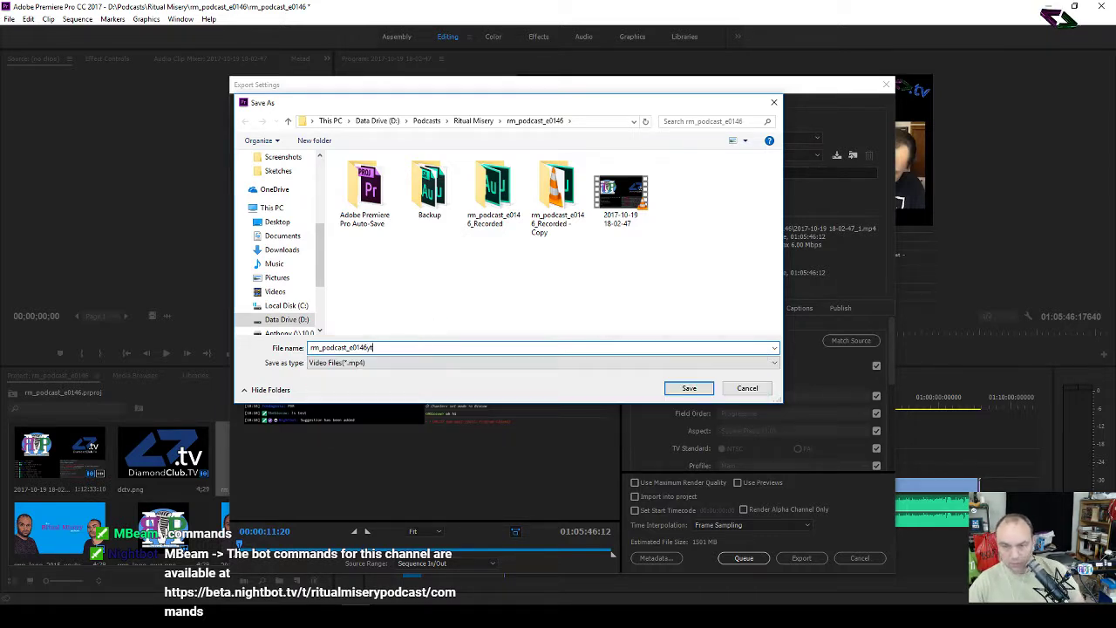
click(689, 388)
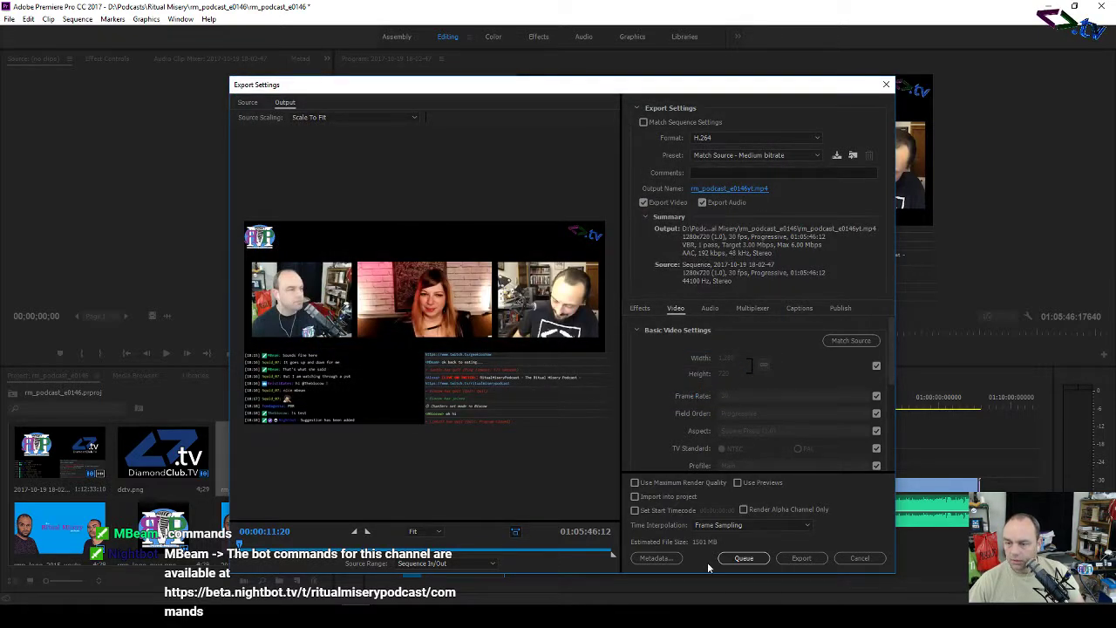
click(742, 559)
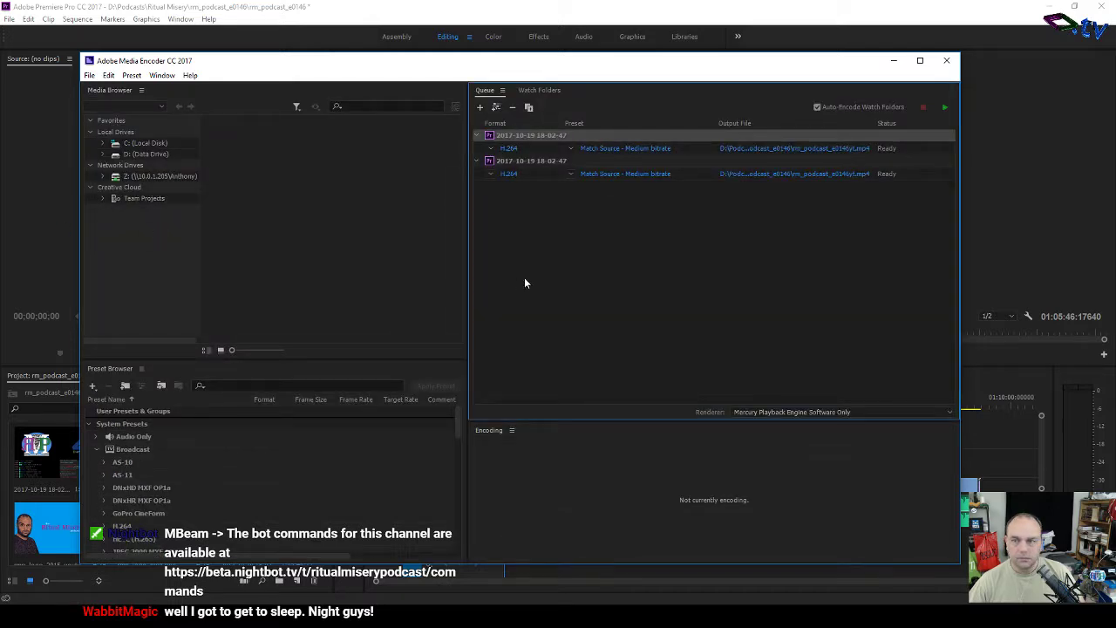
Step: Remove both queued H.264 jobs from Media Encoder, confirming each, then return to Premiere Pro
click(699, 151)
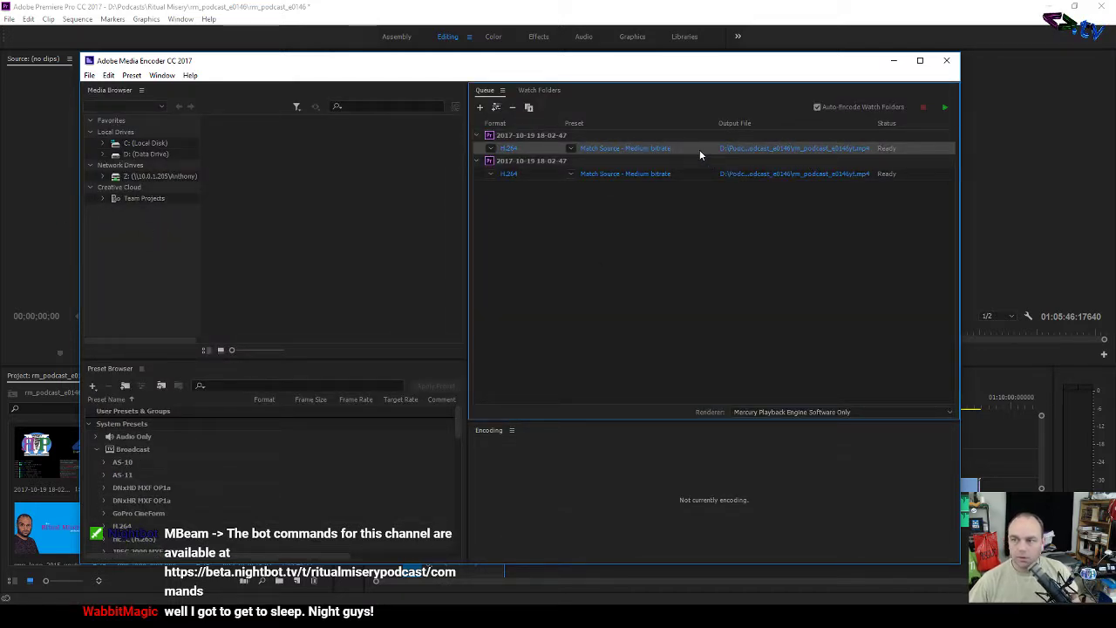
right_click(699, 151)
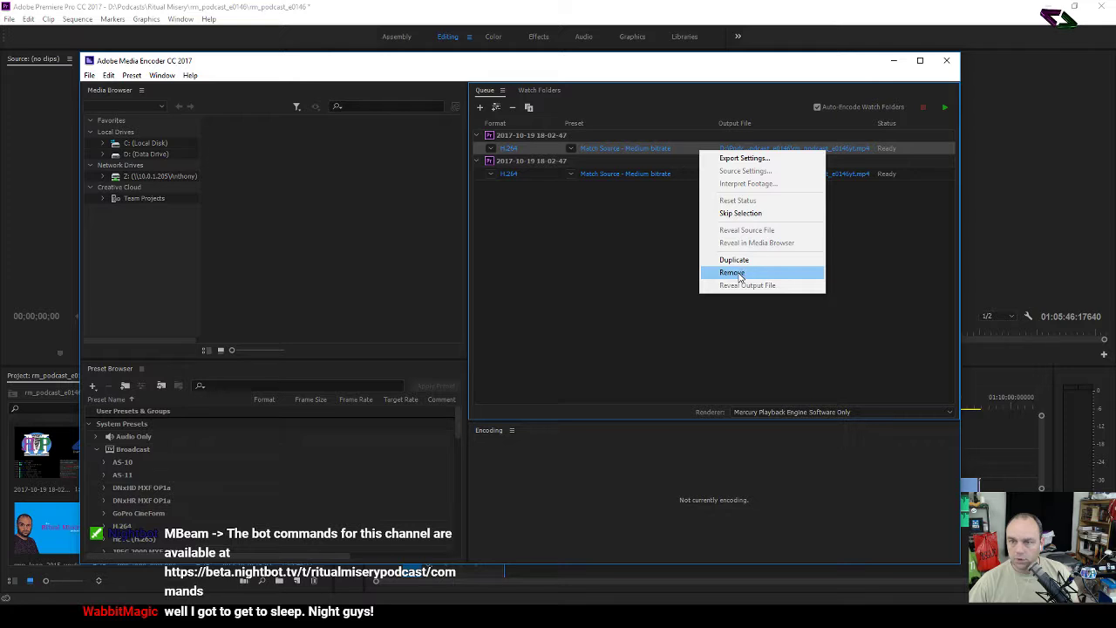
click(732, 273)
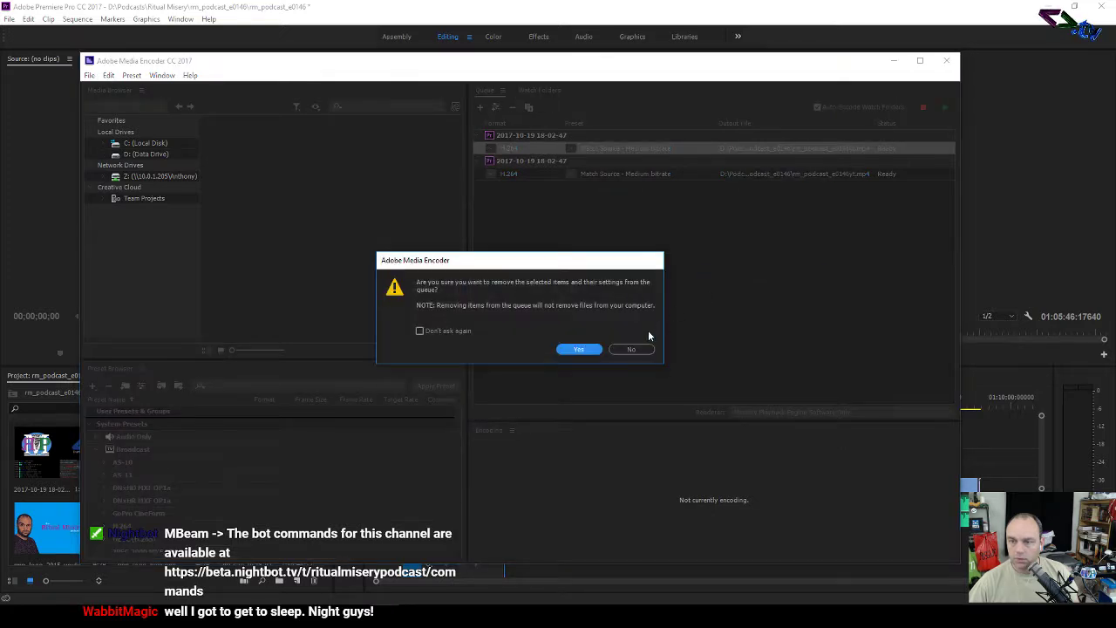
click(576, 350)
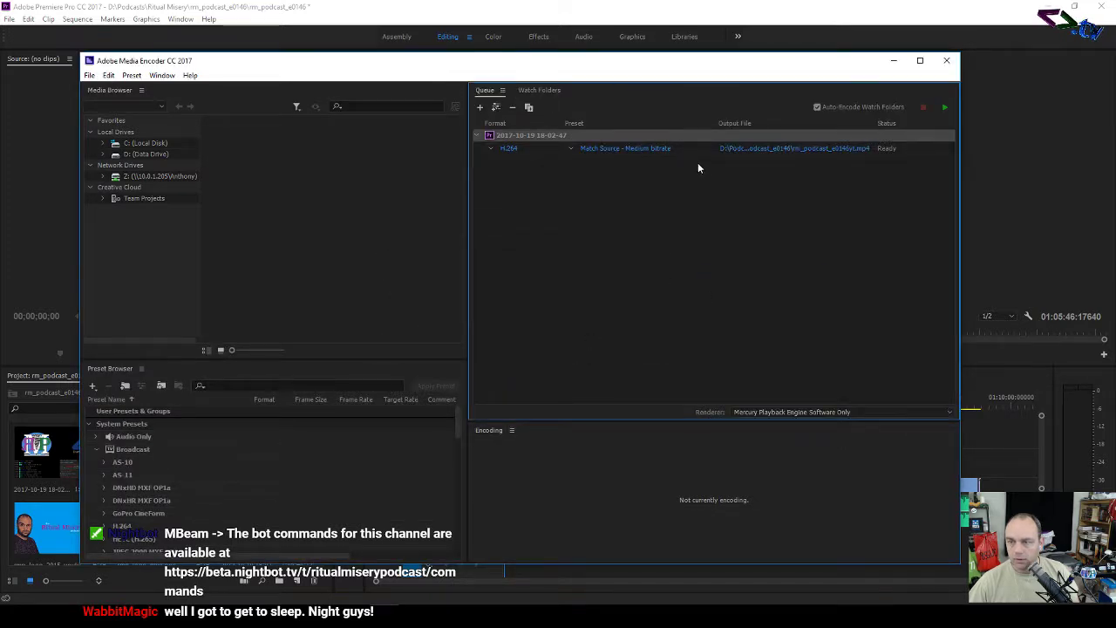
click(696, 150)
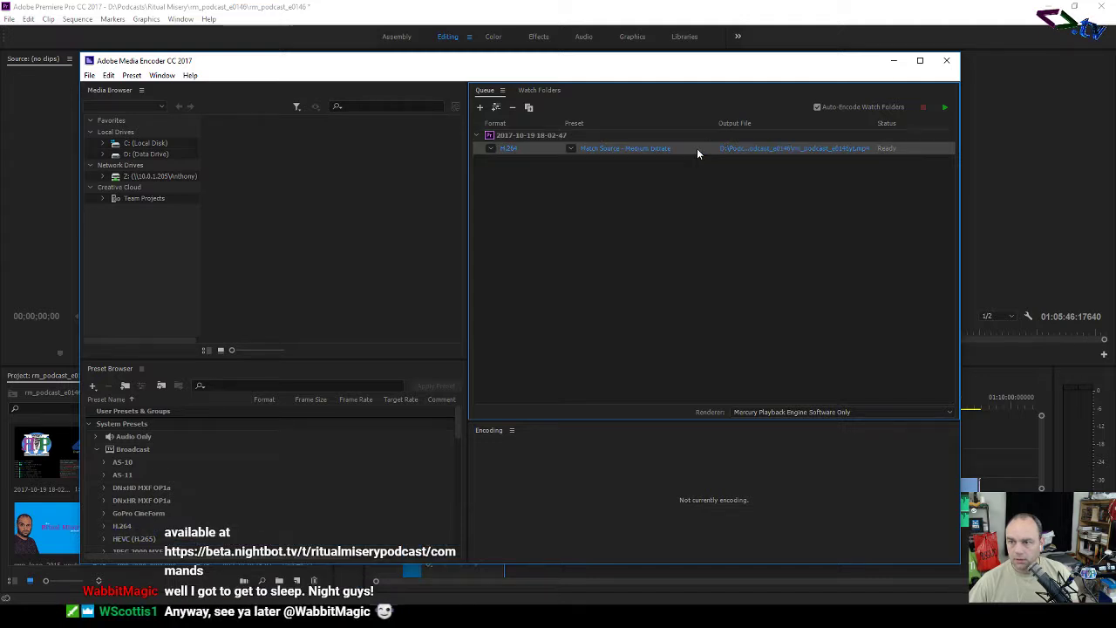
right_click(697, 148)
click(735, 270)
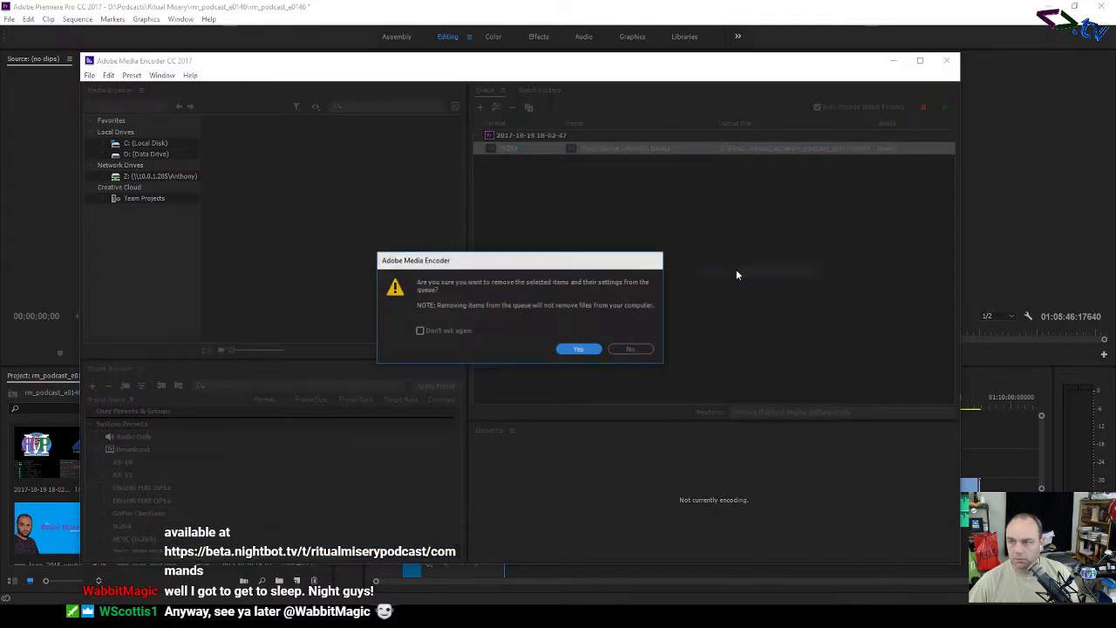
click(582, 350)
click(977, 241)
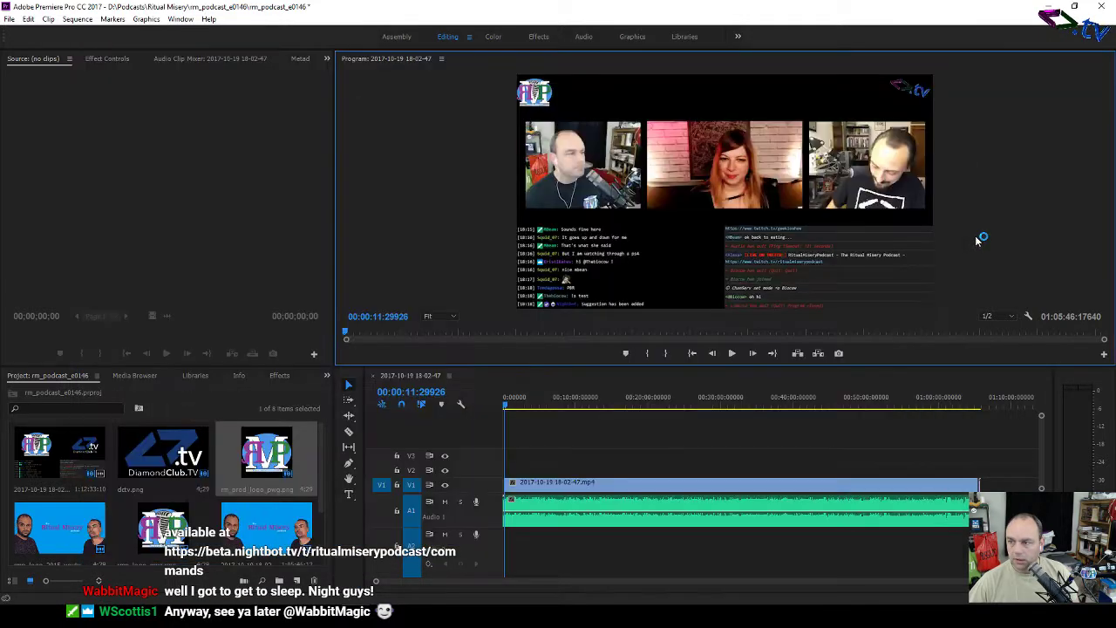
Step: Export the sequence as rm_podcast_e0146yt and add it to the Media Encoder queue
click(7, 19)
mouse_move(140, 342)
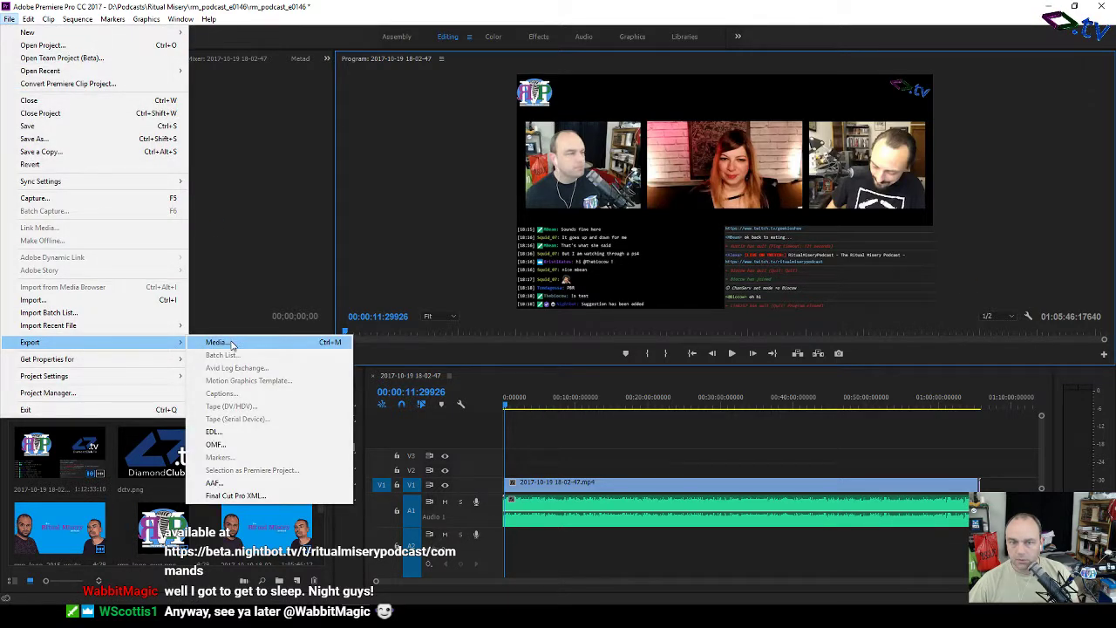
click(216, 342)
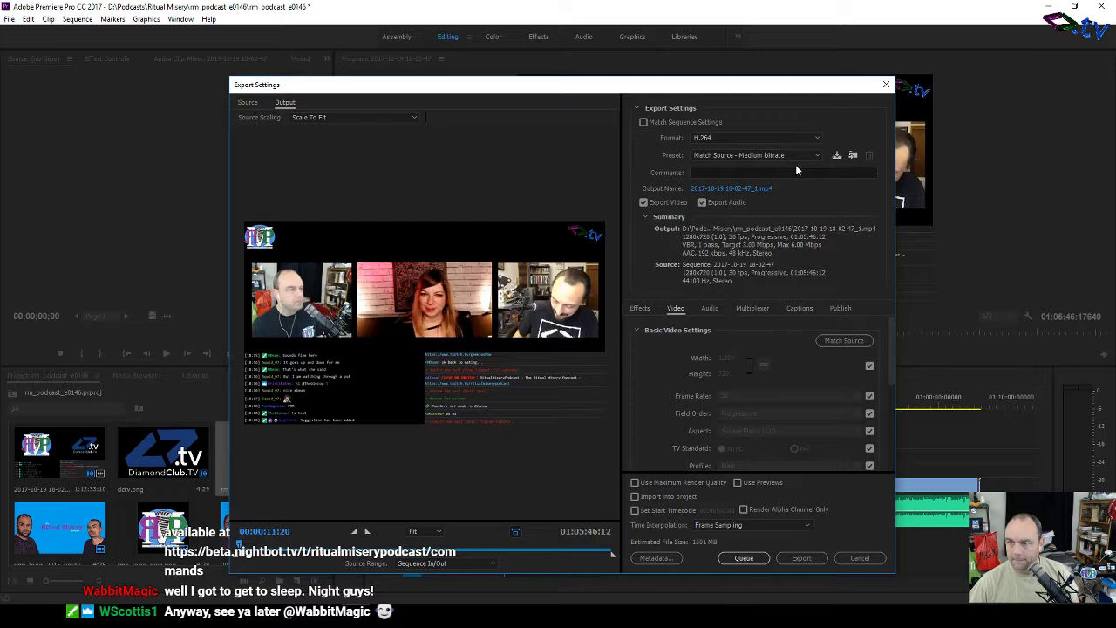
click(737, 188)
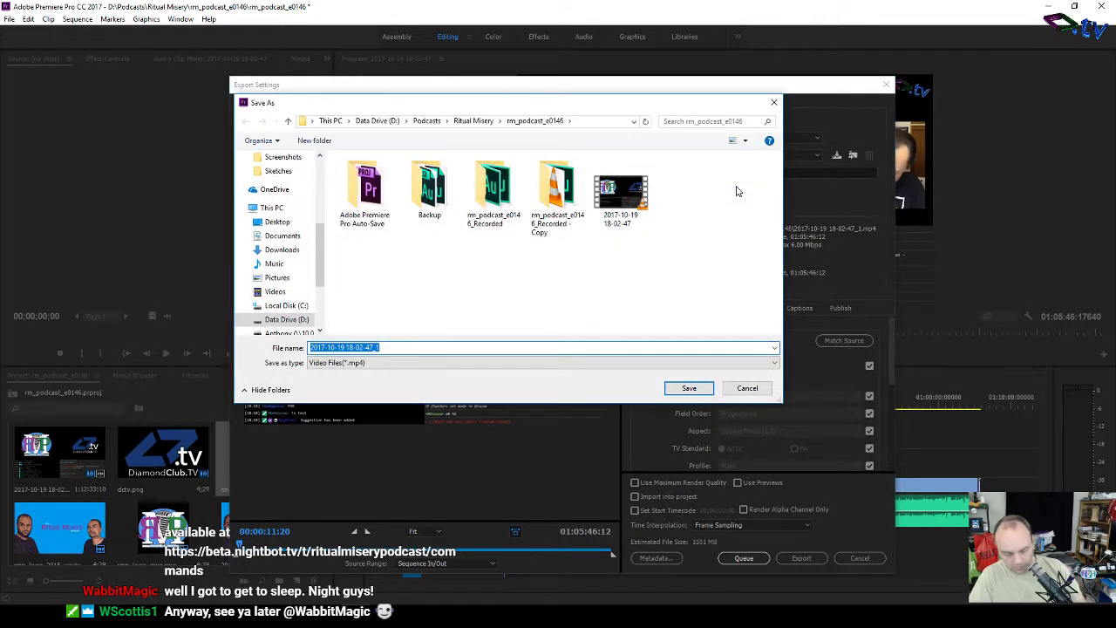
text(rm_podc)
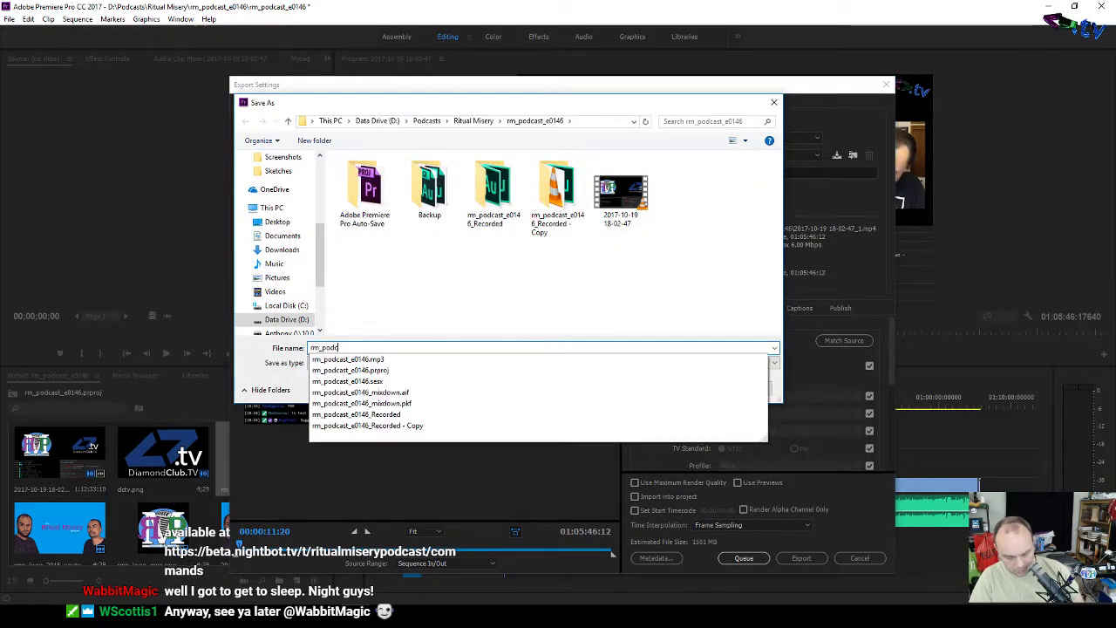
text(ast_e)
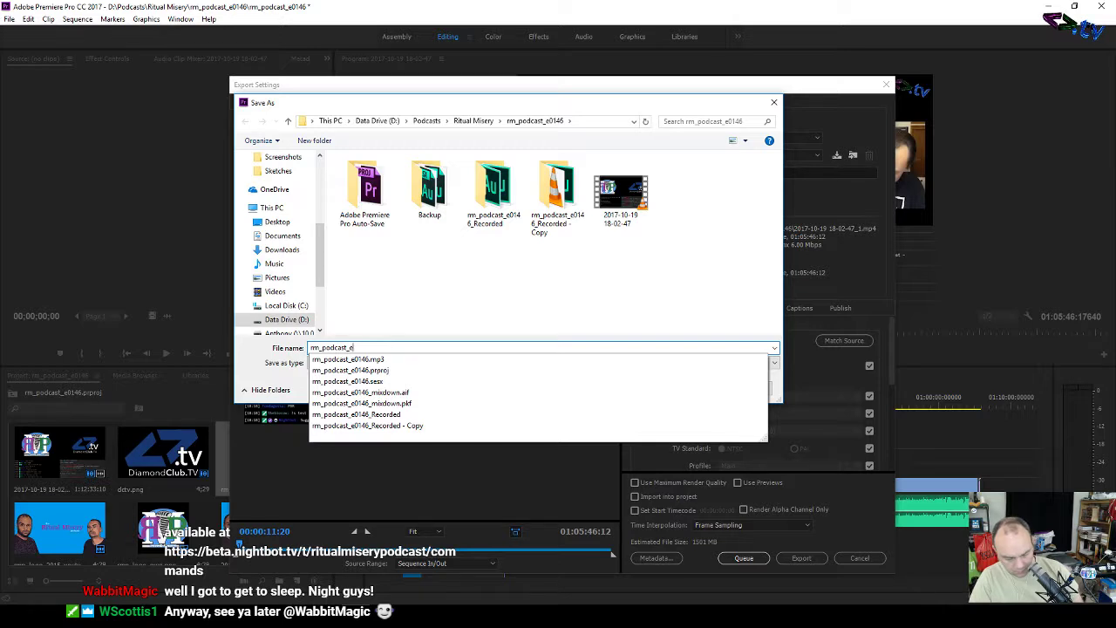
text(01)
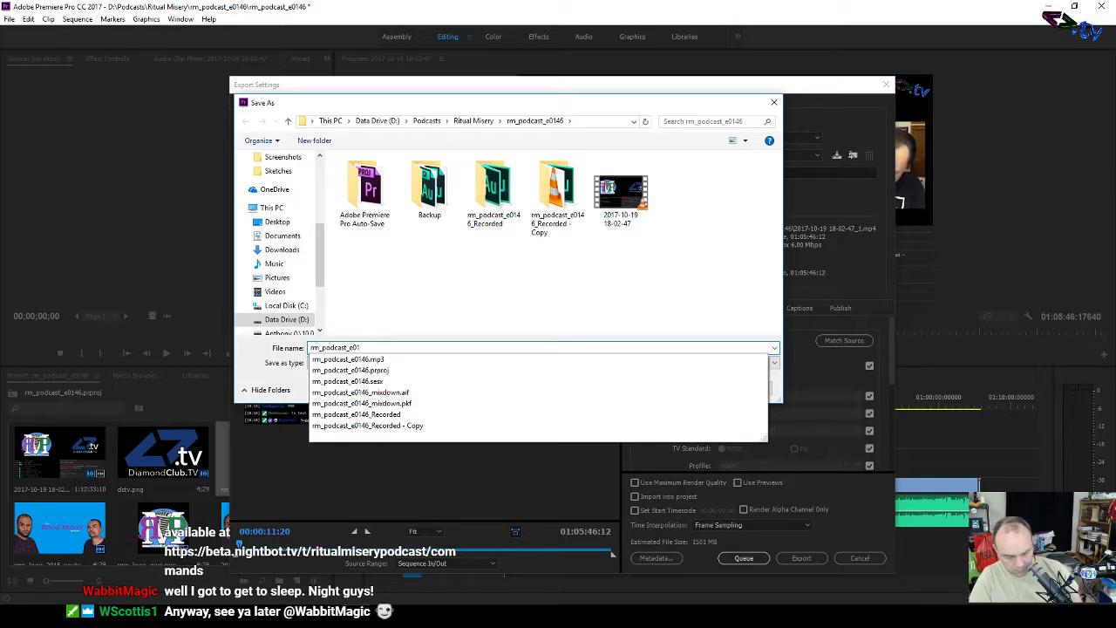
text(46yt)
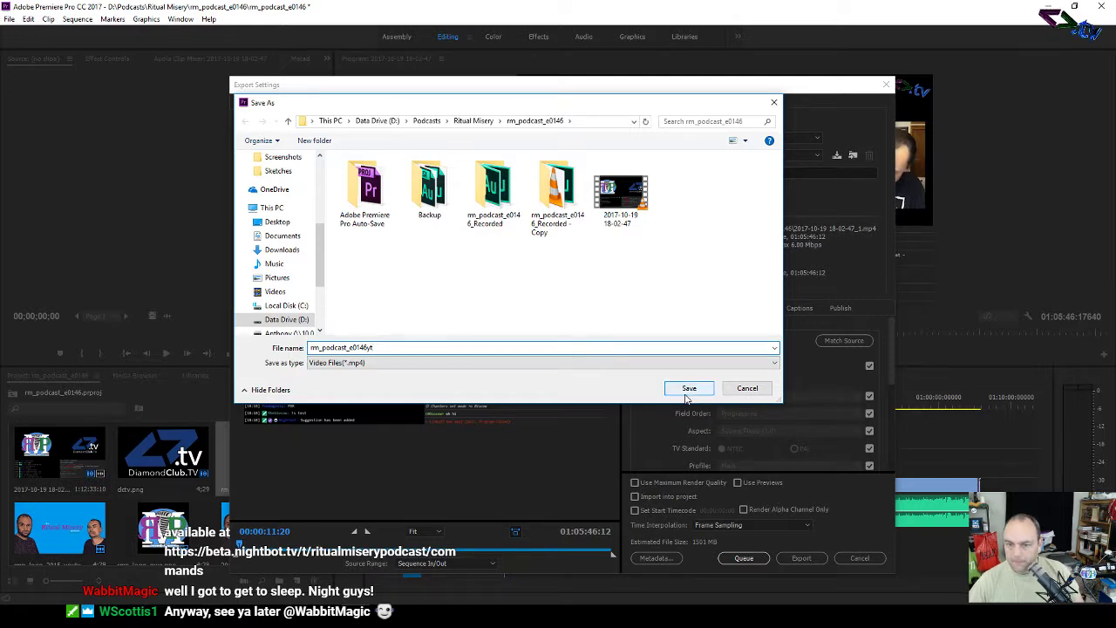
click(686, 389)
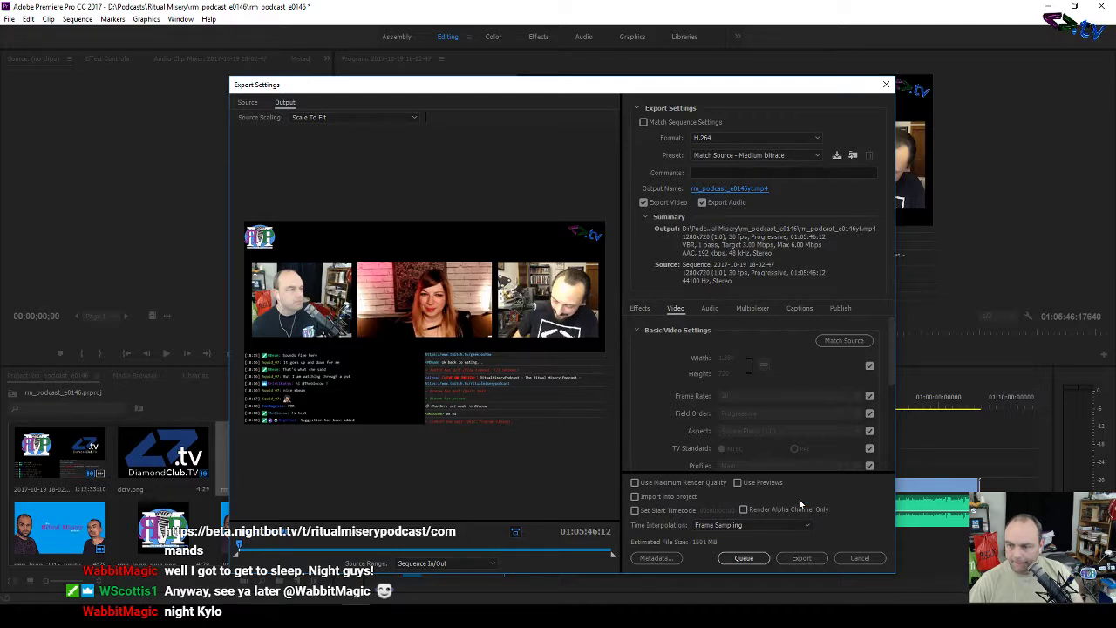
click(744, 559)
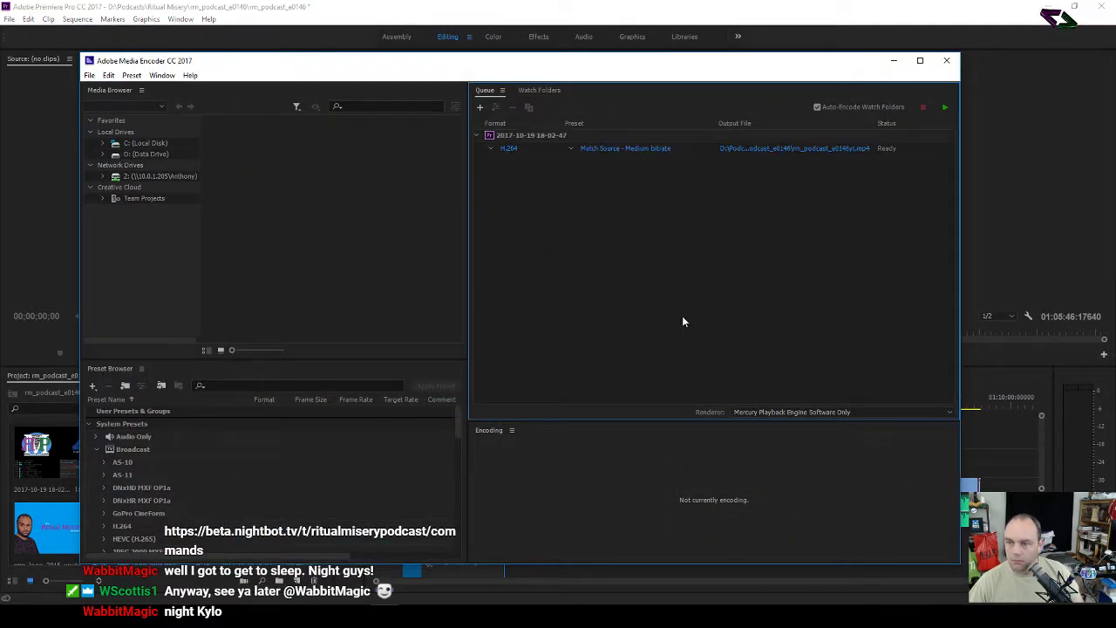
Step: Close Premiere Pro, saving the project, then start the encoding queue and hide Media Encoder
click(1021, 129)
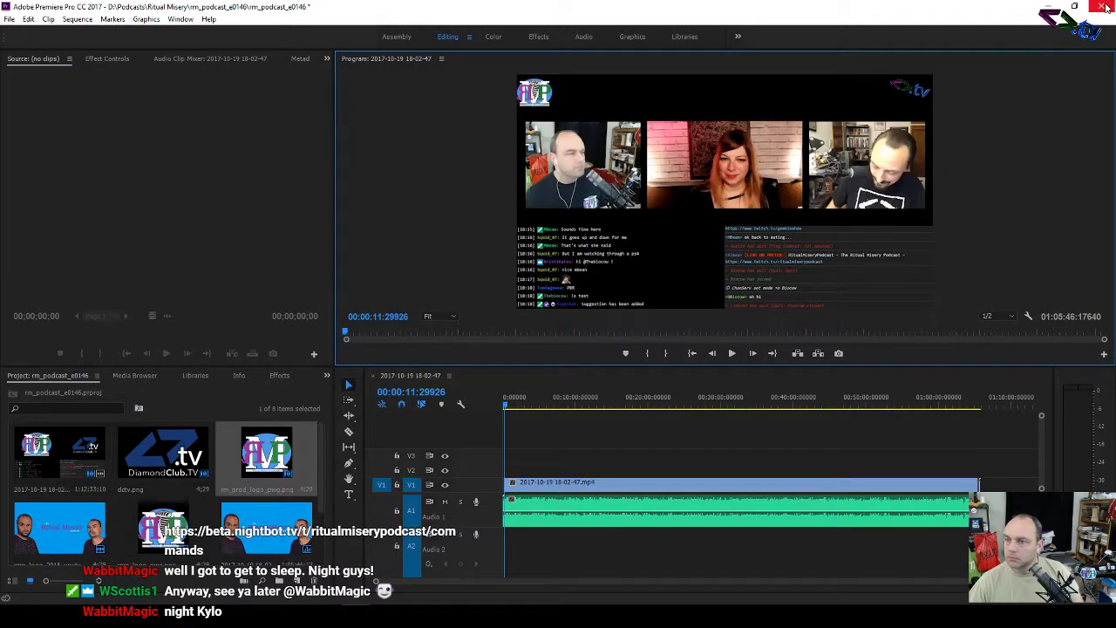
click(1106, 7)
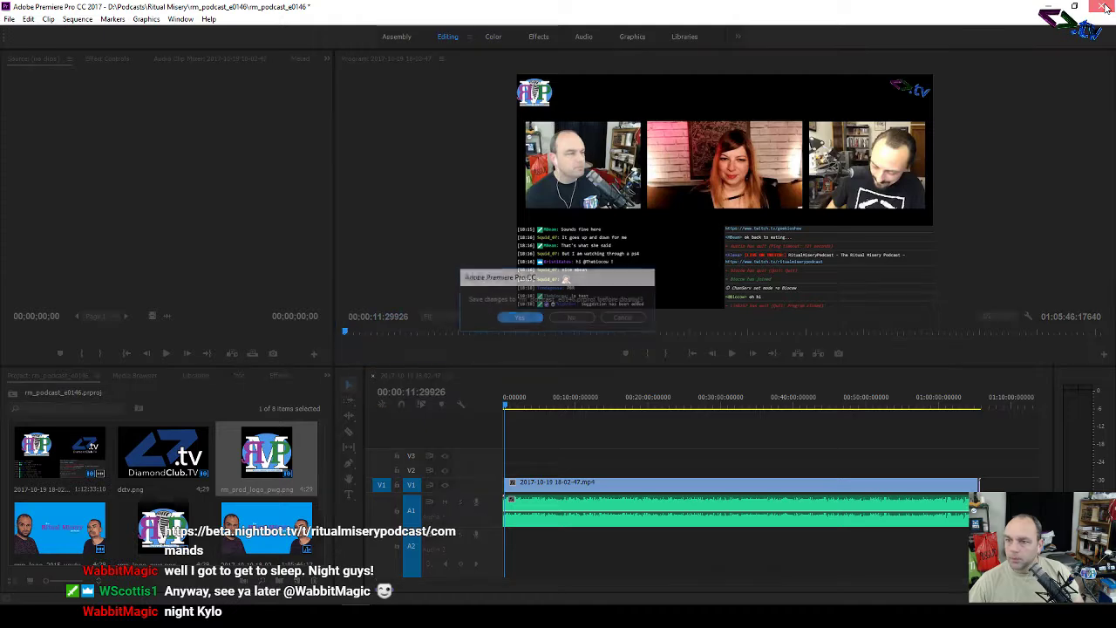
click(520, 318)
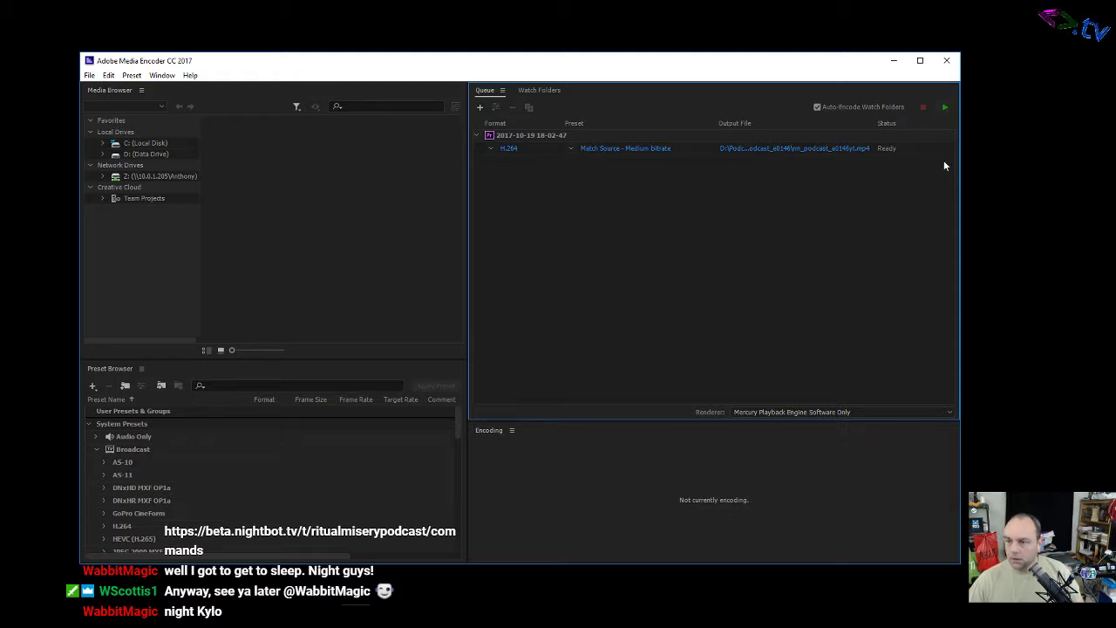
click(946, 108)
click(894, 60)
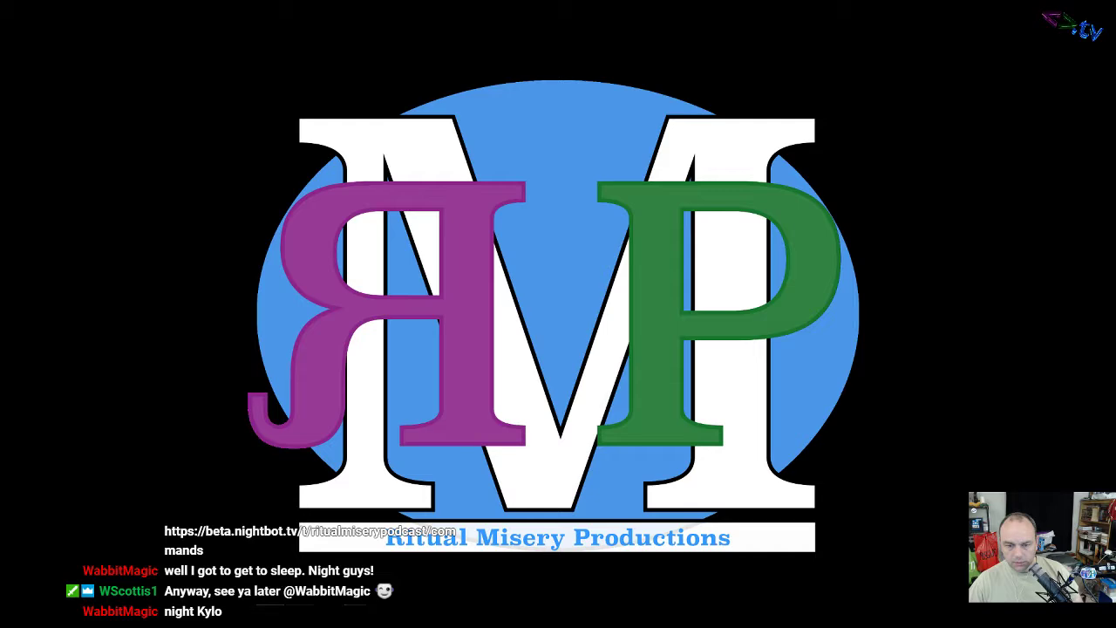
Step: Open rm_podcast_e0146.mp3 from Ritual Misery > rm_podcast_e0146 in VLC, then minimize Explorer
click(270, 615)
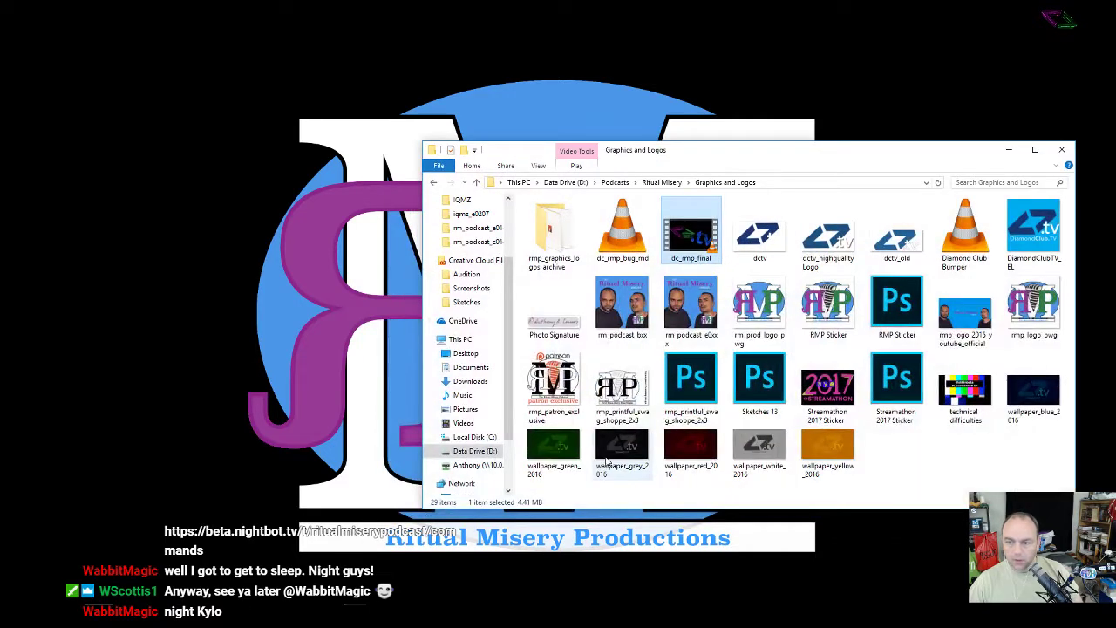
click(660, 183)
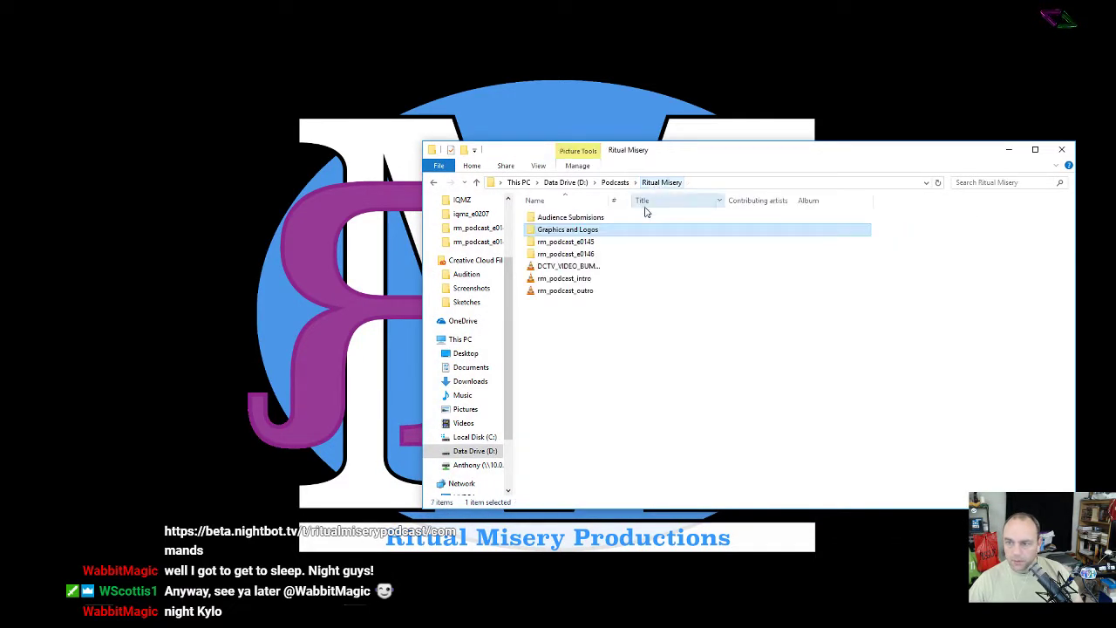
click(569, 255)
double_click(572, 256)
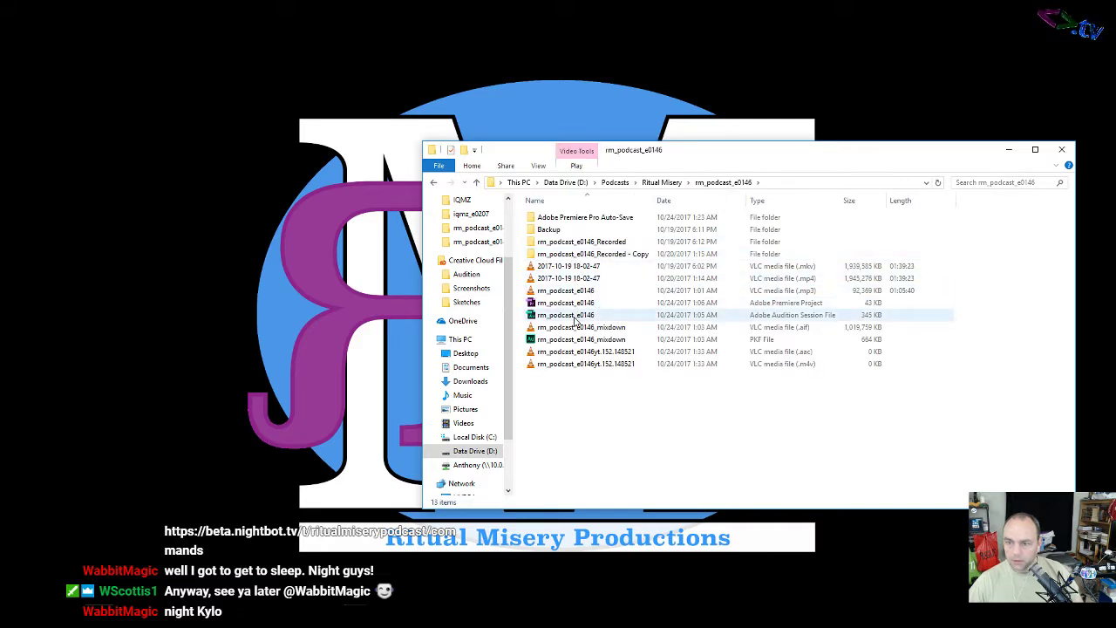
click(575, 293)
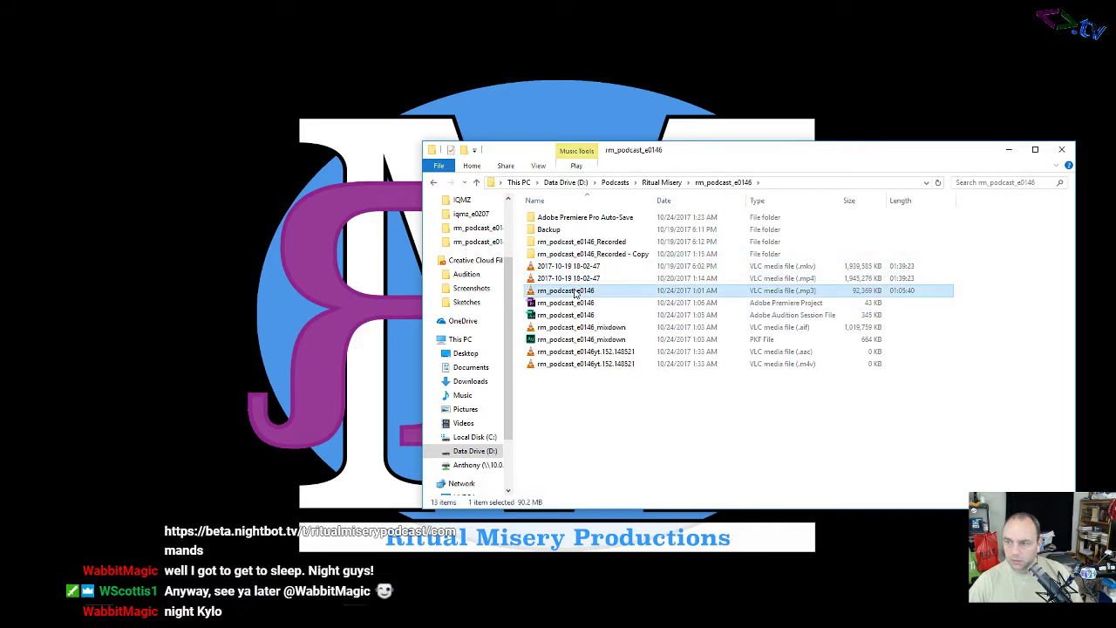
click(1009, 151)
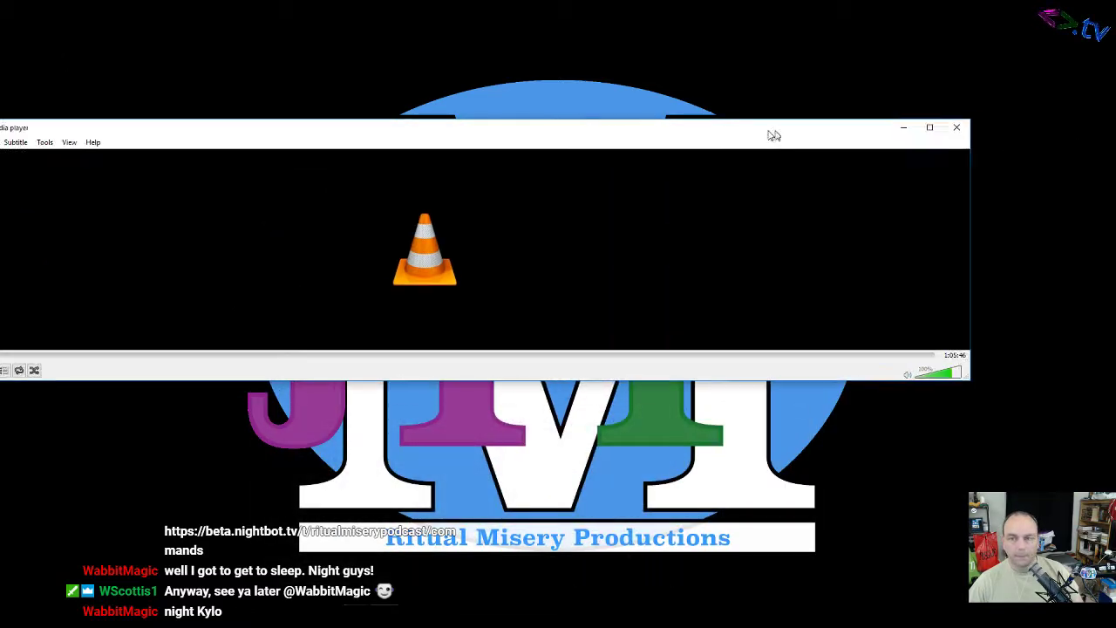
Step: Reposition the VLC window and pause the episode 146 mp3 playback
drag(881, 100, 867, 78)
click(19, 318)
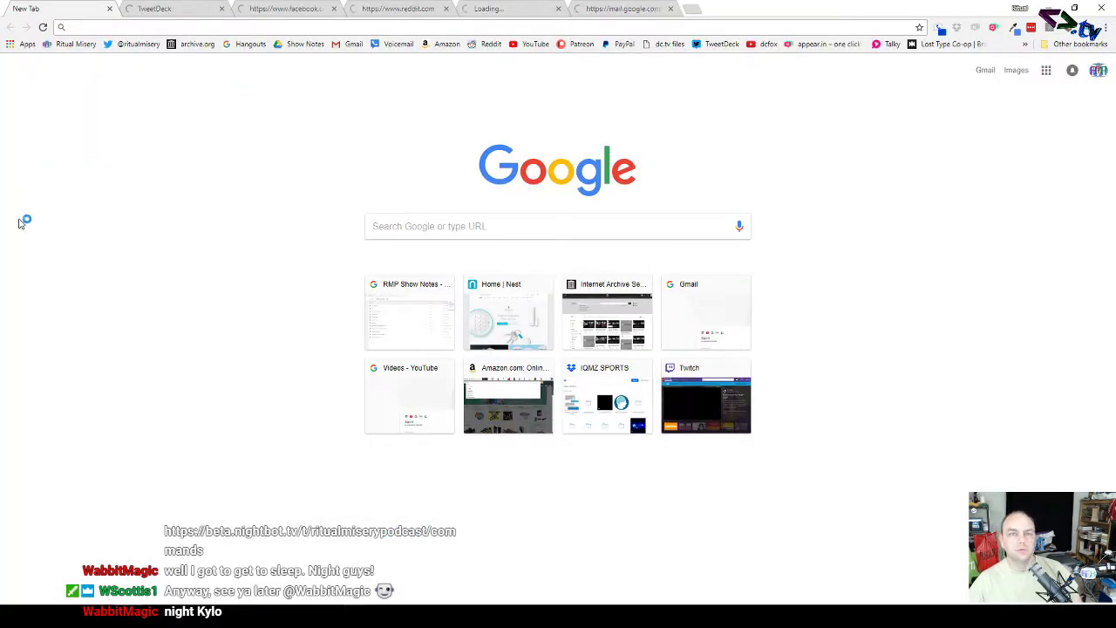
Step: Move Chrome aside and close the TweetDeck, Ritual Misery, reddit, Dashboard and Gmail tabs
drag(926, 15, 434, 48)
click(218, 47)
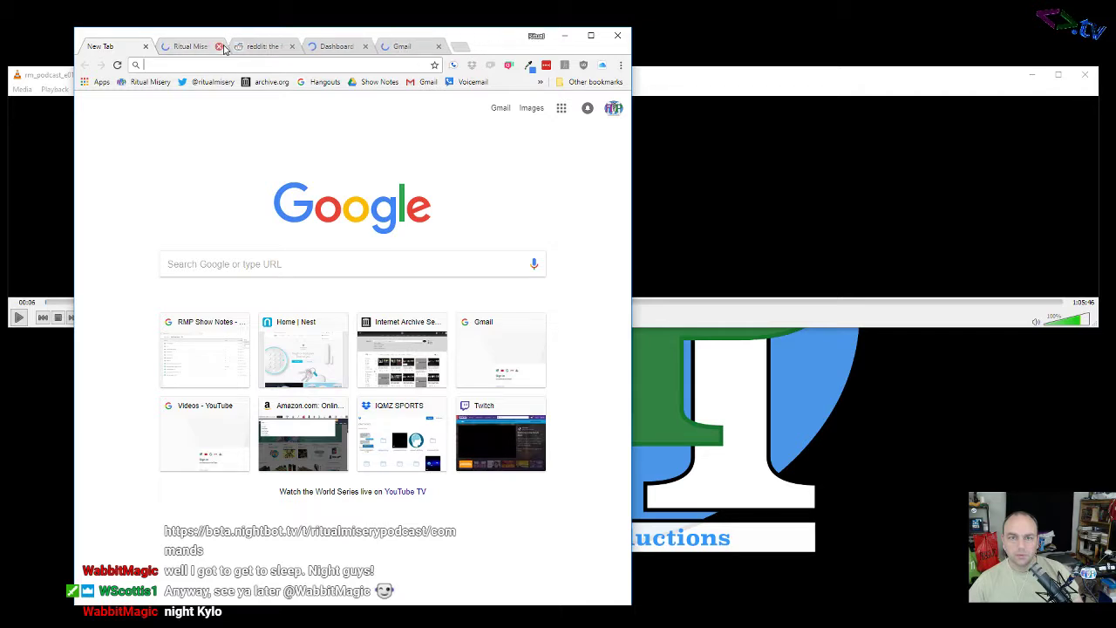
click(218, 46)
click(219, 47)
click(219, 47)
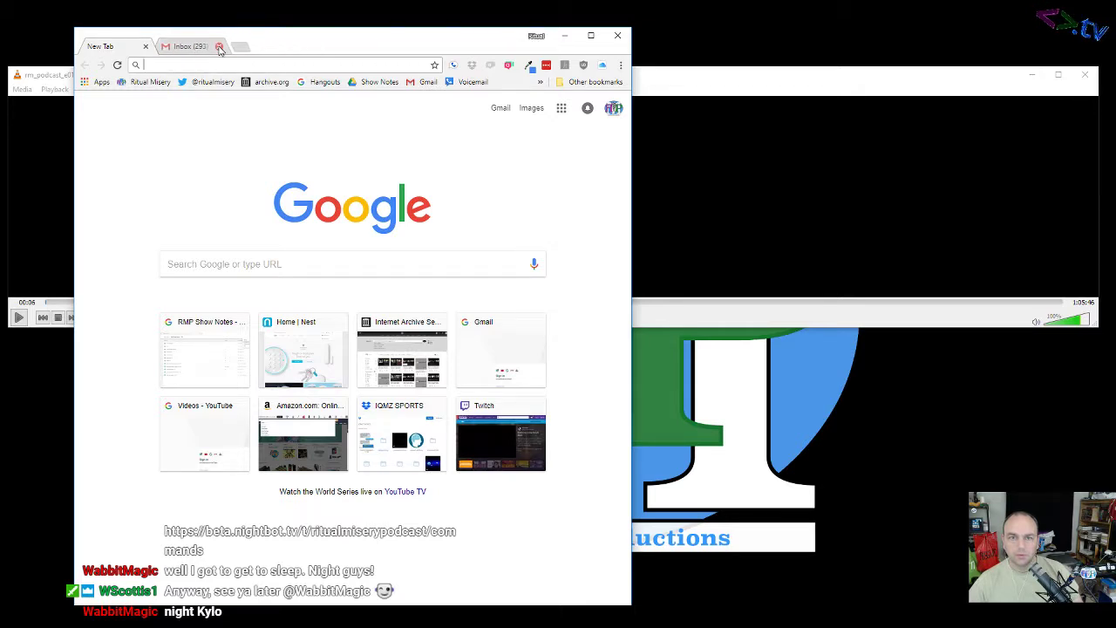
click(219, 47)
Step: Go to twitch.tv and open the Twitch account options
text(twitch.tv)
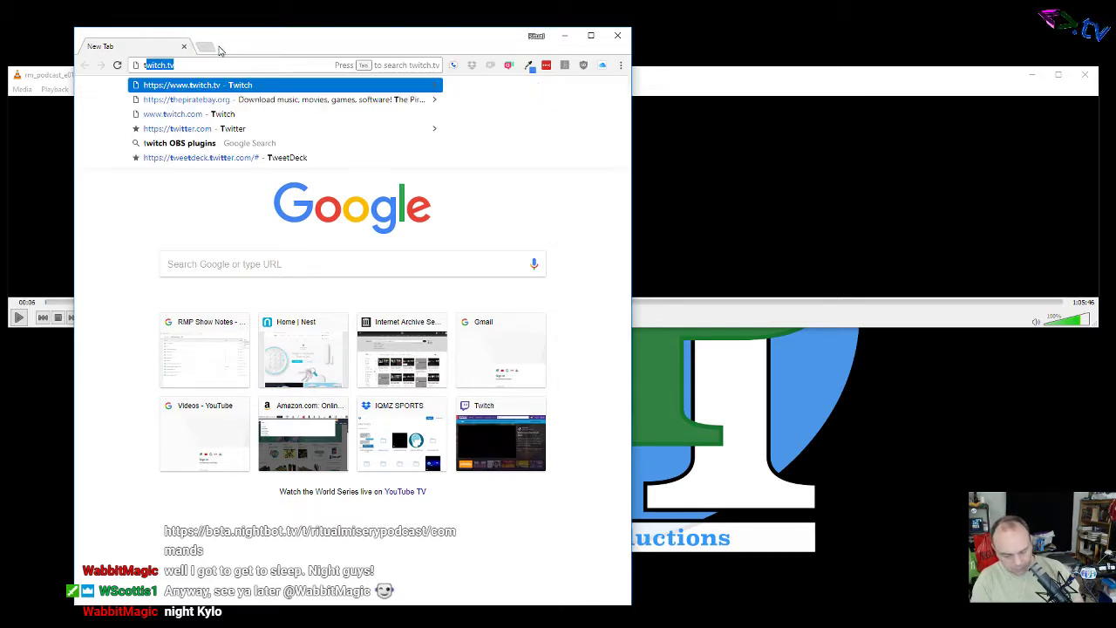
key(Return)
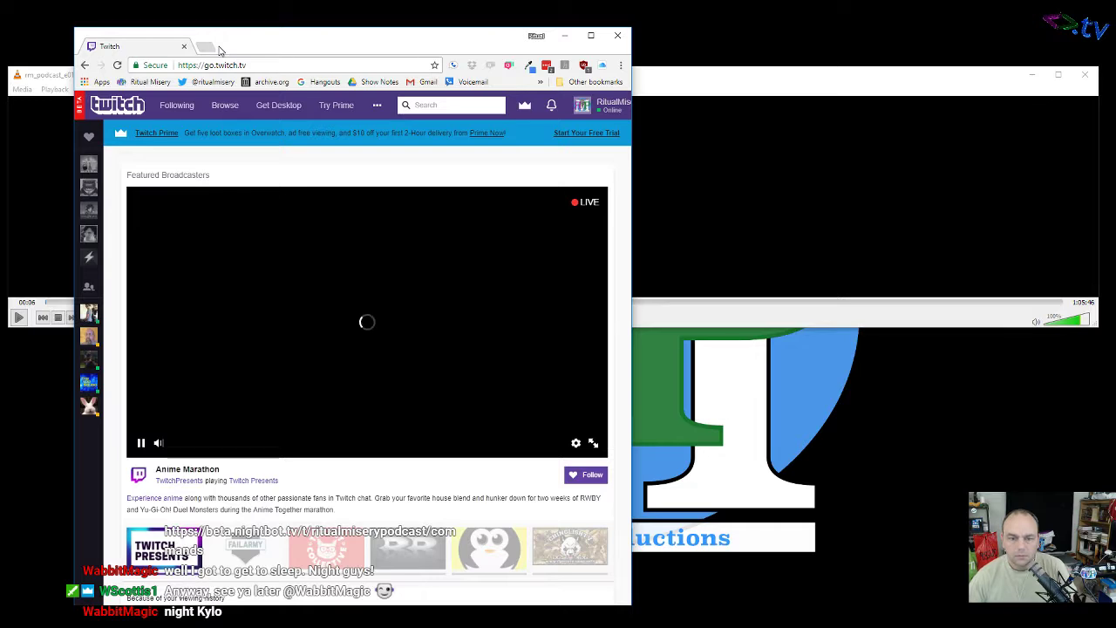
mouse_move(158, 444)
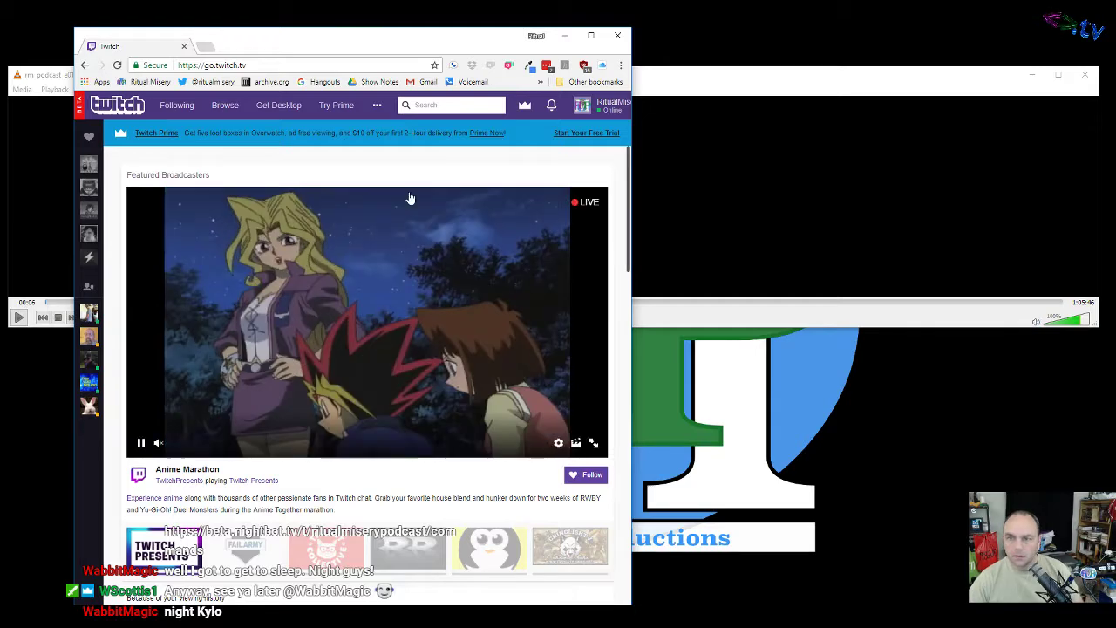
click(613, 106)
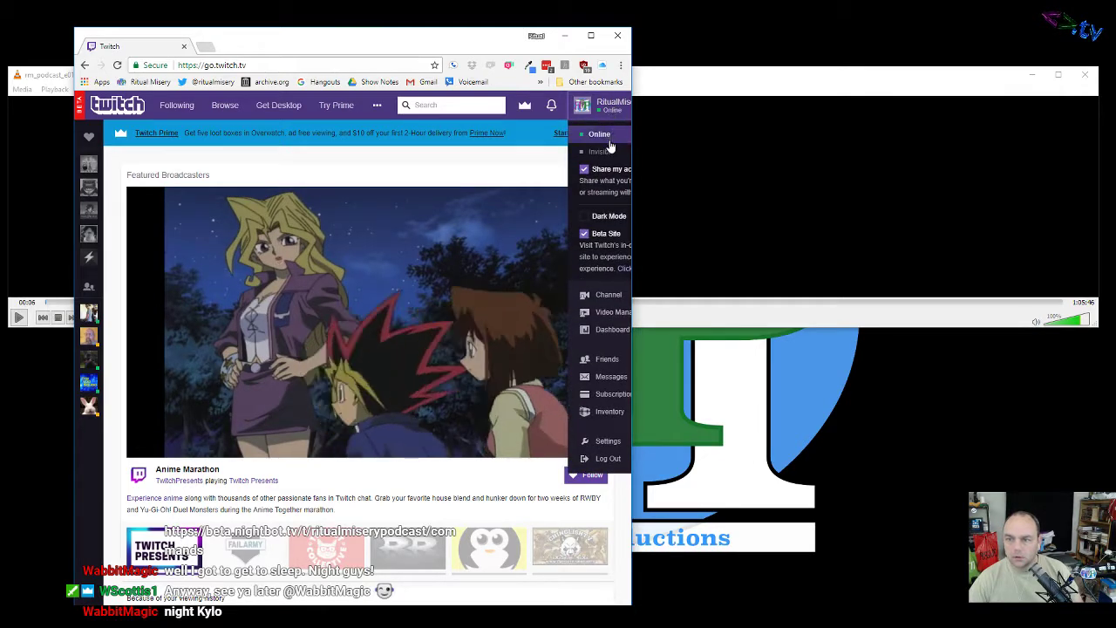
Step: Replace the Twitch tab with a Google search for 'nightbot' and open Nightbot's website
click(206, 46)
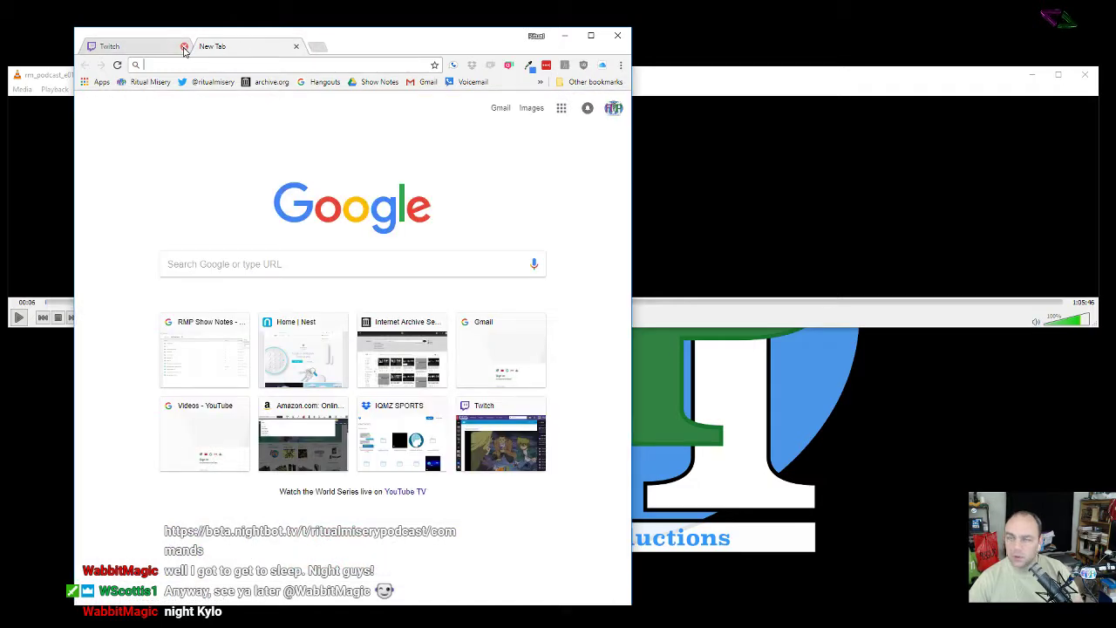
click(184, 46)
text(nightbot)
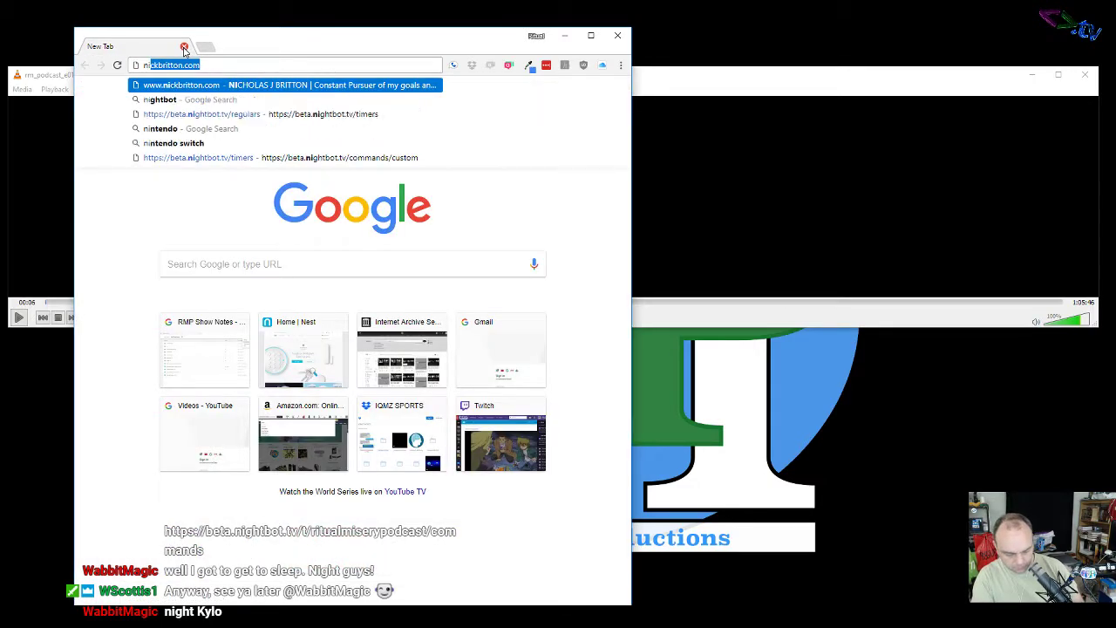
key(Return)
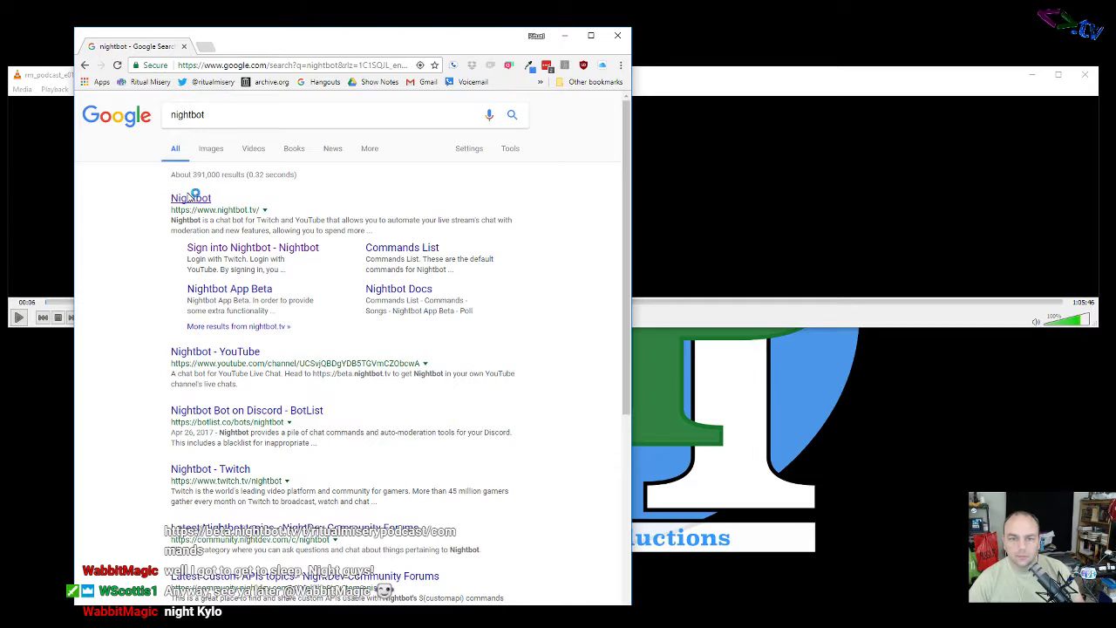
click(190, 198)
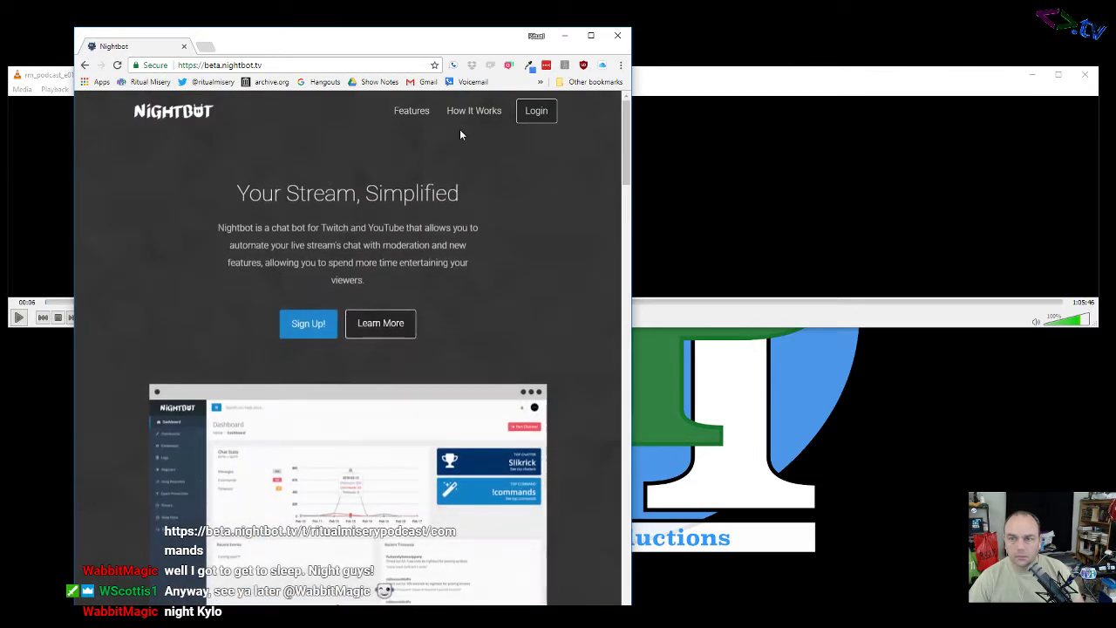
Step: Log in to the Nightbot dashboard and go to the Timers page listing four timers
click(536, 112)
click(427, 214)
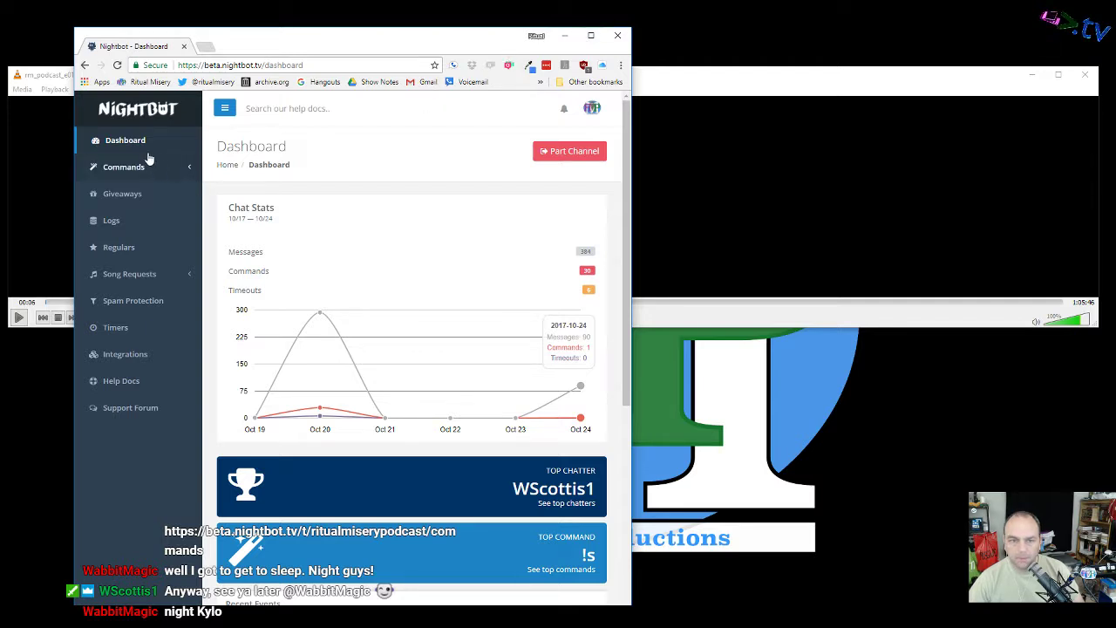
click(133, 330)
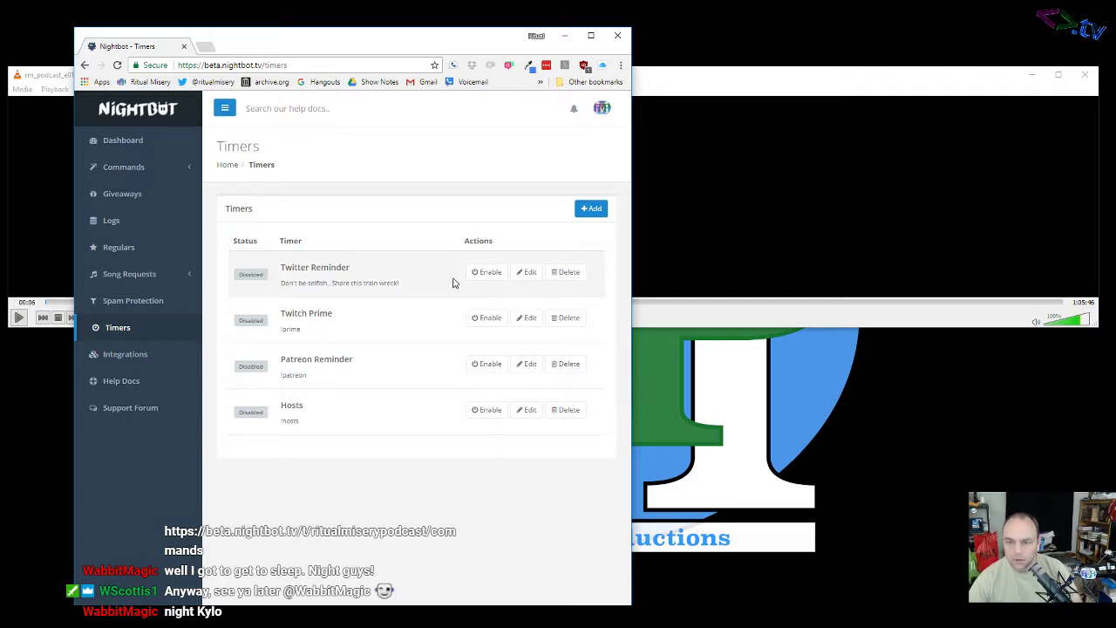
click(528, 272)
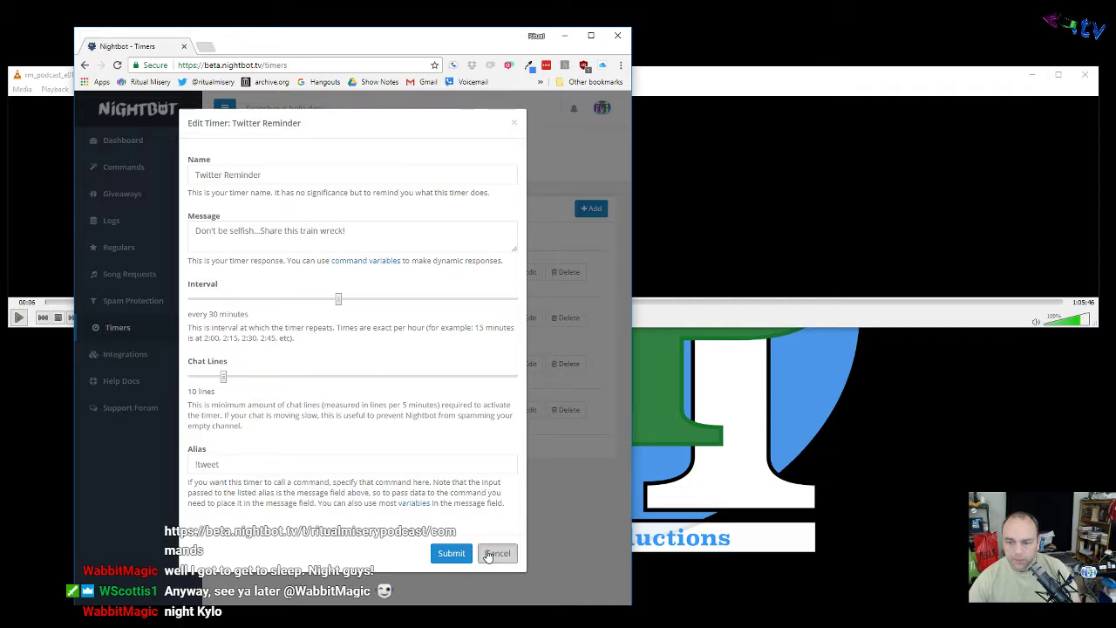
click(495, 553)
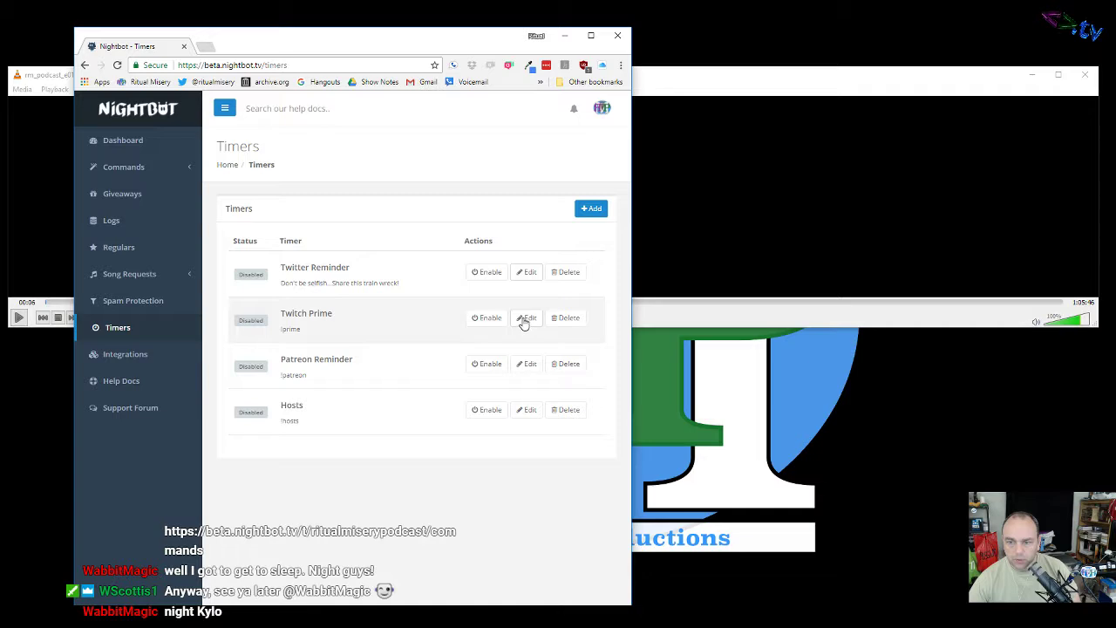
click(527, 320)
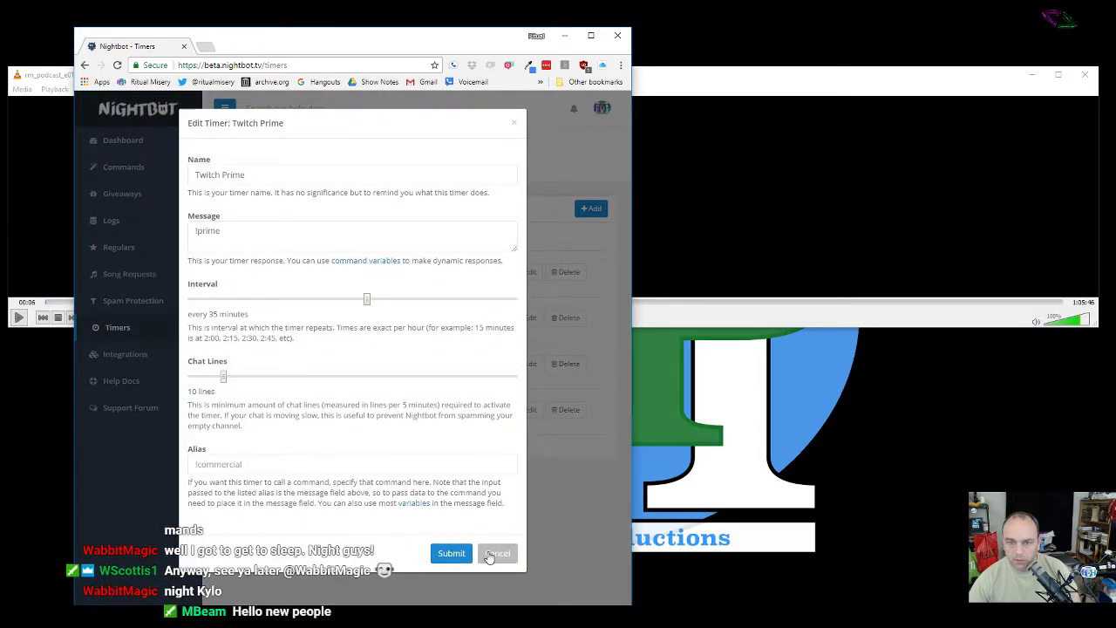
click(489, 553)
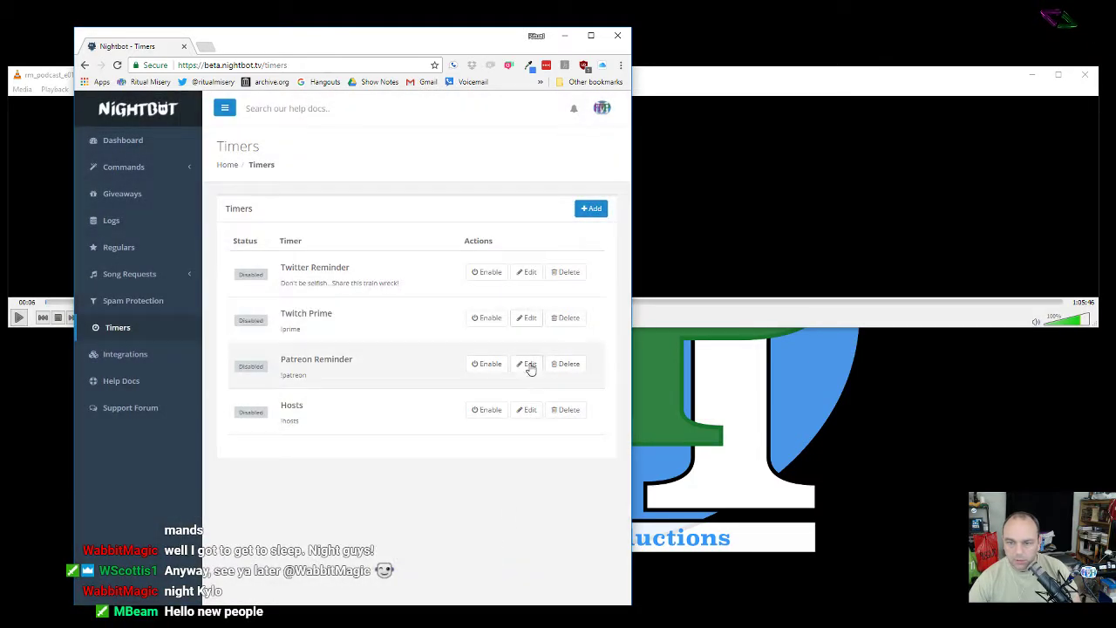
click(528, 365)
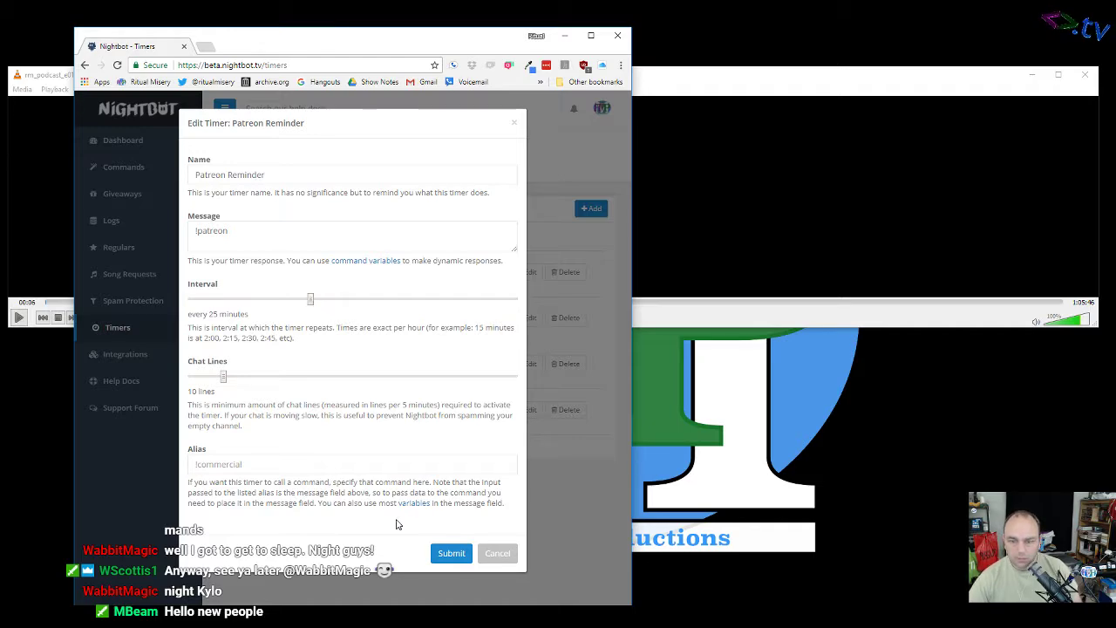
click(504, 556)
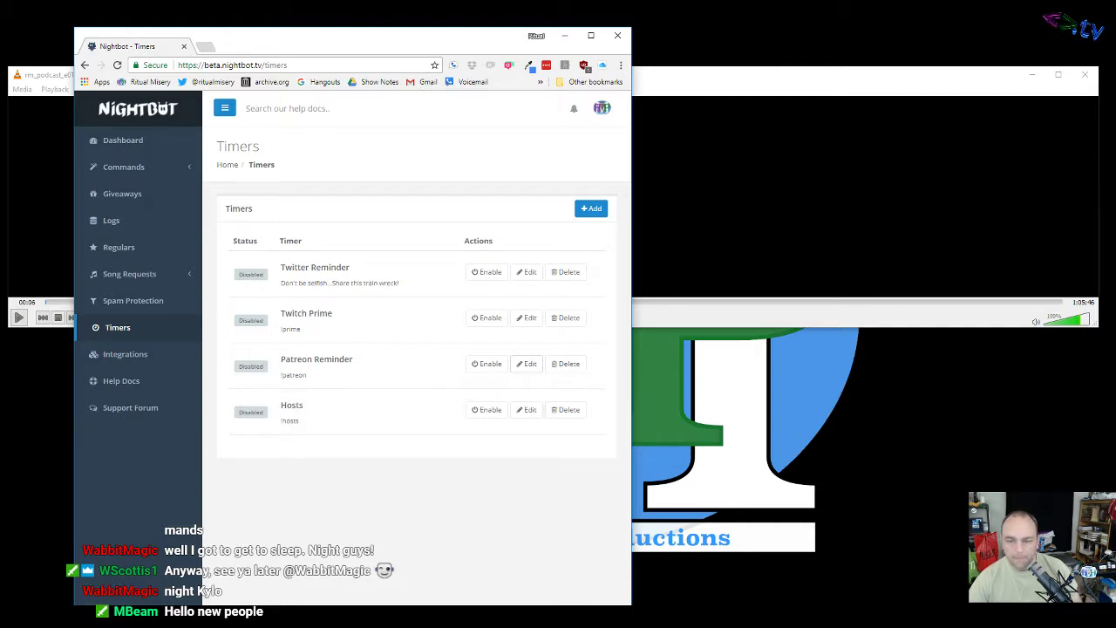
click(527, 411)
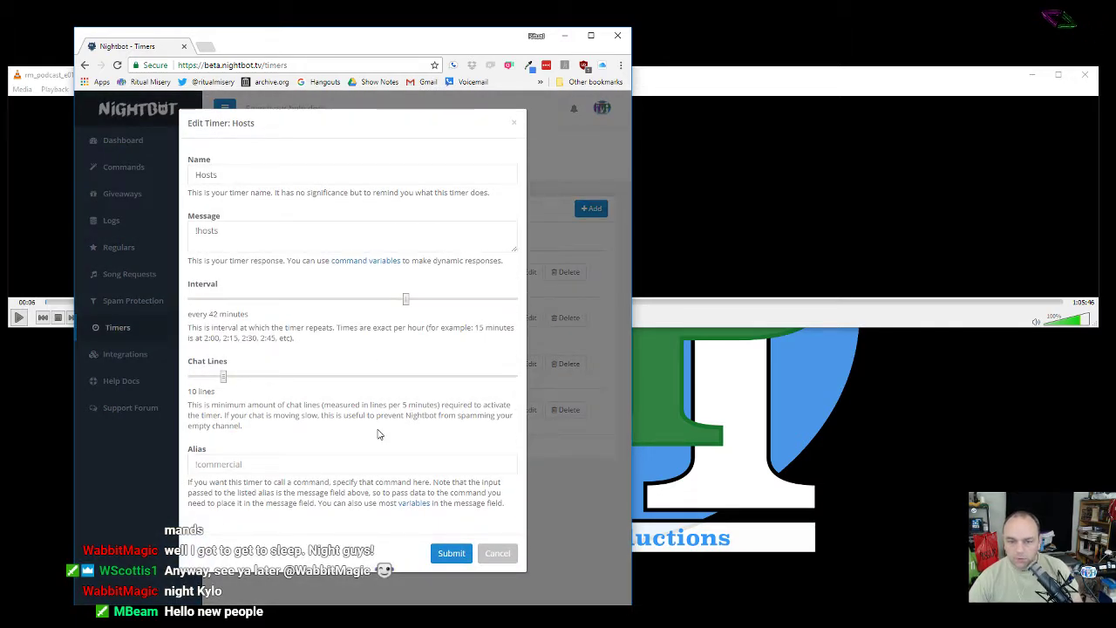
click(494, 555)
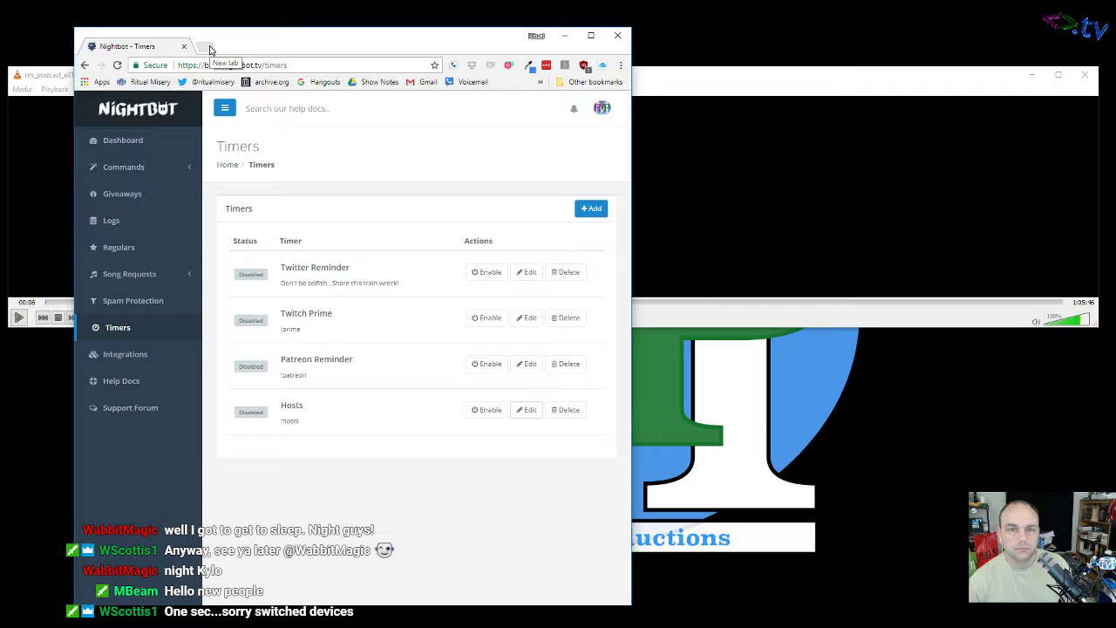
Step: Drag a new tab into its own window, then edit the Twitter Reminder timer
click(210, 47)
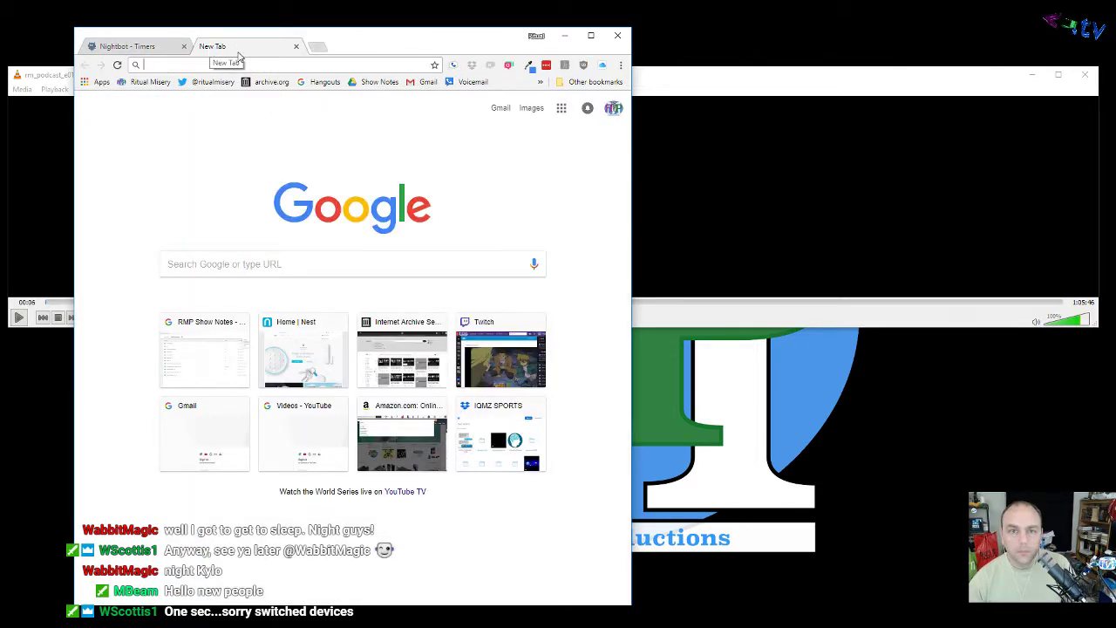
drag(182, 54, 0, 77)
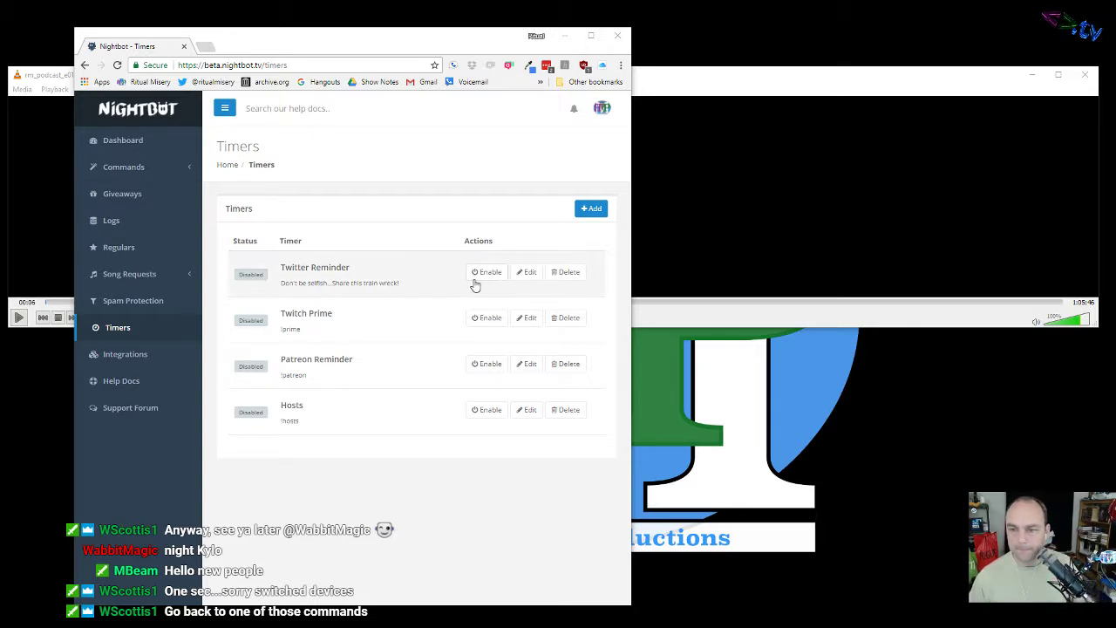
click(527, 274)
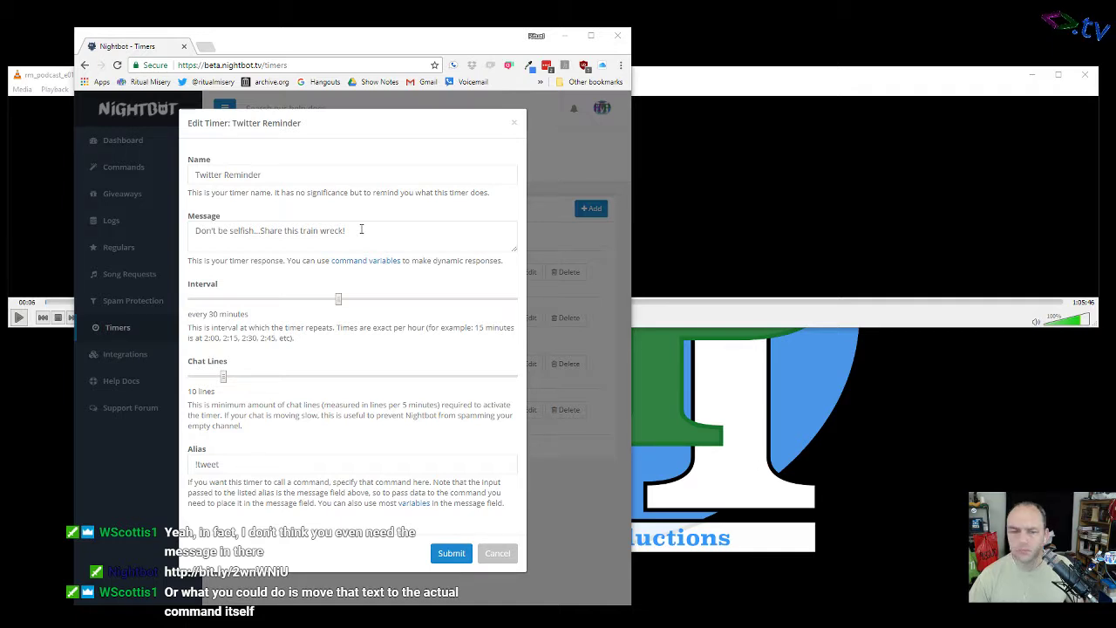
Step: Clear and re-paste the Twitter Reminder message, cancel the edit unsaved, and reopen the timer
drag(359, 230, 185, 230)
key(ctrl+c)
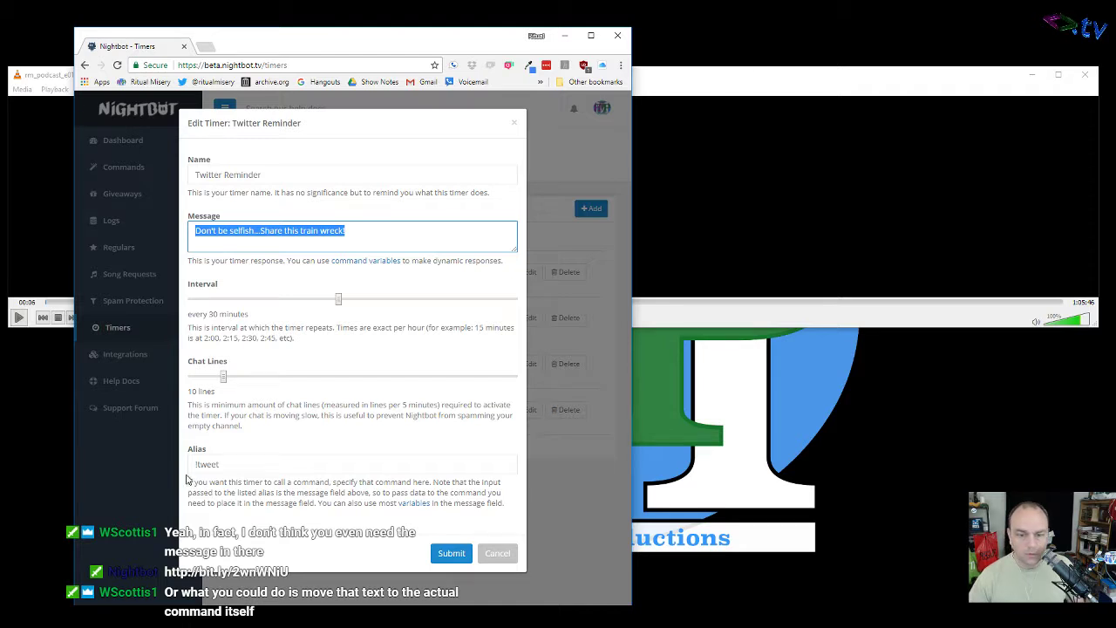
key(BackSpace)
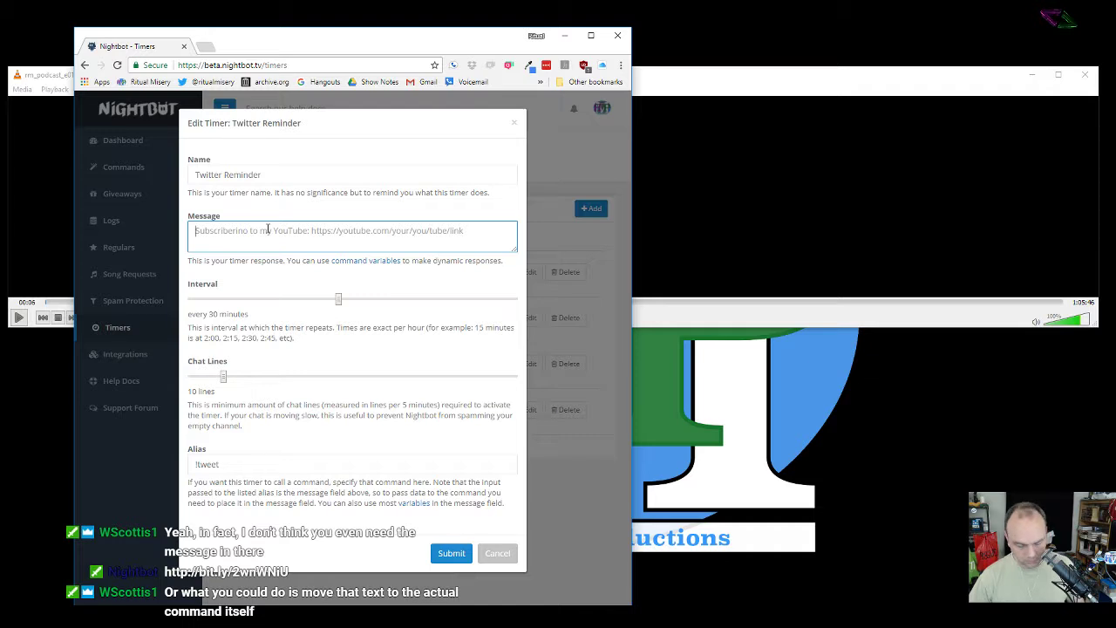
key(ctrl+v)
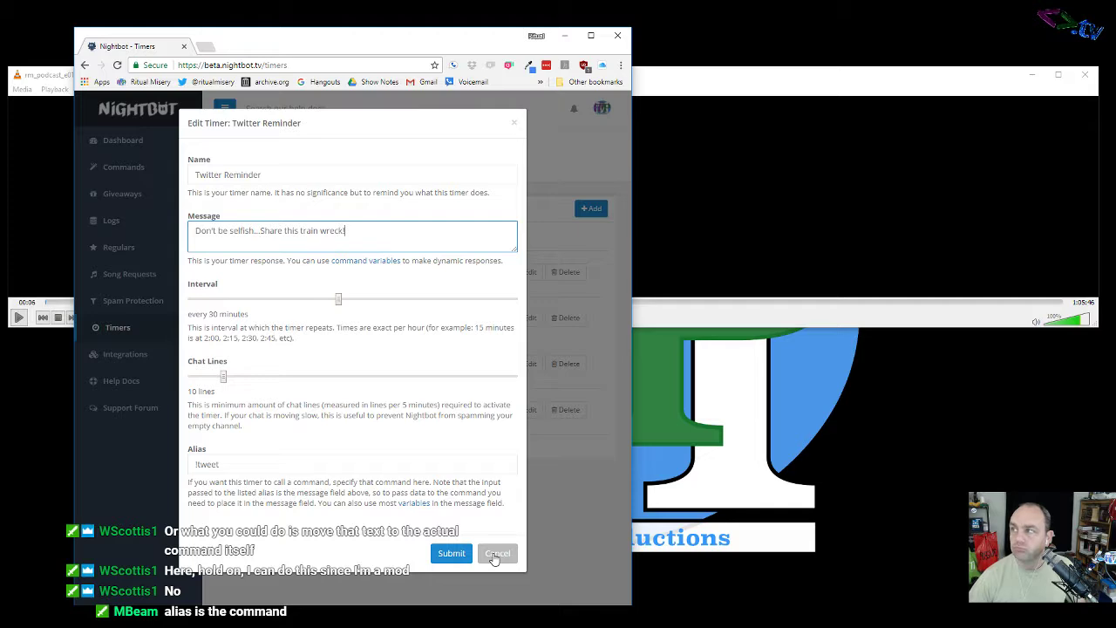
click(496, 555)
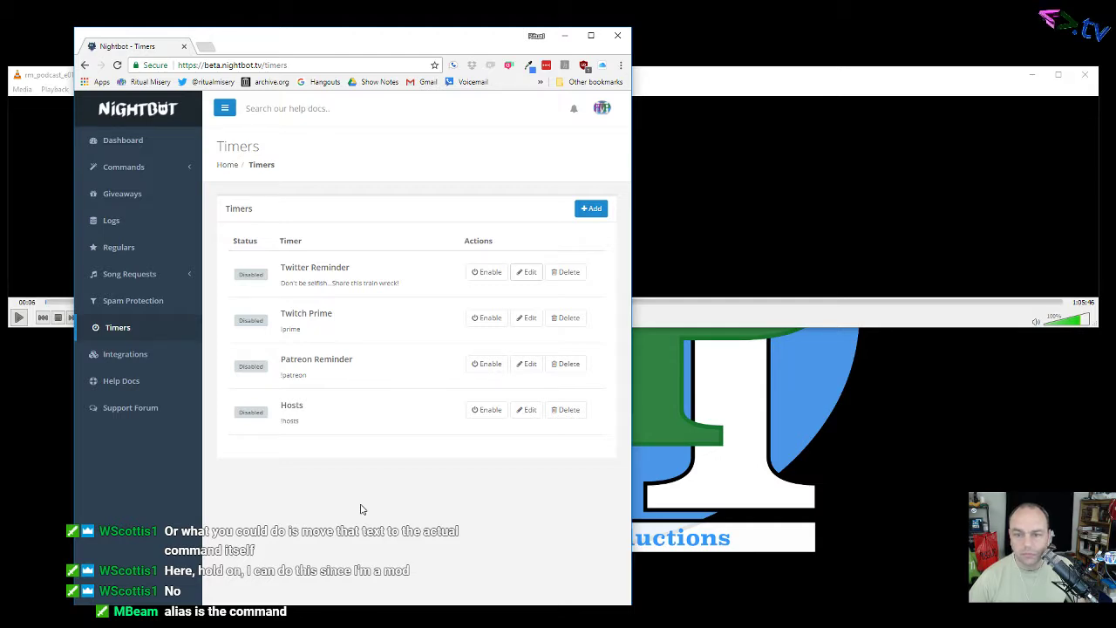
click(528, 276)
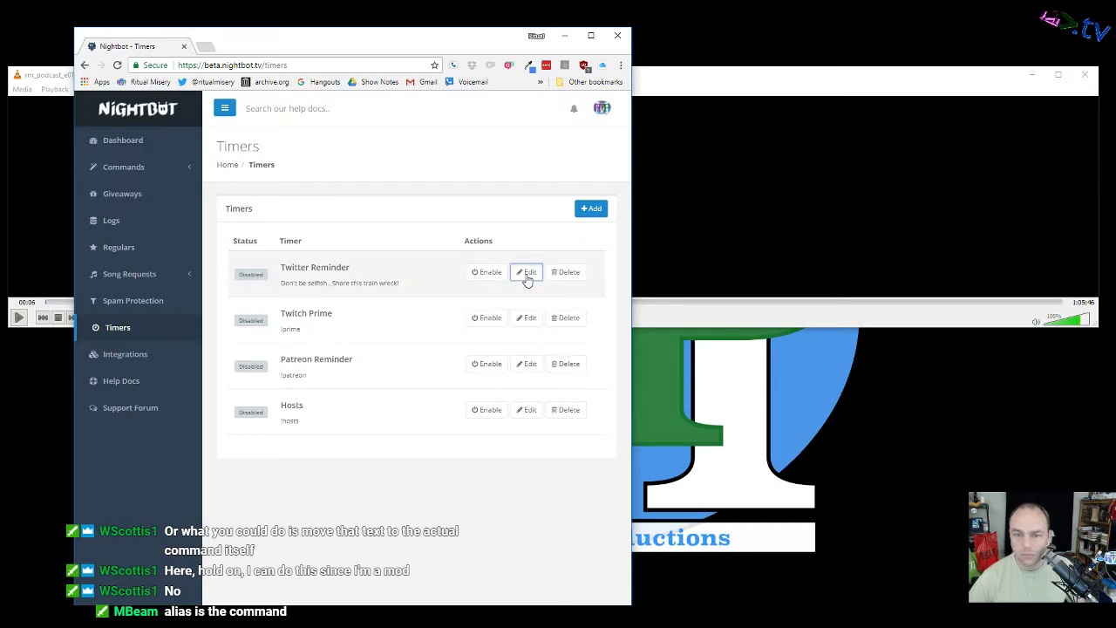
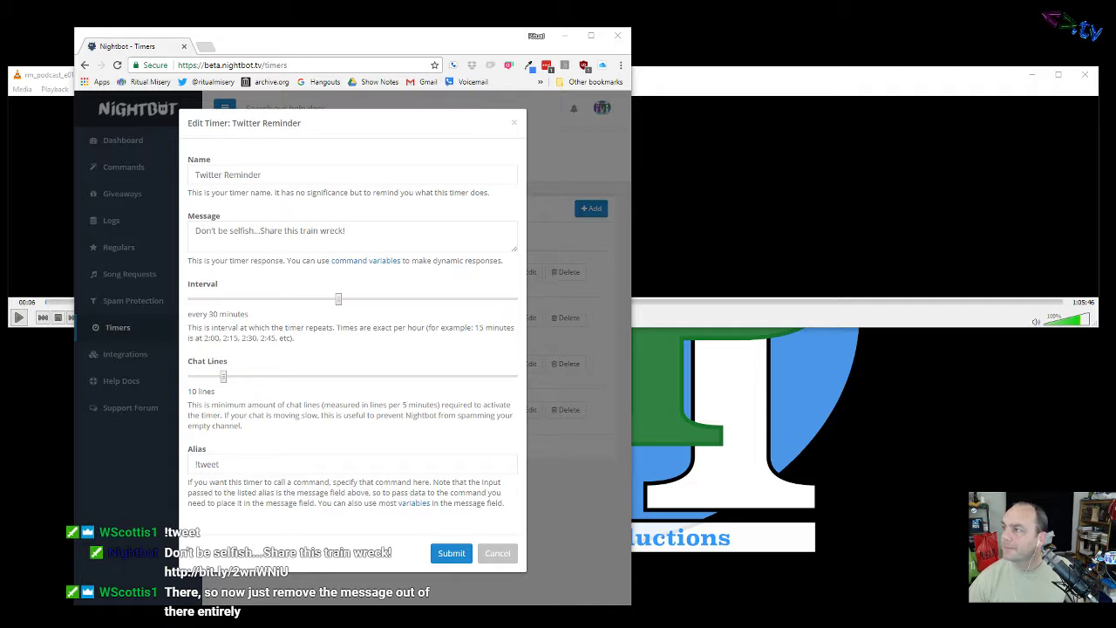
Step: Clear the Twitter Reminder message, enter a single '.' instead, and save the timer
drag(346, 231, 152, 228)
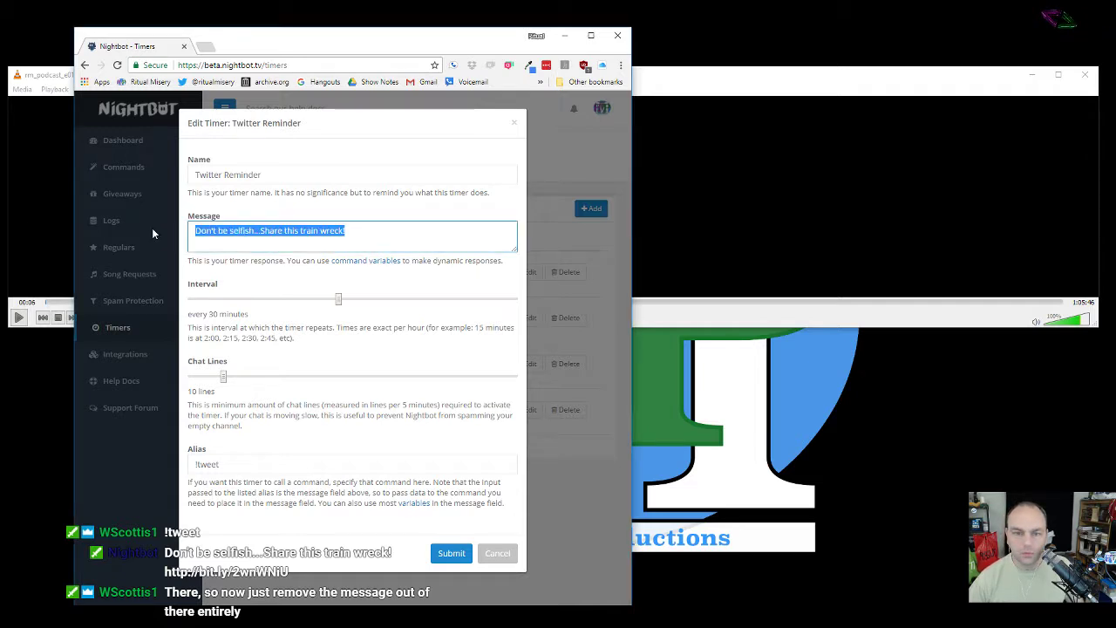
key(BackSpace)
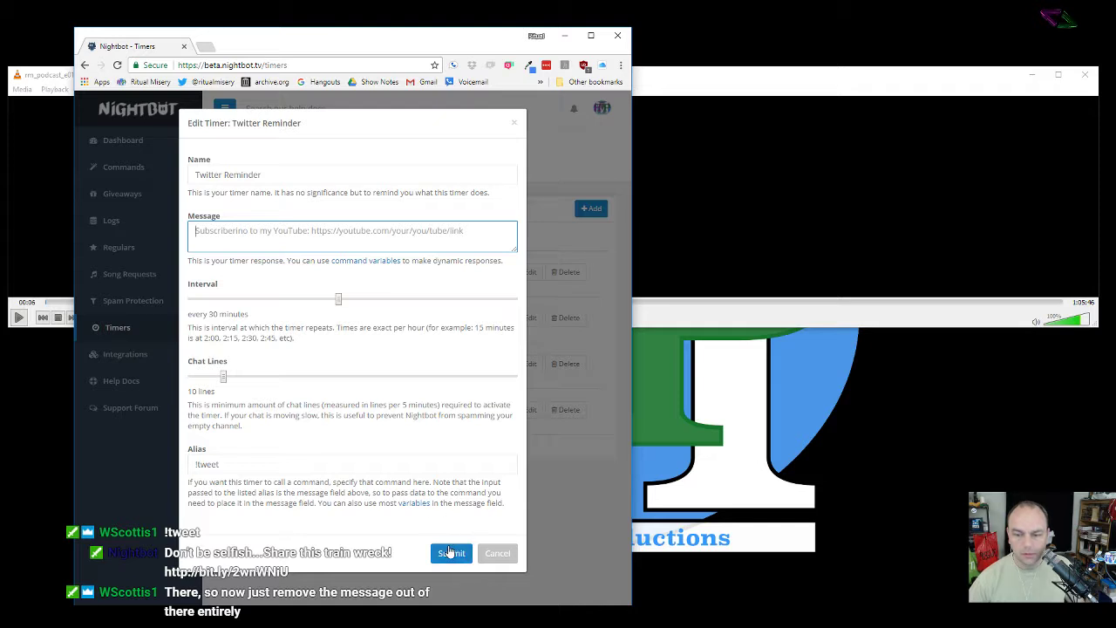
click(449, 552)
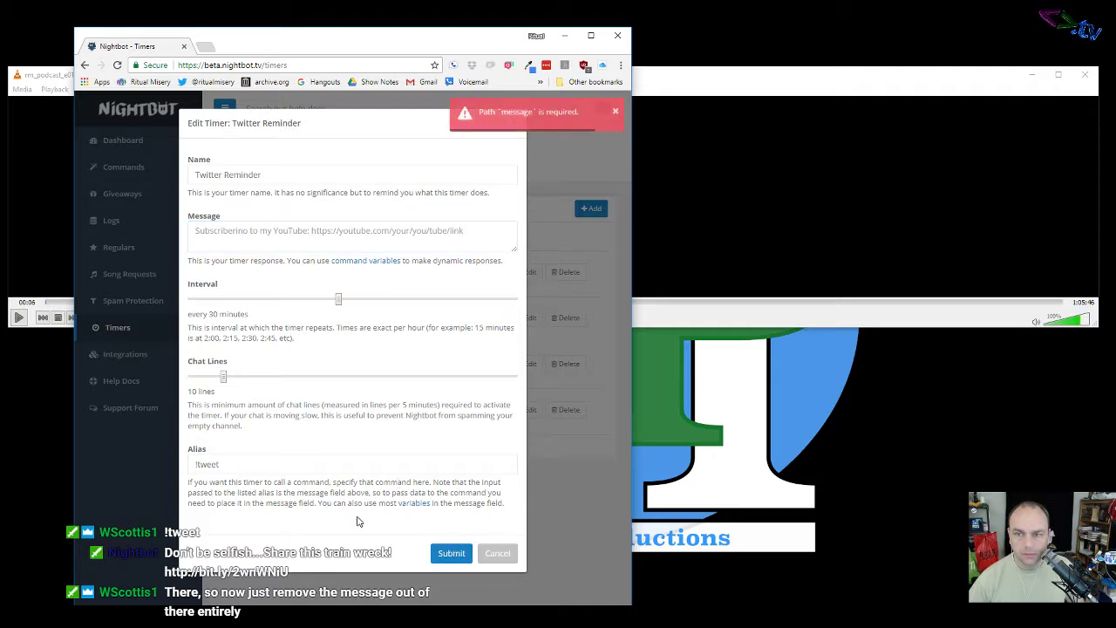
click(375, 233)
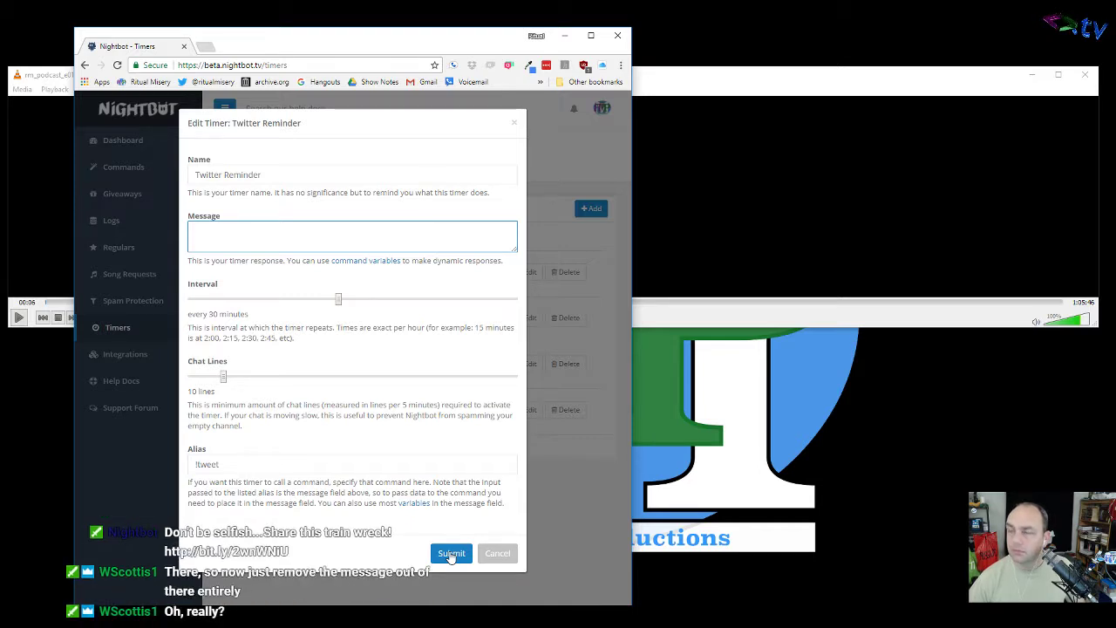
click(451, 554)
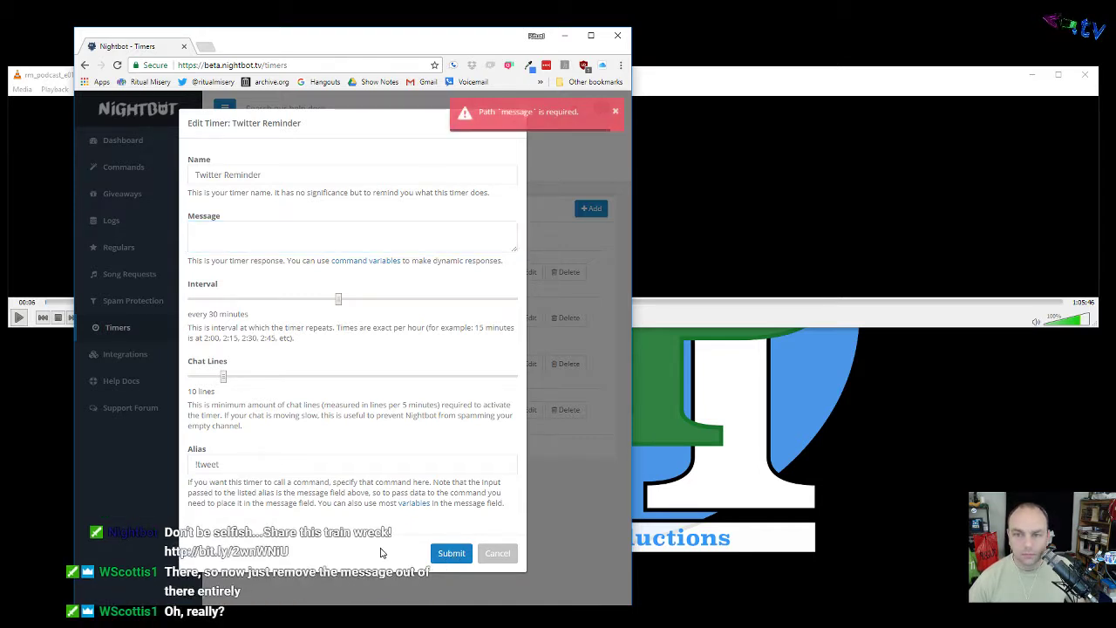
click(279, 232)
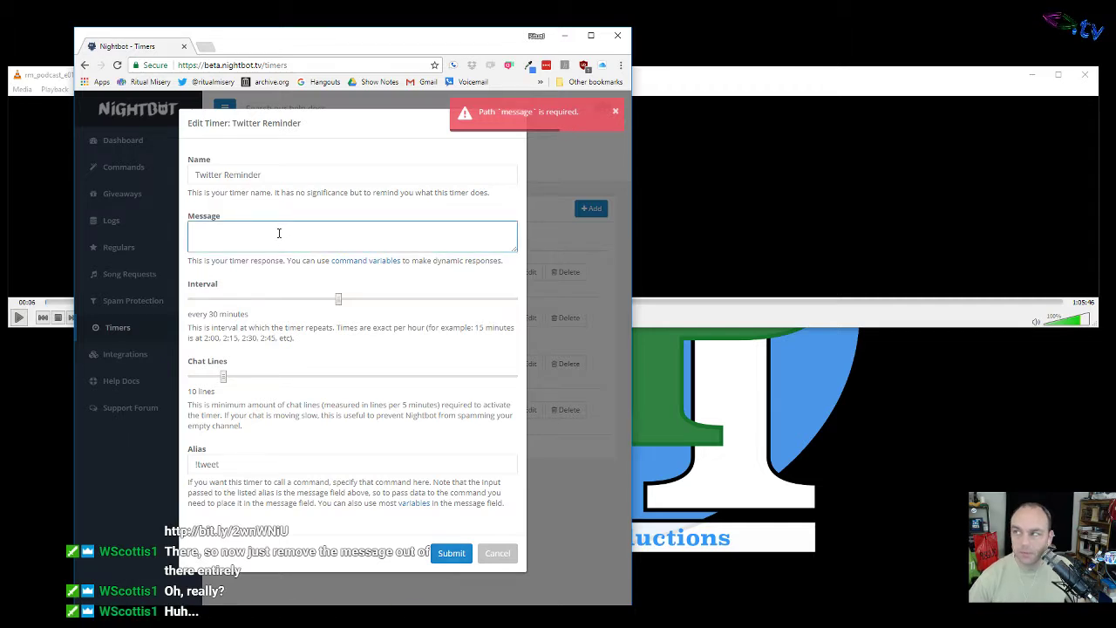
key(BackSpace)
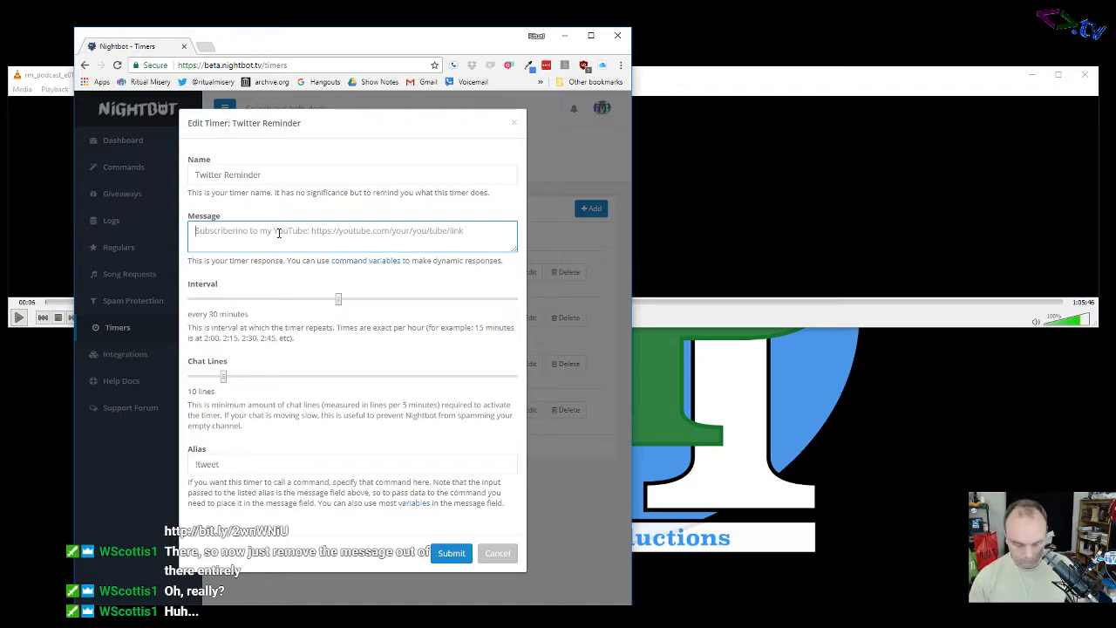
text(.)
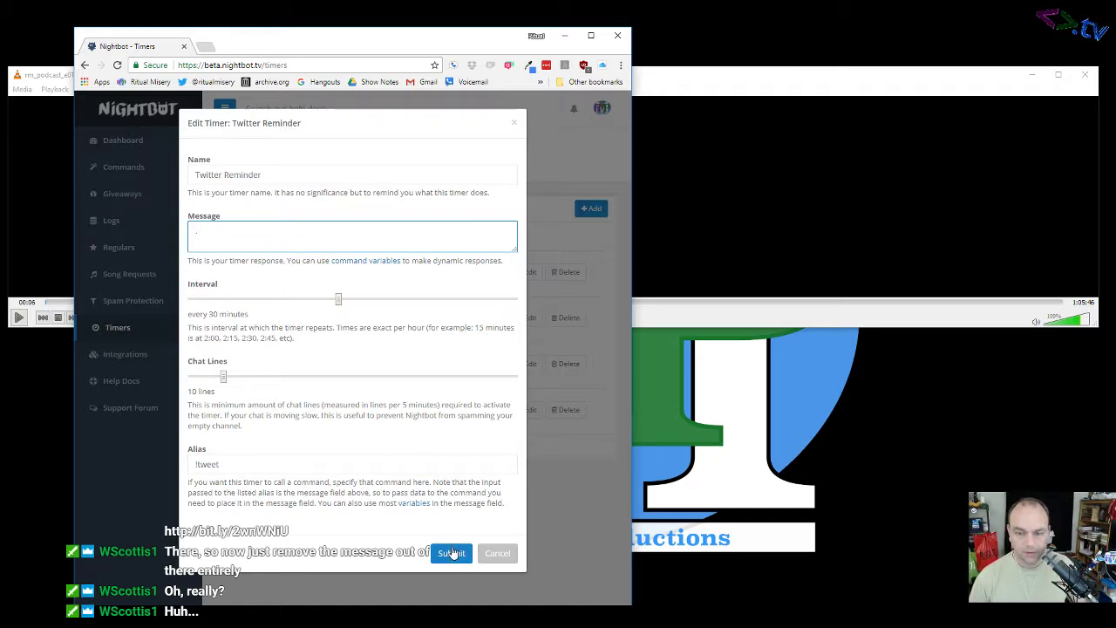
click(451, 553)
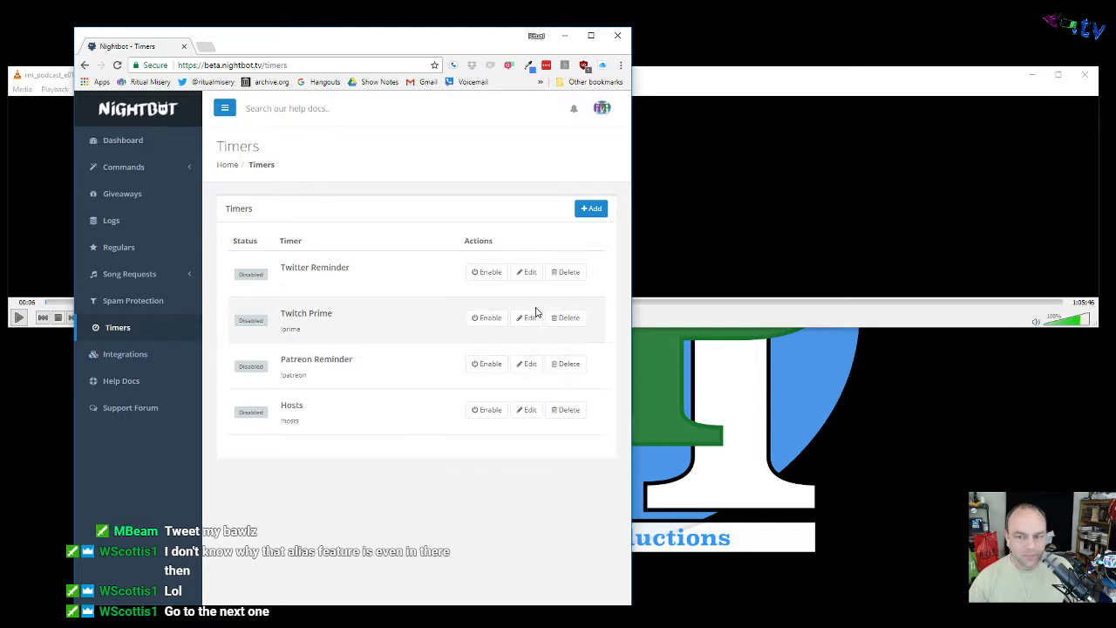
Step: Move '!patreon' out of the Patreon Reminder message and into its Alias field
click(527, 364)
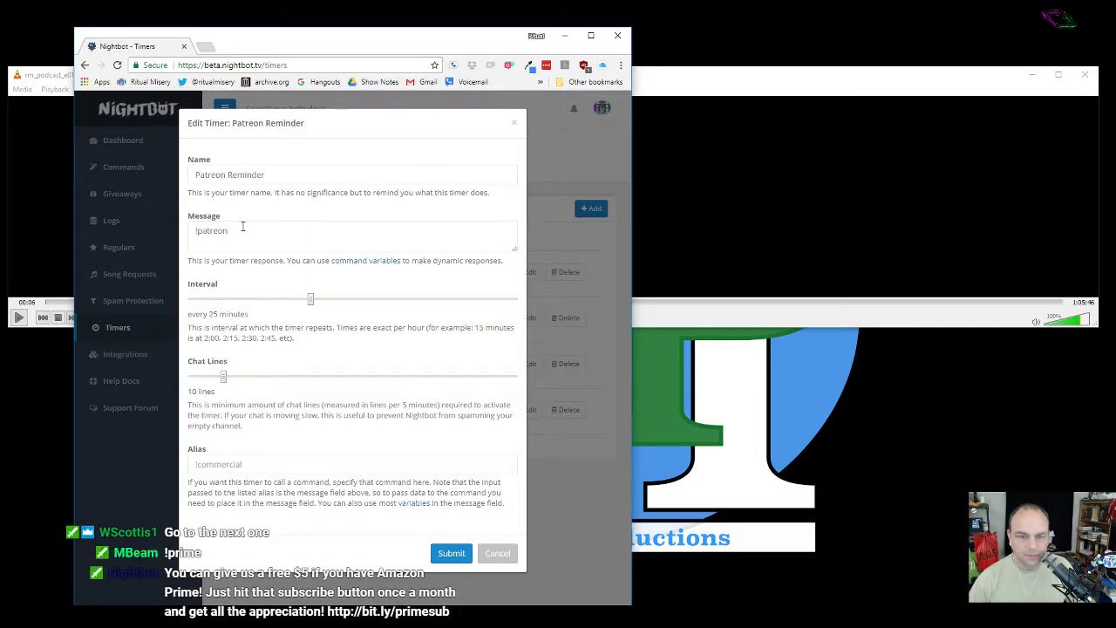
drag(241, 230, 158, 234)
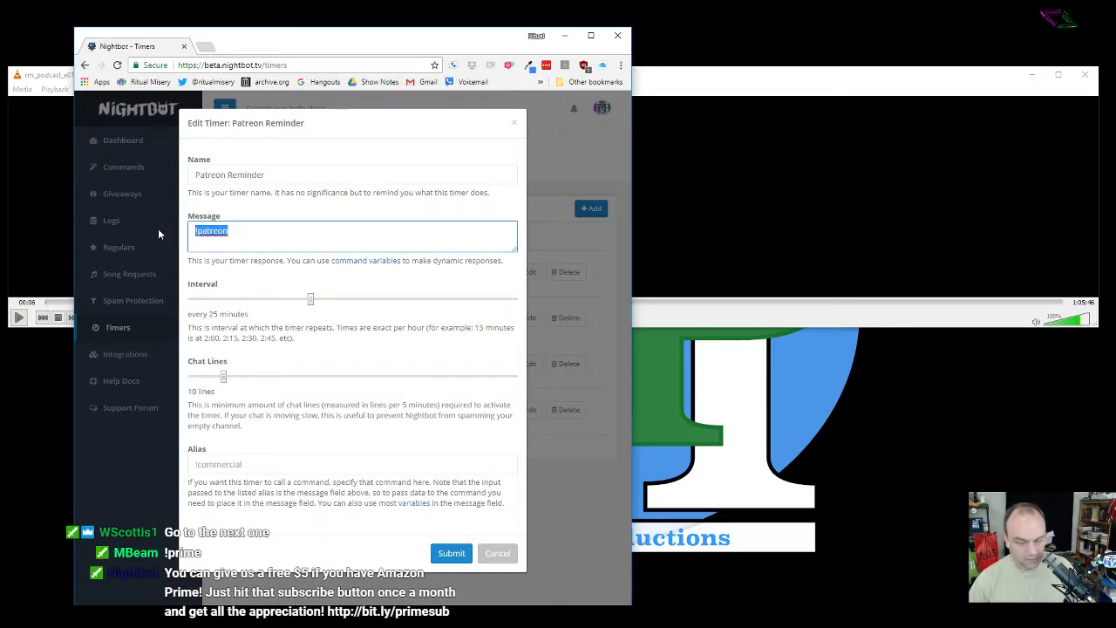
key(Right)
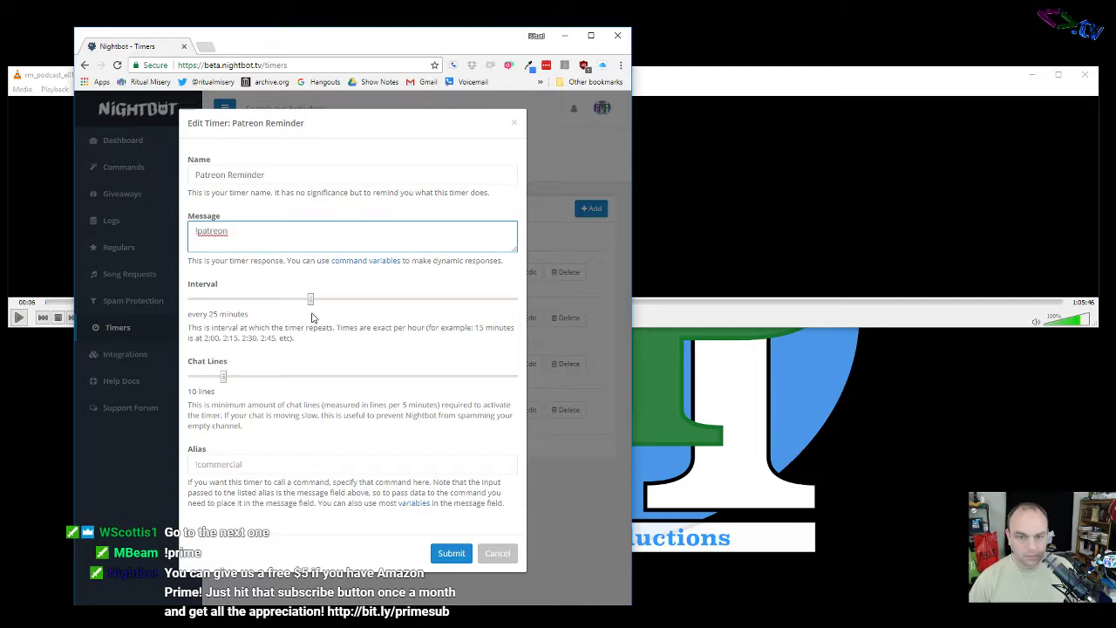
drag(246, 230, 175, 236)
key(ctrl+c)
key(BackSpace)
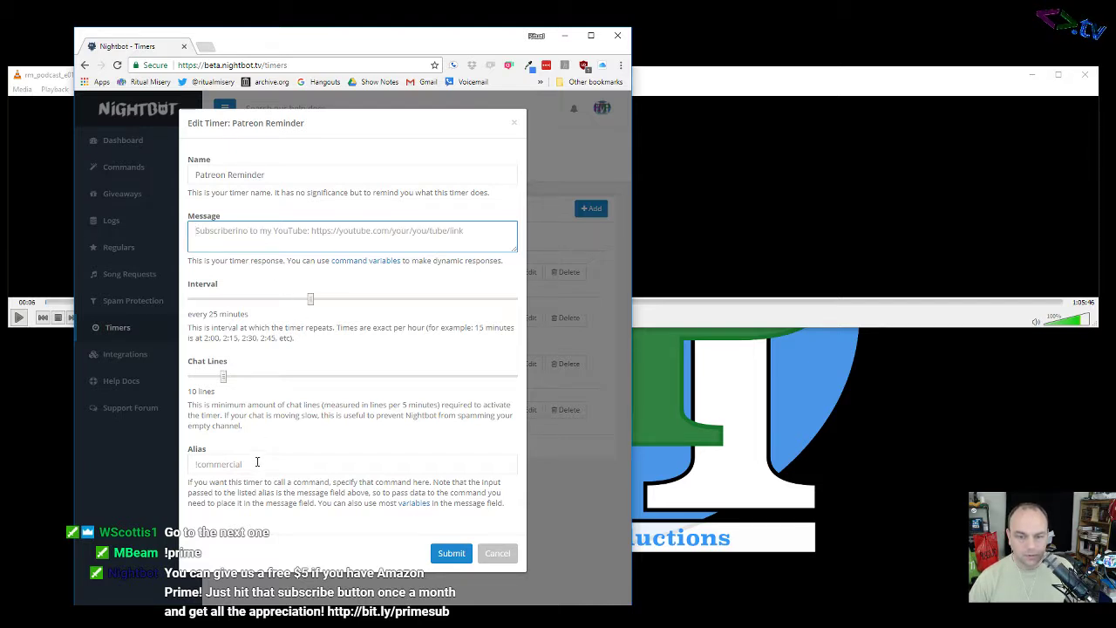
click(257, 464)
key(ctrl+v)
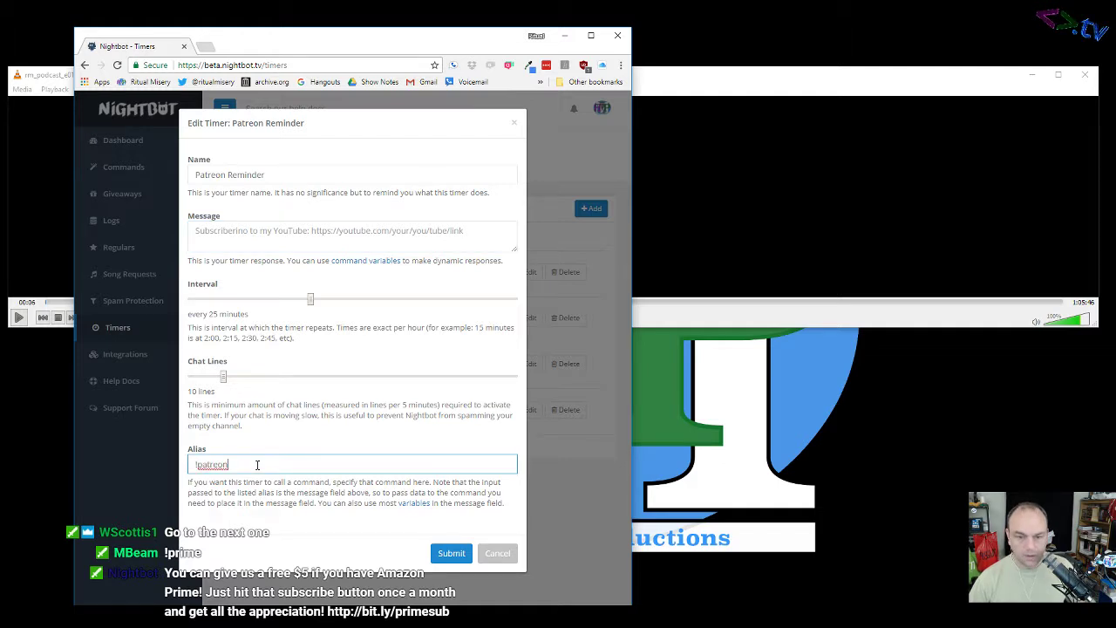
Step: Set the Patreon Reminder message to '.' and save the timer
click(254, 234)
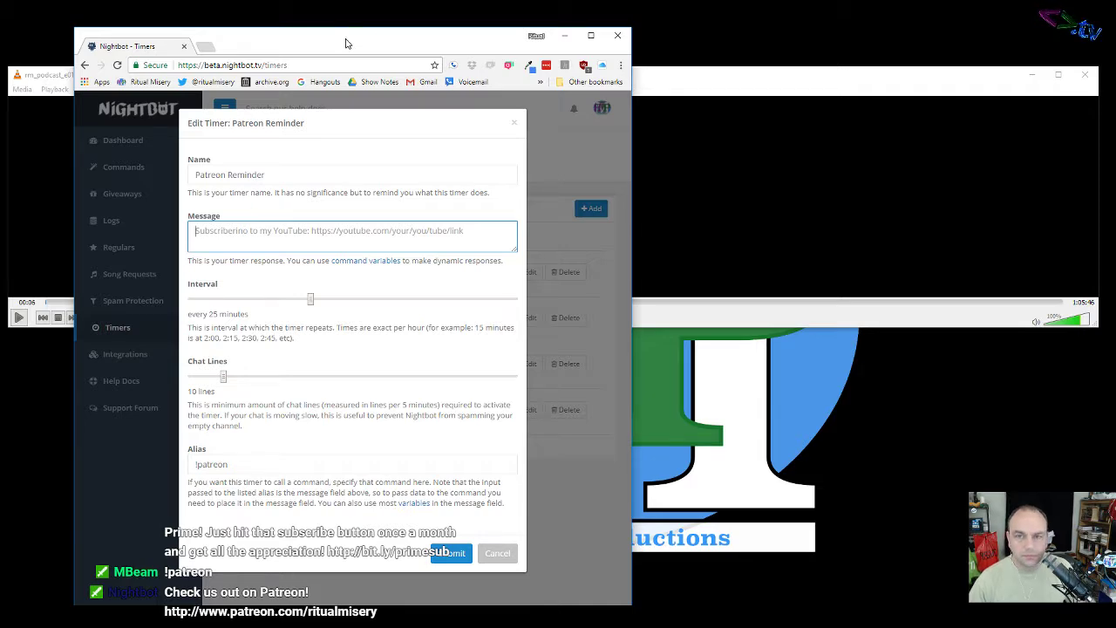
drag(352, 40, 708, 21)
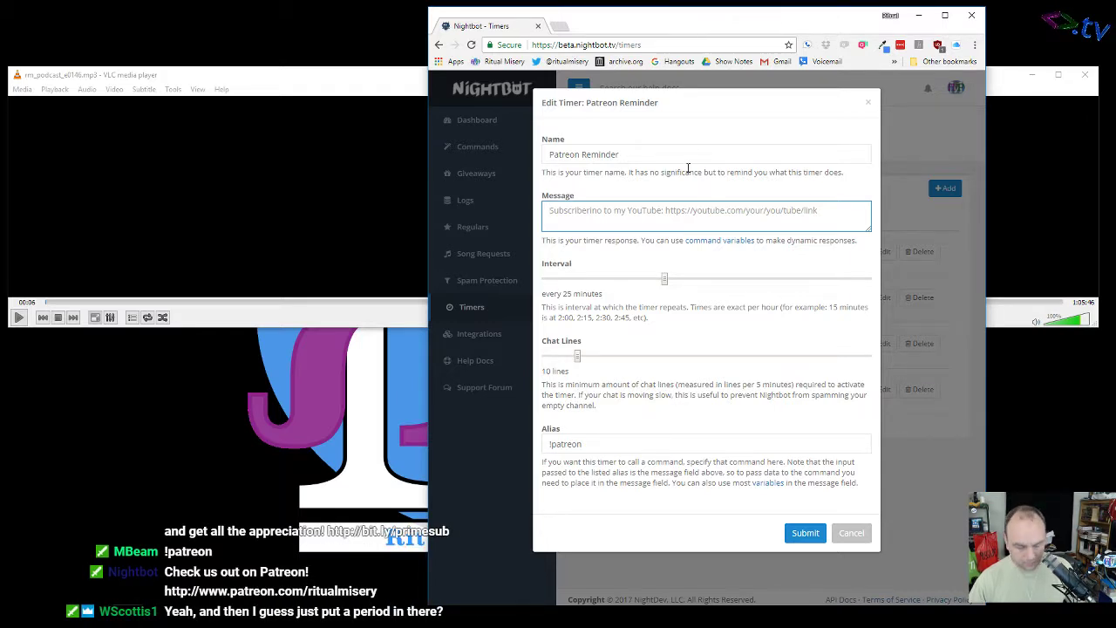
text(.)
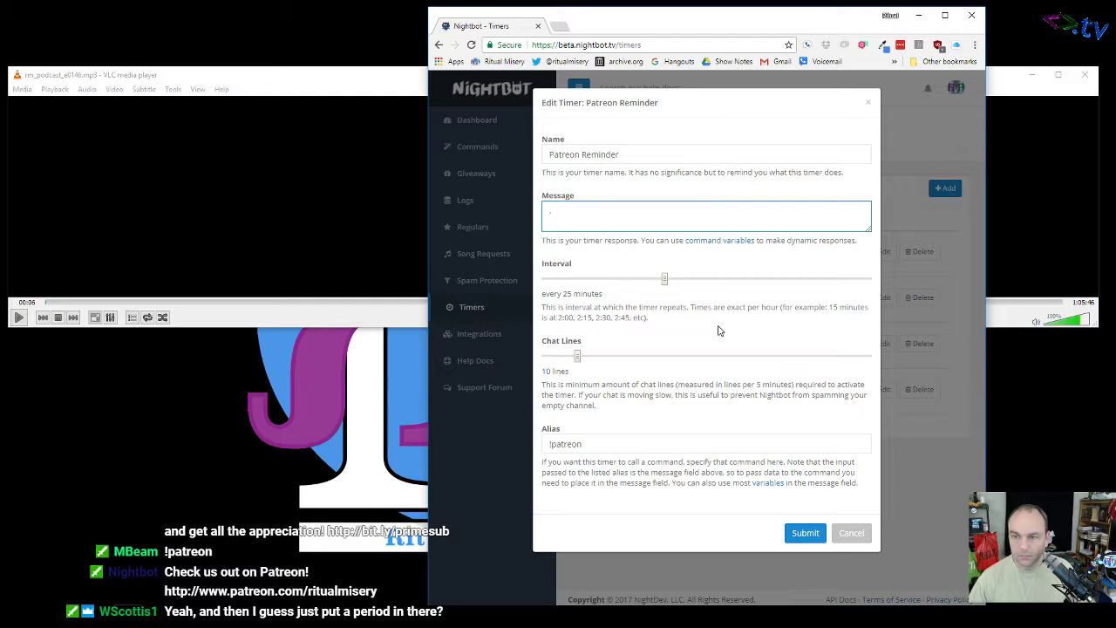
click(799, 533)
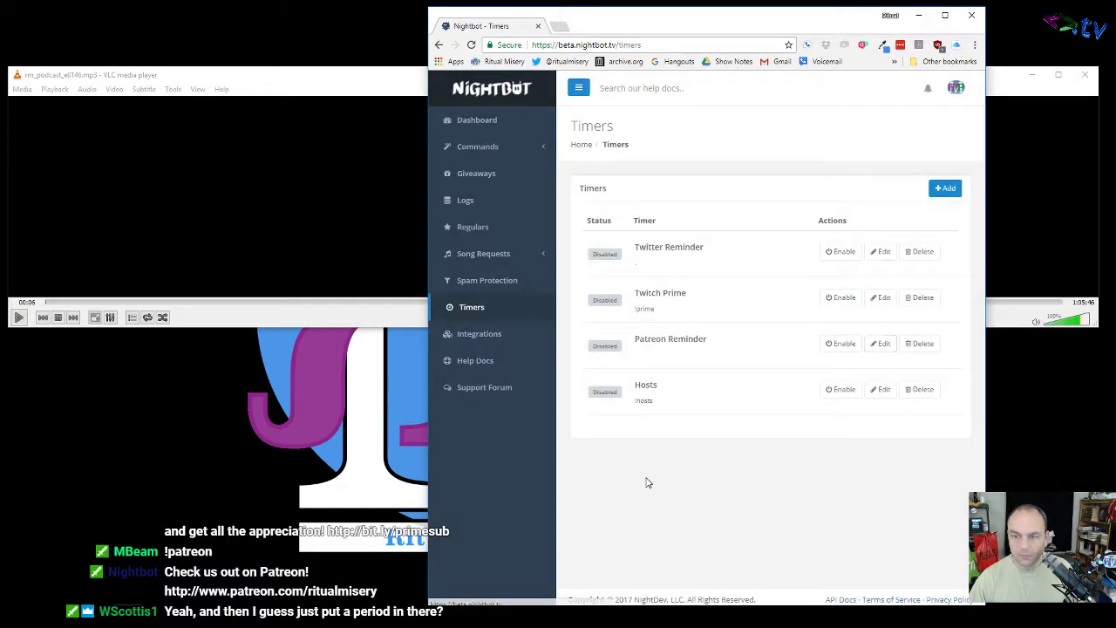
Step: Move '!hosts' from the Hosts timer's message to its alias, set the message to '.', and save
click(881, 390)
drag(577, 211, 499, 211)
key(ctrl+c)
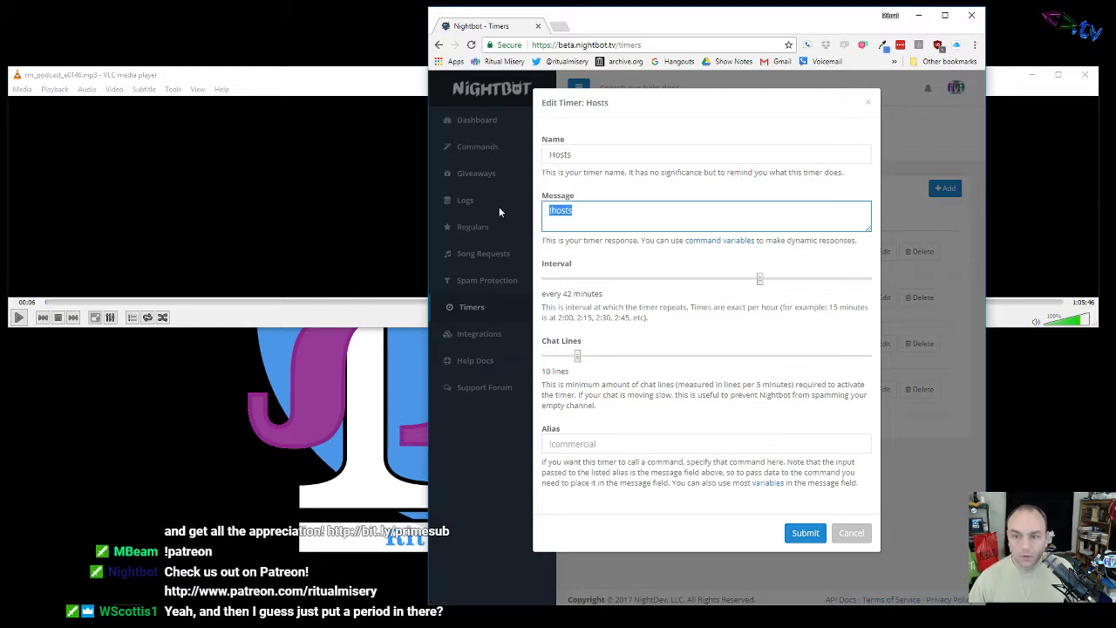
key(BackSpace)
click(585, 444)
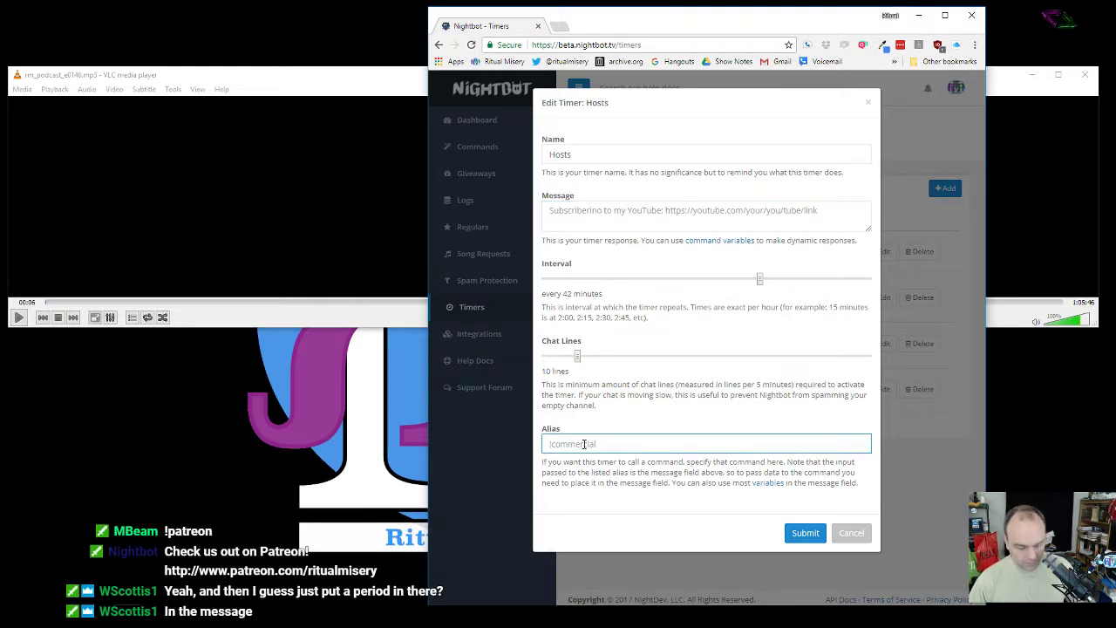
key(ctrl+v)
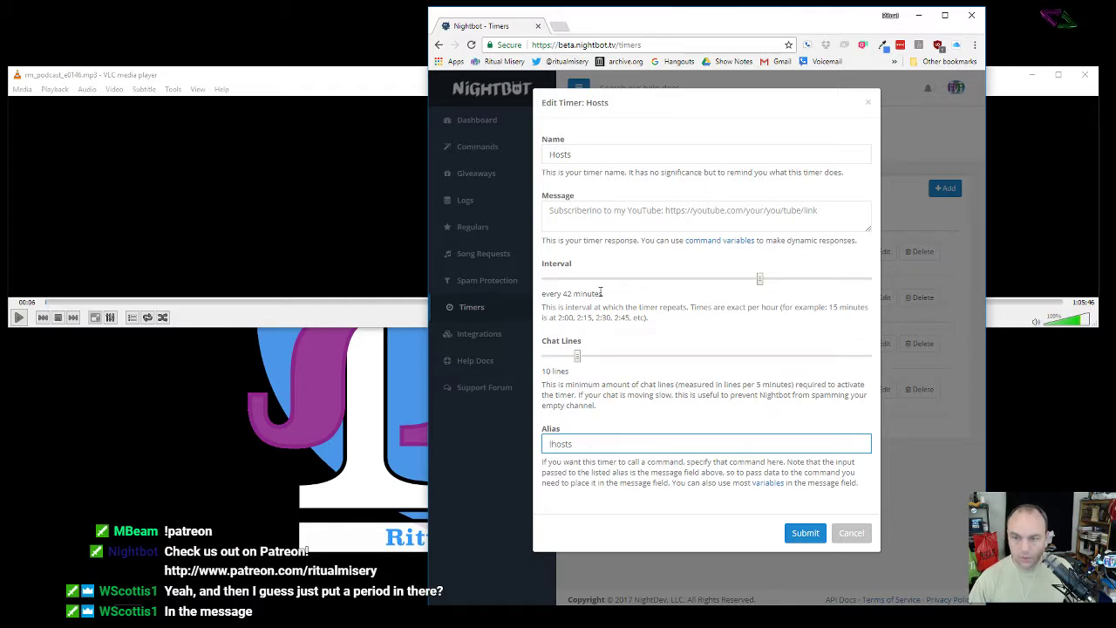
click(587, 215)
text(.)
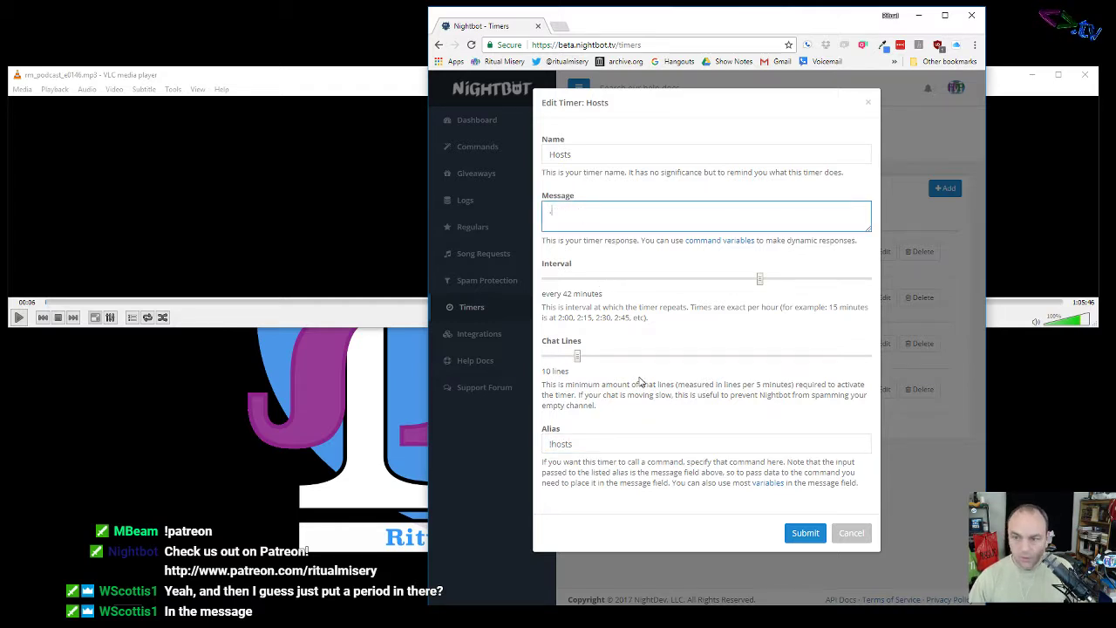
click(806, 537)
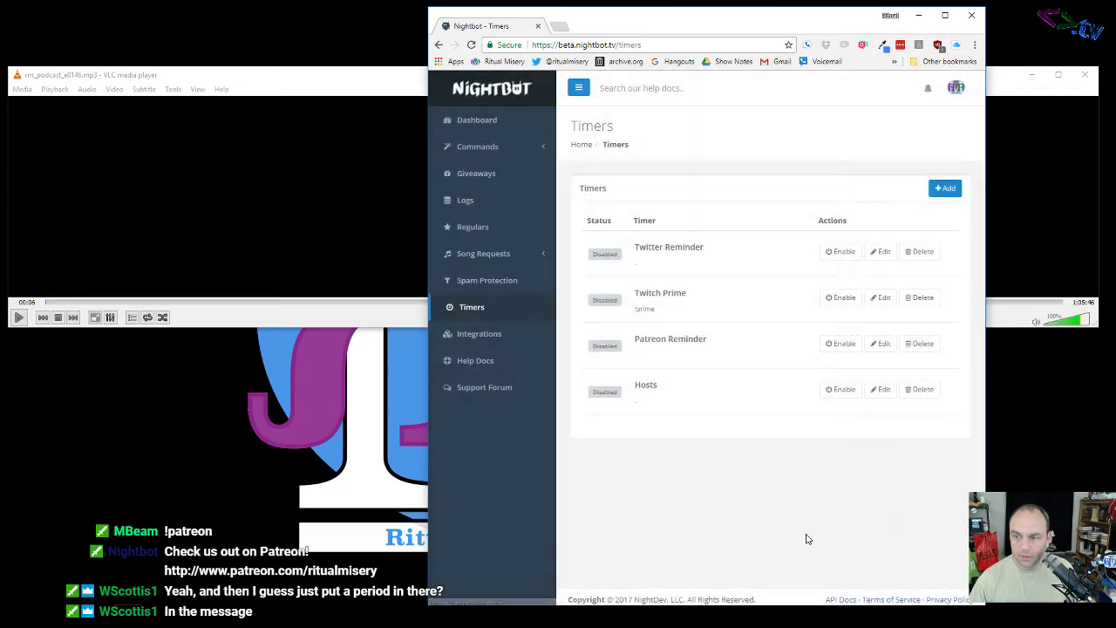
Step: Raise the Hosts timer's chat-line minimum to 30 and save
click(879, 391)
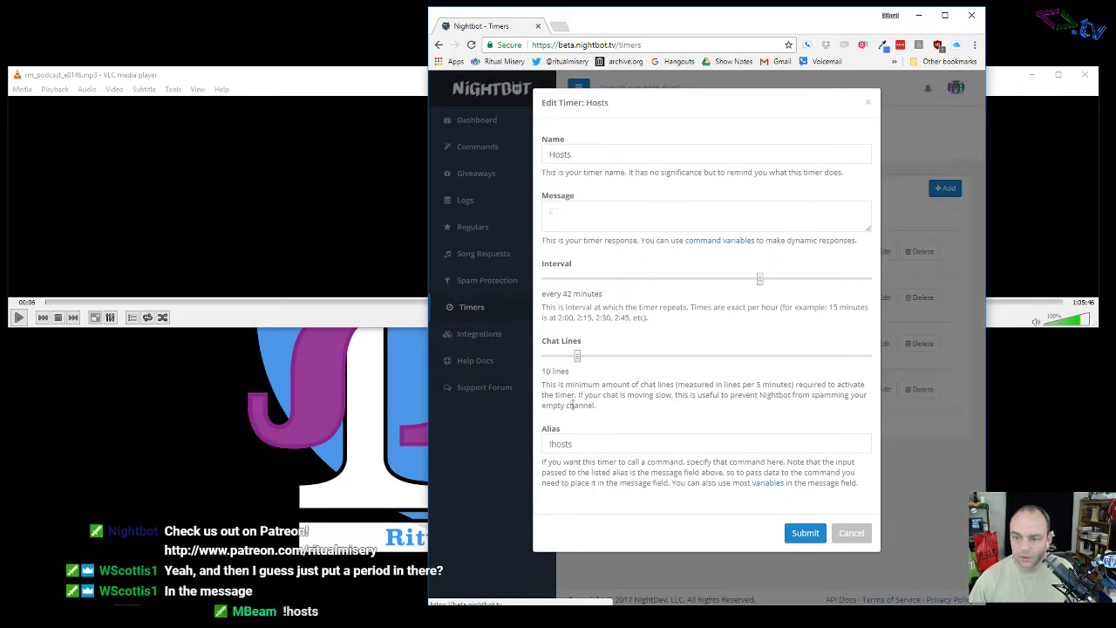
drag(597, 359, 642, 361)
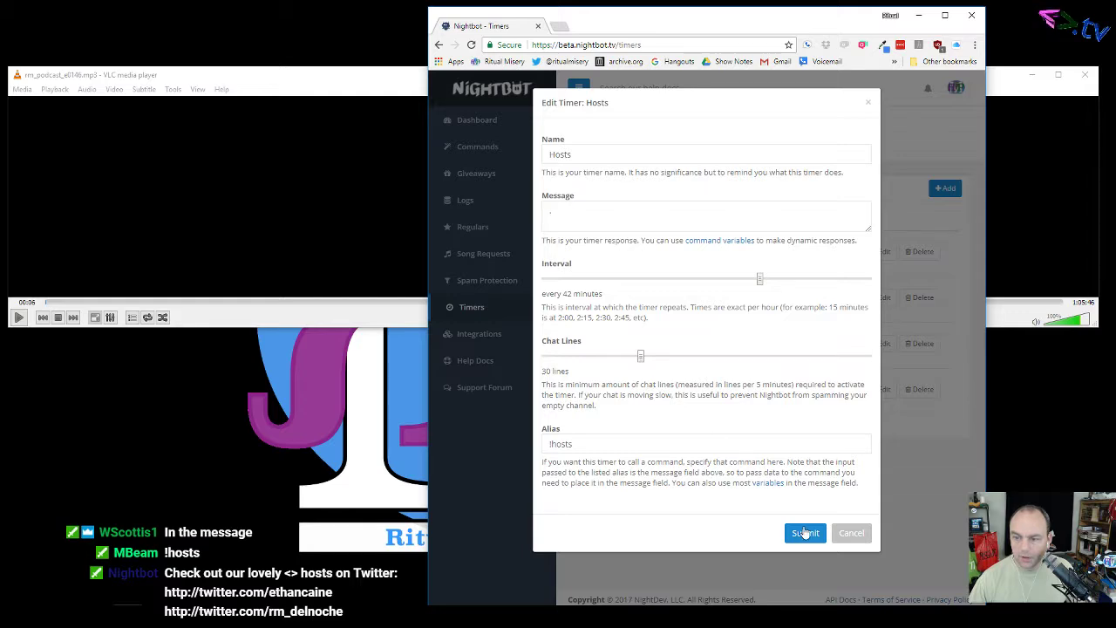
click(805, 533)
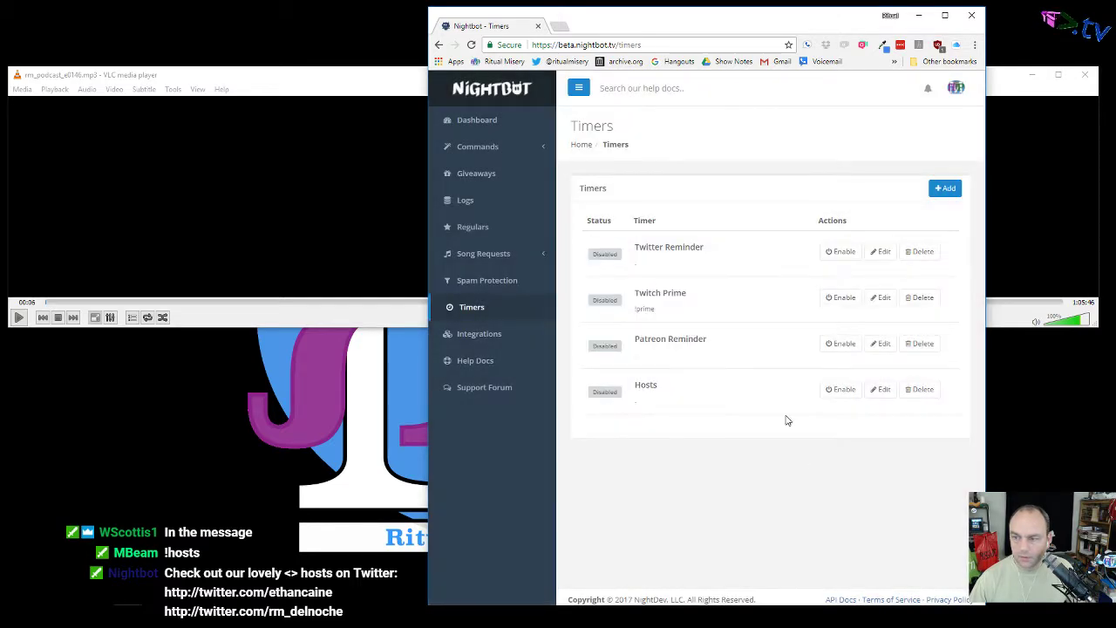
Step: Raise Patreon Reminder and Twitter Reminder chat-line minimums to 30, then enable Patreon Reminder
click(882, 343)
drag(577, 356, 641, 358)
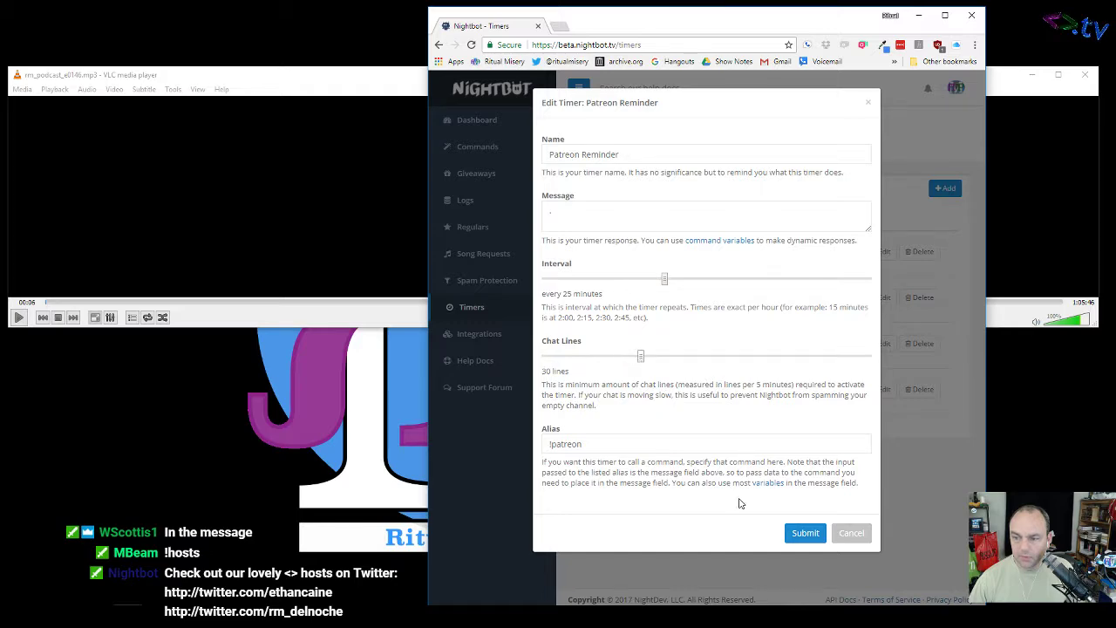
click(805, 532)
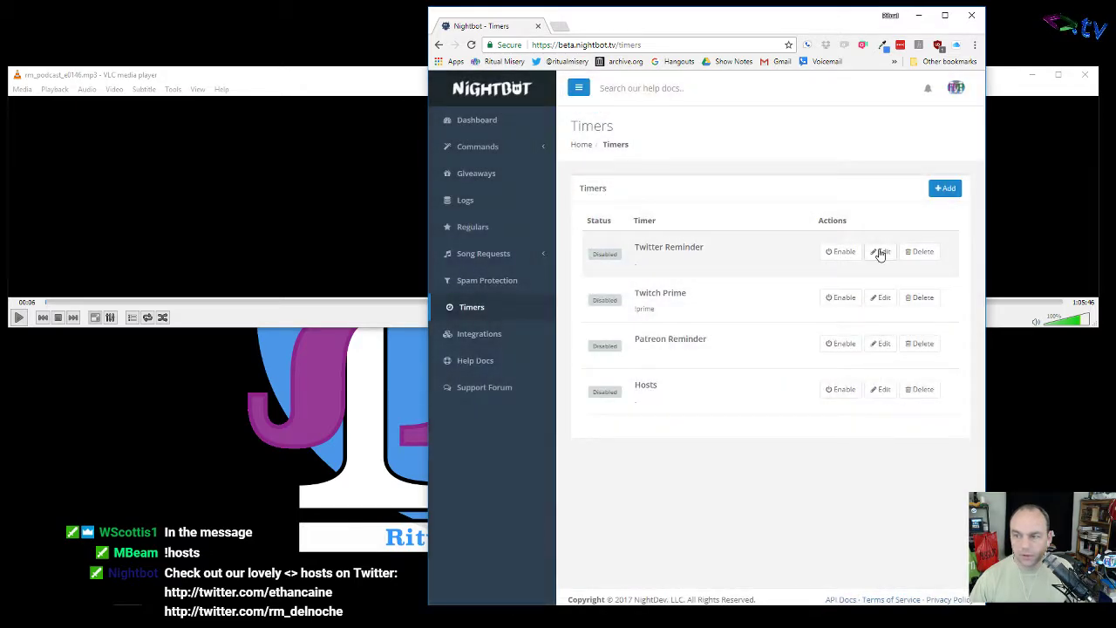
click(879, 252)
drag(577, 356, 641, 368)
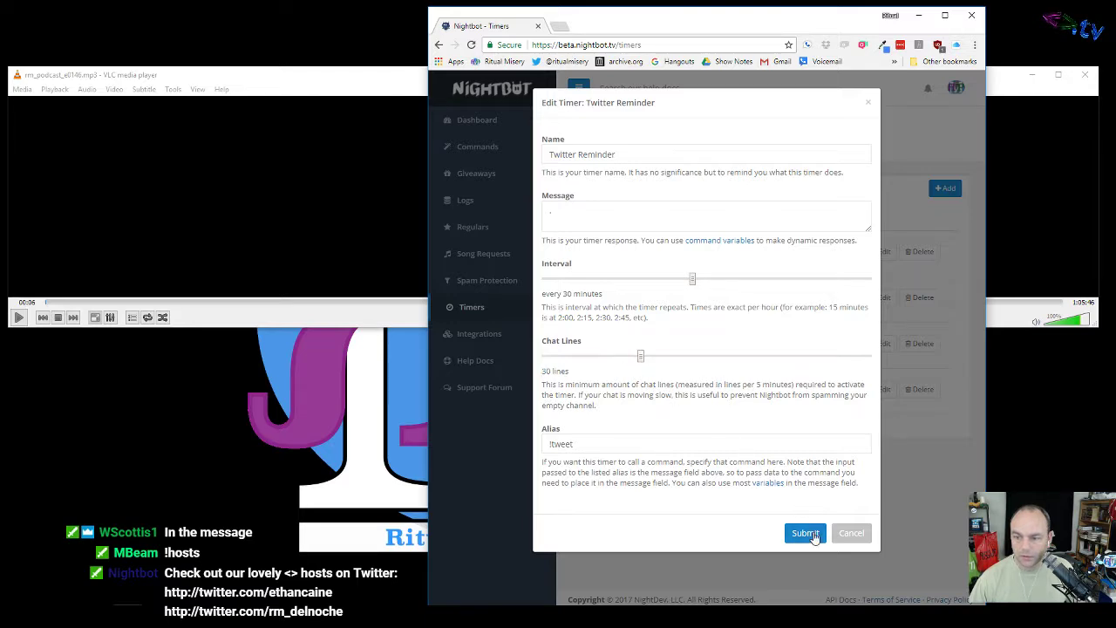
click(803, 533)
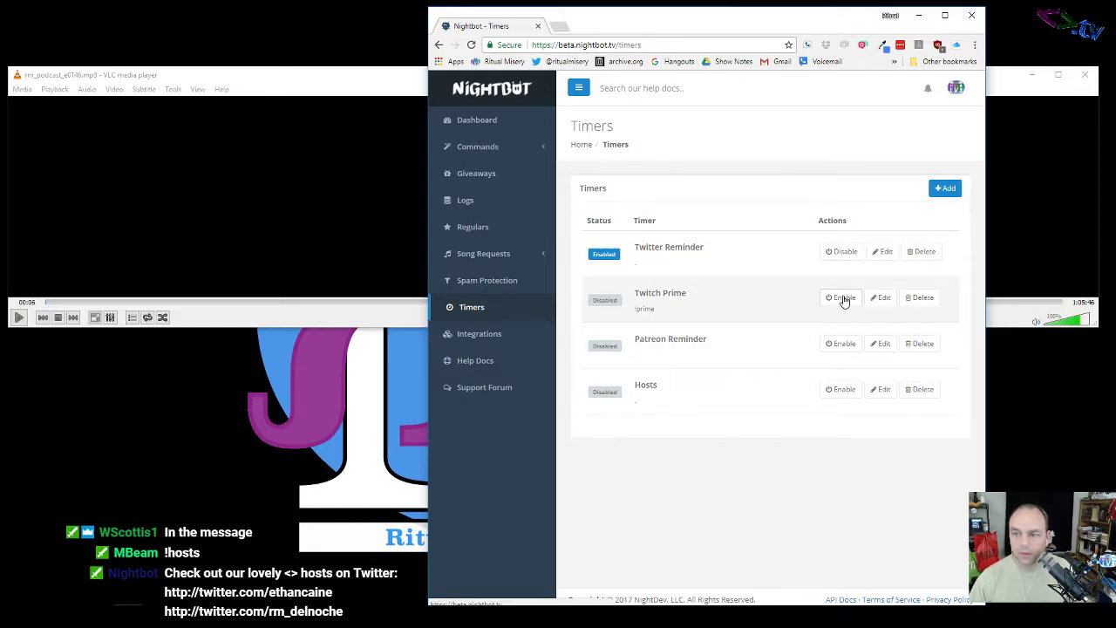
click(842, 343)
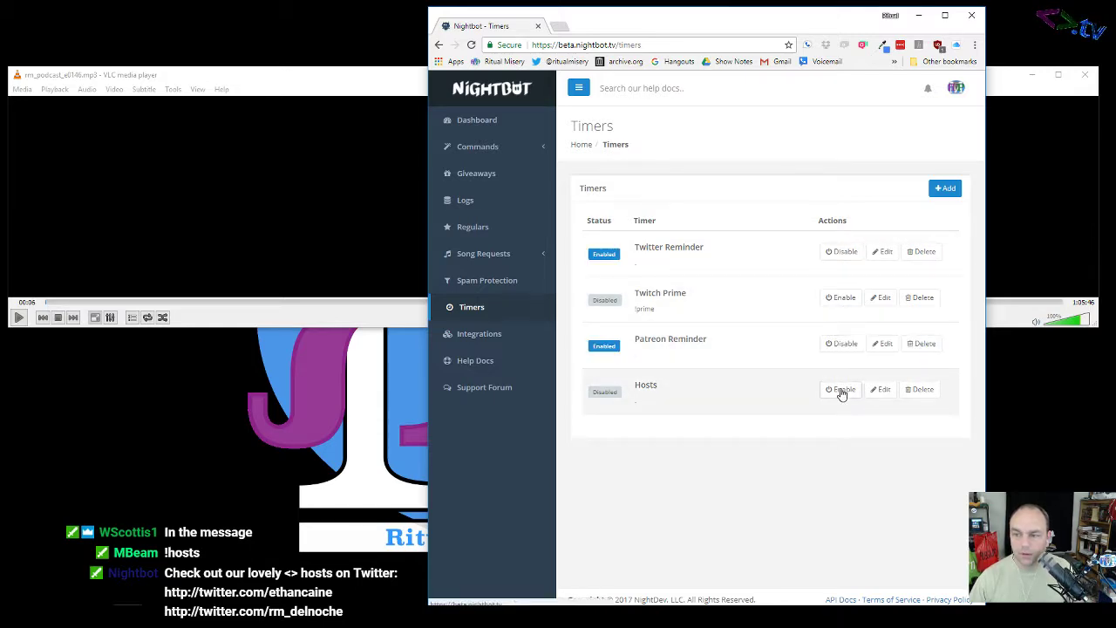
Step: Clear the Twitch Prime timer's message, set its alias to !prime, and save
click(880, 297)
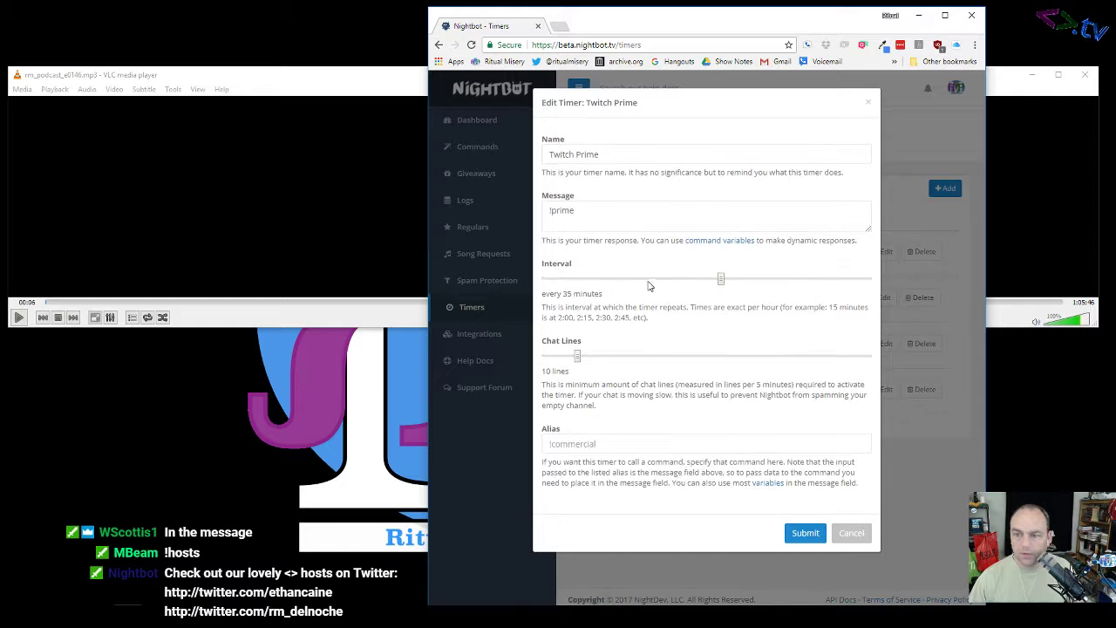
drag(587, 214, 527, 213)
key(ctrl+c)
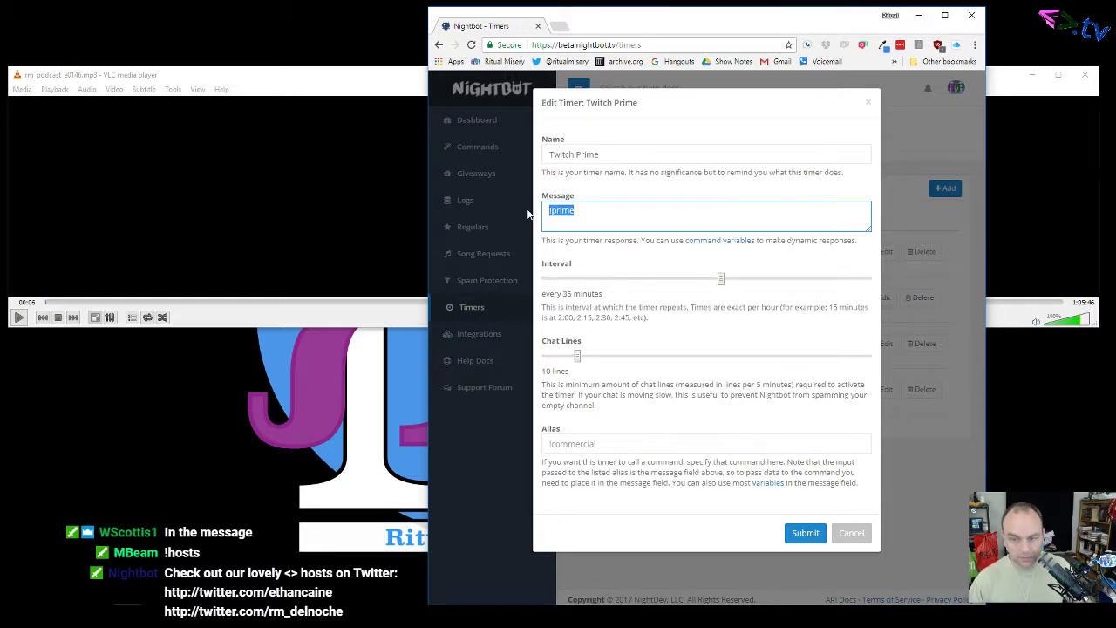
key(BackSpace)
click(594, 441)
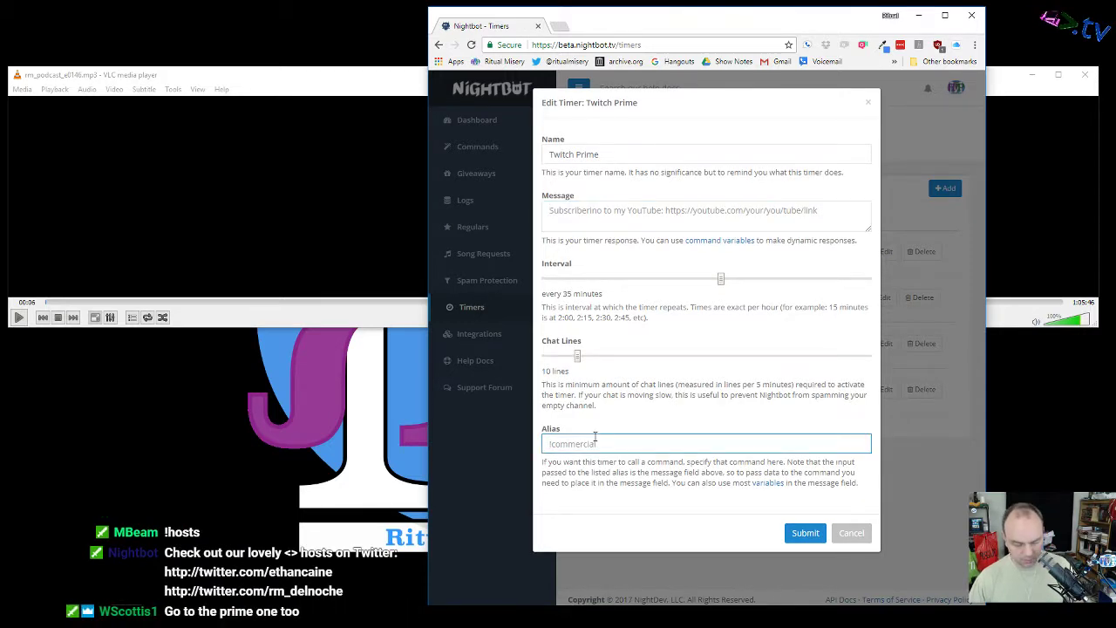
key(ctrl+v)
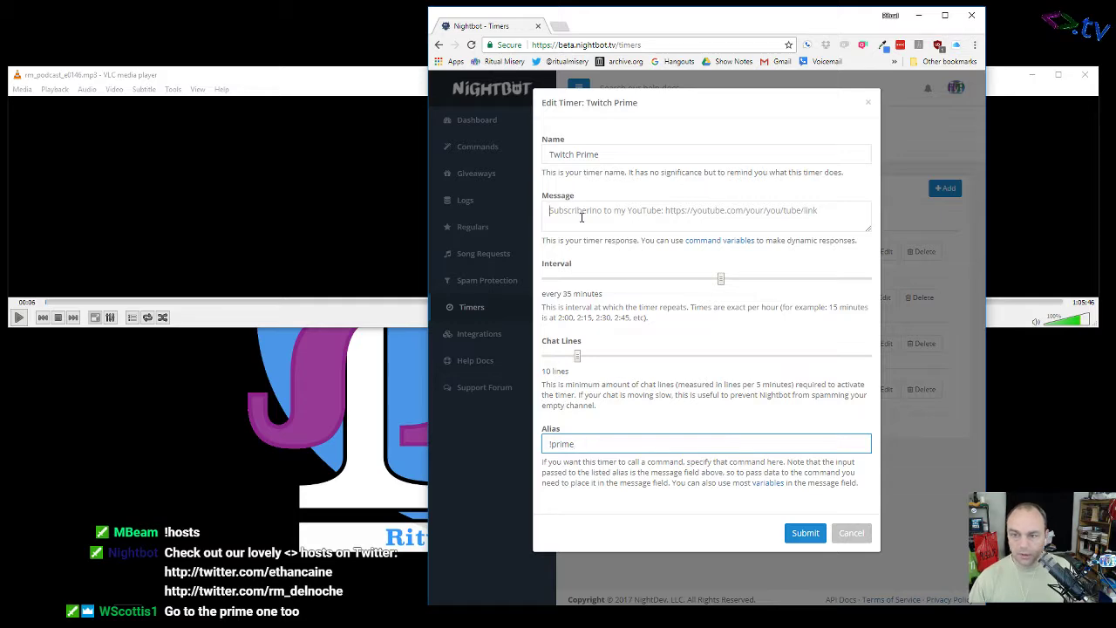
click(581, 218)
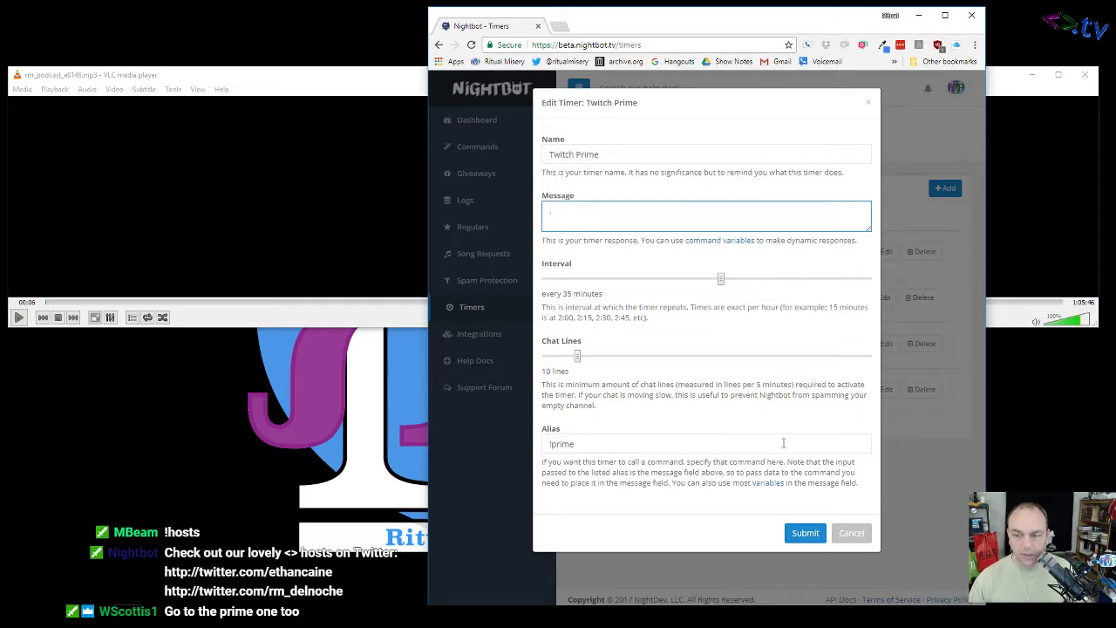
click(804, 533)
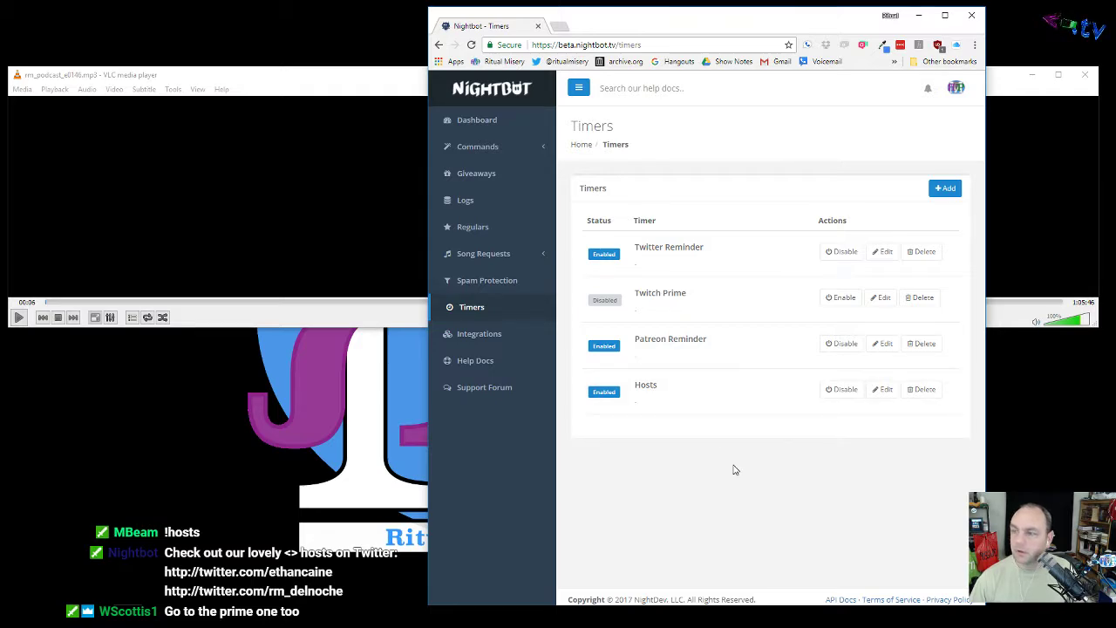
Step: Set Twitch Prime's chat-line threshold to 30, then open the Default commands list
click(879, 301)
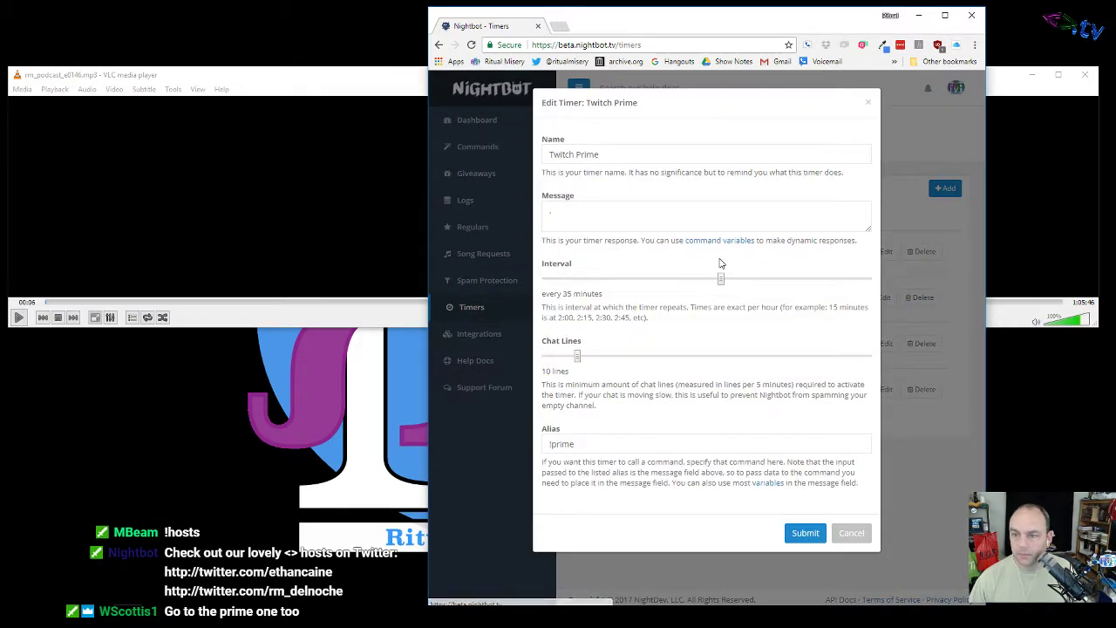
drag(577, 358, 640, 363)
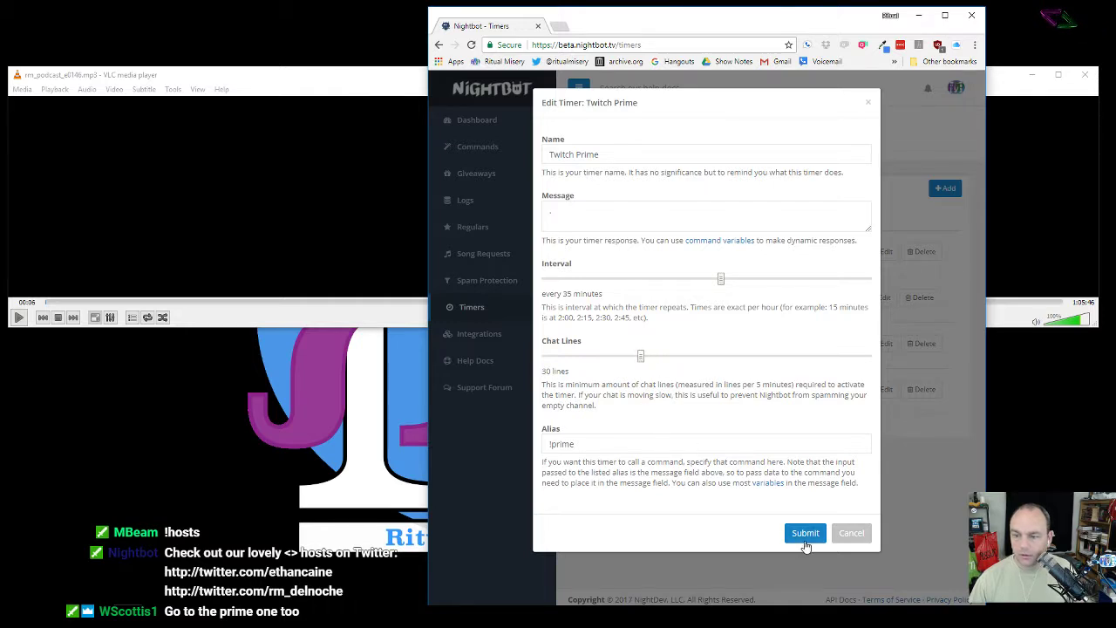
click(806, 540)
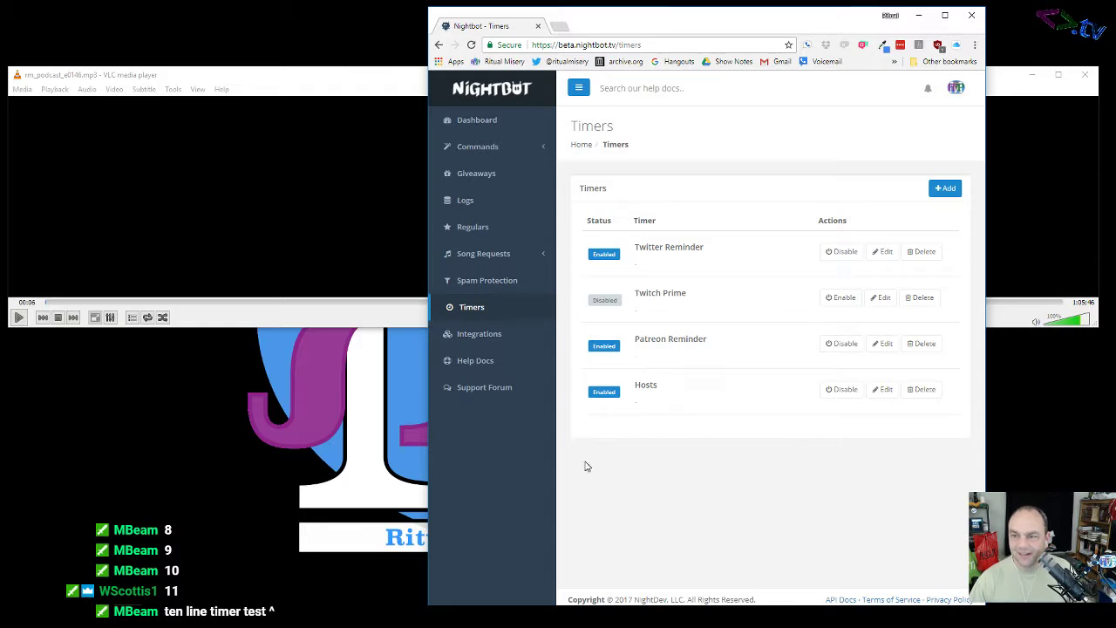
click(484, 149)
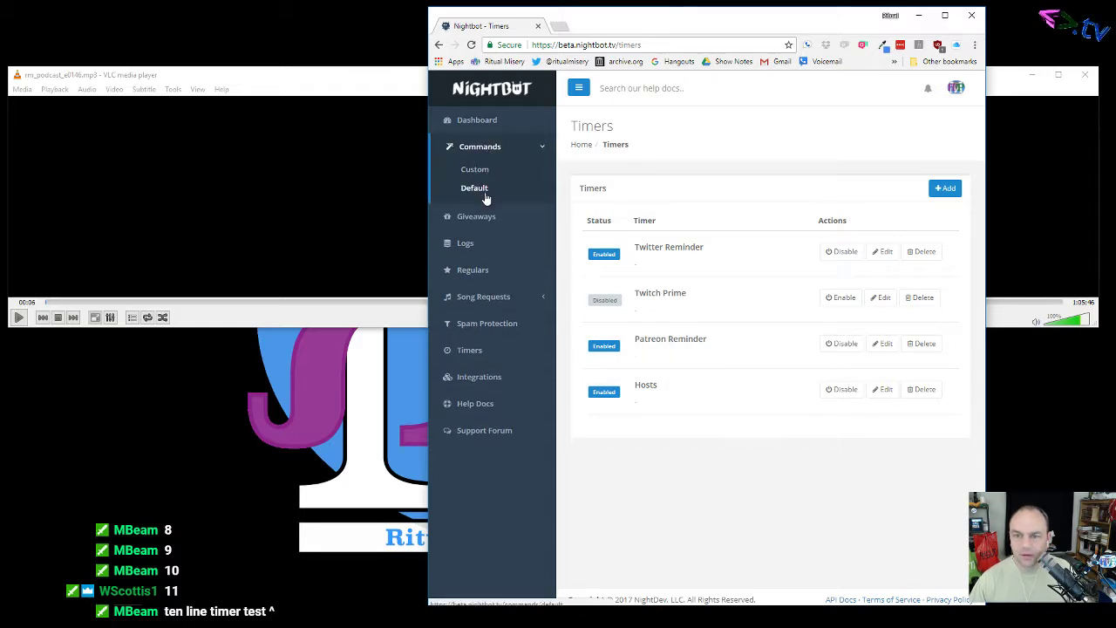
click(485, 190)
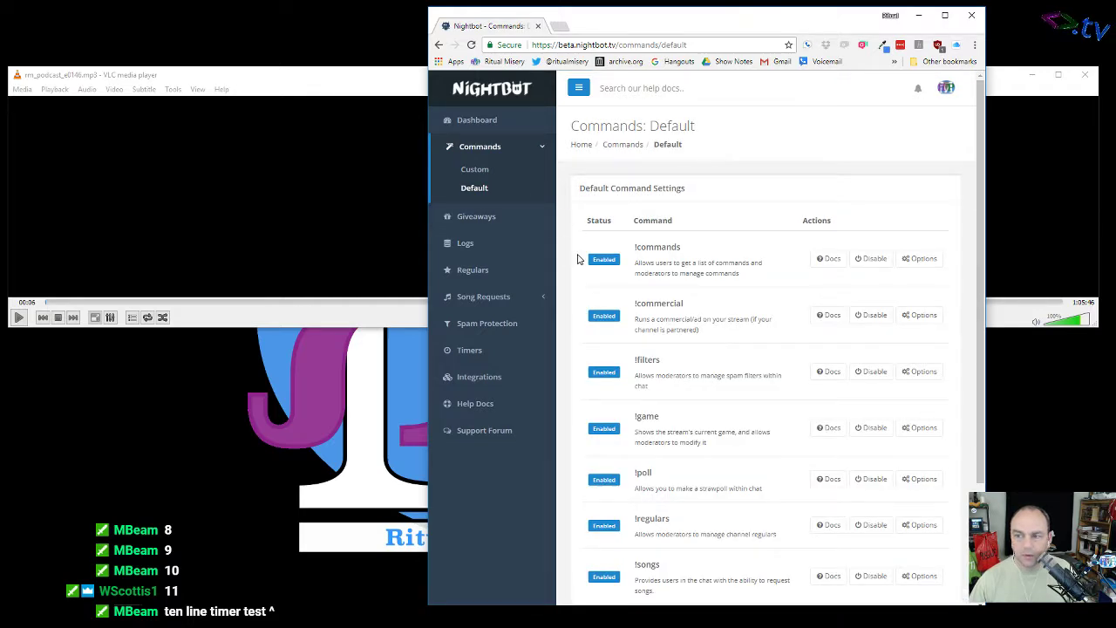
Step: Scroll through the default commands, view the Custom commands, and return to Timers
scroll(577, 259, down, 3)
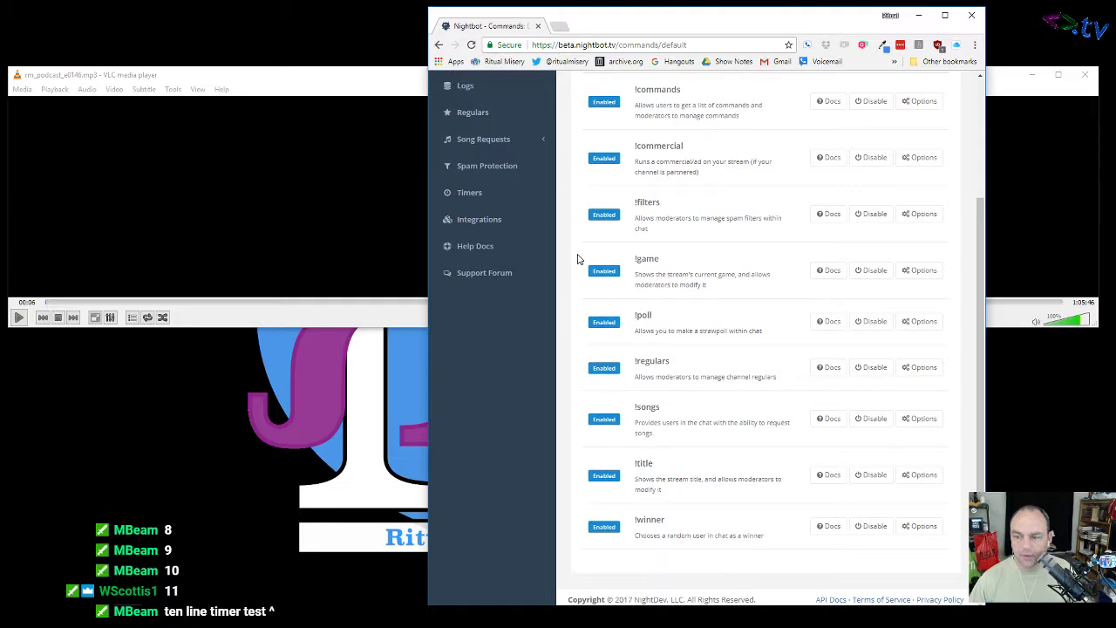
scroll(577, 259, up, 1)
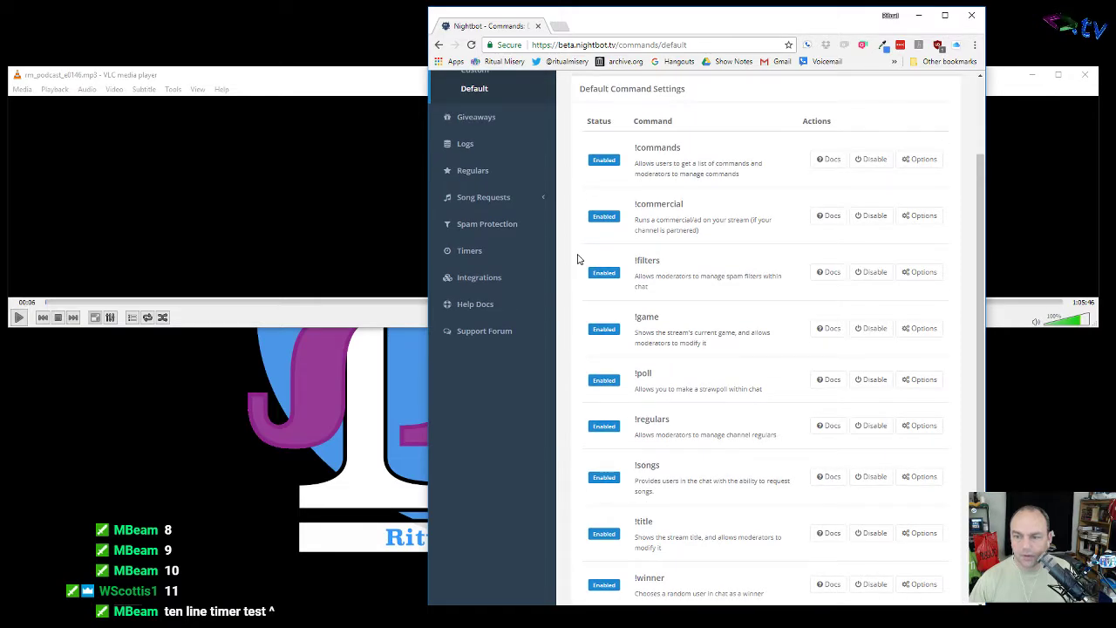
scroll(578, 259, up, 3)
click(494, 172)
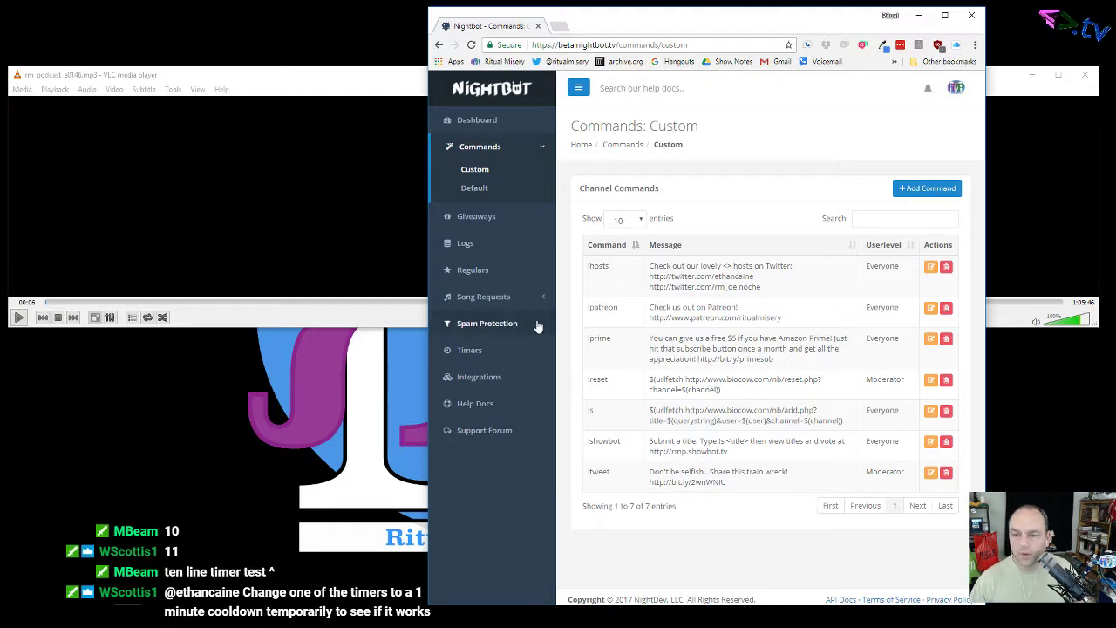
click(487, 350)
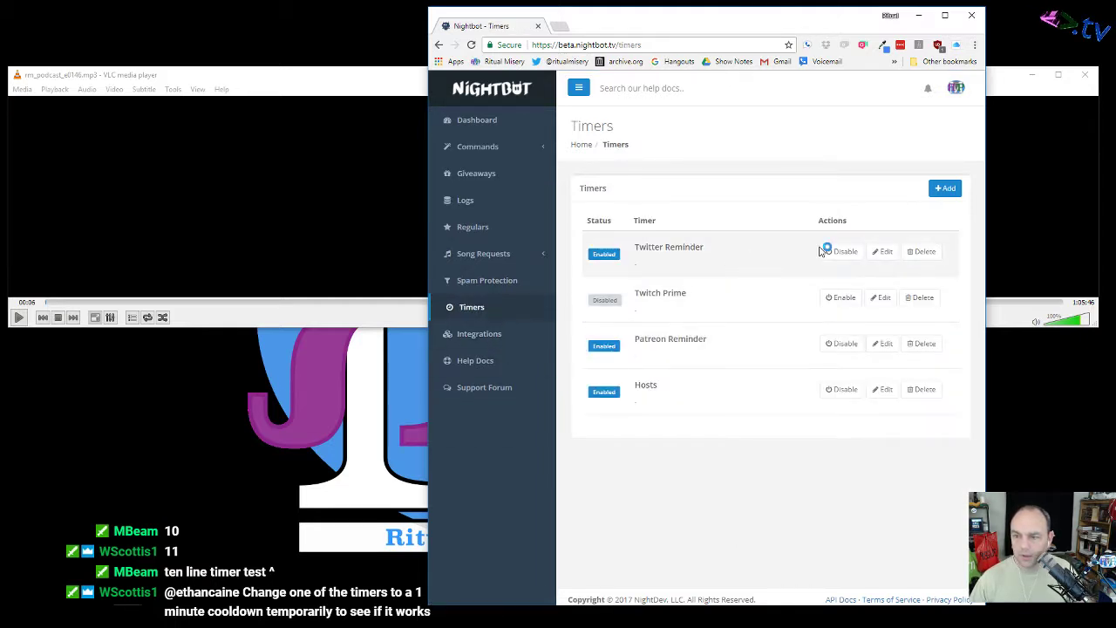
Step: Lower the Twitter Reminder interval from 30 to 5 minutes and save
click(882, 253)
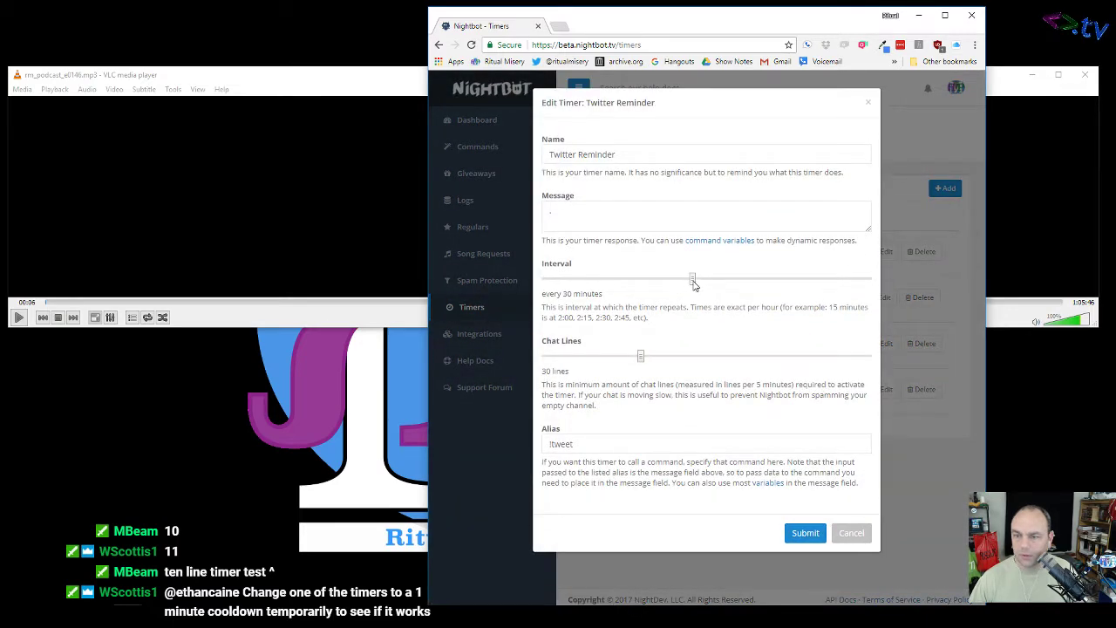
drag(693, 283, 538, 285)
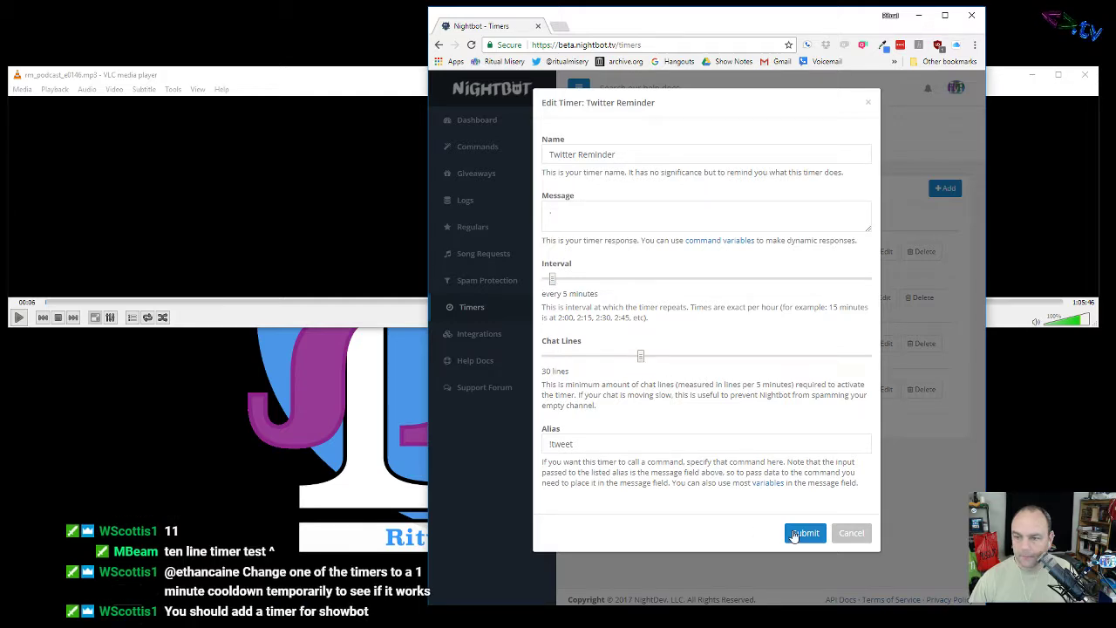
click(802, 533)
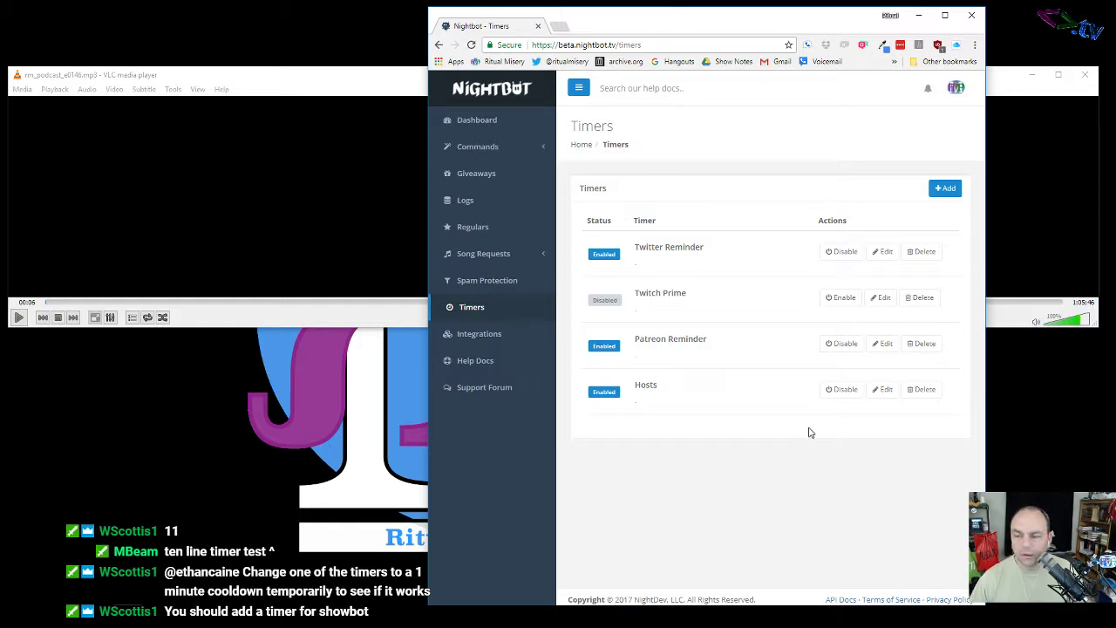
Step: Select the 'showbot' command name in the Custom commands list, then return to Timers
click(466, 151)
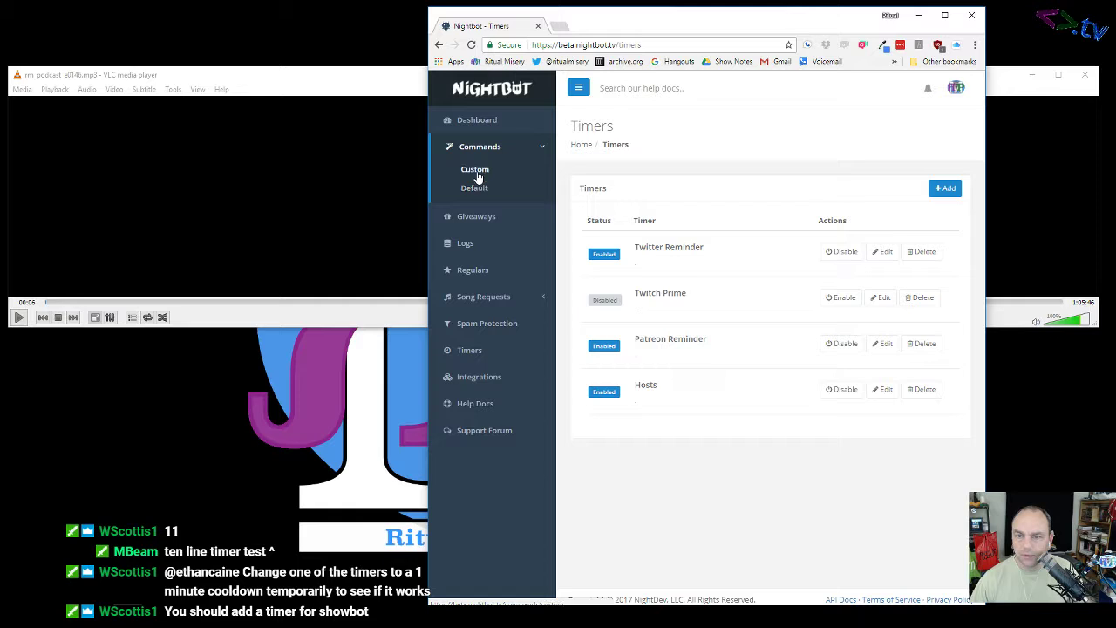
click(476, 171)
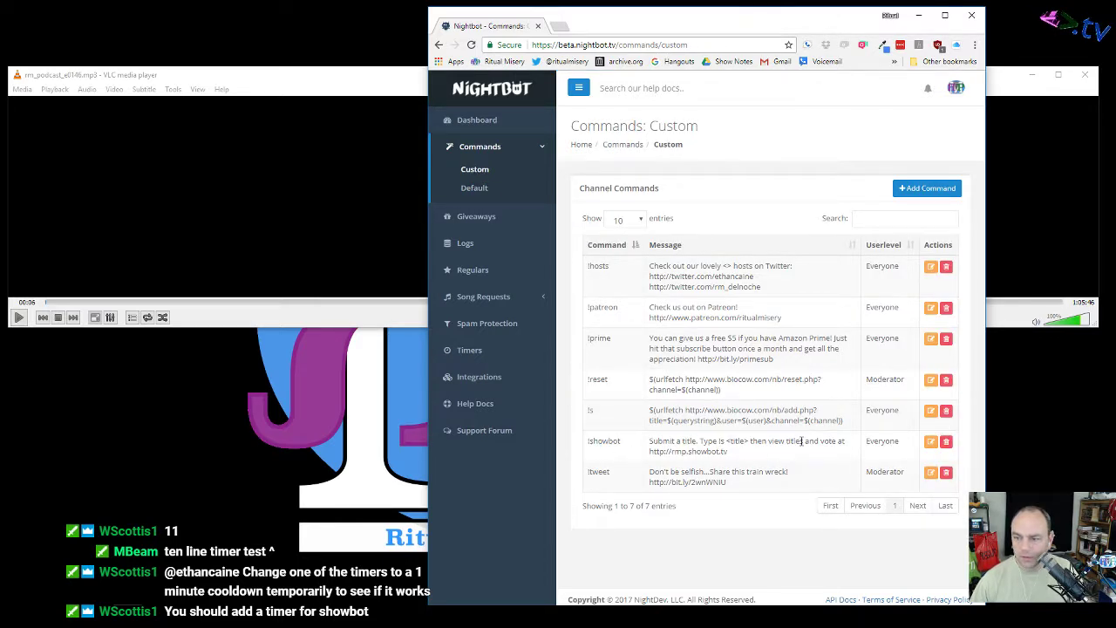
drag(624, 444, 588, 445)
click(623, 446)
double_click(613, 442)
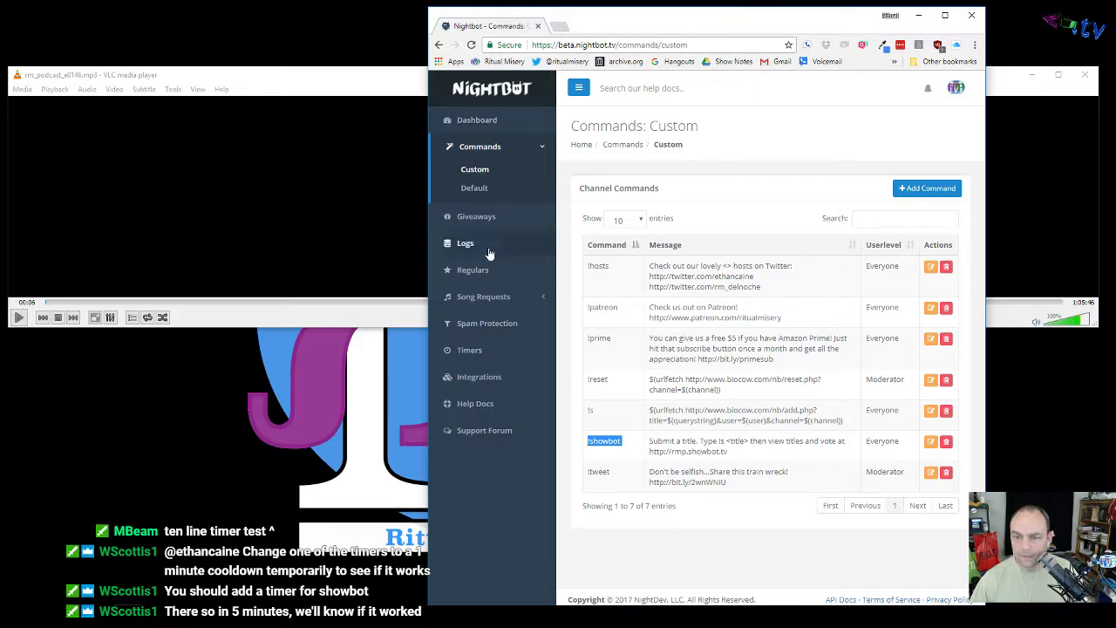
click(488, 350)
Step: Add a new timer named Showbot with message '.' and alias !showbot
click(942, 189)
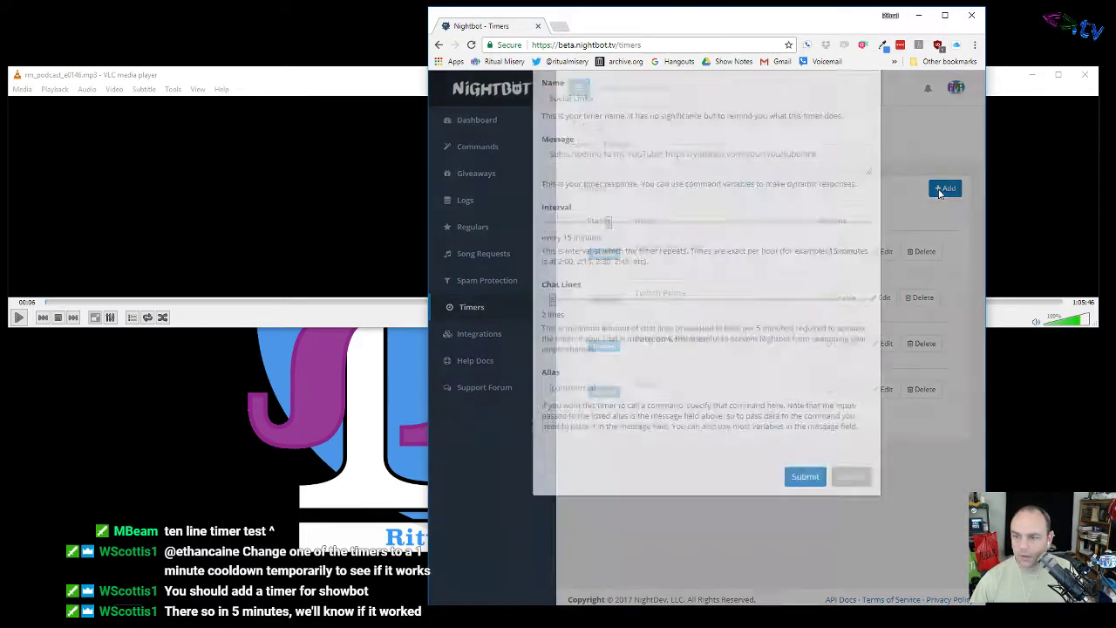
click(610, 155)
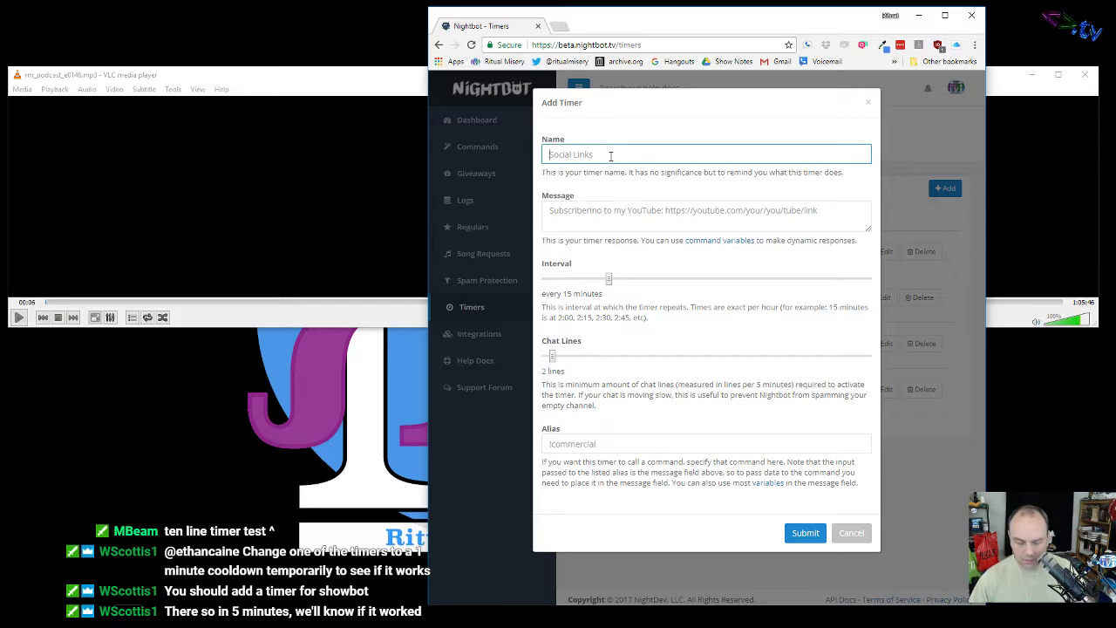
text(Showbot)
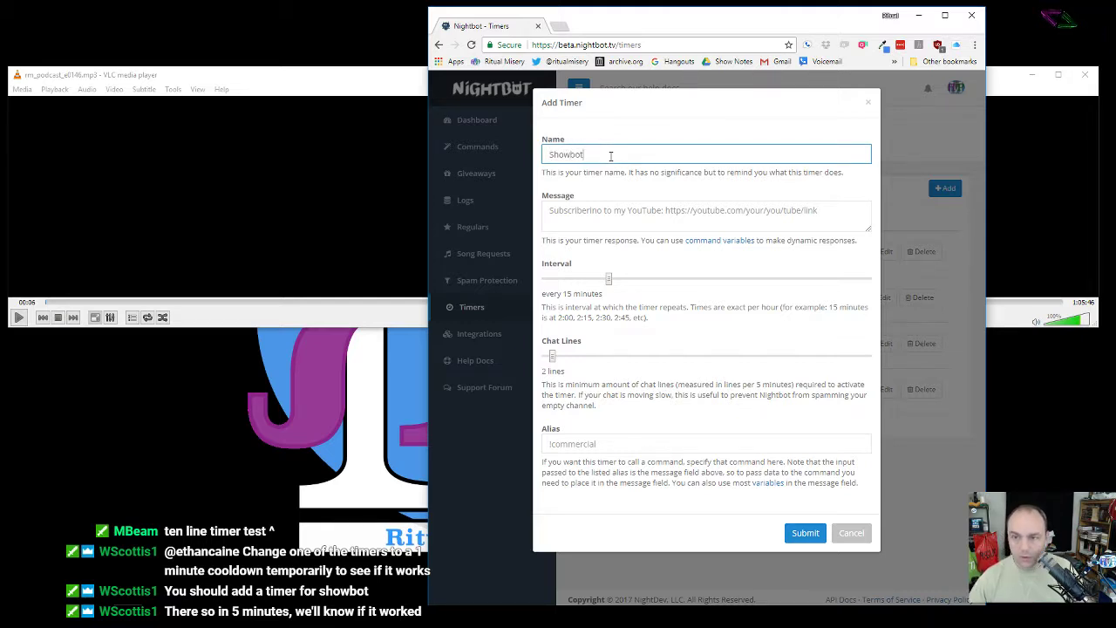
click(605, 208)
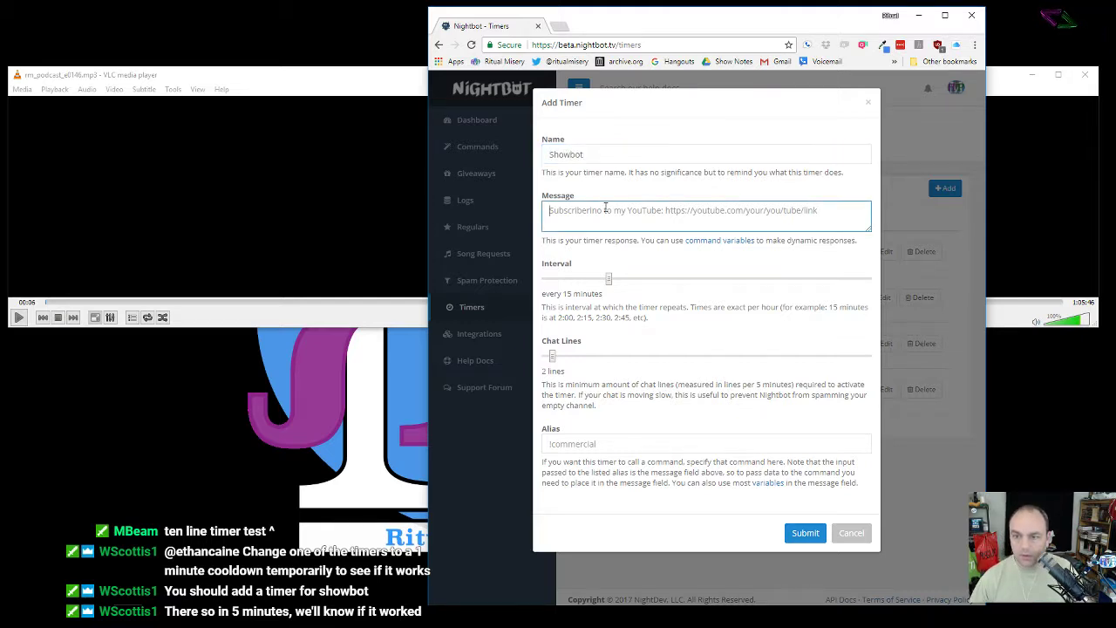
text(.)
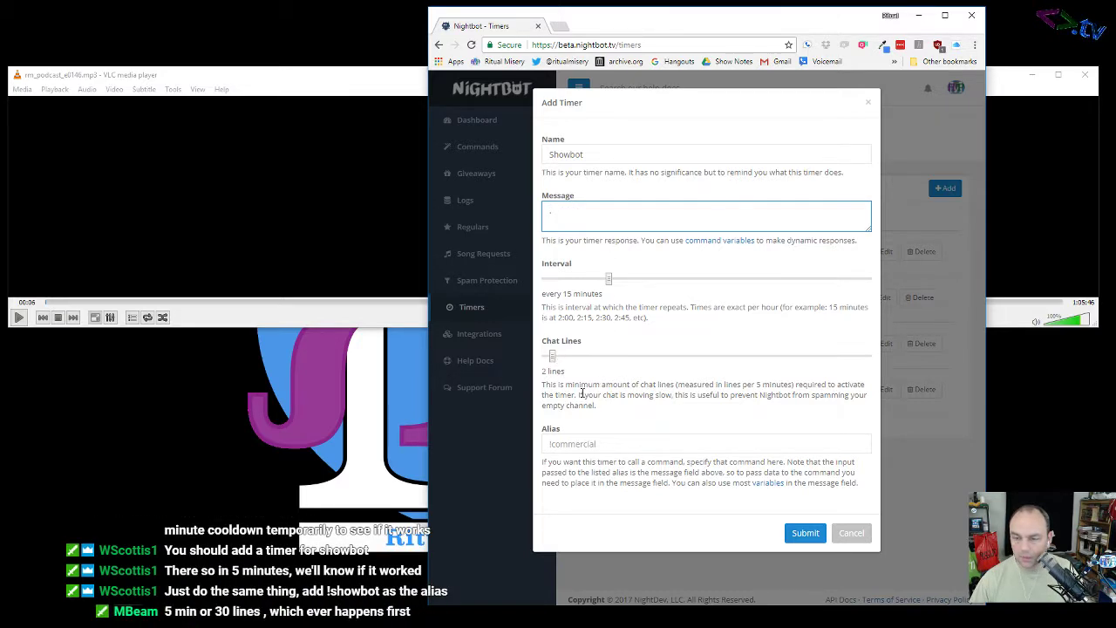
click(620, 447)
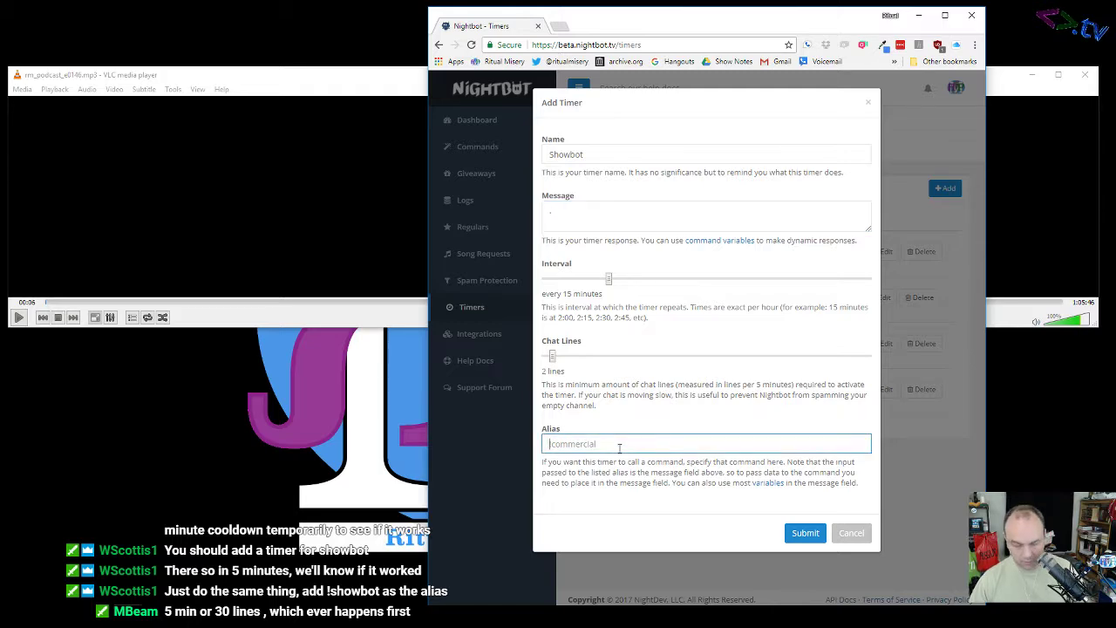
text(!showbot)
click(797, 529)
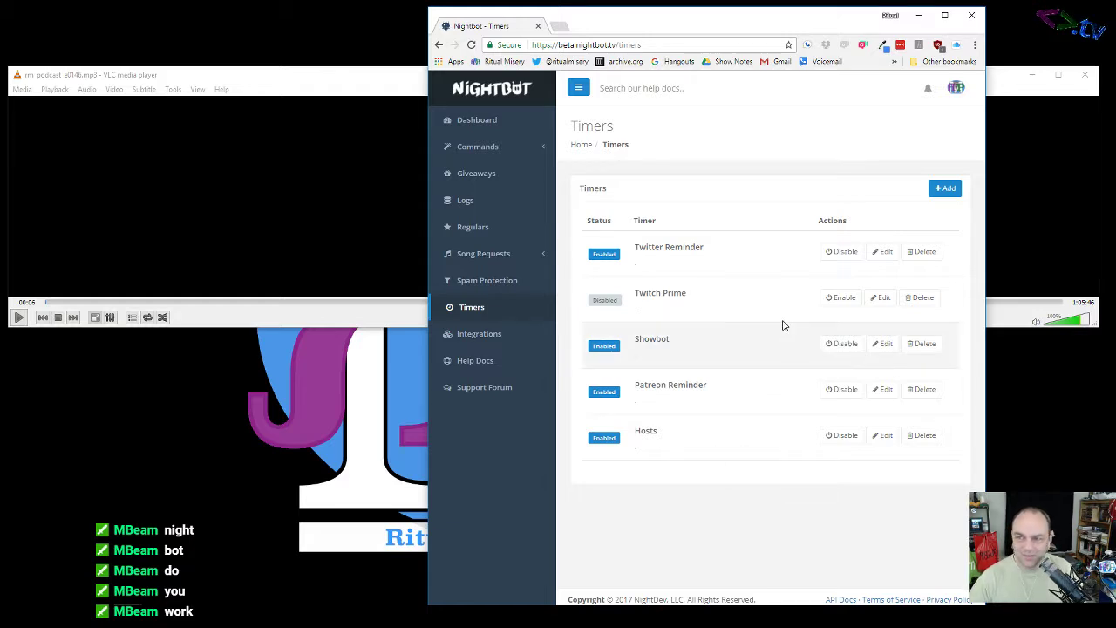
Step: Minimize the browser and episode 146 folder, move VLC off-screen, and bring Google Drive into view
click(919, 17)
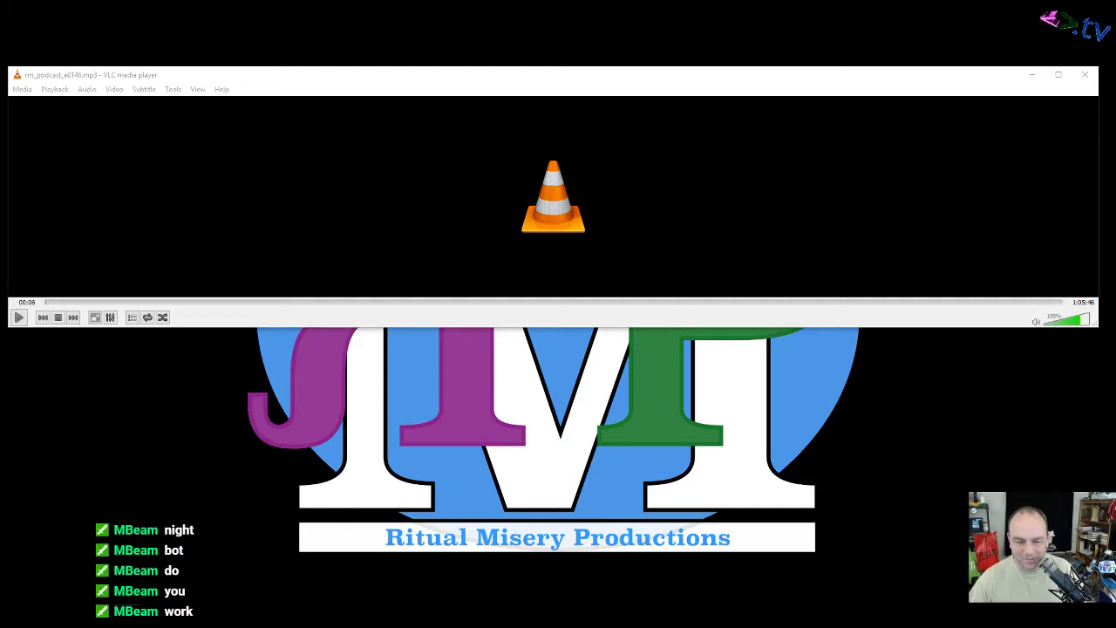
key(alt+Tab)
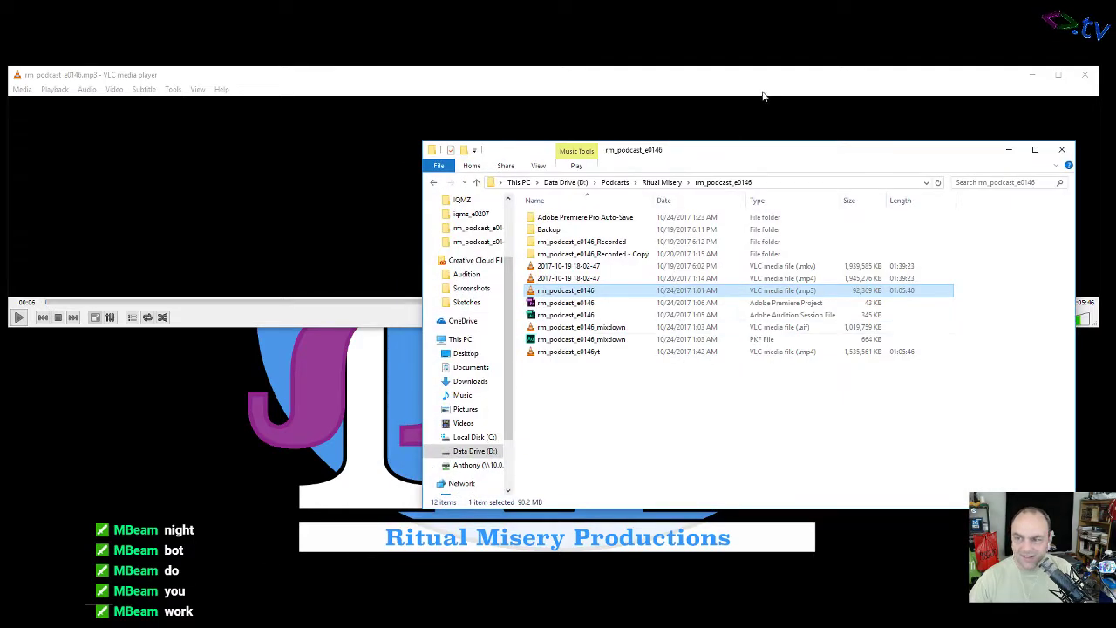
click(348, 366)
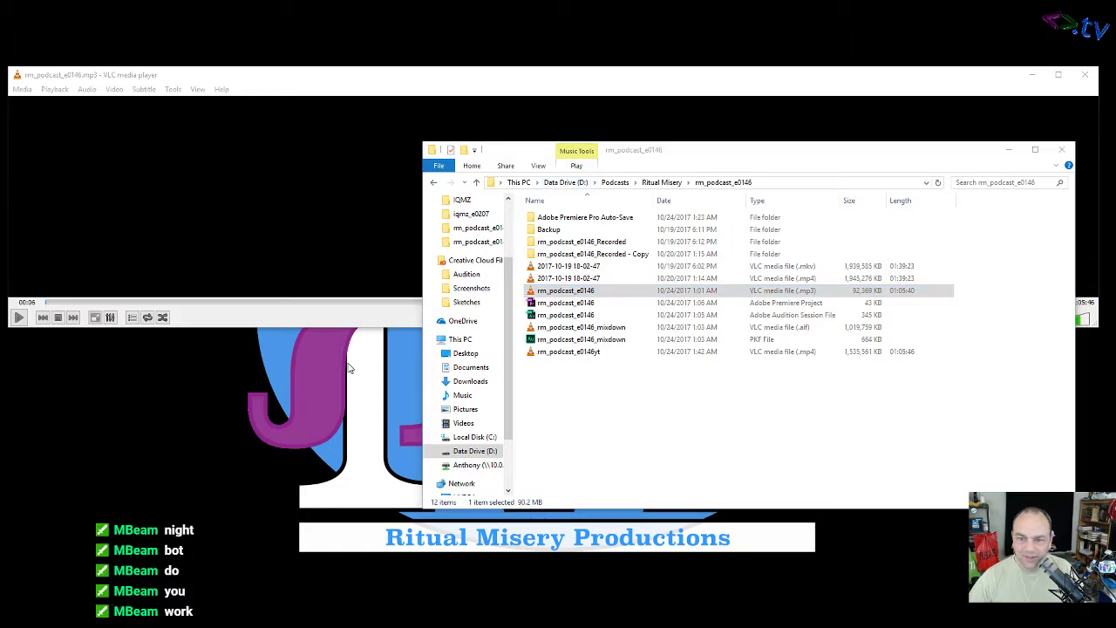
click(1009, 150)
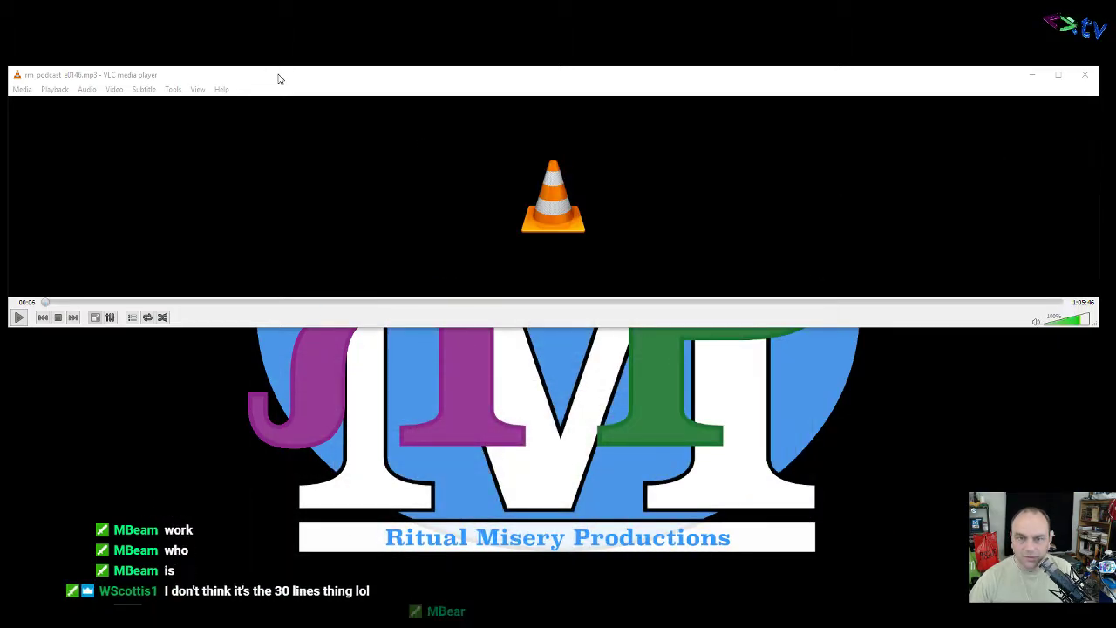
drag(279, 77, 283, 275)
drag(282, 275, 0, 302)
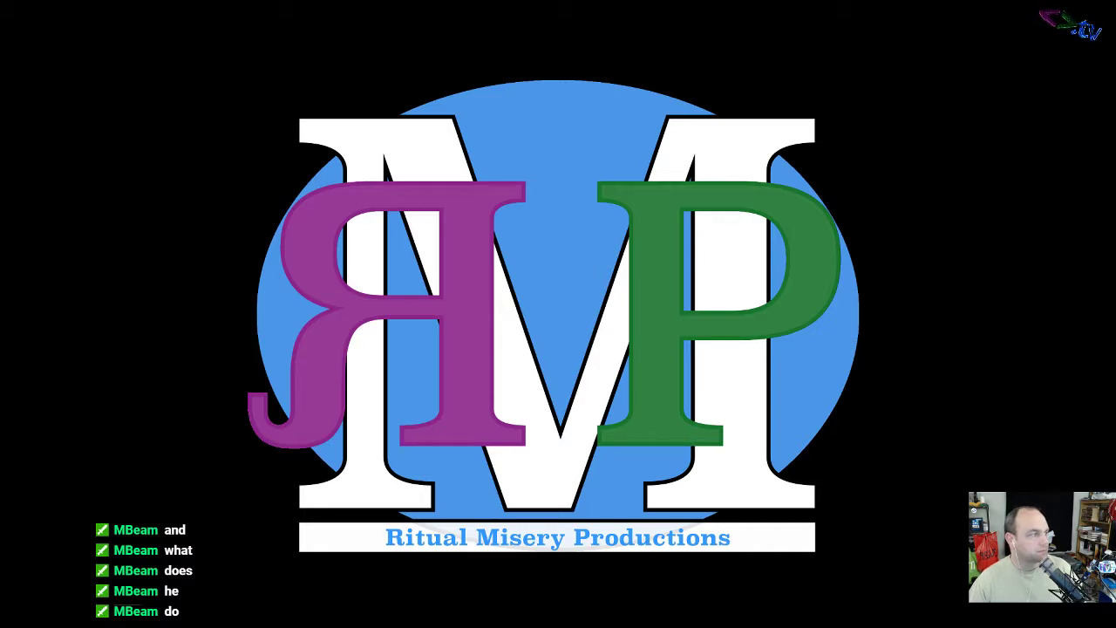
drag(0, 83, 425, 31)
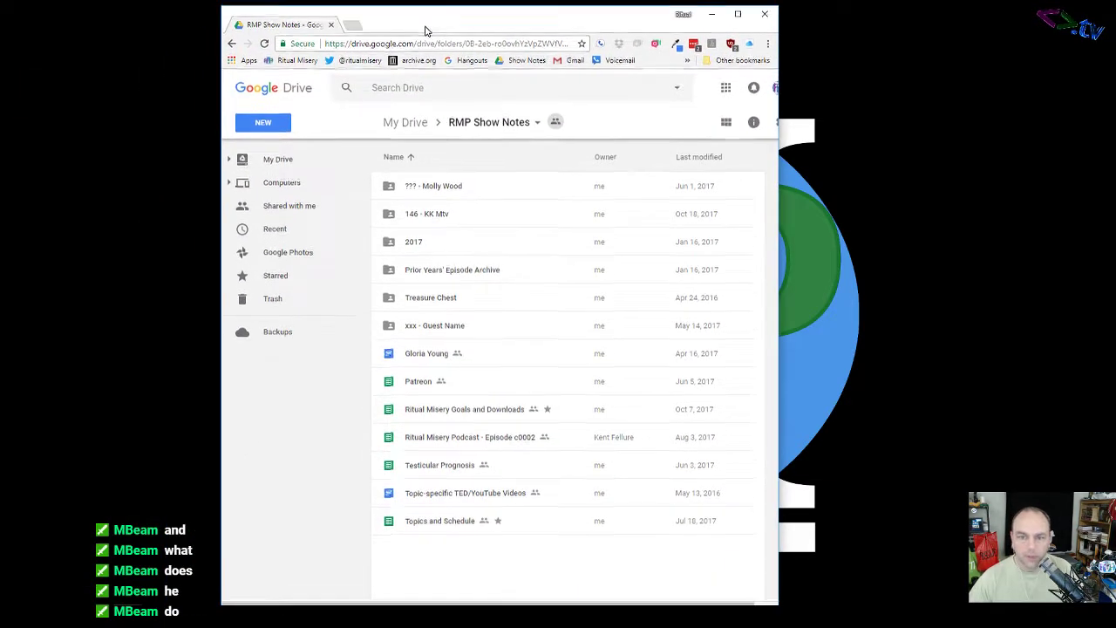
Step: Open the Episode 146 sheet from the 146 - KK Mtv folder on the right half, and load the Ritual Misery admin
double_click(444, 215)
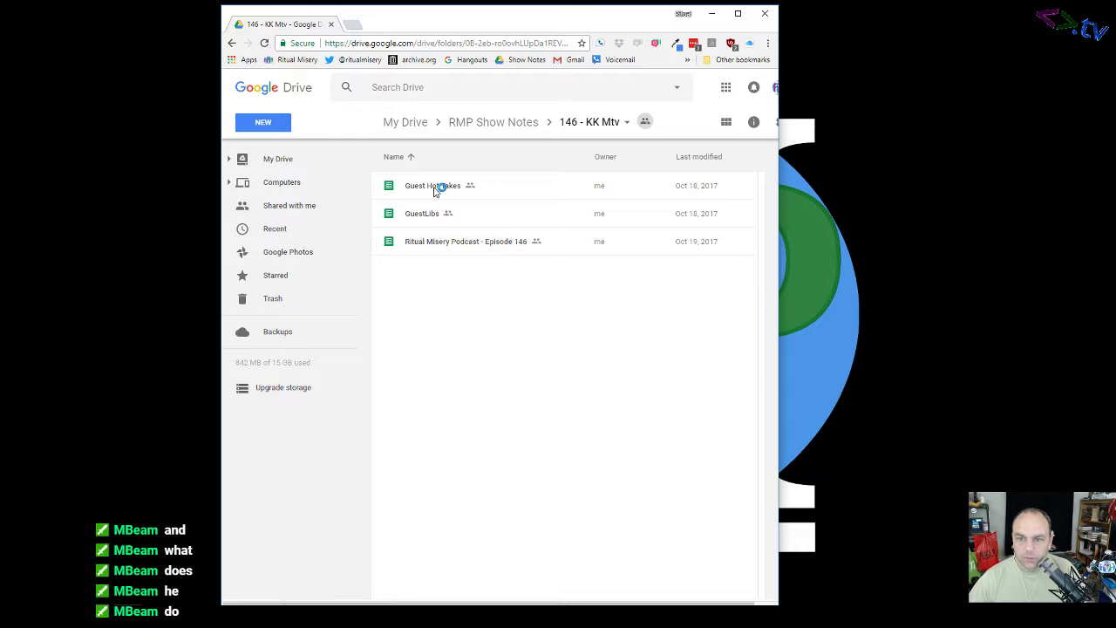
double_click(433, 241)
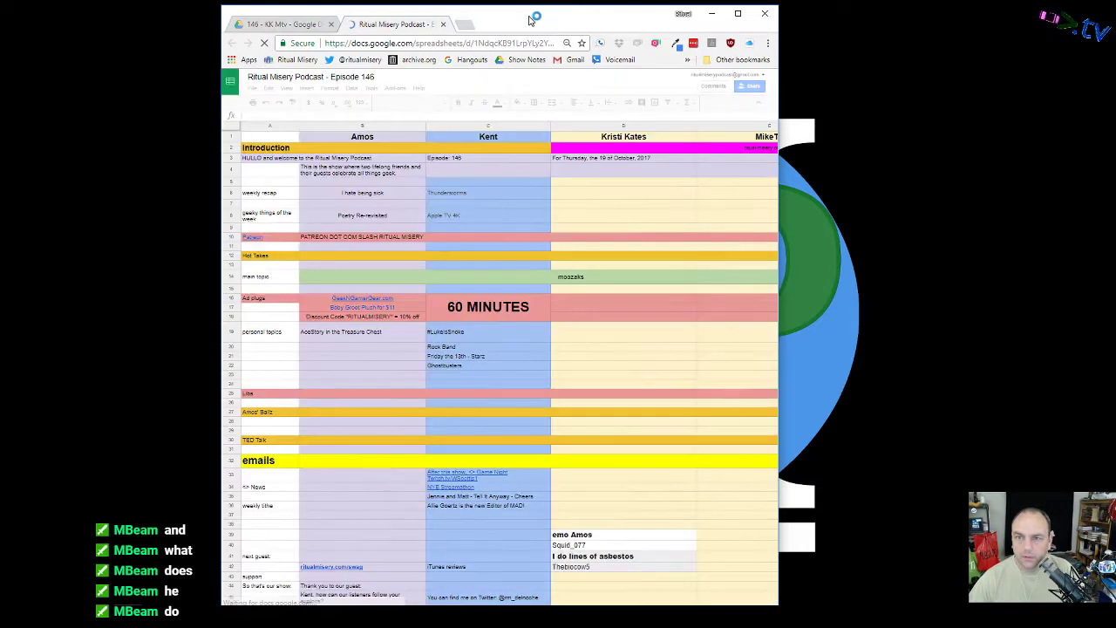
drag(506, 12, 1115, 173)
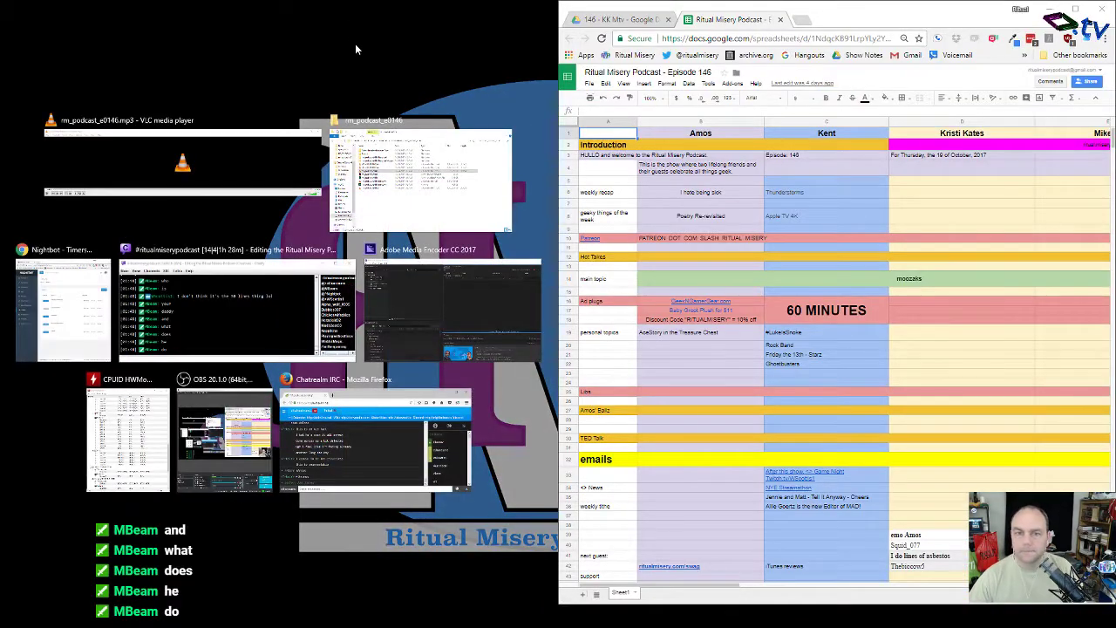
click(355, 43)
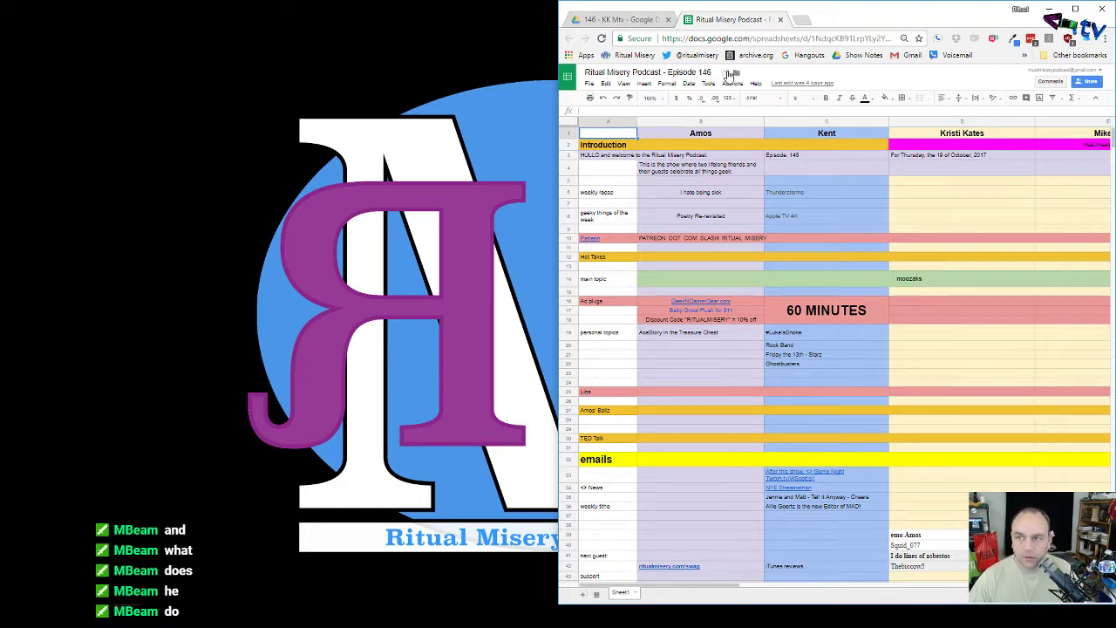
click(802, 19)
click(634, 55)
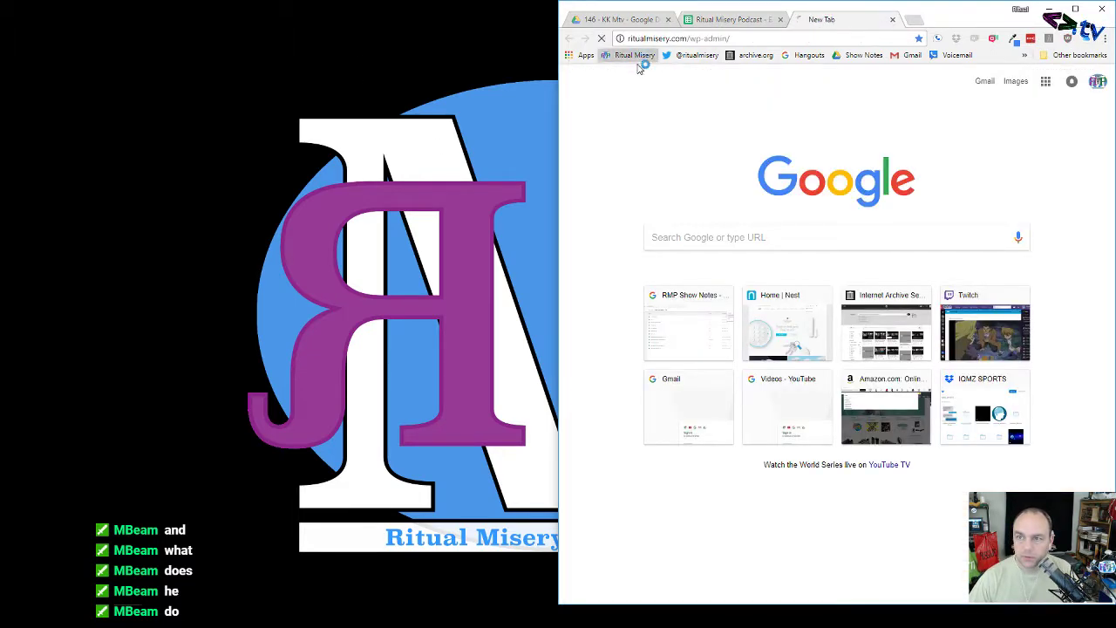
Step: Move the WordPress admin into its own window and open a blank new post in a separate tab
drag(819, 19, 3, 199)
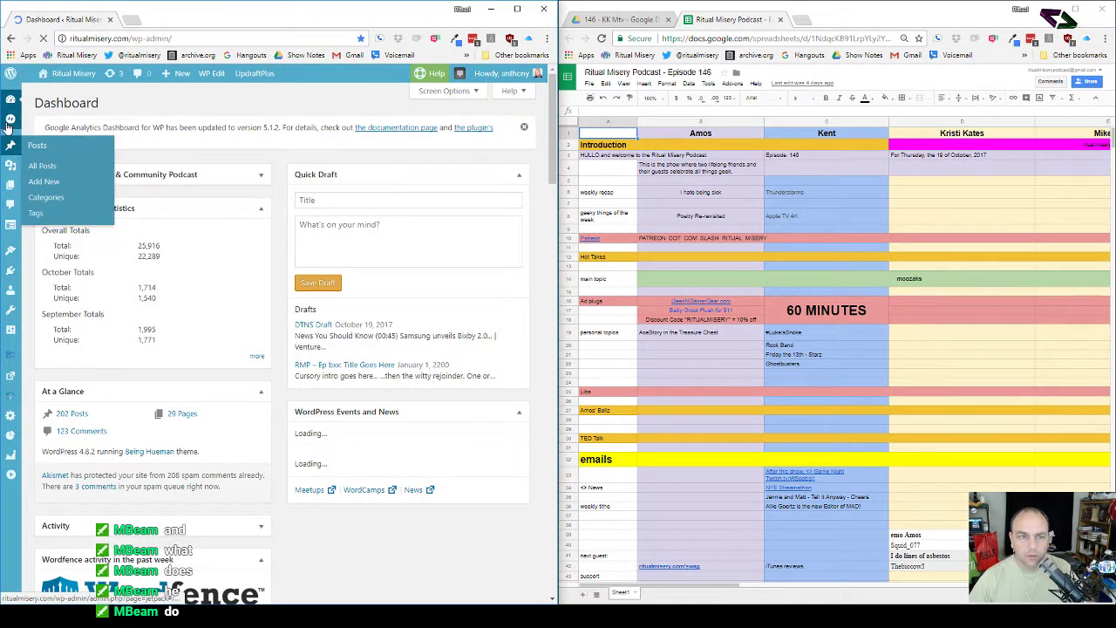
mouse_move(11, 146)
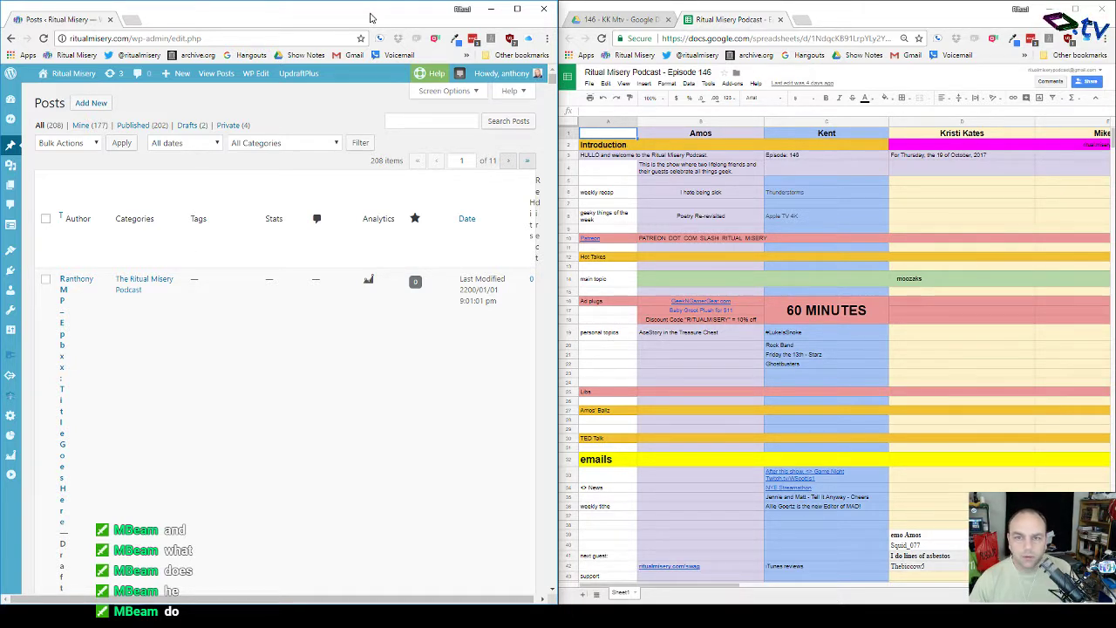
drag(378, 19, 456, 3)
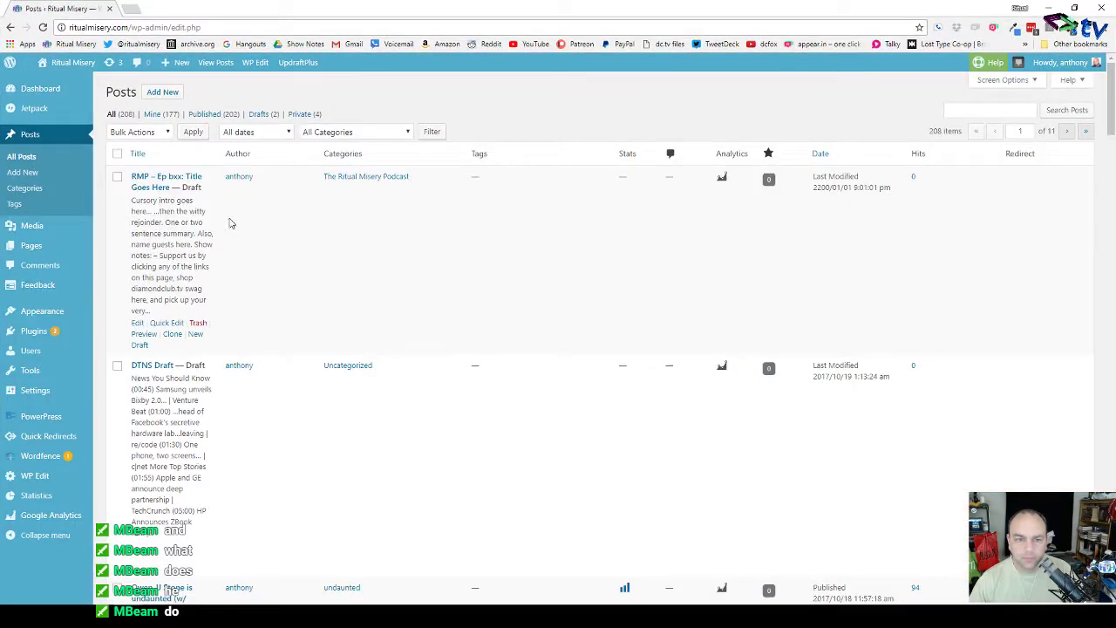
mouse_move(33, 229)
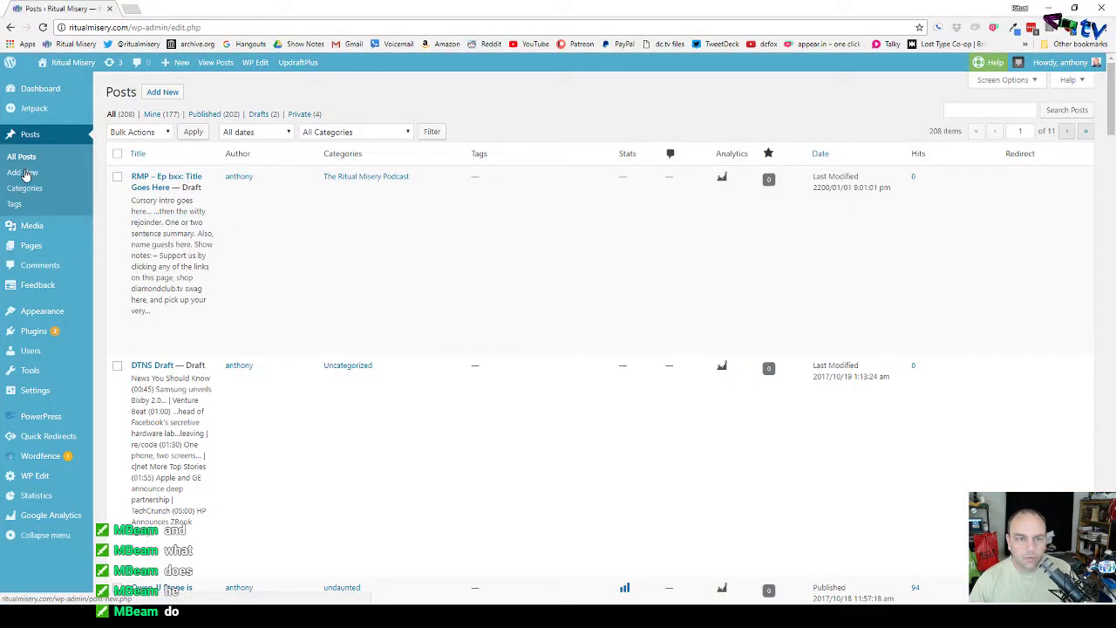
right_click(27, 174)
click(52, 181)
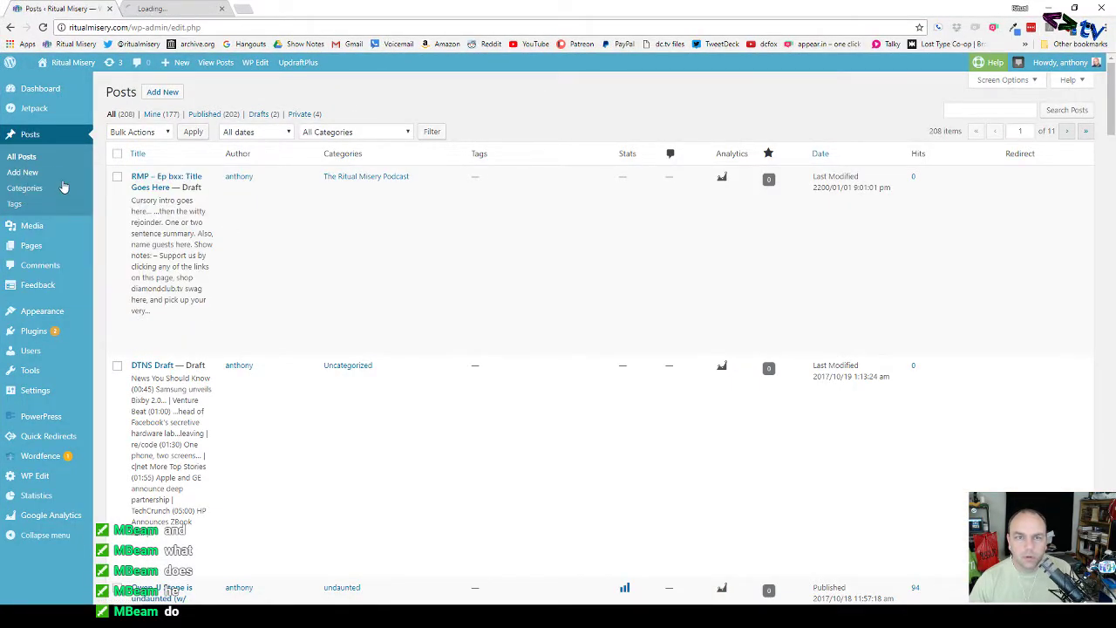
Step: Copy the entire Ep 145 post body into the new post's body, then select the Ep 145 title
scroll(256, 351, down, 4)
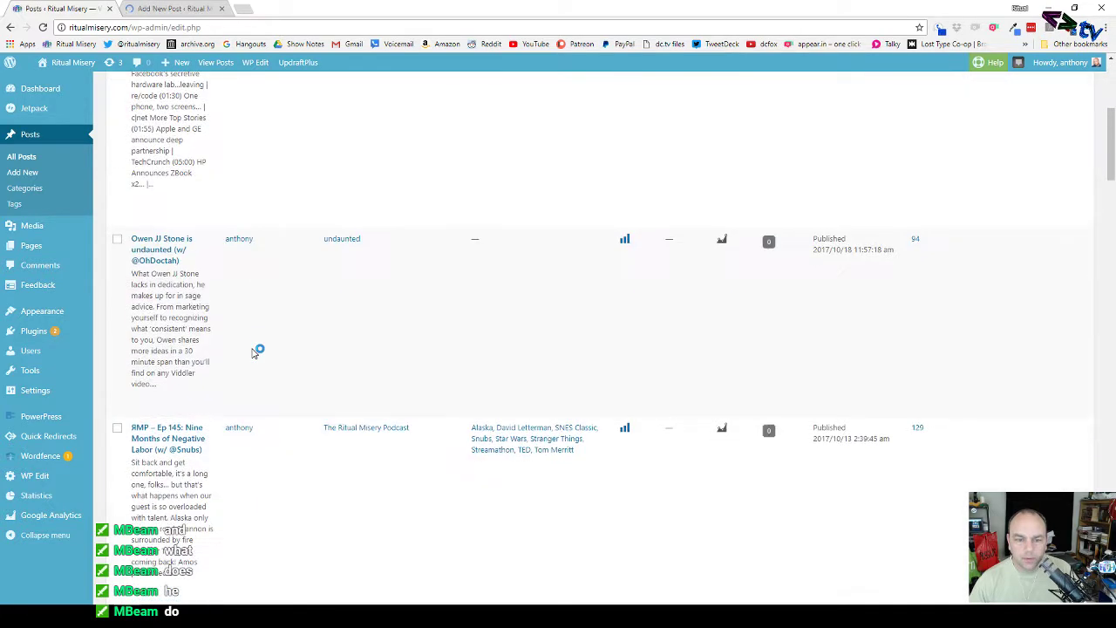
scroll(249, 354, down, 1)
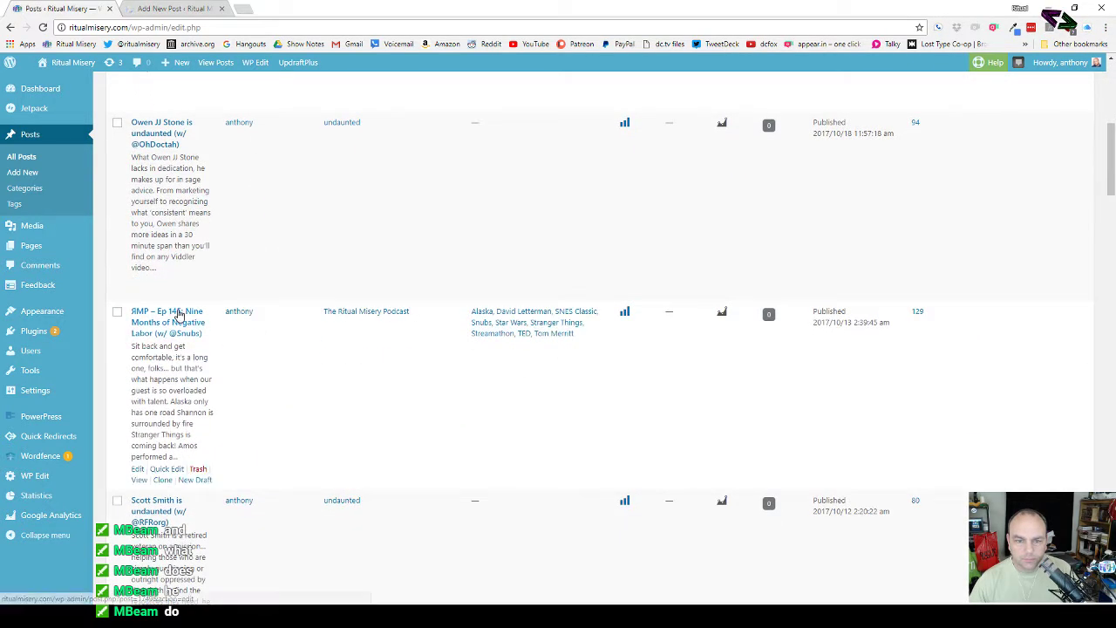
click(175, 318)
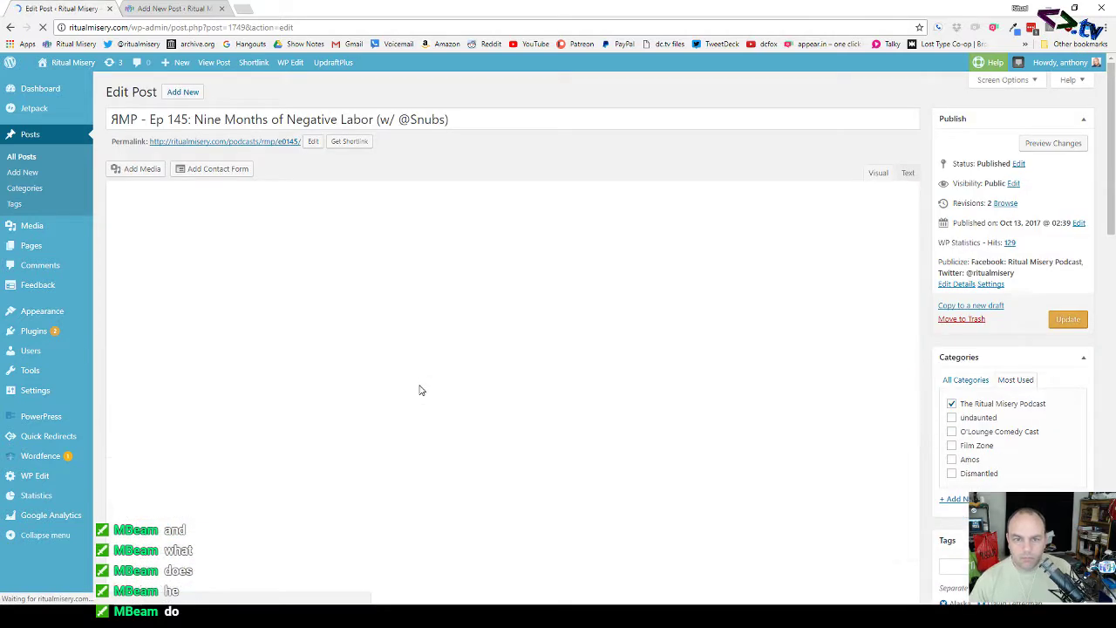
click(492, 233)
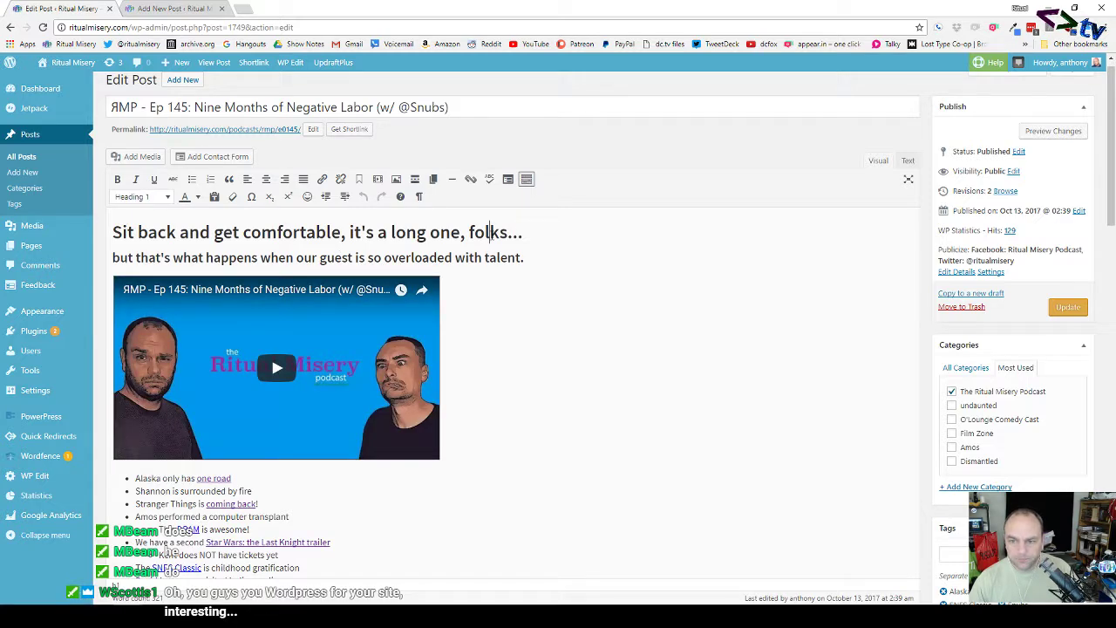
key(ctrl+a)
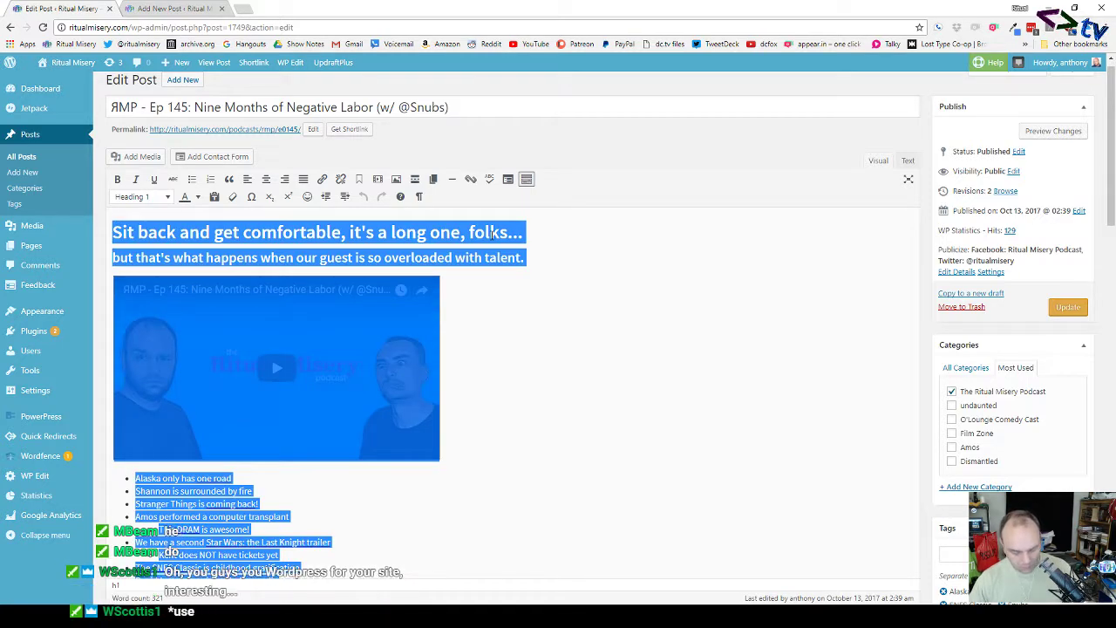
click(201, 9)
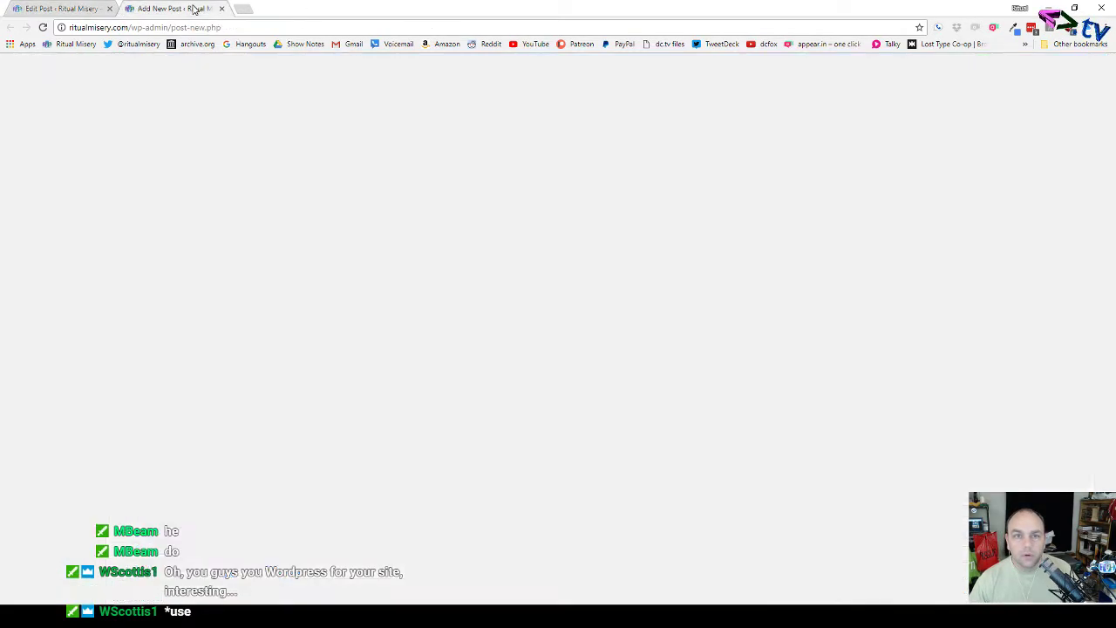
click(250, 286)
key(ctrl+v)
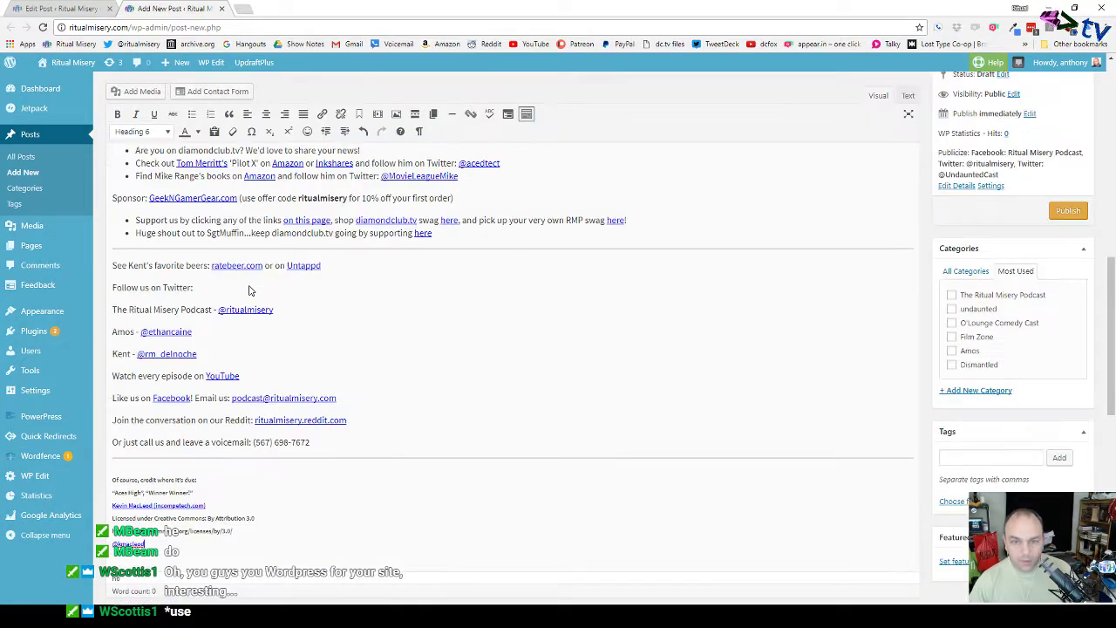
click(87, 14)
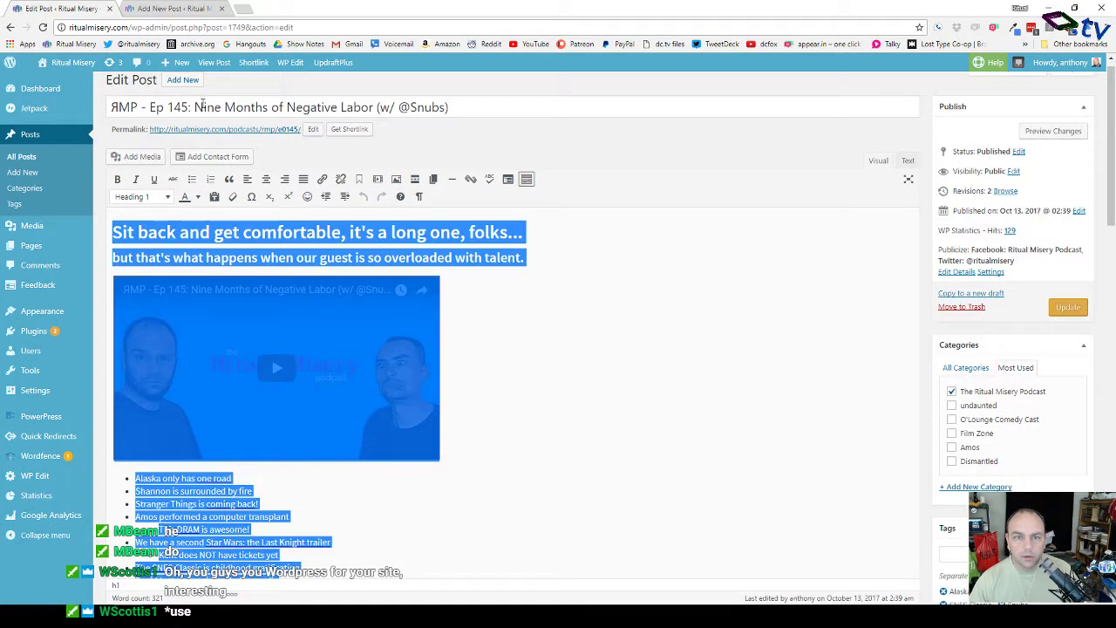
key(ctrl+a)
key(ctrl+c)
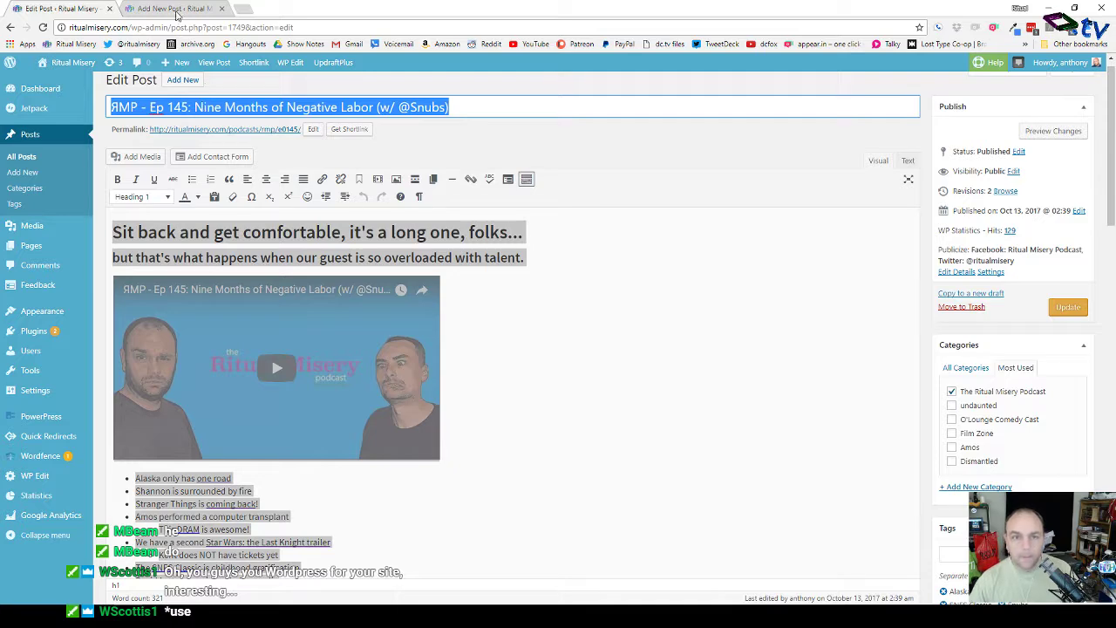
Step: Paste the Ep 145 title into the new post, tick The Ritual Misery Podcast category, and close the Ep 145 editor
click(176, 14)
scroll(220, 131, up, 10)
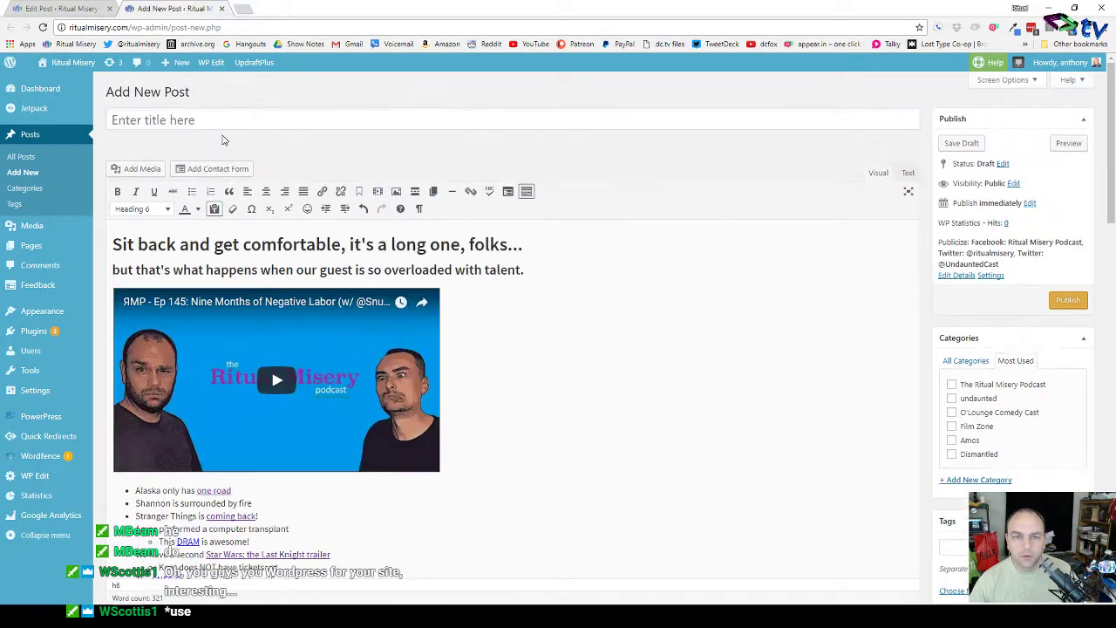
click(235, 110)
key(ctrl+v)
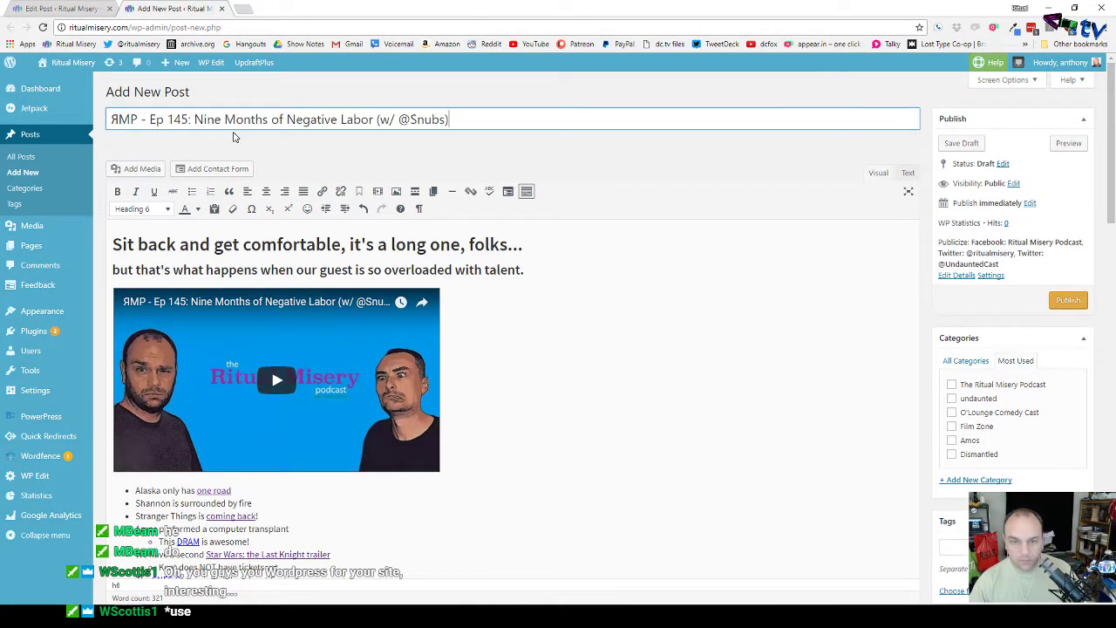
click(951, 385)
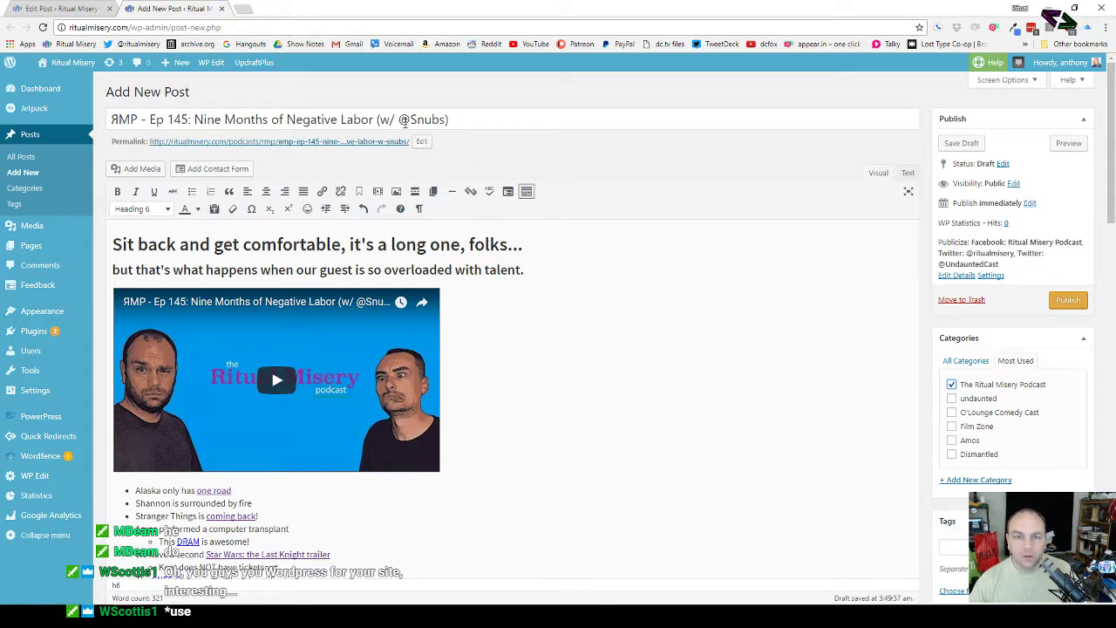
click(61, 9)
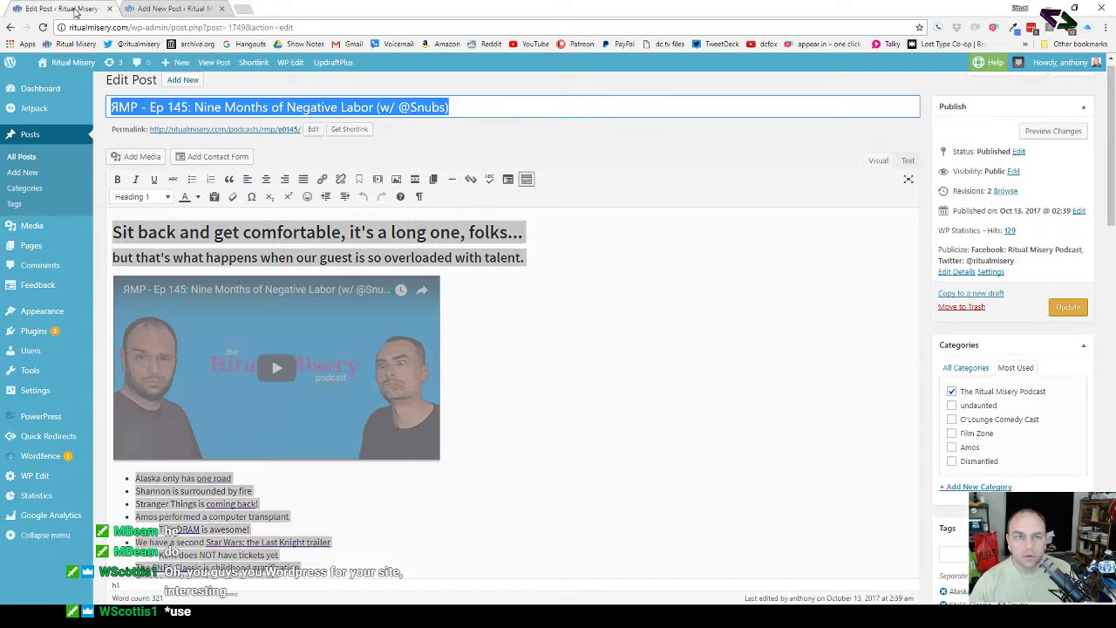
click(109, 8)
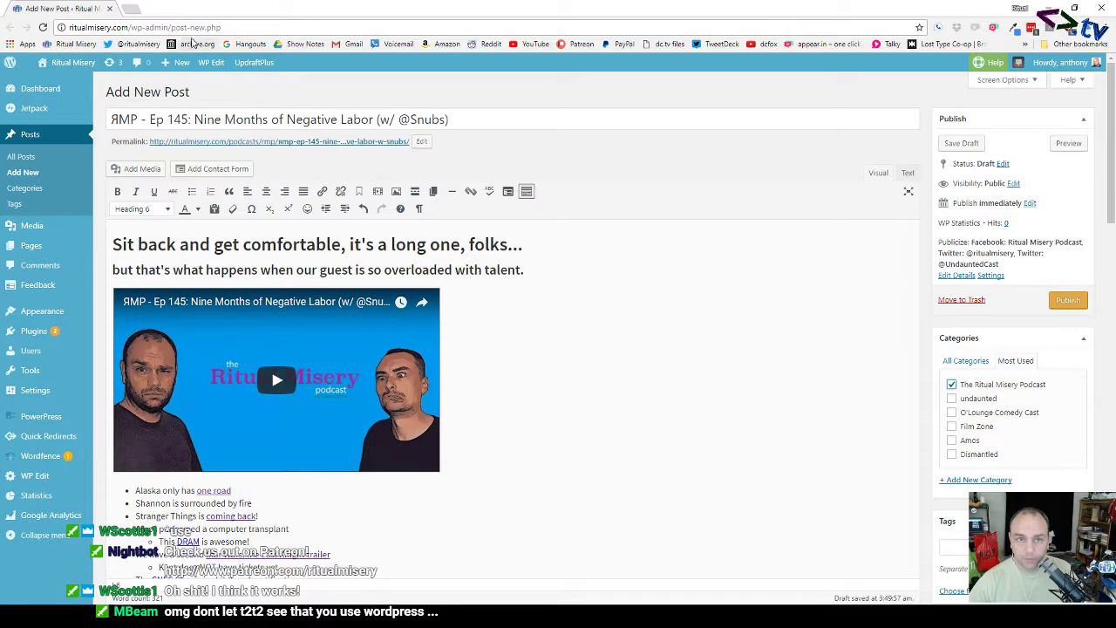
Step: Copy the 'emo Amos' episode name from the Episode 146 show-notes sheet
drag(686, 9, 0, 168)
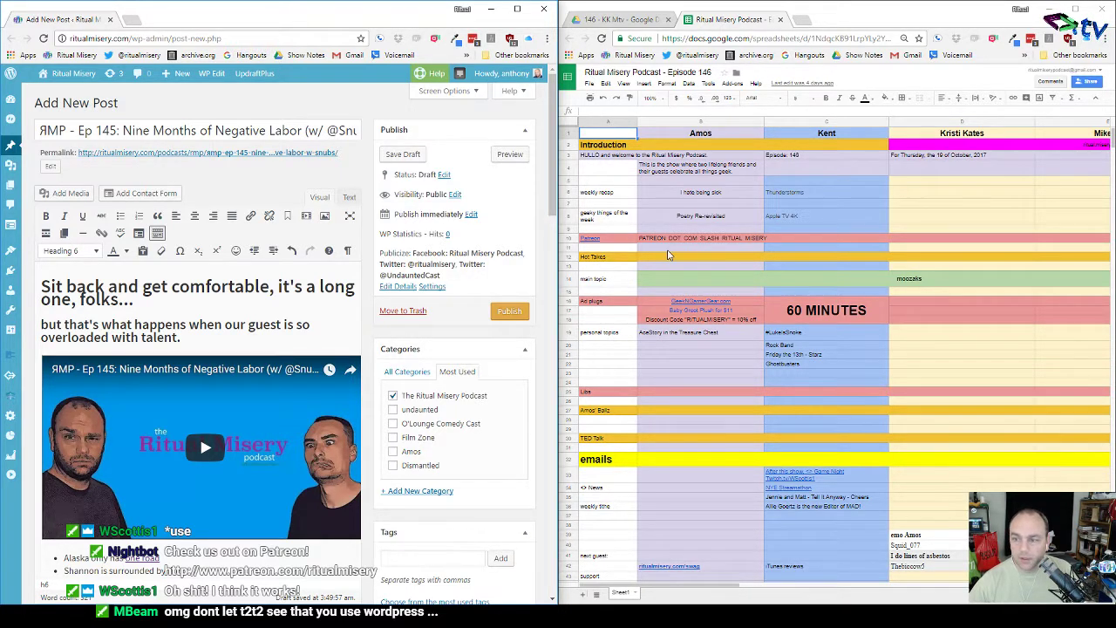
scroll(750, 323, down, 5)
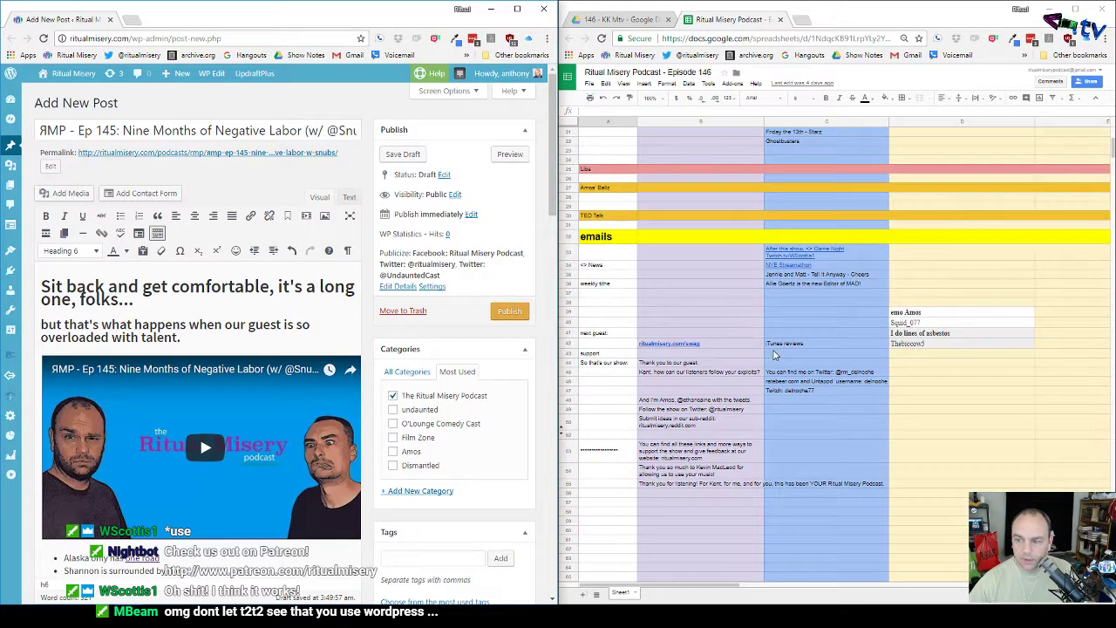
click(924, 313)
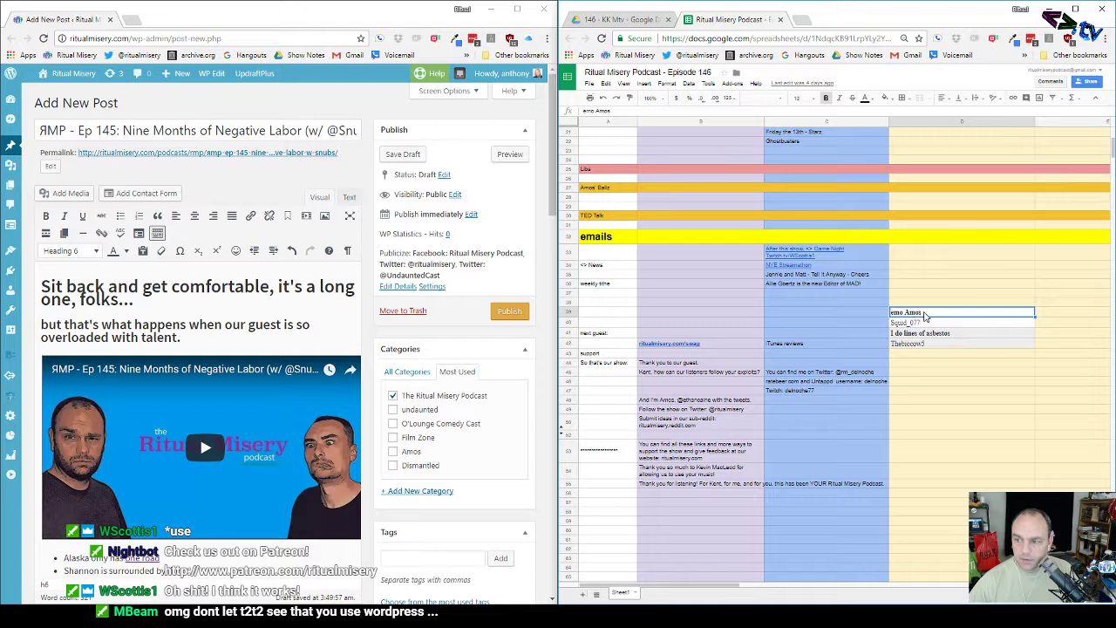
triple_click(915, 312)
key(ctrl+c)
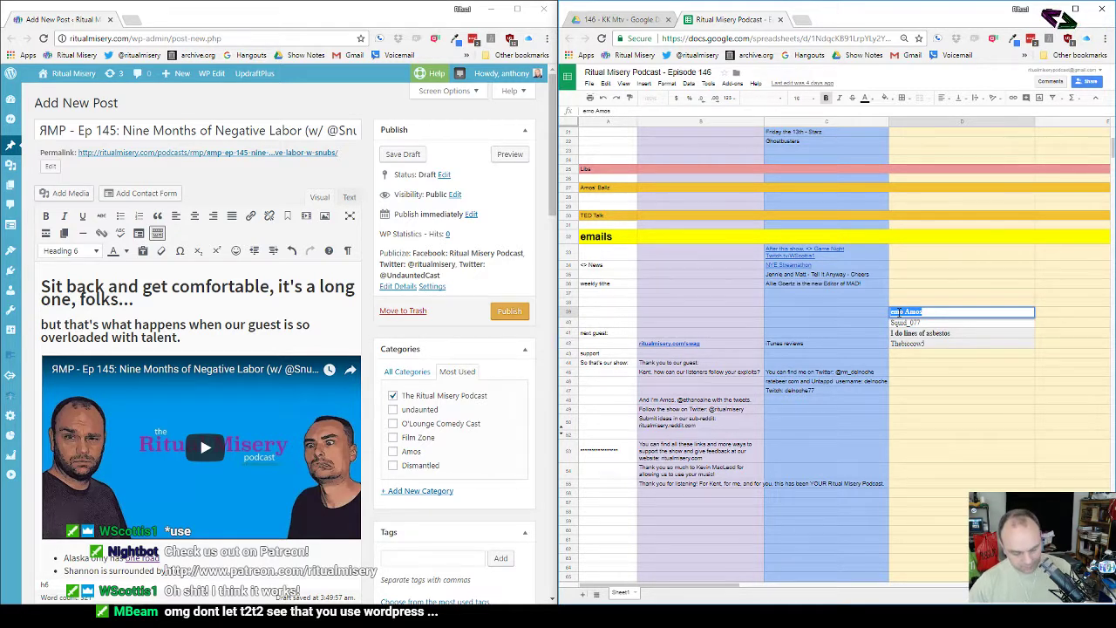
click(840, 307)
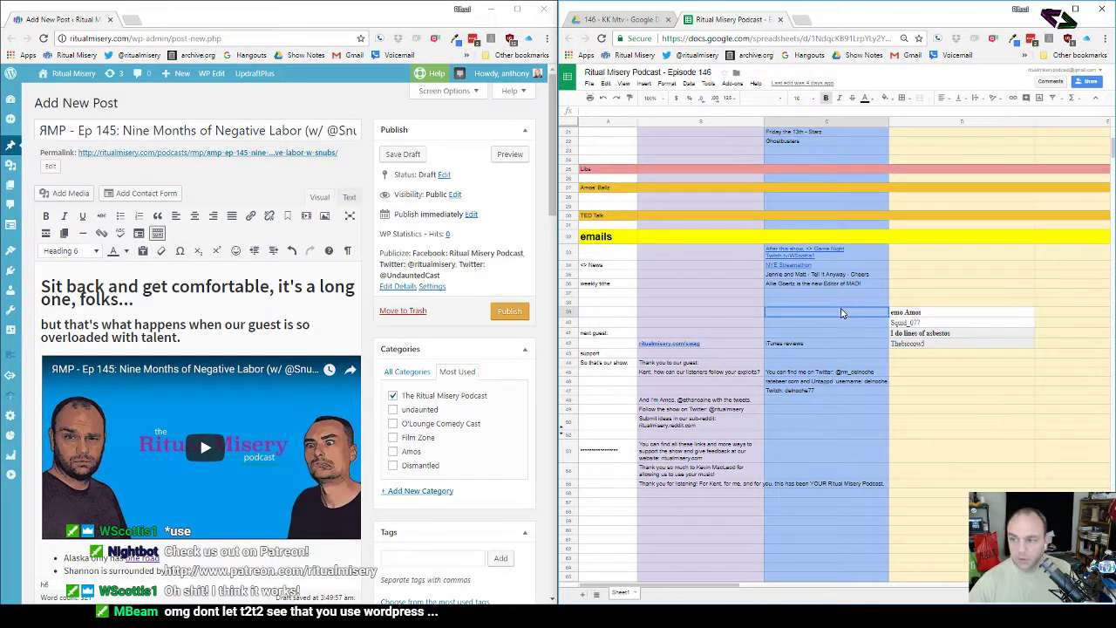
Step: Edit the title to 'ЯMP - Ep 146: emo Amos' and replace the guest's Twitter handle
click(249, 129)
drag(124, 130, 279, 131)
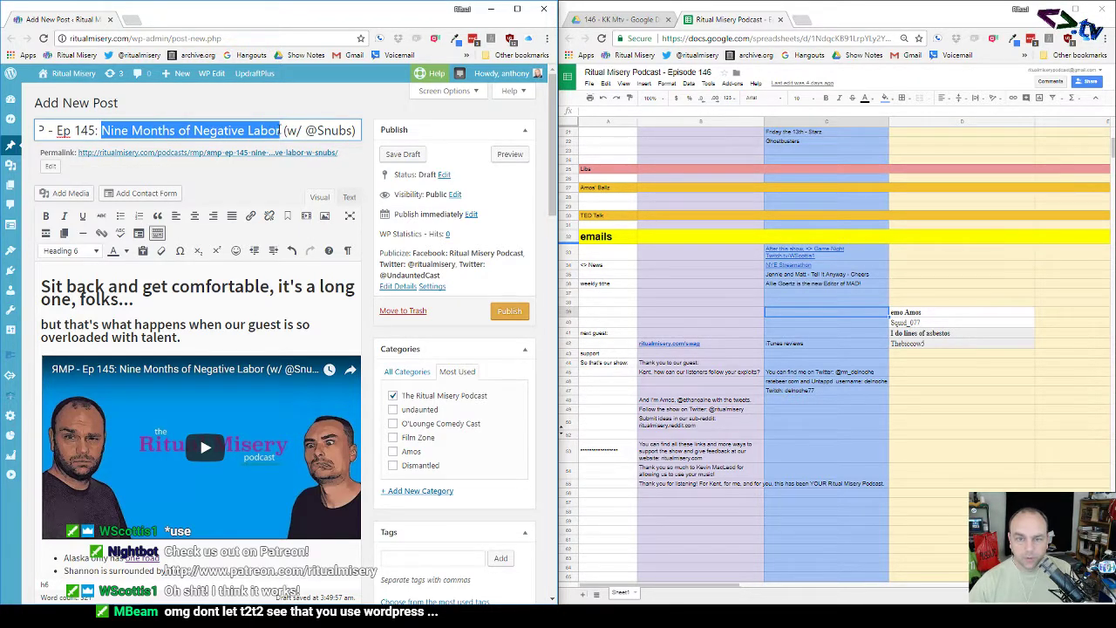
key(ctrl+v)
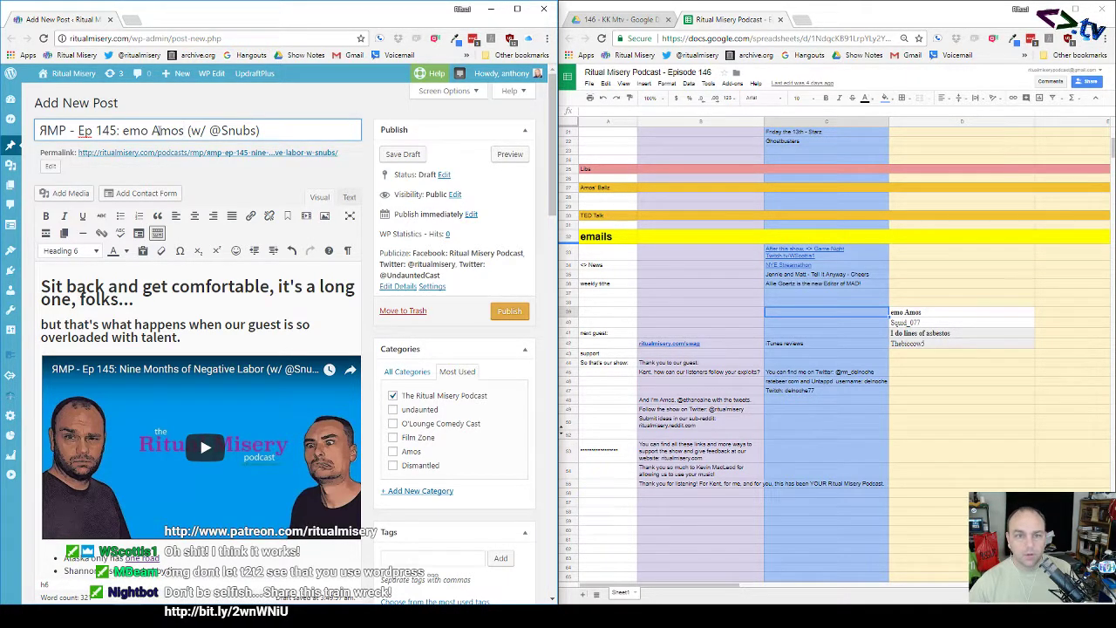
click(116, 130)
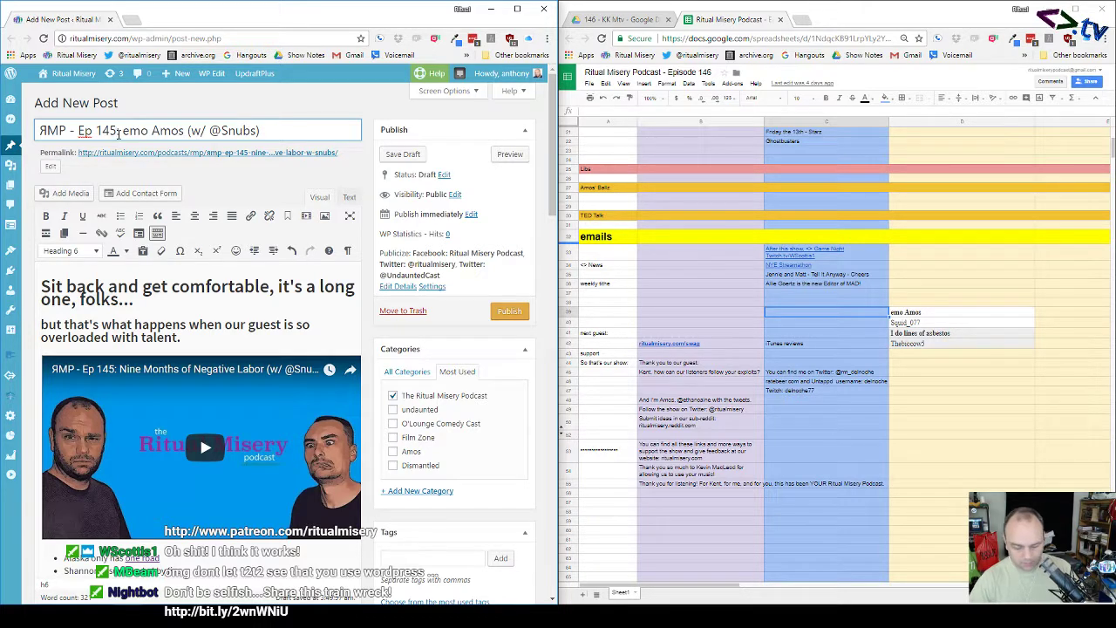
key(BackSpace)
text(6:)
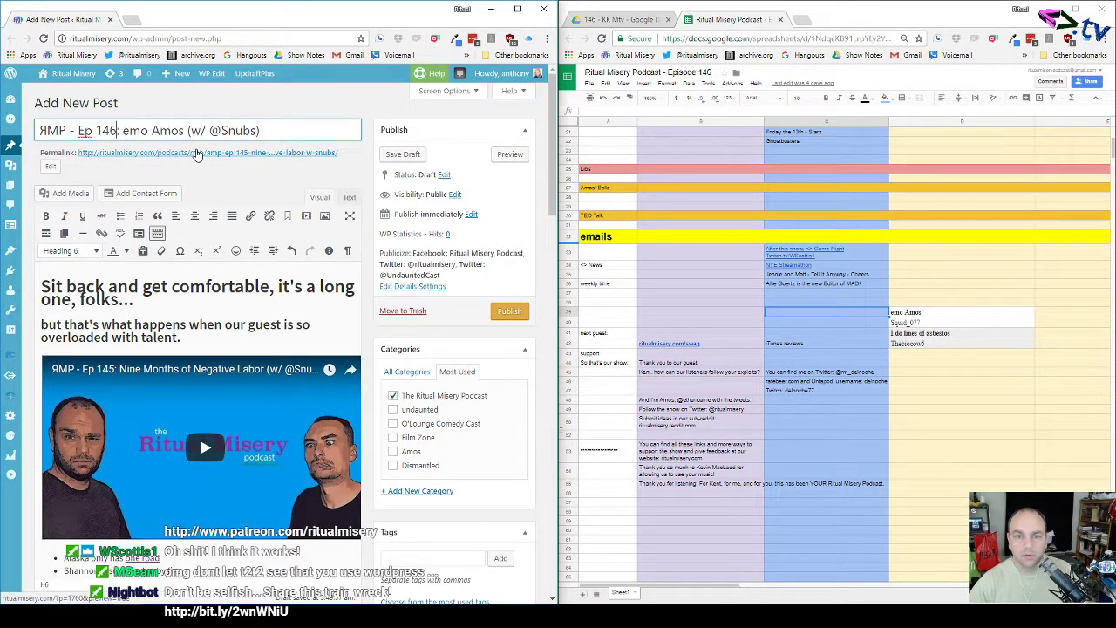
drag(221, 129, 258, 130)
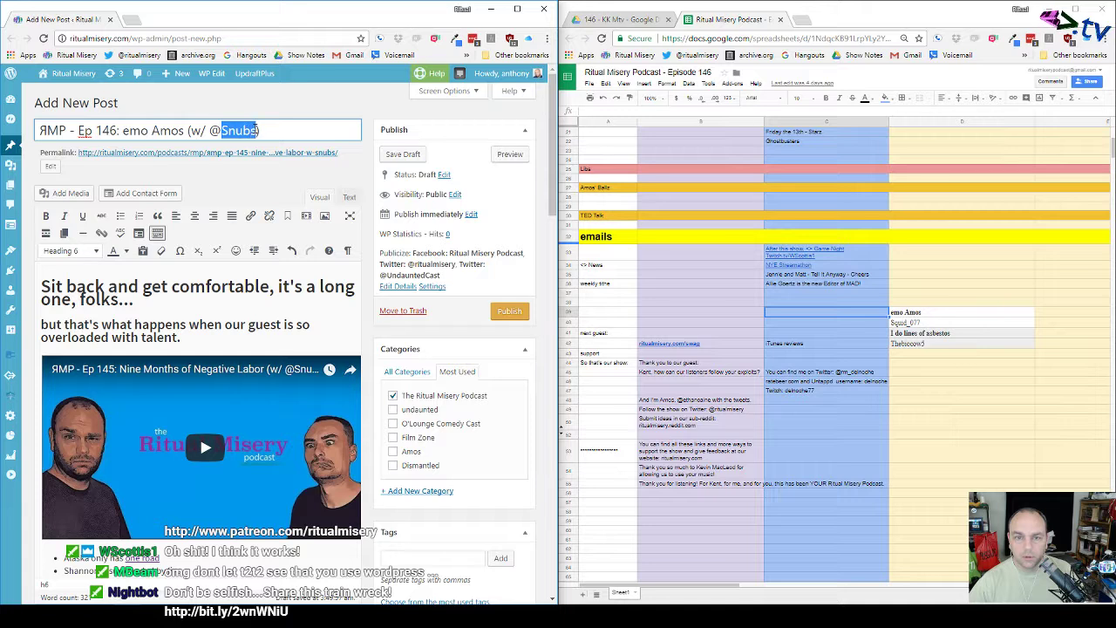
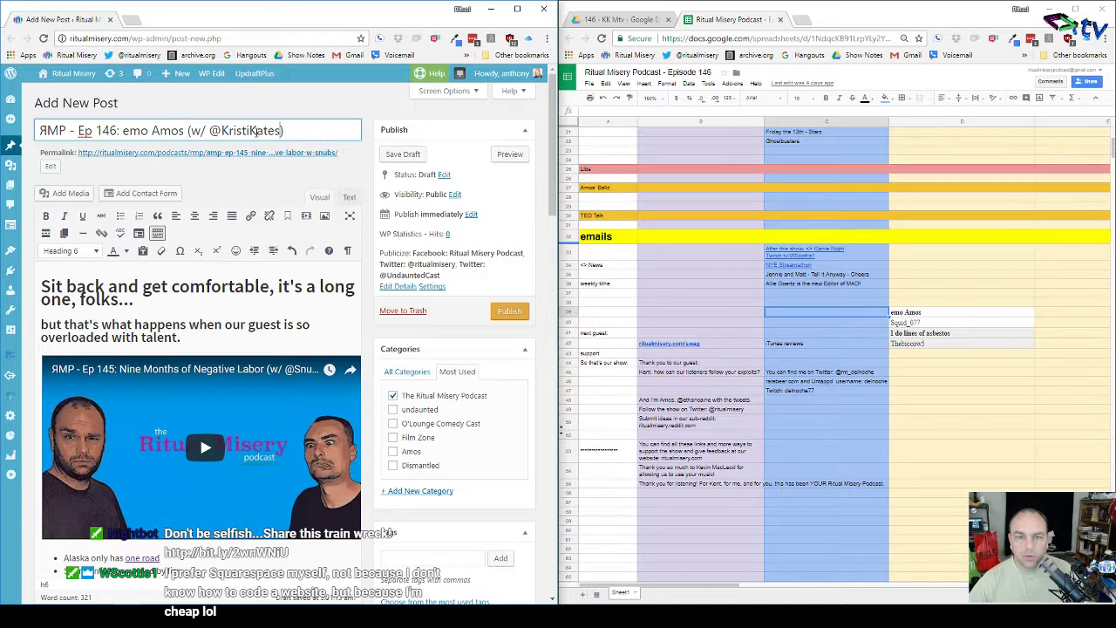
Step: Untick the second Twitter account under Publicize, keeping Facebook and the main Twitter account
click(397, 287)
click(387, 300)
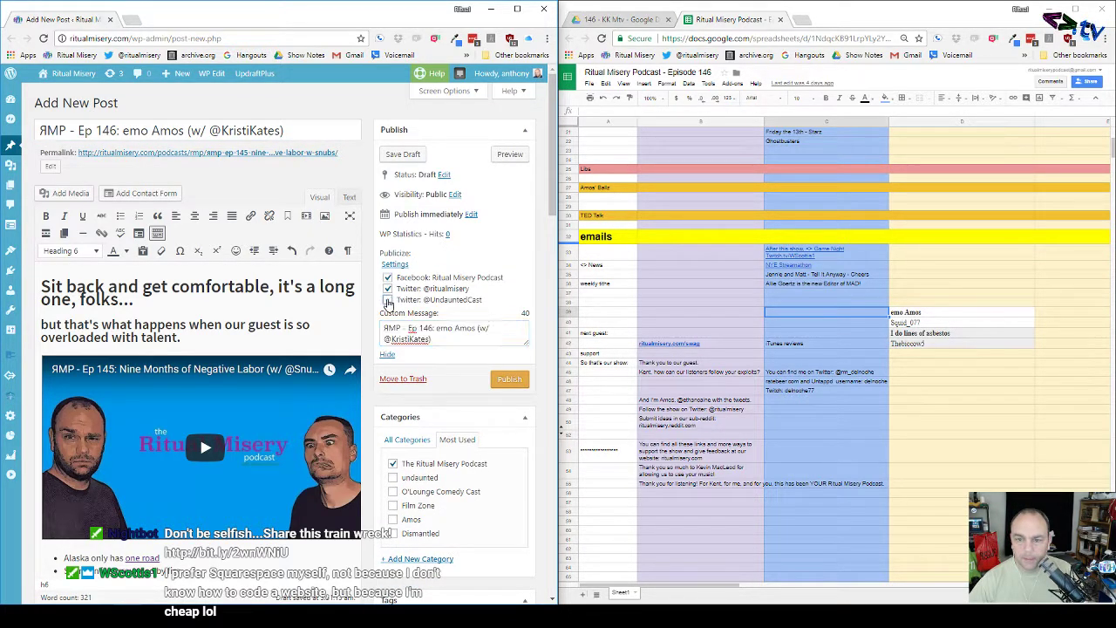
click(387, 355)
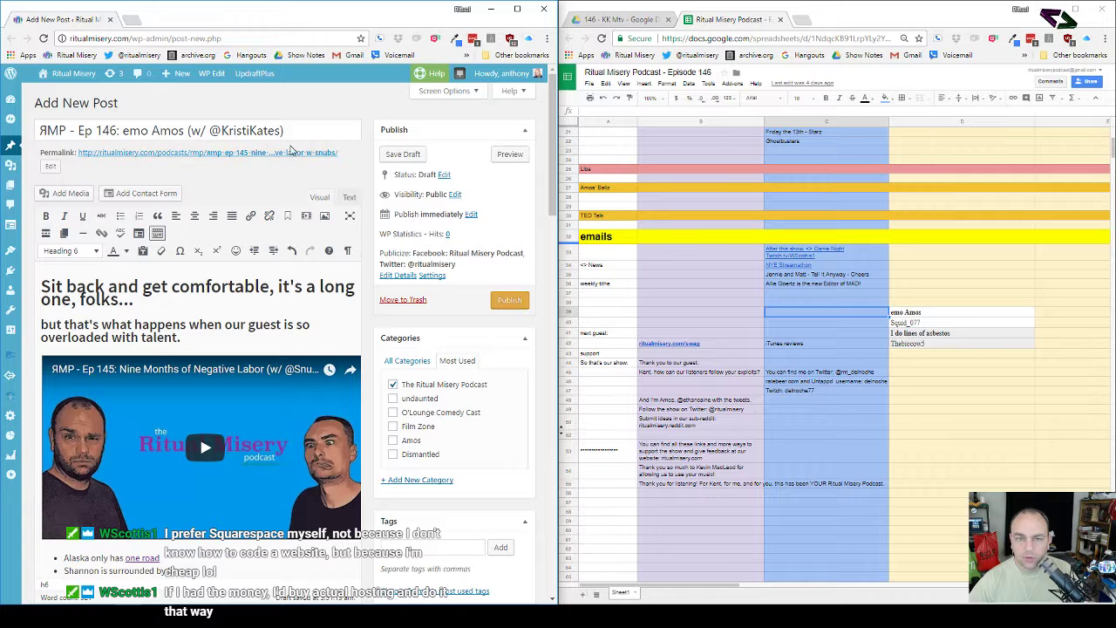
Step: Trim the permalink slug down to e0146 and confirm it, giving /rmp/e0146/
click(51, 166)
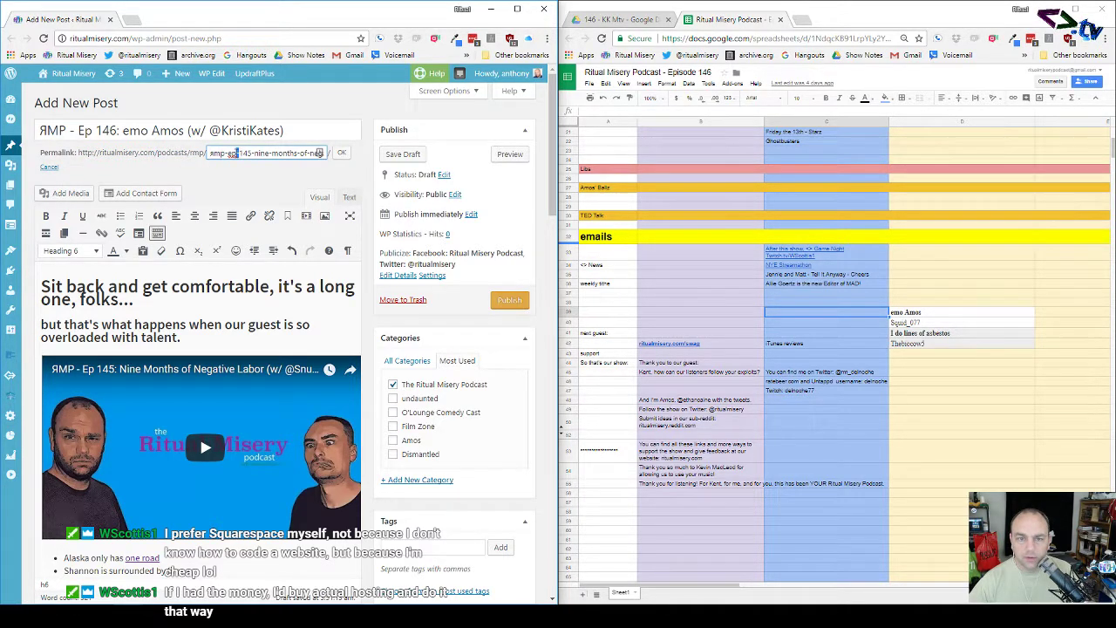
key(BackSpace)
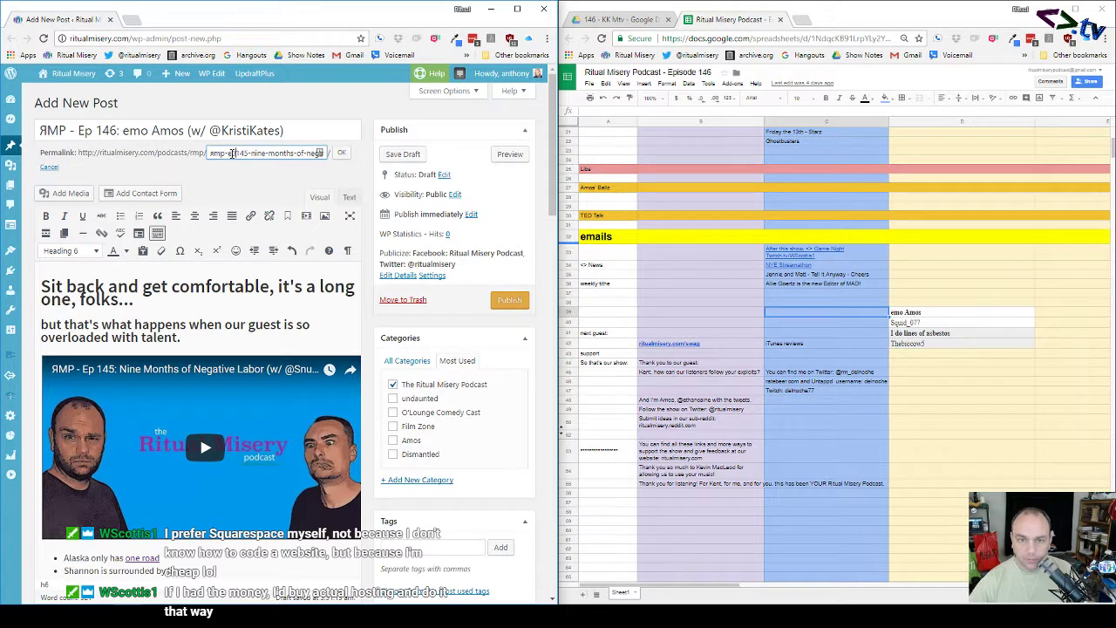
drag(229, 153, 193, 154)
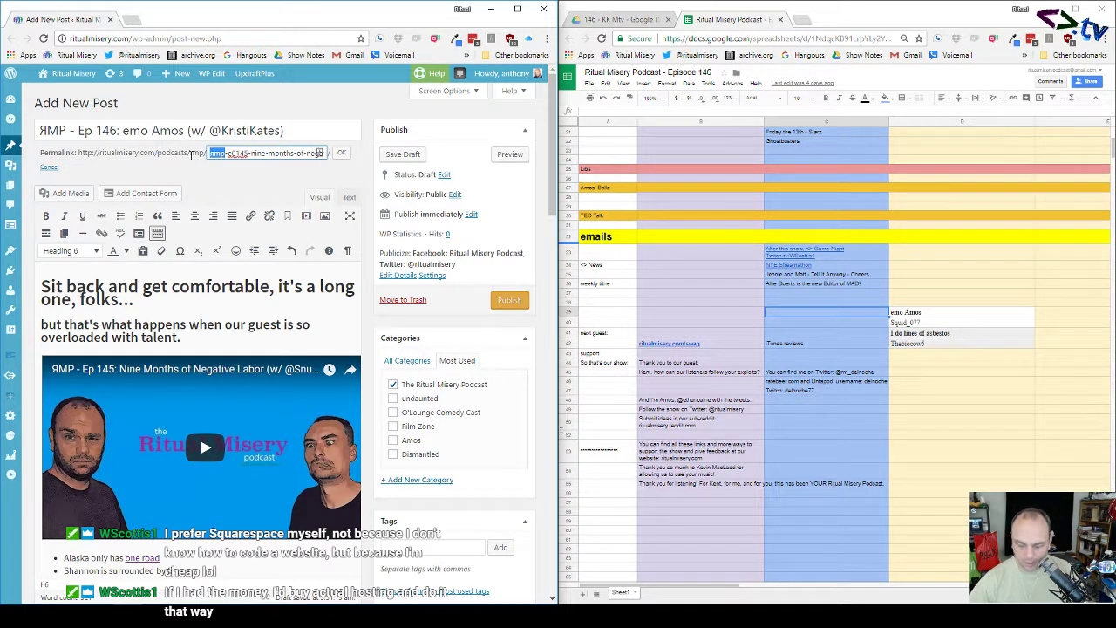
key(BackSpace)
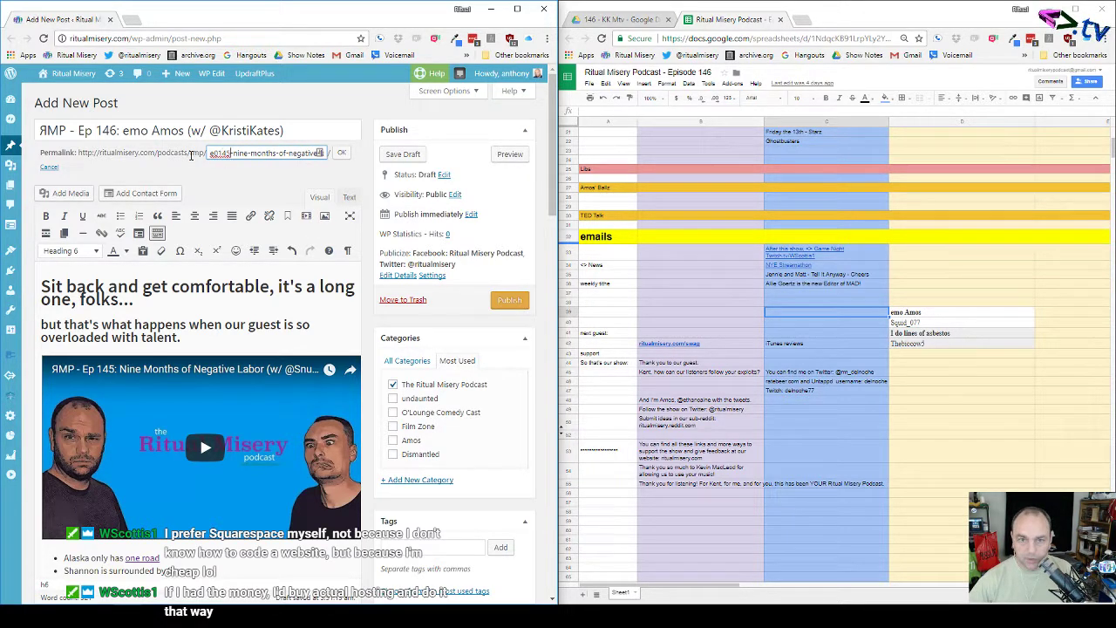
key(Delete)
key(Delete)
key(Delete)
key(Delete)
key(Delete)
key(Delete)
key(Delete)
key(Delete)
key(Delete)
key(Delete)
key(Delete)
key(Delete)
key(Delete)
key(Delete)
key(Delete)
key(Delete)
key(Delete)
key(Delete)
key(Delete)
key(Delete)
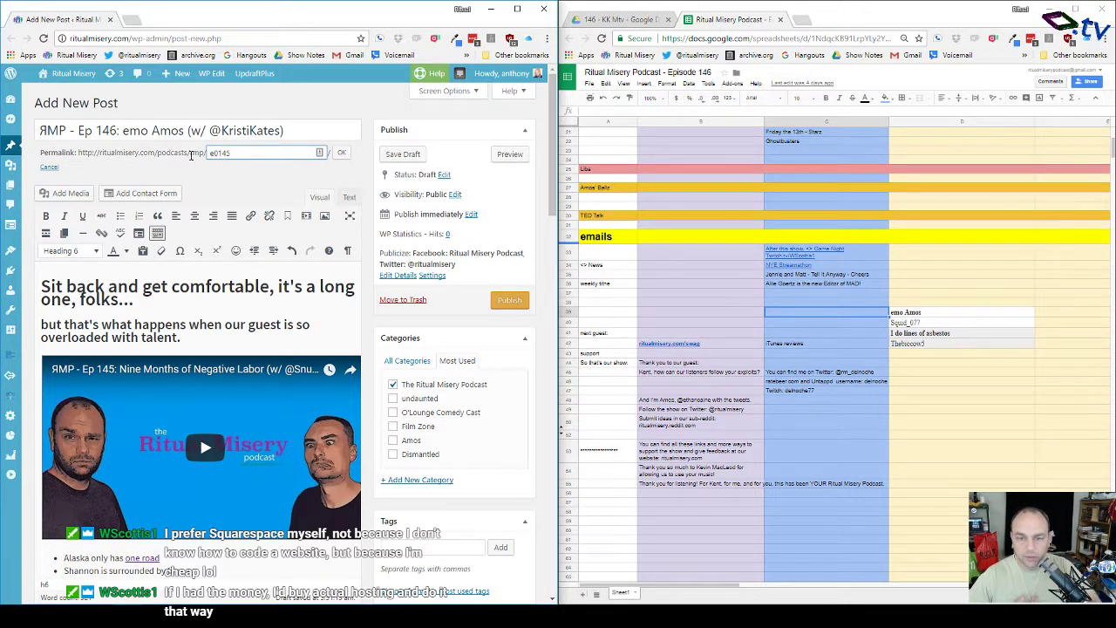
click(341, 153)
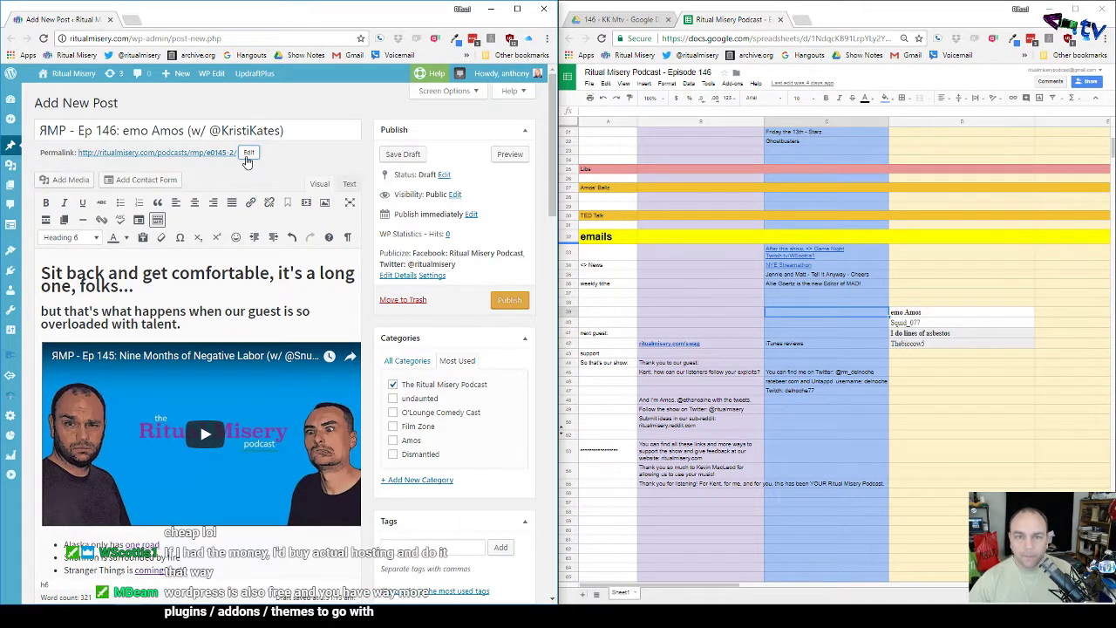
click(248, 156)
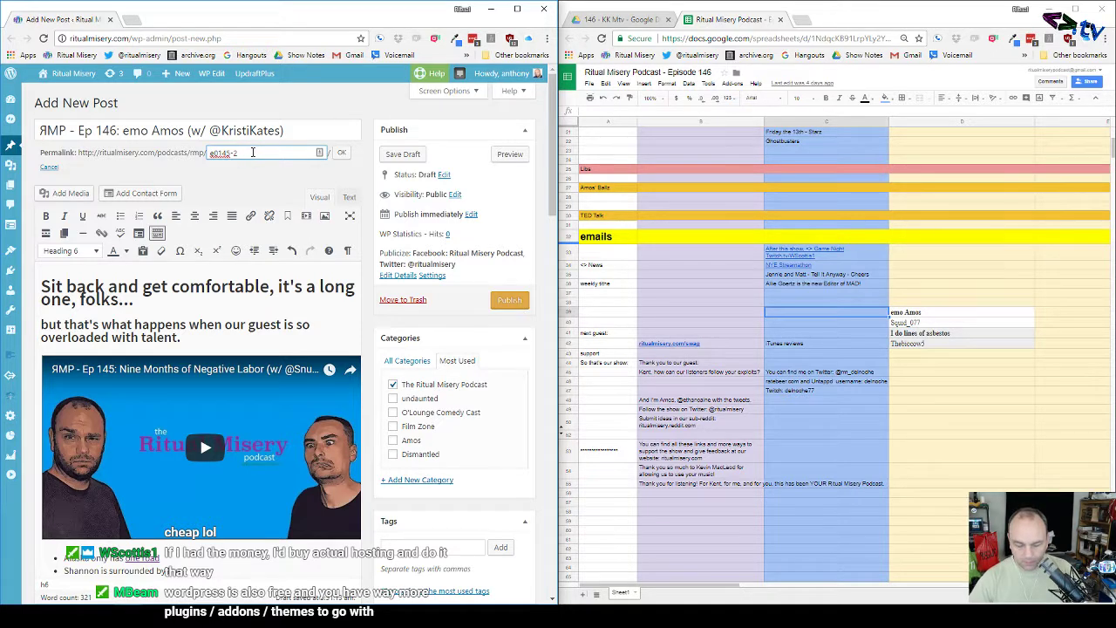
text(0)
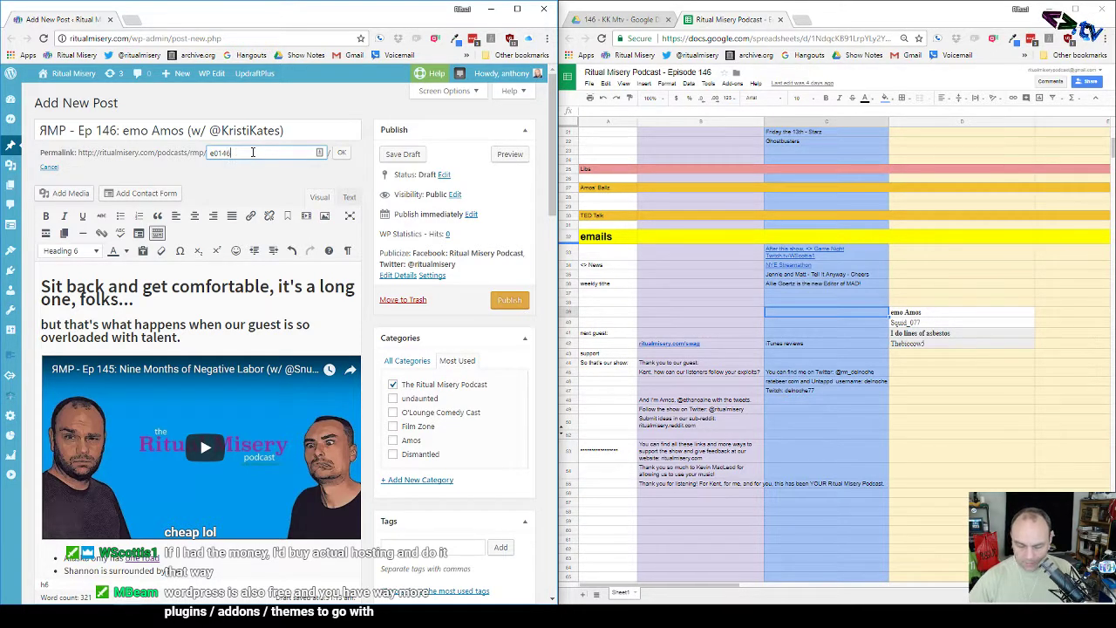
click(341, 152)
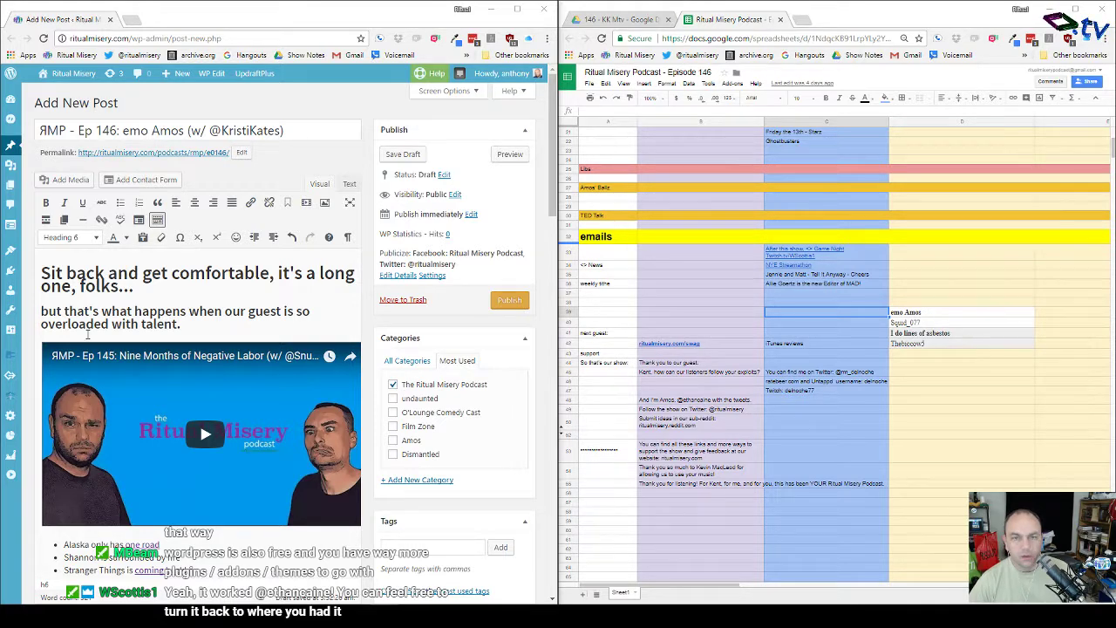
Step: Set the Nightbot Twitter Reminder timer interval to 20 minutes and submit it
click(636, 19)
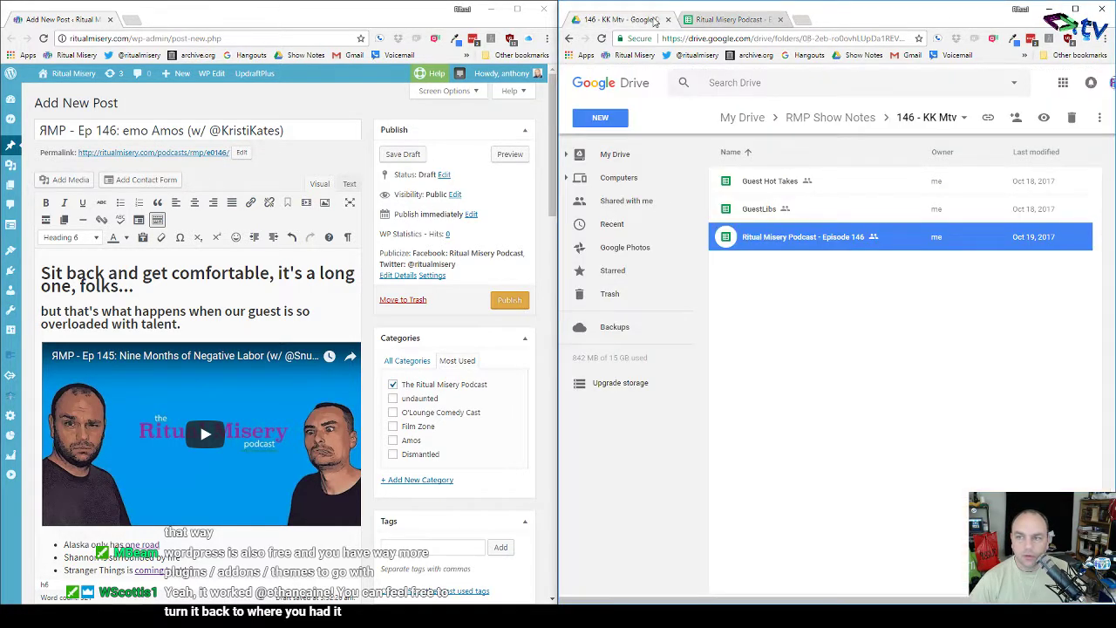
click(723, 19)
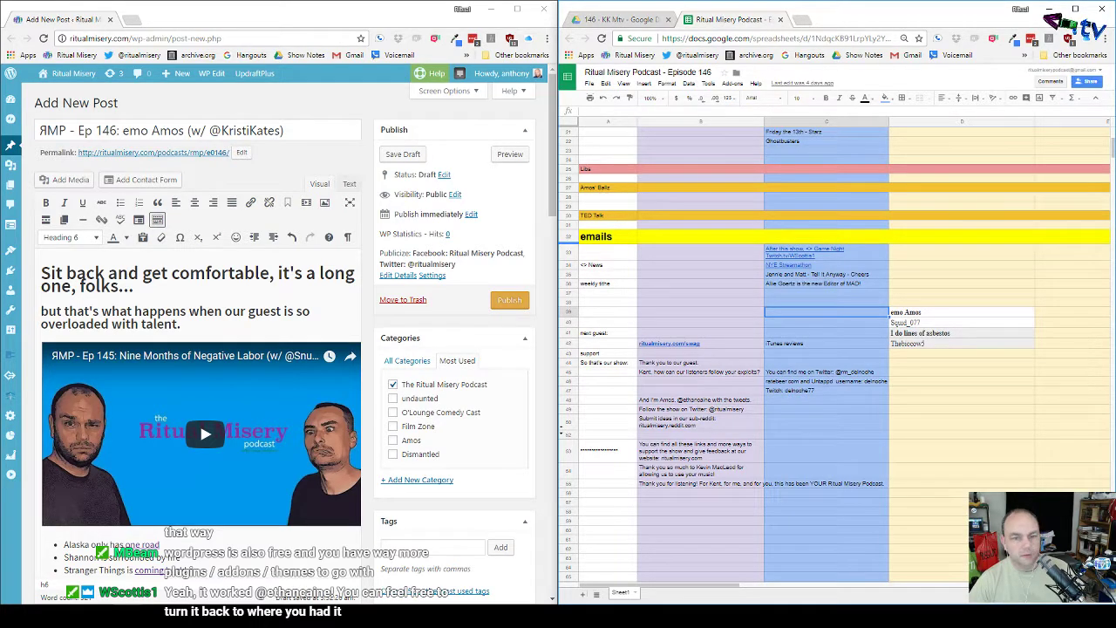
click(128, 616)
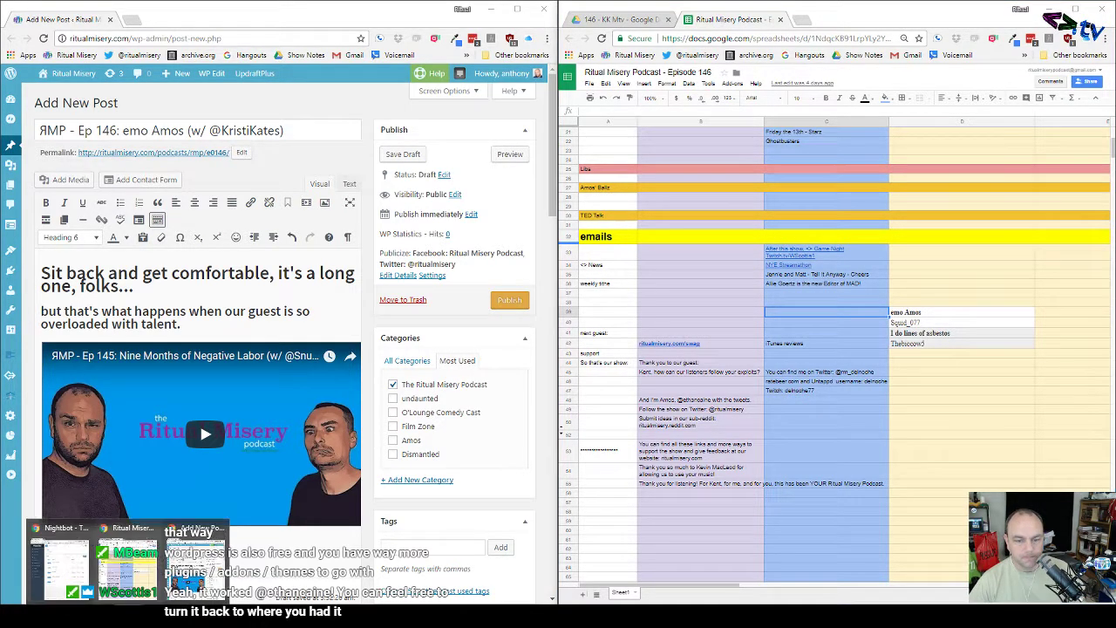
click(55, 569)
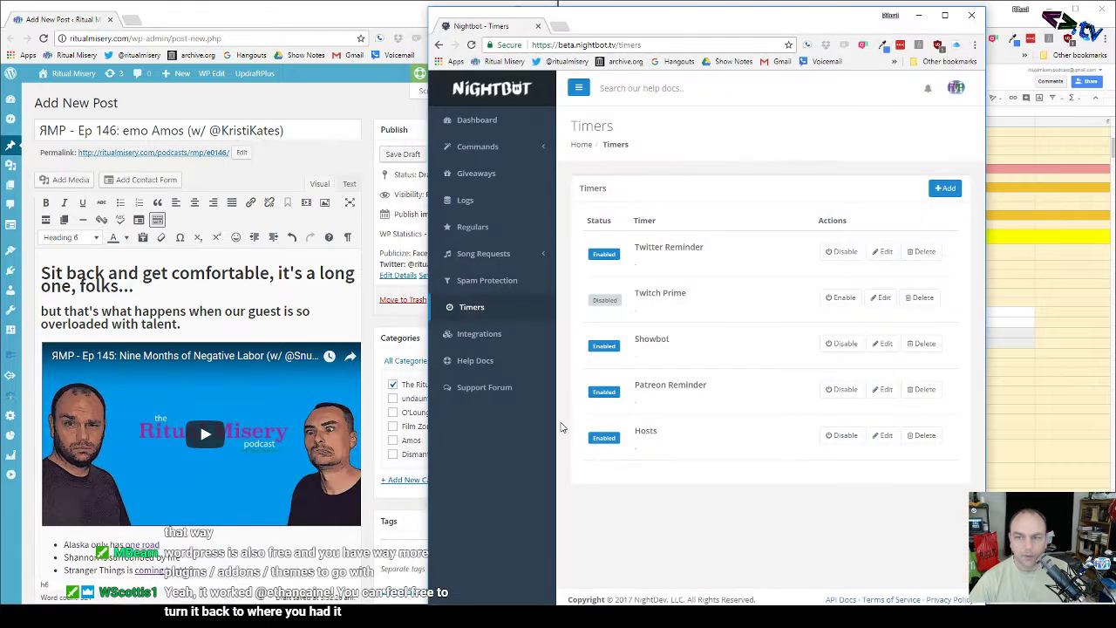
click(884, 252)
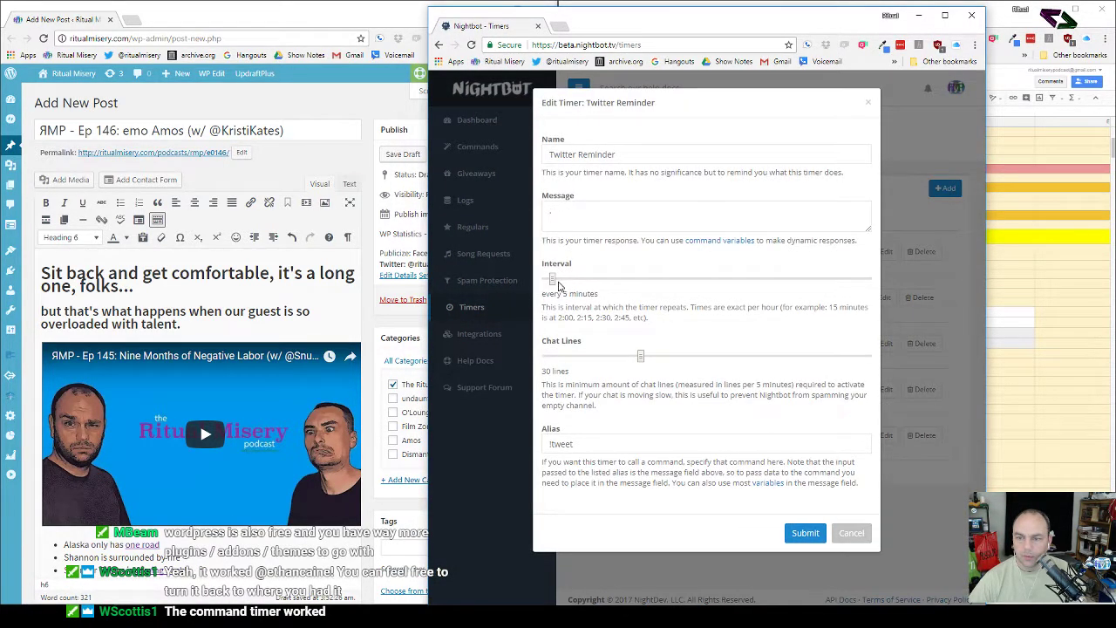
drag(553, 280, 637, 282)
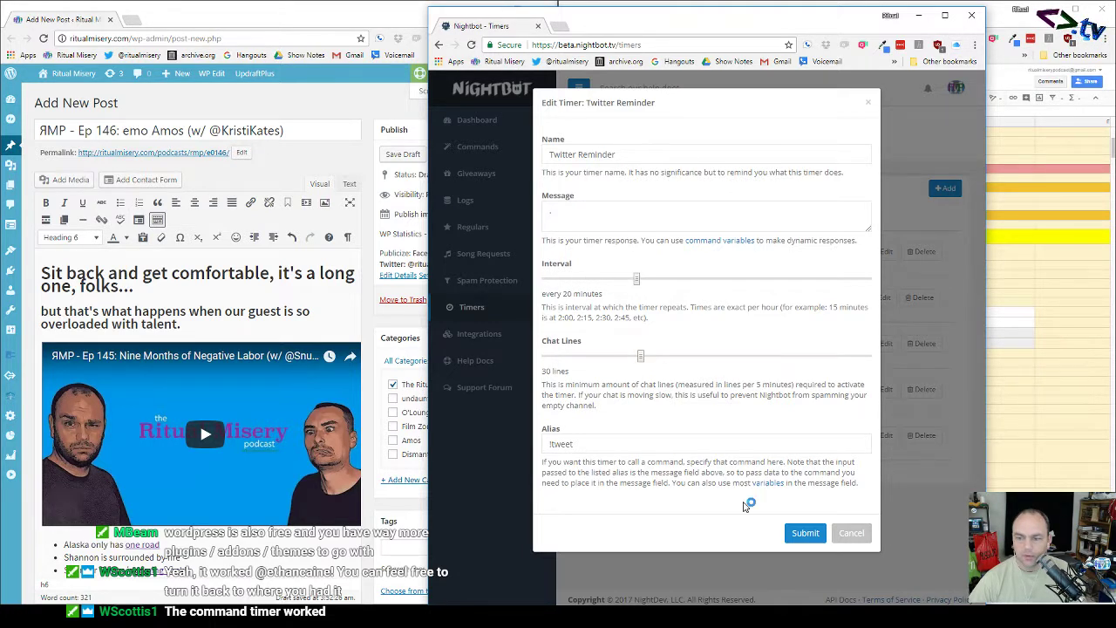
click(806, 534)
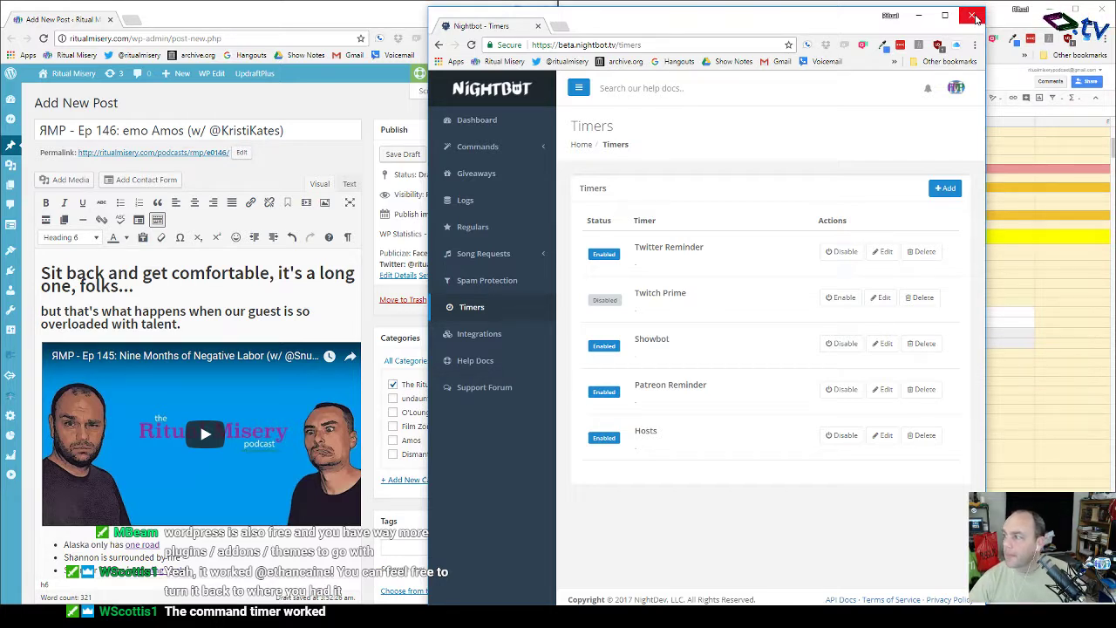
Step: Close Nightbot and scroll the Episode 146 sheet up to row 1, showing the introduction and host columns
click(973, 16)
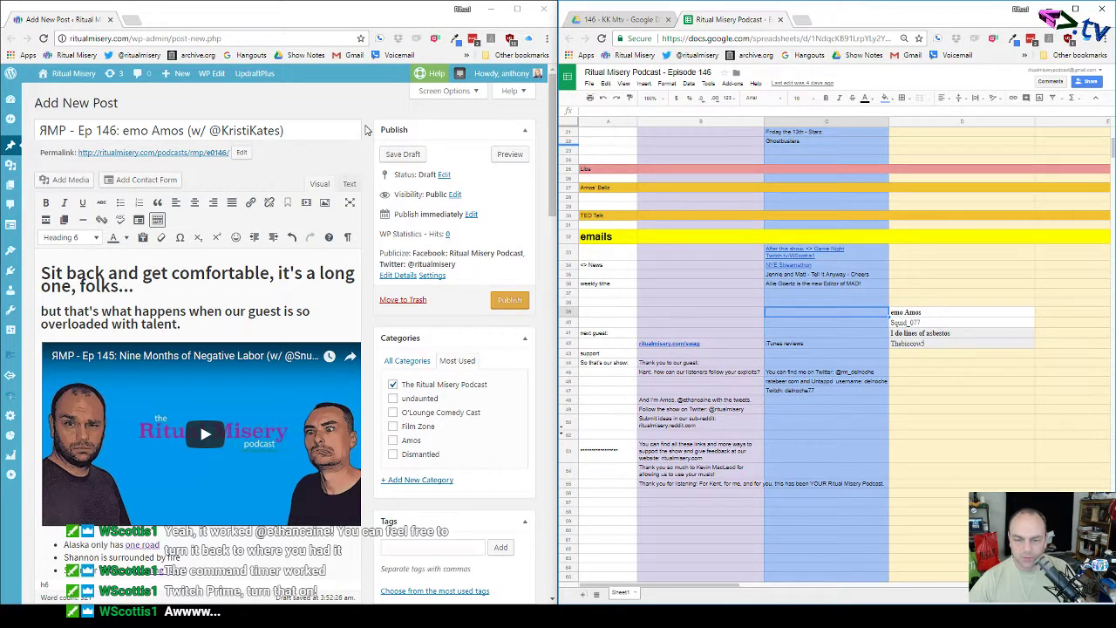
scroll(367, 130, down, 5)
scroll(367, 130, up, 5)
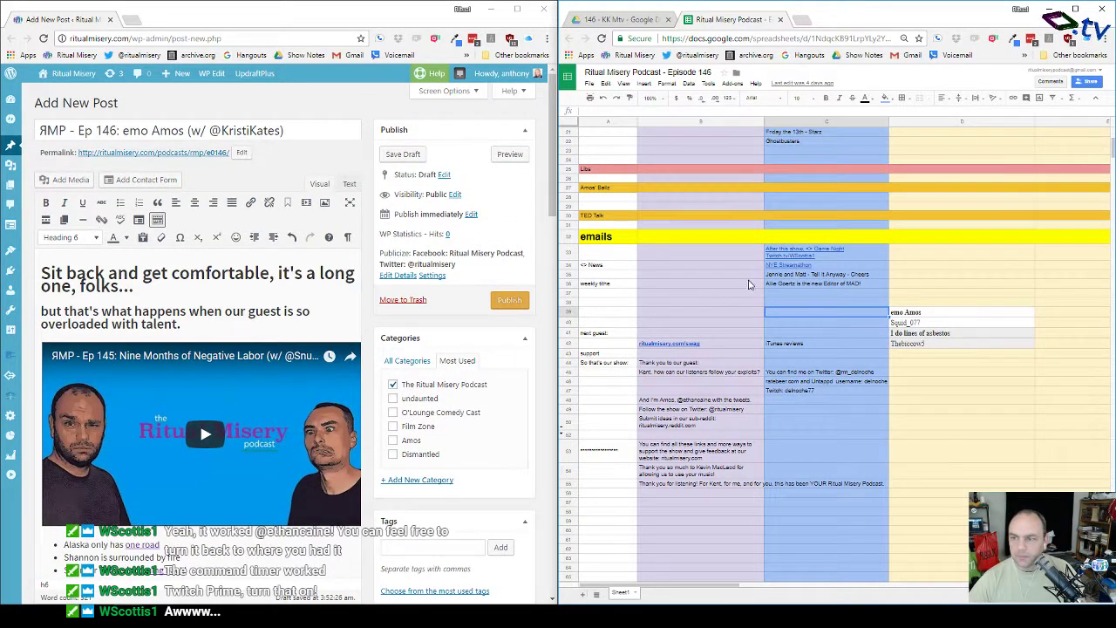
scroll(707, 303, up, 3)
scroll(707, 304, up, 1)
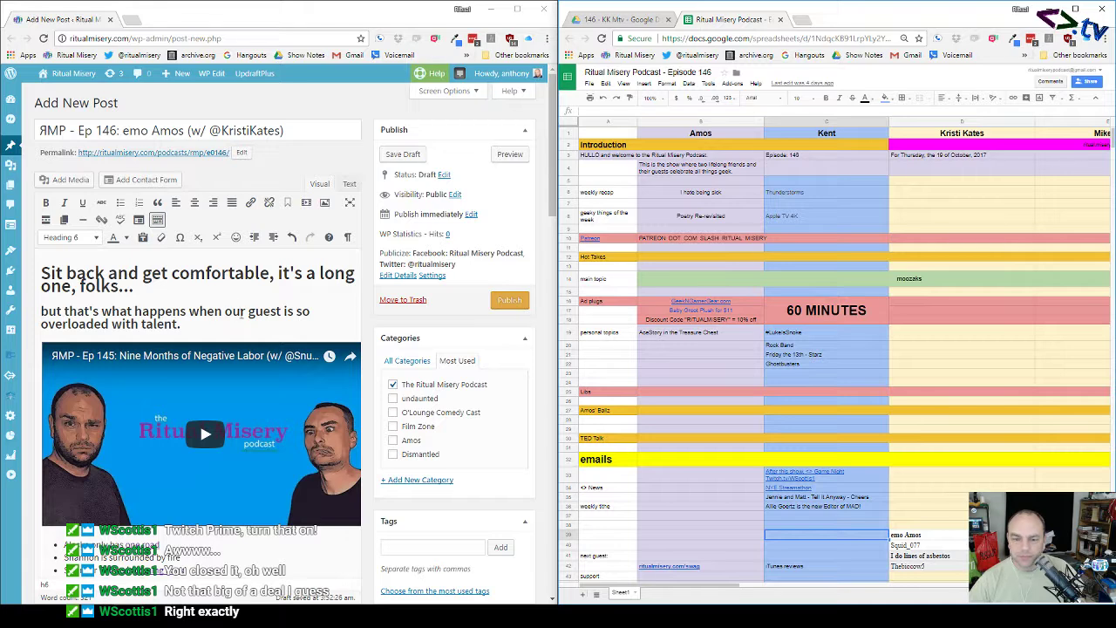
scroll(229, 300, down, 2)
scroll(230, 300, up, 2)
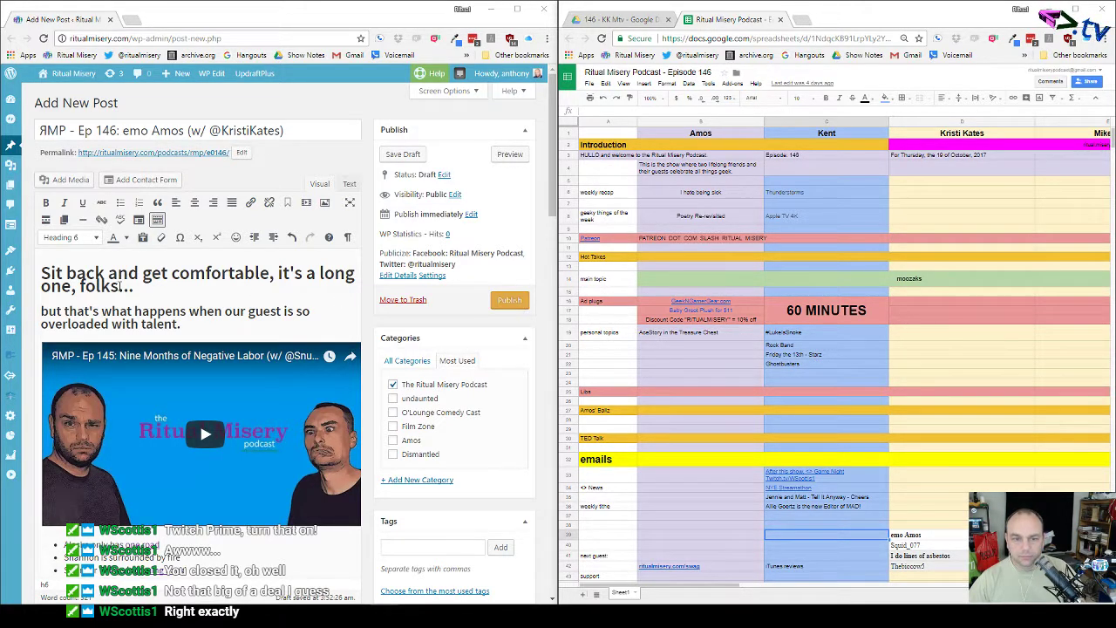
Step: Type 'Amos does lines of asbestos' over the post's opening heading
drag(120, 287, 40, 269)
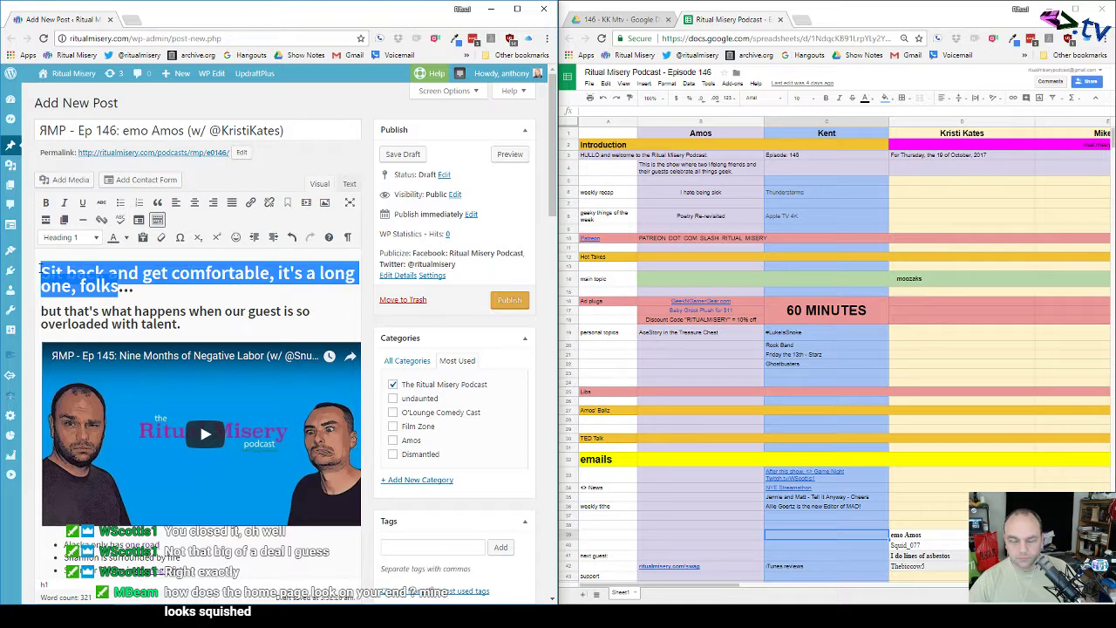
text(Amos )
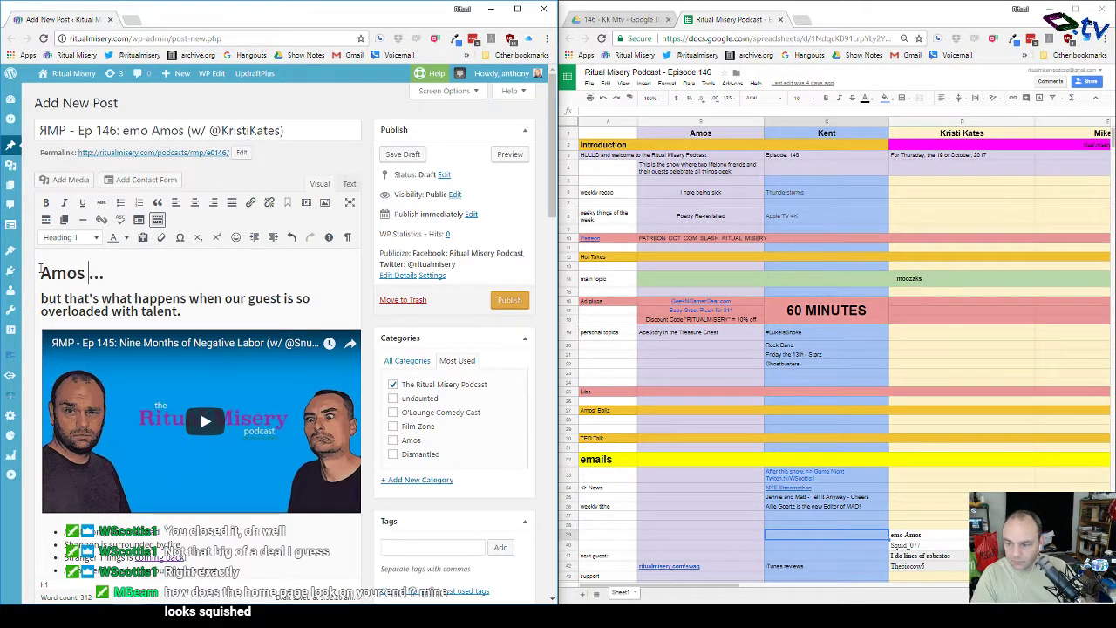
text(does line)
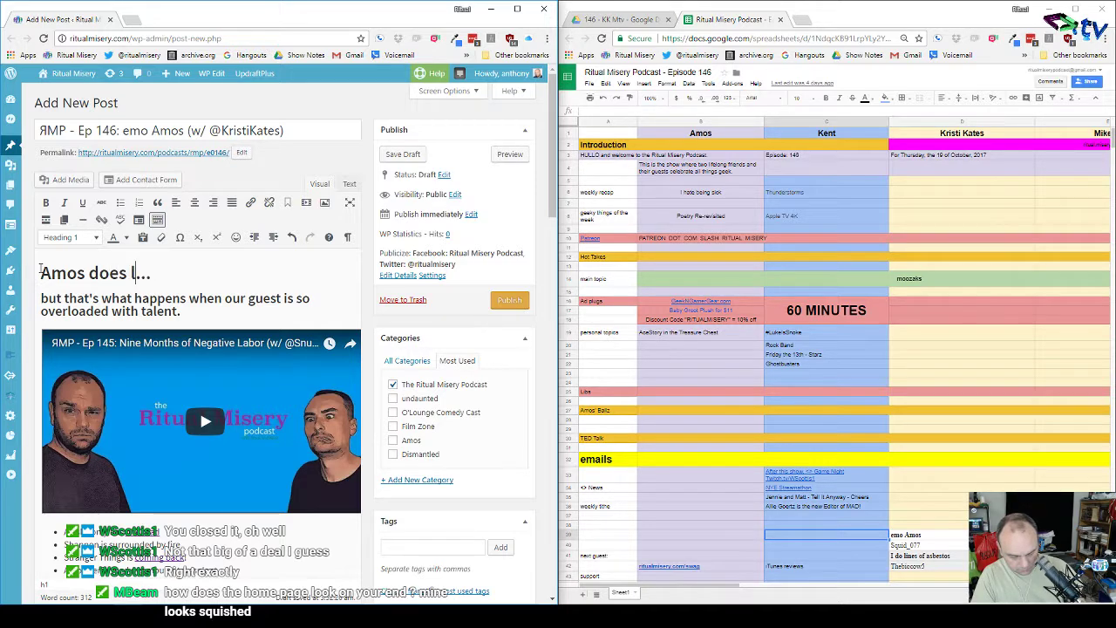
key(BackSpace)
text(s of )
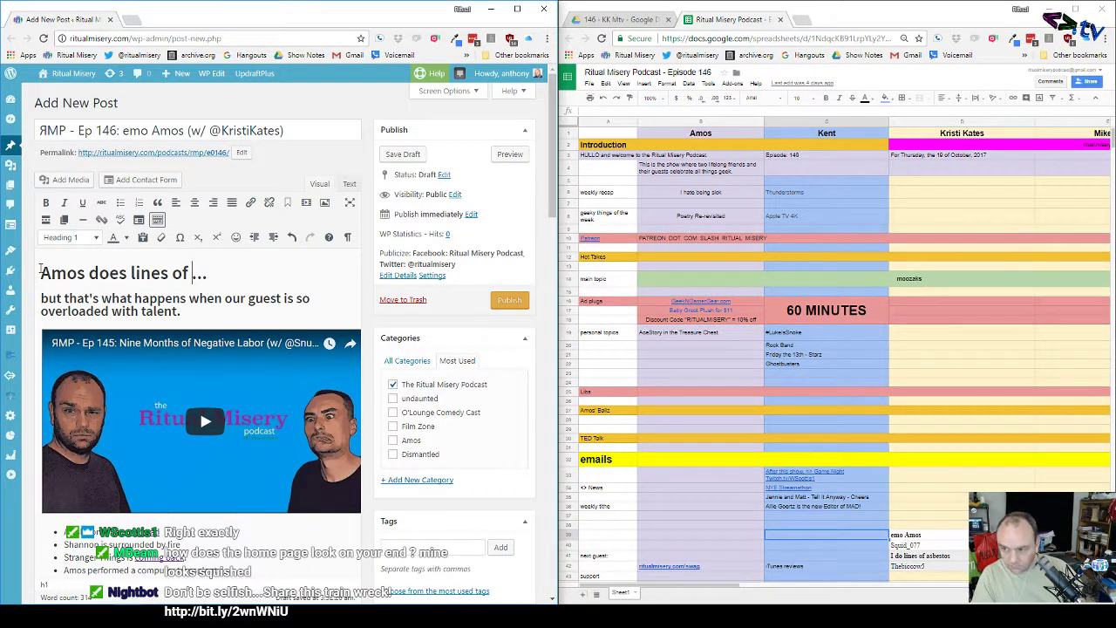
text(asbesto)
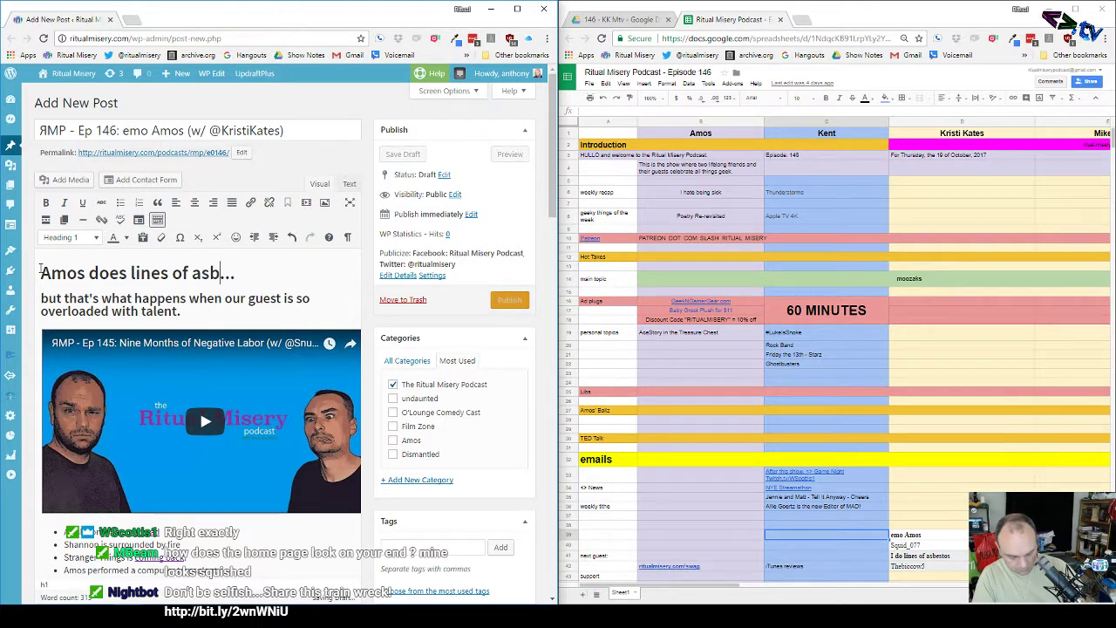
text(s)
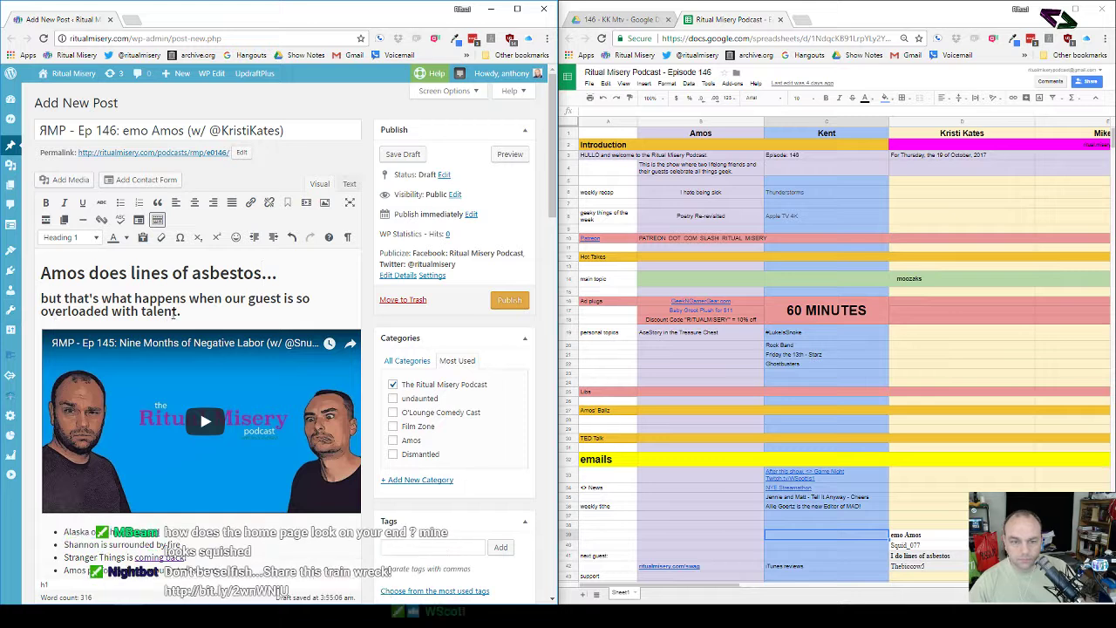
drag(180, 312, 42, 295)
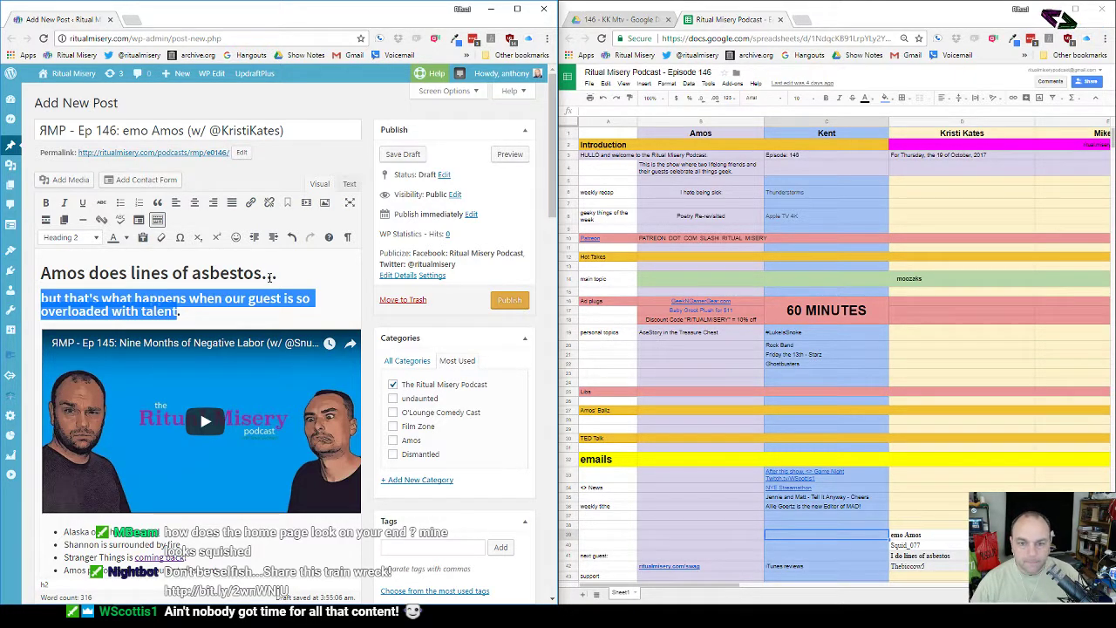
Step: Rewrite the heading as 'MikeTV was stuck in line at TwitchCon'
drag(262, 275, 44, 276)
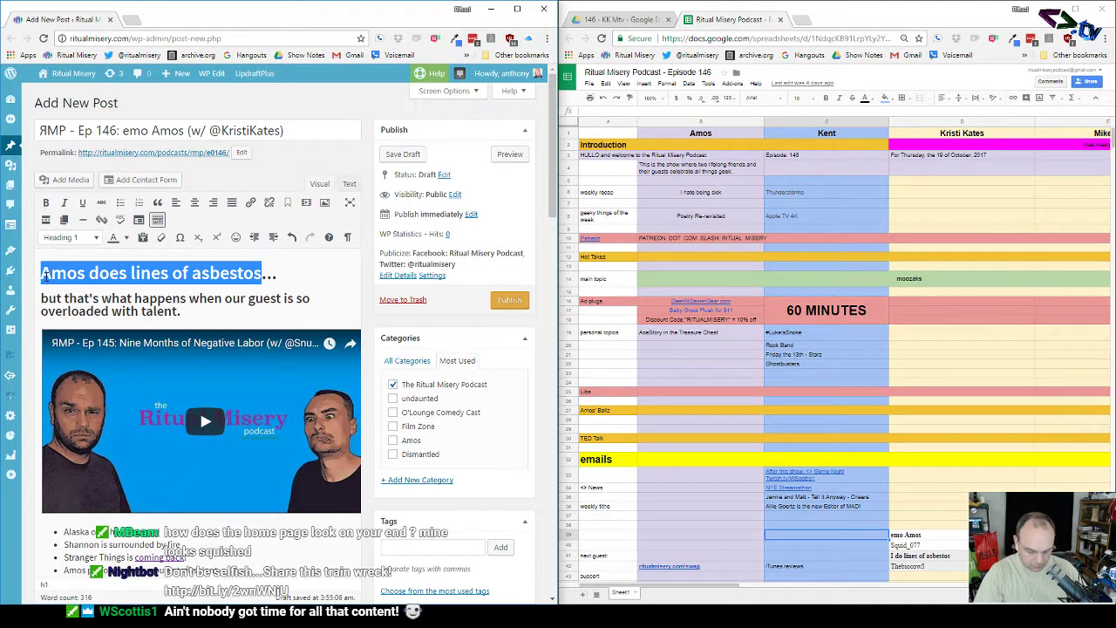
text(MikeTV )
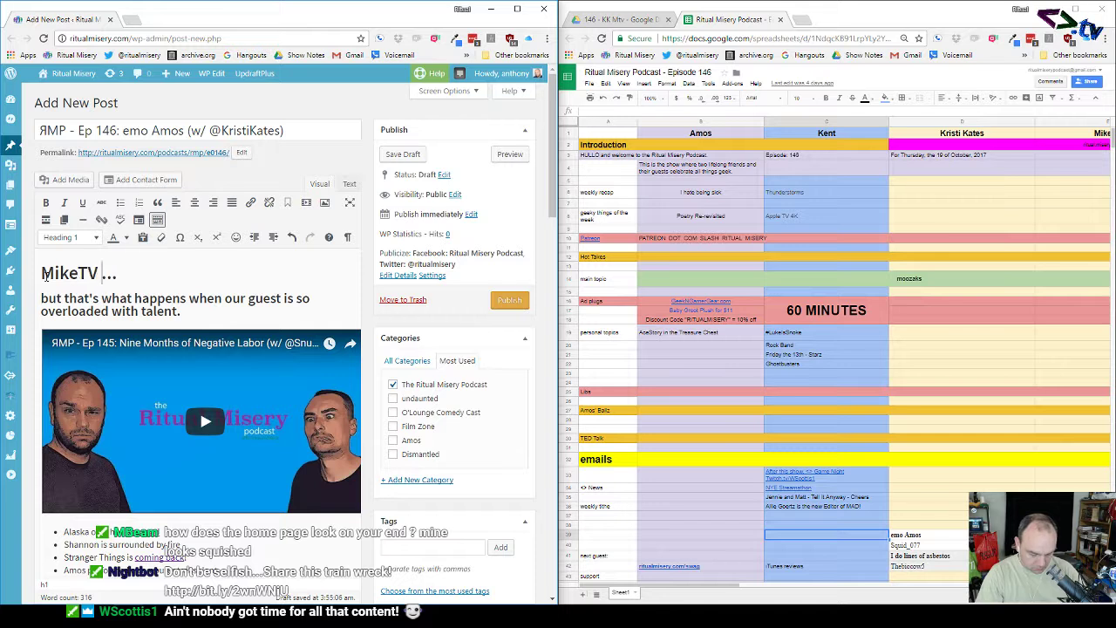
text(didn)
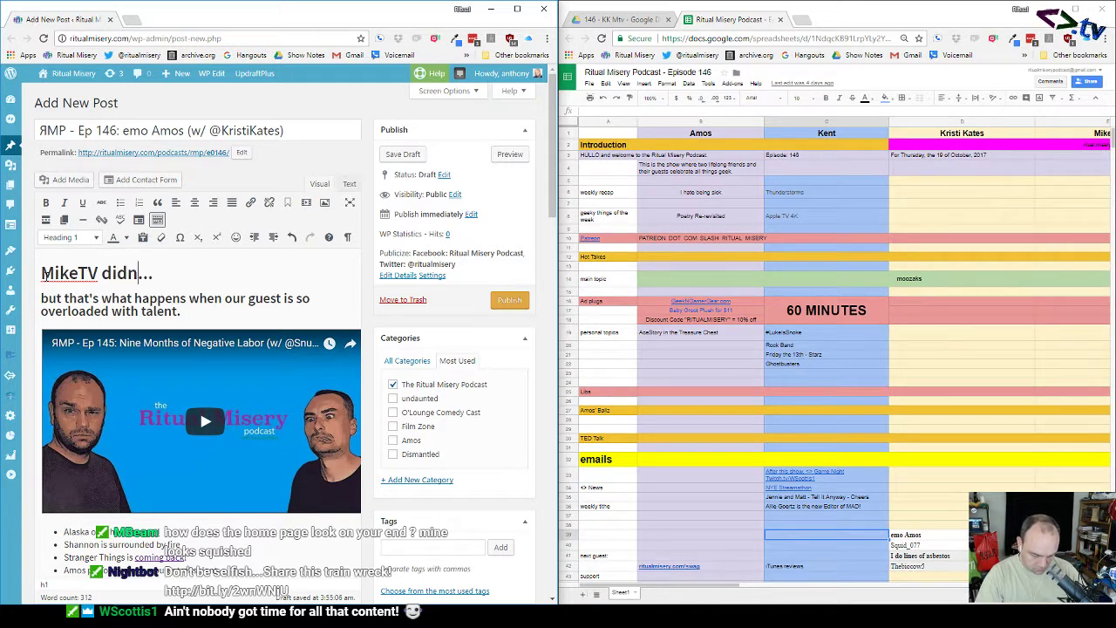
key(BackSpace)
key(BackSpace)
key(BackSpace)
key(BackSpace)
text(wa)
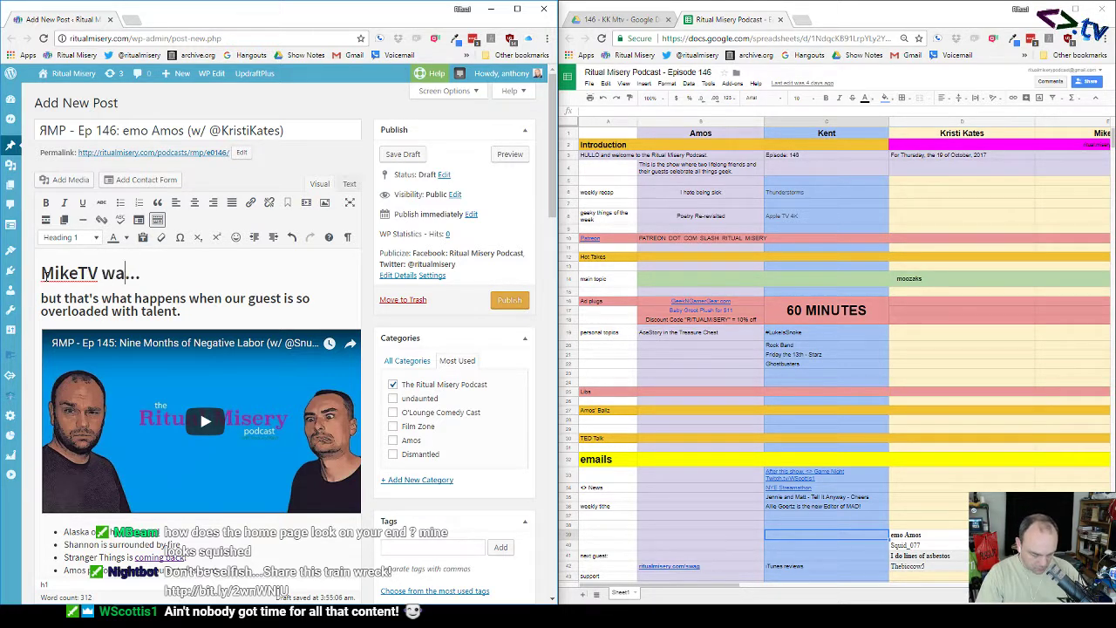
text(s stuck i)
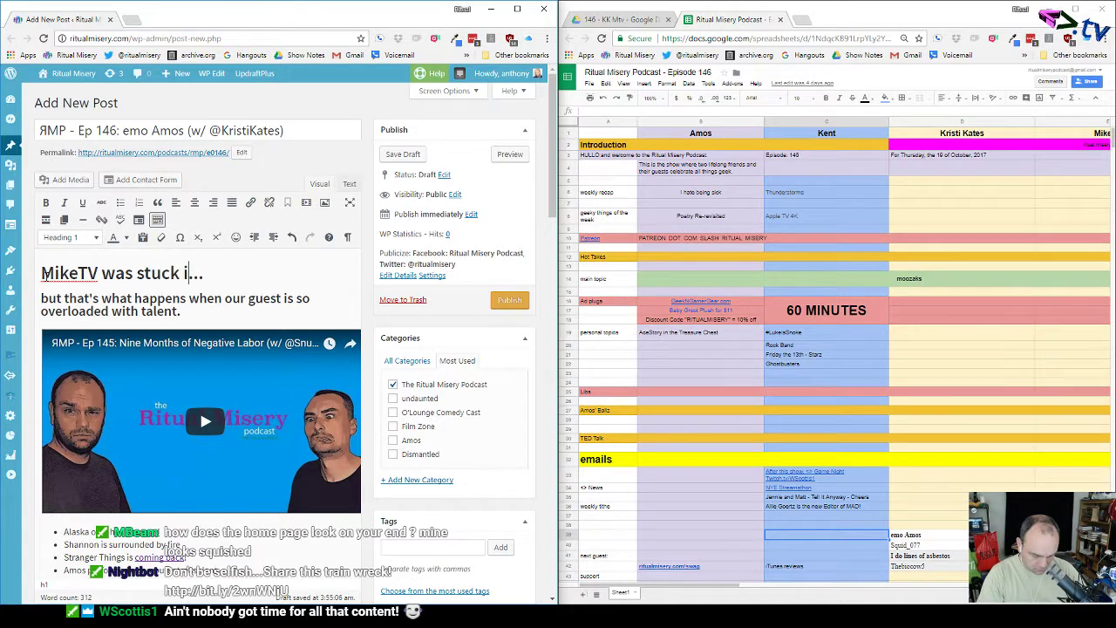
text(n line )
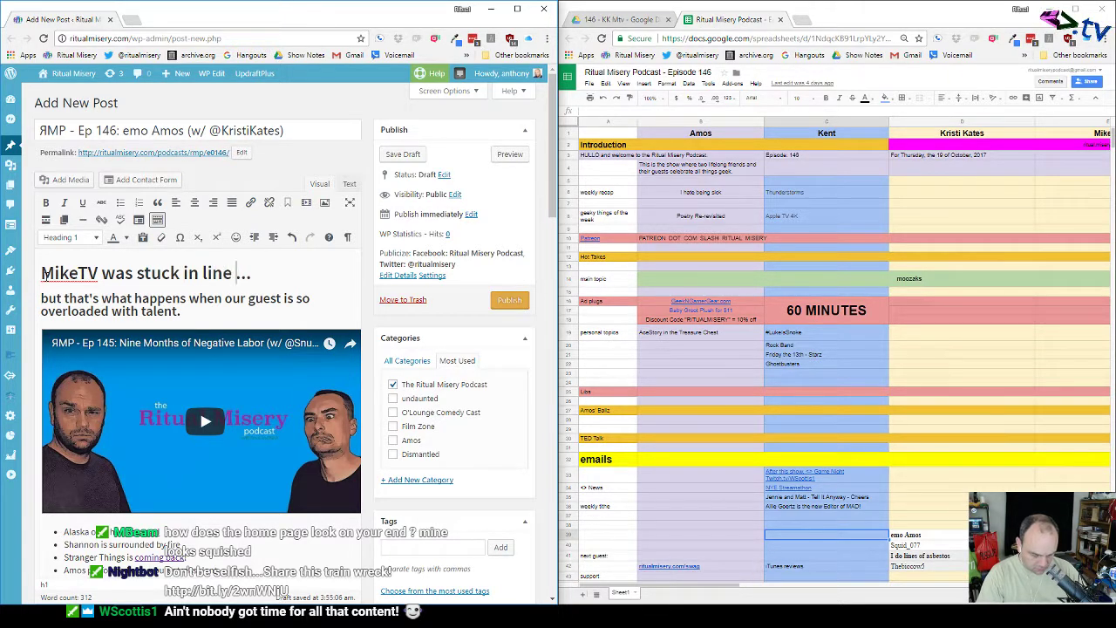
text(at Twitch)
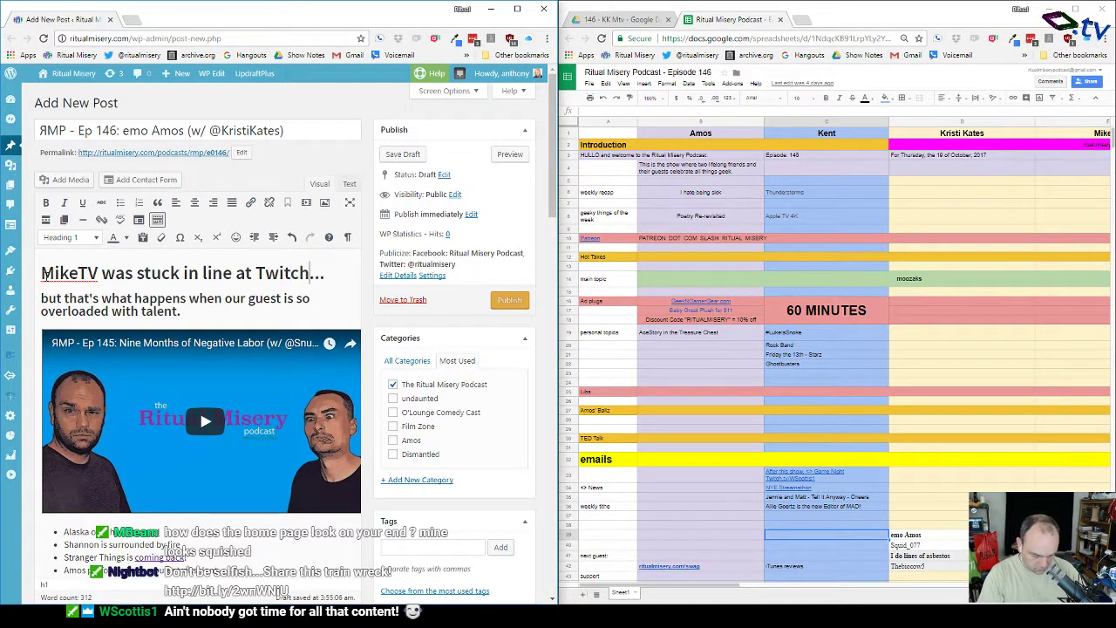
text(Con)
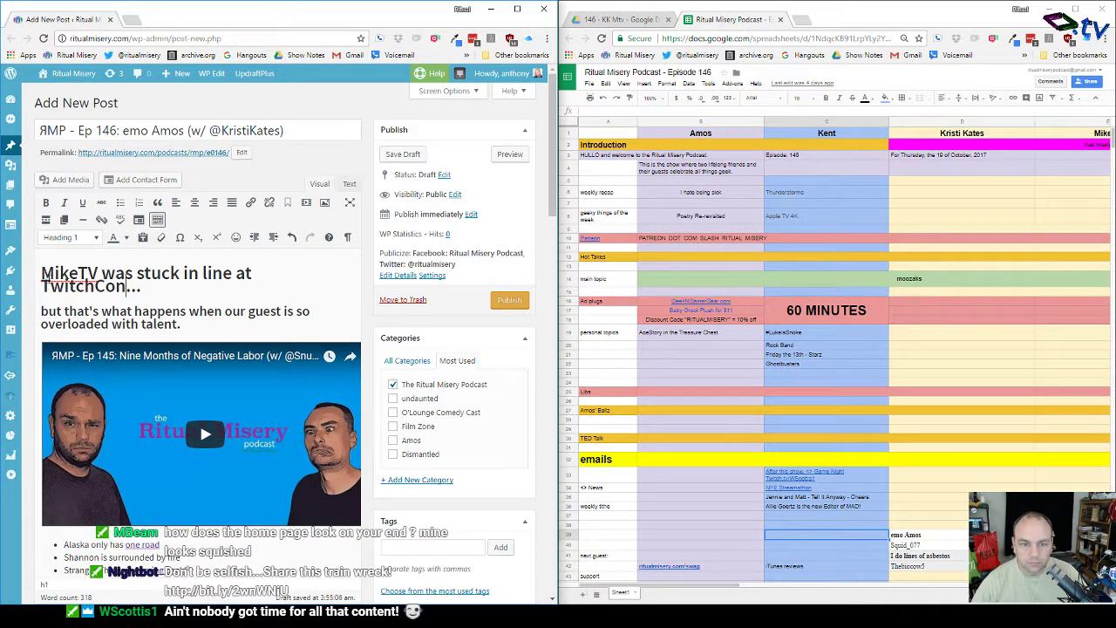
Step: Retype the Heading 2 line as 'so Amos does lines of asbestos to forgive him.'
drag(179, 324, 39, 312)
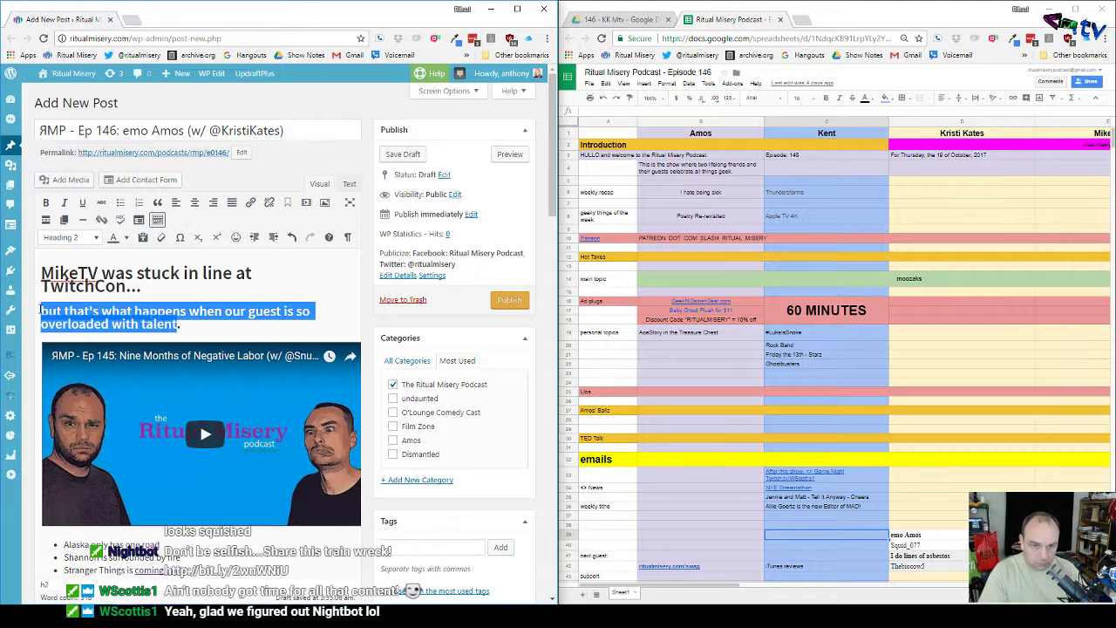
text(so )
text(Amos doe)
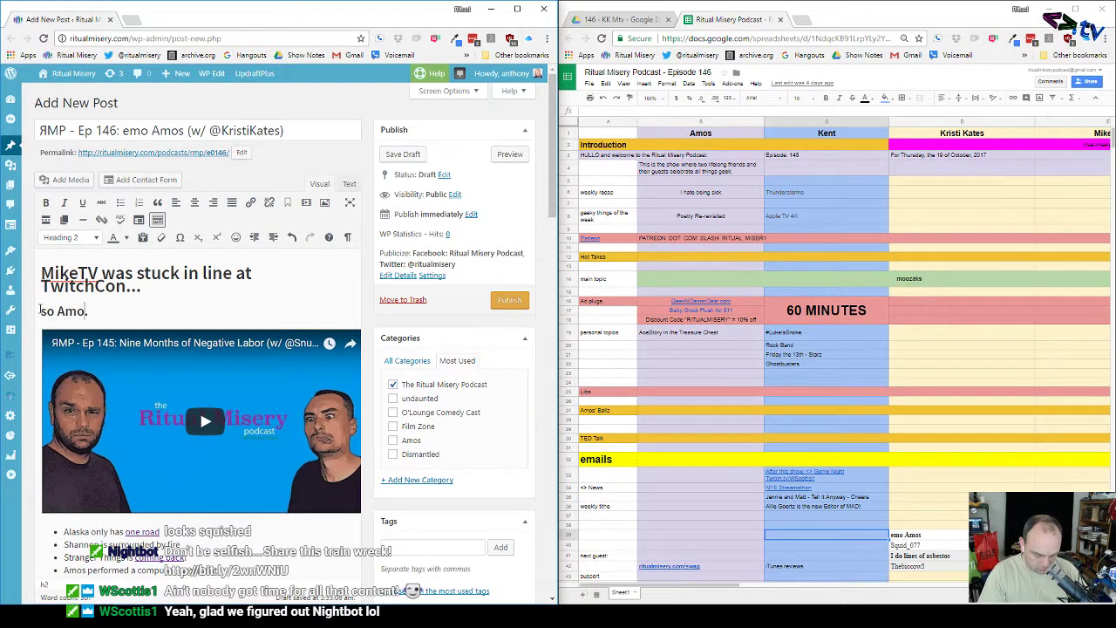
text(s li)
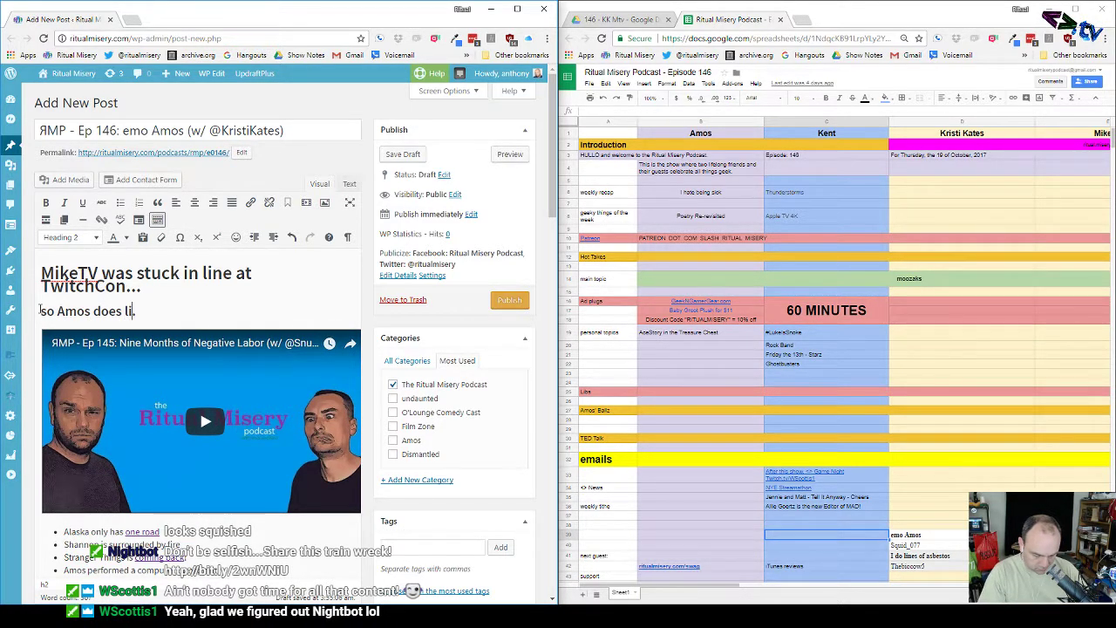
text(nes of asbe)
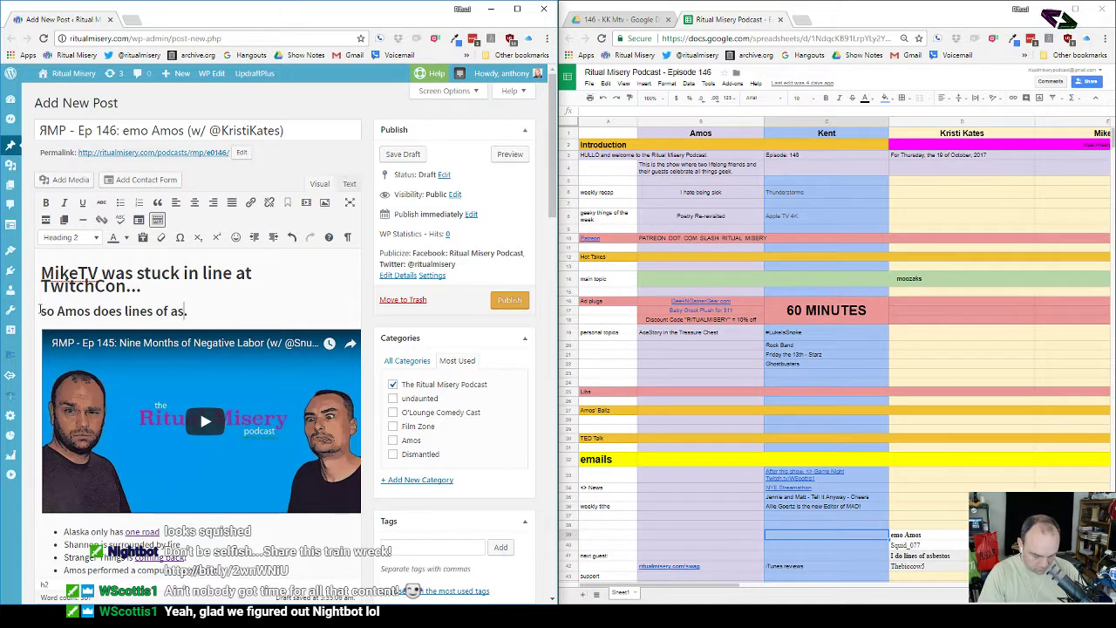
text(stos and )
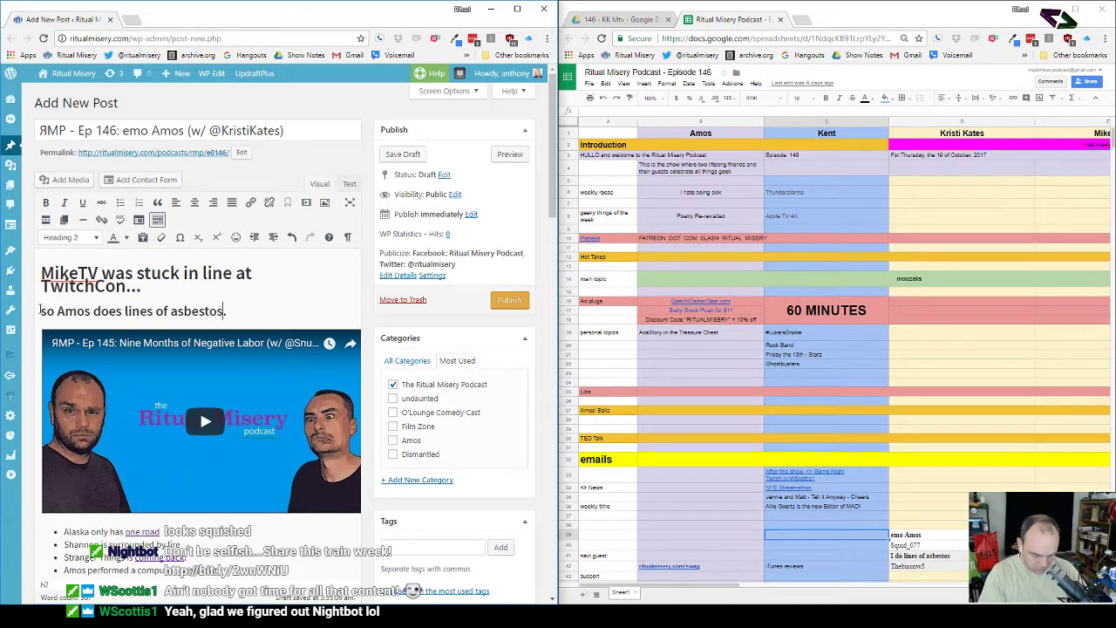
text(enjoy)
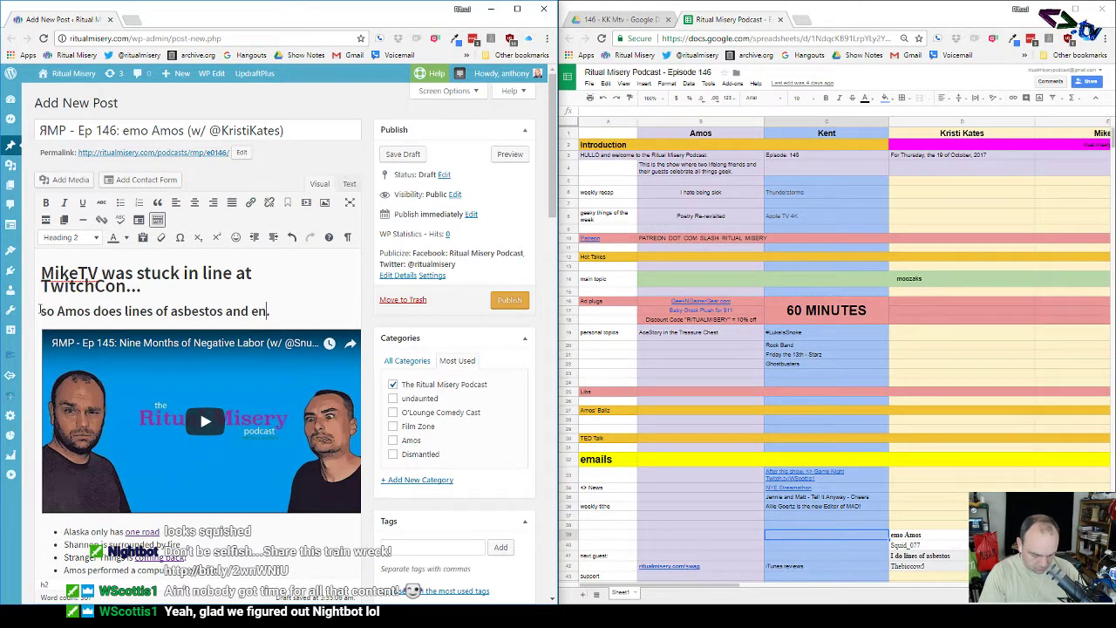
key(BackSpace)
key(BackSpace)
key(BackSpace)
key(BackSpace)
key(BackSpace)
key(BackSpace)
key(BackSpace)
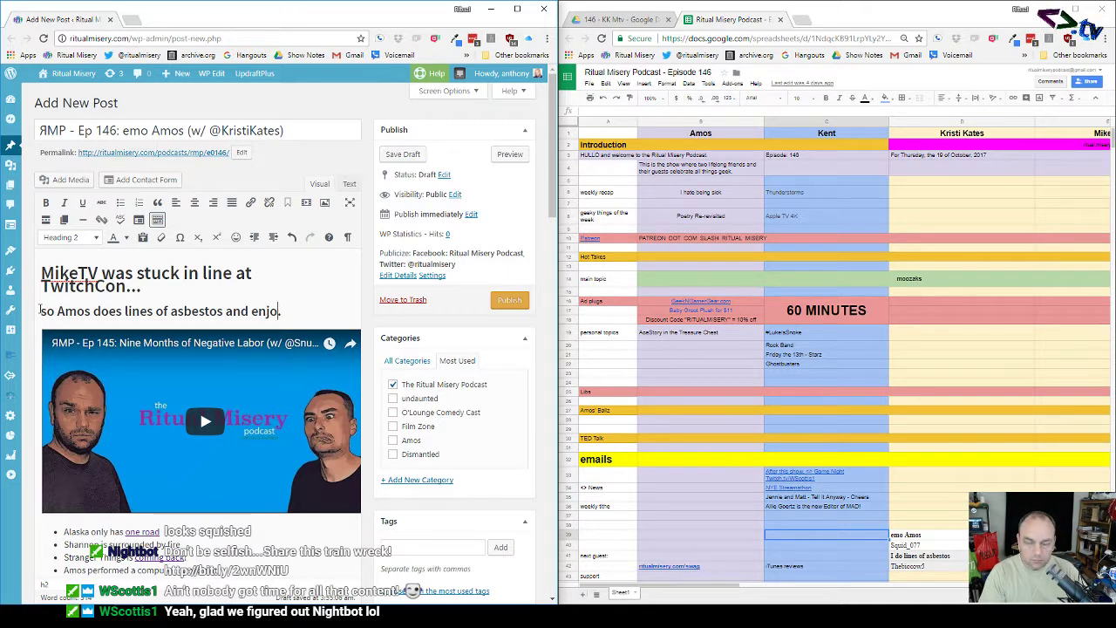
key(BackSpace)
key(BackSpace)
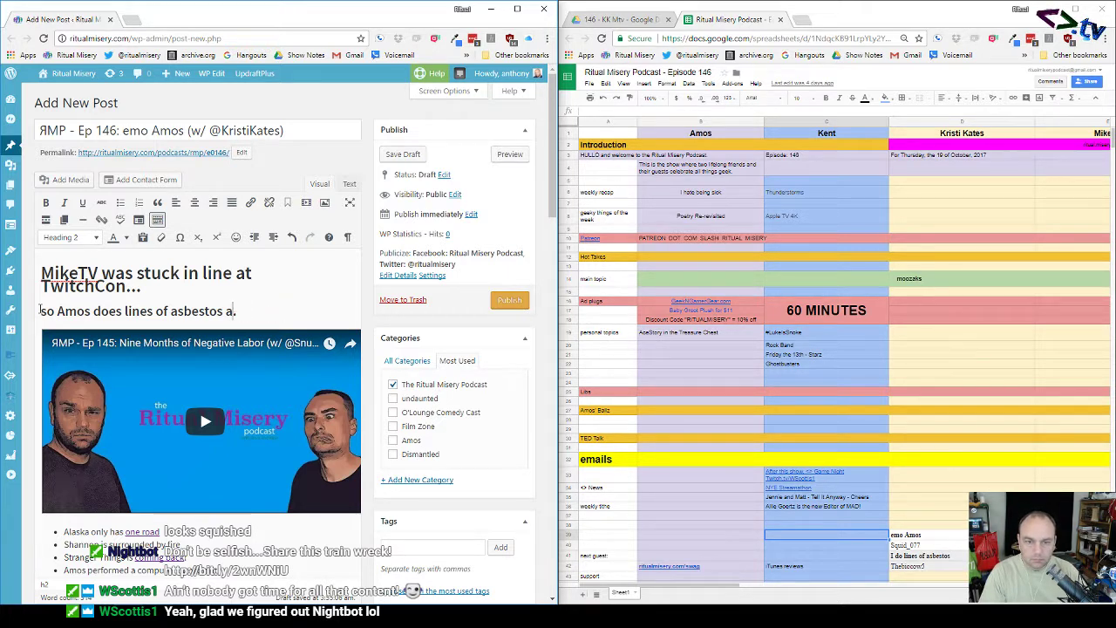
text(to forgi)
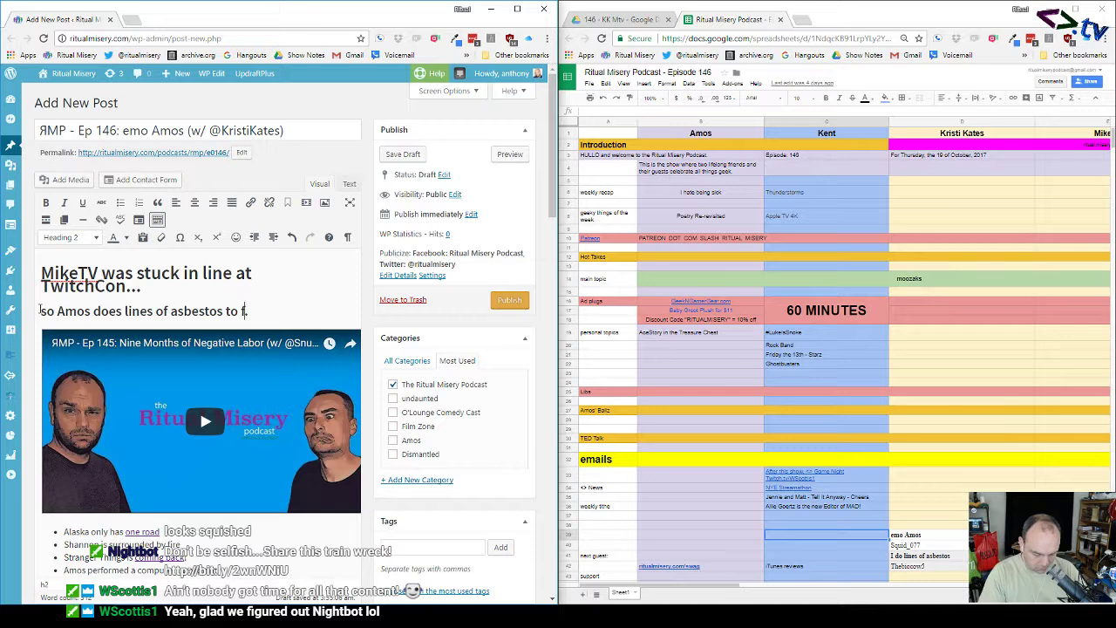
text(ve hi)
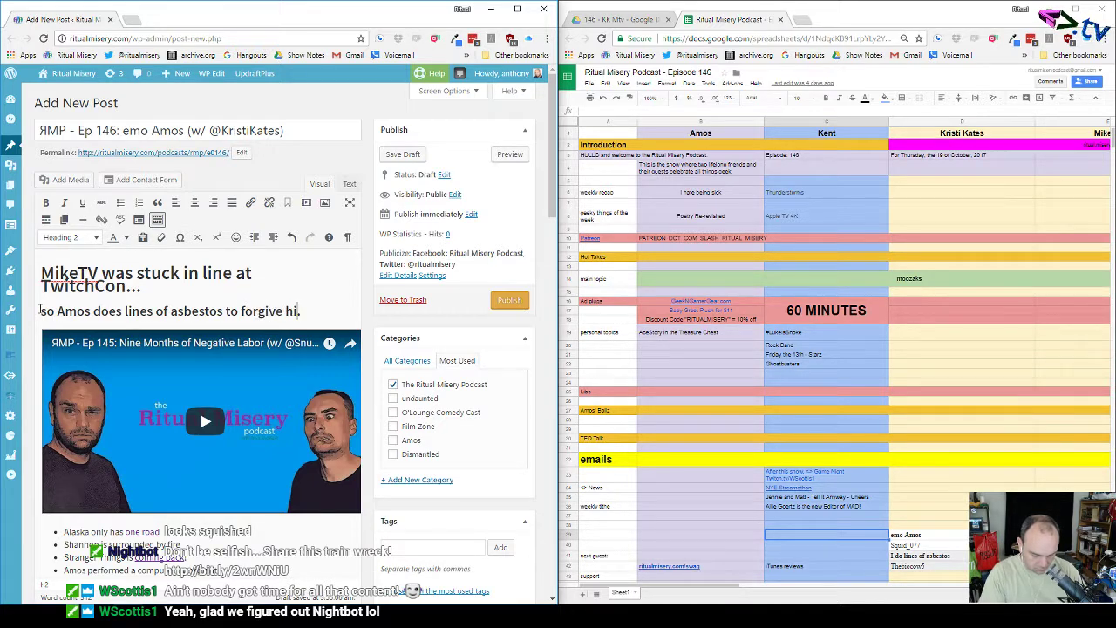
text(m)
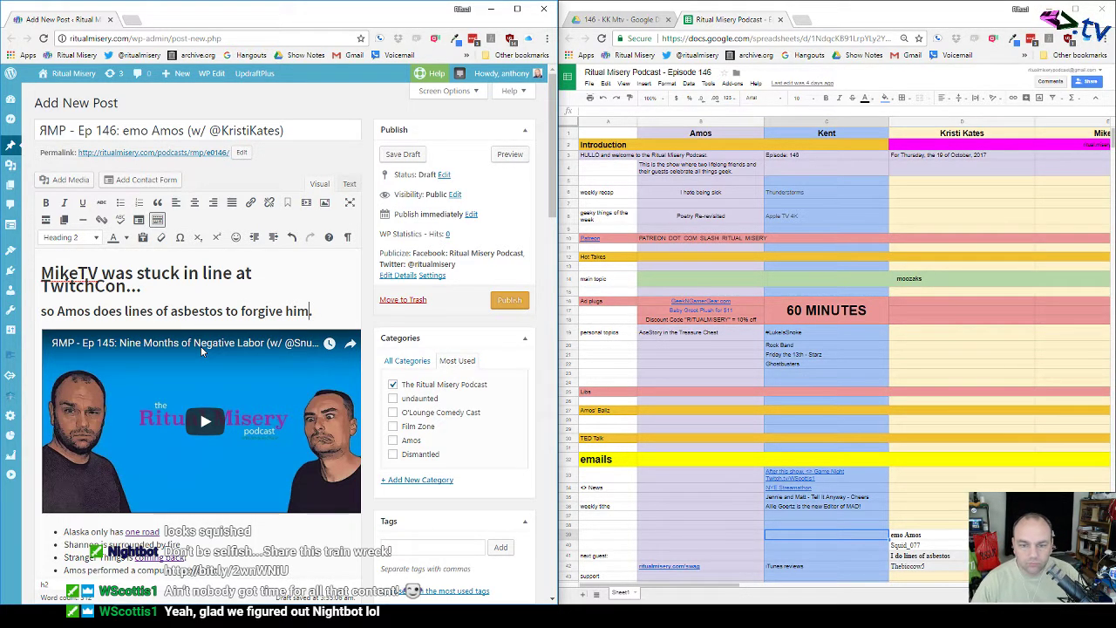
scroll(200, 347, down, 3)
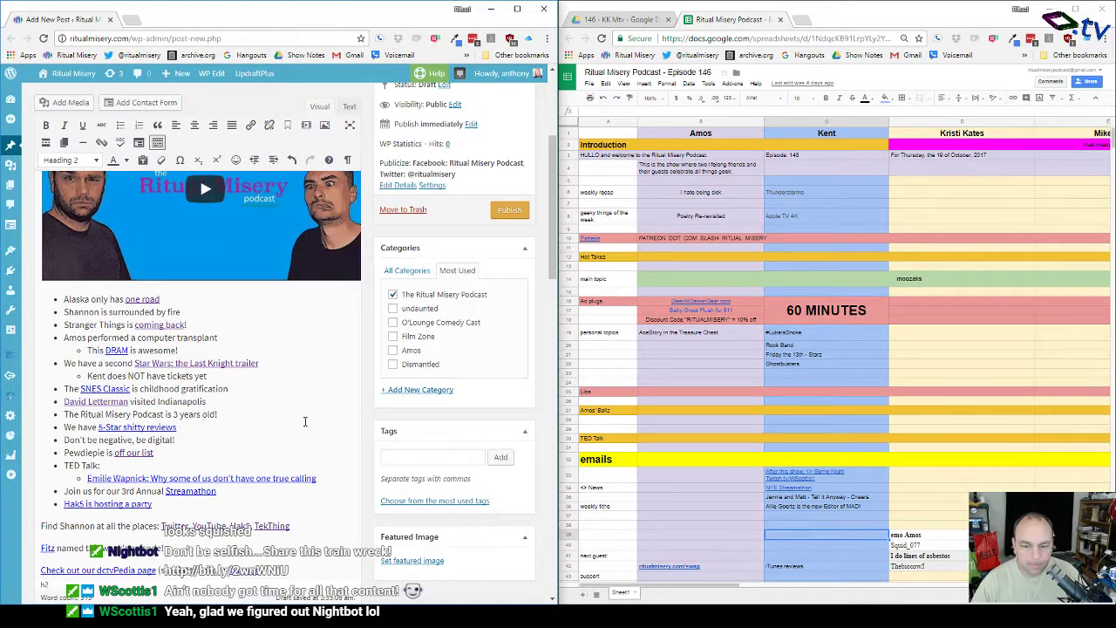
Step: Bring Adobe Media Encoder forward, confirm the episode 146 H.264 export is done, and quit it
click(415, 615)
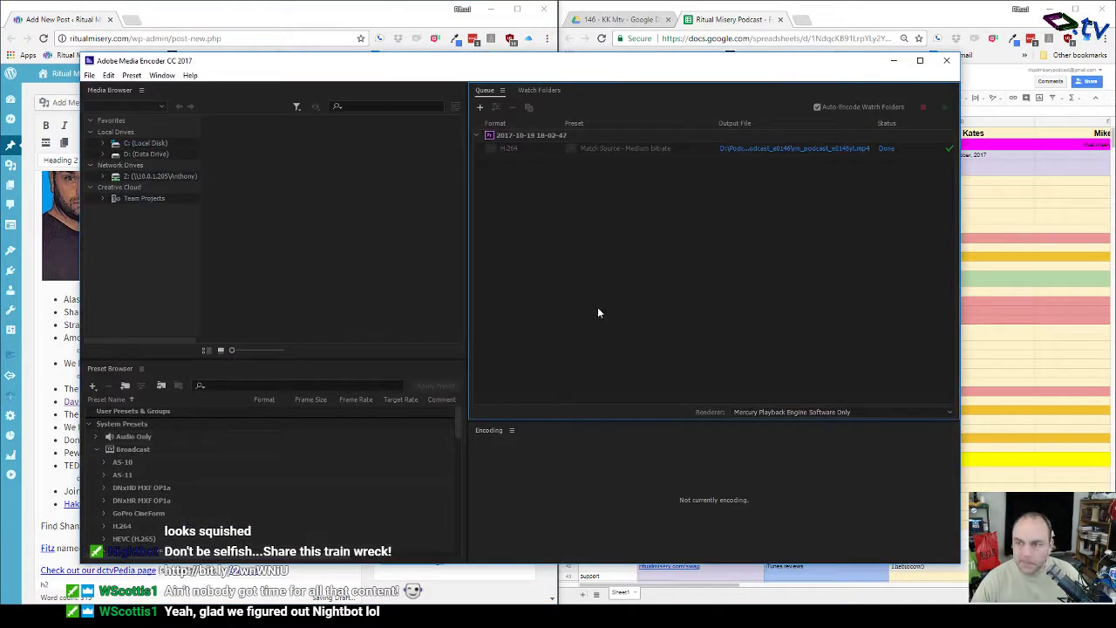
click(948, 63)
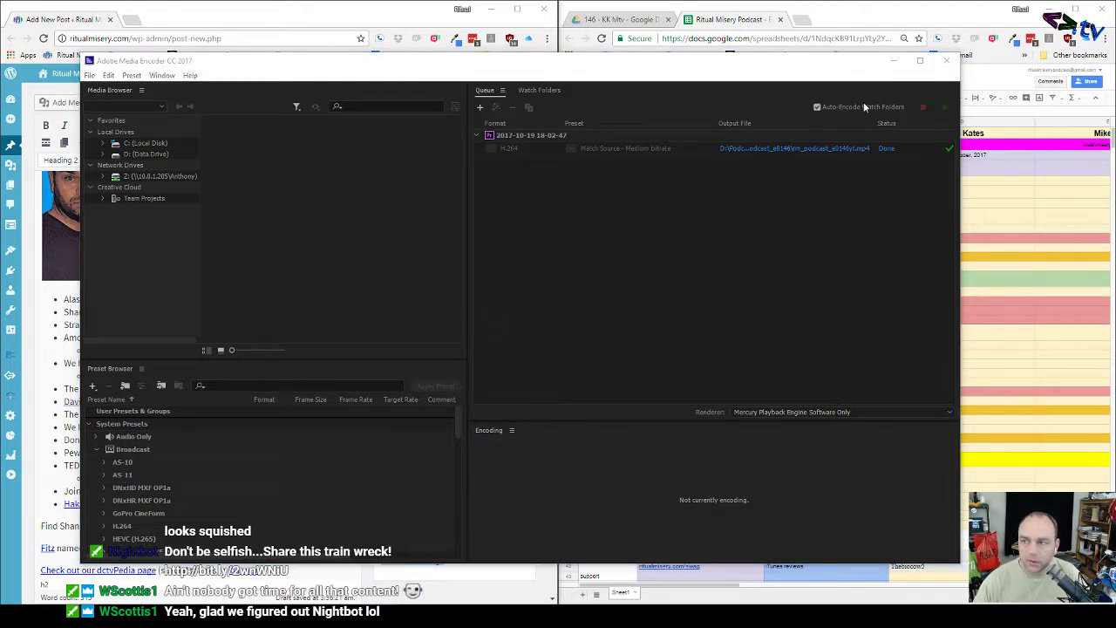
click(947, 63)
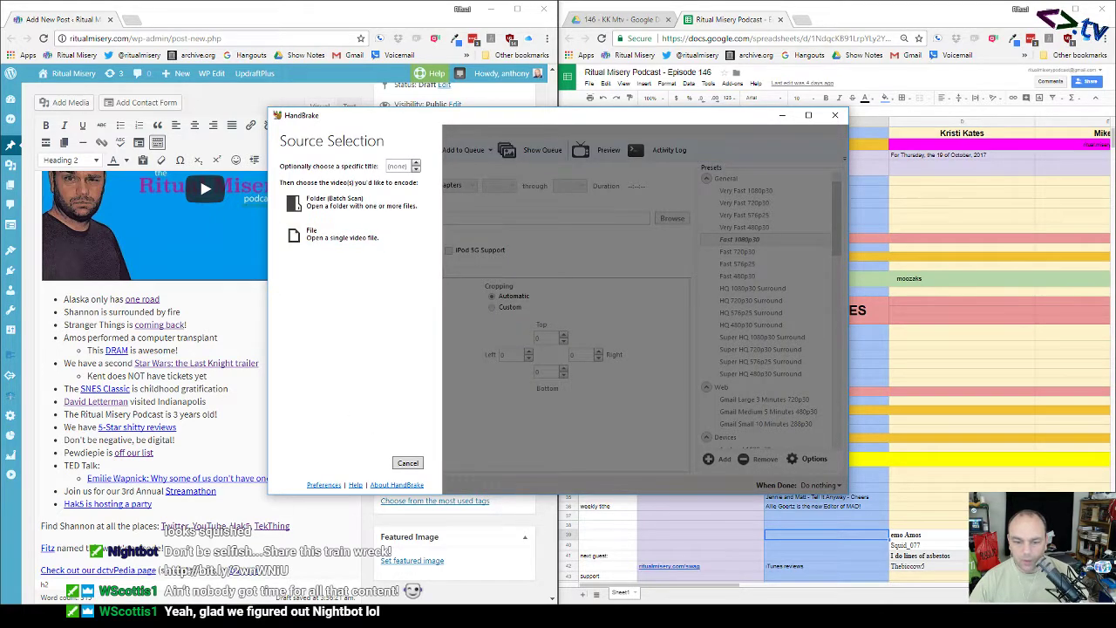
Step: Load rm_podcast_e0146yt into HandBrake with the Fast 480p30 preset and Web Optimized turned on
key(alt+Tab)
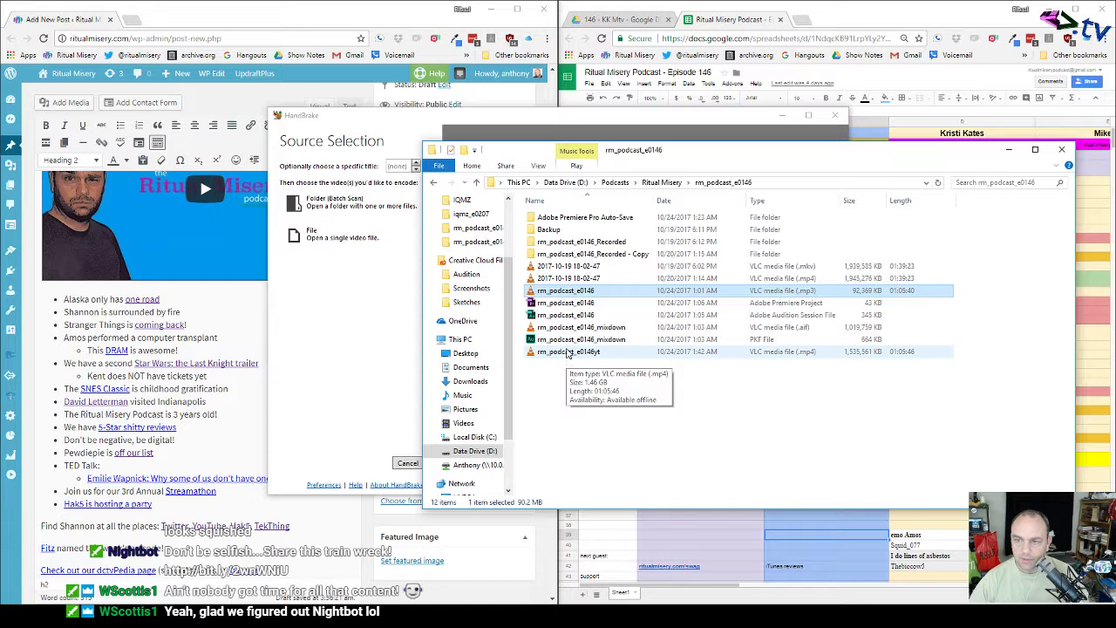
drag(568, 351, 392, 301)
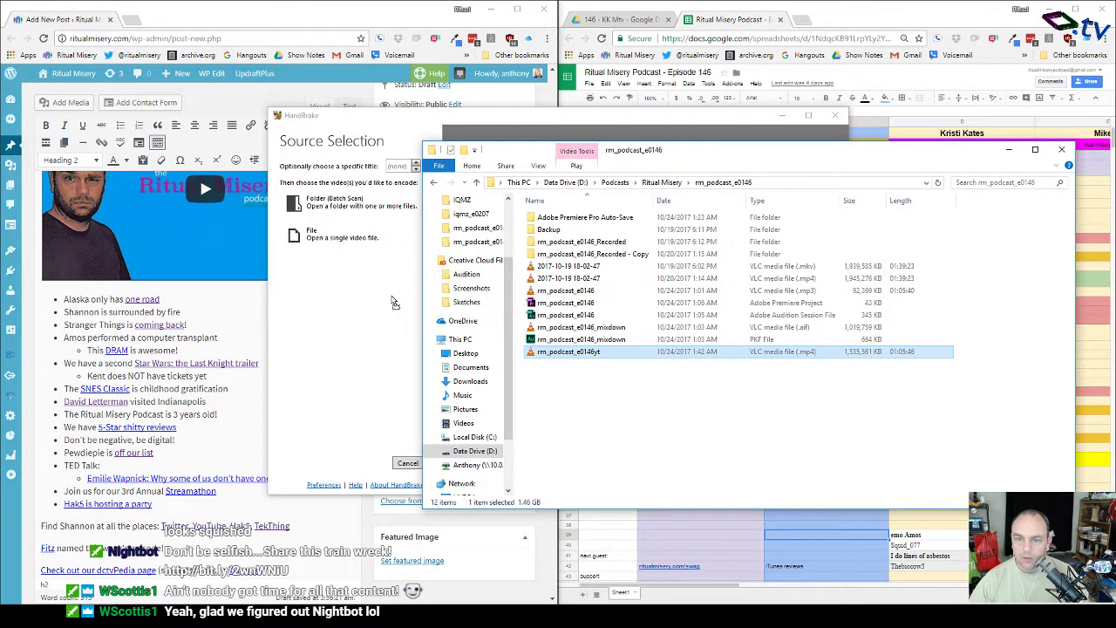
click(547, 123)
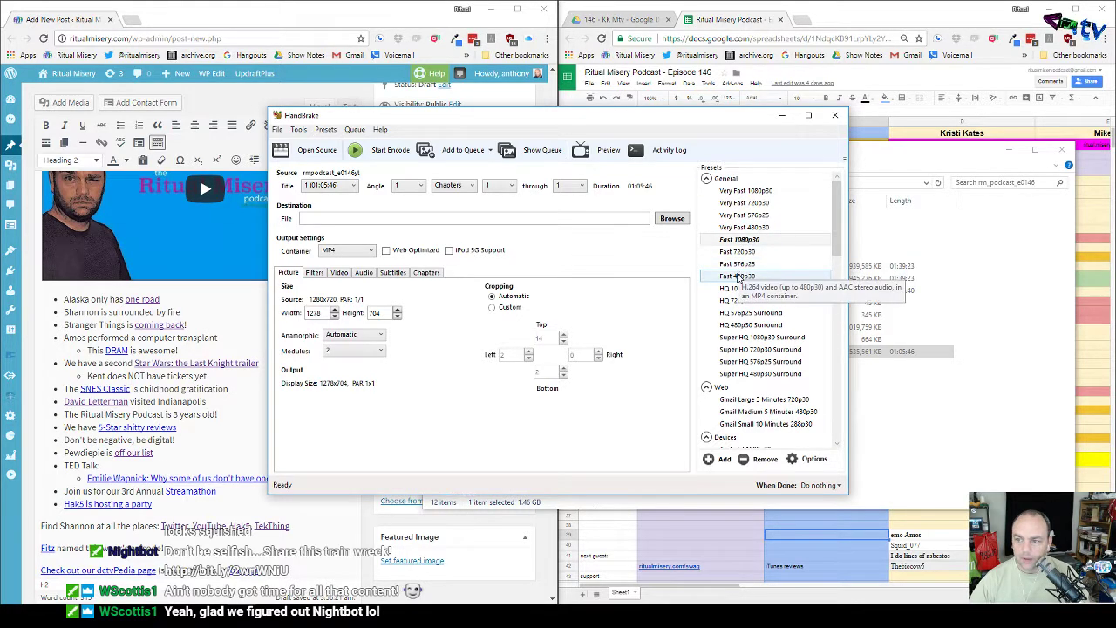
click(737, 277)
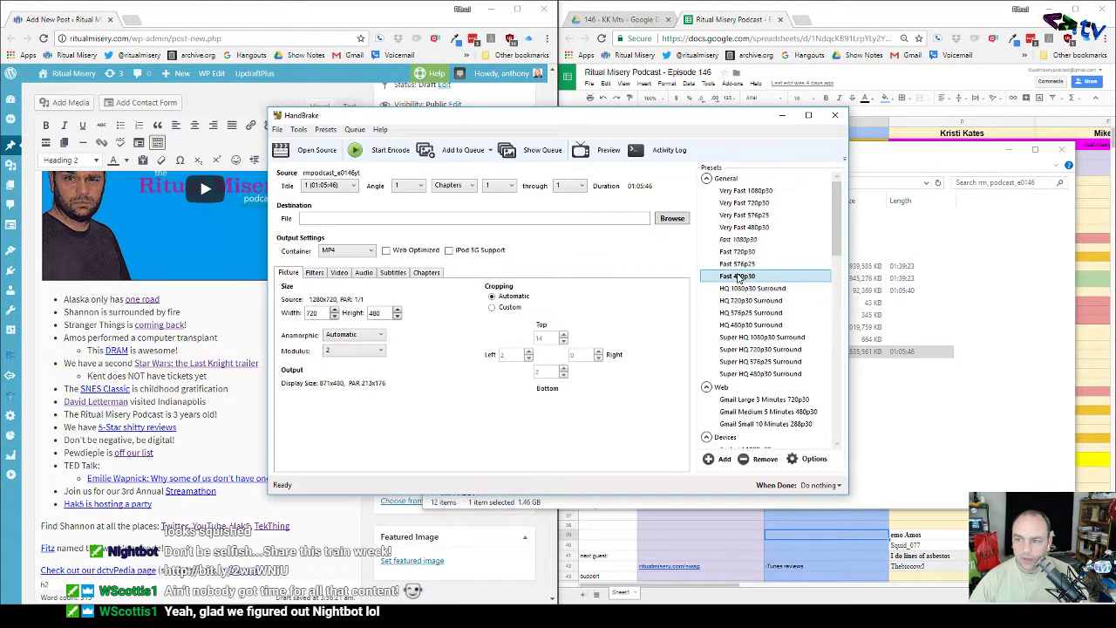
click(402, 255)
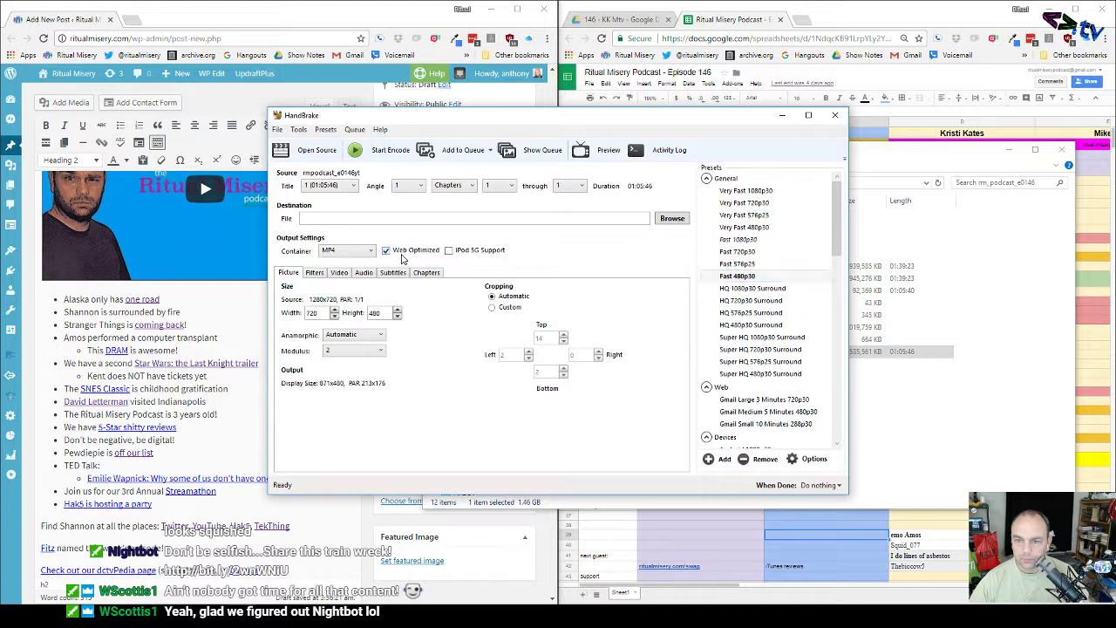
click(668, 219)
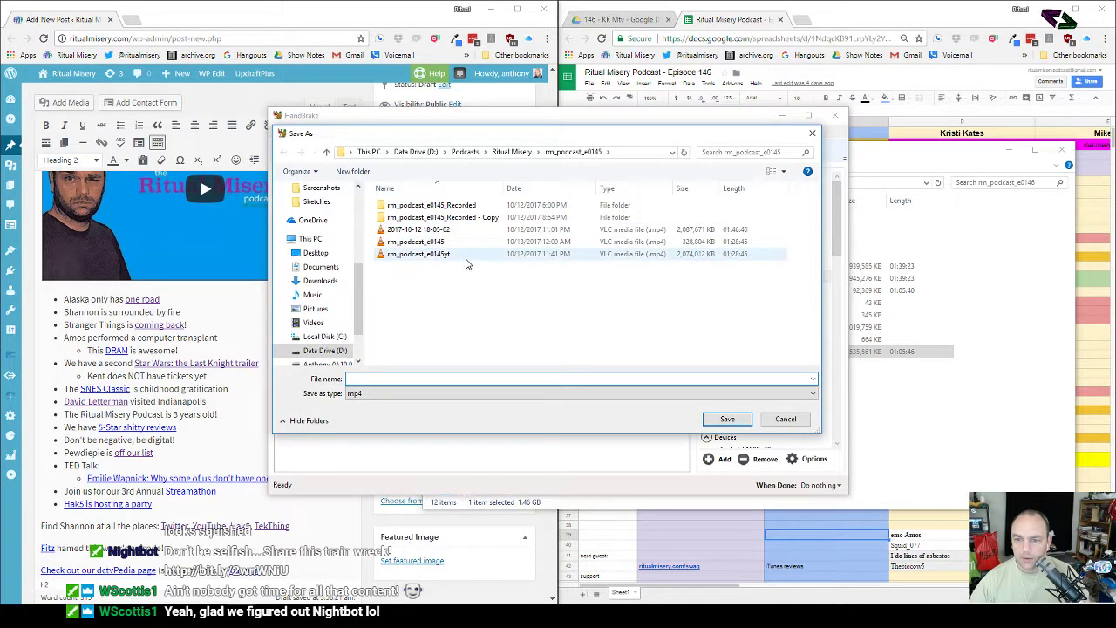
Step: Reuse last episode's rm_podcast_e0145yt output name without the yt suffix
click(453, 259)
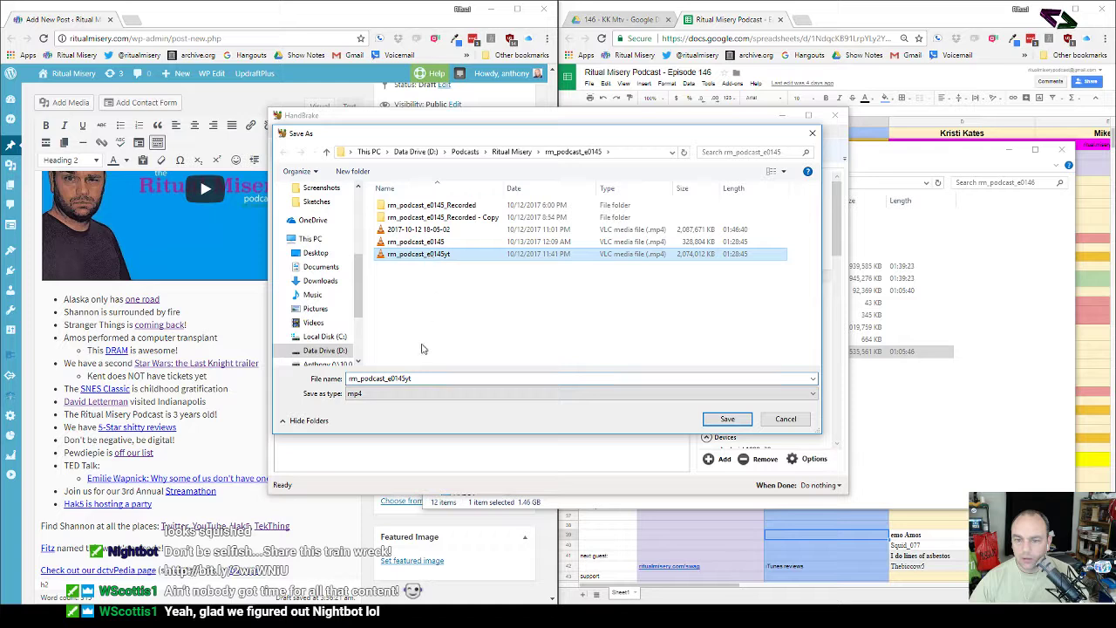
double_click(424, 379)
click(423, 379)
key(BackSpace)
key(BackSpace)
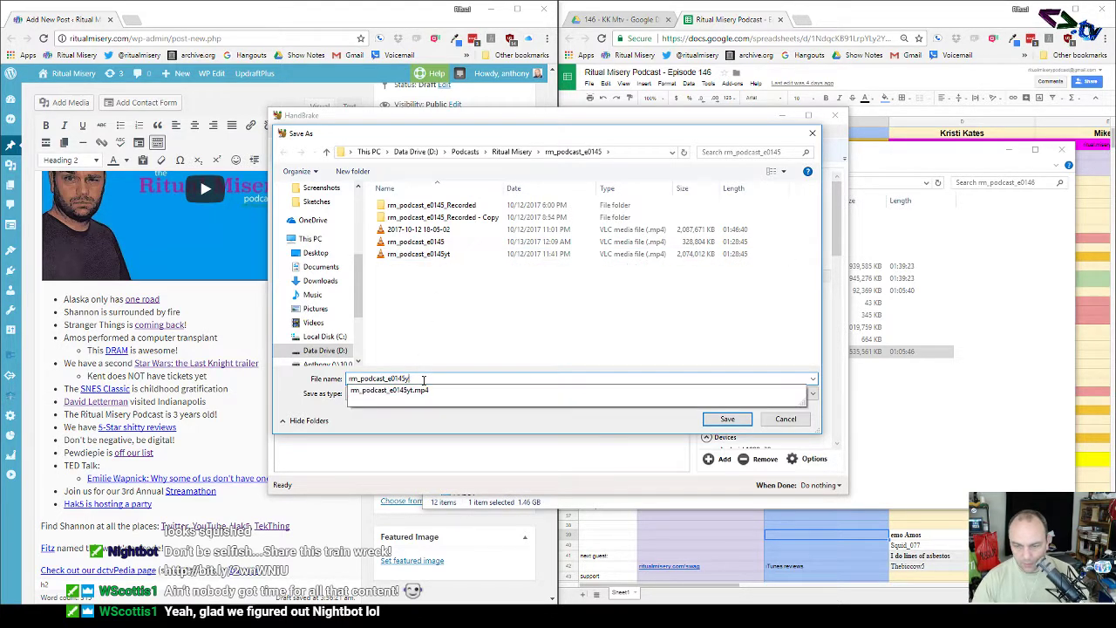
click(442, 357)
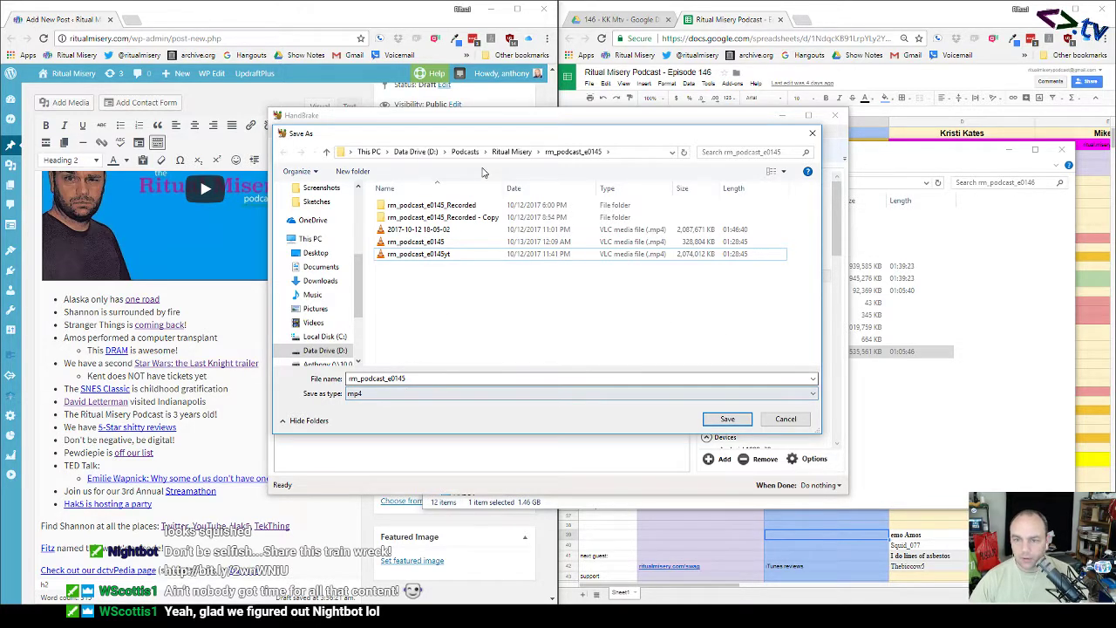
Step: Save the output as rm_podcast_e0146 in the Ritual Misery > rm_podcast_e0146 folder
click(520, 152)
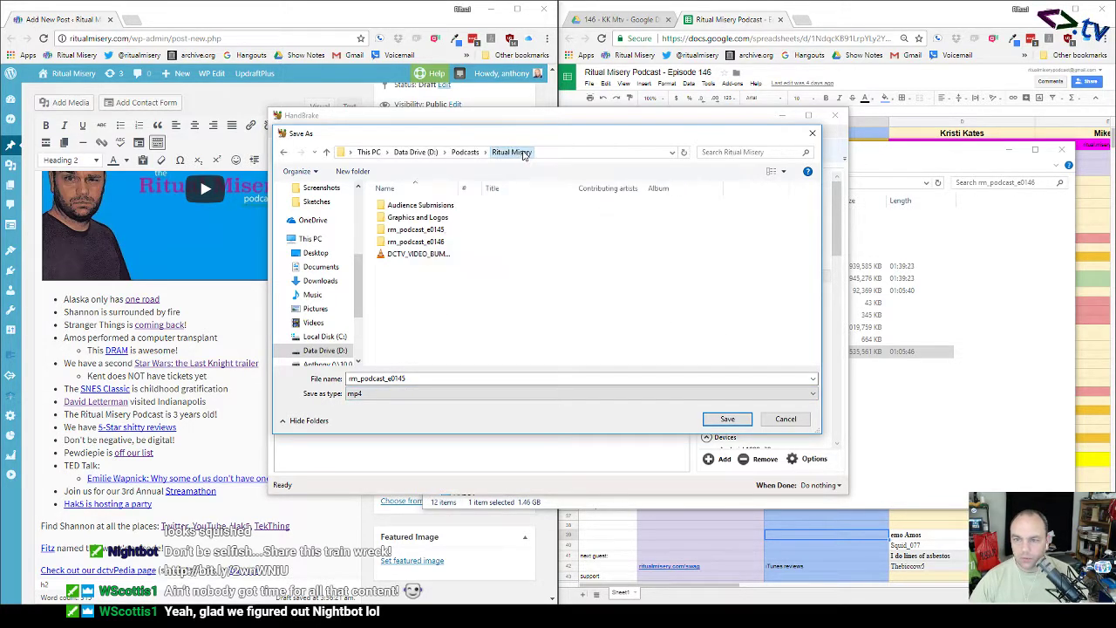
double_click(415, 242)
click(413, 378)
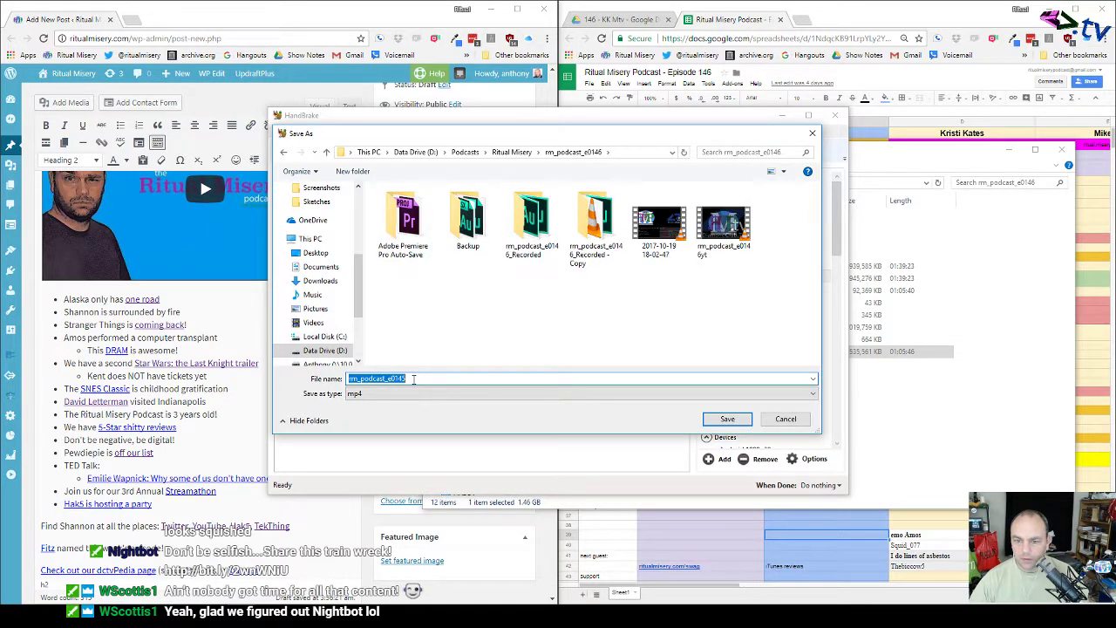
click(413, 379)
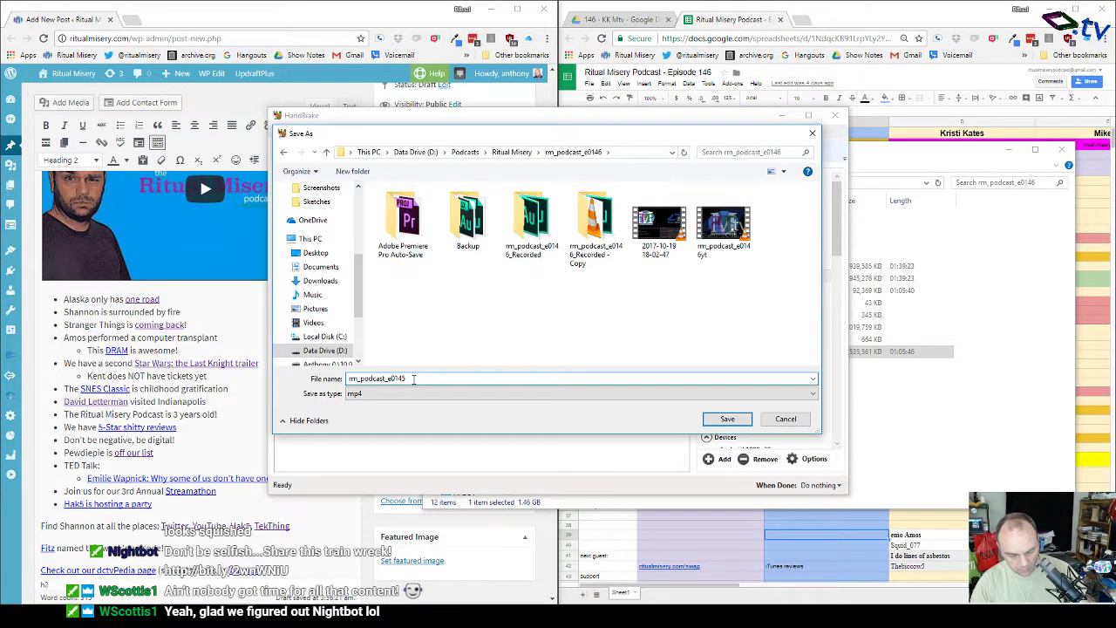
key(BackSpace)
text(6)
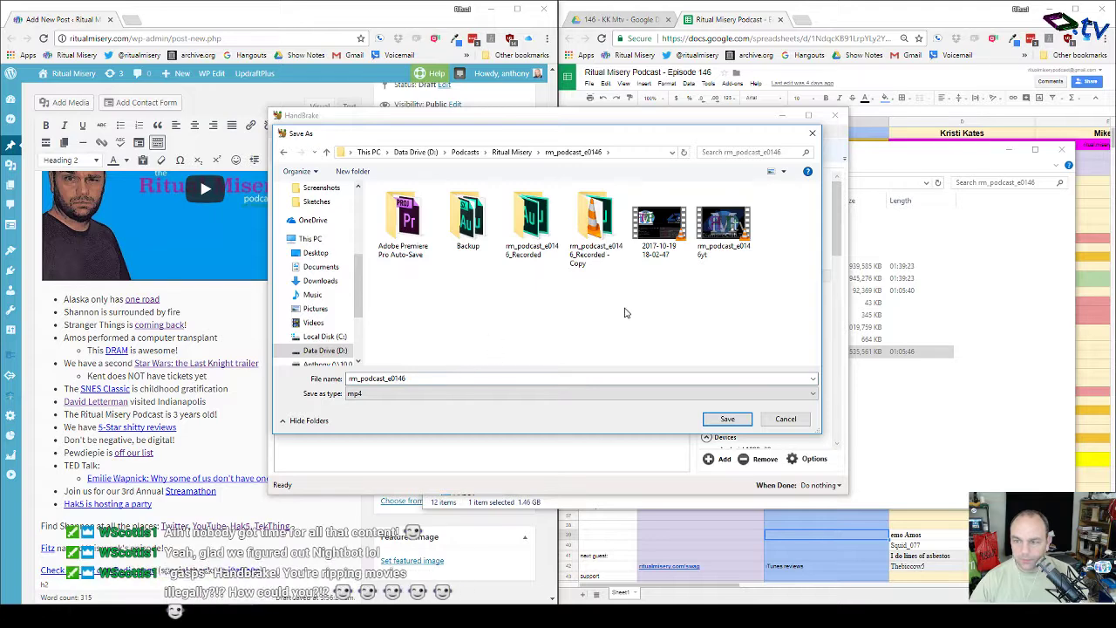
click(727, 419)
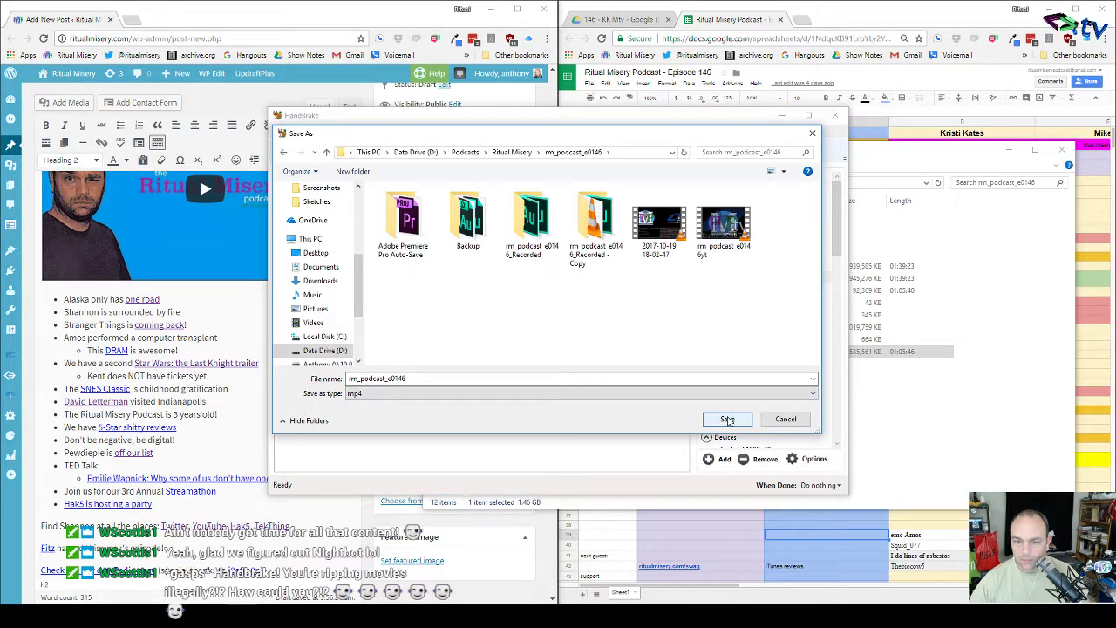
click(727, 419)
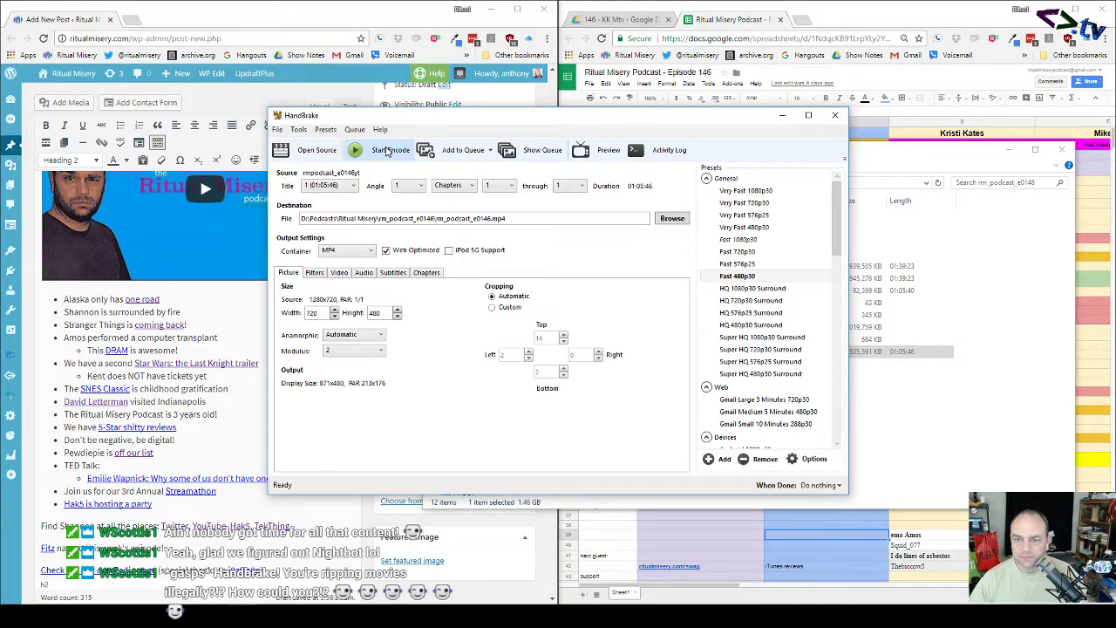
Step: Start the encode, then minimize HandBrake and File Explorer
click(386, 151)
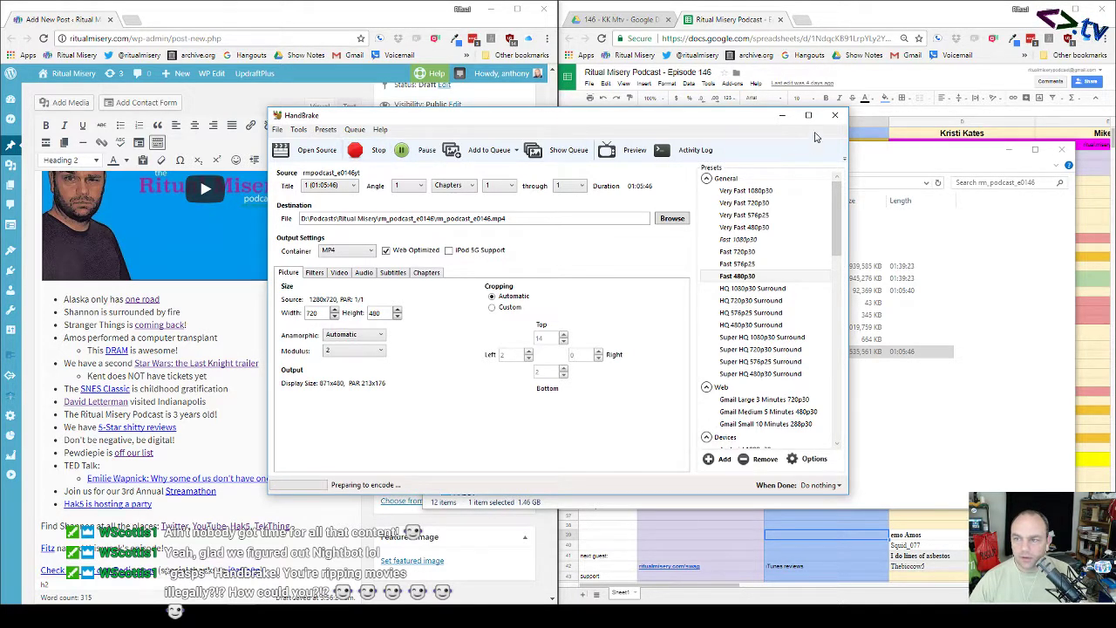
click(781, 115)
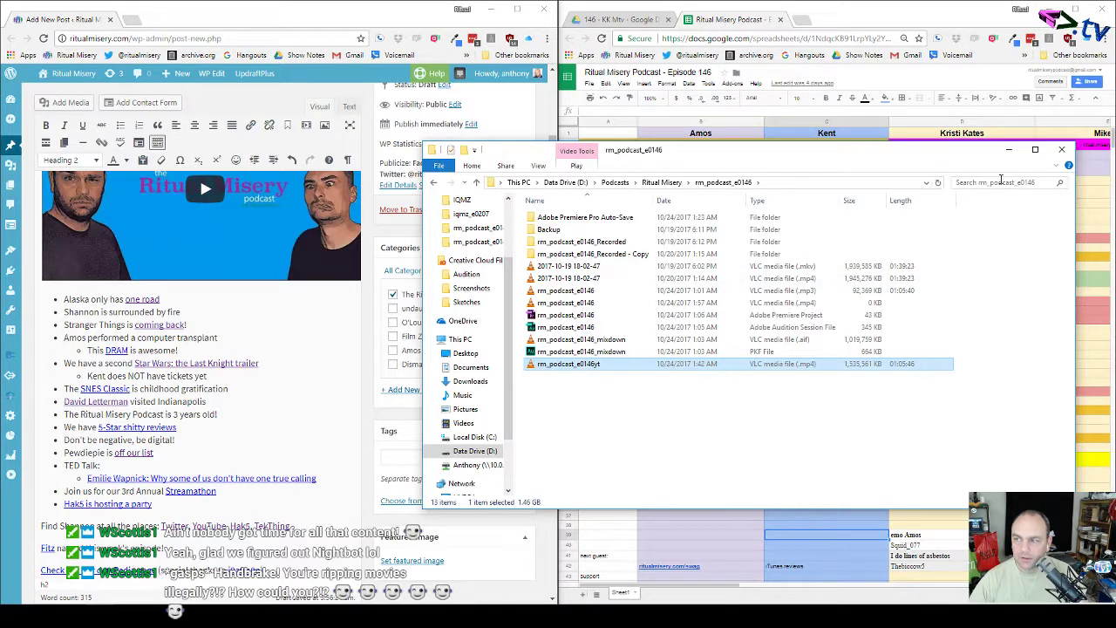
click(1011, 151)
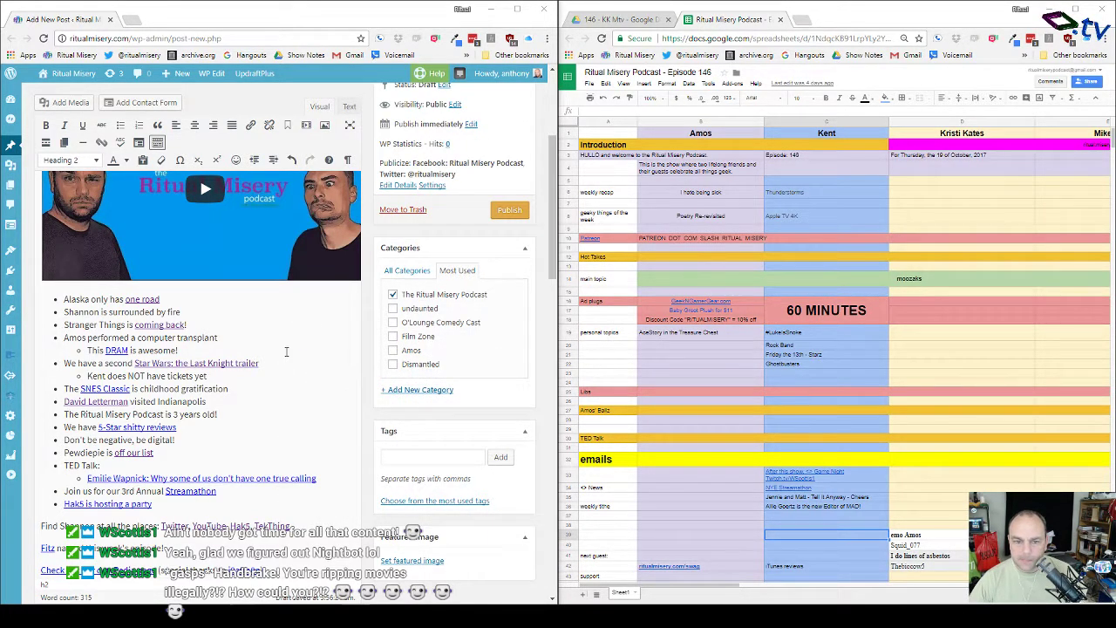
Step: Insert 'still' so the bullet reads 'Alaska still only has one road'
click(208, 301)
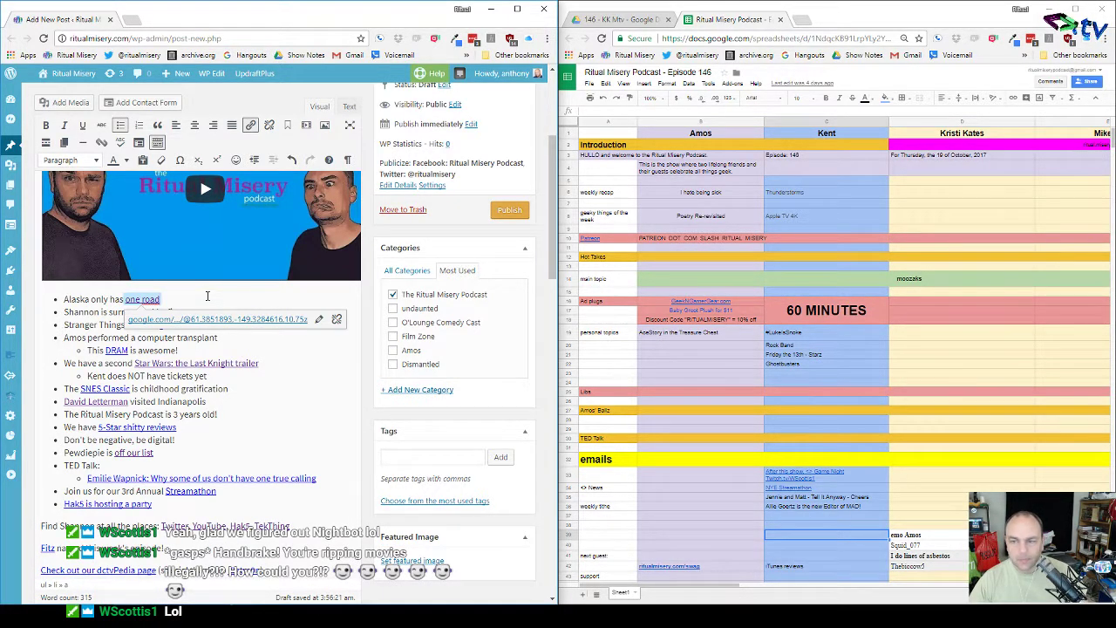
click(73, 299)
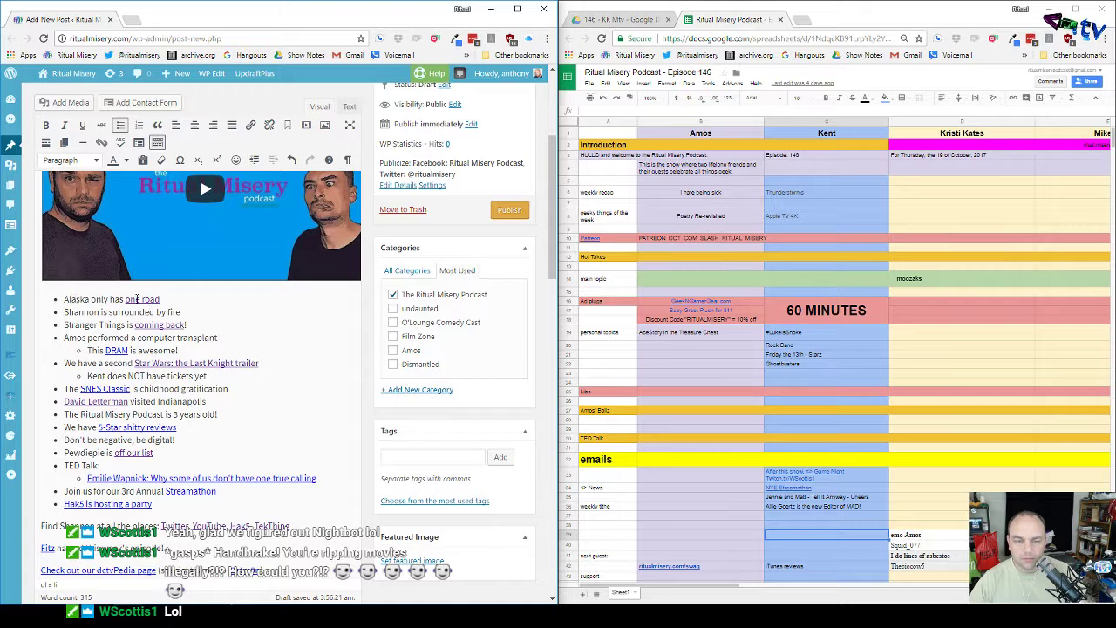
click(188, 302)
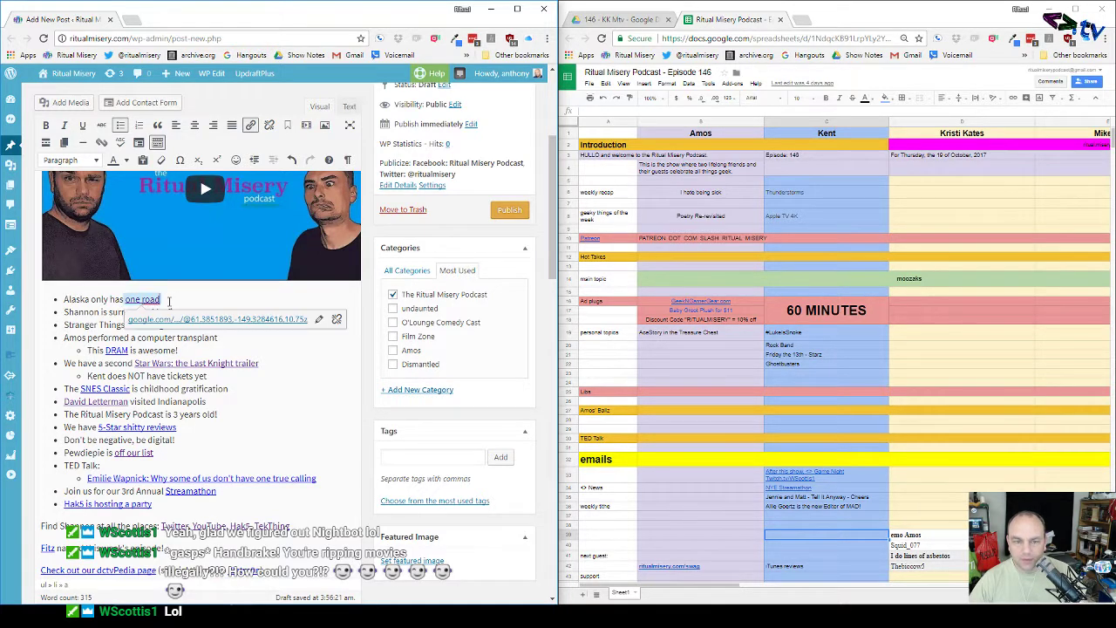
click(93, 299)
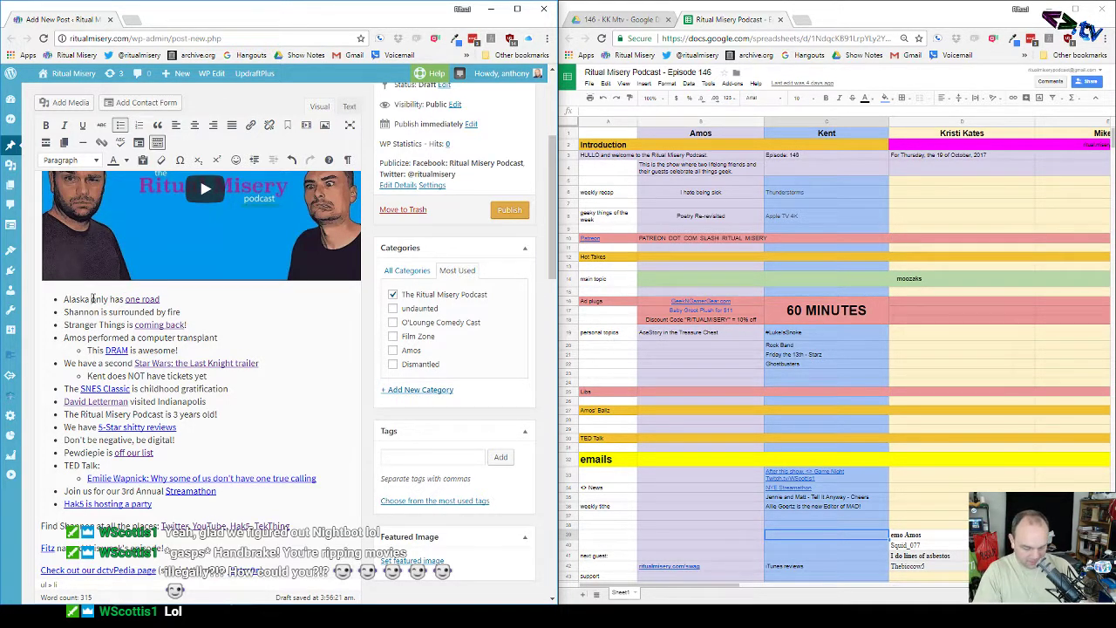
text(still)
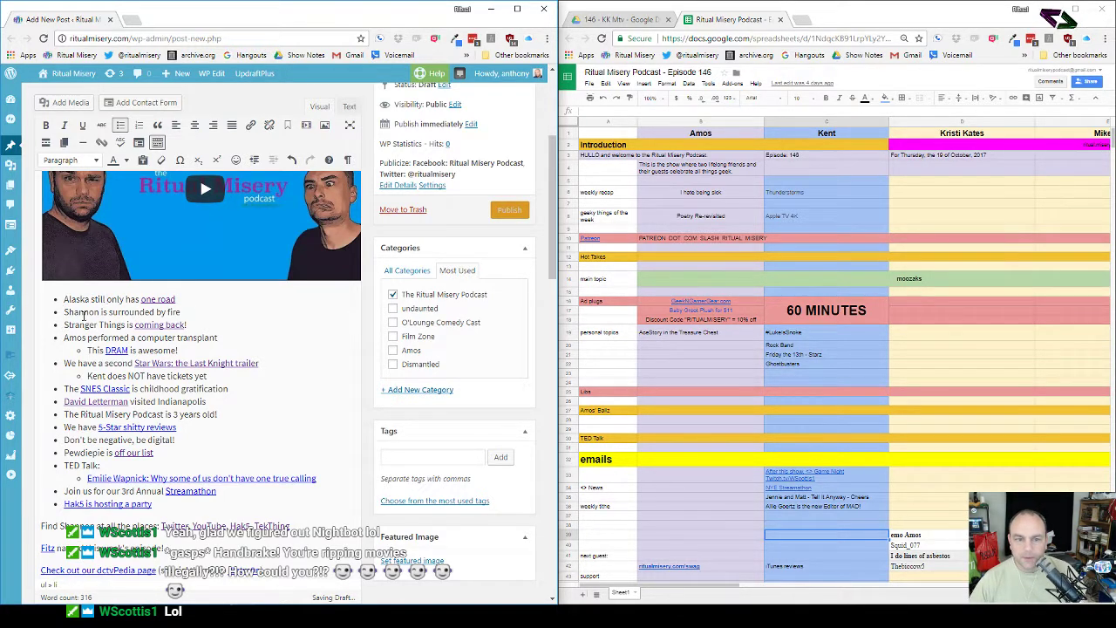
Step: Delete last episode's Shannon, Stranger Things and TED Talk bullets
drag(64, 311, 208, 452)
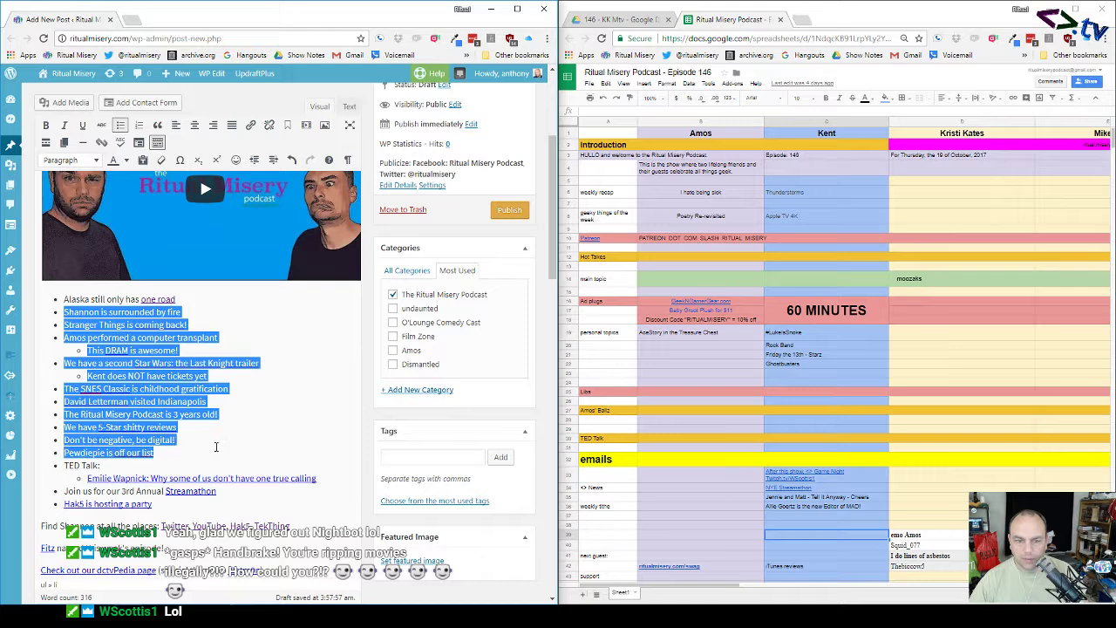
key(BackSpace)
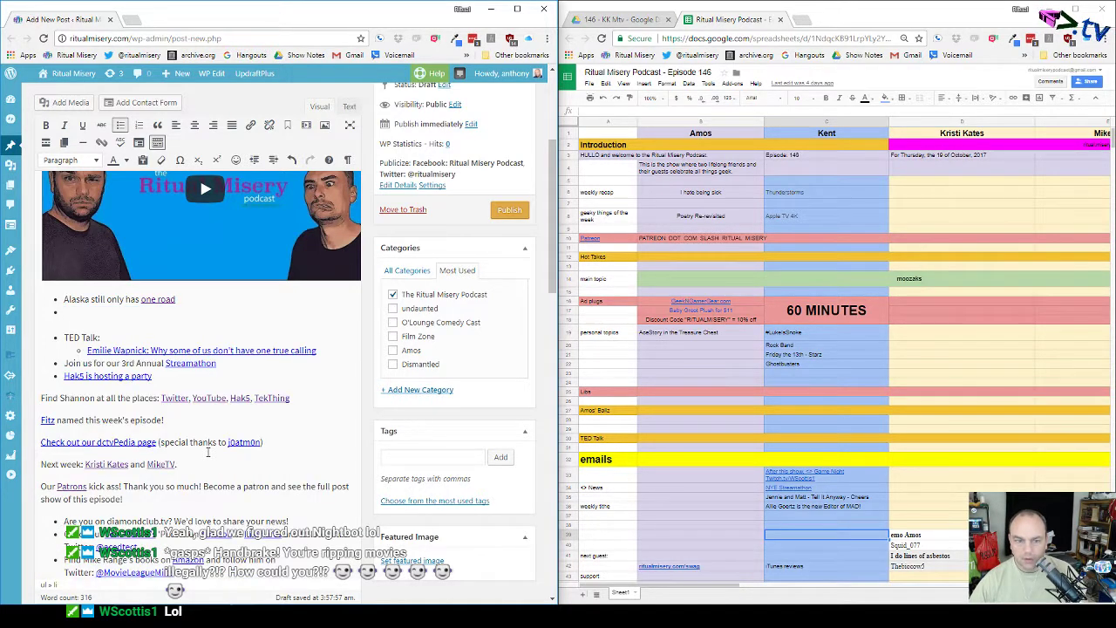
key(BackSpace)
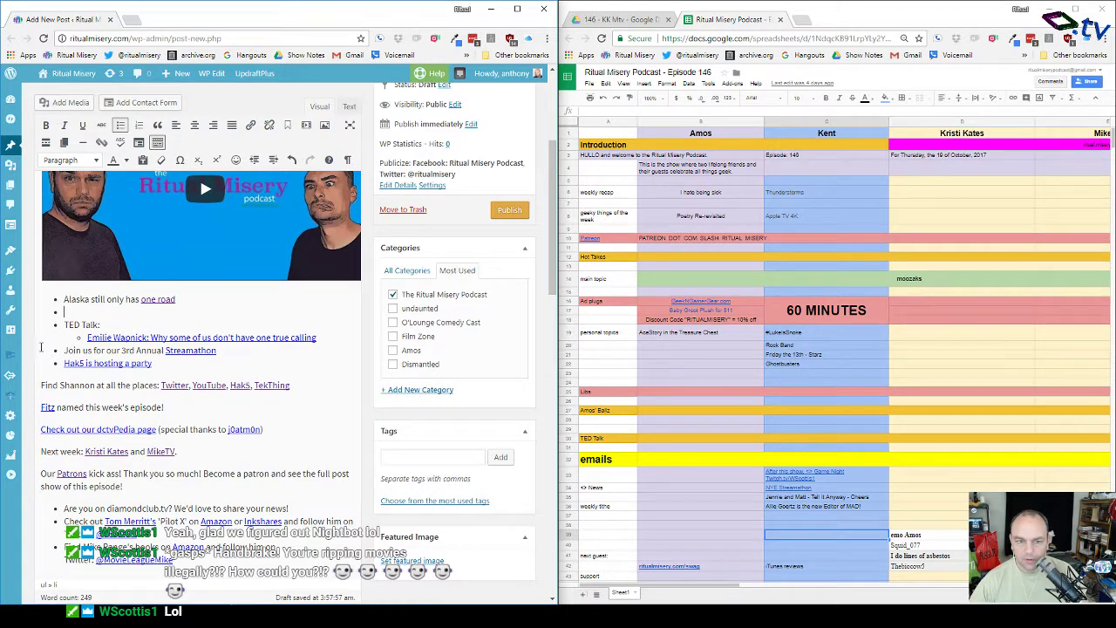
drag(63, 325, 325, 337)
key(BackSpace)
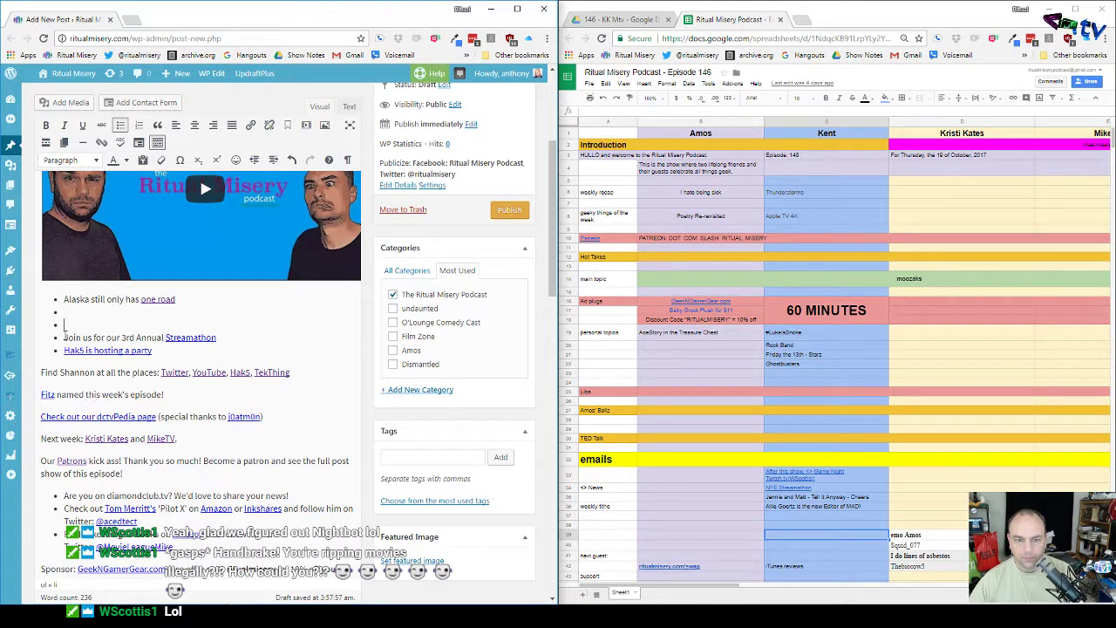
Step: Delete only the 'Hak5 is hosting a party' bullet, restoring the Streamathon line after an over-deletion
drag(64, 338, 158, 349)
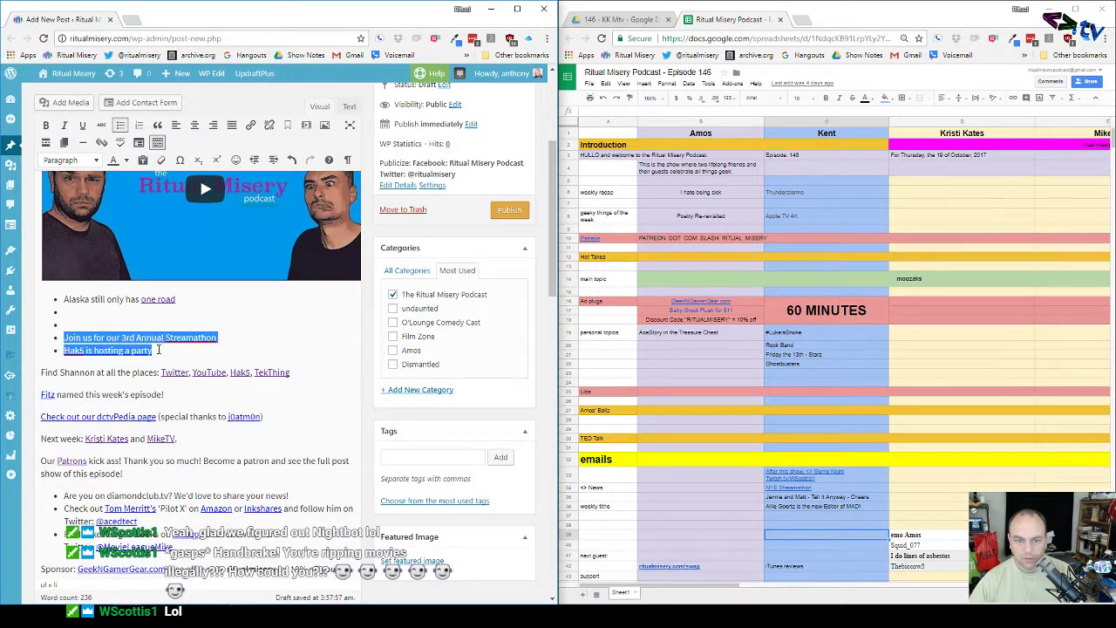
key(BackSpace)
key(BackSpace)
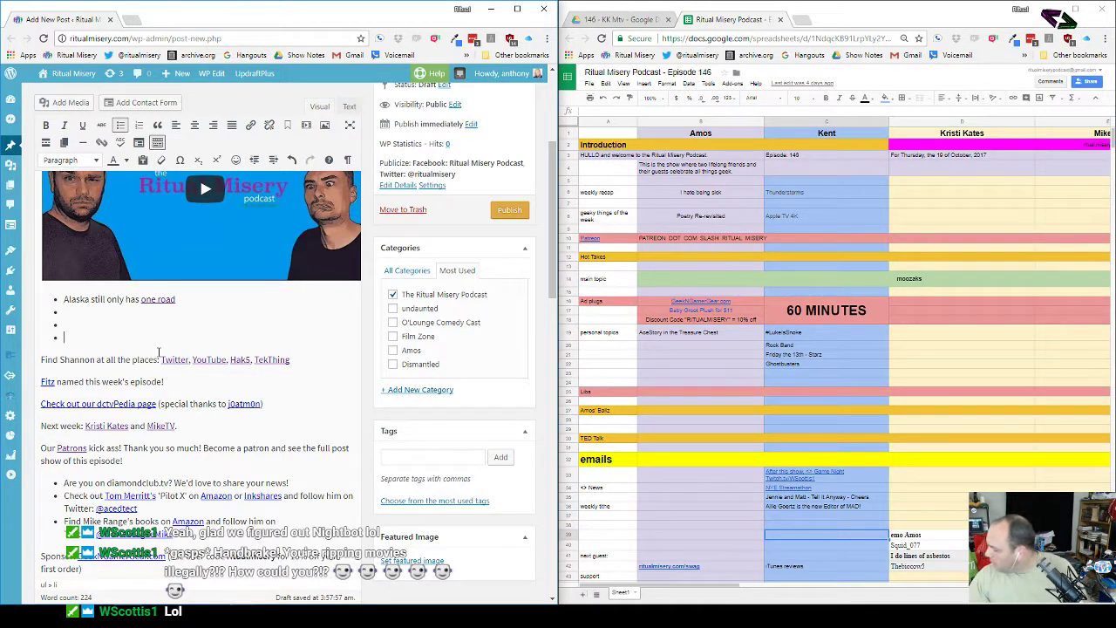
key(ctrl+z)
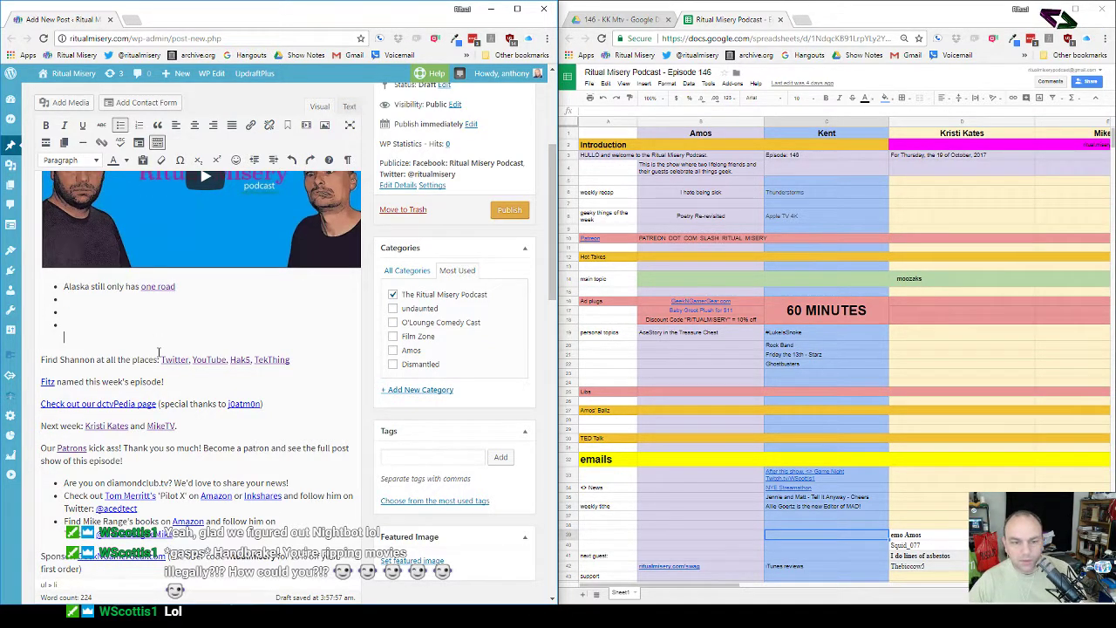
key(ctrl+z)
click(155, 339)
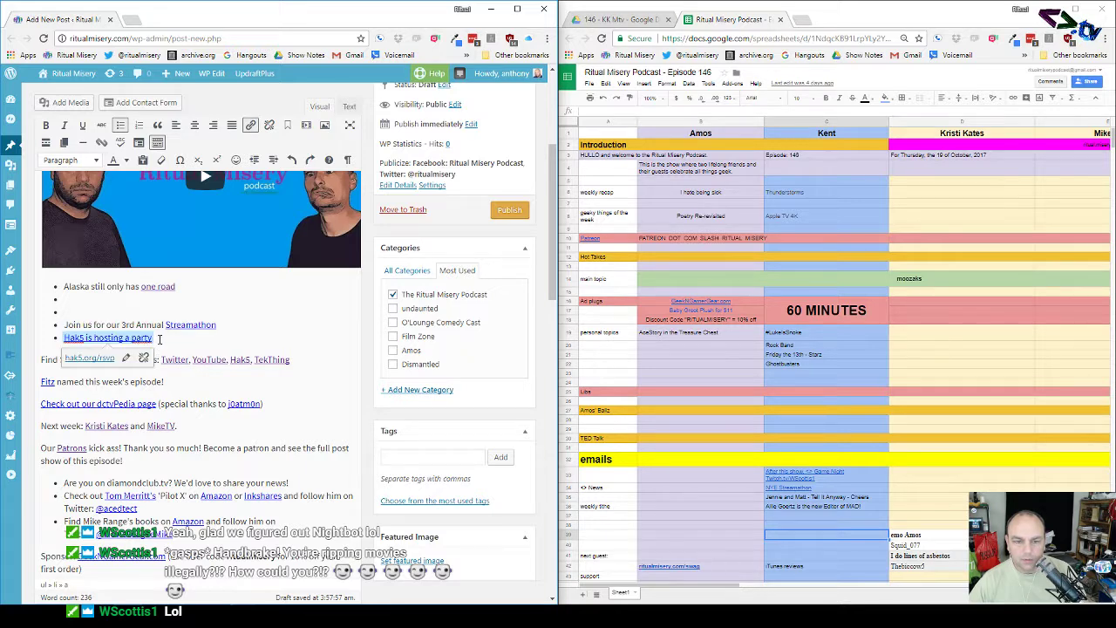
drag(160, 339, 55, 338)
key(BackSpace)
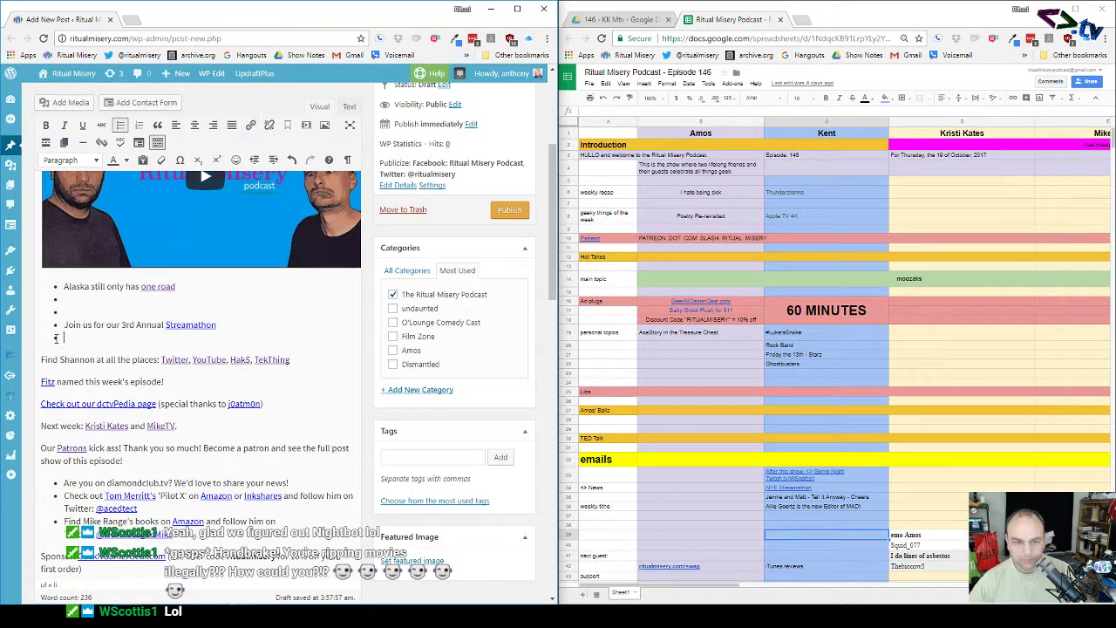
key(BackSpace)
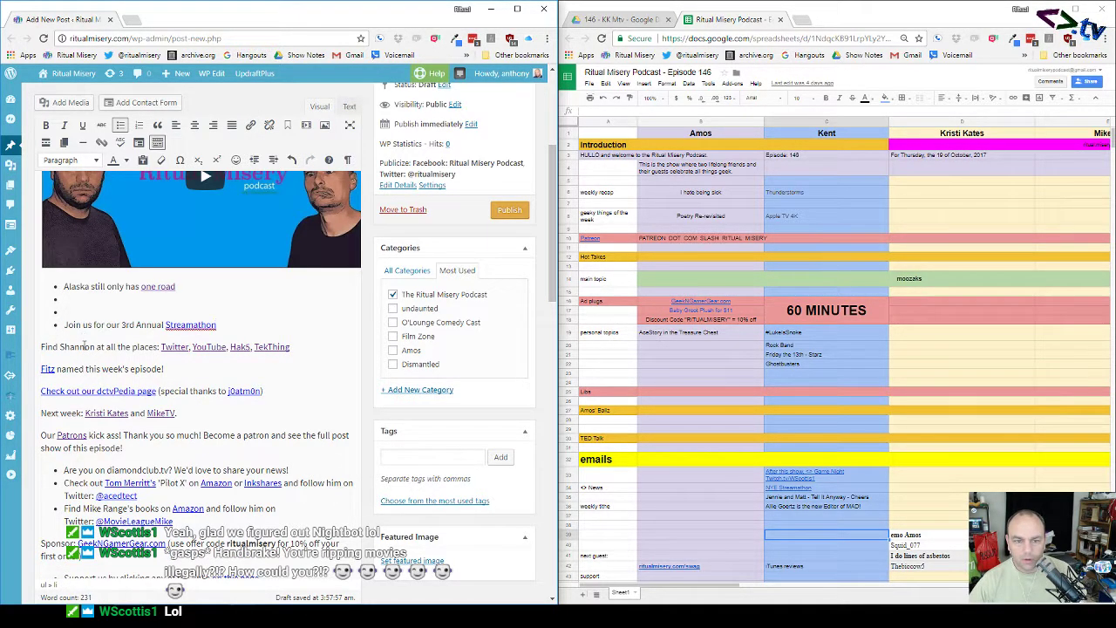
Step: Replace the previous guest's name in the 'Find … at all the places' line with the new guest's first name
click(96, 346)
key(BackSpace)
key(BackSpace)
key(BackSpace)
key(BackSpace)
key(BackSpace)
key(BackSpace)
key(BackSpace)
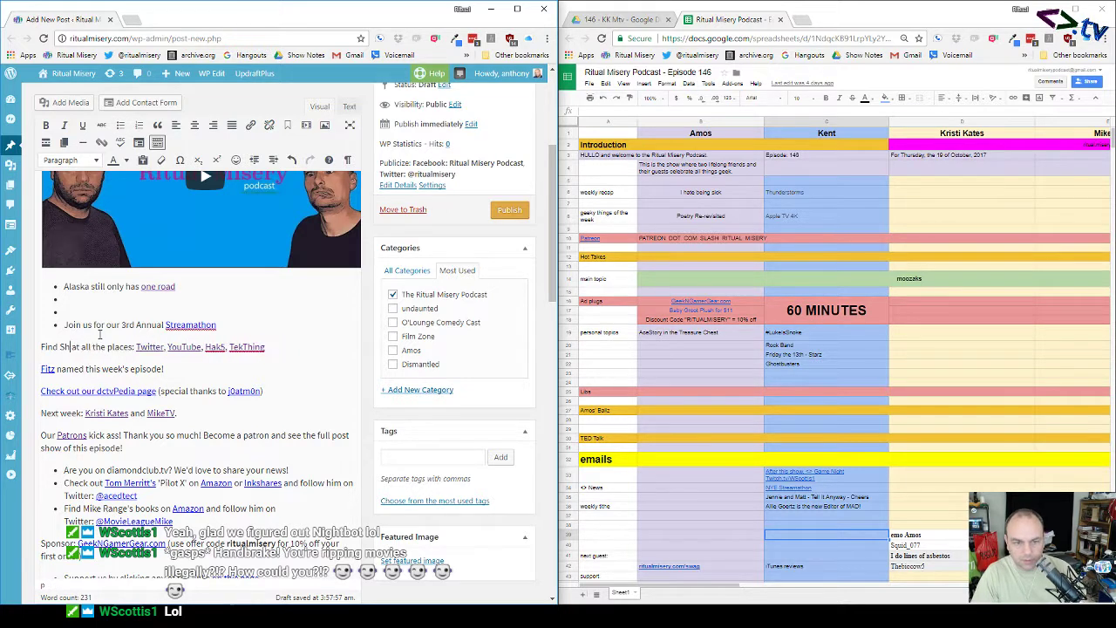
text(Kristi)
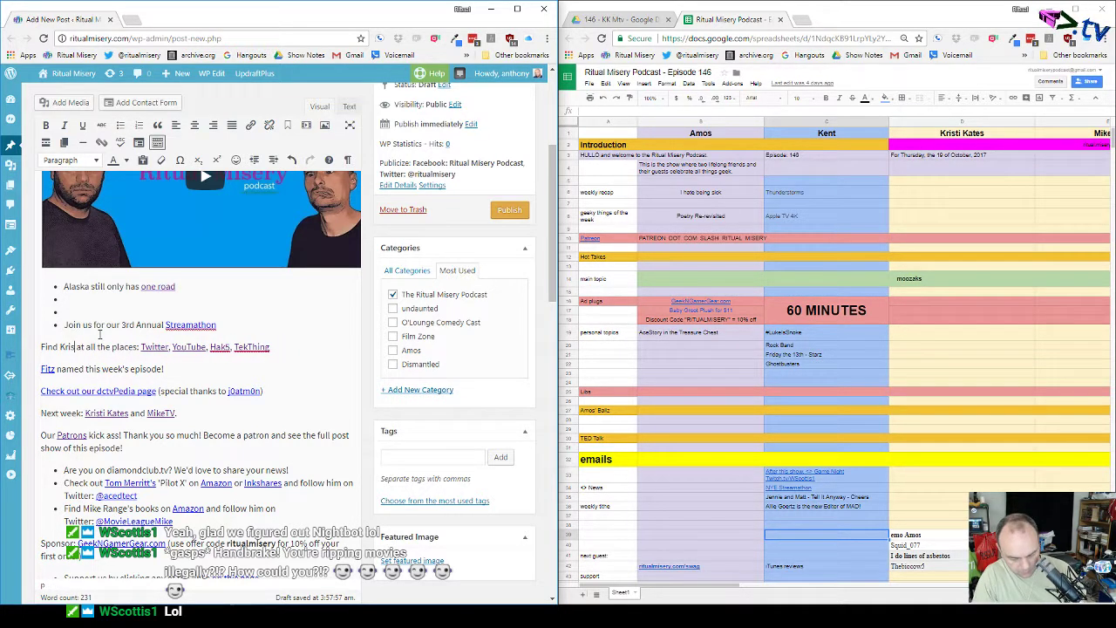
Step: Point the Twitter link's address at the new guest's Twitter handle
click(155, 349)
click(203, 367)
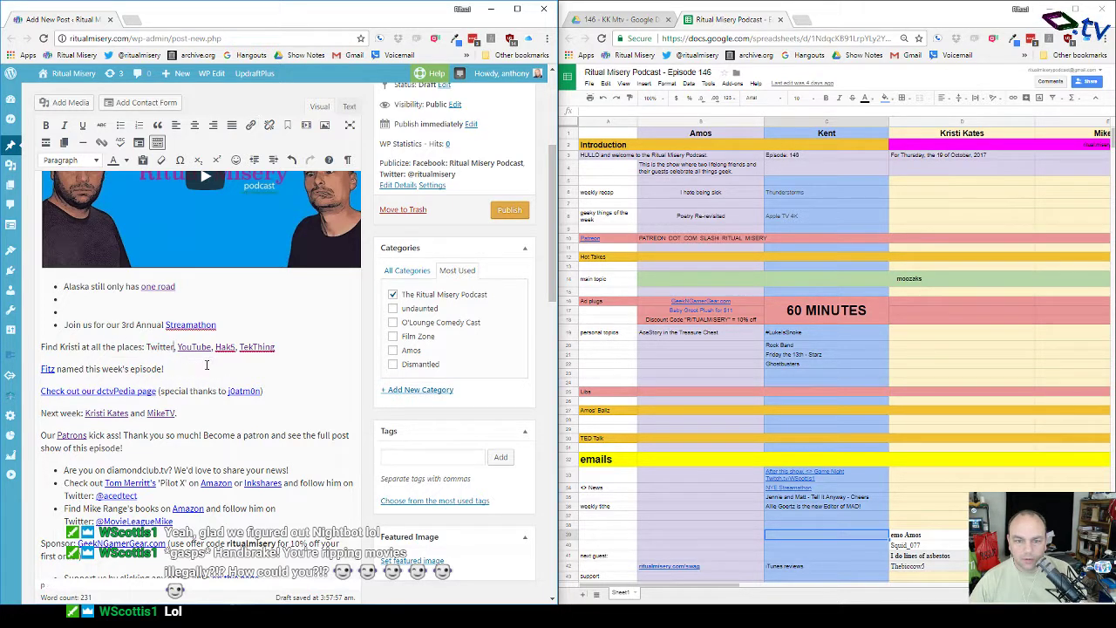
key(ctrl+z)
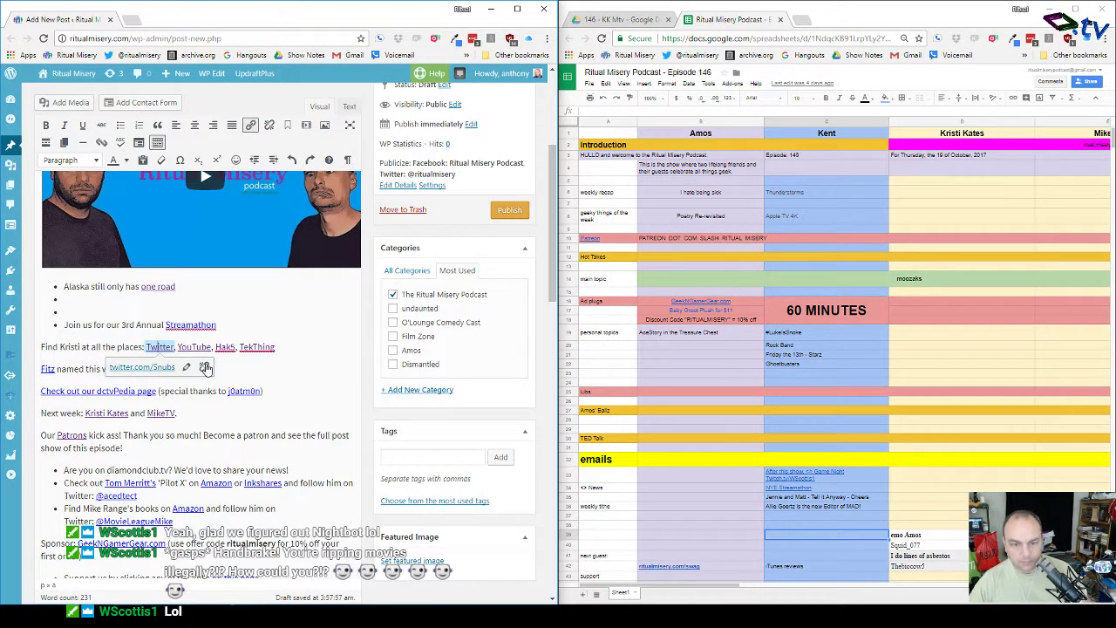
click(182, 367)
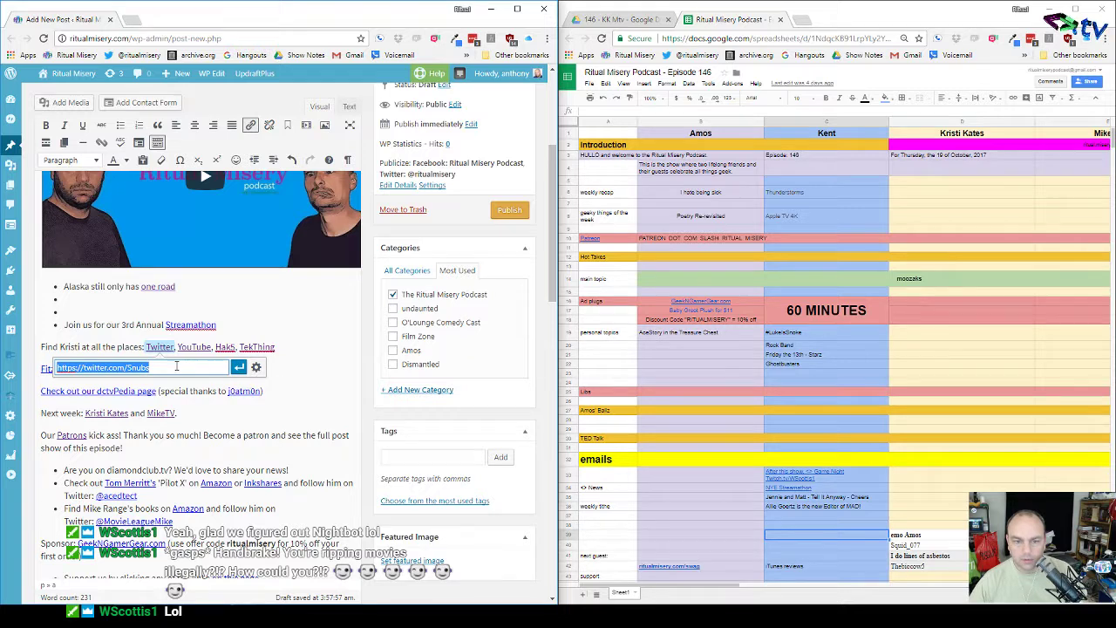
click(175, 368)
key(BackSpace)
key(BackSpace)
key(BackSpace)
key(BackSpace)
key(BackSpace)
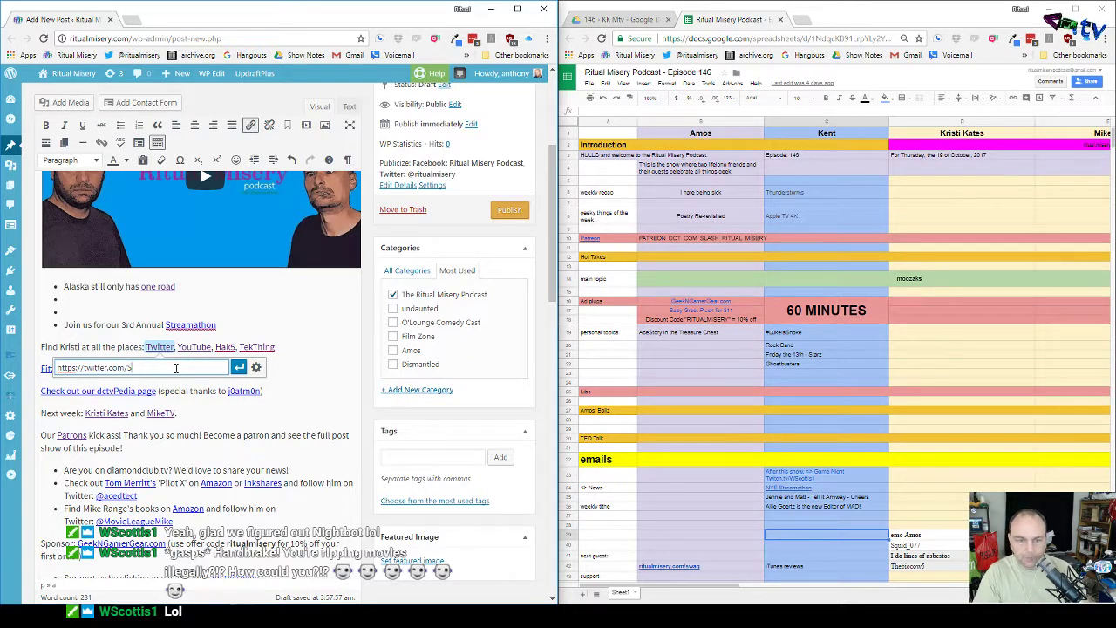
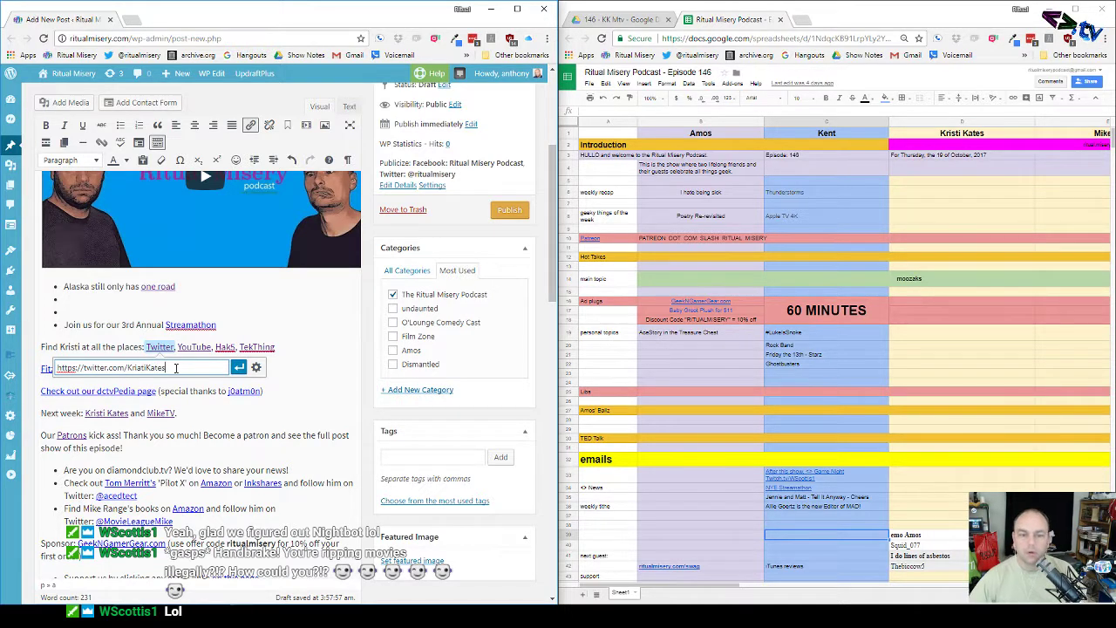
key(Return)
Step: Delete the YouTube, Hak5 and TekThing links and add a semicolon after Twitter
drag(275, 347, 176, 347)
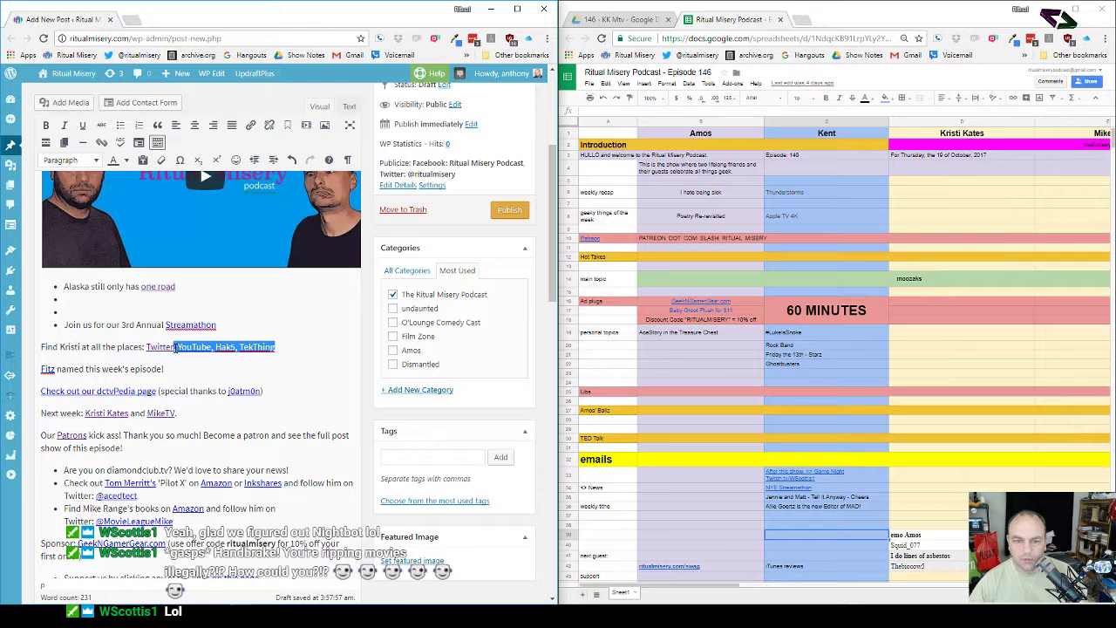
key(BackSpace)
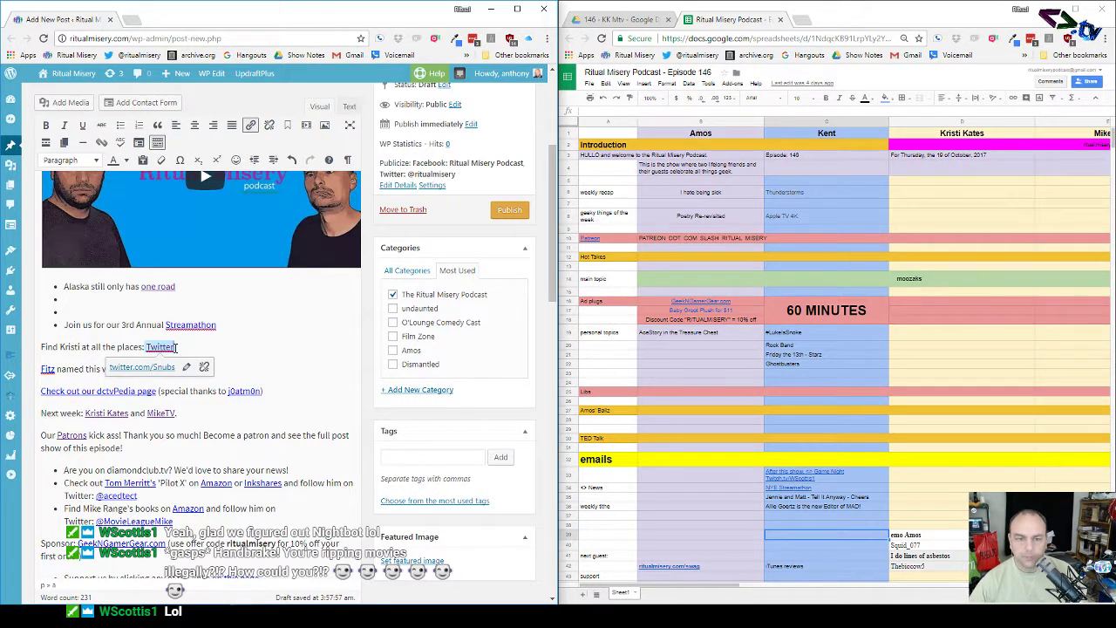
click(145, 348)
click(176, 348)
click(204, 354)
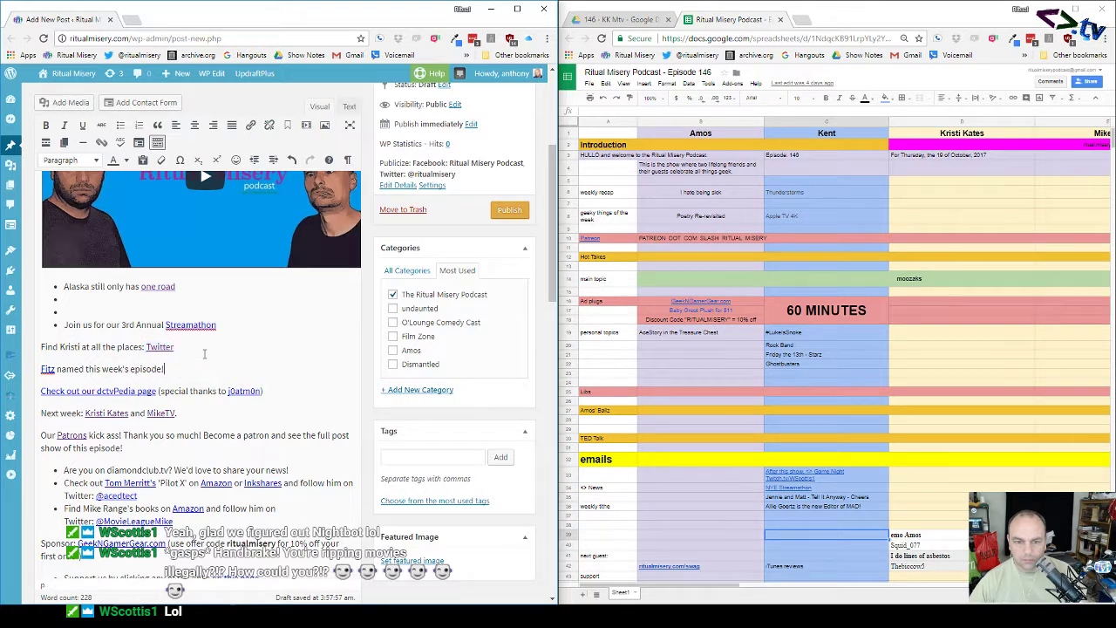
click(190, 347)
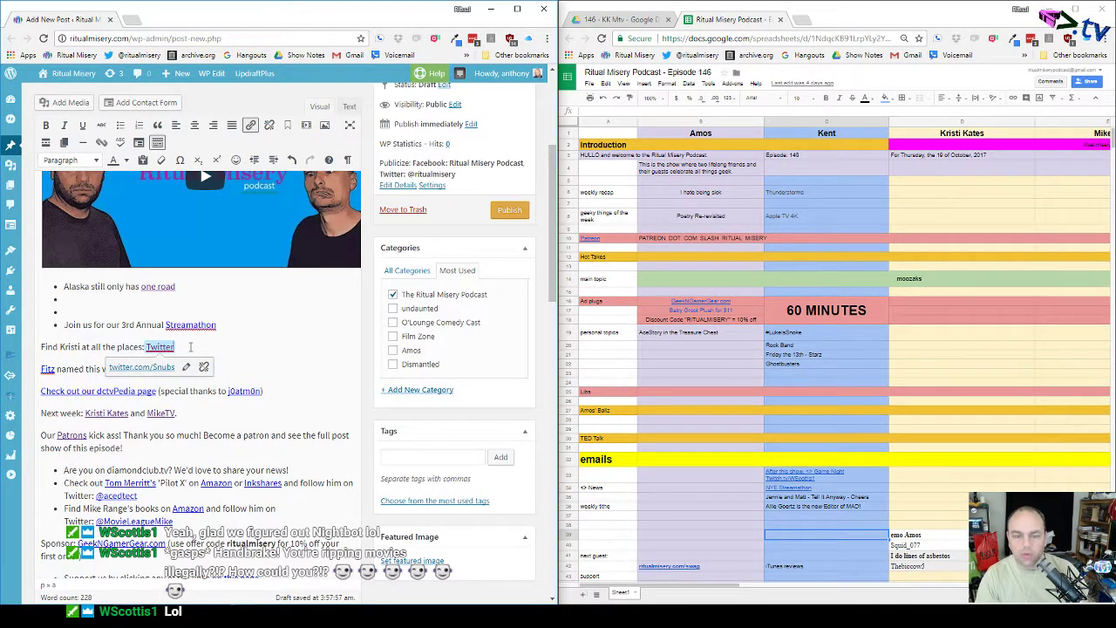
text(:)
key(BackSpace)
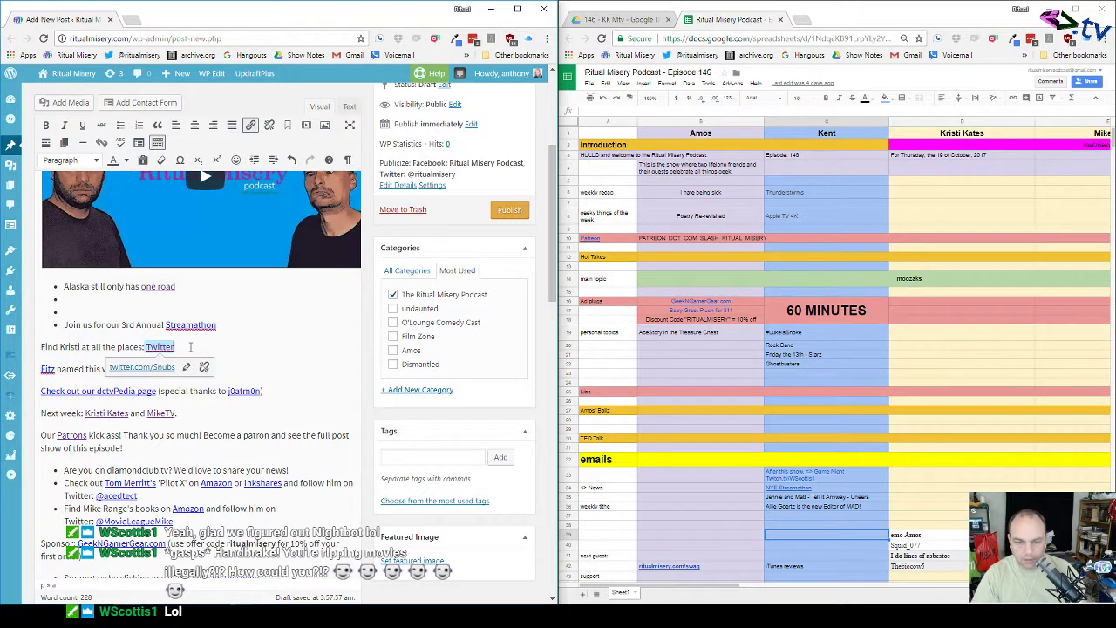
key(Right)
text(;)
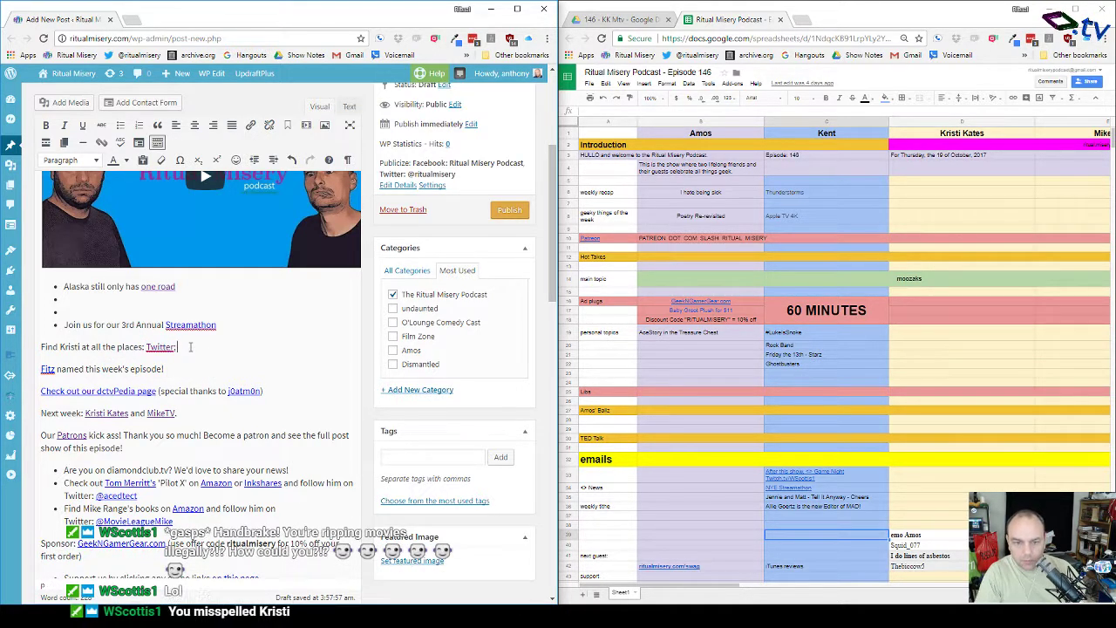
scroll(191, 347, up, 1)
Step: Load the guest's twitch.tv channel page in a new tab, select its URL, and return to the post
click(131, 19)
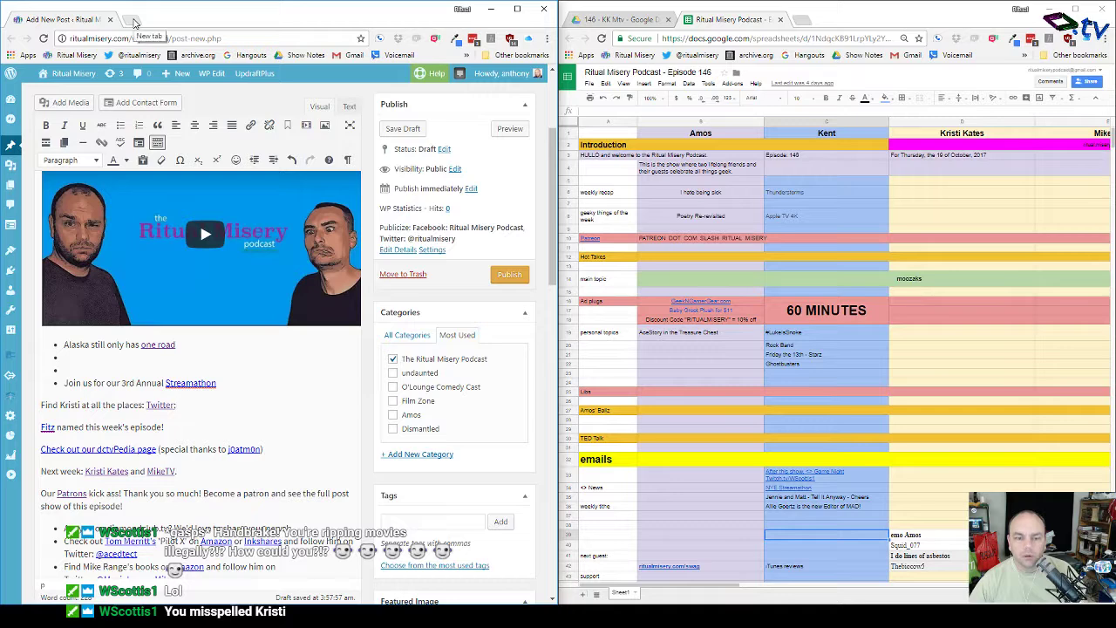
text(twitch.tv)
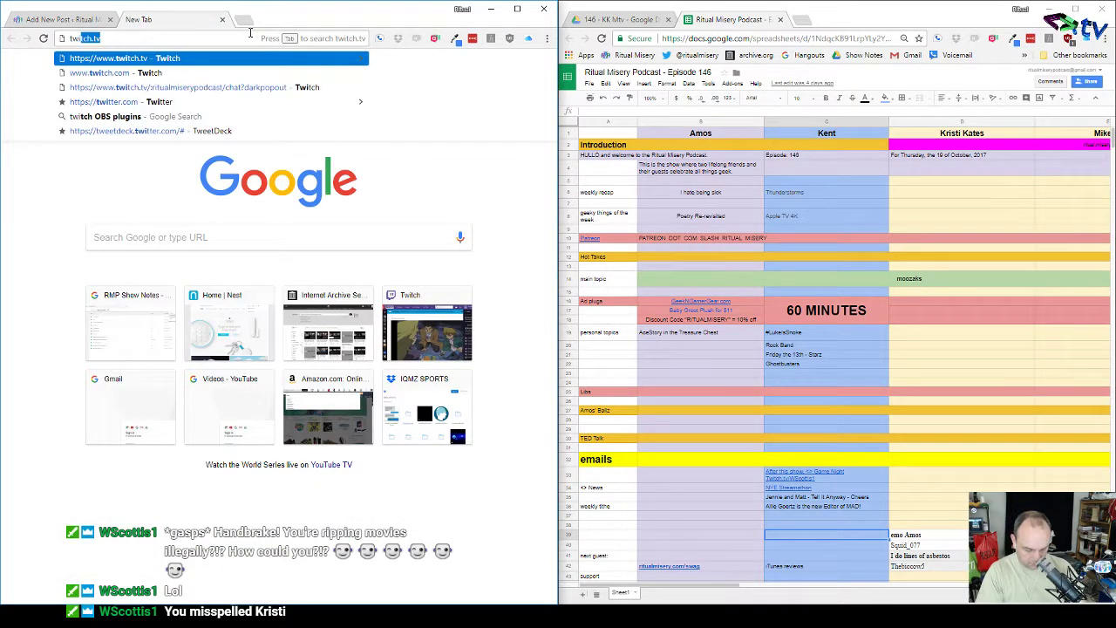
key(Return)
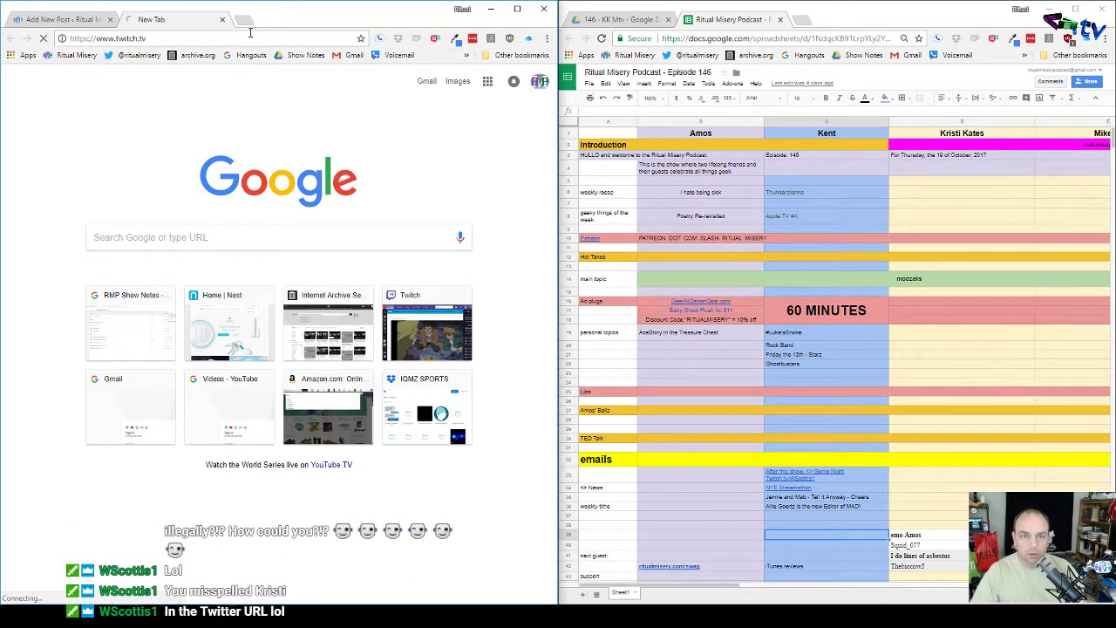
click(235, 38)
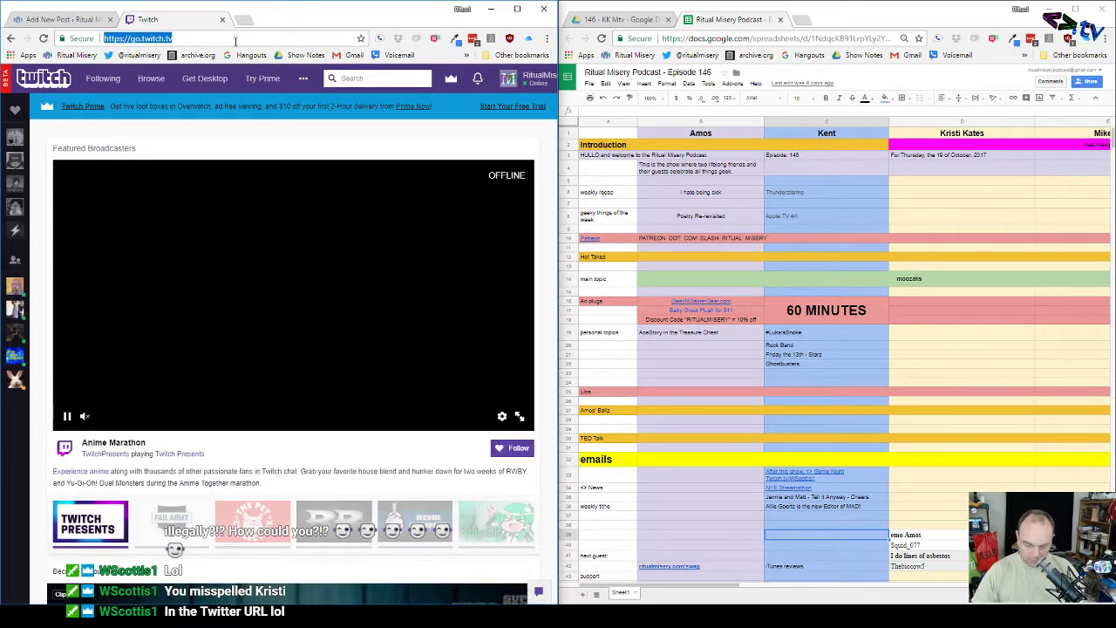
click(235, 41)
text(/)
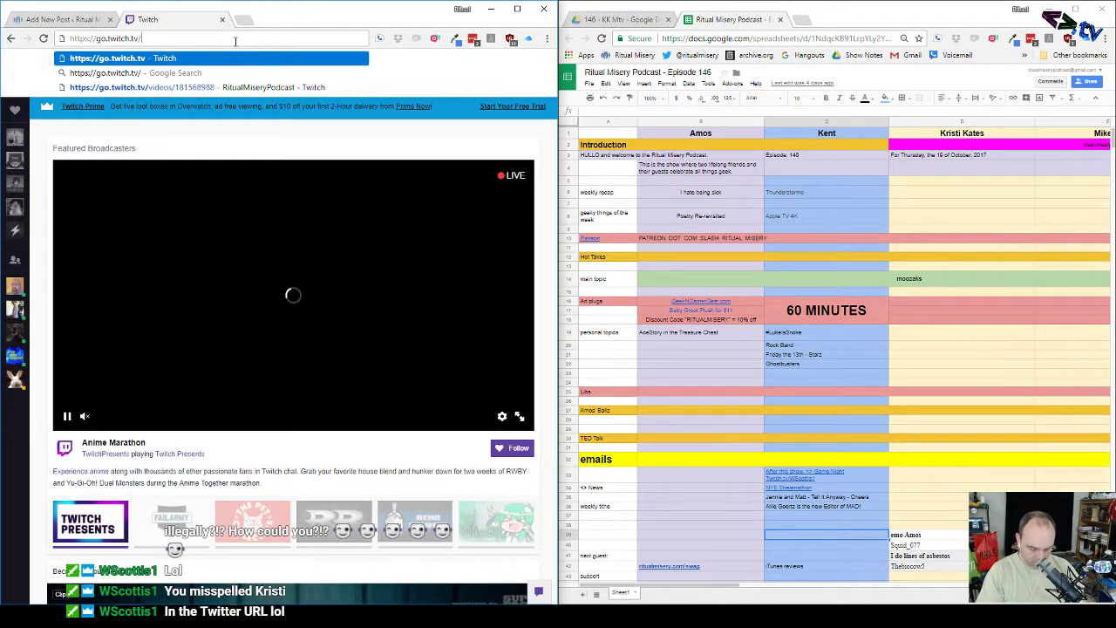
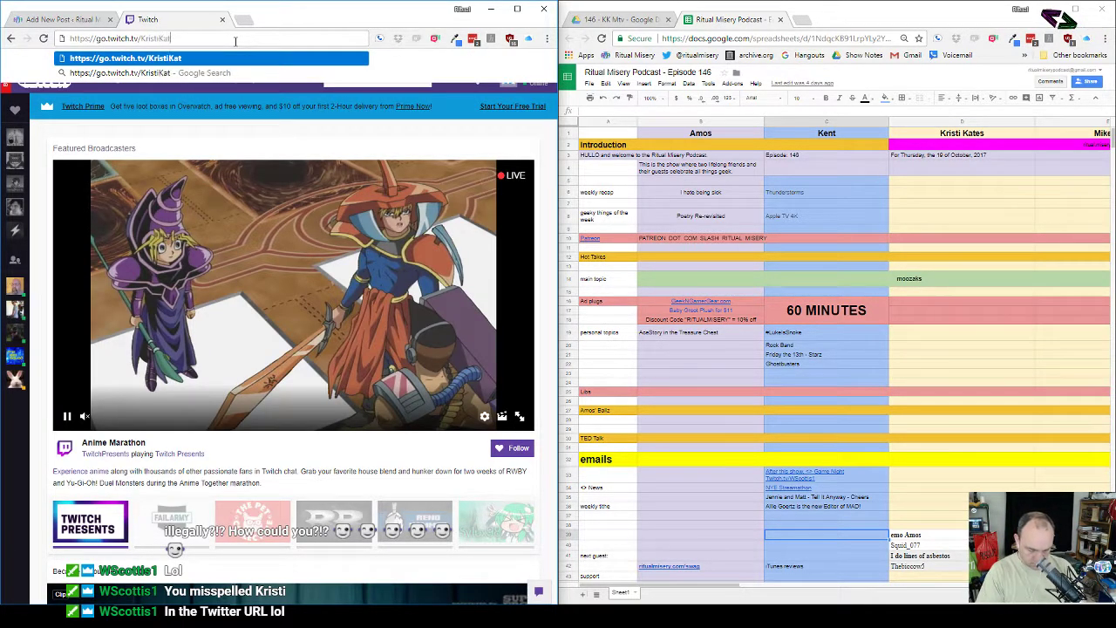
key(Return)
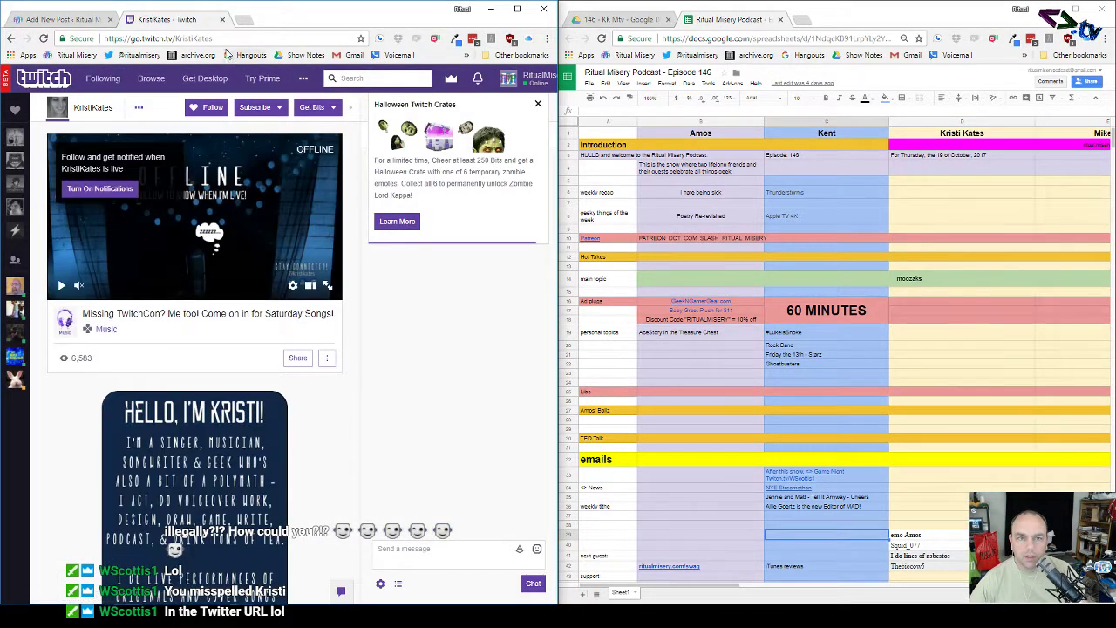
click(221, 38)
key(ctrl+c)
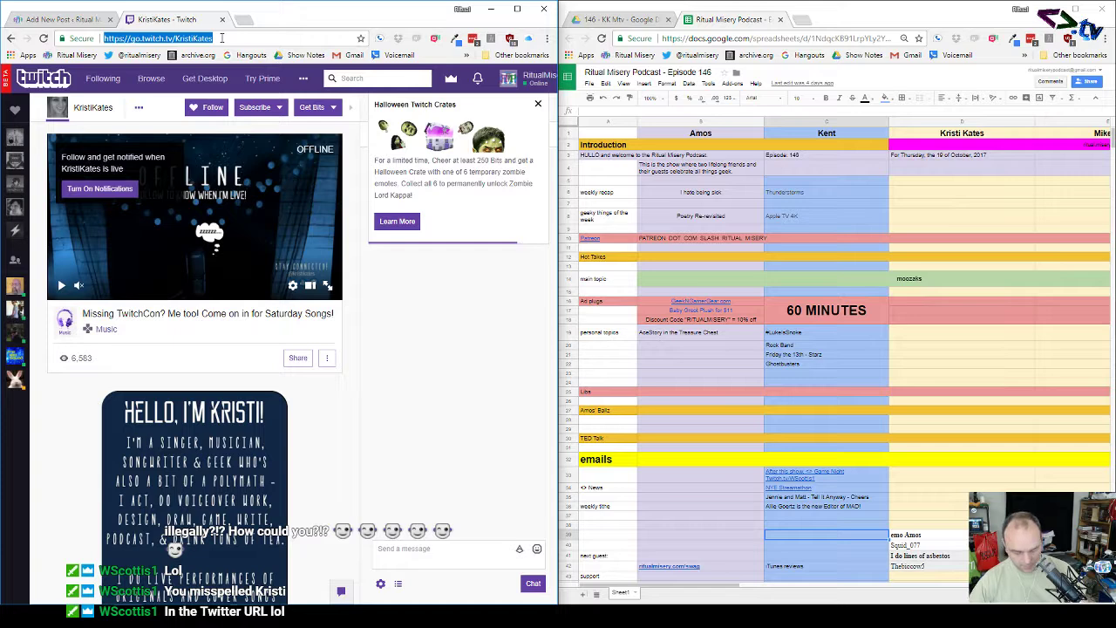
click(70, 20)
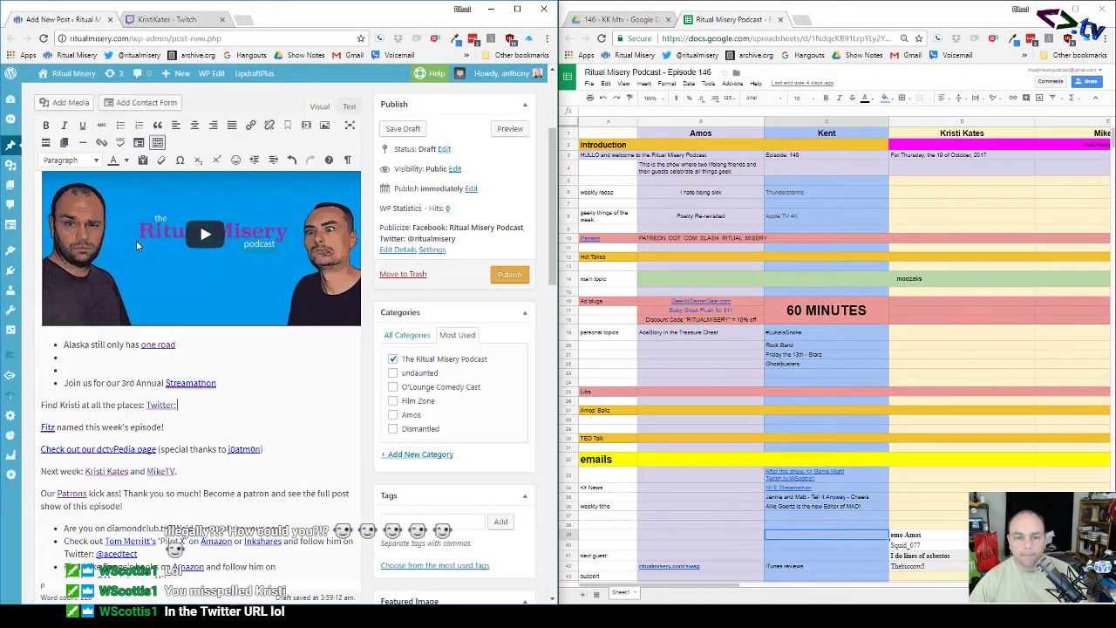
Step: Type 'Twitch' after 'Twitter;' and link it to the guest's channel URL, opening in a new tab
click(219, 410)
text(Twit)
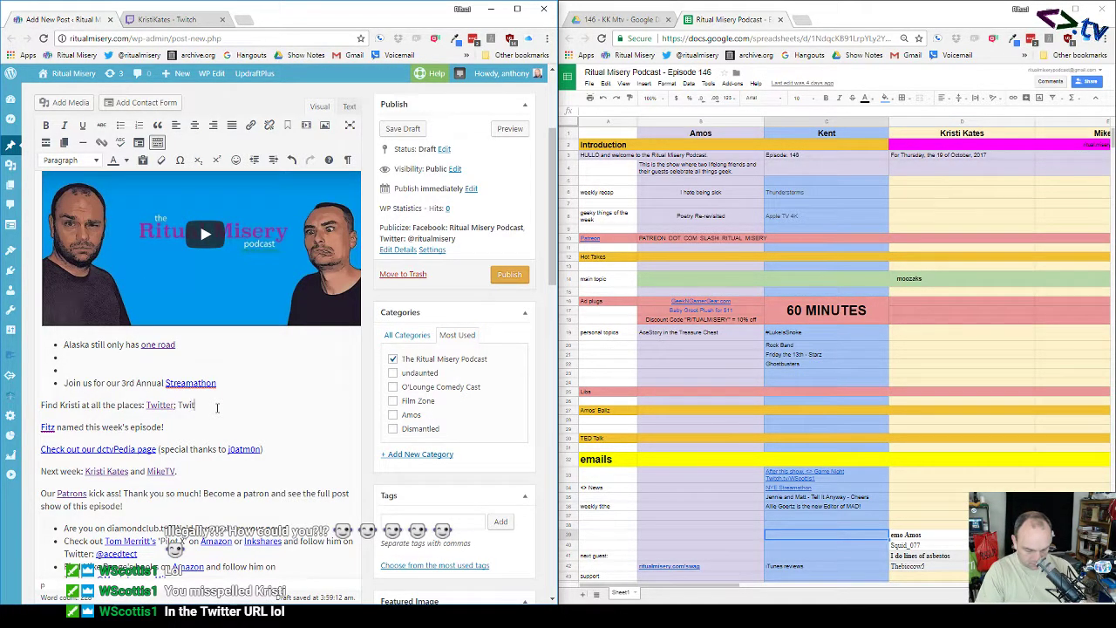
text(ch)
key(shift+Left)
key(shift+Left)
key(shift+Left)
key(shift+Left)
key(shift+Left)
key(shift+Left)
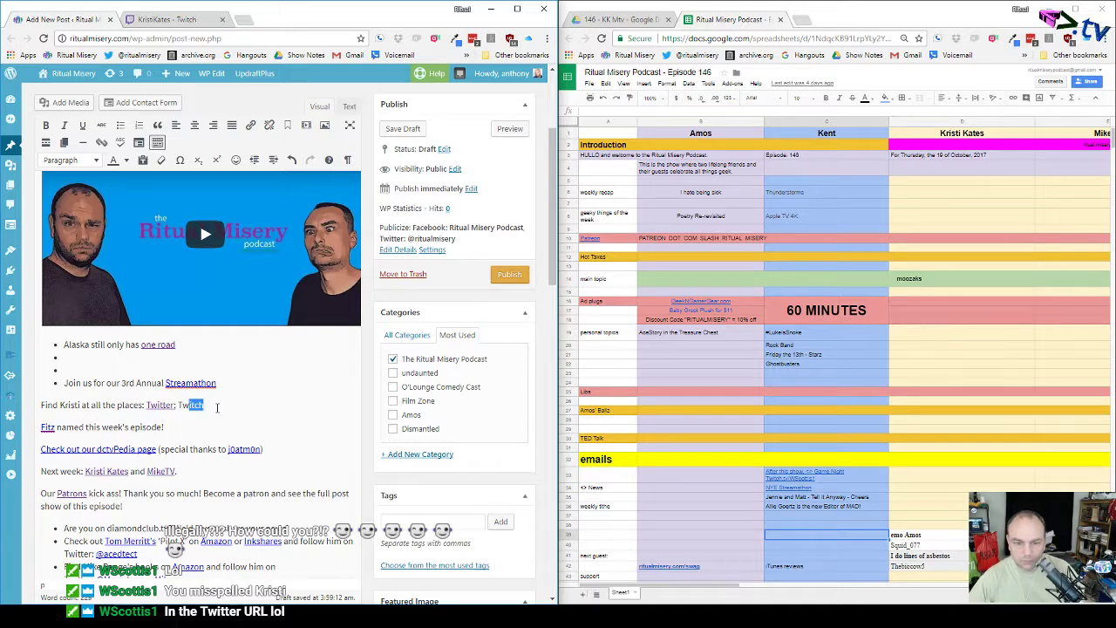
click(250, 124)
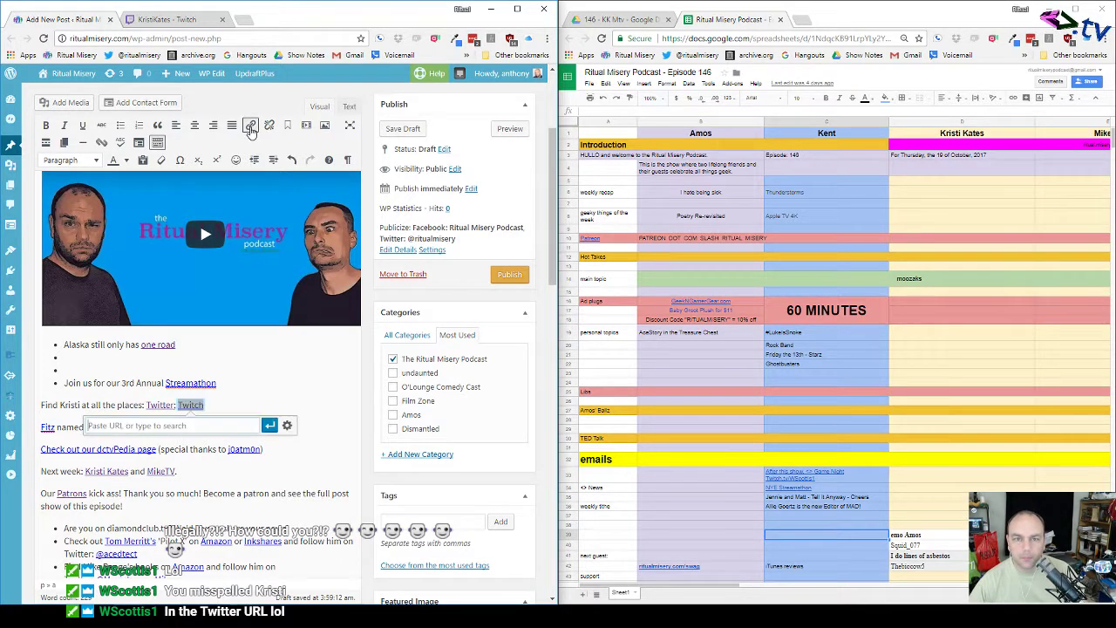
click(287, 425)
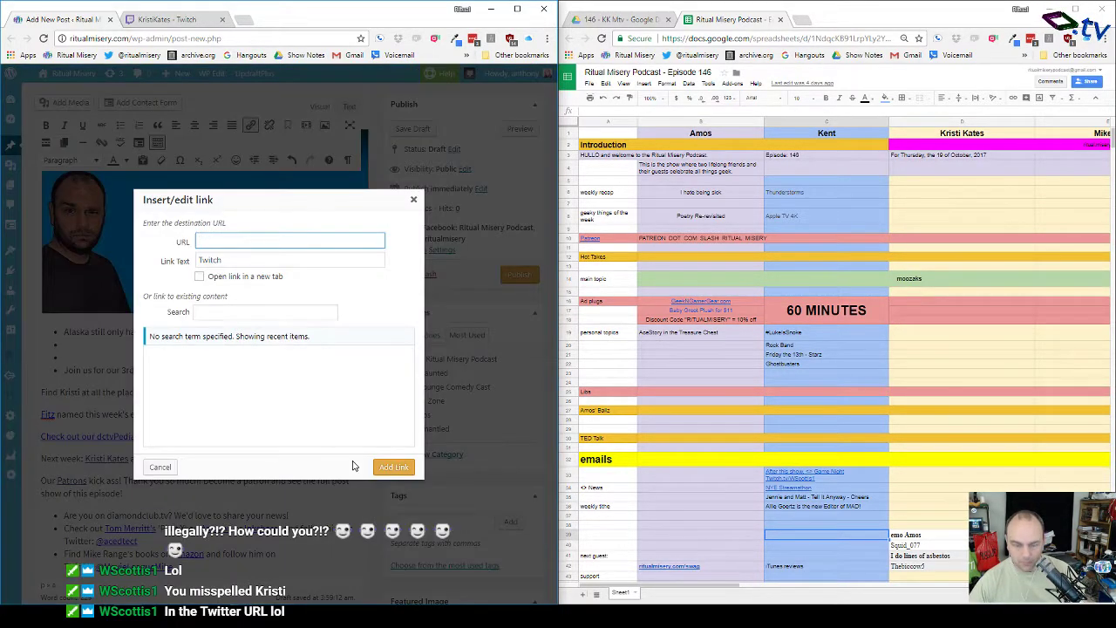
key(ctrl+v)
click(277, 277)
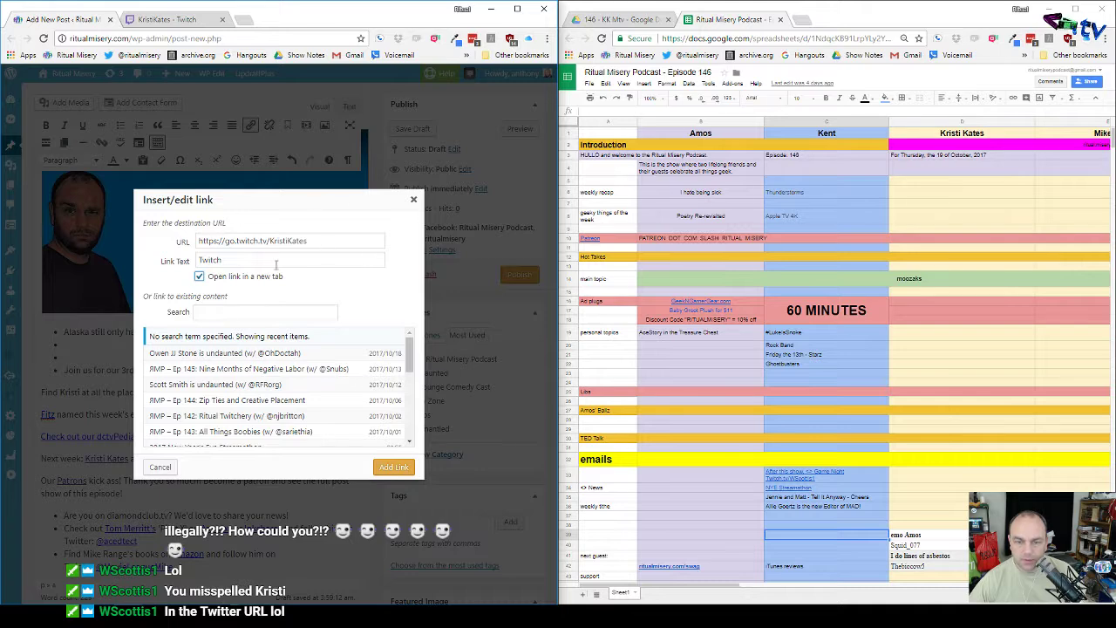
click(393, 466)
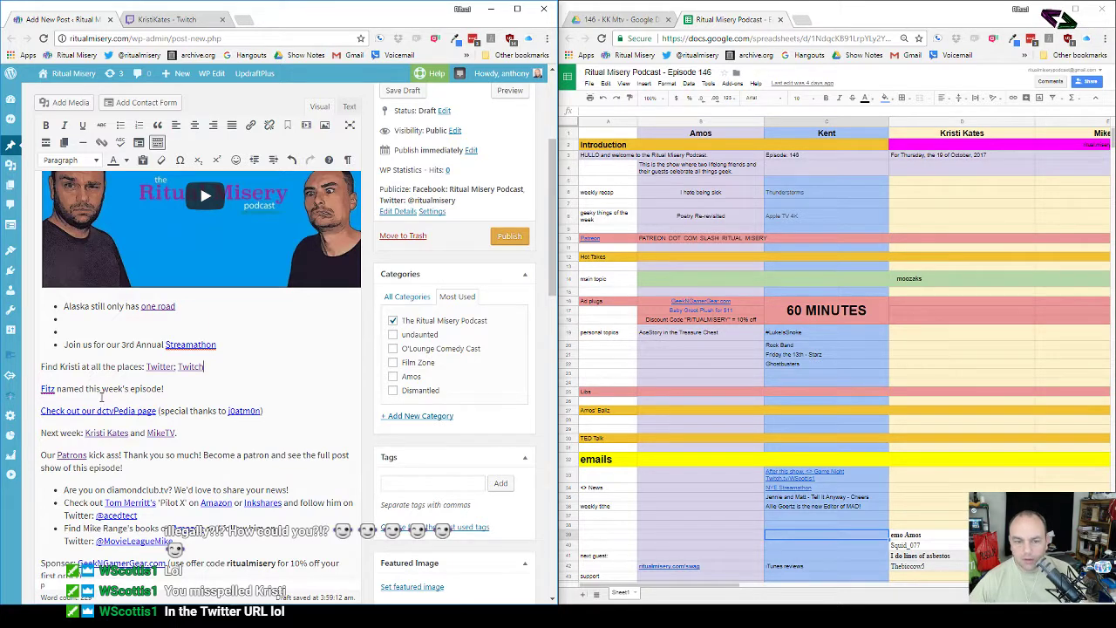
Step: Replace the old credited name before 'named this week's episode!' with the new person's nickname
click(54, 388)
key(BackSpace)
key(BackSpace)
key(BackSpace)
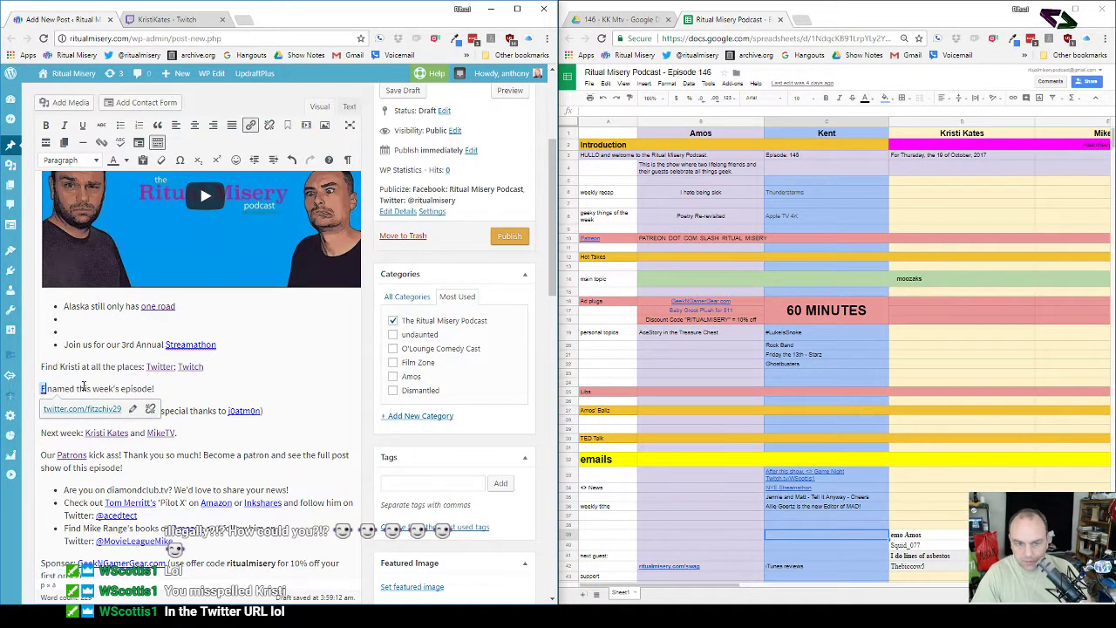
key(BackSpace)
text(Squid)
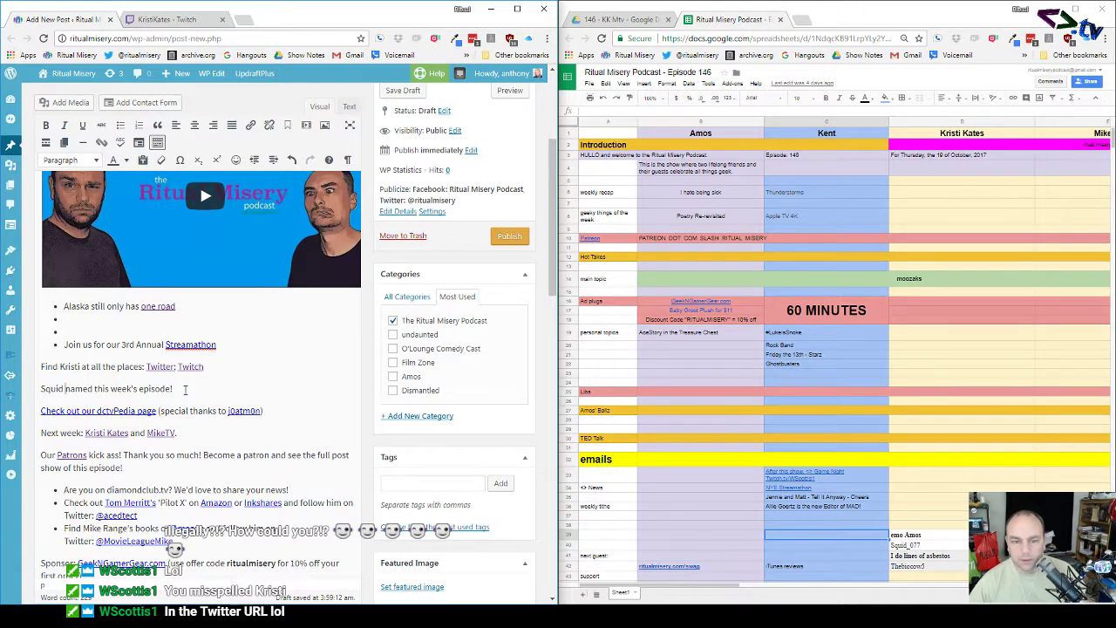
Step: Replace the guests listed after 'Next week' with 'Surprise!'
click(116, 432)
double_click(116, 432)
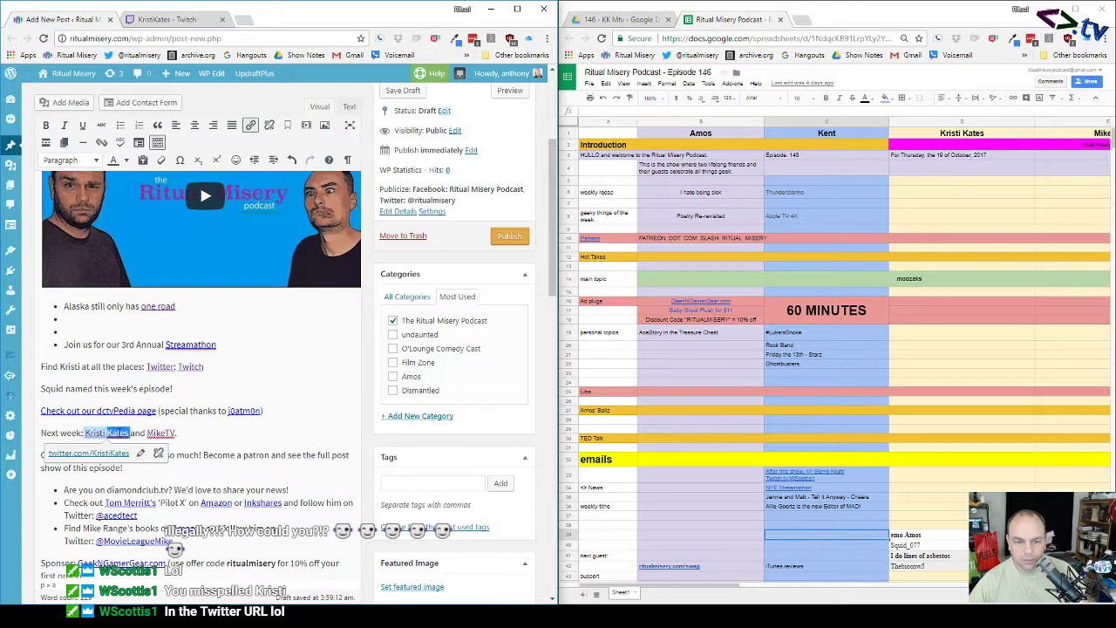
drag(177, 433, 85, 434)
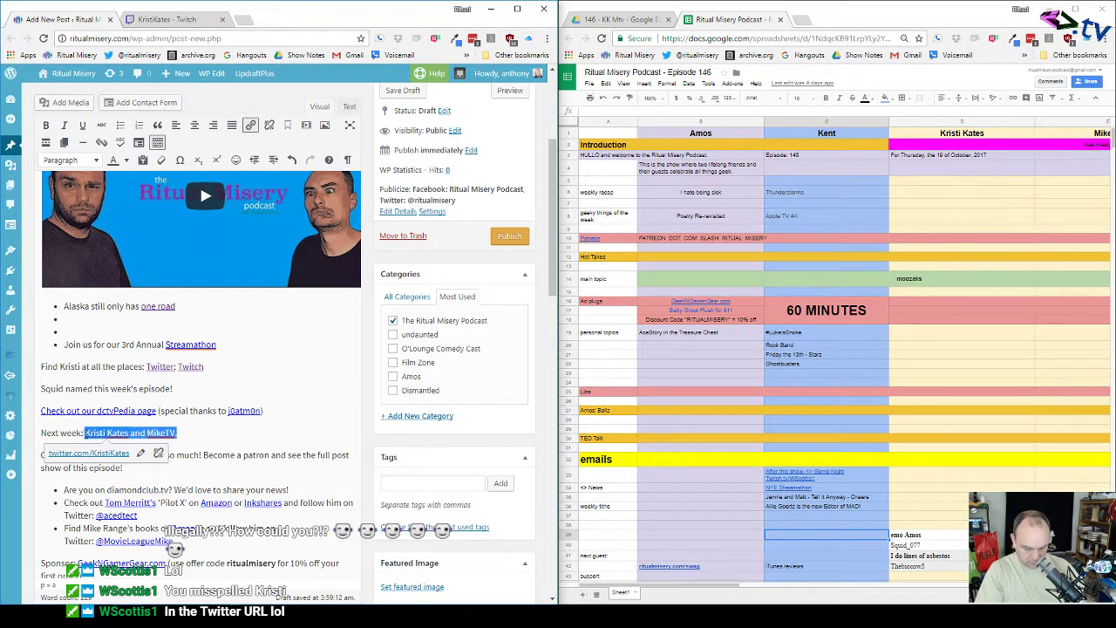
text(Surprise)
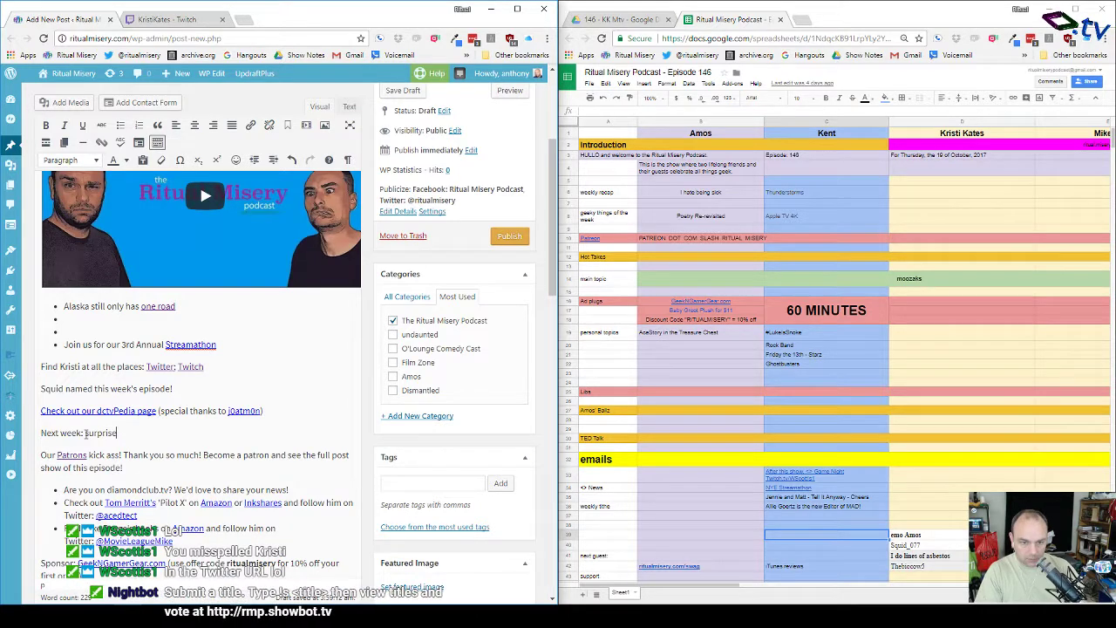
text(!)
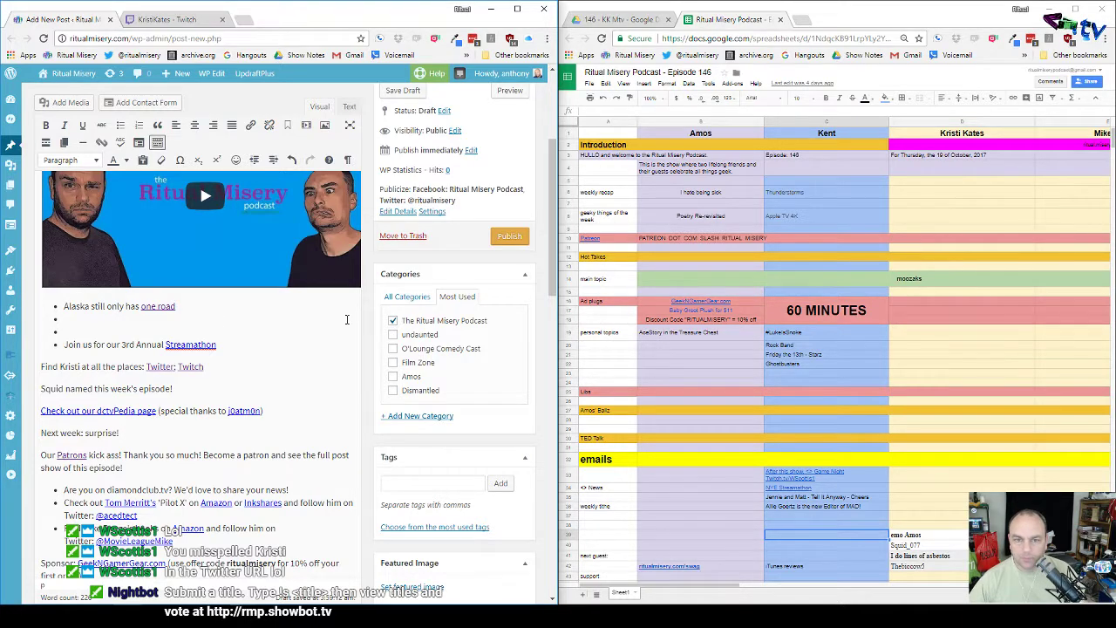
scroll(268, 316, down, 2)
scroll(268, 318, up, 4)
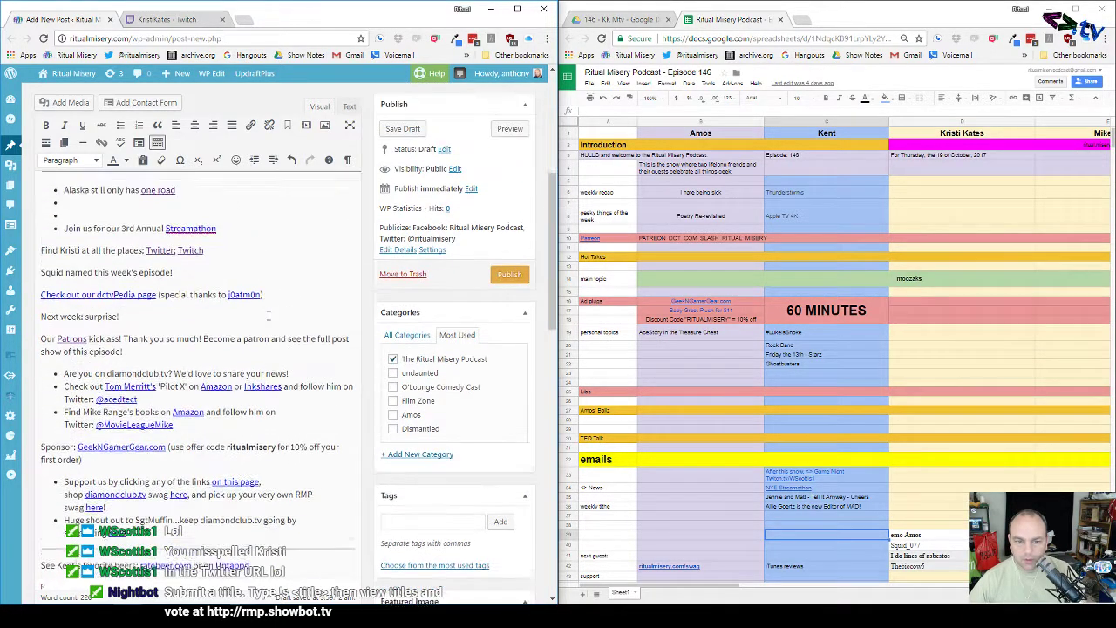
scroll(269, 320, up, 3)
scroll(267, 320, down, 4)
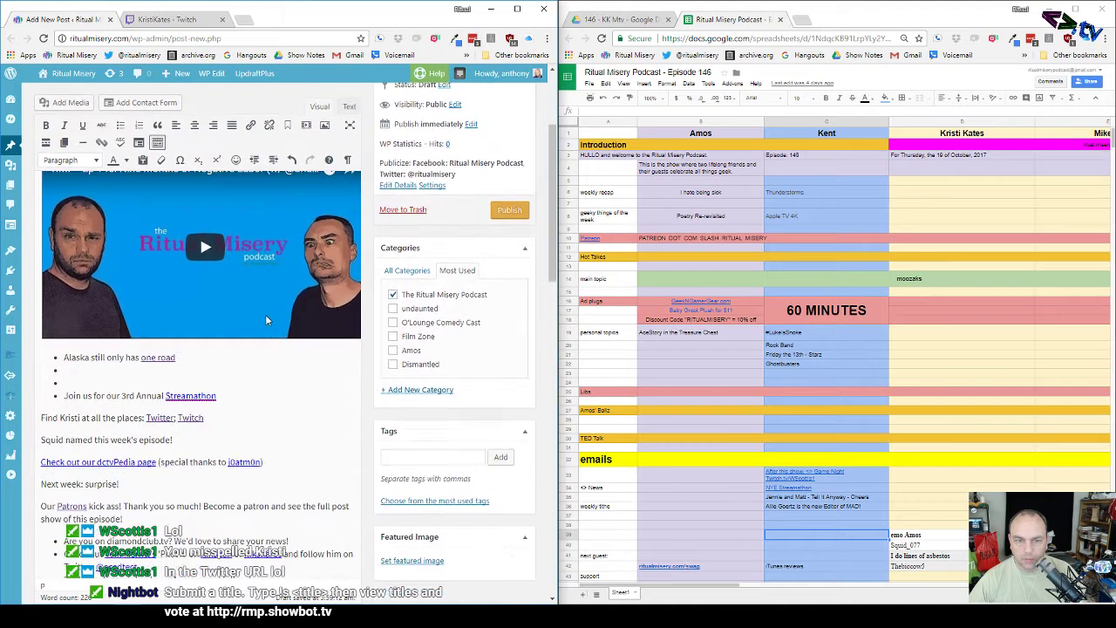
scroll(265, 314, up, 4)
scroll(265, 314, down, 2)
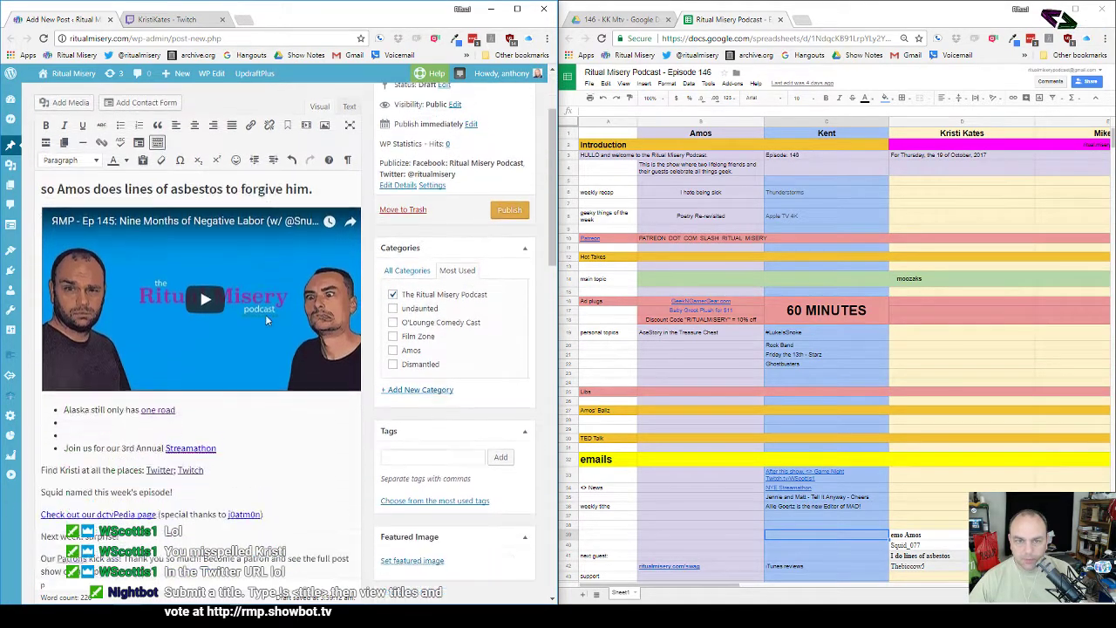
scroll(266, 315, up, 2)
scroll(132, 323, down, 5)
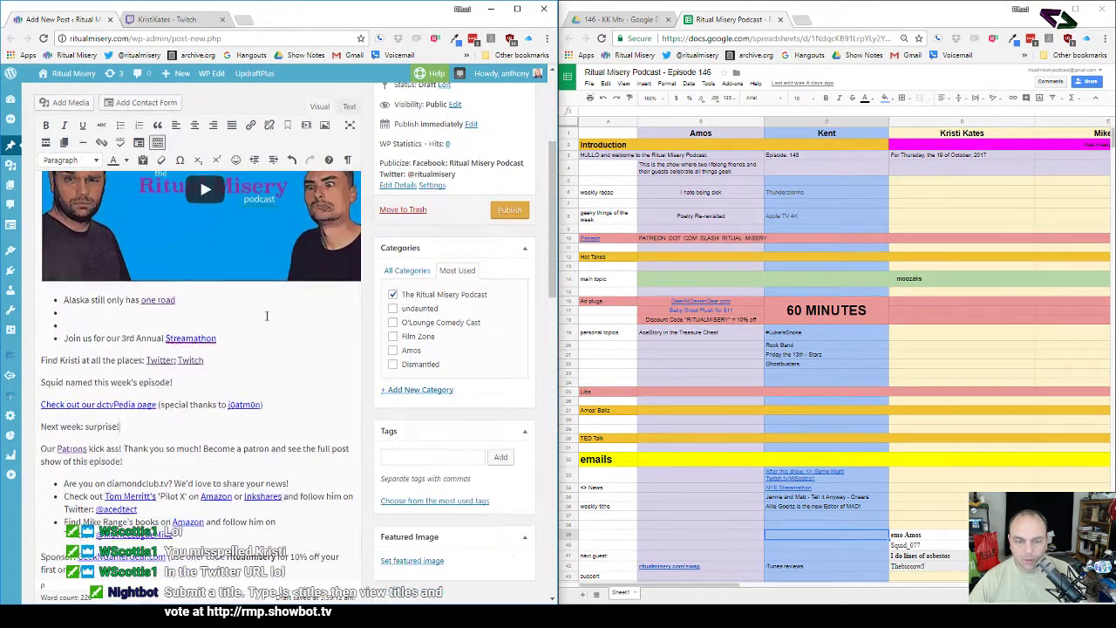
click(116, 314)
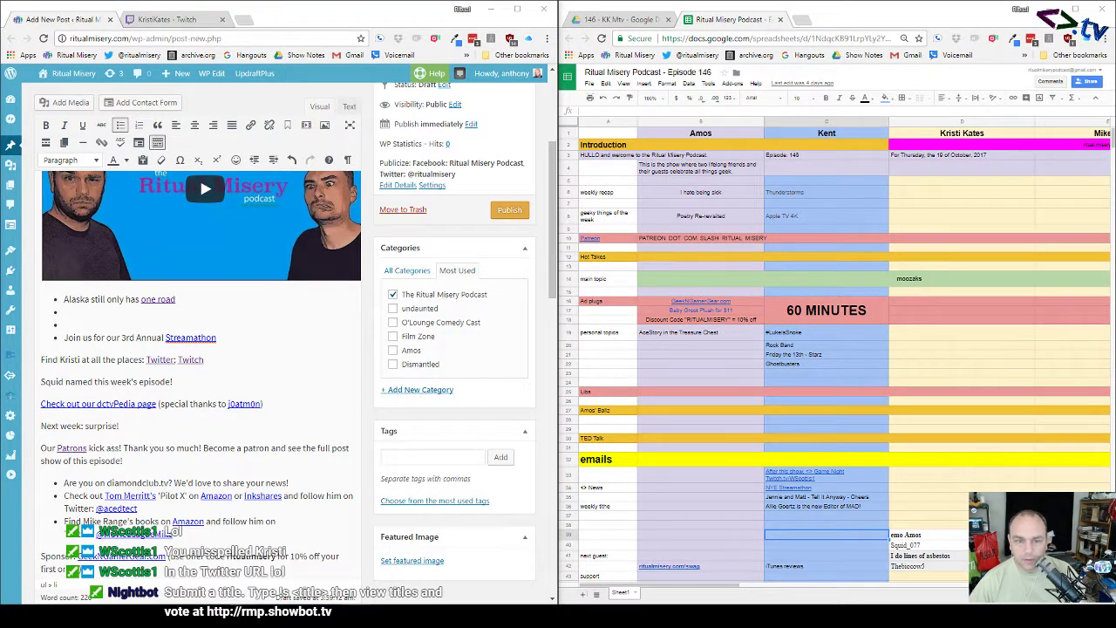
Step: Type a bullet saying the guest (full name) is busy under the Alaska item, then start a new bullet
click(136, 305)
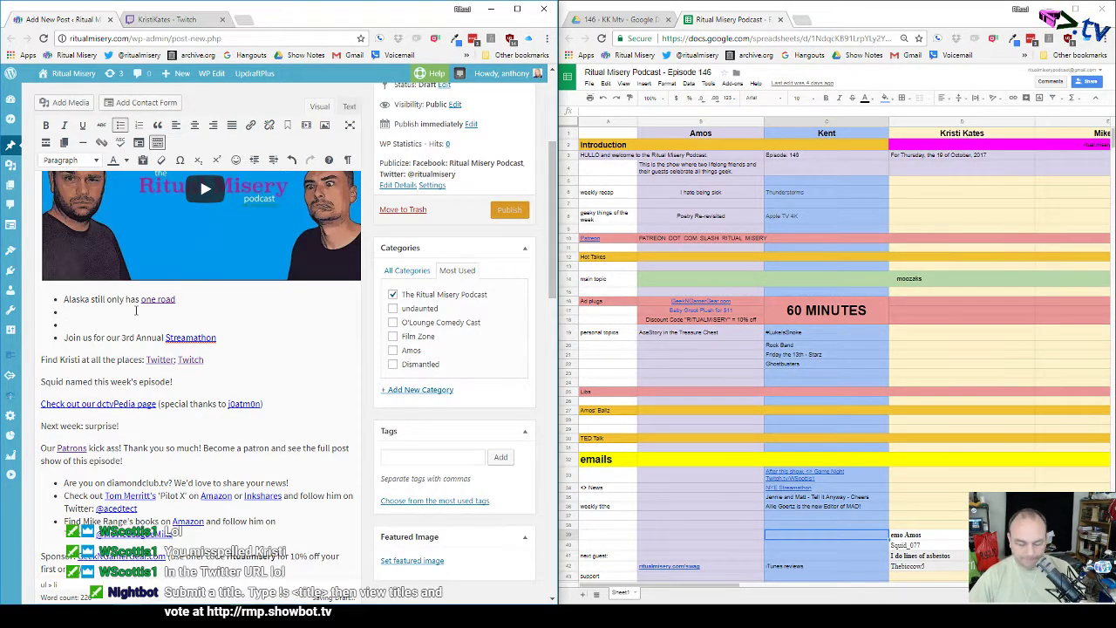
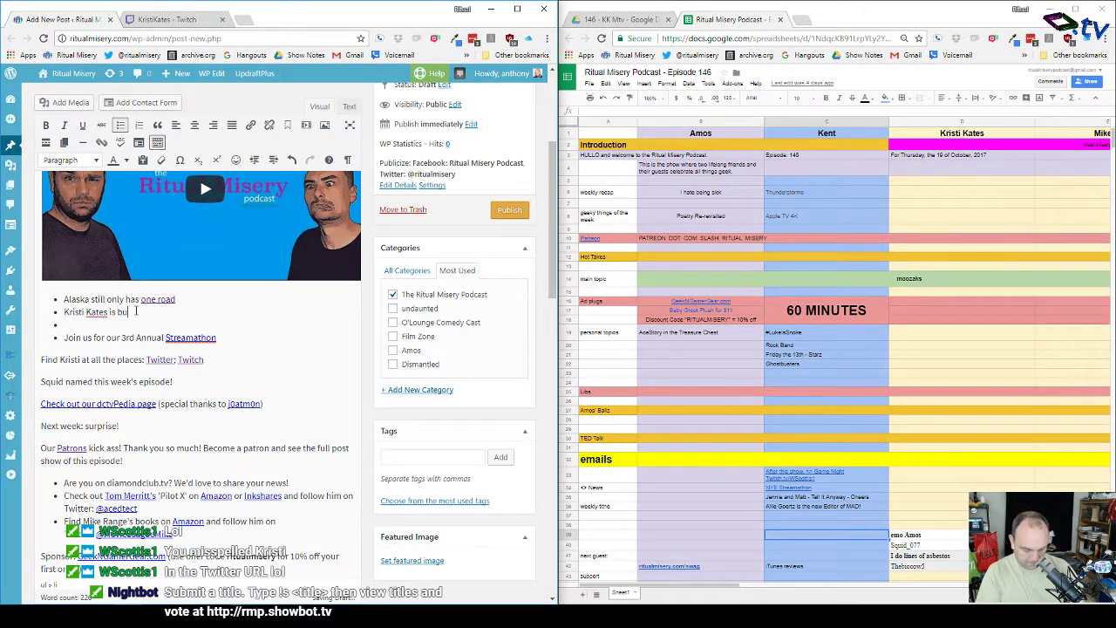
text(sy!)
key(Return)
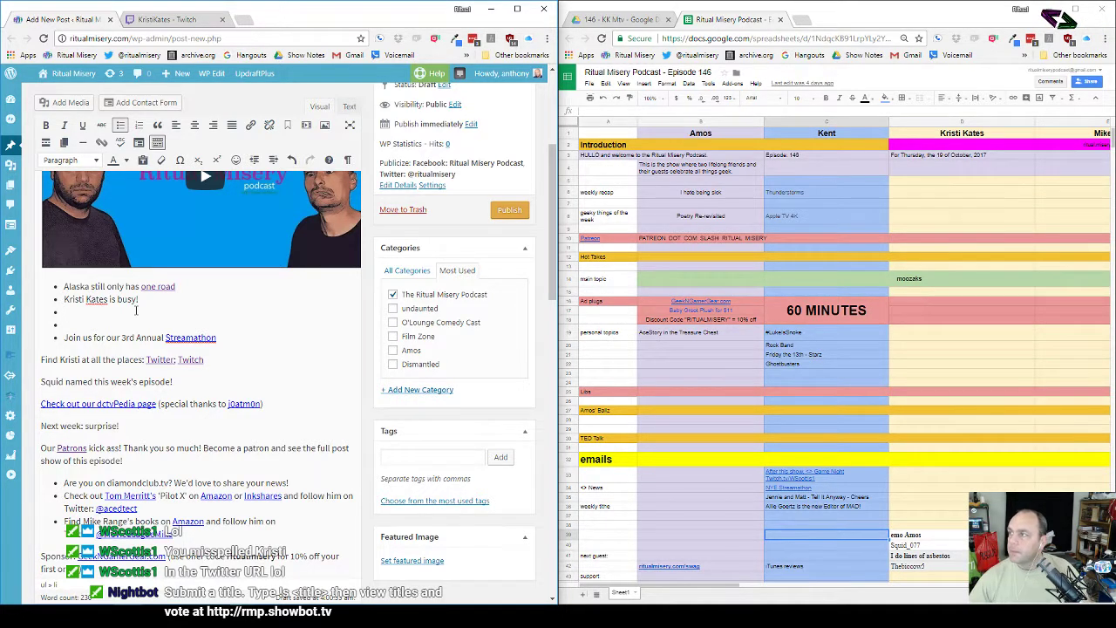
Step: Correct the guest's Twitter handle in the Twitter link's address and save it
click(163, 358)
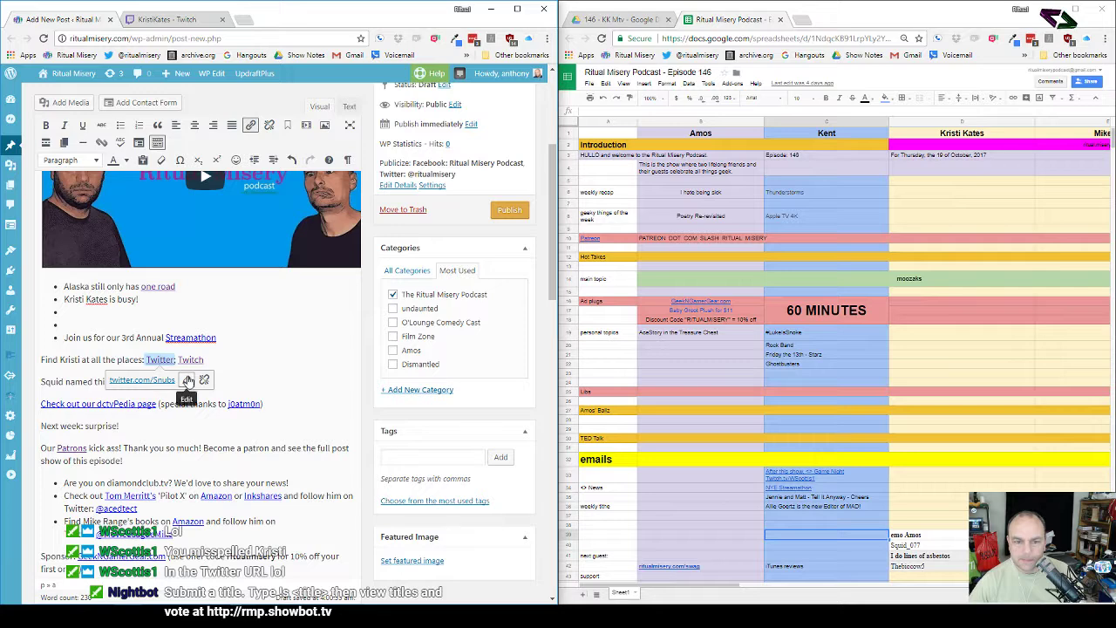
click(185, 379)
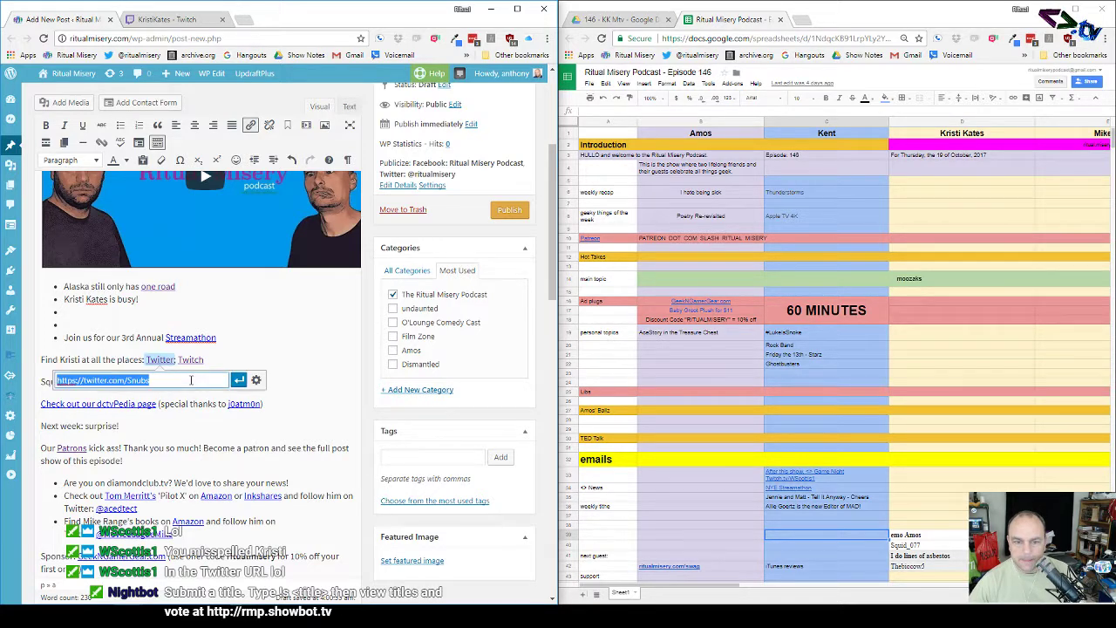
click(255, 379)
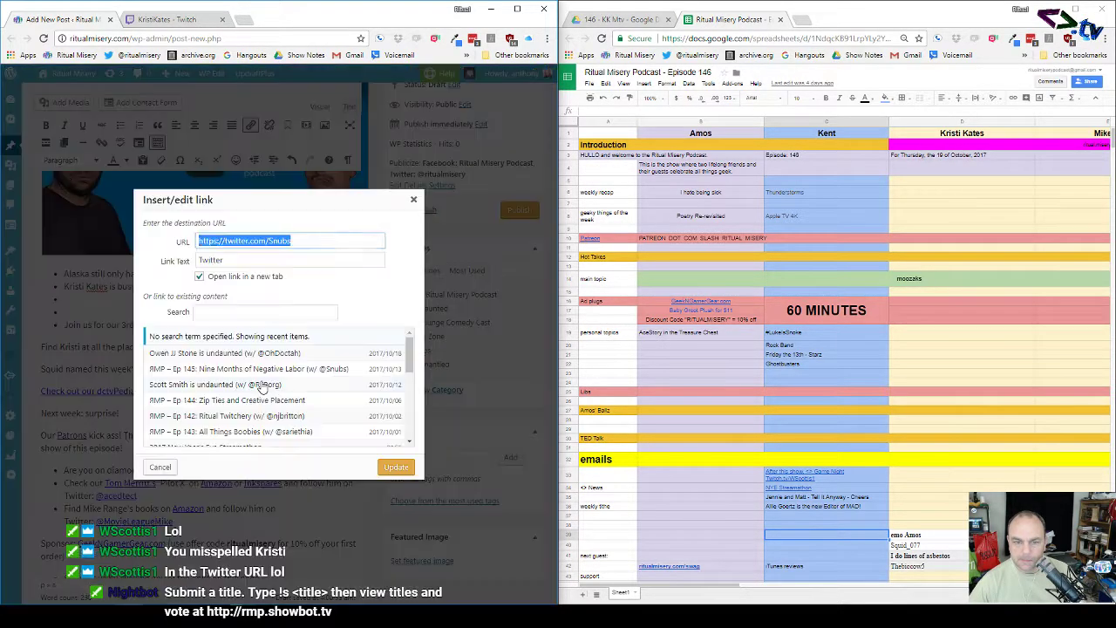
click(300, 241)
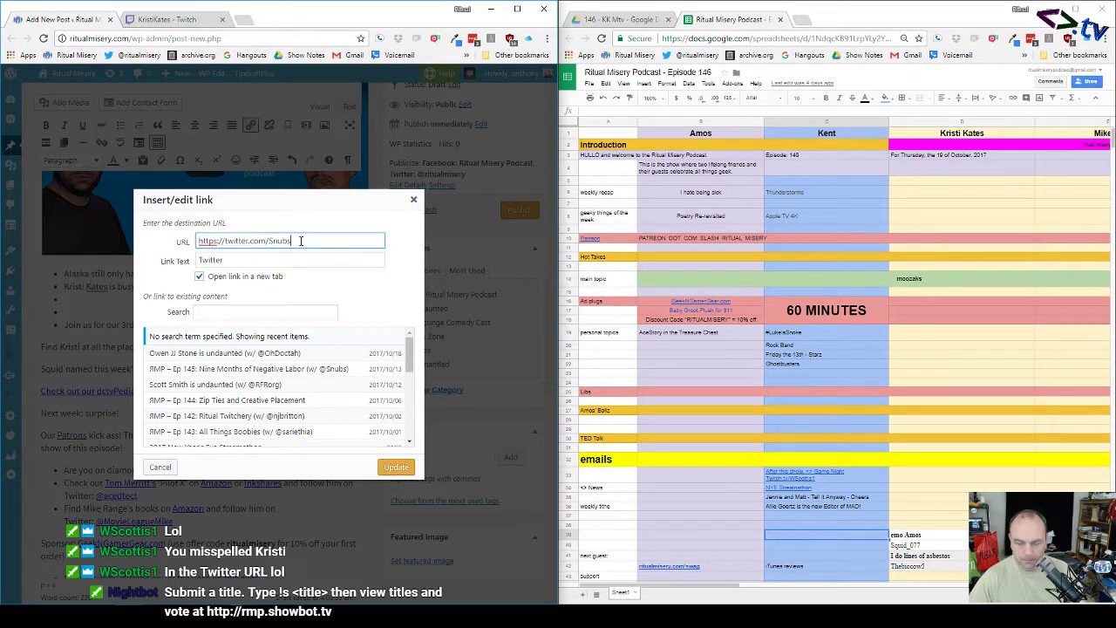
key(BackSpace)
key(BackSpace)
key(BackSpace)
key(BackSpace)
key(BackSpace)
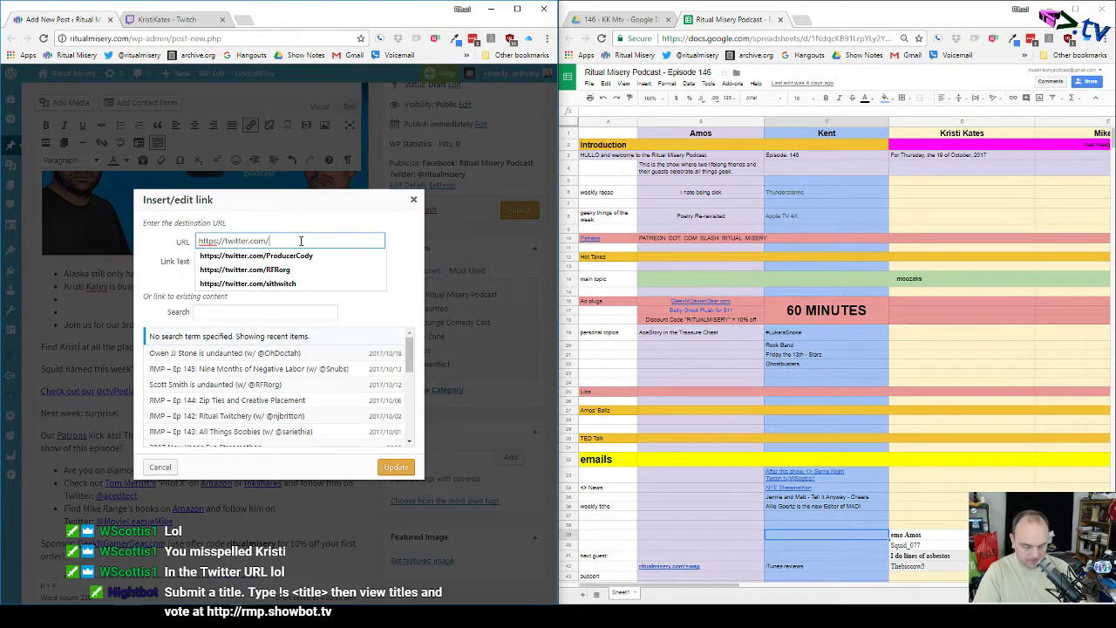
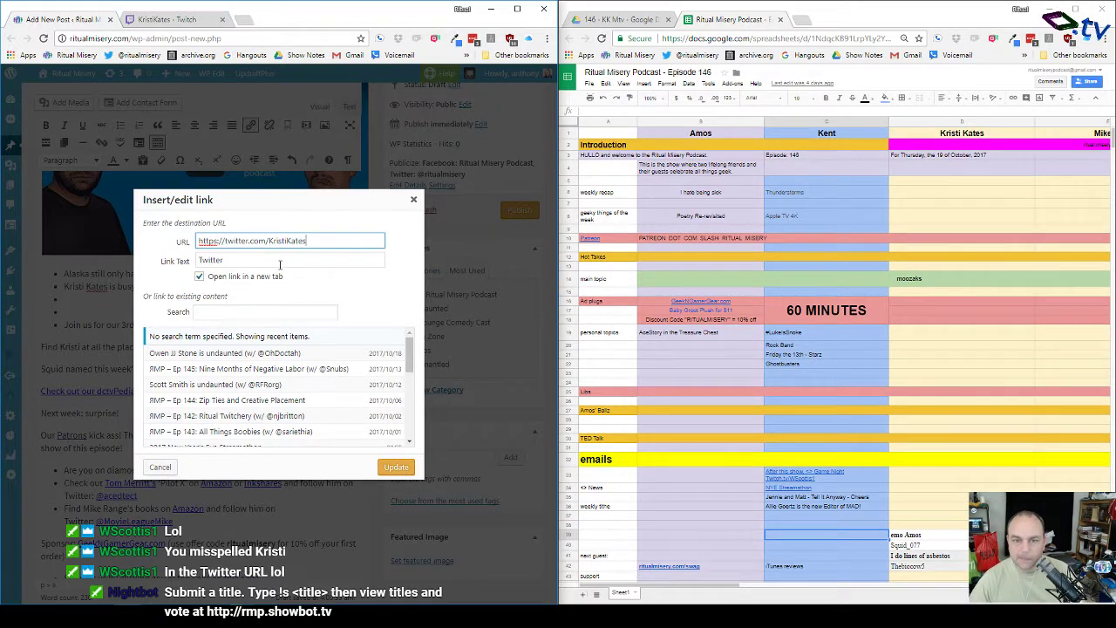
click(397, 469)
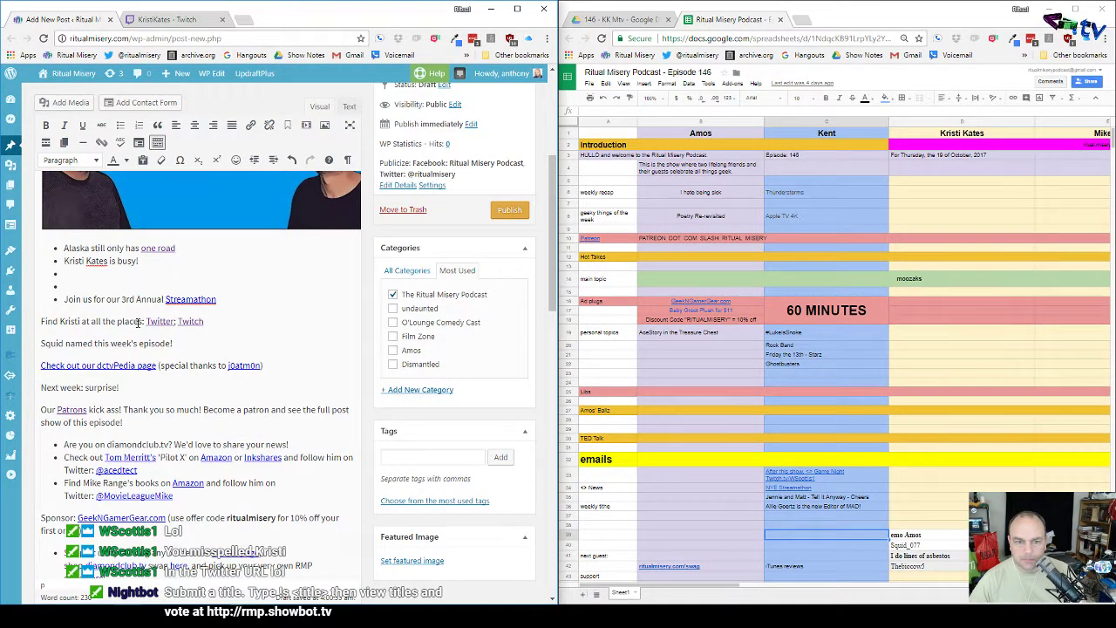
Step: Check where the Twitter, Twitch and Streamathon links now point
click(164, 321)
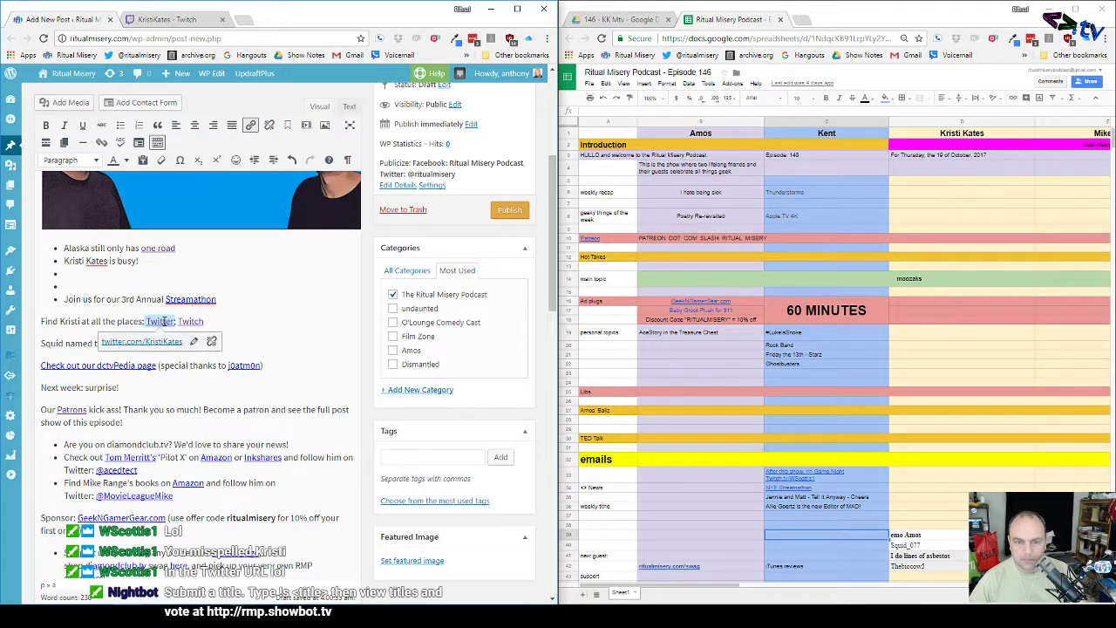
click(188, 322)
double_click(188, 321)
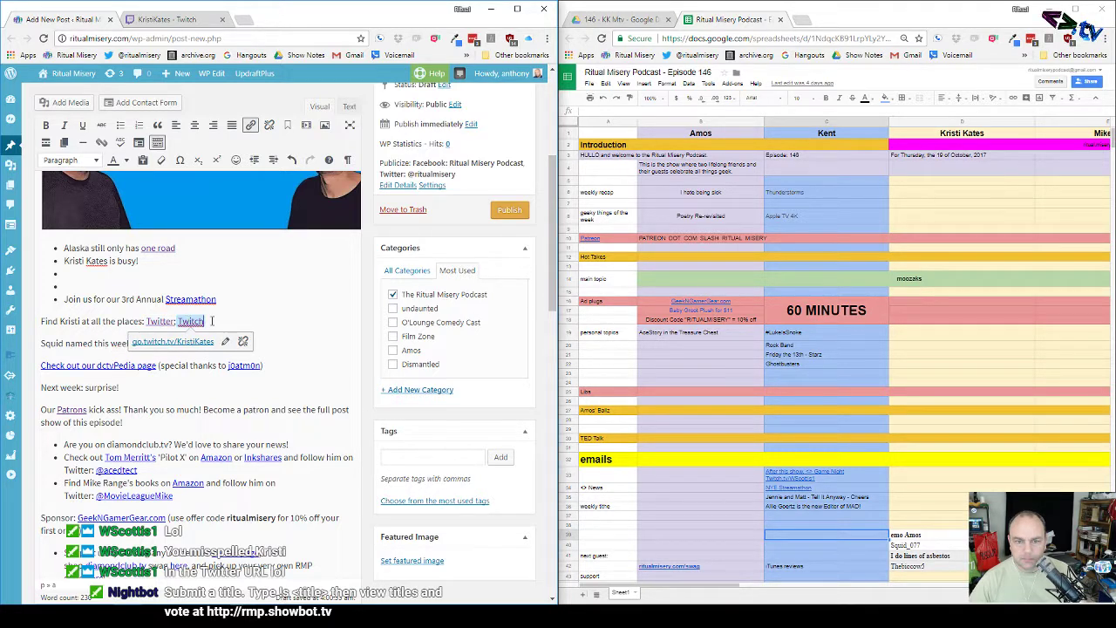
click(229, 300)
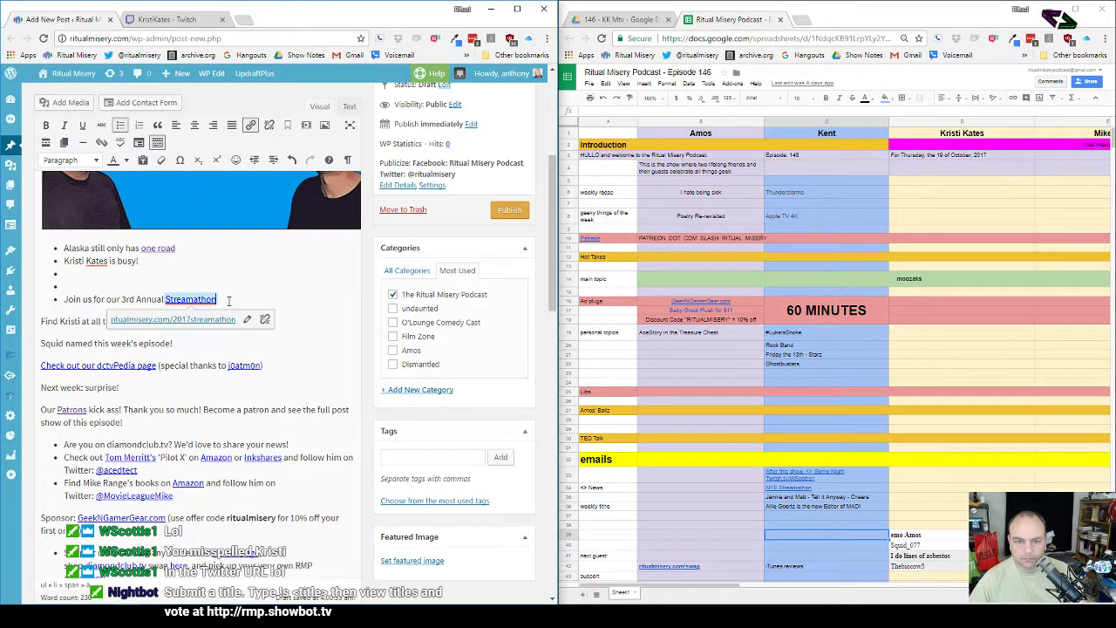
click(231, 344)
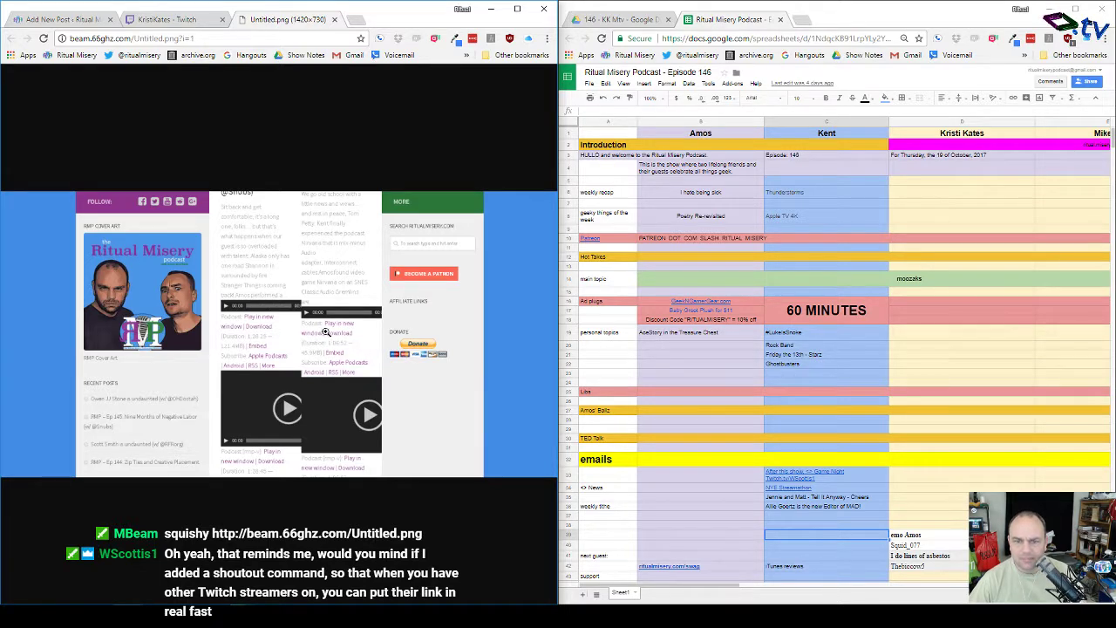
Step: View Untitled.png at full size, close it, and return to the Add New Post editor
click(297, 328)
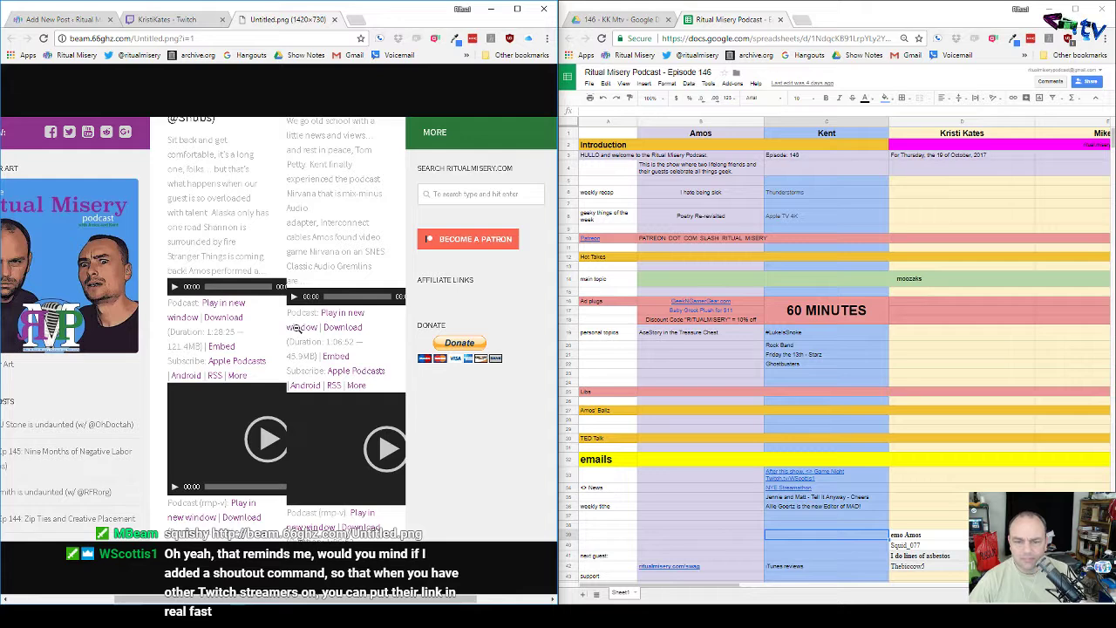
click(335, 20)
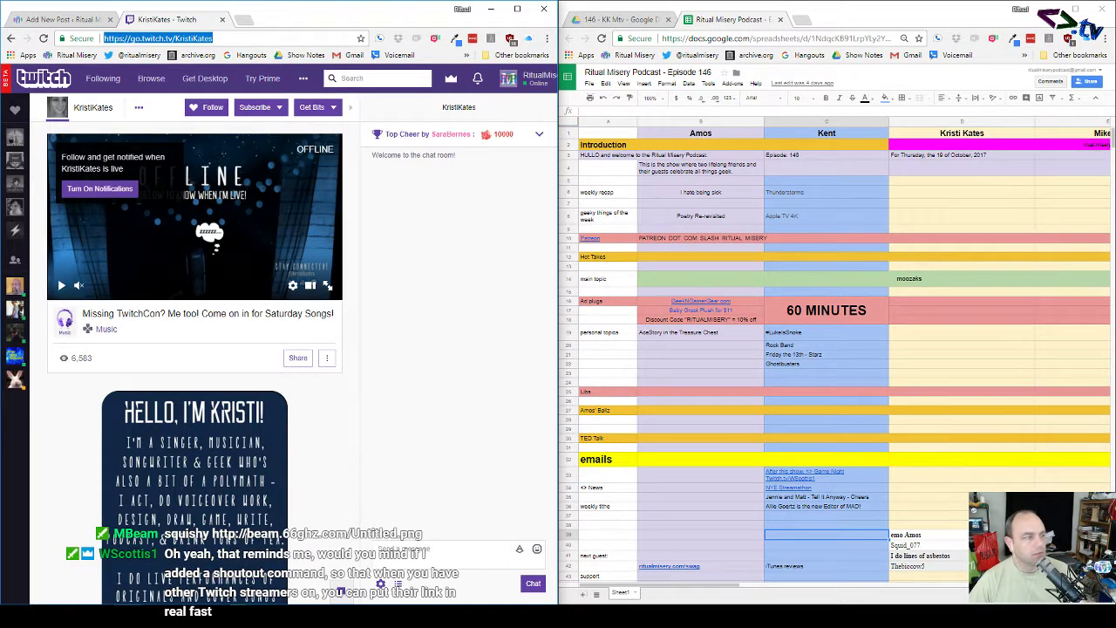
key(alt+Tab)
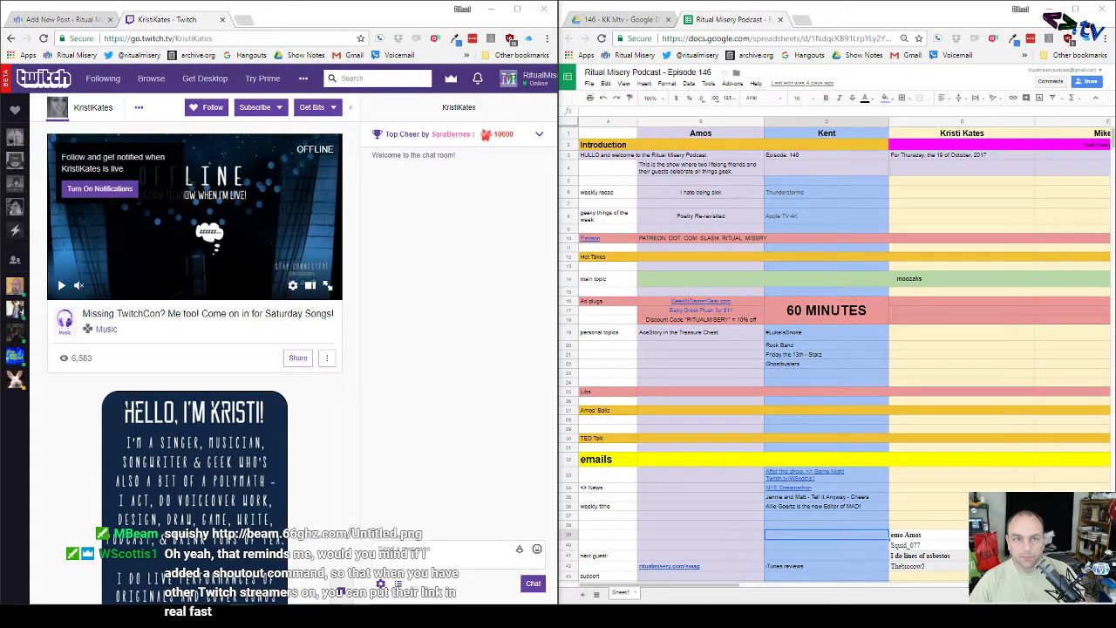
click(66, 21)
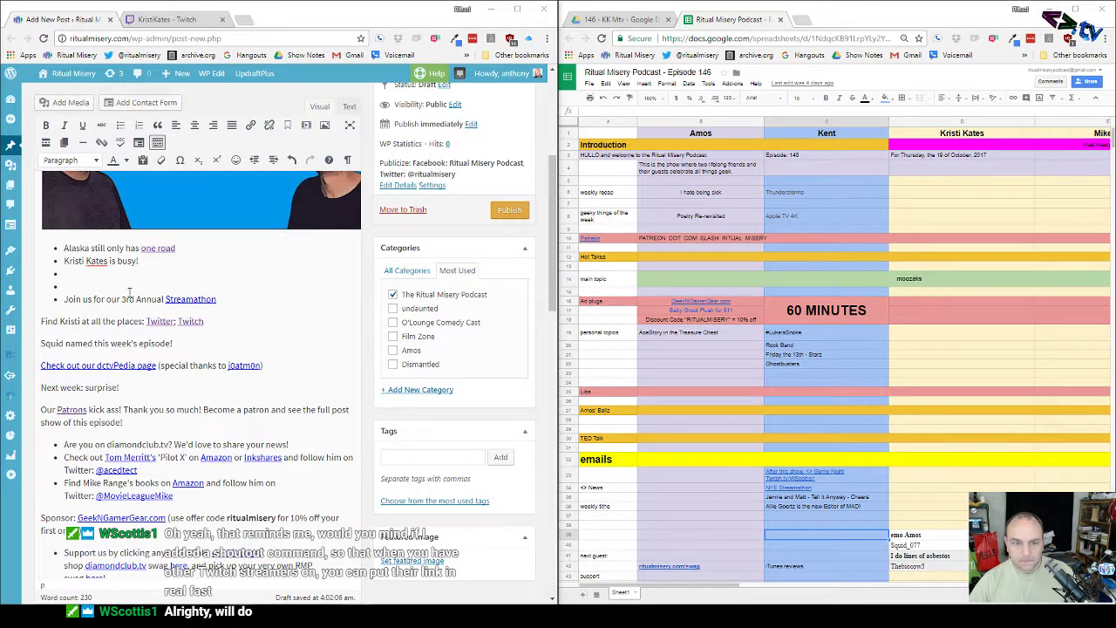
Step: Add bullets 'Amos was sick...and kinda still is' and 'No one controls the weather...but Amos still tries'
click(119, 273)
text(Amos )
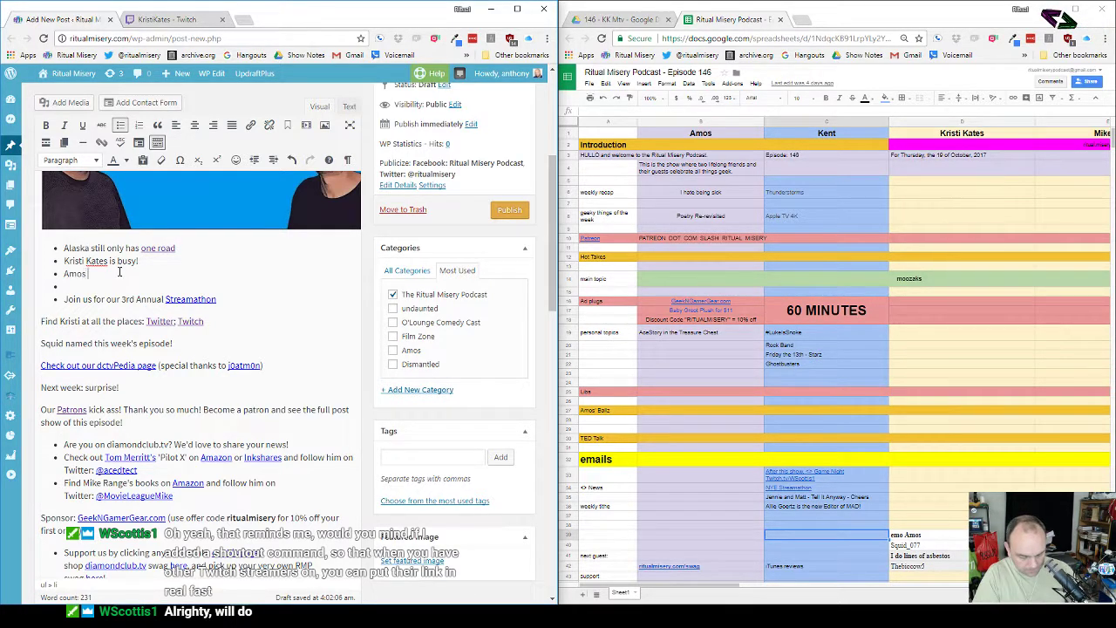
text(was sick)
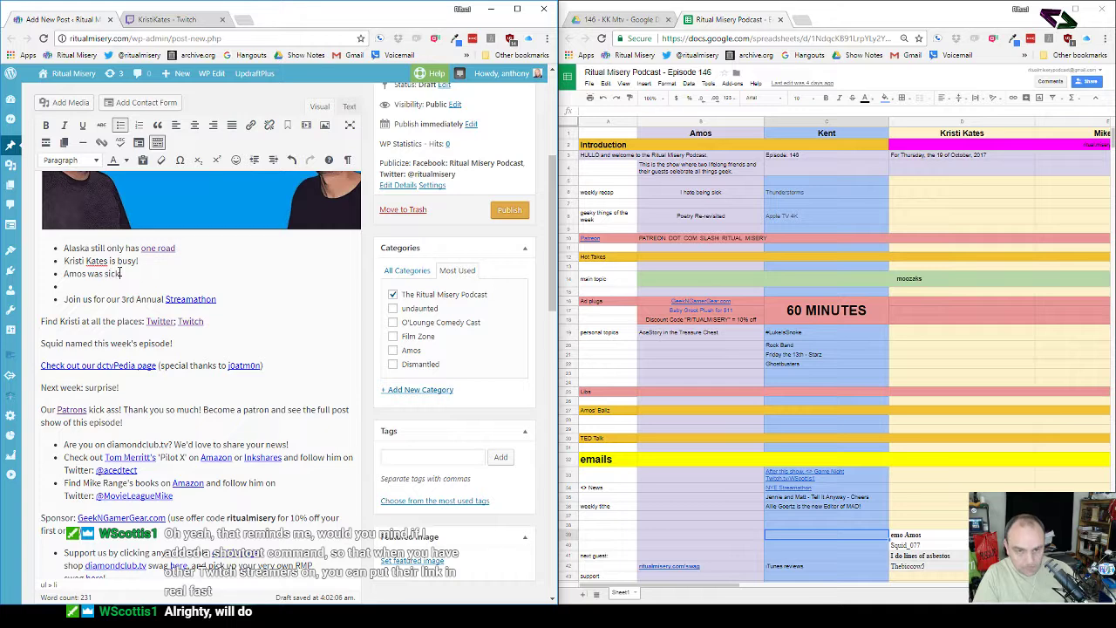
text(...and )
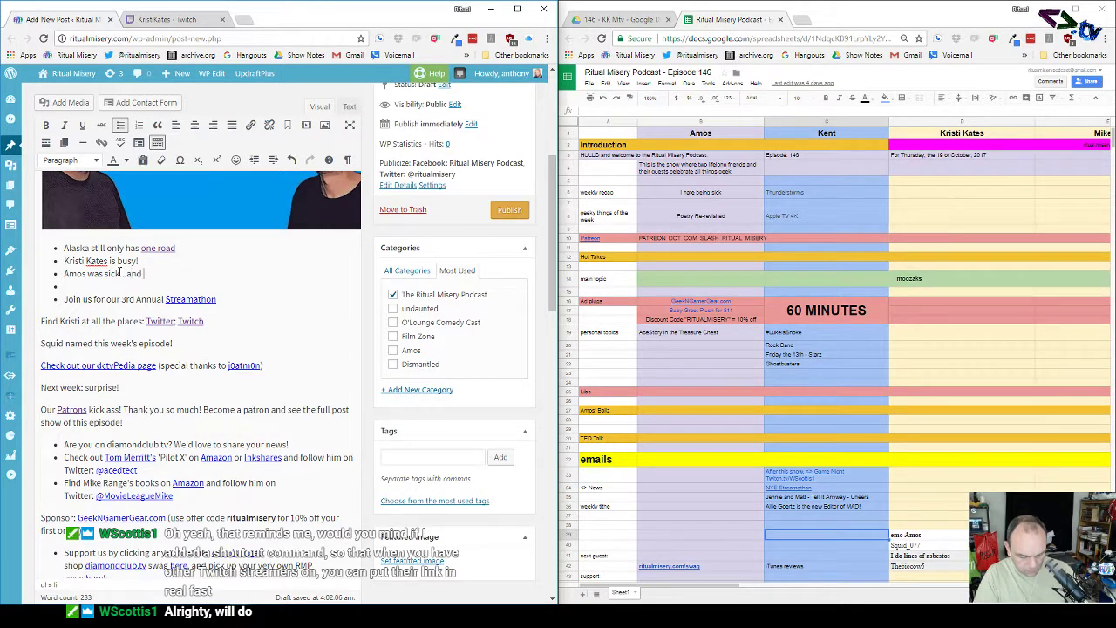
text(kinda still)
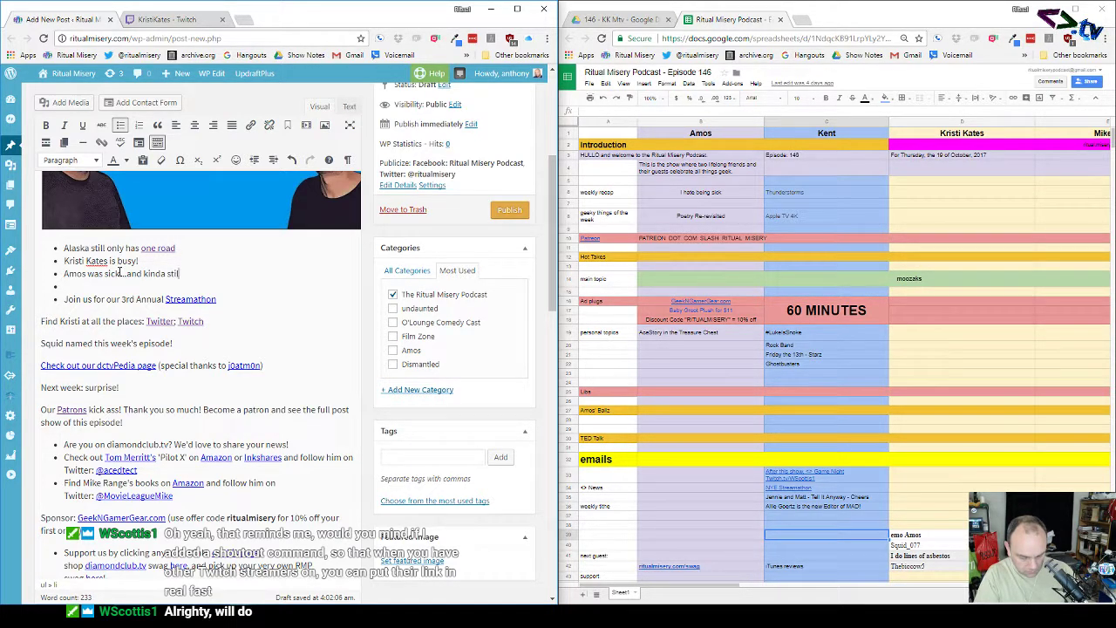
text( is)
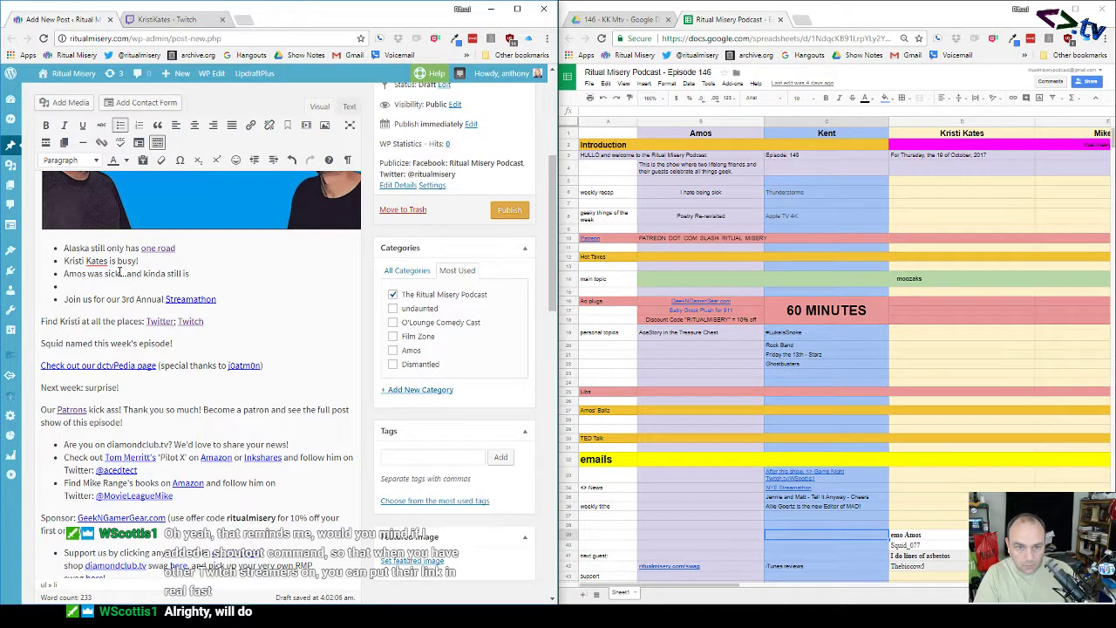
key(Return)
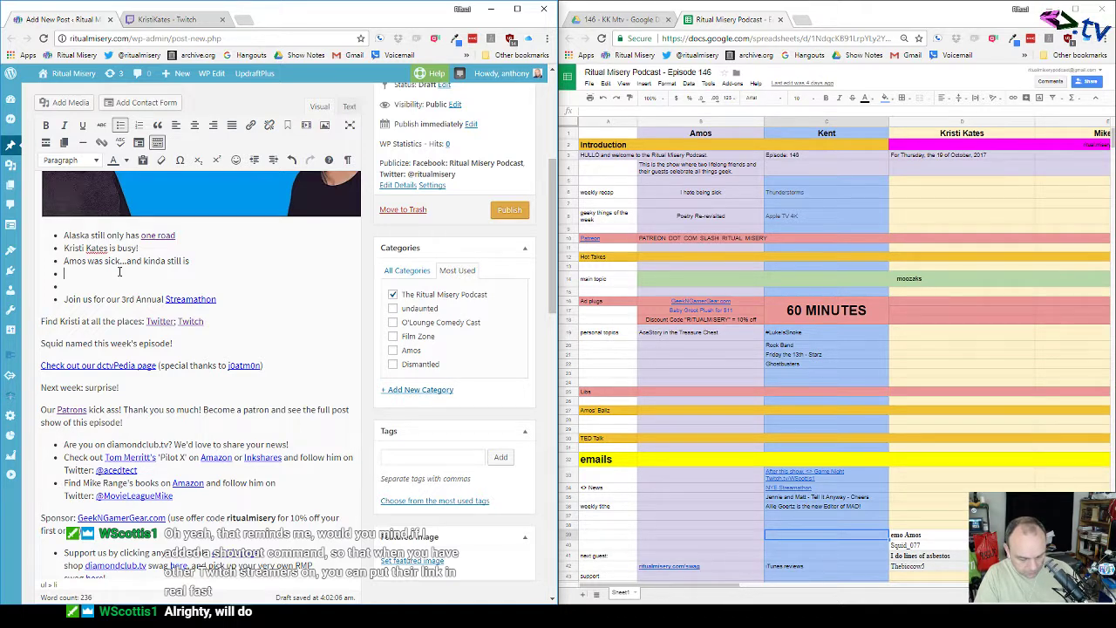
text(Weather)
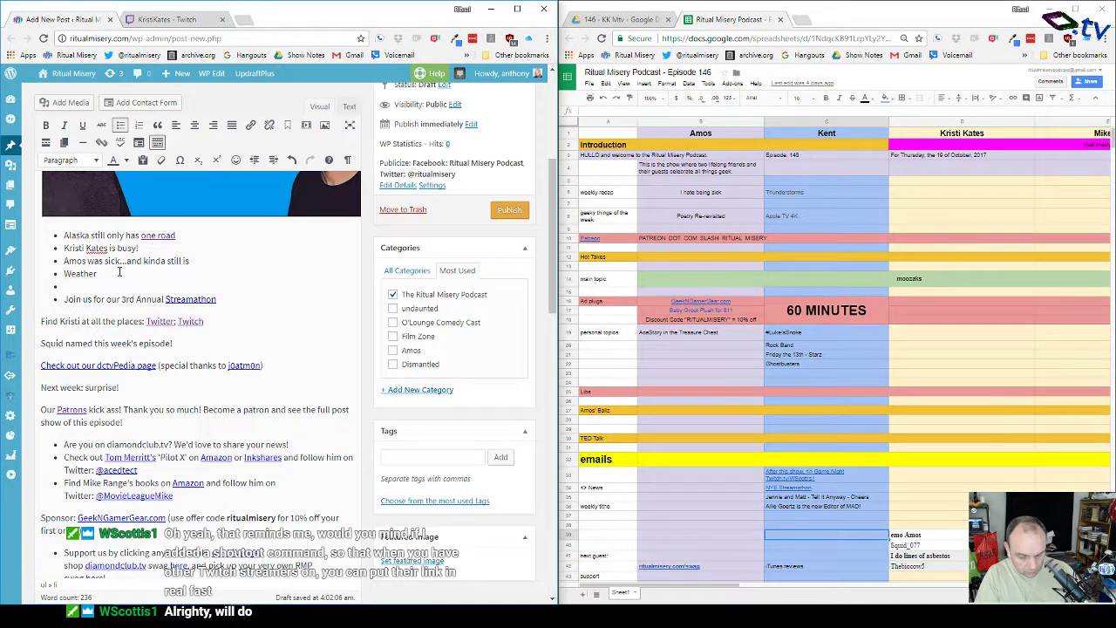
key(BackSpace)
key(BackSpace)
key(BackSpace)
key(BackSpace)
key(BackSpace)
key(BackSpace)
key(BackSpace)
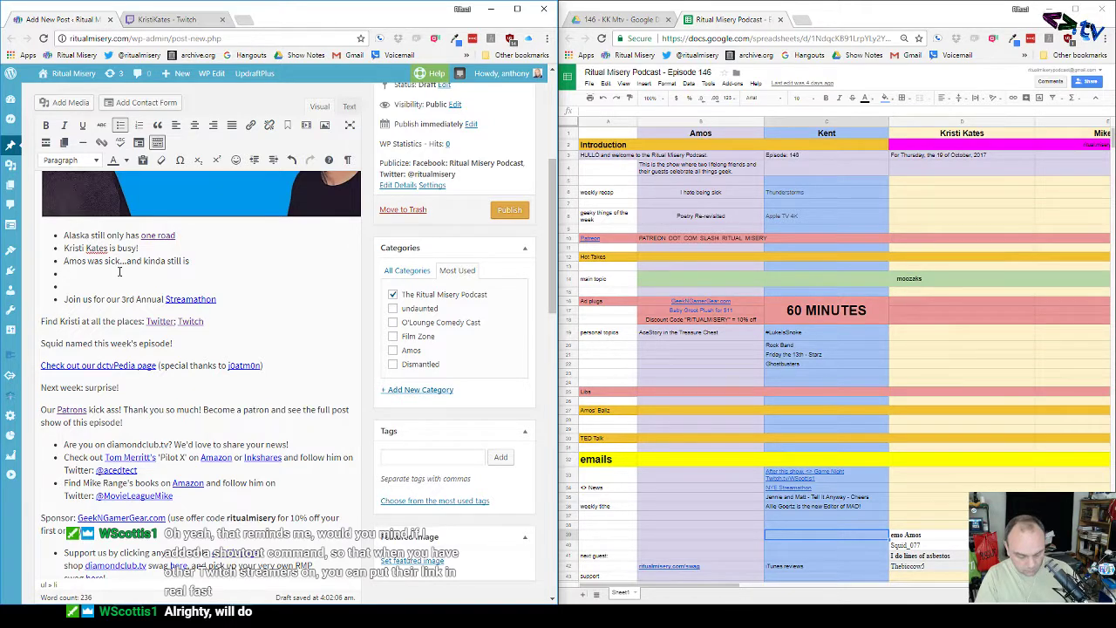
text(No one con)
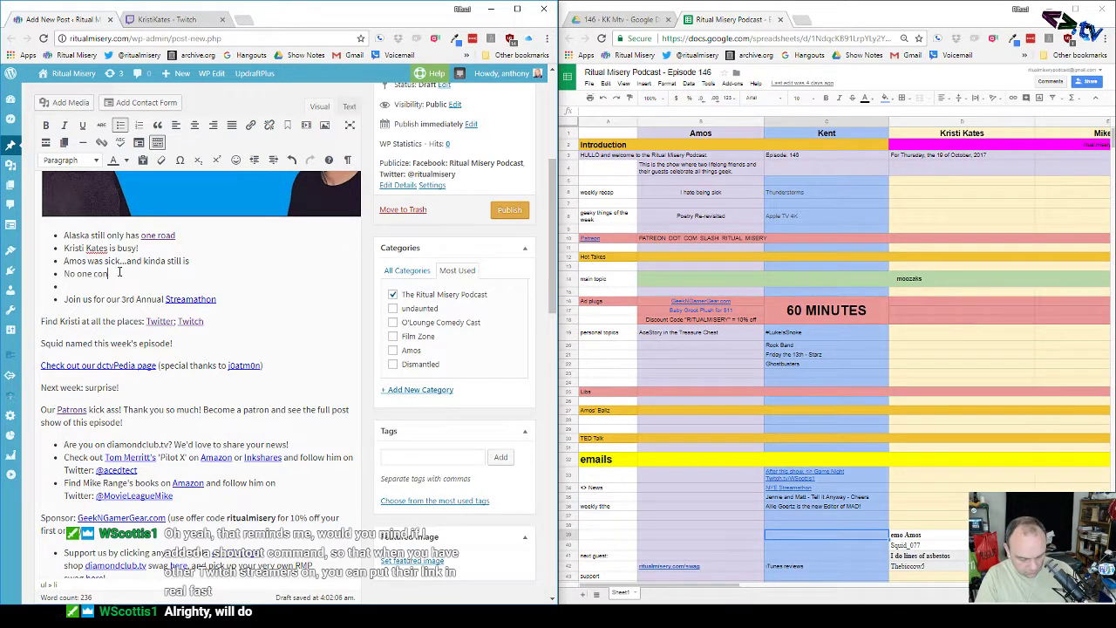
text(trols the )
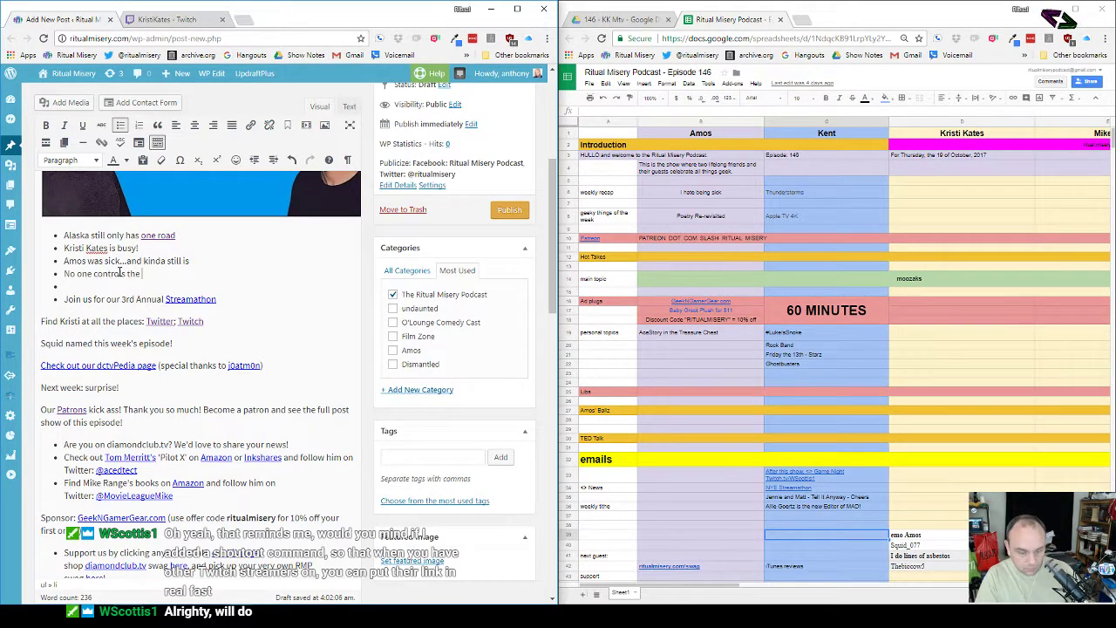
text(weather..)
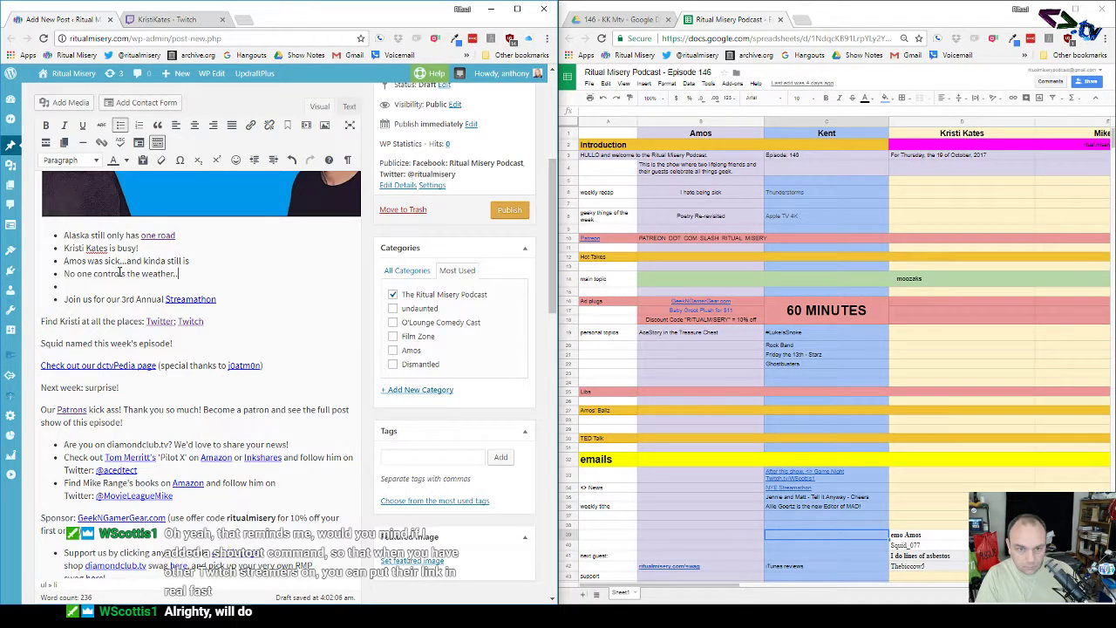
text(.)
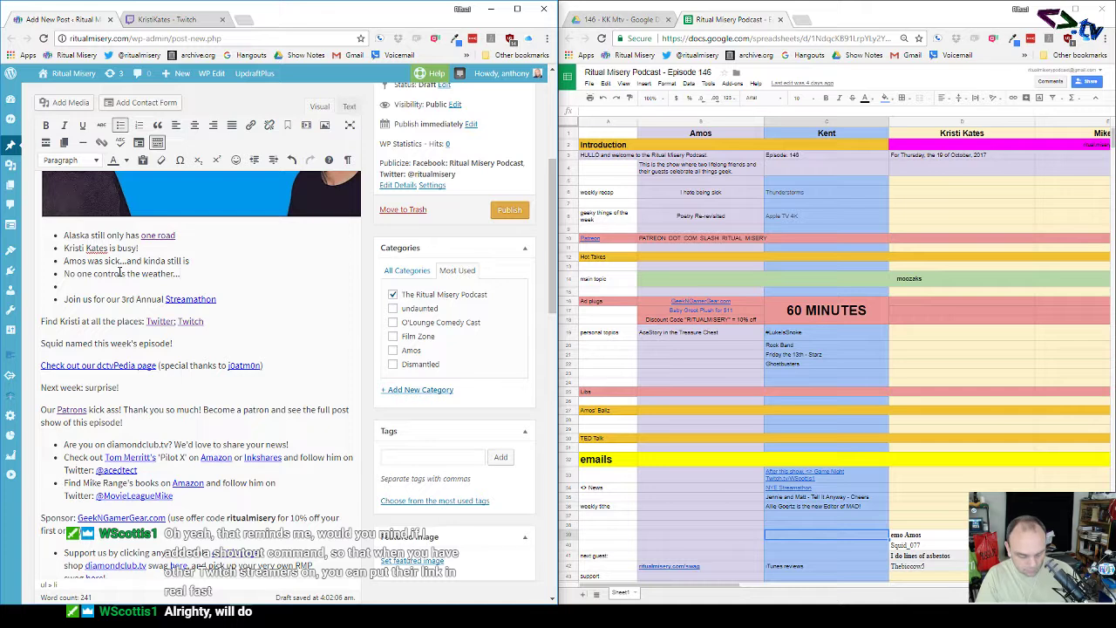
text(but Amo)
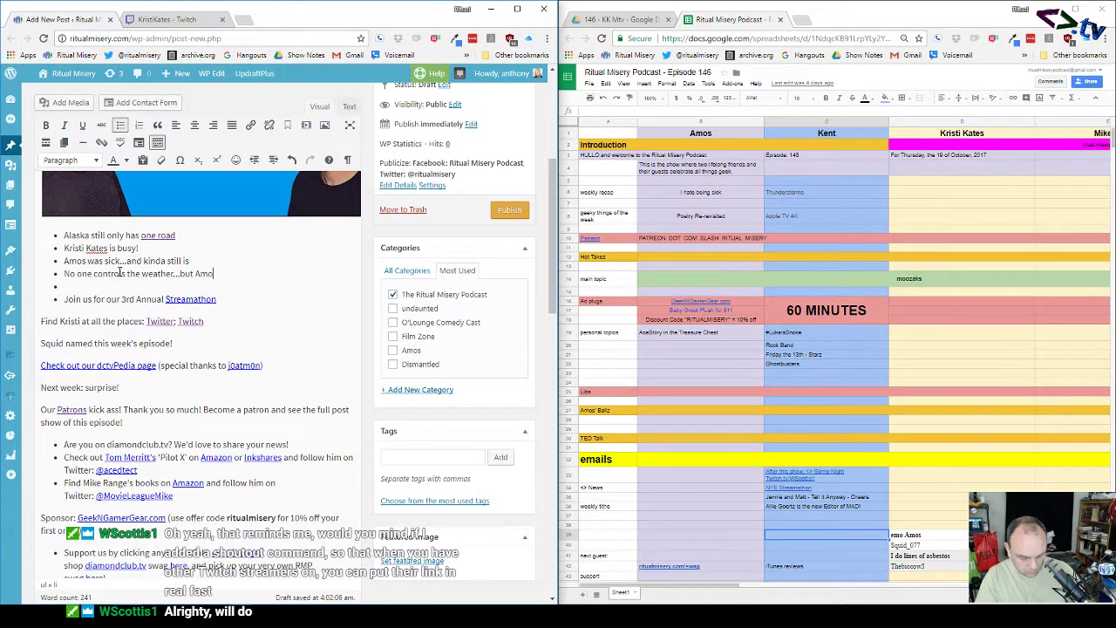
text(s still tries)
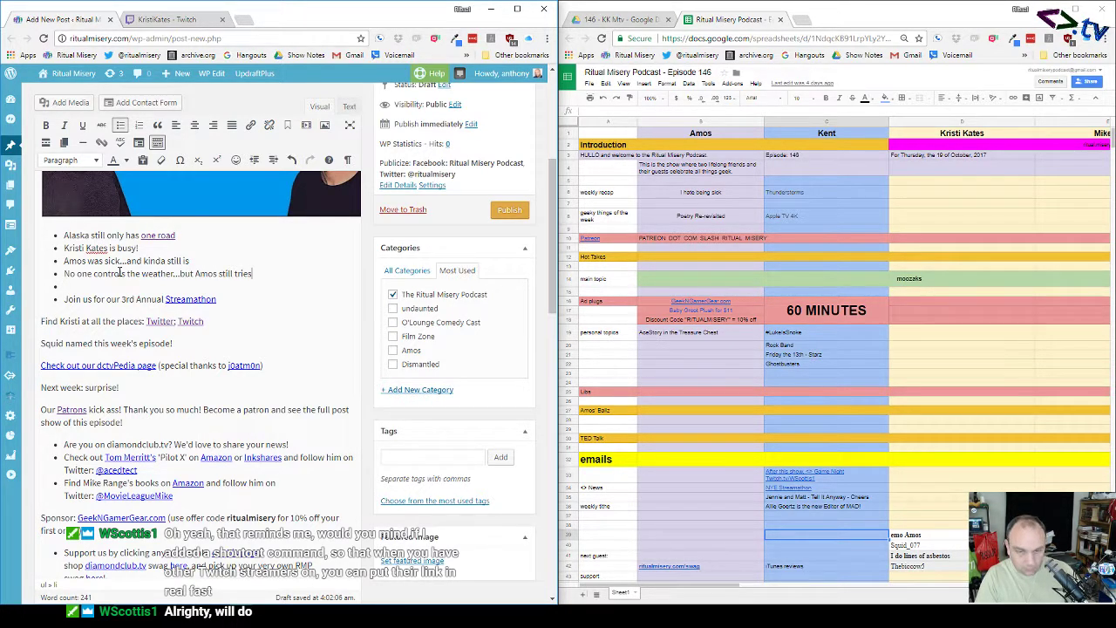
Step: Trim the weather line and add the bullet 'Amos learned a lesson about photographing the aurora'
key(Return)
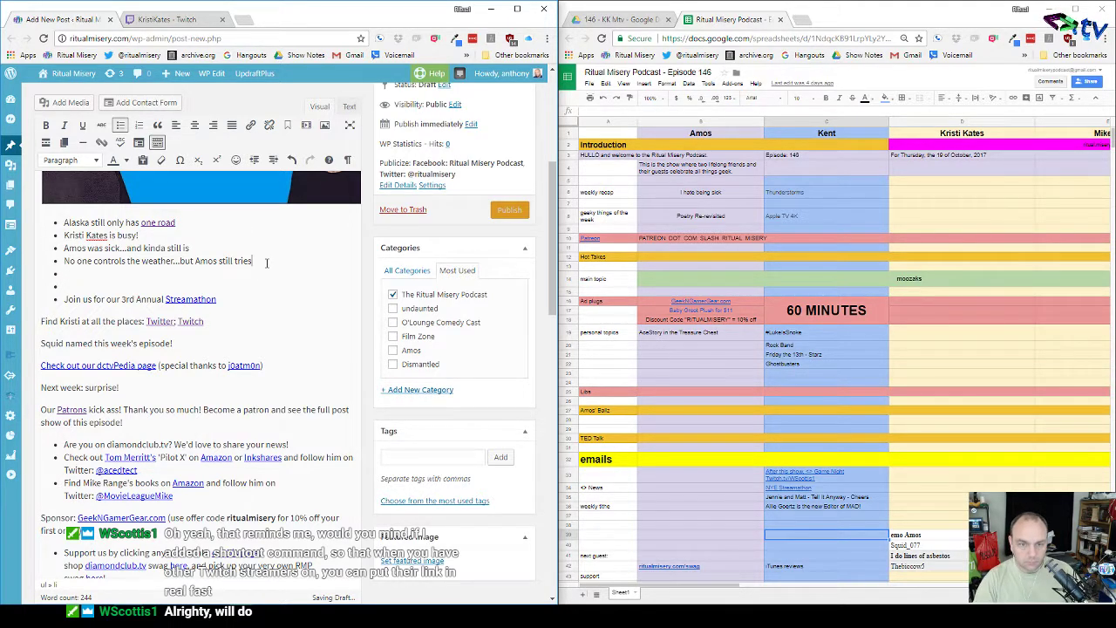
key(BackSpace)
key(BackSpace)
key(BackSpace)
key(BackSpace)
key(BackSpace)
key(BackSpace)
key(BackSpace)
key(BackSpace)
key(BackSpace)
key(BackSpace)
key(BackSpace)
key(BackSpace)
key(BackSpace)
key(BackSpace)
key(BackSpace)
key(BackSpace)
key(BackSpace)
key(BackSpace)
key(BackSpace)
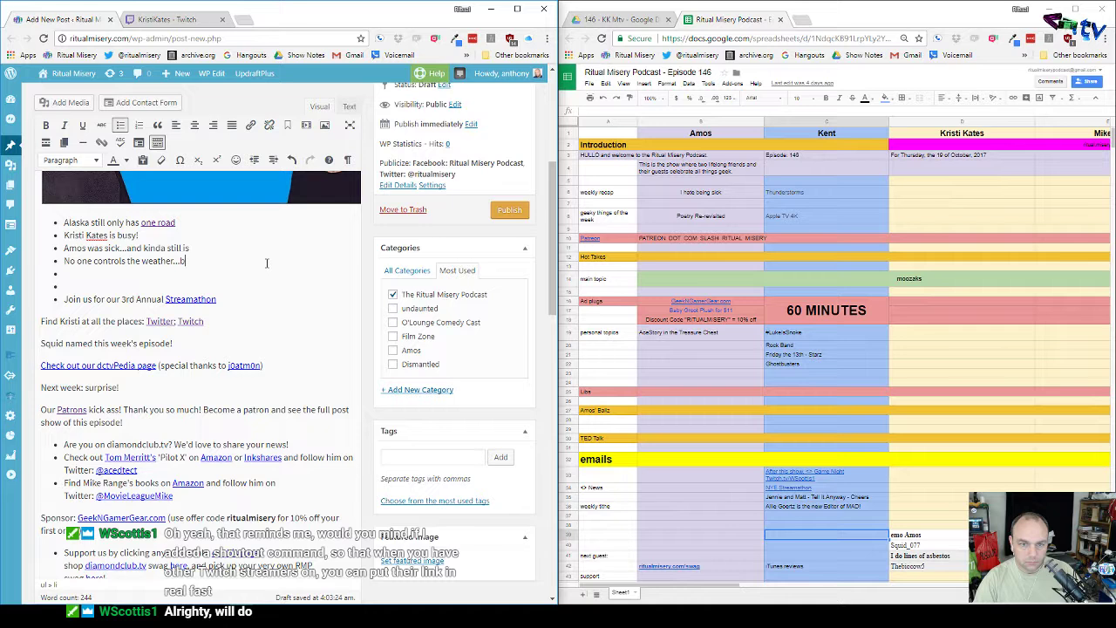
key(BackSpace)
key(BackSpace)
key(BackSpace)
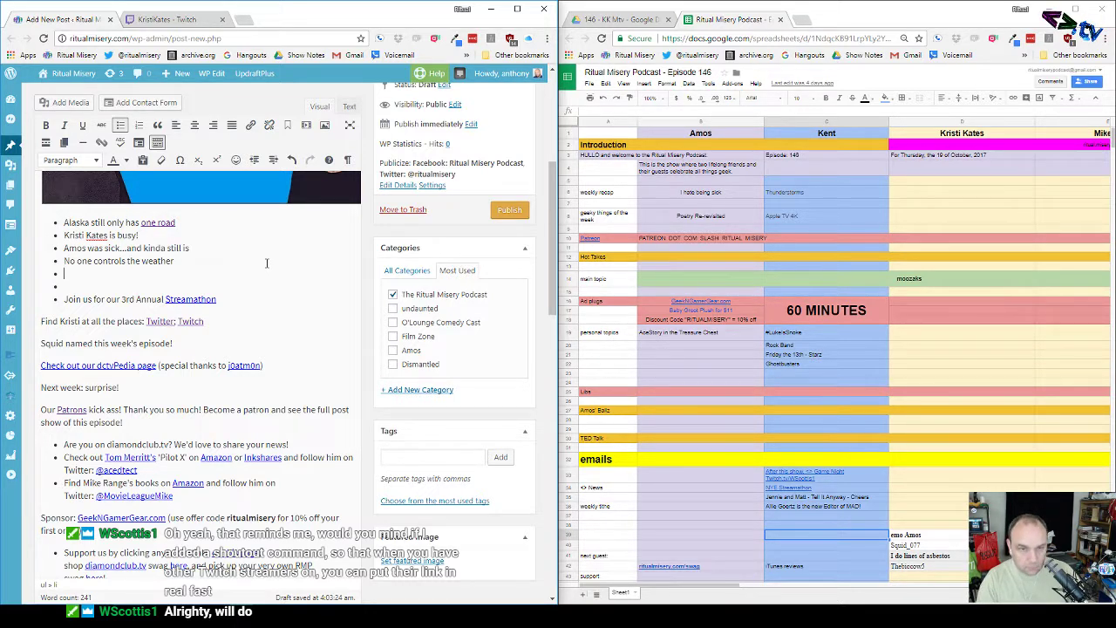
text(Amos)
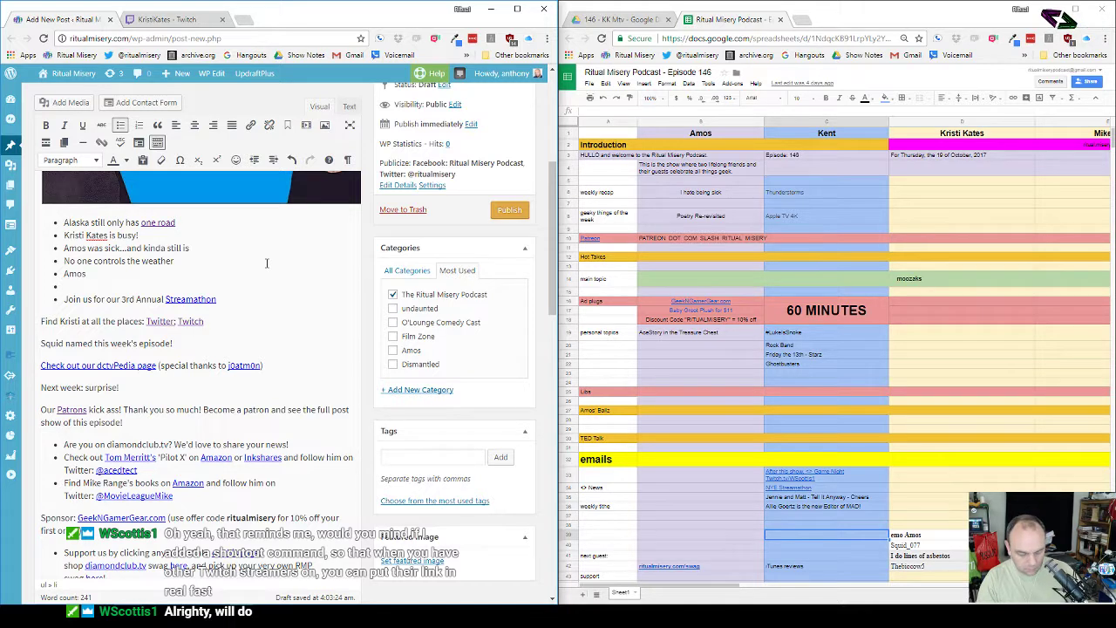
key(BackSpace)
text(learned a l)
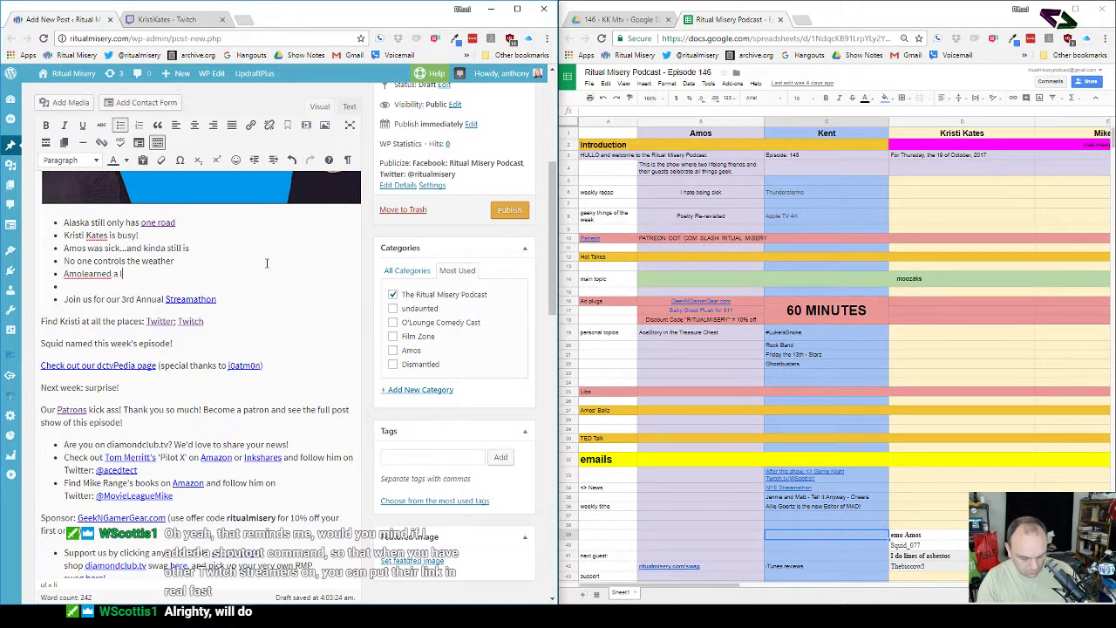
text(esson)
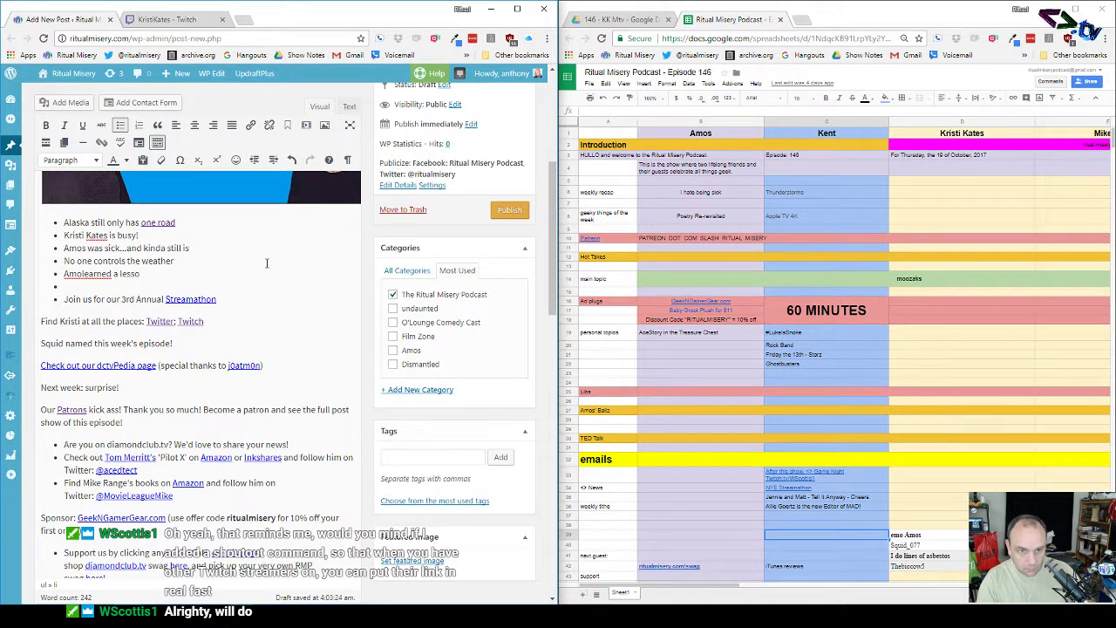
key(BackSpace)
key(BackSpace)
key(BackSpace)
key(BackSpace)
key(BackSpace)
key(BackSpace)
key(BackSpace)
key(BackSpace)
key(BackSpace)
key(BackSpace)
key(BackSpace)
key(BackSpace)
key(BackSpace)
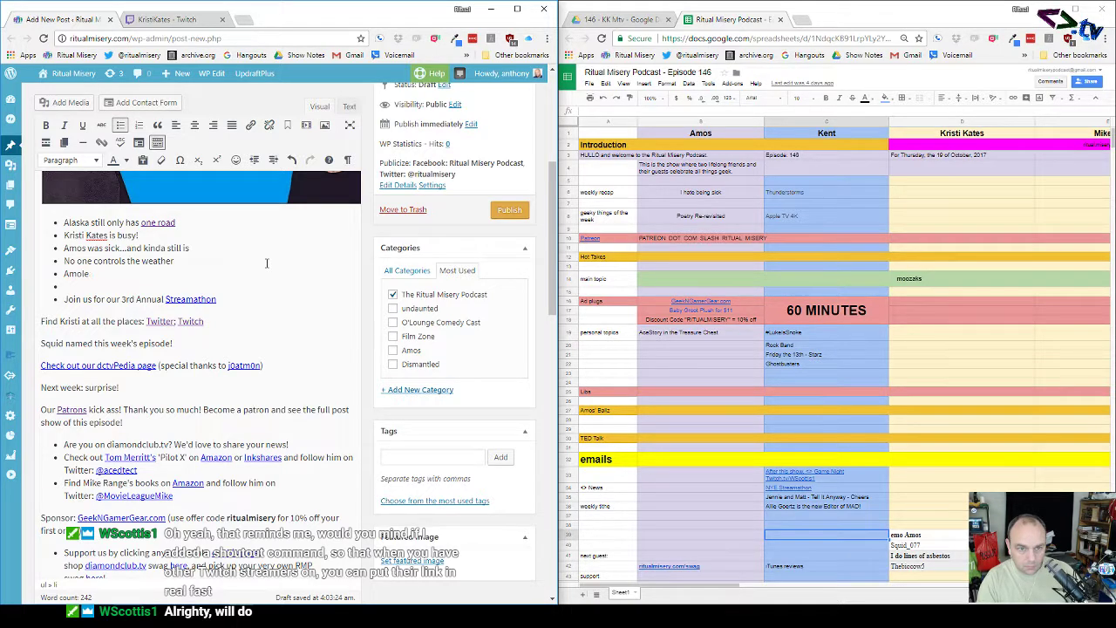
key(BackSpace)
key(BackSpace)
text(s lear)
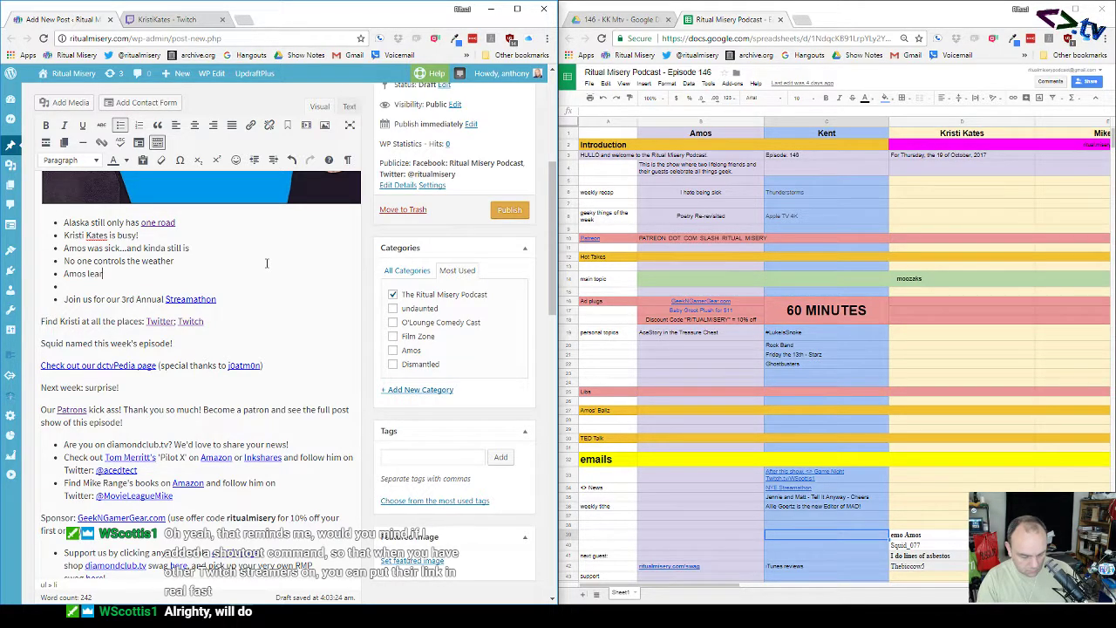
text(ned a less)
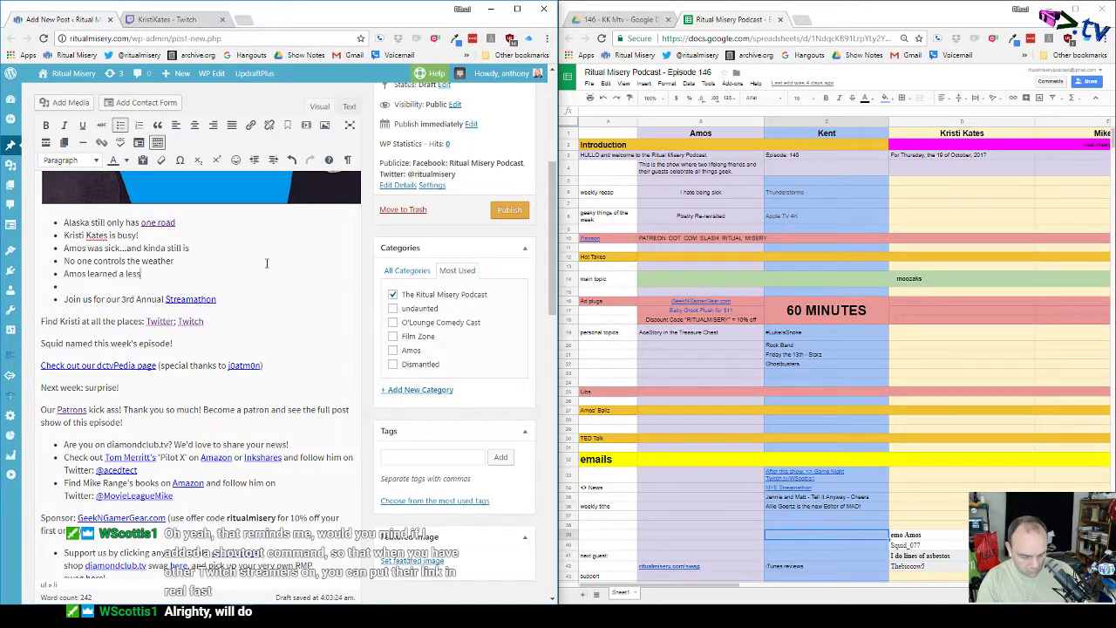
text(on about p)
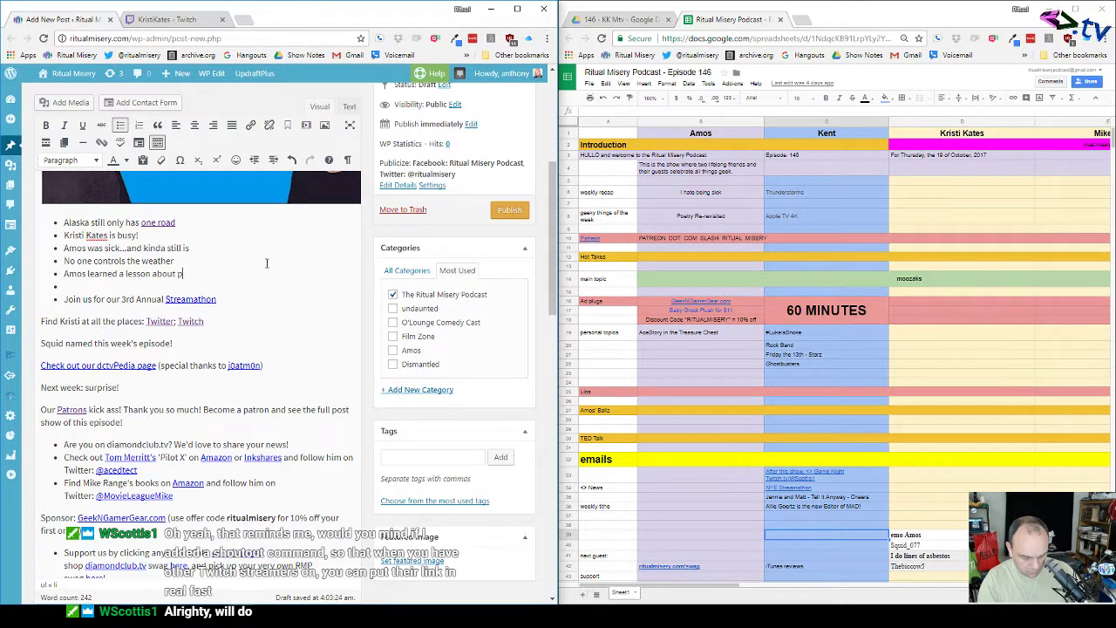
text(hotograp)
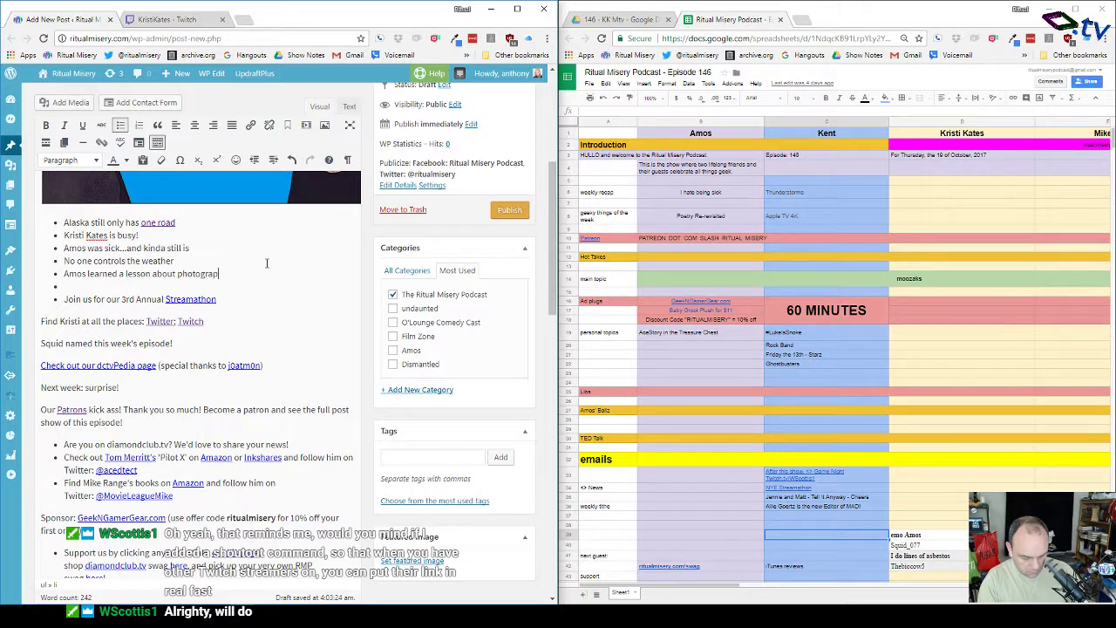
text(hing the au)
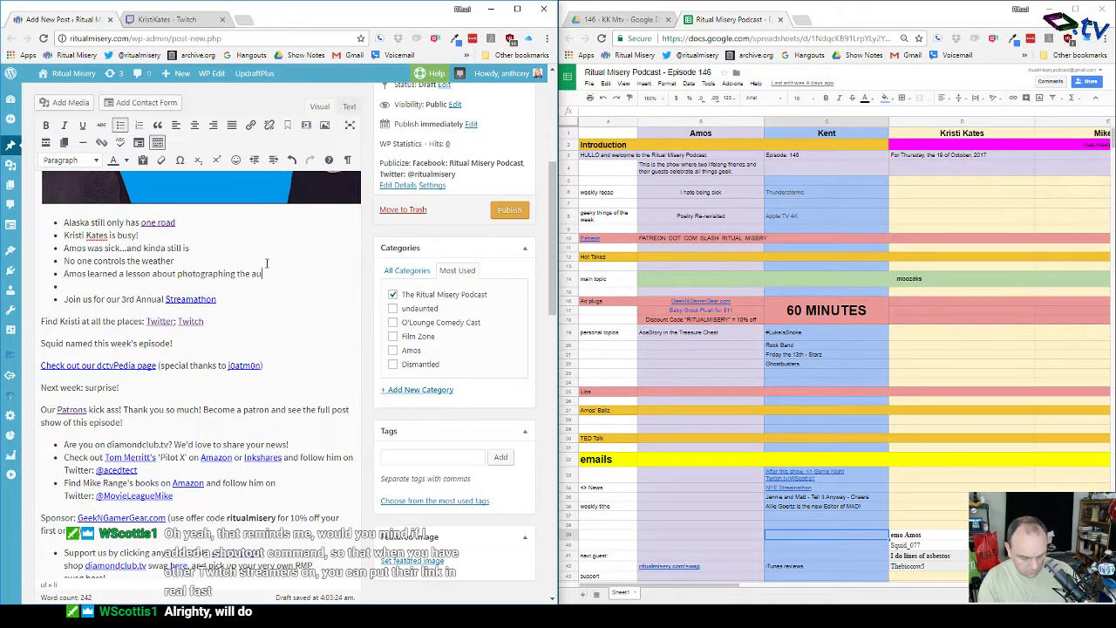
text(rora)
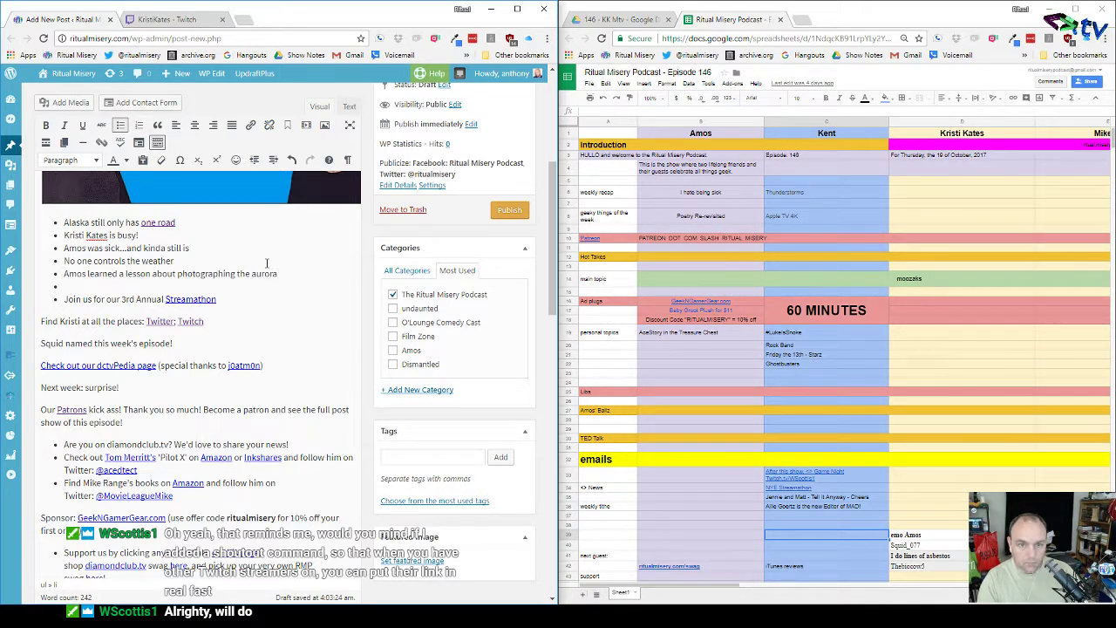
Step: Add the bullet 'Kent's AppleTV finally arrived' below the aurora item and select 'AppleTV'
key(Return)
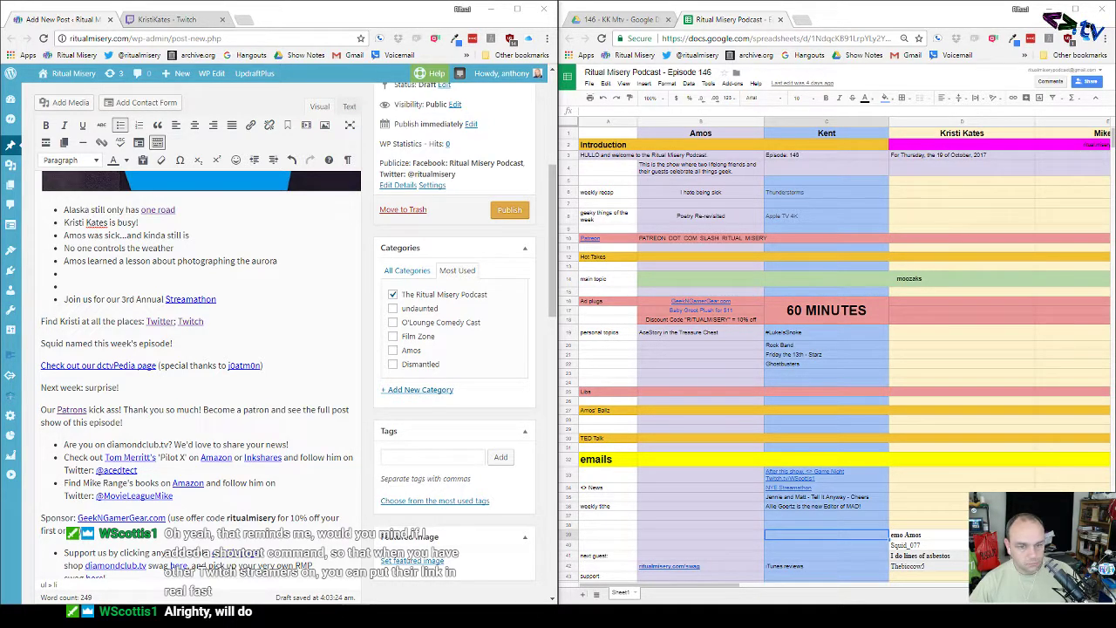
click(80, 272)
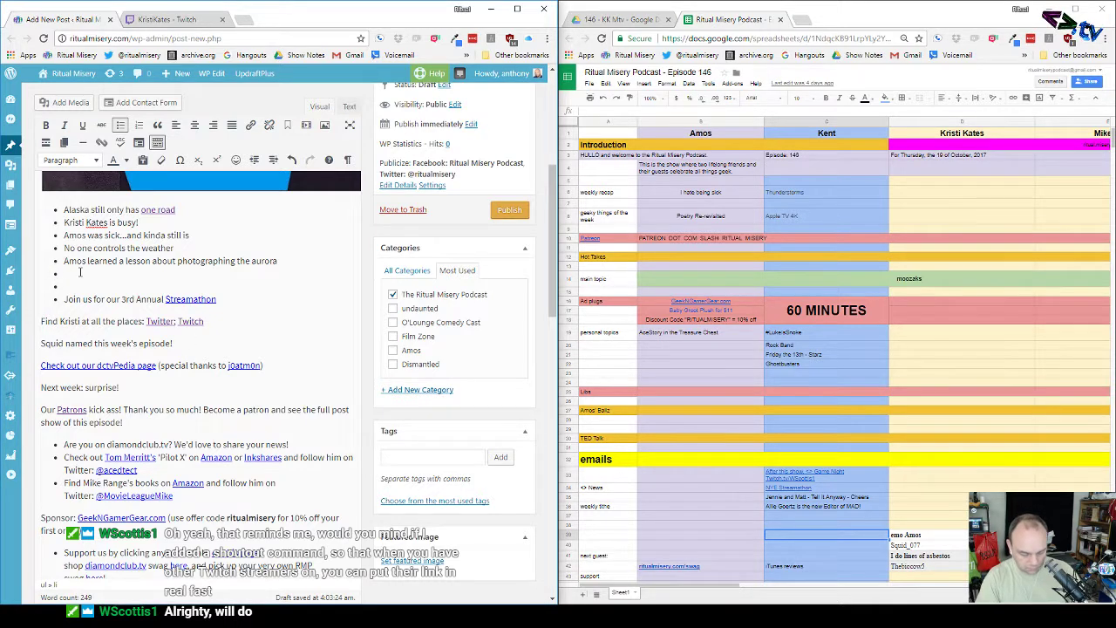
text(Kent's Apple)
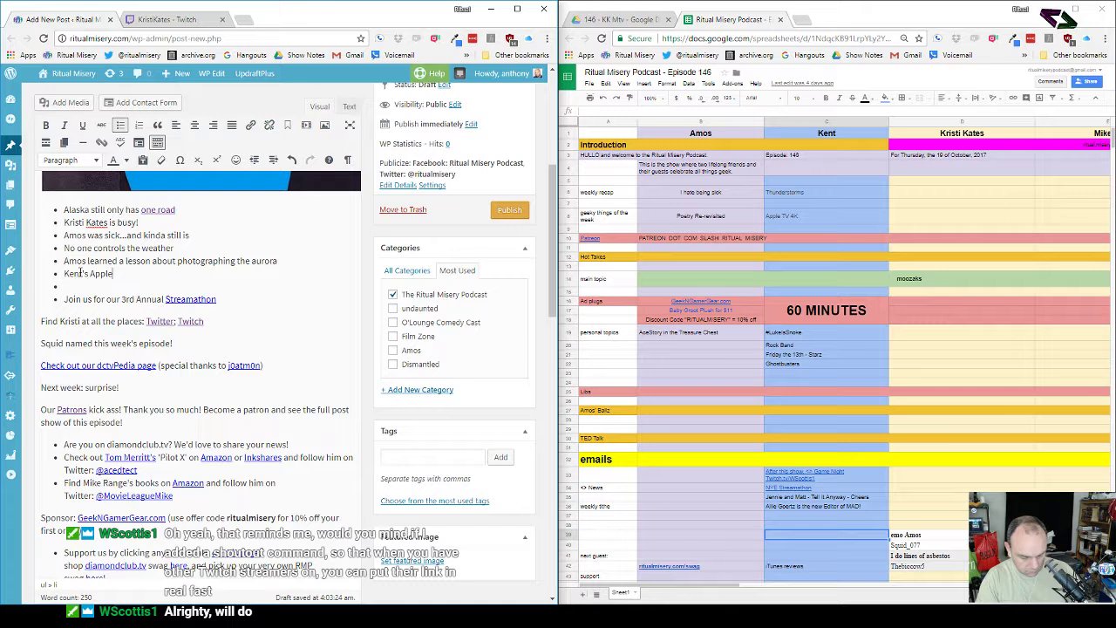
text(TV final)
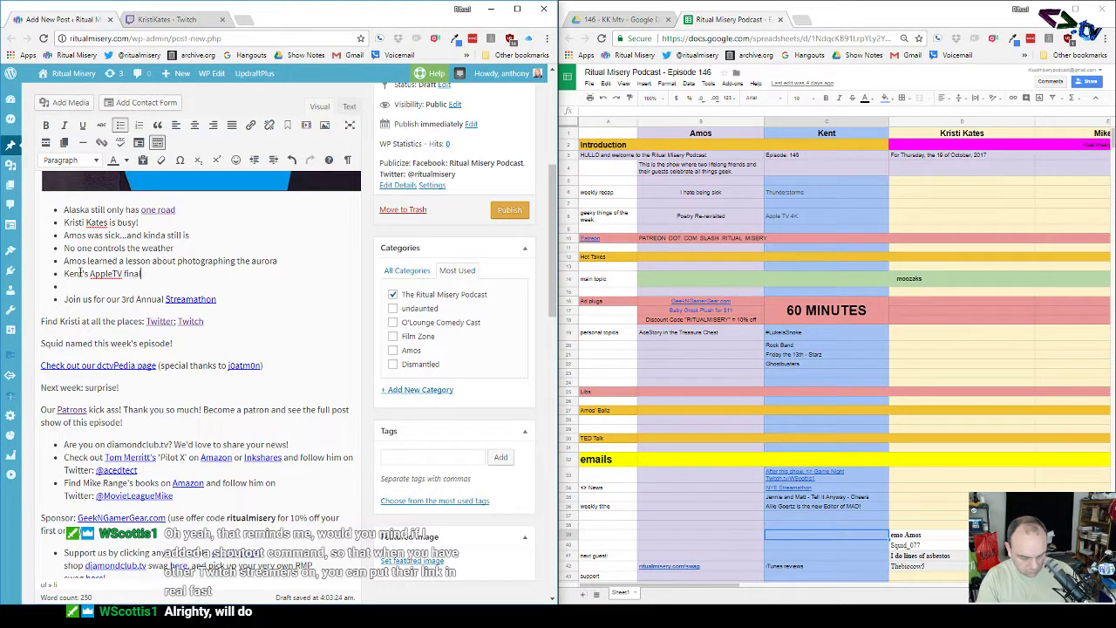
text(ly arrived)
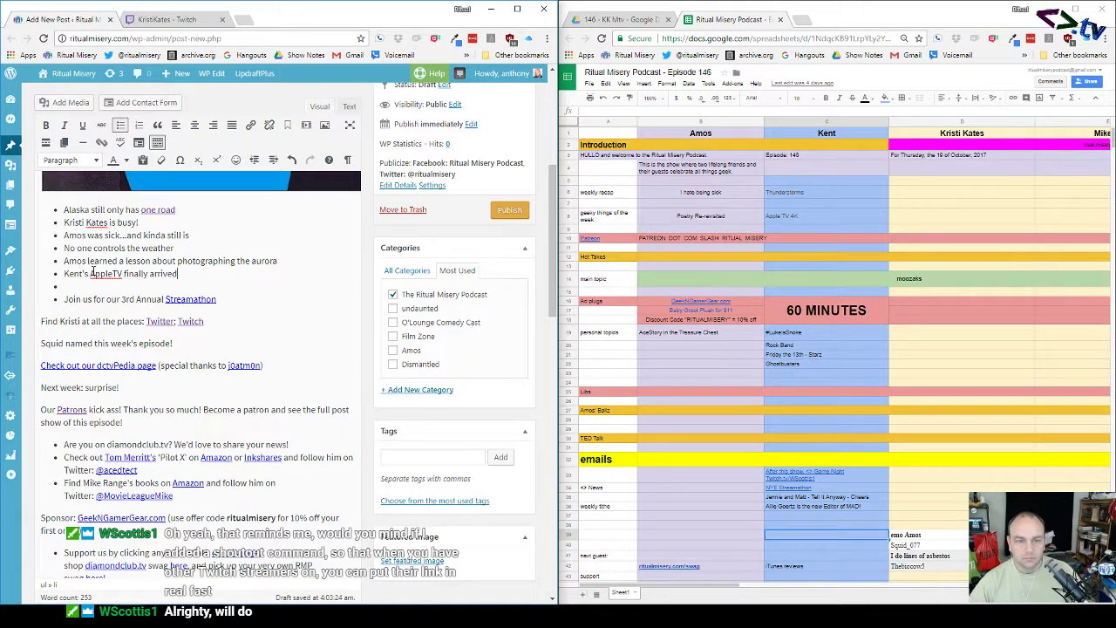
drag(90, 273, 122, 273)
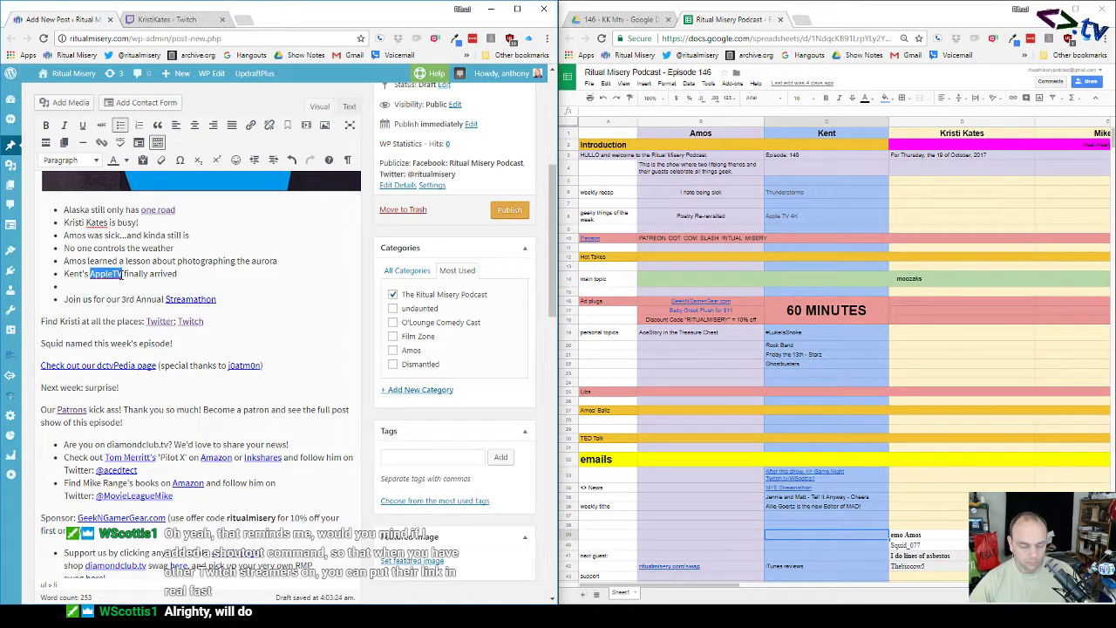
Step: Open Amazon in a new tab, search for 'appleTV', then go back to the WordPress post
click(244, 19)
text(amazon)
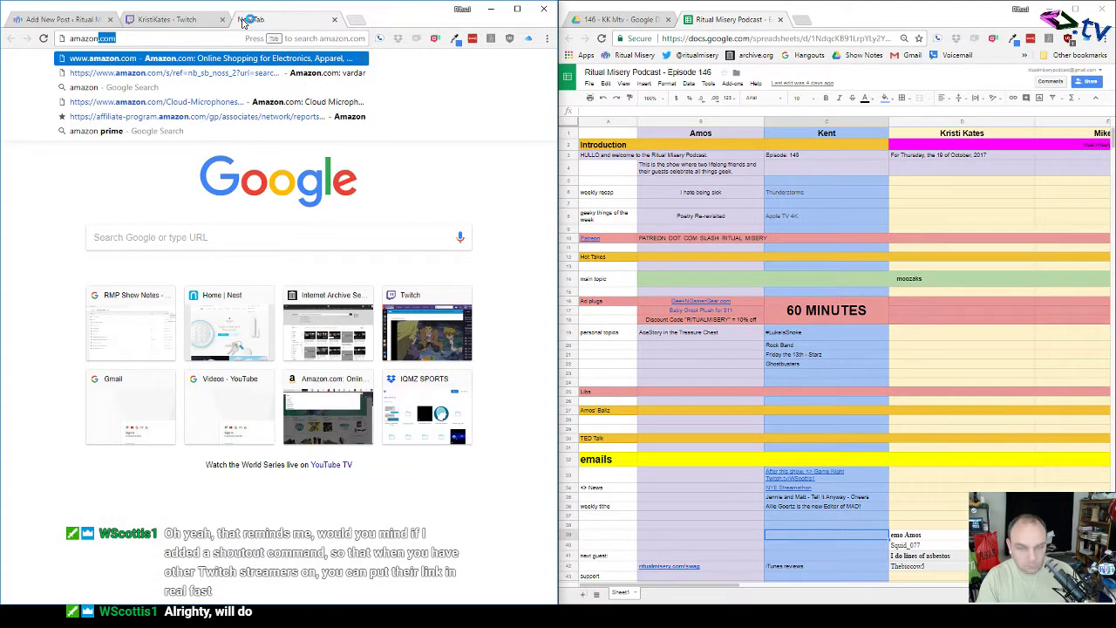
key(Return)
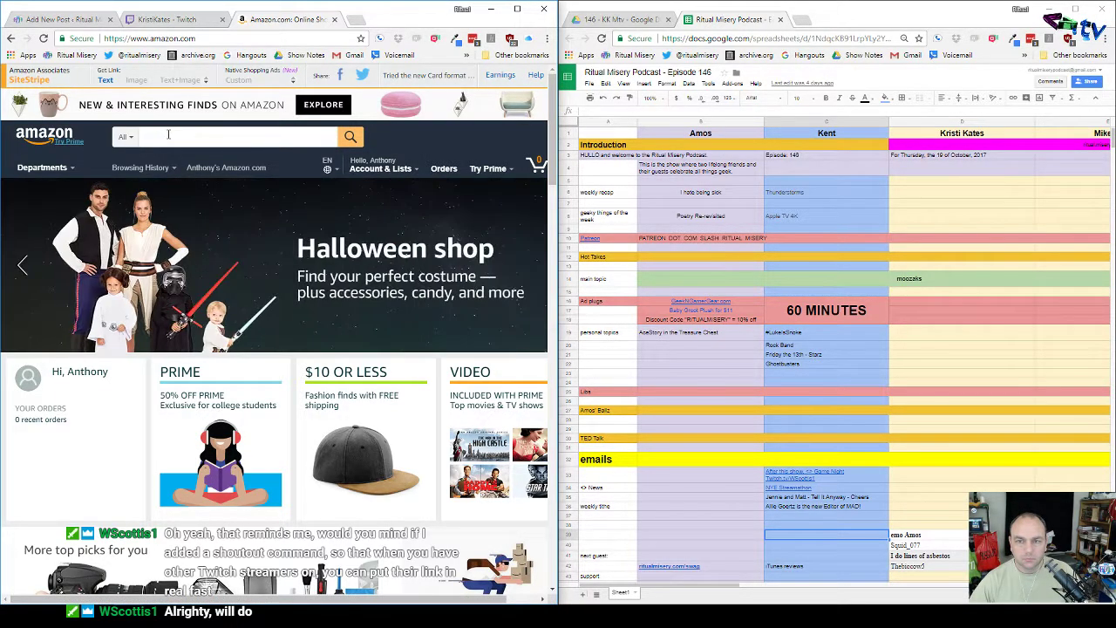
click(384, 169)
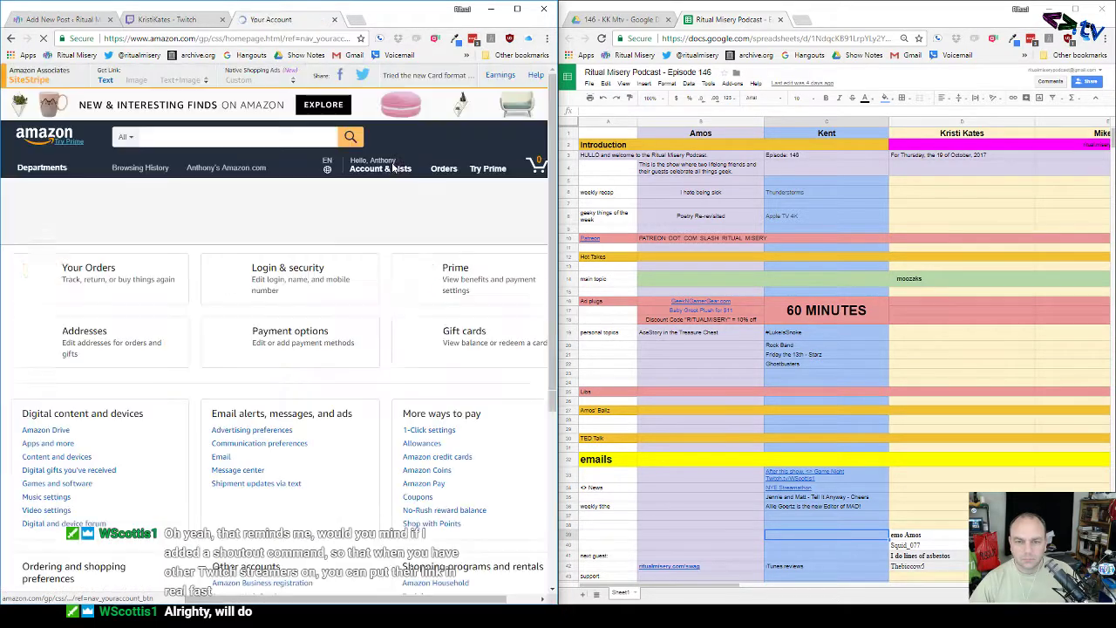
click(392, 168)
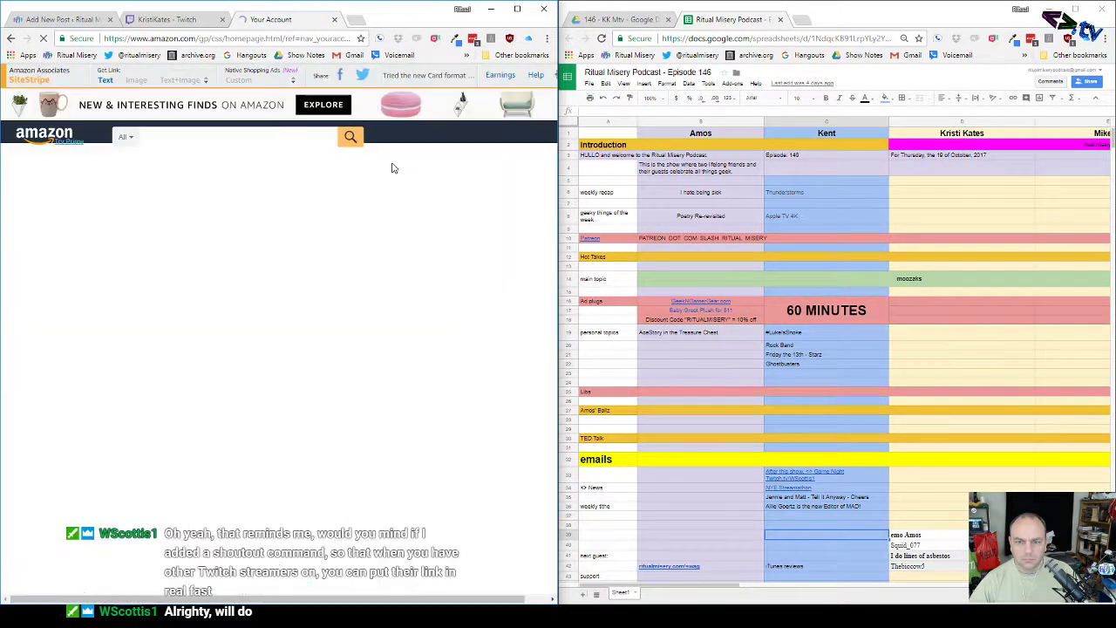
mouse_move(387, 168)
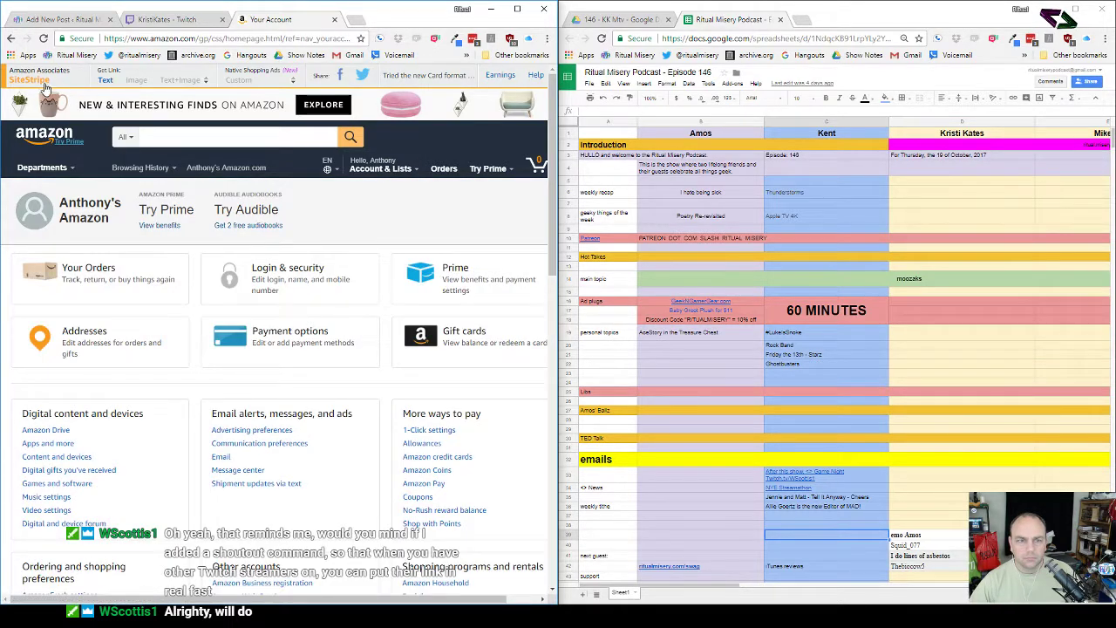
click(180, 140)
text(ap)
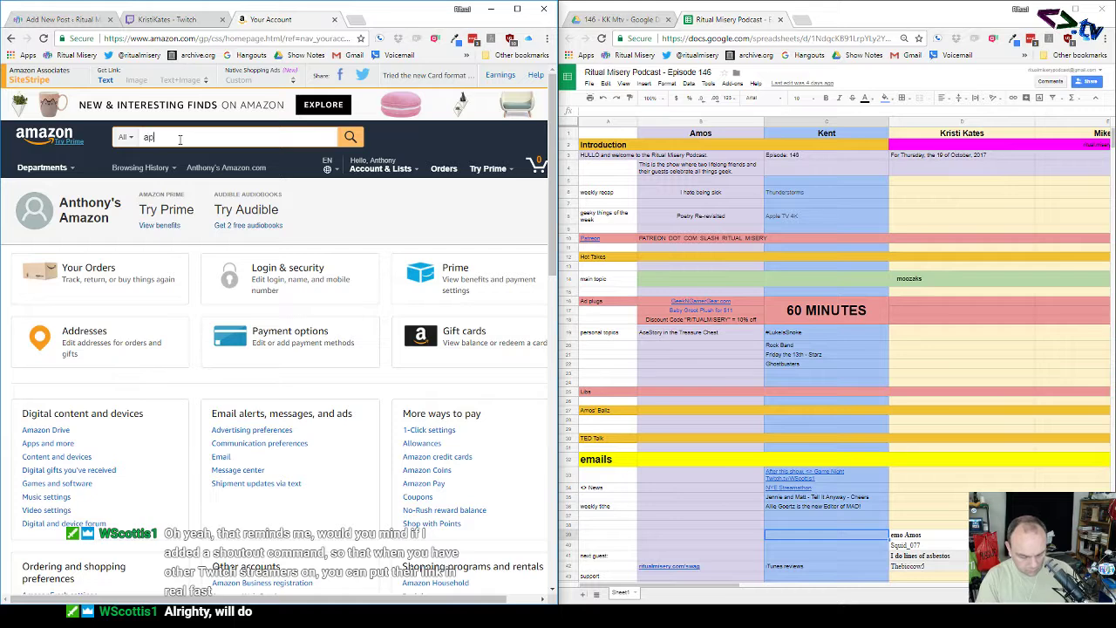
text(pleTV)
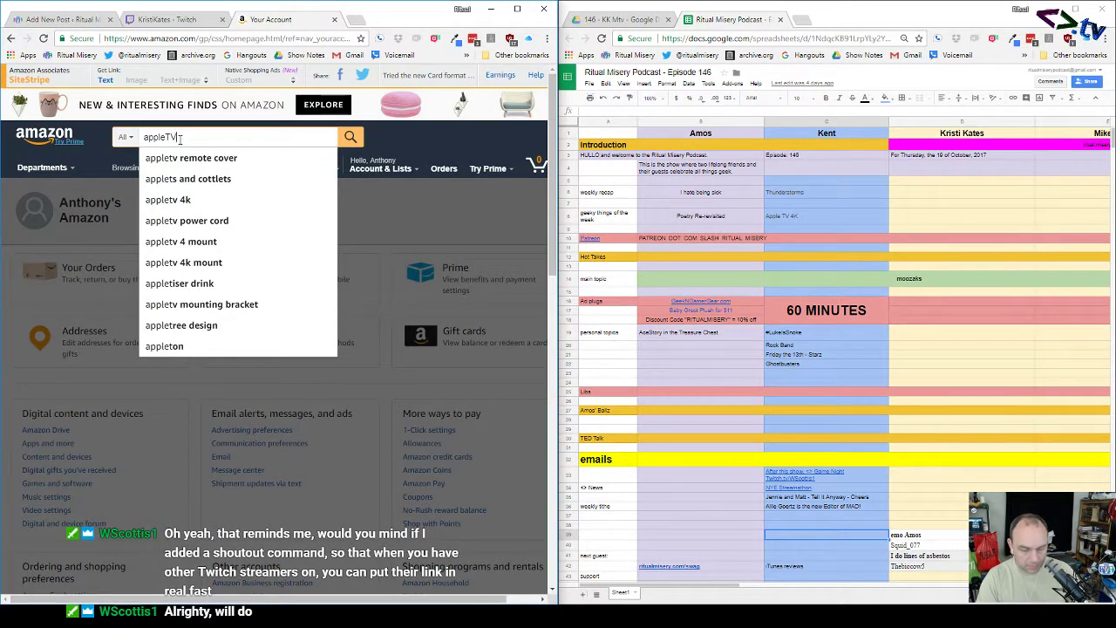
key(Return)
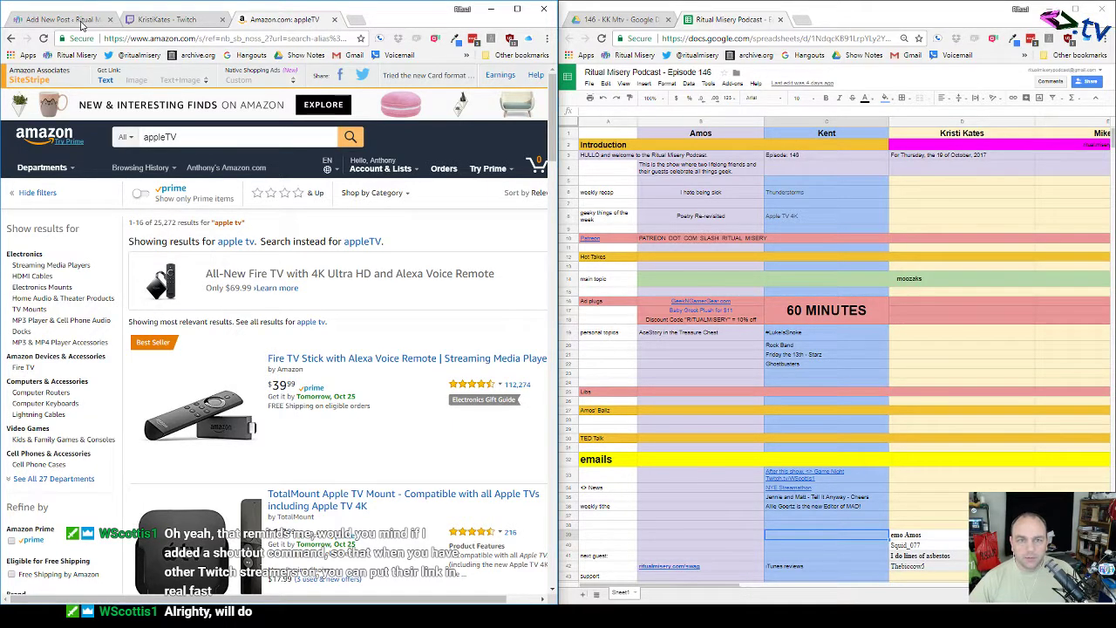
click(81, 20)
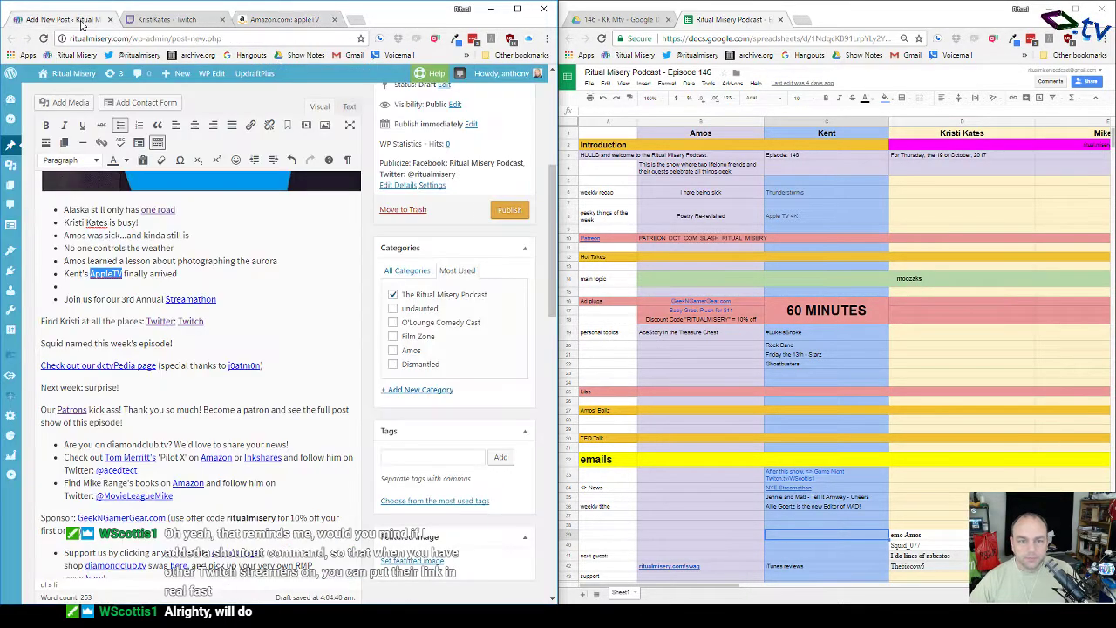
Step: Make Kent's bullet read 'Kent's 4K AppleTV finally arrived', with an empty bullet below it
click(182, 274)
key(Return)
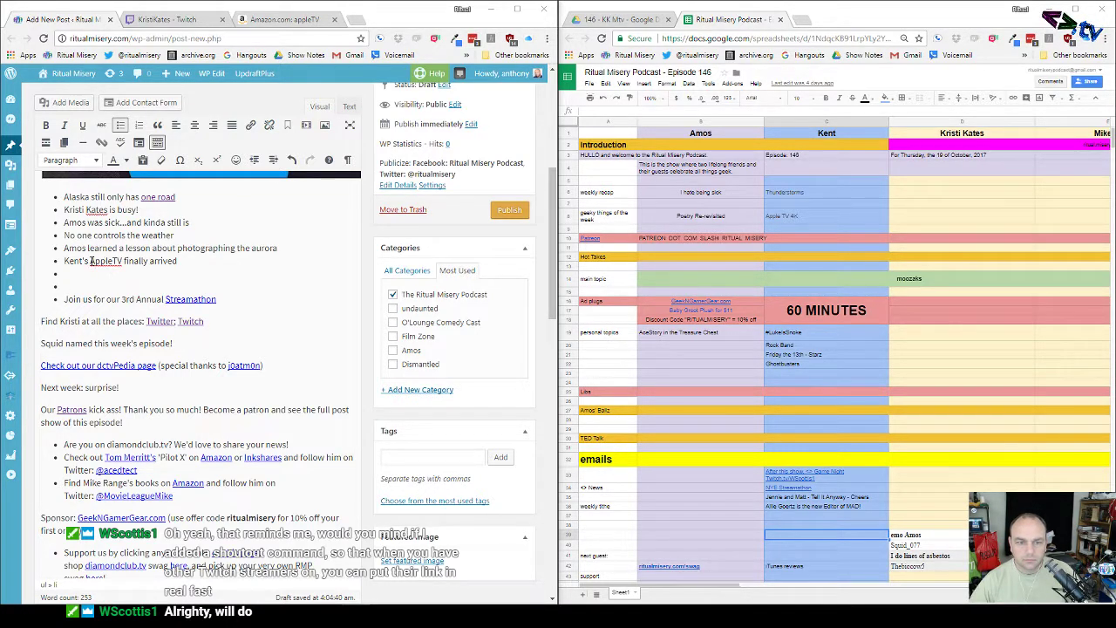
text(4K)
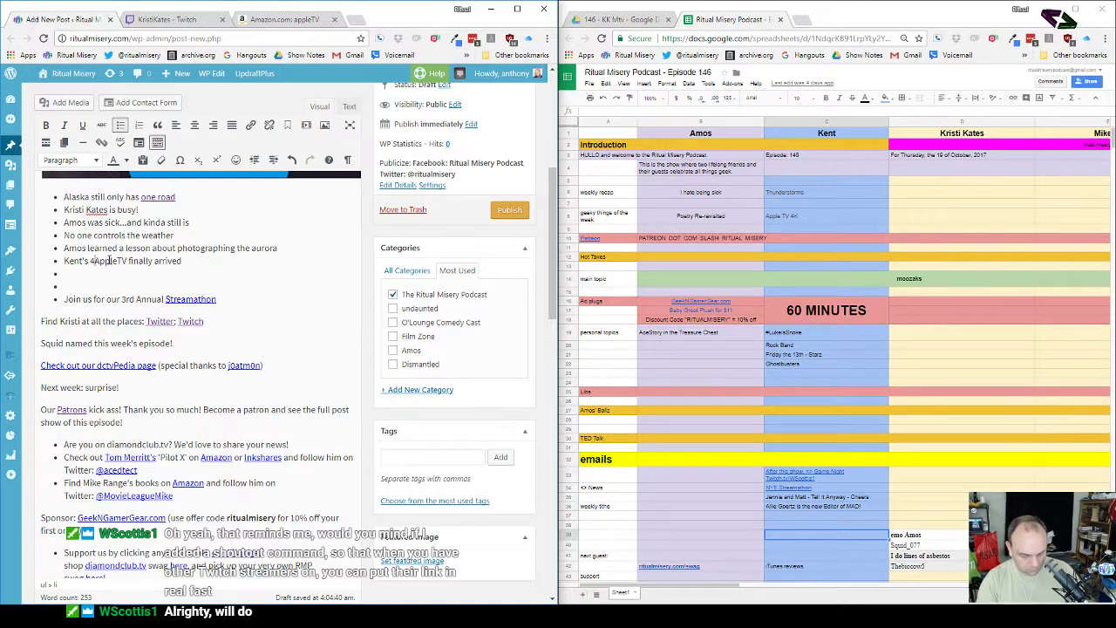
click(109, 275)
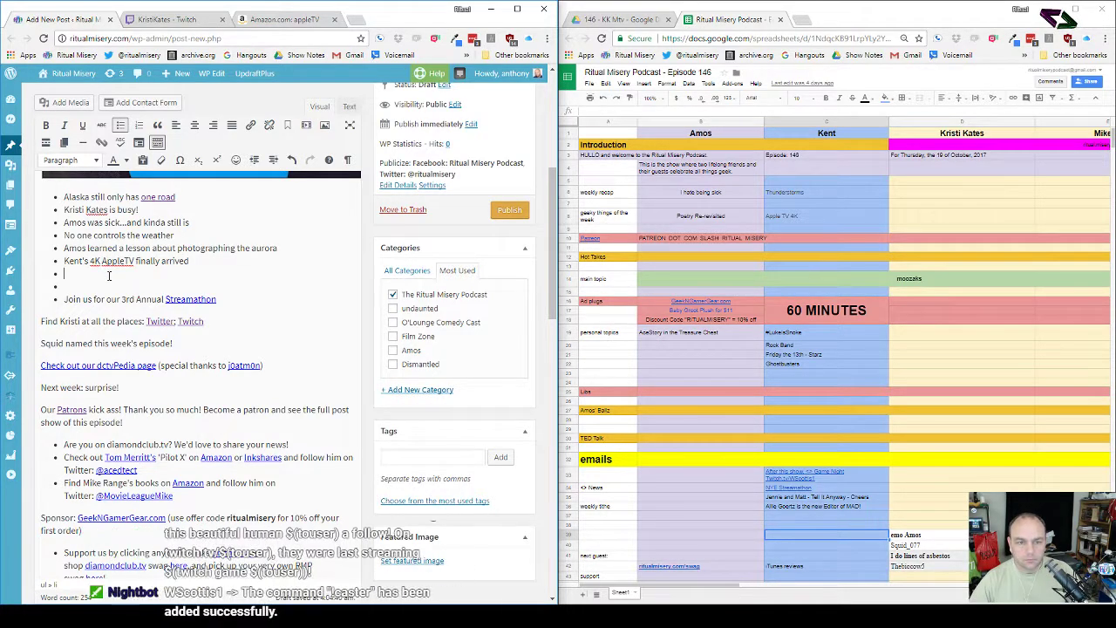
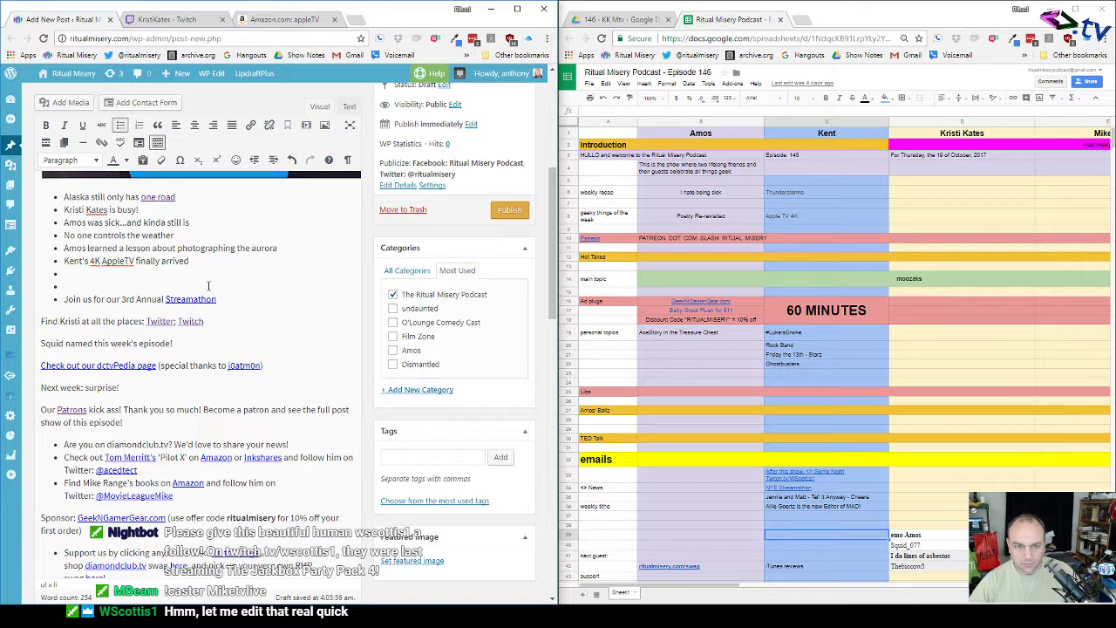
Step: Add the bullet 'TwitchCon is a thing' and remove the stray empty bullets
text(w)
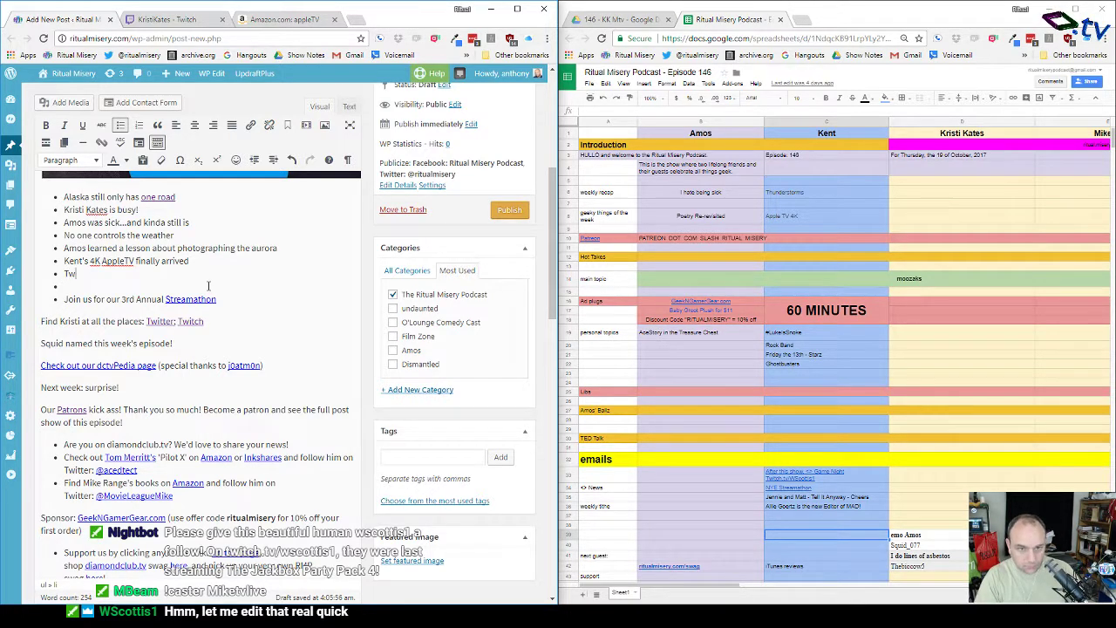
text(itch)
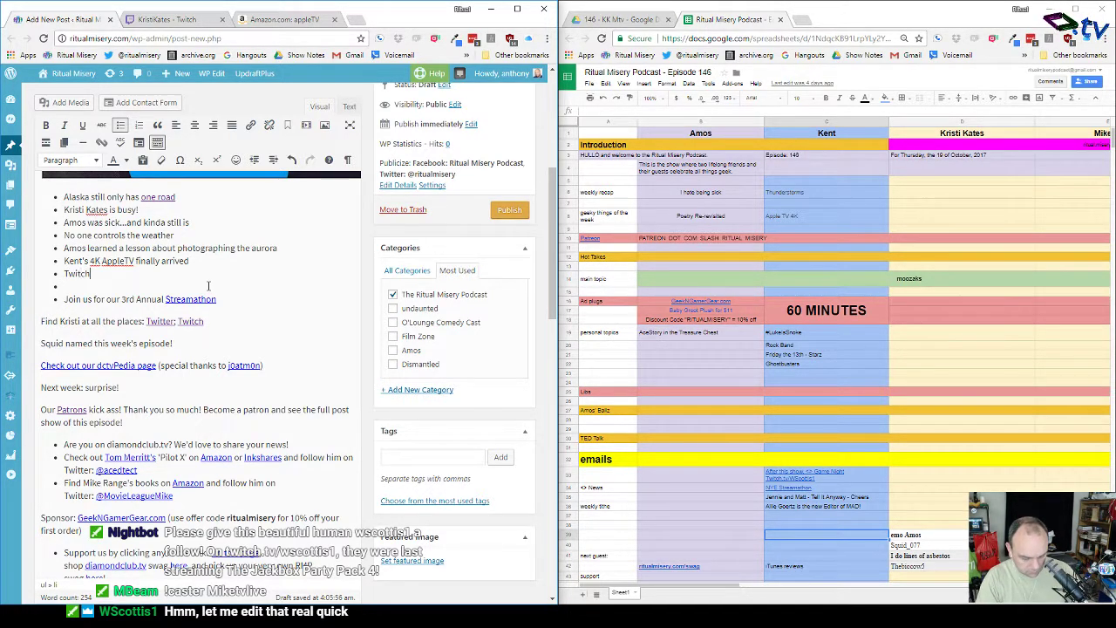
text(Con is a thing)
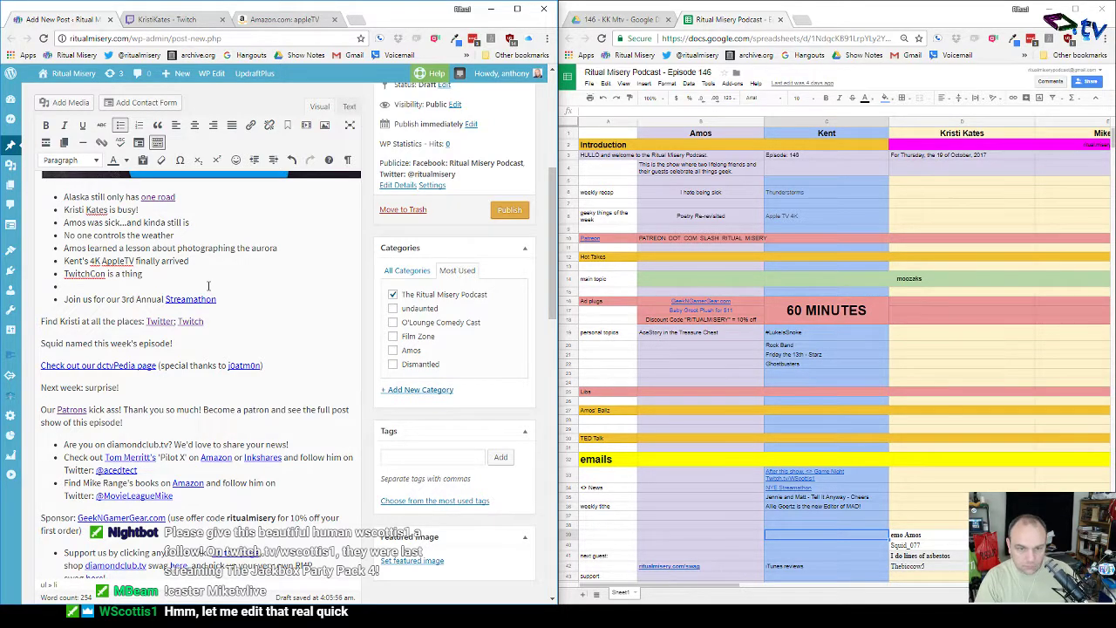
key(Return)
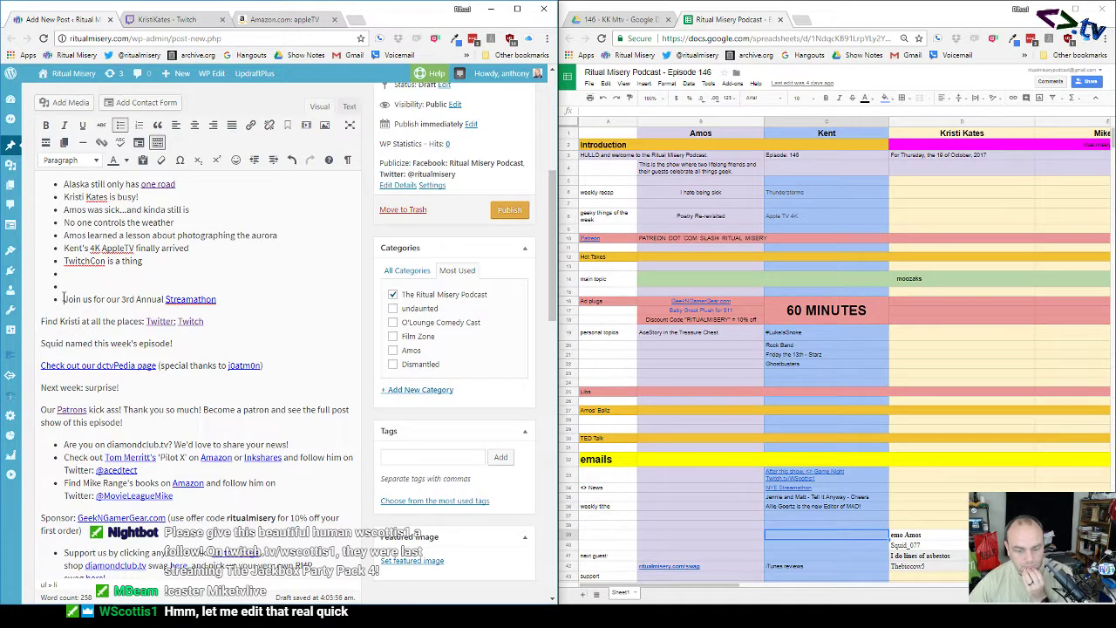
key(BackSpace)
key(BackSpace)
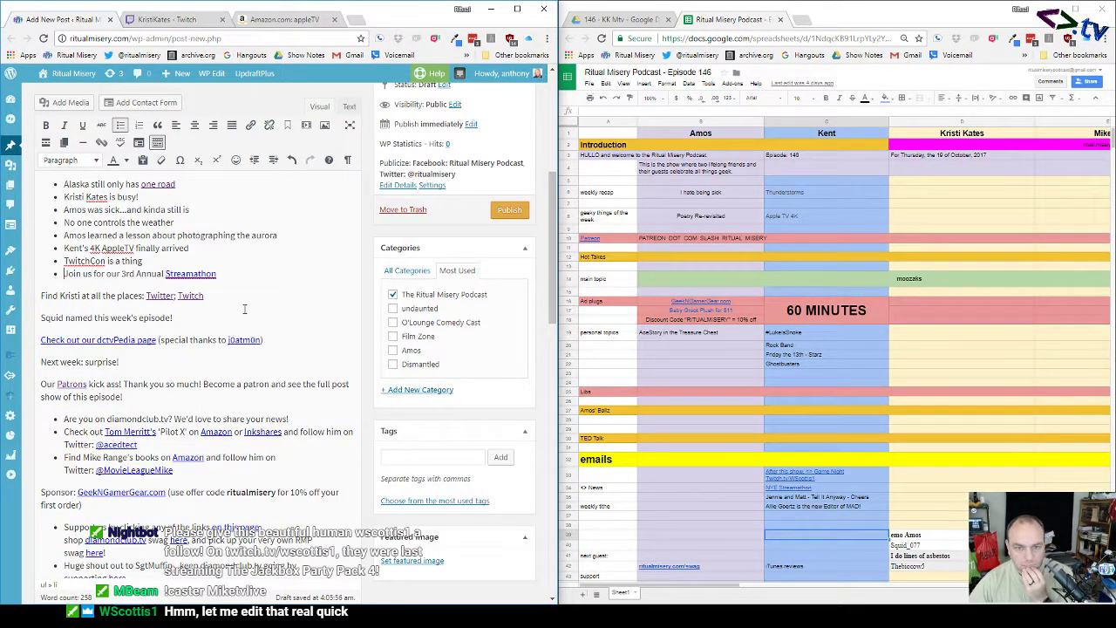
Step: Start a new bullet below the Streamathon line reading 'Amos used to be creative'
click(244, 274)
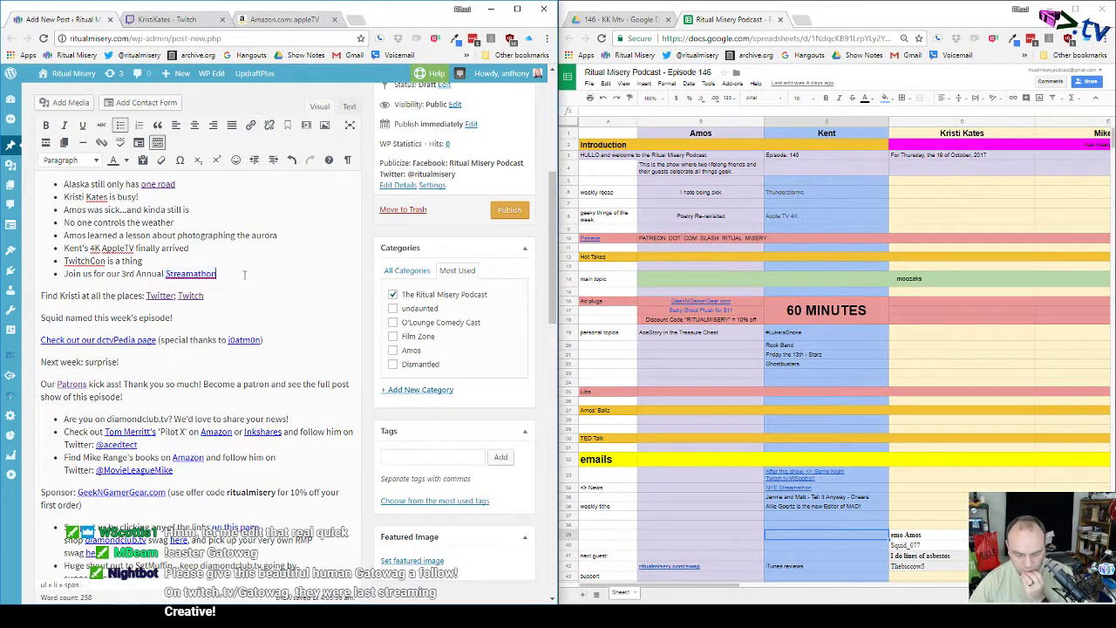
key(Return)
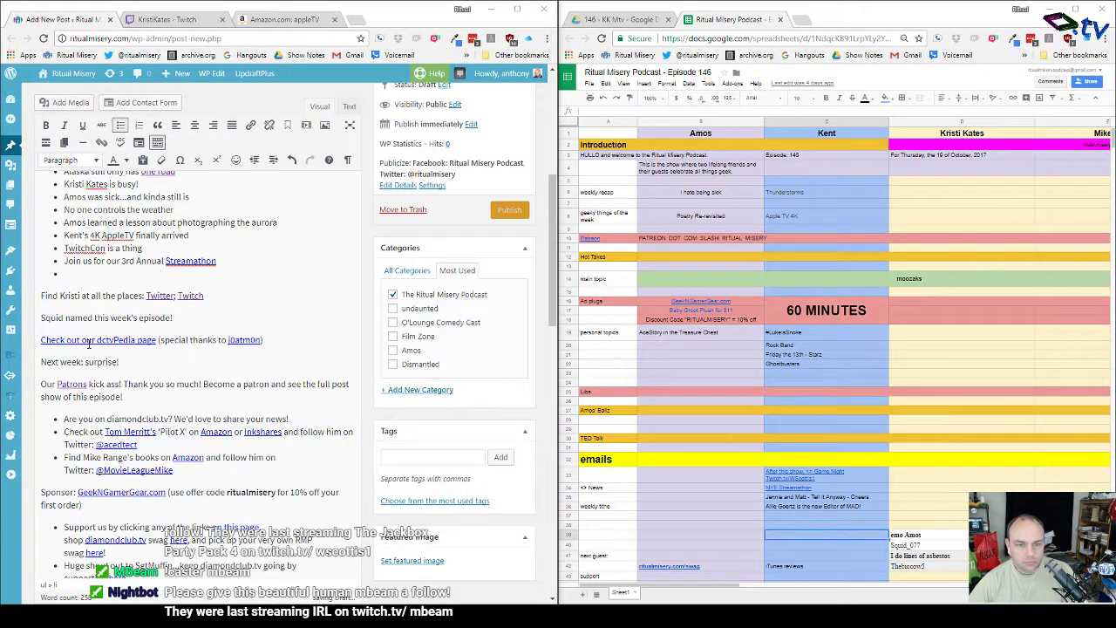
text(Amos)
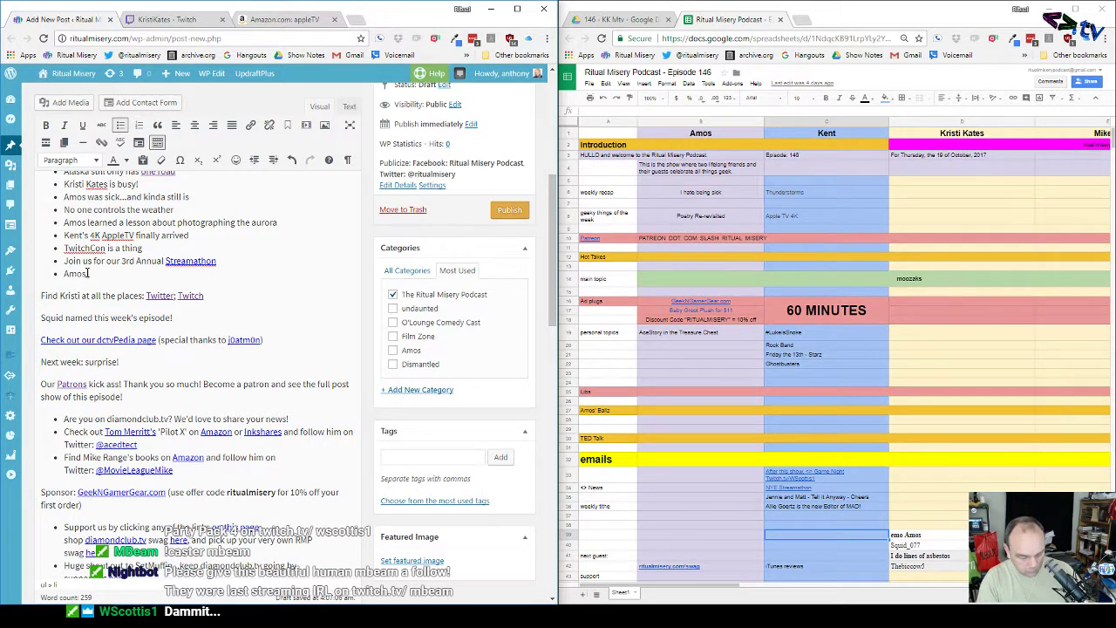
text( used to be )
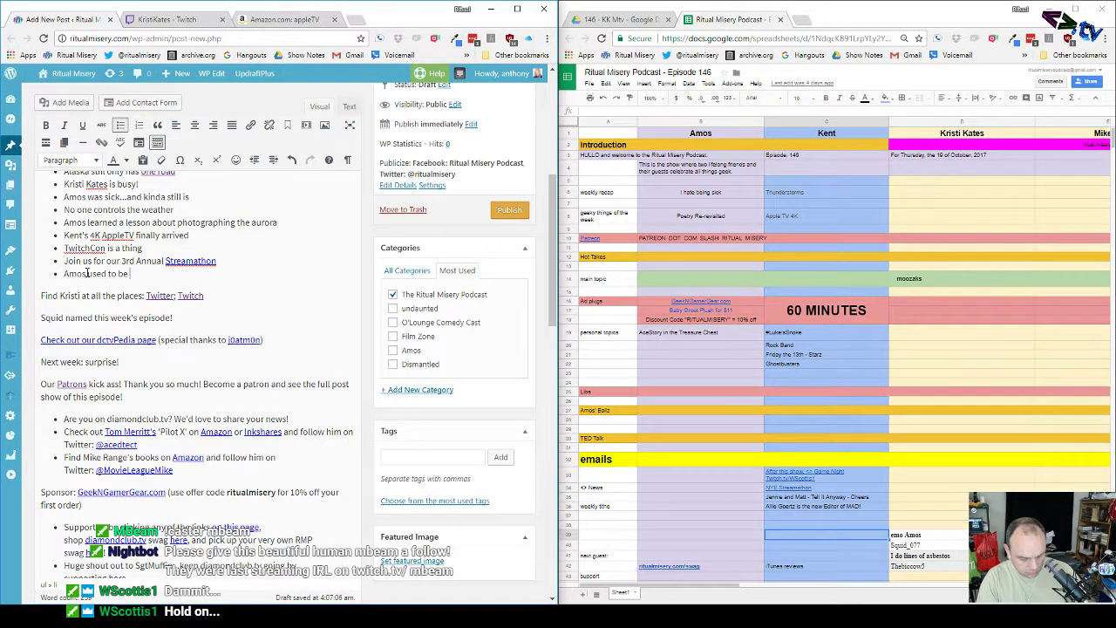
text(creative)
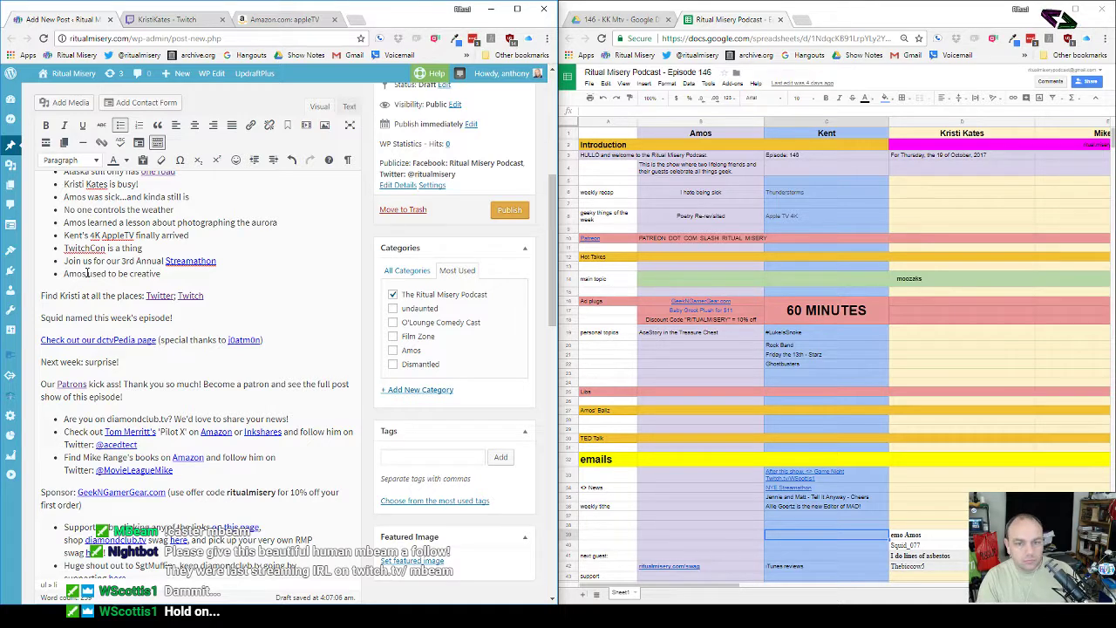
Step: Finish the Amos bullet so it reads 'Amos used to be creative, Kent helped'
key(Return)
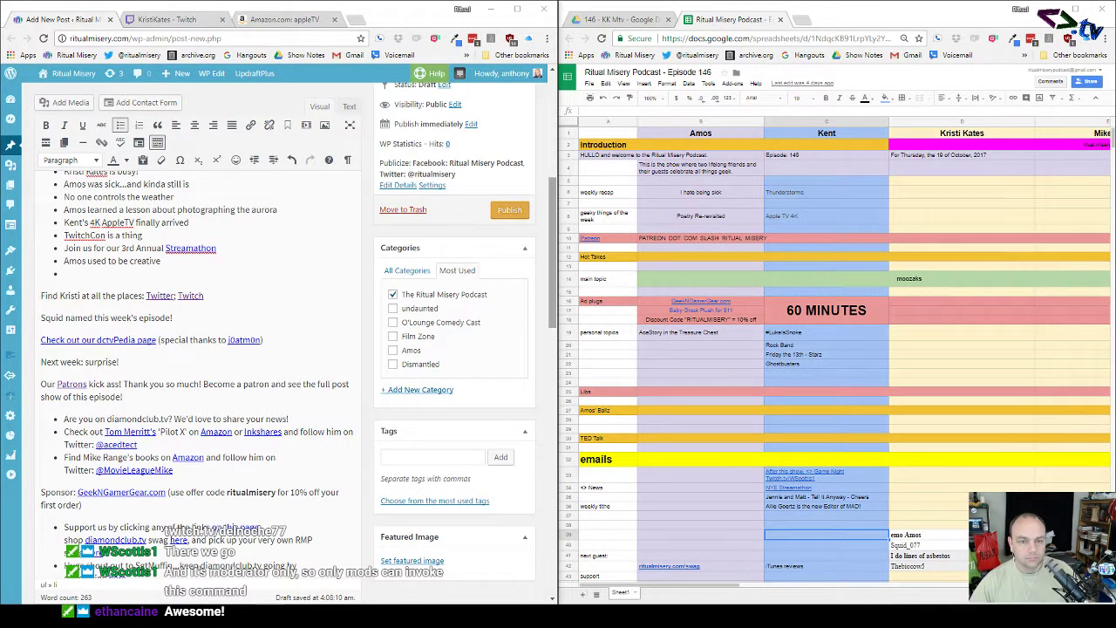
click(177, 260)
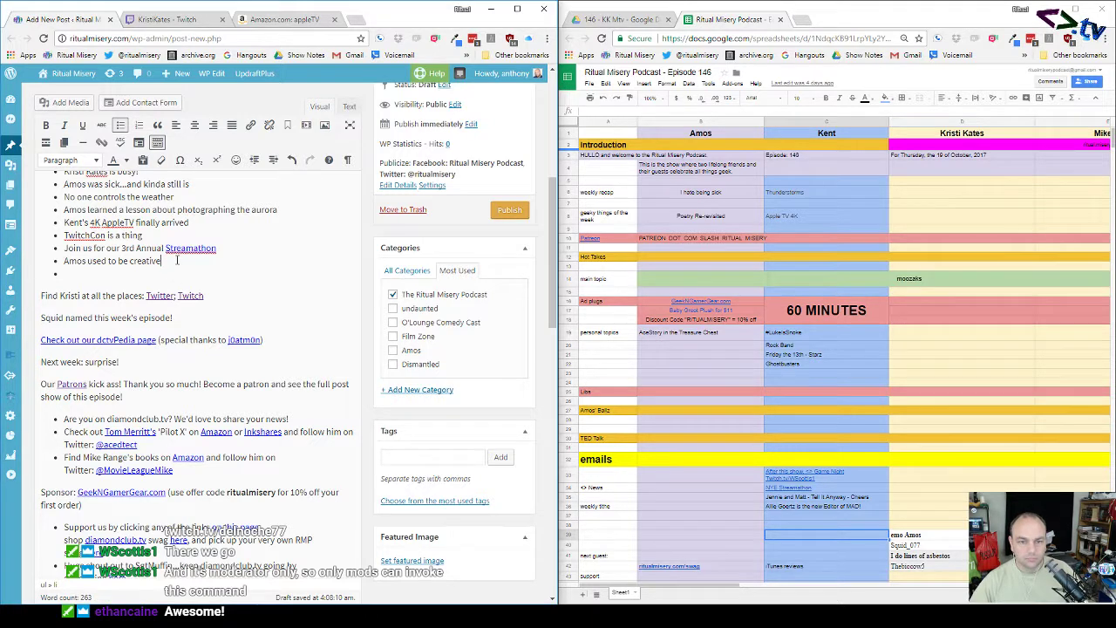
text(Kent Would)
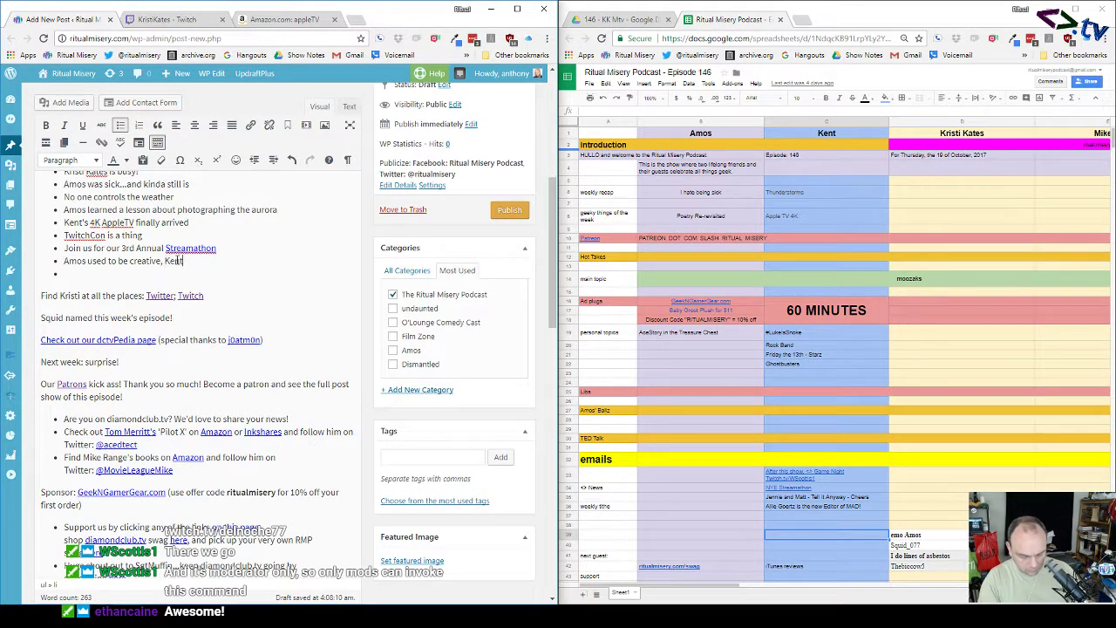
key(BackSpace)
key(BackSpace)
key(BackSpace)
key(BackSpace)
key(BackSpace)
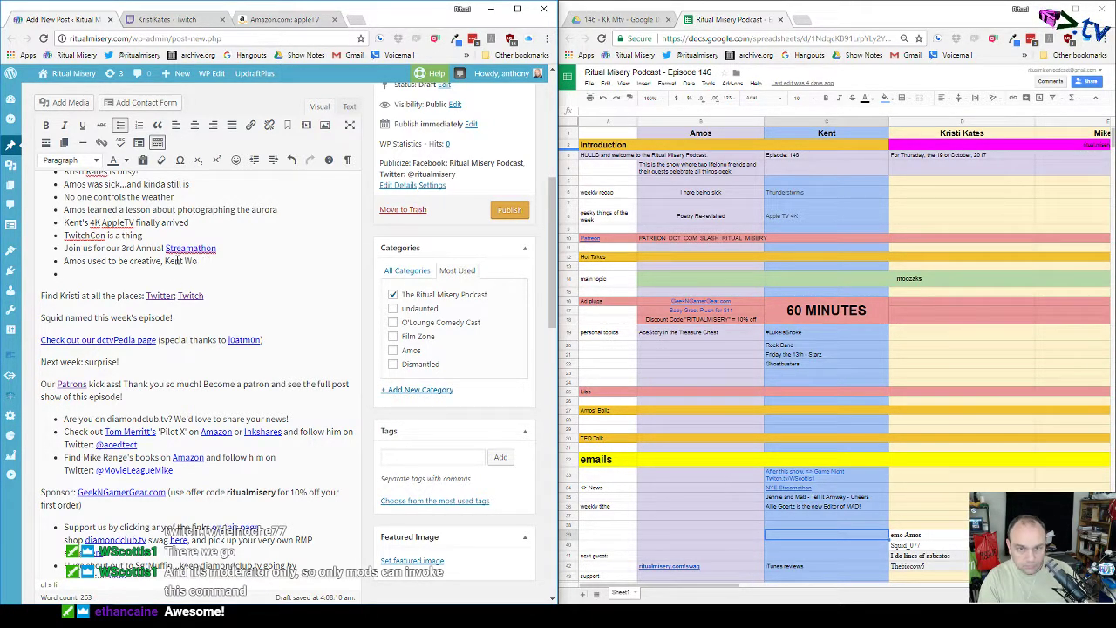
text(hel)
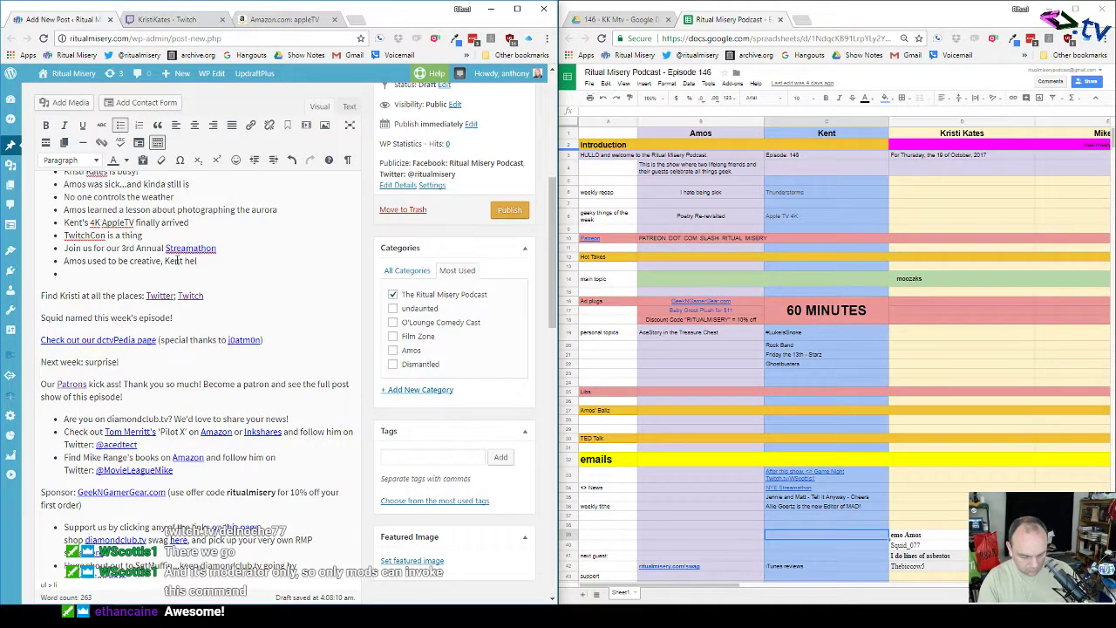
text(ped)
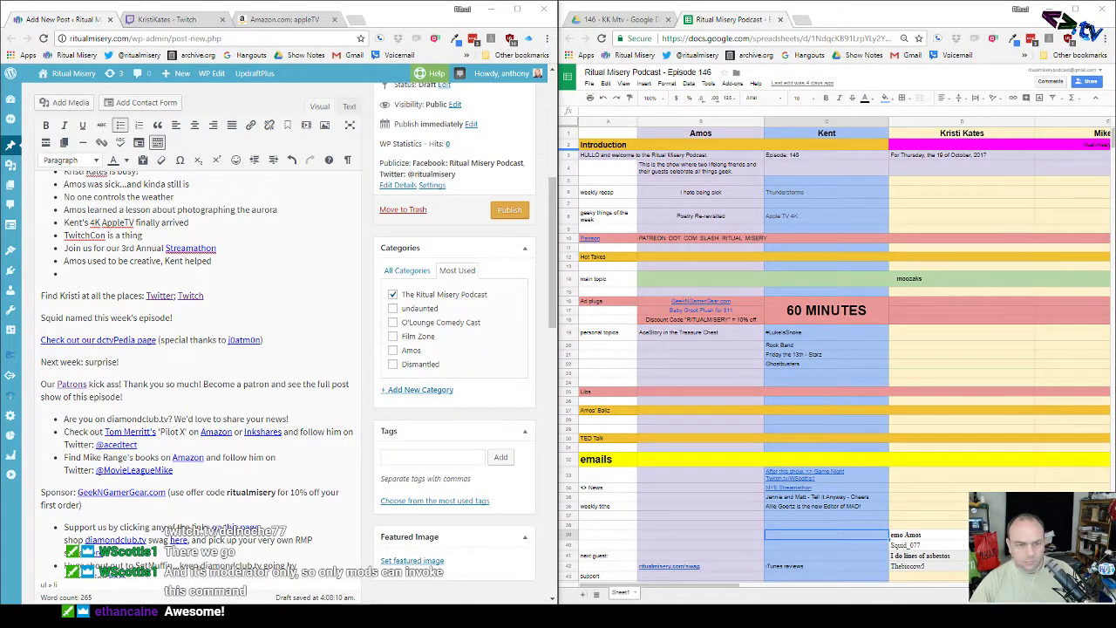
Step: Add bullets '#LukeIsSnoke', 'Rock Band still rocks' and 'Tell It Anyway is back'
click(128, 271)
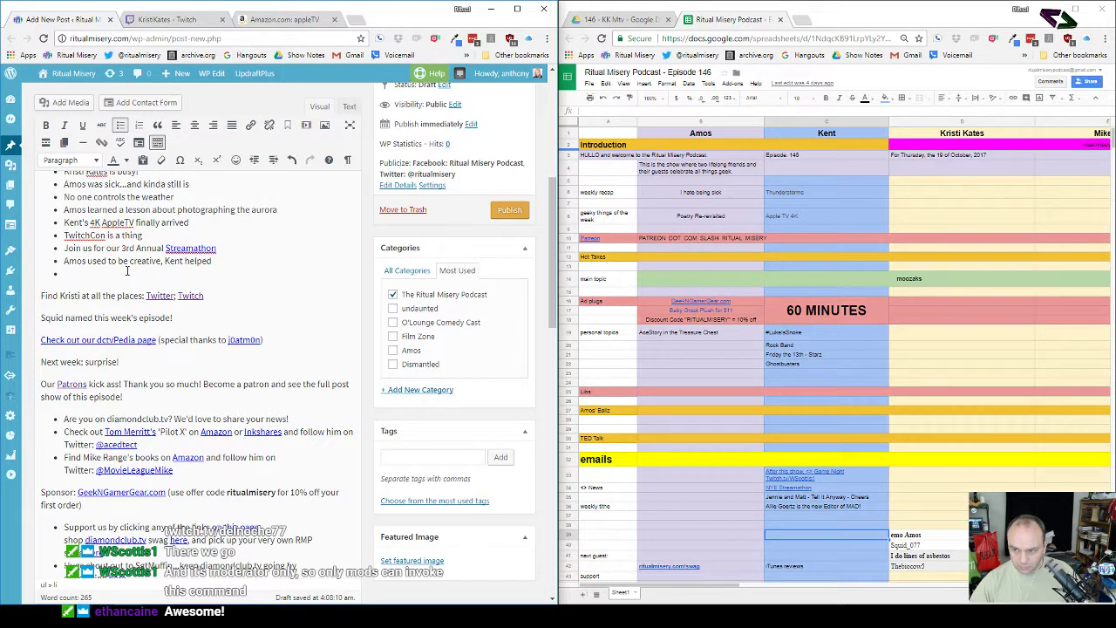
text(L)
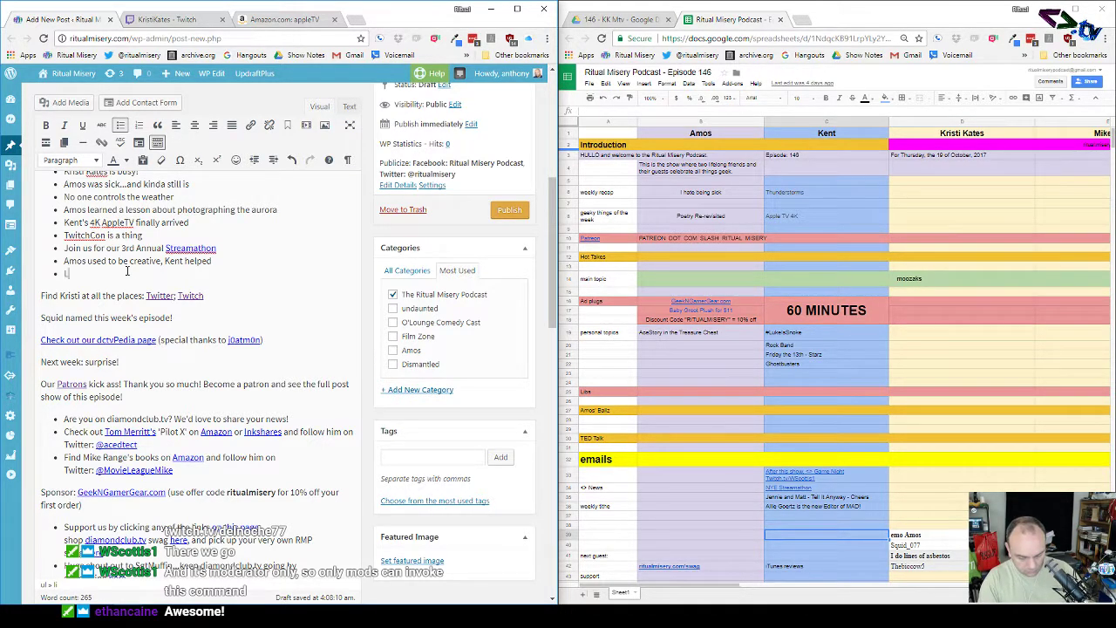
key(BackSpace)
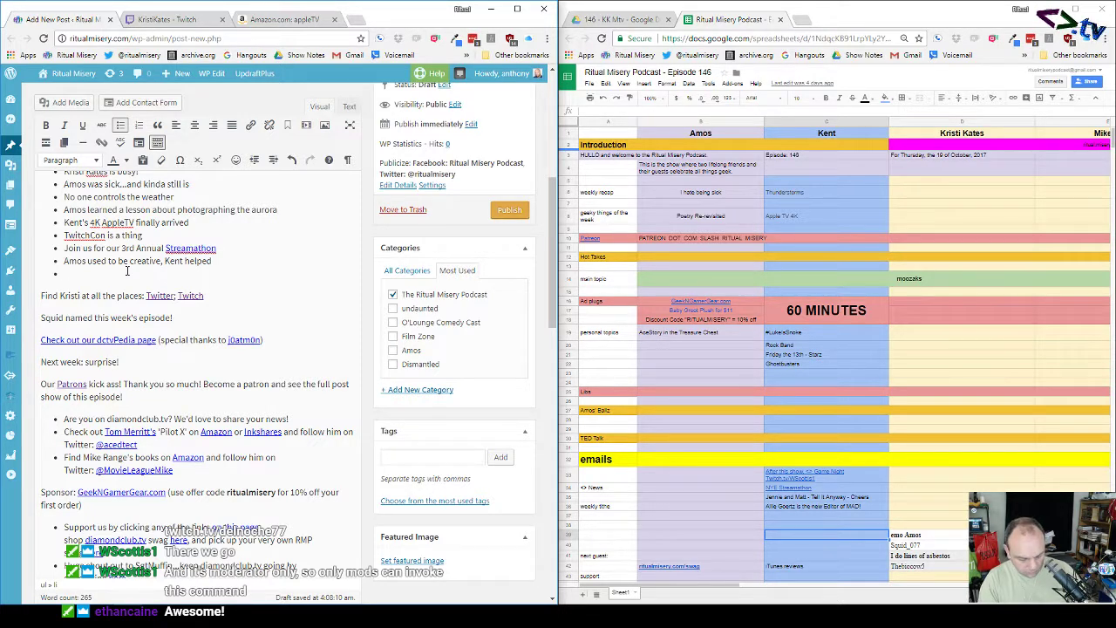
text(#LukeIs)
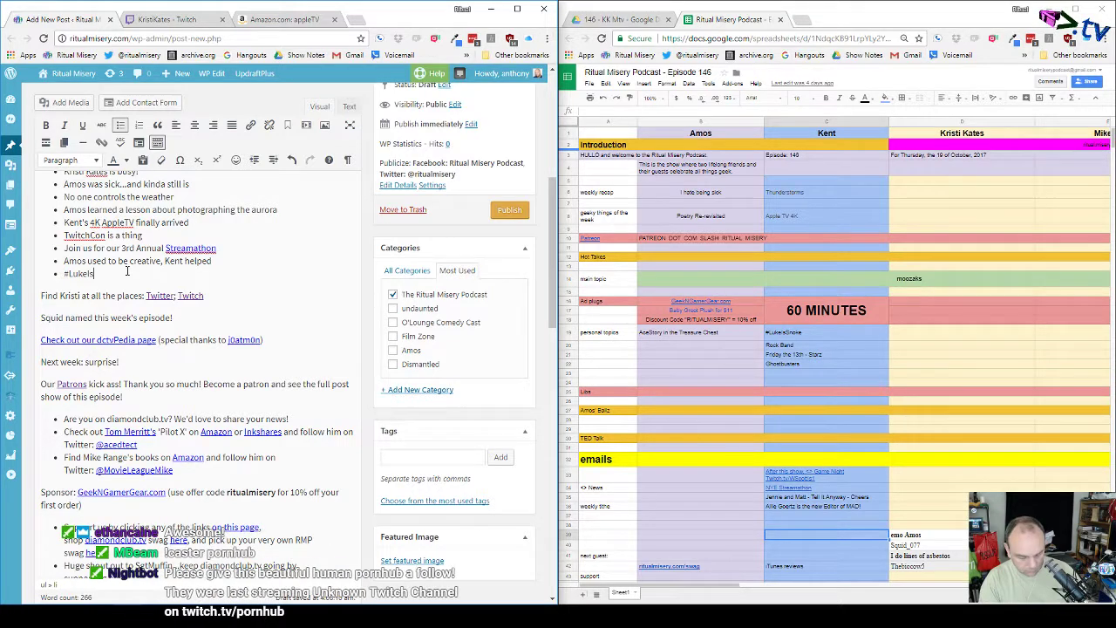
text(Snoke)
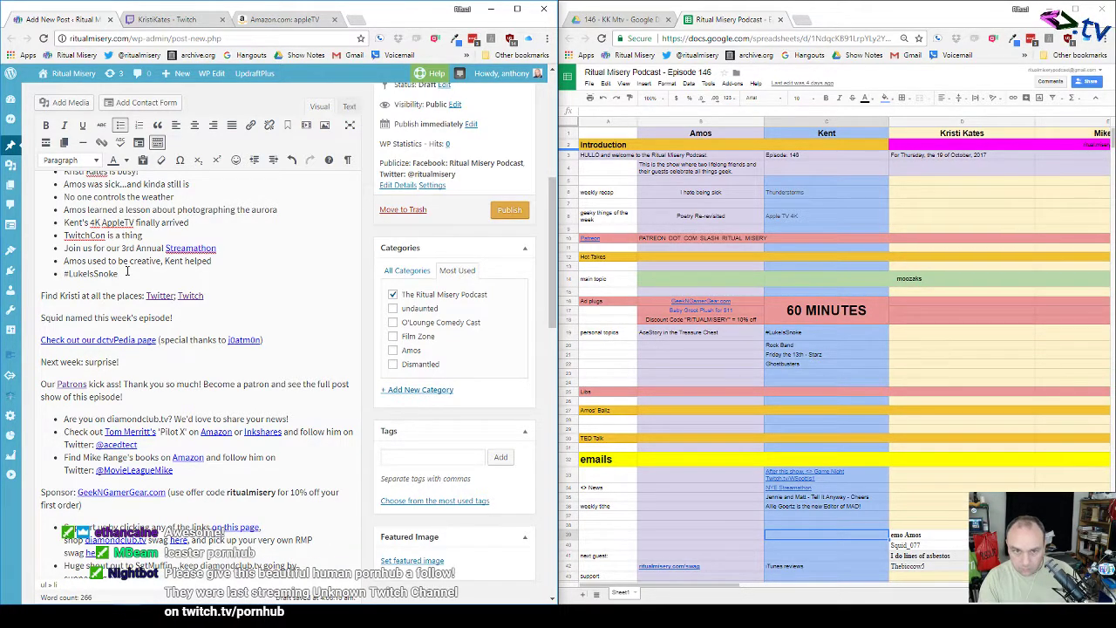
key(Return)
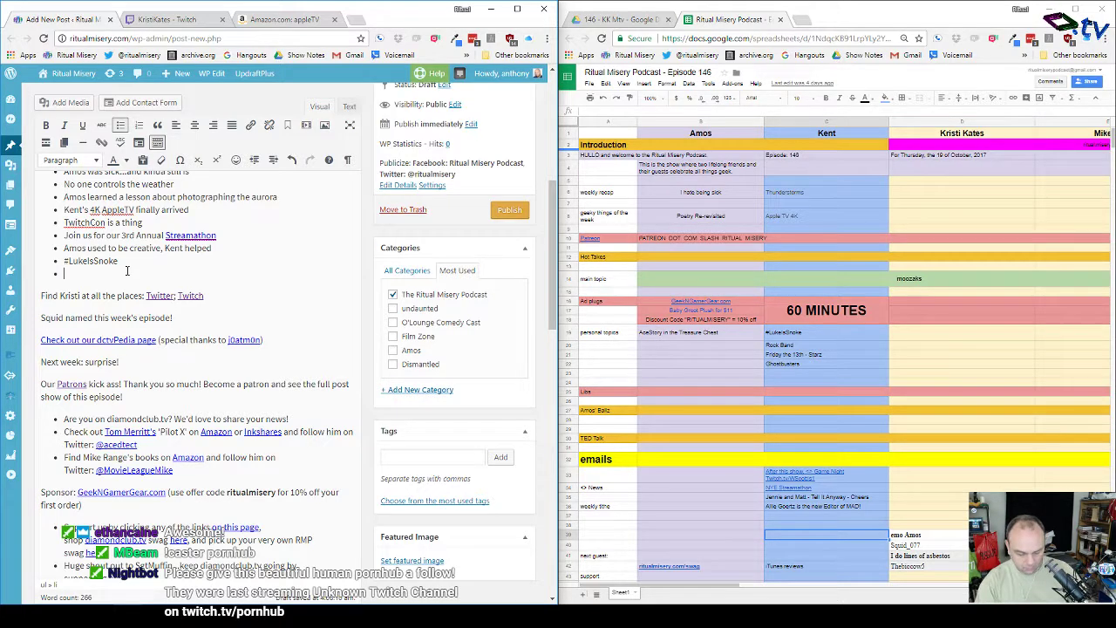
text(Rock)
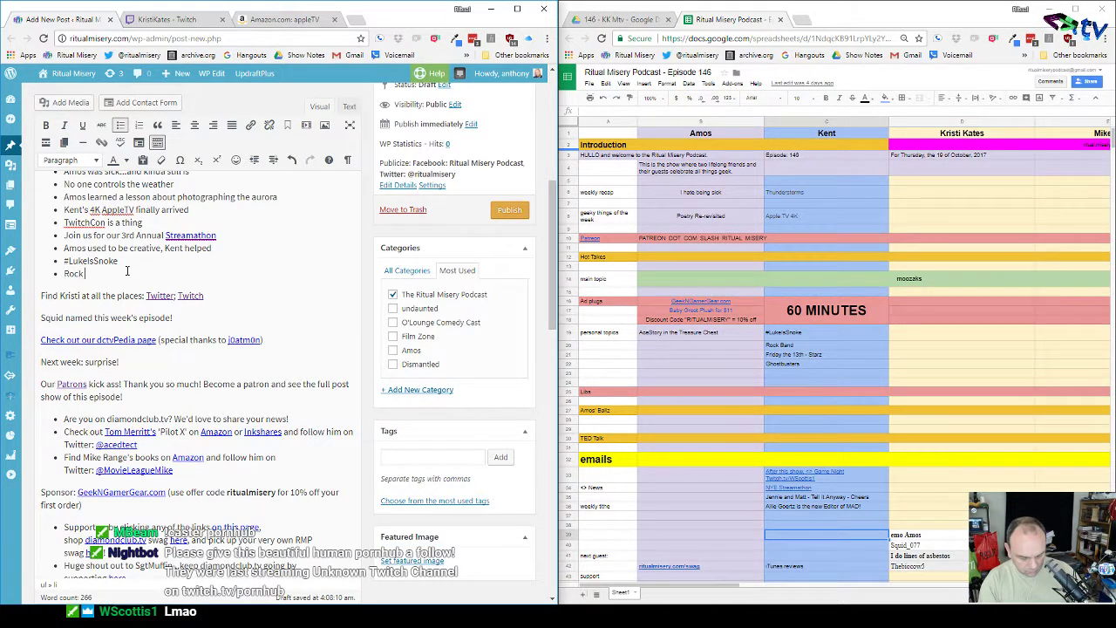
text( Band still)
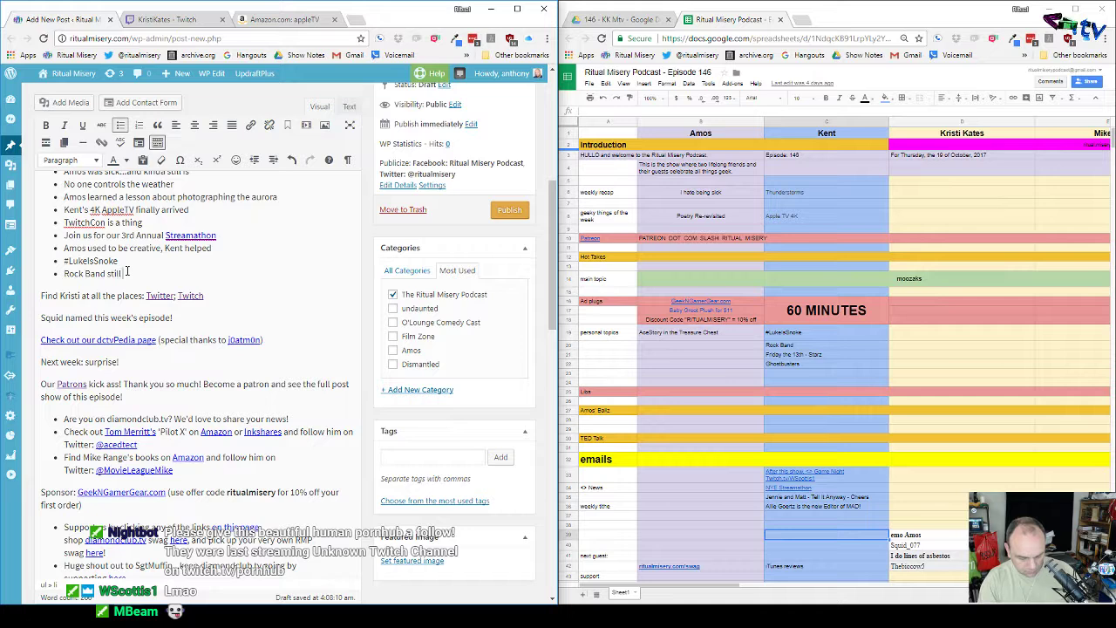
text( rocks)
key(Return)
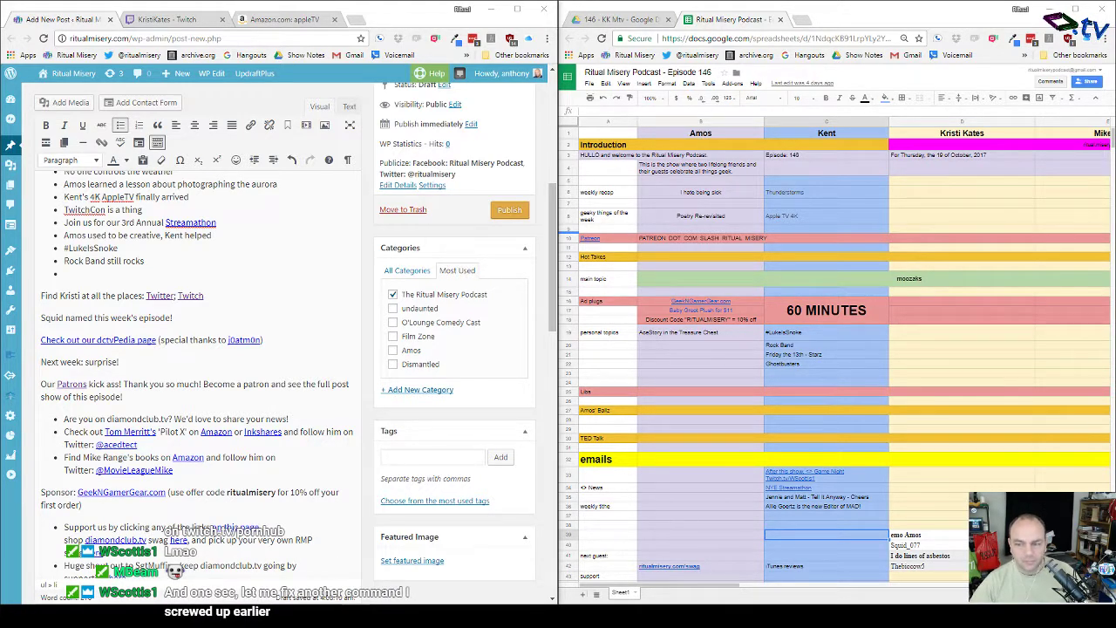
click(83, 275)
text(Te)
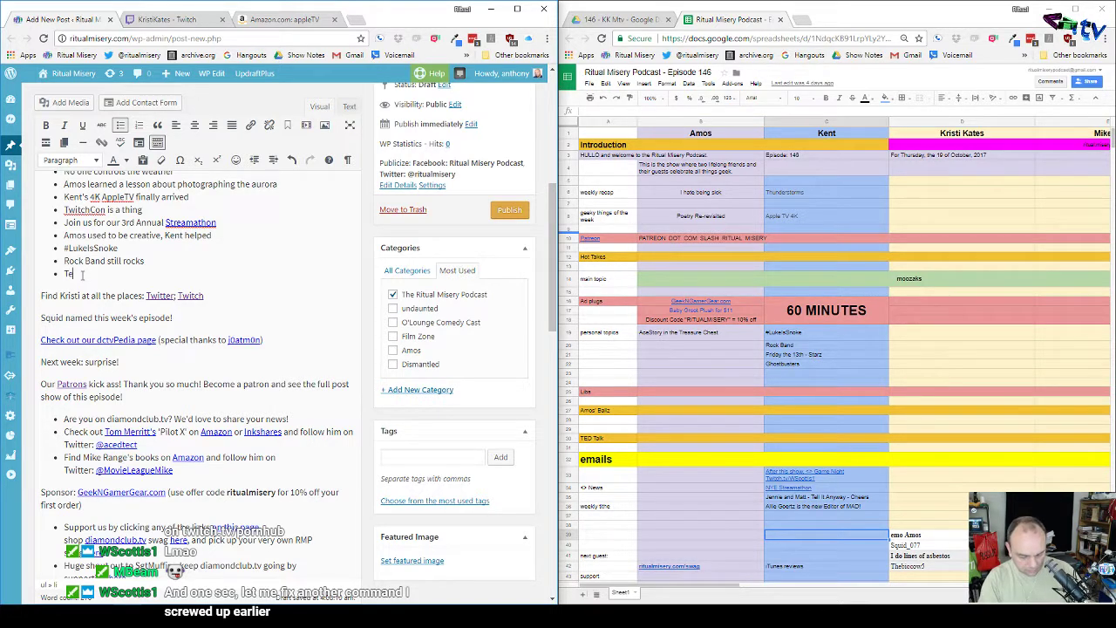
text(ll It Anyway)
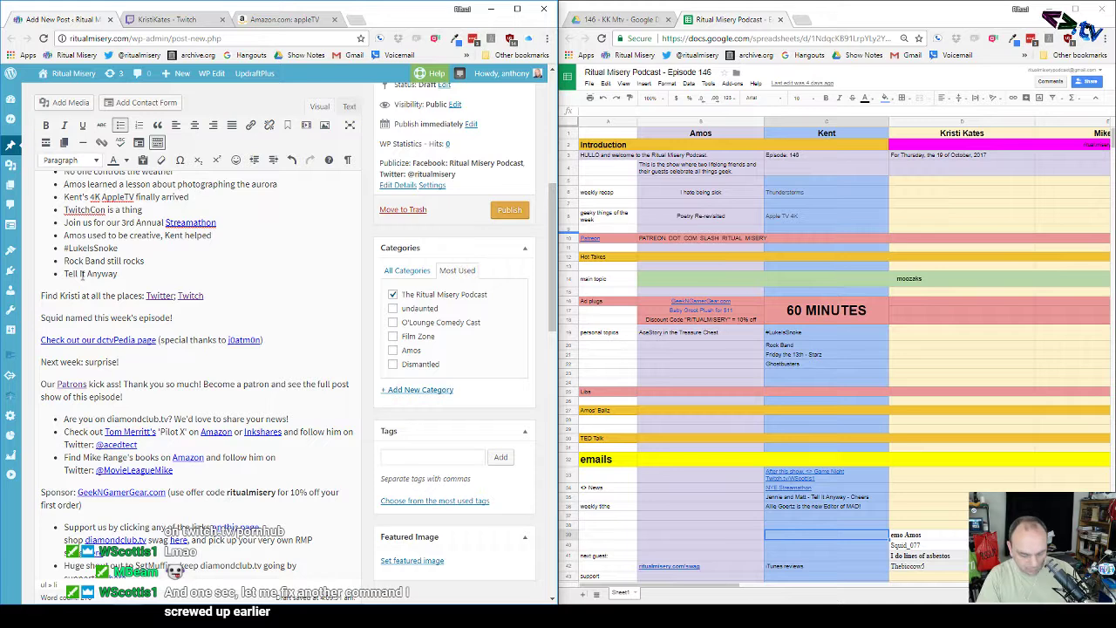
text( is back!)
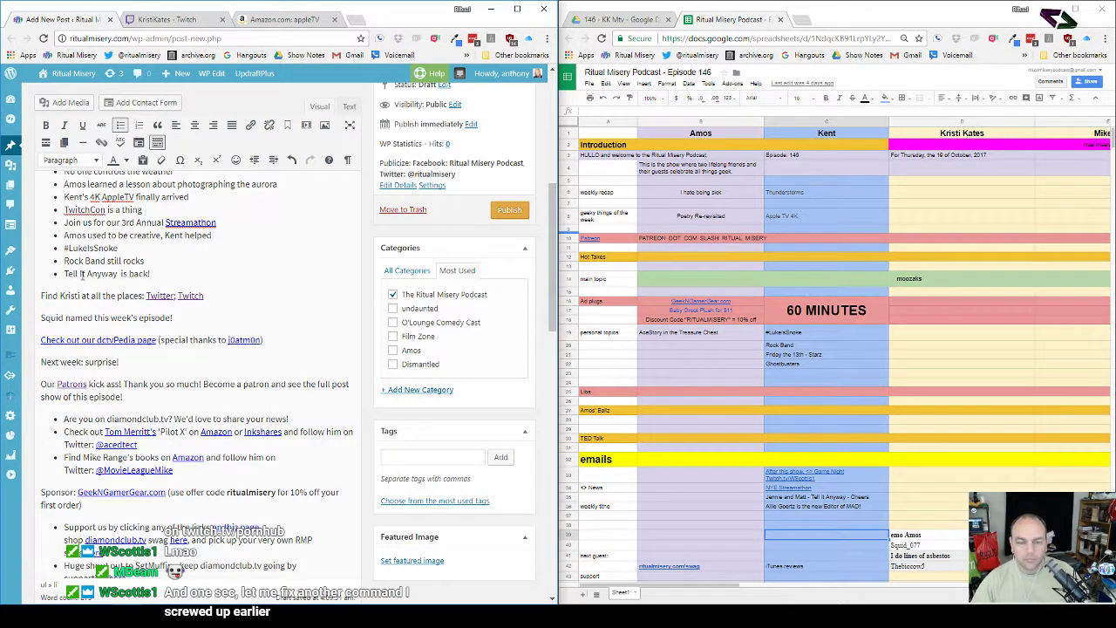
Step: Look up the Tell It Anyway website in a new tab and select its address
click(353, 20)
text(tell)
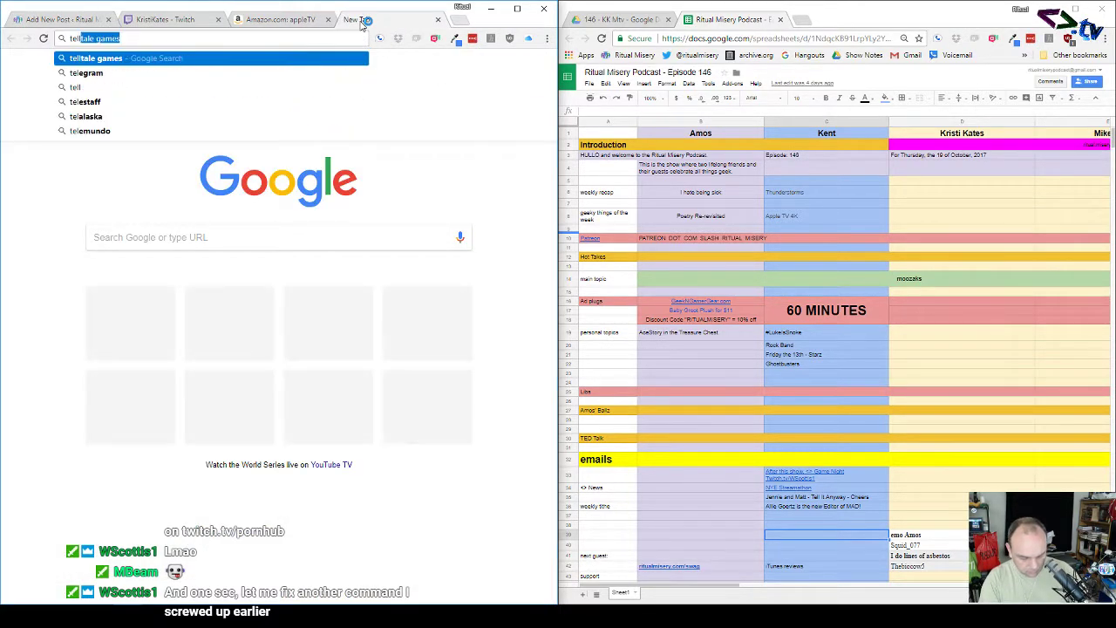
text(itanyway)
key(Return)
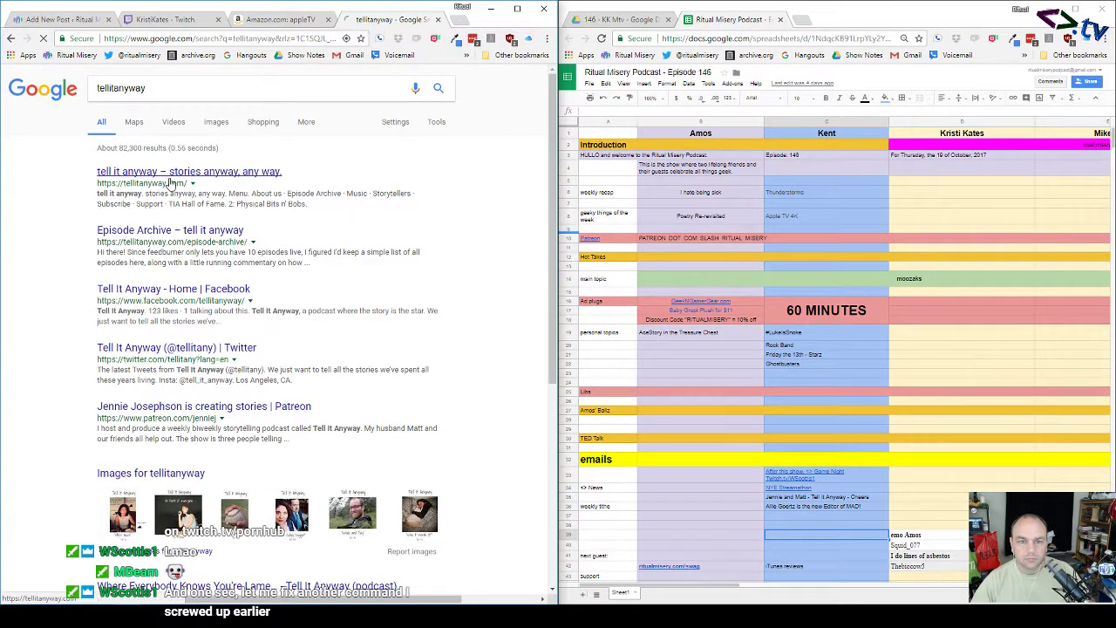
click(171, 173)
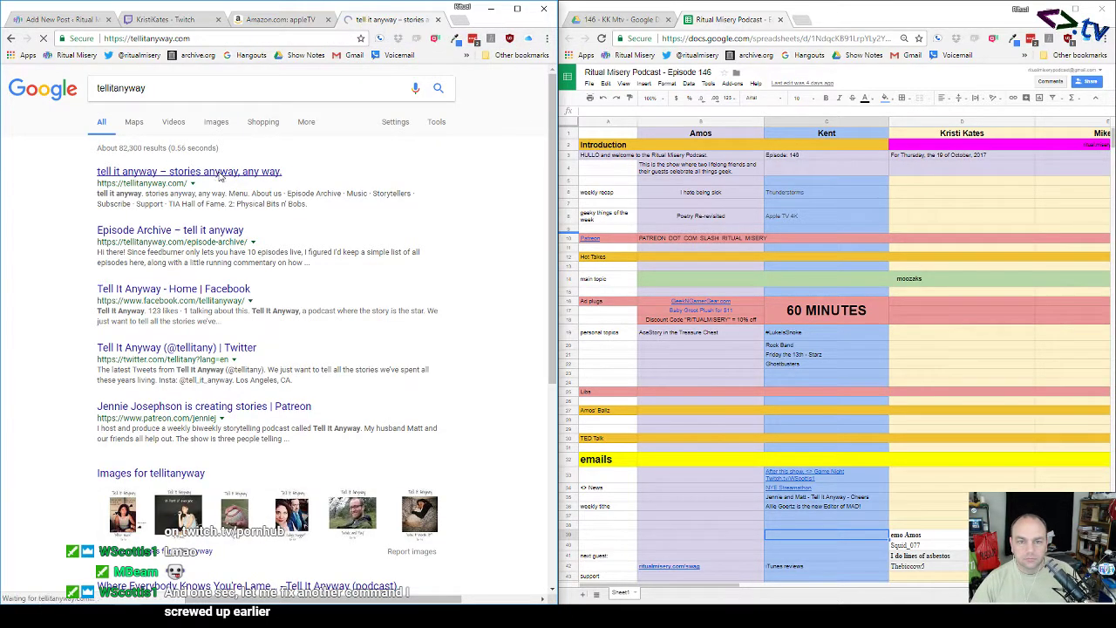
click(245, 37)
key(ctrl+c)
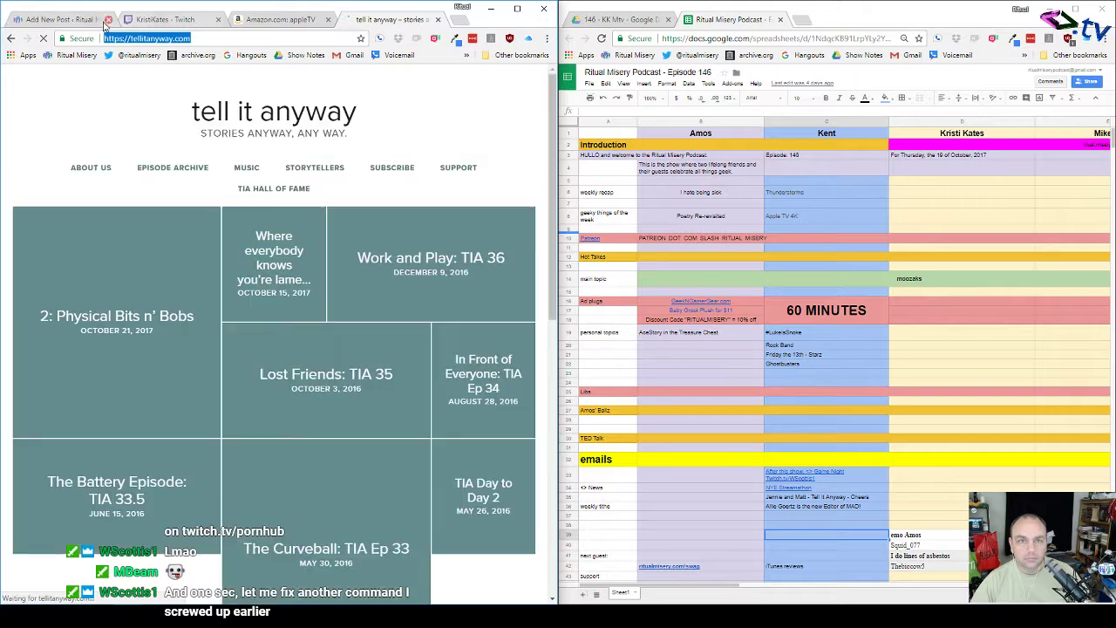
click(87, 19)
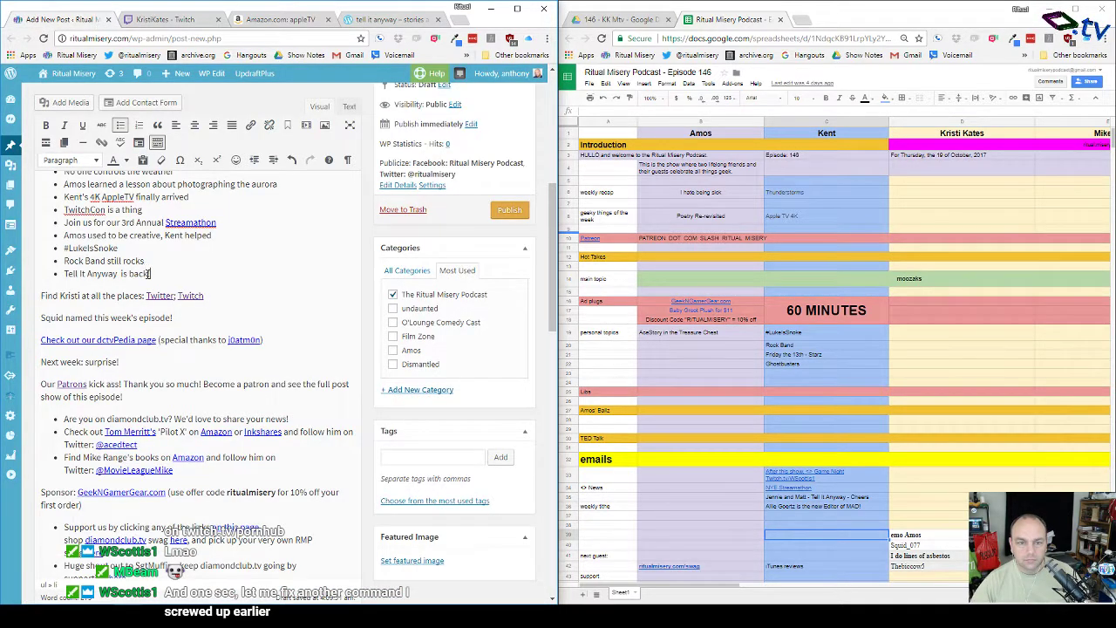
Step: Link the words 'Tell It Anyway' to the pasted tellitanyway.com address
drag(65, 273, 118, 274)
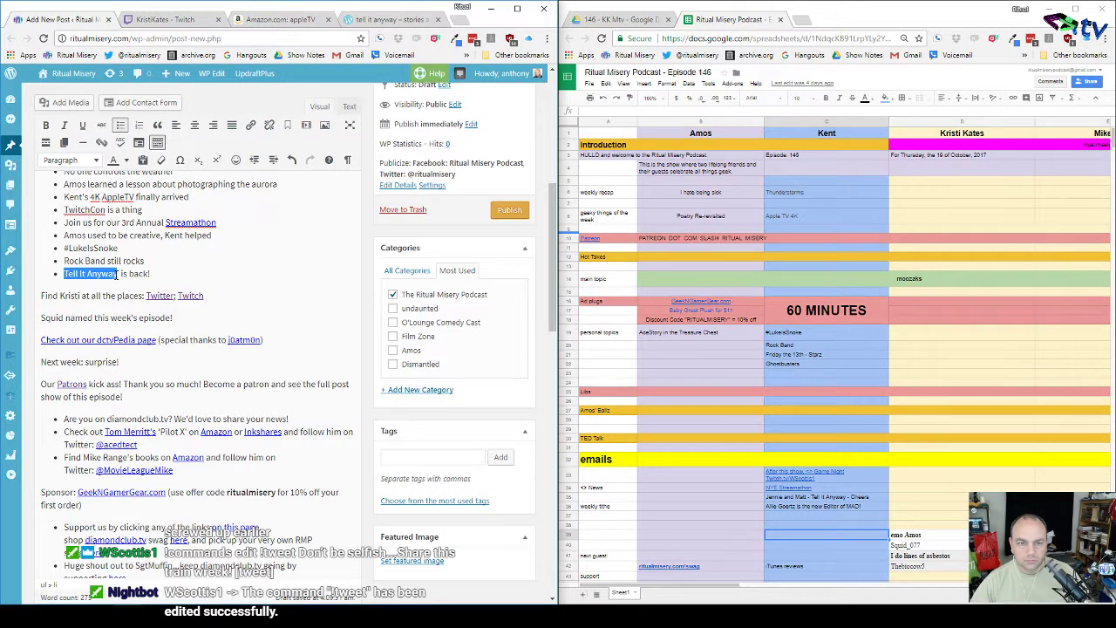
click(249, 127)
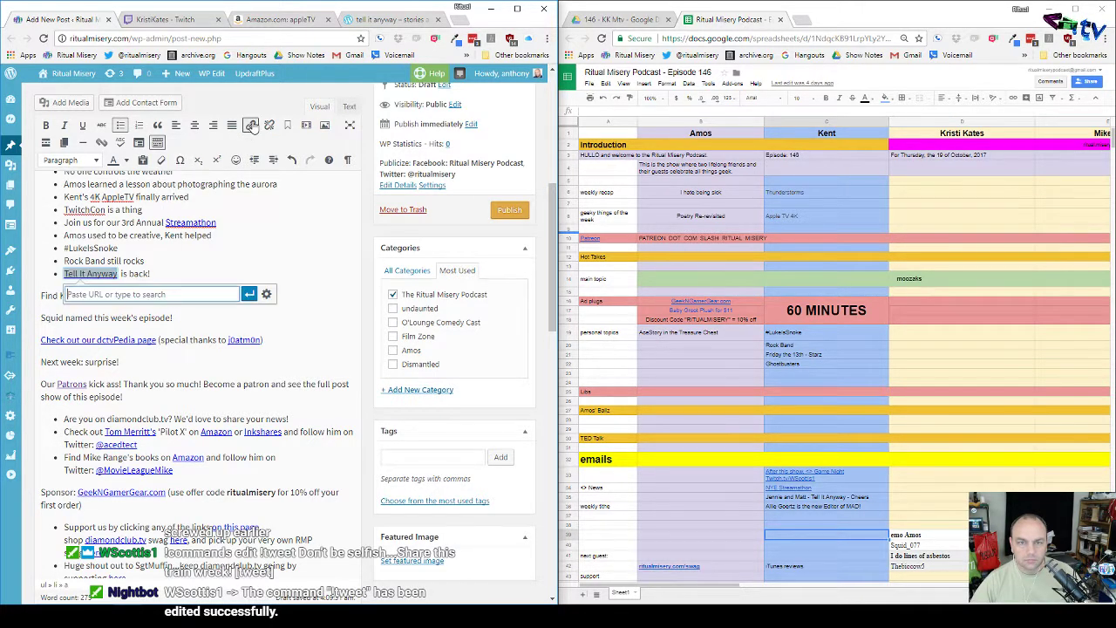
click(268, 300)
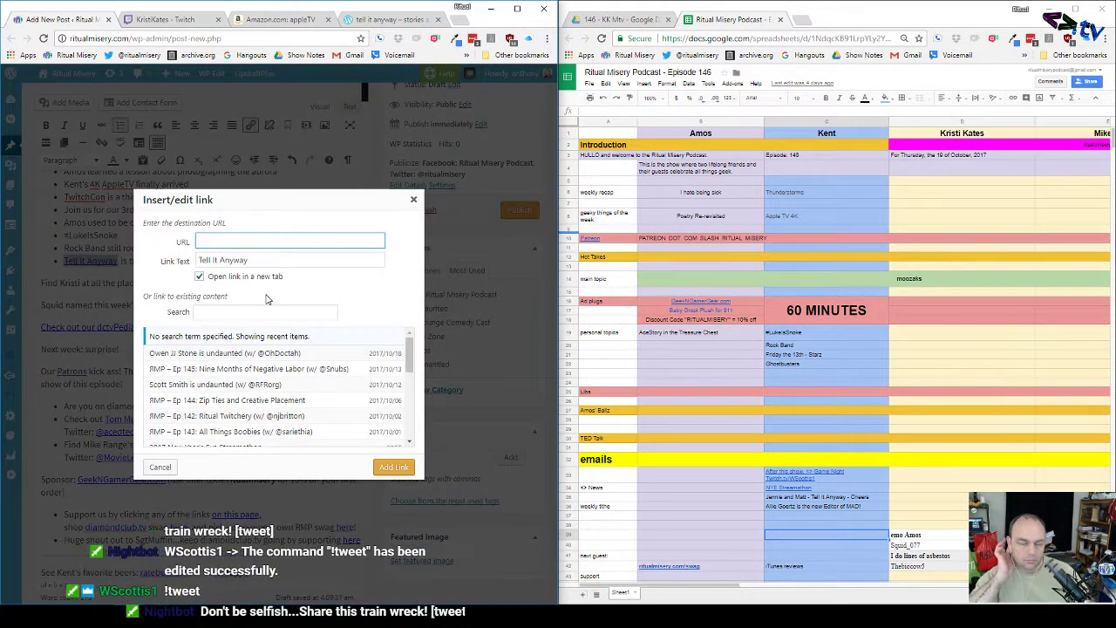
key(ctrl+v)
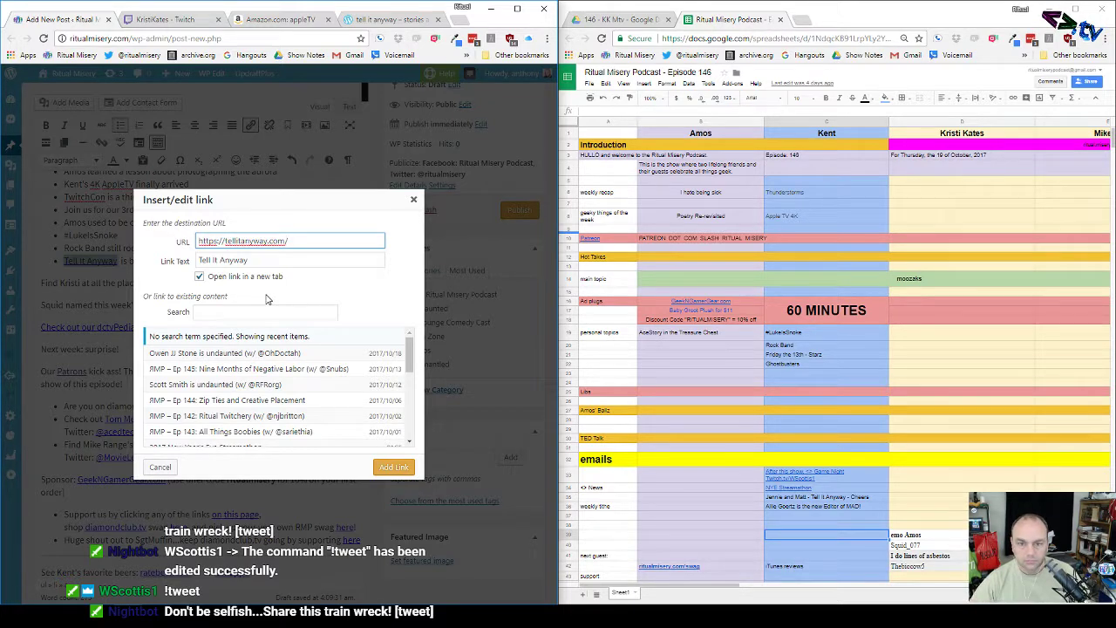
click(393, 467)
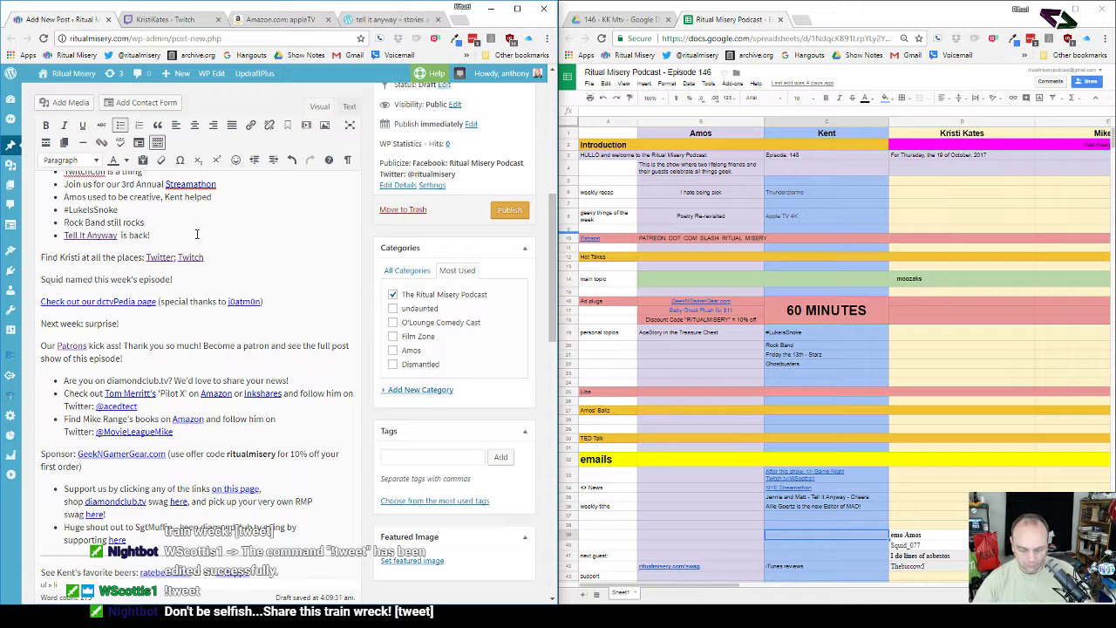
Step: Remove the extra empty bullet after 'Tell It Anyway is back!'
key(Return)
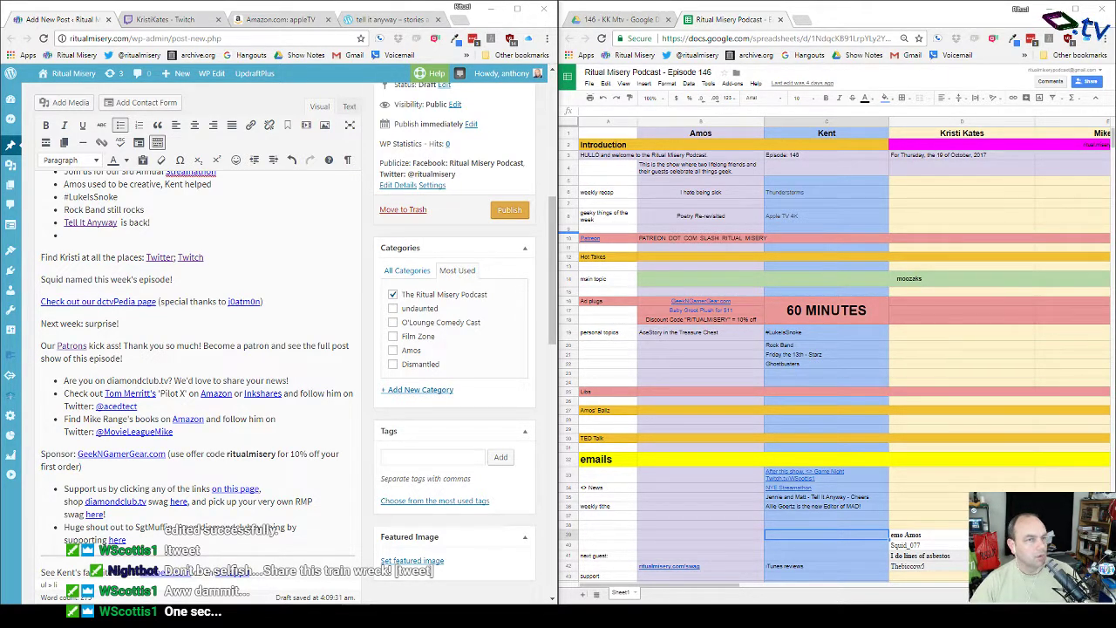
click(301, 238)
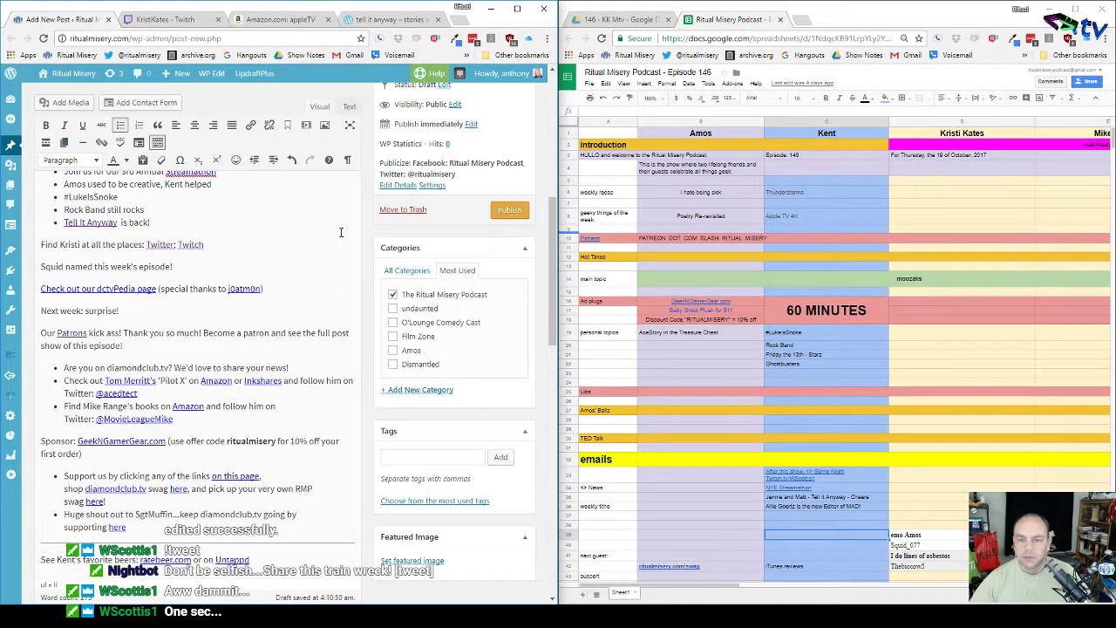
key(BackSpace)
scroll(342, 237, up, 3)
scroll(342, 238, up, 2)
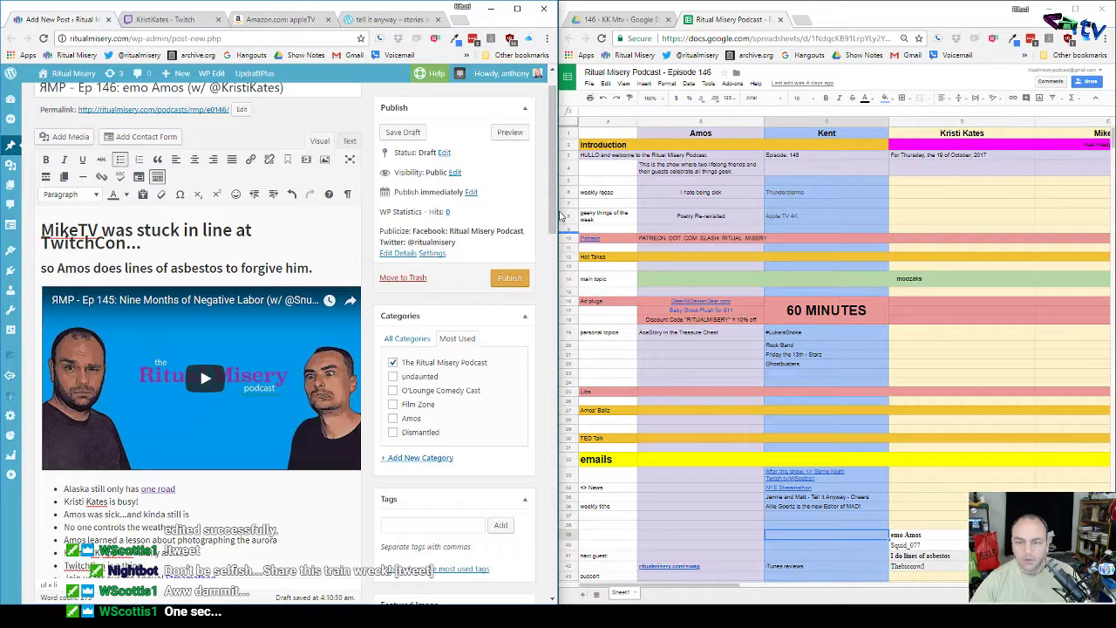
Step: Close the video converter and bring up the rm_podcast_e0146 episode folder
click(488, 617)
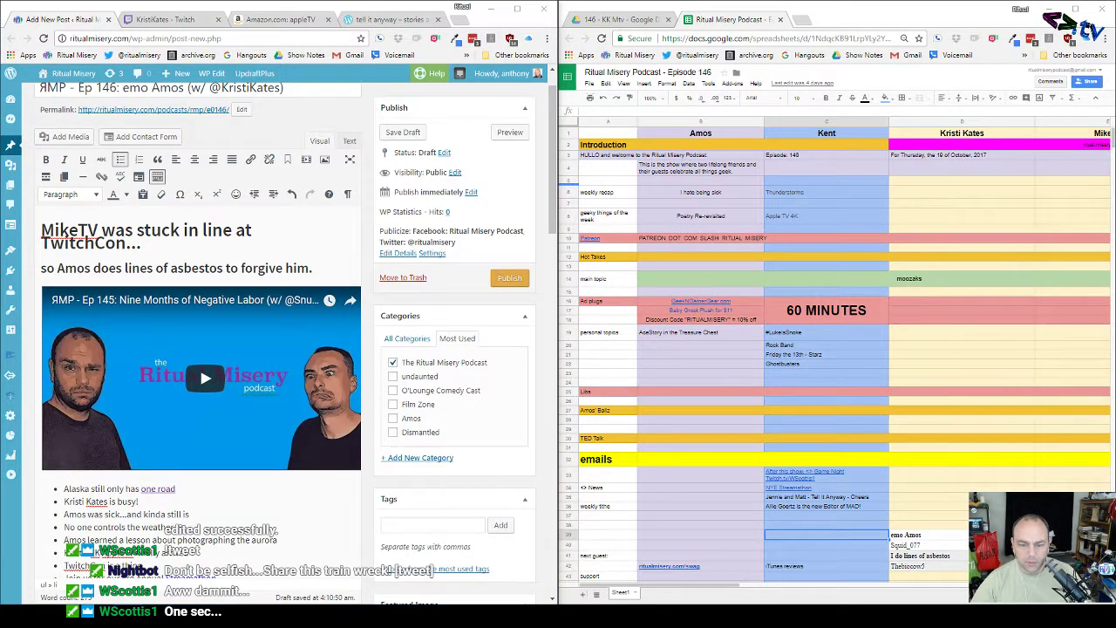
click(835, 114)
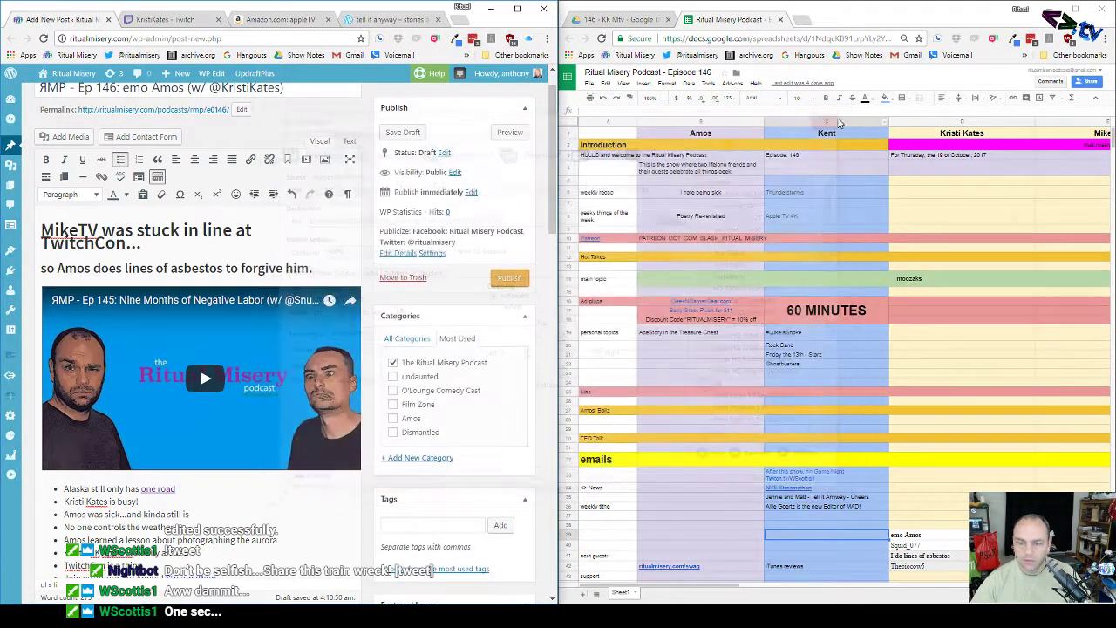
click(166, 617)
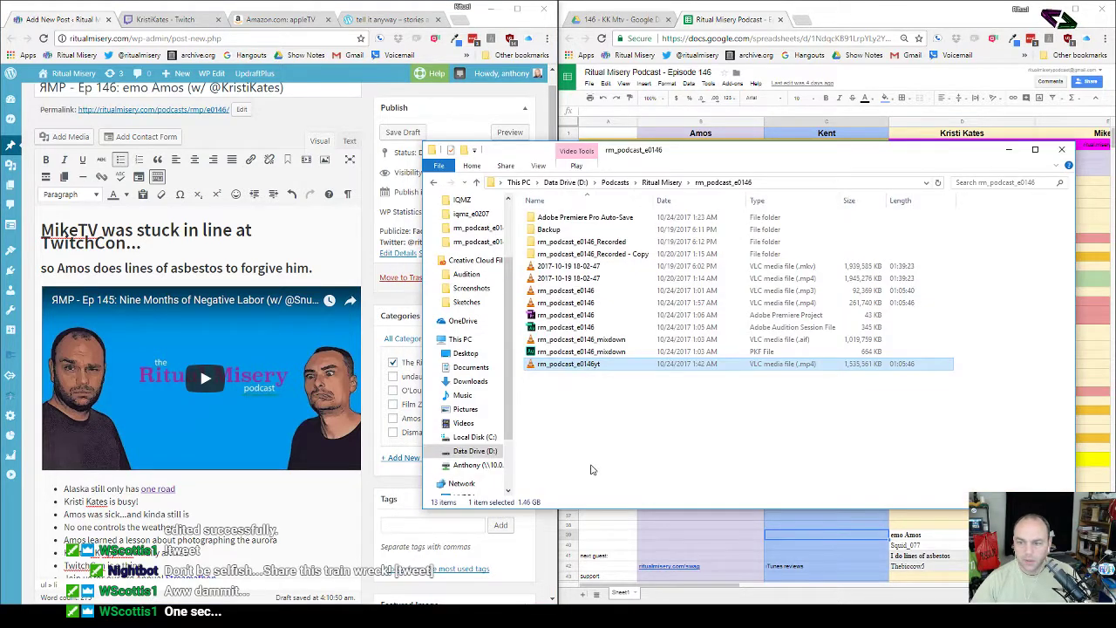
click(593, 421)
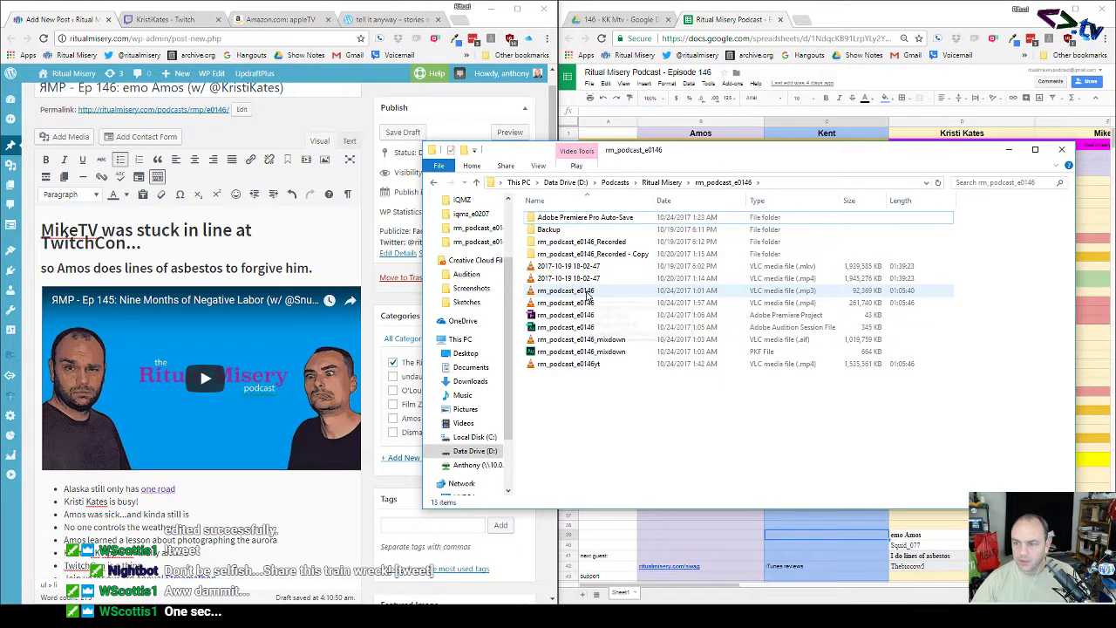
Step: Check the episode's mp3, mp4 and rm_podcast_e0146yt files, then return to the Tell It Anyway page
click(589, 293)
click(589, 303)
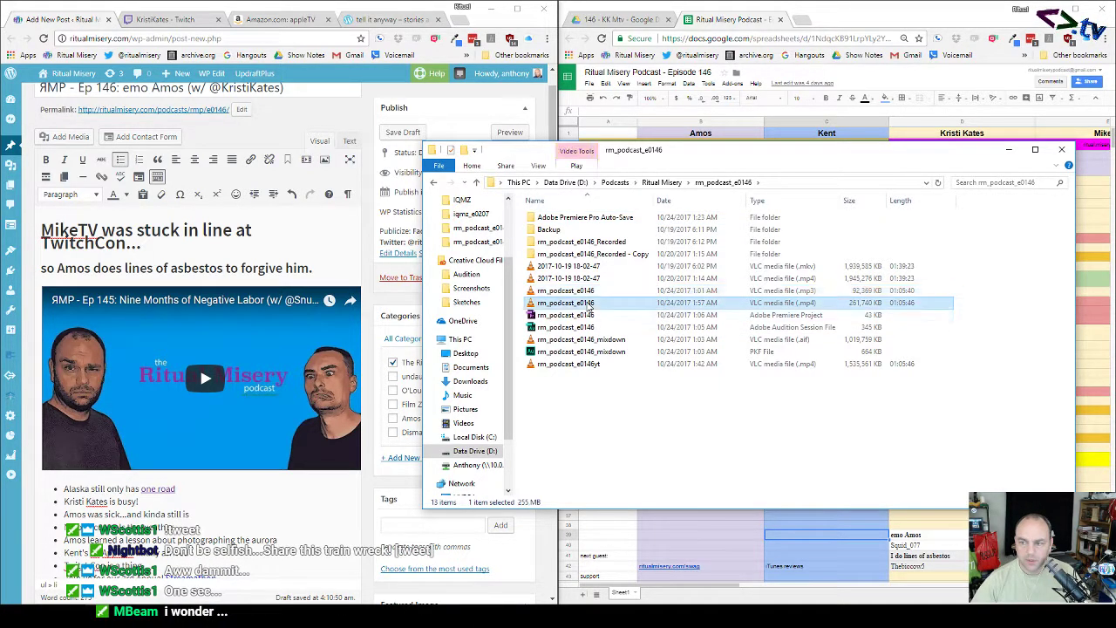
click(589, 364)
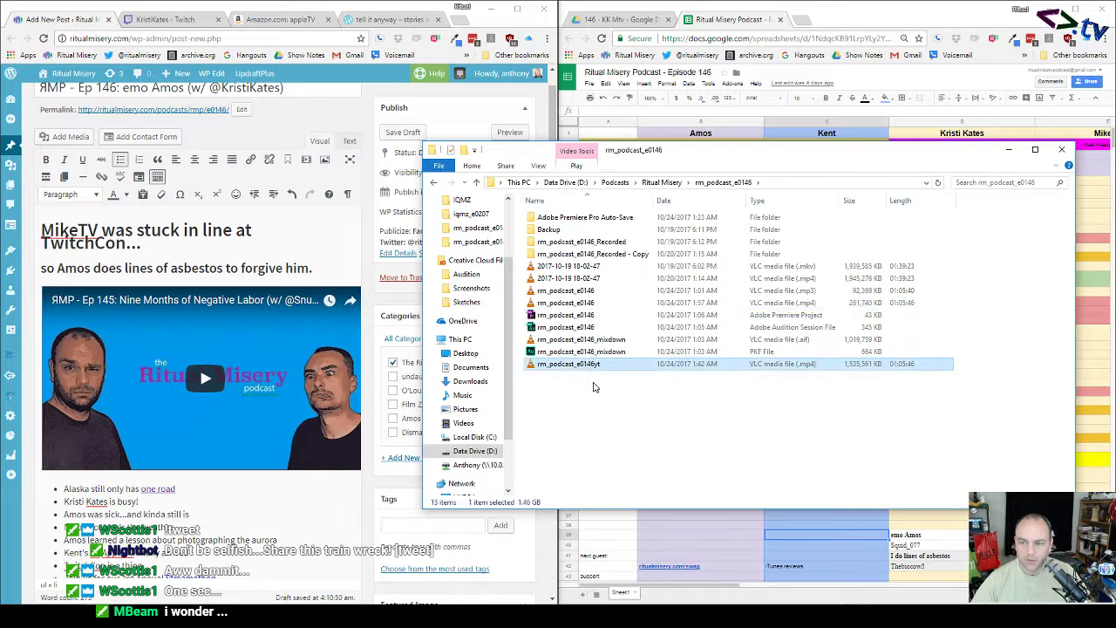
click(595, 390)
click(390, 20)
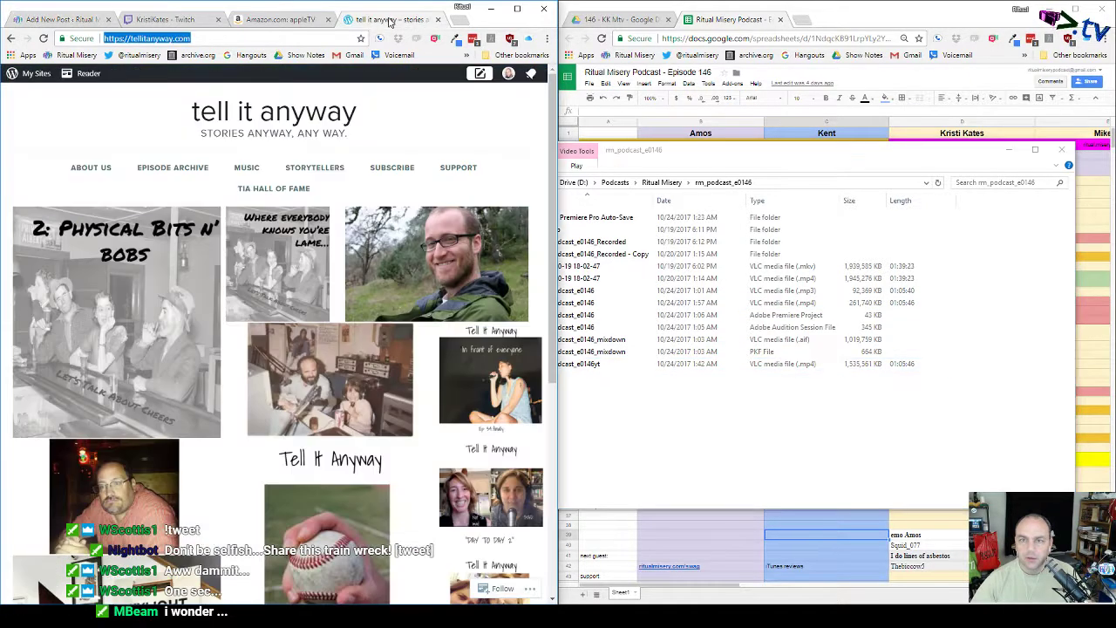
Step: Close the Tell It Anyway, Amazon and Twitch tabs
click(438, 20)
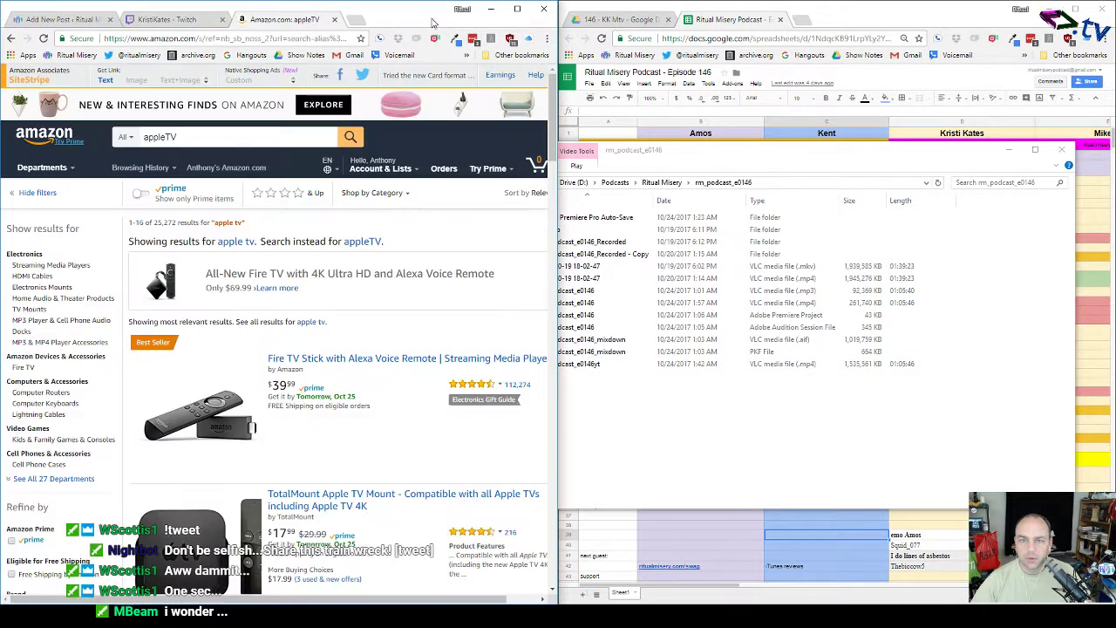
click(334, 20)
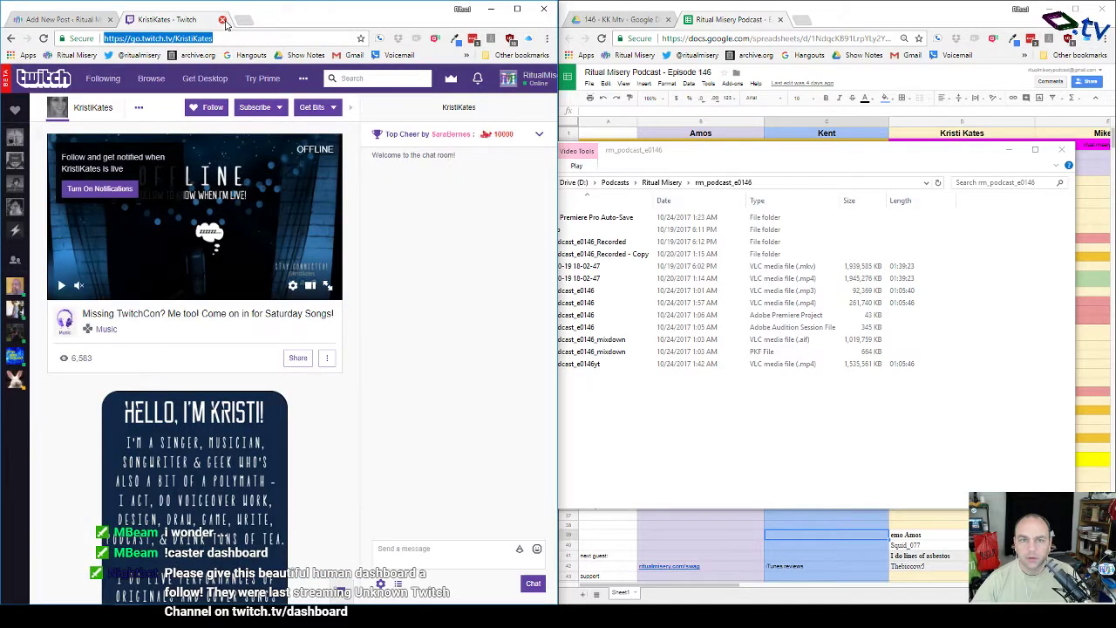
click(222, 19)
Step: Open the channel's YouTube videos list from the bookmarks in a new tab
click(131, 19)
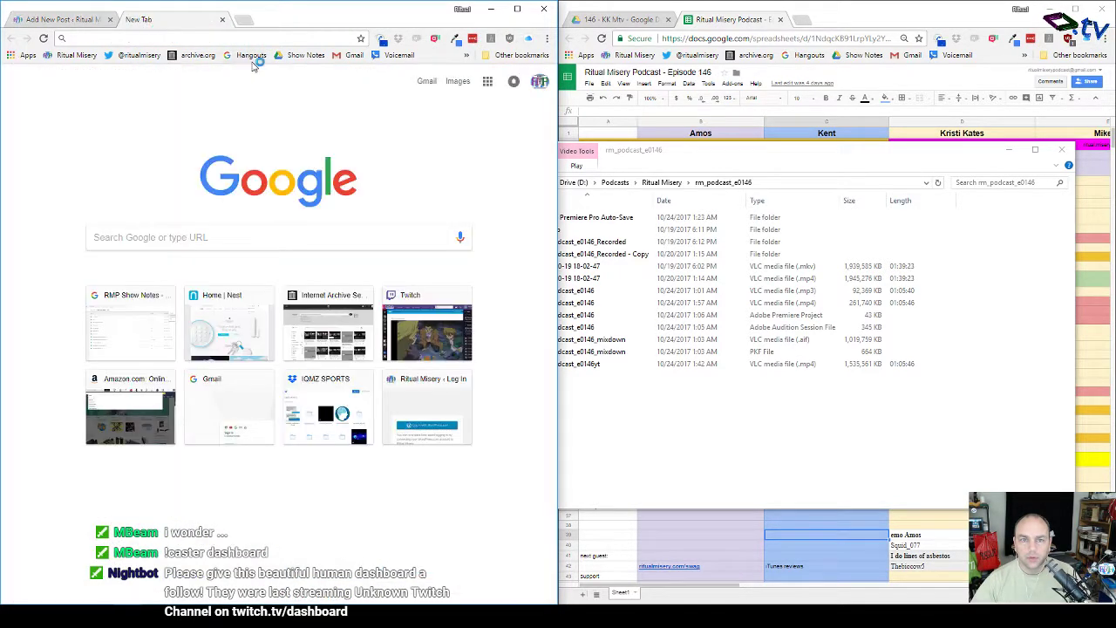
click(466, 56)
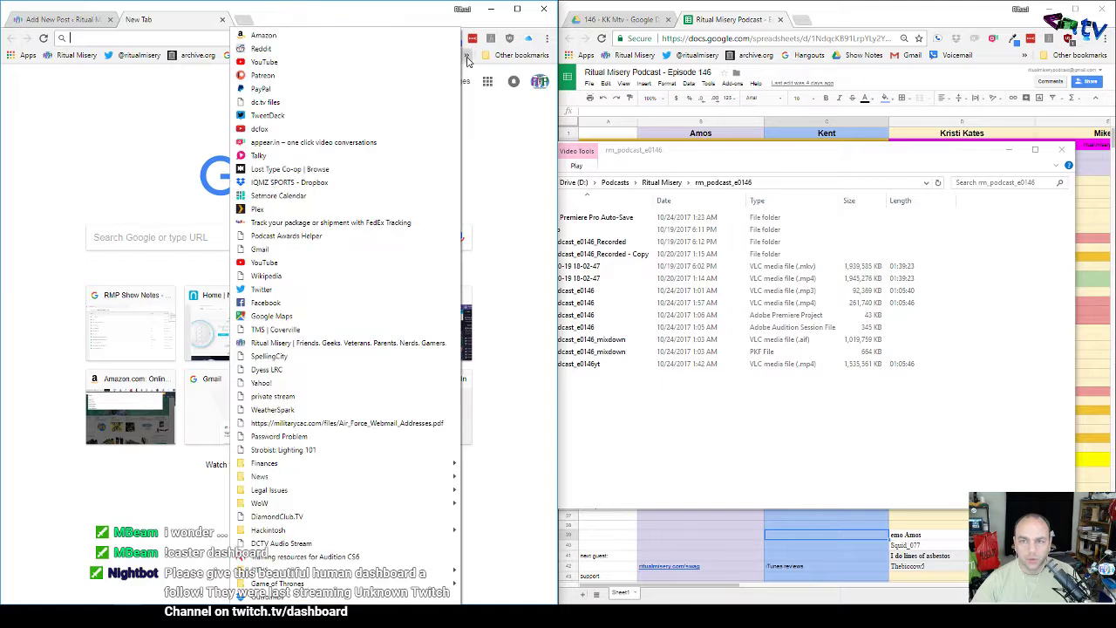
click(302, 61)
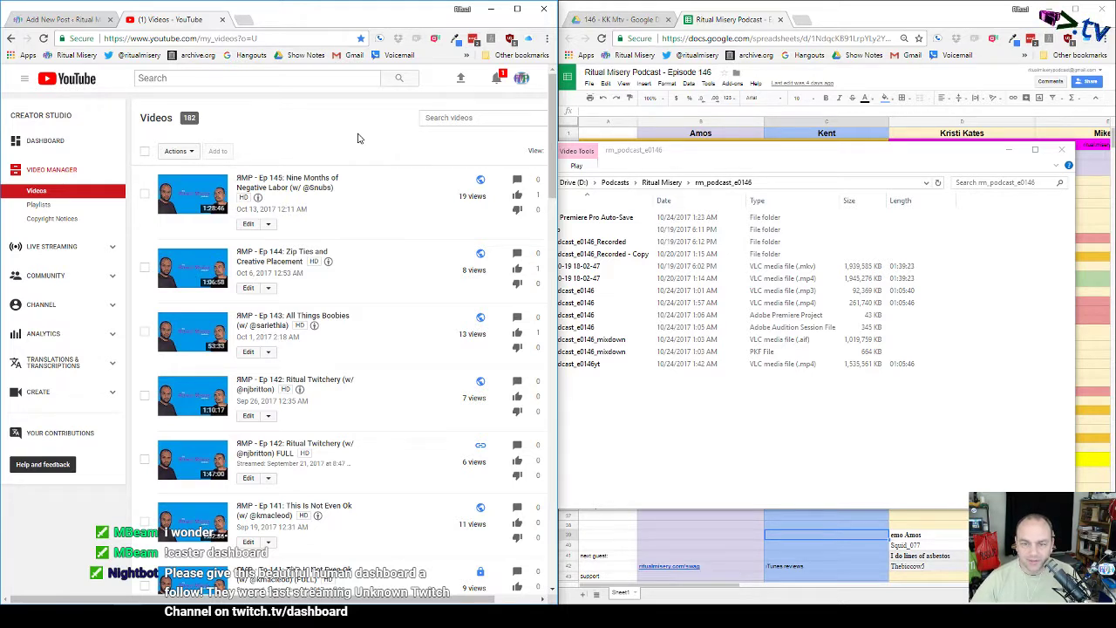
Step: Upload rm_podcast_e0146yt to YouTube from the episode folder and move the upload tab beside WordPress
click(460, 78)
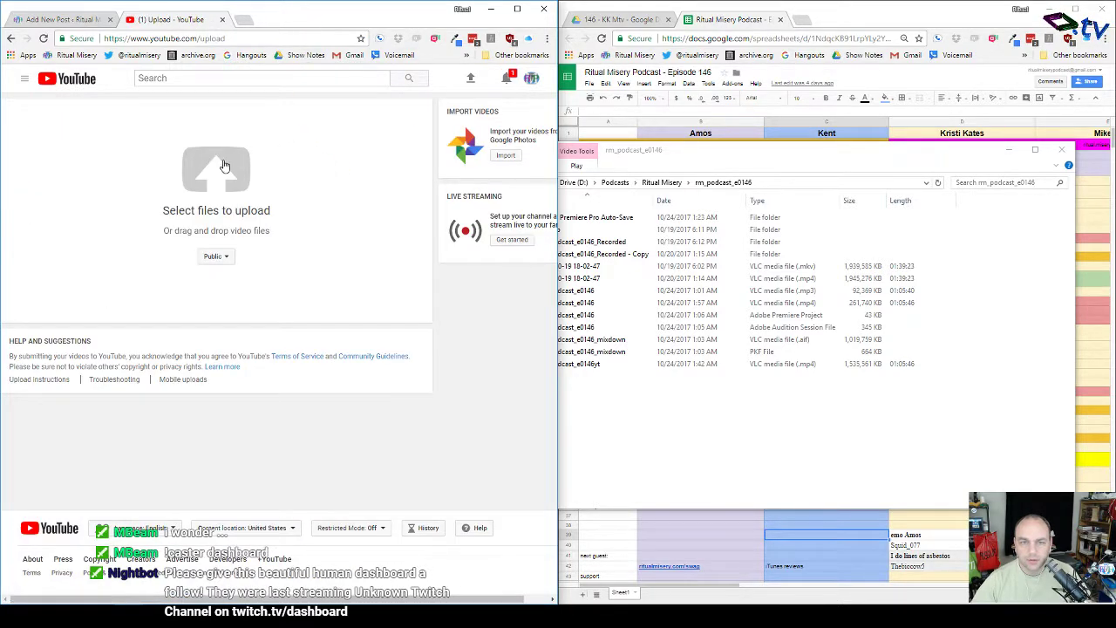
click(164, 615)
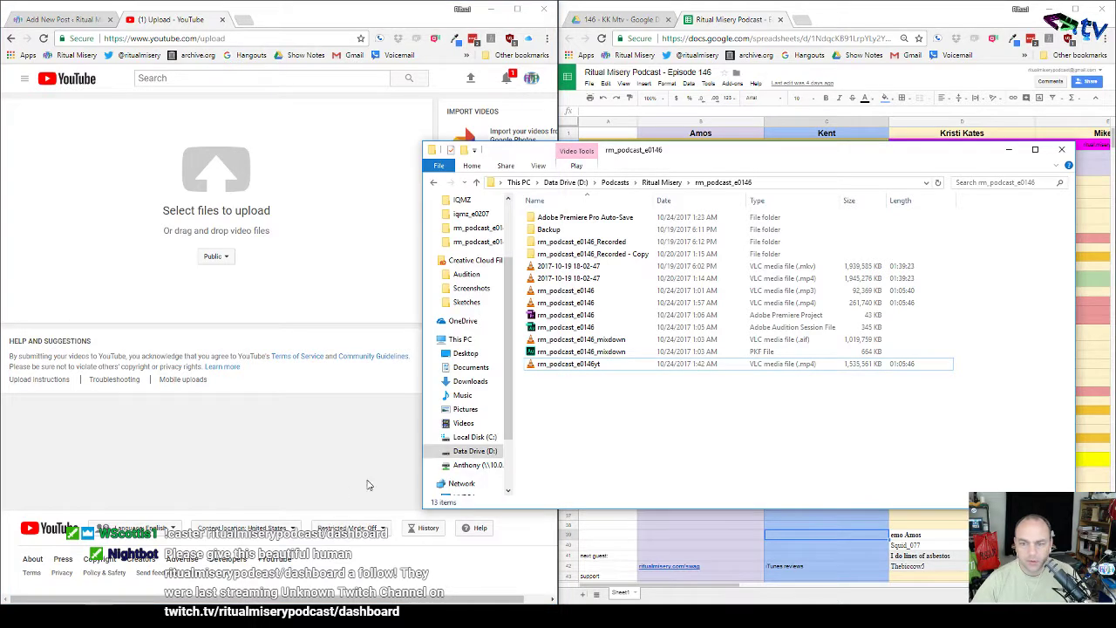
click(573, 366)
drag(381, 307, 212, 200)
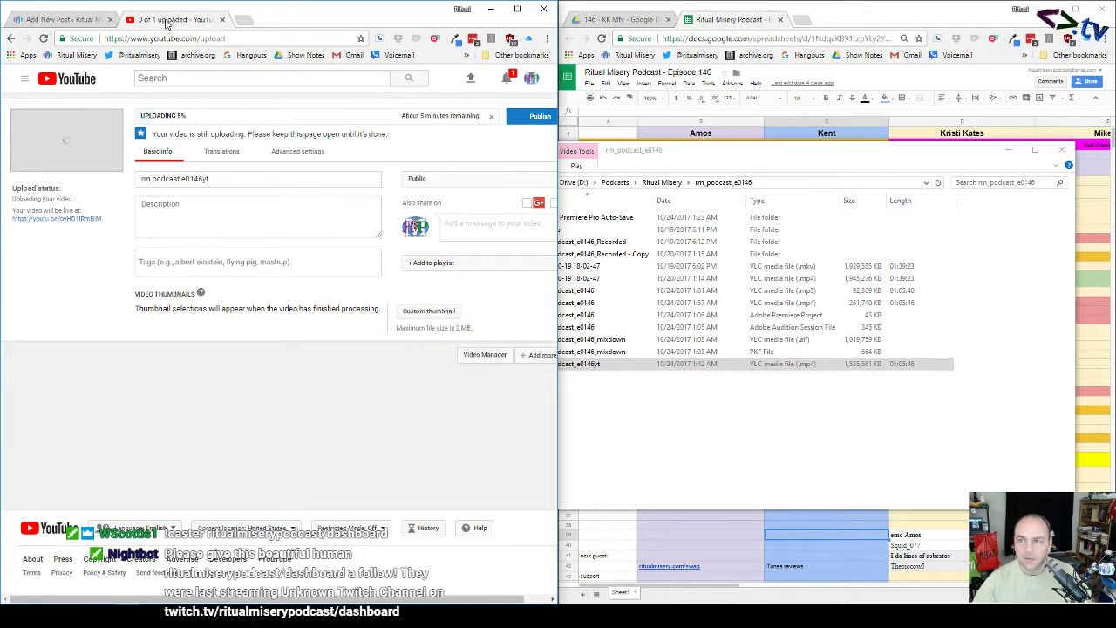
drag(166, 19, 841, 19)
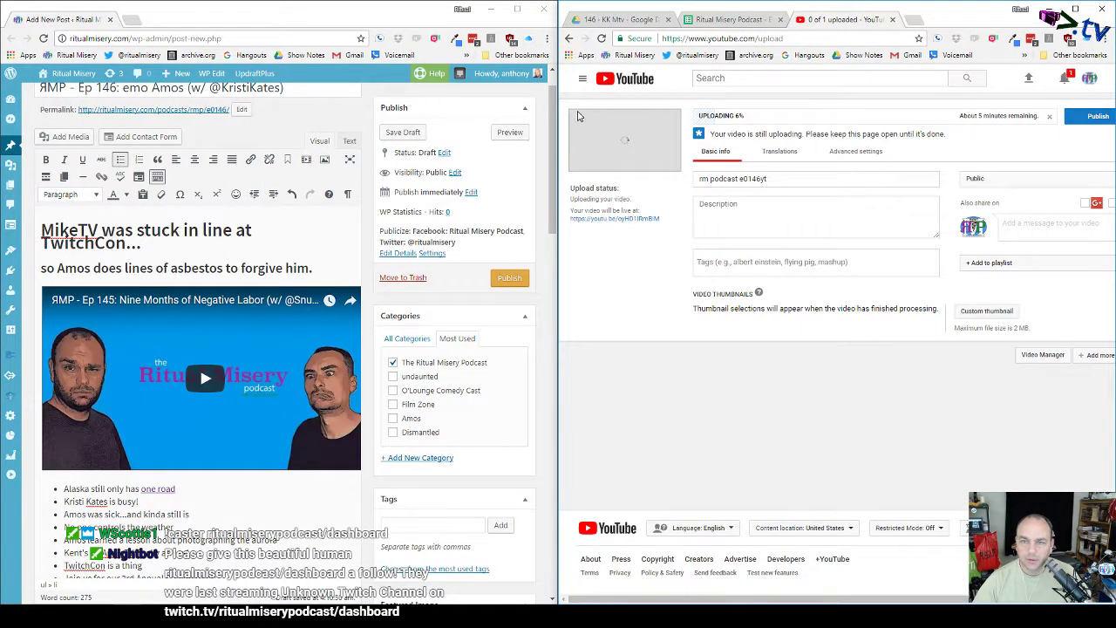
Step: Replace the 'rm podcast e0146yt' video title with the WordPress post title 'Ep 146: emo Amos'
scroll(260, 130, up, 1)
triple_click(260, 131)
key(ctrl+c)
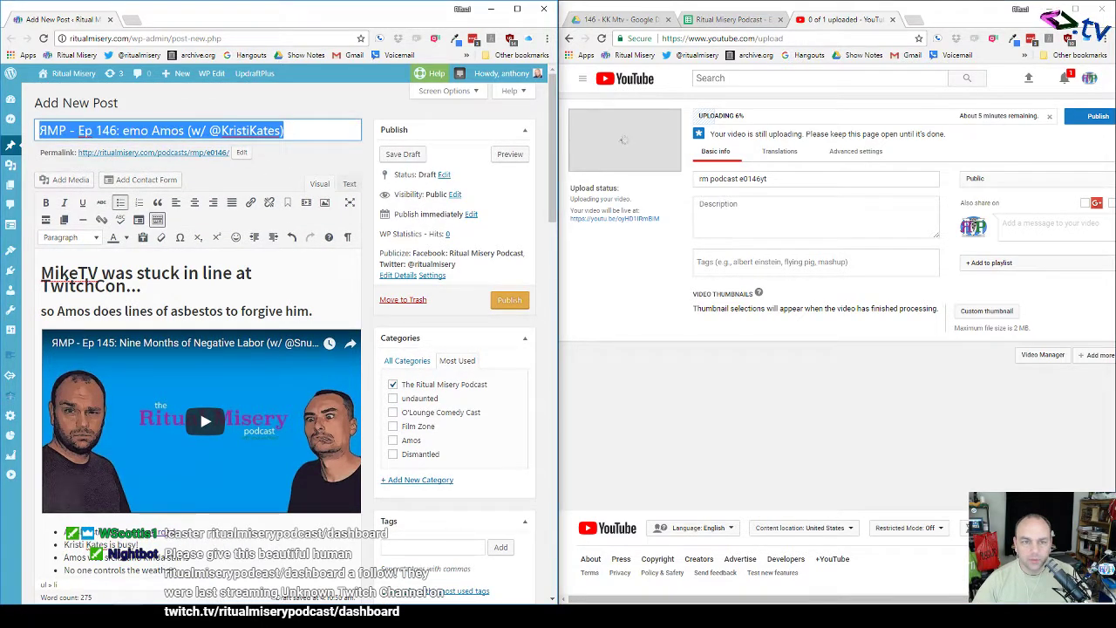
click(806, 182)
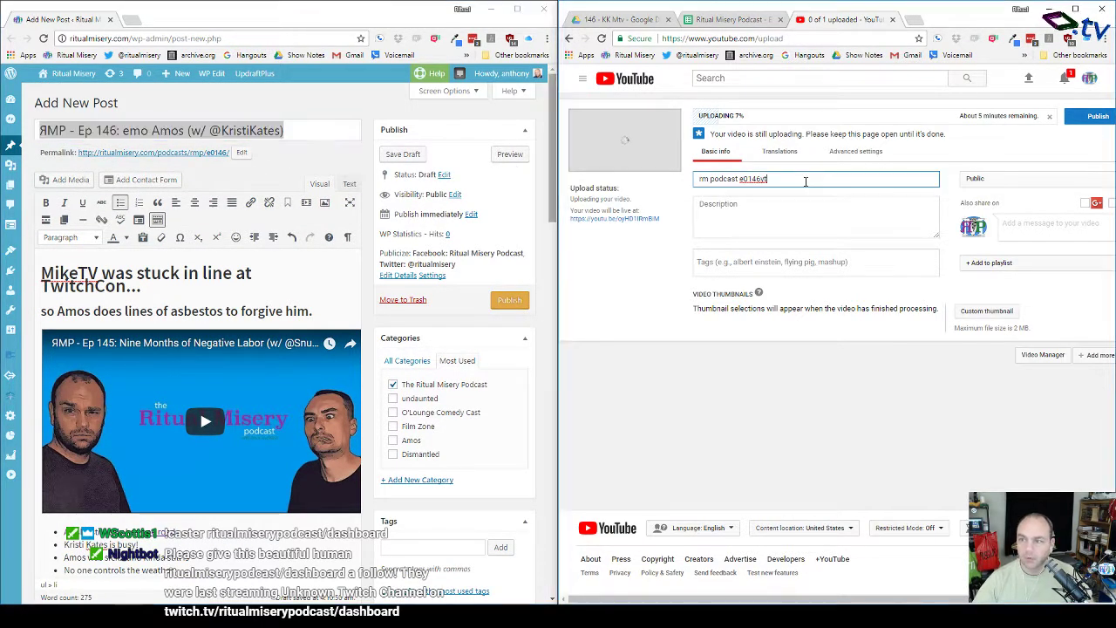
triple_click(805, 182)
key(ctrl+v)
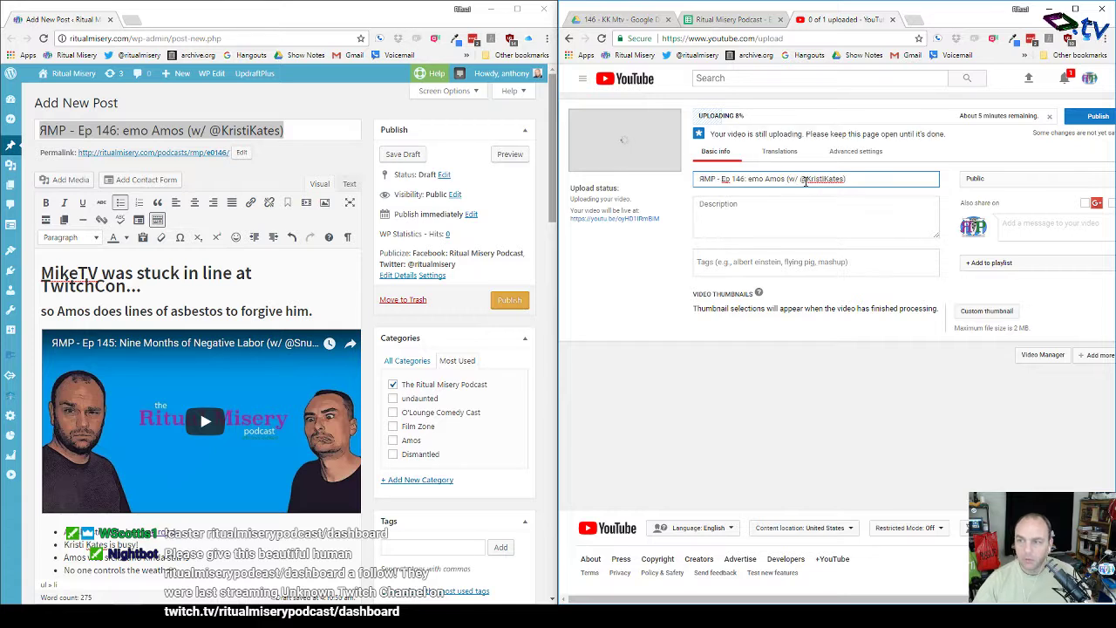
Step: Paste the WordPress post body text into the YouTube video description
click(247, 273)
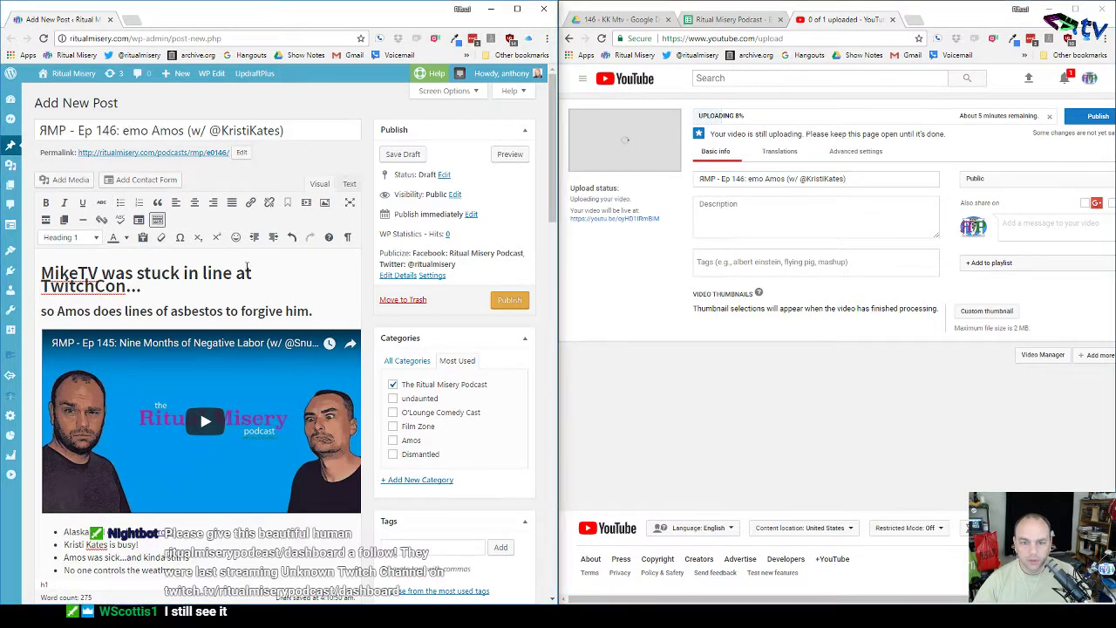
key(ctrl+a)
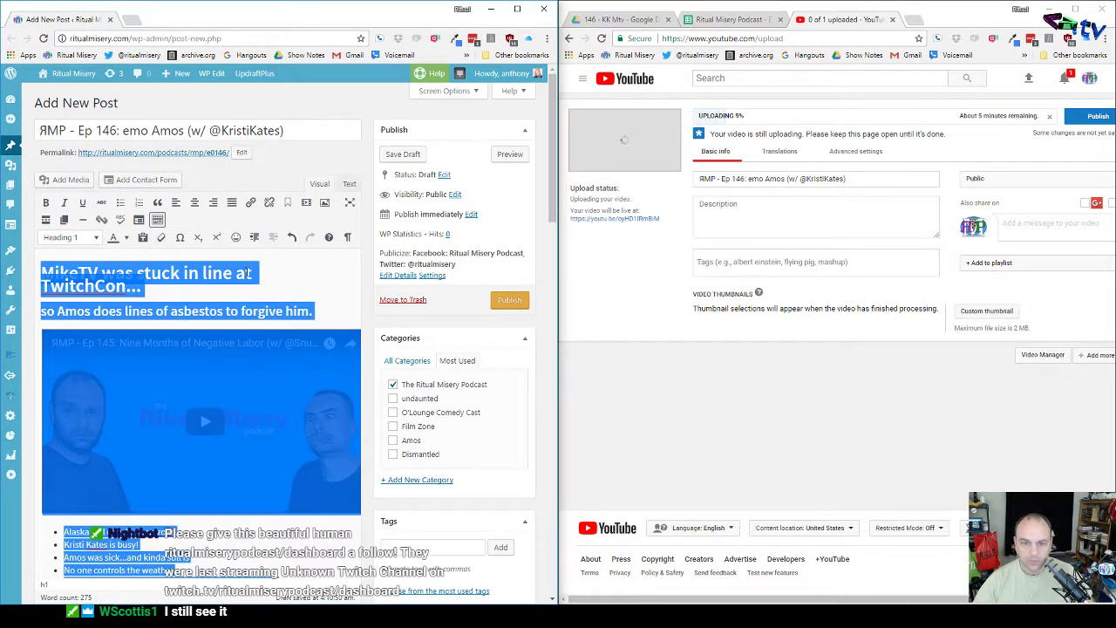
click(744, 214)
key(ctrl+v)
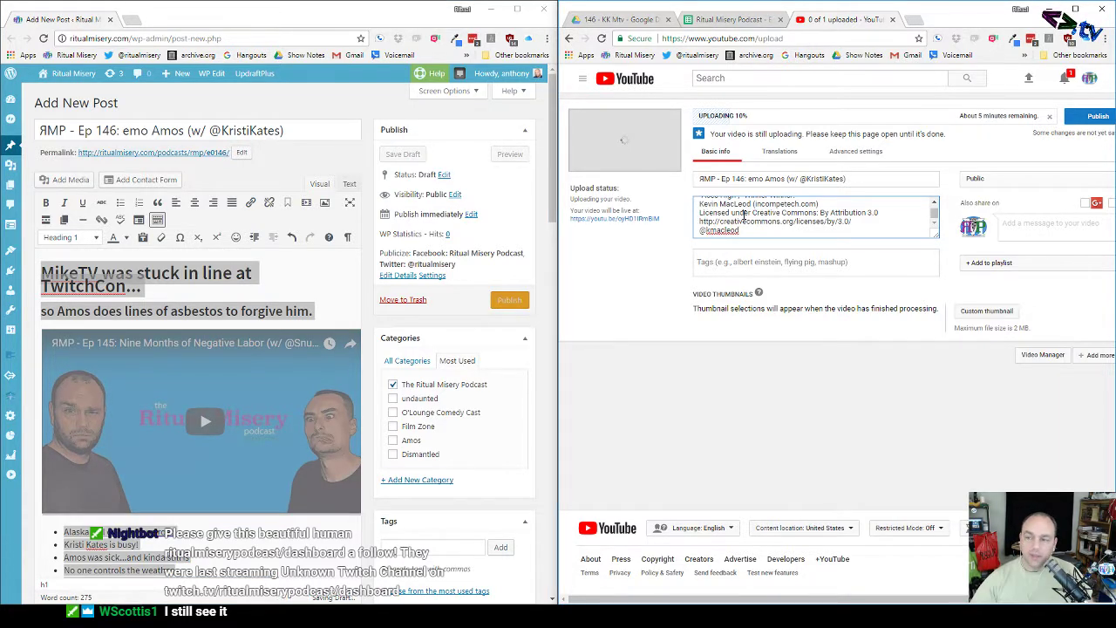
Step: Add the talking points below the asbestos line and join it onto the TwitchCon sentence
scroll(744, 218, up, 8)
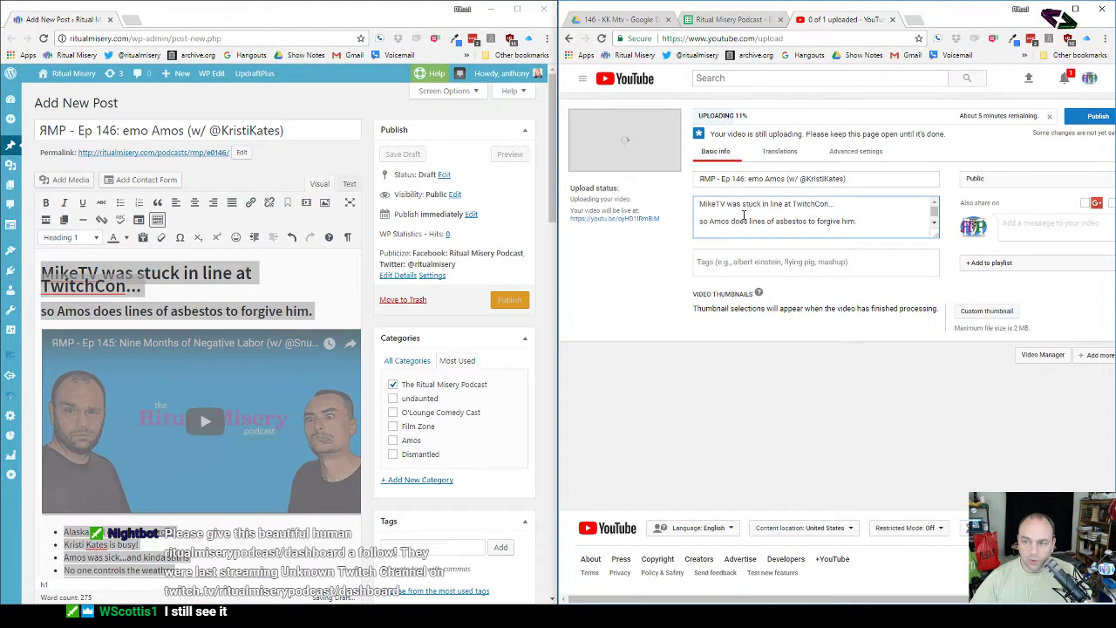
scroll(744, 222, up, 2)
click(744, 230)
text(Alaska still only has one road)
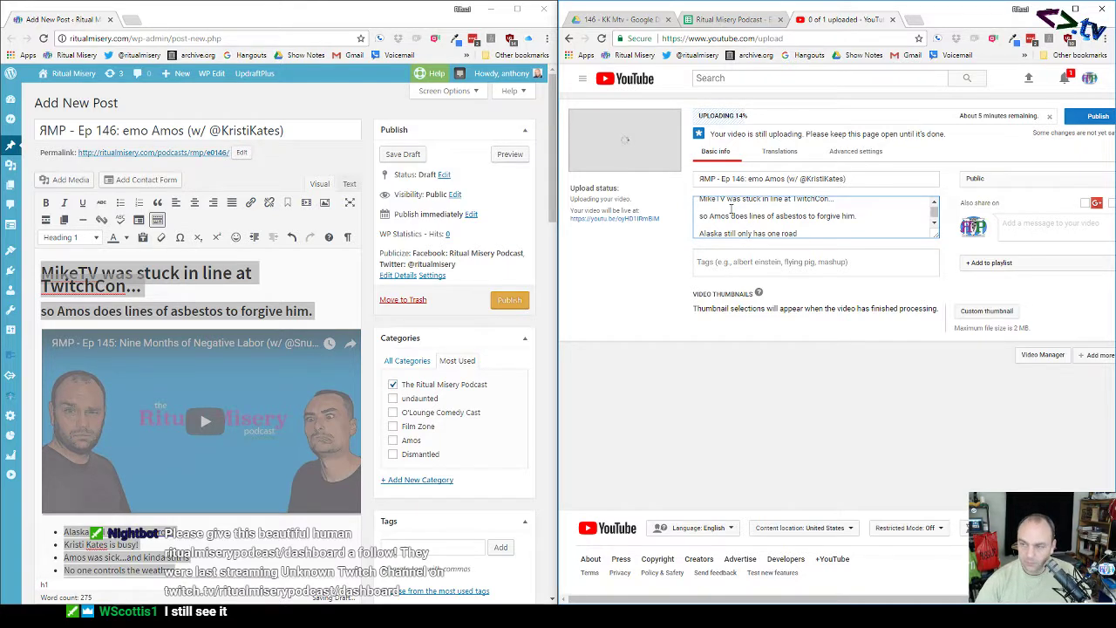
key(BackSpace)
key(Delete)
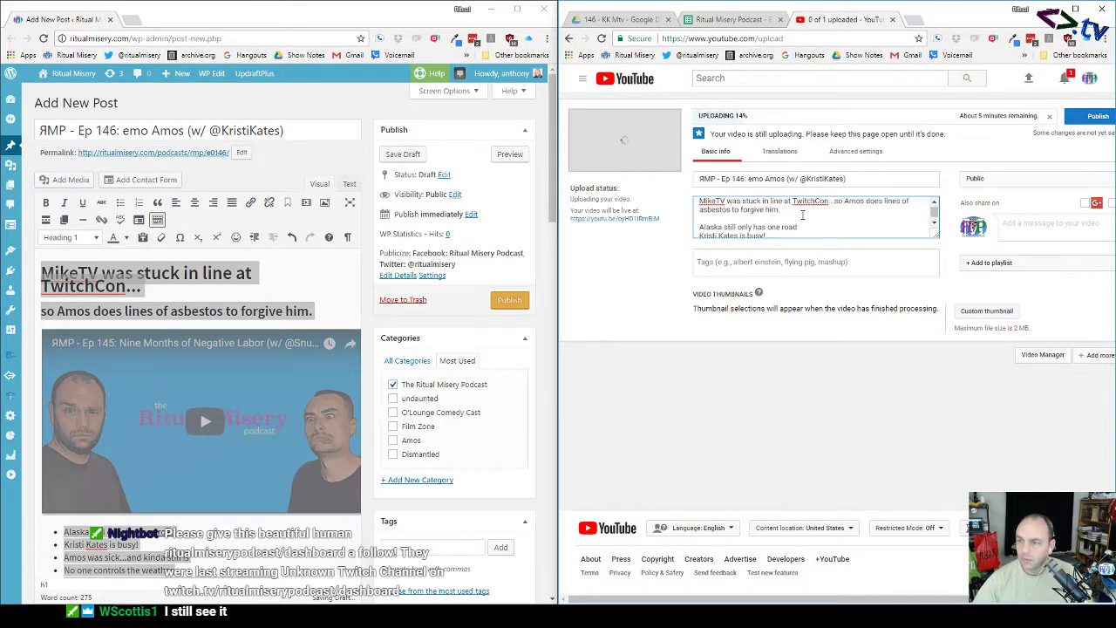
Step: Add the video to The Ritual Misery Podcast - All Episodes playlist
click(978, 276)
click(970, 315)
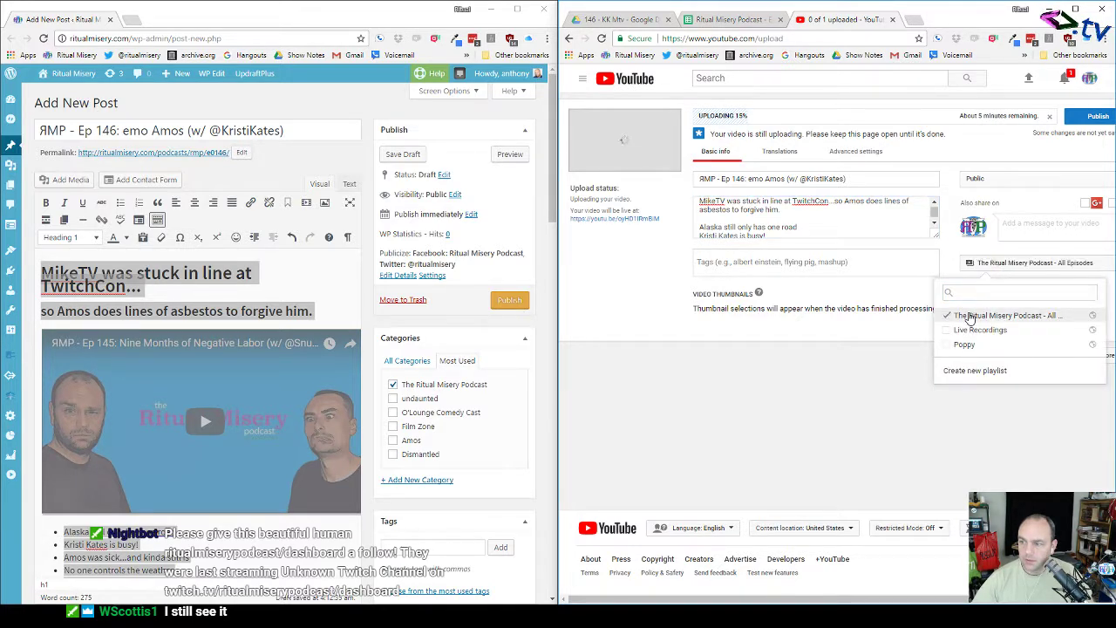
click(921, 327)
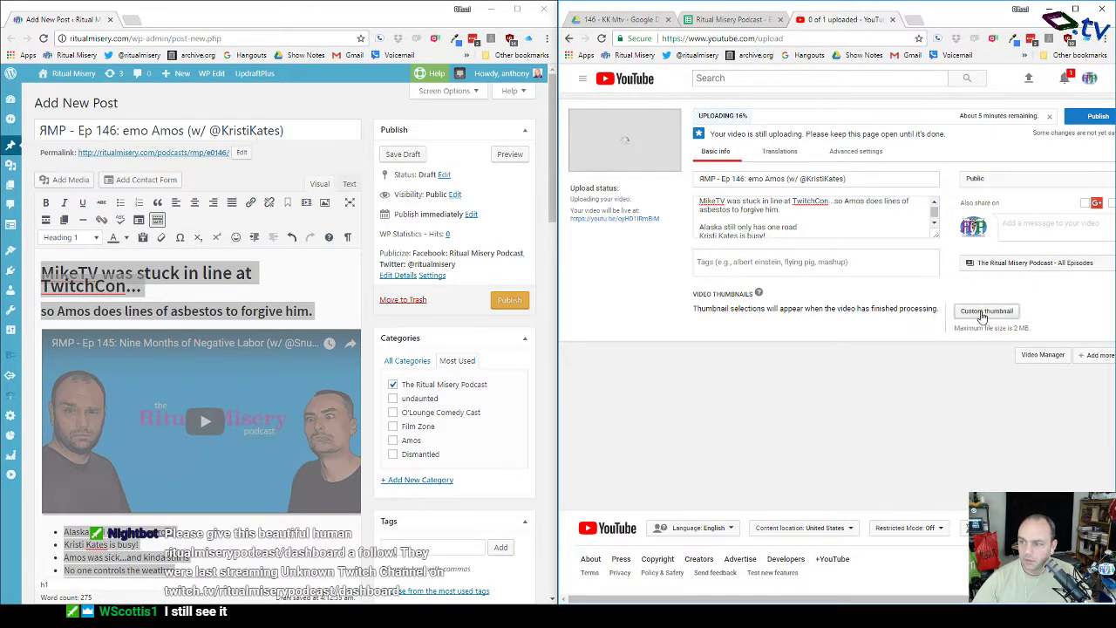
Step: Set rmp_logo_2015_youtube_official from Graphics and Logos as the thumbnail and select the video ID
click(978, 310)
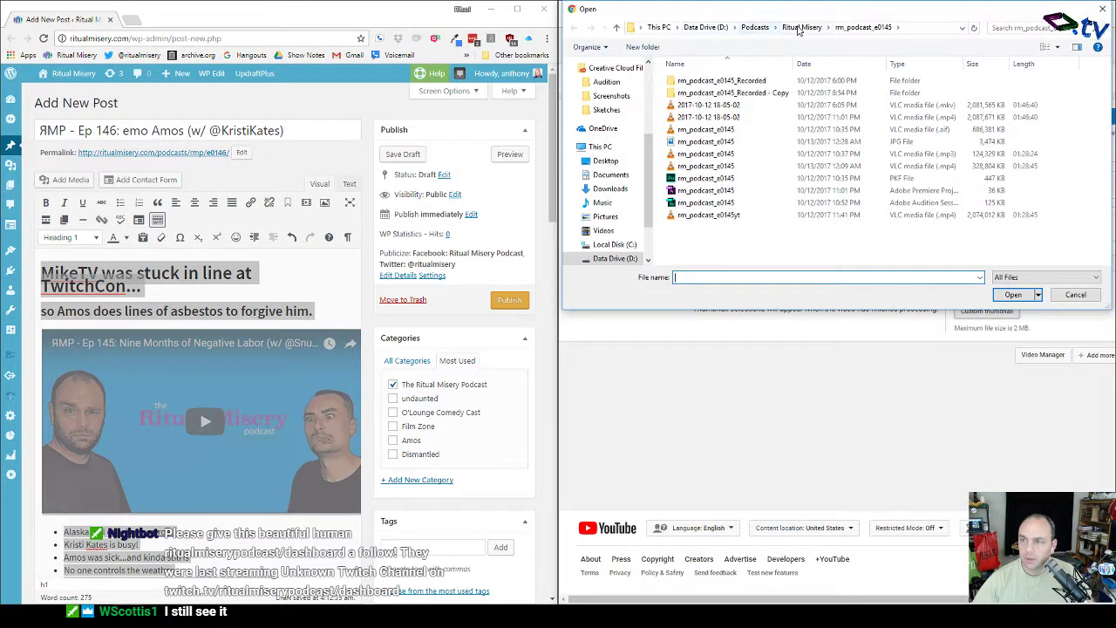
click(801, 28)
double_click(696, 94)
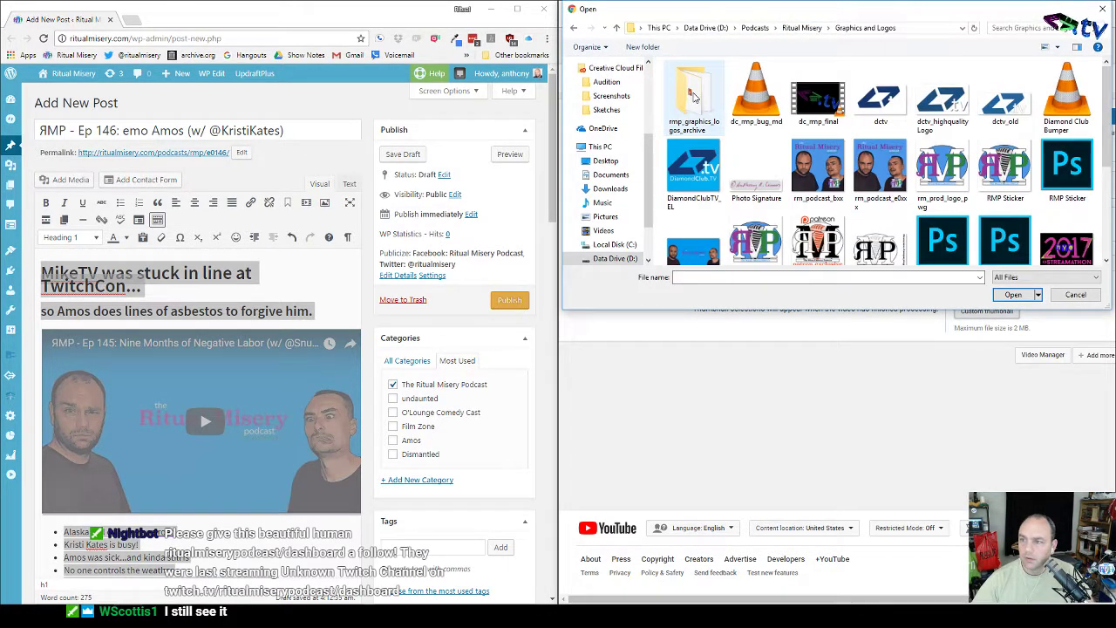
double_click(693, 96)
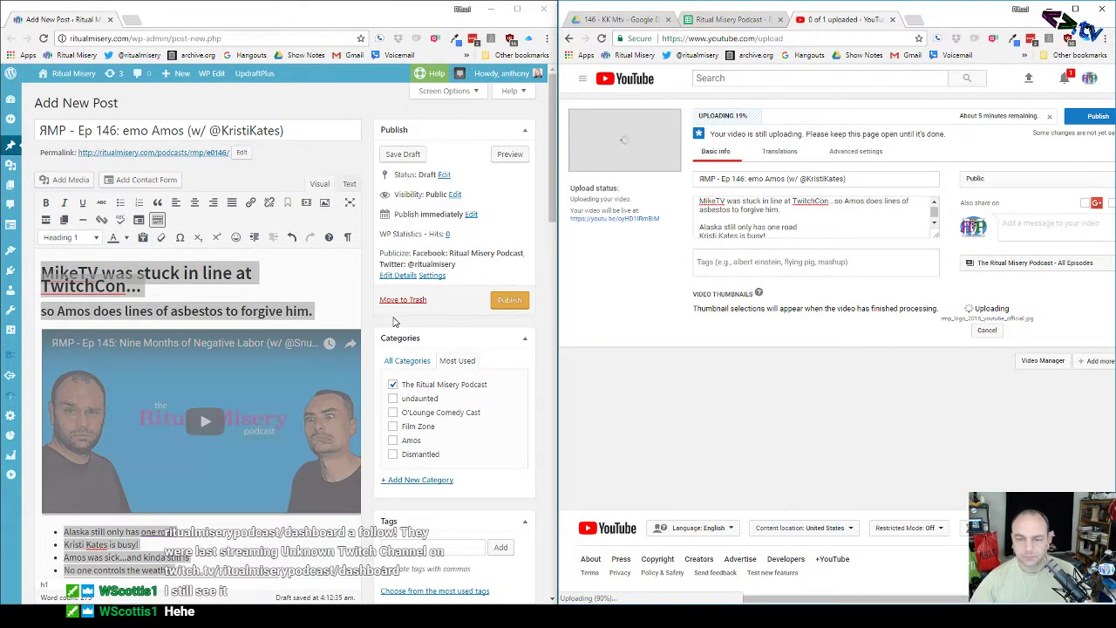
drag(663, 219, 622, 222)
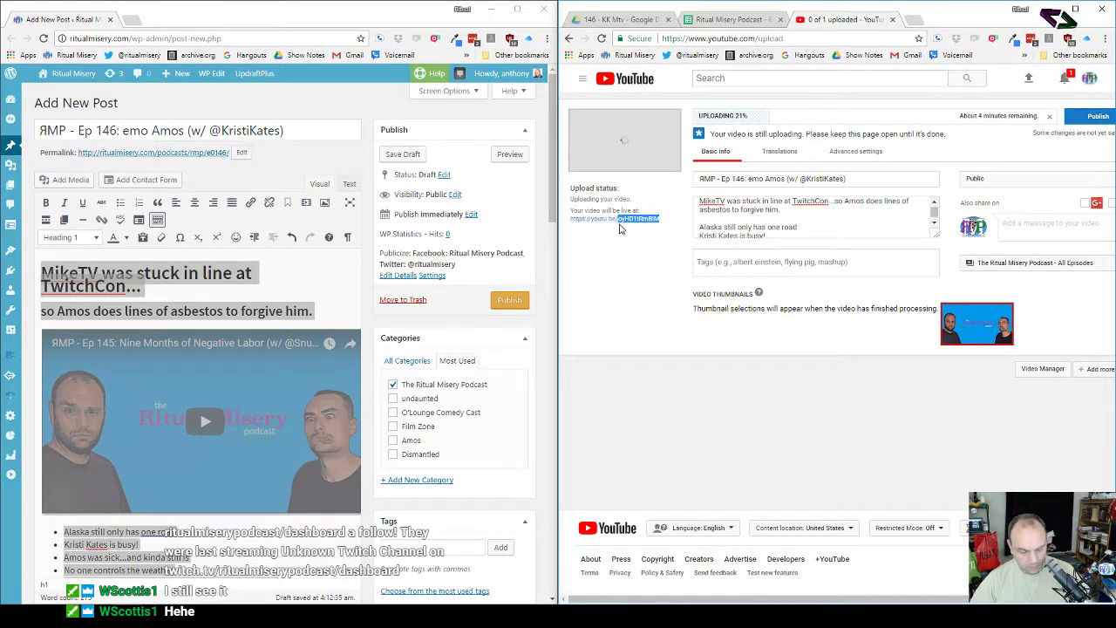
Step: Replace the embedded video's source ID with the new episode 146 upload's ID
click(314, 351)
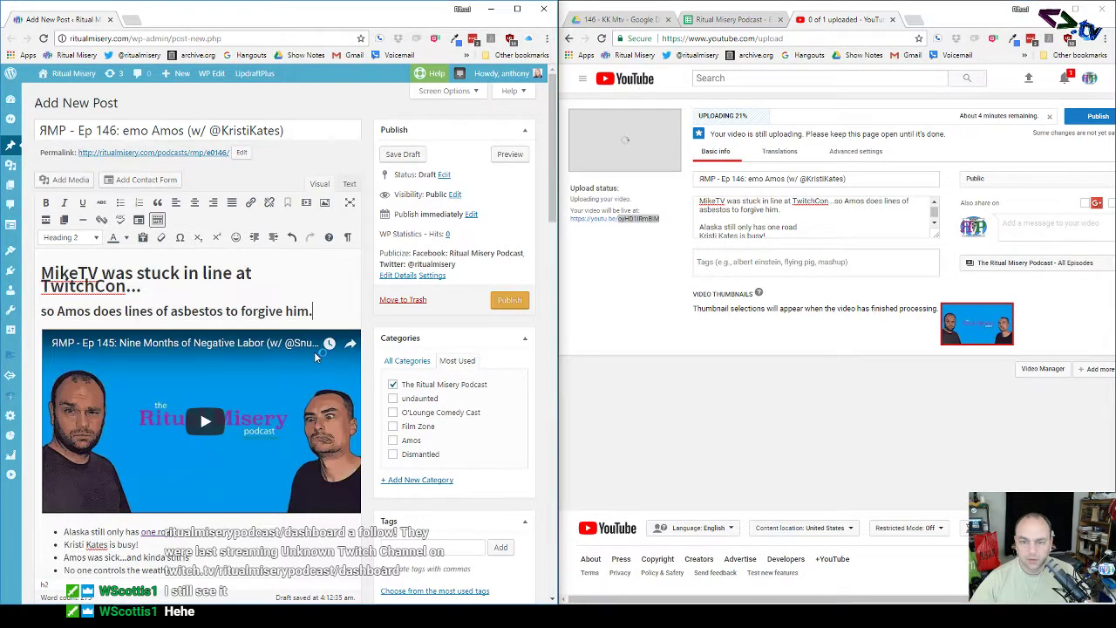
right_click(312, 368)
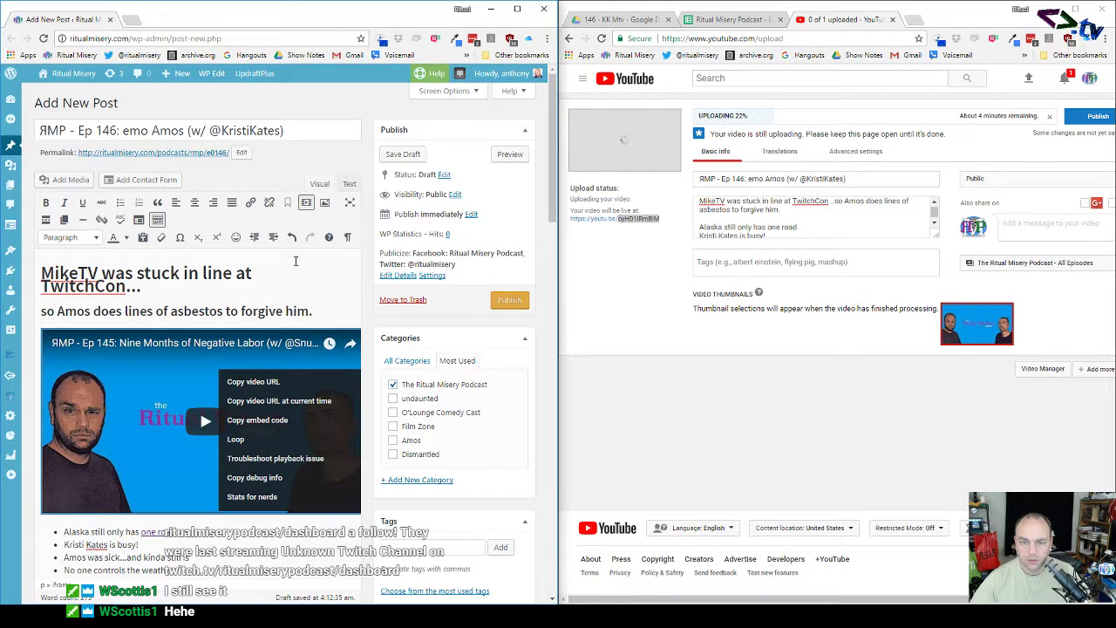
click(301, 370)
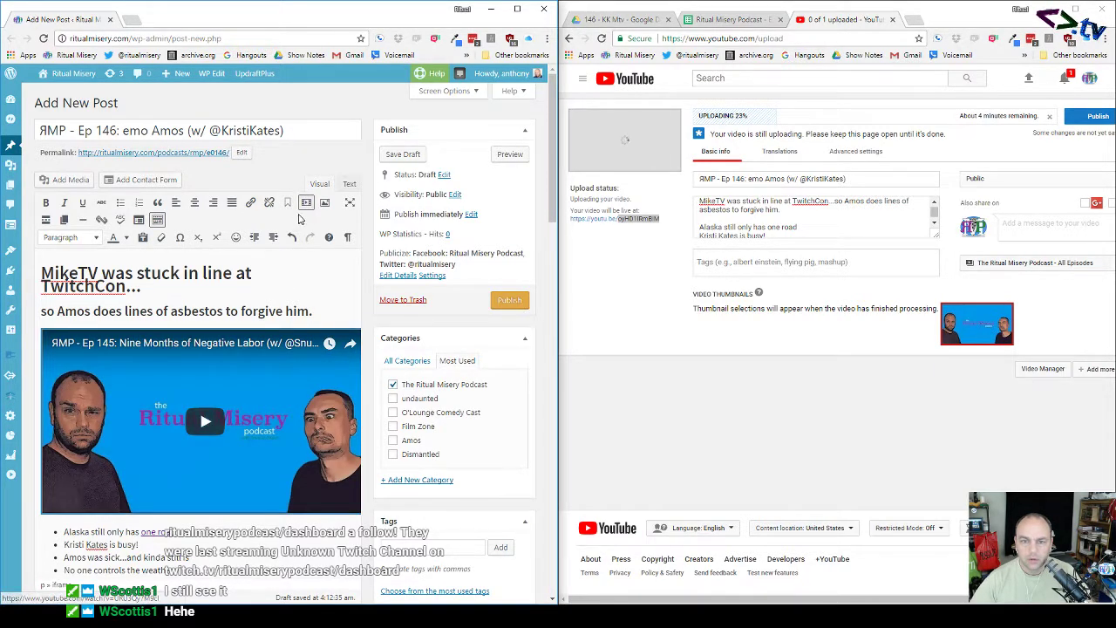
click(306, 202)
drag(381, 314, 324, 314)
text(oyHD1lRmBiM)
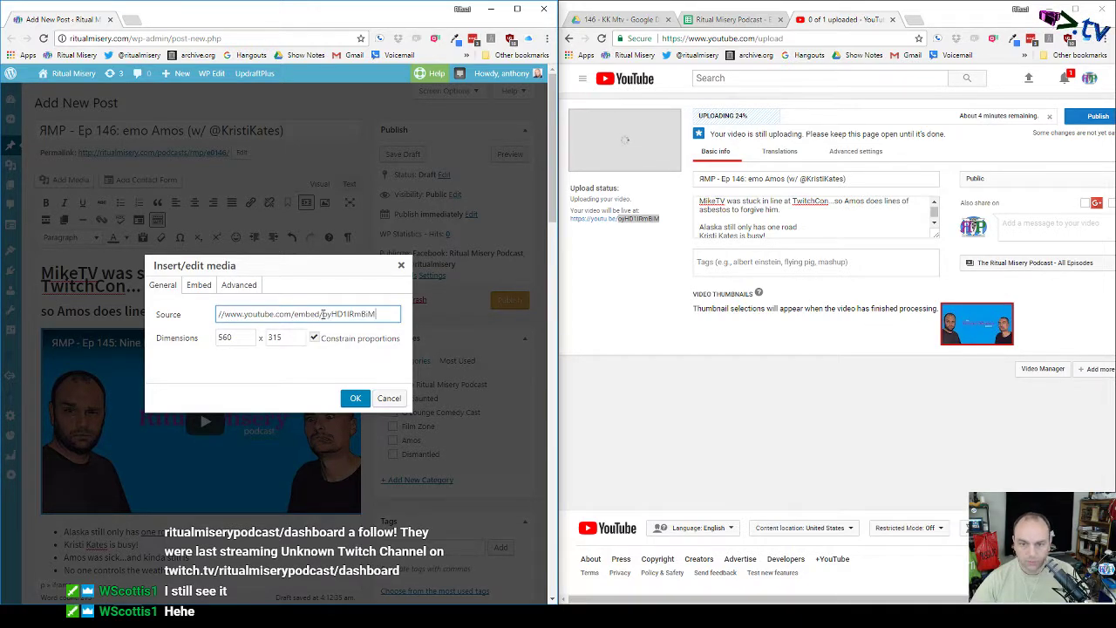
click(355, 397)
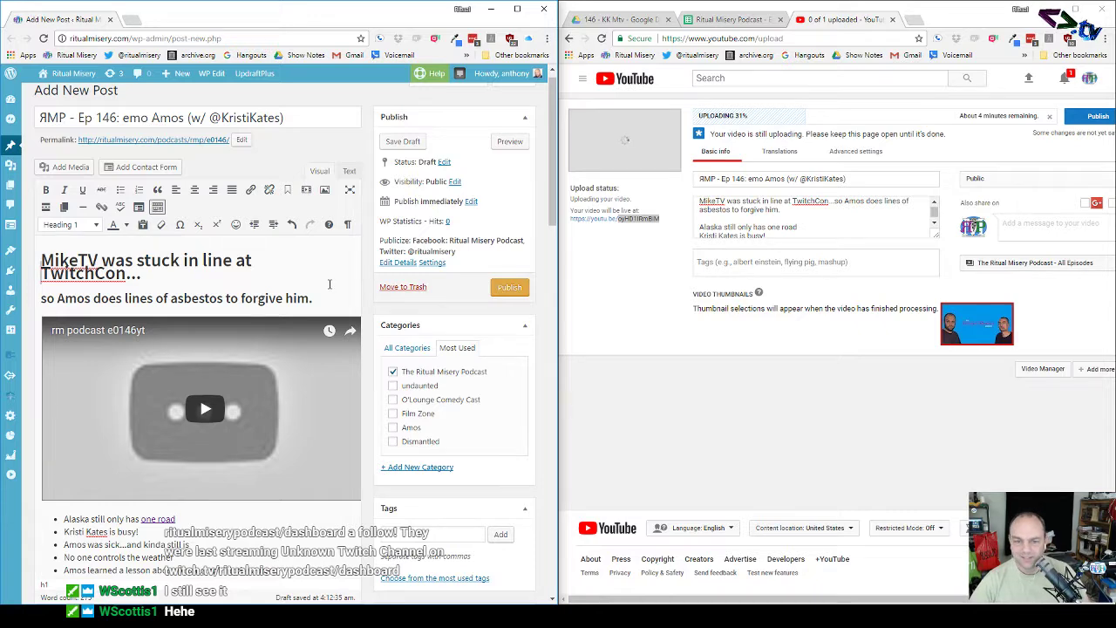
Step: Enter the guest's name and RockBand as the post's first tags
scroll(330, 284, down, 5)
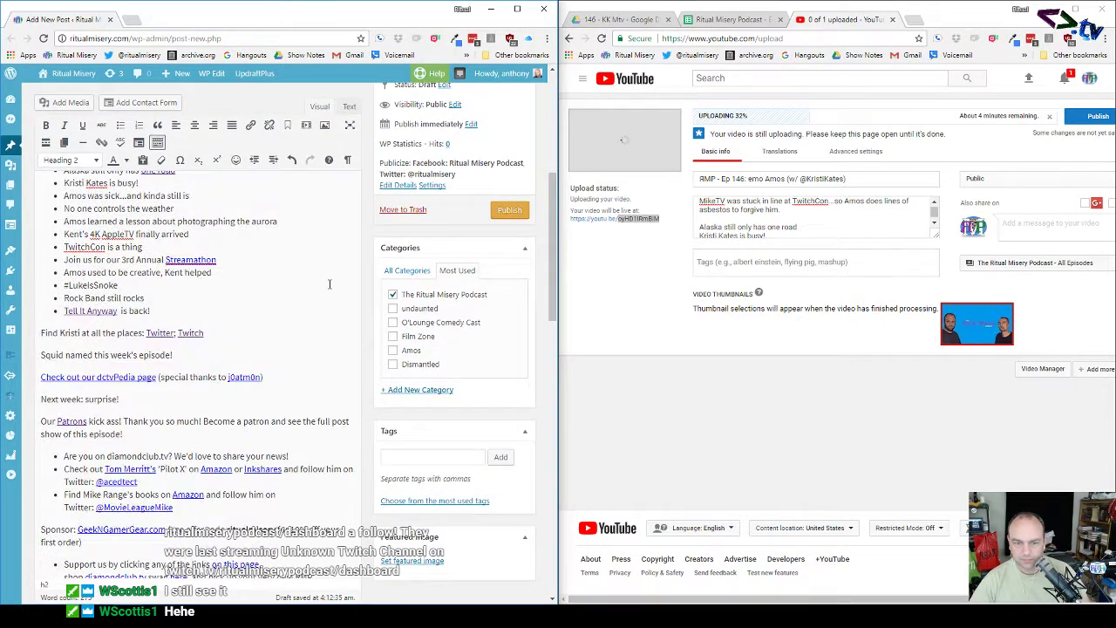
scroll(330, 284, up, 5)
scroll(329, 284, up, 1)
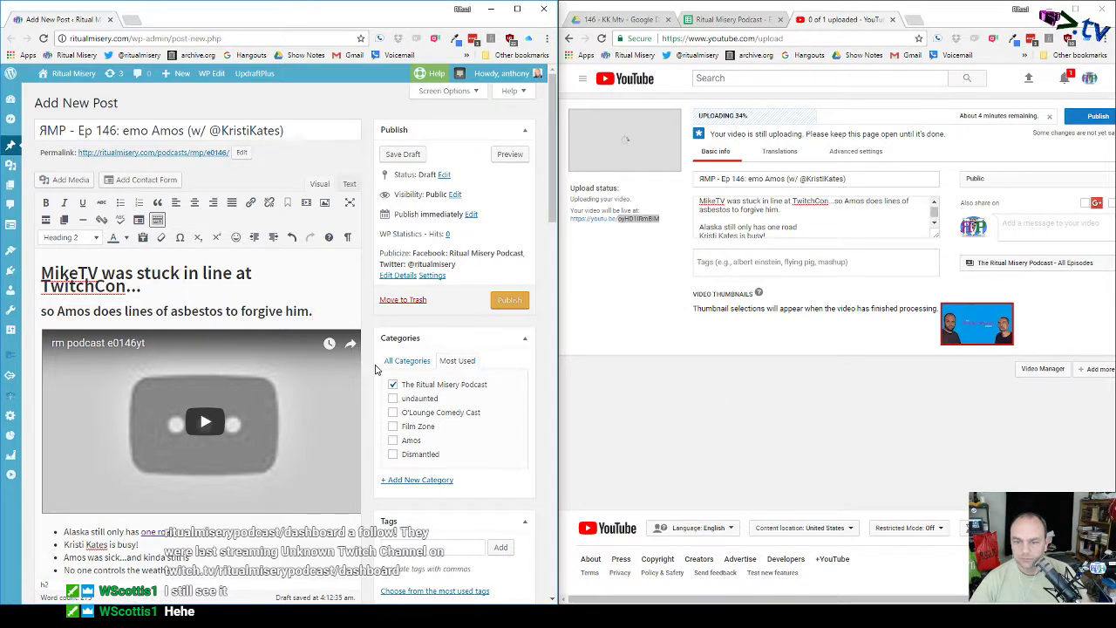
scroll(368, 375, down, 3)
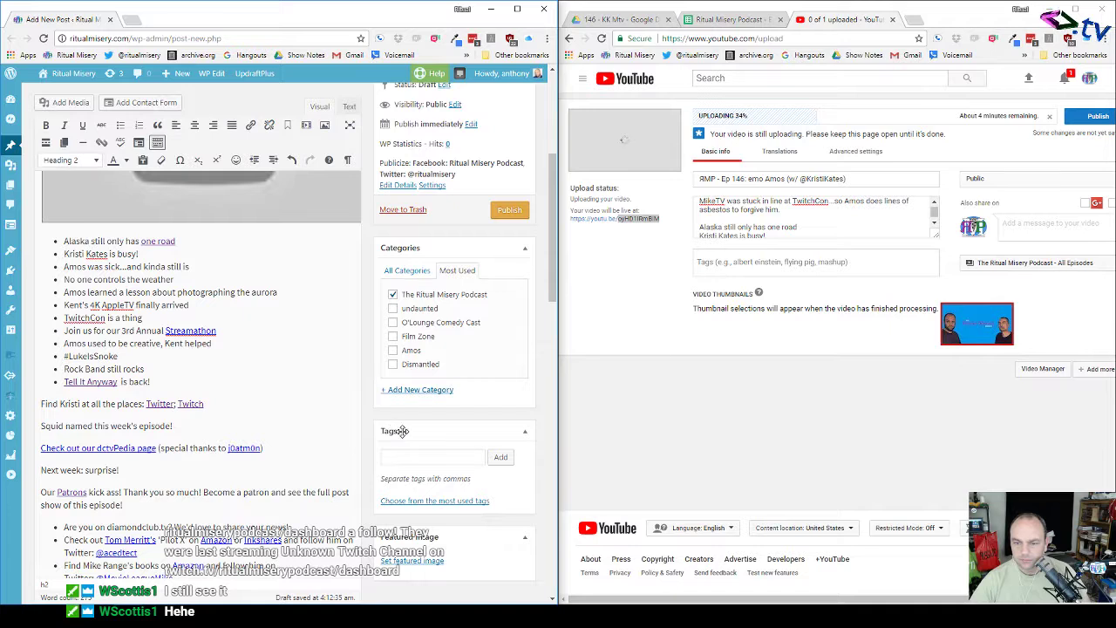
click(424, 458)
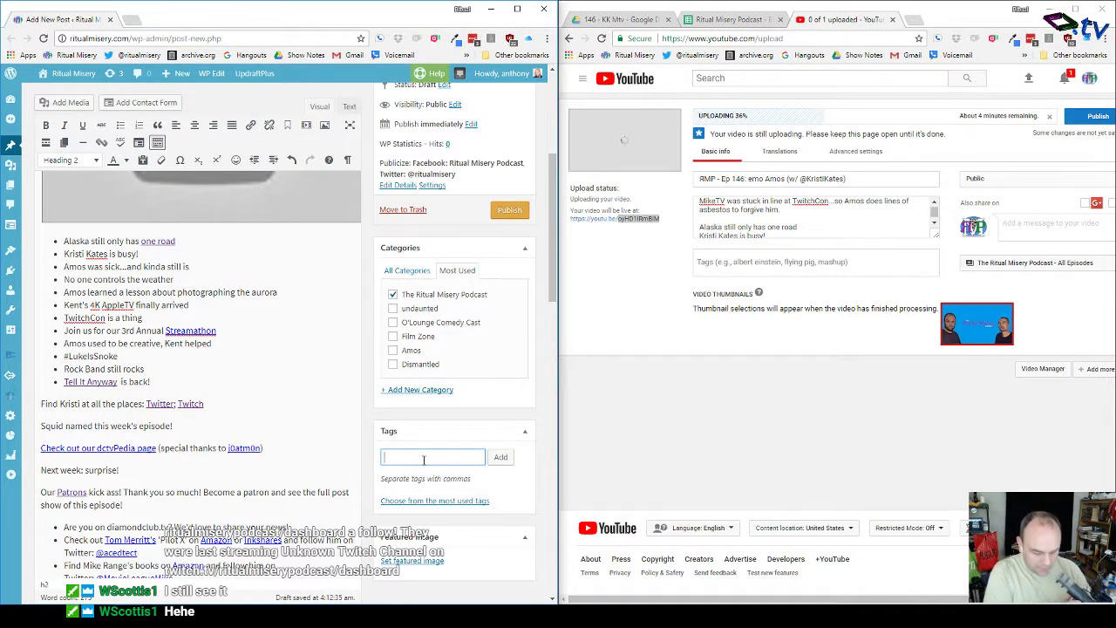
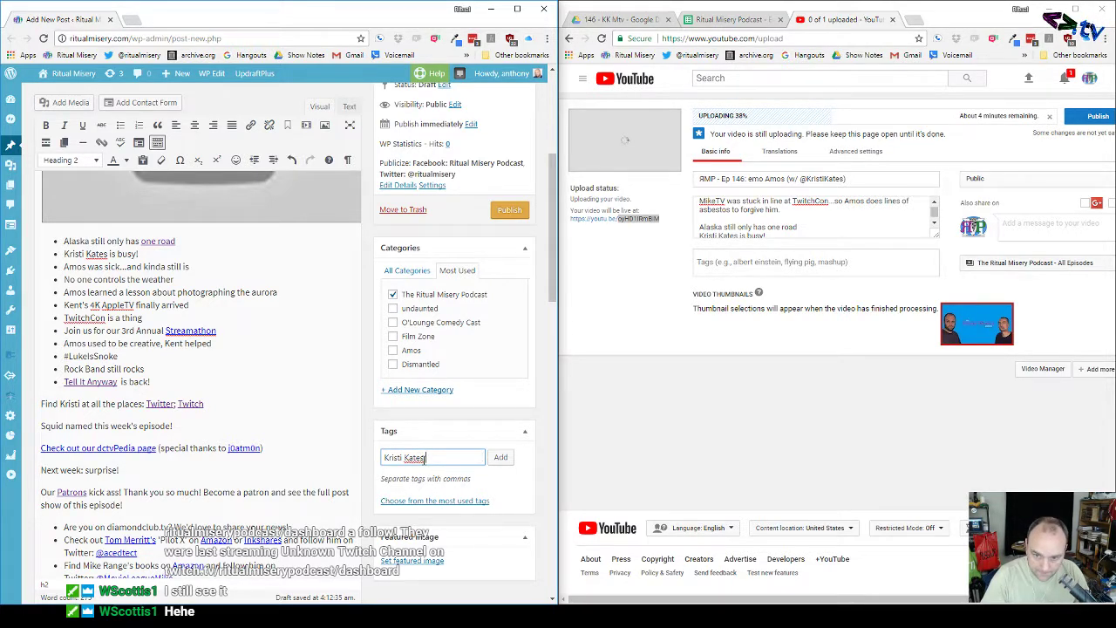
text(, Rock)
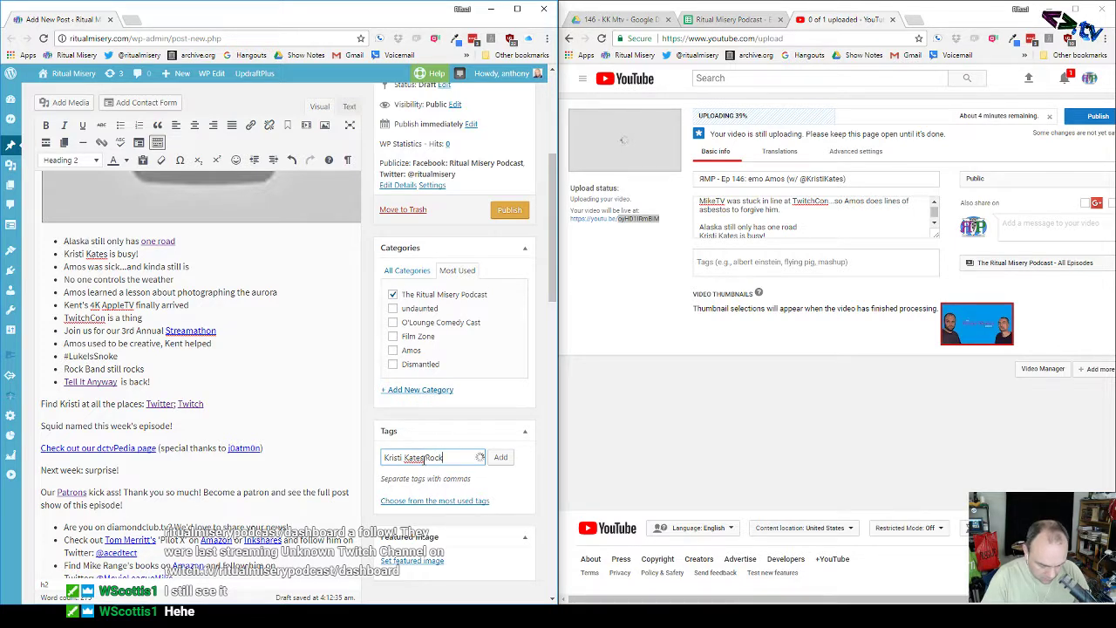
text(Band,)
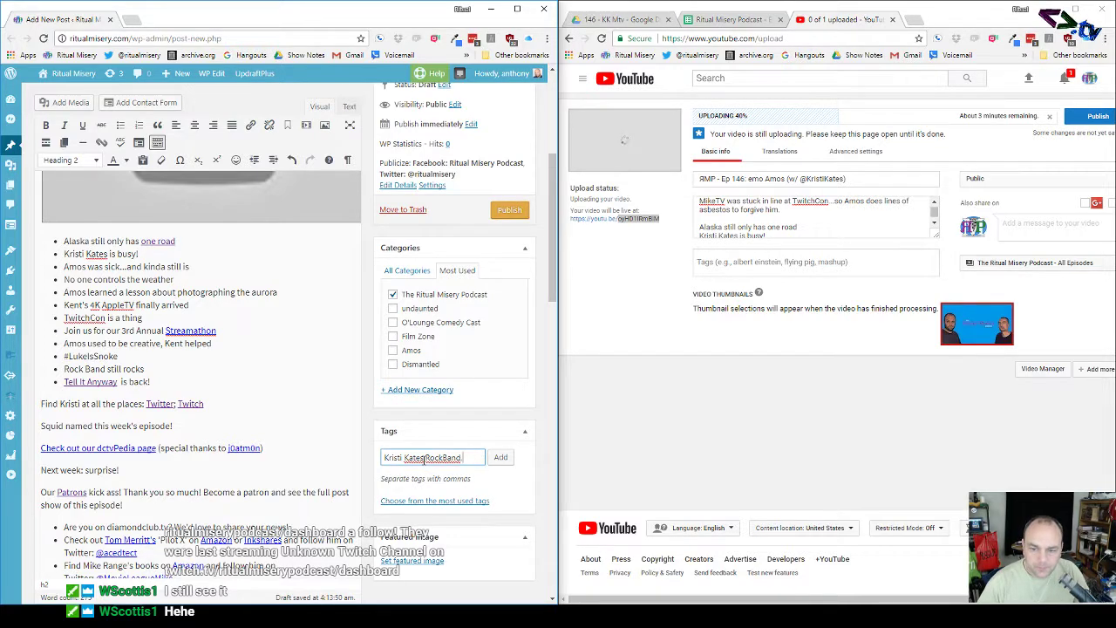
Step: Add the Alaska, Aurora, AppleTV, Streamathon and Star Wars tags, copy the list, and apply them
scroll(424, 459, down, 2)
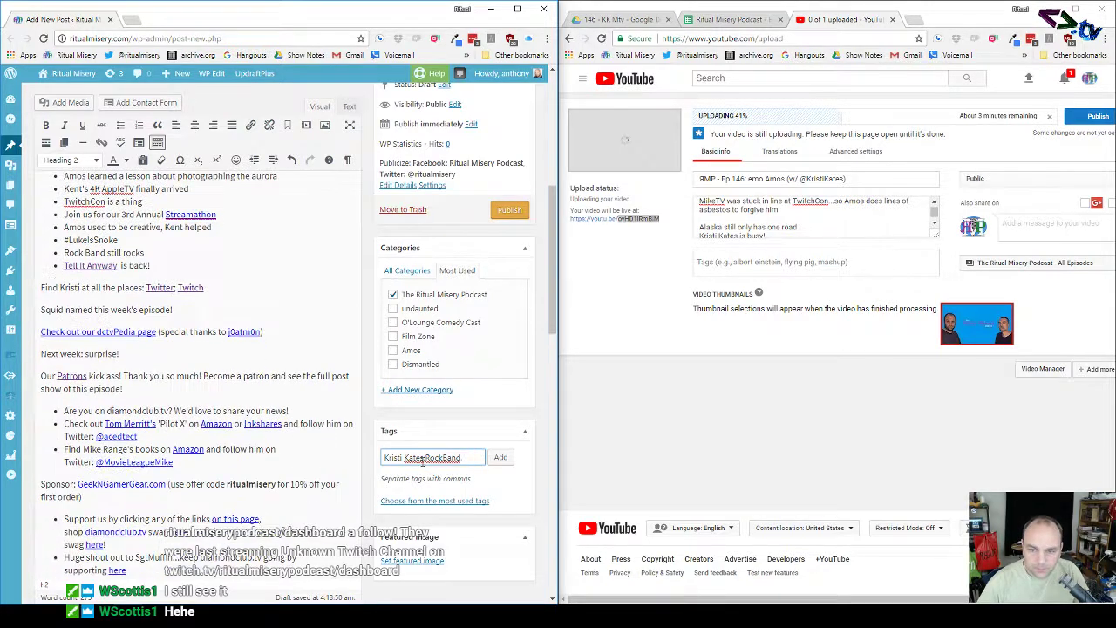
click(427, 504)
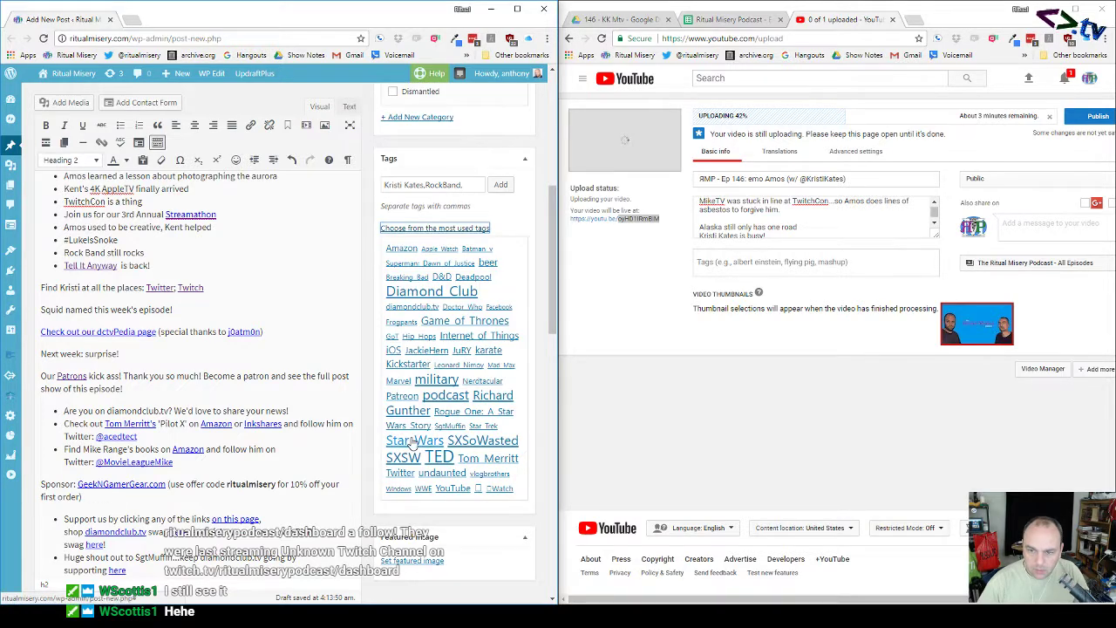
scroll(411, 445, up, 2)
click(469, 306)
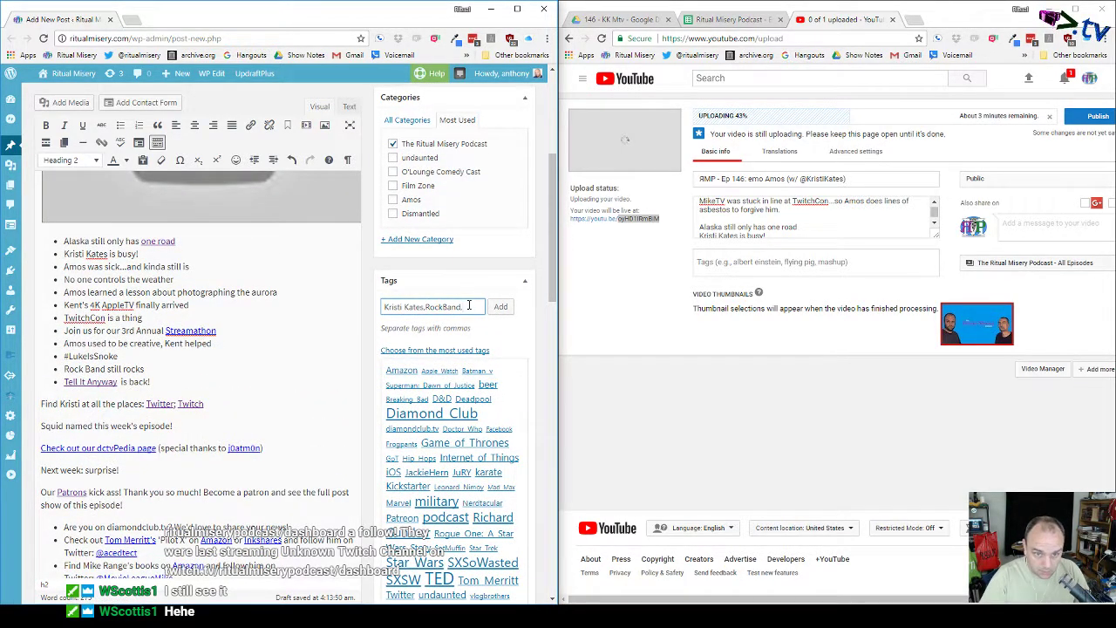
text(Alaska)
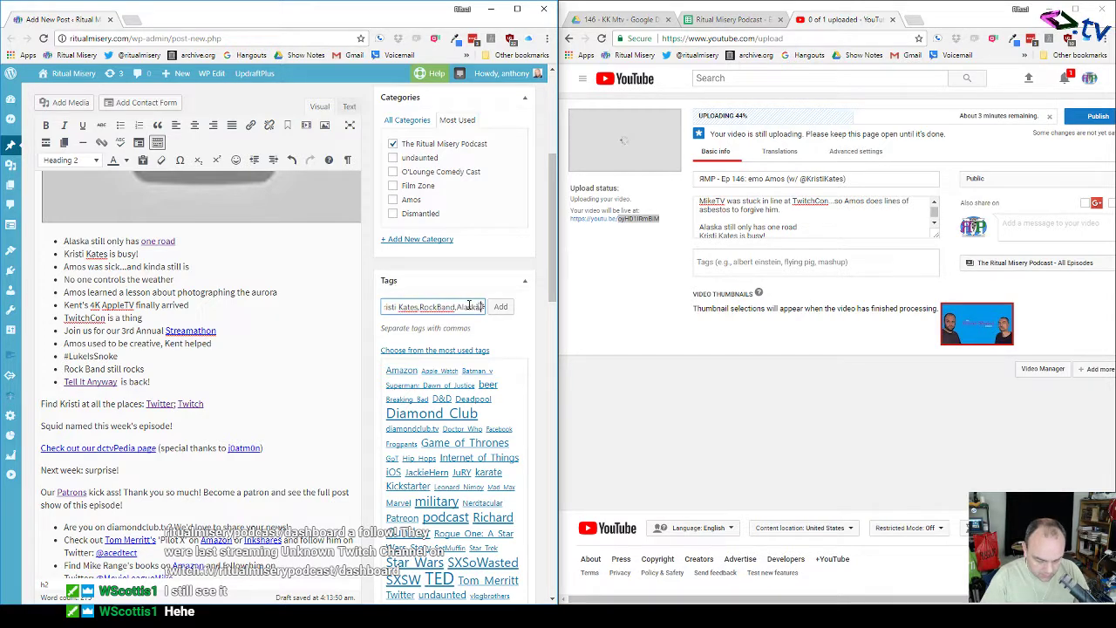
text(,aurora)
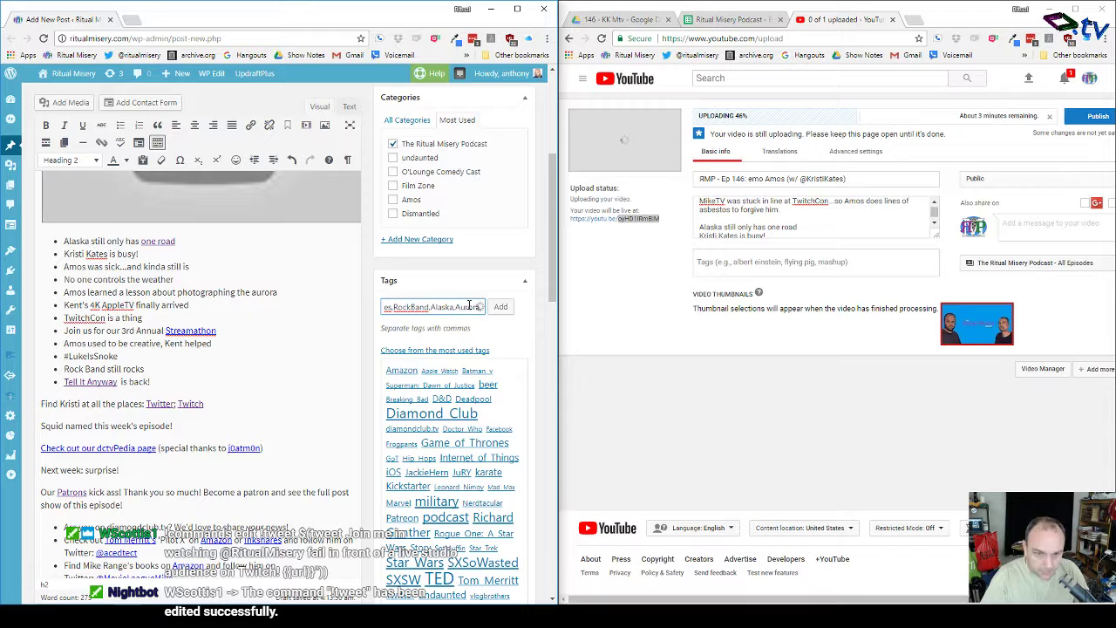
text(,A)
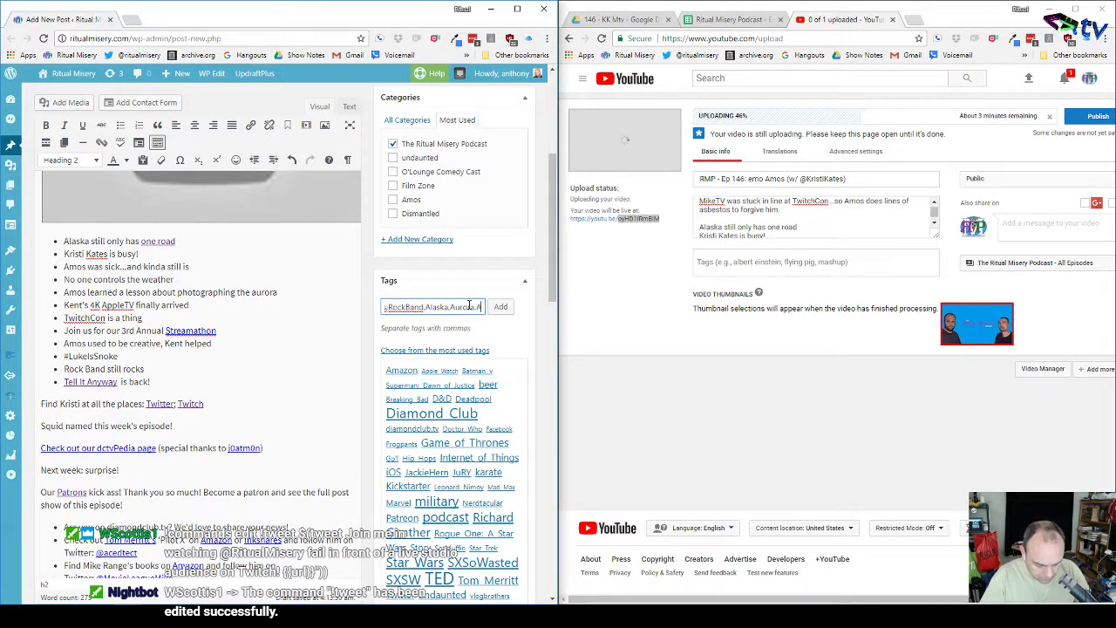
text(ppleTV)
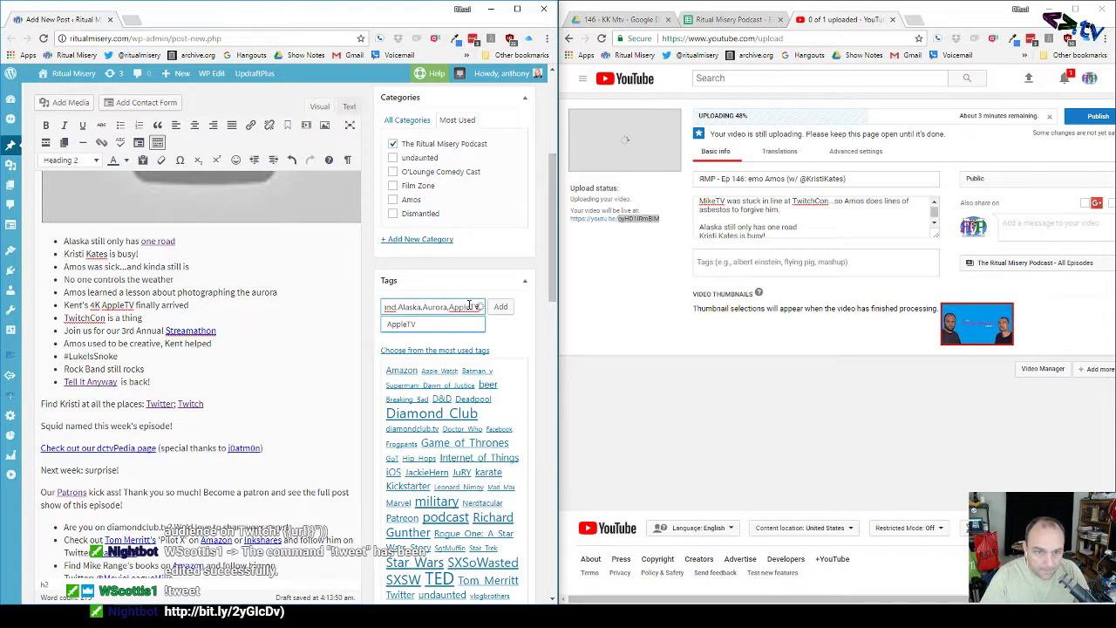
text(,Streamin)
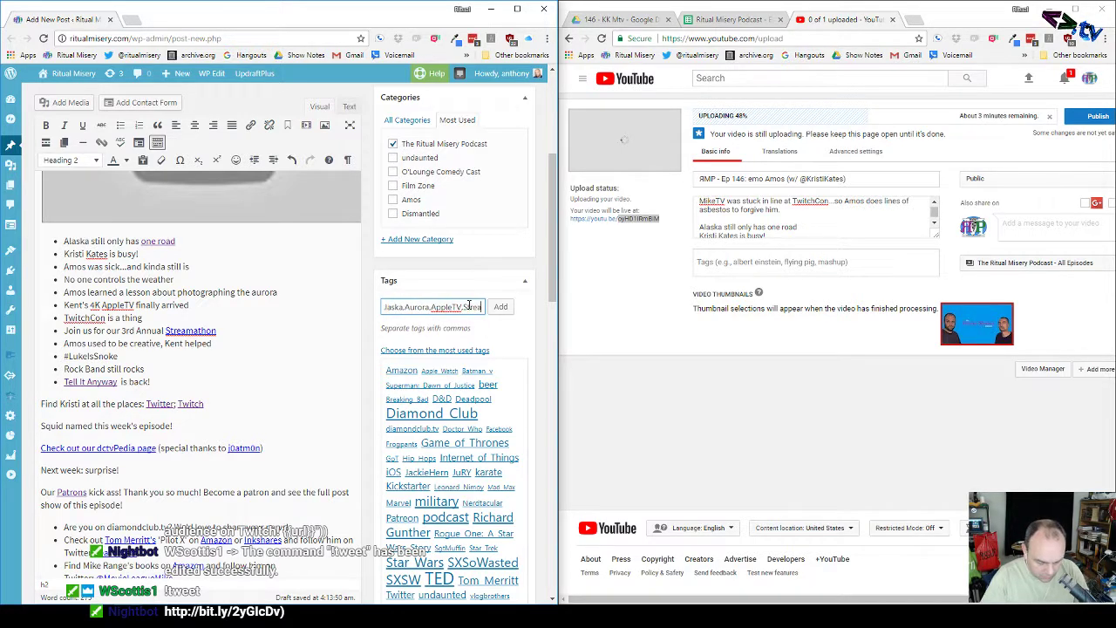
text(thon)
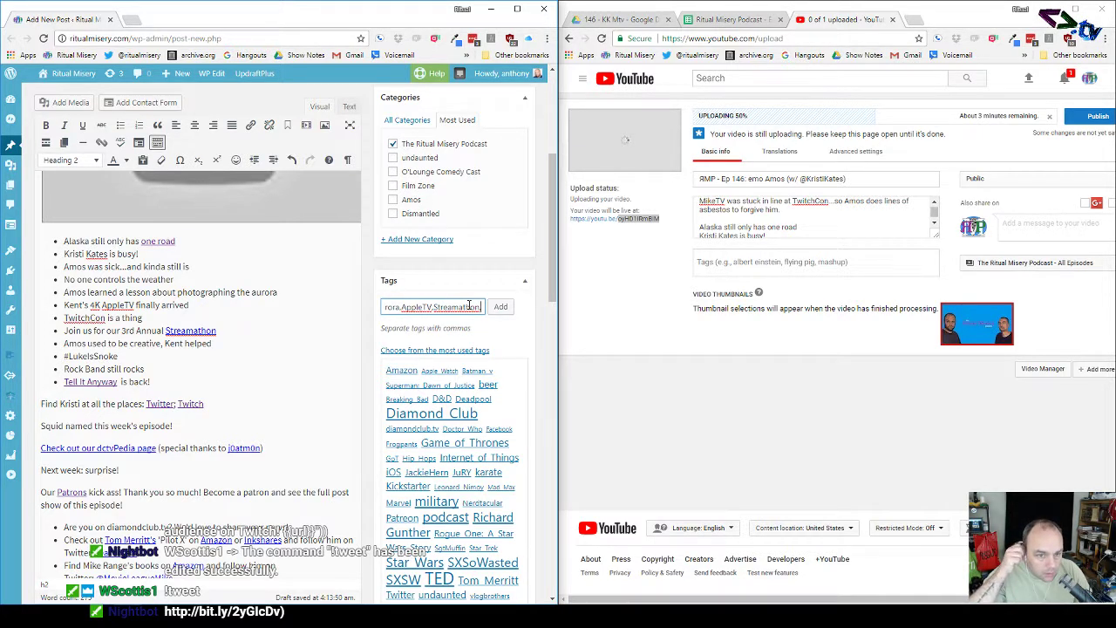
text(,)
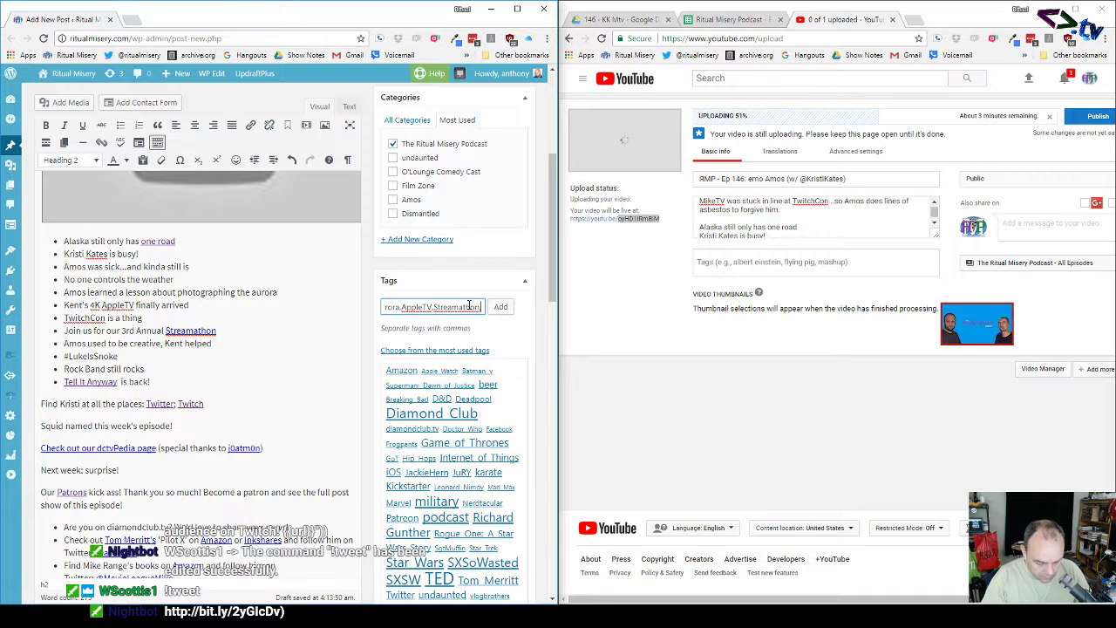
text(Star Wa)
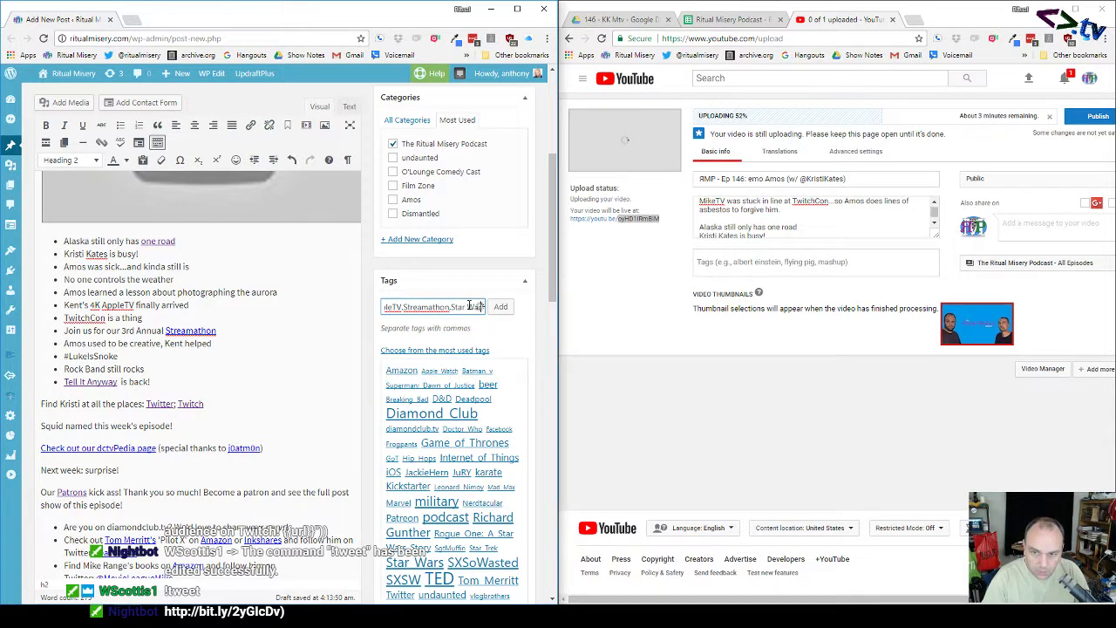
text(rs)
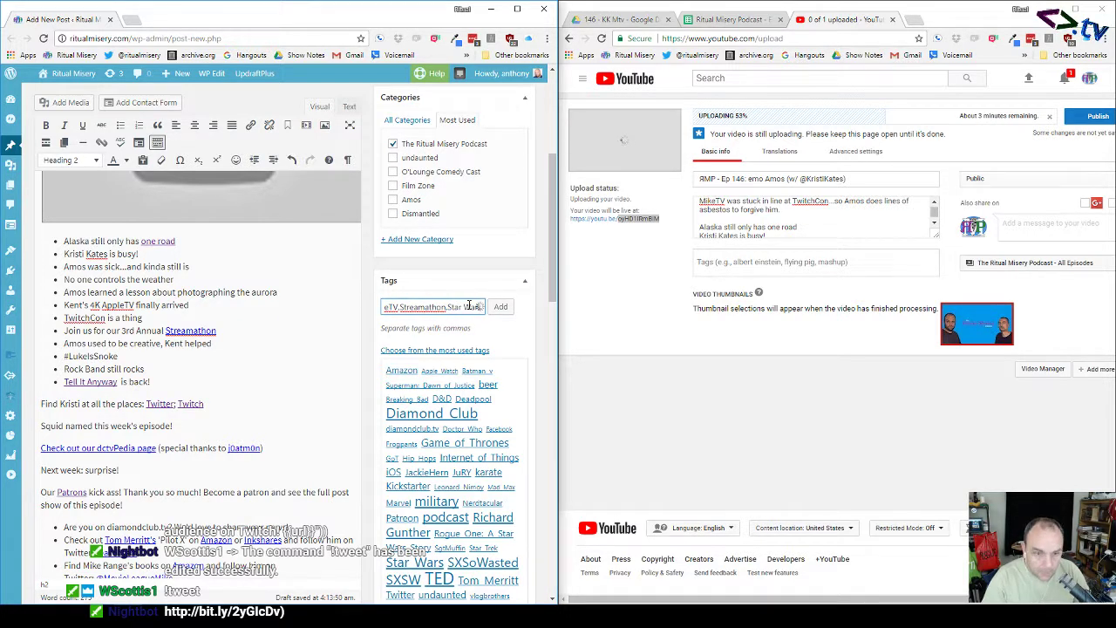
text(,)
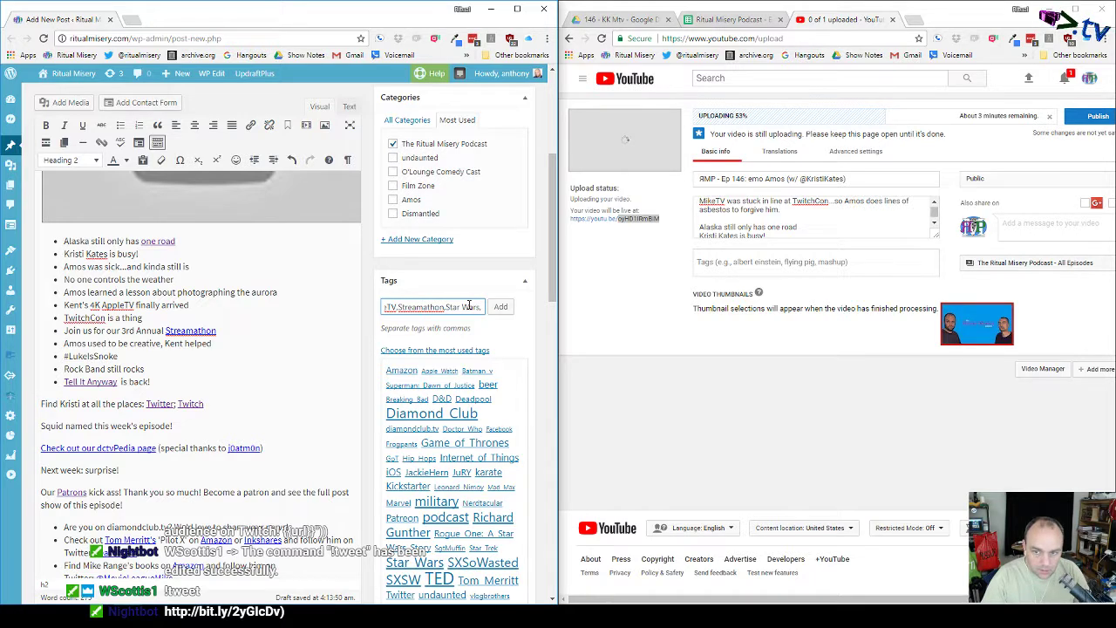
key(BackSpace)
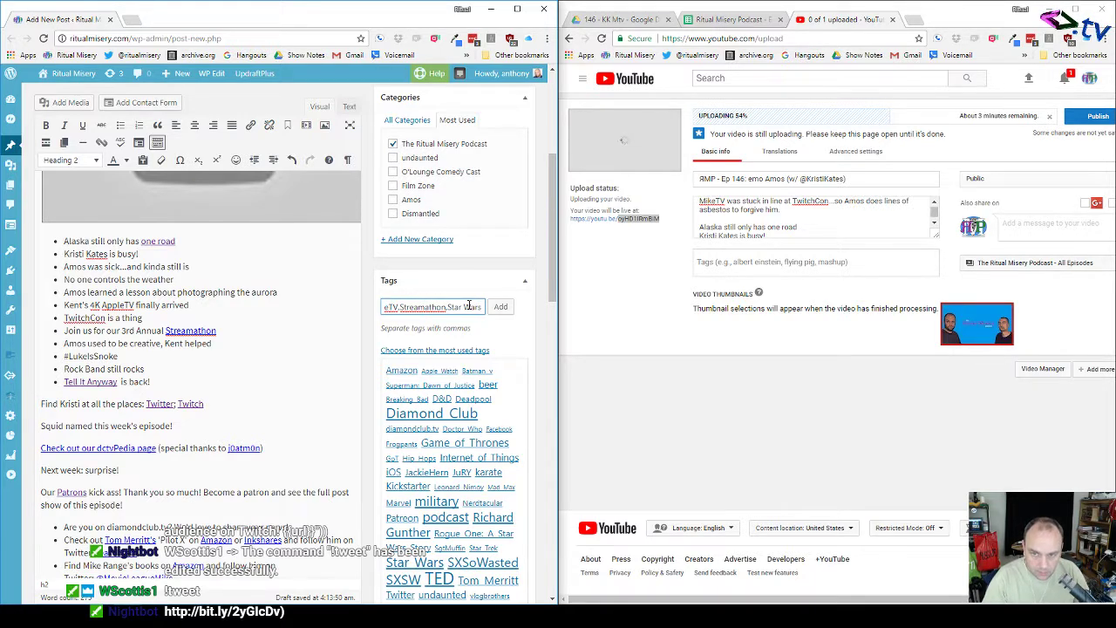
key(ctrl+a)
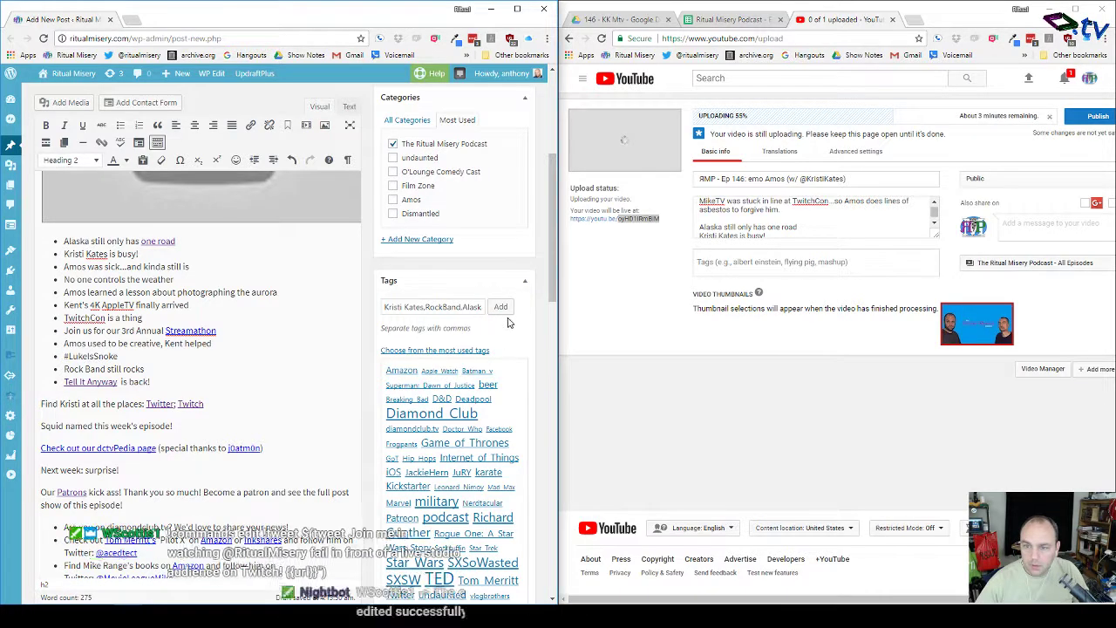
click(501, 306)
Step: Paste the seven episode tags into the YouTube video's Tags field and open a new tab
click(757, 262)
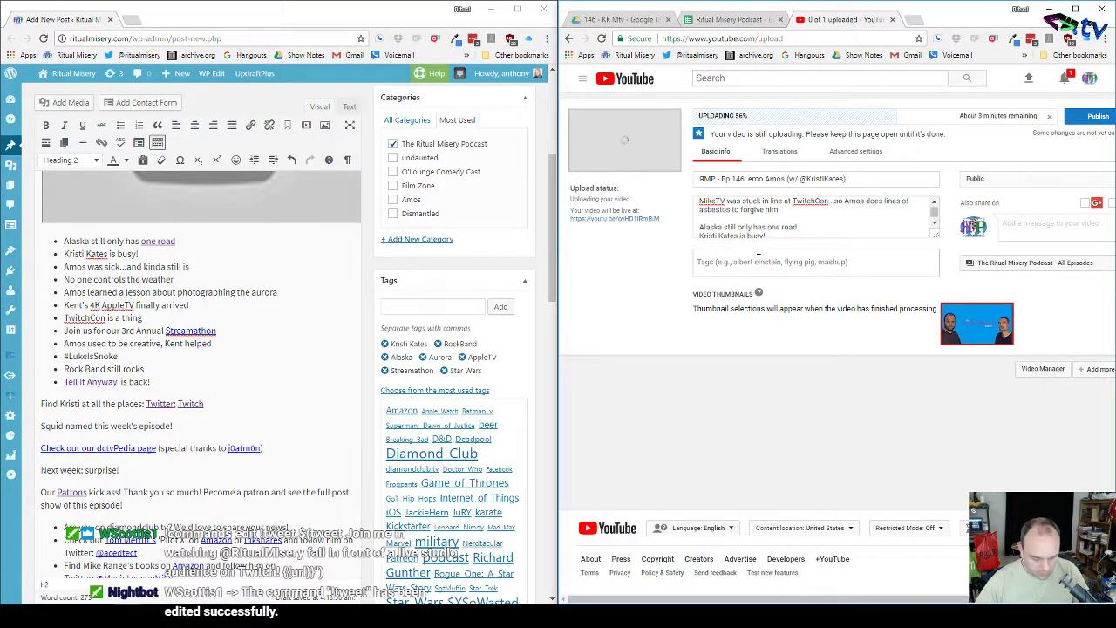
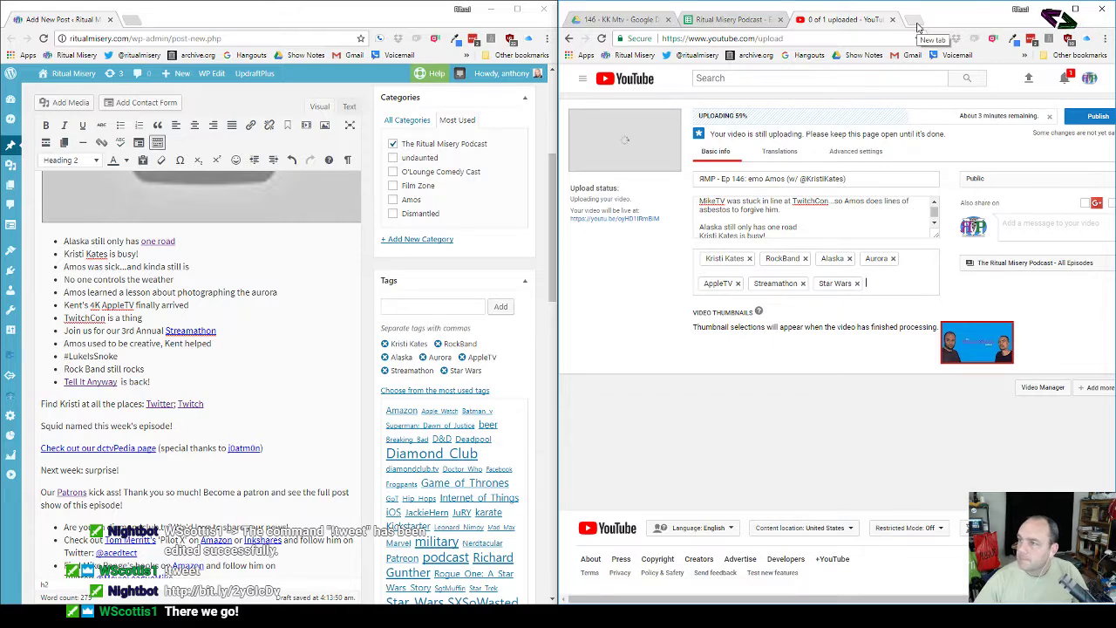
click(917, 27)
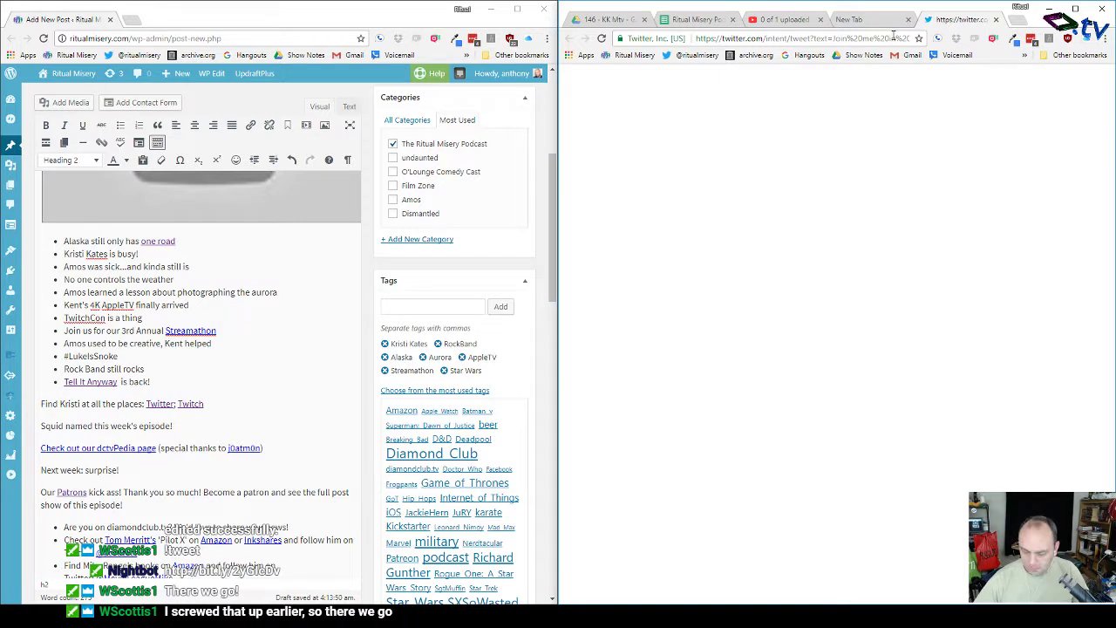
Step: Close the Twitter share tab and load the podcast's uploads list on archive.org
key(Right)
key(Right)
key(Right)
key(Right)
key(Right)
key(Right)
key(Right)
key(Right)
key(Right)
key(Right)
key(Right)
key(Right)
key(Right)
key(Right)
key(Right)
key(Right)
key(Right)
key(Right)
key(Right)
key(Right)
key(Right)
key(Right)
key(Right)
key(Right)
key(Right)
key(Right)
key(Right)
key(Right)
key(Right)
key(Right)
key(Right)
key(Right)
key(Right)
key(Right)
key(Right)
key(Right)
key(Right)
key(Right)
key(Right)
key(Right)
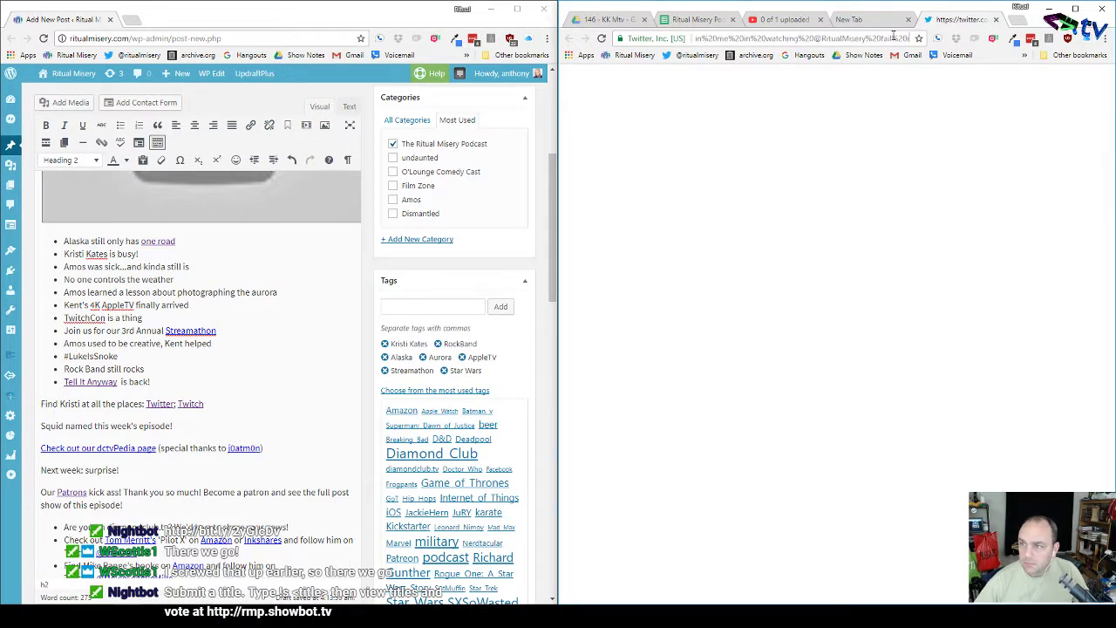
key(Right)
key(Right)
key(Right)
key(Right)
key(Right)
key(Right)
key(Right)
key(Right)
key(Right)
key(Right)
key(Right)
key(Right)
key(Right)
key(Right)
key(Right)
key(Right)
key(Right)
key(Right)
key(Right)
key(Right)
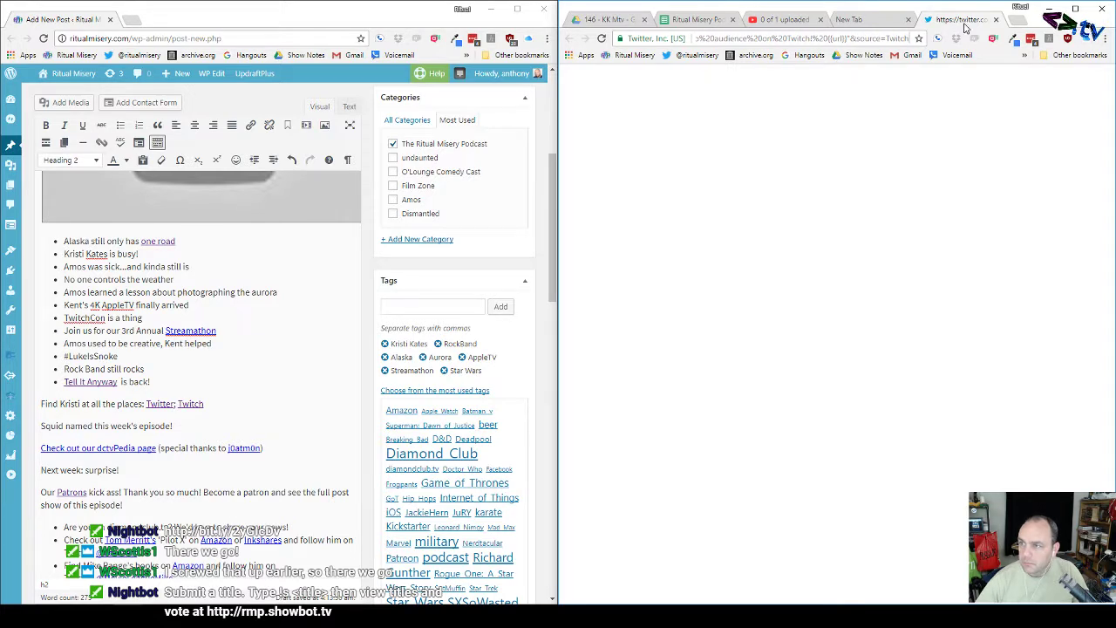
click(995, 20)
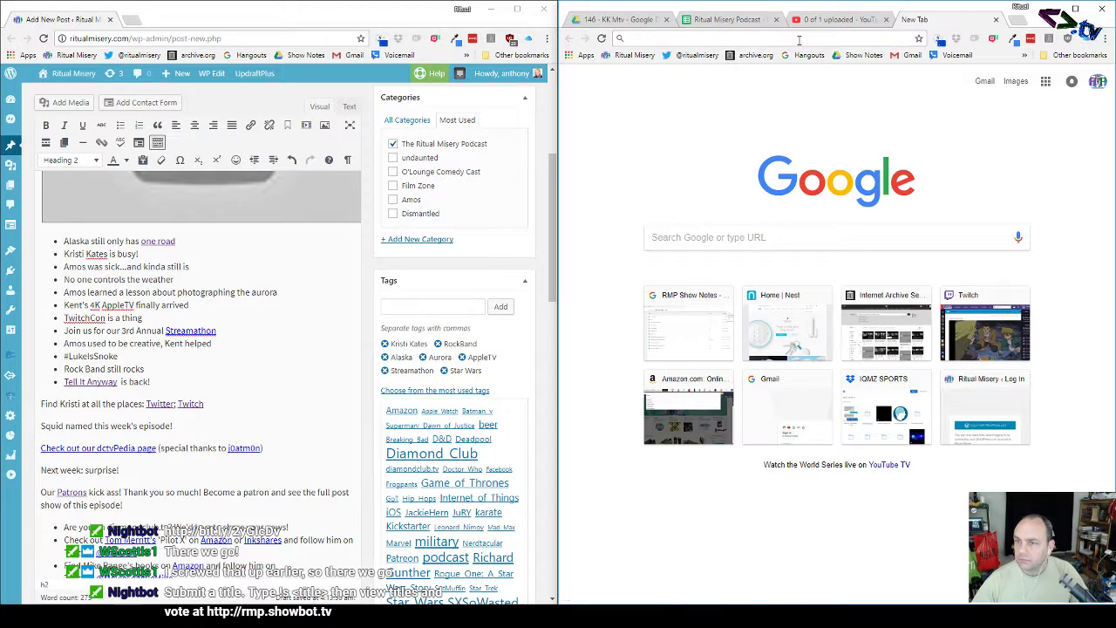
click(752, 55)
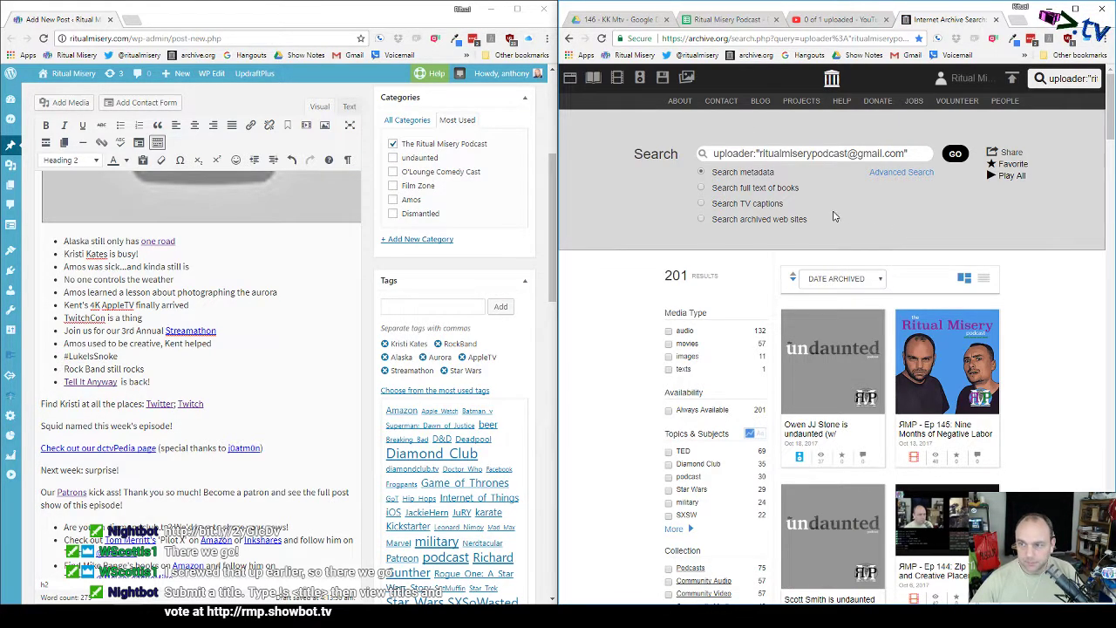
Step: Start an archive.org upload with rm_podcast_e0146's mp4 and mp3, pasting the episode tags as subject tags
click(1012, 77)
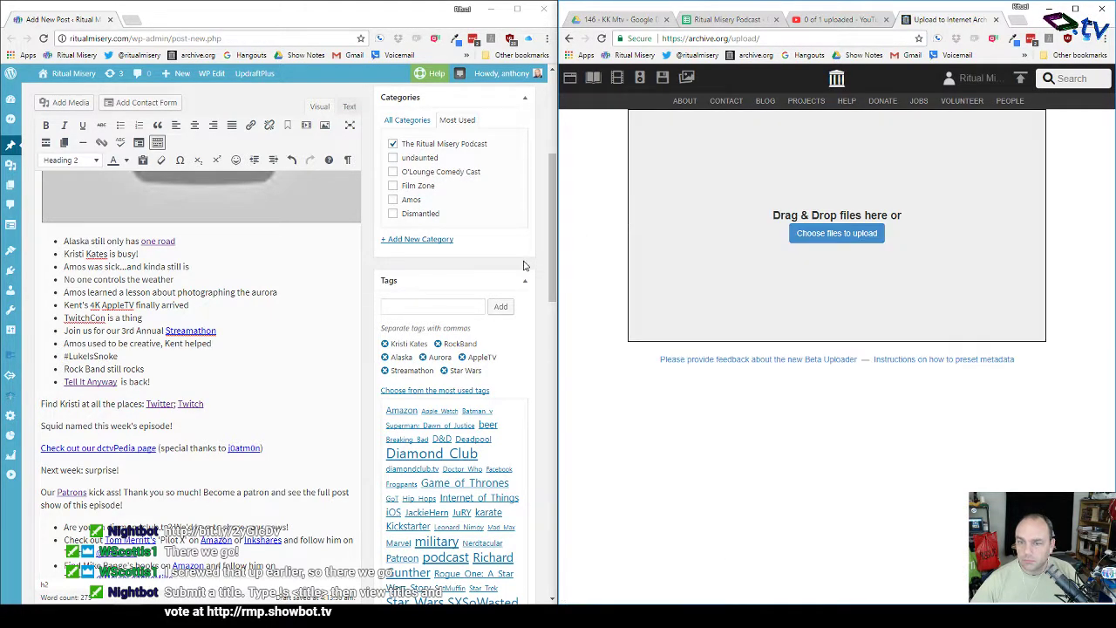
click(370, 616)
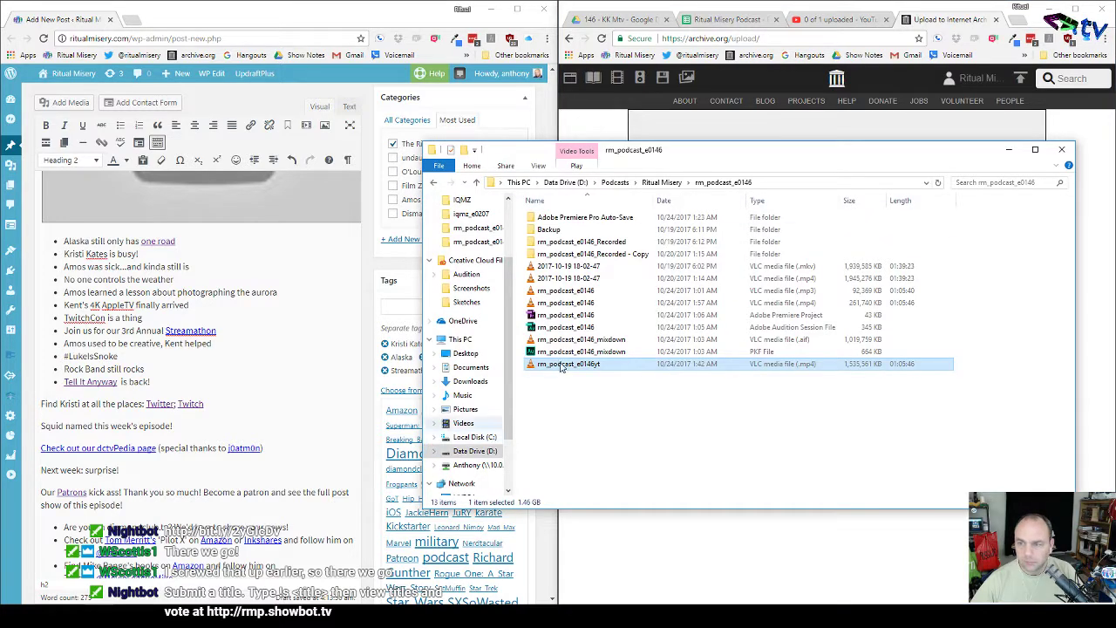
drag(708, 157, 346, 224)
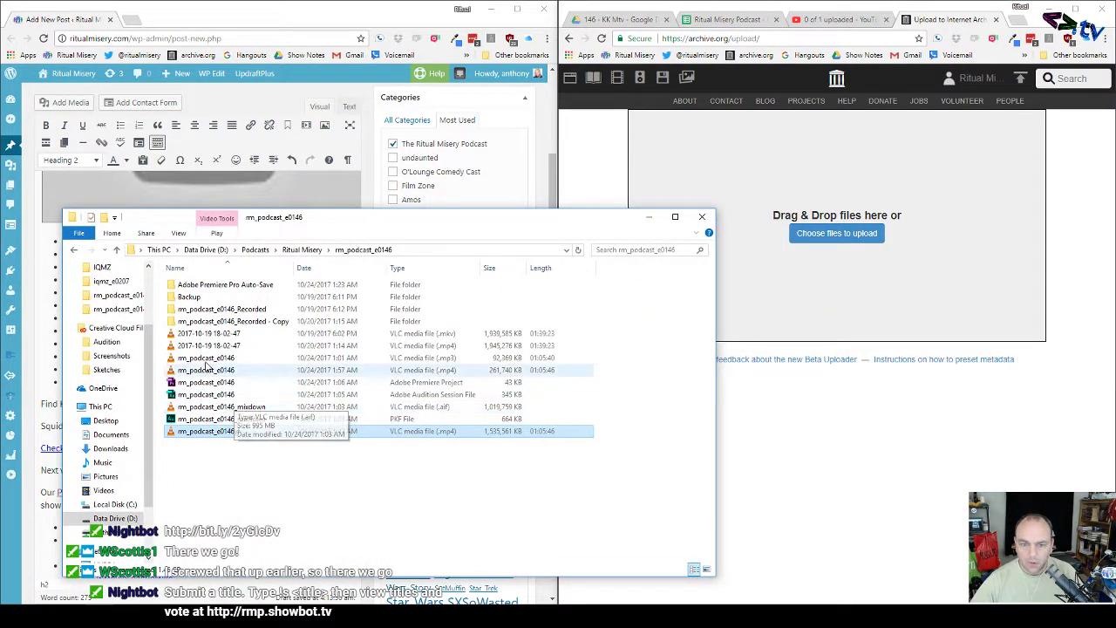
drag(244, 357, 783, 319)
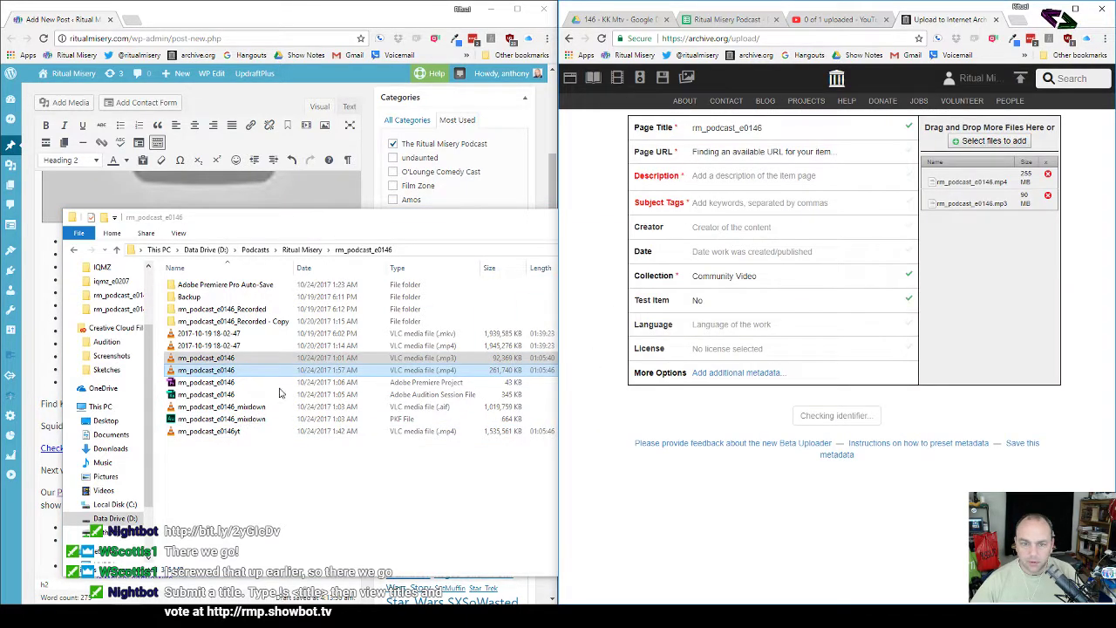
click(74, 251)
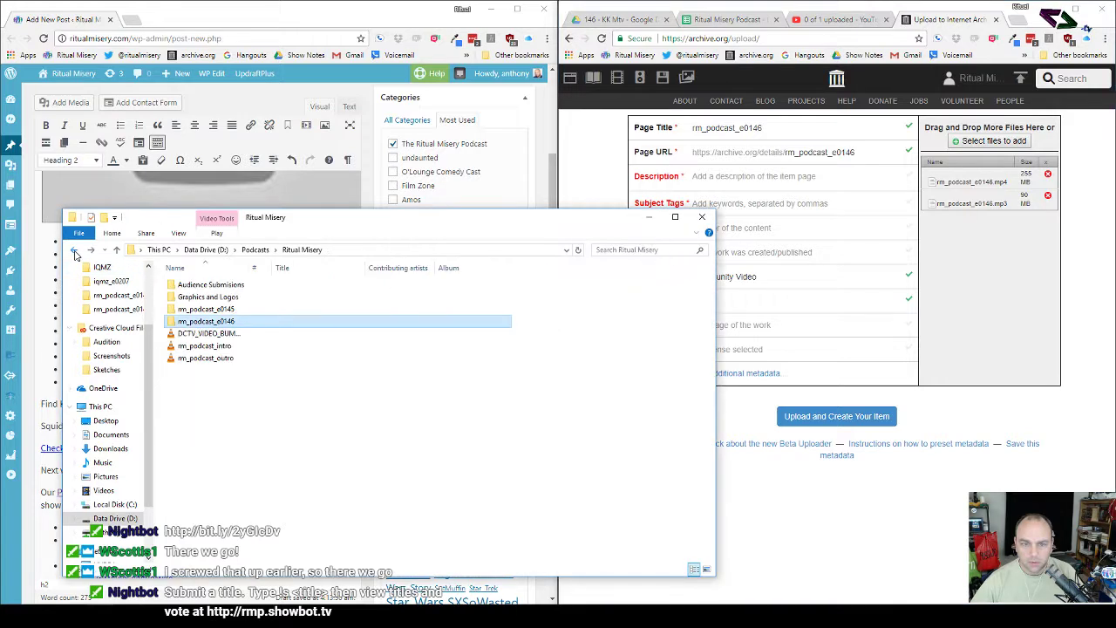
click(771, 227)
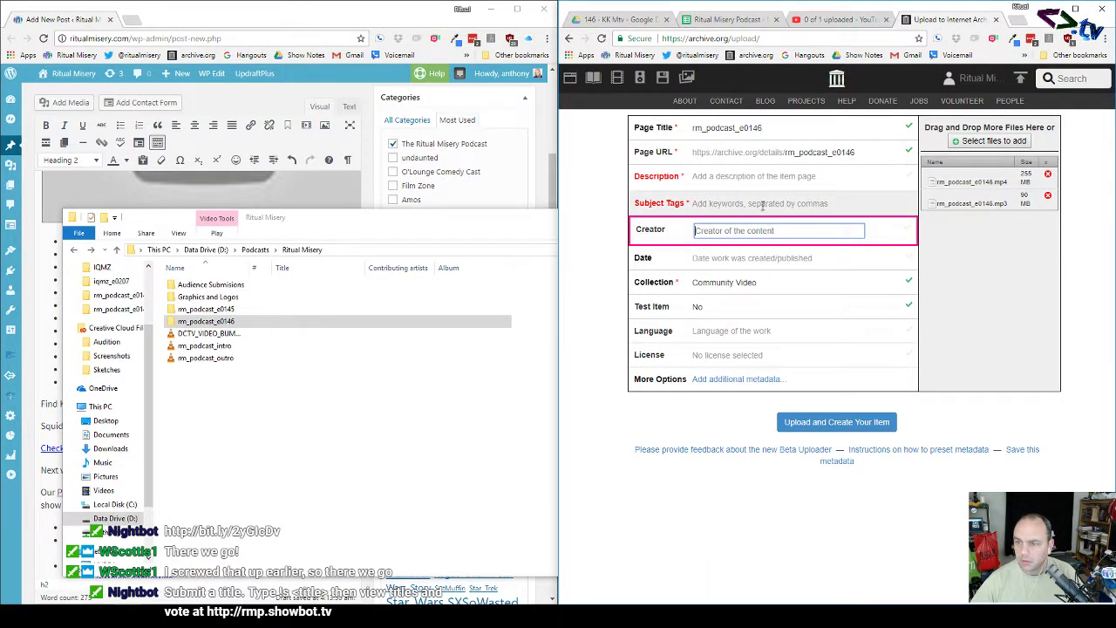
click(764, 205)
text(Alaska,Aurora,AppleTV,Streamathon,Star Wars)
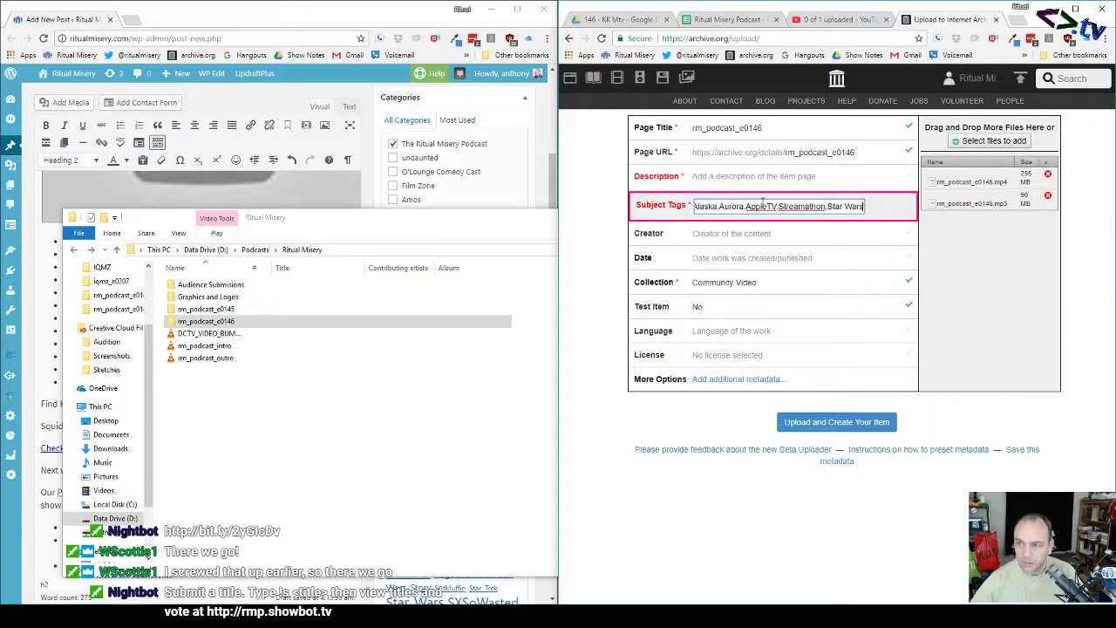
double_click(197, 297)
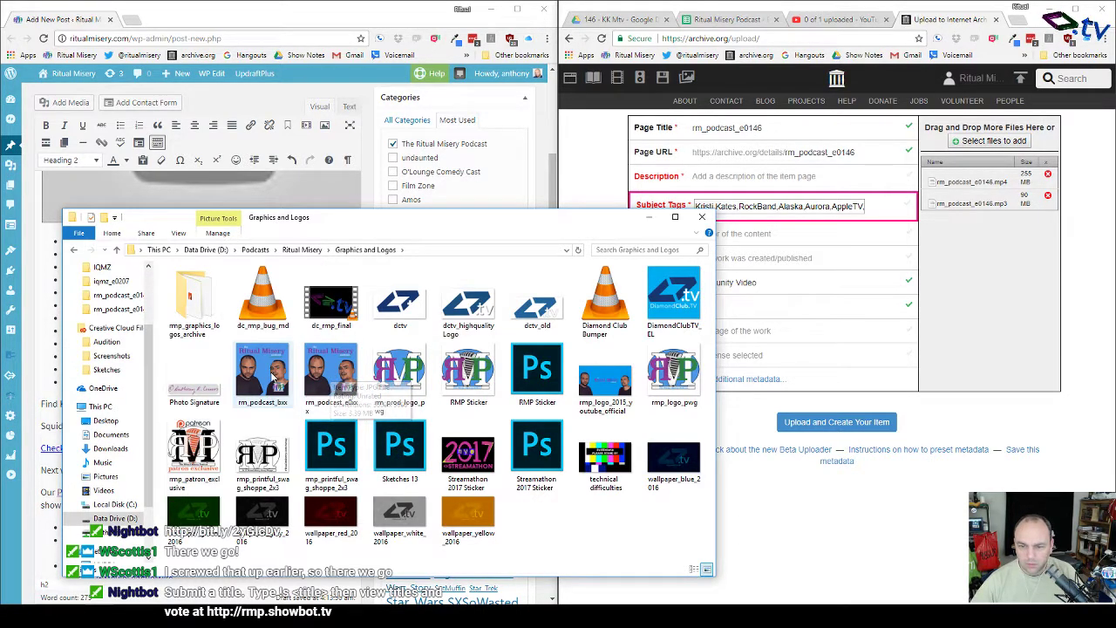
click(276, 377)
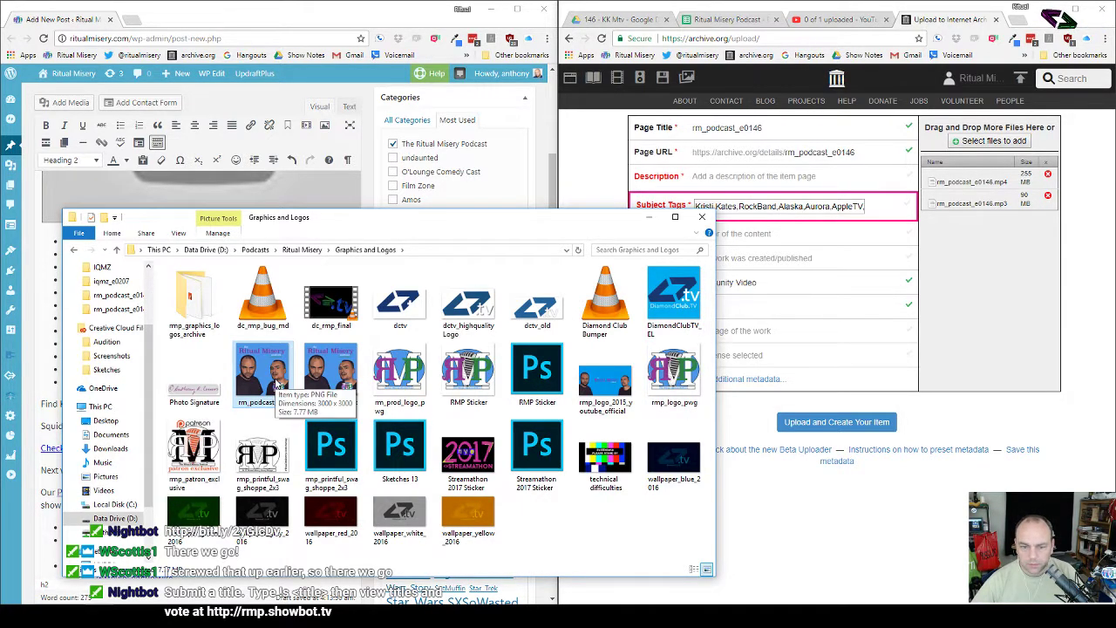
ctrl+click(319, 380)
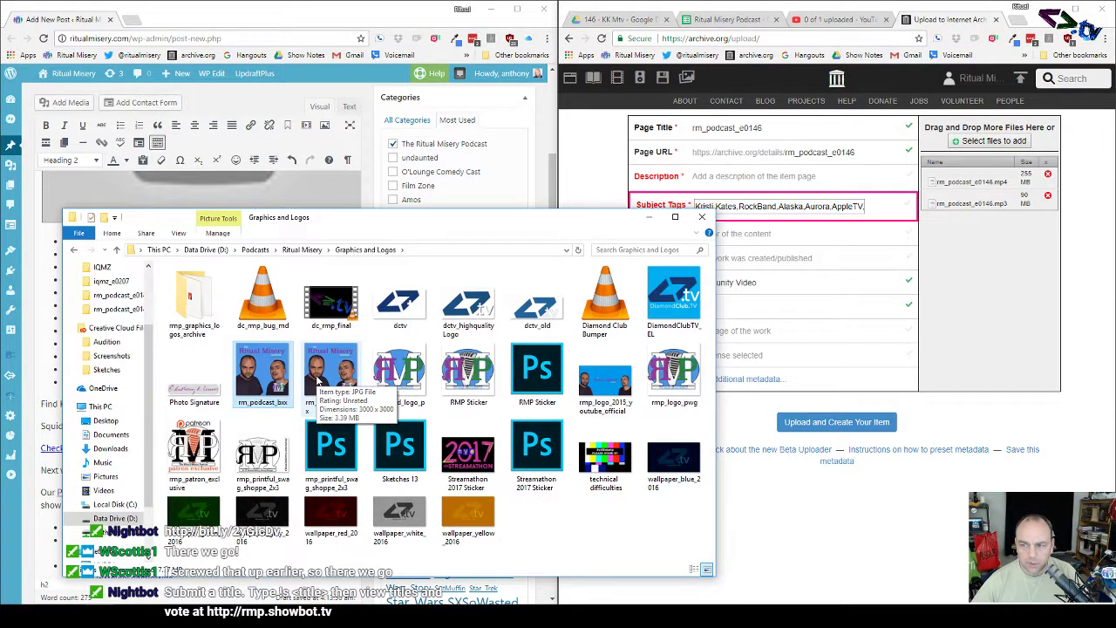
drag(319, 380, 1025, 310)
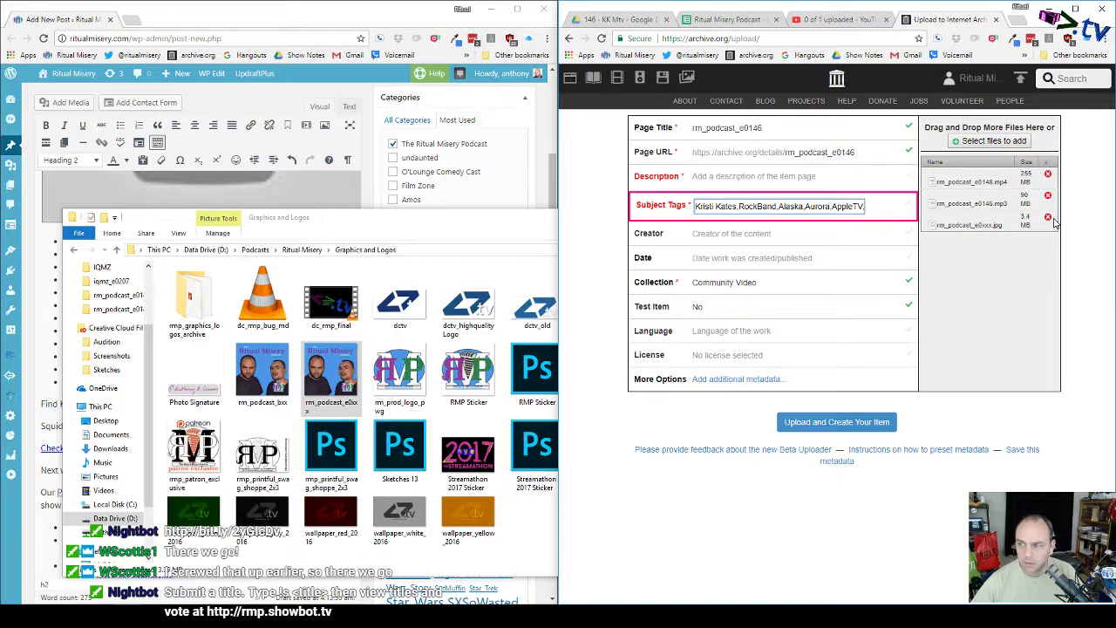
click(1047, 216)
click(330, 389)
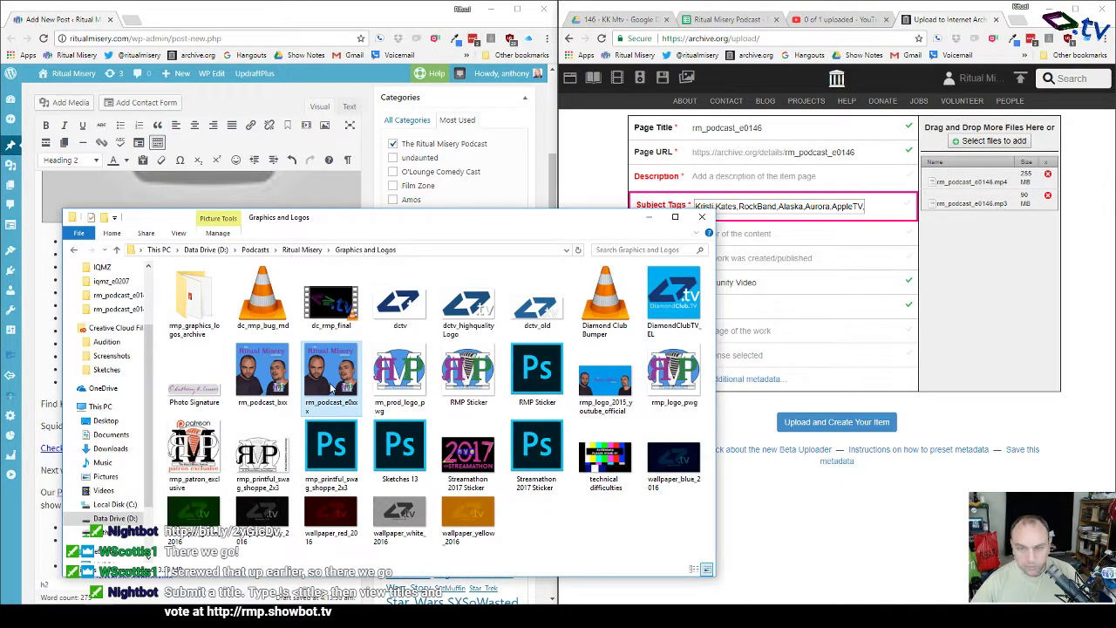
click(302, 250)
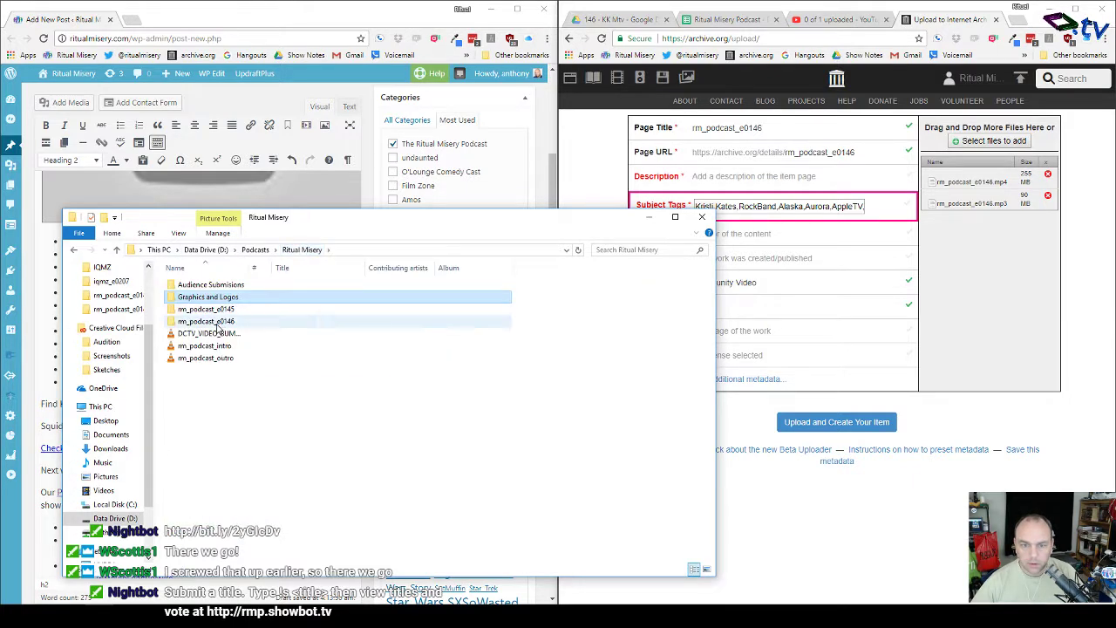
Step: Paste the episode image into rm_podcast_e0146, rename it rm_podcast_e0146.jpg, and add it to the uploader
double_click(214, 322)
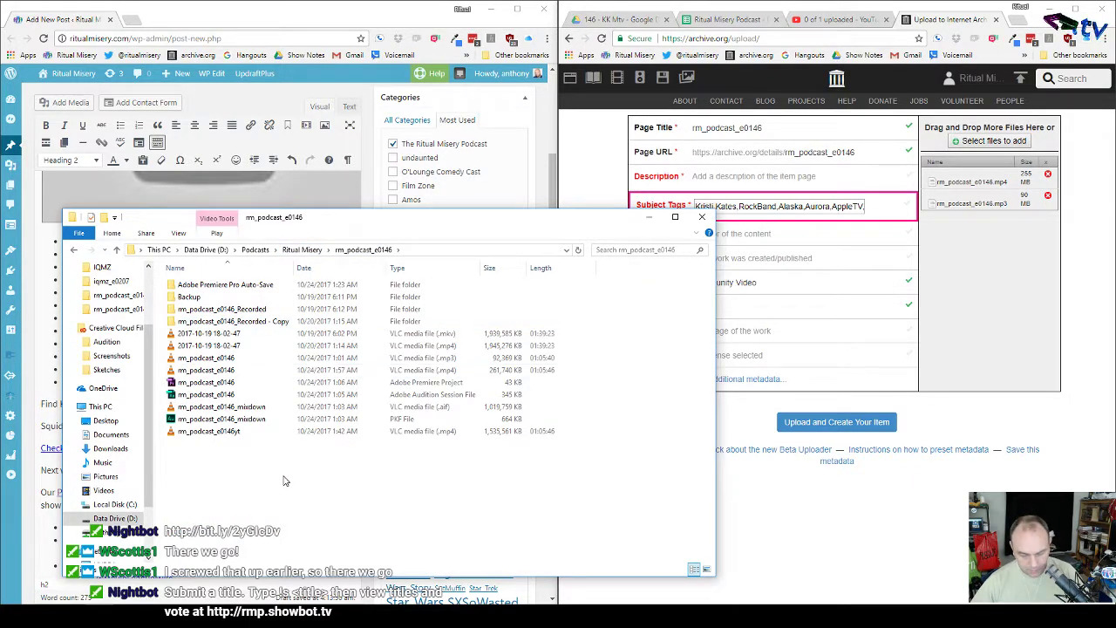
key(ctrl+v)
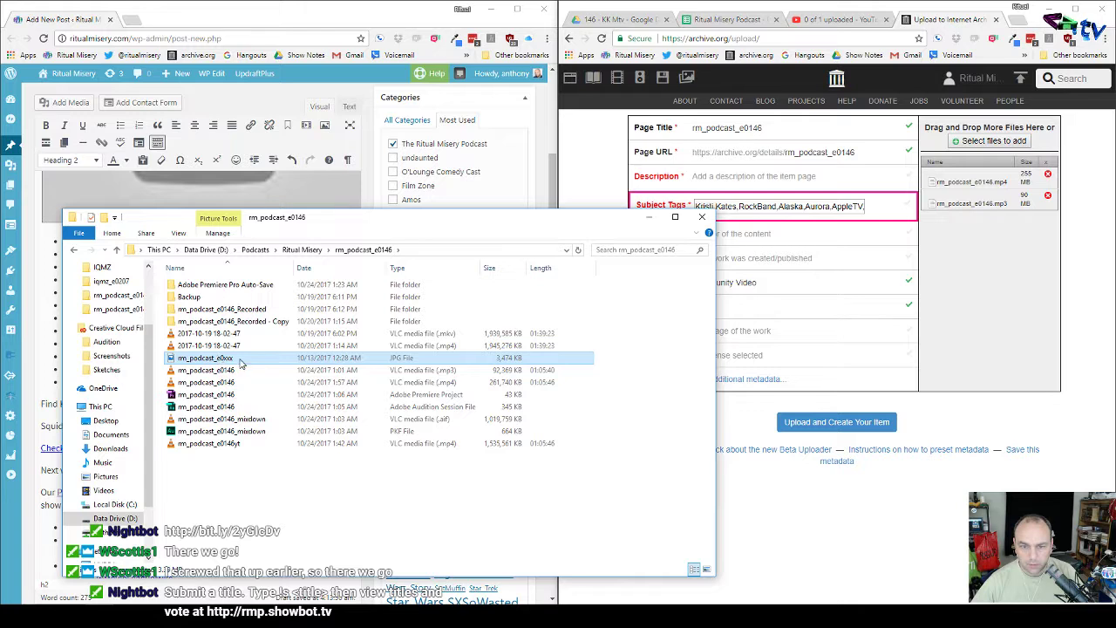
click(241, 363)
key(BackSpace)
key(BackSpace)
key(BackSpace)
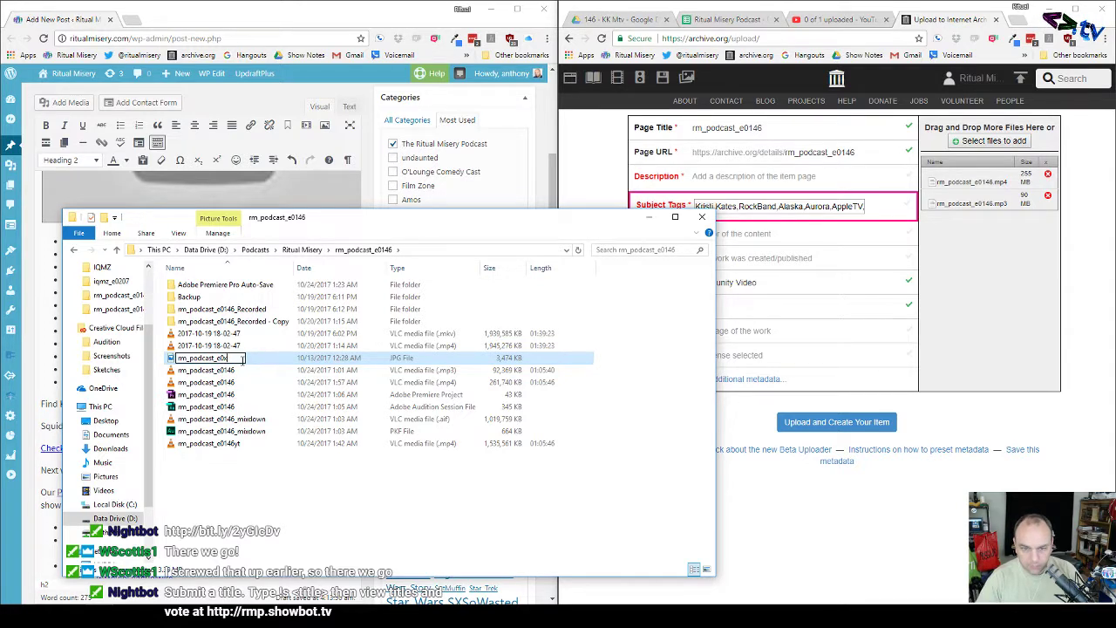
text(146)
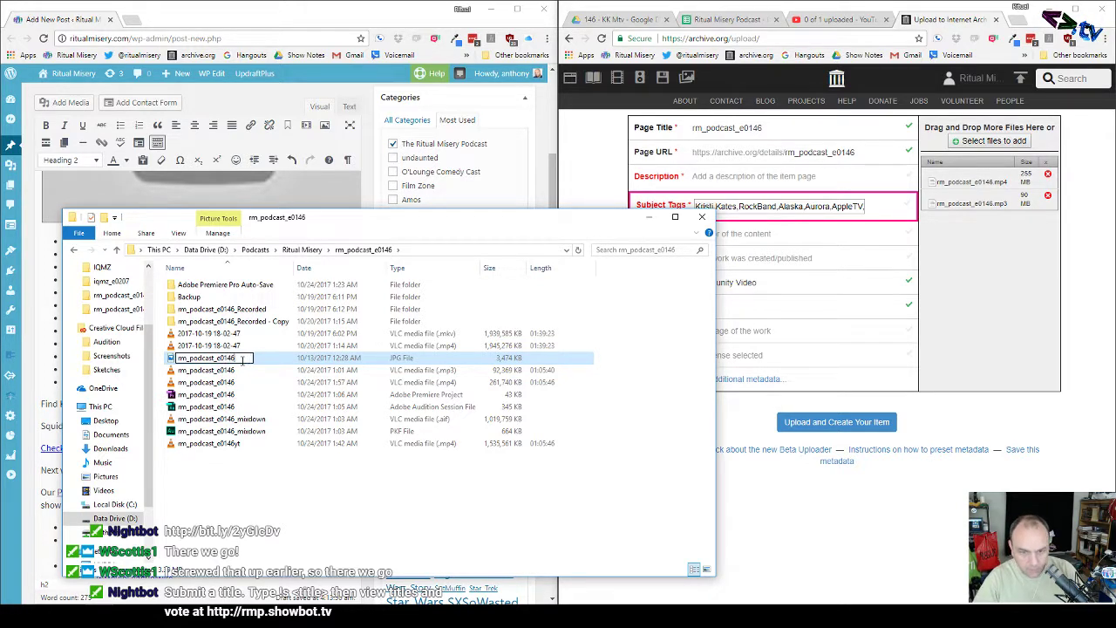
key(Return)
drag(198, 362, 1035, 308)
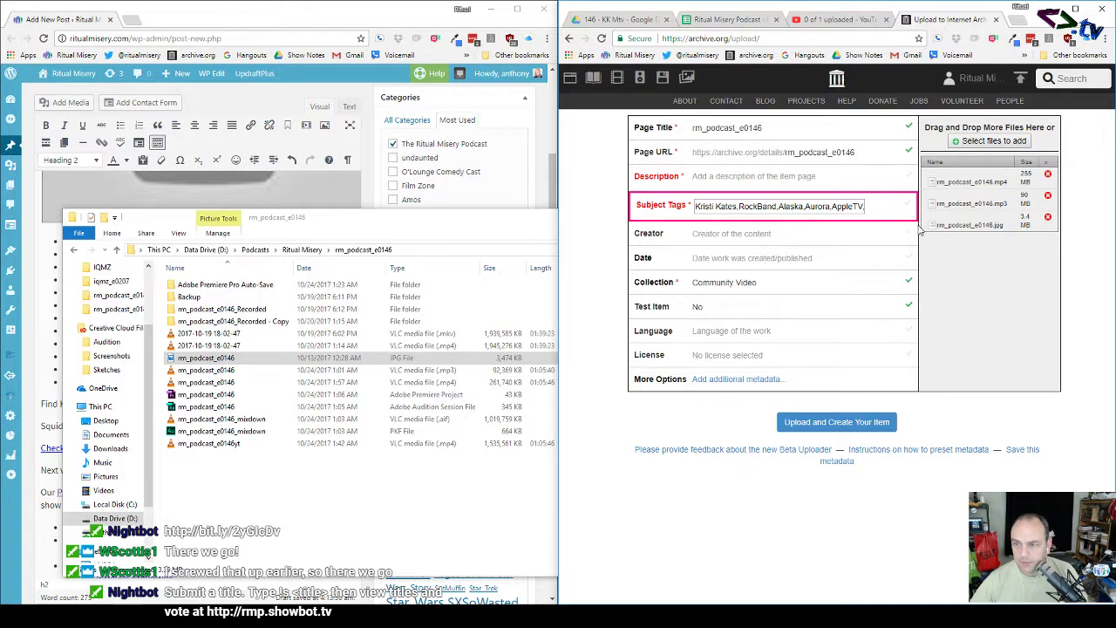
Step: Replace the item's Page Title with the WordPress post title 'Ep 146: emo Amos'
click(806, 233)
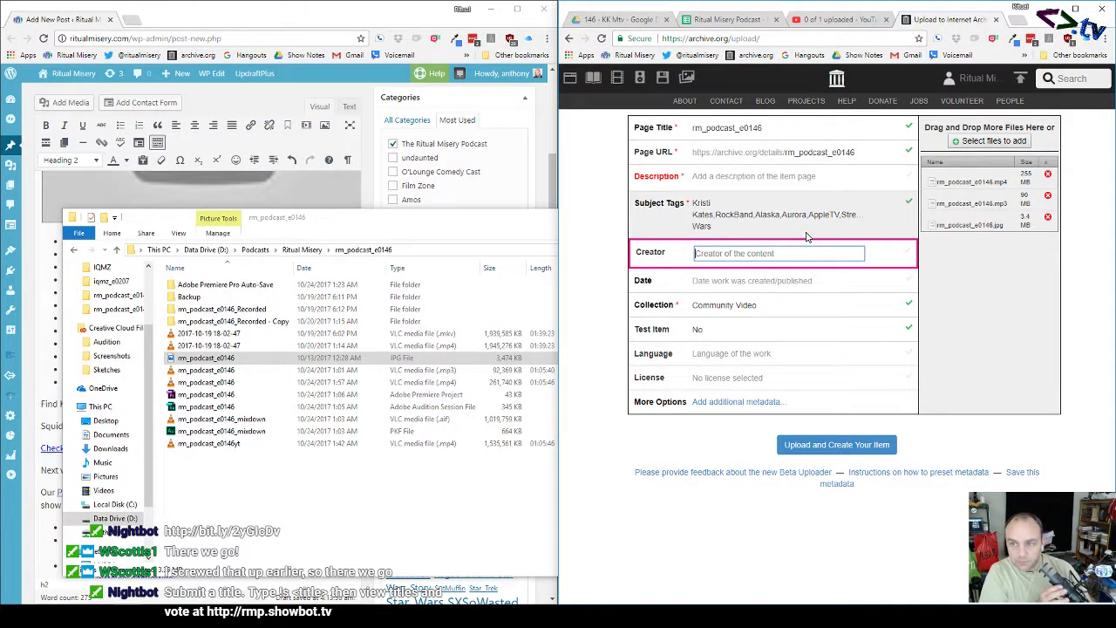
click(262, 98)
scroll(256, 169, up, 3)
click(295, 135)
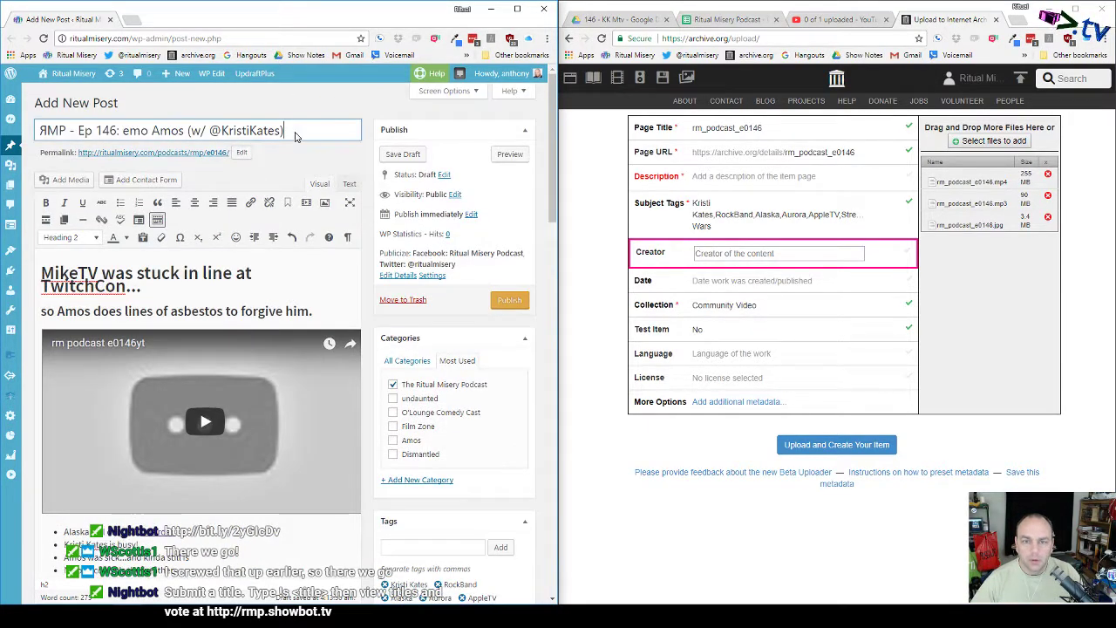
key(ctrl+a)
key(ctrl+c)
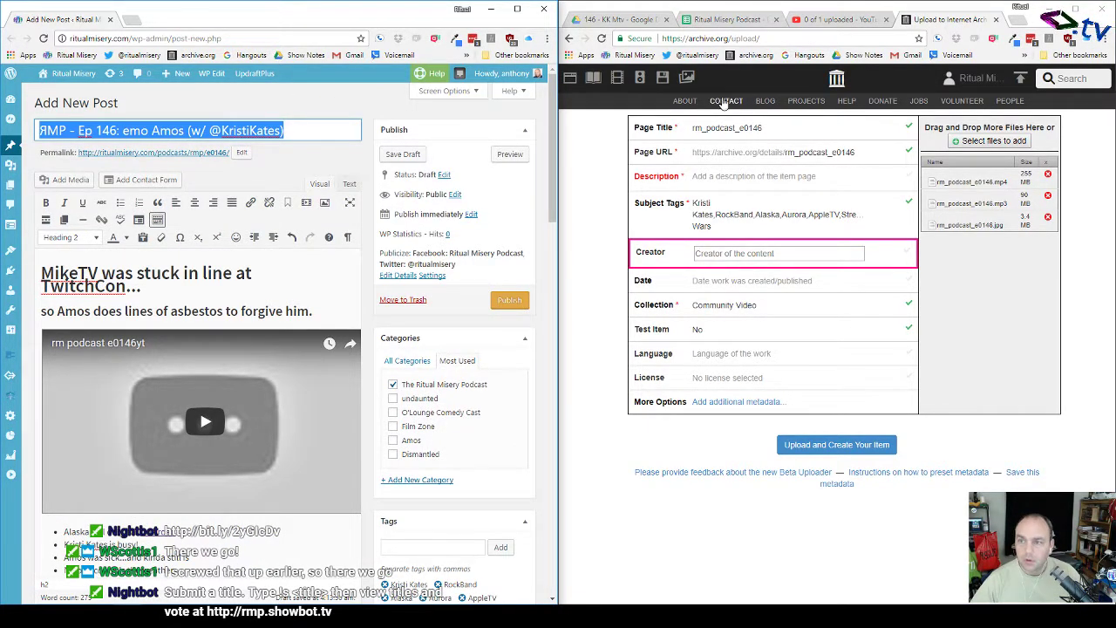
click(779, 129)
key(ctrl+a)
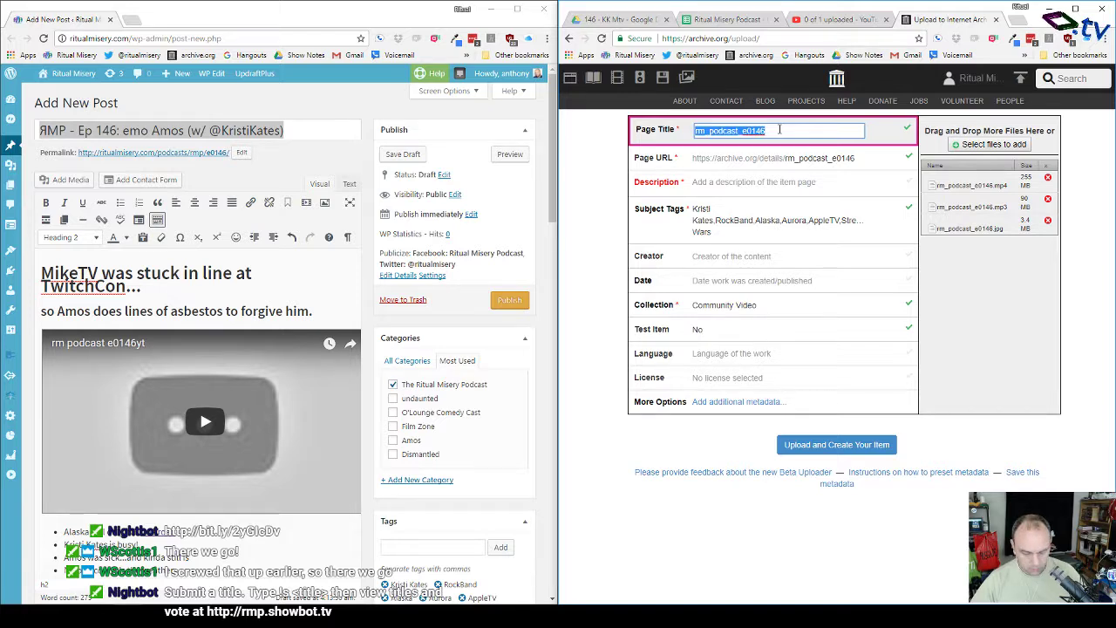
key(ctrl+v)
Step: Paste the WordPress post's full show notes into the item Description
click(256, 273)
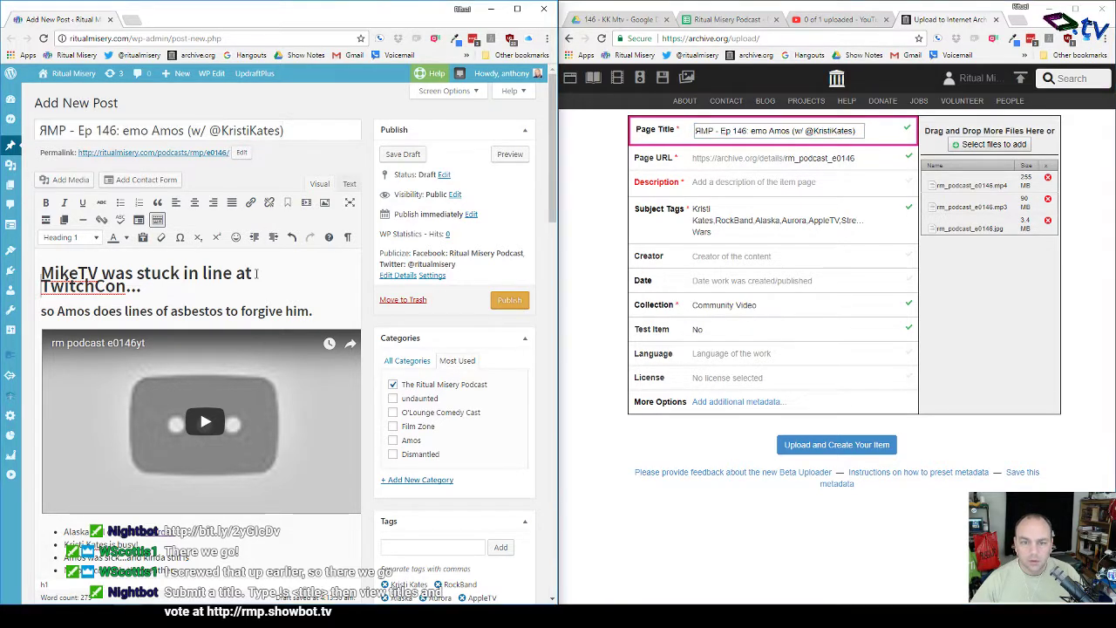
key(ctrl+a)
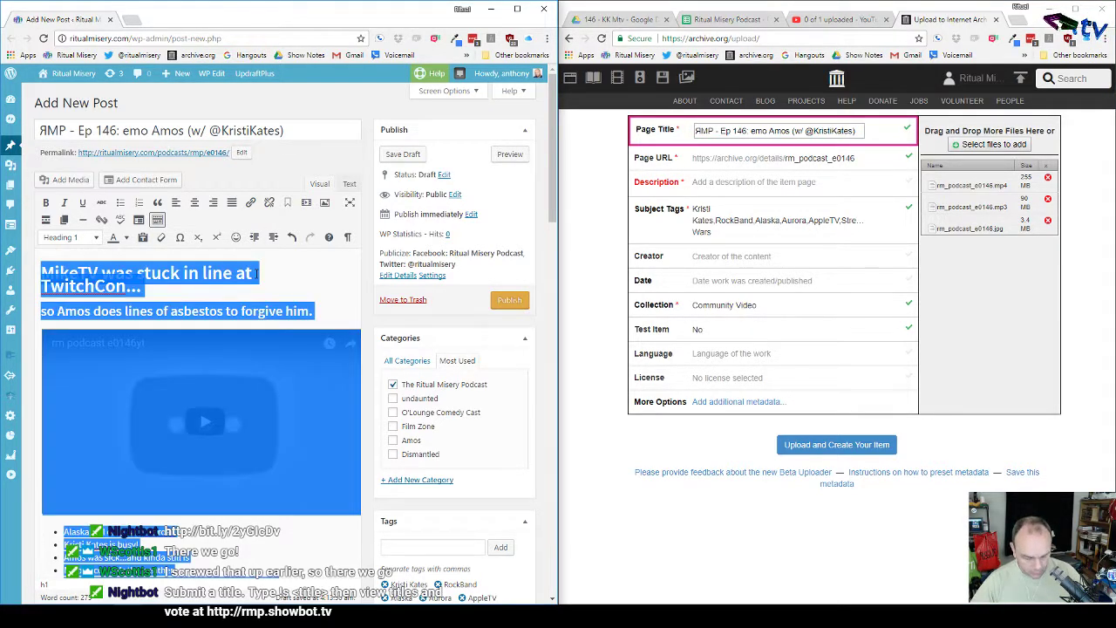
click(815, 182)
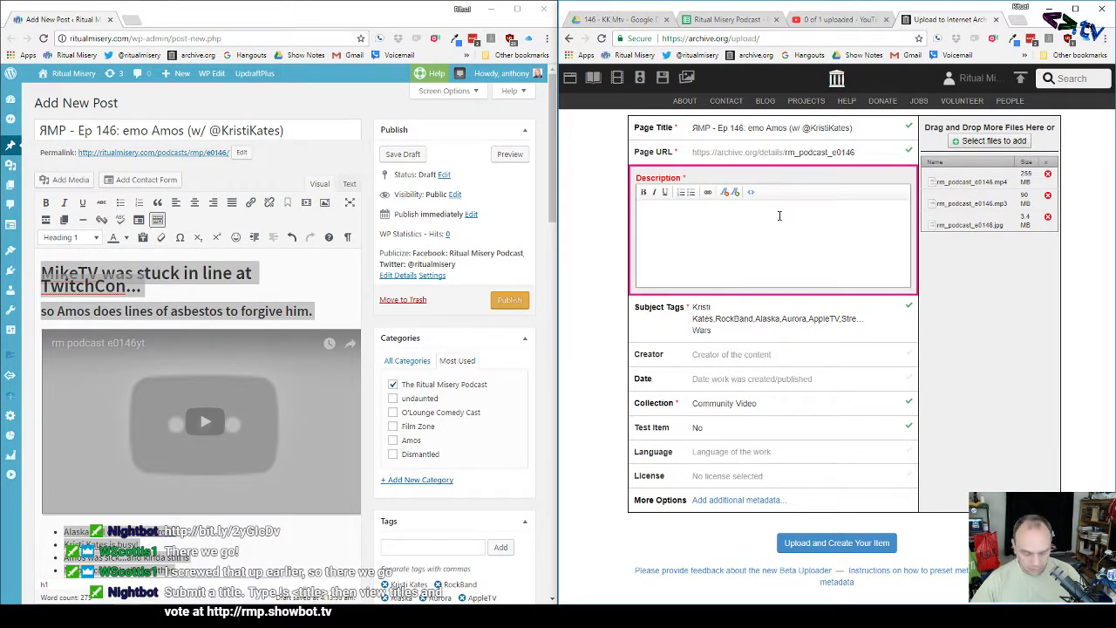
key(ctrl+v)
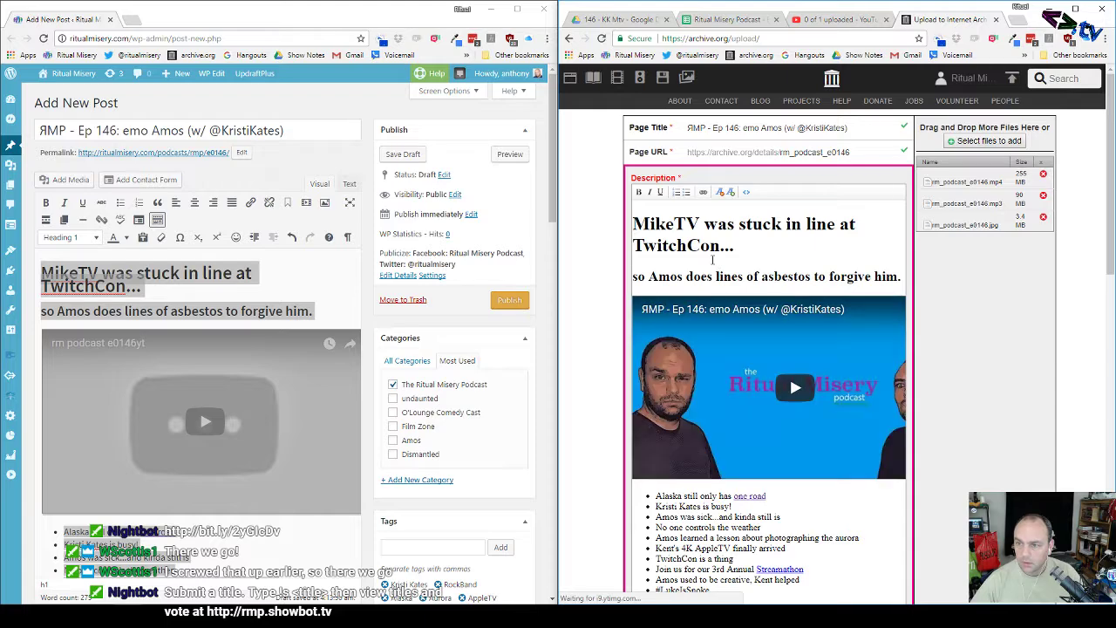
scroll(711, 259, down, 4)
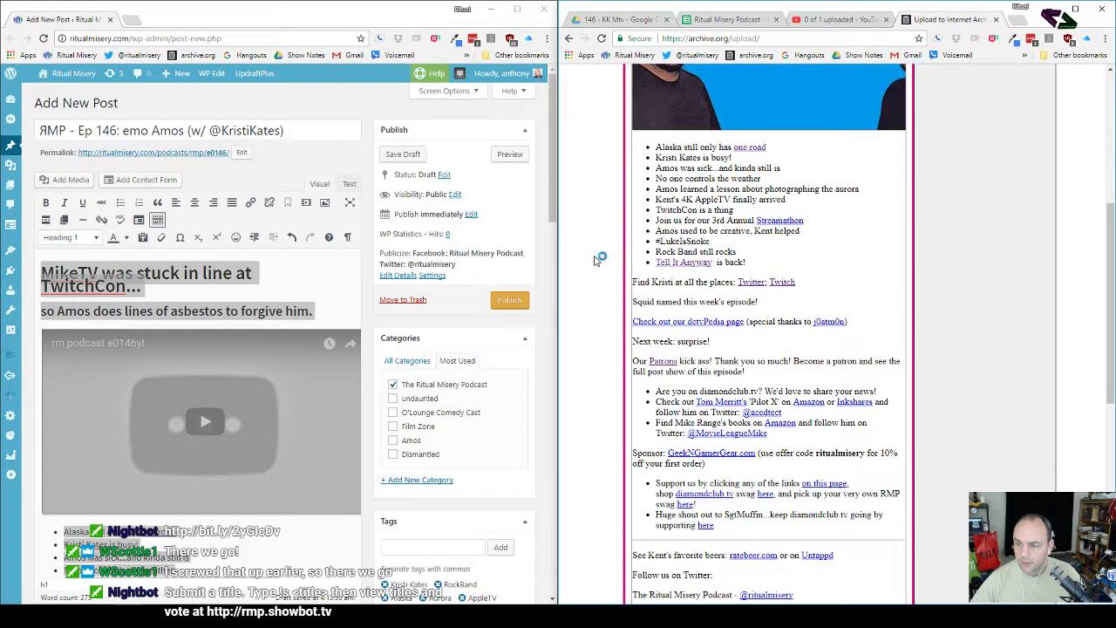
scroll(596, 260, down, 6)
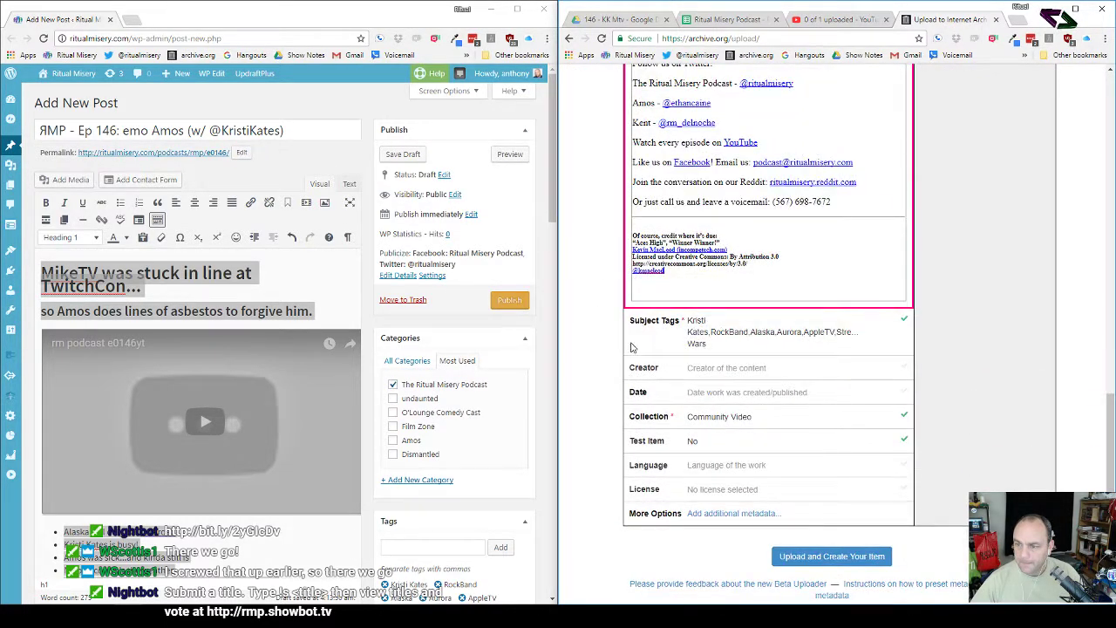
Step: Enter the two hosts as creators and date the item 2017-10-19
click(715, 367)
text(Anthon)
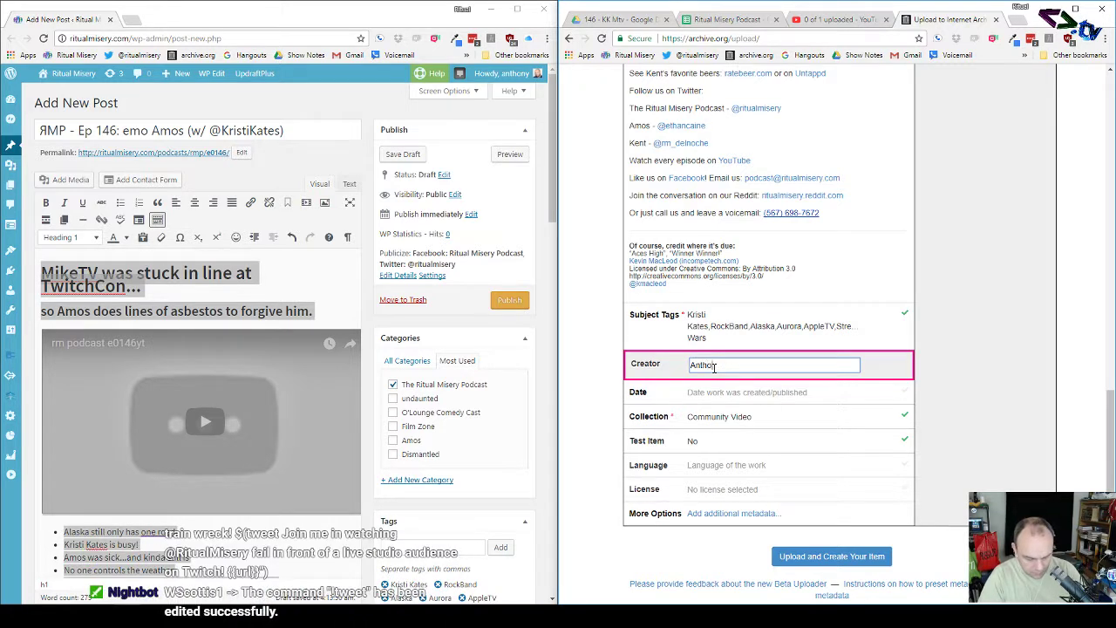
text(y Lemos an)
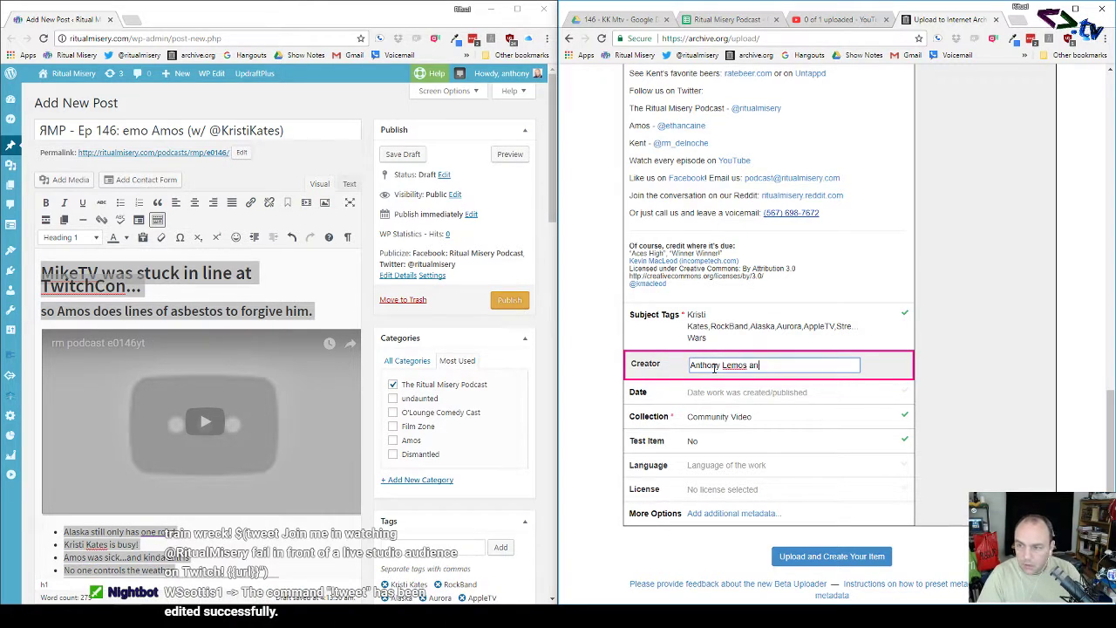
text(d Kent)
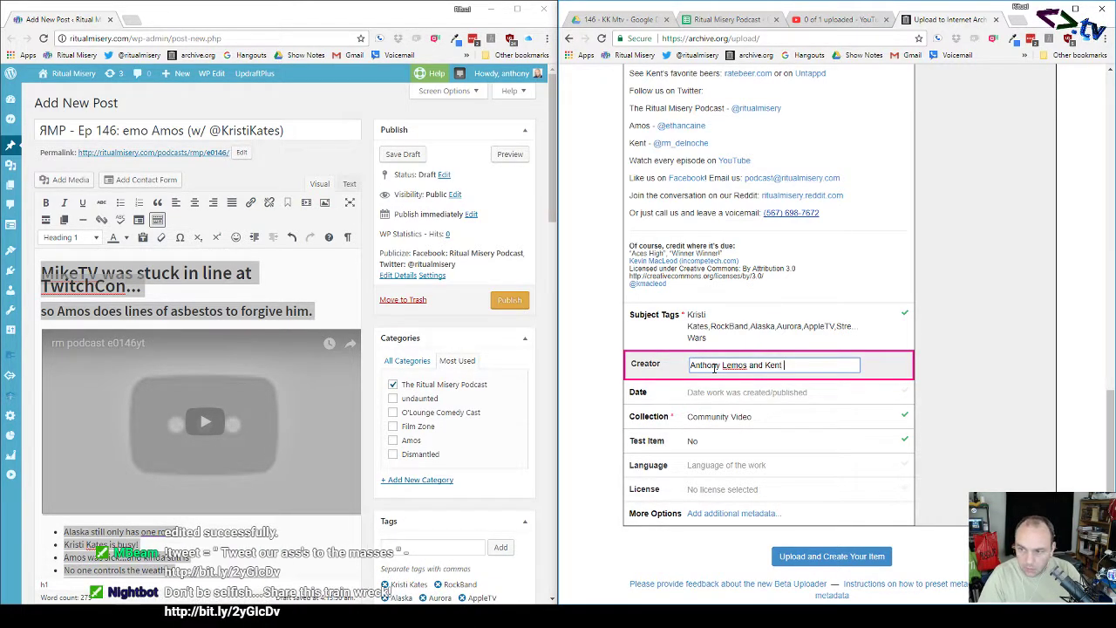
text( Fellure)
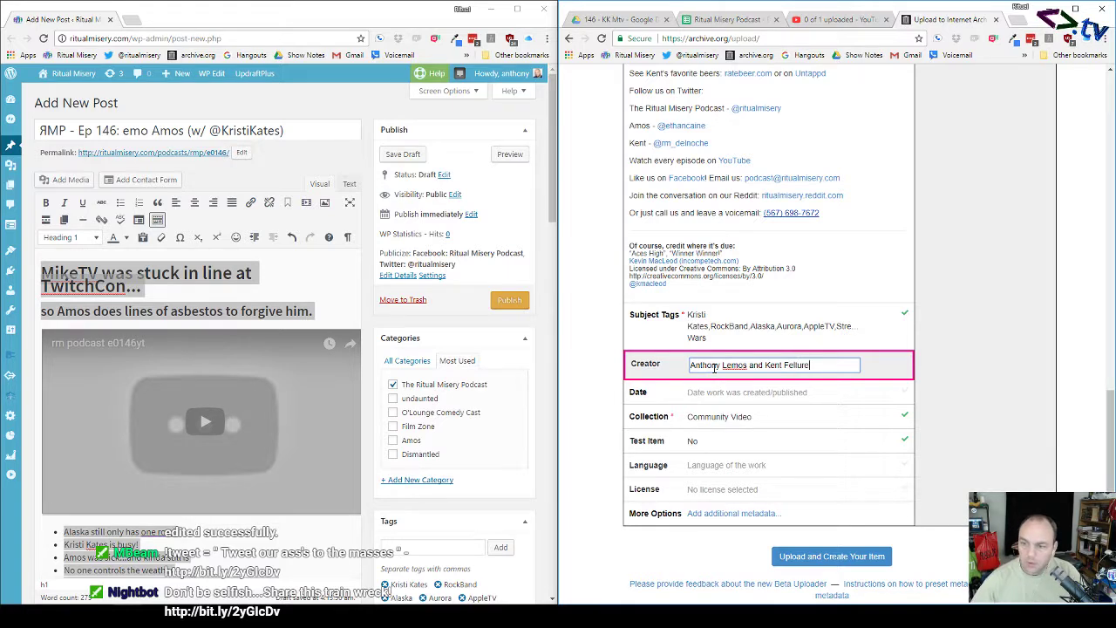
click(693, 390)
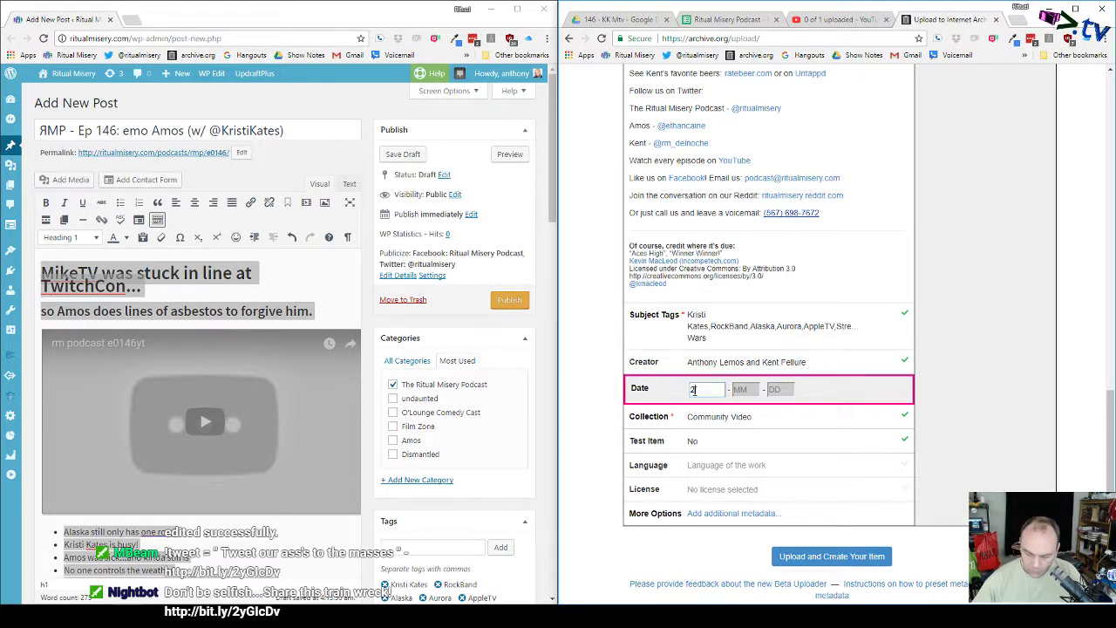
text(2017)
key(Tab)
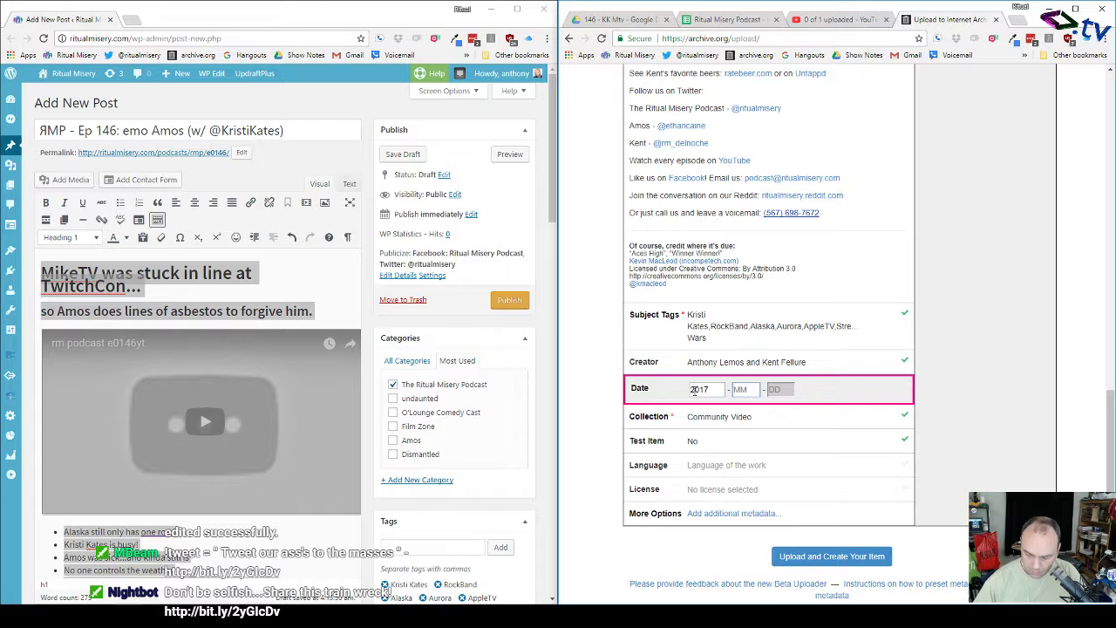
text(10)
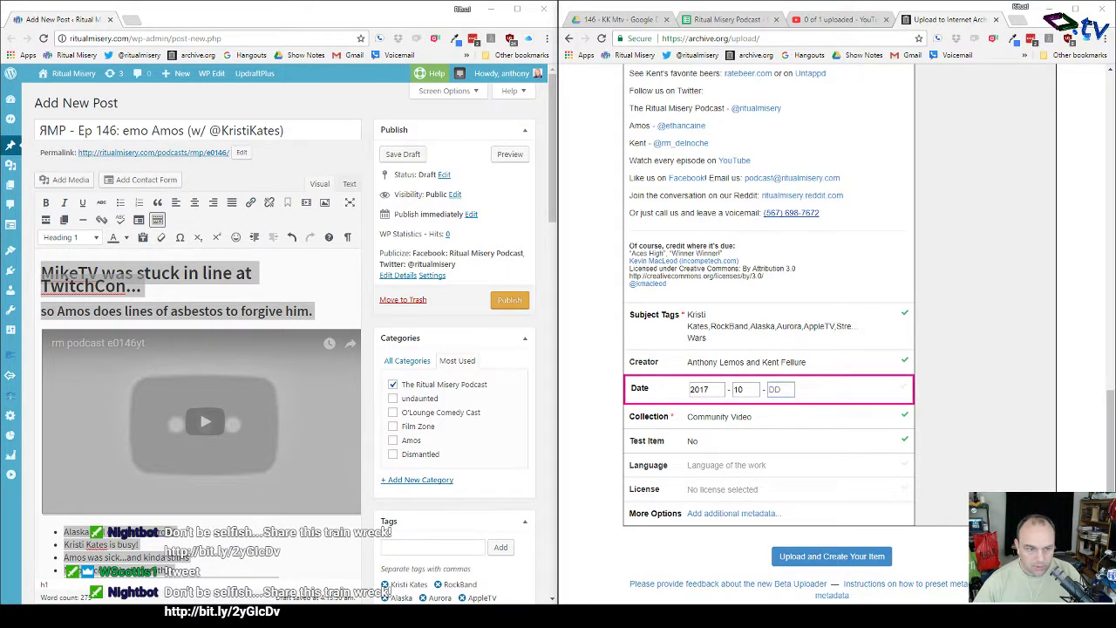
click(784, 391)
text(19)
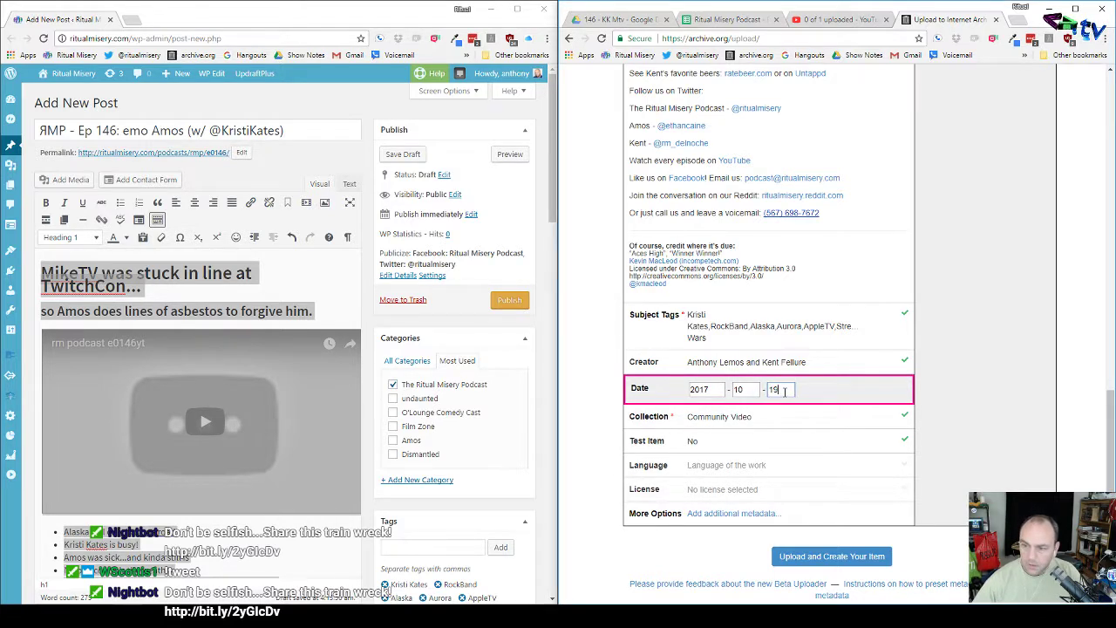
Step: Set the language to English and the licence to Creative Commons with Share-Alike required
click(699, 466)
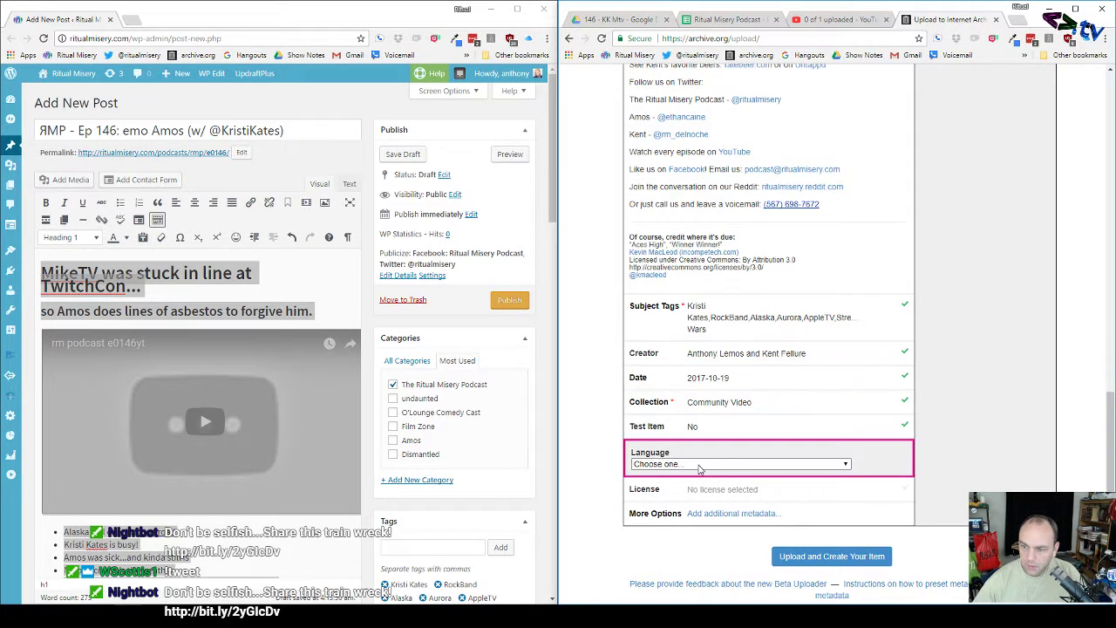
click(699, 466)
click(697, 269)
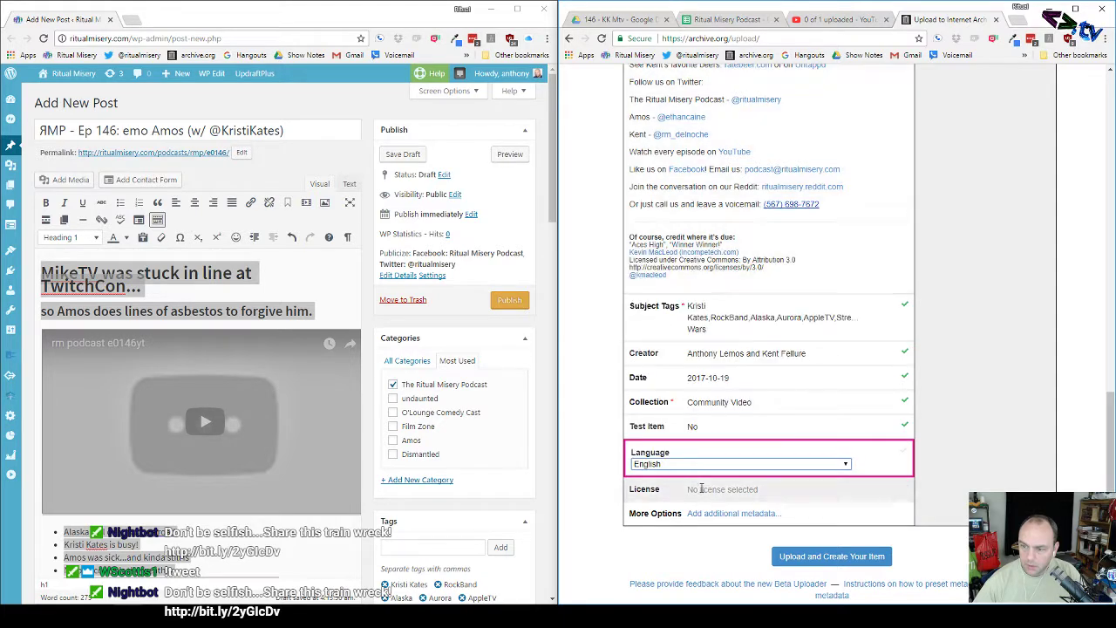
click(700, 489)
click(695, 506)
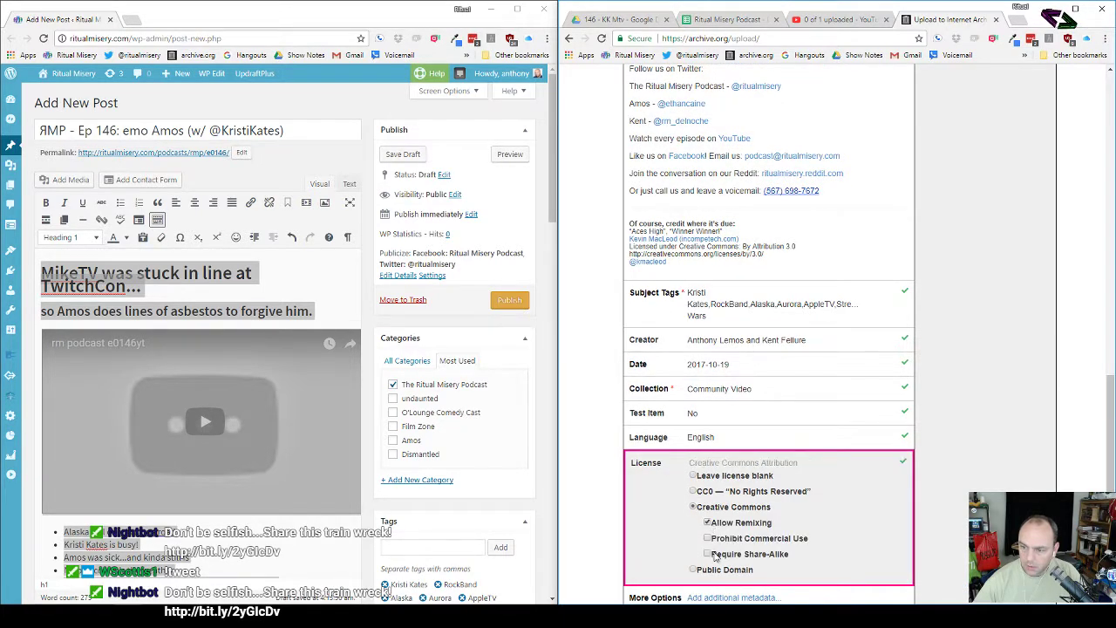
click(713, 555)
scroll(610, 491, down, 1)
scroll(602, 492, up, 5)
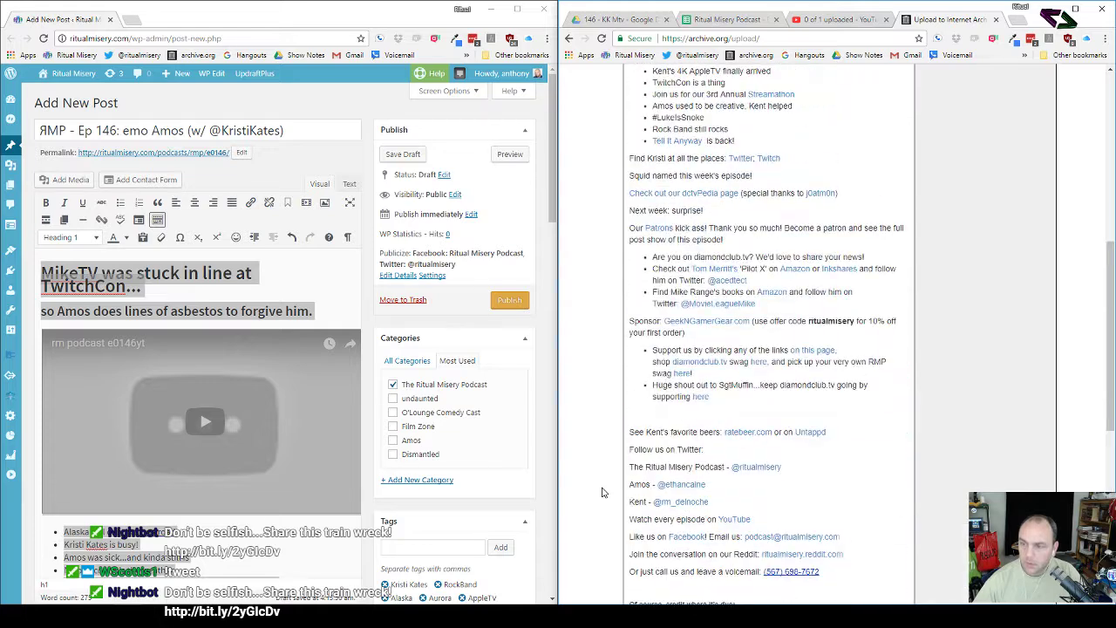
scroll(601, 492, up, 5)
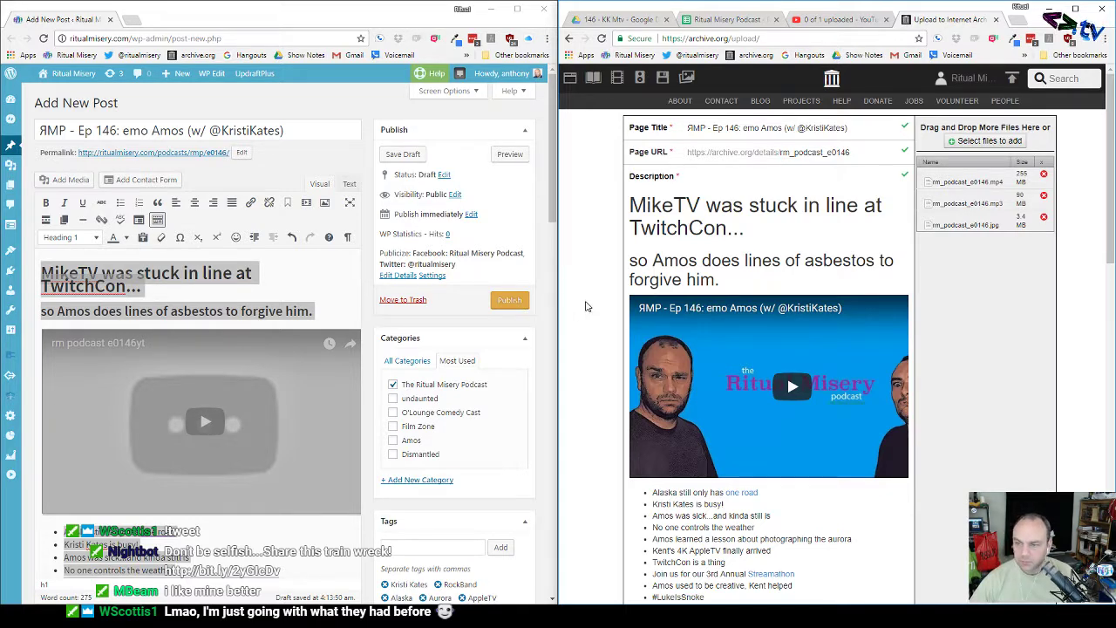
scroll(586, 307, down, 3)
scroll(587, 310, up, 3)
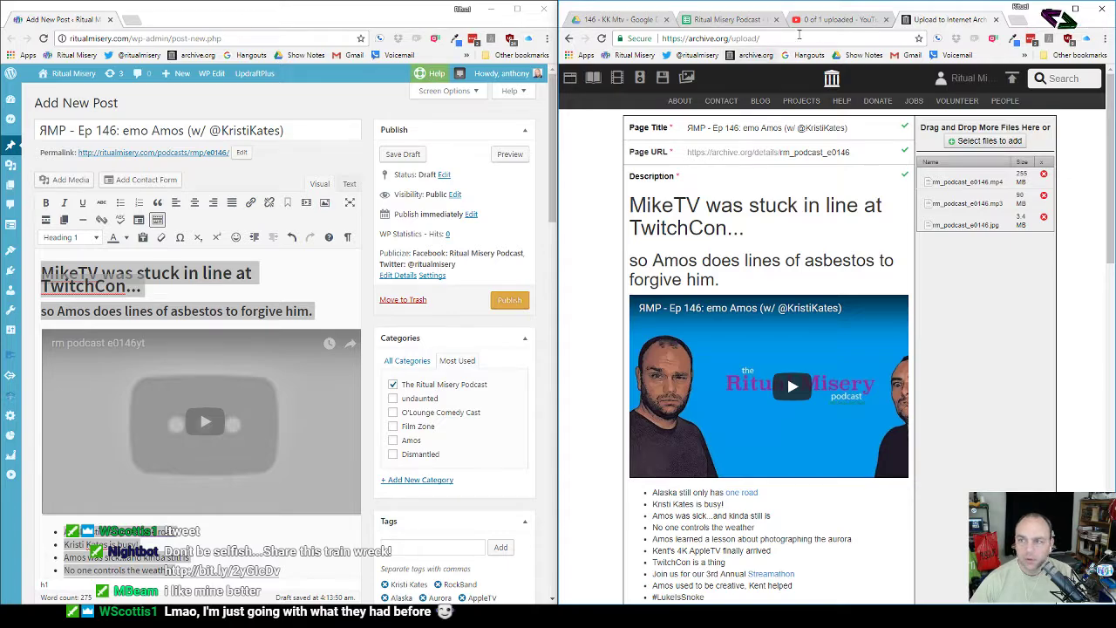
click(842, 20)
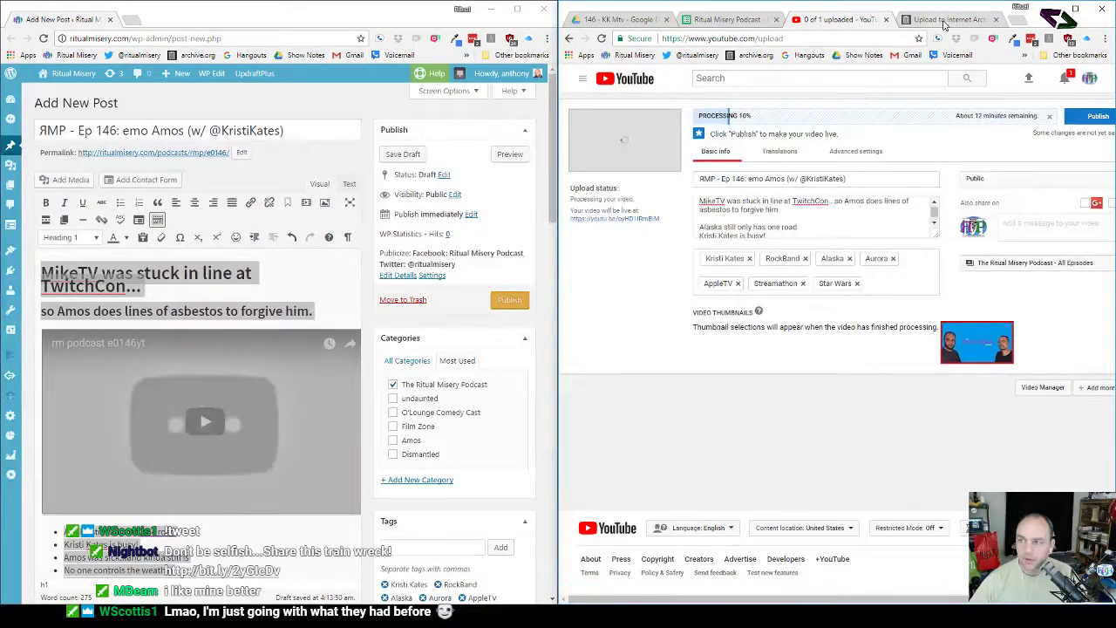
click(949, 20)
scroll(970, 327, down, 2)
scroll(970, 329, down, 8)
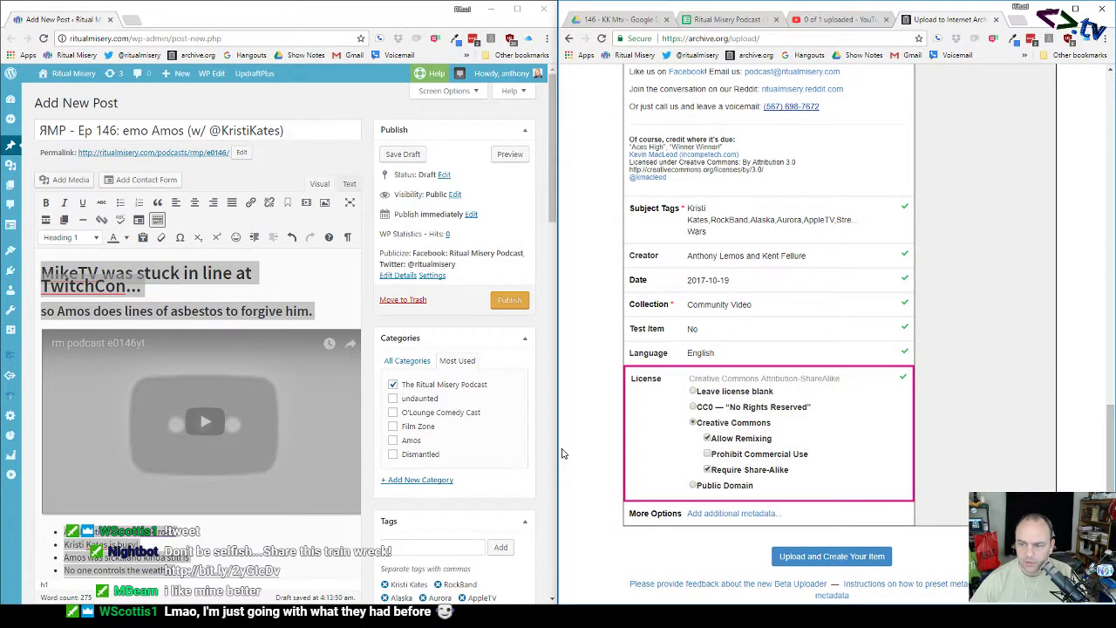
scroll(596, 448, up, 8)
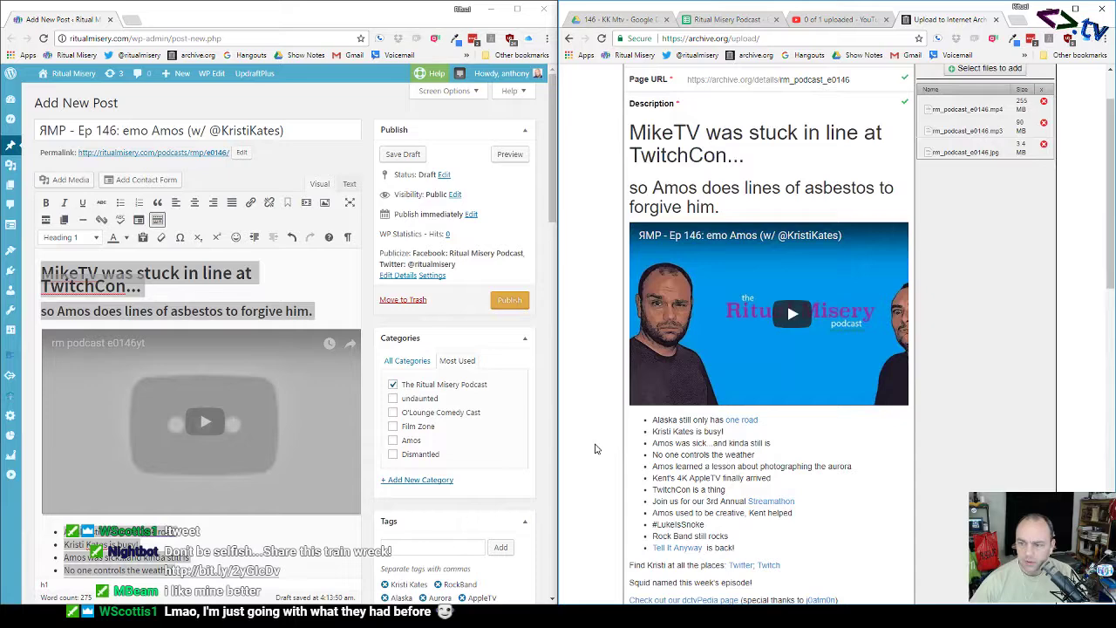
scroll(597, 449, down, 8)
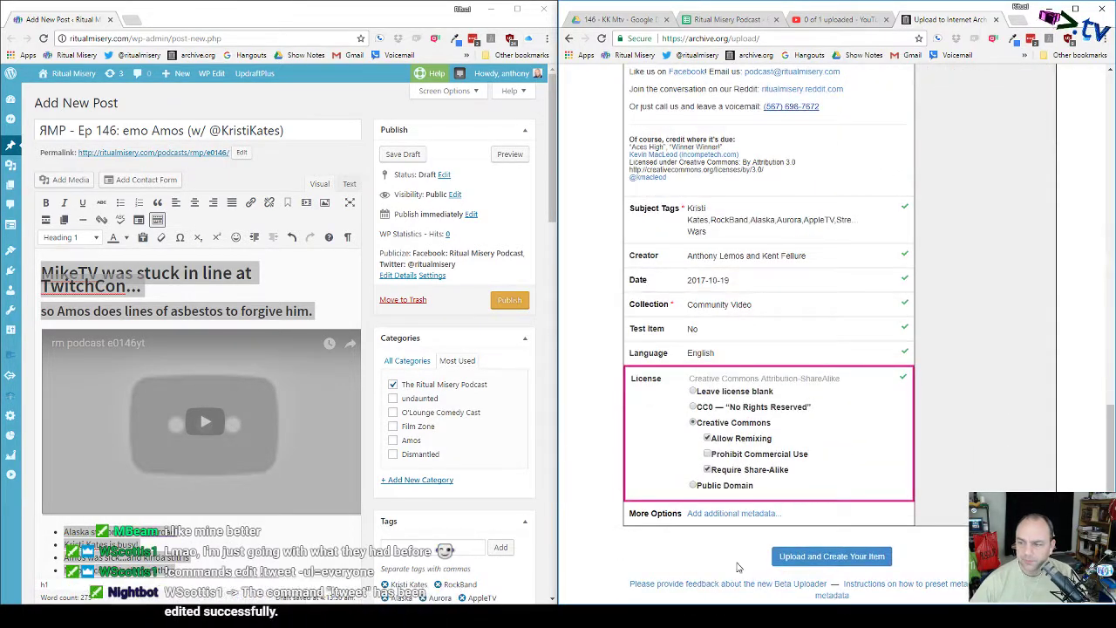
Step: Submit the form to create the item and start uploading rm_podcast_e0146's files
click(818, 554)
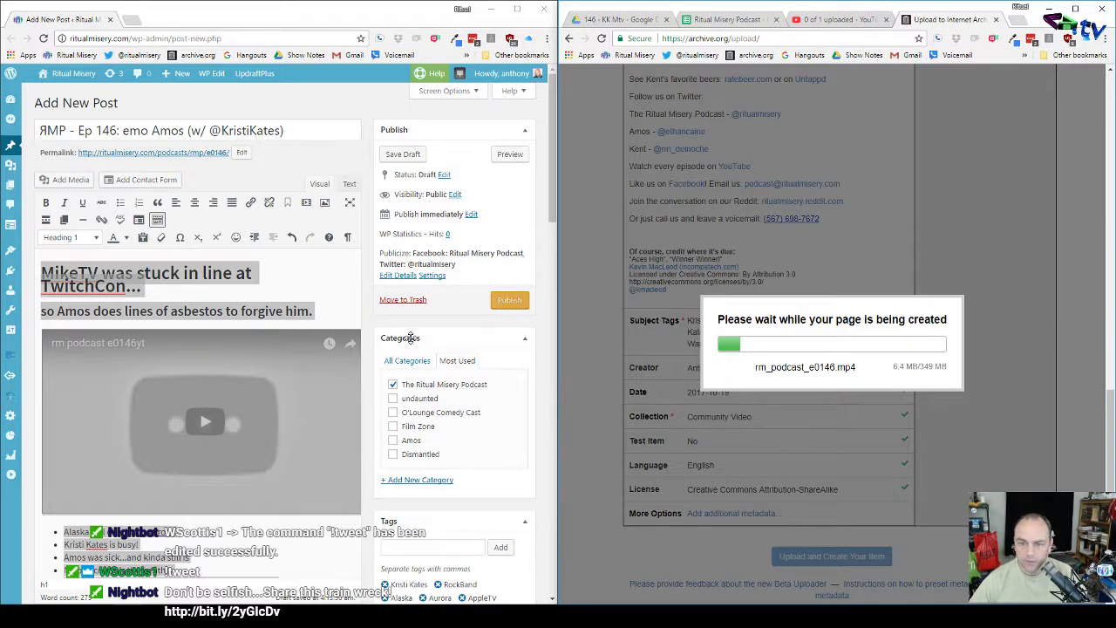
scroll(368, 325, down, 10)
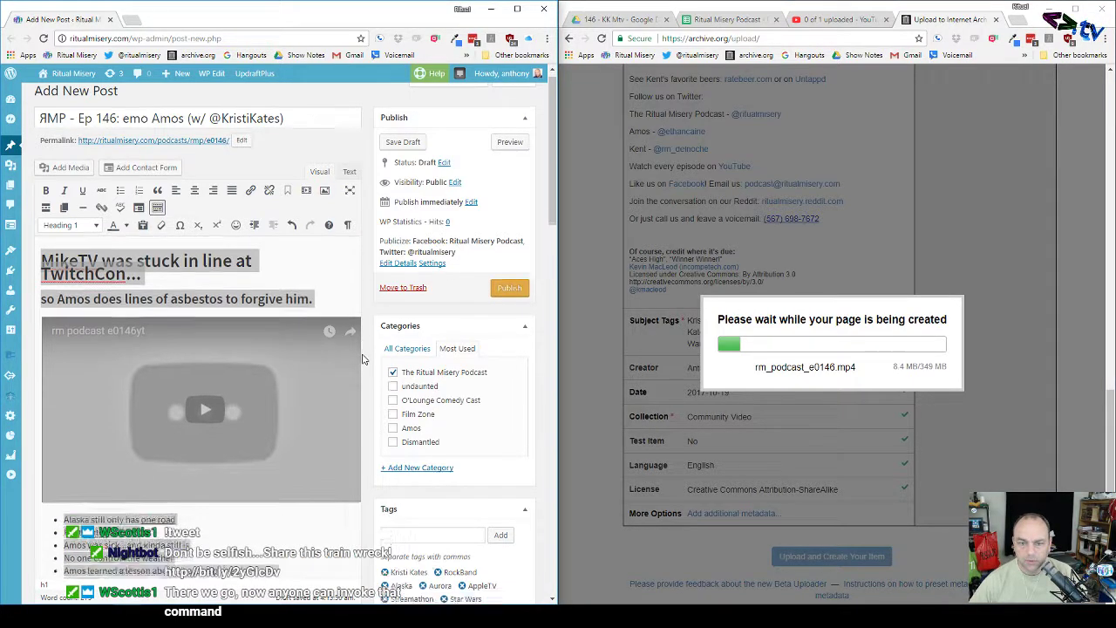
scroll(363, 358, down, 2)
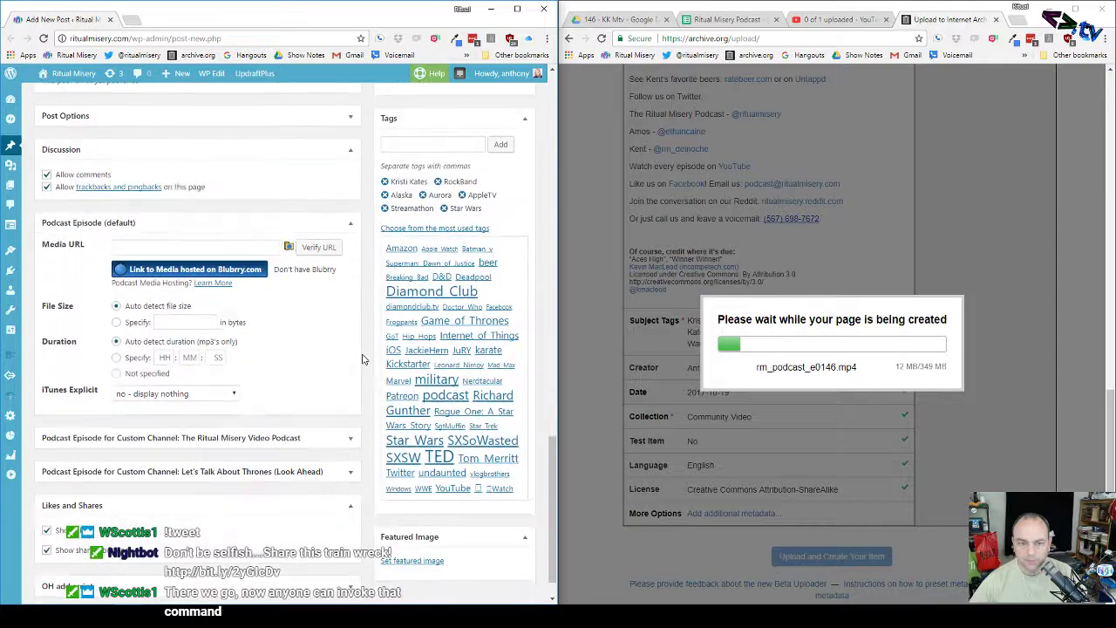
scroll(364, 358, up, 4)
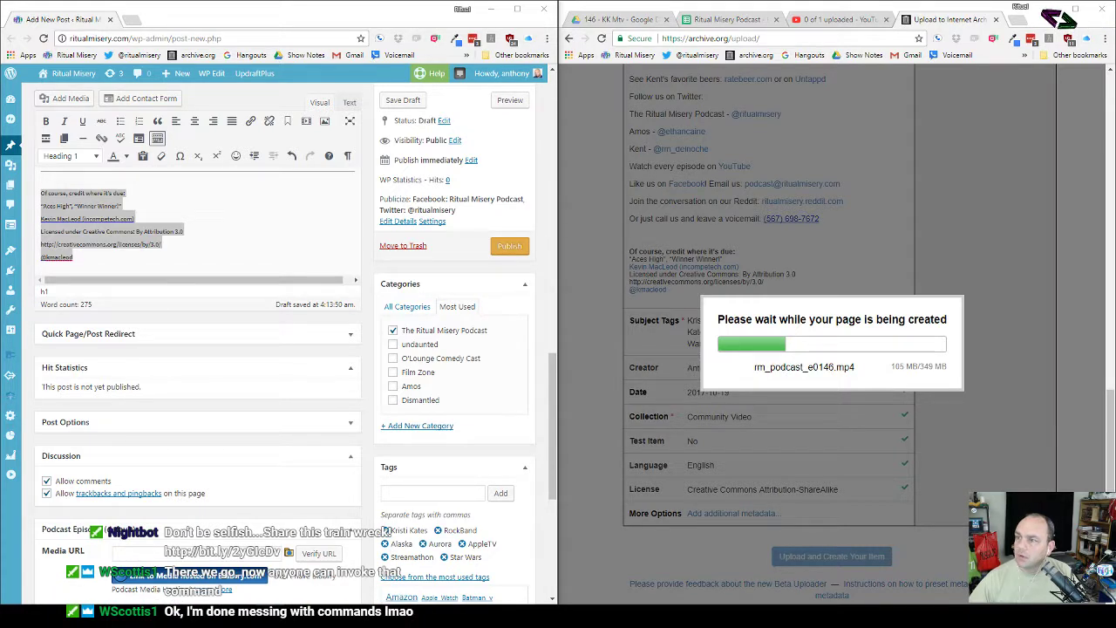
Step: Test the shortened bit.ly tweet link in a new tab, then return to the archive upload
click(1014, 21)
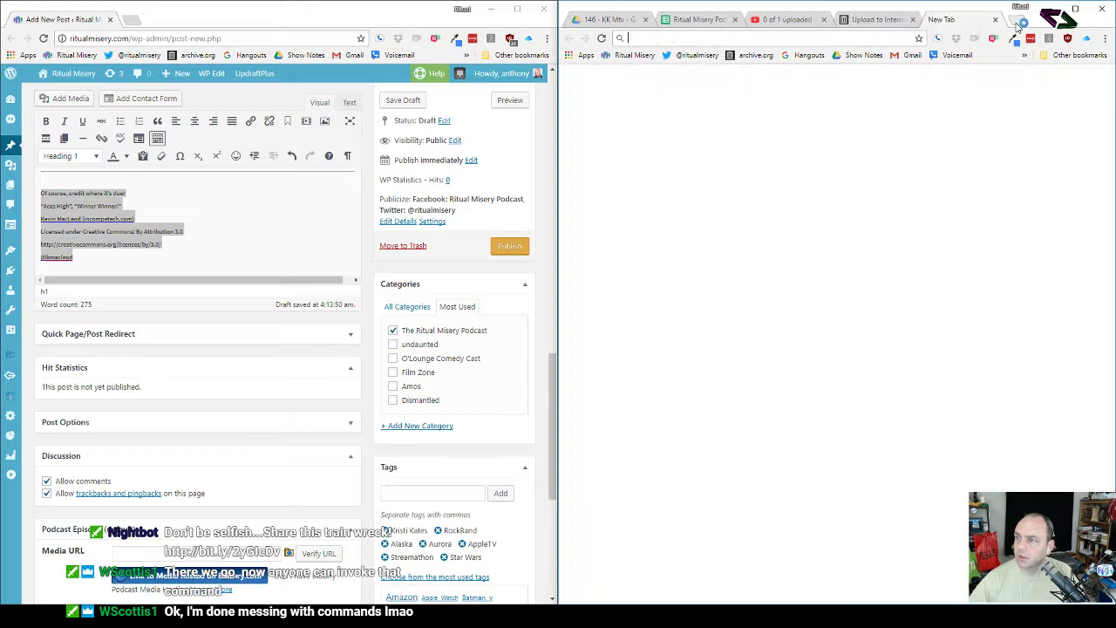
text(http://bit.ly/2yGIcDv)
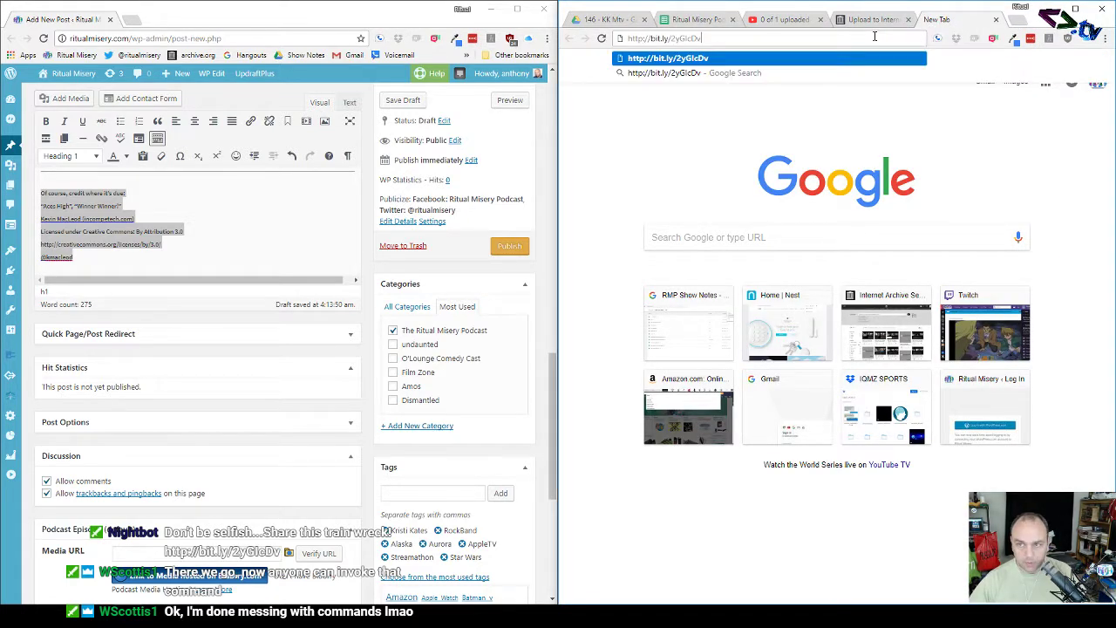
key(Return)
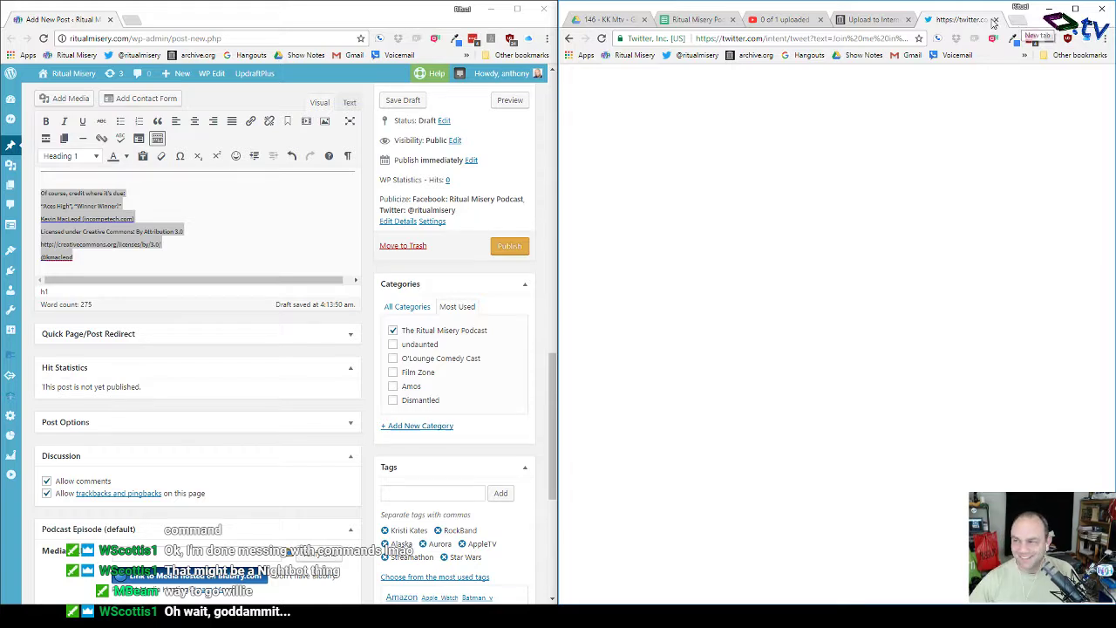
click(872, 19)
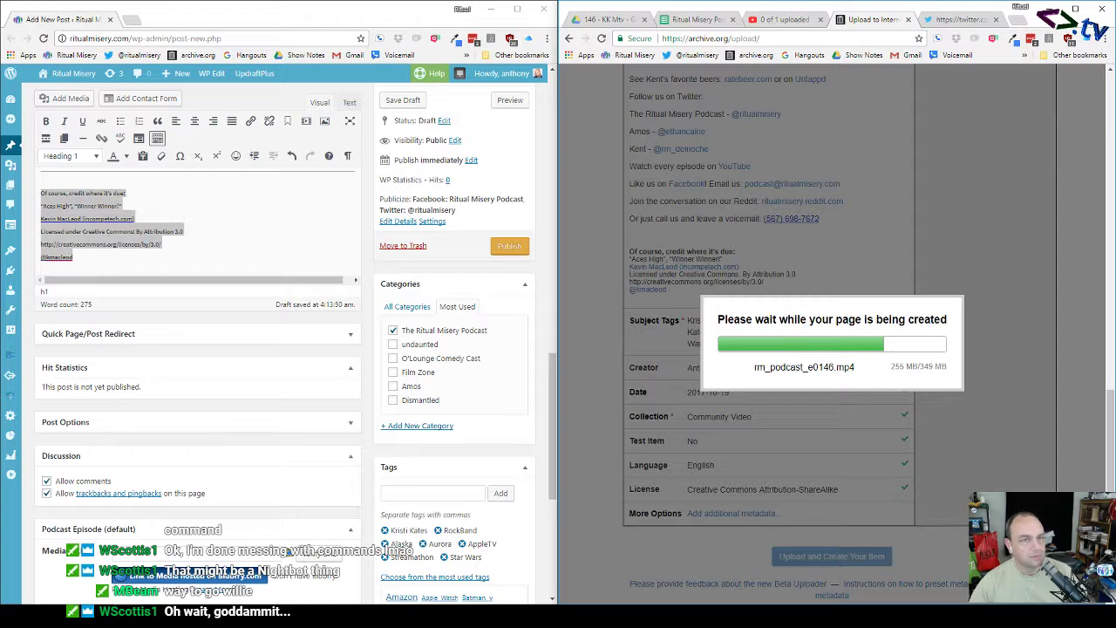
Step: Move a new tab into its own window and check the YouTube and archive upload progress
click(133, 19)
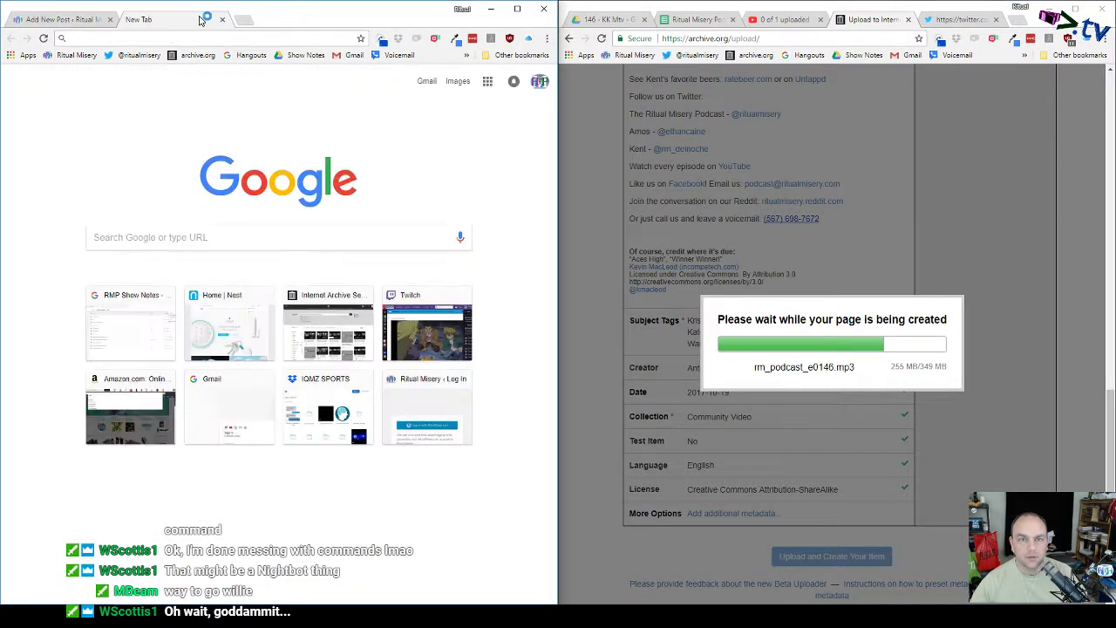
drag(201, 20, 0, 53)
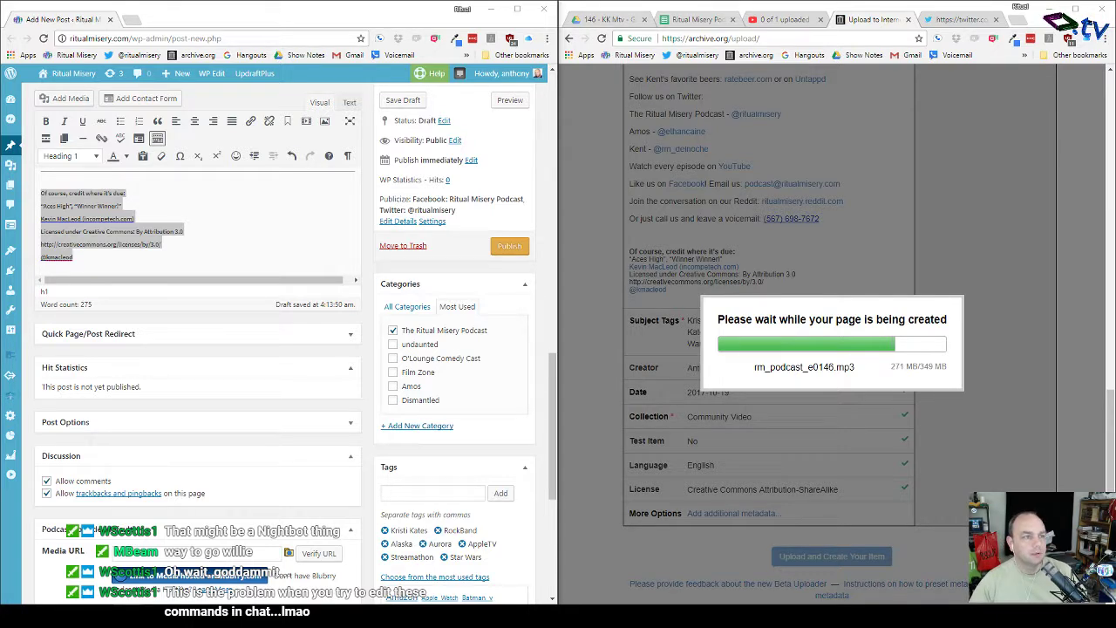
click(47, 23)
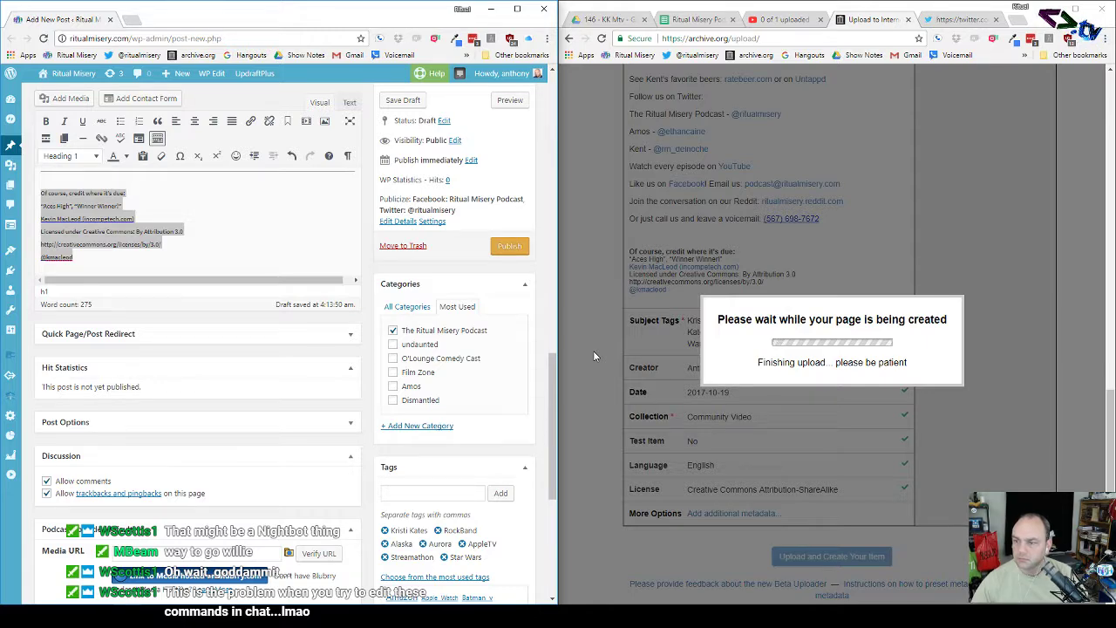
click(782, 20)
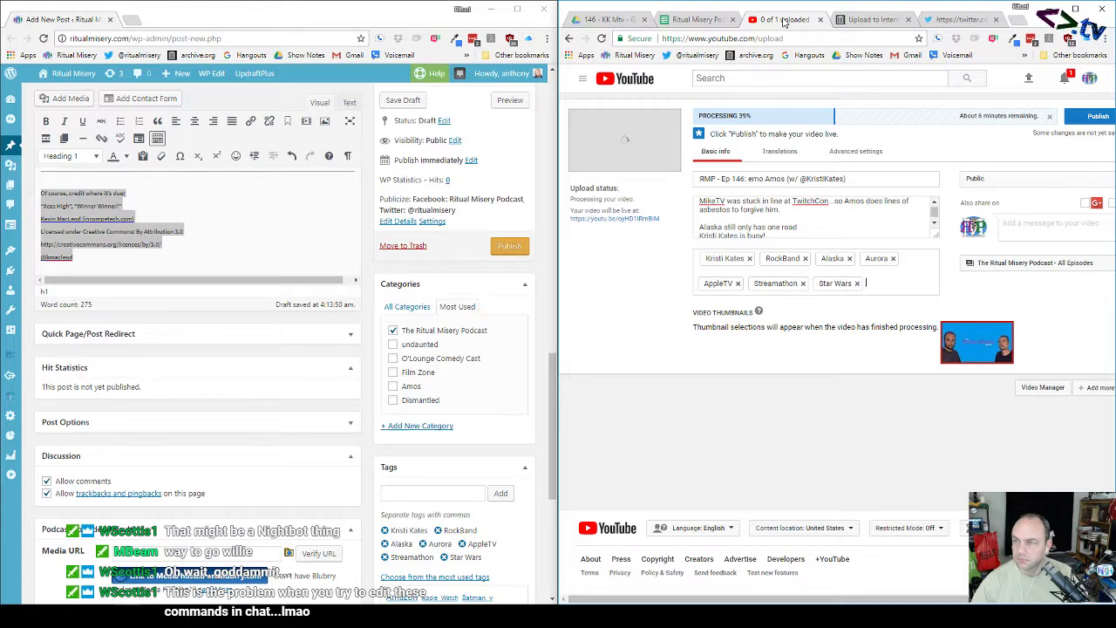
click(867, 20)
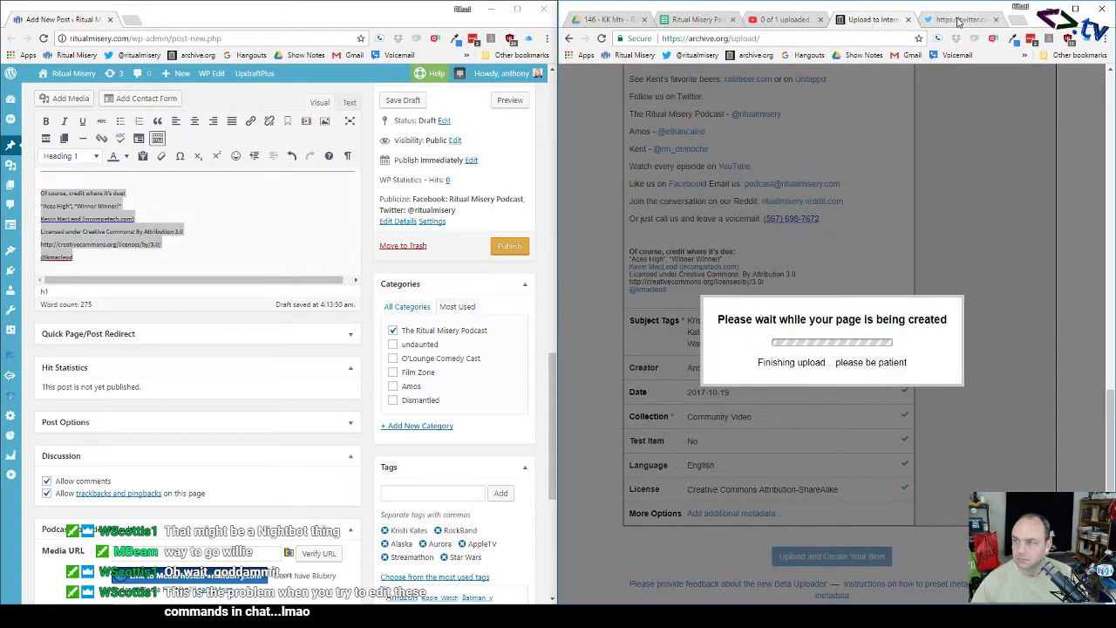
Step: Close the leftover Twitter, episode 146 Drive folder and show-notes spreadsheet tabs
click(959, 19)
click(996, 19)
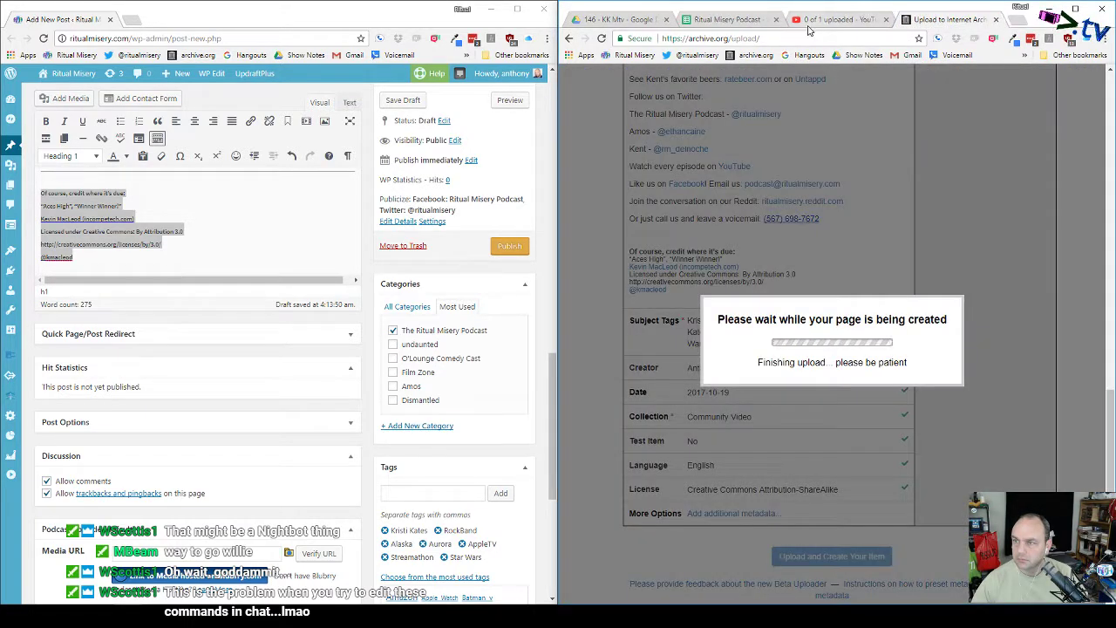
click(746, 23)
click(641, 19)
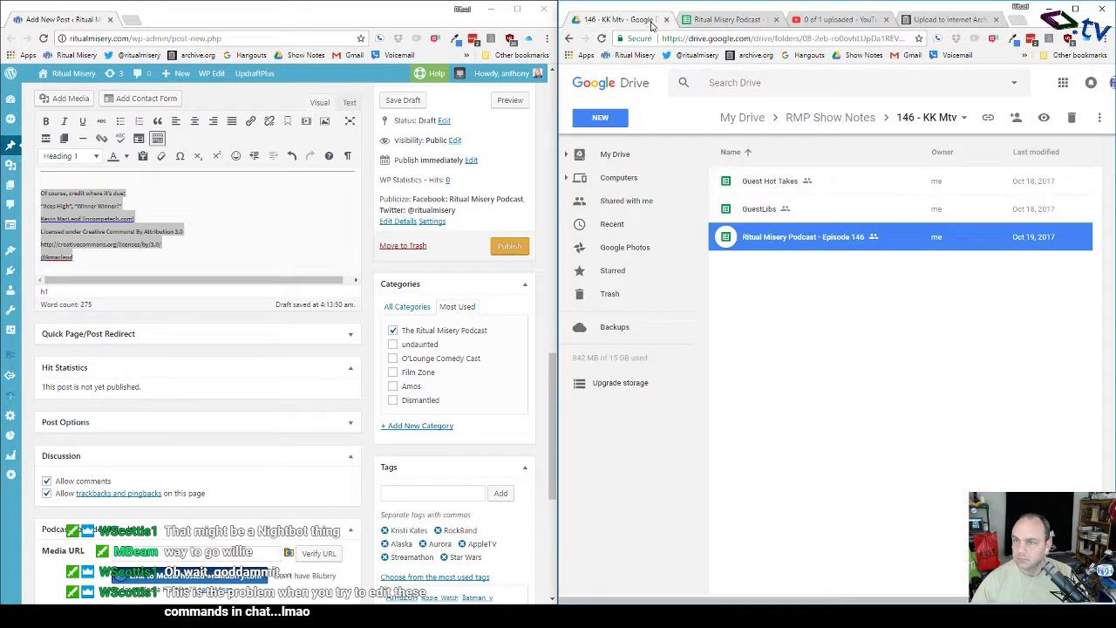
click(667, 19)
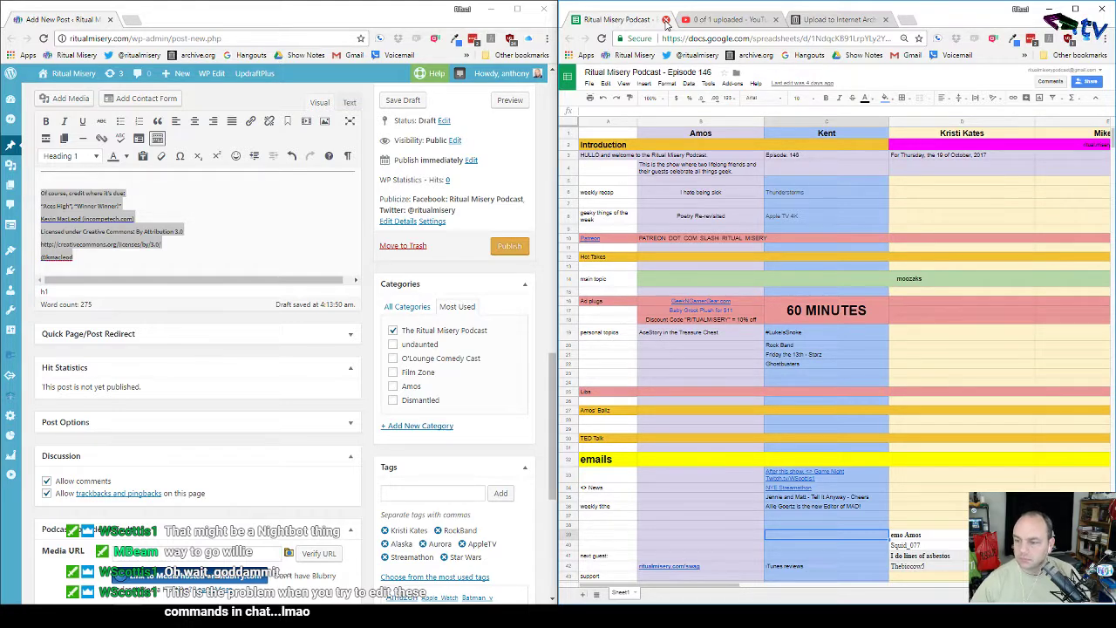
click(666, 19)
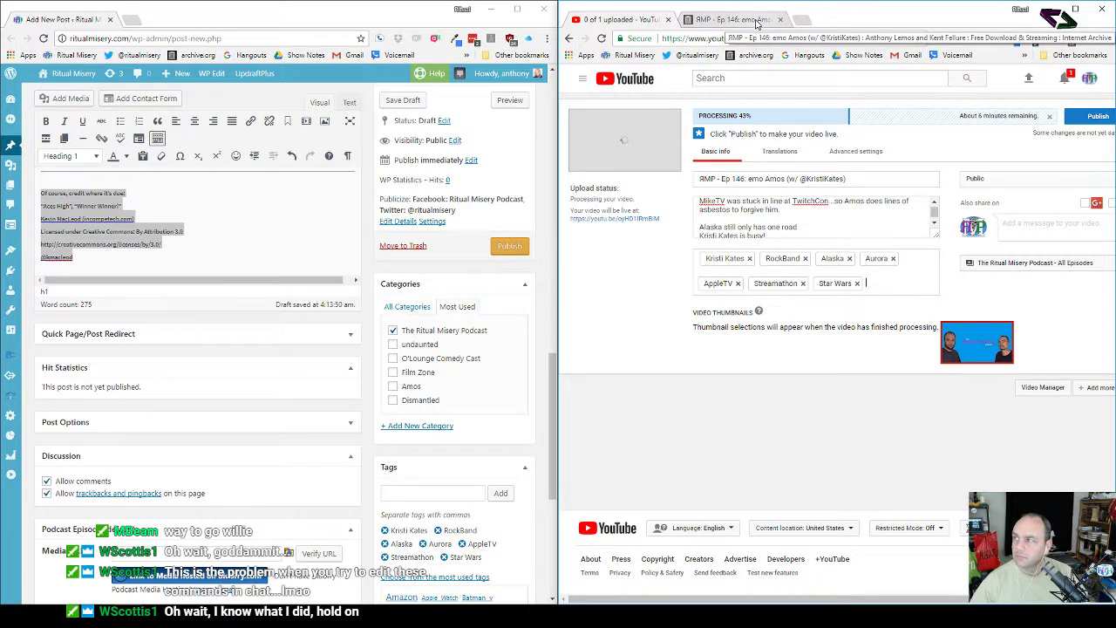
click(798, 21)
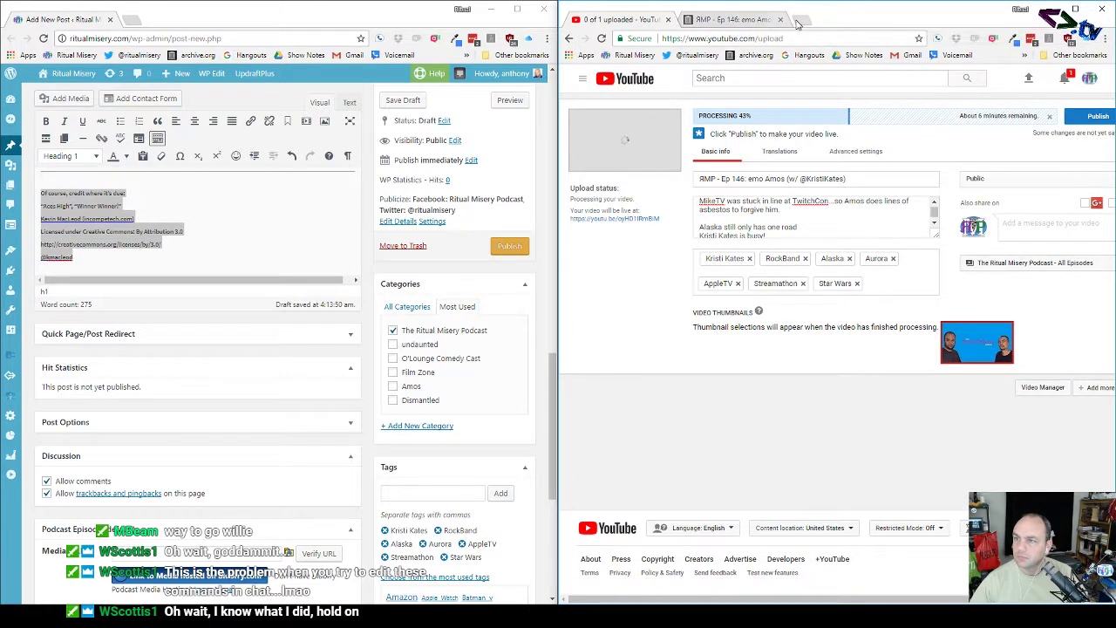
Step: Load nightbot.tv, log in, and open the !tweet custom command for editing
text(ight)
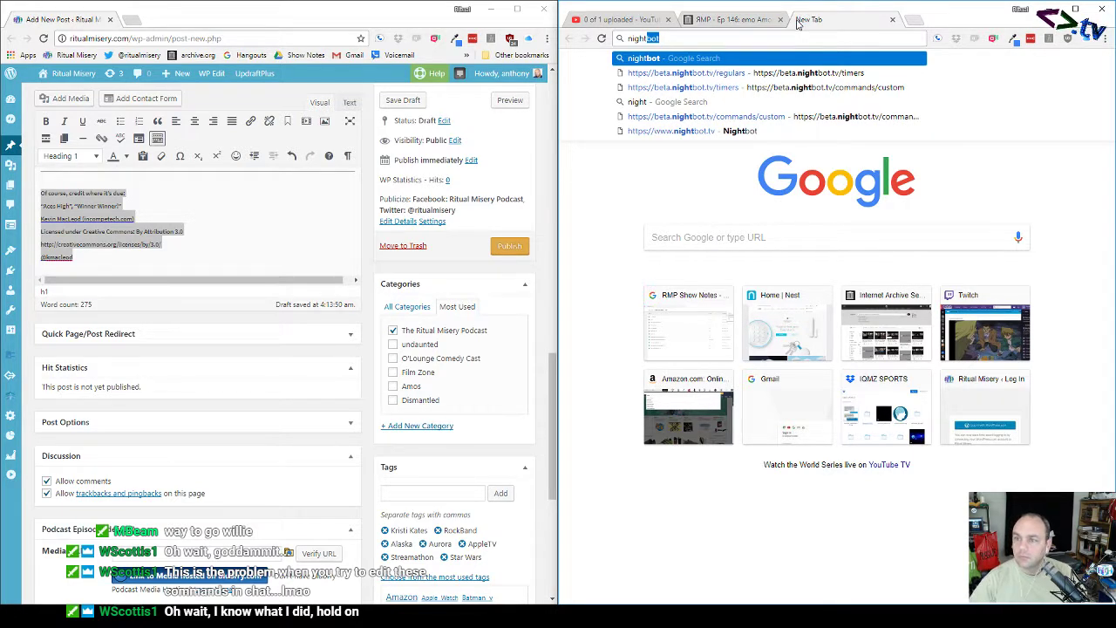
key(Down)
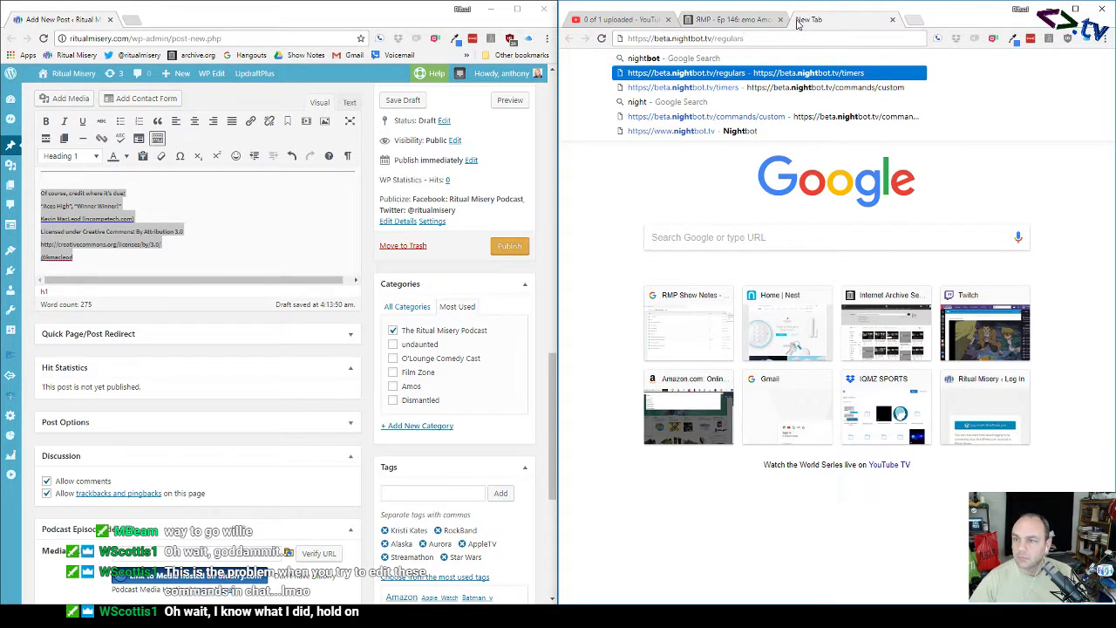
key(Down)
key(Down)
key(Down)
key(Down)
key(Return)
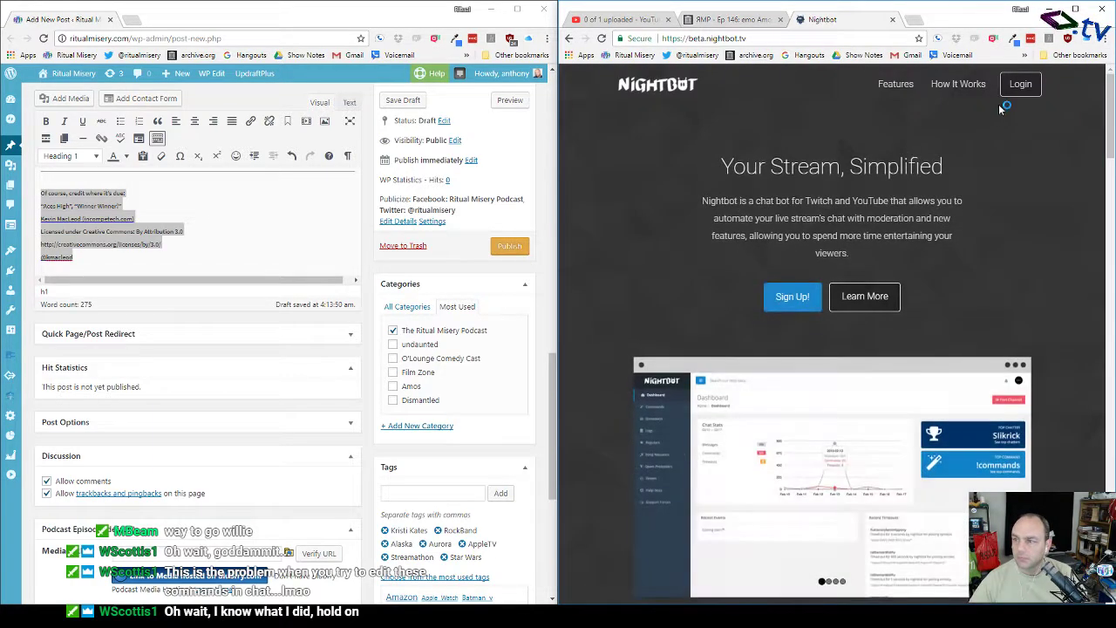
click(1017, 87)
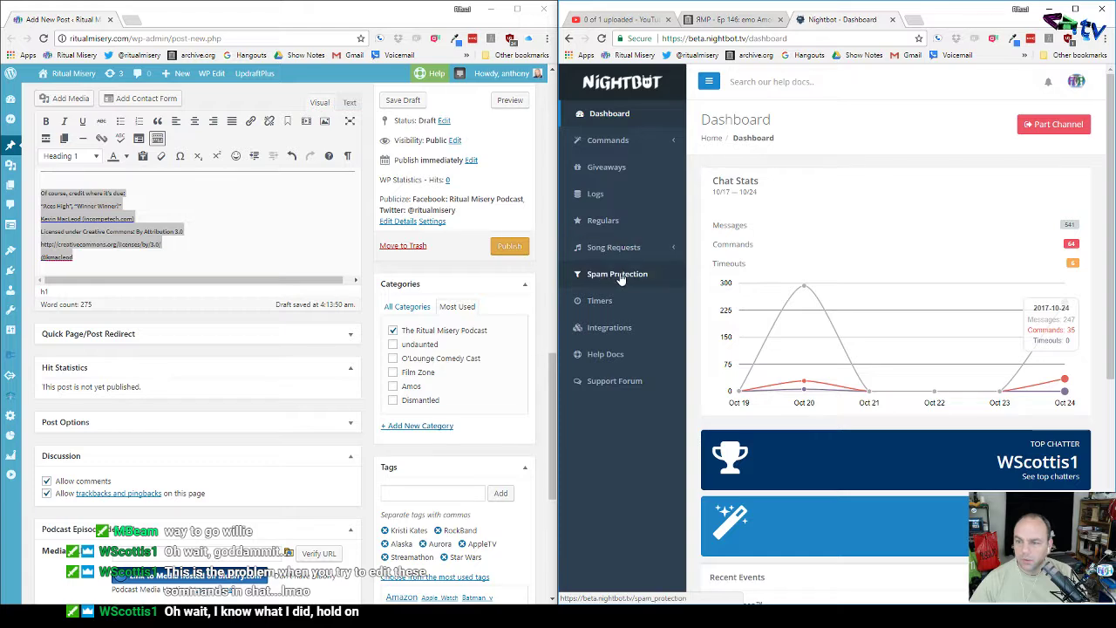
click(610, 141)
click(608, 163)
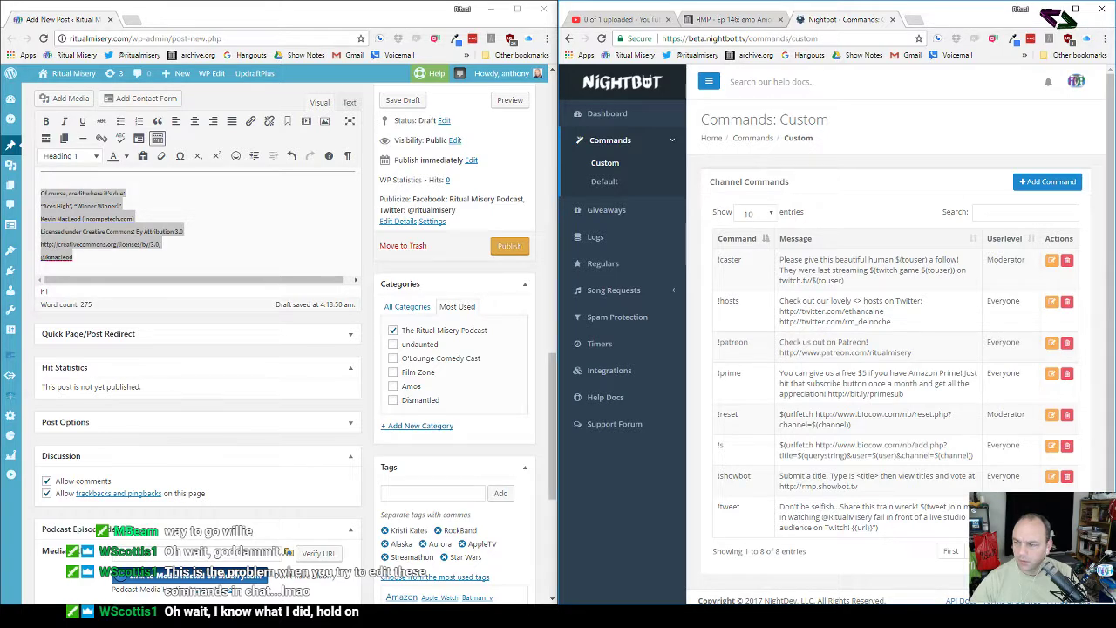
click(1052, 506)
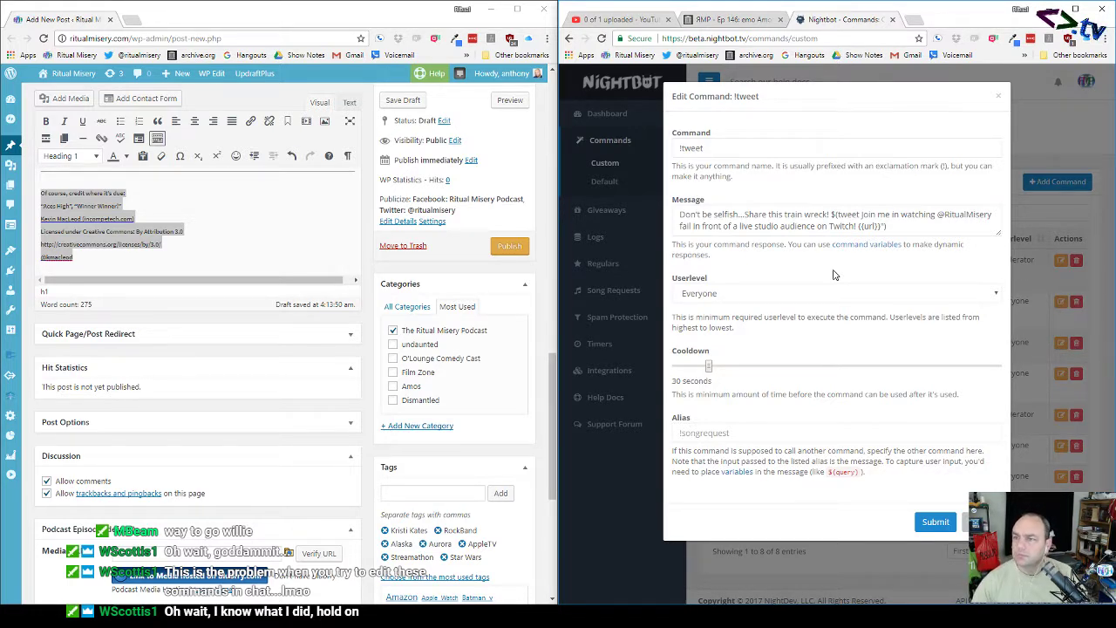
Step: Paste the Ep 146 archive.org VBR MP3 download address as the episode's Media URL
click(739, 21)
scroll(765, 332, down, 3)
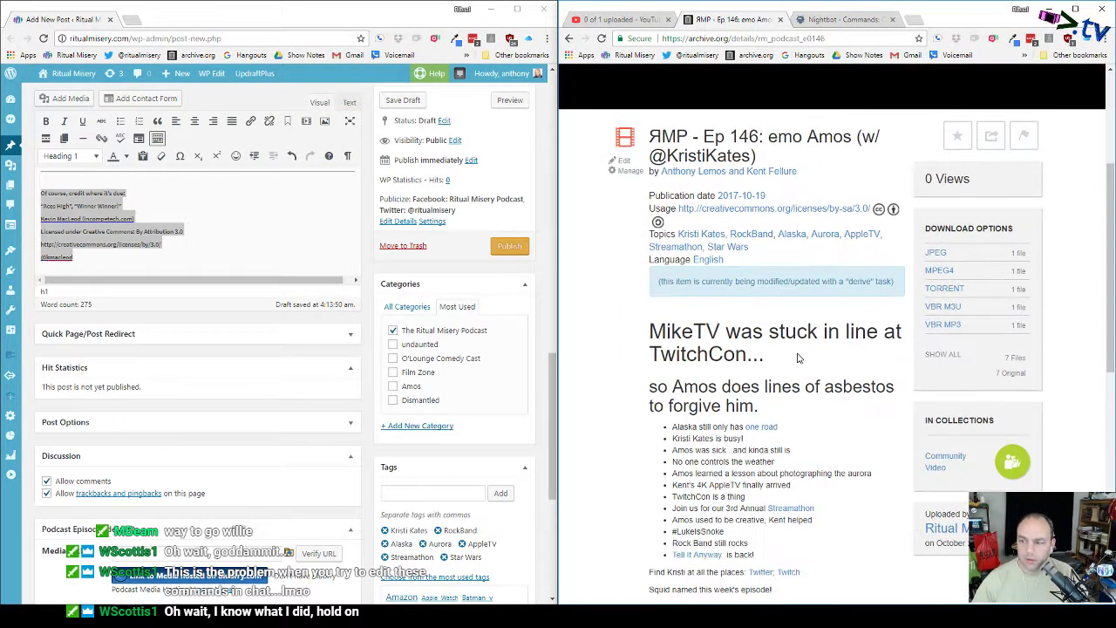
right_click(949, 327)
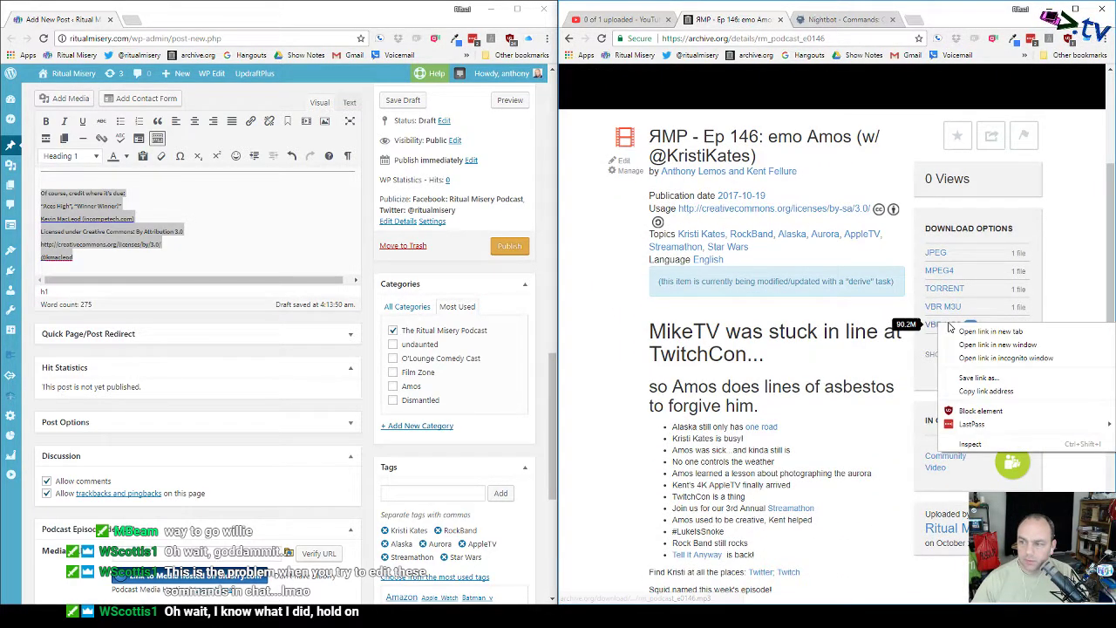
click(973, 394)
scroll(371, 355, down, 2)
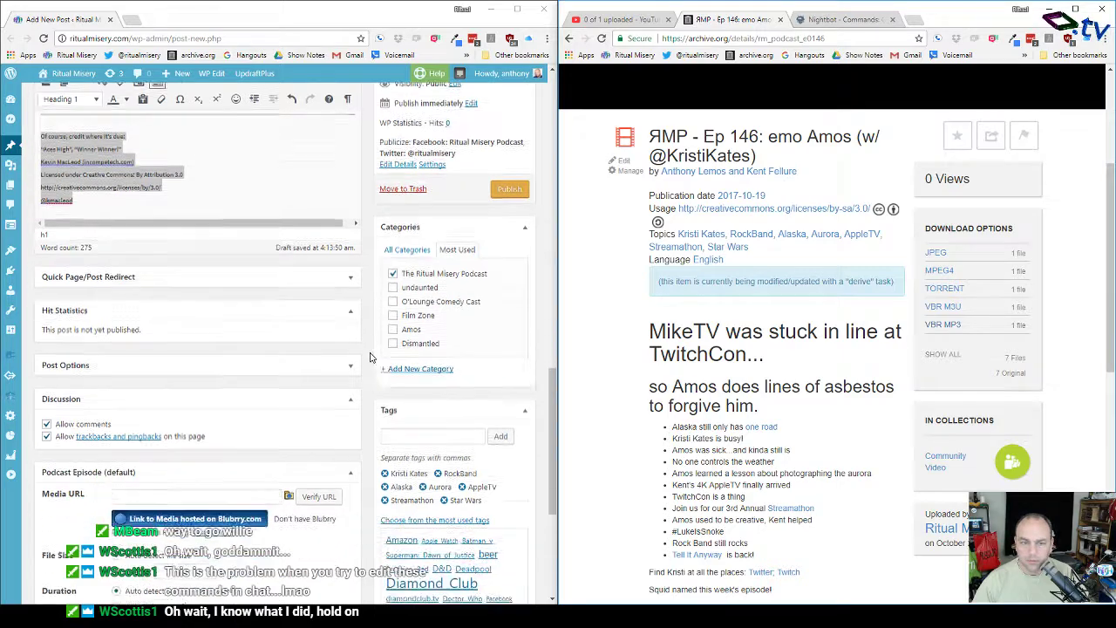
scroll(371, 356, up, 3)
scroll(371, 357, down, 4)
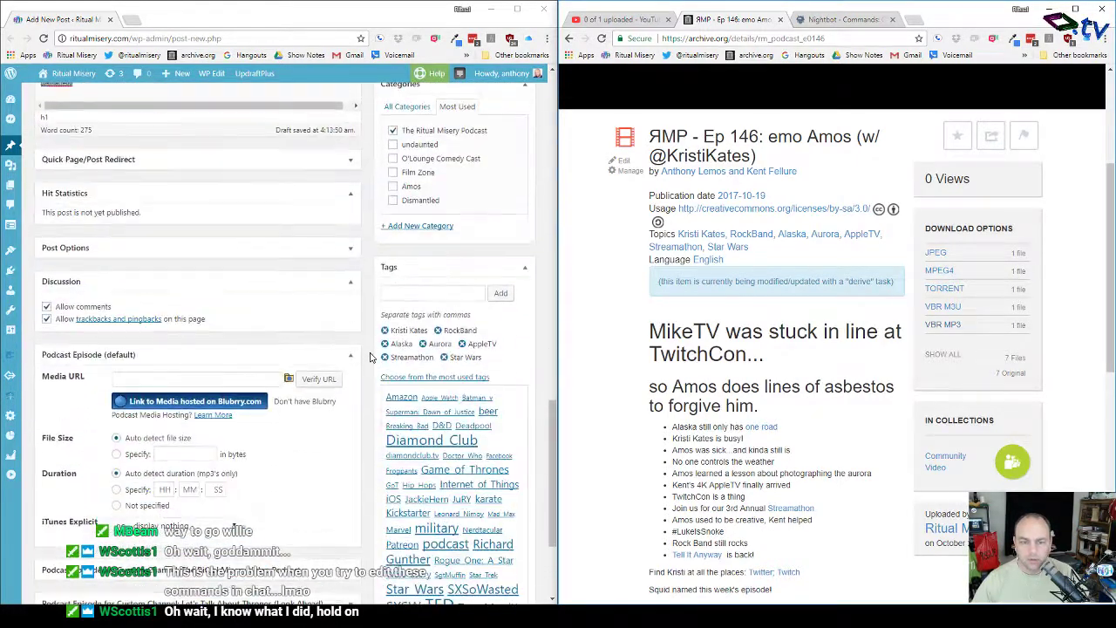
click(213, 205)
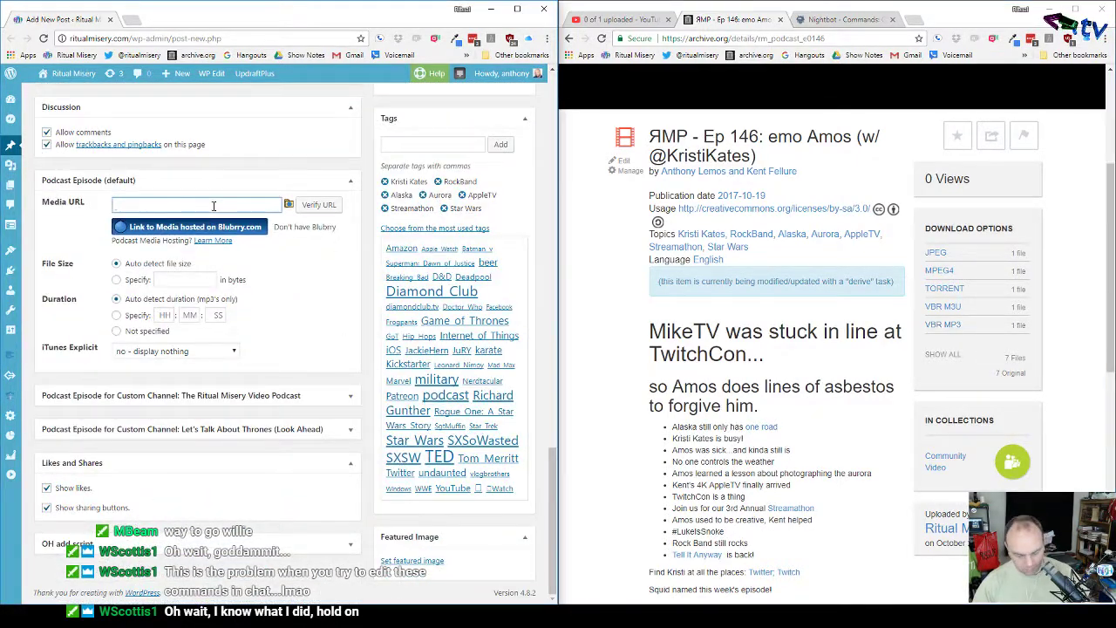
key(ctrl+v)
click(318, 204)
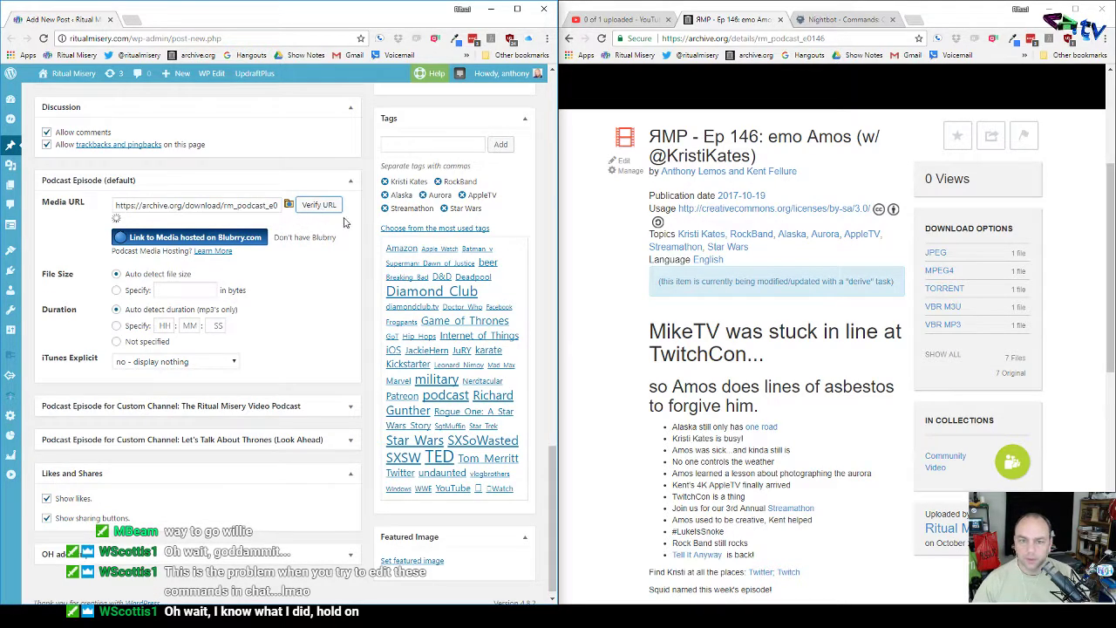
Step: Paste the archive.org MPEG4 download address as the Ritual Misery Video Podcast Media URL
right_click(938, 274)
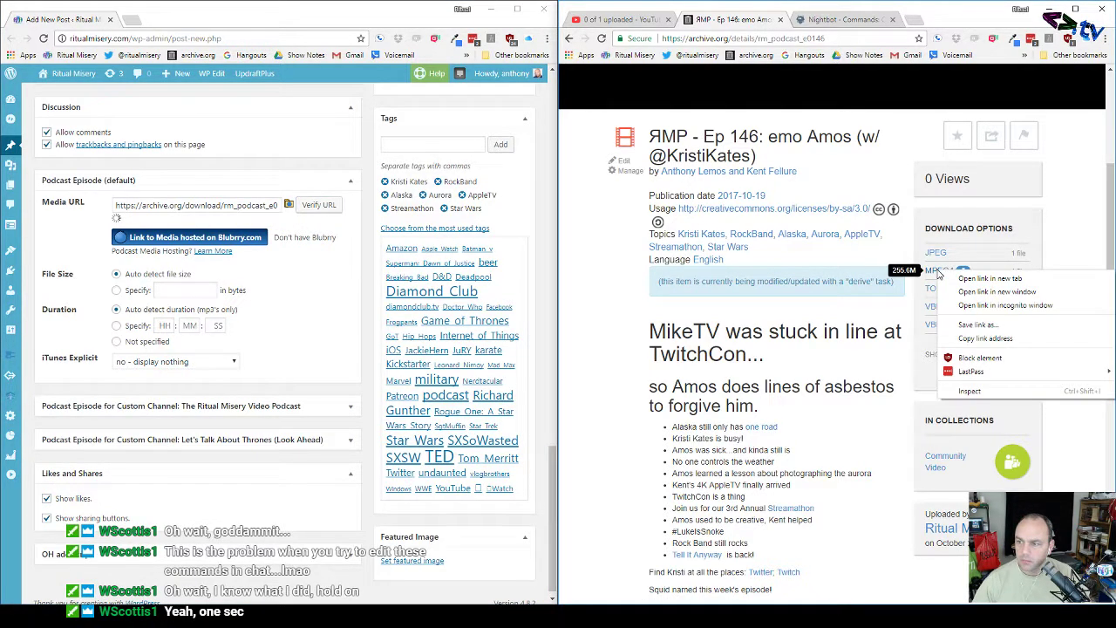
click(984, 338)
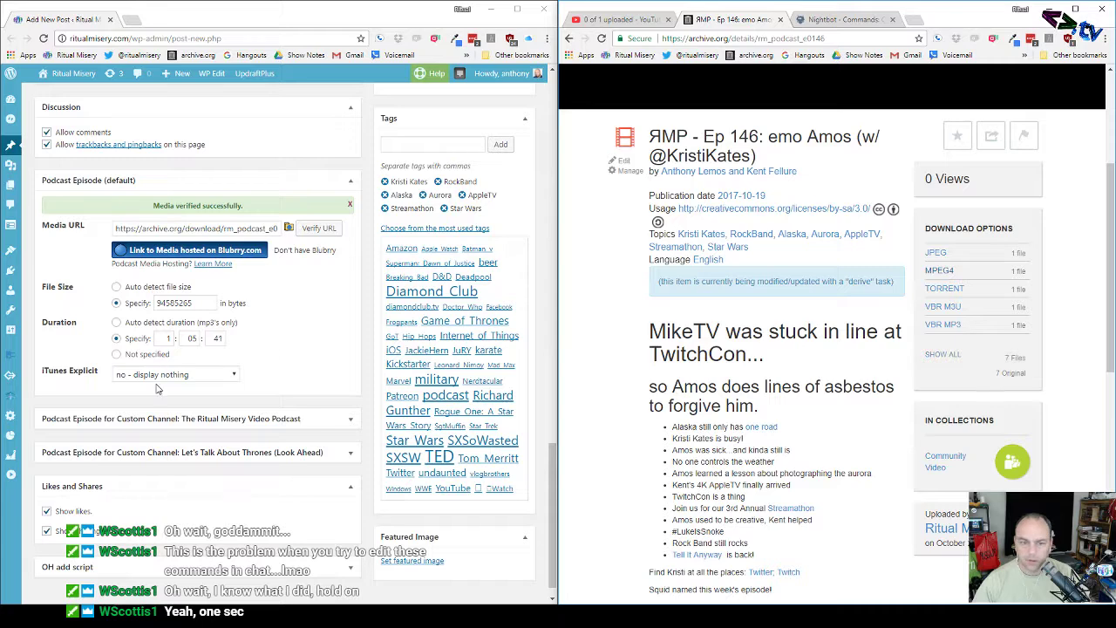
click(350, 419)
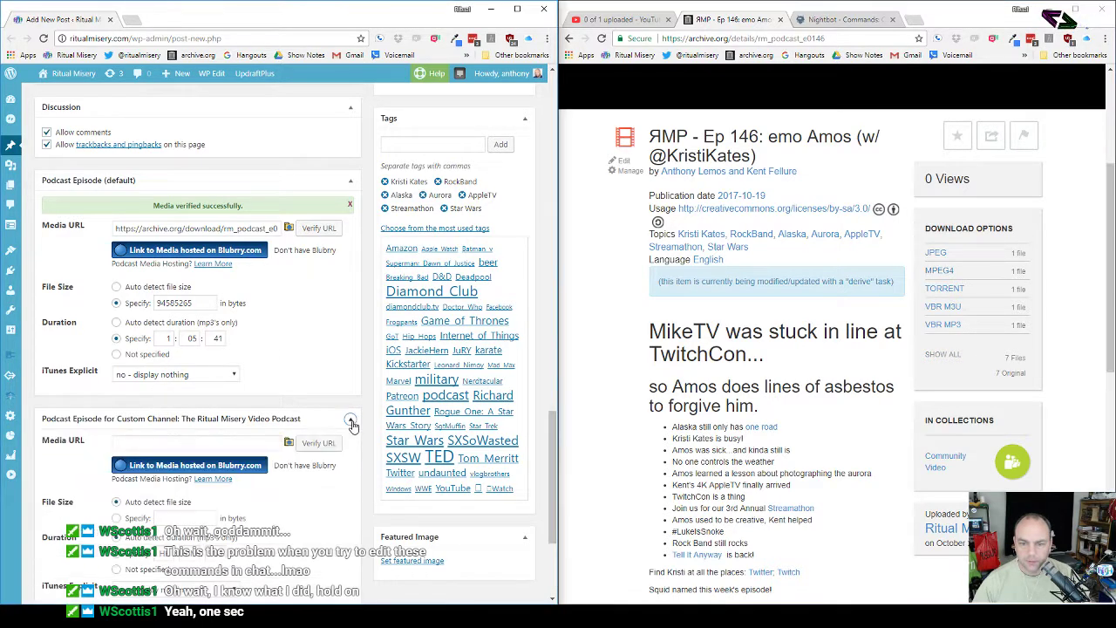
click(187, 441)
key(ctrl+v)
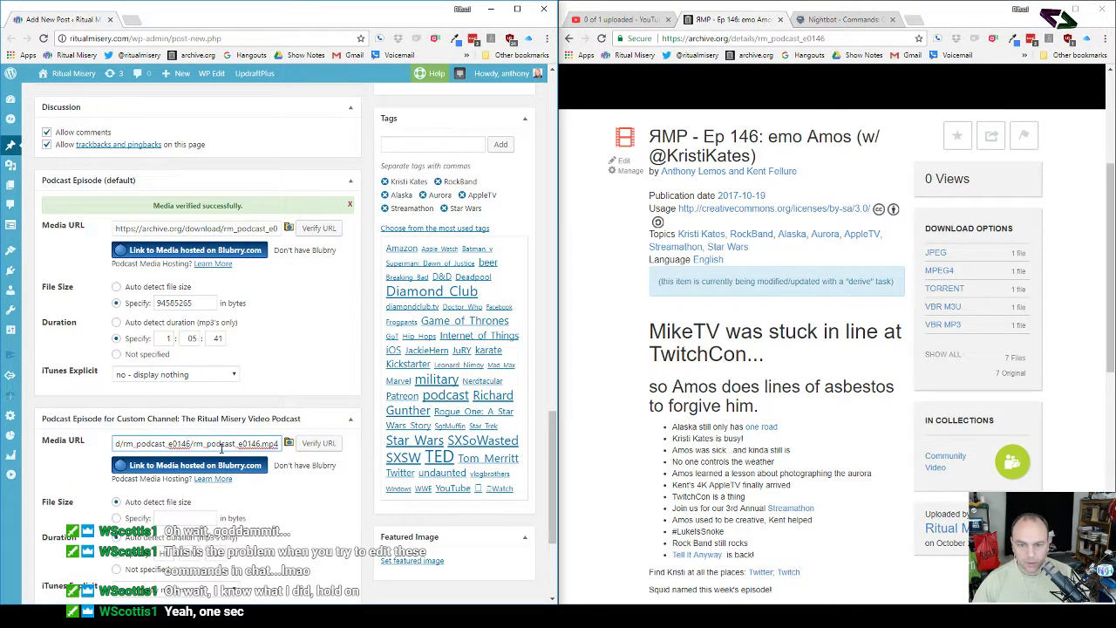
click(318, 444)
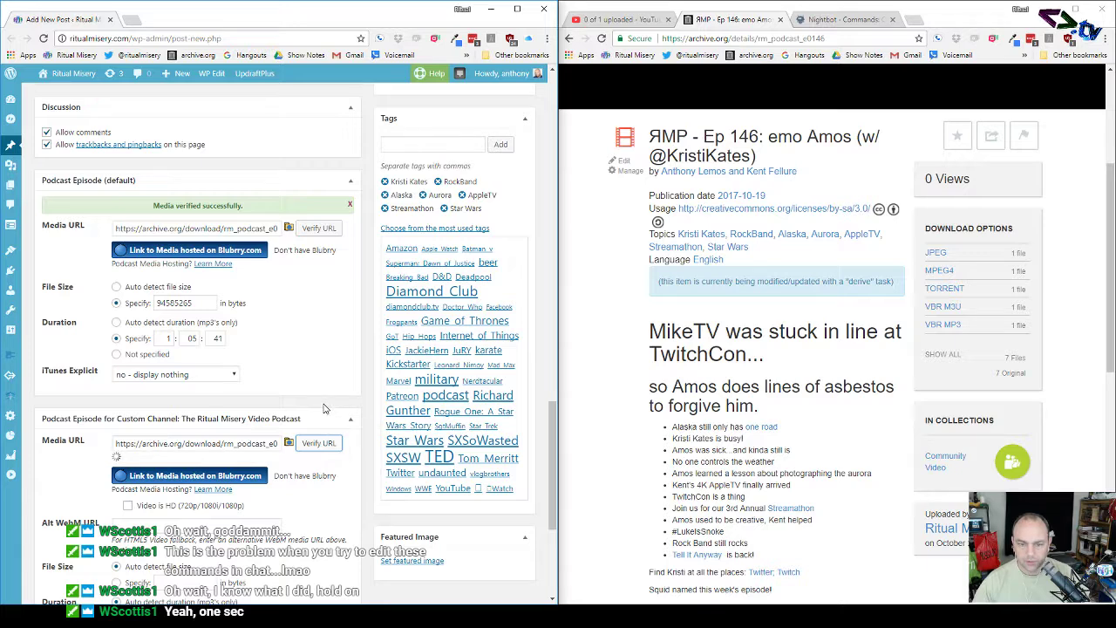
Step: Set iTunes Explicit to 'yes - explicit content' for both the audio and video episodes
scroll(323, 408, down, 2)
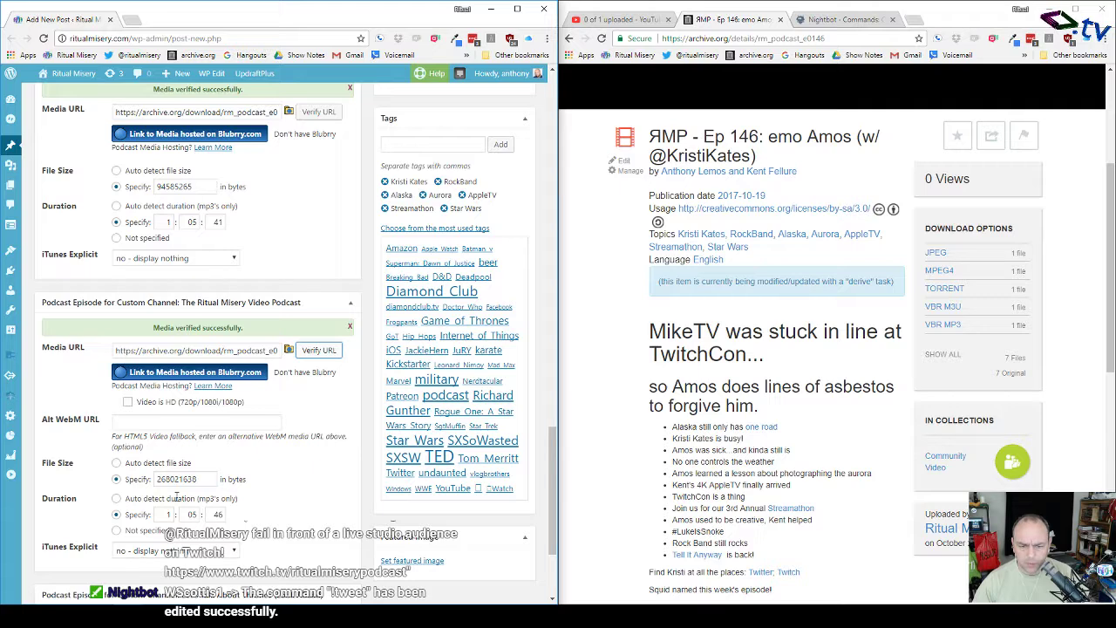
click(232, 259)
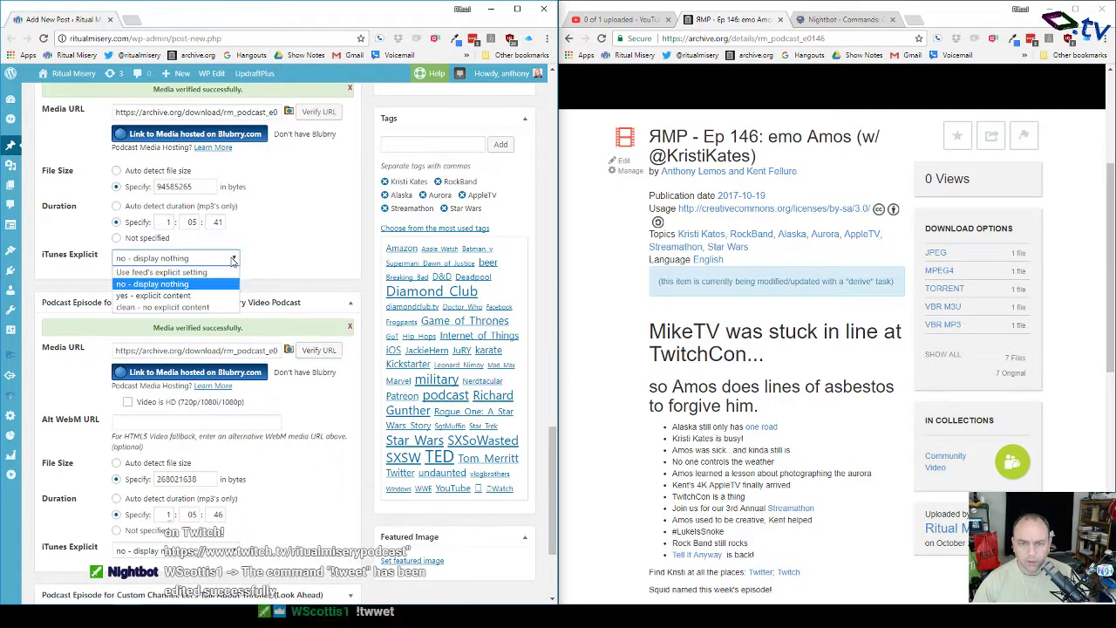
click(194, 290)
click(228, 551)
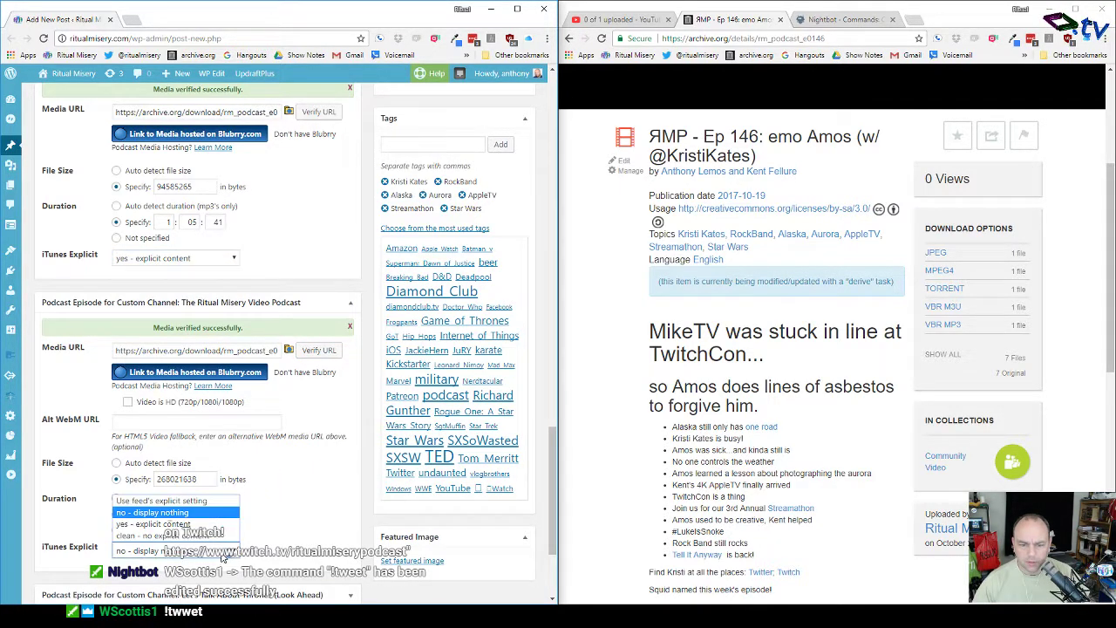
click(222, 522)
scroll(296, 510, up, 10)
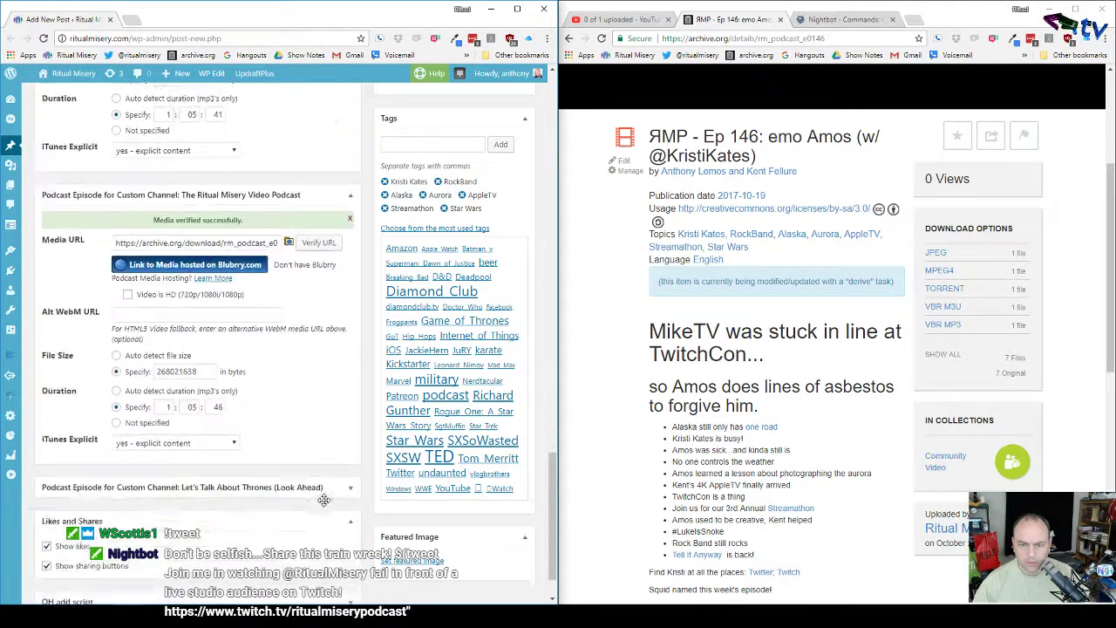
scroll(324, 505, up, 3)
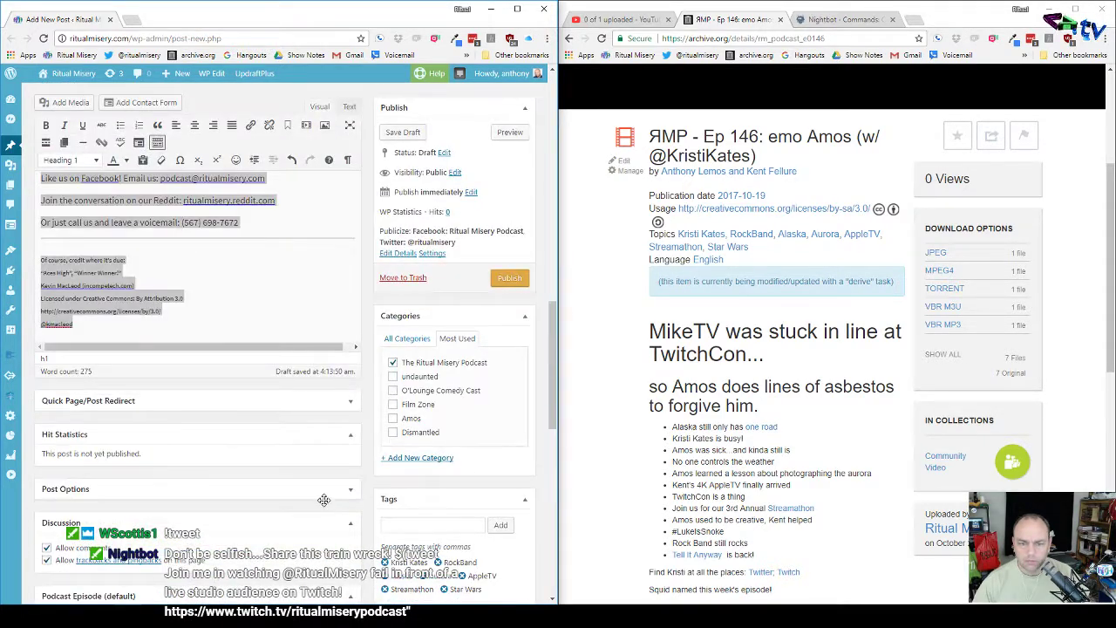
Step: Publish the Ep 146 WordPress post and close the archive.org tab in the other Chrome window
scroll(324, 501, up, 10)
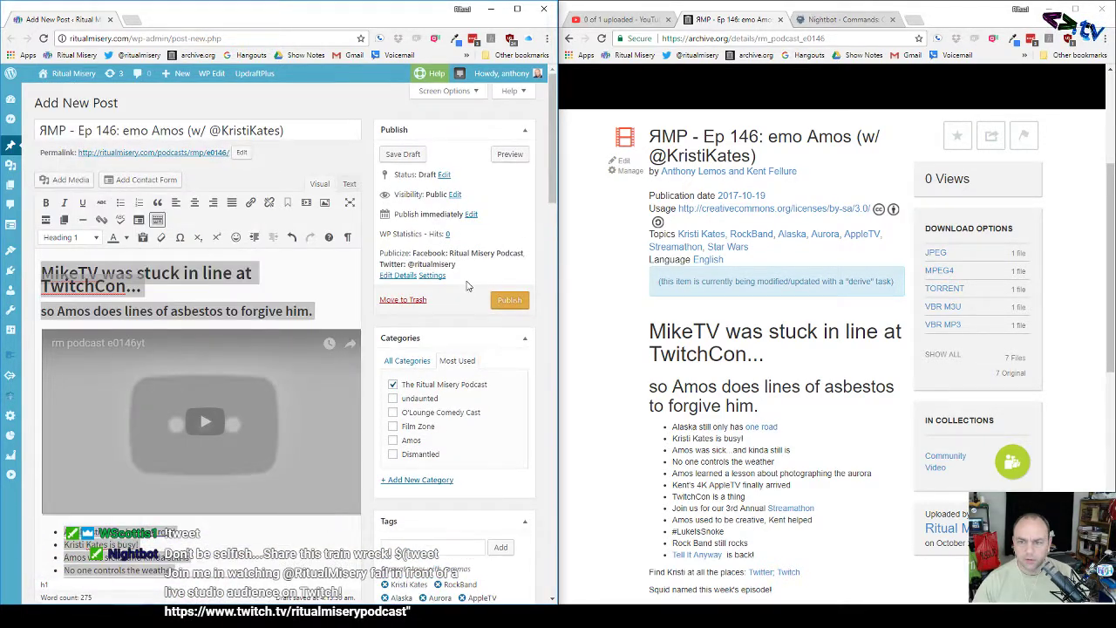
click(509, 300)
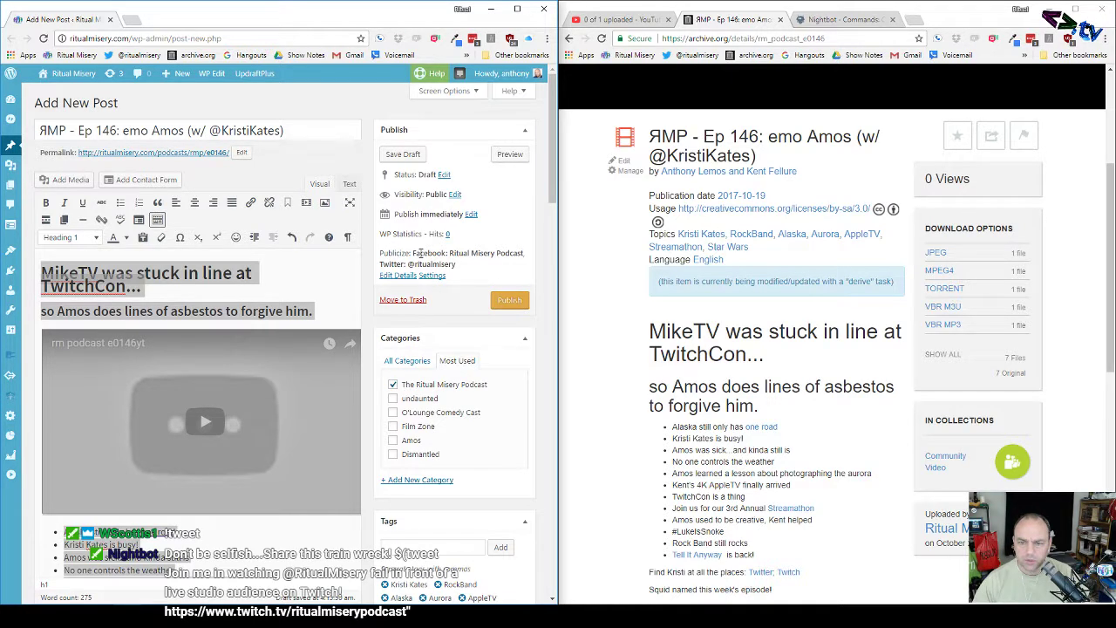
click(508, 302)
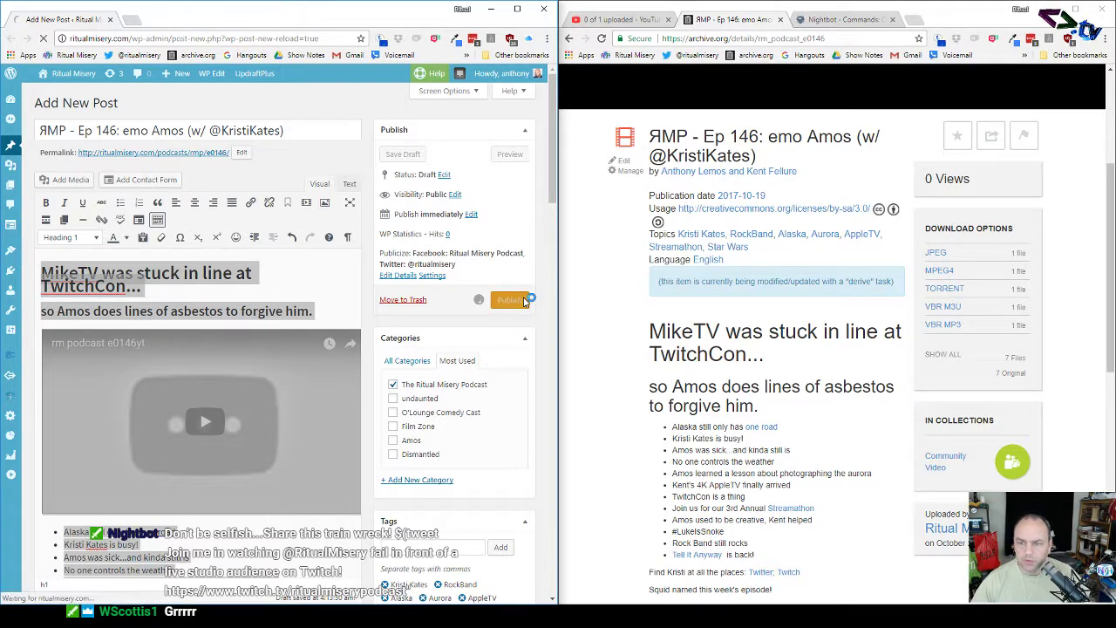
click(780, 19)
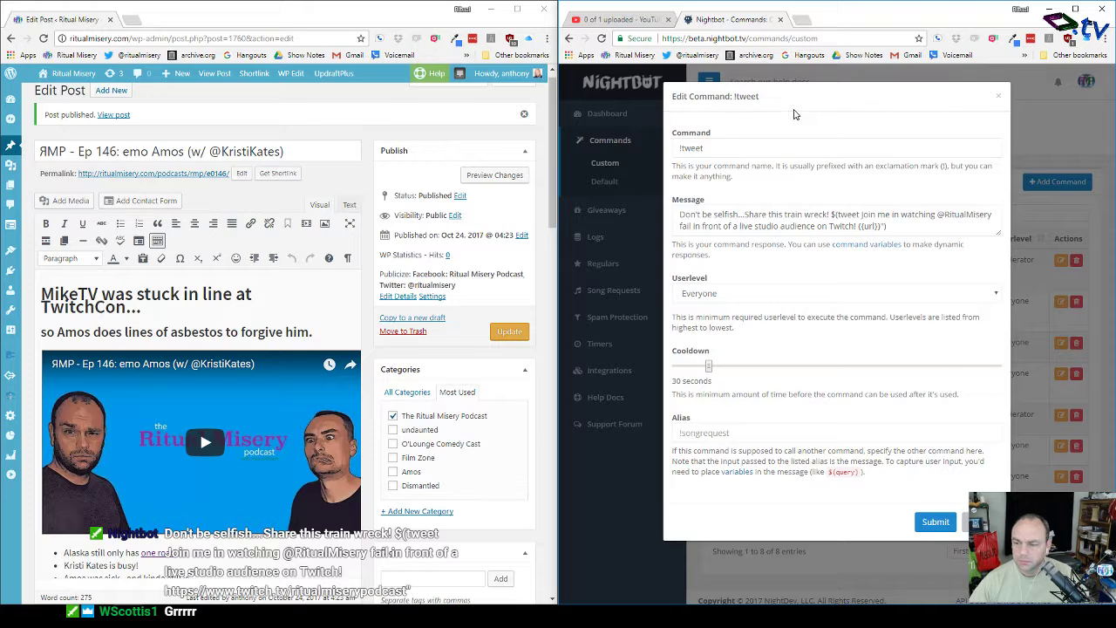
click(981, 522)
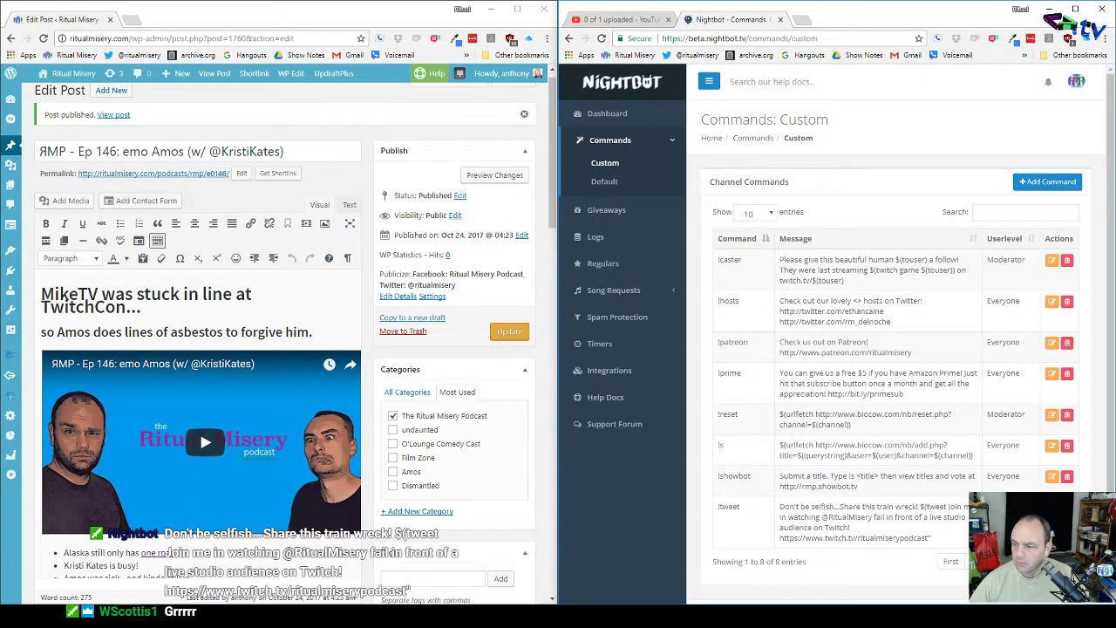
click(1051, 506)
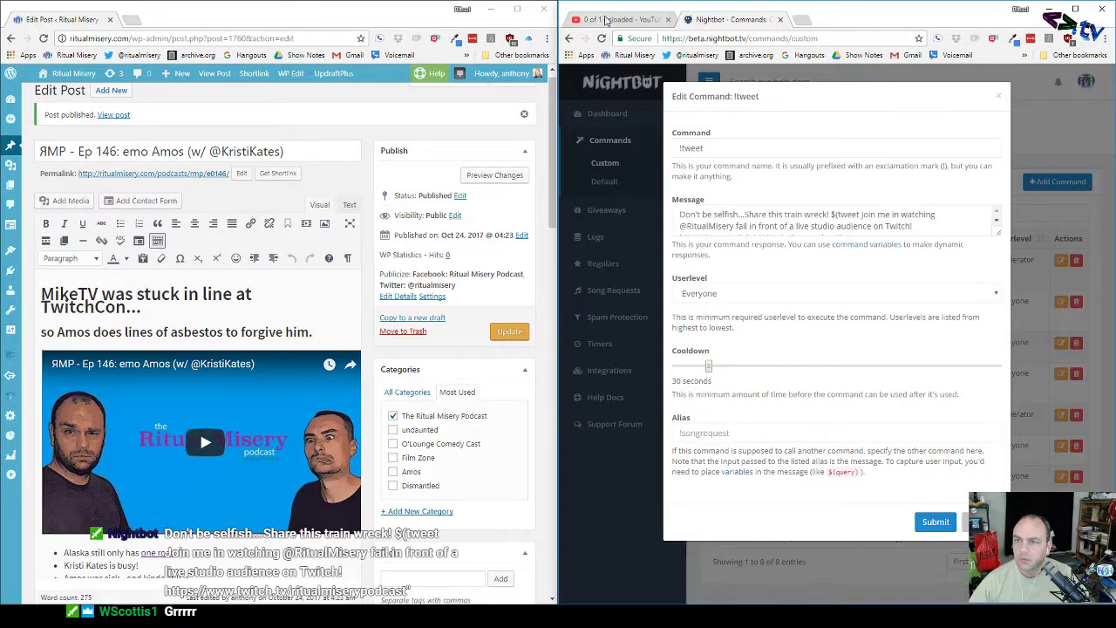
click(619, 20)
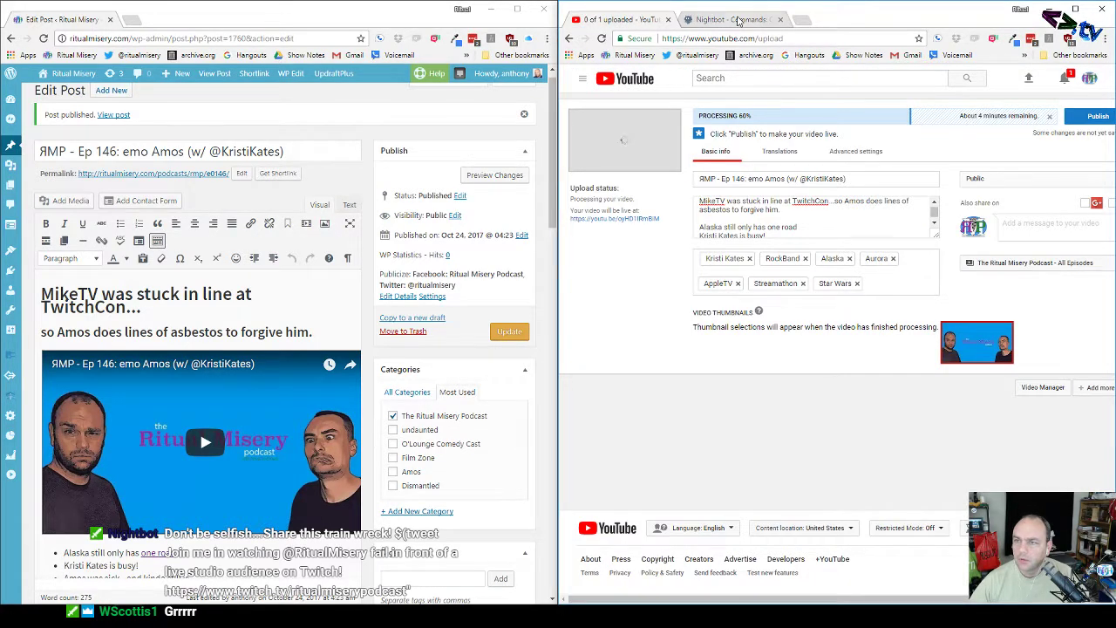
click(737, 19)
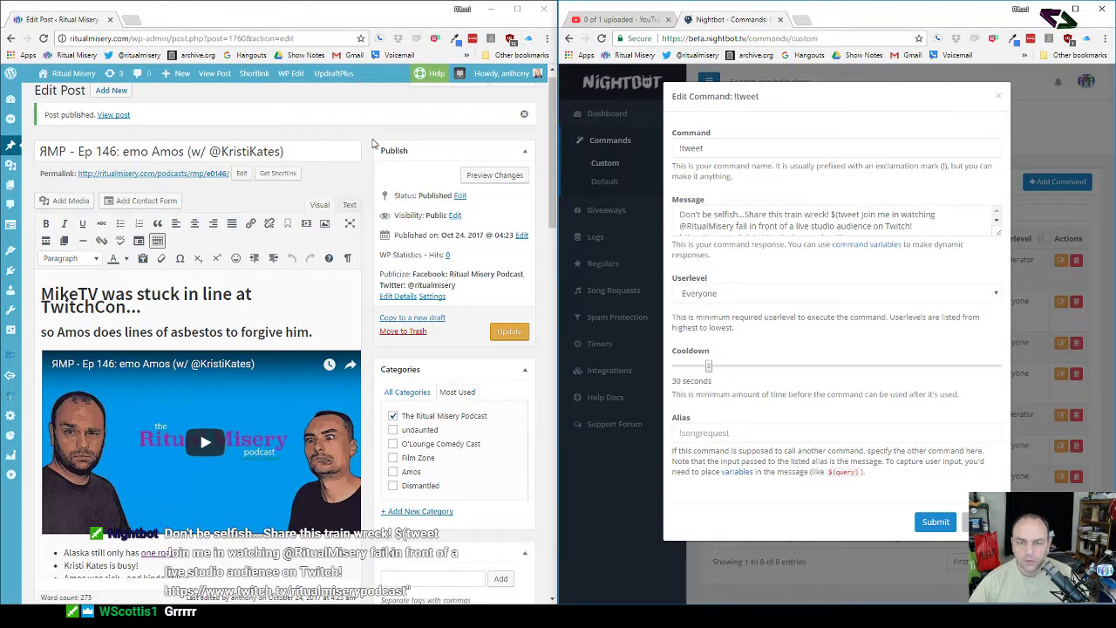
scroll(367, 179, down, 5)
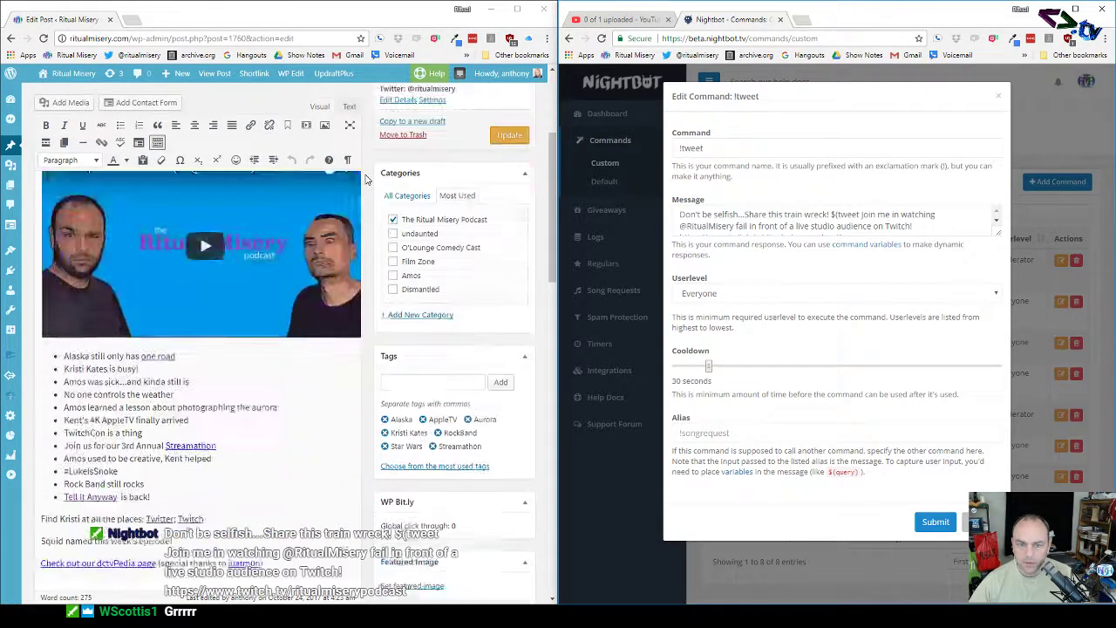
scroll(366, 179, up, 6)
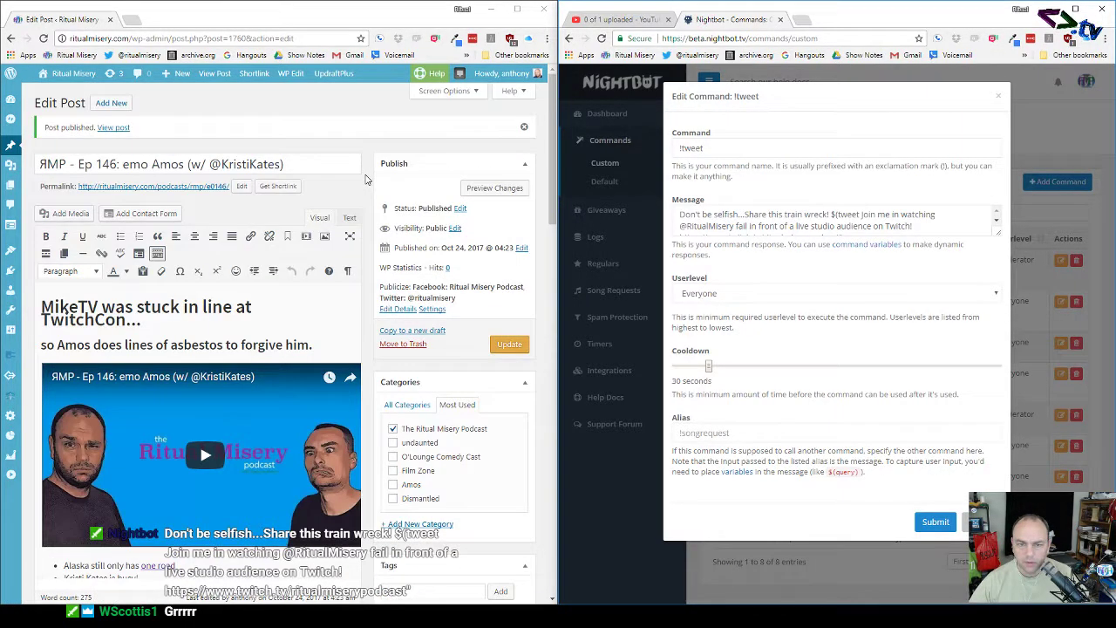
Step: Open the Ritual Misery Patreon page from the bookmarks in a new tab
click(131, 19)
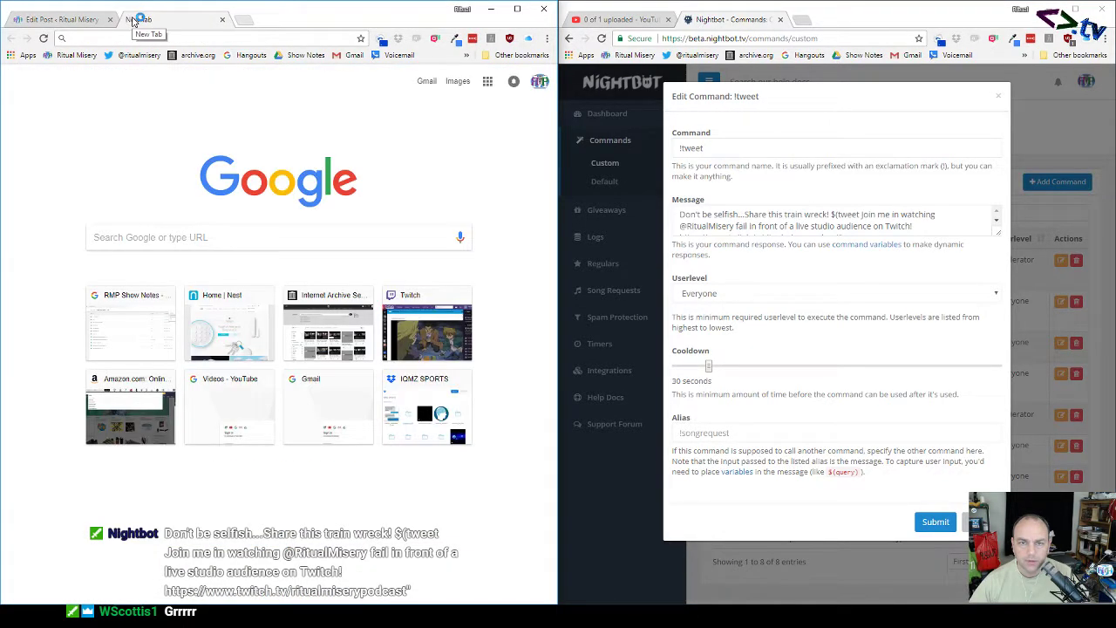
click(469, 58)
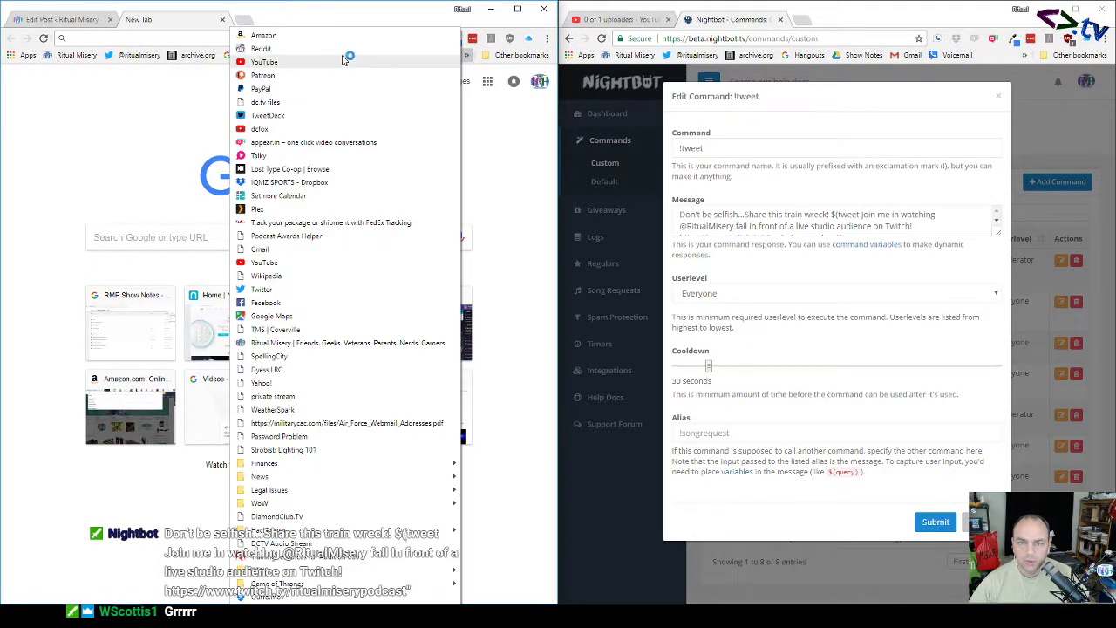
click(296, 78)
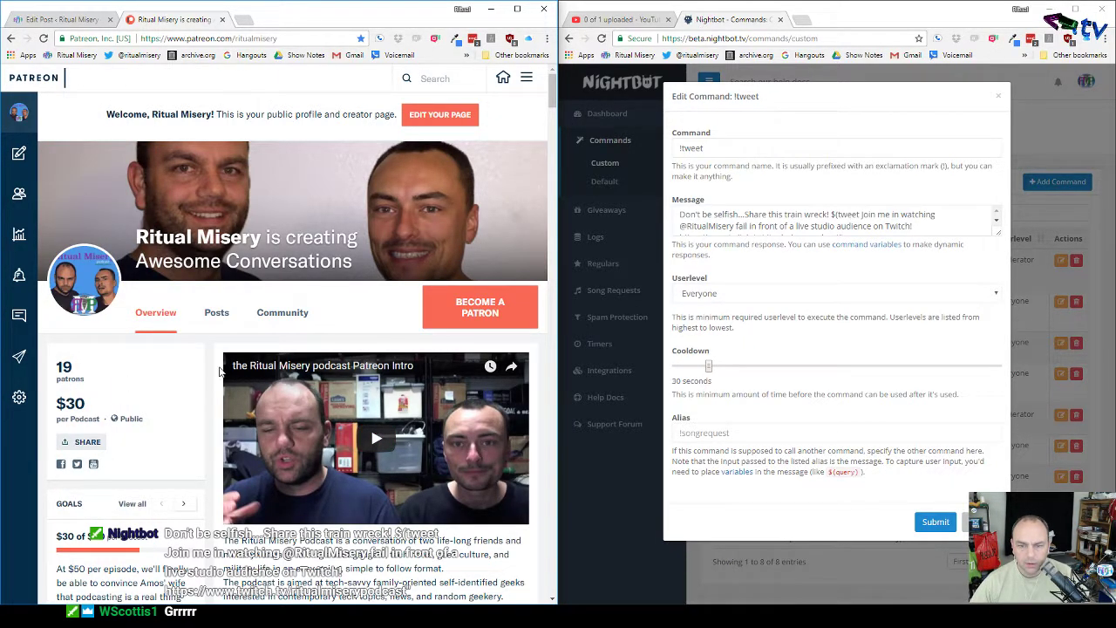
Step: Start a new Patreon post and choose the VIDEO post type
mouse_move(52, 156)
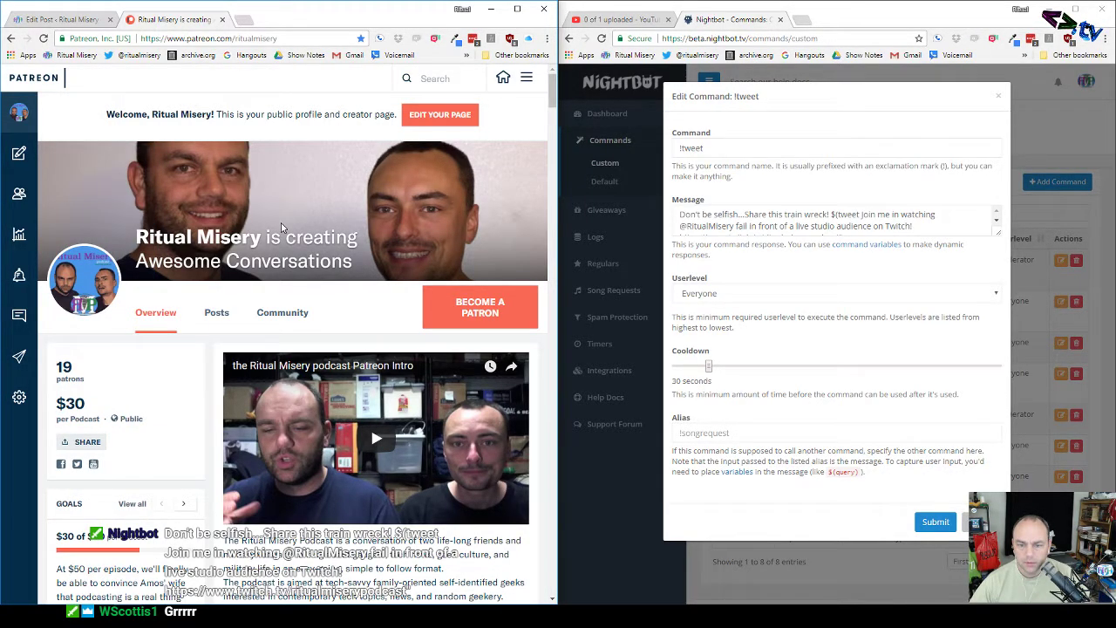
scroll(281, 222, down, 10)
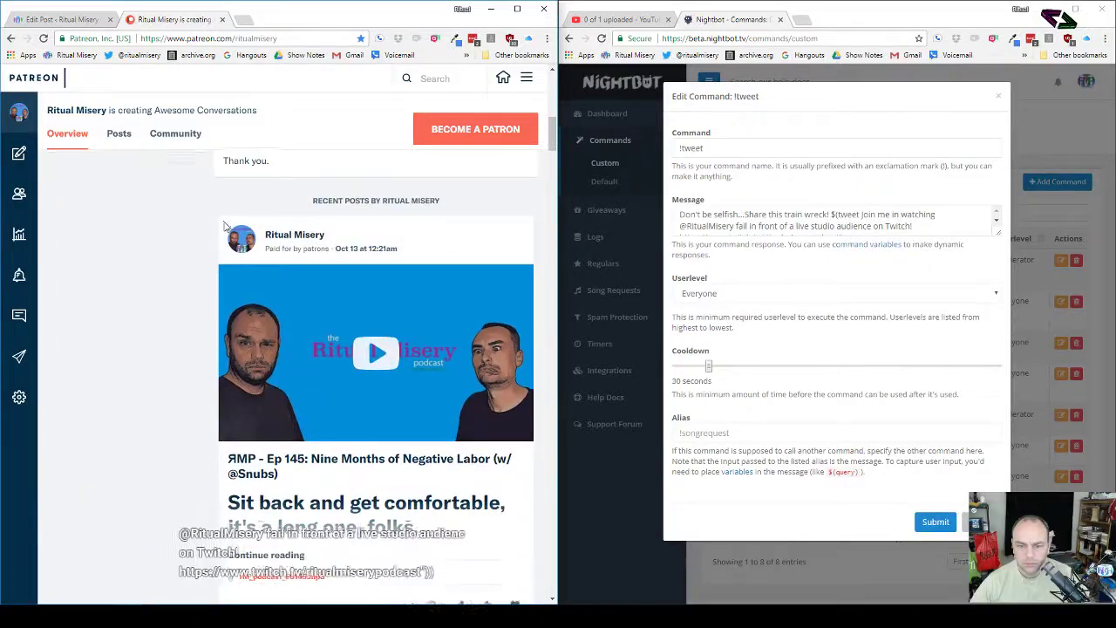
scroll(224, 225, down, 2)
scroll(224, 225, up, 12)
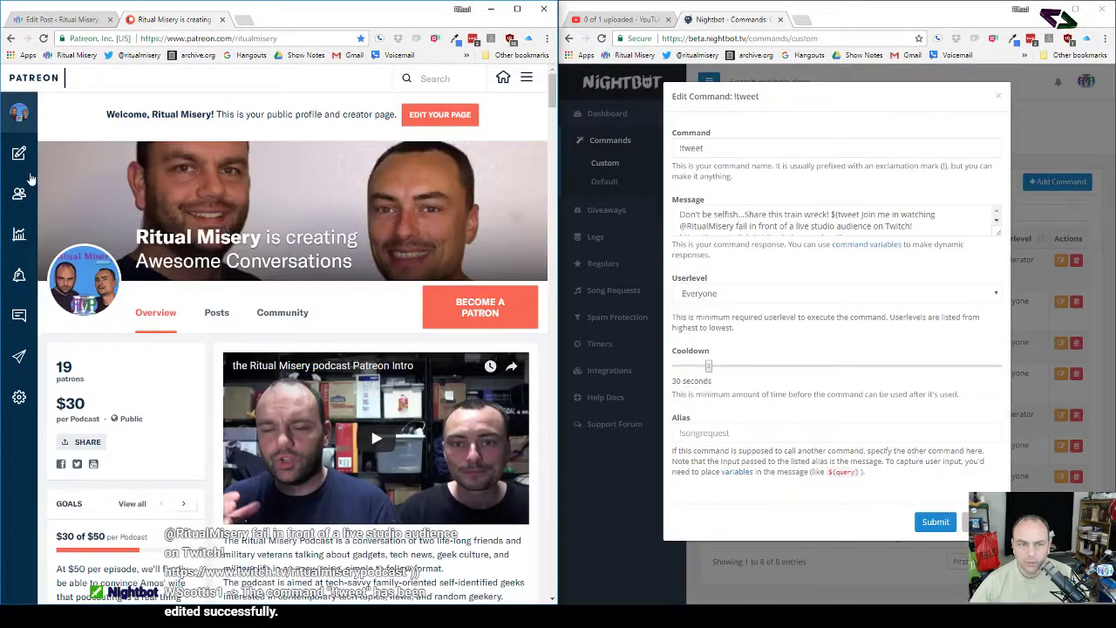
click(35, 153)
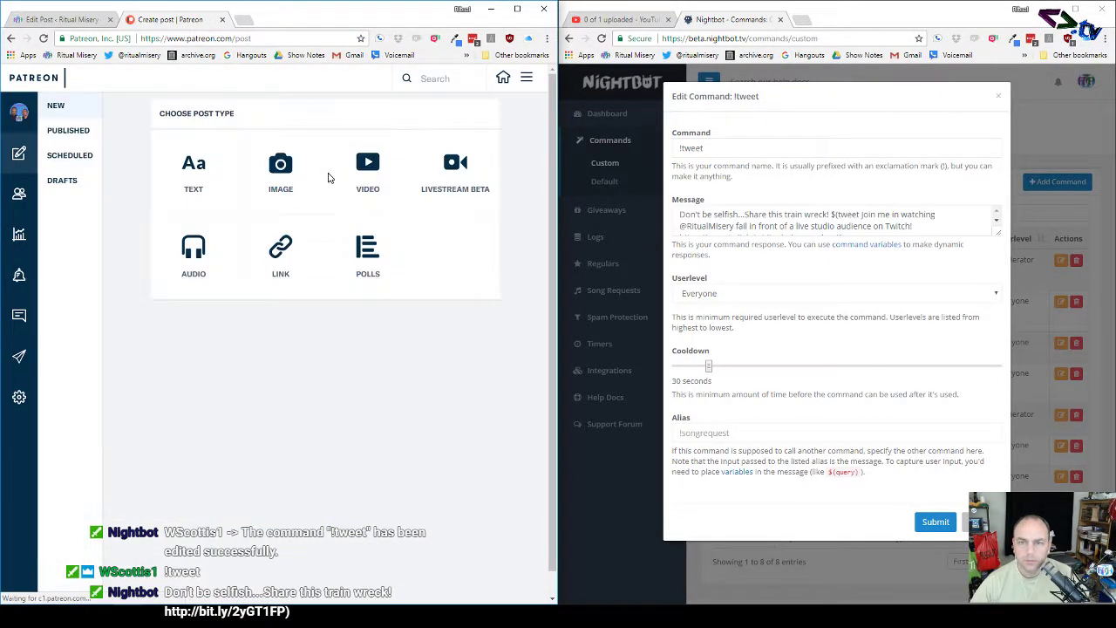
click(376, 163)
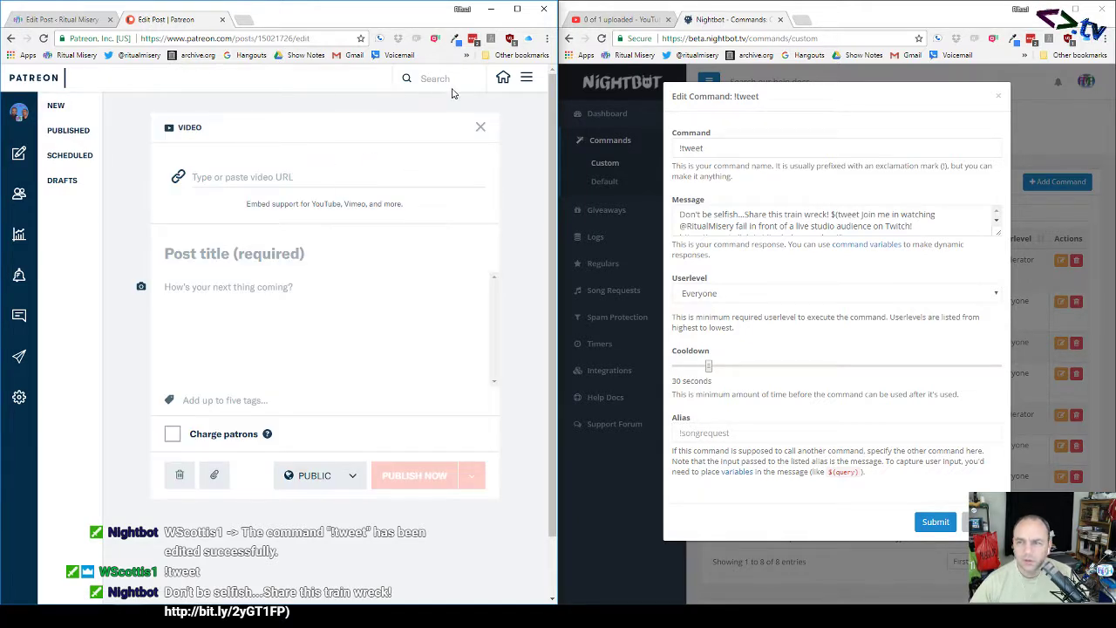
click(612, 24)
Step: Copy the video's youtu.be link and paste it into the Patreon video URL field
right_click(641, 219)
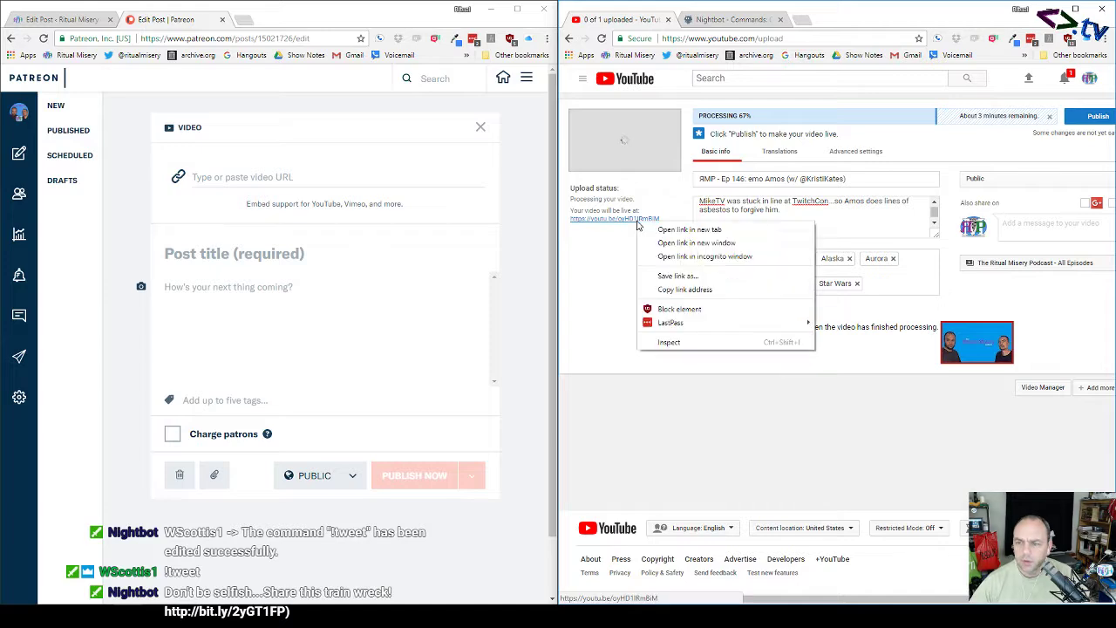
click(673, 289)
click(752, 24)
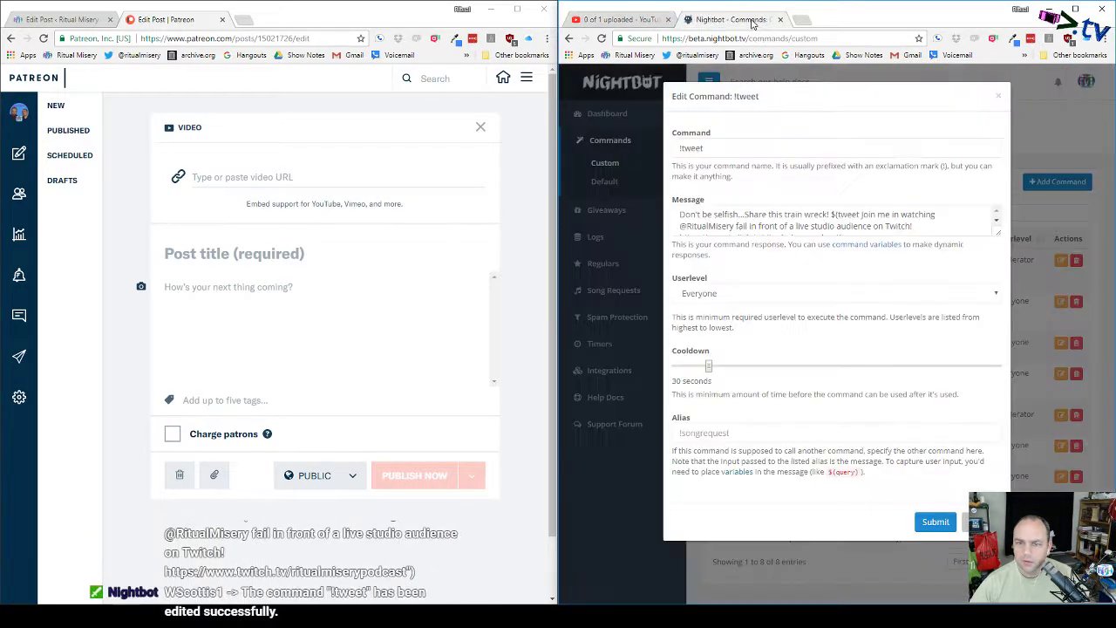
click(328, 177)
key(ctrl+v)
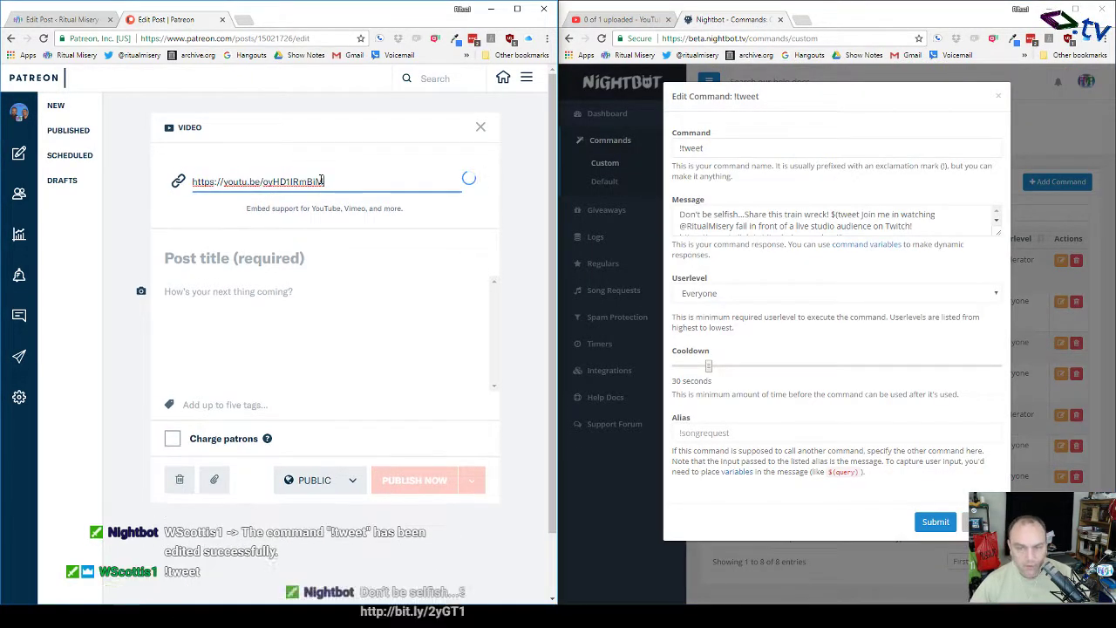
scroll(287, 346, down, 2)
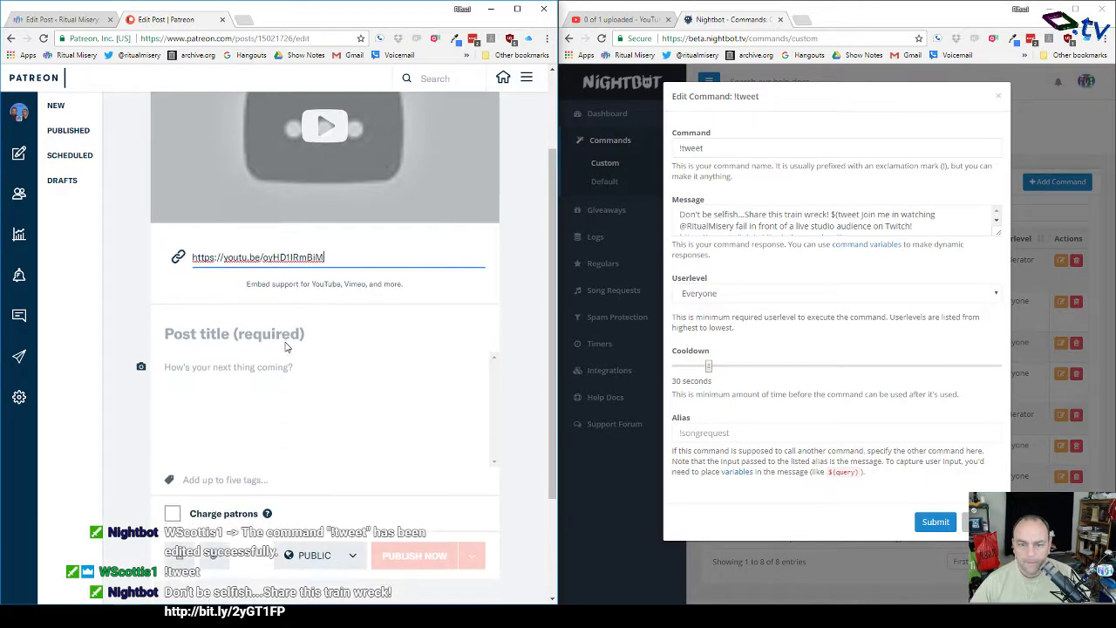
Step: Copy the 'Ep 146: emo Amos' title from WordPress into the Patreon post title
click(83, 19)
click(144, 164)
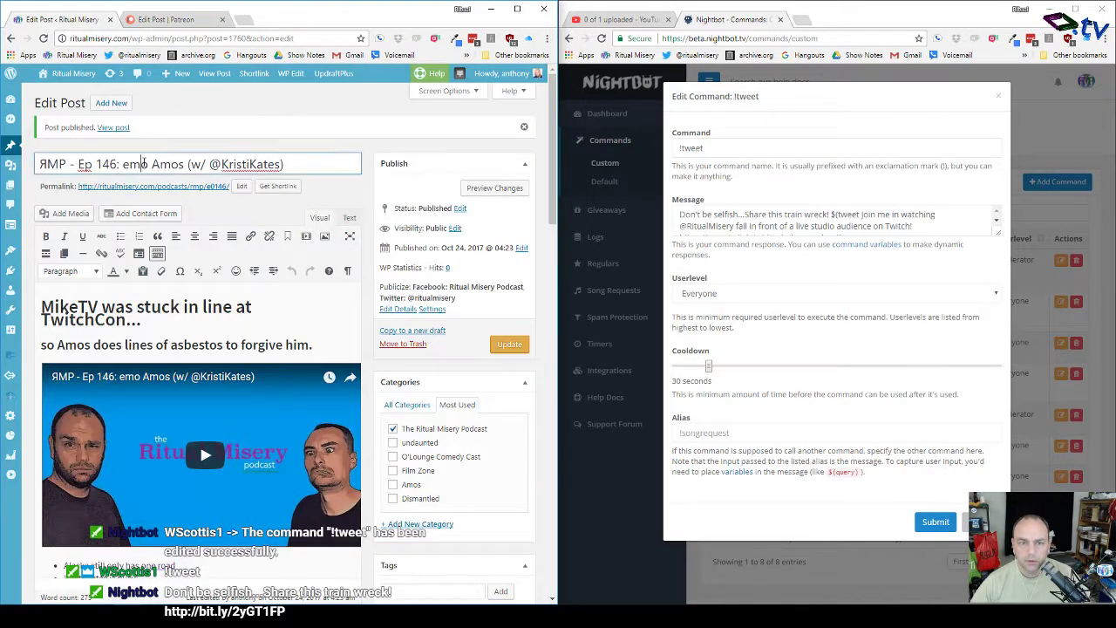
key(ctrl+a)
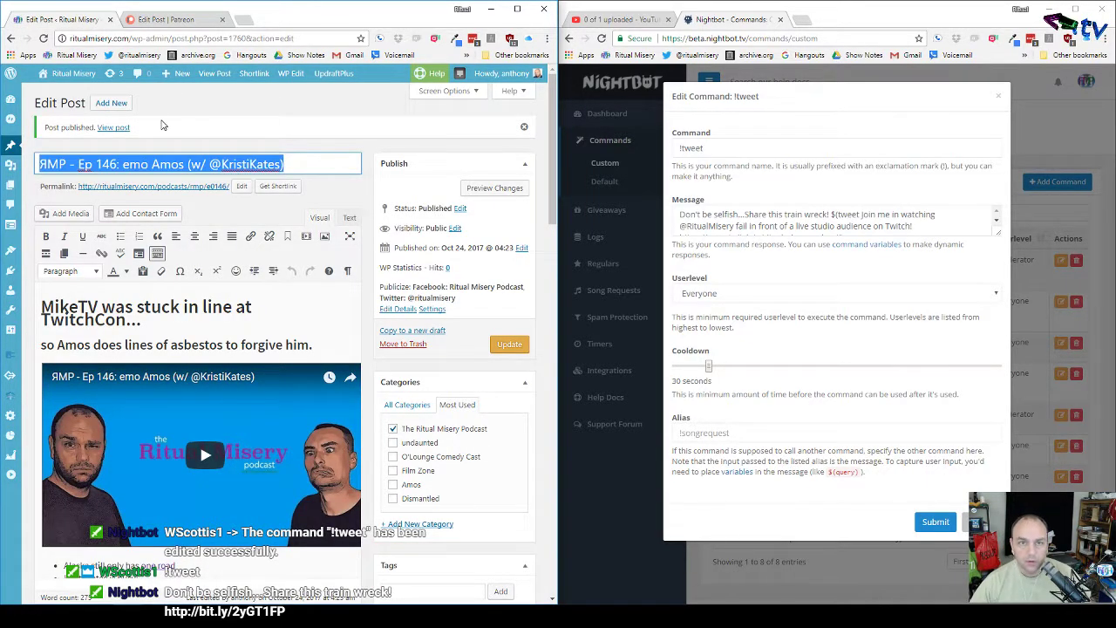
click(191, 21)
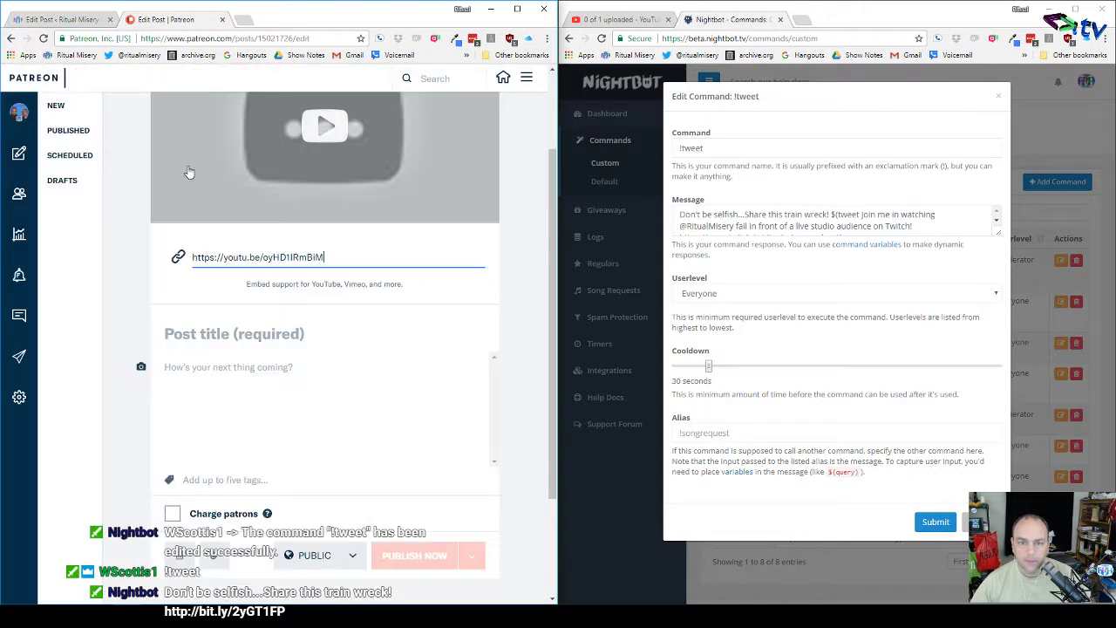
click(230, 328)
key(ctrl+v)
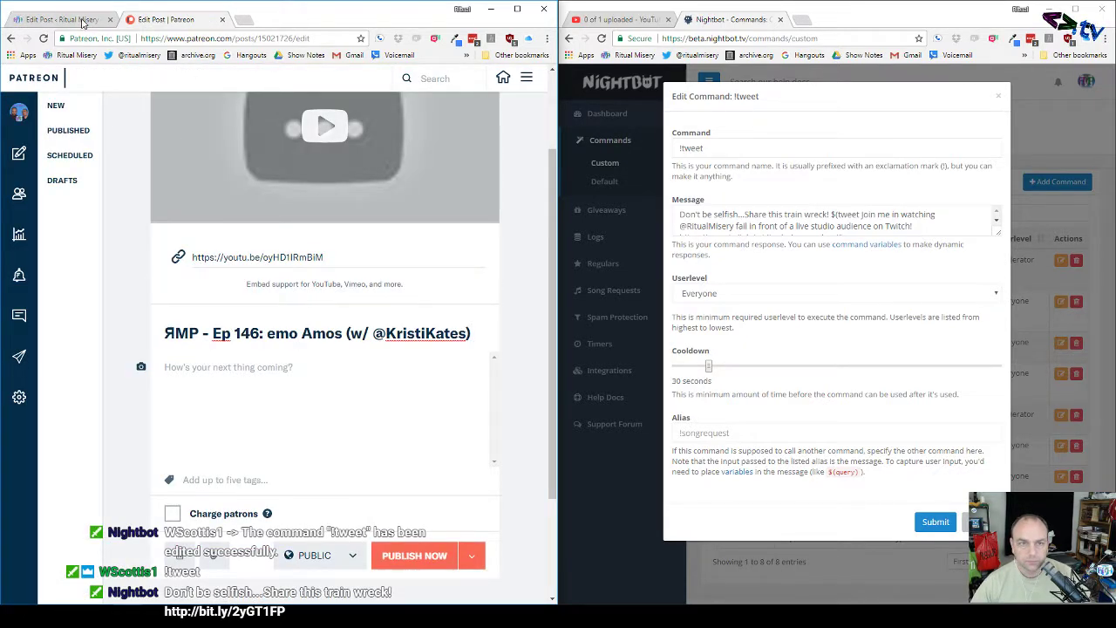
Step: Copy the WordPress show notes into the Patreon post body
click(83, 19)
click(153, 321)
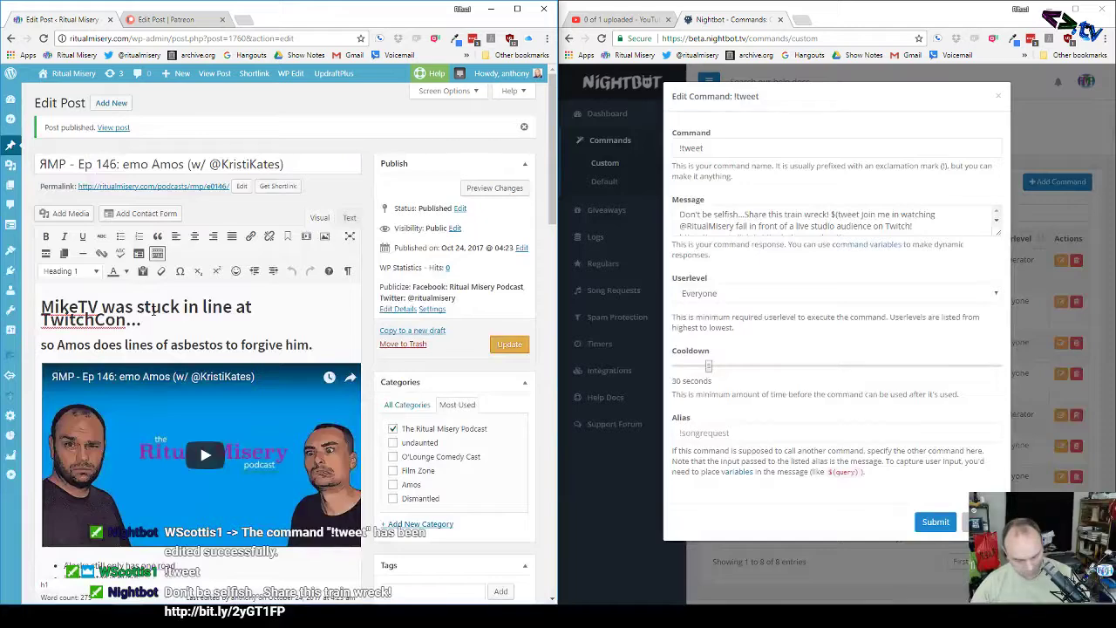
key(ctrl+a)
click(170, 19)
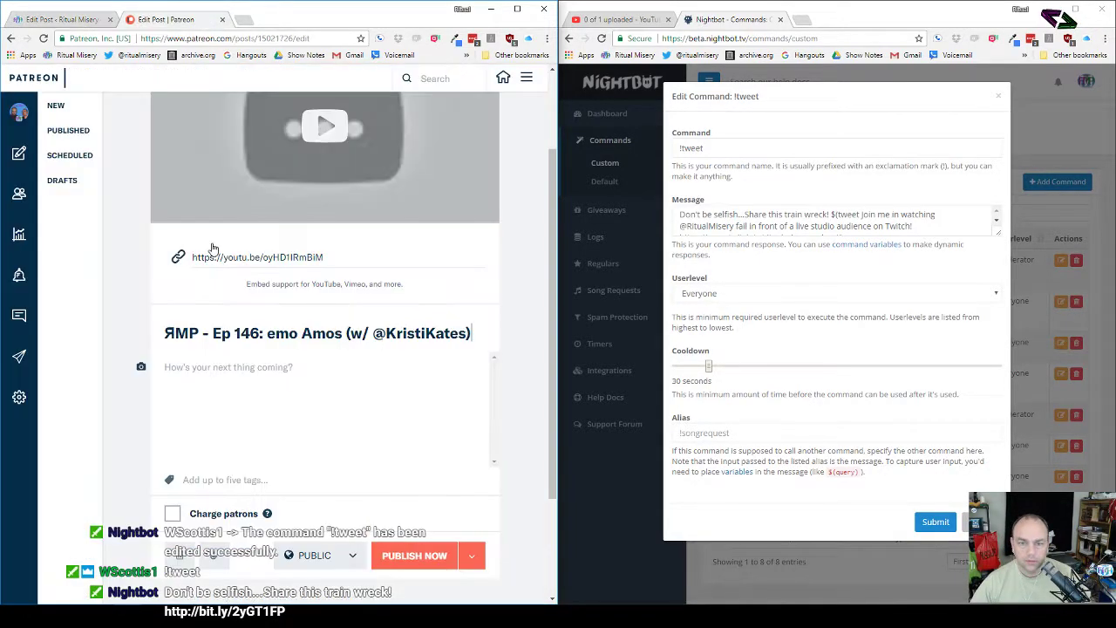
click(282, 367)
key(ctrl+v)
scroll(182, 371, up, 3)
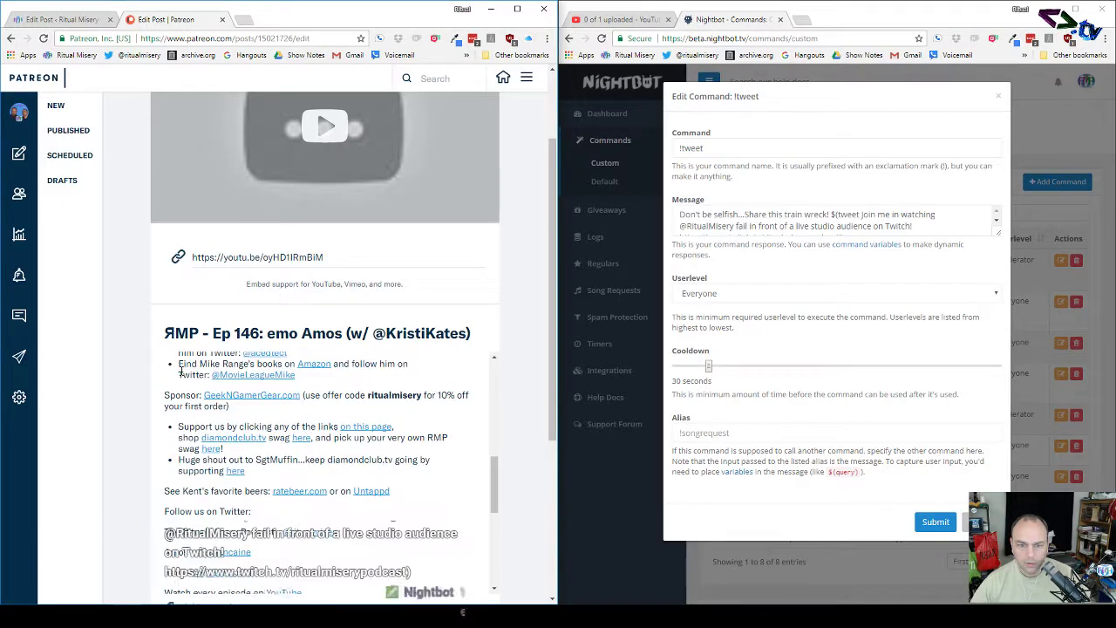
Step: Turn the music credits block at the end of the body back into normal text
scroll(181, 371, down, 4)
drag(171, 382, 262, 572)
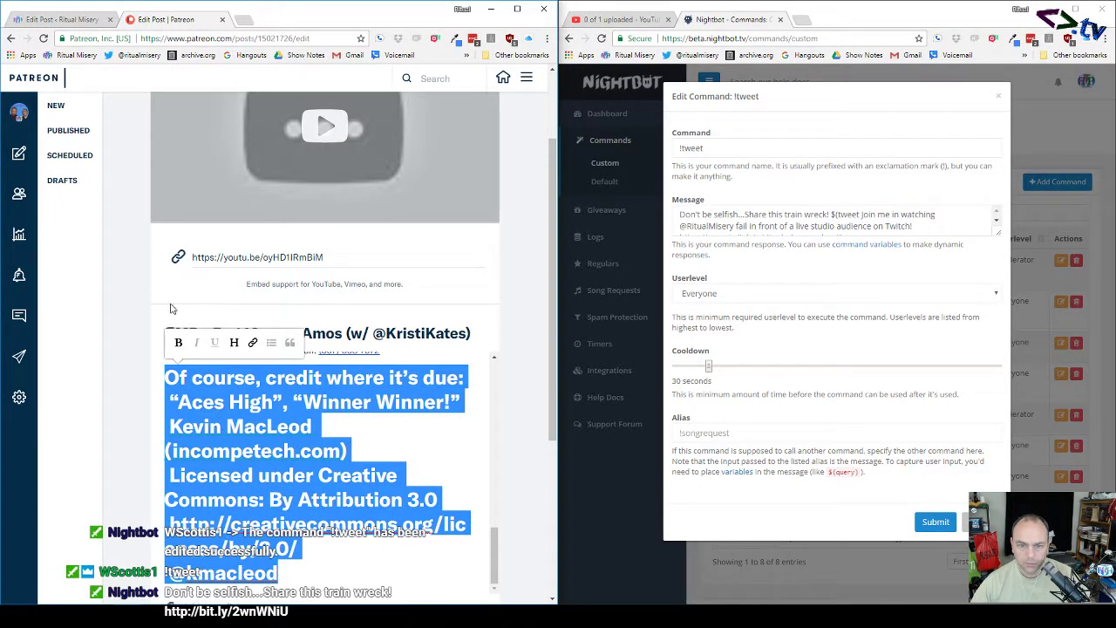
click(234, 343)
scroll(219, 446, up, 6)
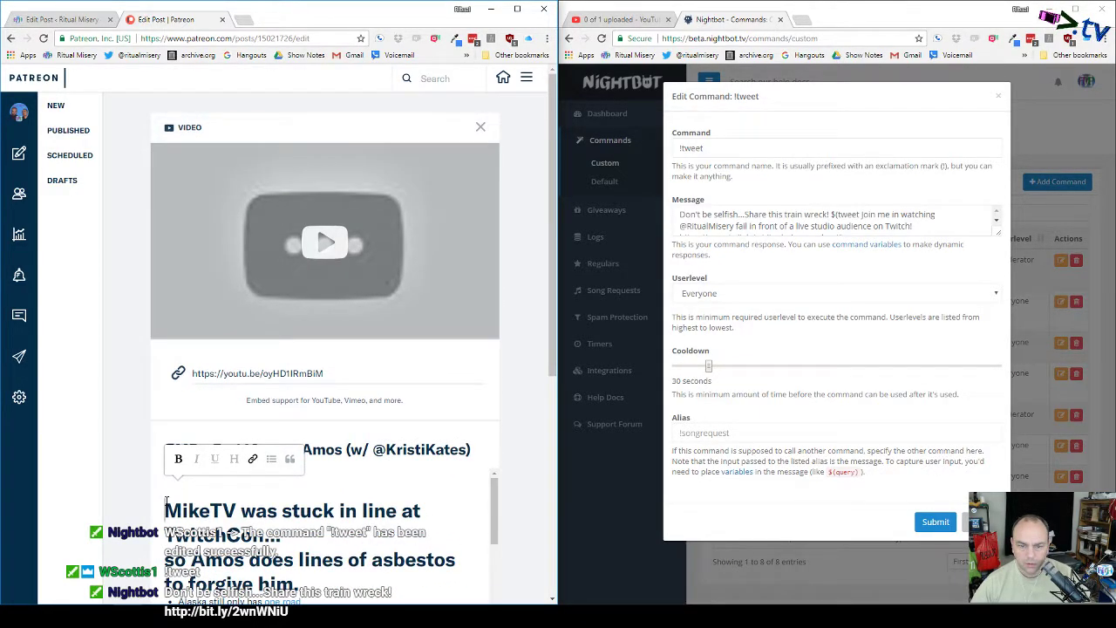
scroll(166, 501, down, 3)
scroll(166, 501, up, 3)
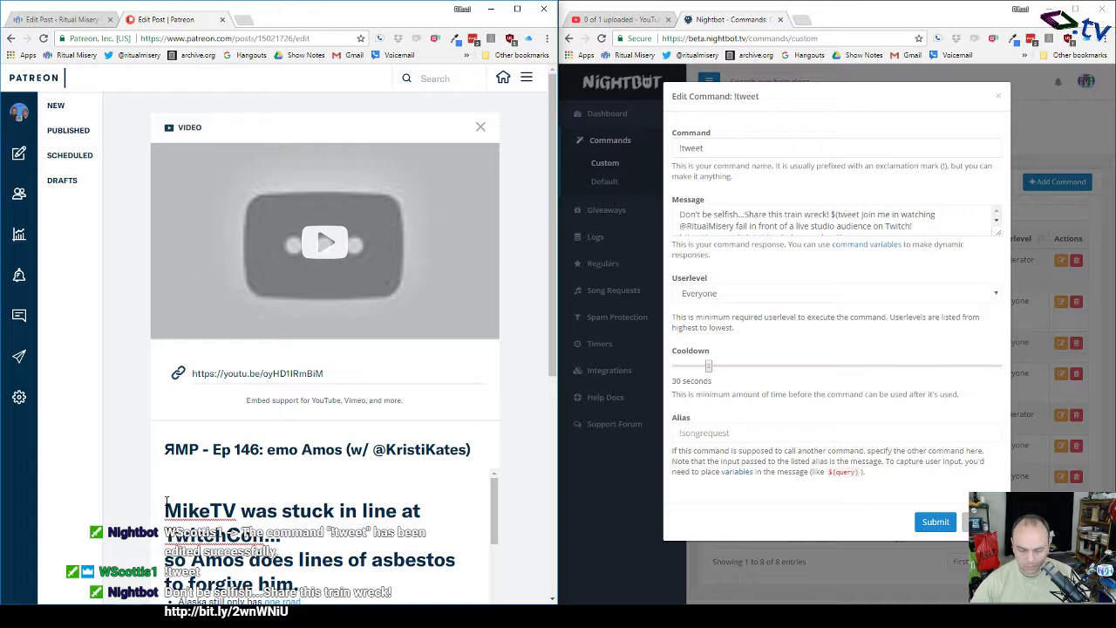
Step: Make the 'MikeTV was stuck in line at TwitchCon...' line a heading and the asbestos line smaller
key(BackSpace)
key(BackSpace)
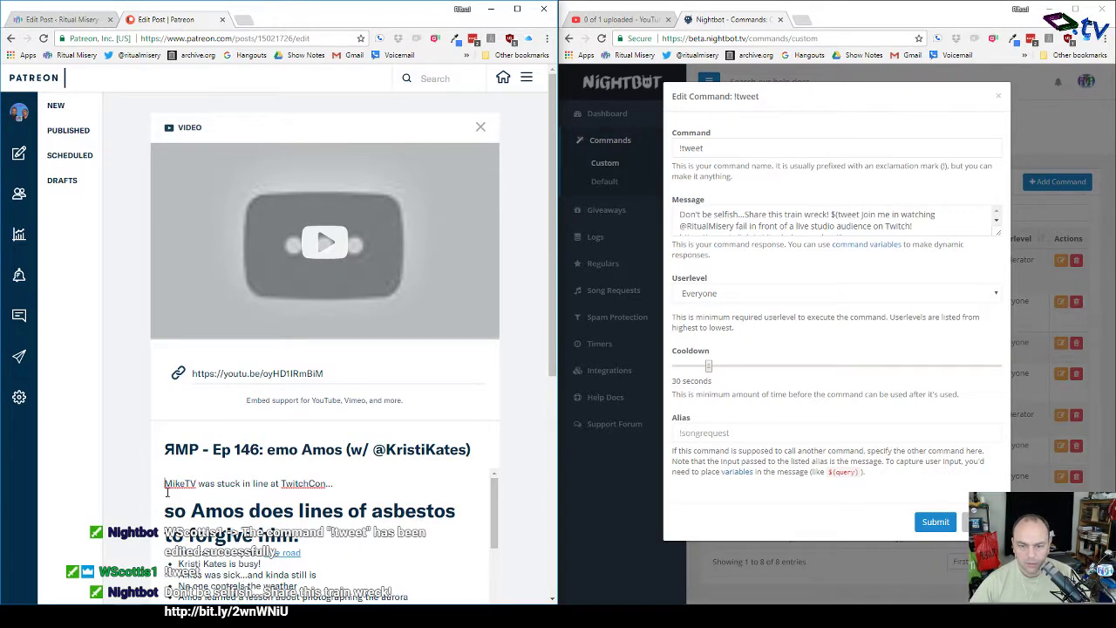
drag(166, 483, 353, 484)
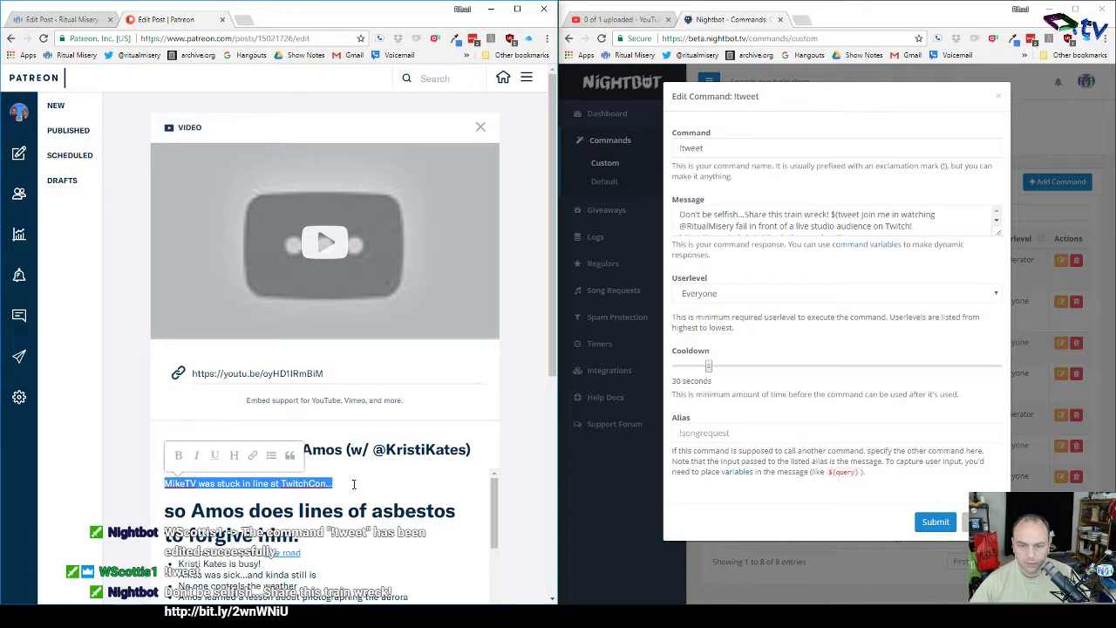
click(236, 455)
drag(166, 520, 295, 554)
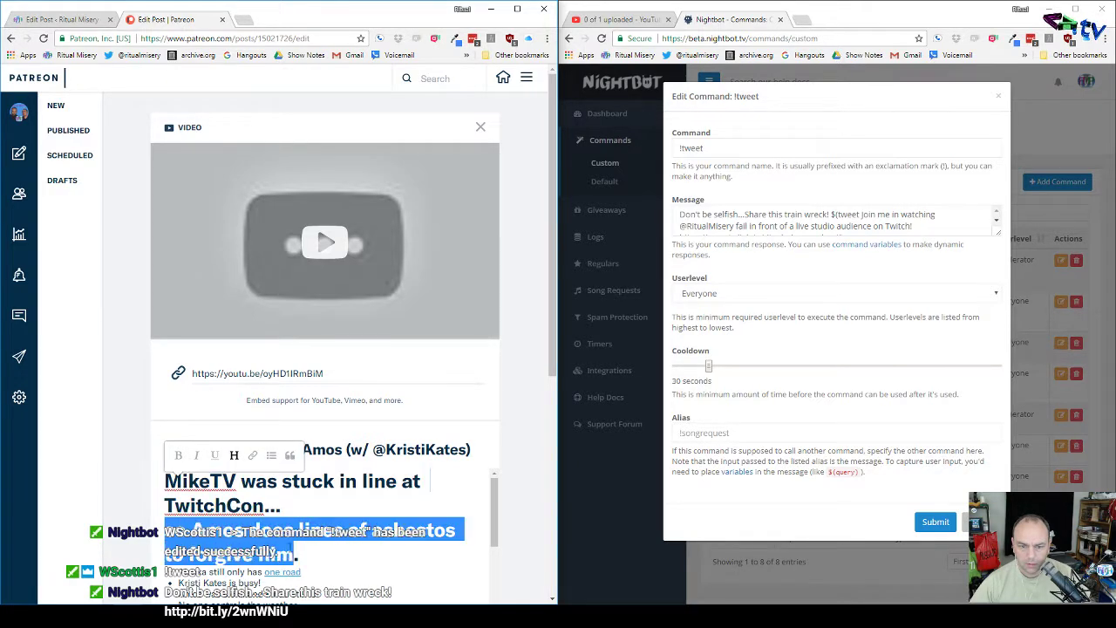
click(233, 495)
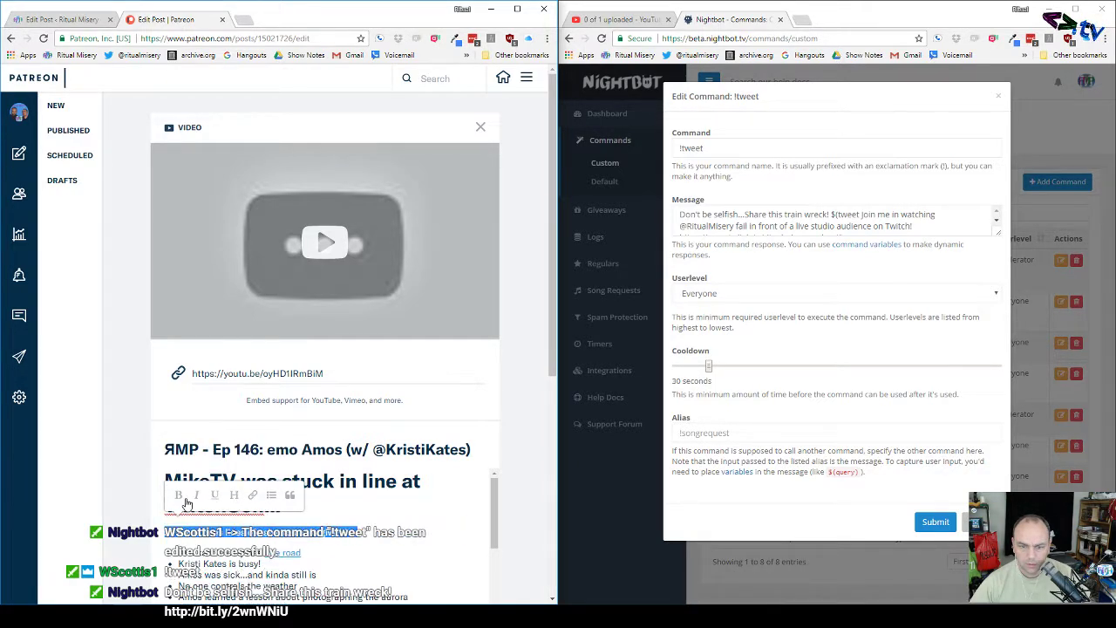
click(350, 511)
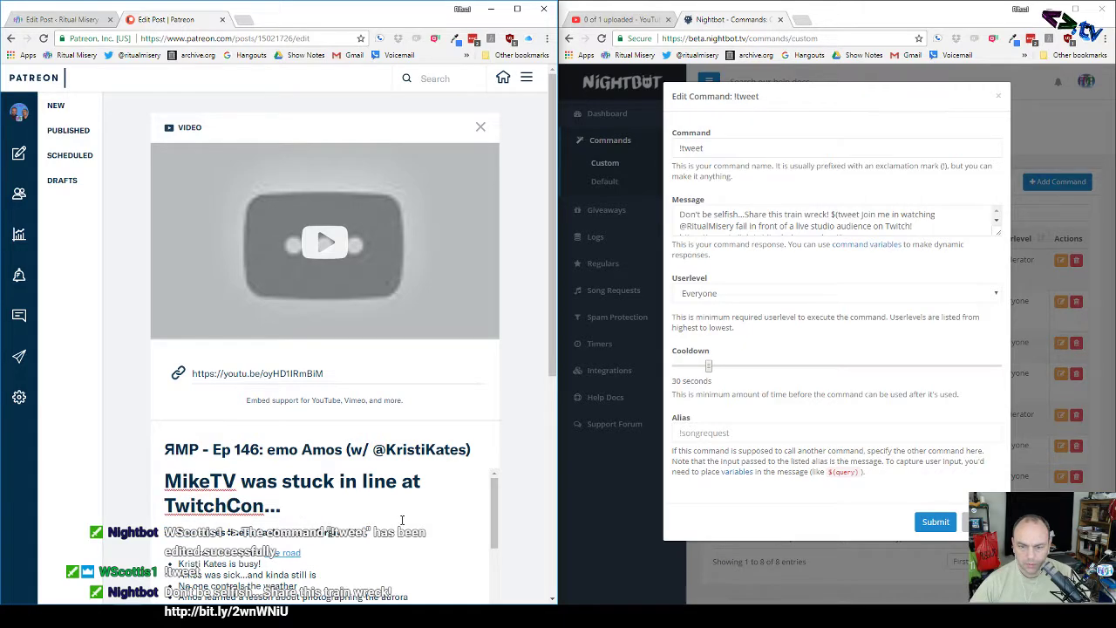
scroll(404, 520, down, 3)
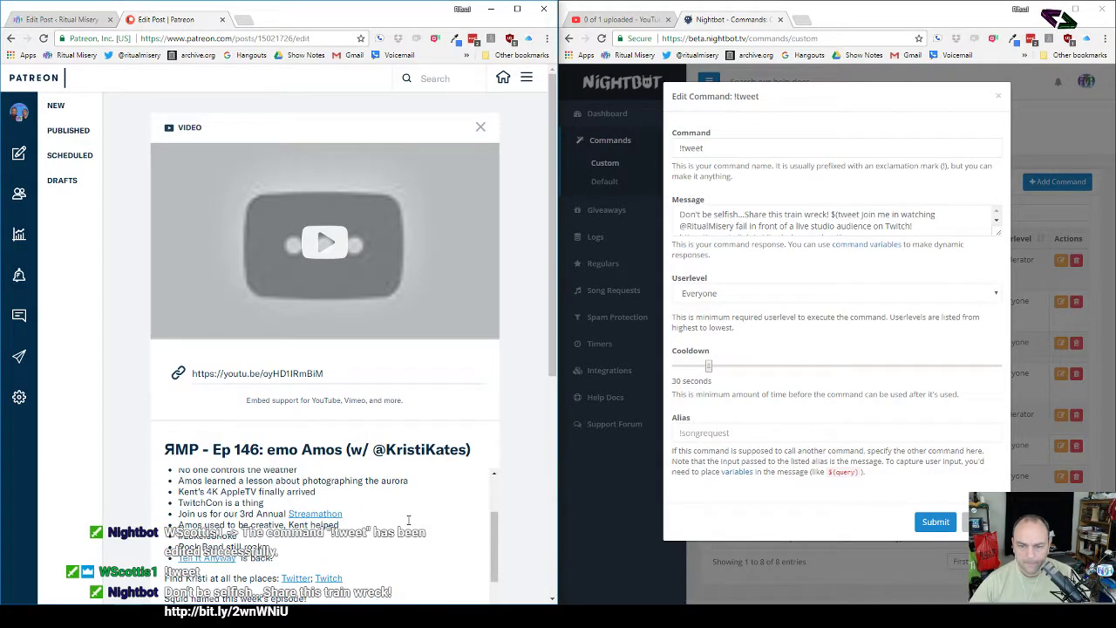
scroll(407, 519, down, 10)
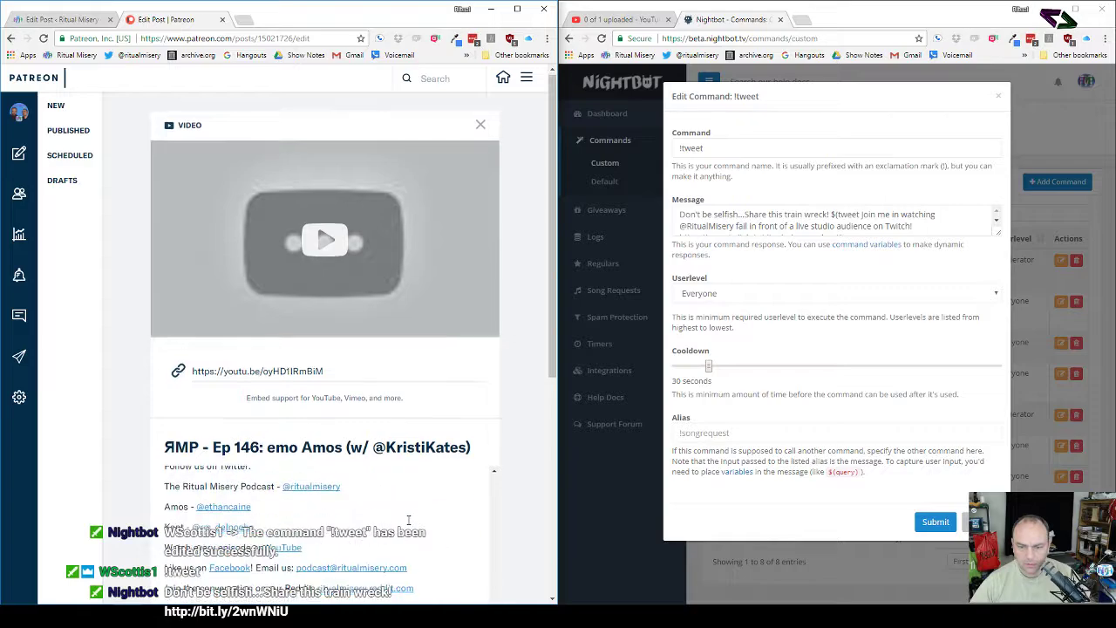
scroll(407, 523, up, 10)
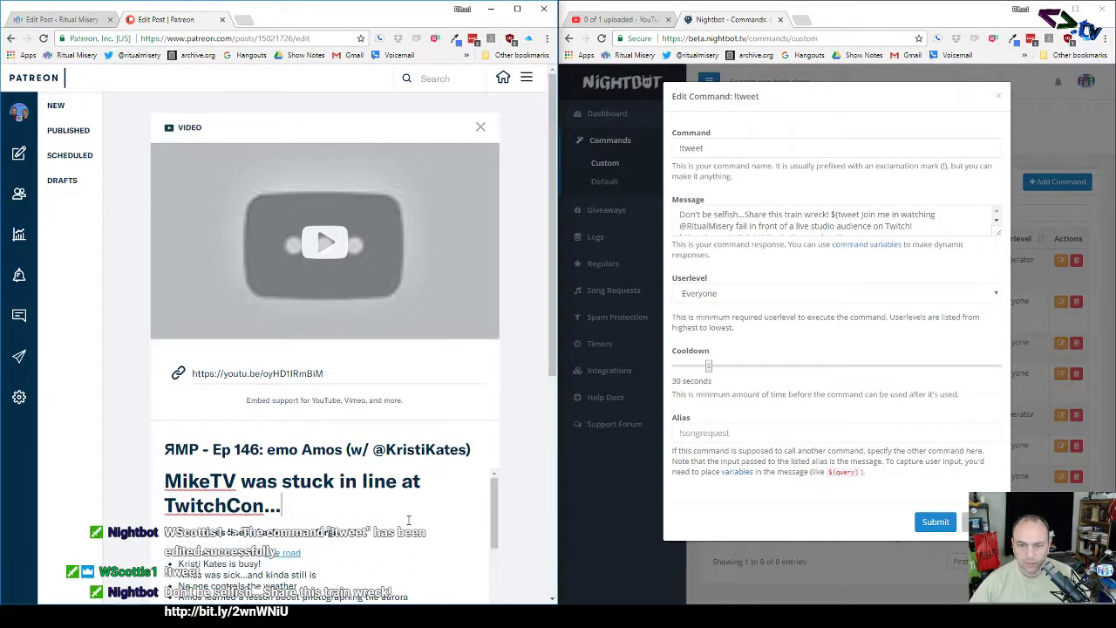
scroll(408, 520, down, 5)
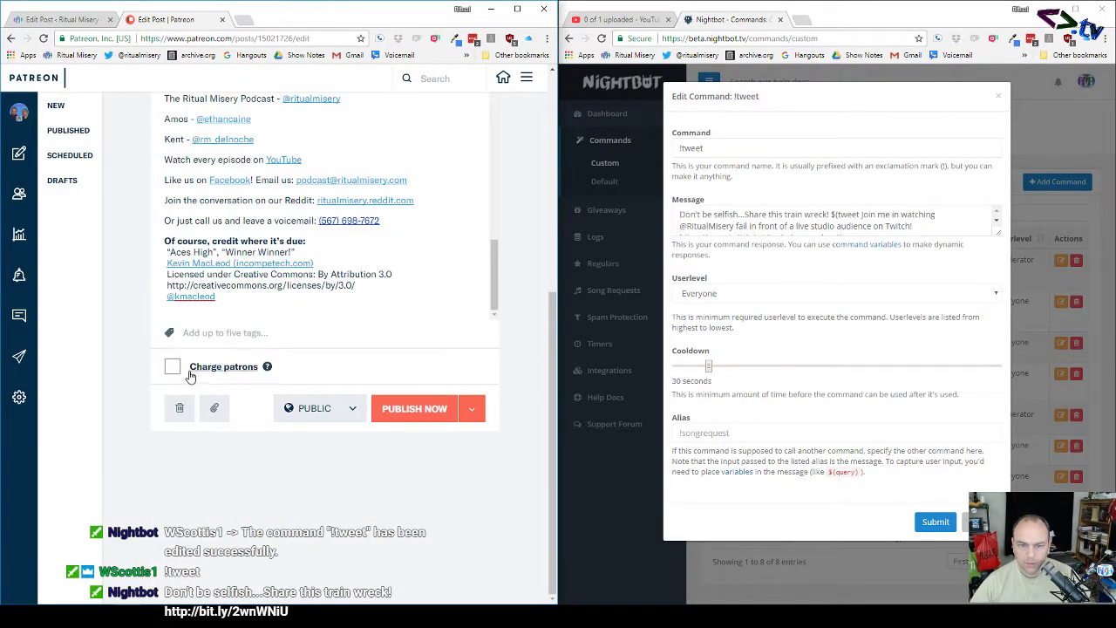
Step: Turn on Charge patrons, keeping the post's visibility Public
click(171, 367)
click(353, 410)
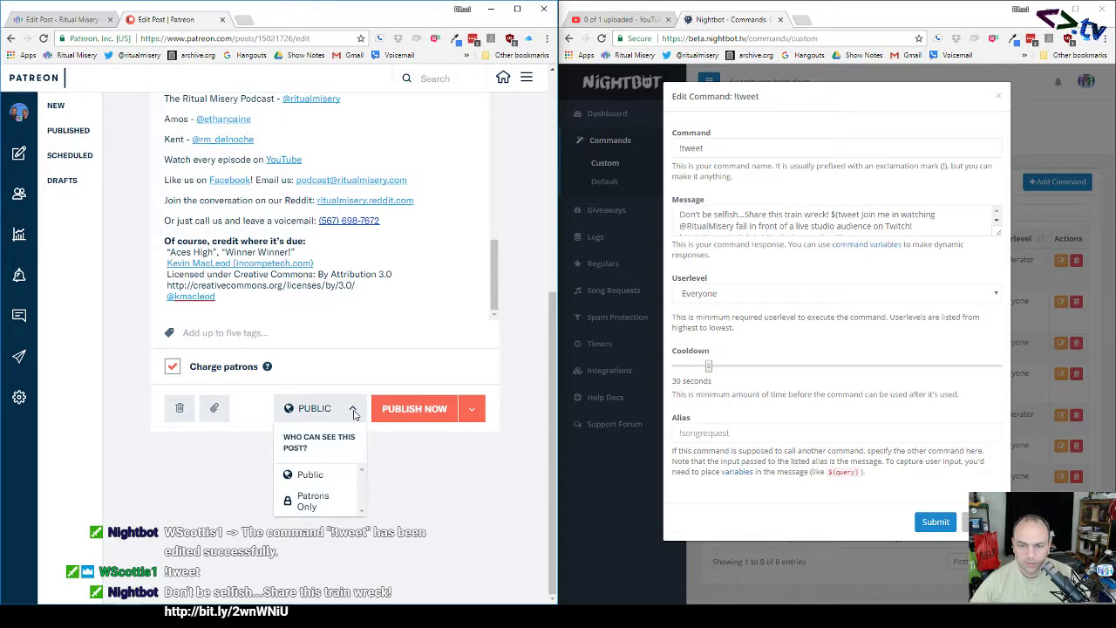
click(354, 386)
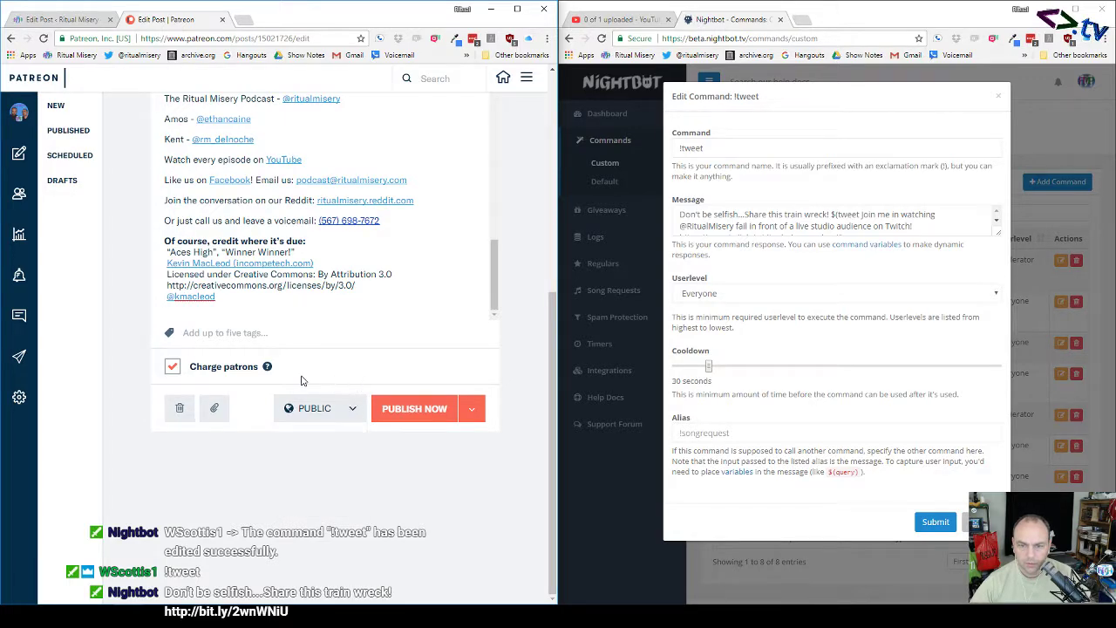
Step: Attach rm_podcast_e0146.mp3 from the rm_podcast_e0146 folder, using Details view to find it
click(213, 408)
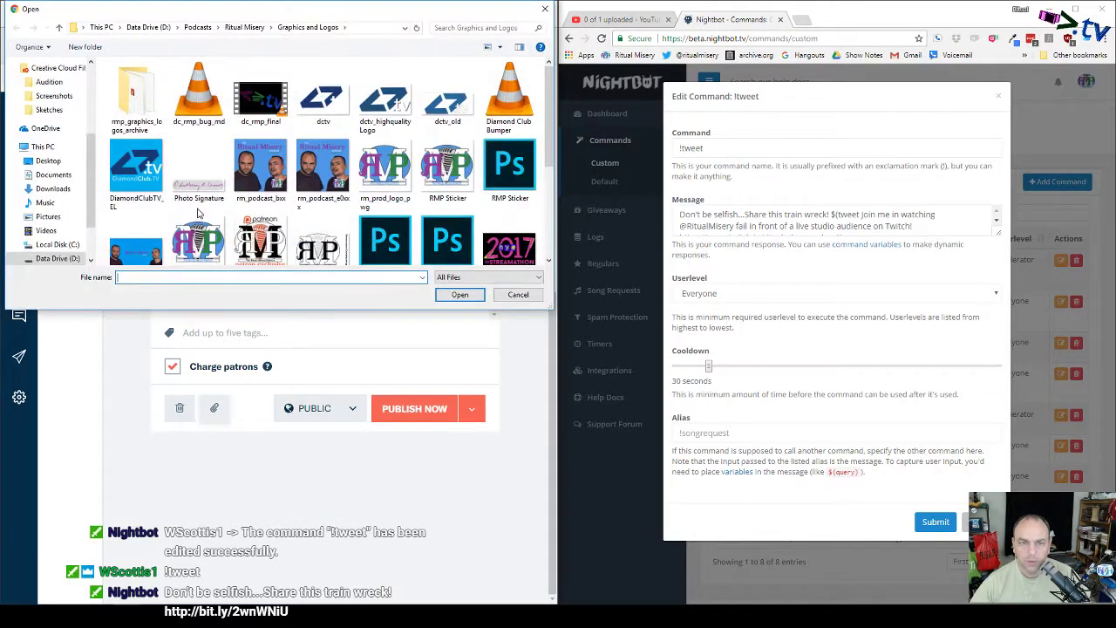
click(244, 27)
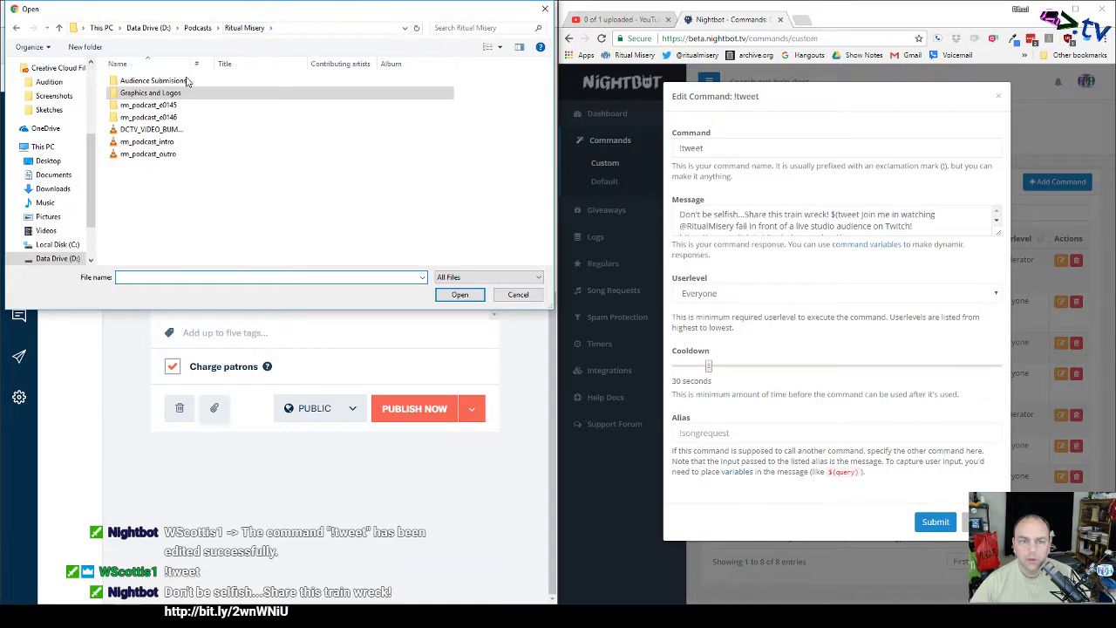
double_click(161, 116)
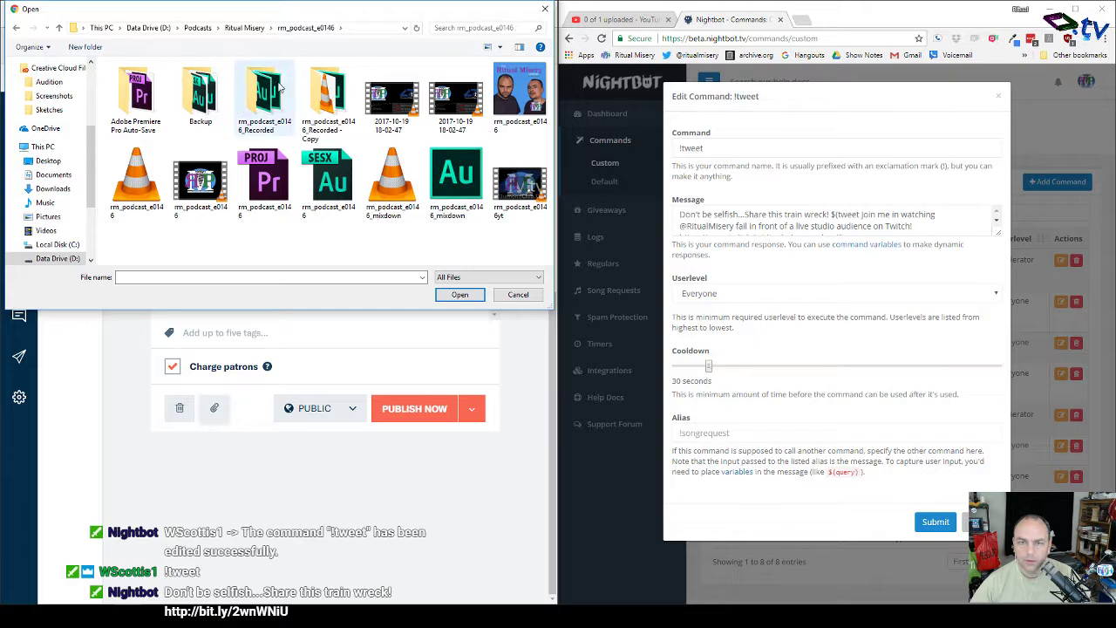
click(486, 48)
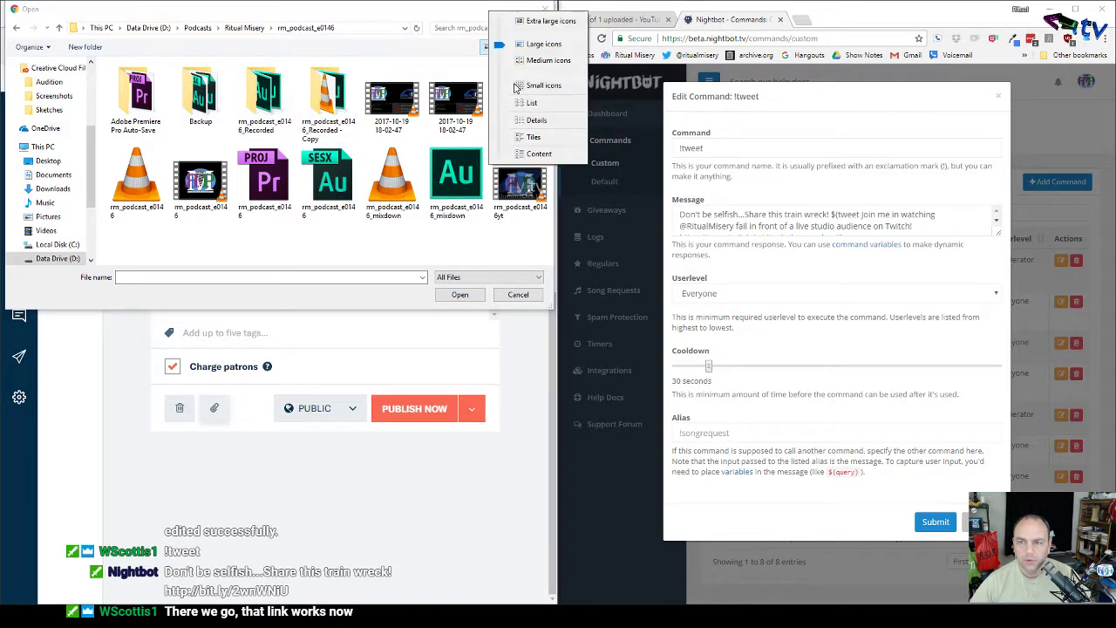
click(536, 120)
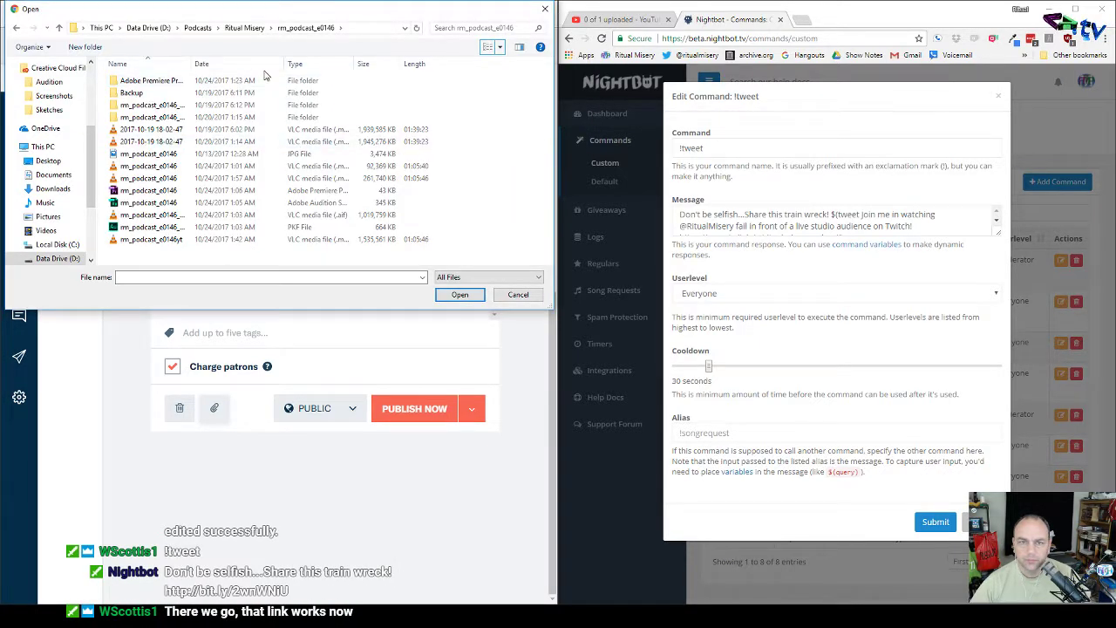
drag(194, 59, 239, 59)
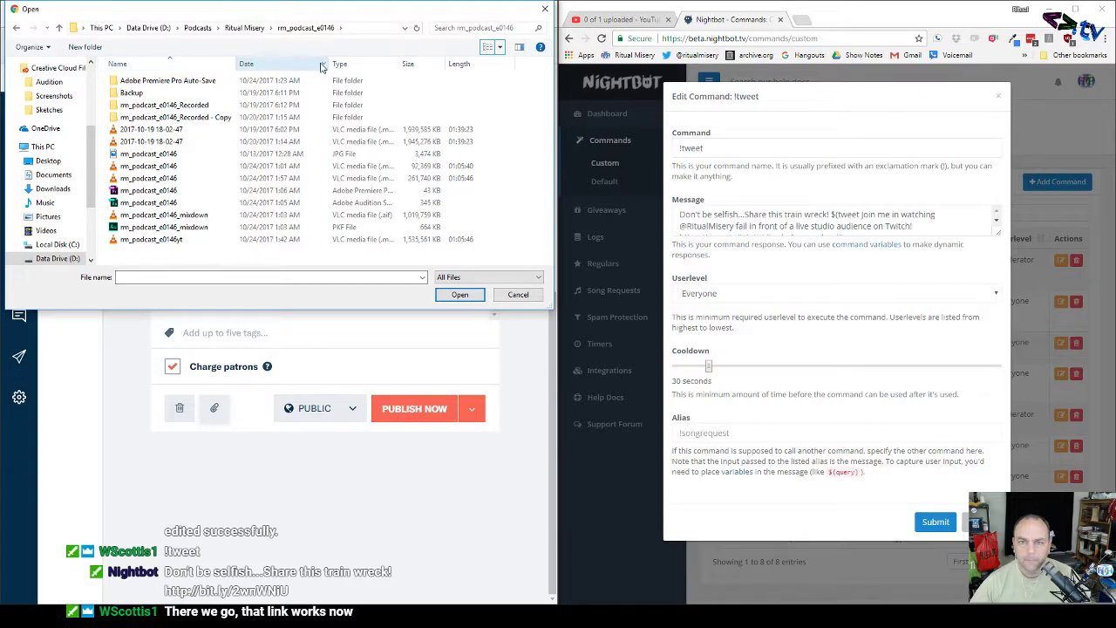
drag(398, 63, 422, 63)
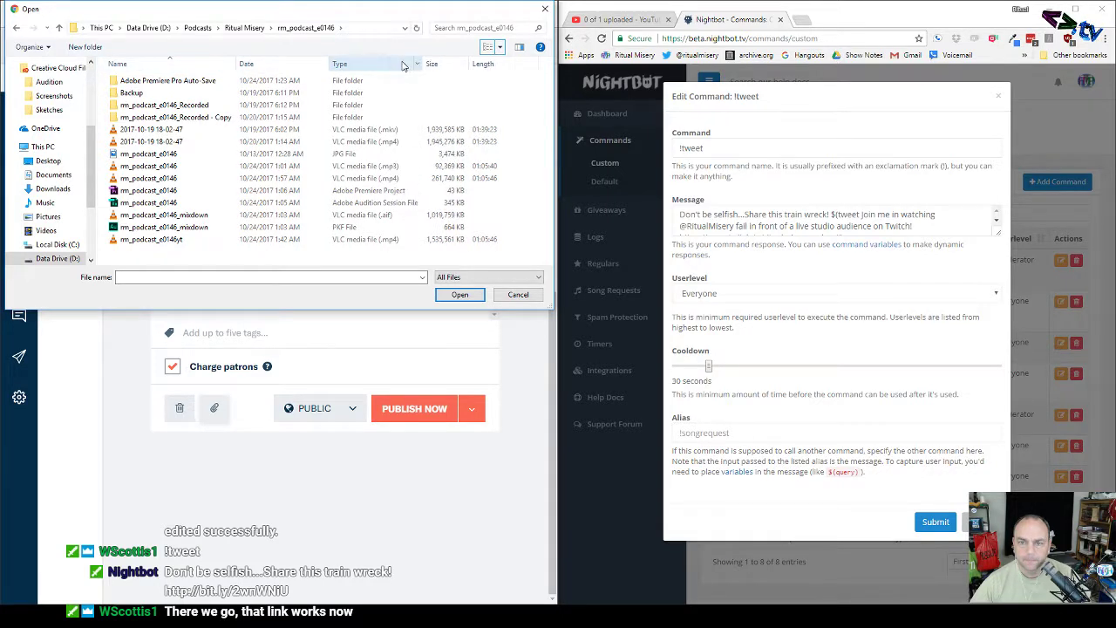
double_click(373, 168)
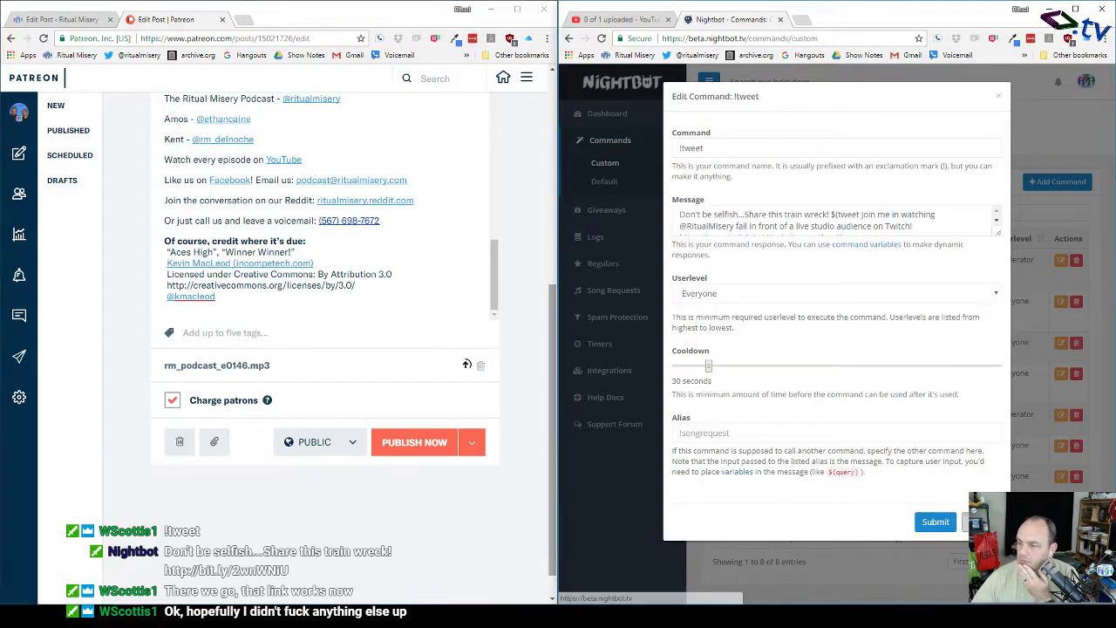
Step: Submit the !tweet edit in Nightbot, close Twitter, and publish the Ep 146 Patreon post now
click(930, 523)
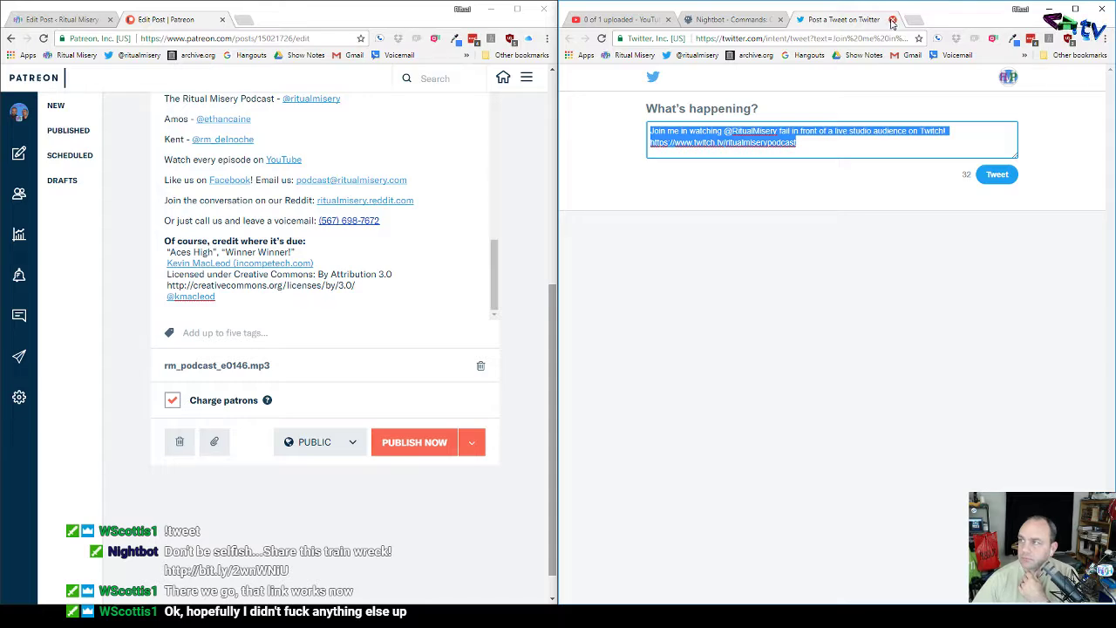
click(893, 20)
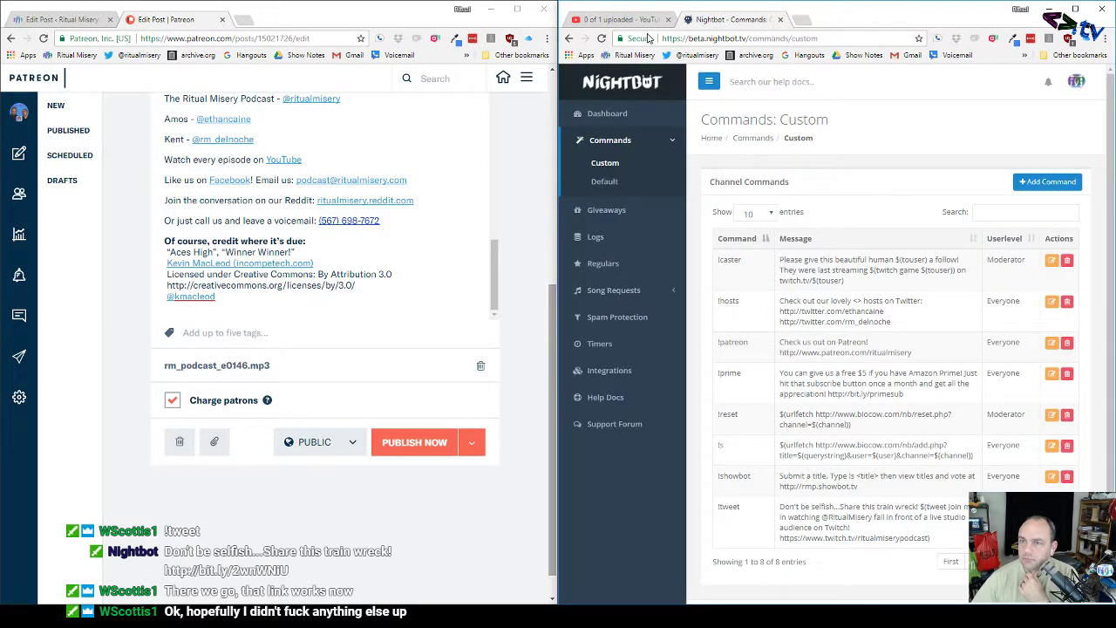
click(642, 22)
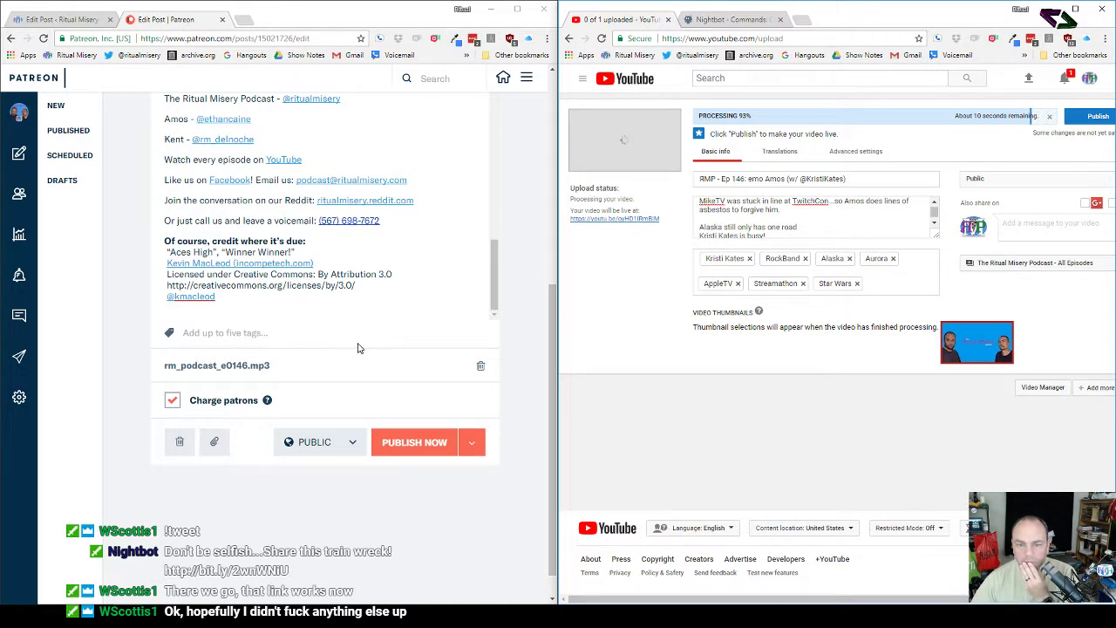
click(419, 442)
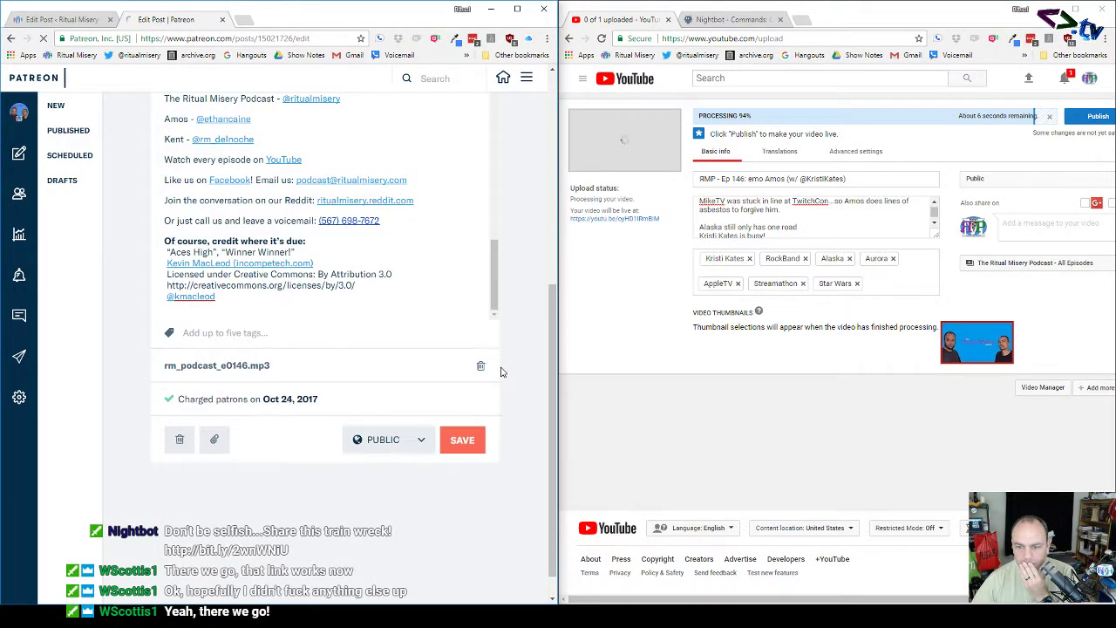